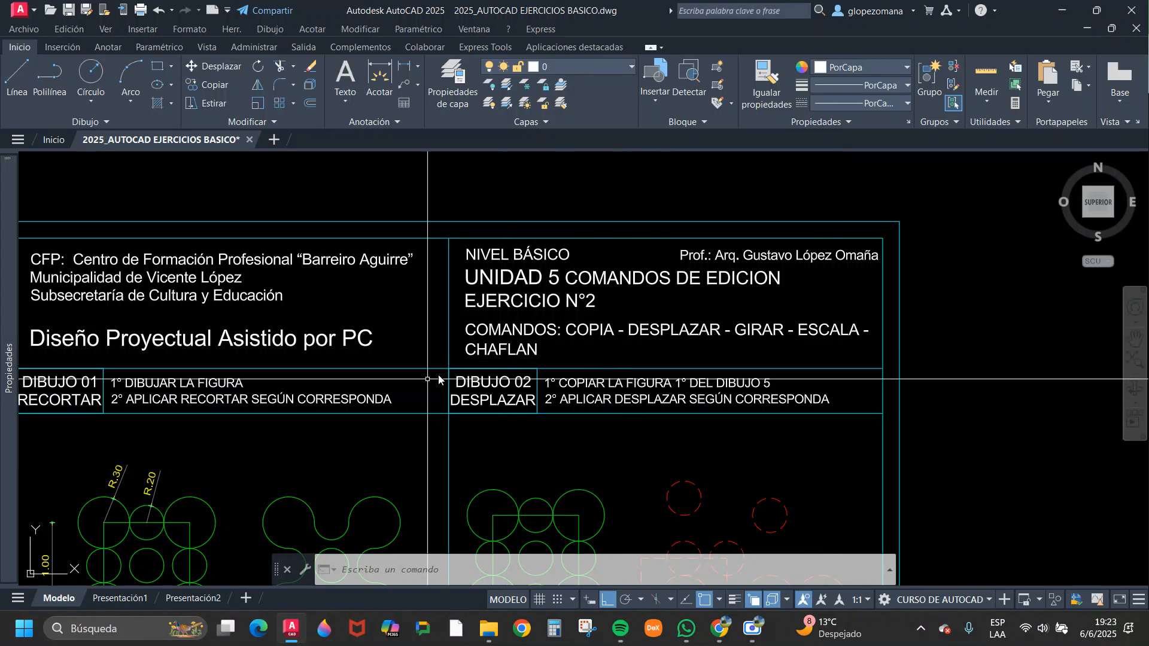
- Examine the Unidad 5 Ejercicio N°2 title block, its list of editing commands and the Dibujo 02 instructions
scroll(575, 398, up, 3)
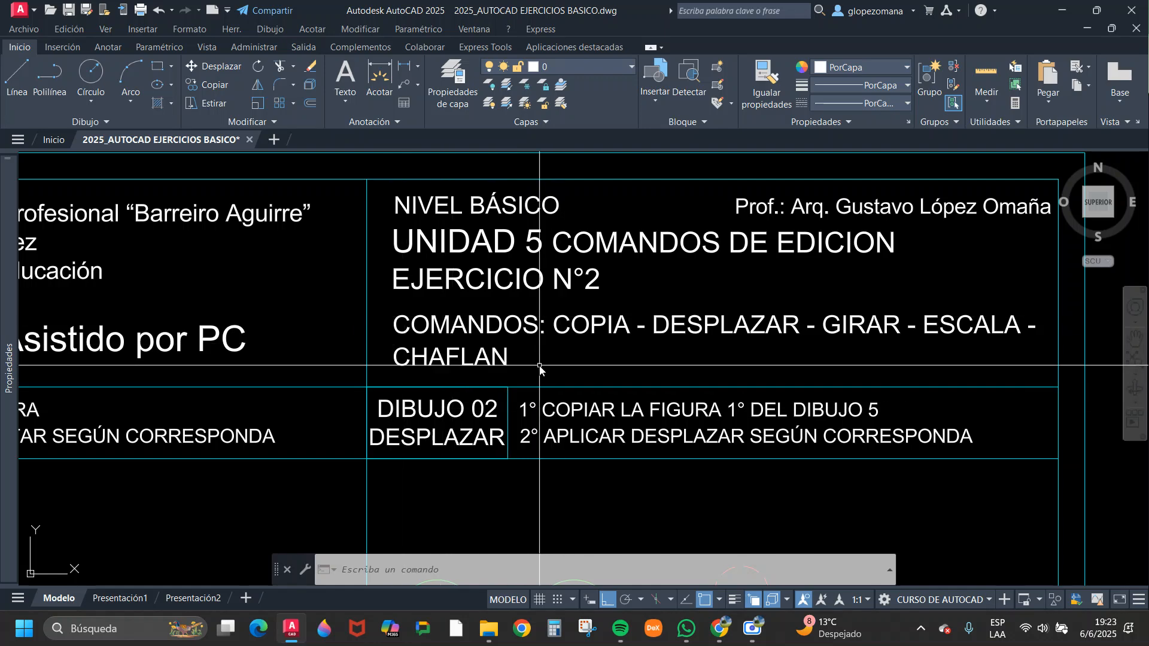
mouse_move(616, 372)
middle_down()
mouse_move(537, 341)
mouse_move(477, 269)
middle_up()
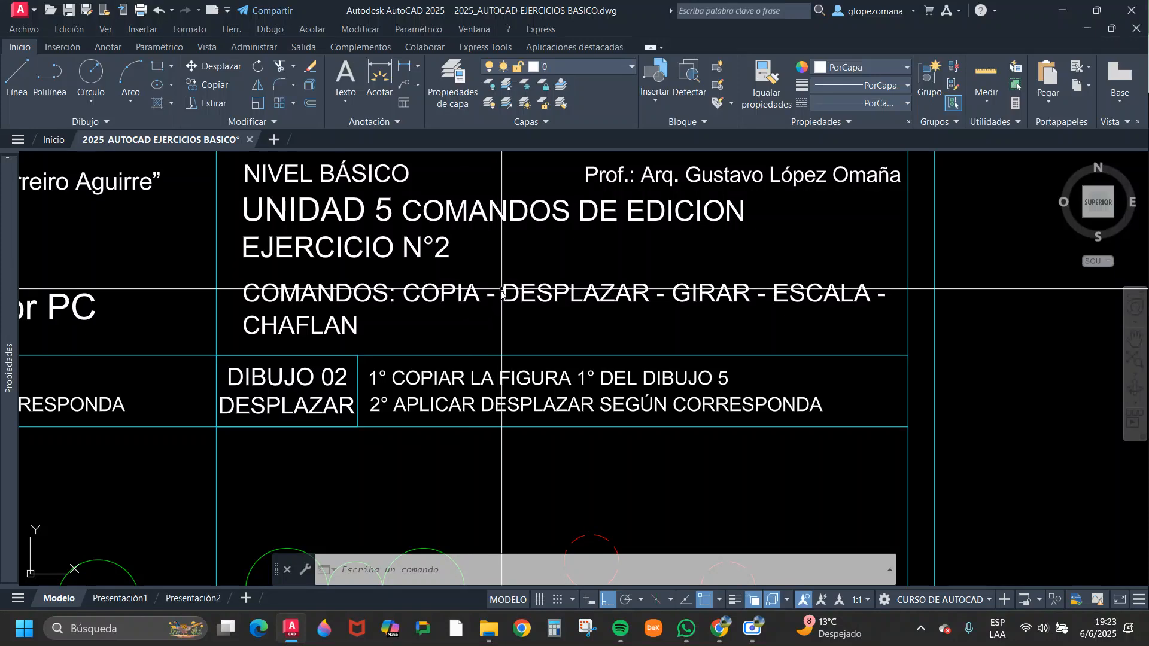
scroll(518, 280, down, 2)
scroll(476, 312, up, 4)
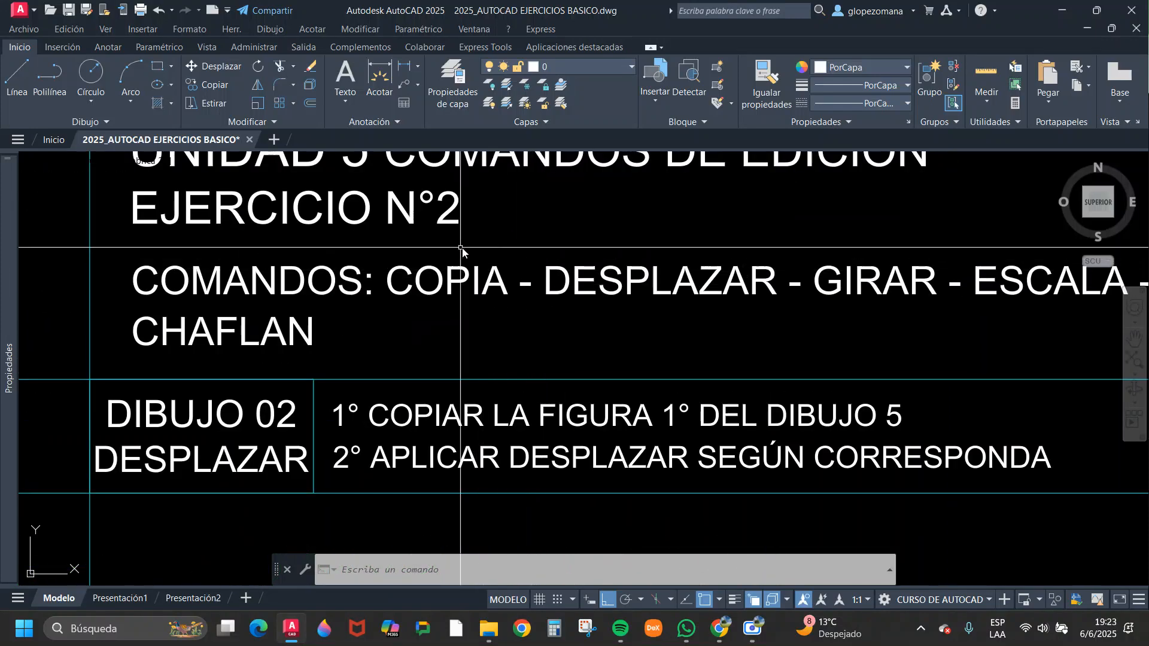
scroll(465, 323, down, 2)
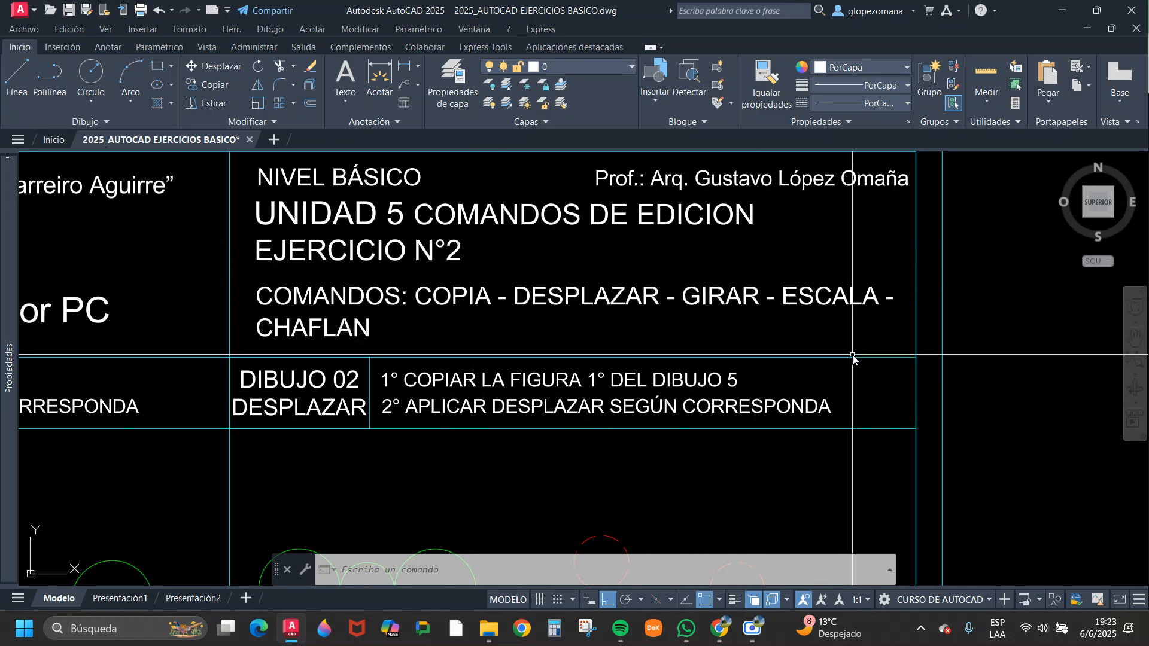
scroll(878, 306, down, 3)
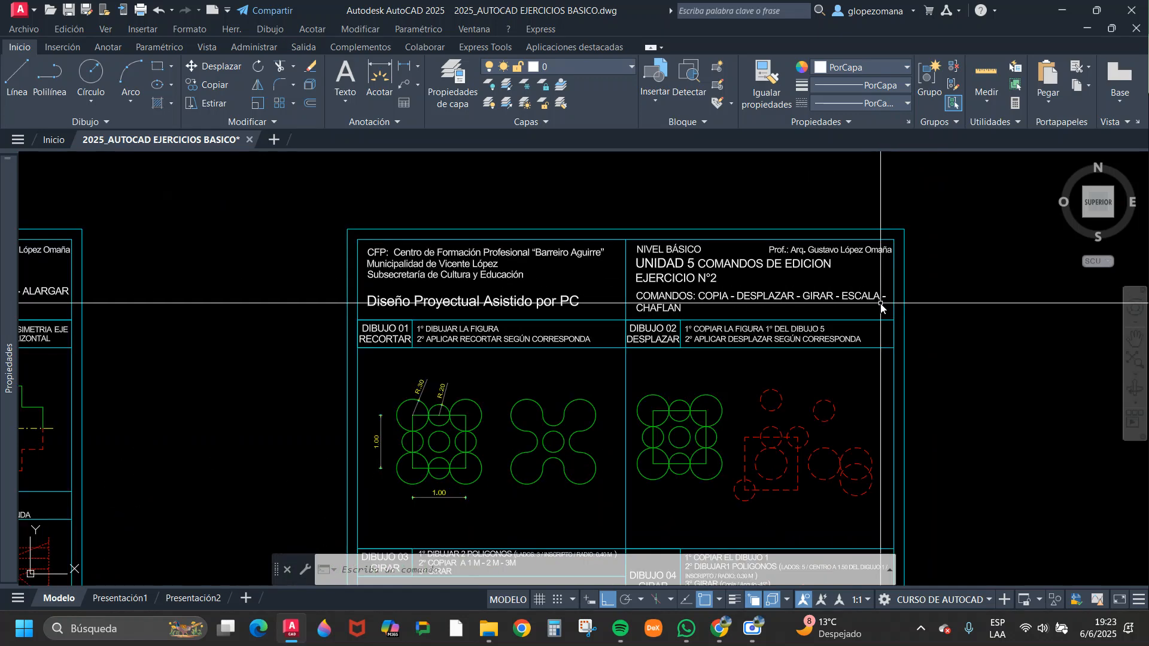
scroll(881, 306, up, 2)
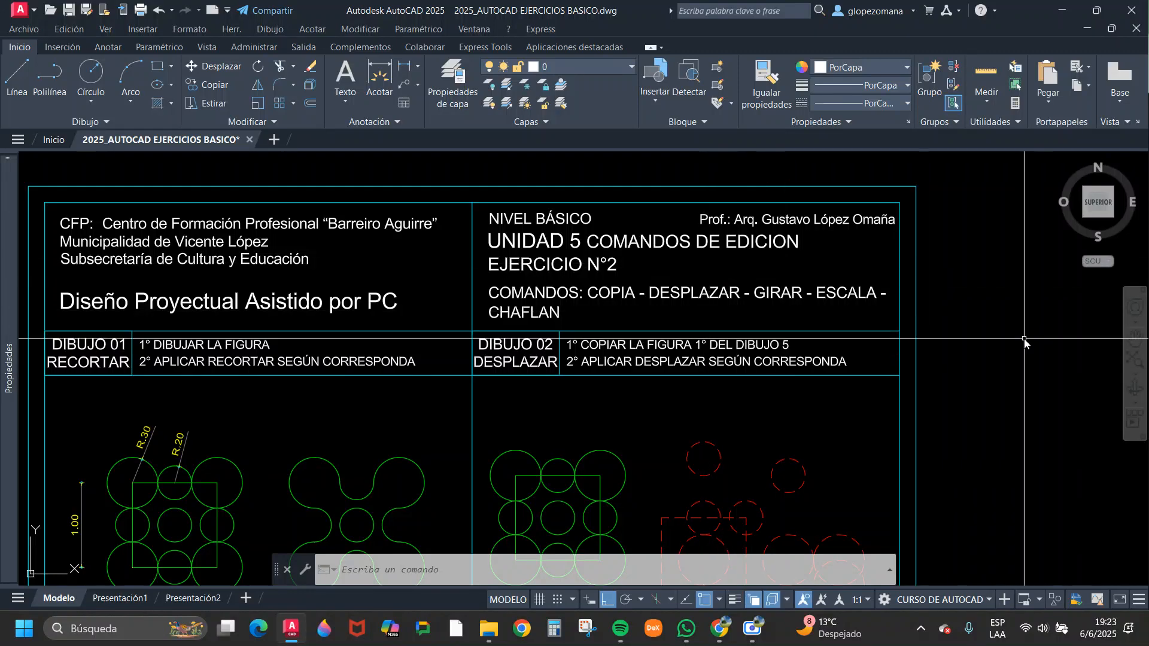
scroll(759, 265, up, 2)
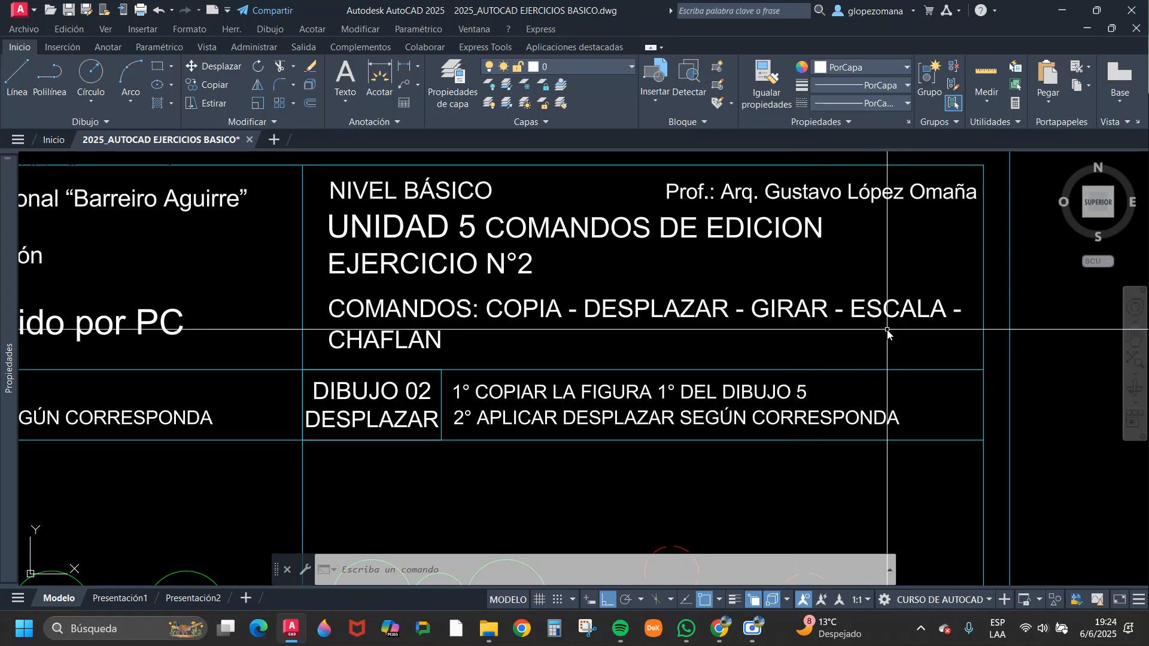
middle_drag(889, 338, 854, 330)
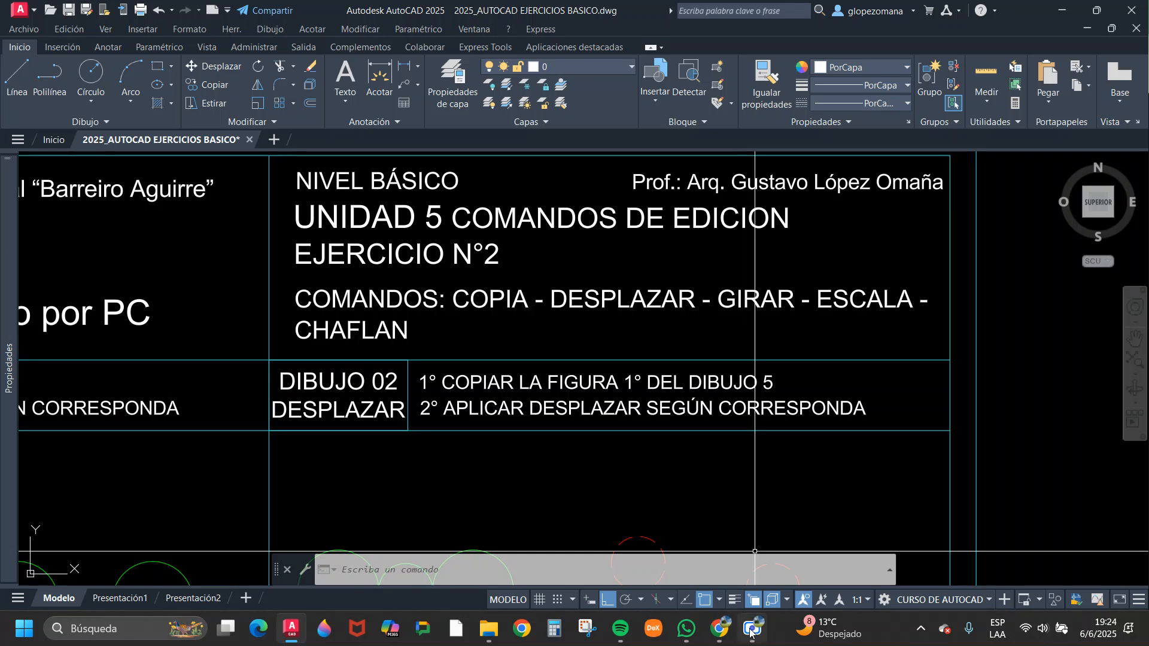
- Switch to Chrome and find the section on COPIAR [CO] – COPY [CO] in the DAPC-05 editing commands PDF
click(719, 637)
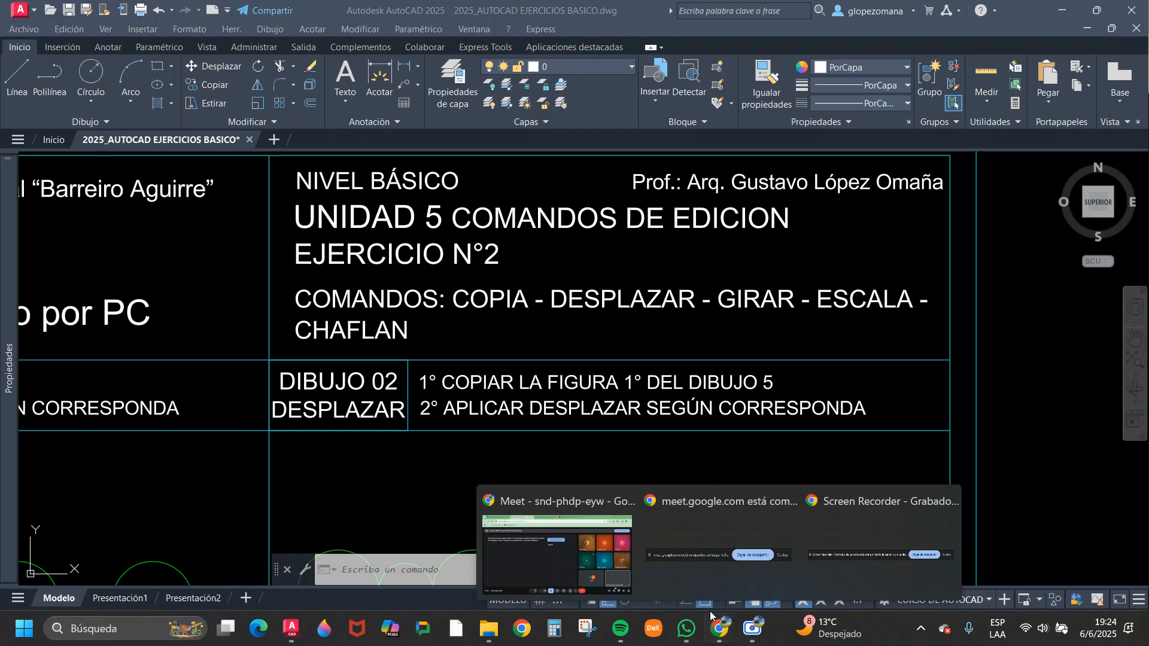
click(603, 563)
click(624, 18)
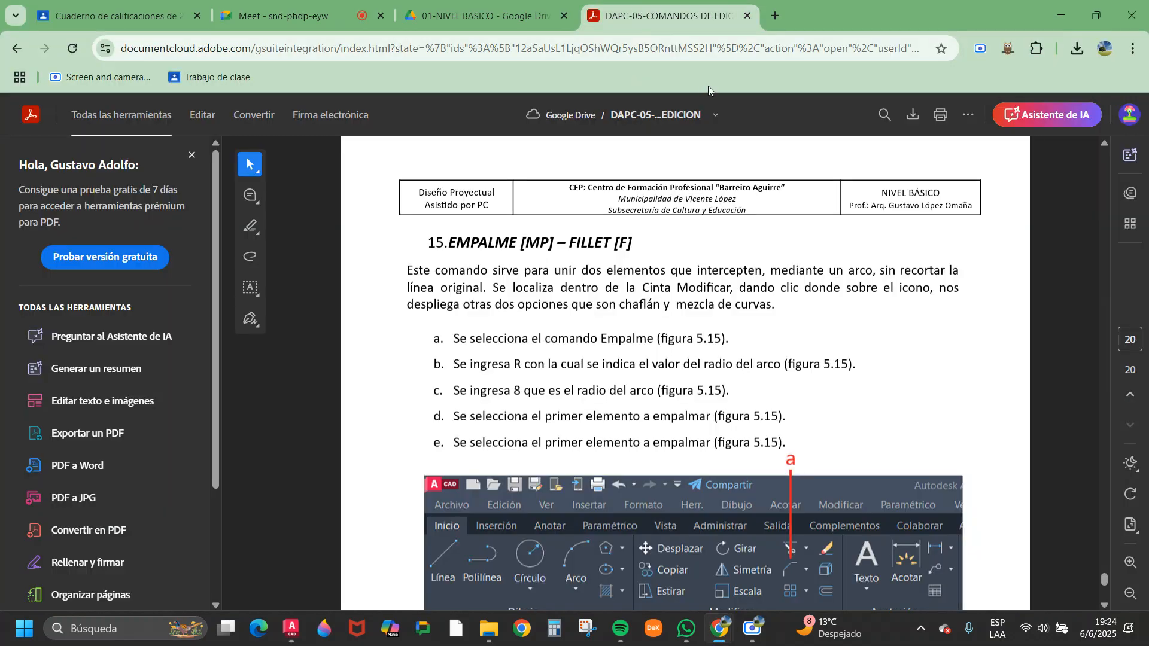
scroll(877, 284, up, 20)
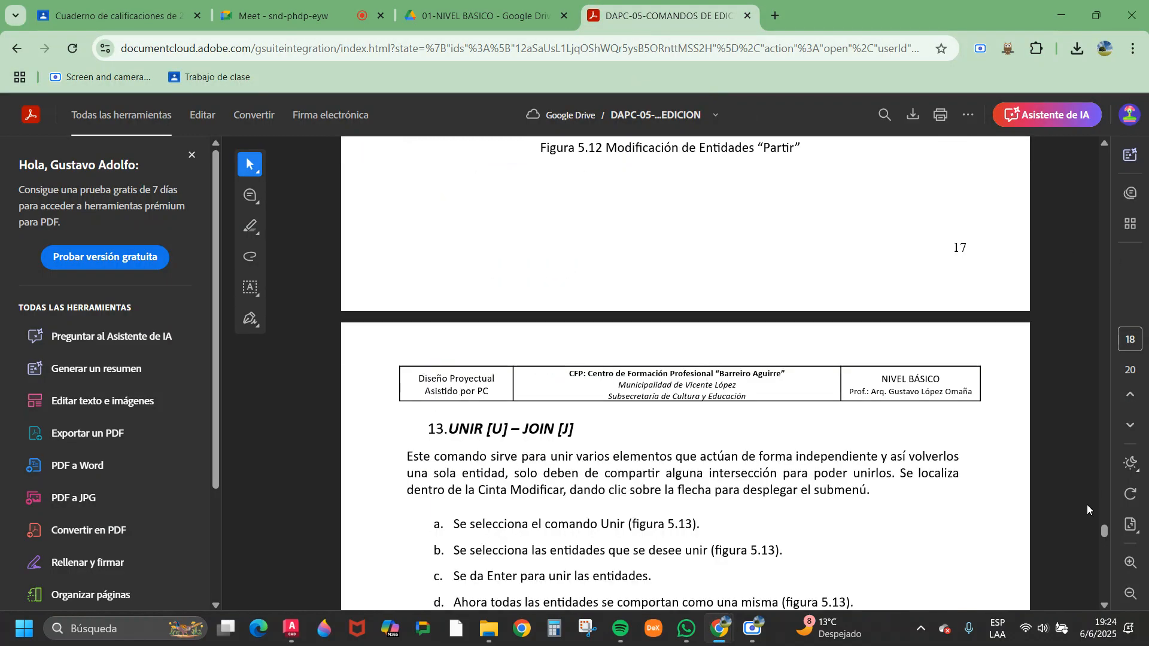
drag(1105, 531, 1105, 157)
scroll(725, 364, down, 8)
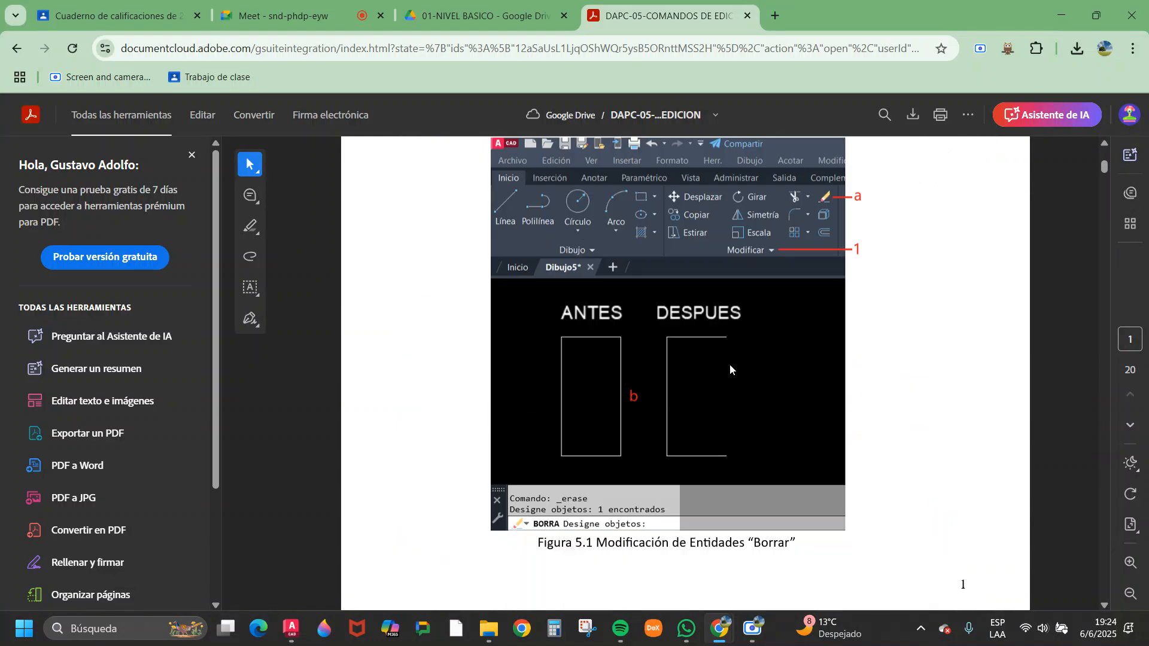
scroll(732, 396, down, 10)
scroll(741, 379, up, 5)
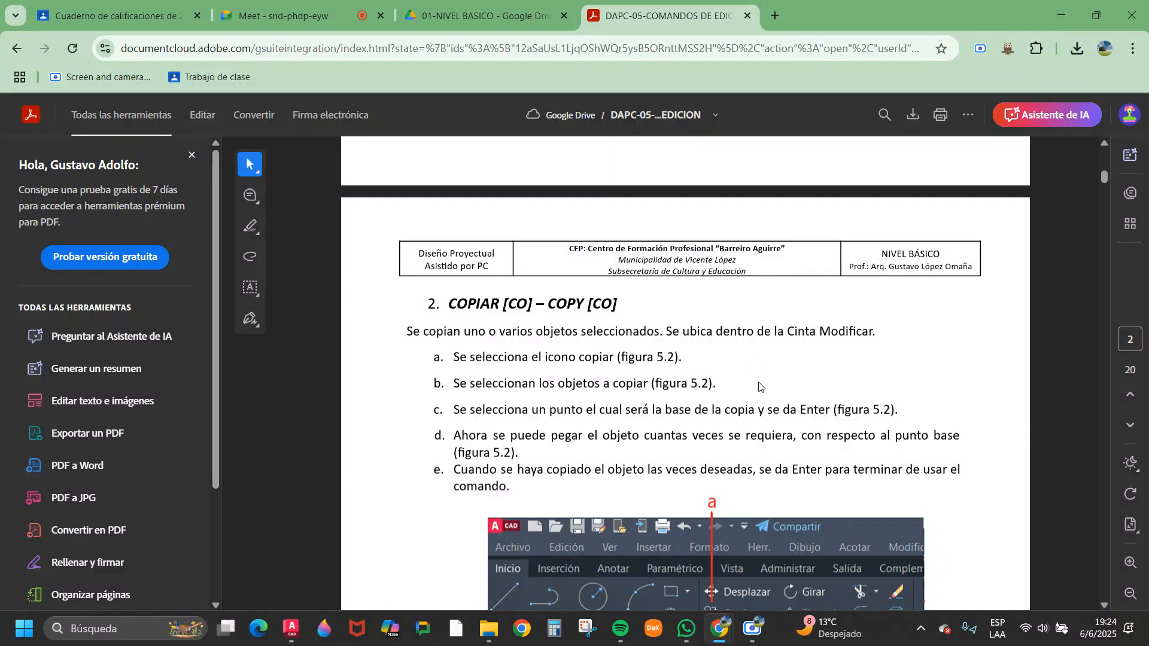
scroll(759, 389, down, 1)
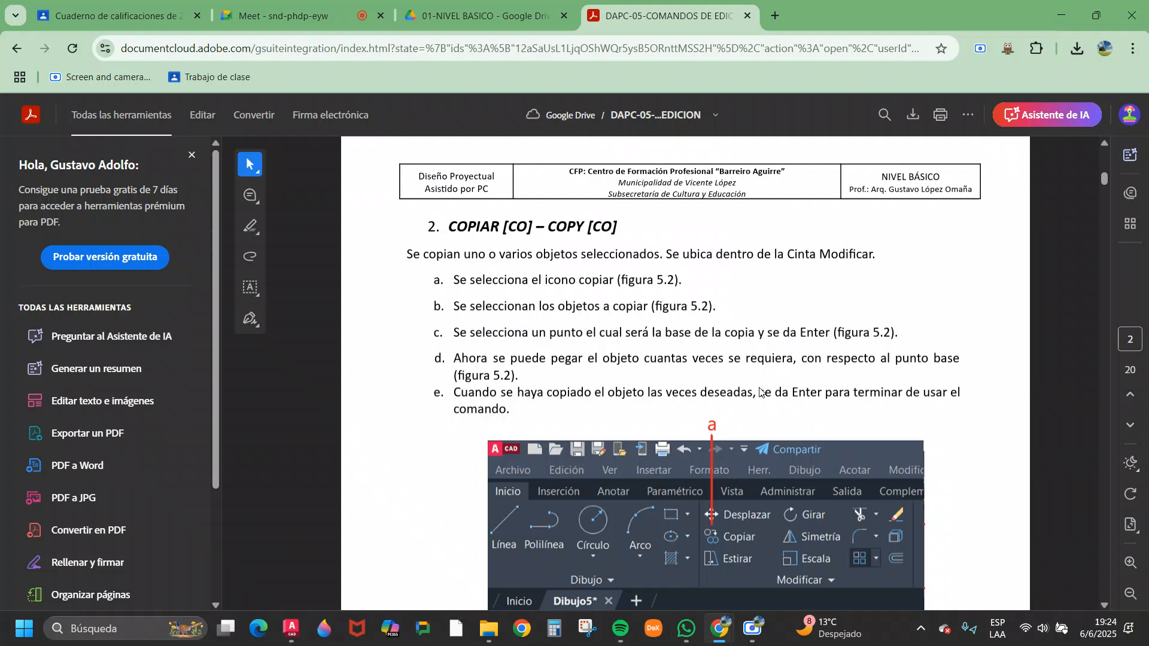
scroll(731, 521, down, 2)
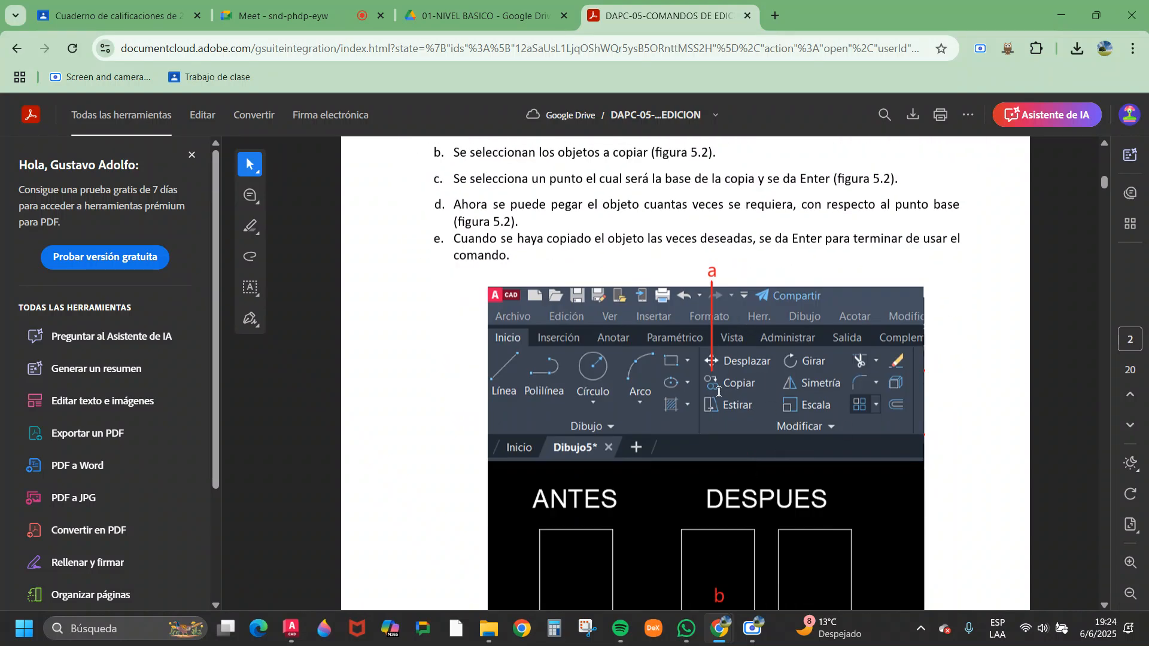
- Enlarge the PDF page with the tools pane closed and review the Copiar steps and figure 5.2
click(192, 155)
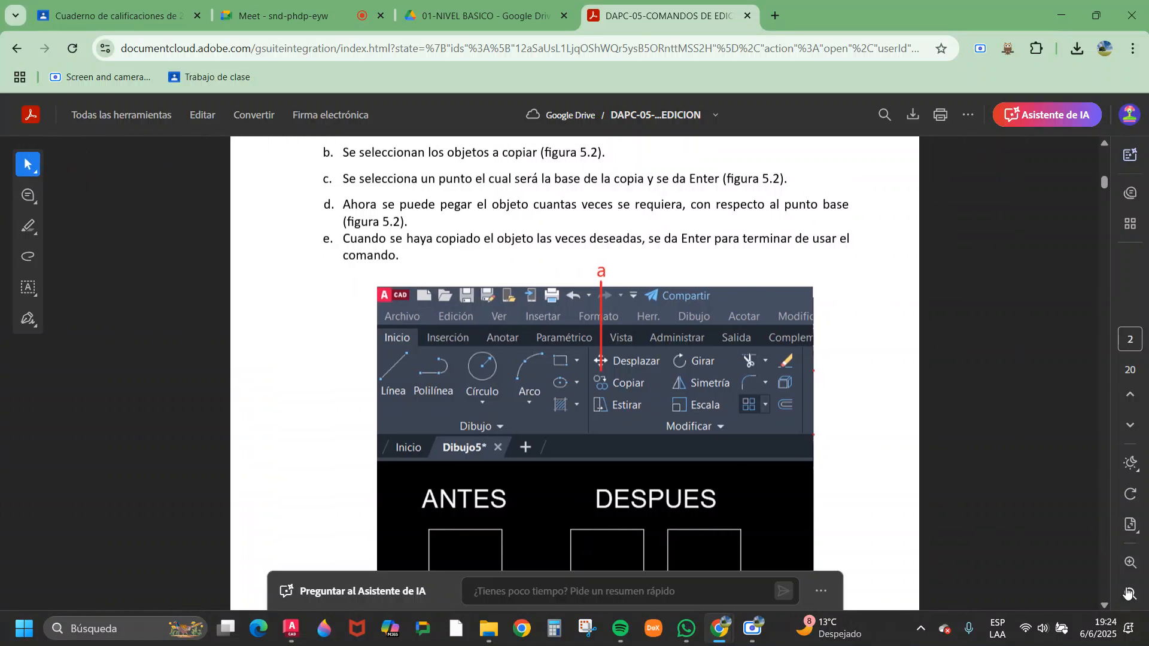
click(1131, 563)
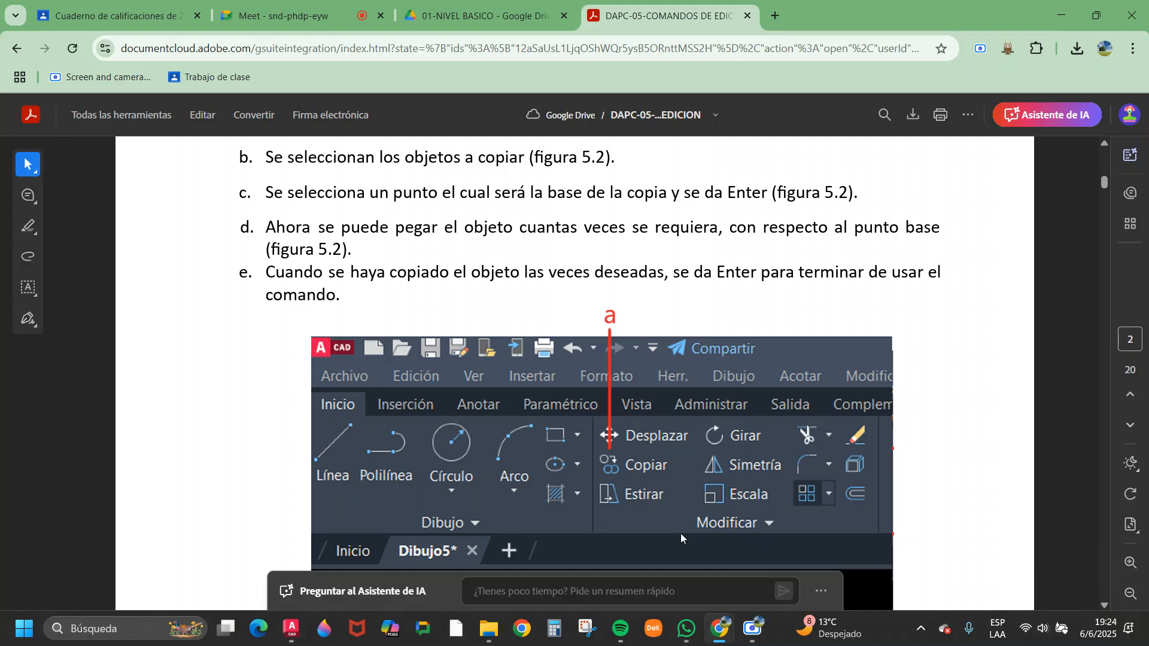
scroll(681, 534, down, 3)
scroll(663, 361, down, 5)
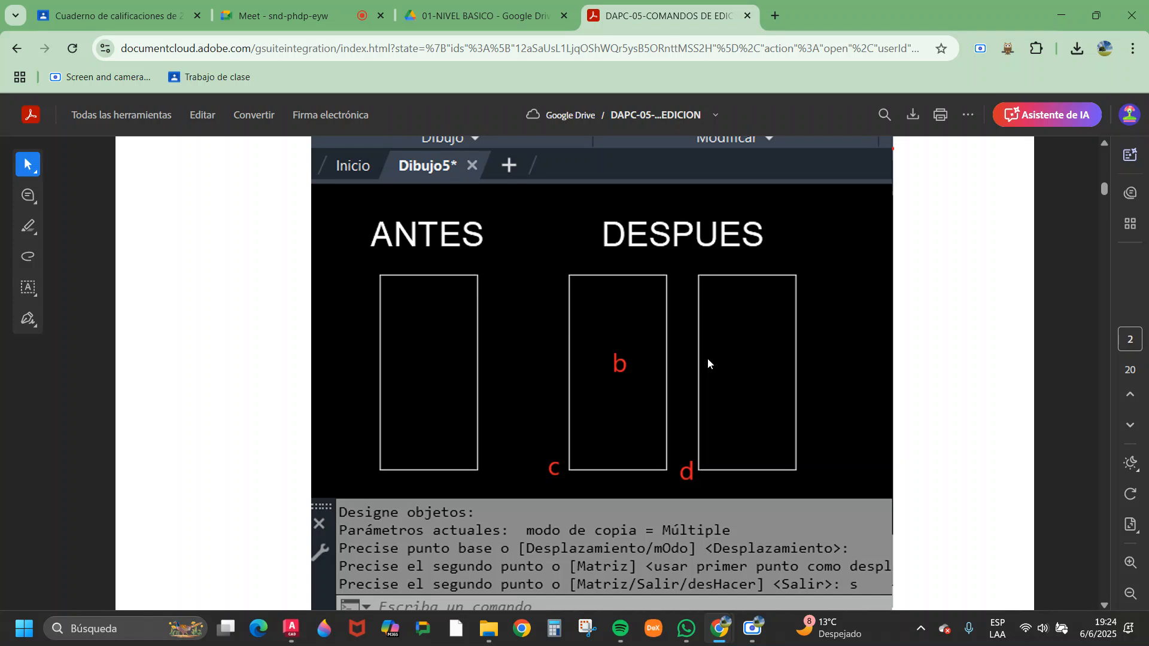
scroll(762, 289, down, 2)
scroll(758, 302, down, 2)
scroll(743, 329, up, 3)
scroll(810, 358, down, 3)
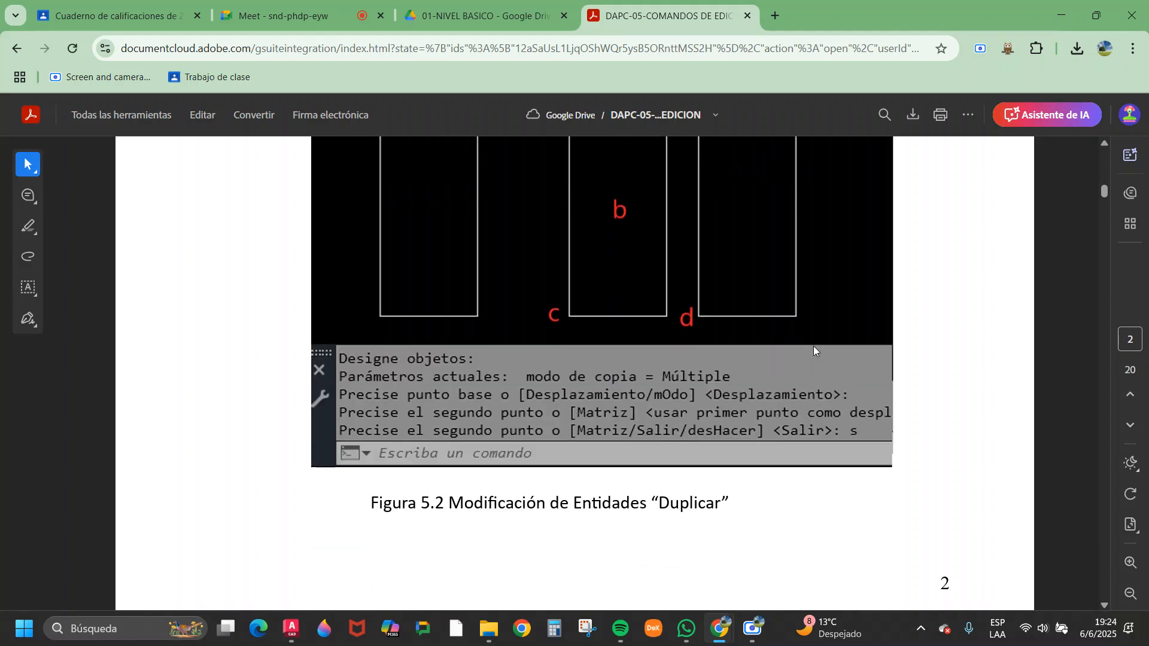
scroll(815, 347, down, 3)
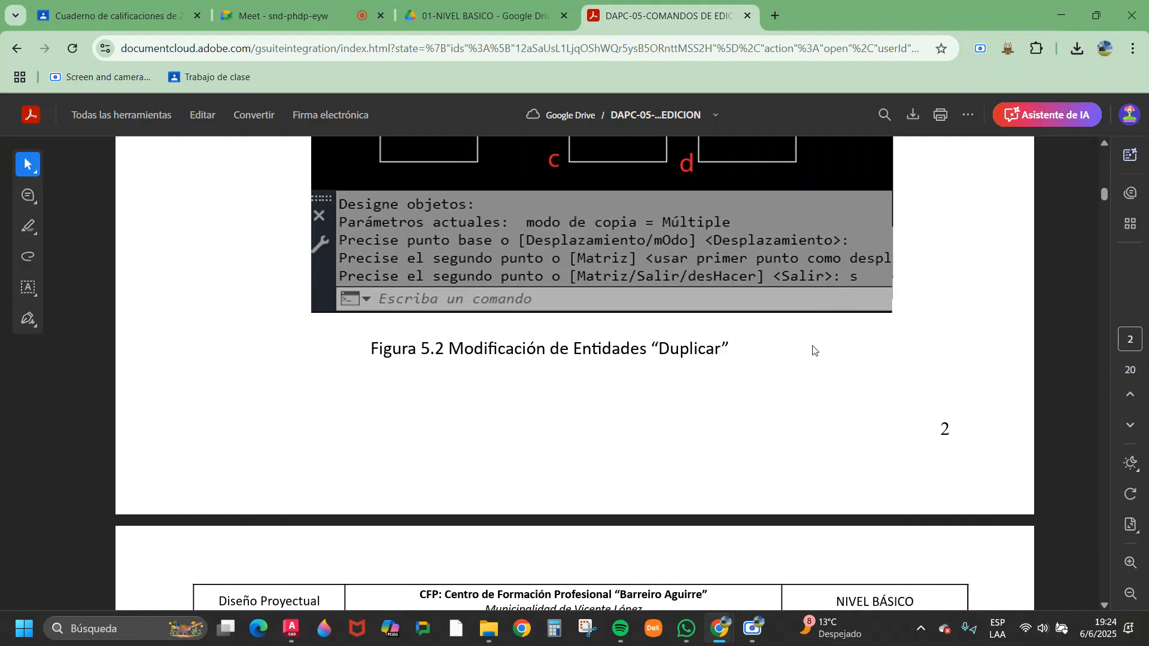
scroll(816, 347, down, 13)
scroll(824, 343, up, 7)
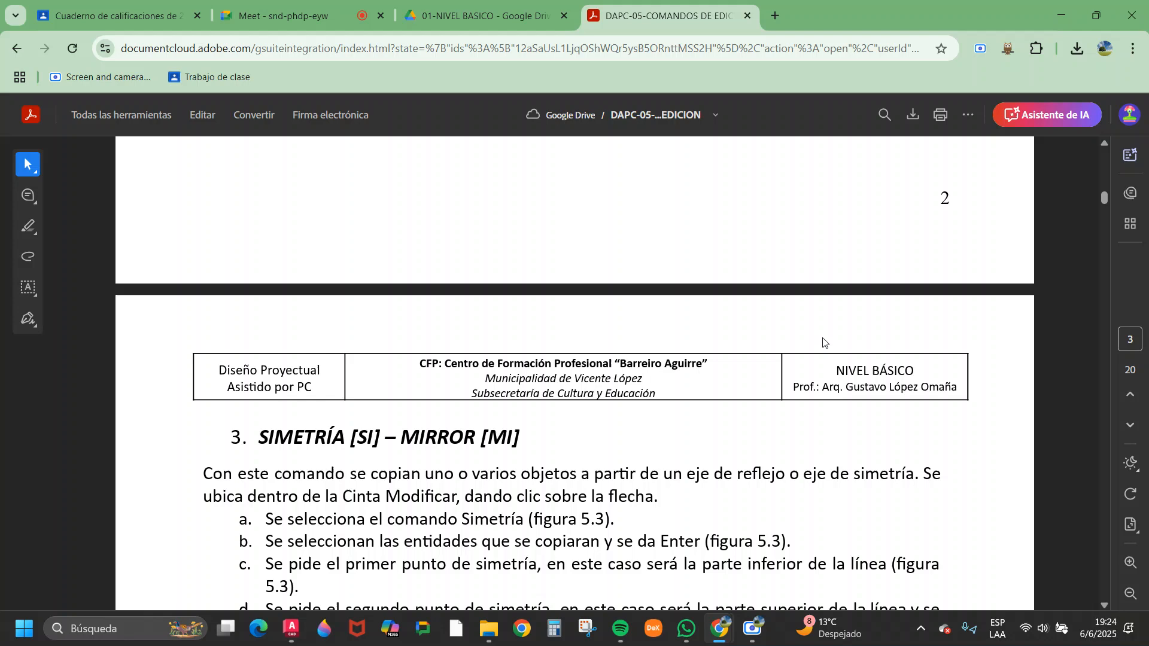
scroll(823, 342, up, 10)
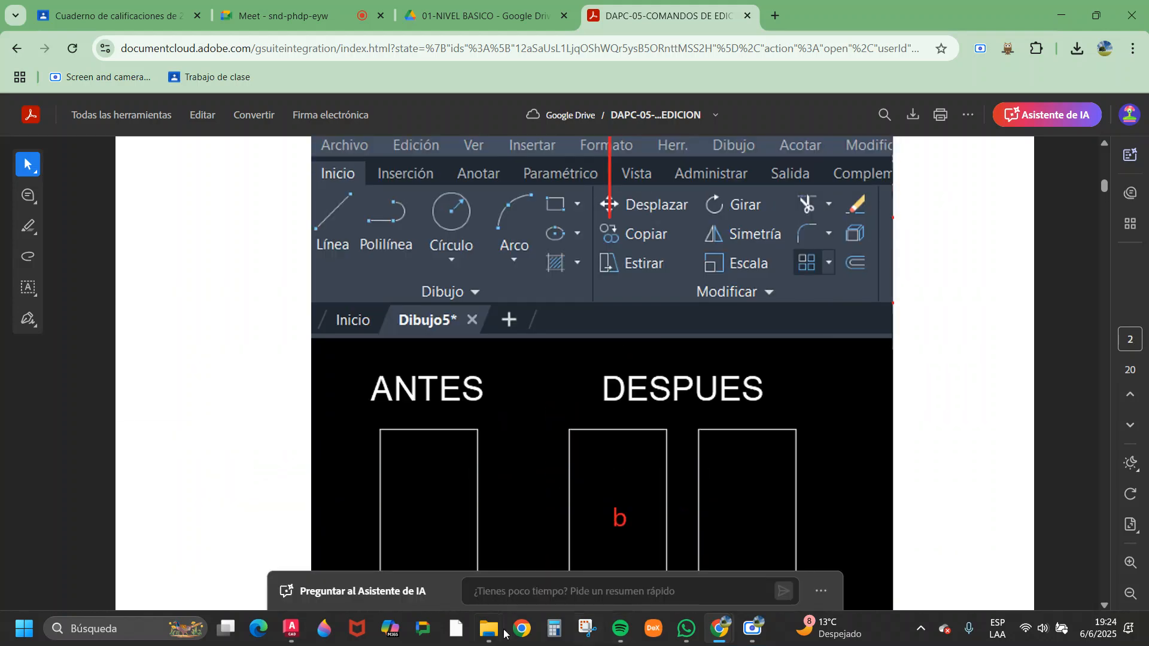
- Switch back to AutoCAD and, in a new drawing, draw an upright rectangle to the right of the 1.00 dimension
click(292, 642)
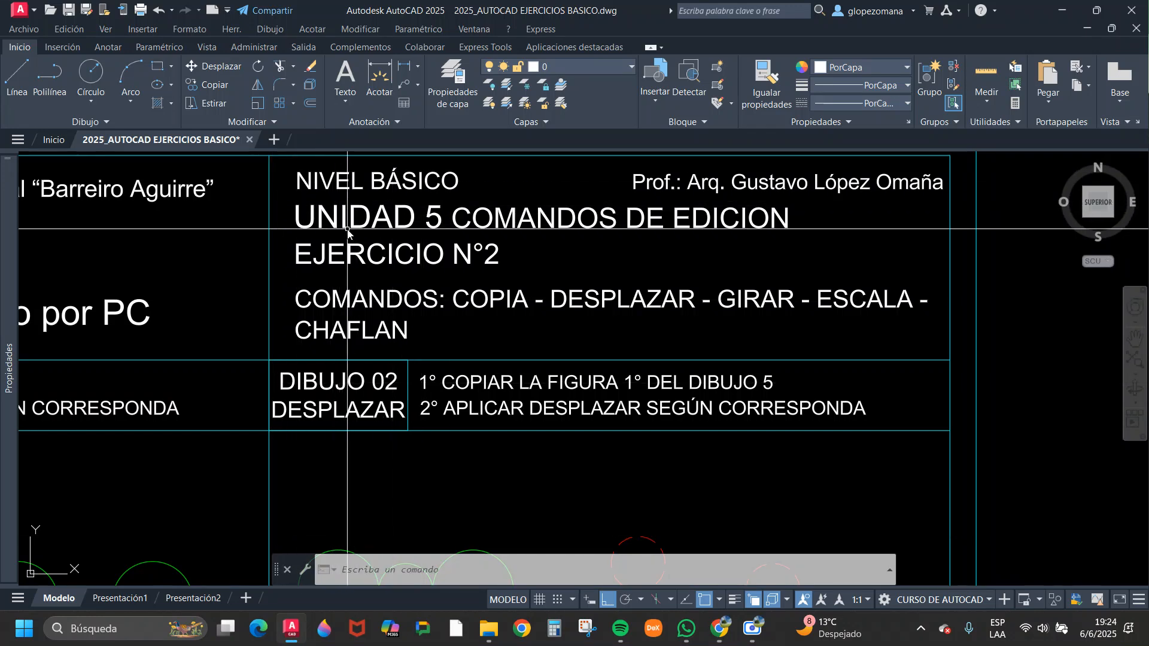
click(275, 137)
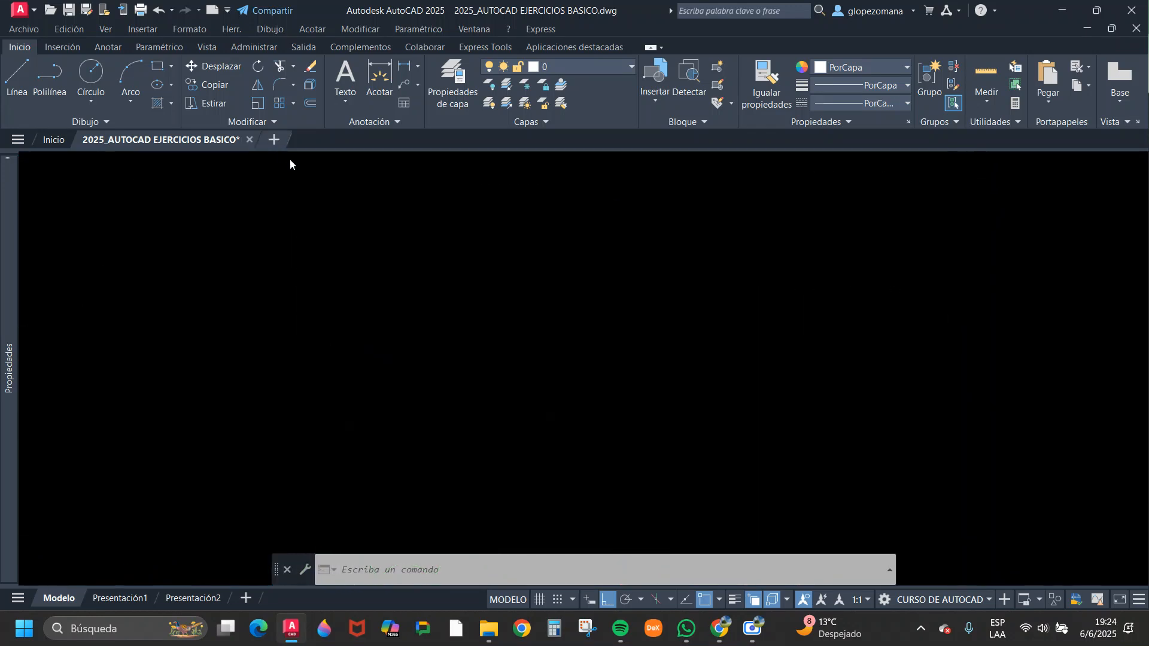
click(153, 69)
click(571, 229)
middle_drag(749, 465, 481, 398)
scroll(559, 377, down, 1)
middle_drag(594, 373, 520, 421)
key(Escape)
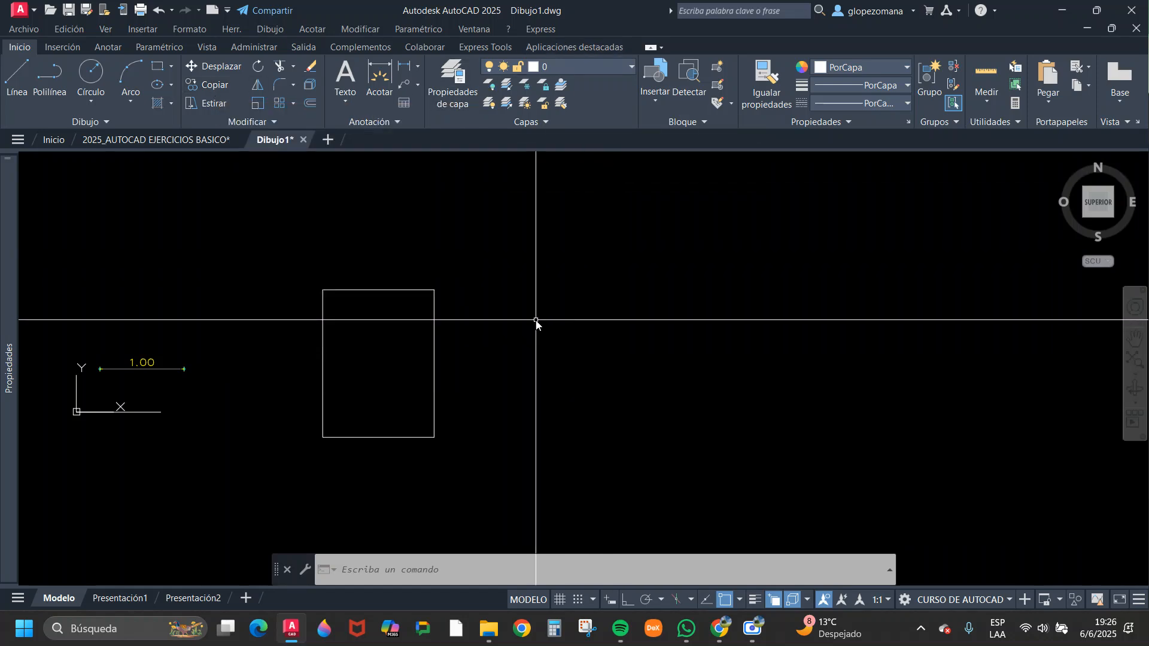
- Start the Copy command and select the rectangle by single pick, crossing window and enclosing window, finishing the selection
click(209, 85)
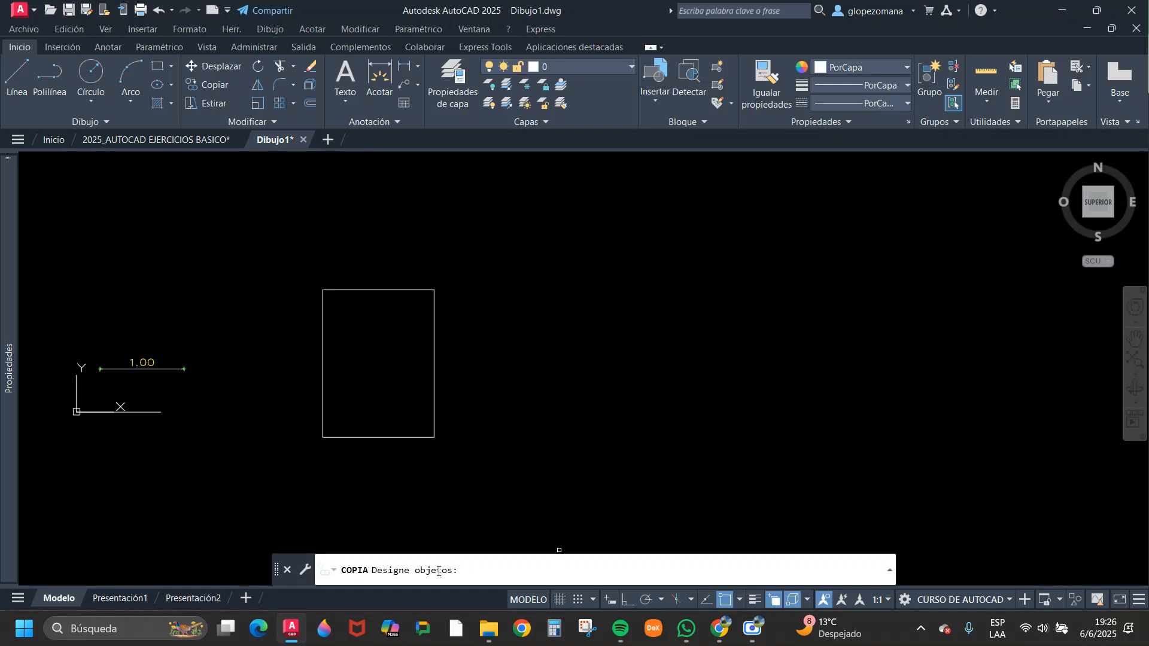
click(424, 291)
click(537, 226)
click(399, 337)
click(268, 219)
click(499, 464)
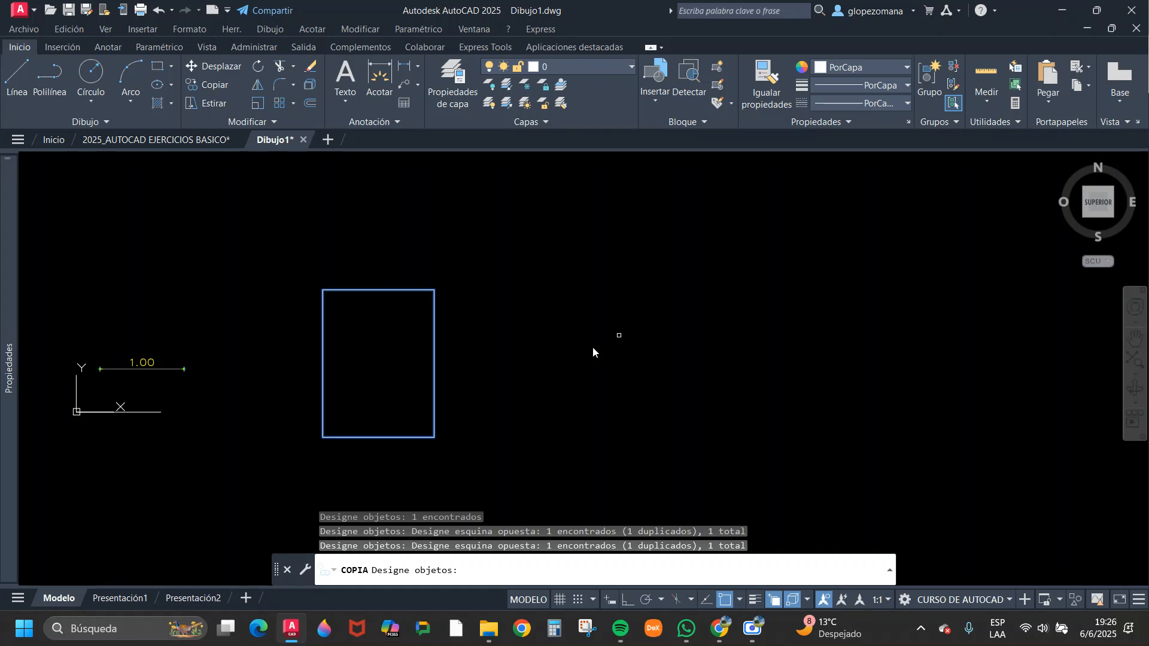
click(495, 216)
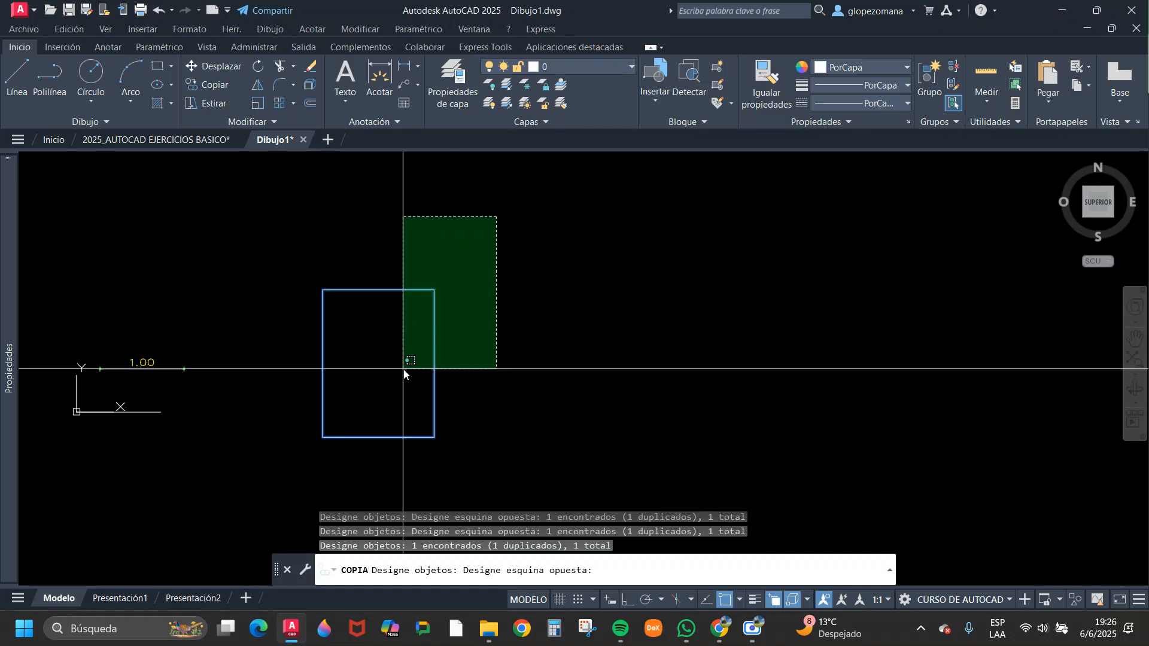
click(403, 372)
click(267, 249)
click(625, 449)
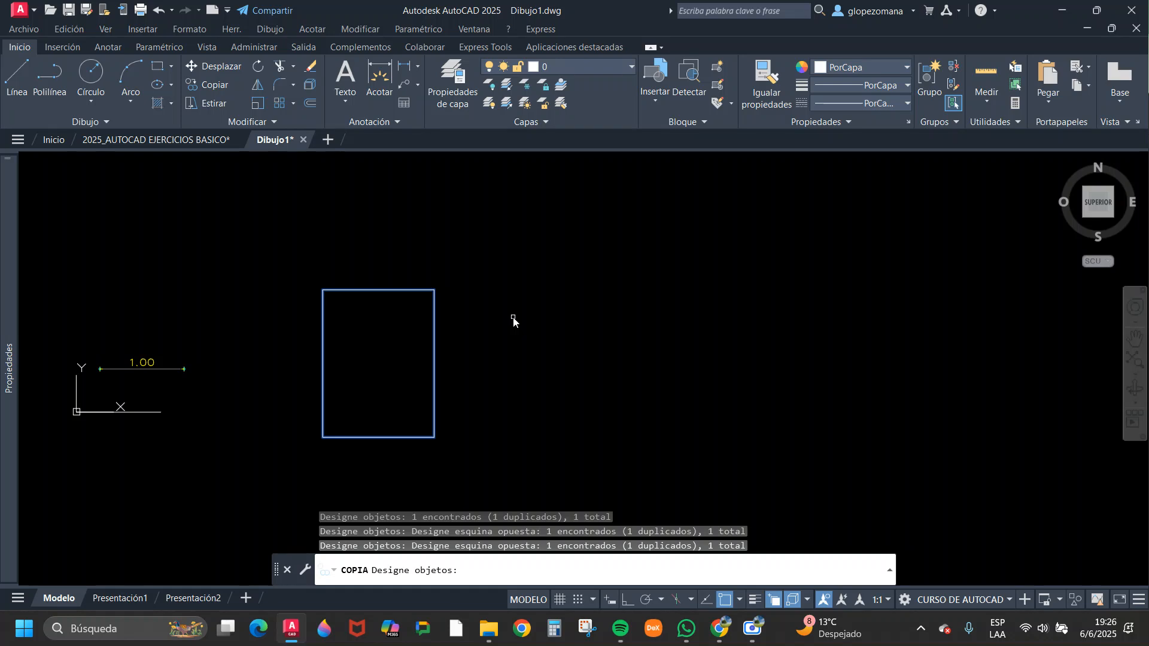
key(Return)
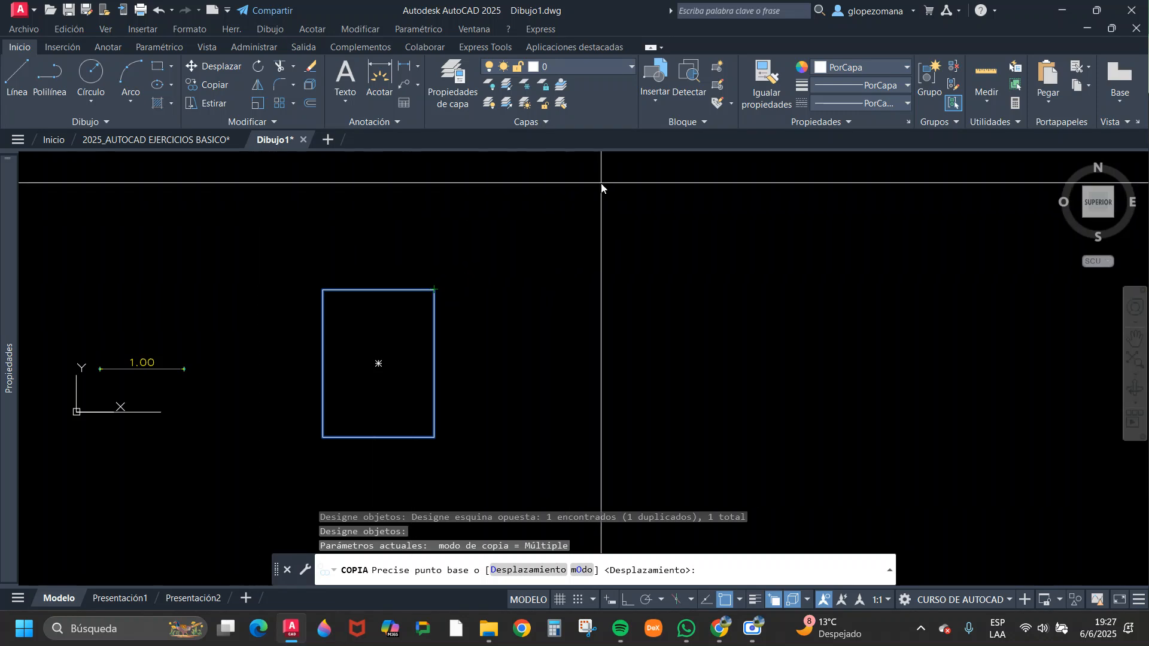
- Set the copy's base point in the empty area above and to the right of the rectangle
scroll(150, 400, up, 6)
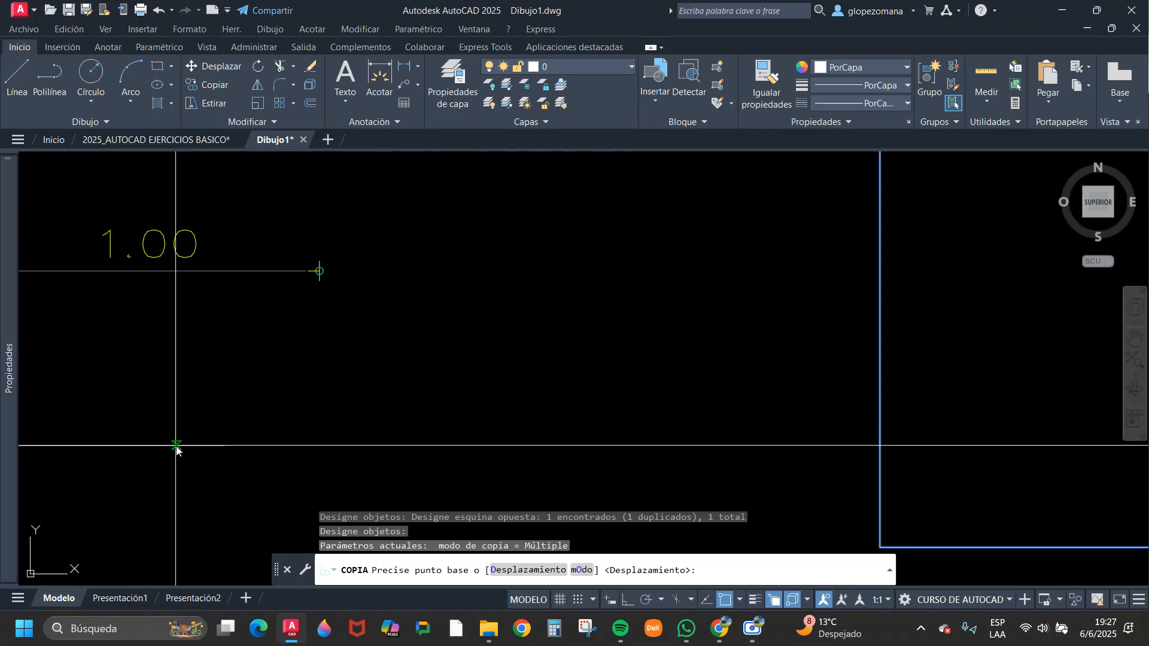
scroll(254, 267, down, 6)
middle_drag(398, 277, 251, 359)
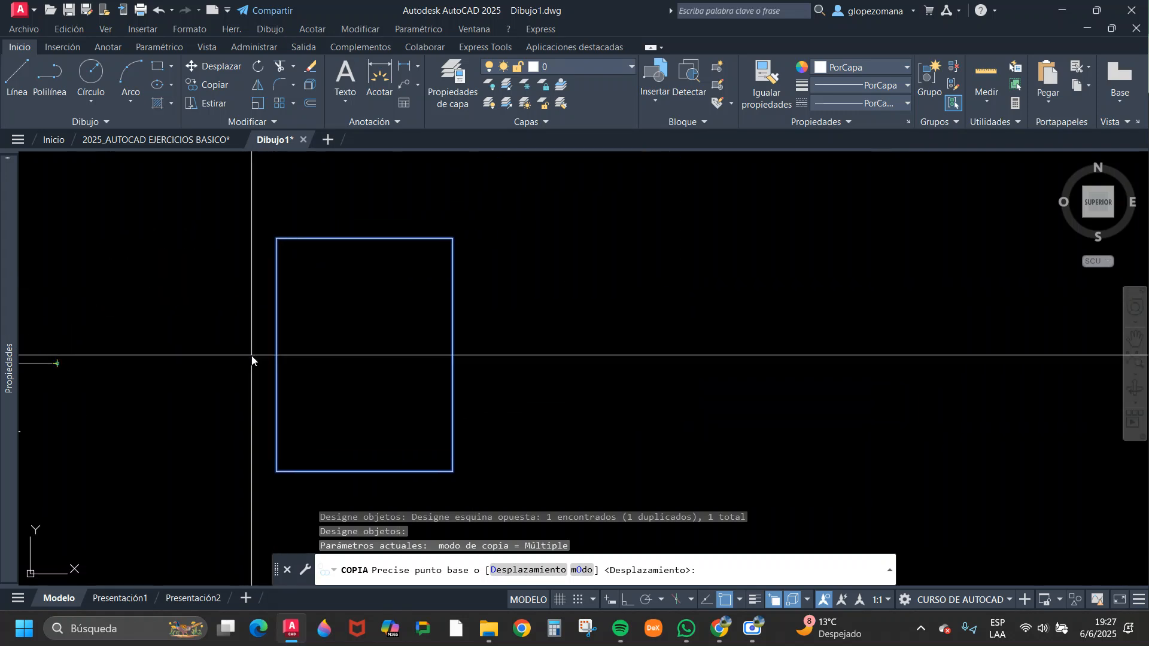
click(582, 180)
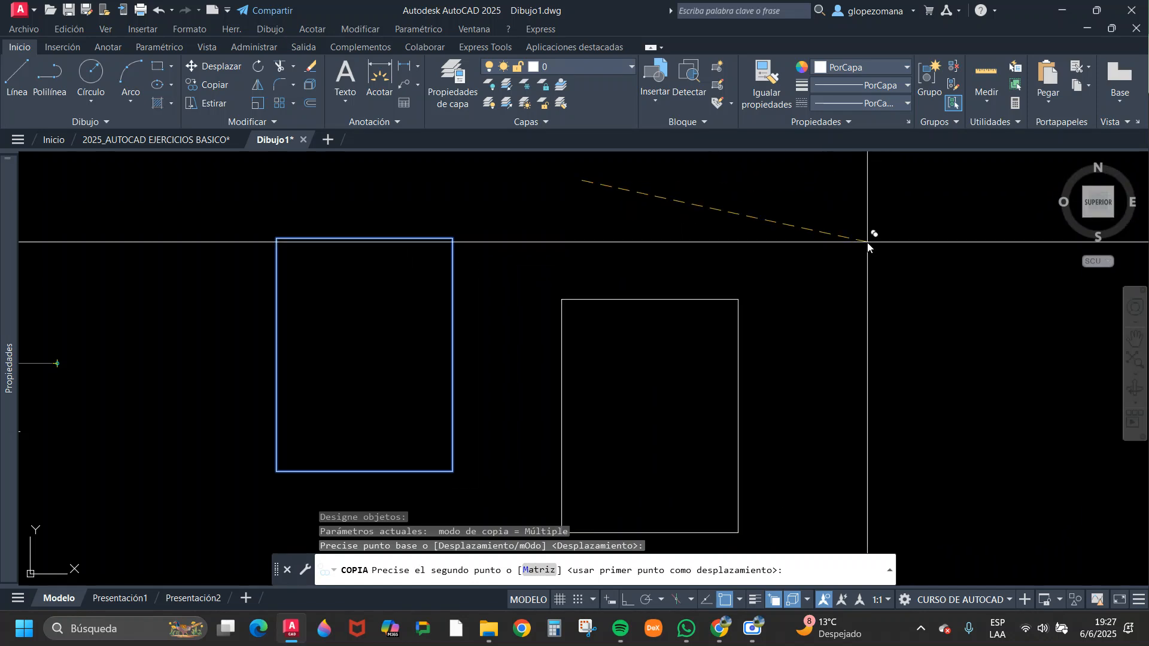
- Turn Ortho mode on and examine the copy preview at various horizontal distances from the base point
scroll(778, 227, down, 4)
scroll(698, 207, up, 6)
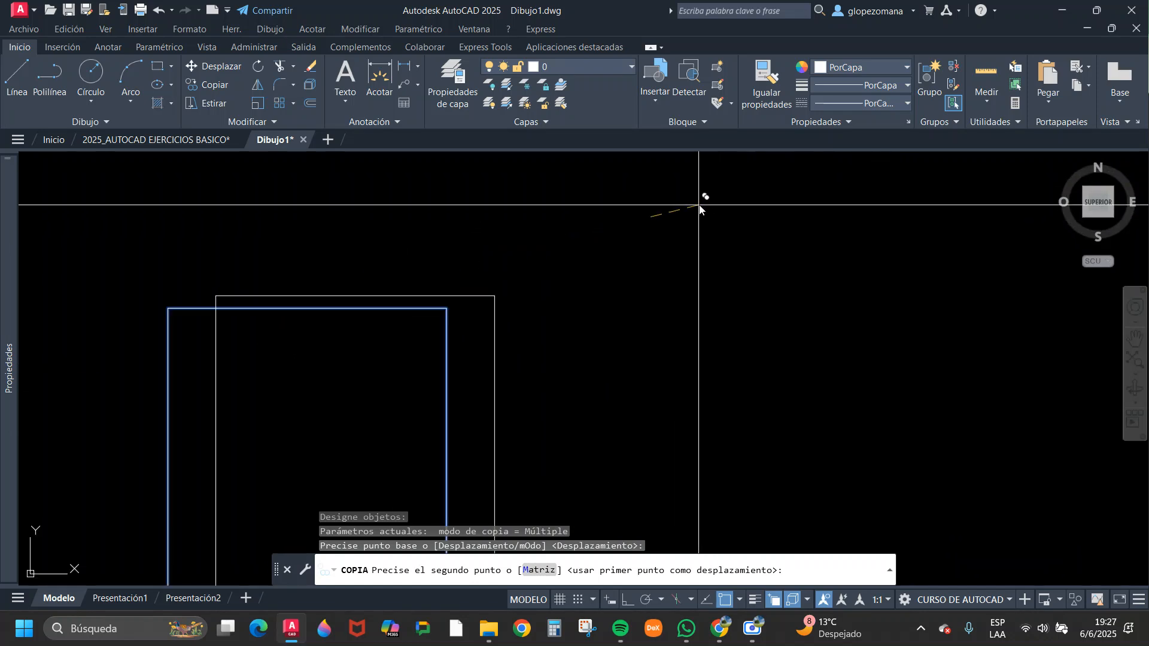
scroll(647, 222, down, 3)
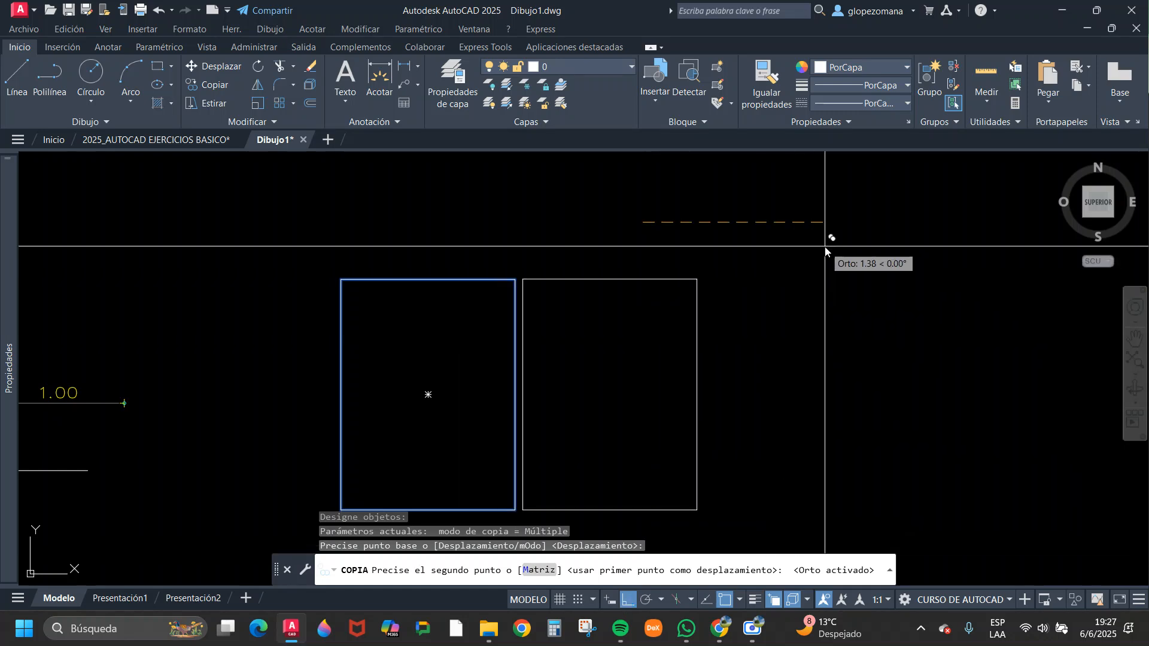
middle_drag(963, 233, 799, 230)
scroll(750, 249, down, 1)
middle_drag(726, 267, 521, 323)
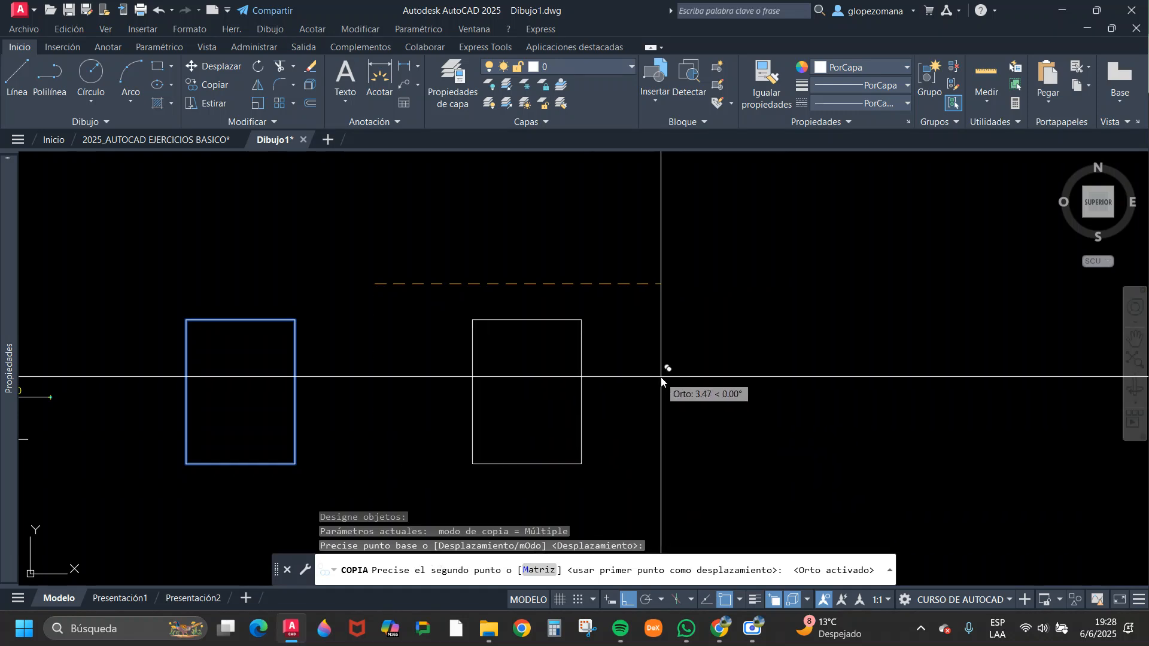
scroll(379, 282, up, 4)
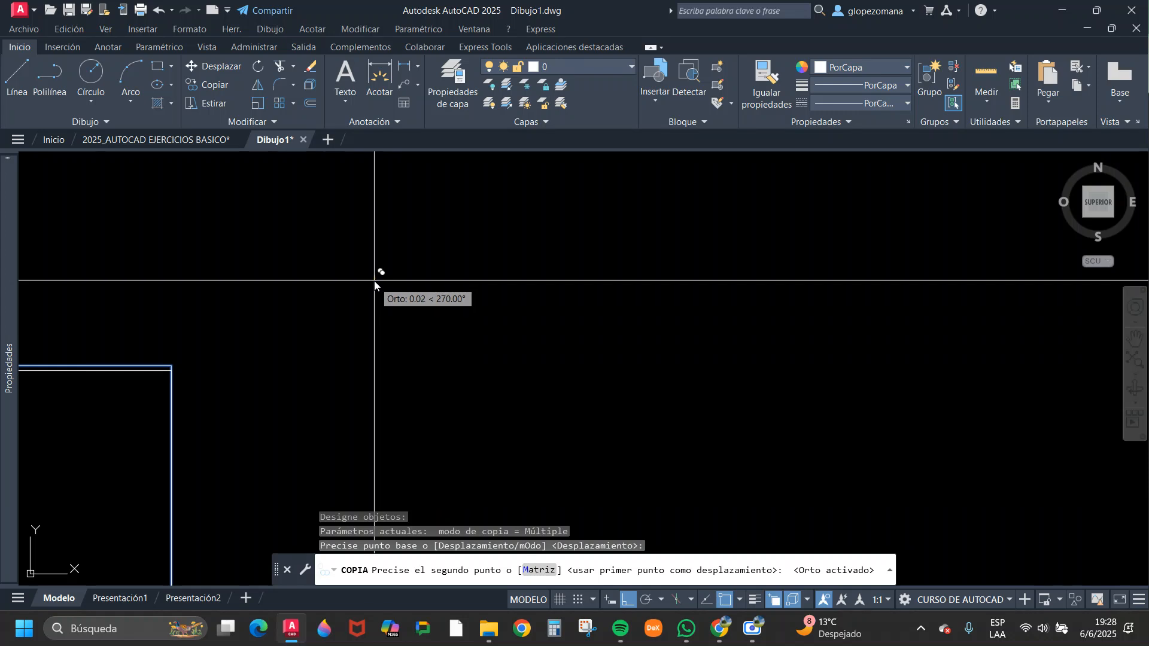
scroll(383, 275, down, 4)
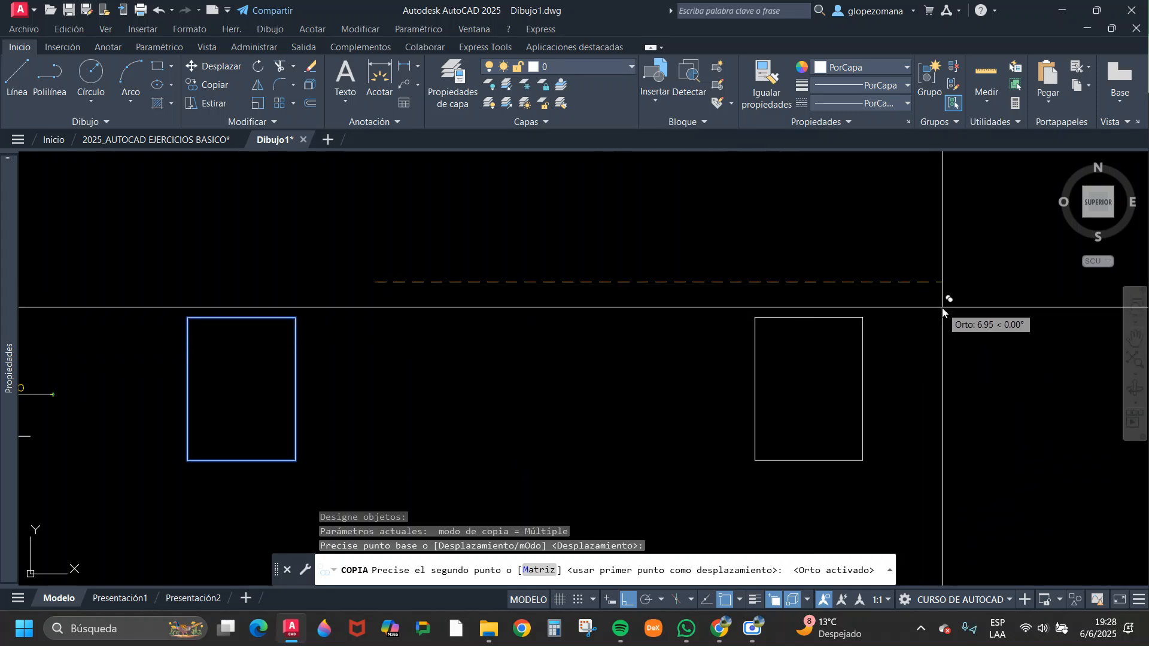
scroll(892, 272, down, 4)
scroll(542, 323, up, 4)
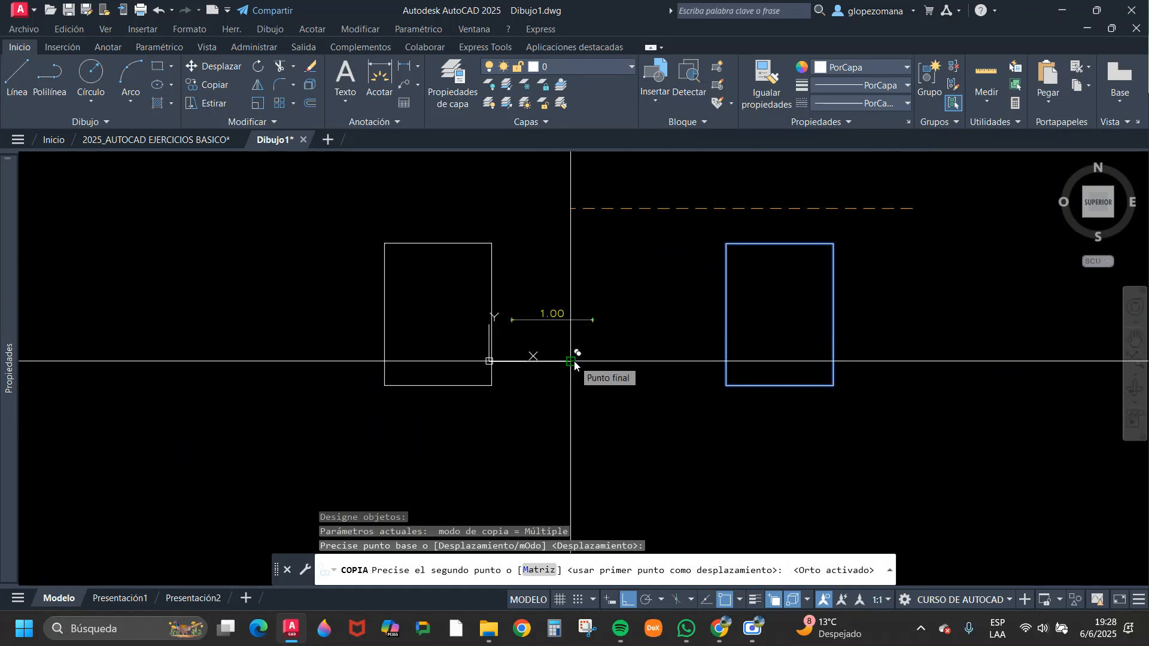
- Turn Ortho mode off and examine how the copy preview follows the second point freely around the original rectangle
key(F8)
scroll(579, 366, up, 4)
scroll(580, 366, up, 2)
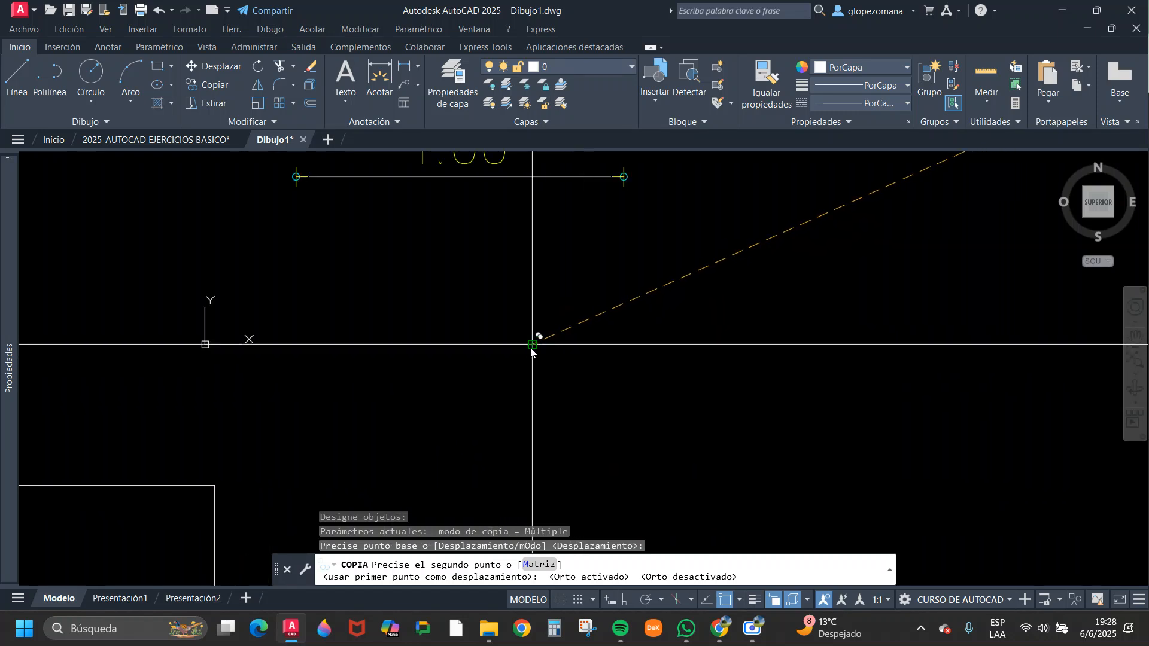
scroll(534, 352, down, 4)
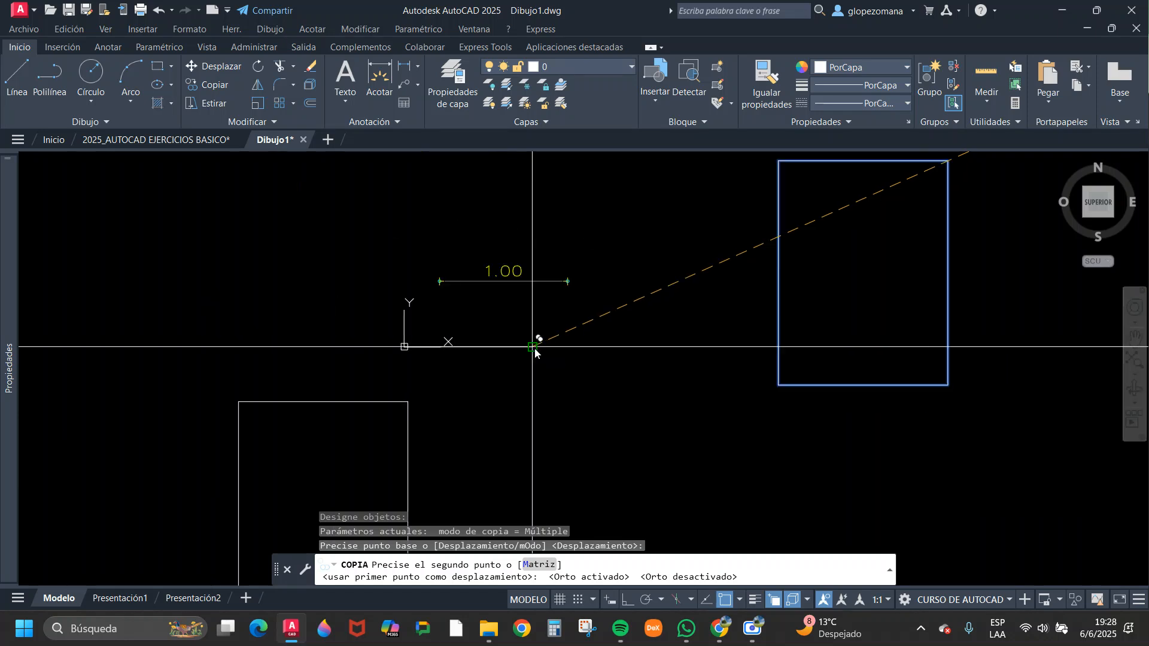
scroll(535, 352, down, 4)
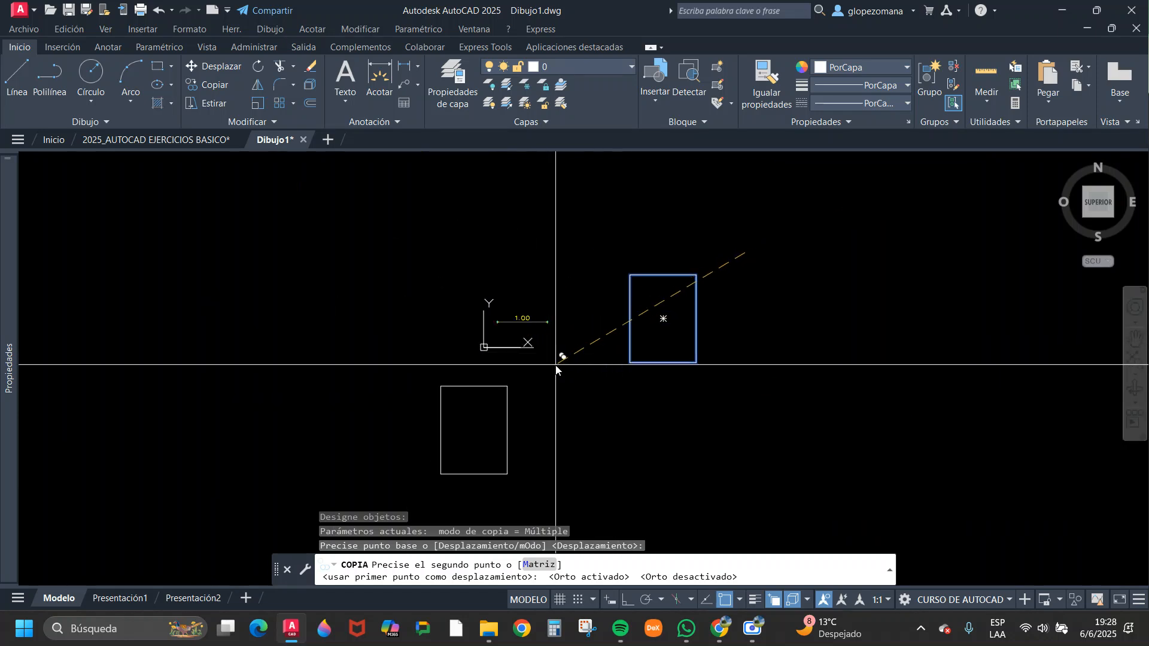
middle_drag(832, 351, 643, 369)
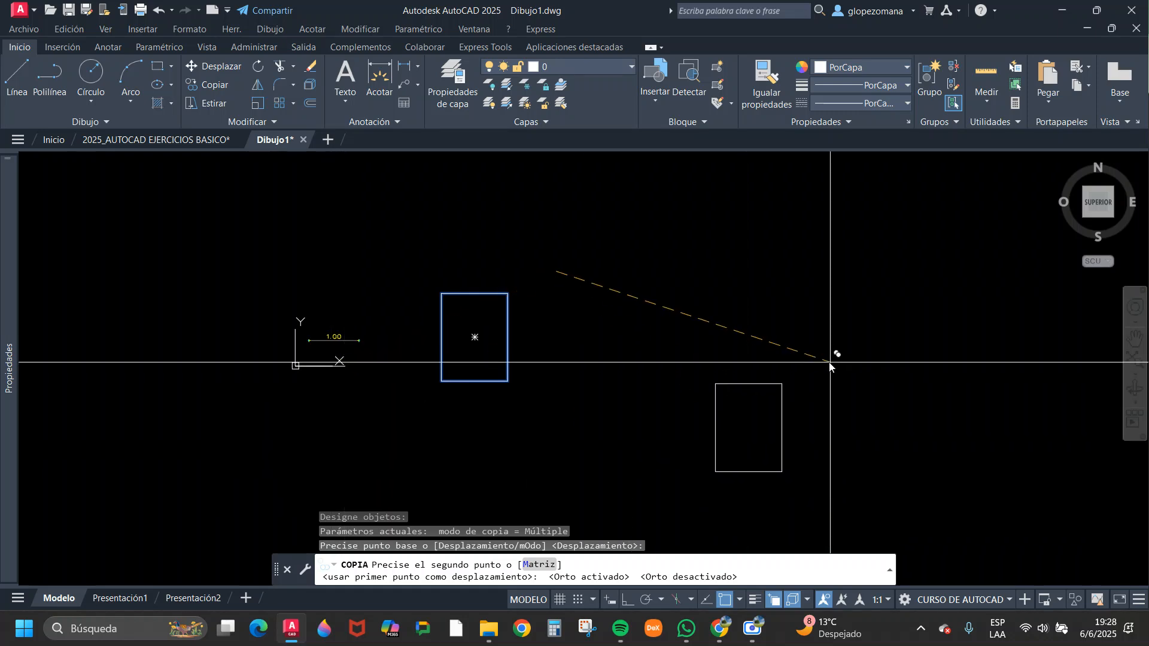
- Turn Ortho mode on and place two copies of the rectangle to its right and one directly above it
key(F8)
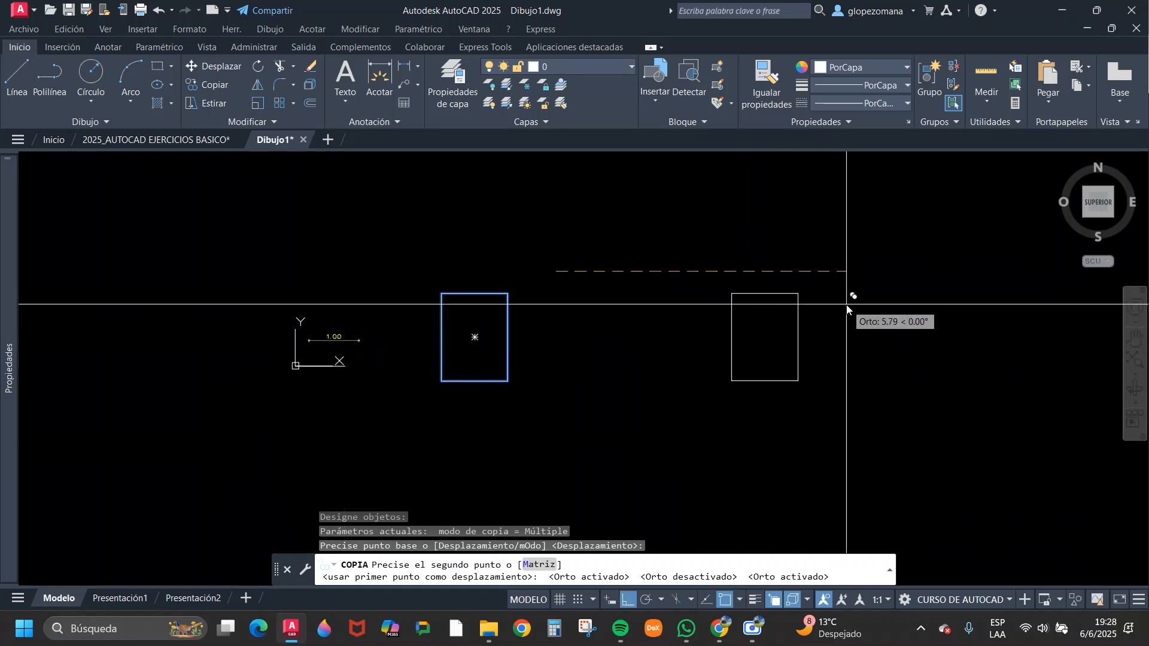
click(805, 249)
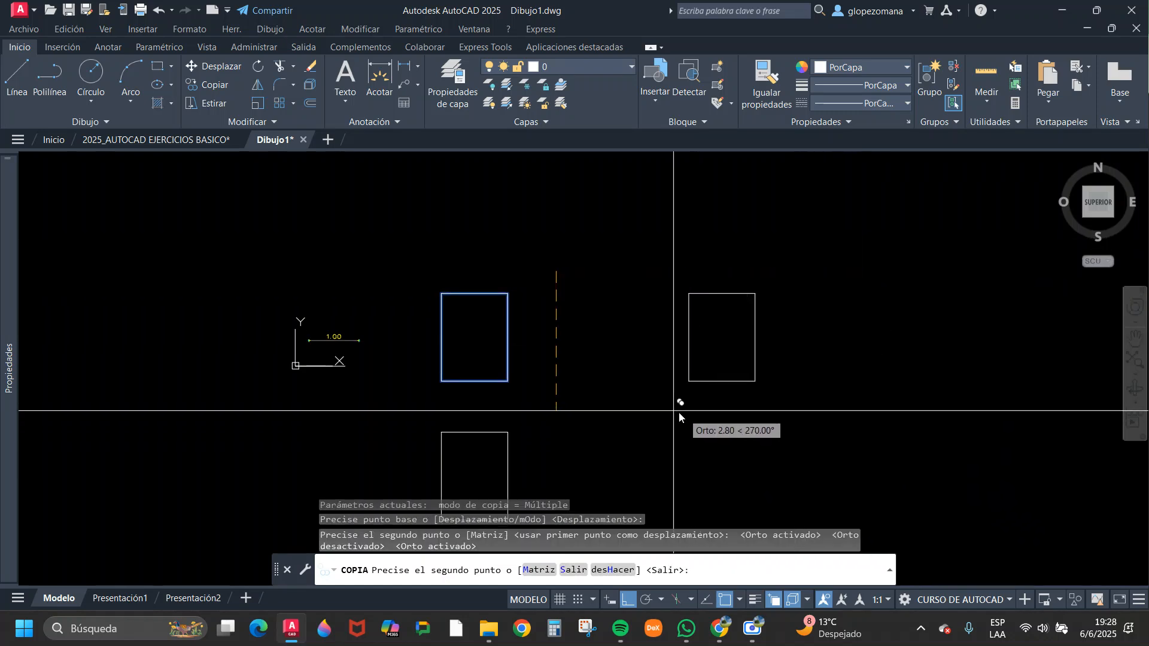
middle_drag(857, 441, 631, 449)
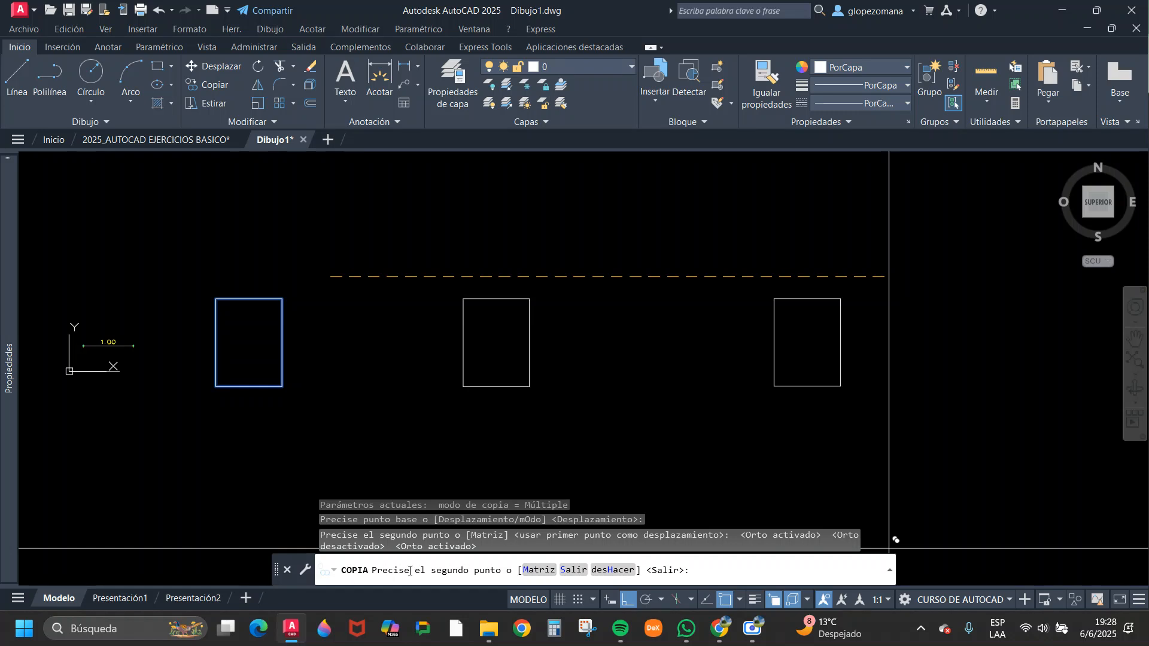
click(785, 243)
scroll(732, 314, down, 2)
click(579, 202)
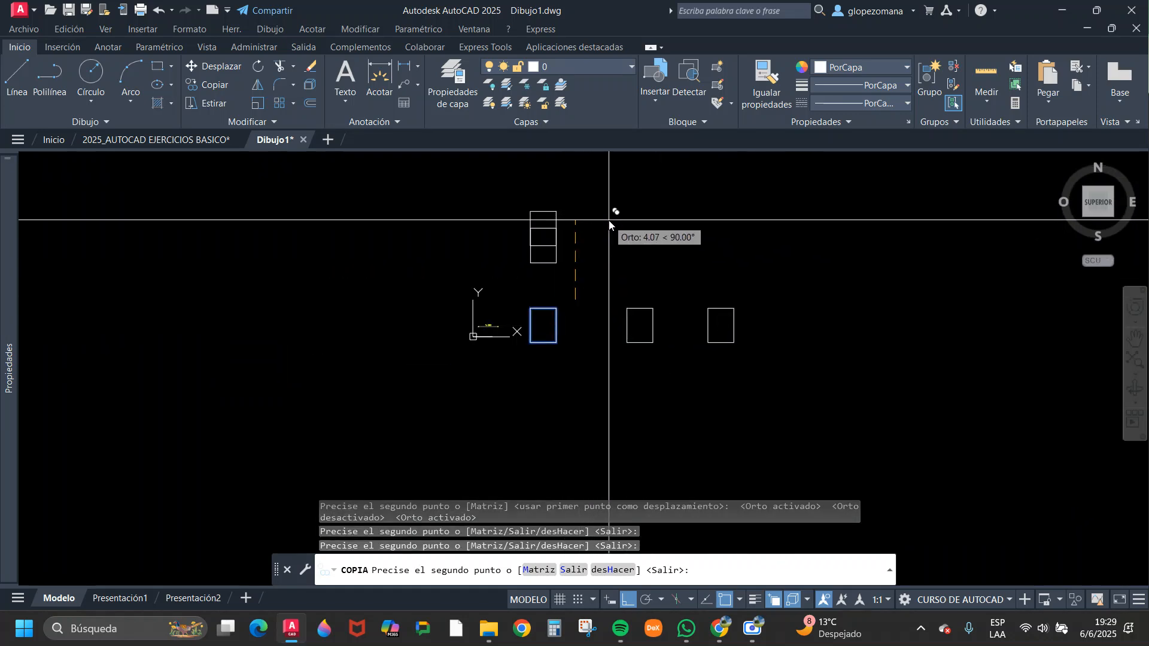
- Turn Ortho mode off, place nine more copies freely around the original rectangle, and end the Copy command
key(F8)
click(694, 198)
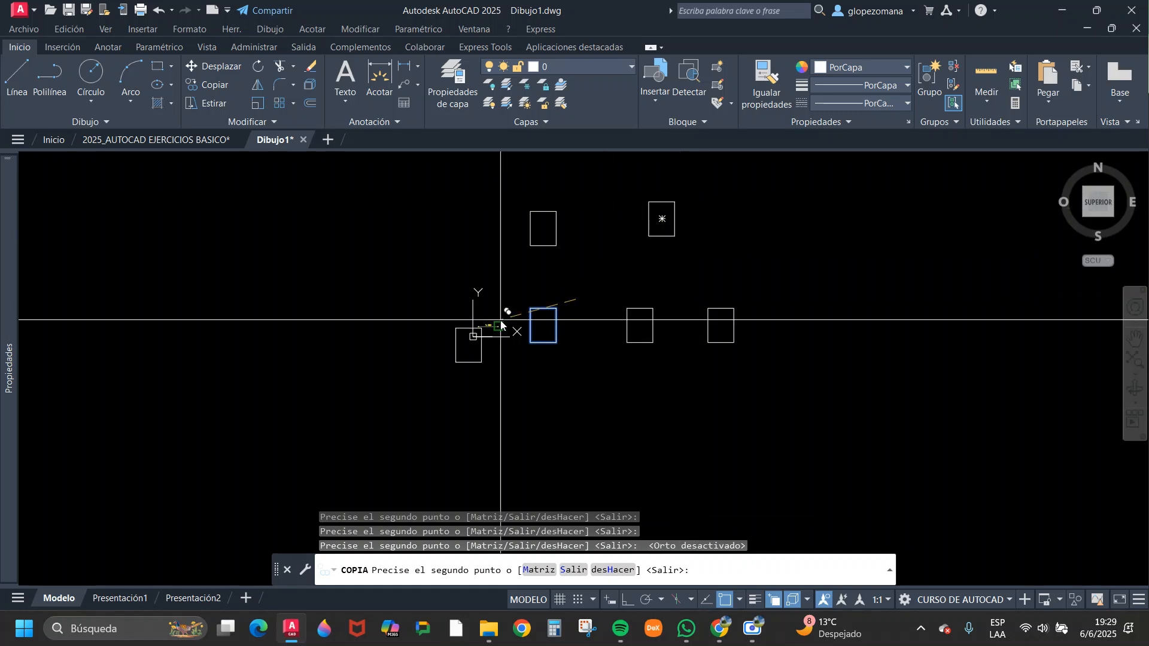
click(459, 198)
click(383, 276)
click(426, 426)
click(589, 472)
click(782, 464)
click(896, 404)
click(903, 268)
click(864, 213)
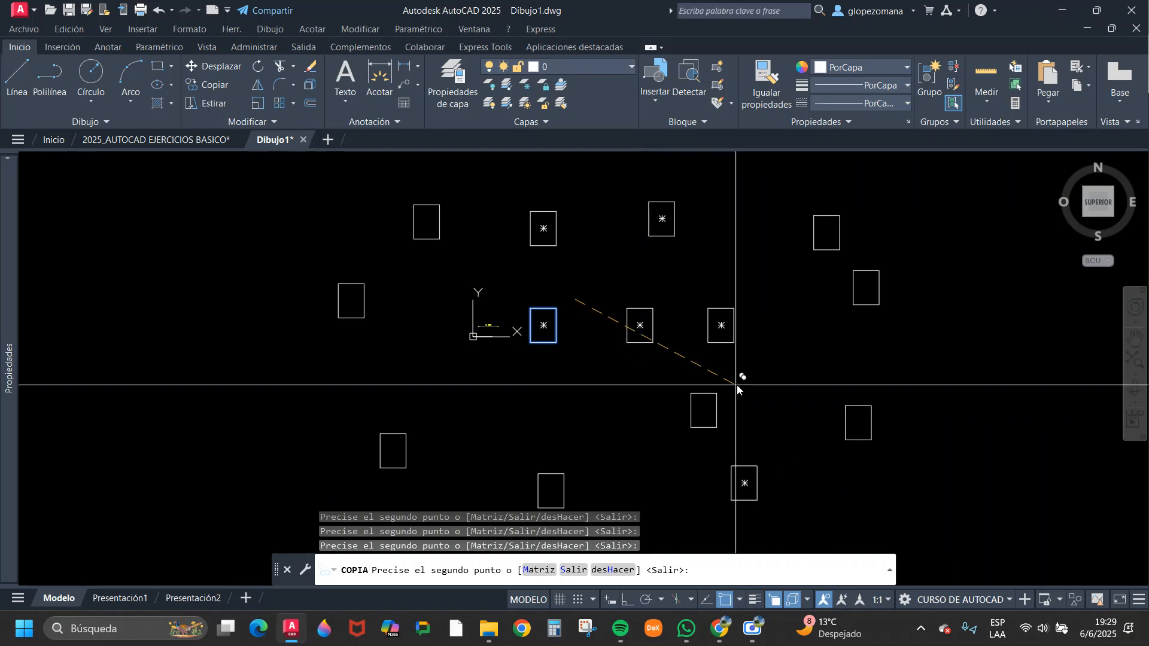
key(Escape)
- Erase all the copied rectangles in groups, keeping only the original one beside the 1.00 dimension
click(935, 464)
click(599, 195)
text(E)
key(space)
click(607, 183)
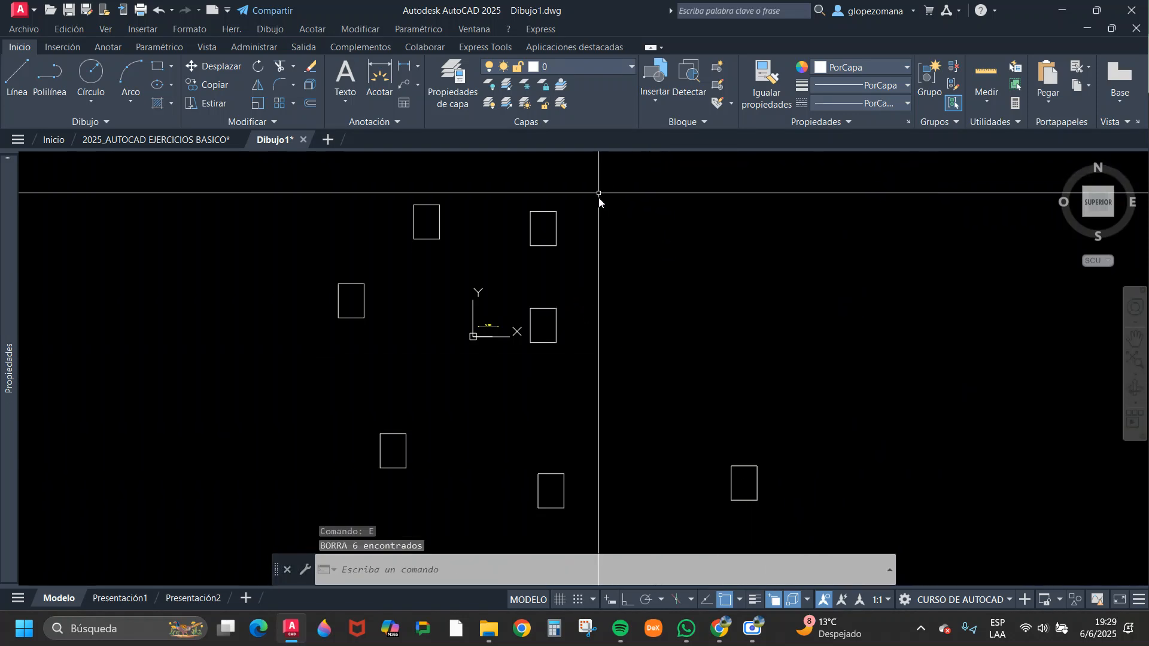
click(393, 231)
key(space)
click(407, 243)
click(343, 345)
key(space)
click(802, 421)
click(366, 512)
key(space)
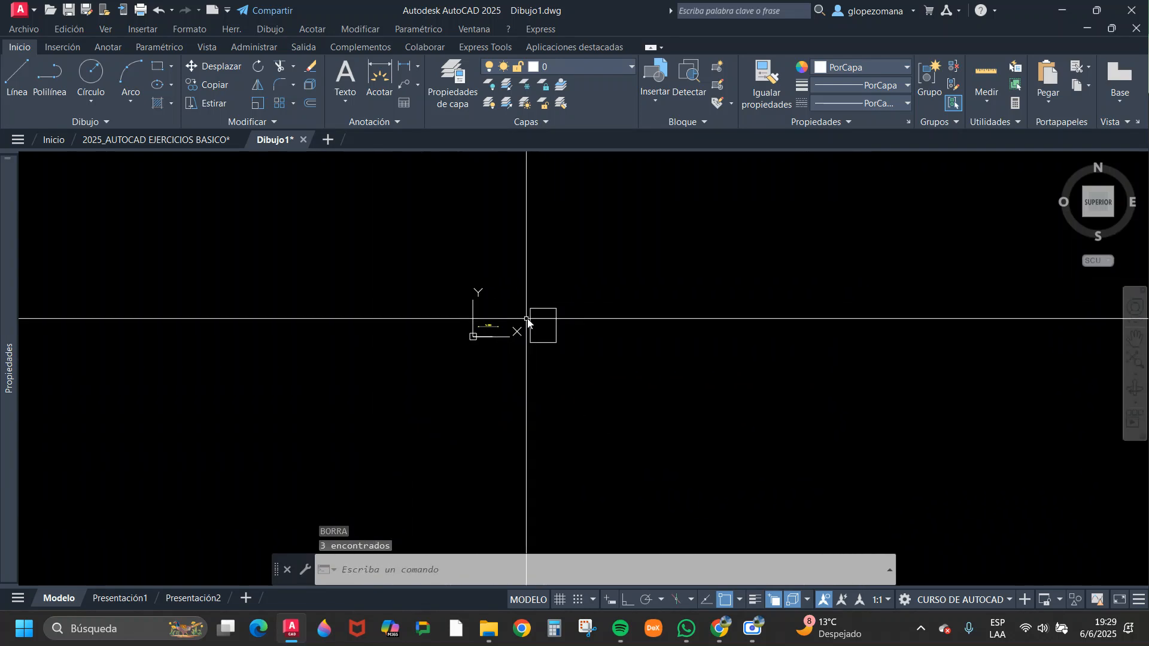
- Copy the rectangle 33 units horizontally to the right with Ortho mode on, and end the command
click(557, 296)
key(space)
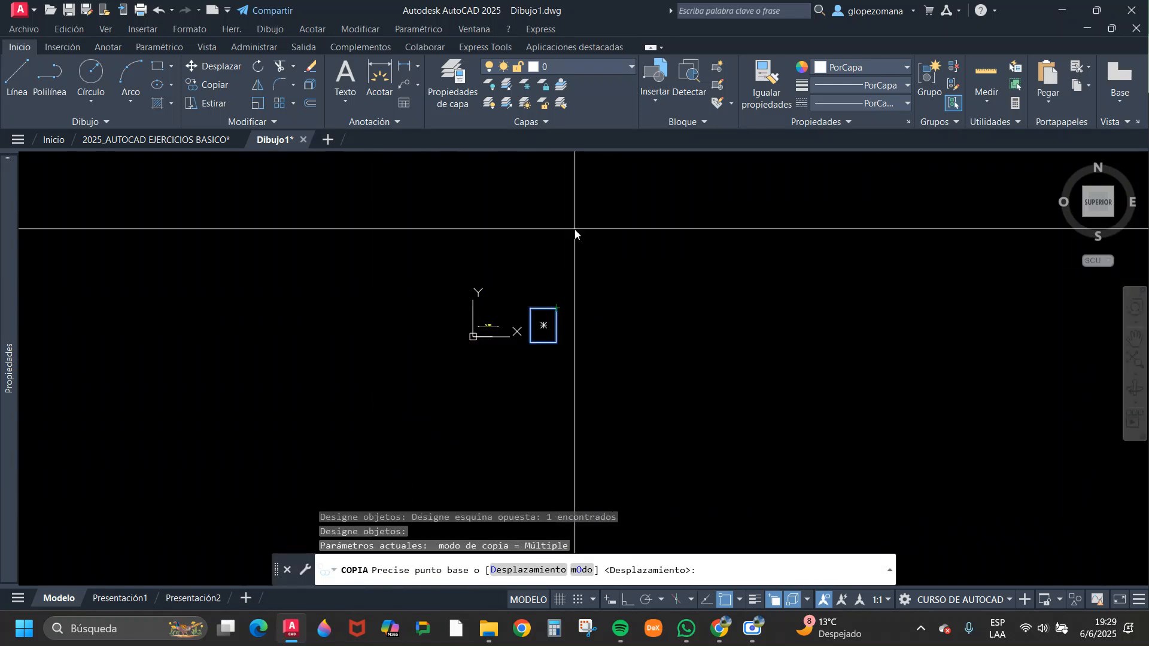
click(570, 272)
key(F8)
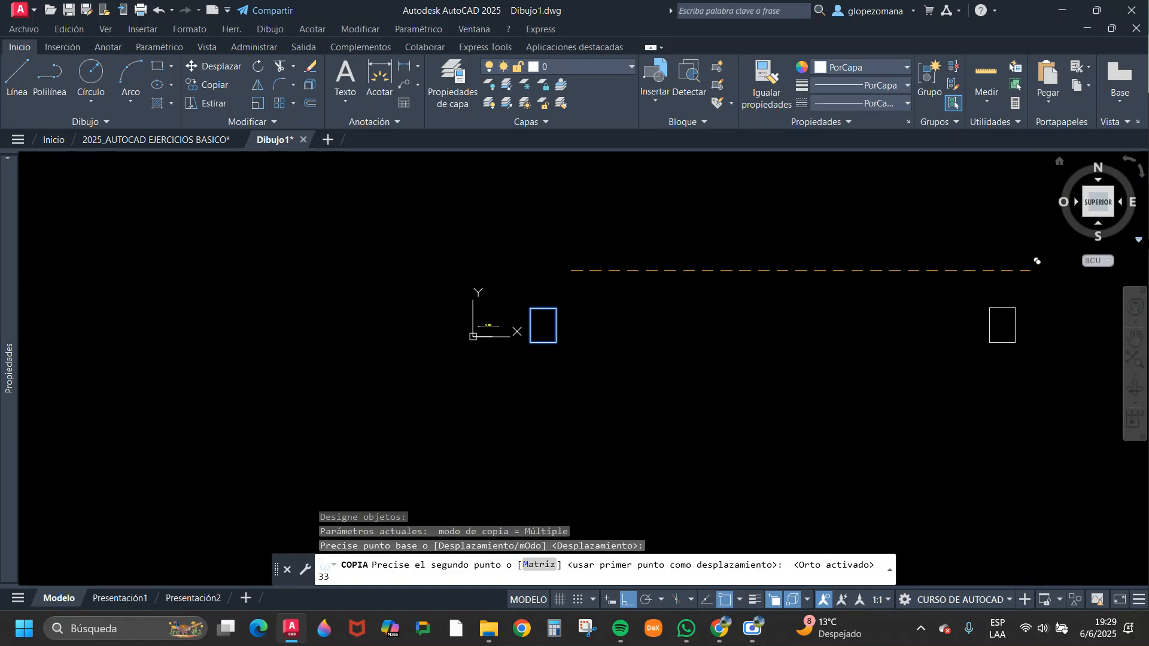
key(Return)
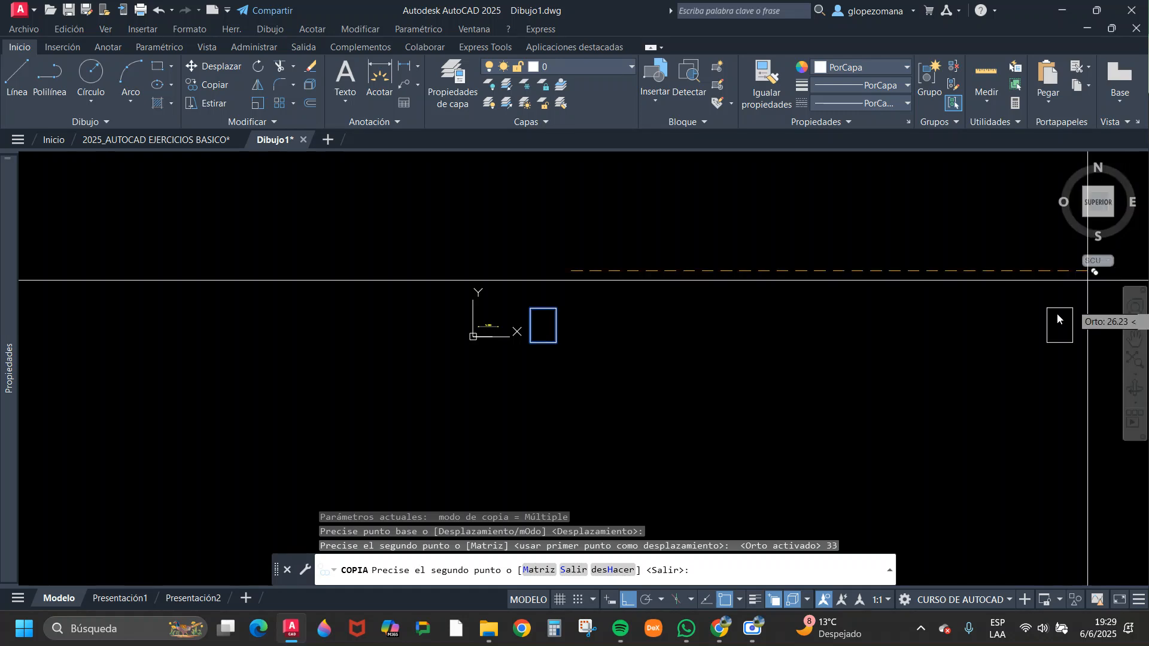
scroll(676, 276, up, 4)
key(Escape)
- Copy the original rectangle 3 units to the right, using a base point above it
text(c)
key(Return)
click(485, 354)
click(332, 369)
key(Return)
click(445, 249)
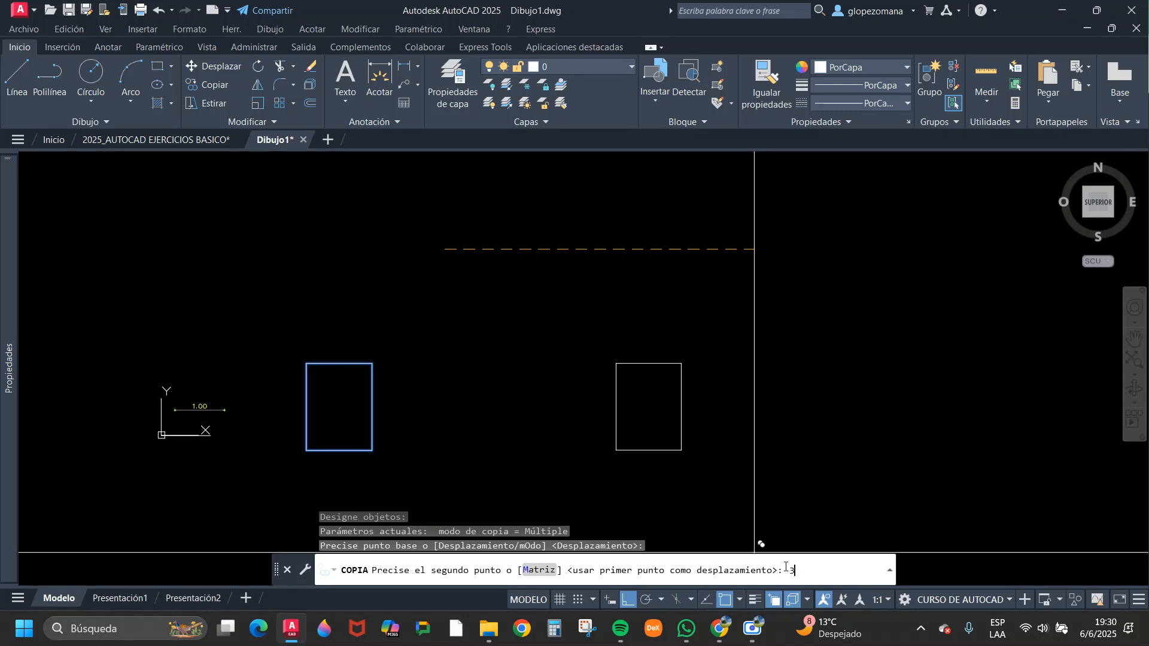
key(Return)
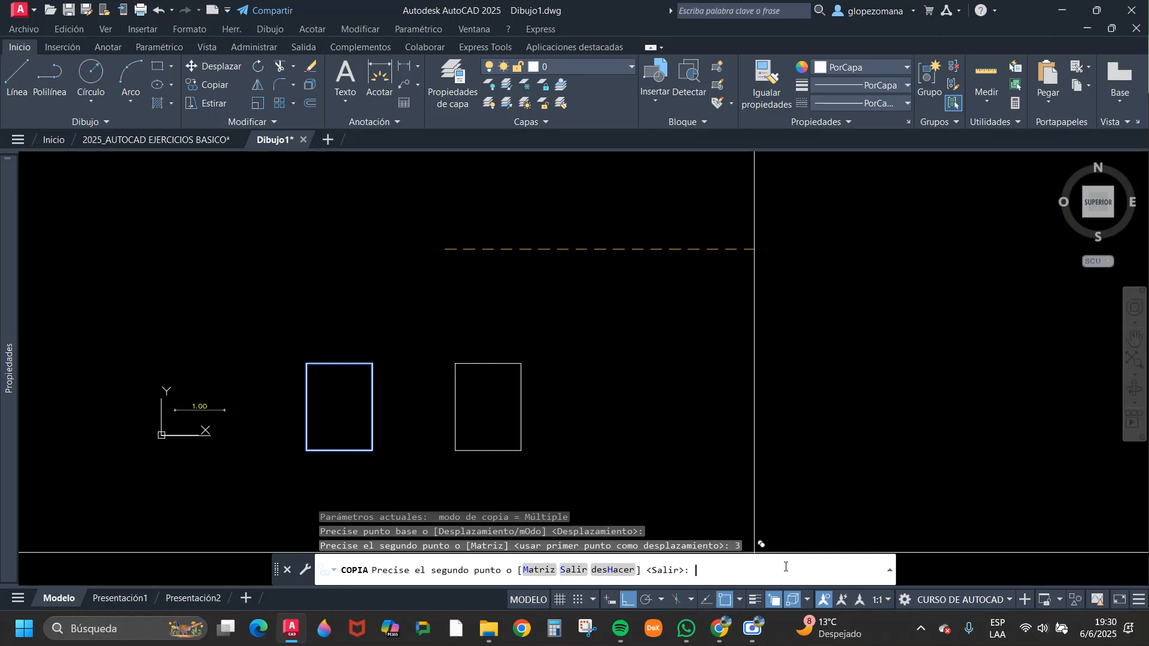
- Add further copies at 6, 9 and 12 units to the right of the original and finish the Copy command
scroll(862, 281, down, 2)
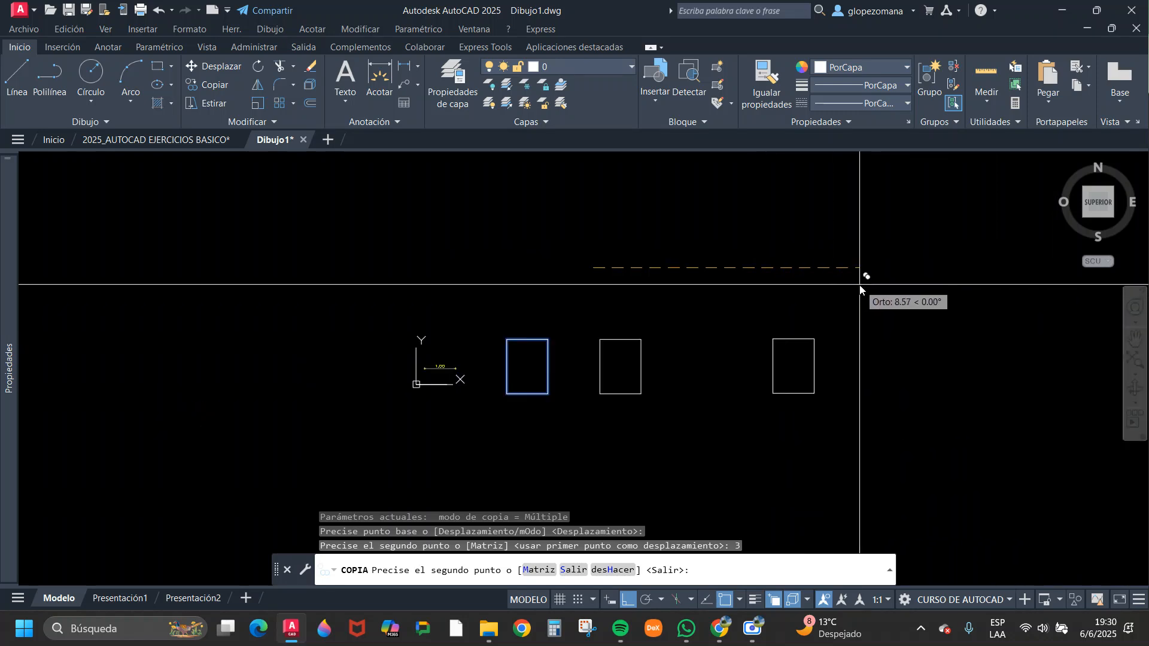
key(Return)
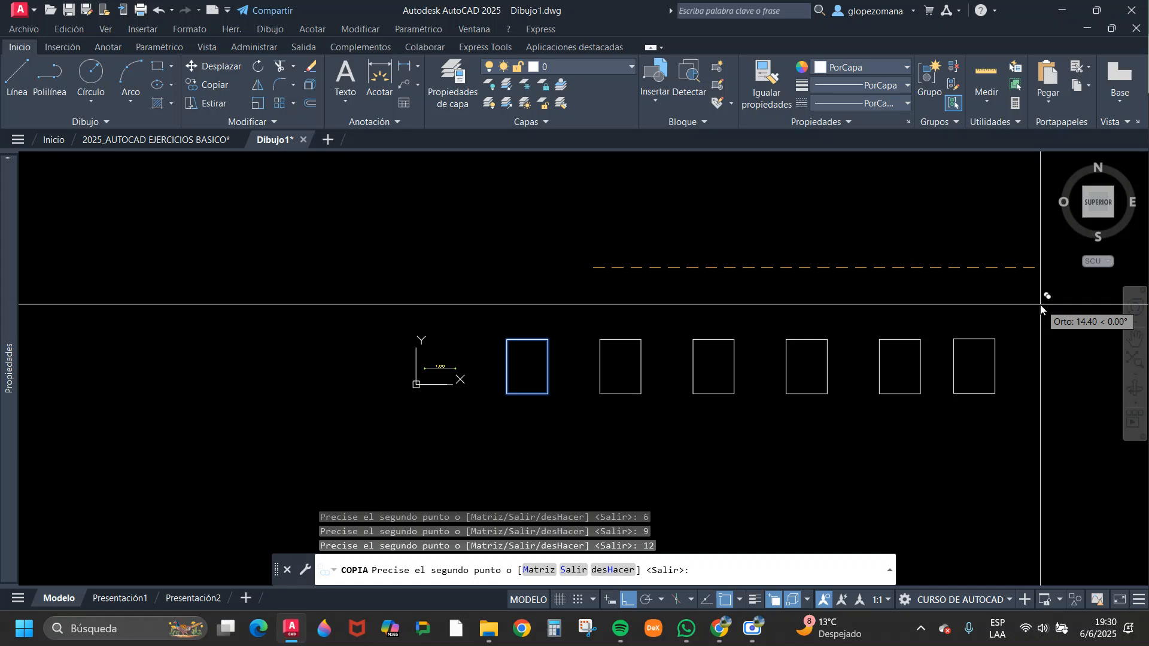
key(Return)
key(Escape)
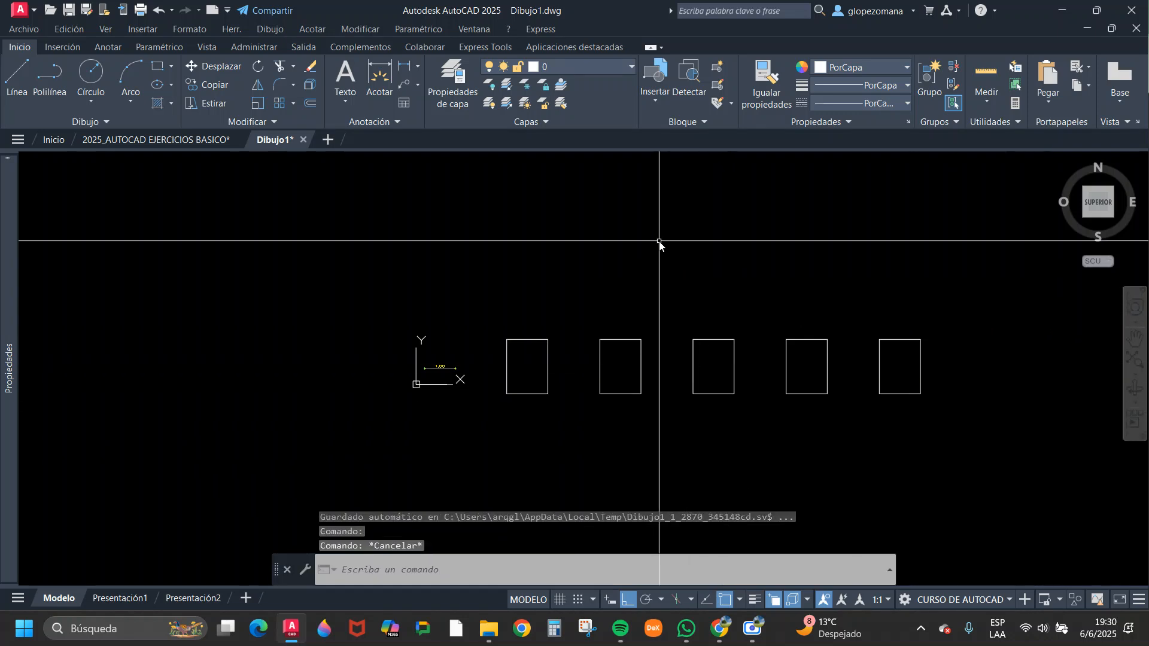
click(400, 68)
scroll(572, 391, up, 4)
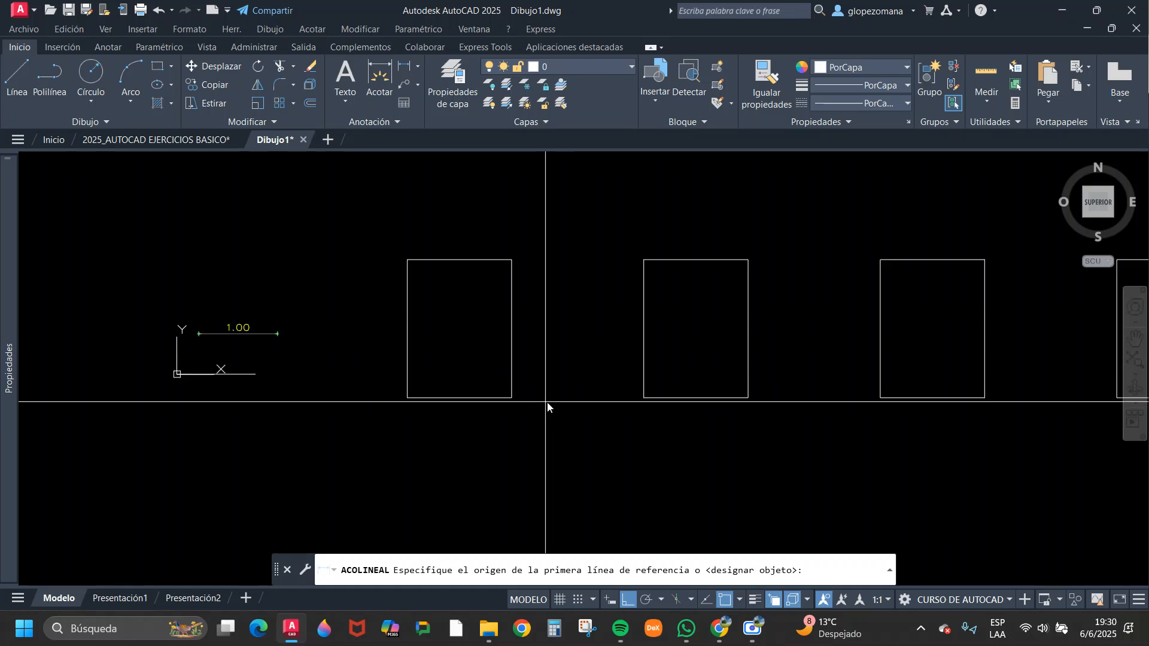
click(514, 405)
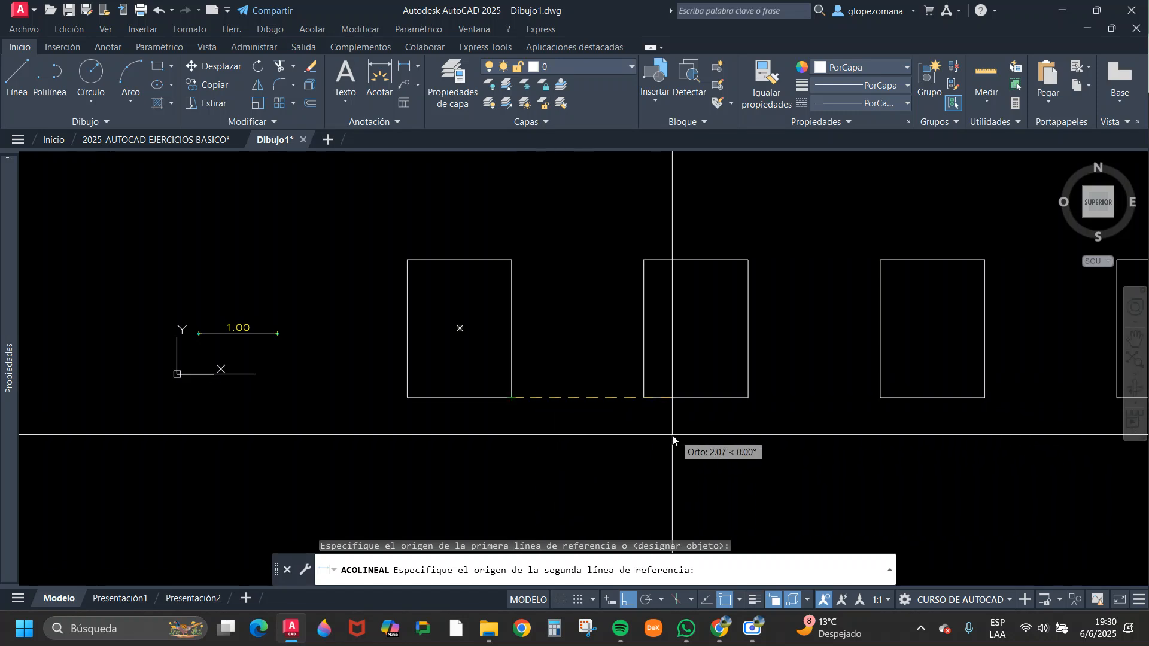
key(Escape)
- Add a linear dimension between the upper-right corners of the first and second rectangles, placed above them
key(Return)
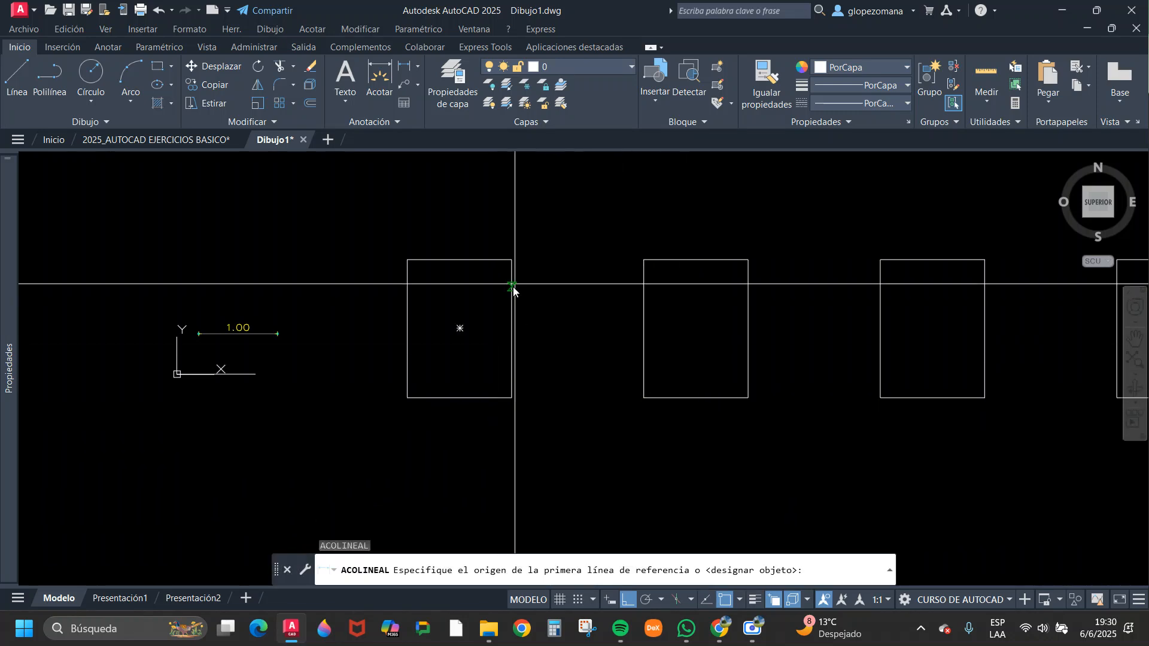
click(512, 261)
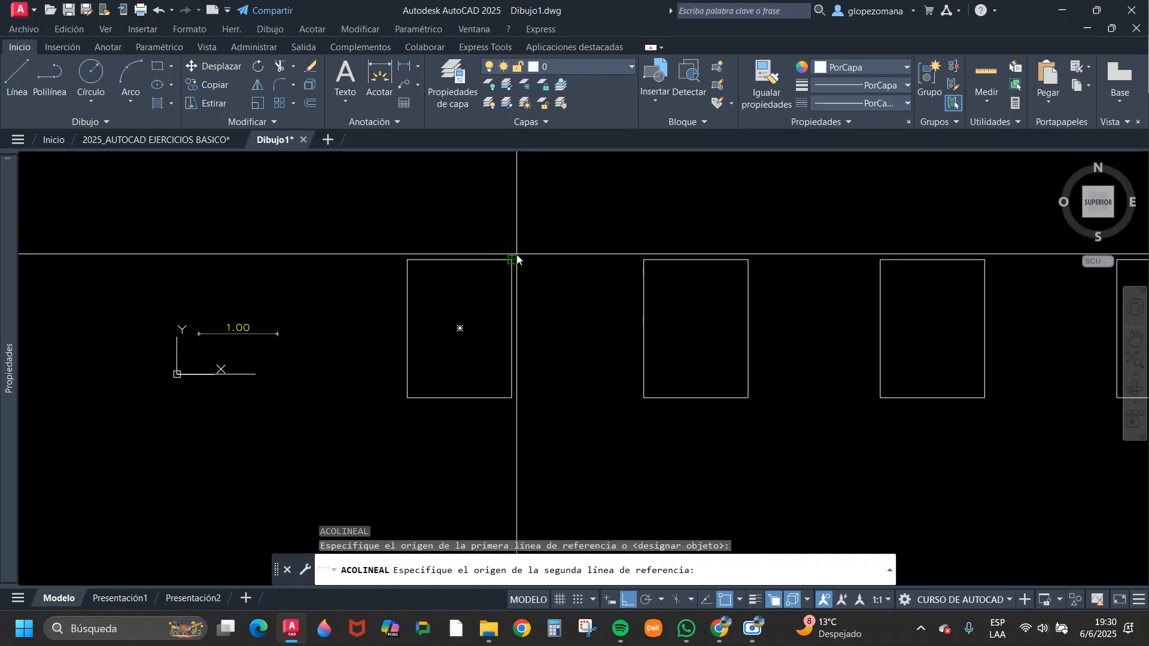
click(754, 261)
click(744, 219)
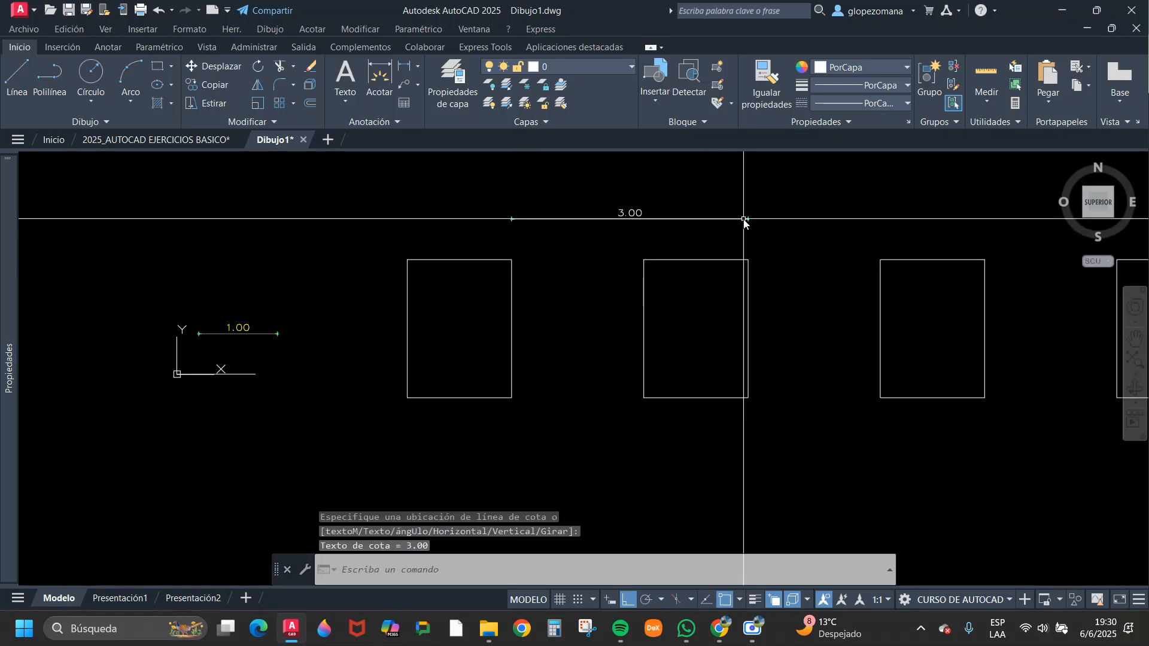
mouse_move(748, 308)
middle_down()
mouse_move(615, 330)
mouse_move(505, 304)
middle_up()
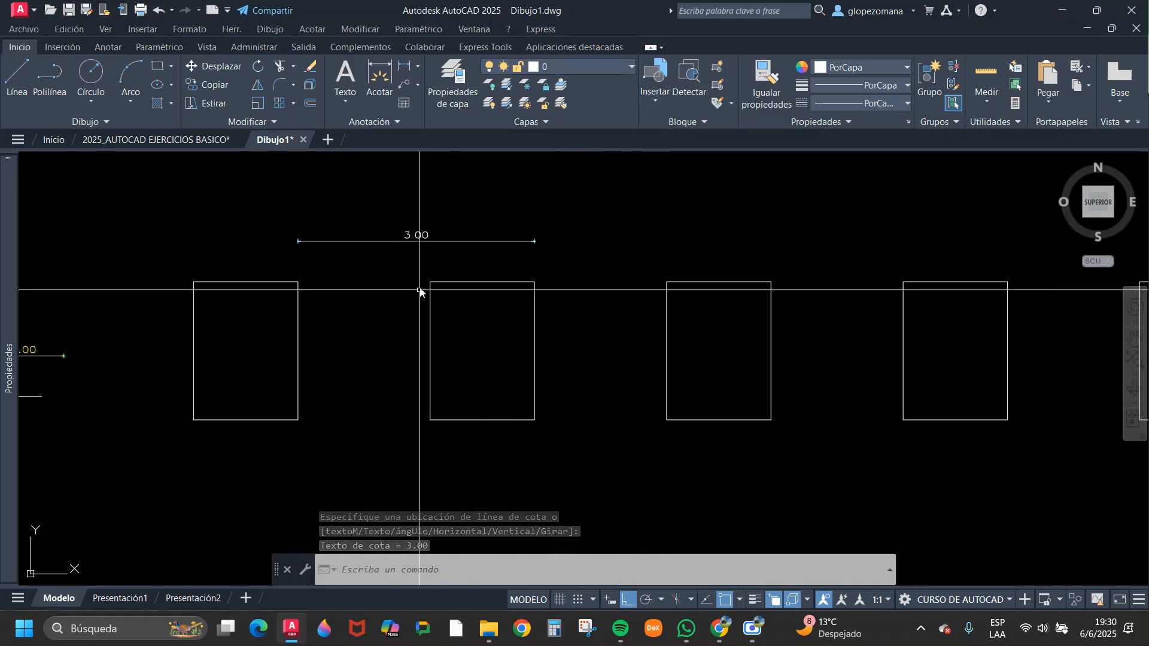
- Add a linear dimension between the upper-right corners of the second and third rectangles, in line with the first dimension
key(Return)
click(535, 282)
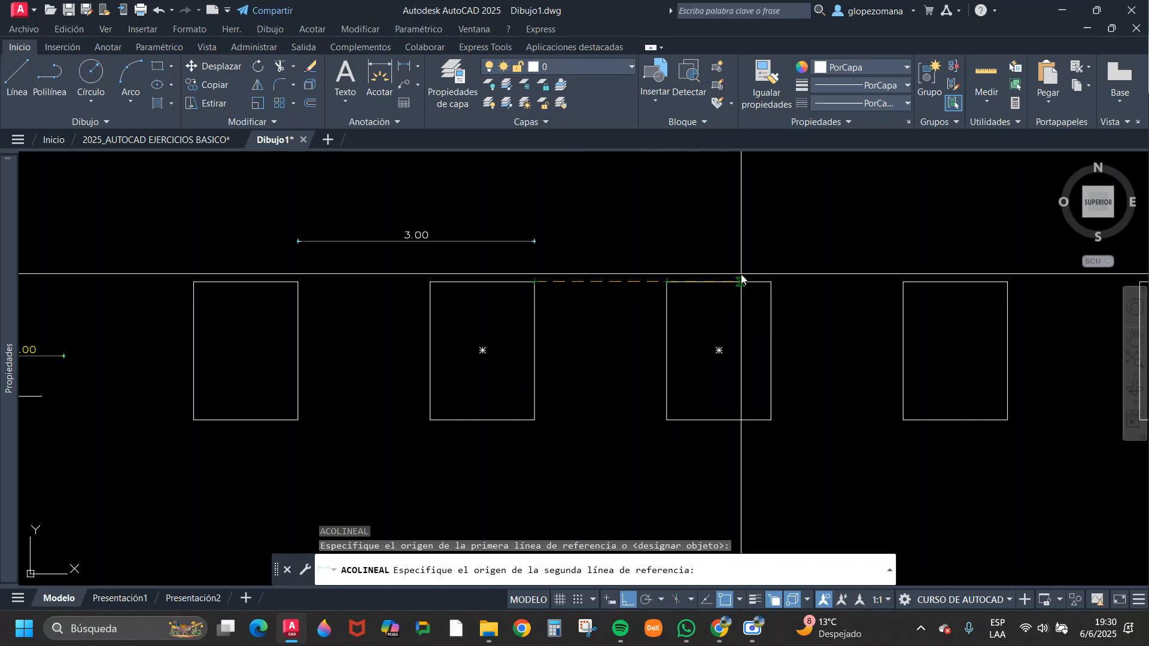
click(776, 290)
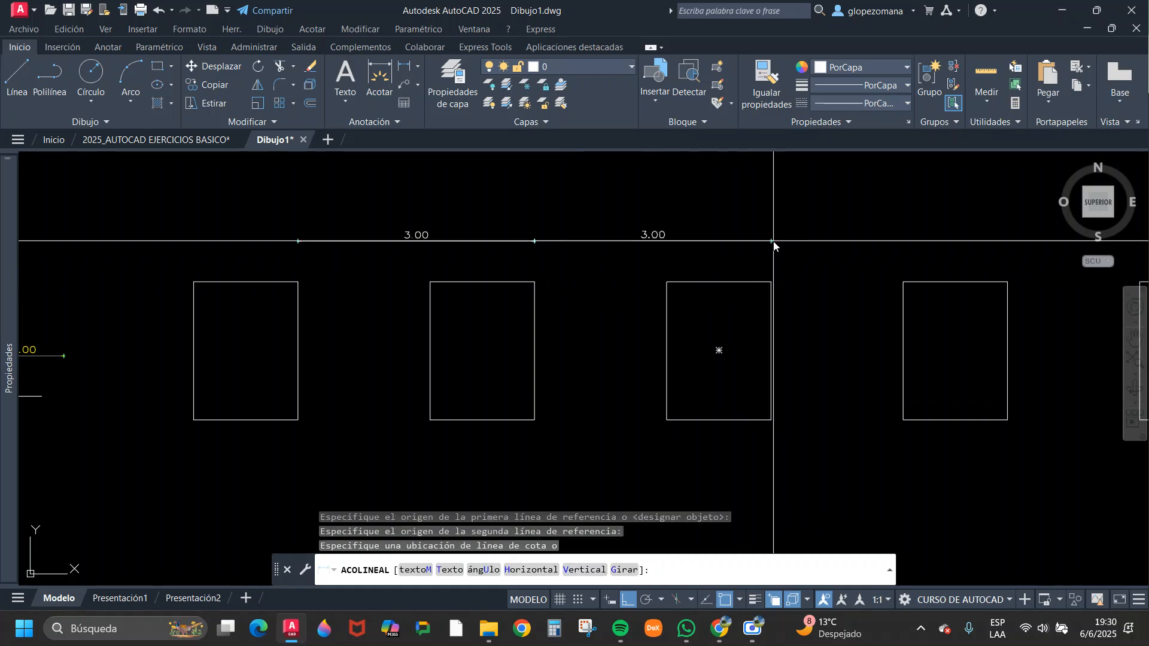
click(774, 243)
- Add another linear dimension between the upper-right corners of the first and second rectangles, placed above the existing one
key(Return)
click(298, 282)
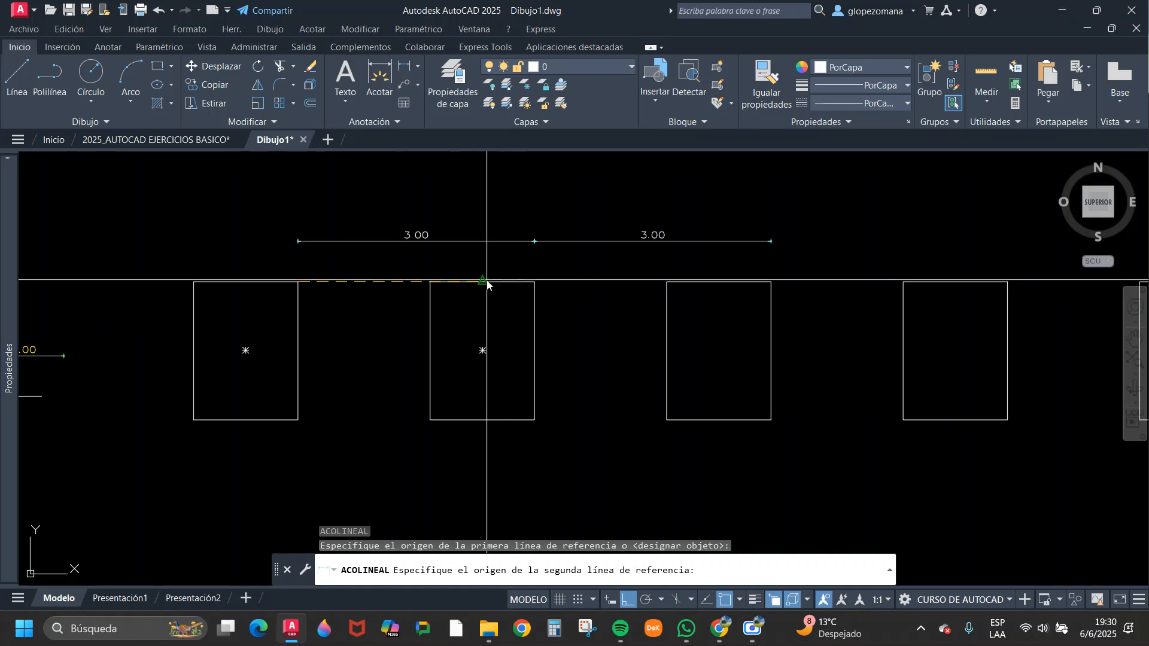
click(535, 281)
click(535, 201)
- Add a linear dimension between the upper-right corners of the first and third rectangles, stacked above the shorter dimensions
key(Return)
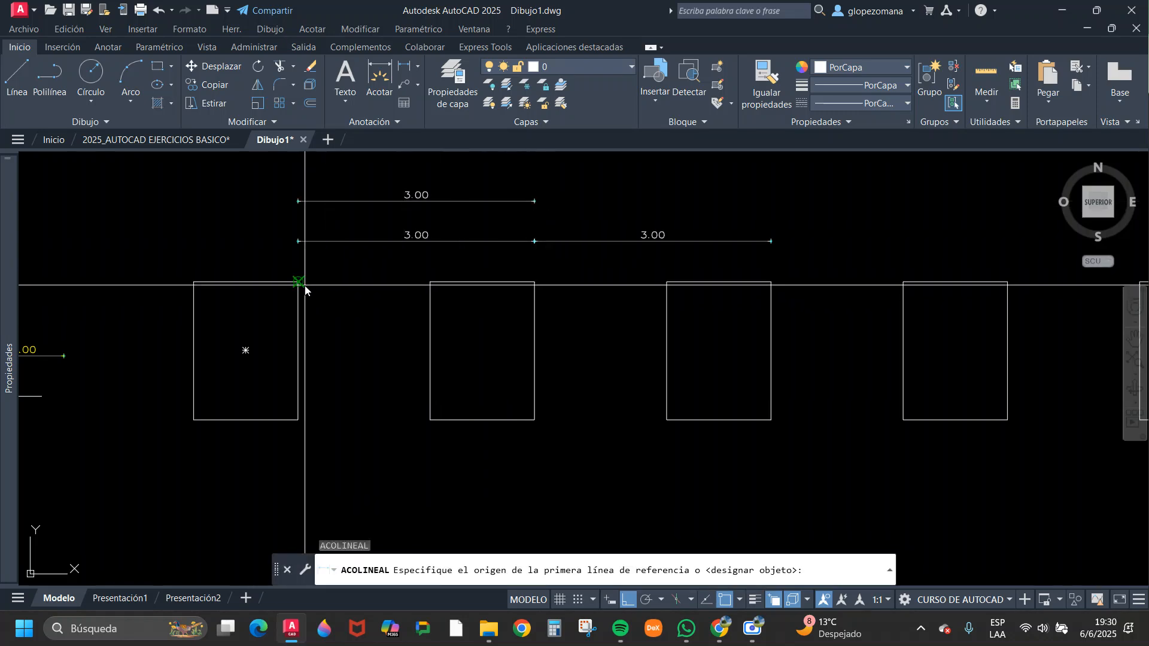
click(298, 282)
click(771, 282)
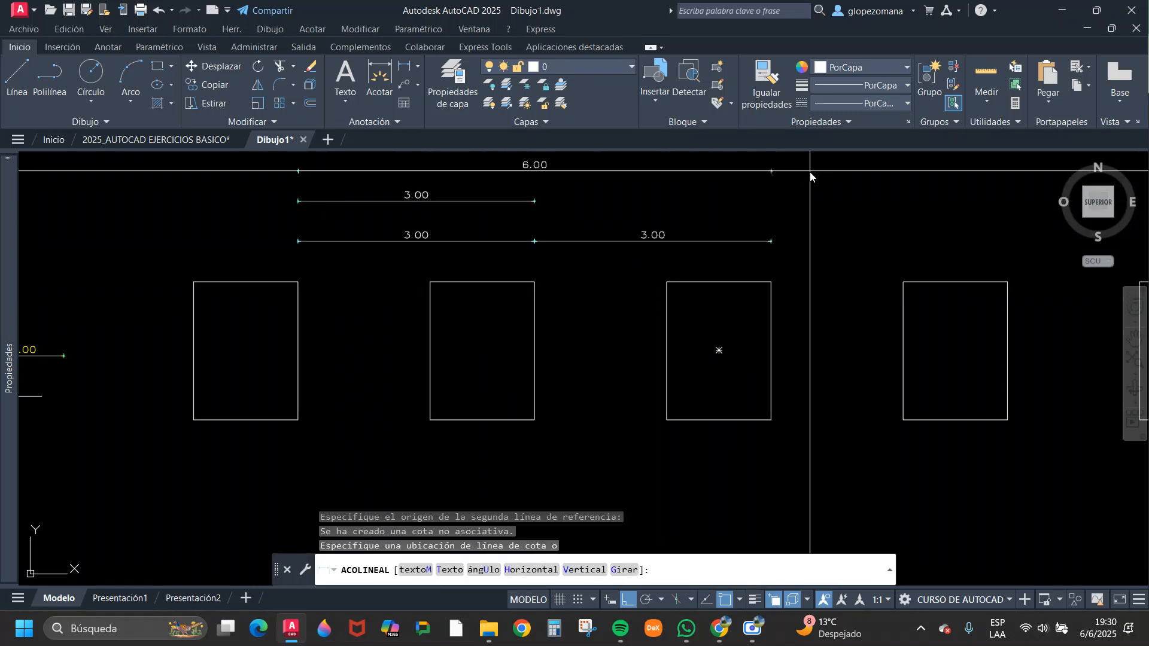
click(808, 178)
- Add a linear dimension between the upper-right corners of the first and fourth rectangles, stacked above the previous ones
key(Return)
middle_drag(806, 195, 749, 285)
click(242, 372)
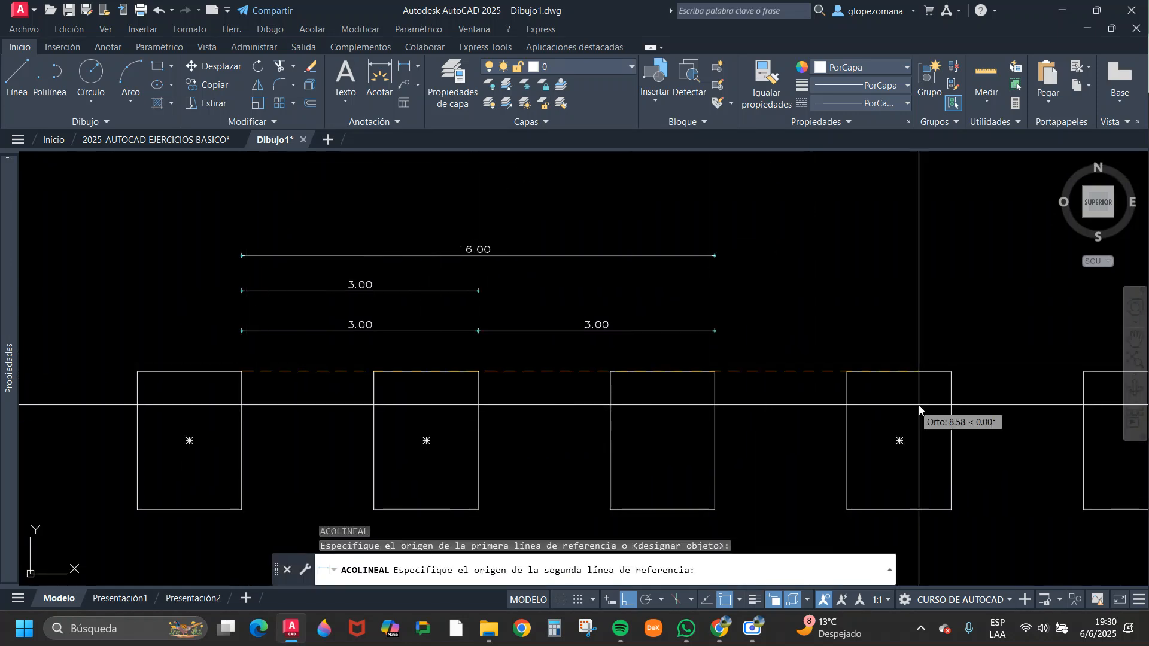
click(951, 372)
click(957, 205)
- Add a linear dimension between the upper-right corners of the first and fifth rectangles as the topmost dimension
scroll(910, 246, down, 6)
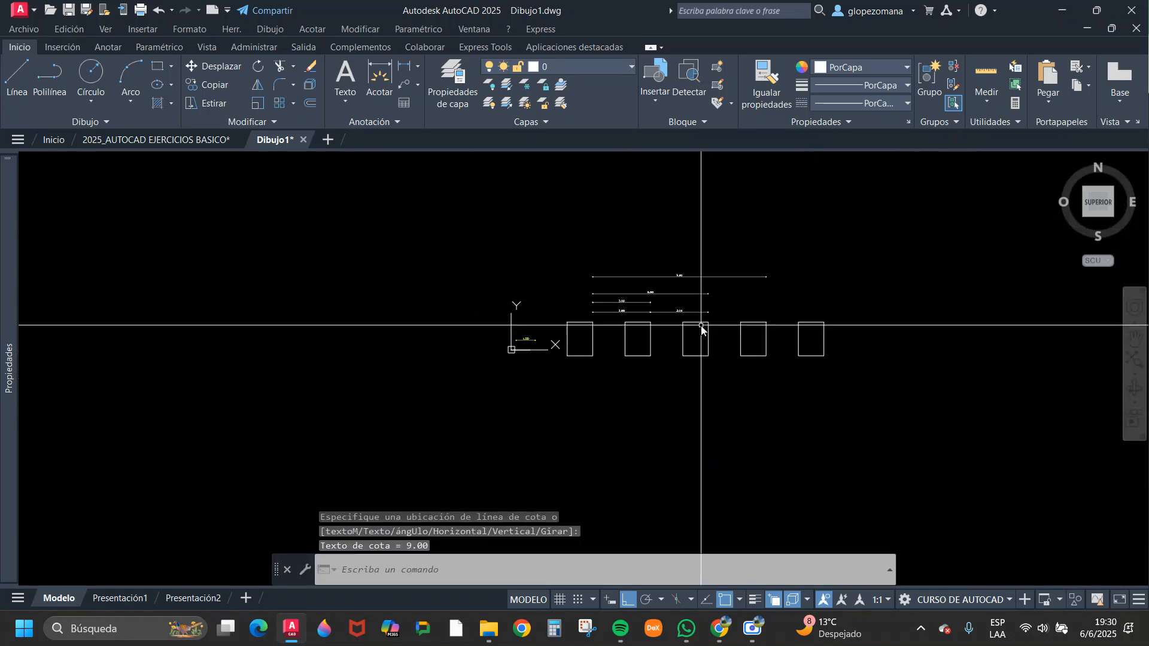
key(Return)
click(593, 322)
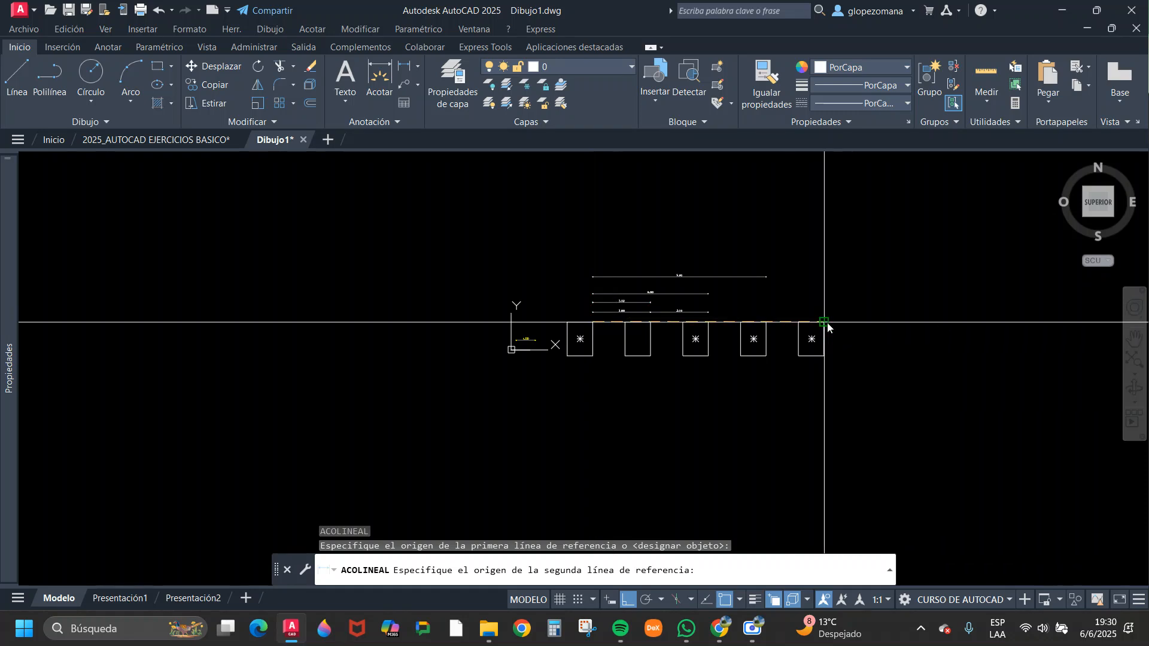
click(824, 322)
click(823, 262)
- Erase the dimension between the second and third rectangles
scroll(646, 276, up, 4)
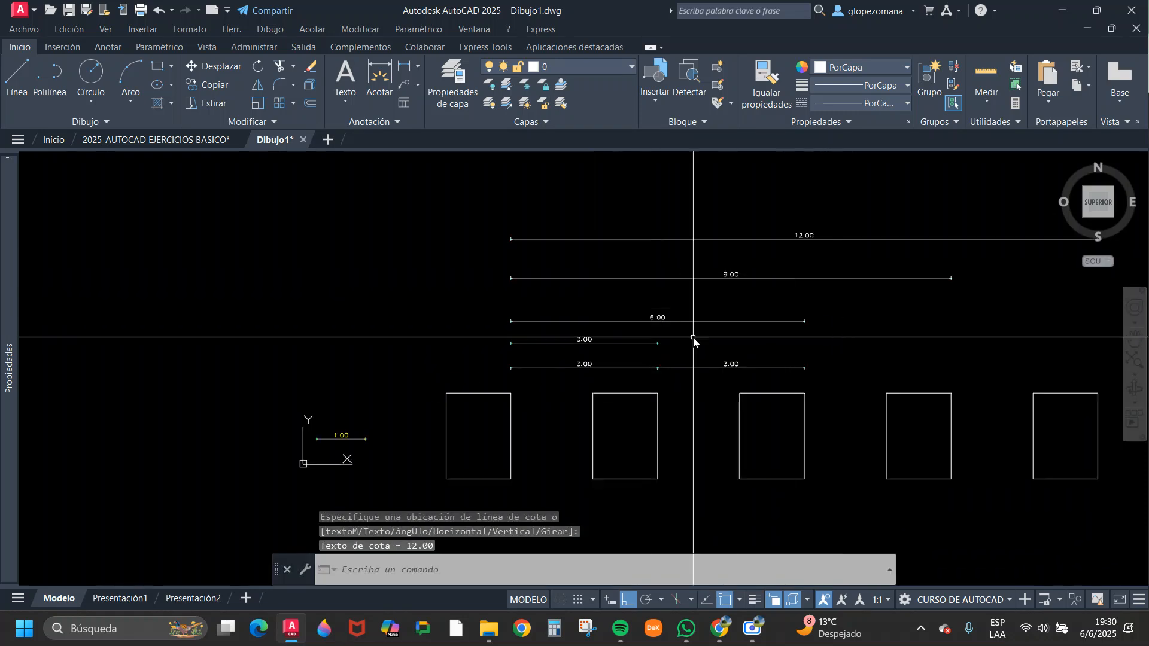
click(755, 369)
text(E)
key(Return)
- Examine how the stacked dimensions relate to the original rectangle's upper-right corner and the matching corners of the copies
middle_drag(702, 281, 573, 268)
middle_drag(675, 305, 651, 330)
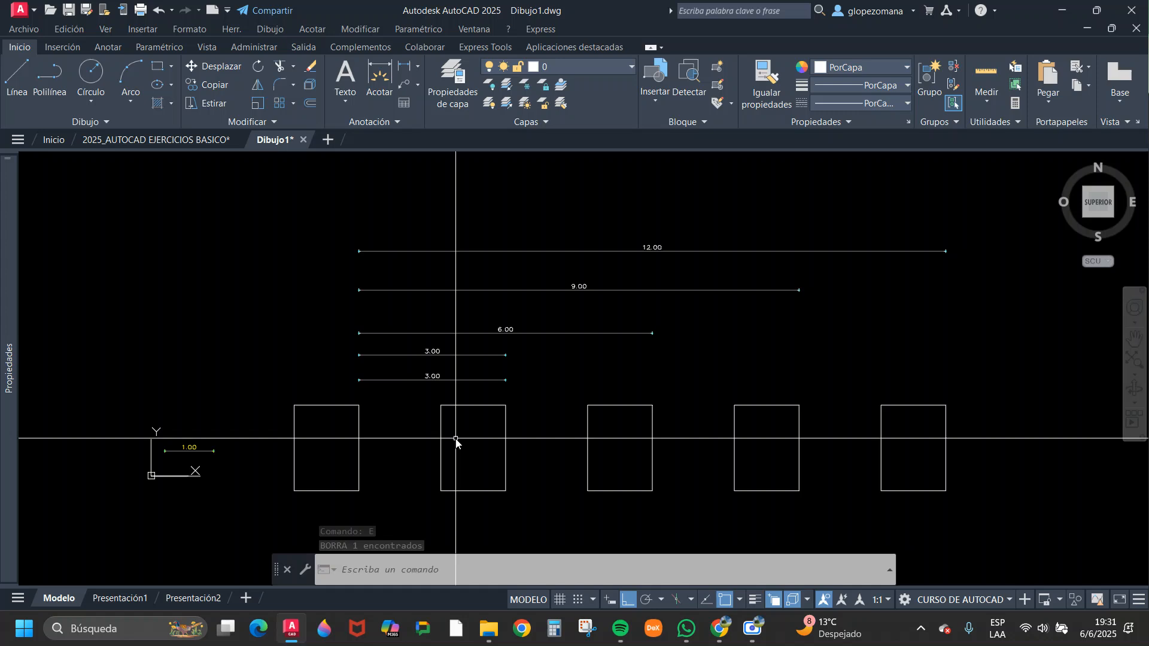
middle_drag(563, 450, 518, 386)
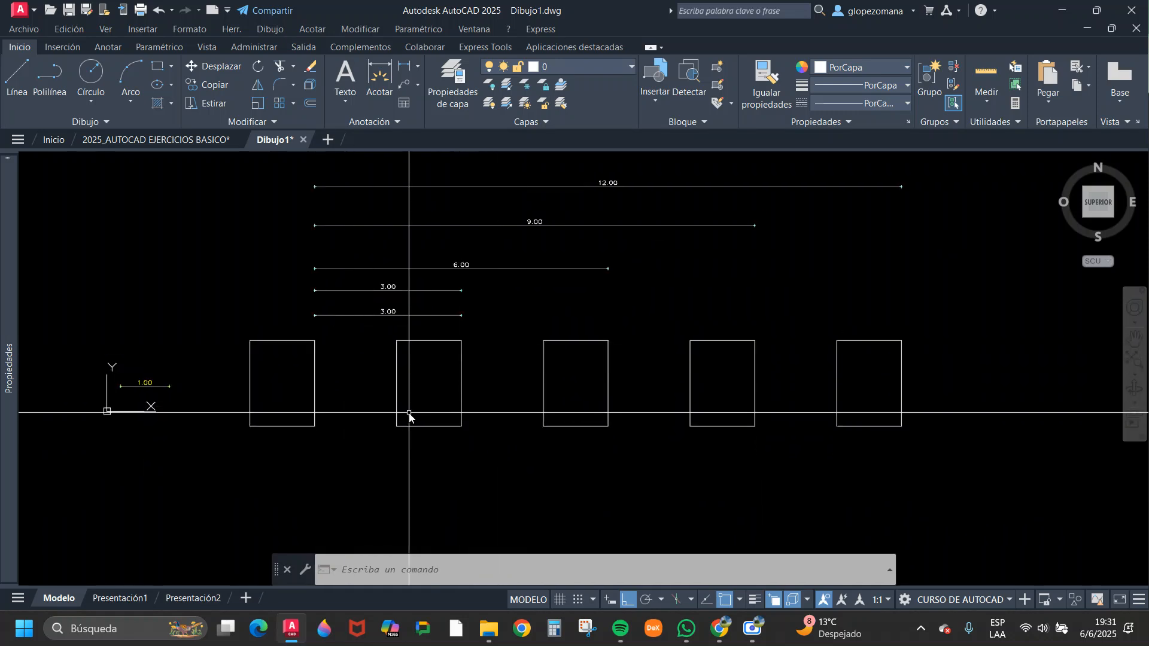
middle_drag(505, 387, 505, 399)
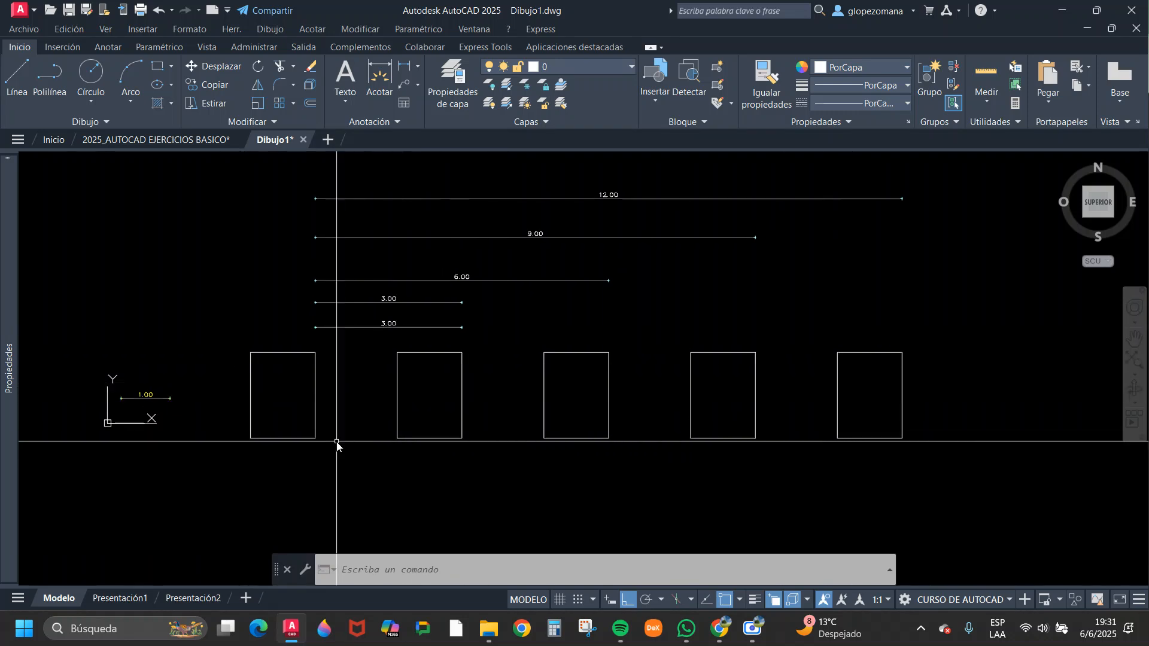
scroll(312, 353, up, 4)
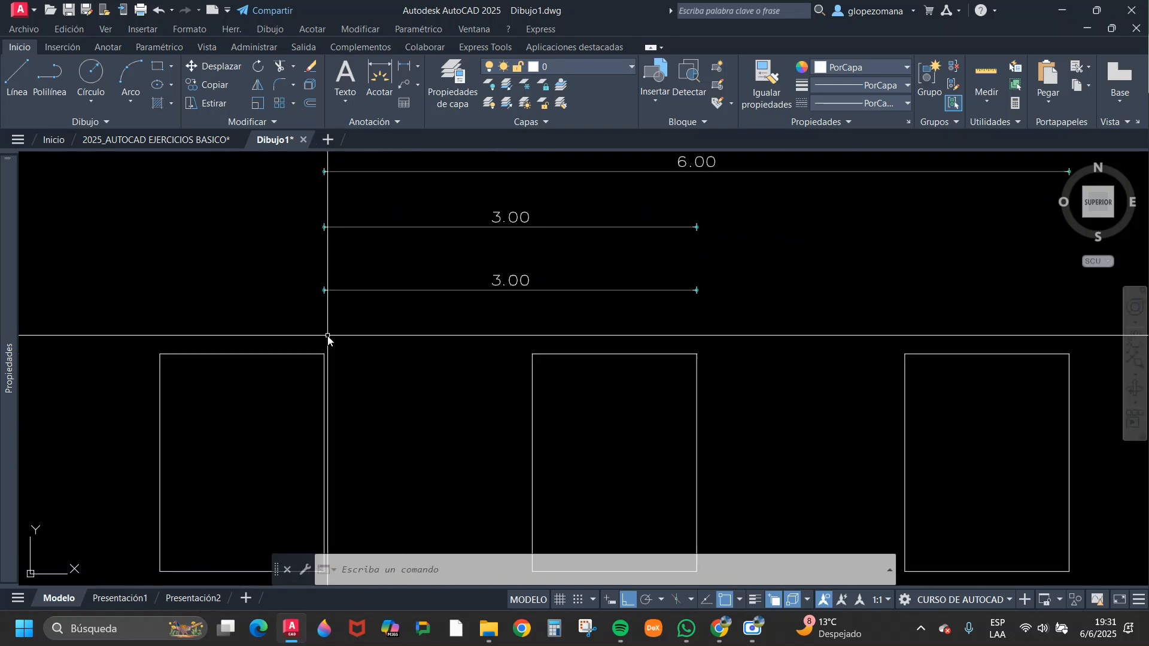
middle_drag(343, 367, 423, 342)
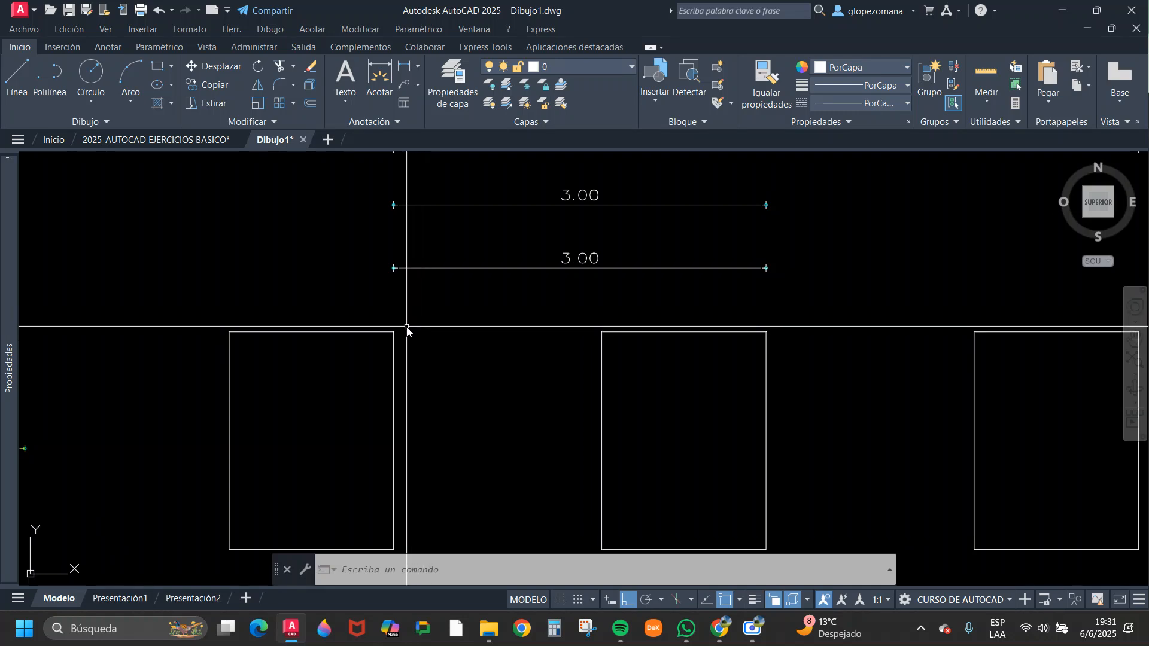
scroll(430, 320, down, 5)
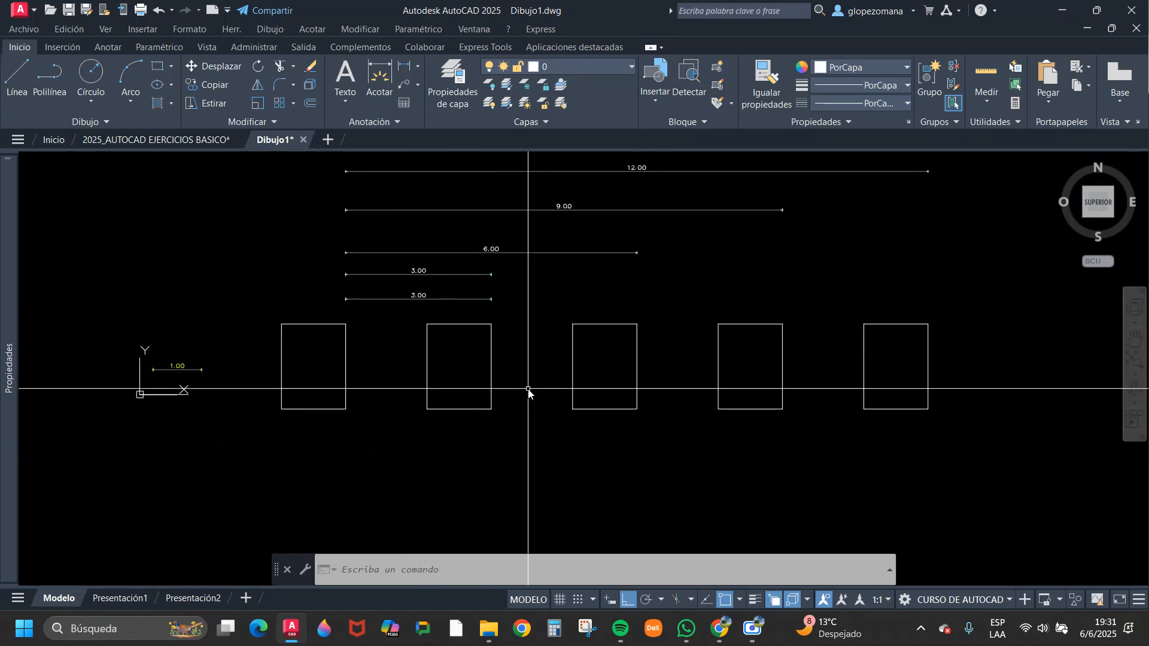
middle_drag(448, 413, 429, 469)
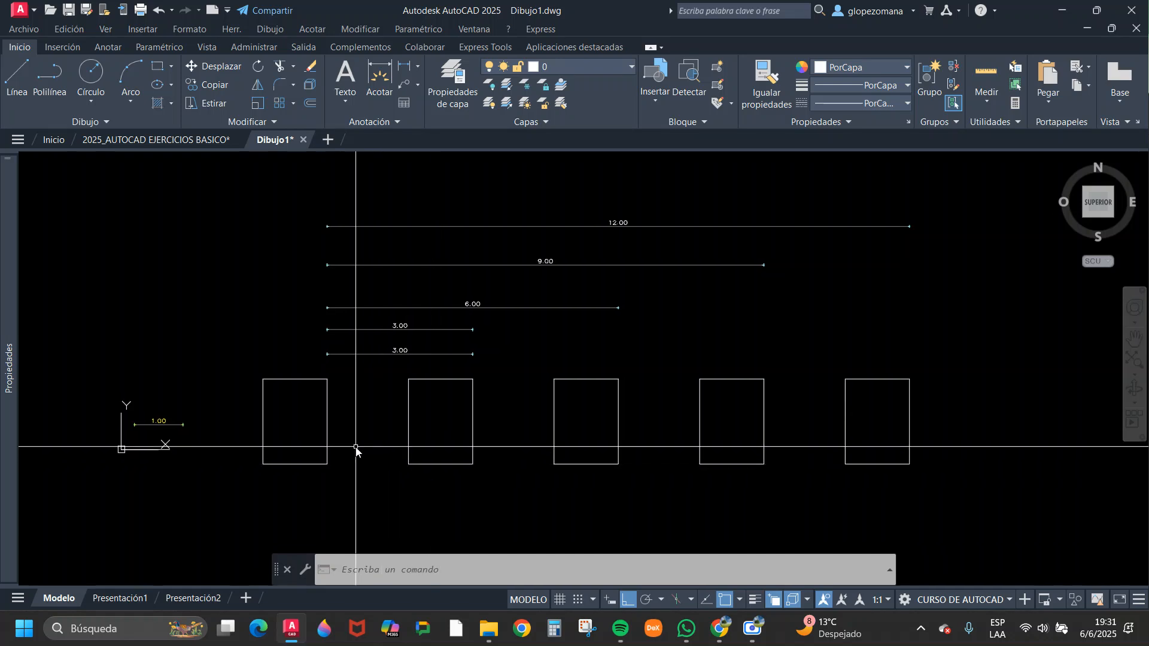
- Erase the upper of the two duplicate dimensions between the first and second rectangles
scroll(308, 377, up, 2)
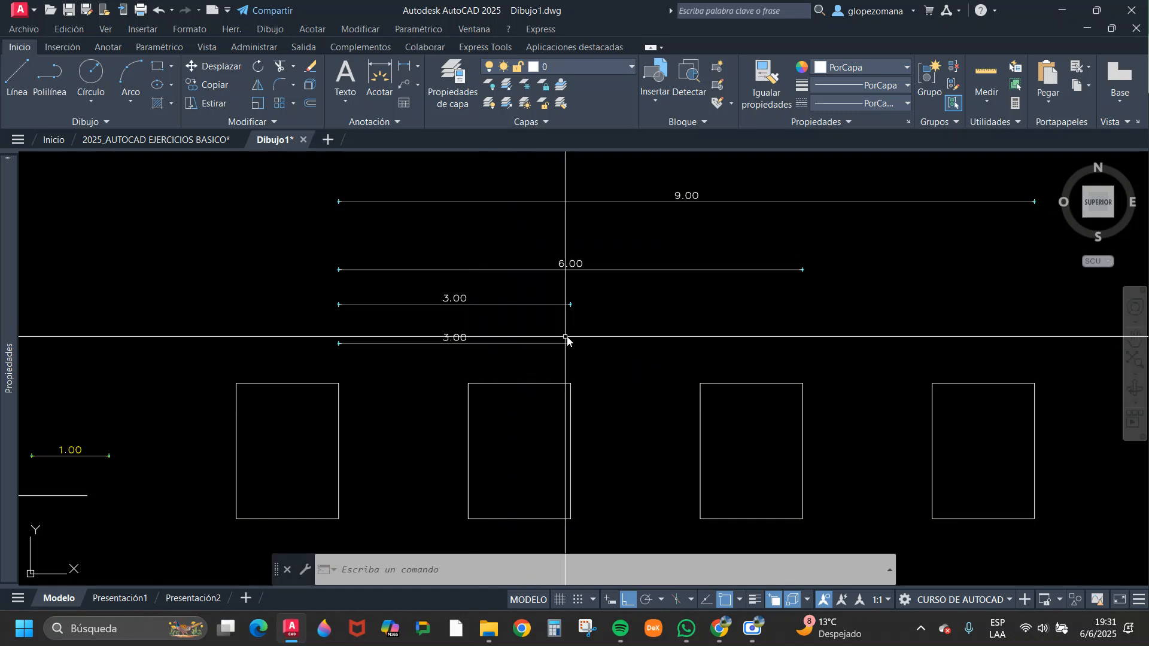
click(527, 304)
text(e)
key(Return)
- Add a linear dimension for the gap between the first and second rectangles, placed below their lower edges
scroll(389, 366, down, 2)
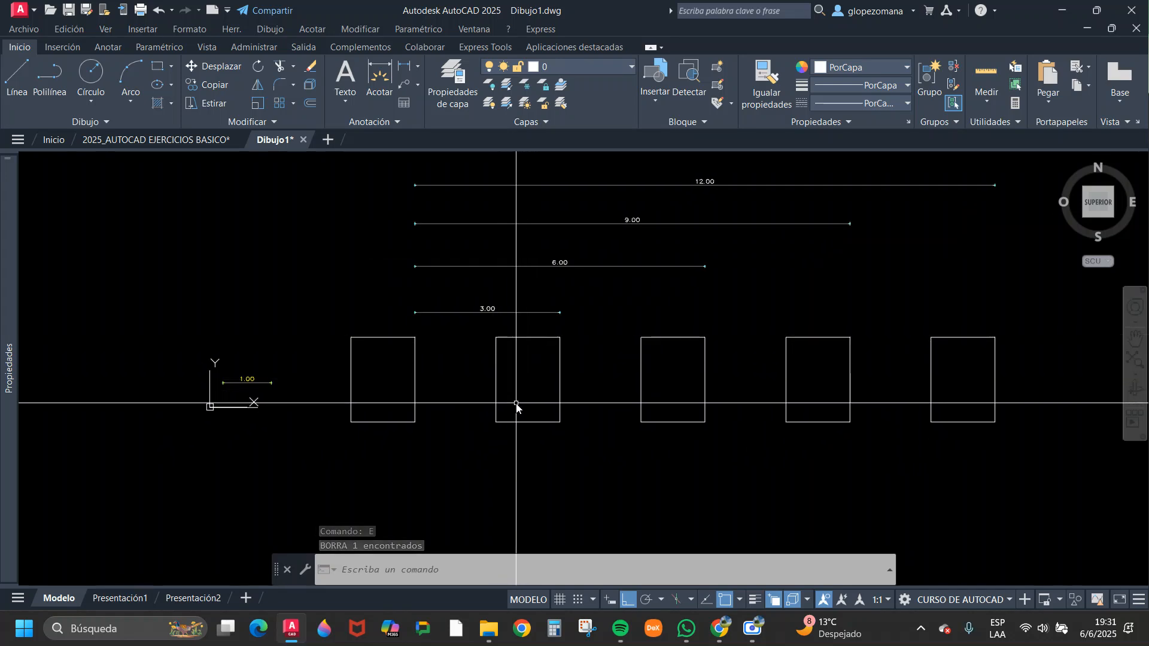
click(406, 67)
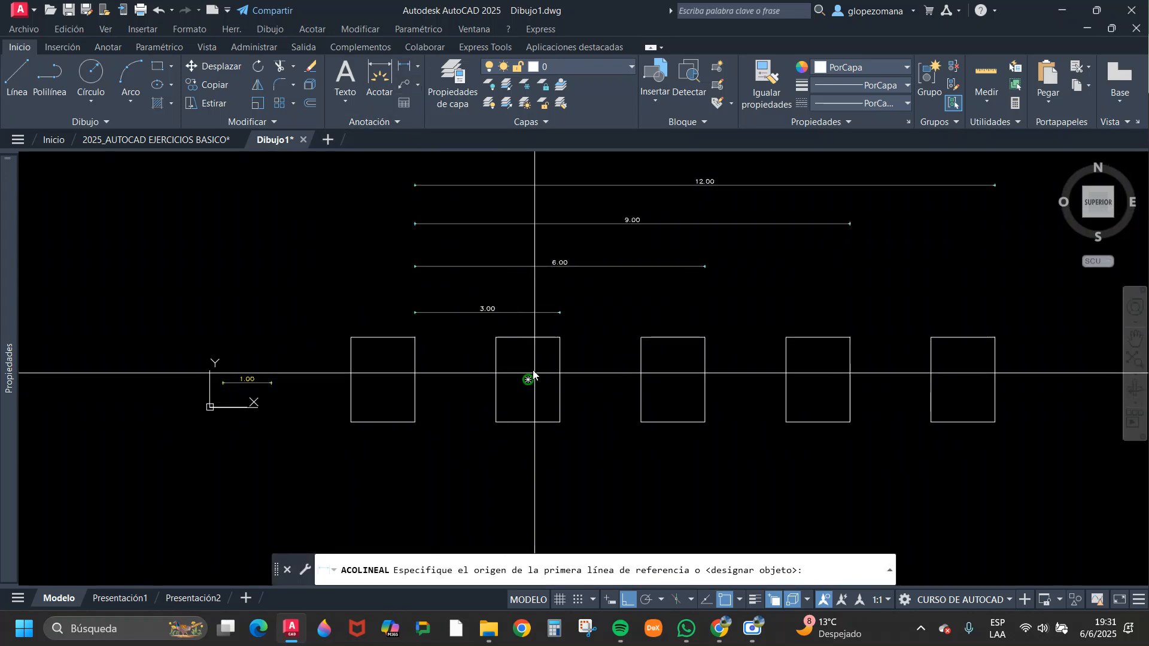
scroll(368, 432, up, 3)
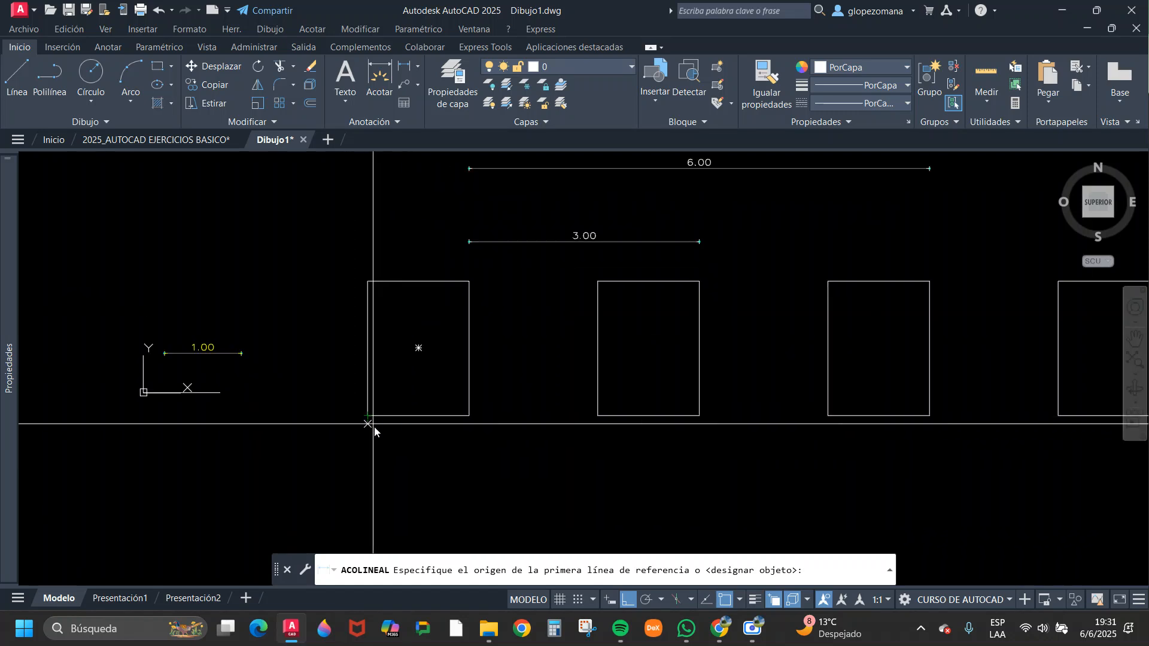
click(470, 416)
click(598, 415)
click(584, 438)
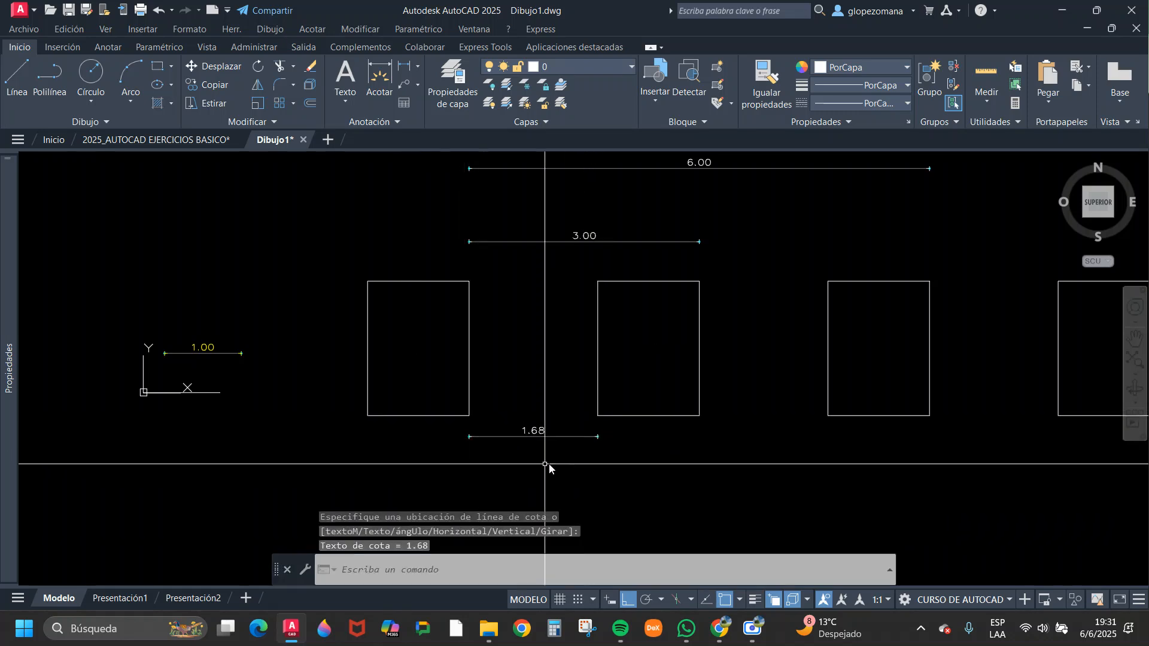
- Add a linear dimension for the gap between the second and third rectangles, level with the neighbouring gap dimension
key(Return)
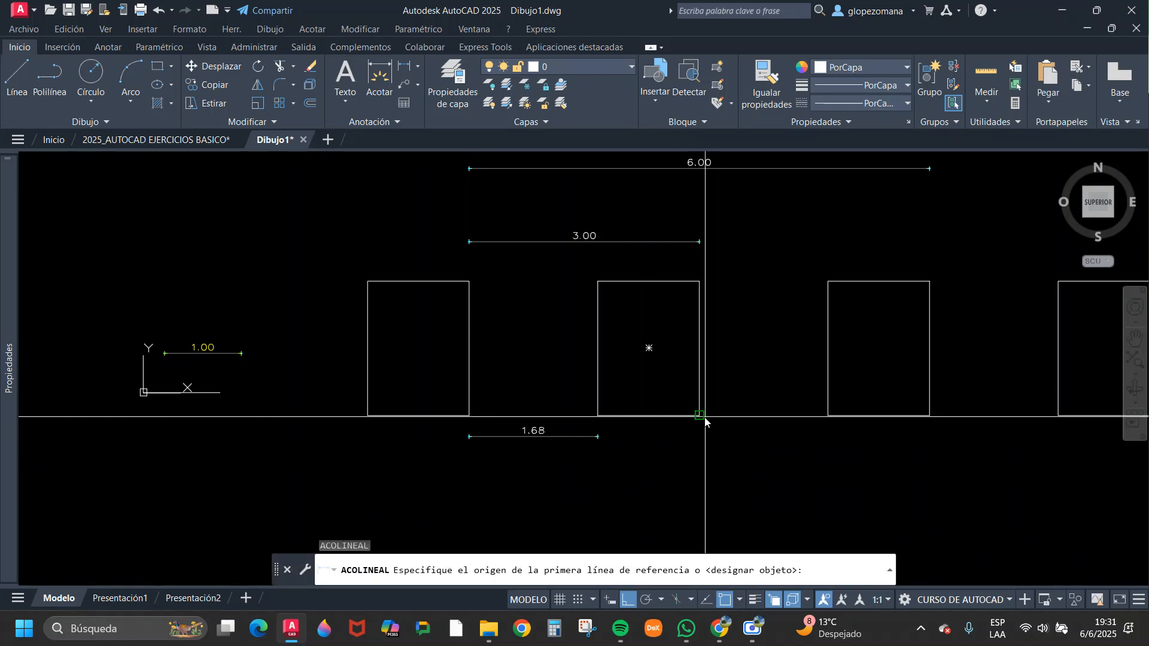
click(828, 416)
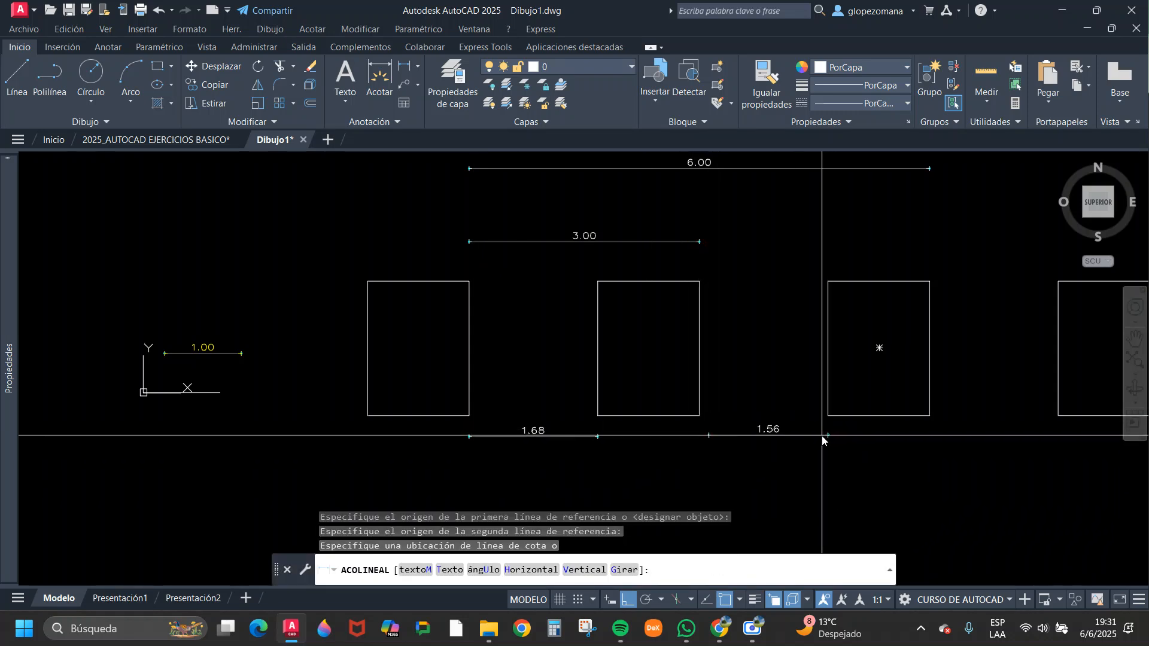
click(820, 435)
middle_drag(749, 476, 649, 446)
key(Escape)
key(Return)
click(680, 436)
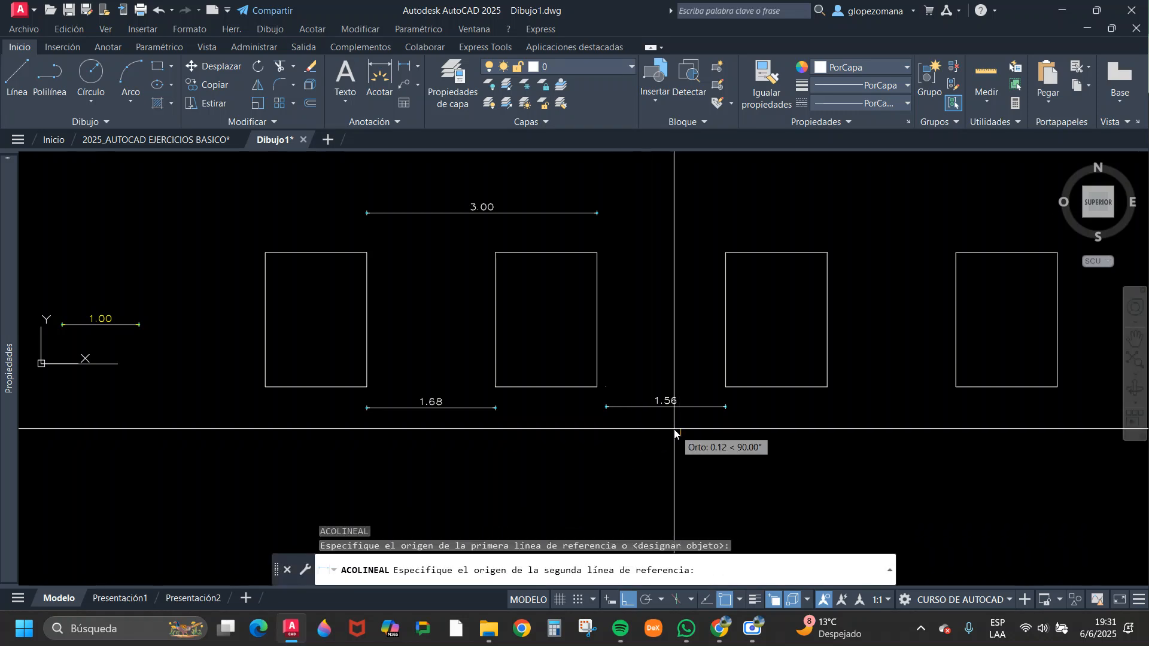
click(667, 395)
key(Escape)
key(Escape)
- Stretch the second gap dimension's first origin point onto the second rectangle's lower-right corner and clear the selection
click(645, 386)
click(607, 383)
click(607, 390)
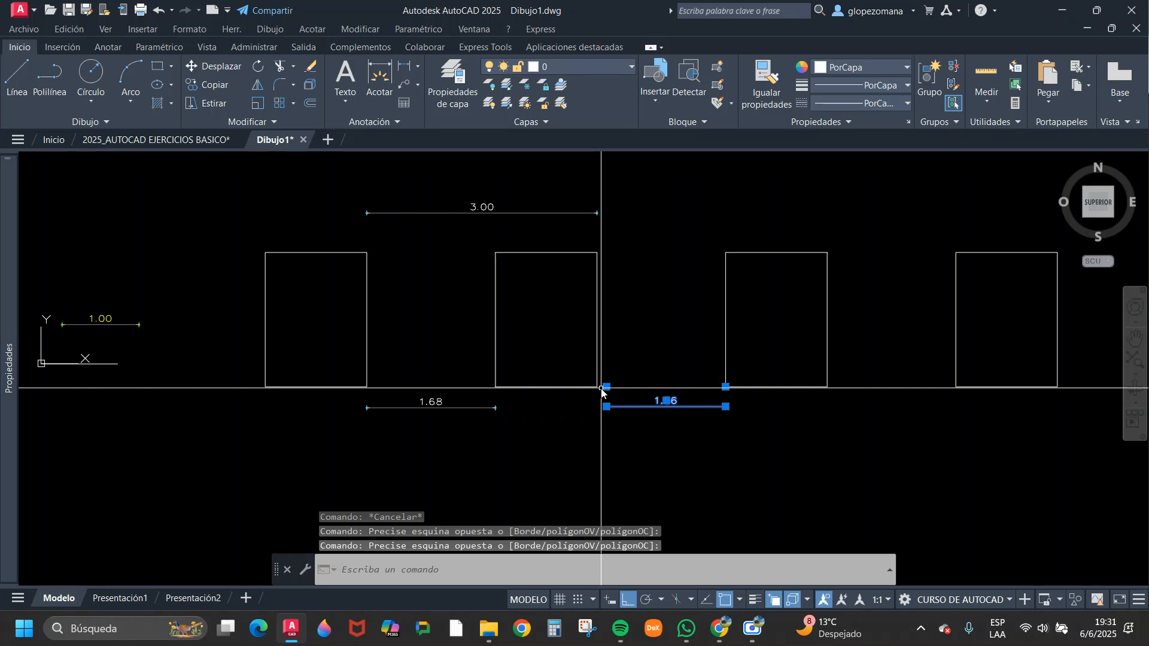
click(607, 388)
click(597, 388)
key(Escape)
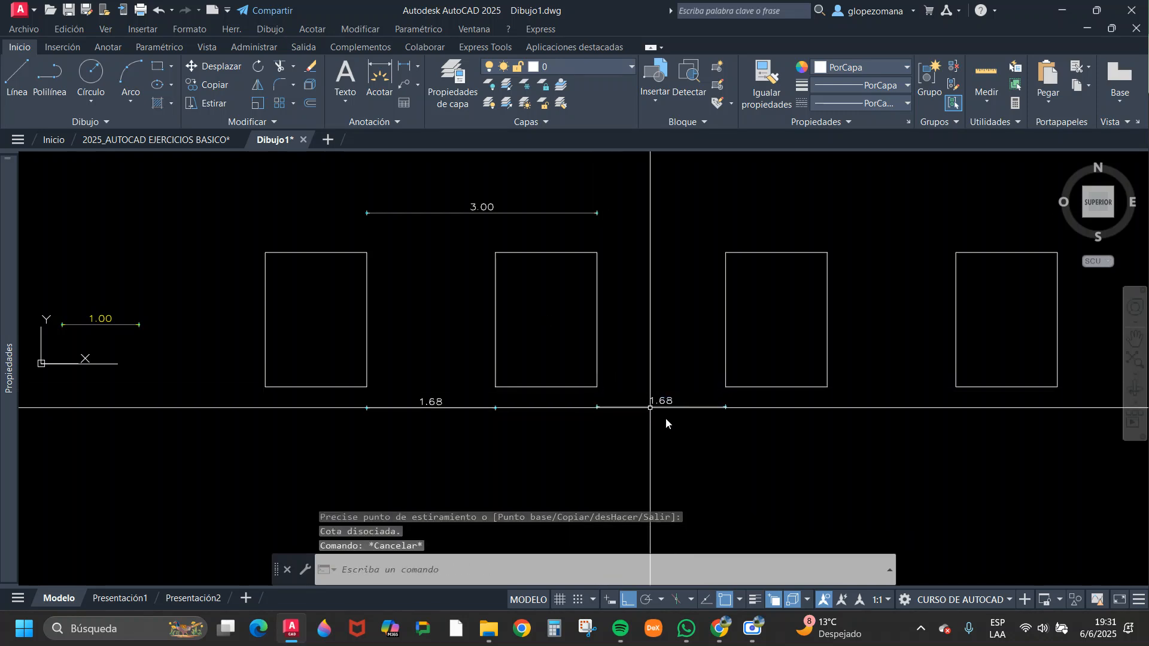
key(Escape)
- Add a linear dimension for the first rectangle's width, placed below its lower edge
scroll(662, 419, down, 2)
scroll(647, 429, up, 2)
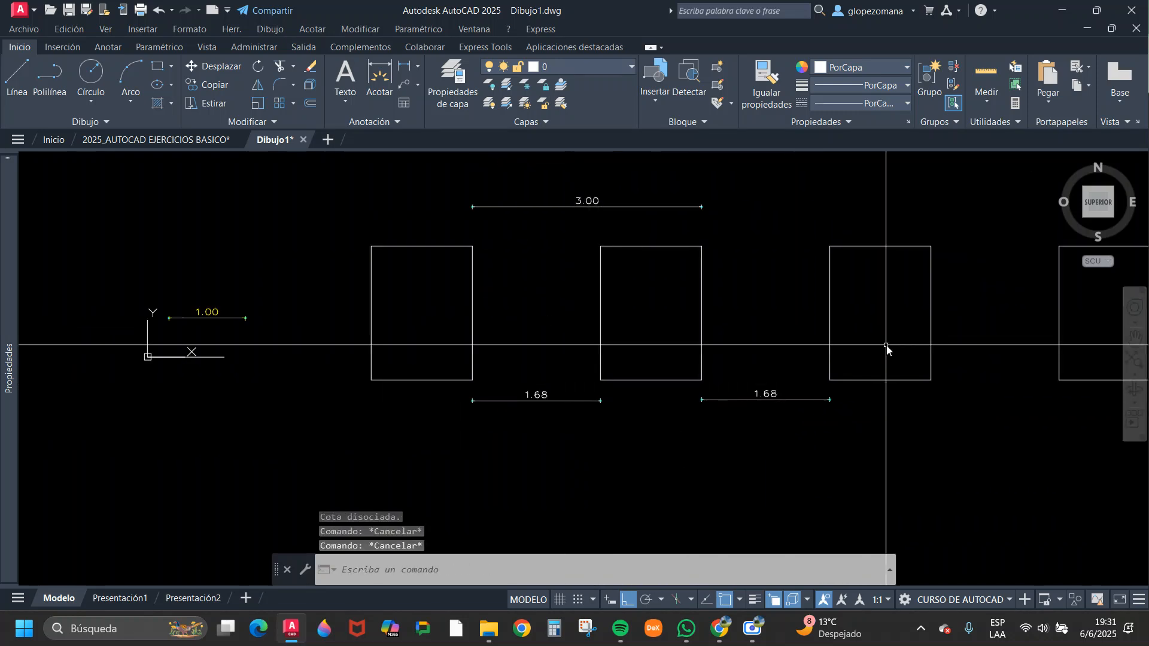
middle_drag(905, 383, 802, 376)
scroll(297, 367, up, 2)
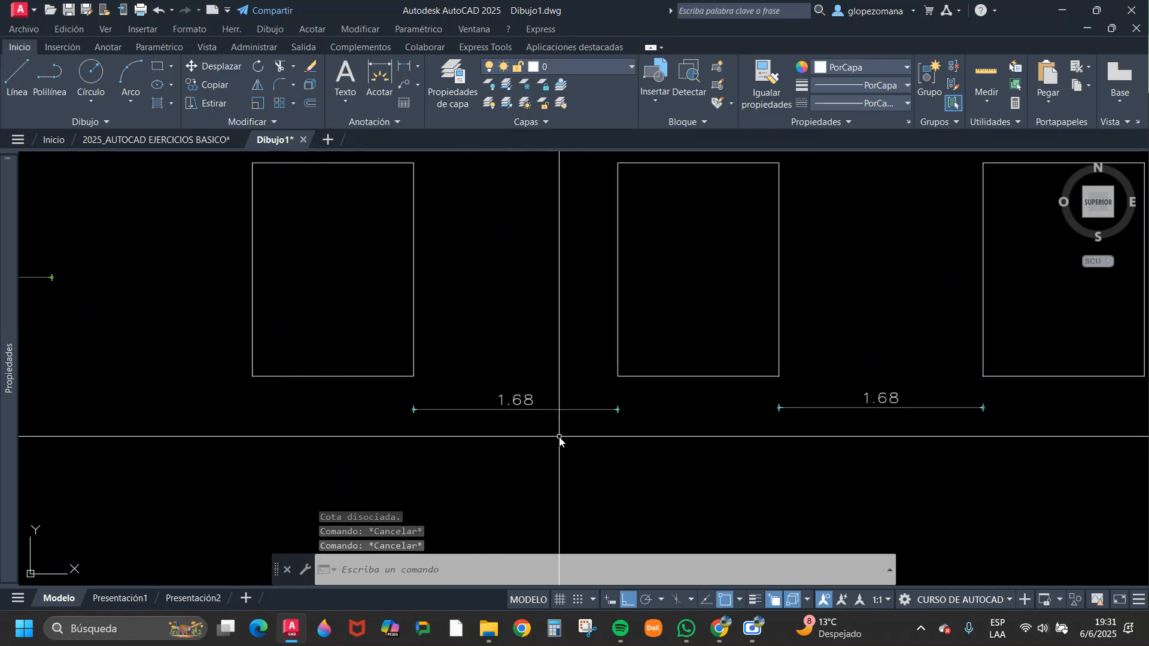
key(space)
click(253, 379)
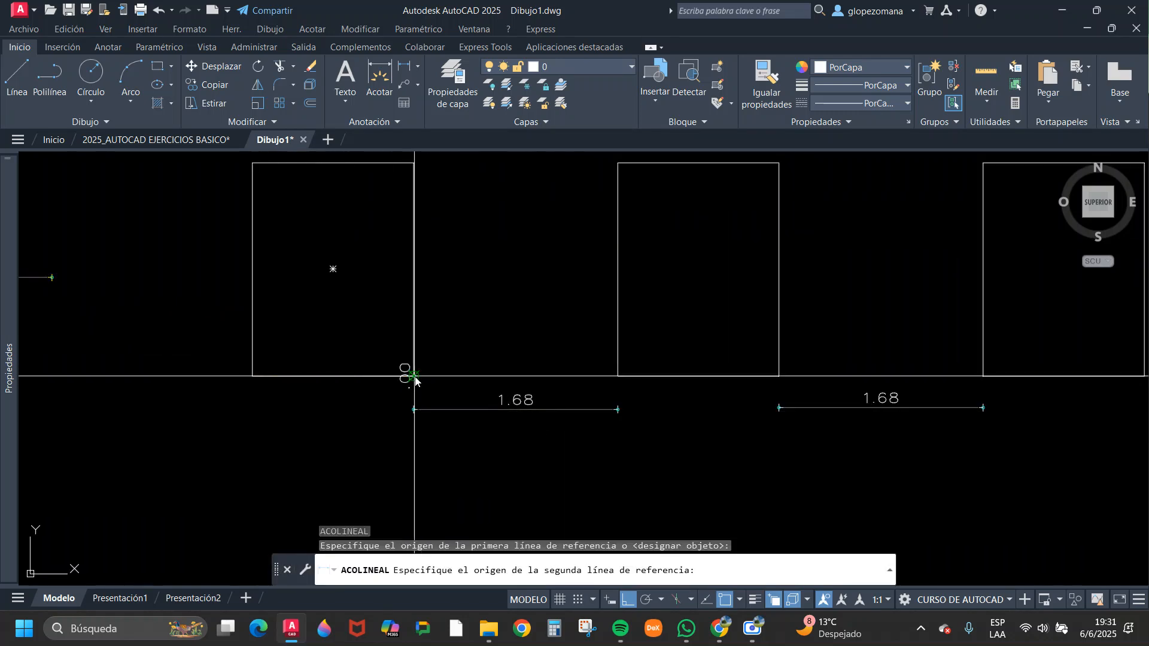
click(413, 377)
click(360, 419)
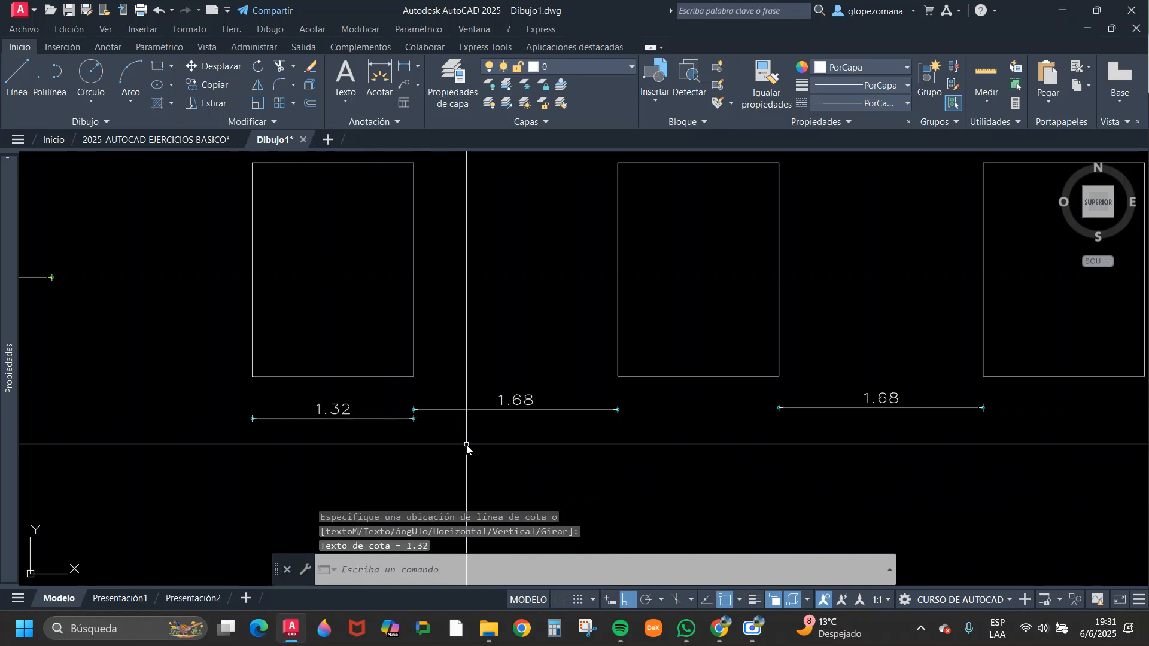
- Examine the copy distances above the rectangles against the rectangle width and gap dimensions below them
scroll(467, 449, down, 2)
scroll(574, 305, down, 2)
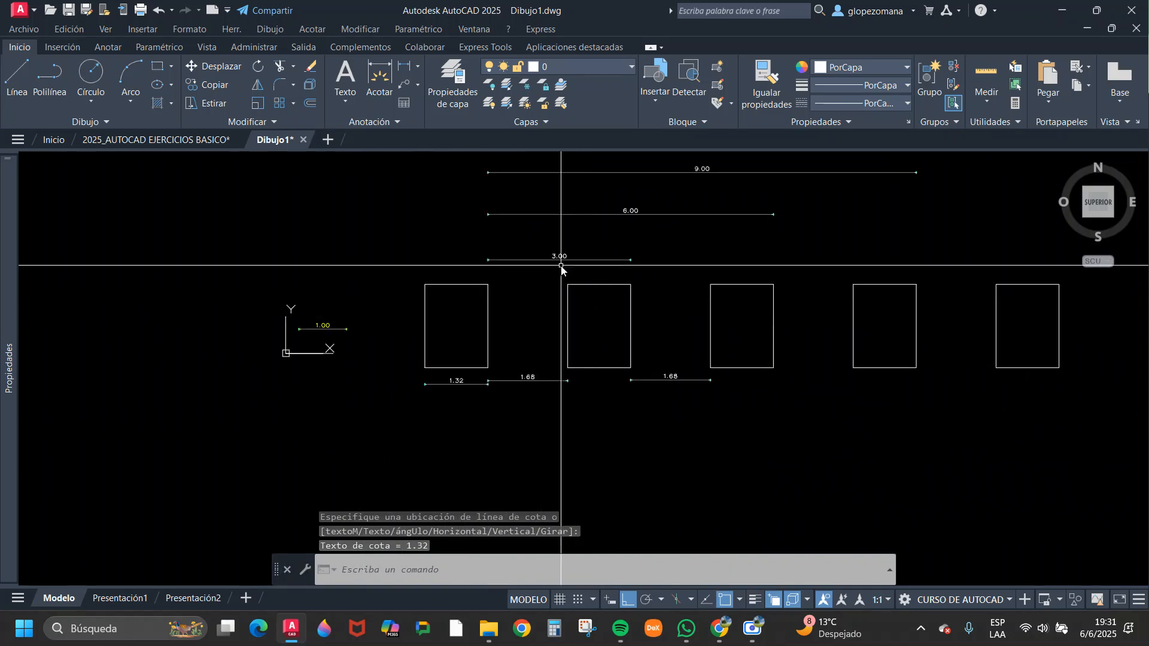
scroll(602, 280, up, 2)
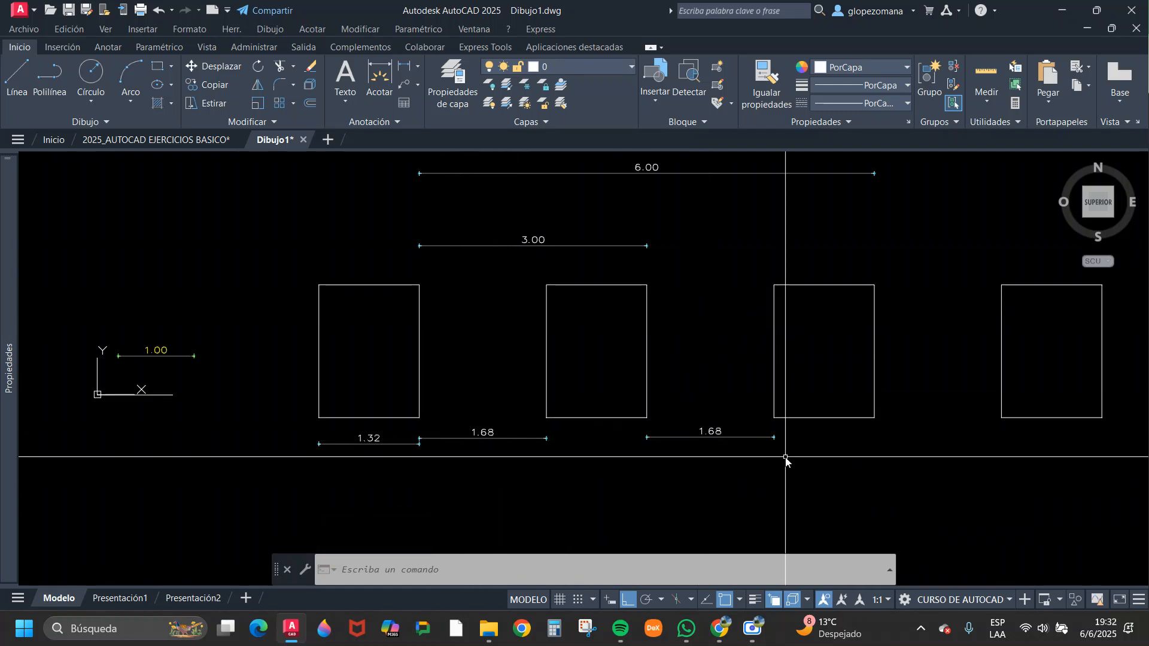
middle_drag(786, 458, 691, 407)
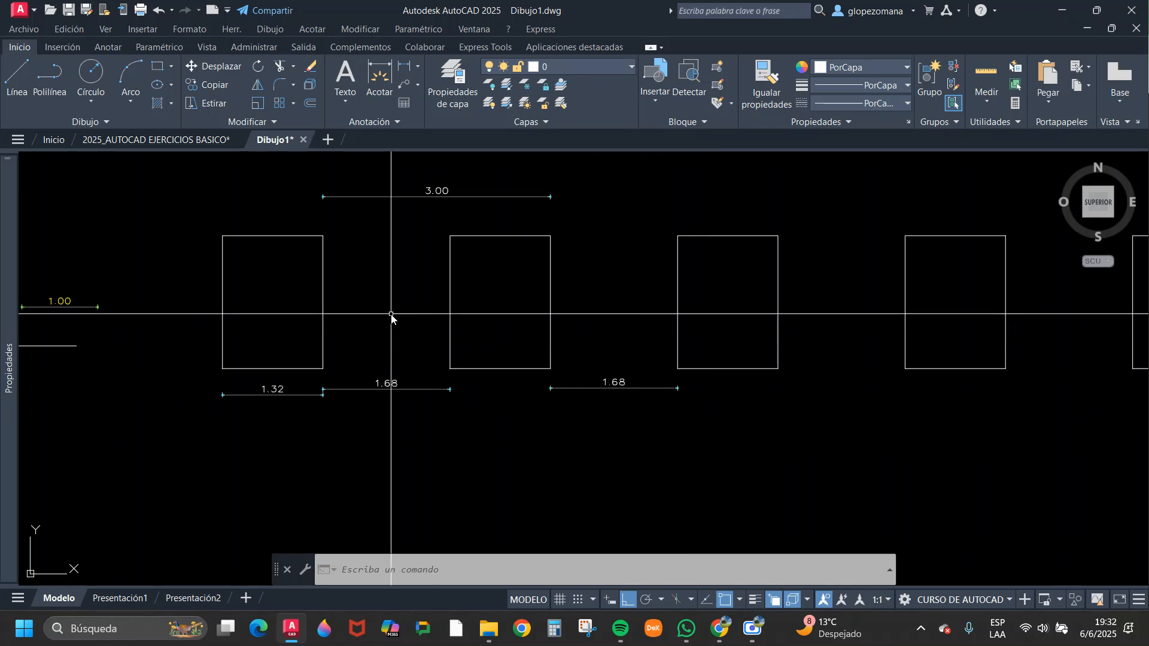
middle_drag(392, 315, 531, 362)
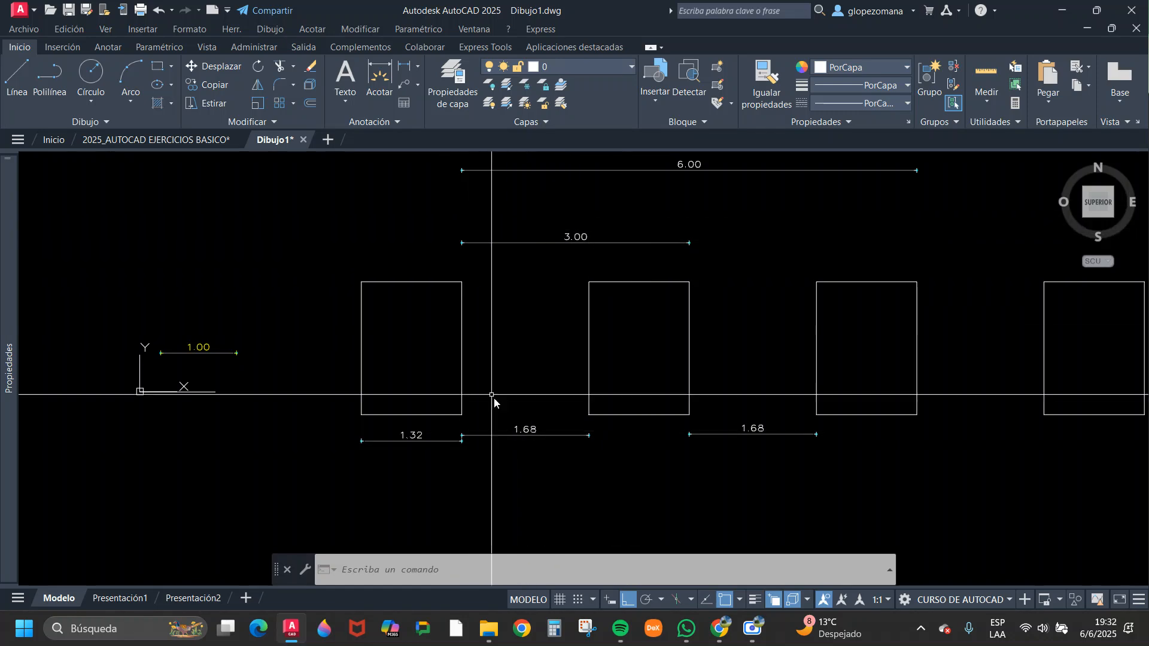
middle_drag(664, 395, 716, 273)
scroll(700, 371, down, 1)
key(Escape)
middle_drag(703, 422, 698, 356)
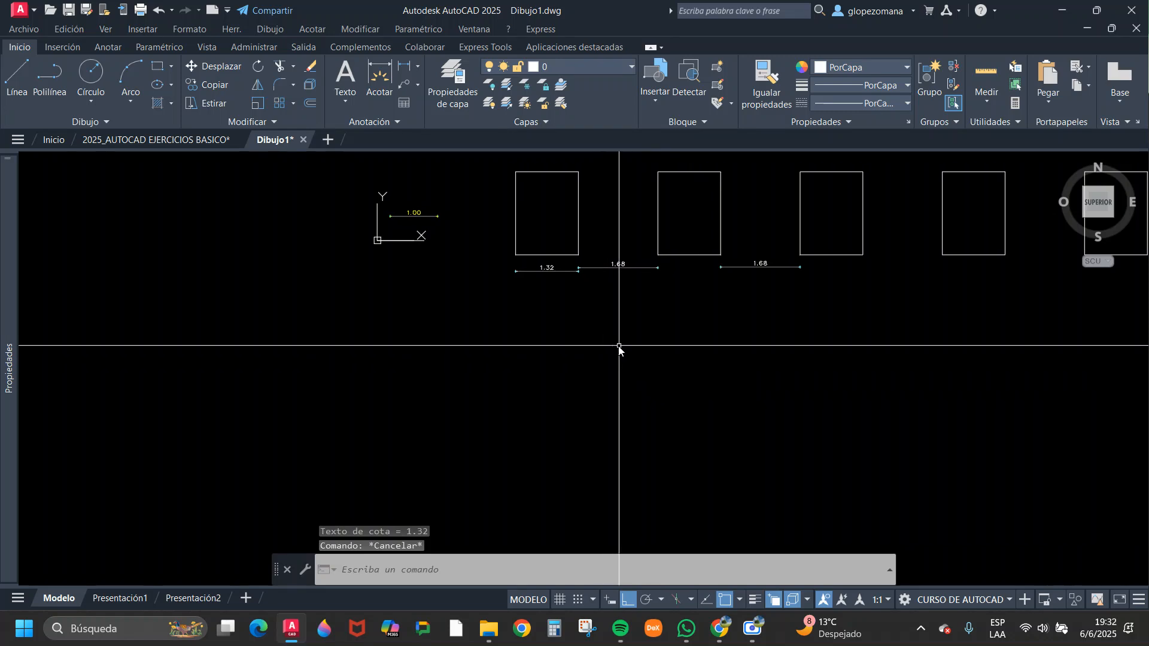
click(157, 66)
click(523, 365)
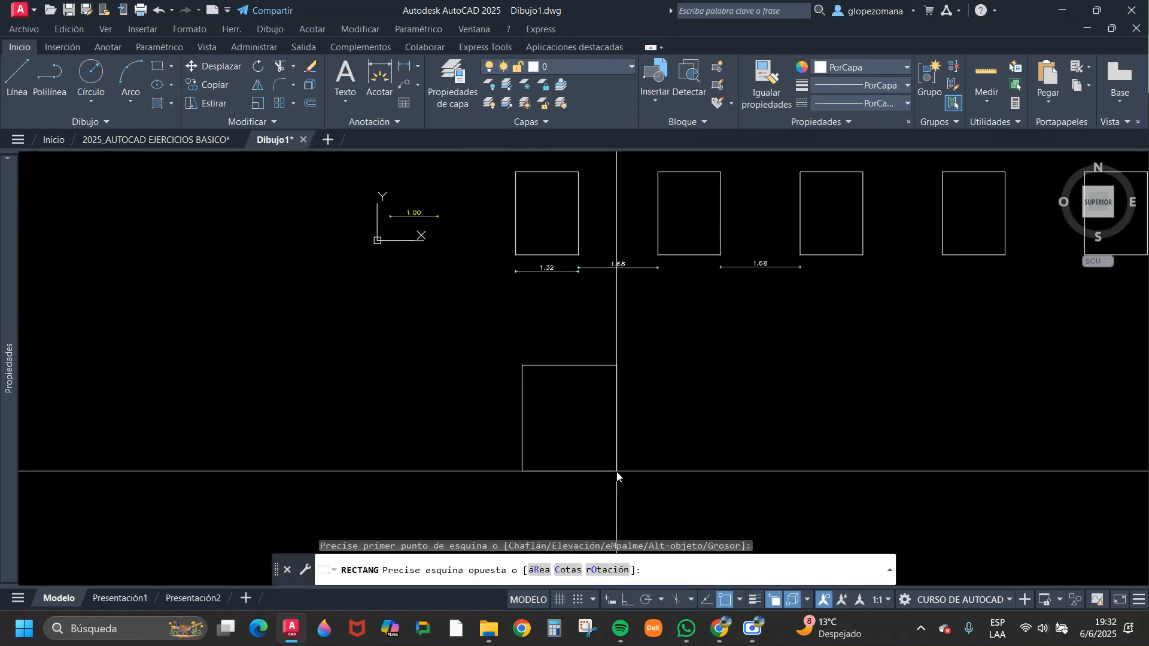
click(568, 570)
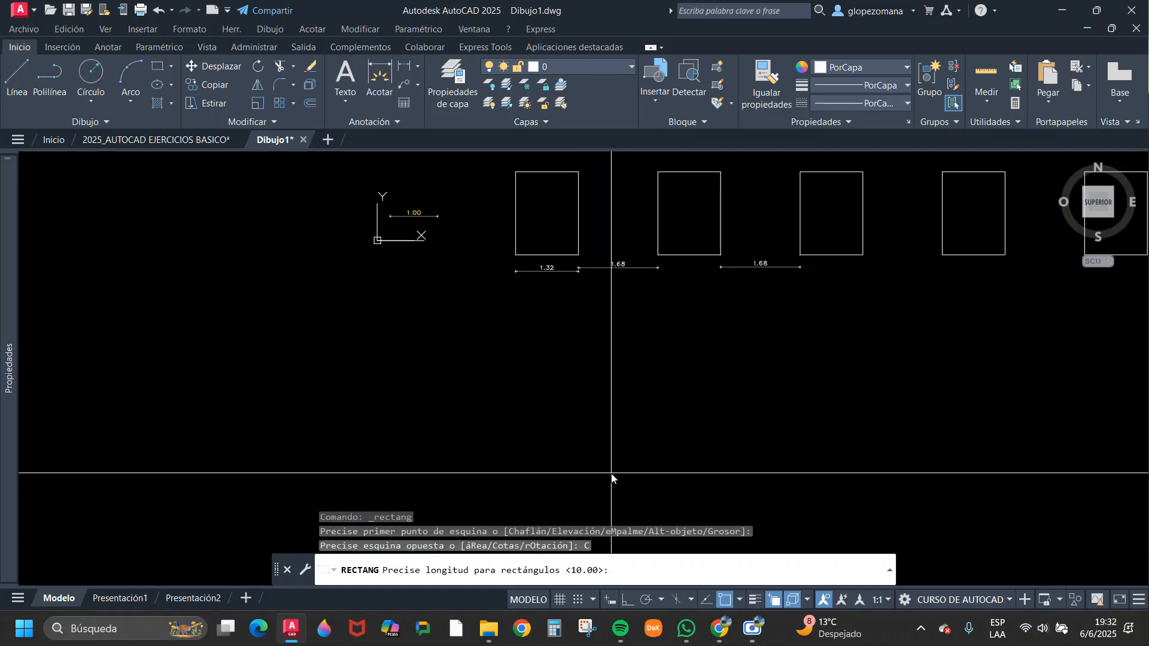
text(1)
key(Return)
text(1)
key(Return)
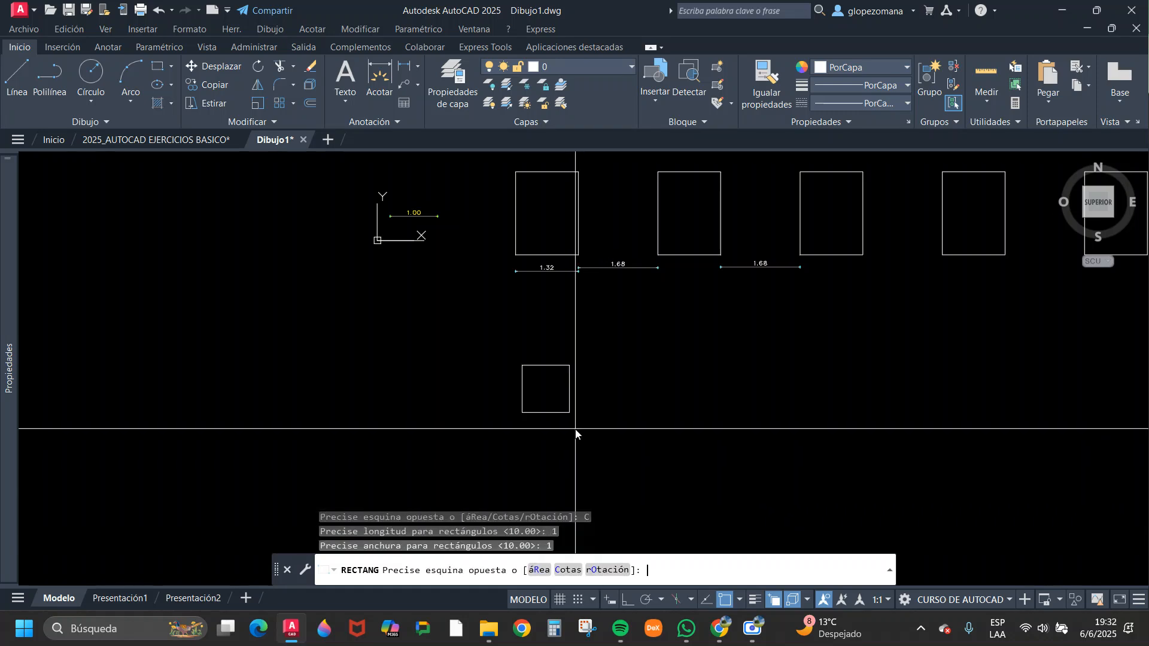
middle_drag(556, 379, 515, 333)
scroll(608, 404, down, 4)
scroll(585, 391, up, 4)
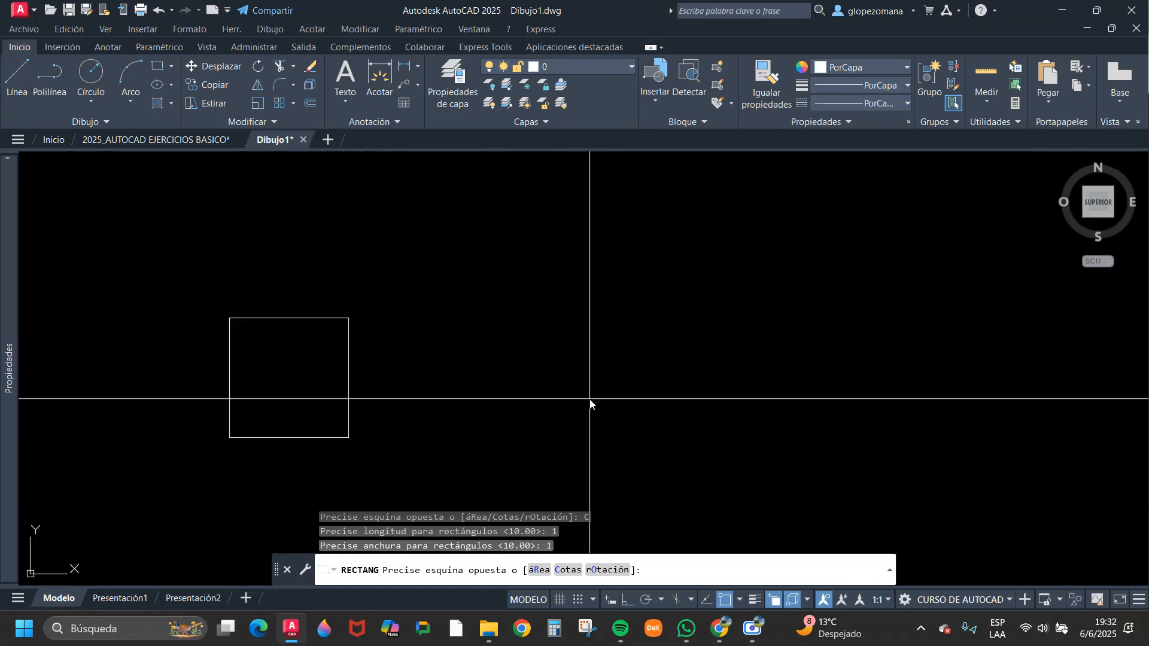
key(Escape)
key(space)
key(Escape)
click(161, 12)
click(160, 12)
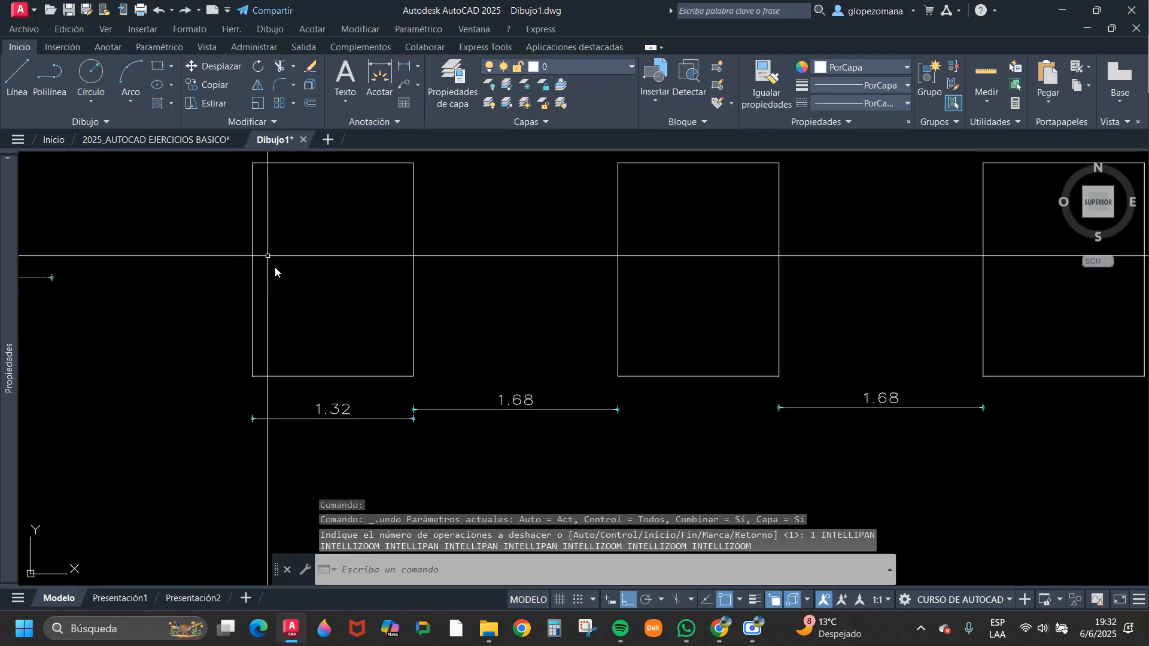
- Draw a rectangle 1 long by 1 wide in the empty area below the first dimensioned rectangle
click(156, 67)
click(386, 395)
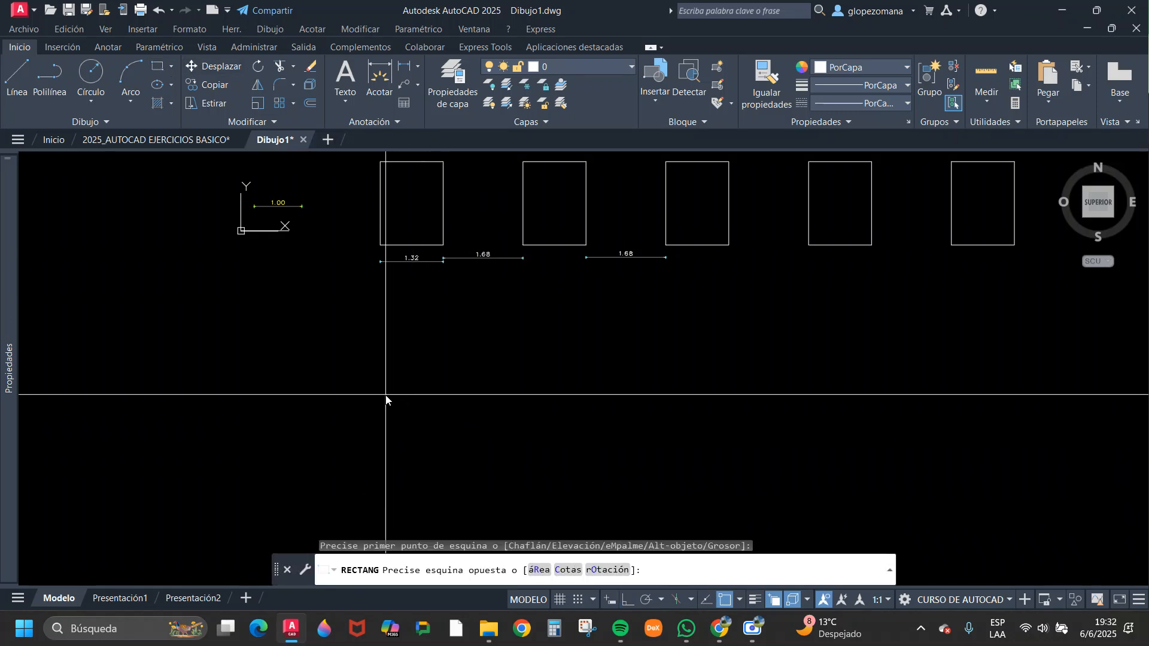
click(566, 572)
text(1)
key(Return)
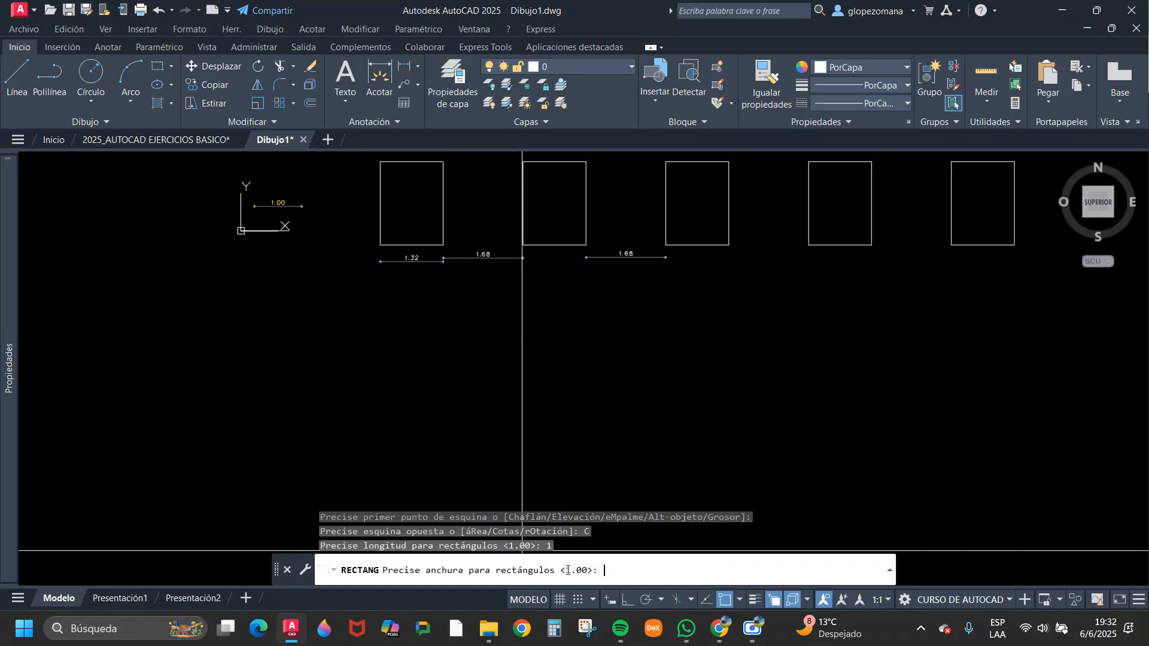
text(1)
key(Return)
click(460, 469)
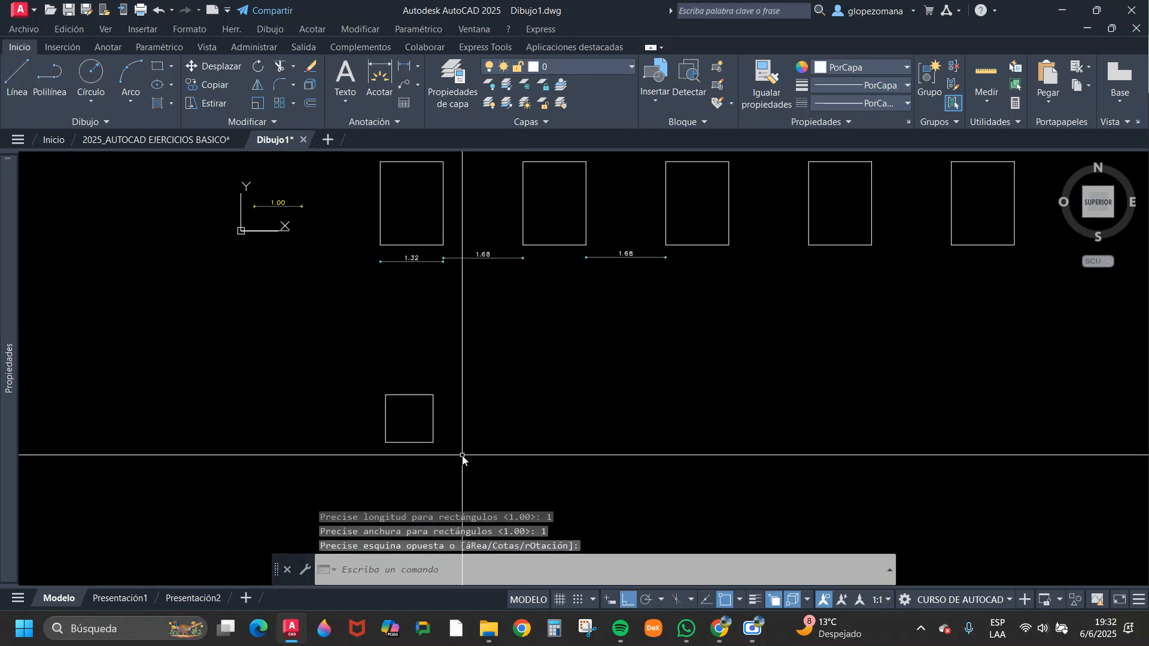
- Copy the new square 1 unit to the right, using its upper-right corner as the base point
scroll(401, 475, up, 4)
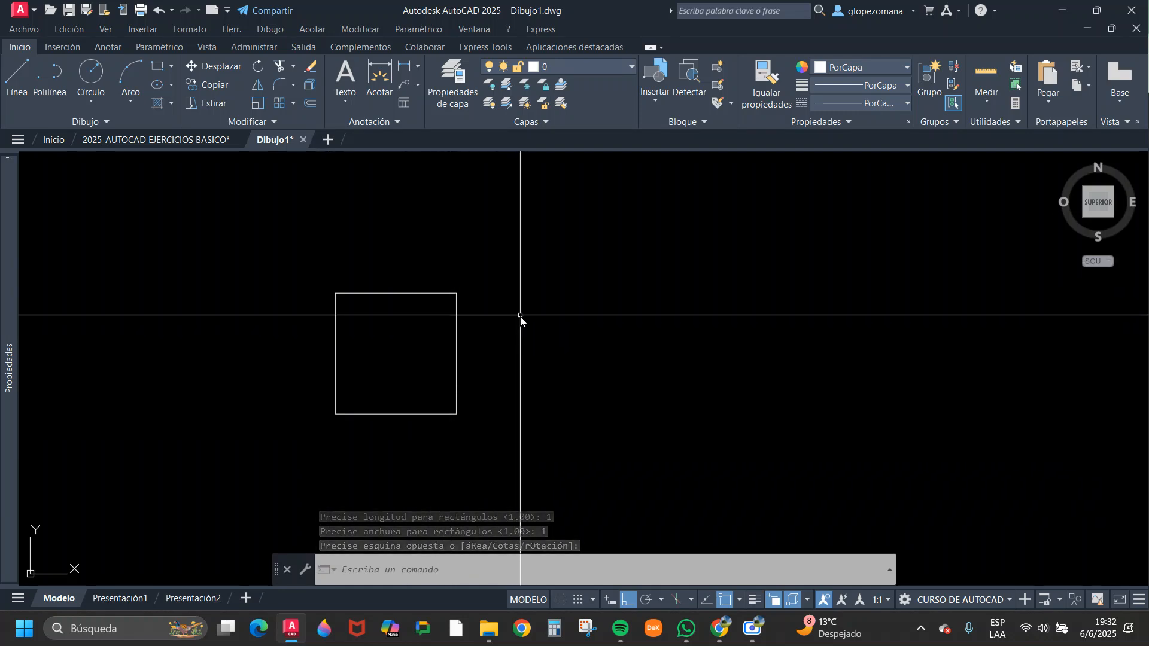
middle_drag(492, 337, 438, 320)
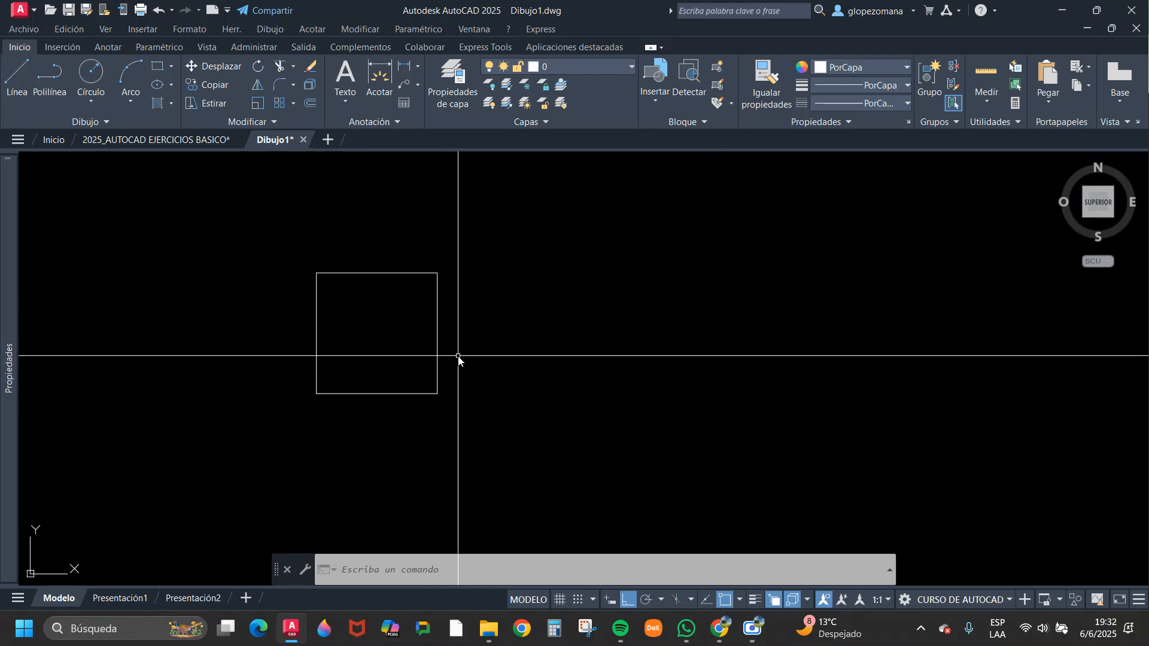
click(198, 84)
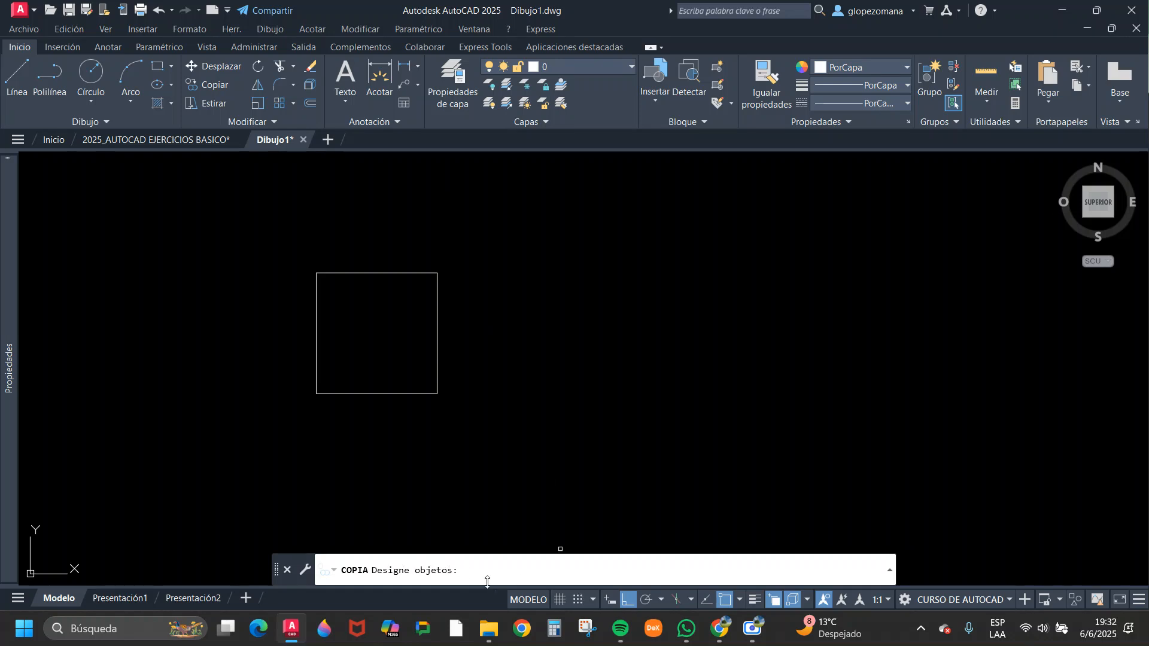
click(430, 396)
click(397, 377)
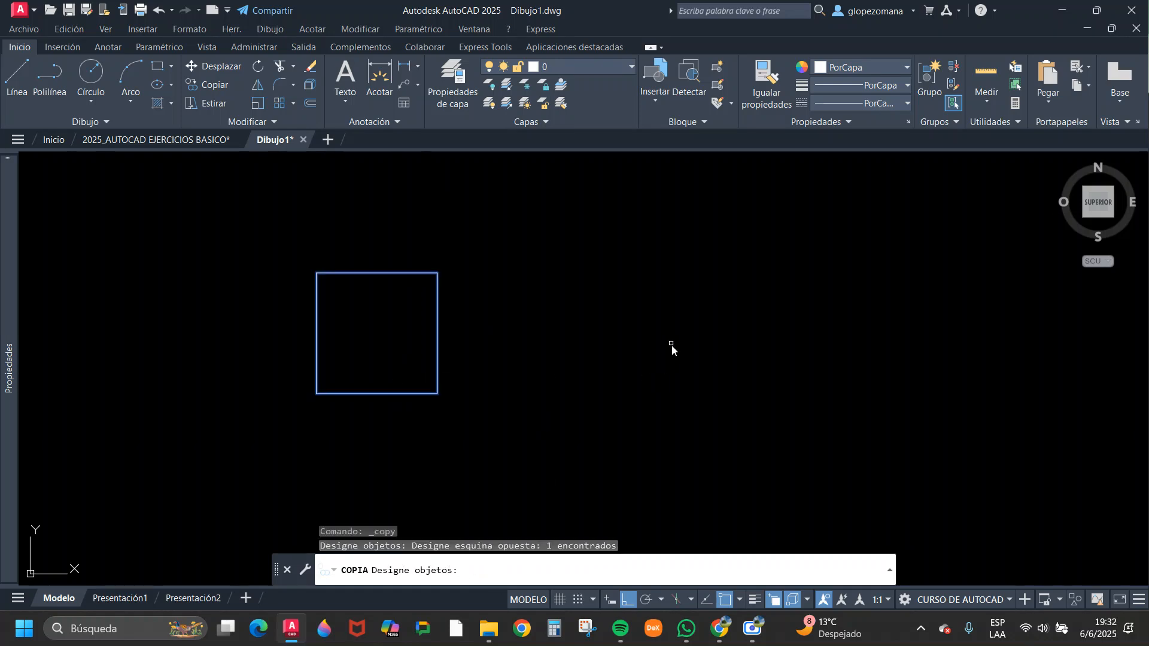
key(Return)
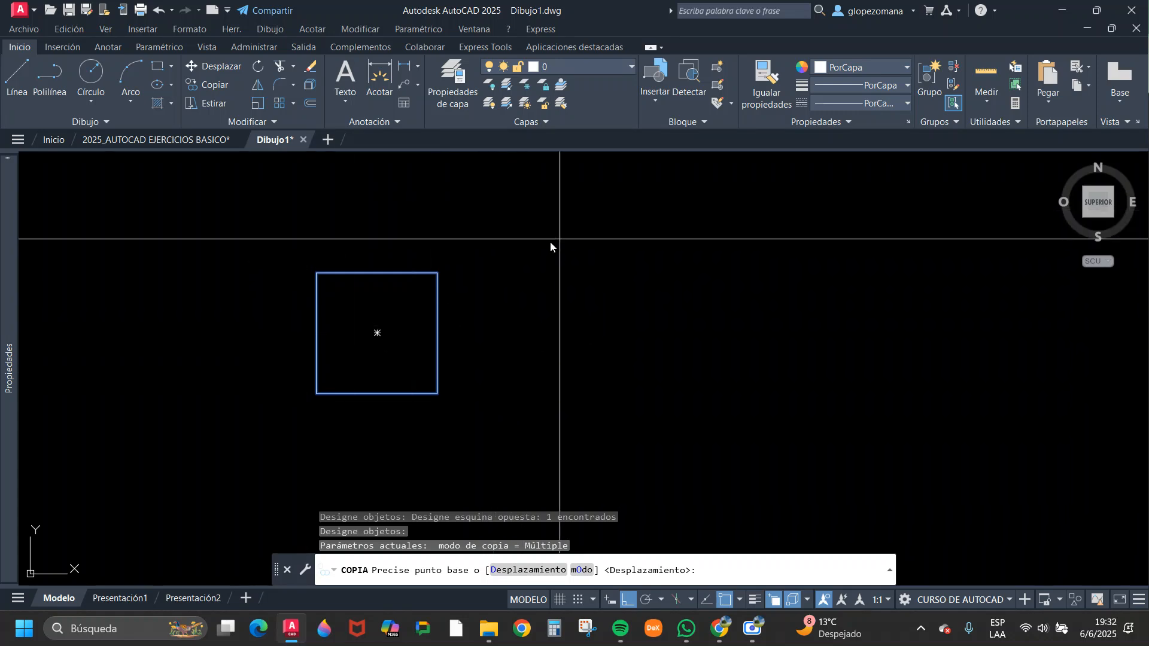
click(437, 276)
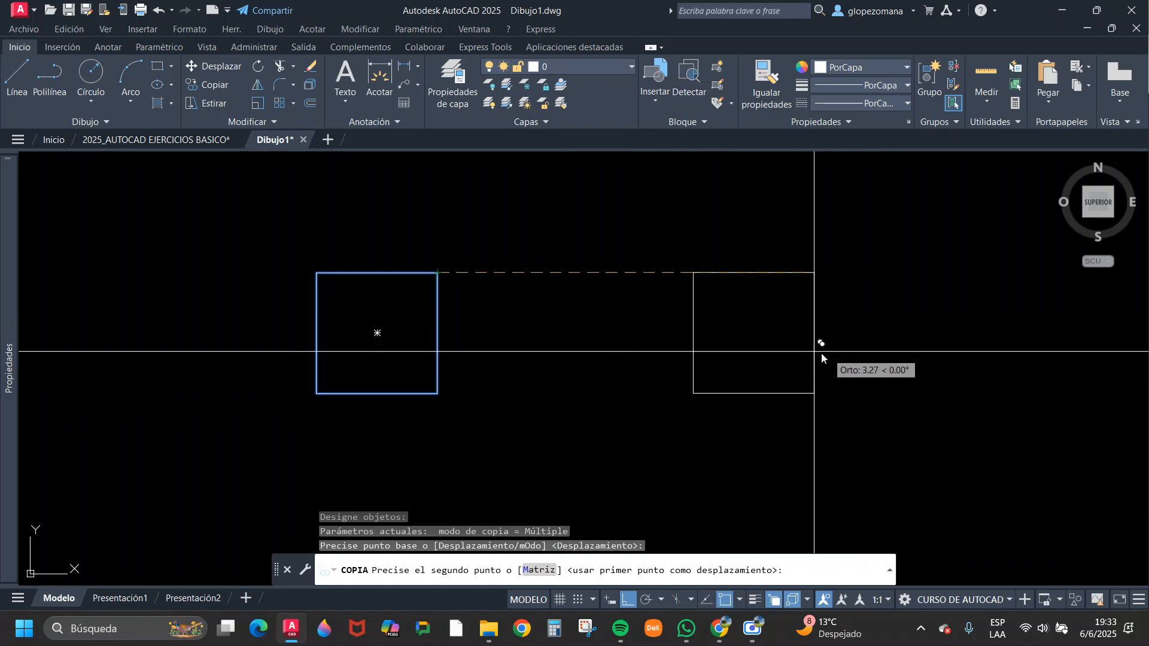
middle_drag(706, 329, 568, 336)
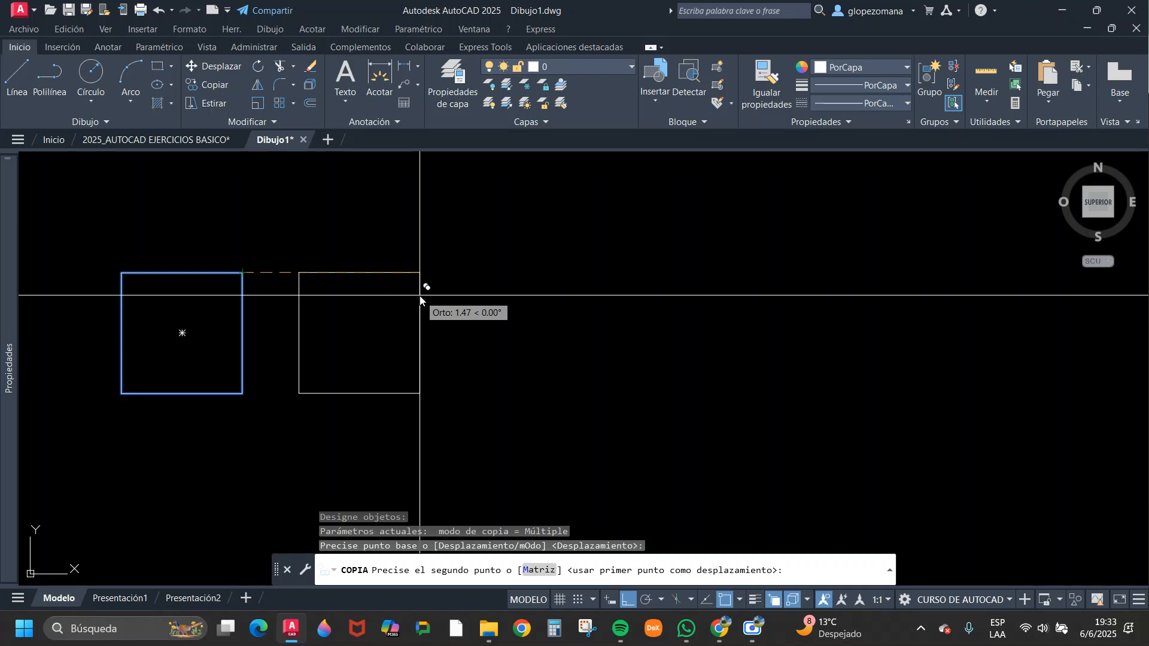
key(Return)
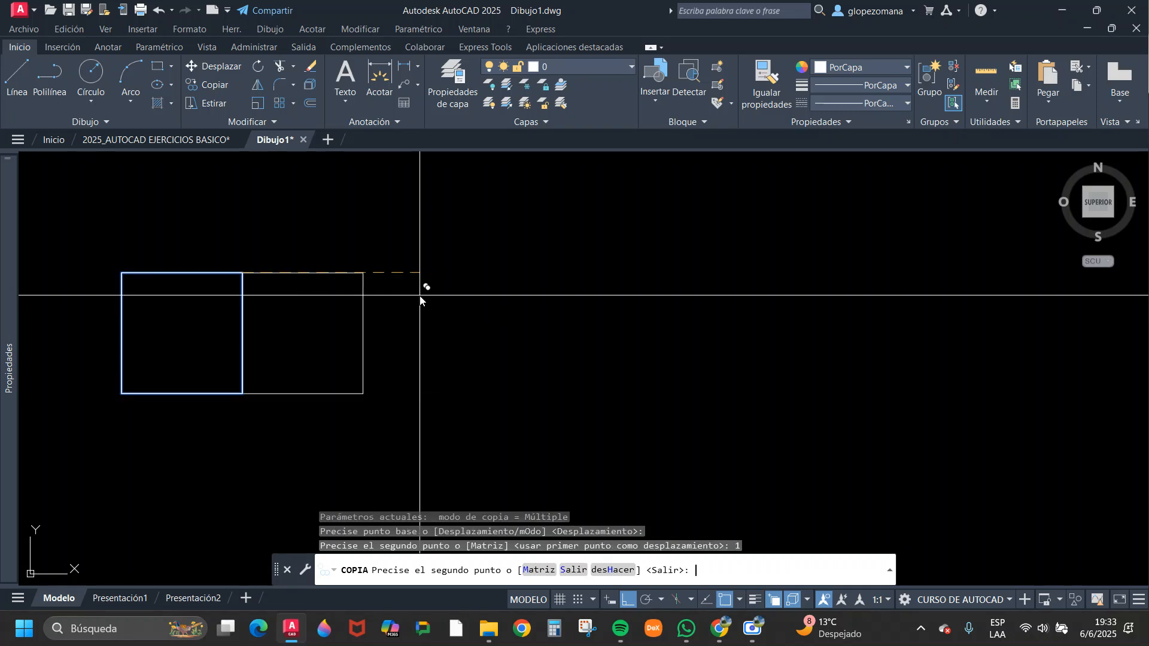
key(Return)
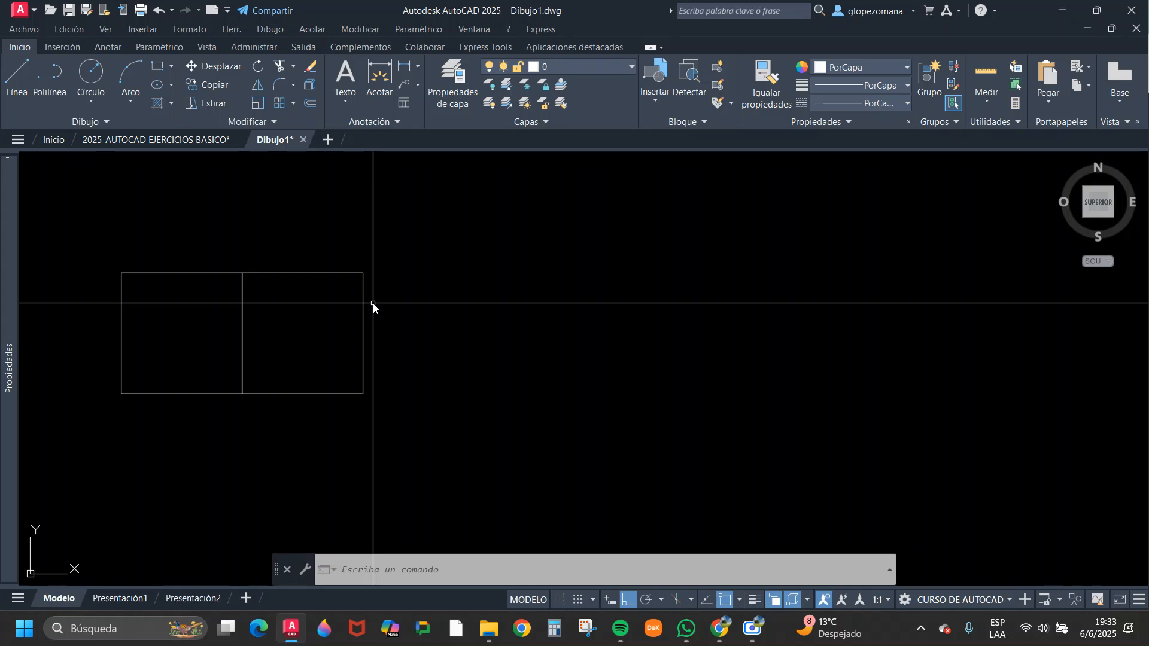
- Copy the left square straight down, leaving a gap below the original pair
scroll(376, 304, down, 1)
middle_drag(426, 315, 597, 278)
key(Escape)
click(445, 322)
click(394, 349)
click(421, 355)
text(co)
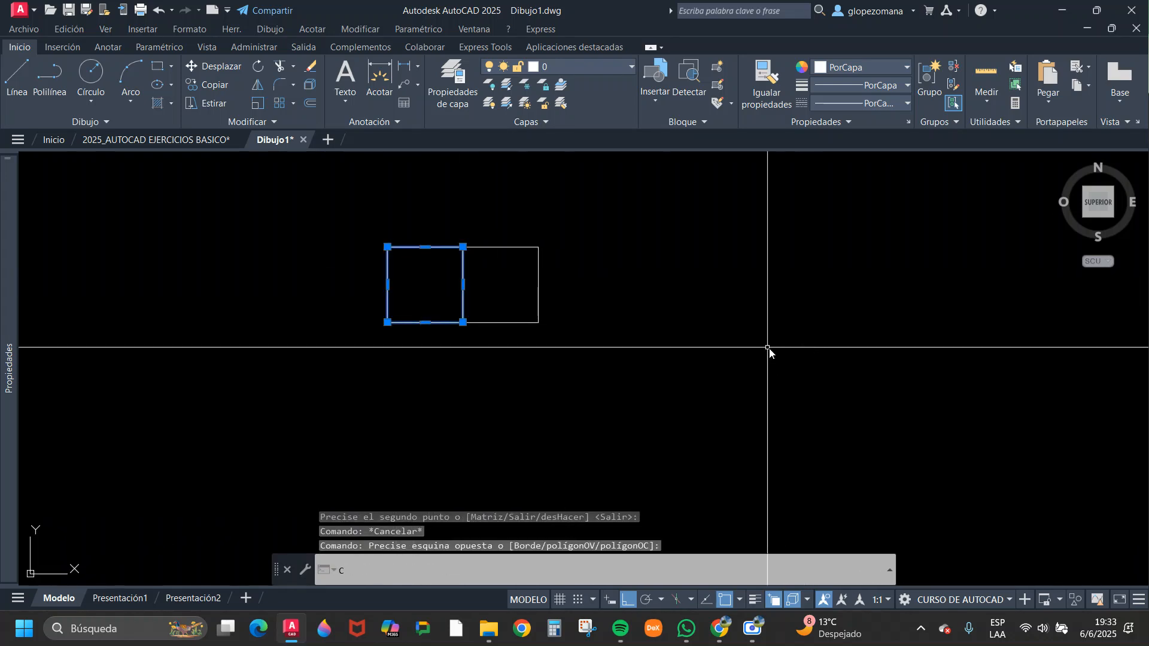
key(Return)
click(785, 286)
key(Escape)
- Try to move the lower square 1 unit to the right, using its top edge's midpoint as the base point
scroll(449, 427, up, 2)
middle_drag(457, 426, 425, 372)
scroll(598, 394, down, 1)
middle_drag(600, 394, 589, 391)
key(Escape)
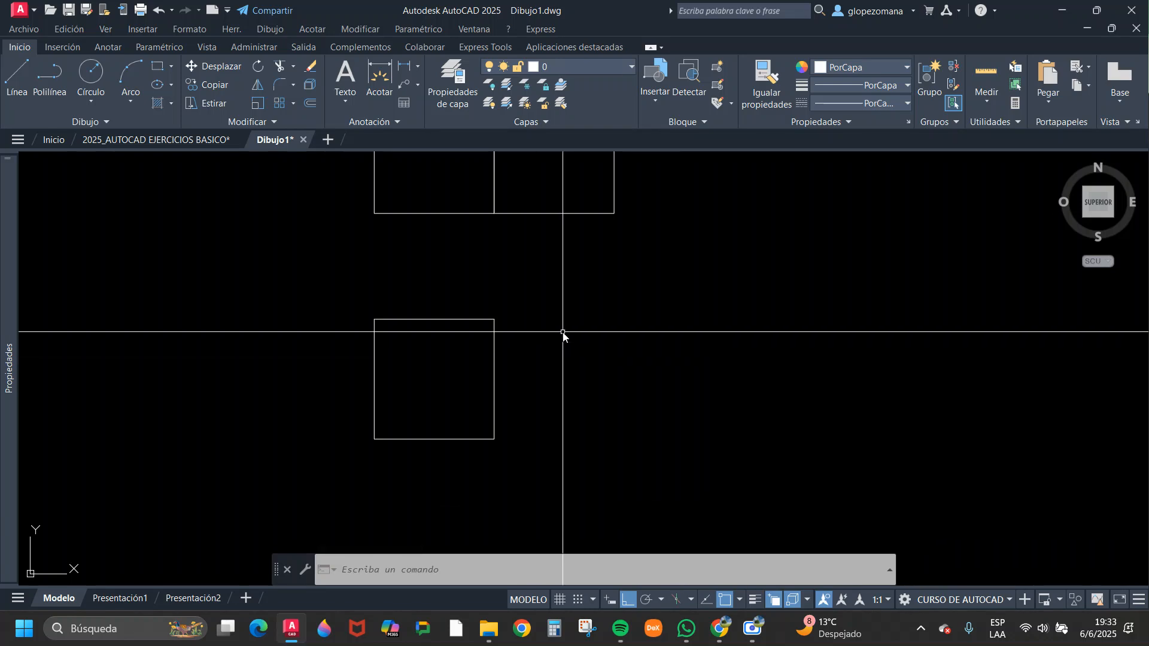
text(d)
key(Return)
click(545, 327)
click(439, 367)
key(Return)
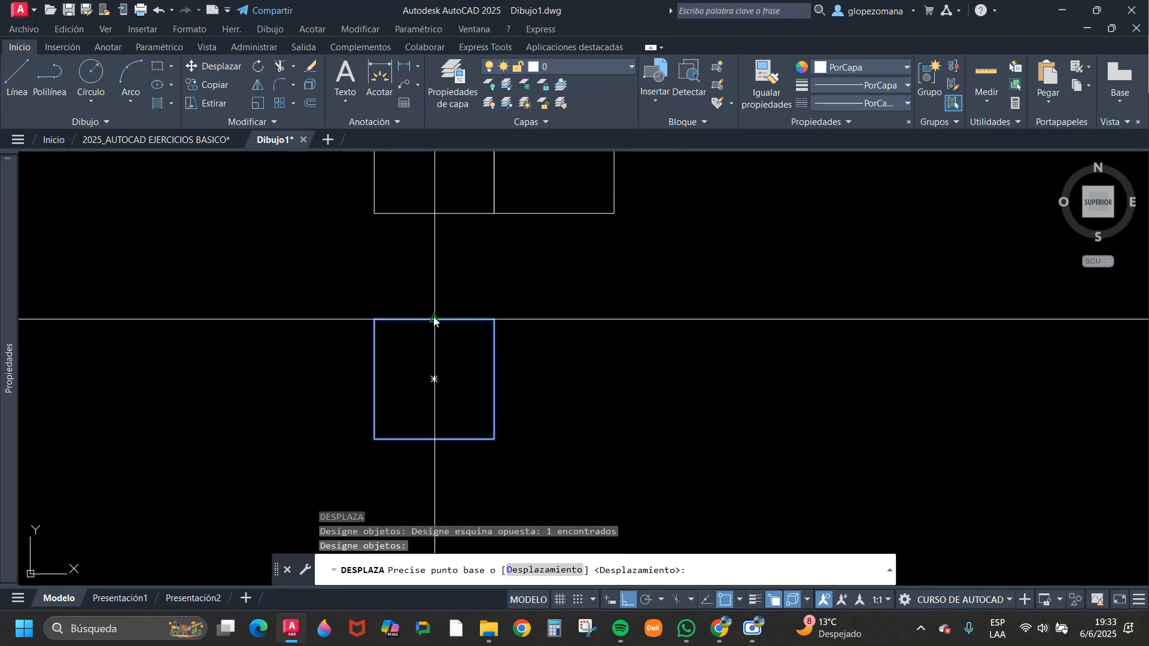
click(434, 319)
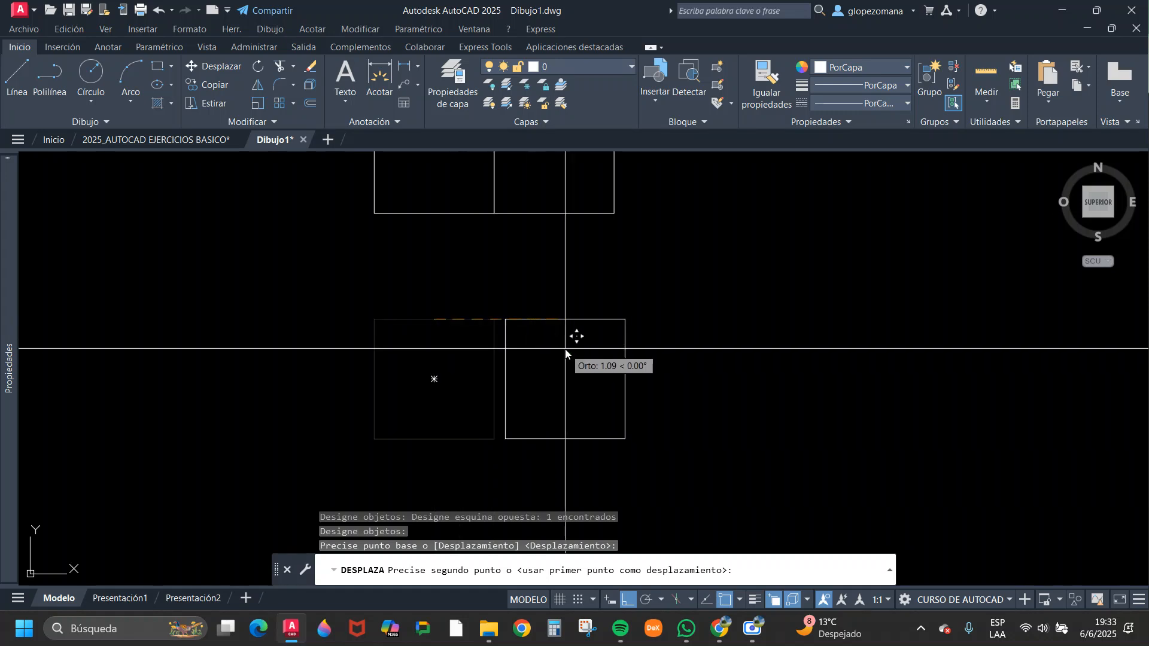
key(Return)
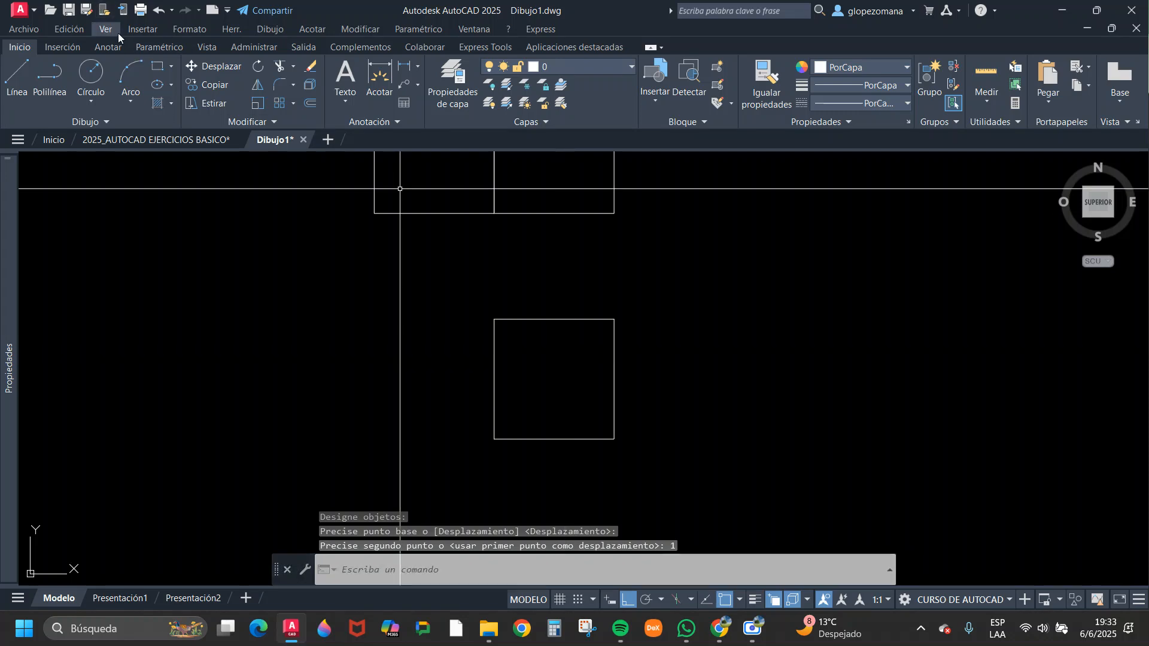
click(158, 13)
key(Escape)
- Copy the lower square 1 unit to the right, using its top edge's midpoint as the base point
text(c)
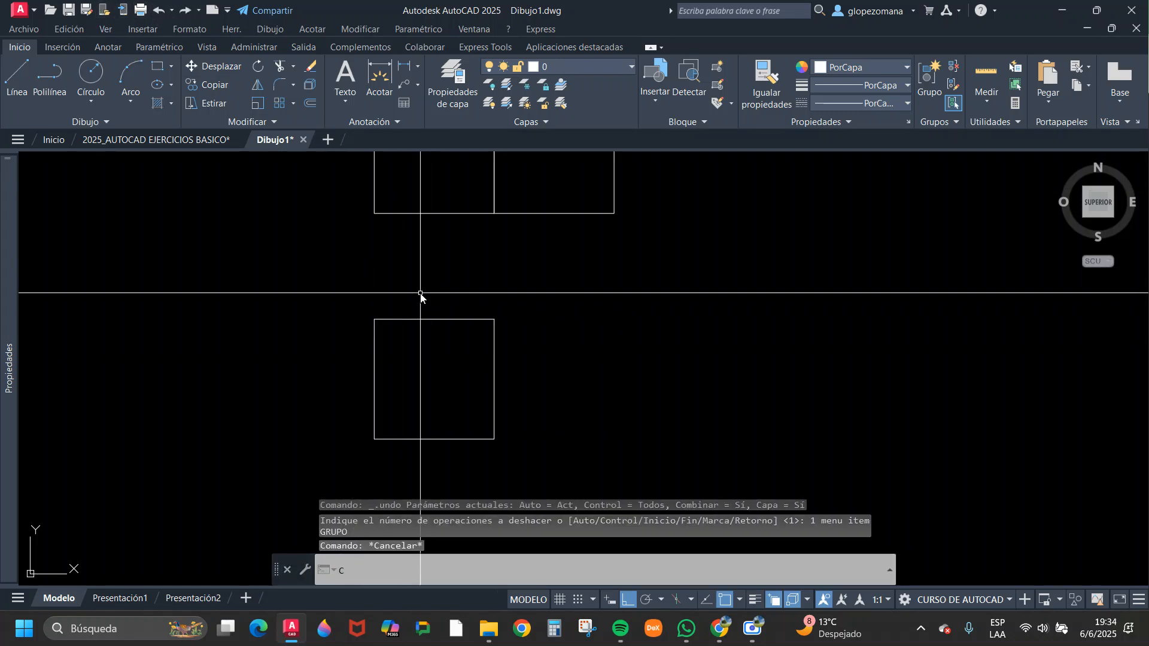
key(Return)
click(443, 281)
click(400, 383)
key(Return)
click(434, 320)
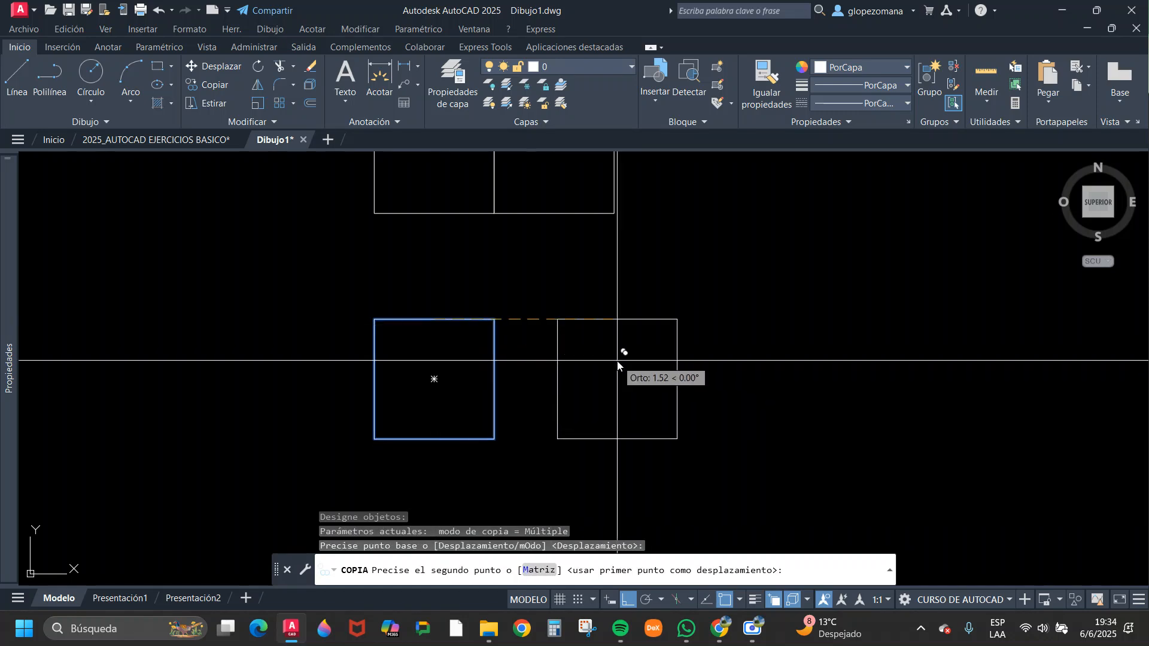
key(Return)
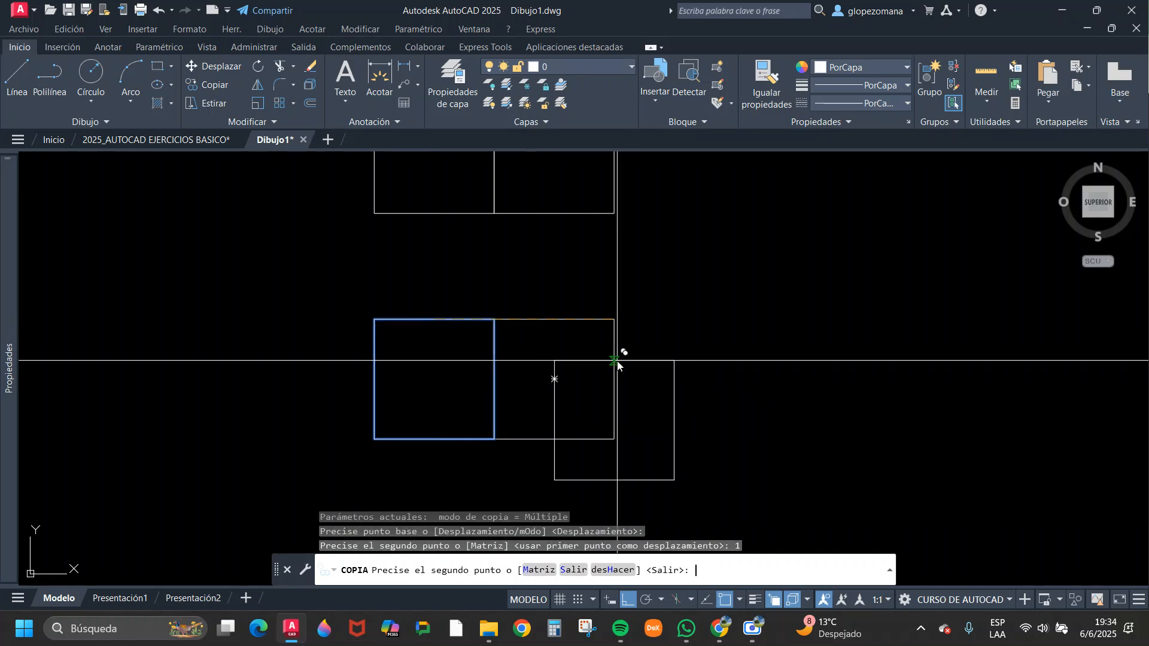
key(Escape)
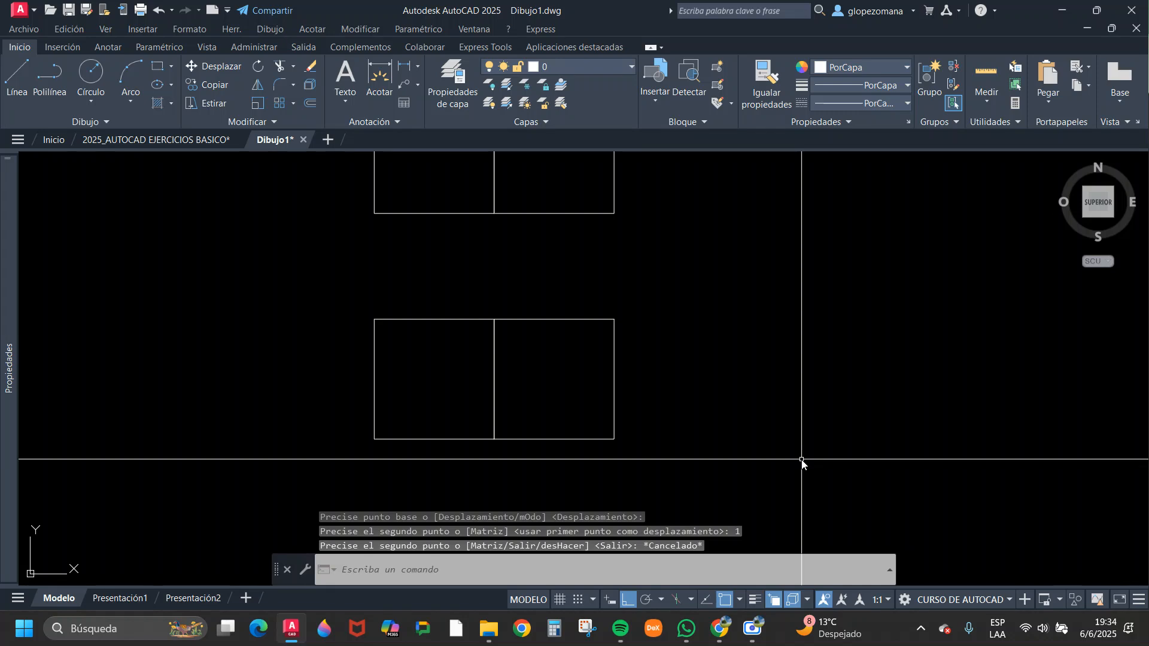
text(L)
key(Return)
click(605, 267)
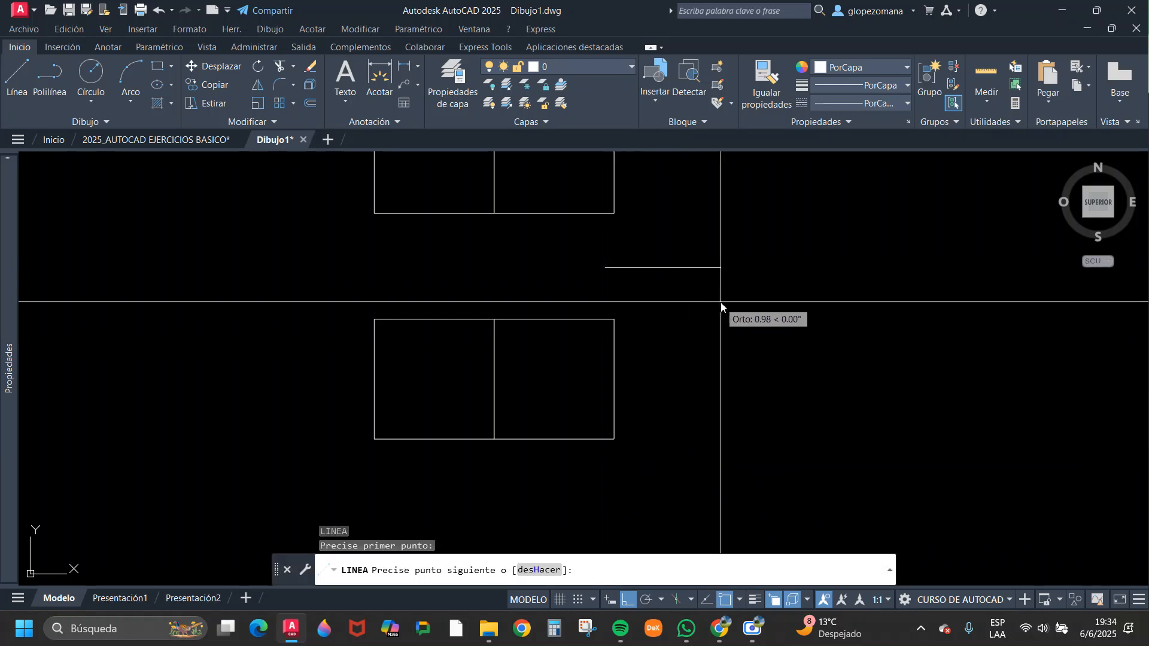
key(Escape)
- Copy the left square of the second pair straight down, using a base point outside it, to start a third row
text(C)
key(Return)
click(479, 422)
click(439, 459)
key(Return)
click(742, 344)
middle_drag(769, 501, 819, 290)
click(817, 353)
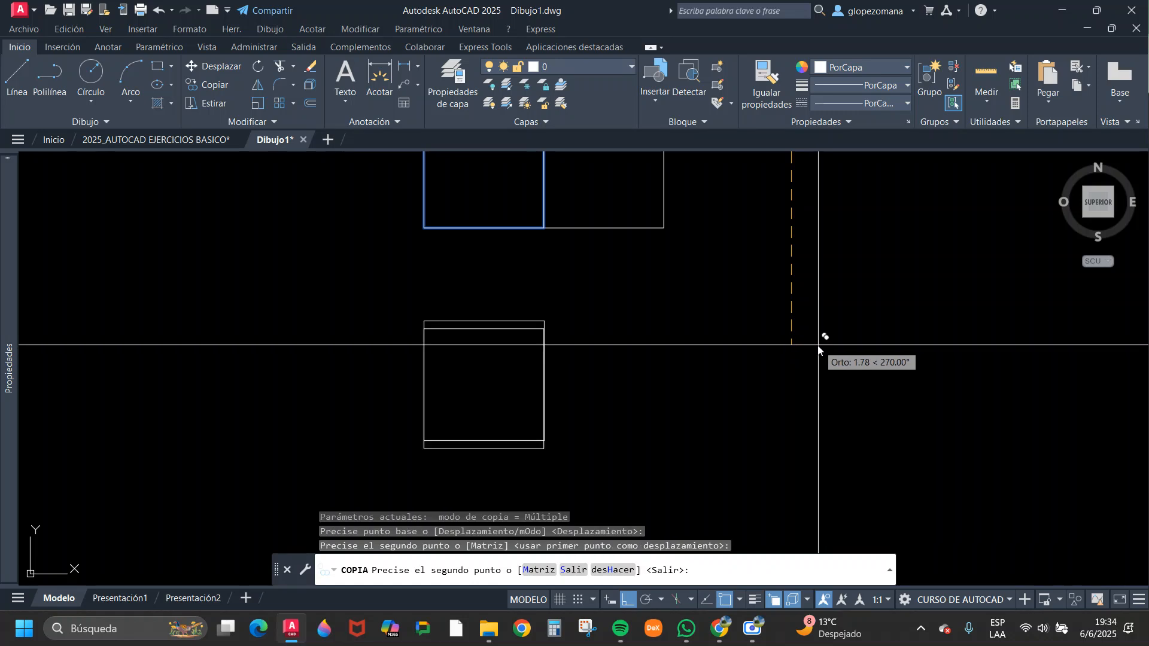
key(Escape)
- Copy the third-row square from its upper-left corner to its upper-right corner so the two sit side by side
click(493, 321)
click(482, 361)
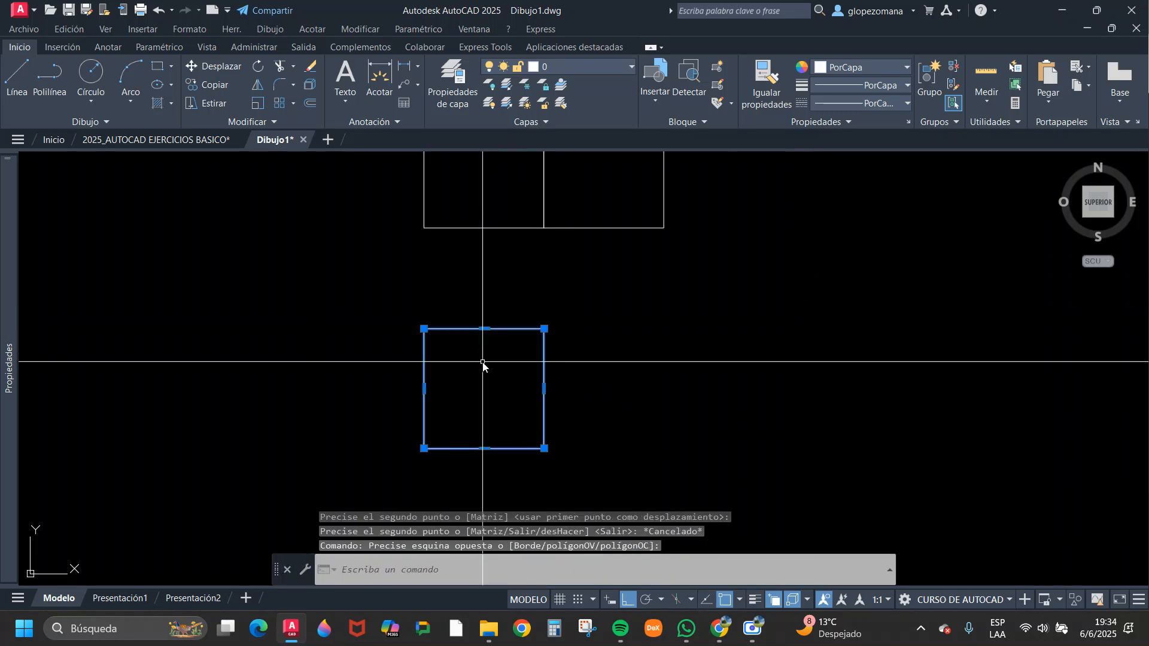
click(207, 84)
click(425, 329)
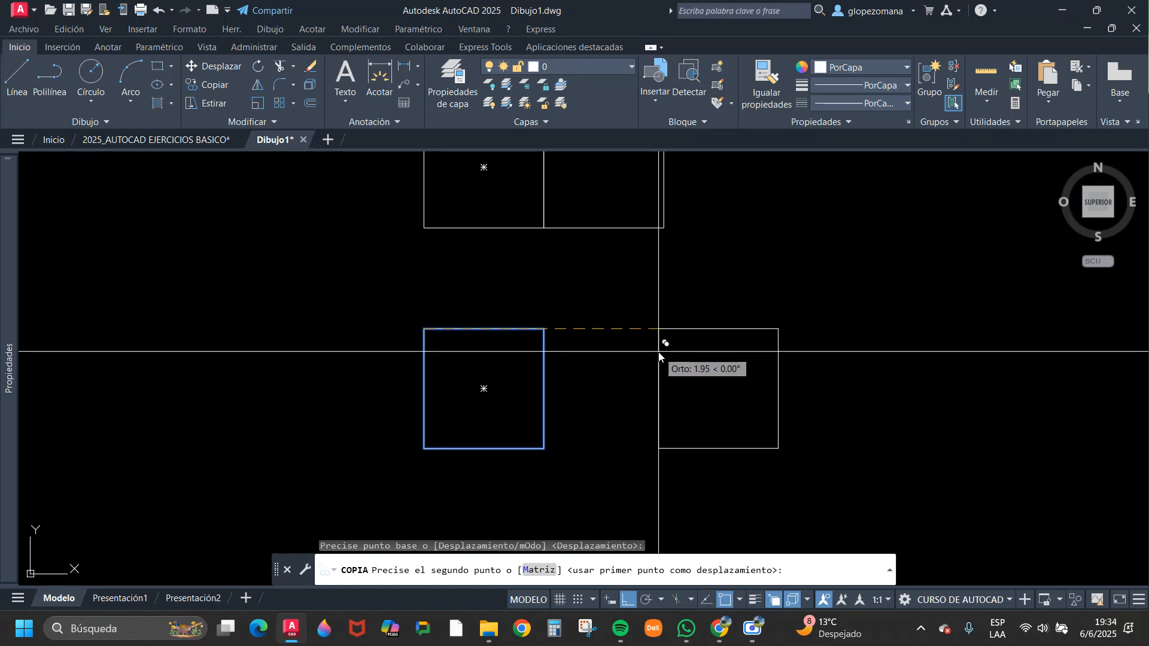
scroll(436, 329, up, 6)
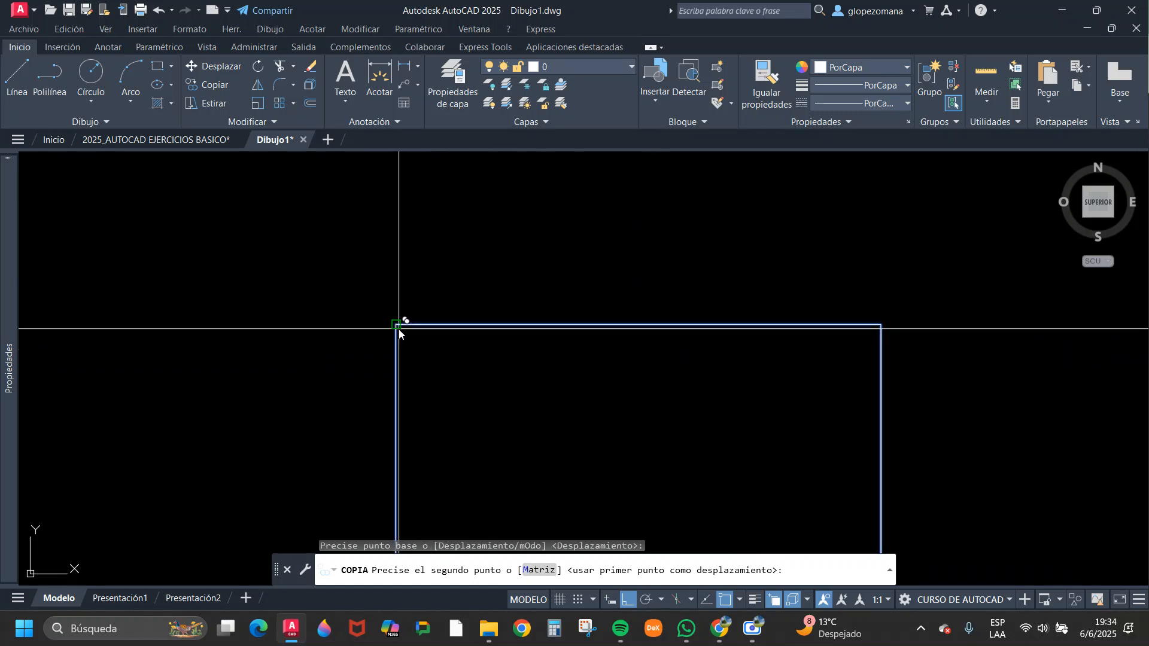
middle_drag(799, 290, 626, 279)
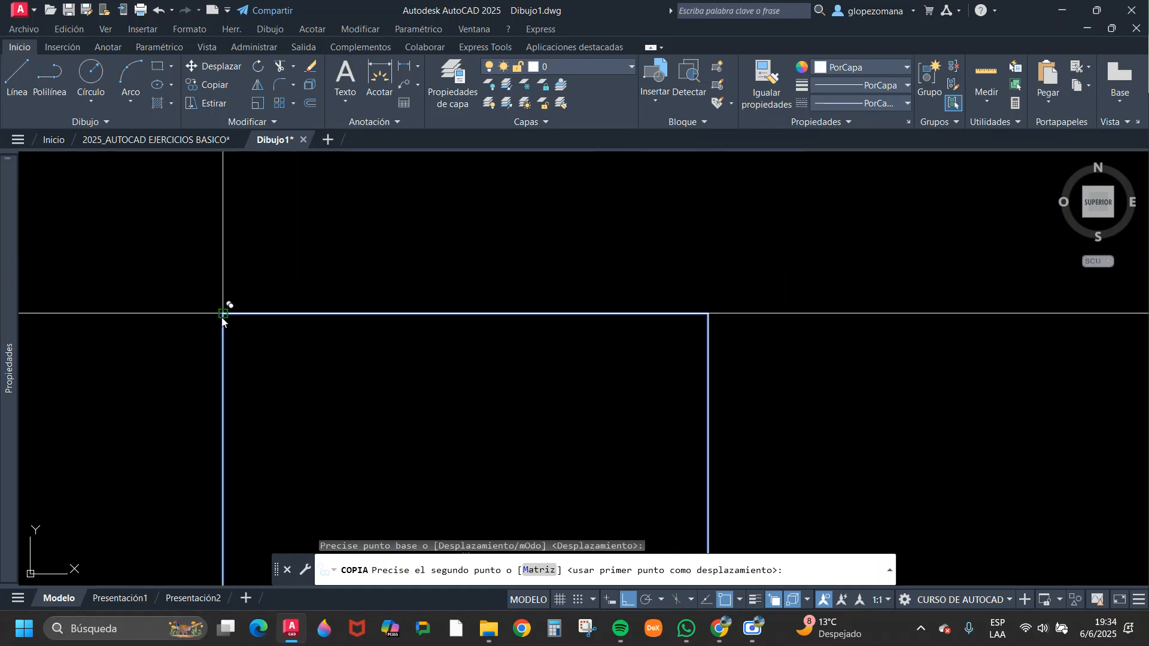
click(704, 315)
key(Escape)
- Copy the left square of the third pair straight down to start a fourth row
scroll(718, 323, down, 7)
scroll(736, 315, up, 3)
middle_drag(711, 337, 726, 242)
key(space)
click(333, 336)
click(280, 411)
key(space)
click(417, 310)
middle_drag(492, 479, 684, 200)
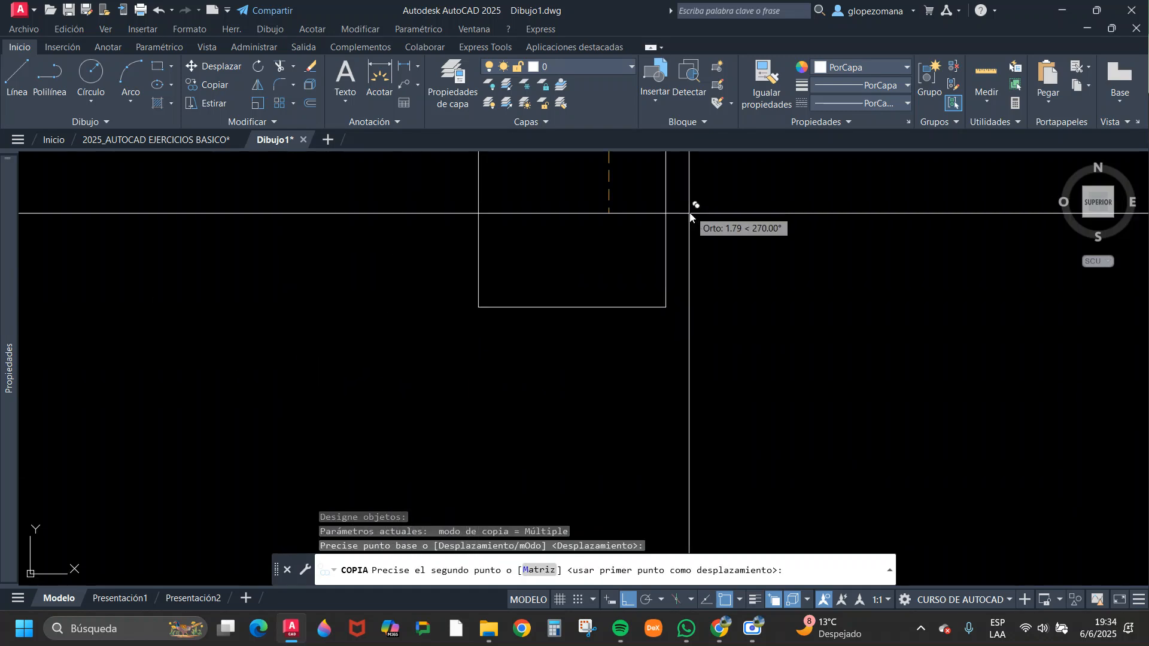
click(683, 216)
key(Escape)
- Copy the fourth-row square 1 unit to the right, using its centre as the base point
middle_drag(687, 321, 677, 325)
key(space)
click(780, 384)
click(611, 290)
key(space)
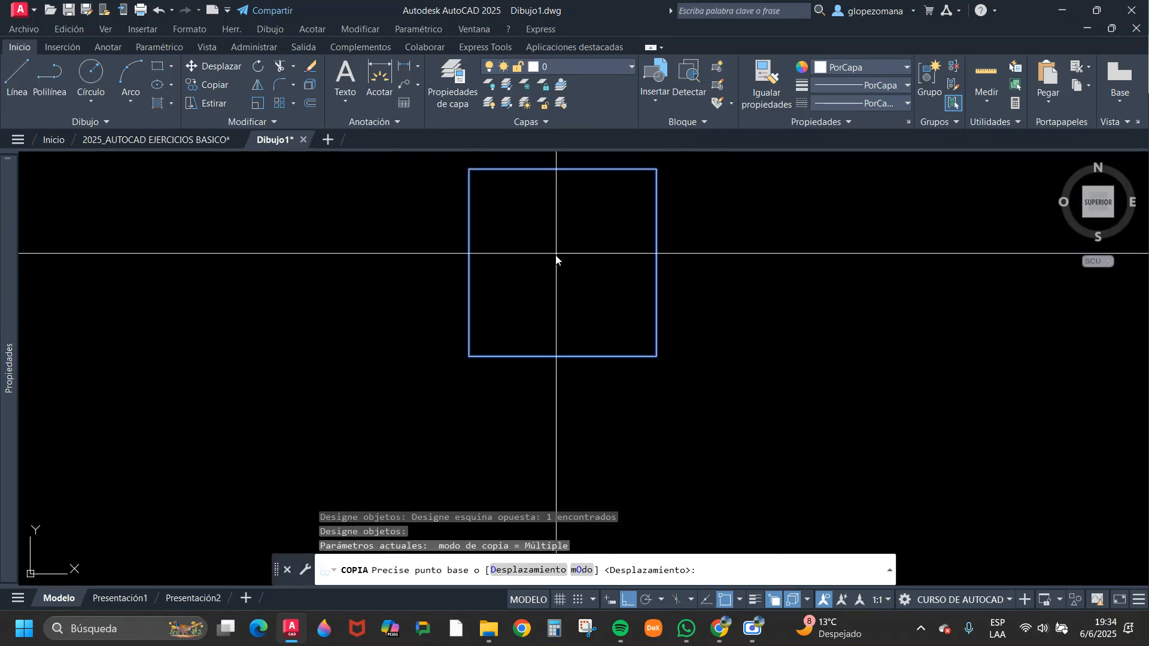
click(563, 262)
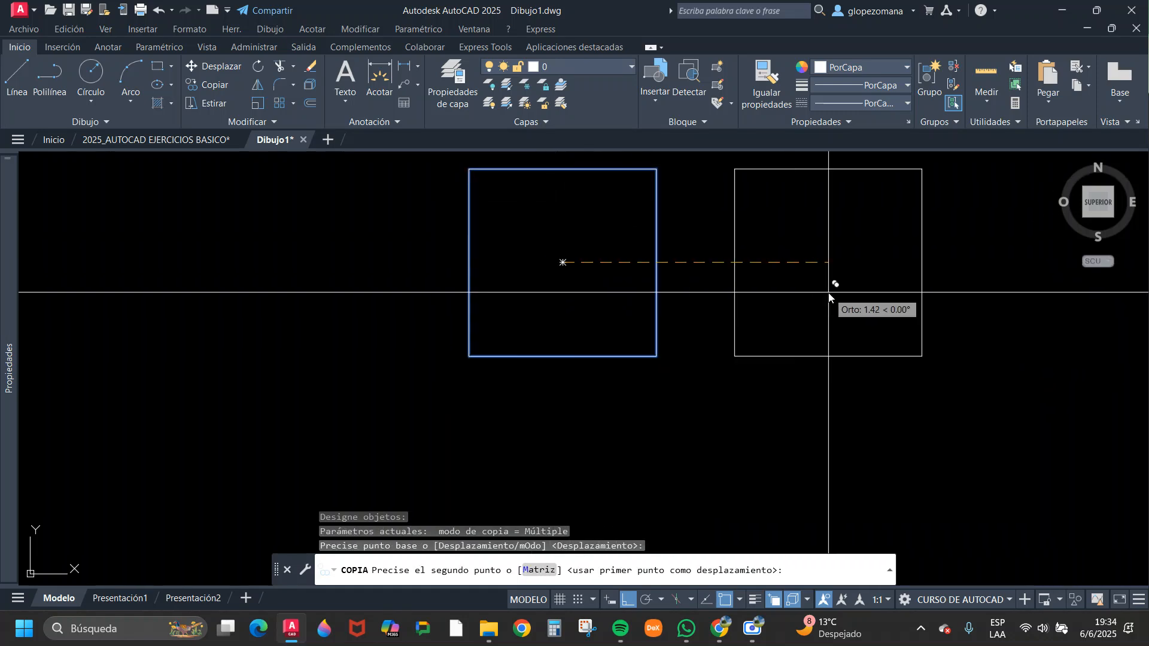
text(1)
key(Return)
key(Escape)
middle_drag(959, 285, 822, 345)
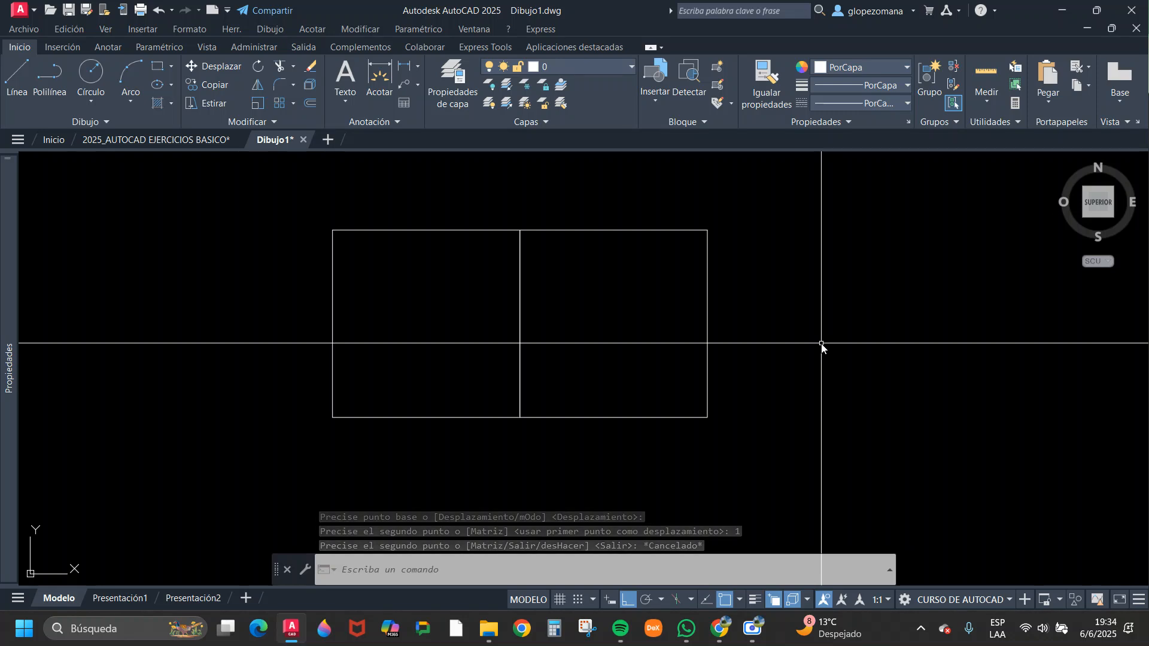
text(vv)
key(Return)
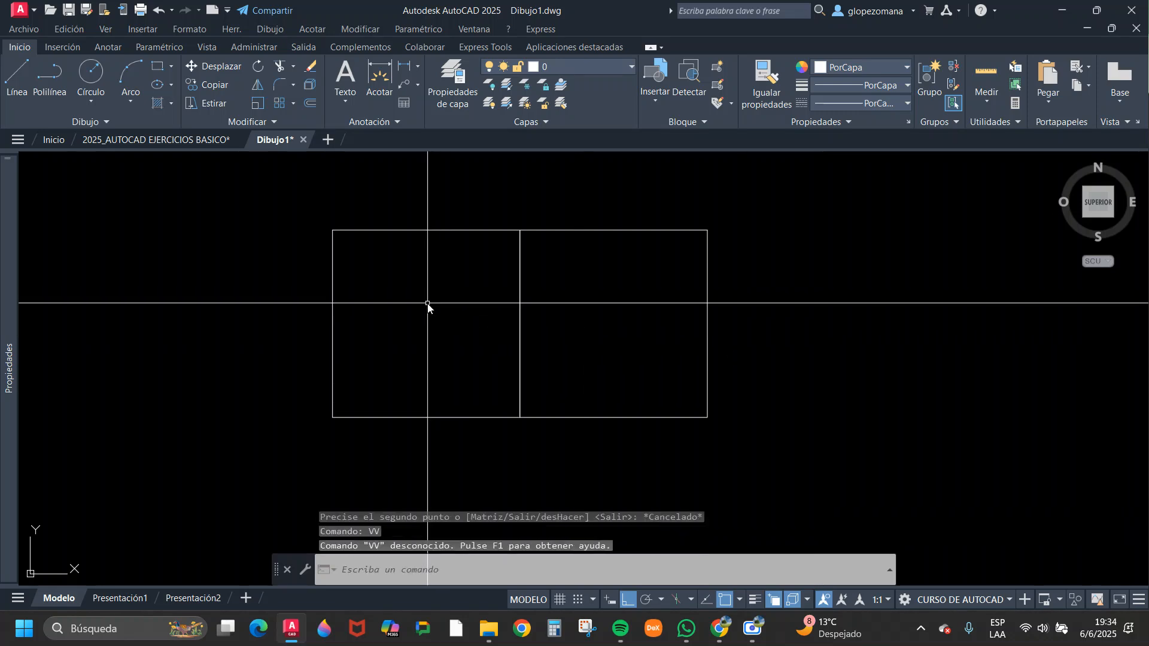
key(Return)
key(Escape)
key(Escape)
- Draw small circles centred on the left square's centre, upper-left corner, top-edge midpoint and upper-right corner to mark the base points
text(c)
key(Return)
click(426, 324)
click(426, 307)
key(Return)
click(333, 230)
click(357, 231)
key(Return)
click(427, 231)
key(Return)
key(Return)
click(520, 231)
key(Return)
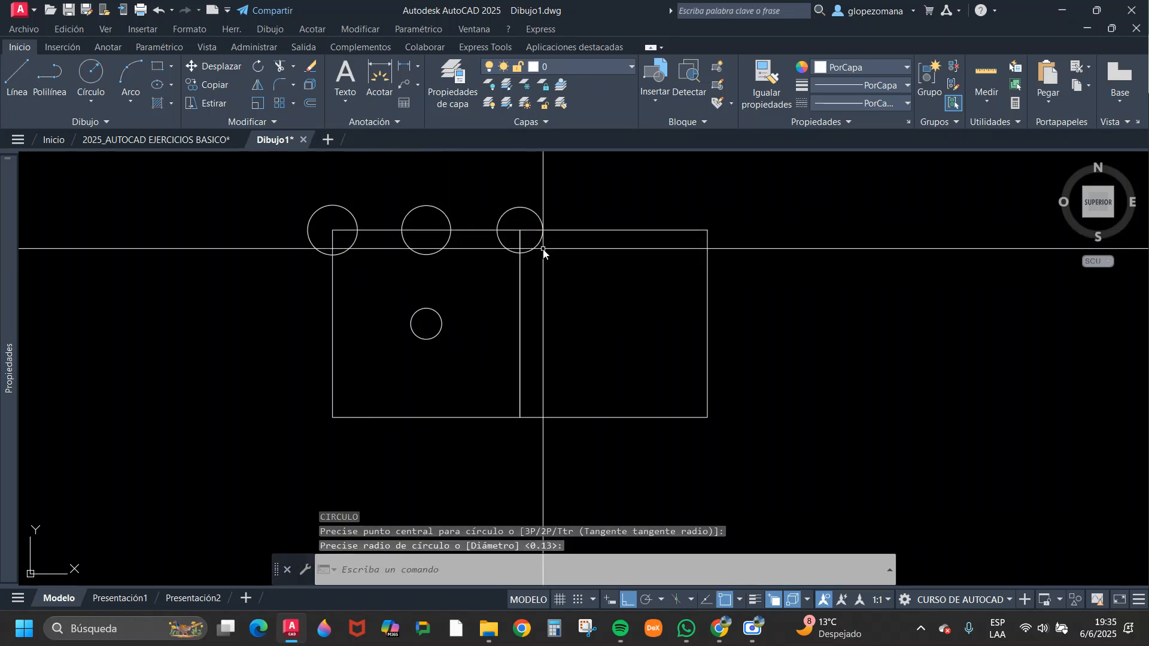
key(Escape)
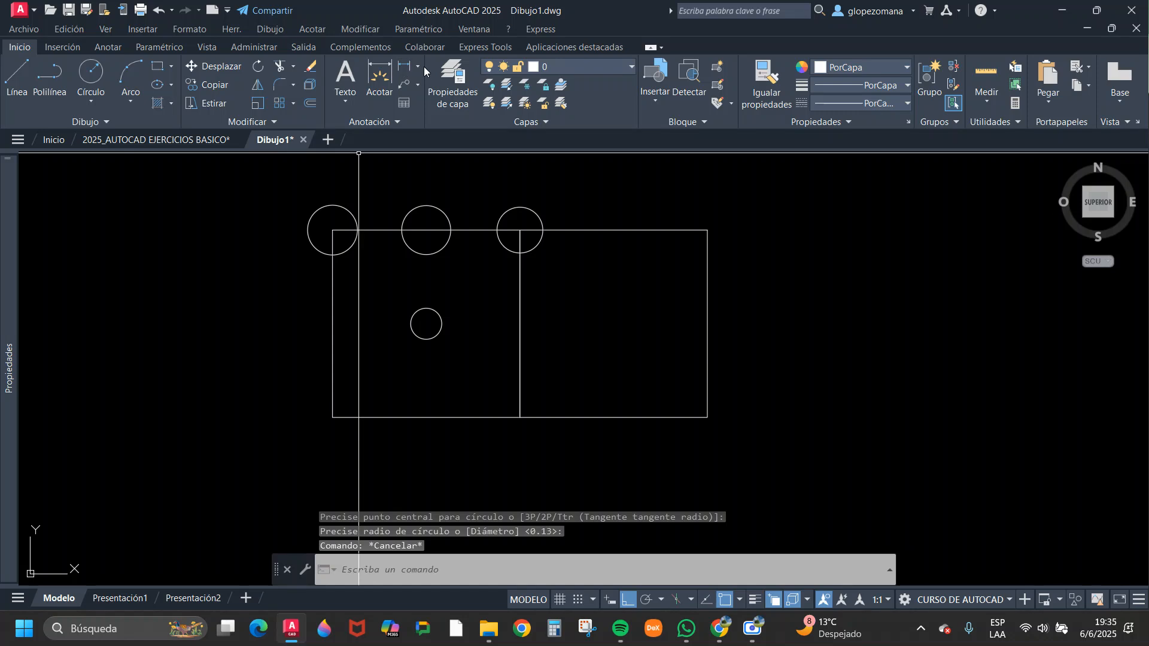
- Add linear dimensions between the centres of the two fourth-row squares and between their upper-right corners
click(399, 68)
click(426, 324)
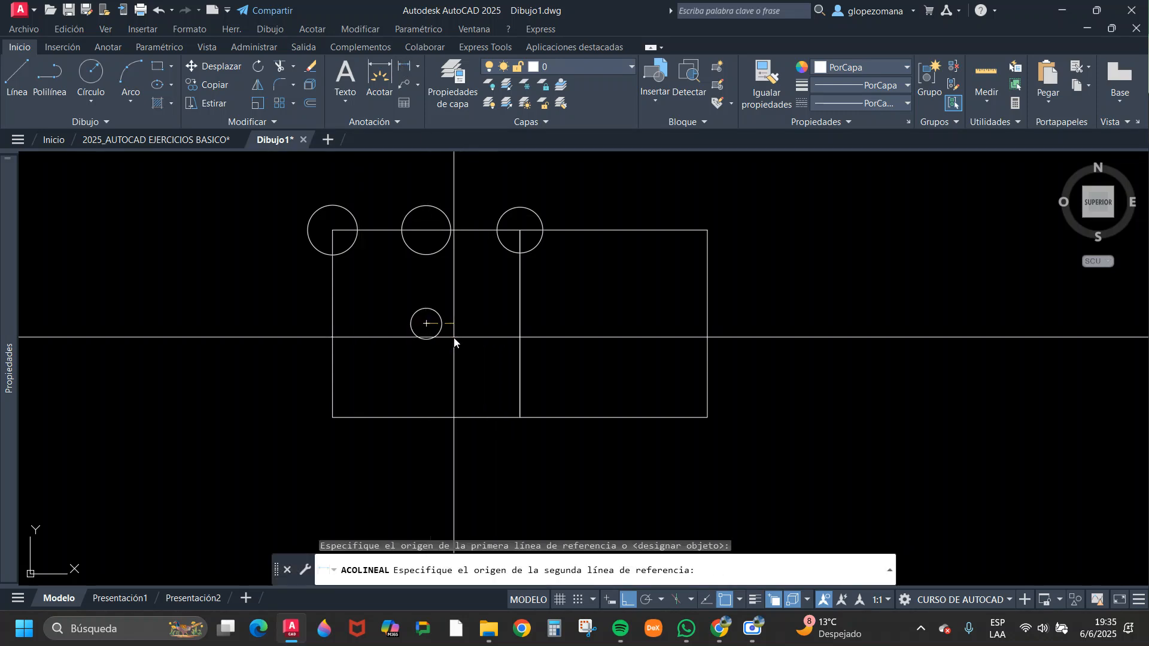
click(614, 324)
click(609, 369)
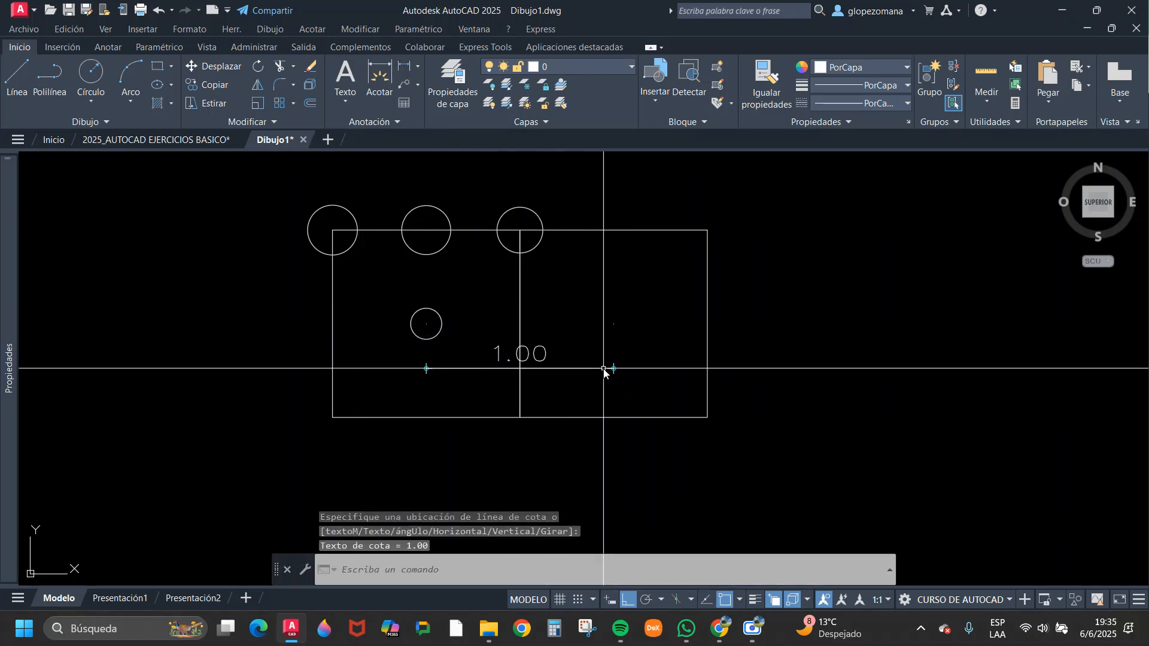
key(Return)
click(512, 228)
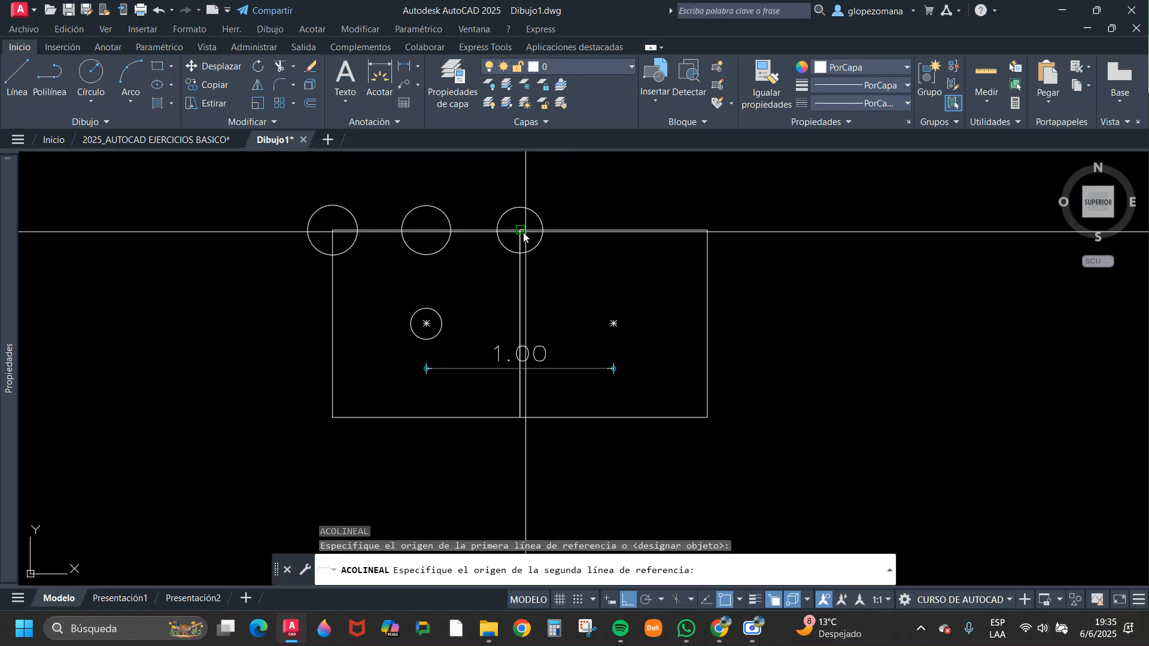
click(708, 230)
click(695, 273)
- Add linear dimensions above the pair between the squares' top-edge midpoints and between their upper-left corners
key(Return)
click(426, 230)
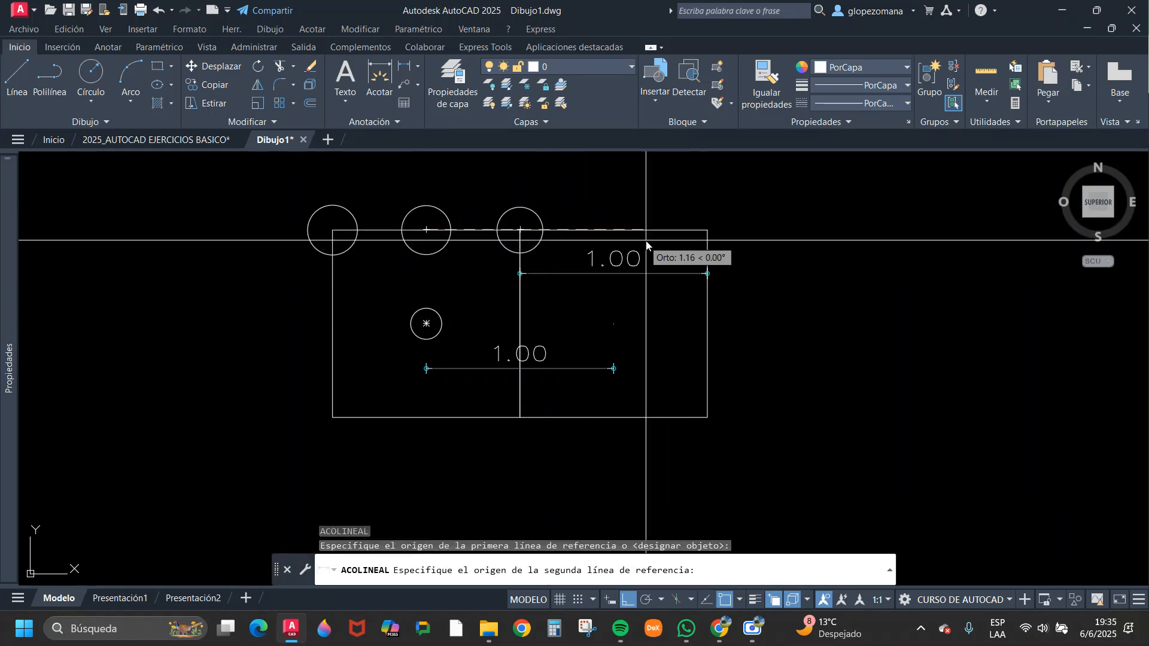
click(613, 229)
click(604, 172)
key(Return)
click(332, 230)
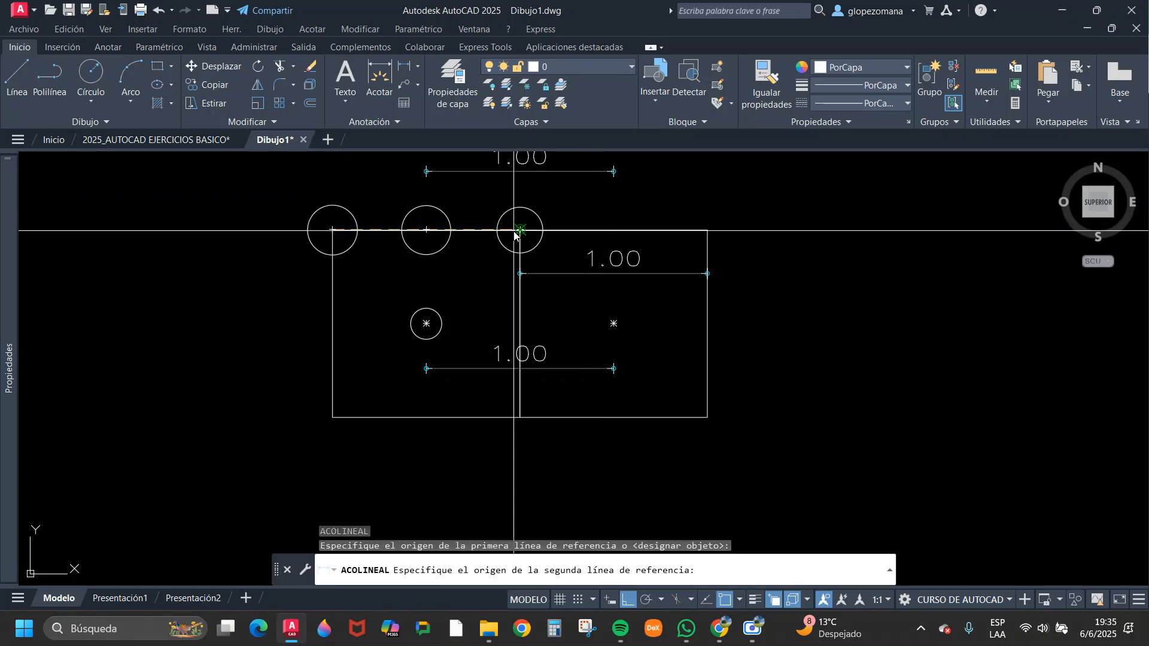
click(520, 230)
middle_drag(508, 187, 533, 300)
click(550, 217)
key(Escape)
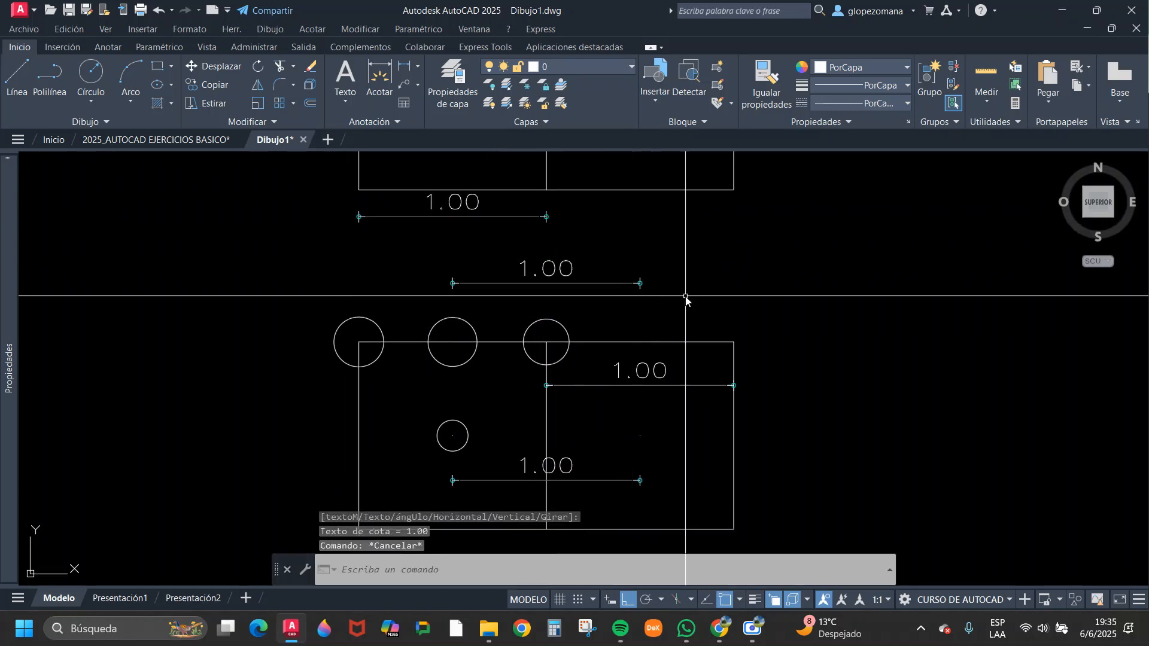
- Copy the left square of the fourth pair straight down, using a base point outside it, to start a fifth row
scroll(686, 297, down, 4)
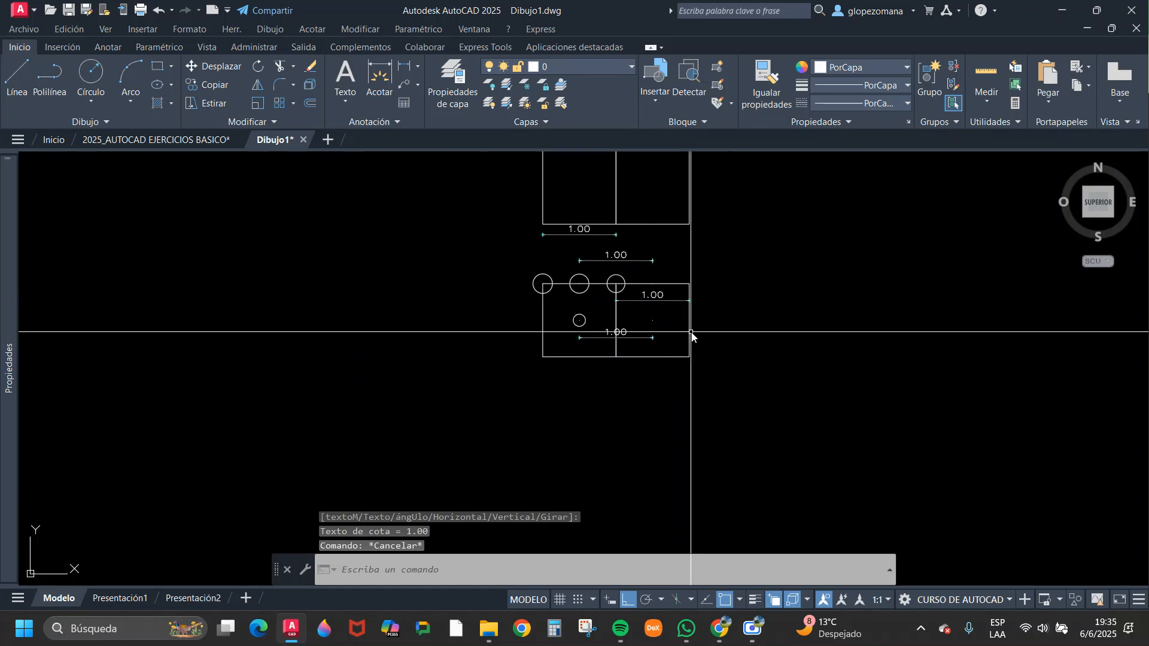
text(co)
key(Return)
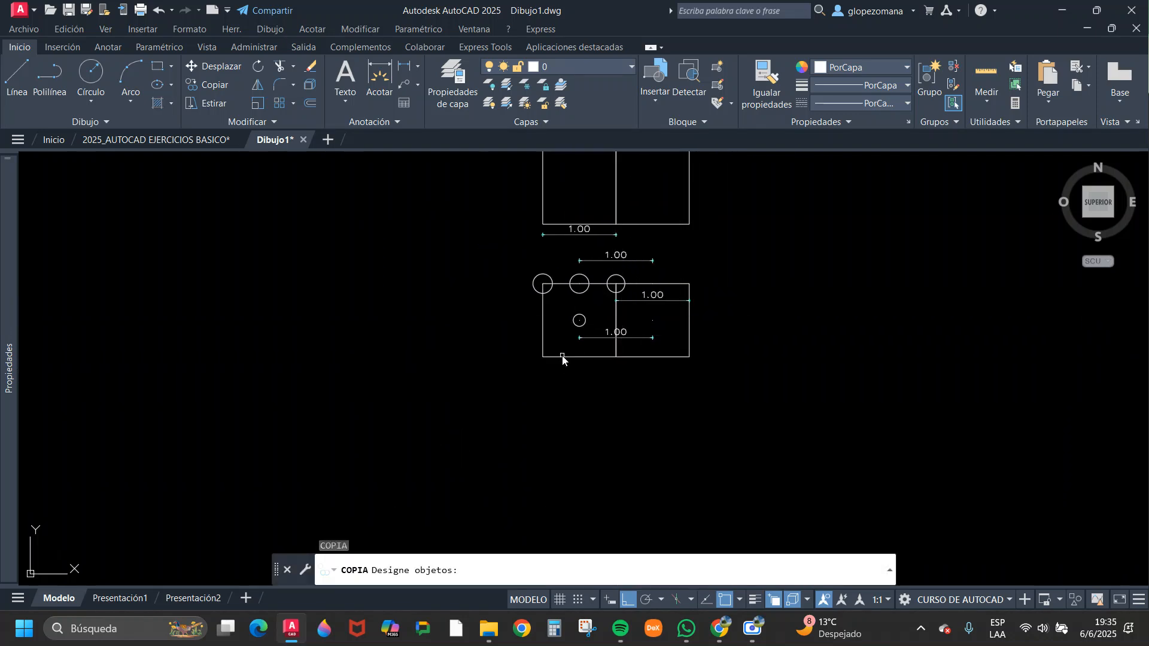
key(Return)
click(821, 291)
click(817, 421)
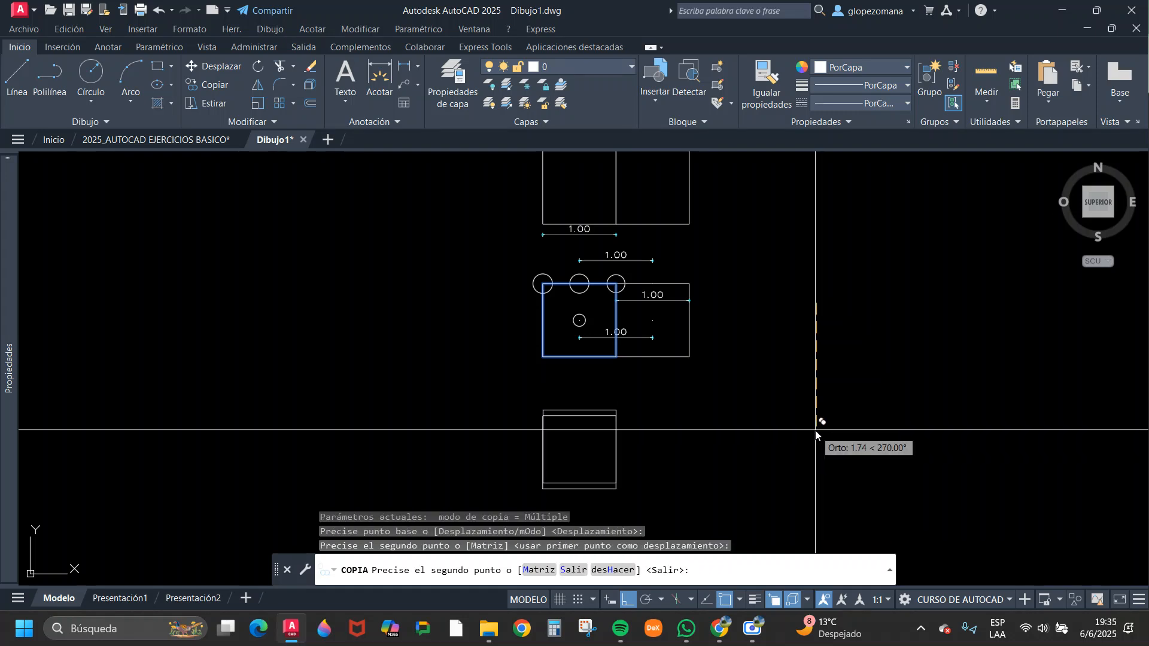
key(Escape)
middle_drag(767, 426, 820, 281)
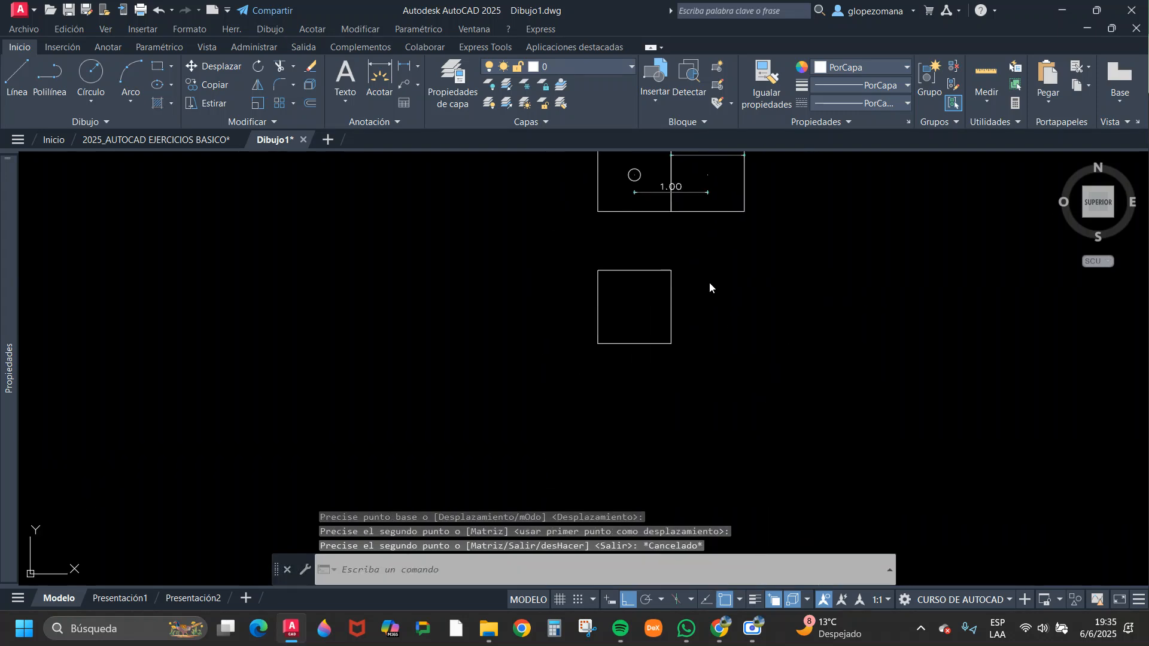
key(Escape)
- Dimension the width of the fifth-row square, placing the dimension below its bottom edge
scroll(709, 282, up, 2)
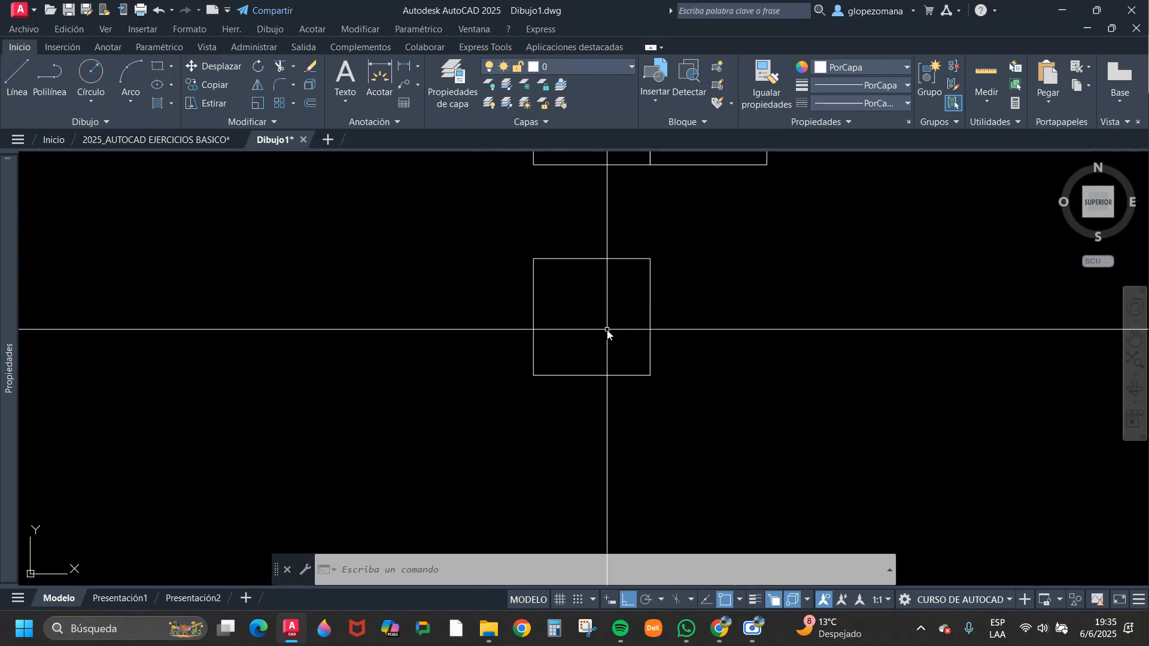
mouse_move(567, 274)
middle_down()
mouse_move(570, 299)
mouse_move(515, 309)
middle_up()
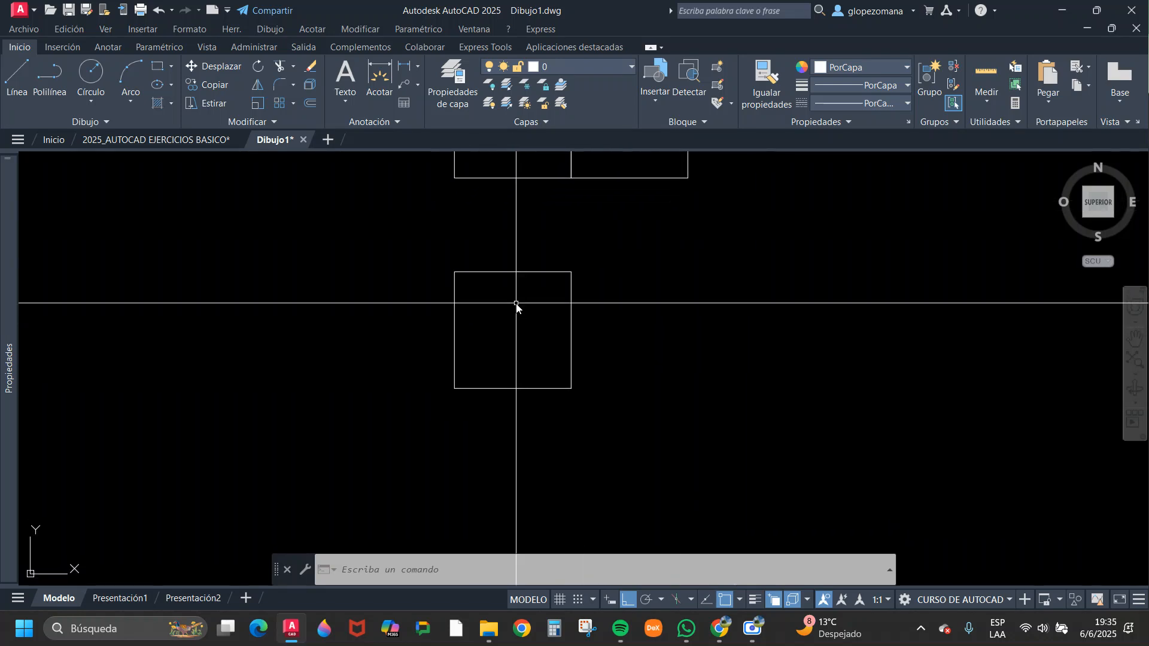
click(410, 69)
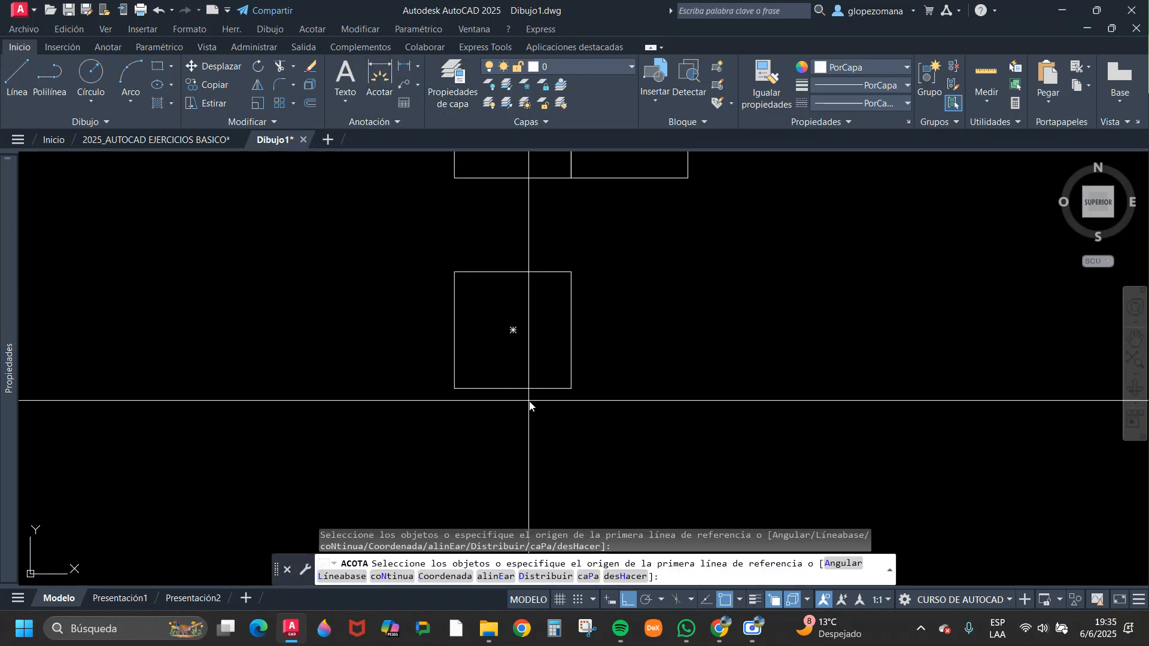
click(455, 389)
click(572, 389)
click(503, 432)
key(Return)
- Dimension the height of the fifth-row square, placing the dimension outside its left edge
key(Return)
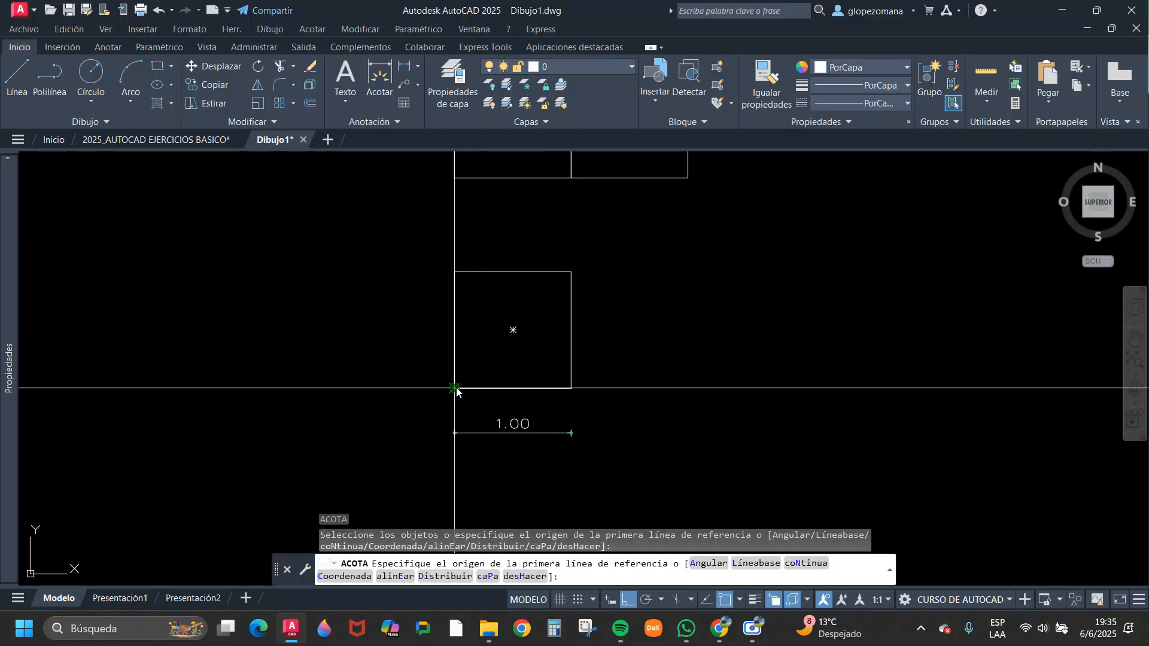
click(455, 389)
click(455, 273)
click(414, 282)
key(Return)
middle_drag(583, 332, 581, 332)
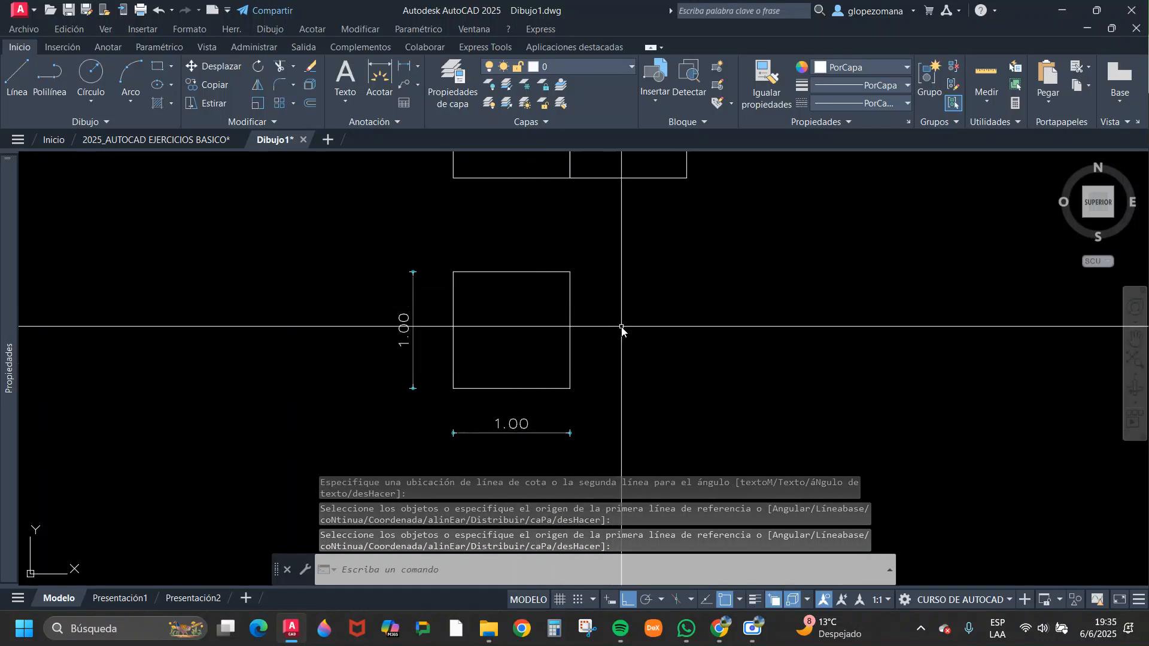
- Copy the fifth-row square 2 units to the right, using its centre as the base point
text(co)
key(Return)
click(607, 258)
click(551, 315)
key(Return)
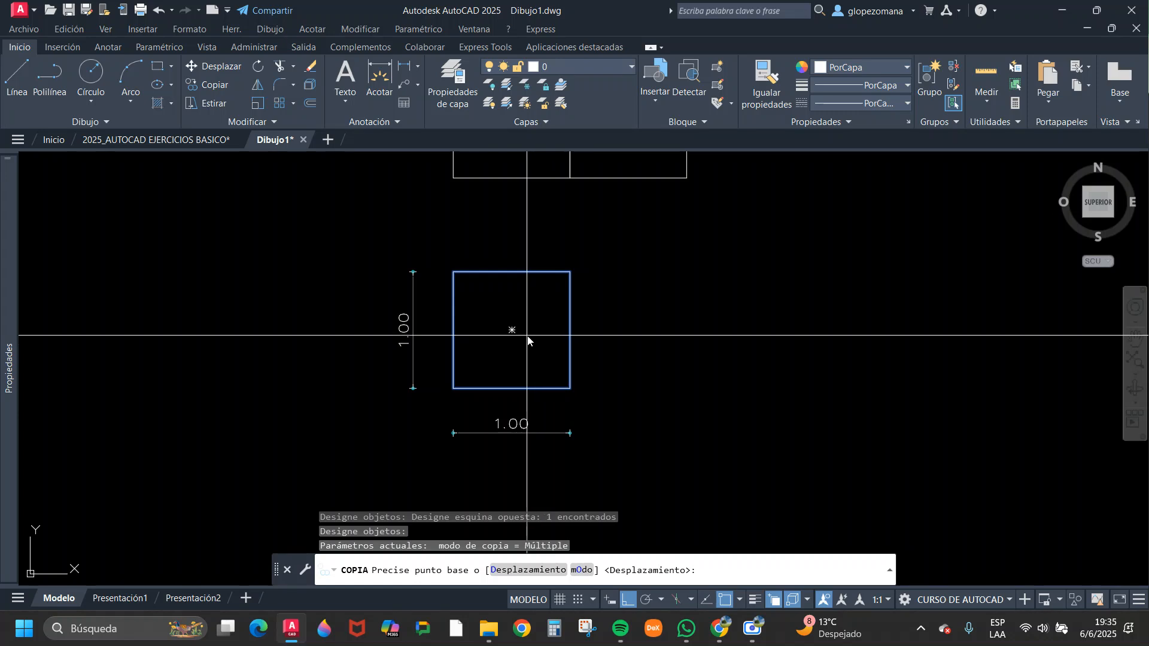
click(511, 332)
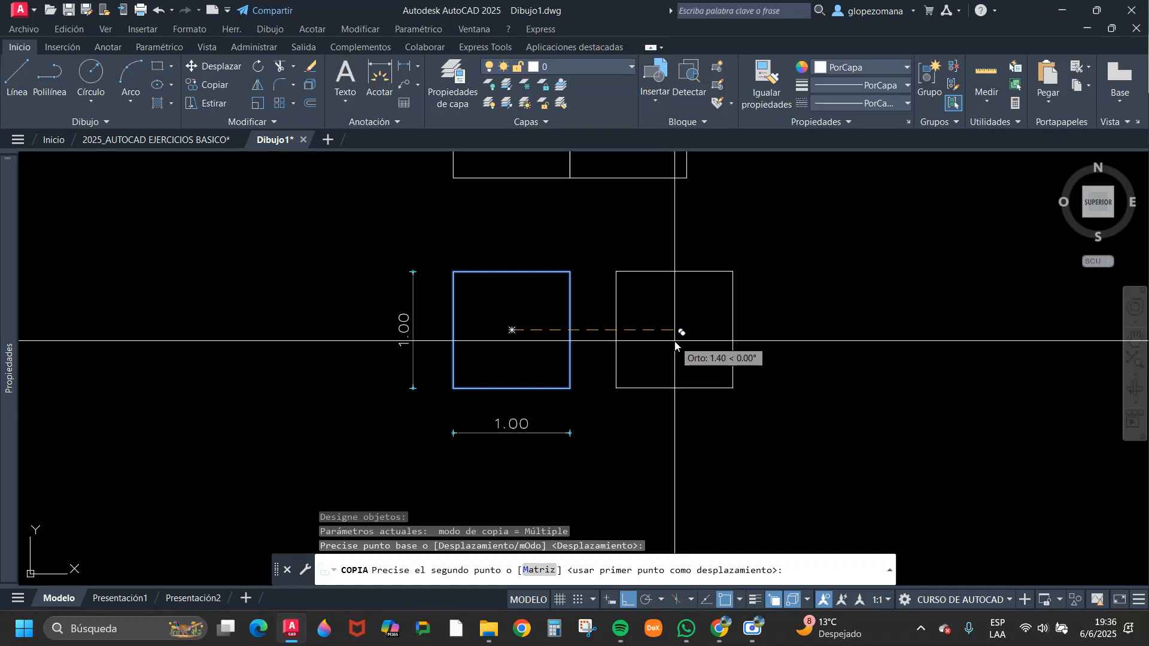
middle_drag(675, 345, 651, 430)
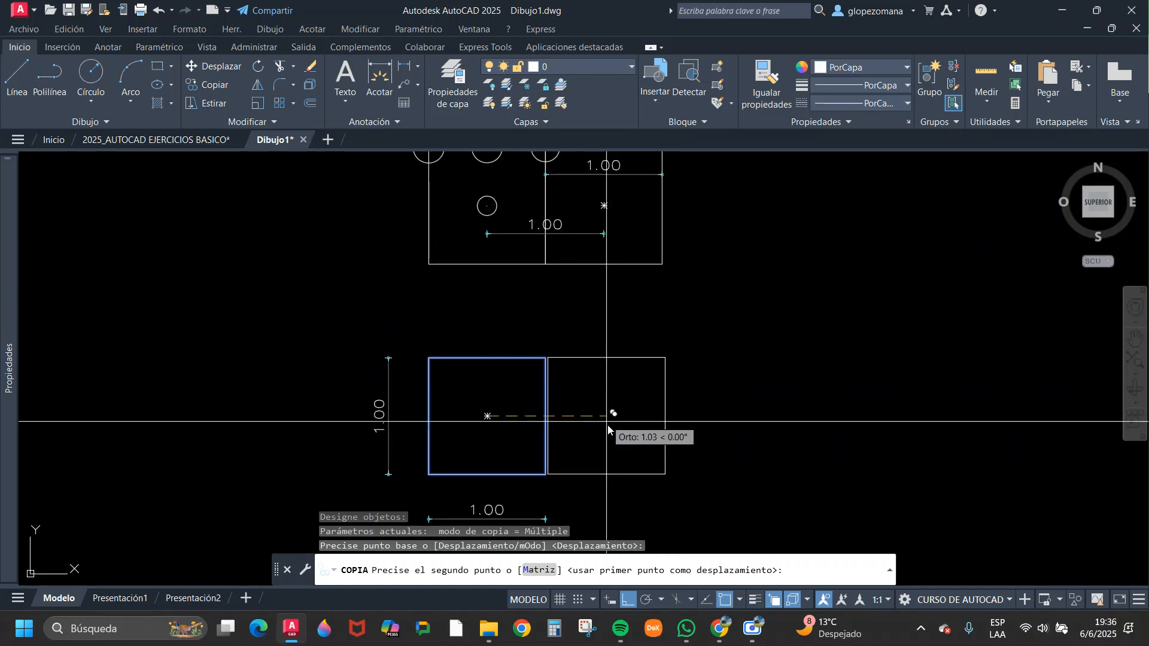
key(Return)
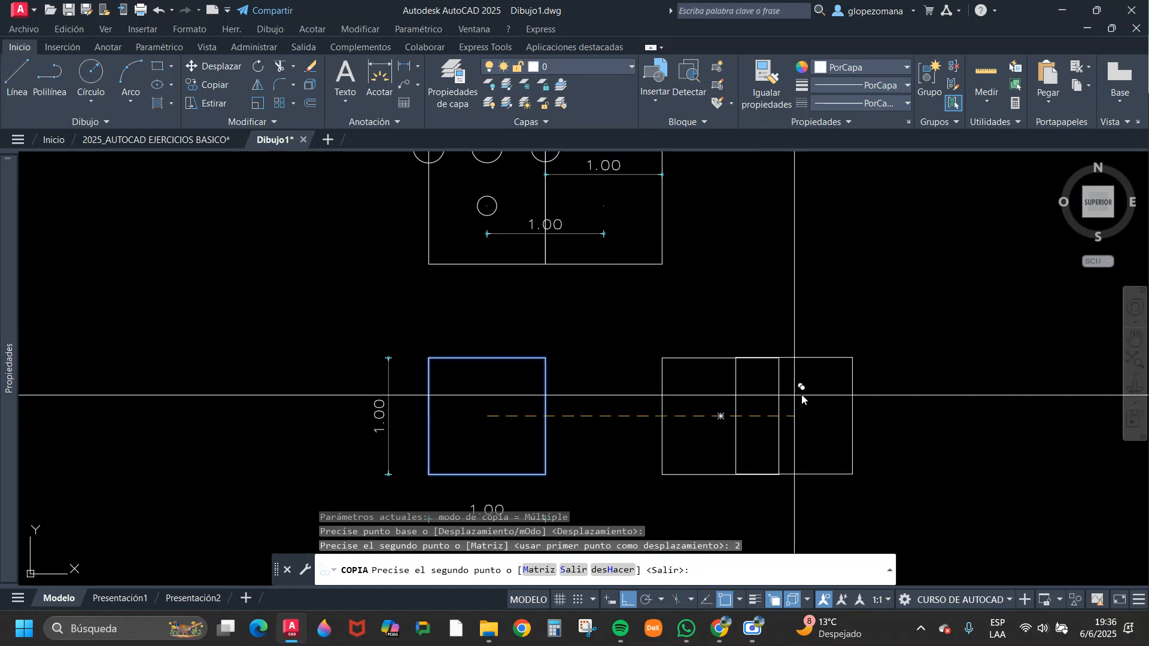
key(Escape)
middle_drag(833, 402, 805, 350)
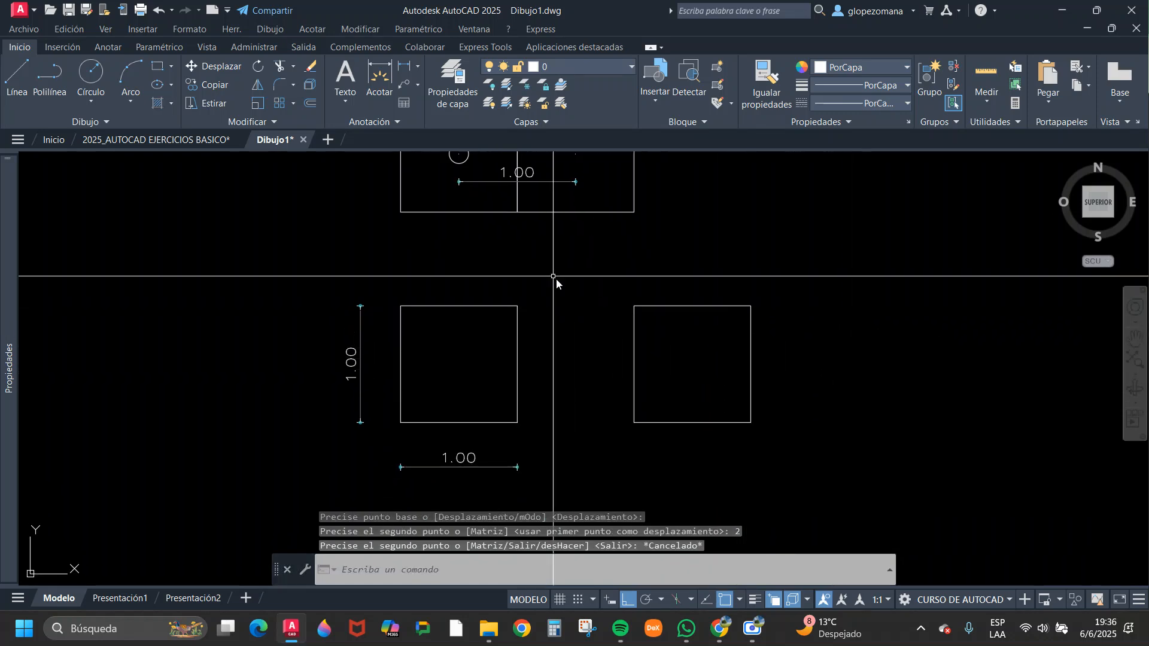
key(Escape)
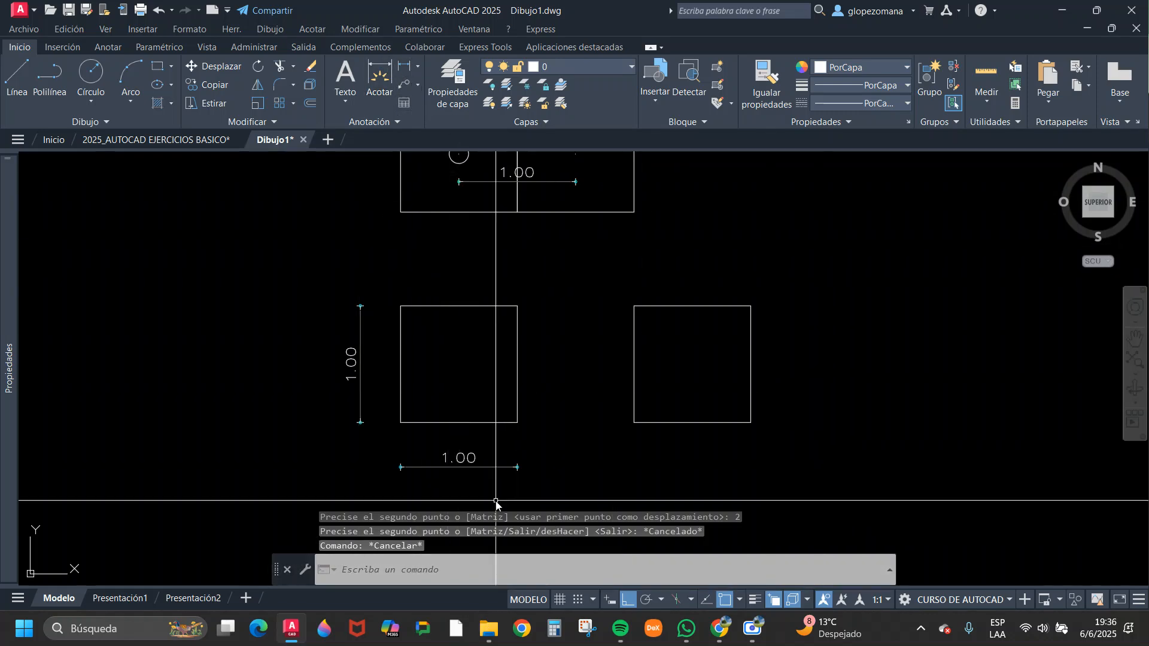
- Set the colour of the fifth-row square's width and height dimensions to 242,103,34
click(513, 475)
click(353, 415)
click(362, 315)
click(309, 402)
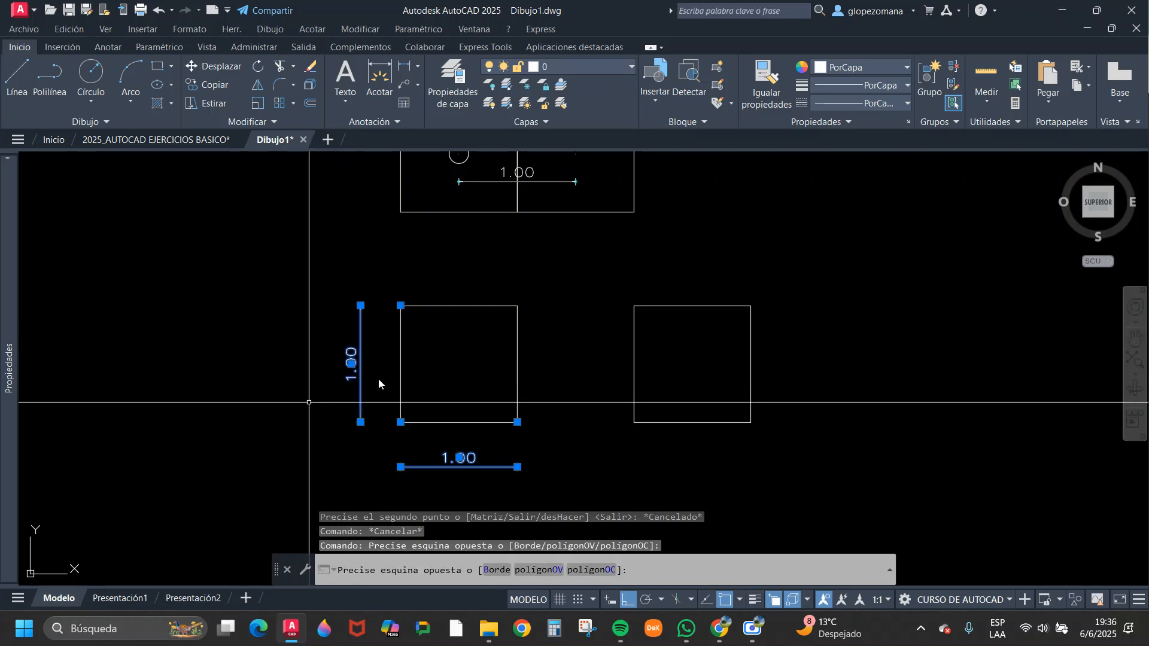
click(846, 61)
click(849, 134)
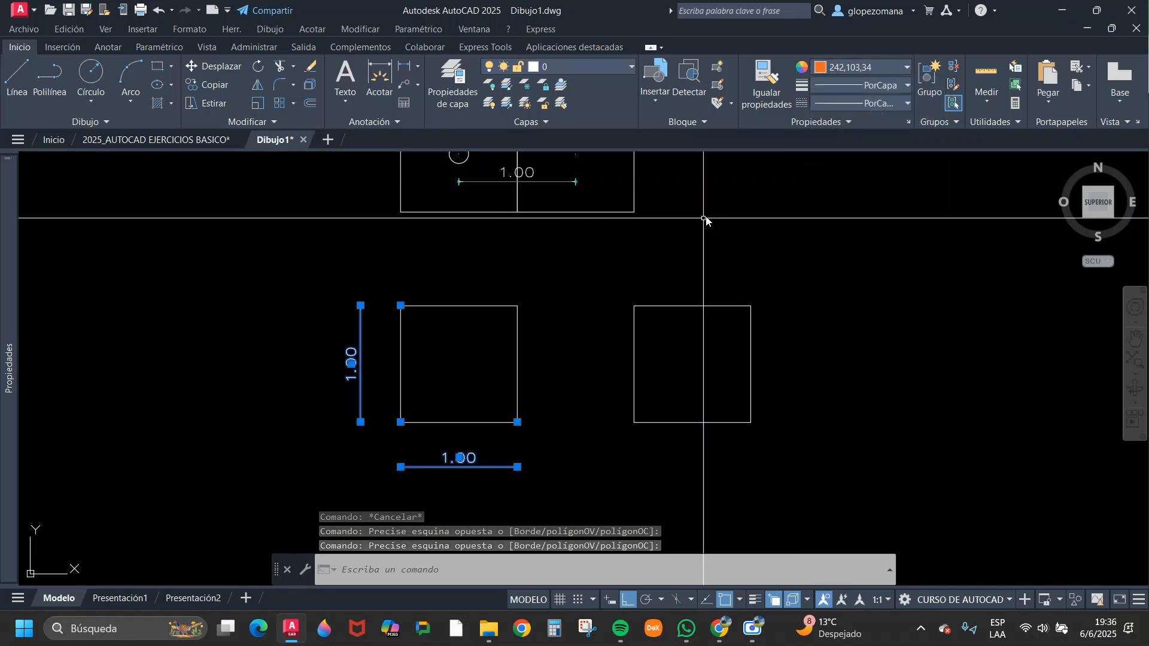
key(Escape)
key(Escape)
- Add a linear dimension between the centres of the two fifth-row squares
middle_drag(529, 492, 507, 492)
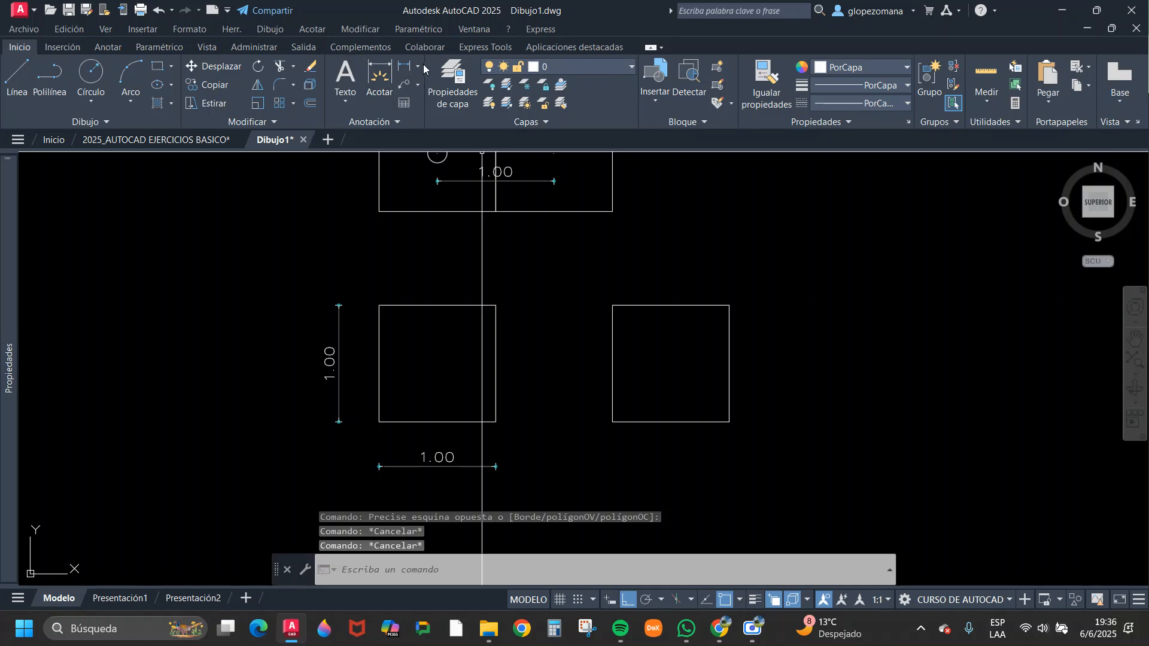
click(401, 66)
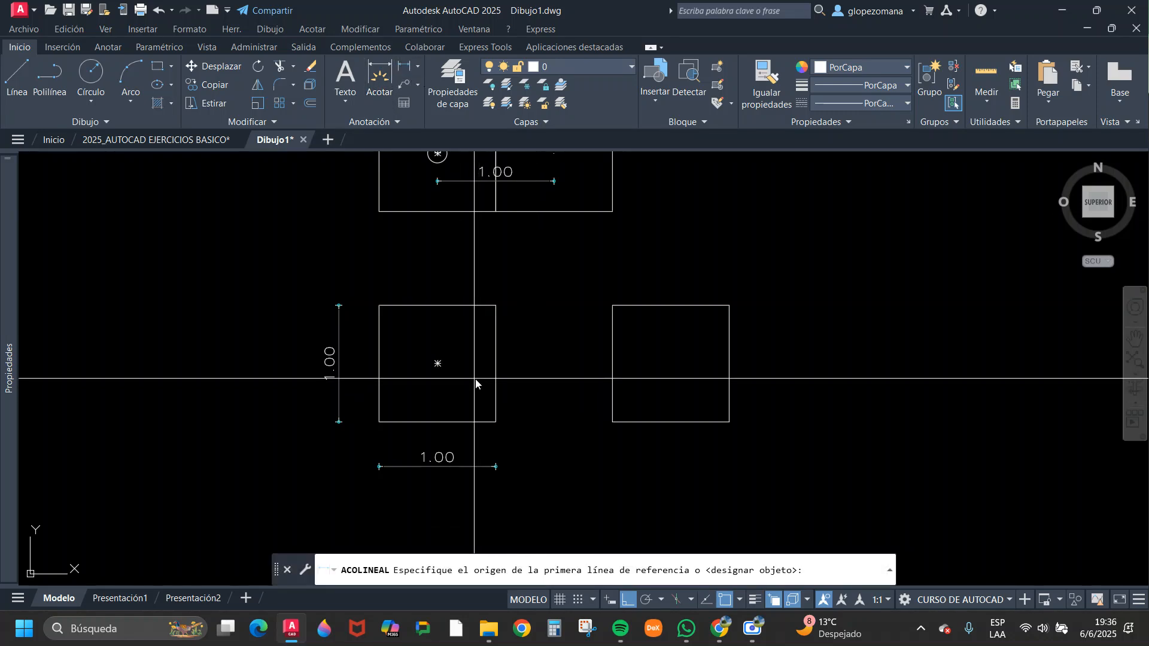
click(438, 364)
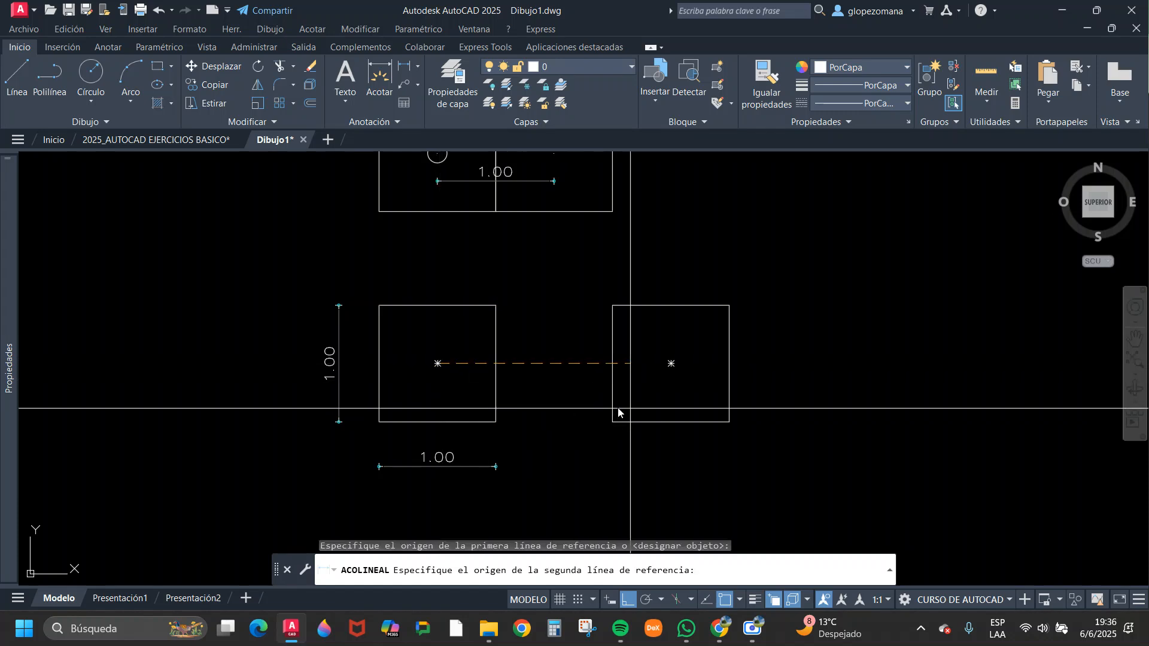
click(671, 364)
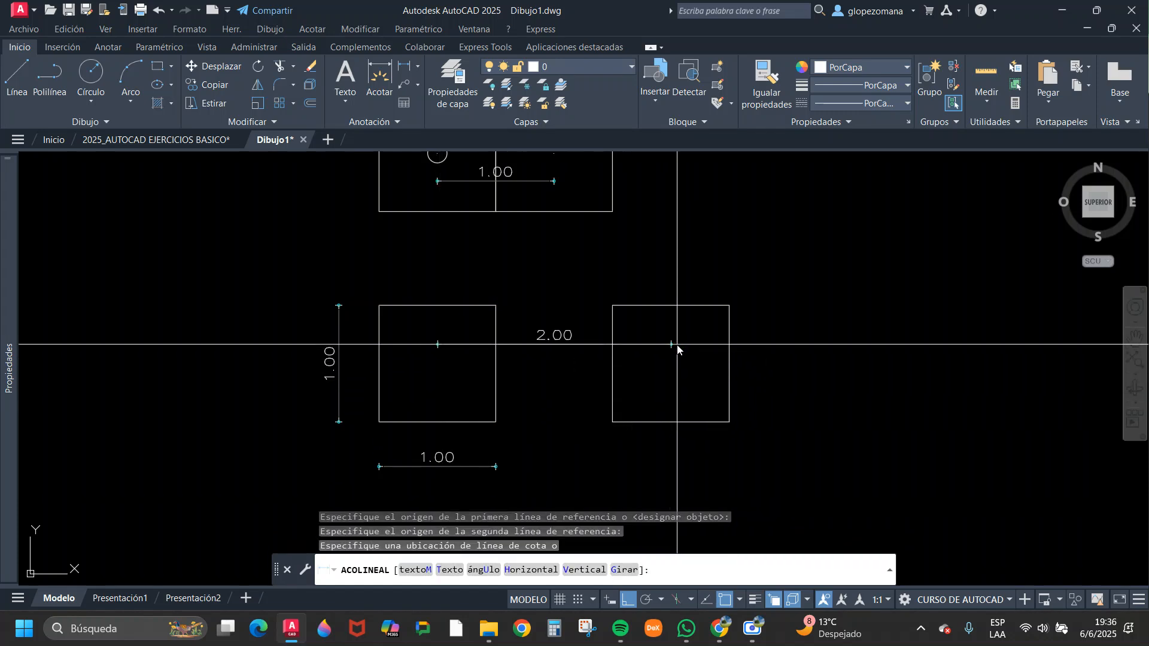
click(677, 345)
scroll(379, 429, up, 2)
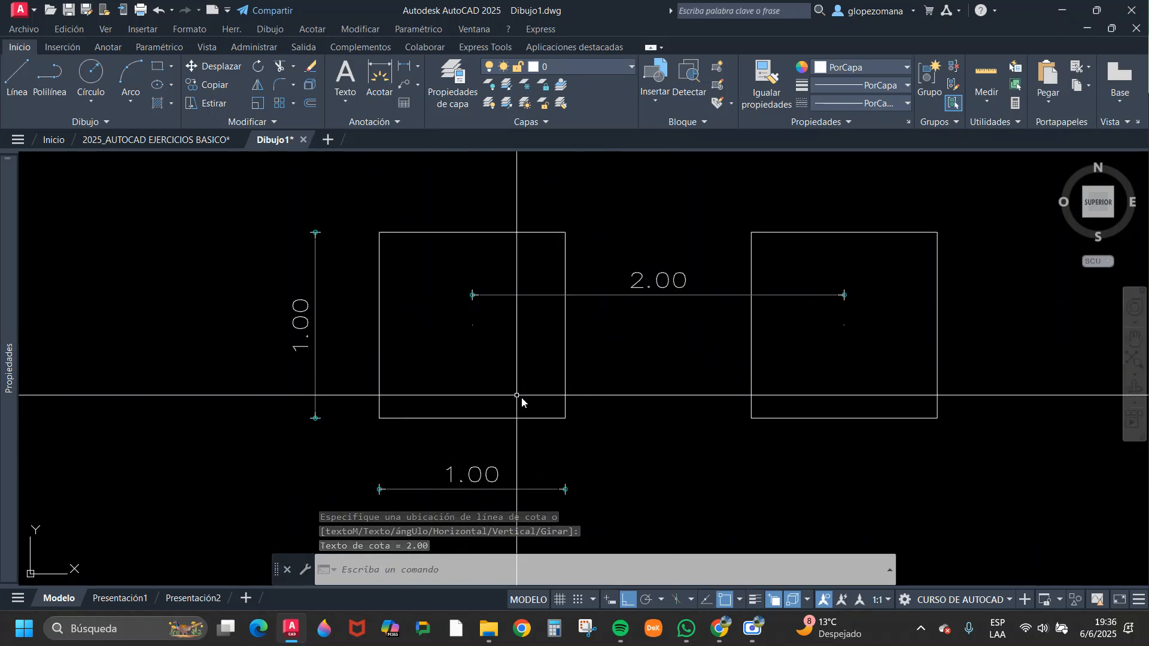
- Add a linear dimension for the gap between the facing edges of the two fifth-row squares
key(Return)
click(566, 418)
click(751, 418)
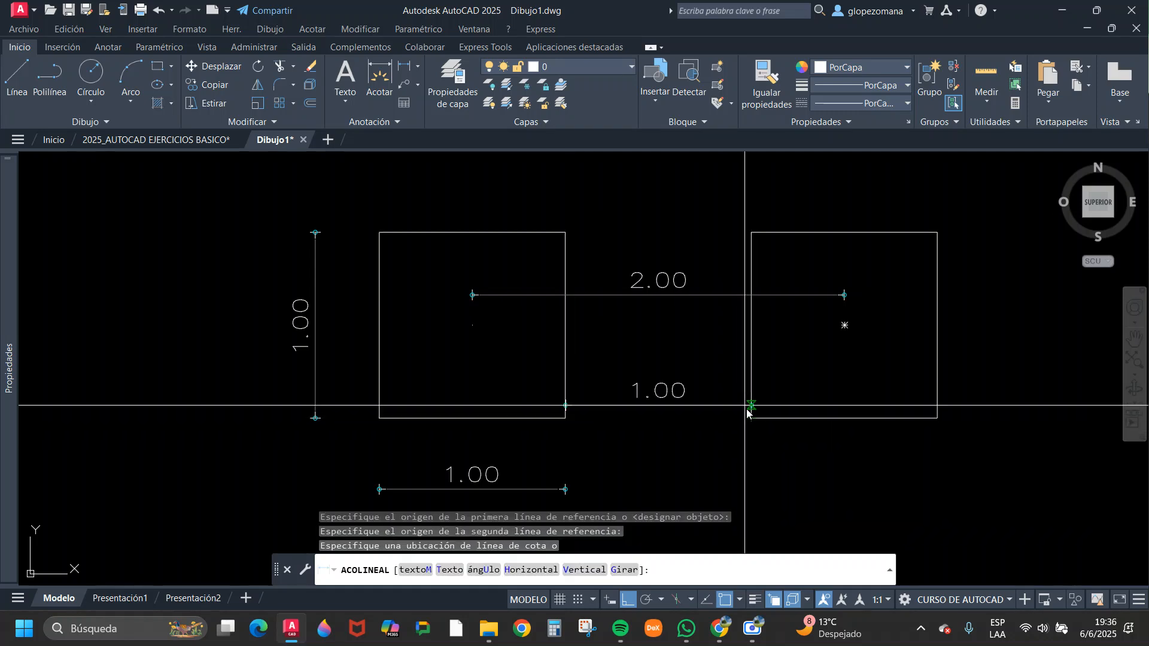
click(713, 357)
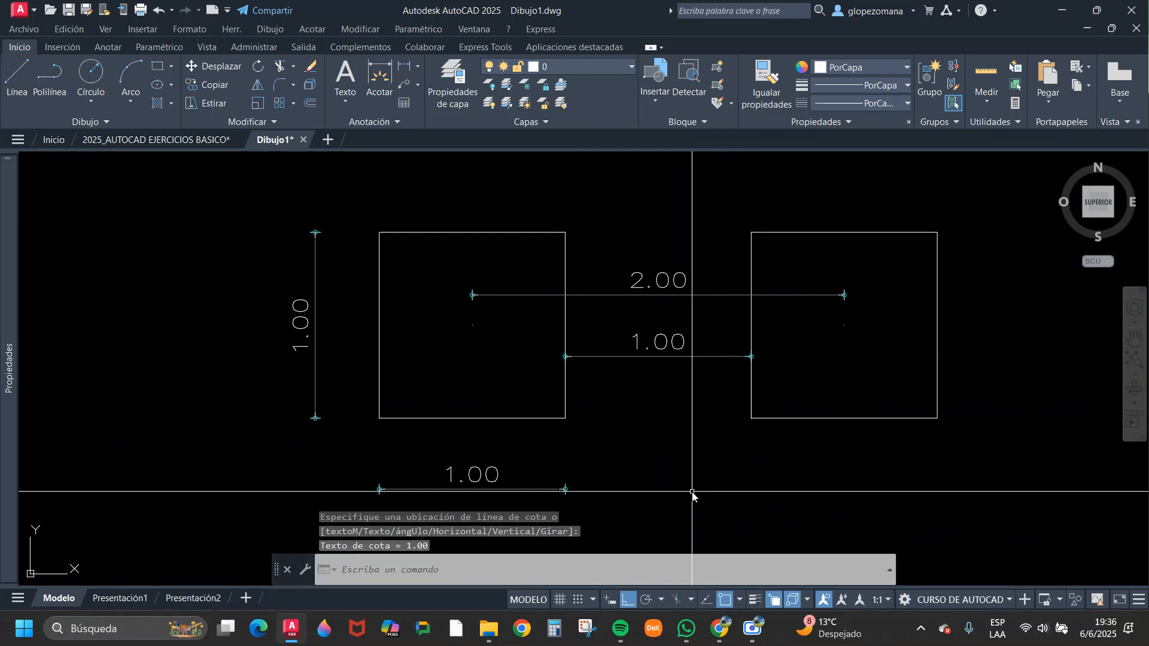
- Copy the left fifth-row square straight down, without its dimensions, to start a sixth row
scroll(667, 393, down, 2)
key(Escape)
middle_drag(604, 436, 604, 344)
middle_drag(540, 287, 515, 354)
click(517, 287)
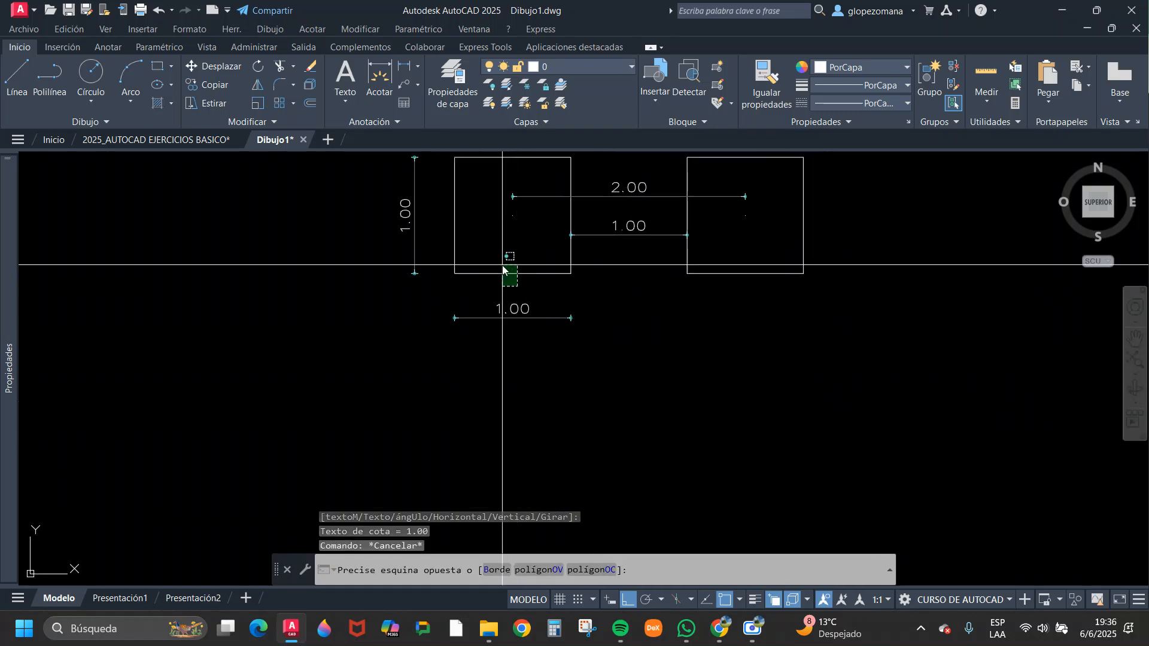
click(502, 265)
text(c)
key(space)
click(536, 239)
middle_drag(544, 476, 569, 367)
click(559, 392)
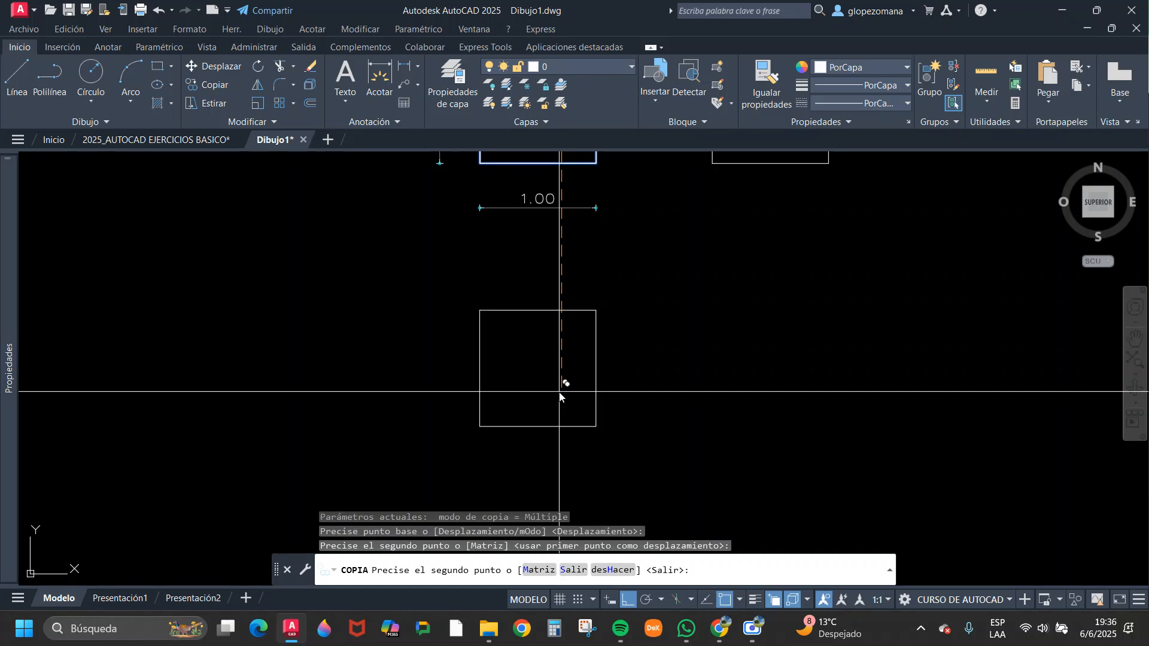
key(Escape)
- Stretch the right side of the sixth-row square inward to its midpoint, making a rectangle 0.50 wide
text(s)
key(space)
click(648, 451)
click(572, 284)
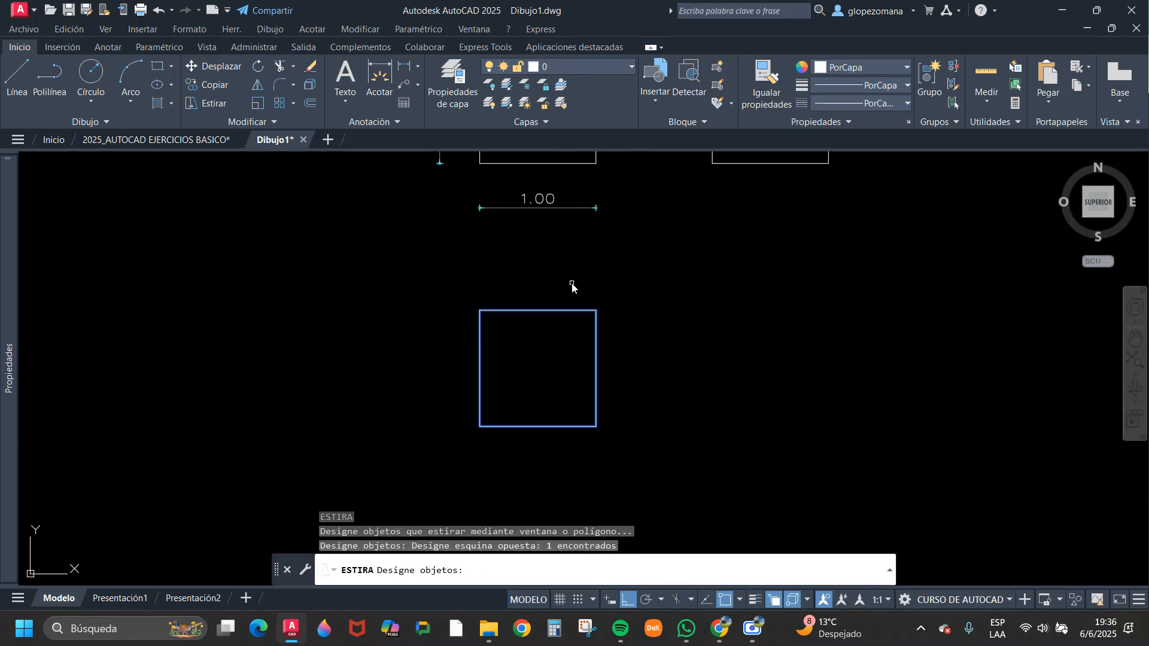
key(space)
click(594, 429)
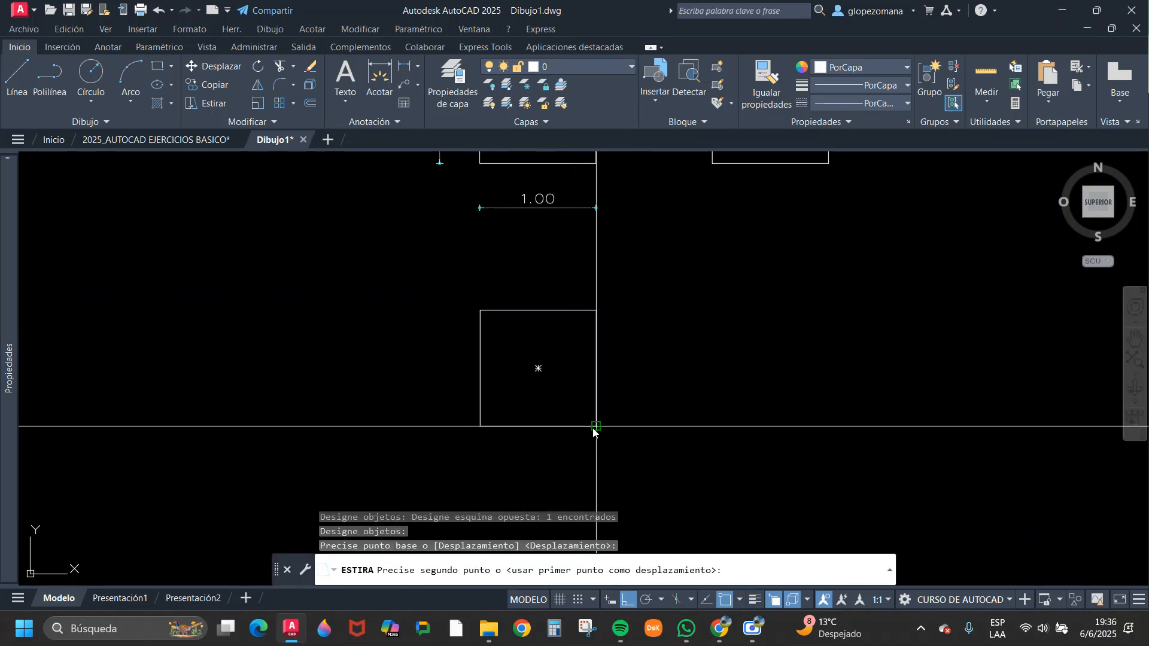
key(Escape)
key(Escape)
- Copy the sixth-row rectangle 1.5 units to the right, using a free point below it as the base point
middle_drag(637, 423, 559, 422)
scroll(565, 403, down, 2)
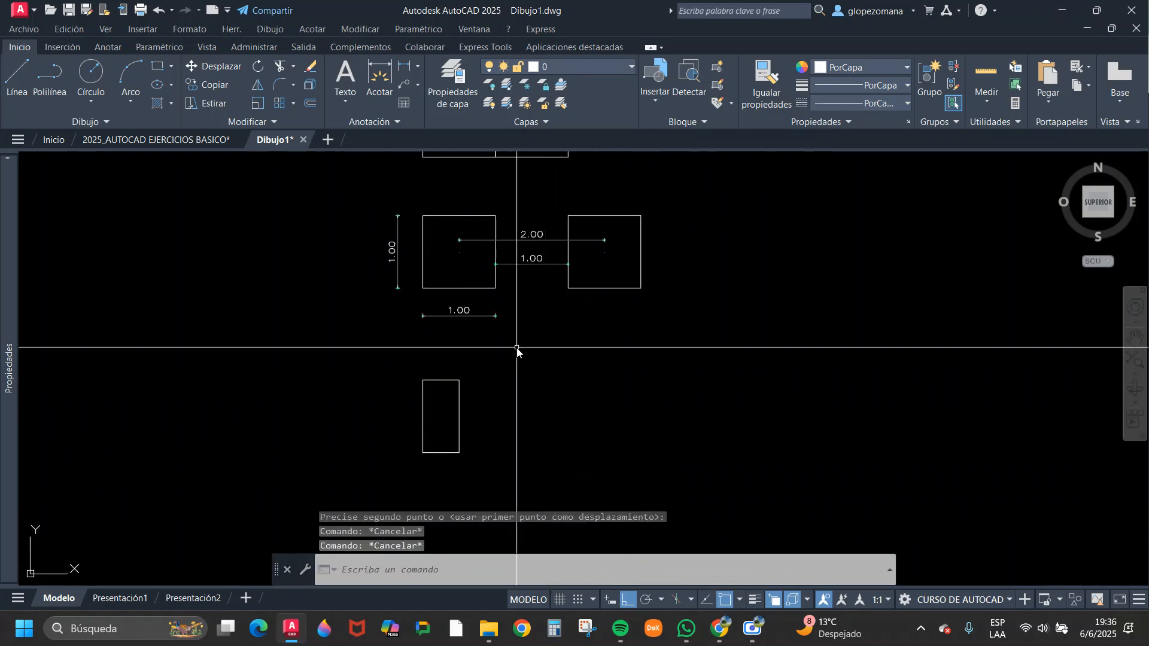
scroll(483, 408, up, 1)
mouse_move(483, 408)
middle_down()
mouse_move(438, 410)
mouse_move(485, 411)
middle_up()
scroll(481, 409, down, 1)
text(c)
key(space)
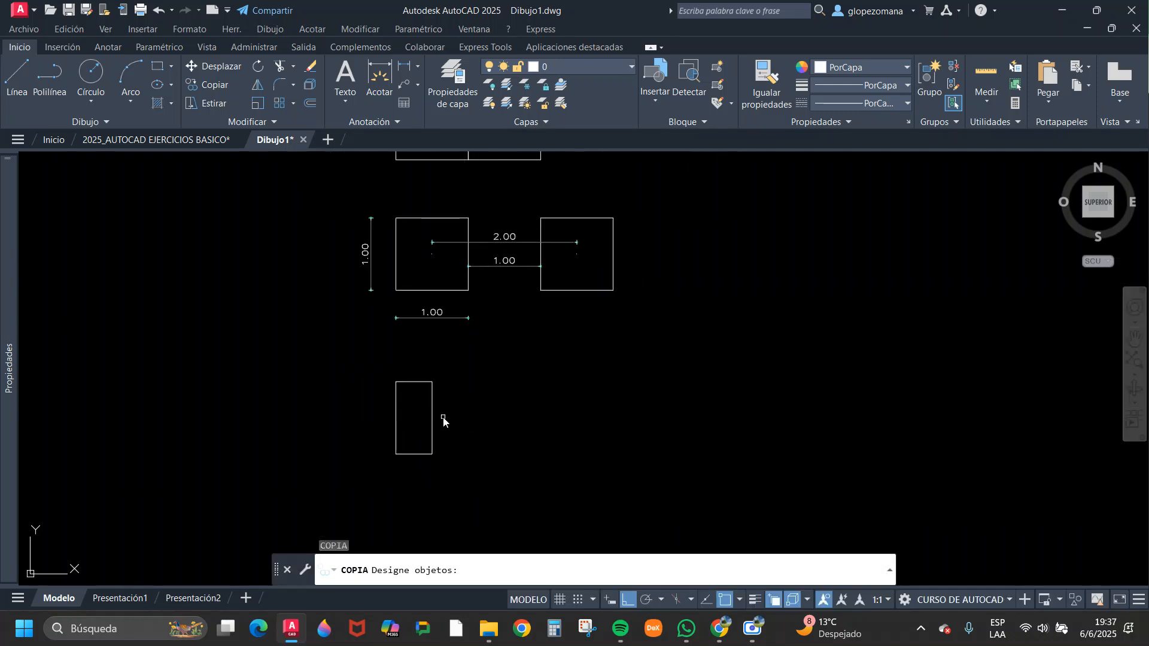
click(444, 415)
click(413, 443)
key(space)
click(461, 485)
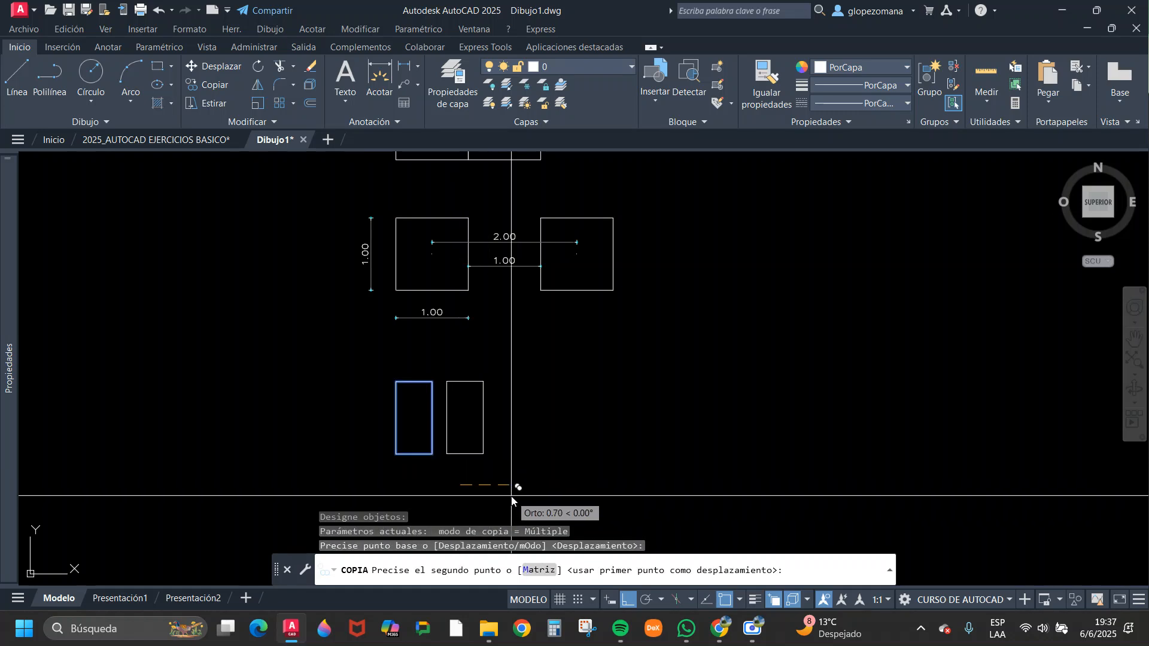
text(1.5)
key(Return)
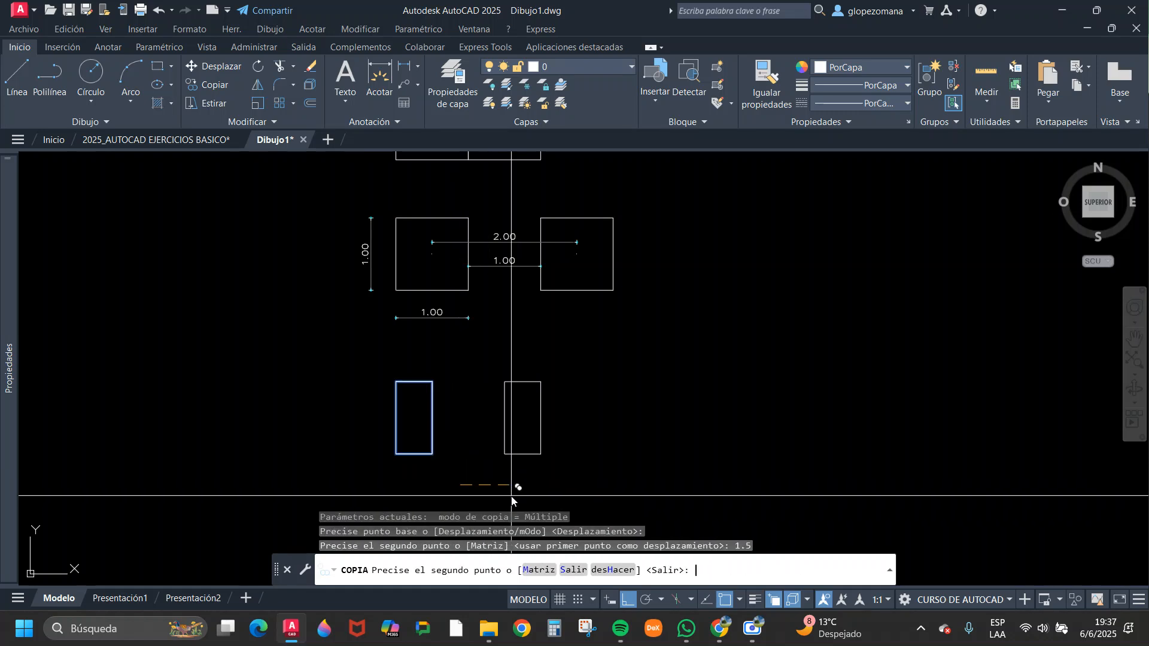
key(Escape)
- Add a linear dimension between the centres of the two sixth-row rectangles
middle_drag(534, 486, 616, 463)
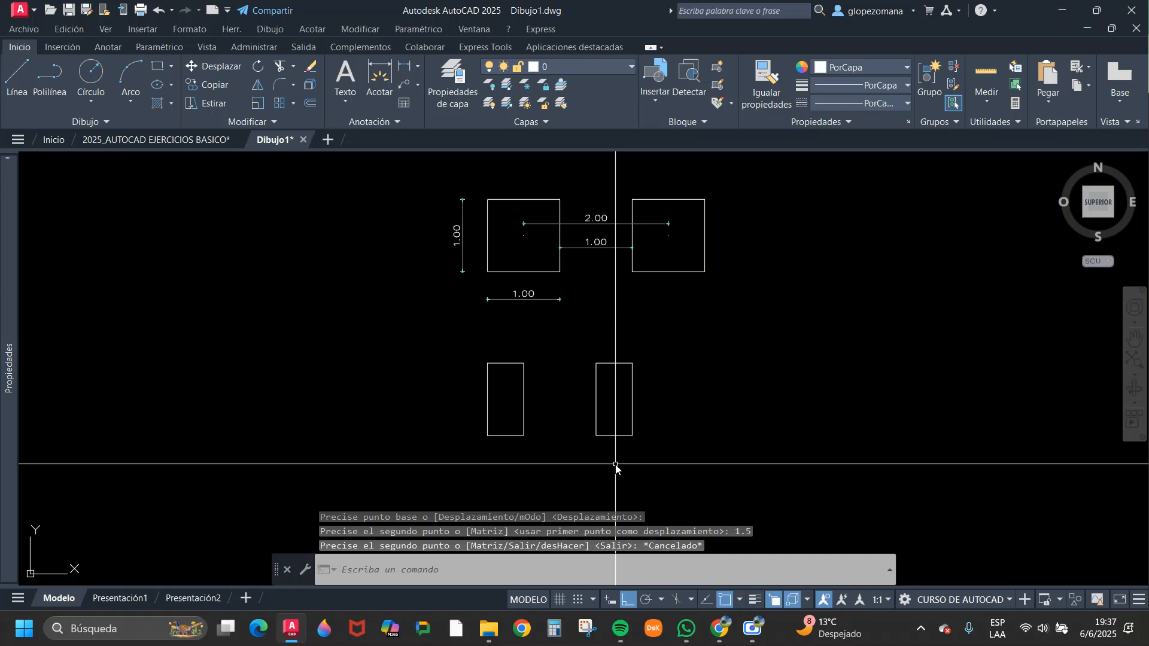
click(405, 66)
scroll(513, 454, up, 4)
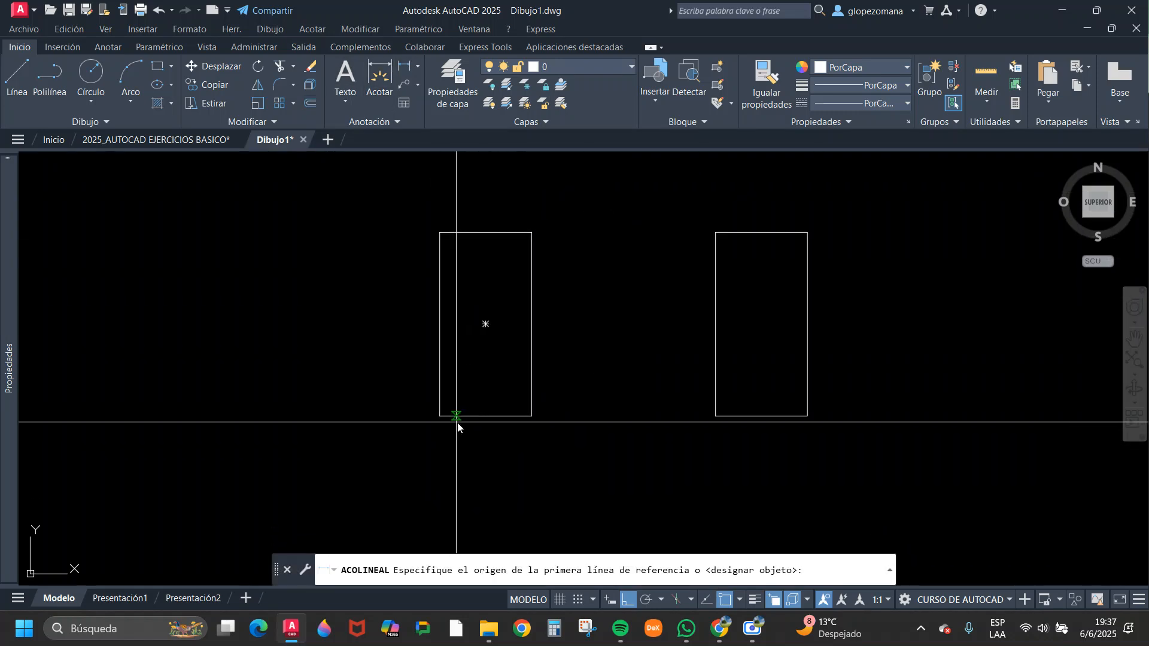
click(486, 325)
click(766, 328)
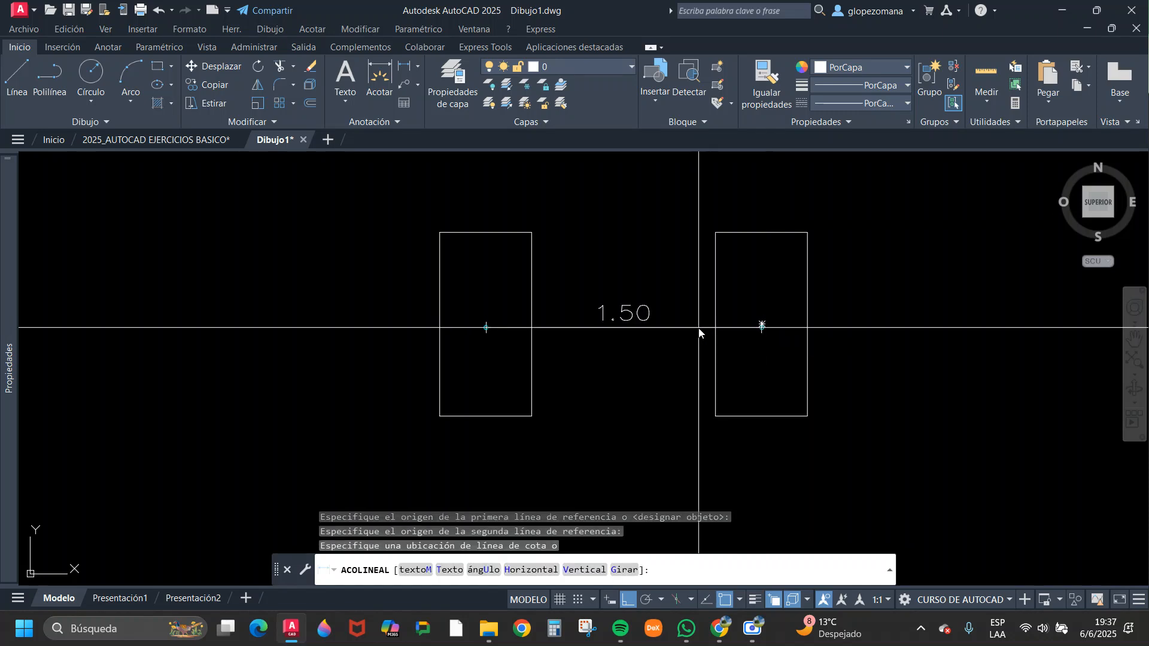
click(686, 359)
- Dimension the gap between the sixth-row rectangles and the left one's width, aligning both dimensions below them
key(Return)
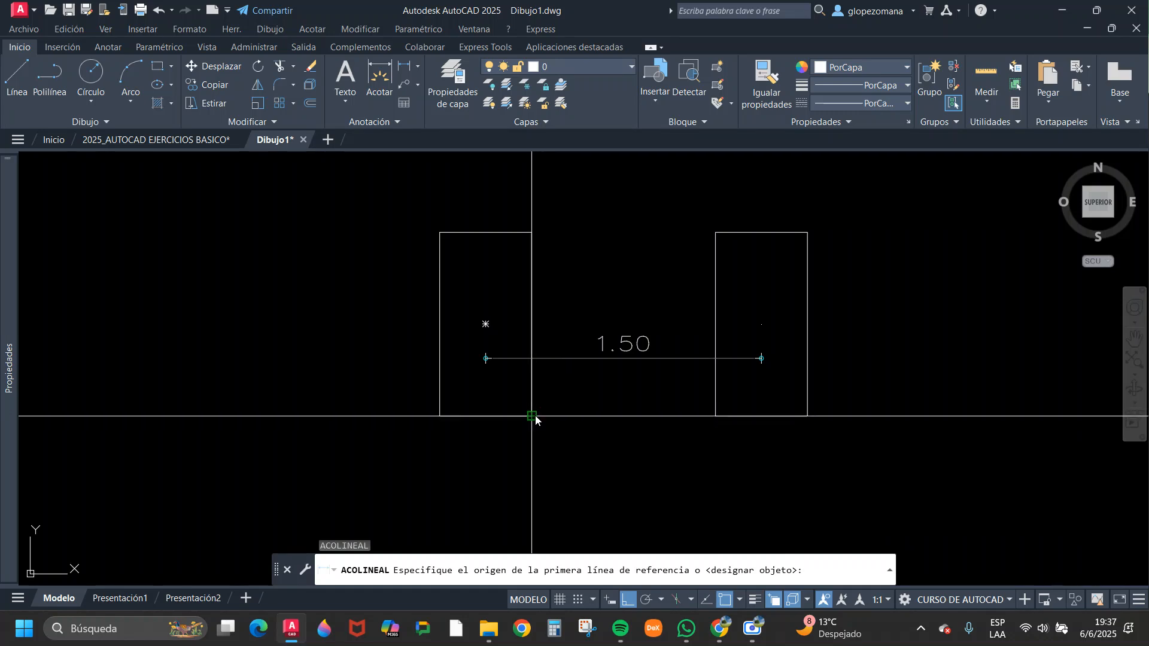
click(532, 416)
click(716, 416)
click(714, 461)
key(Return)
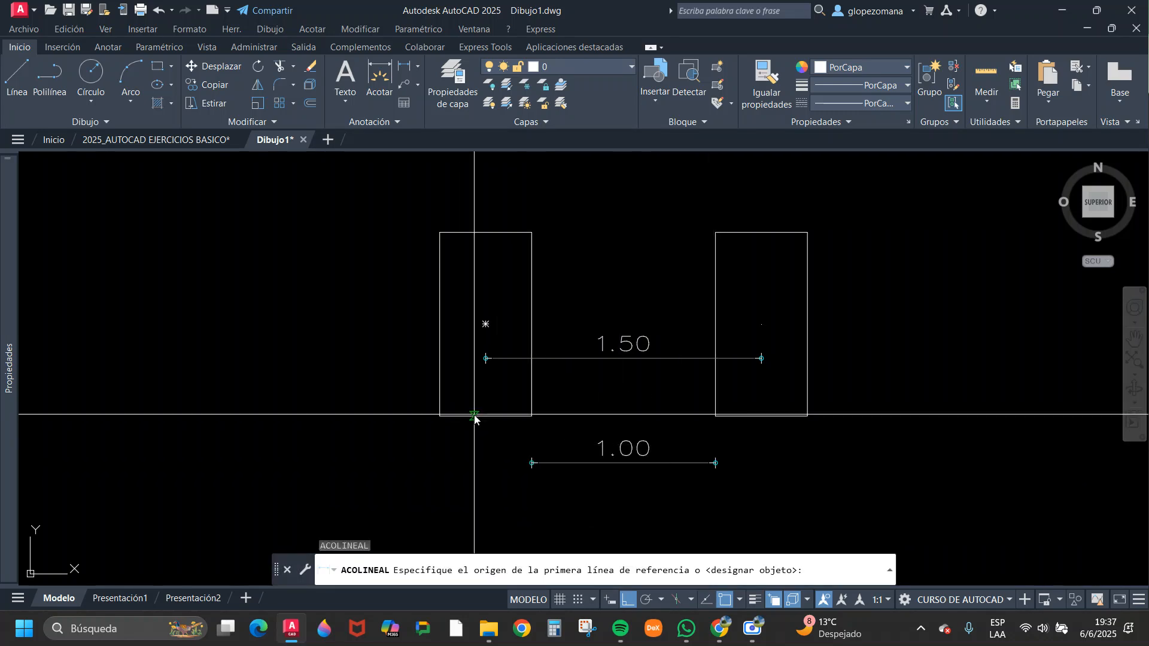
click(442, 416)
click(532, 416)
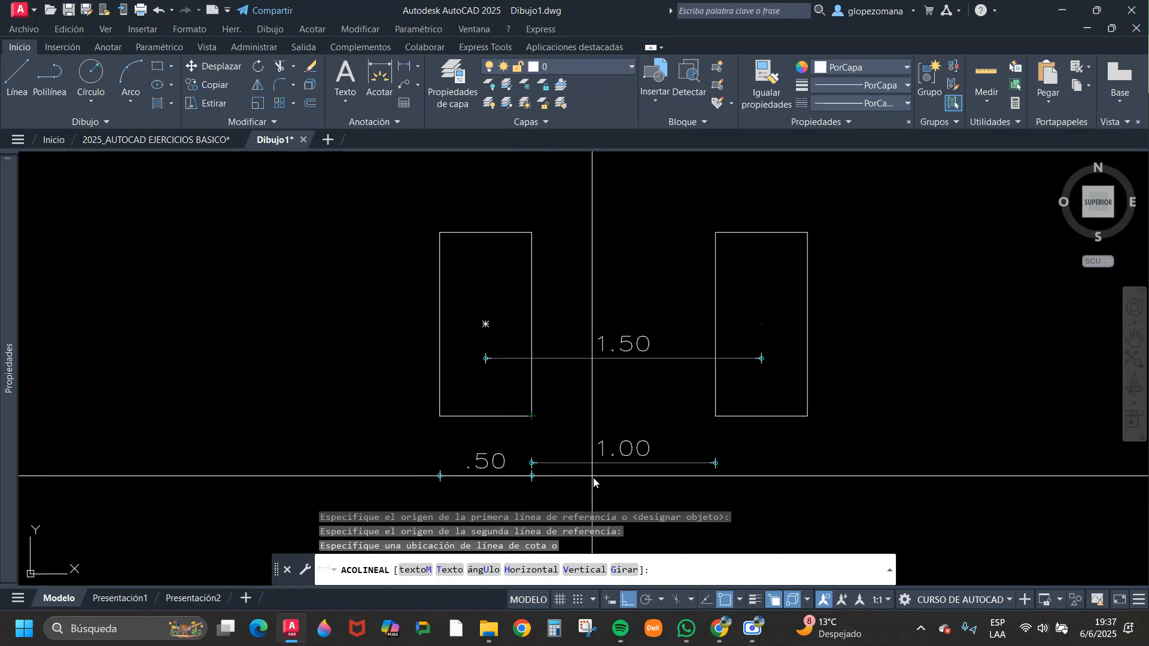
click(563, 464)
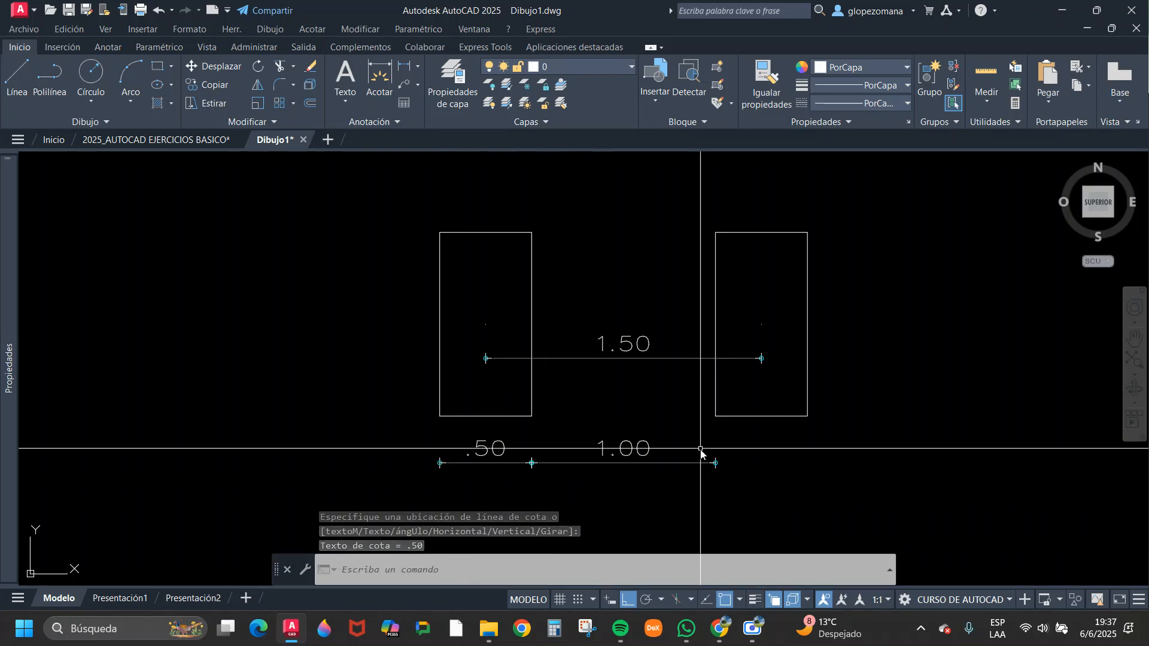
- Copy the left sixth-row rectangle straight down, without its dimensions, to start a seventh row
middle_drag(753, 440, 662, 411)
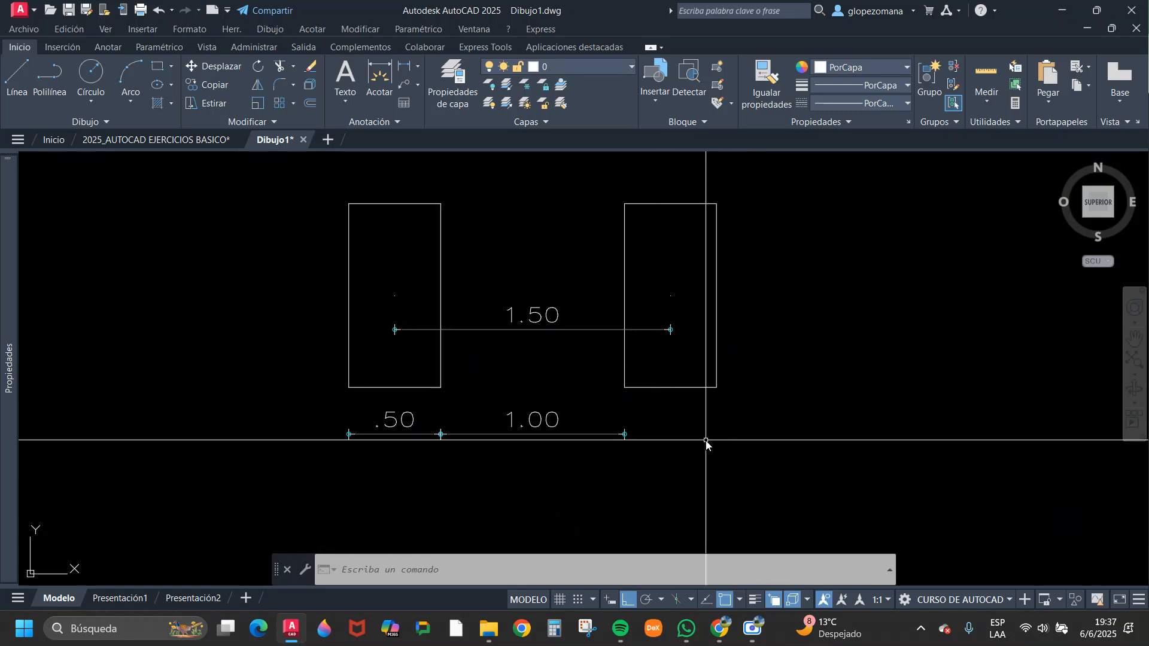
text(cp)
key(space)
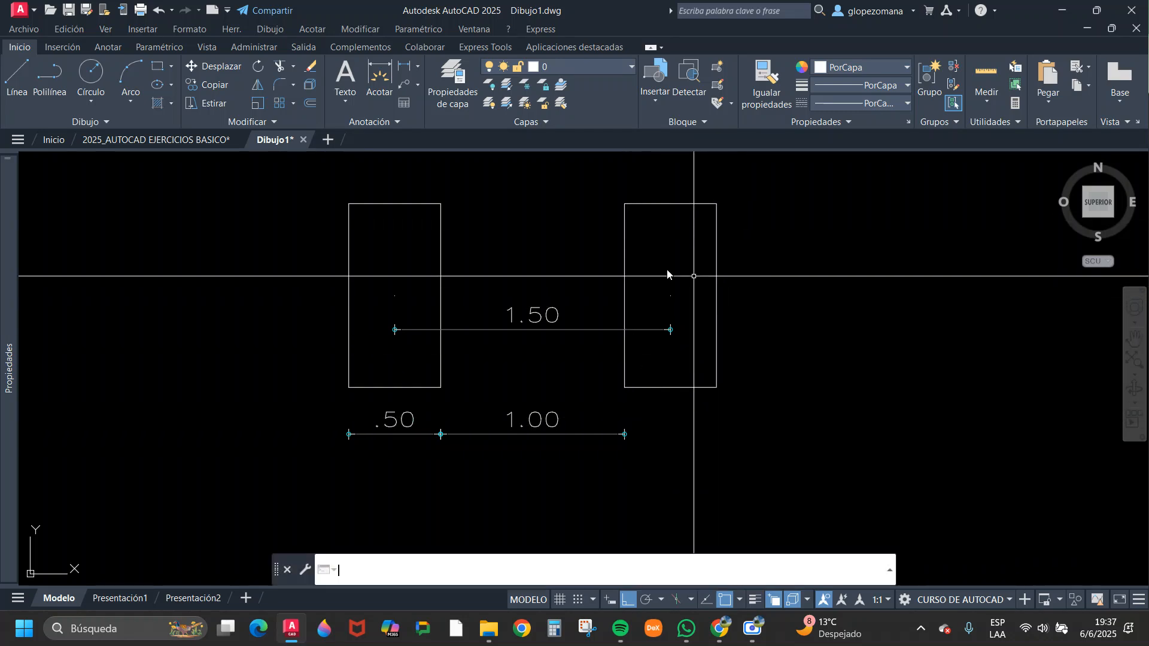
click(518, 251)
click(419, 230)
key(space)
click(585, 218)
scroll(609, 398, down, 1)
middle_drag(608, 401, 670, 162)
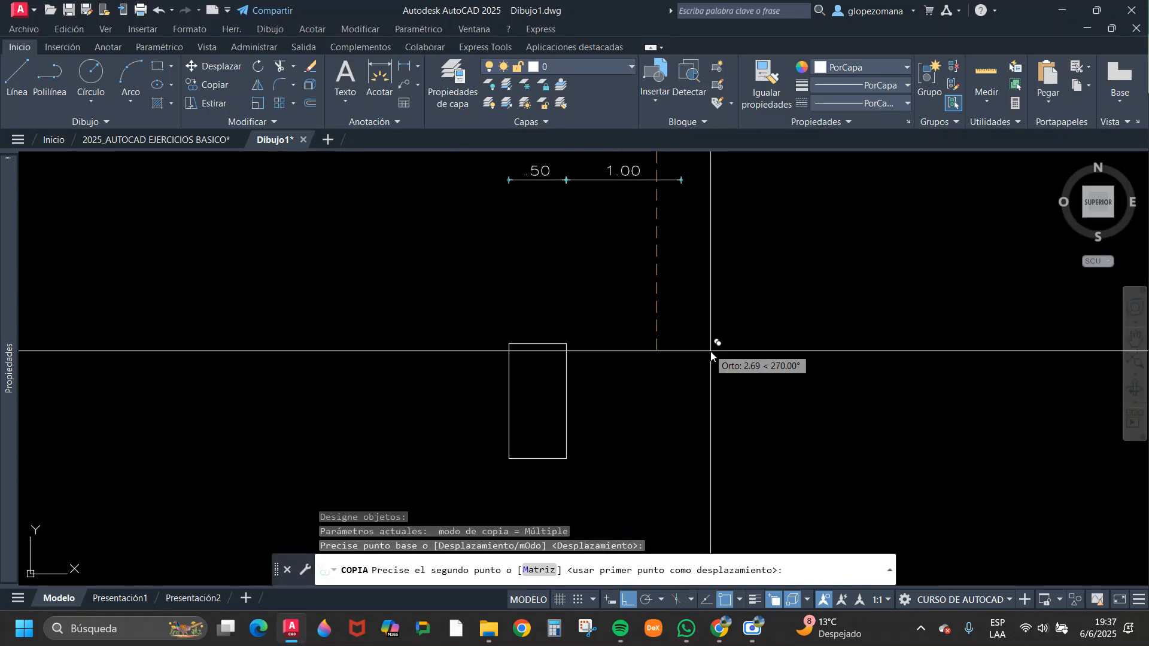
click(730, 339)
key(Escape)
middle_drag(727, 356, 651, 353)
key(Escape)
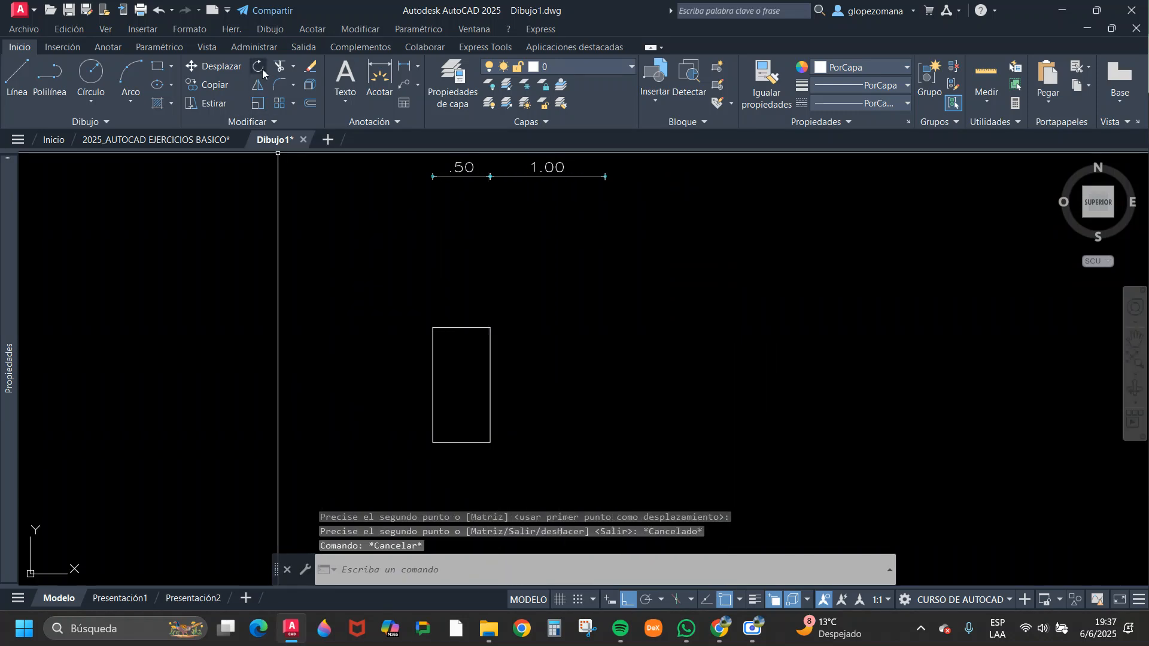
click(202, 85)
click(491, 294)
click(385, 390)
key(Return)
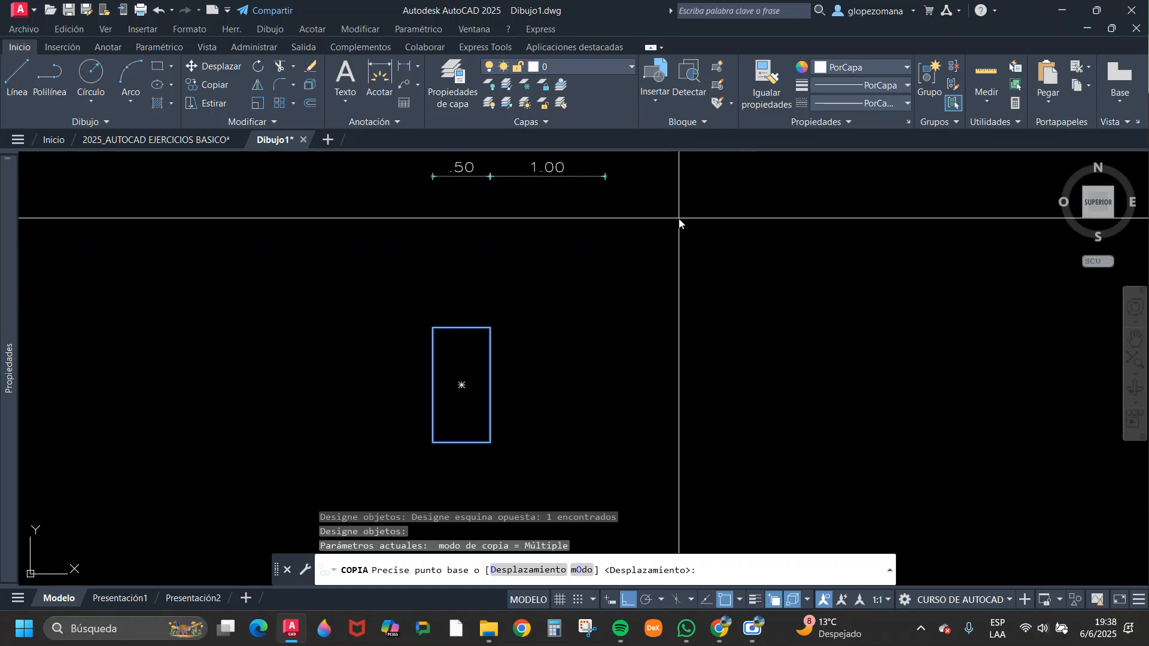
key(Escape)
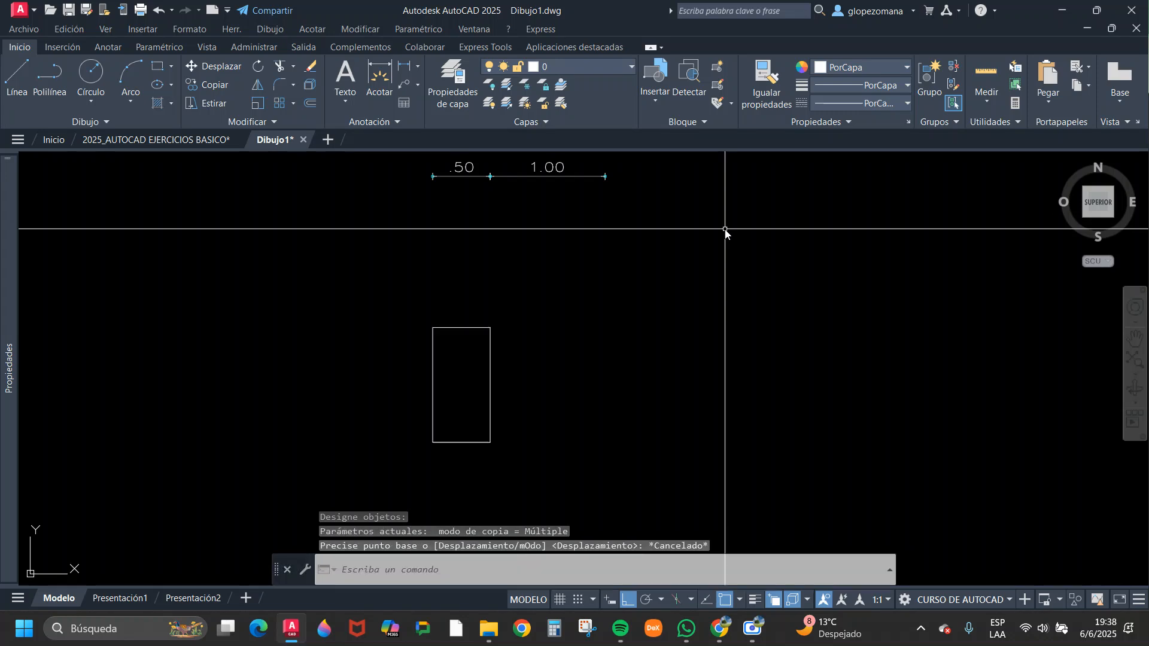
- Draw a small circle in the empty area above and to the right of the seventh-row rectangle
text(c)
key(Return)
click(722, 246)
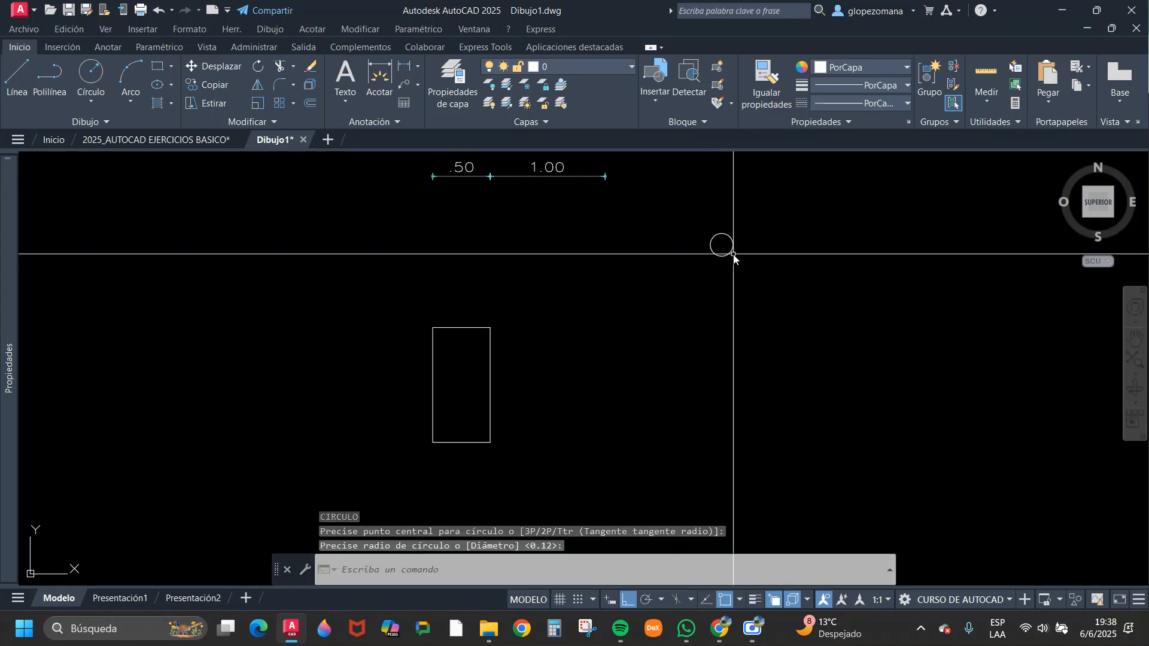
click(732, 254)
key(Escape)
scroll(748, 242, up, 5)
click(762, 213)
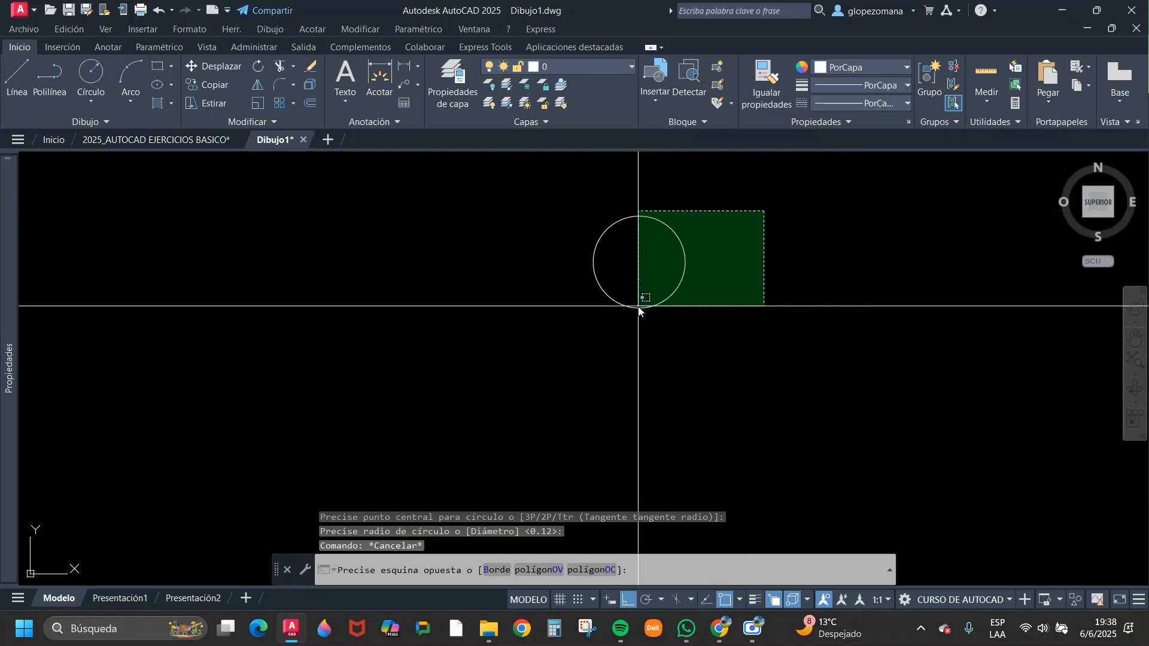
click(640, 294)
key(Escape)
scroll(640, 295, down, 5)
scroll(647, 257, up, 2)
scroll(752, 297, down, 2)
key(Escape)
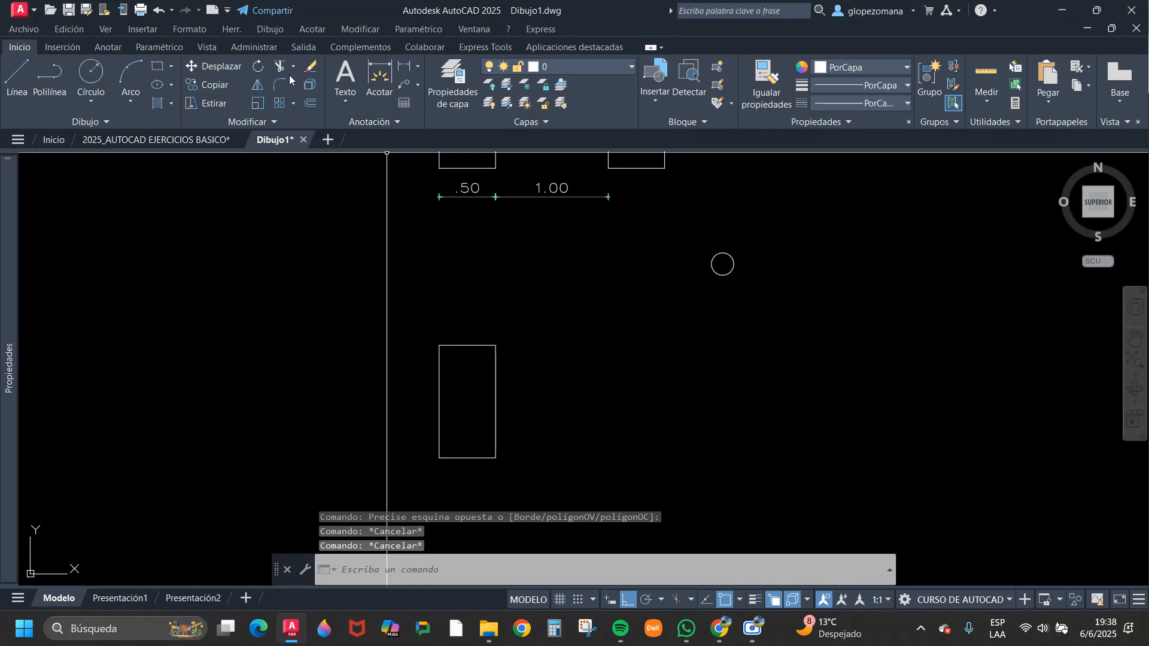
- Copy the seventh-row rectangle 1.5 units to the right, using the small circle's centre as the base point
click(220, 86)
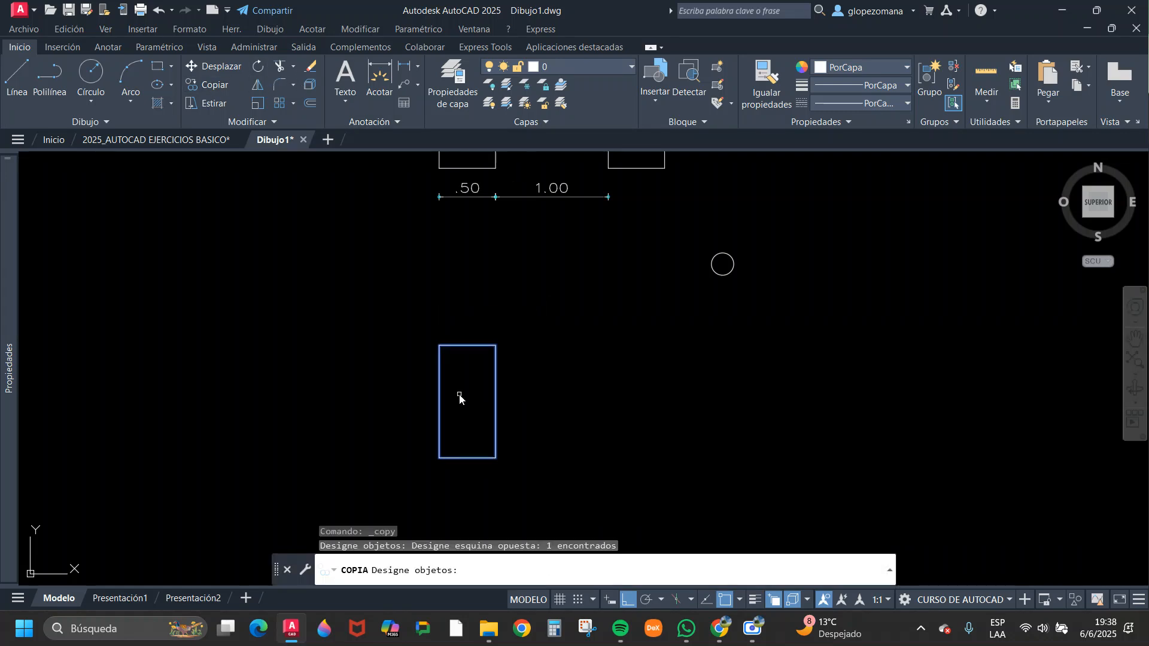
key(Return)
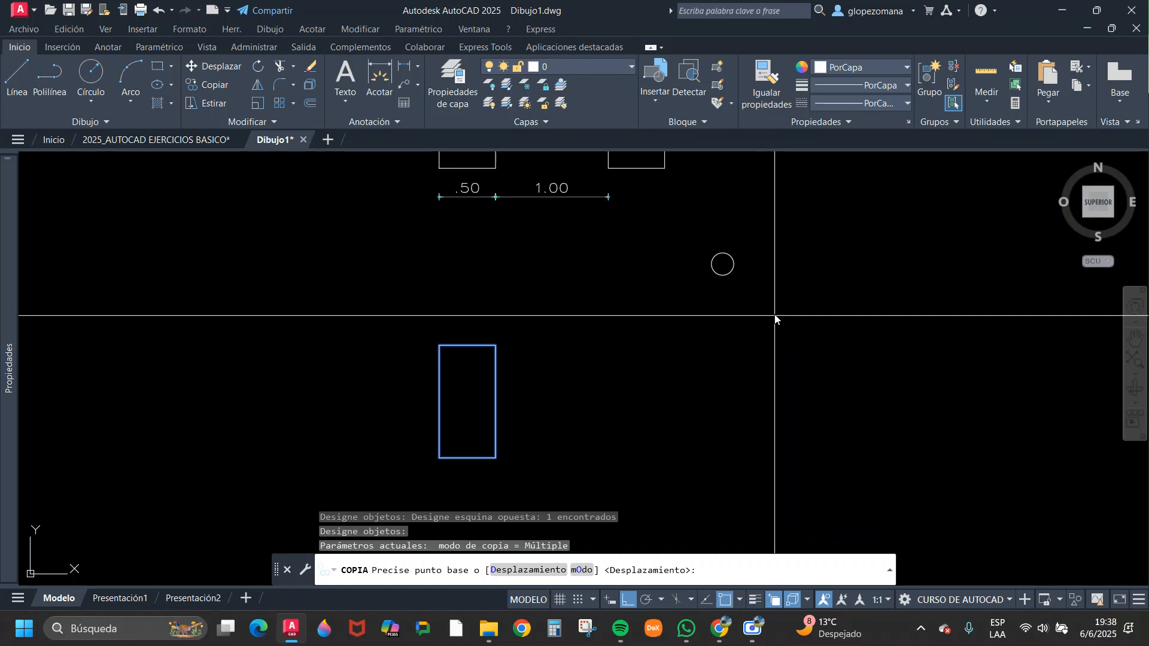
click(723, 264)
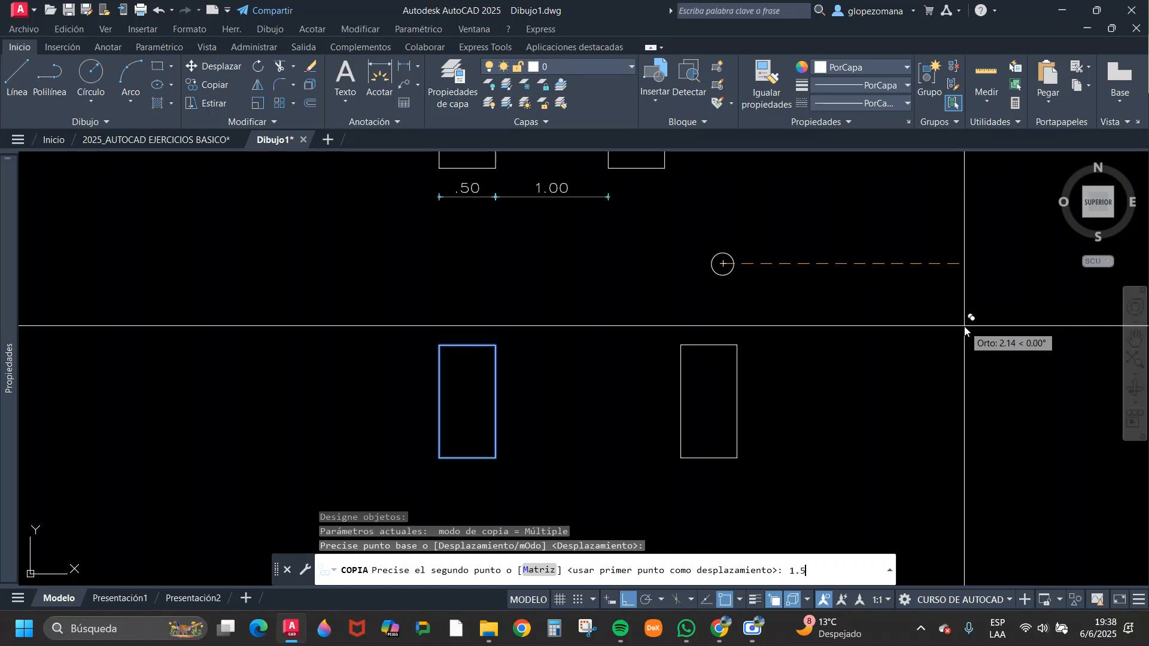
key(Return)
key(Escape)
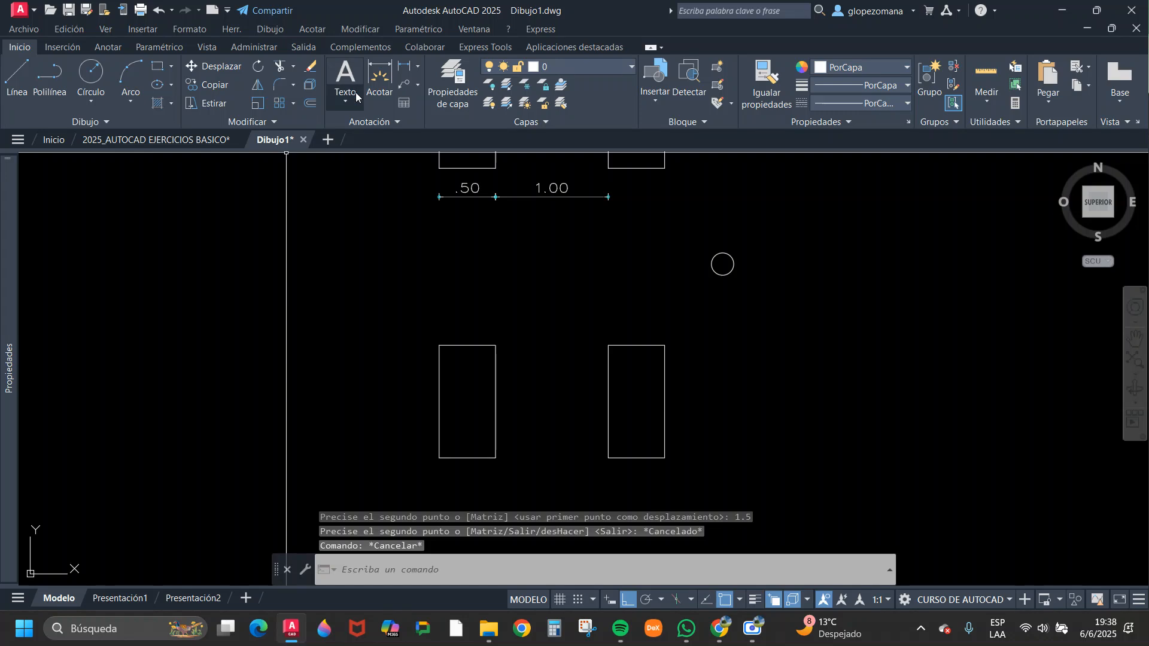
- Dimension the gap between the two seventh-row rectangles, placing the dimension below their lower edges
click(406, 69)
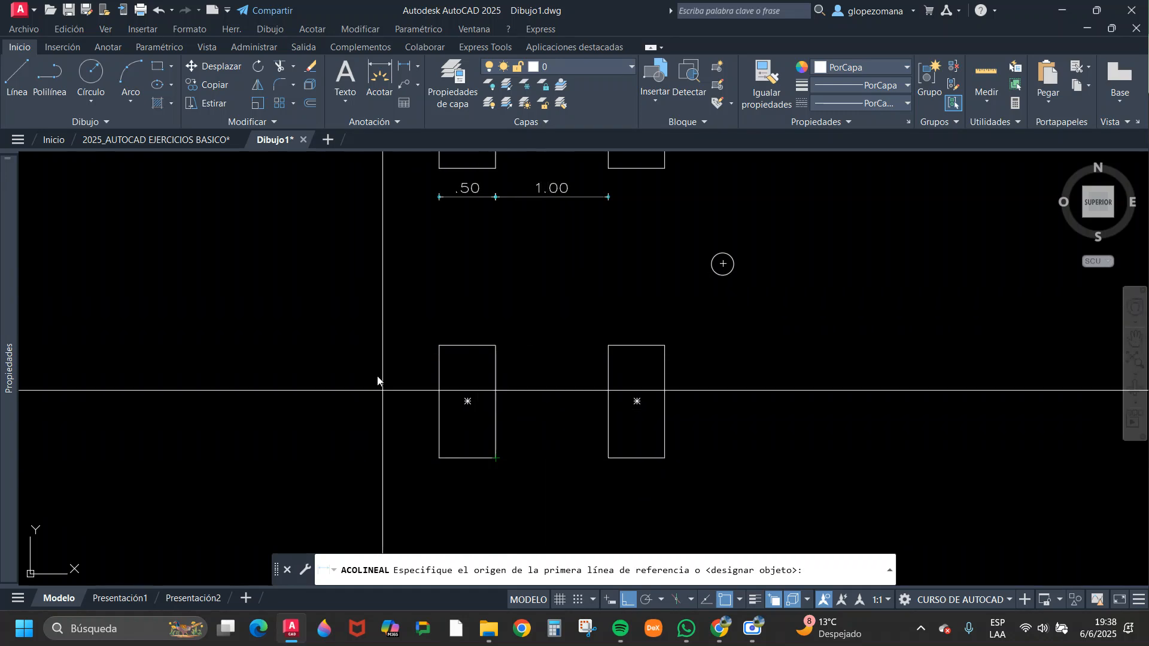
click(496, 459)
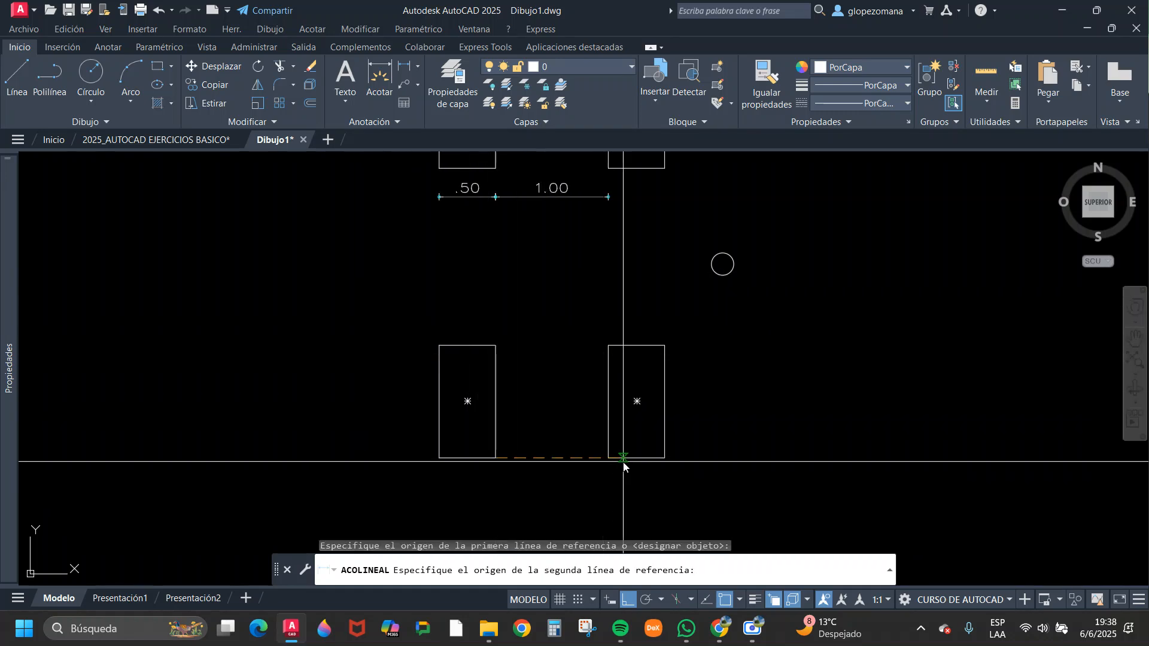
click(611, 460)
click(612, 492)
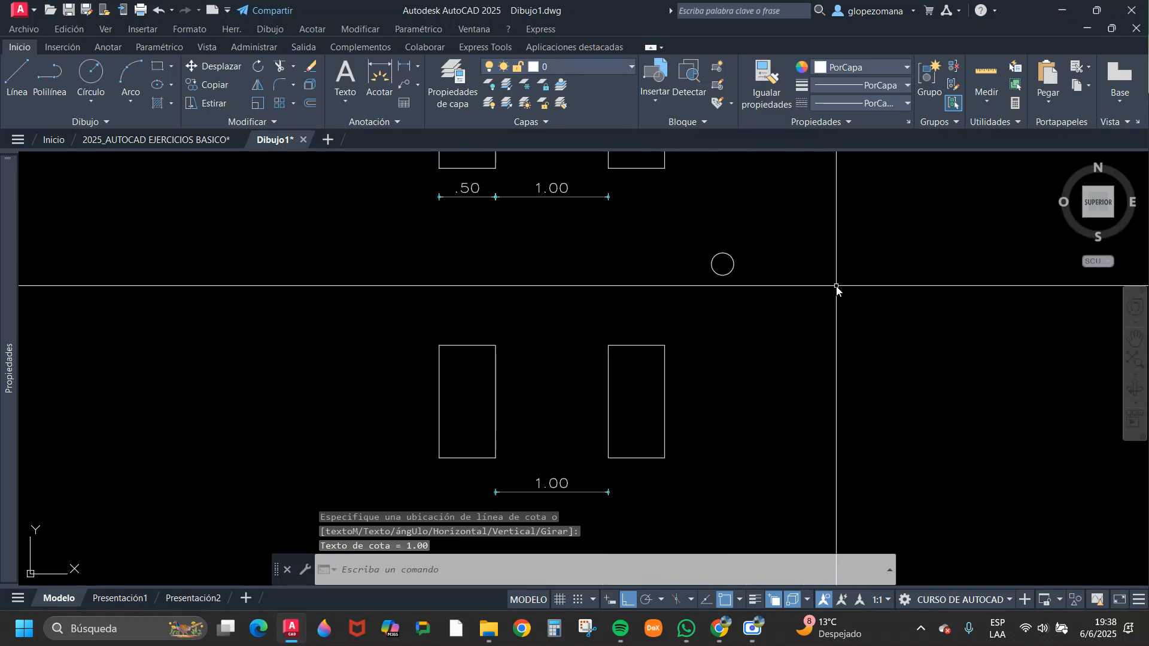
- Dimension the width of the left seventh-row rectangle below its lower edge, in line with the gap dimension
middle_drag(740, 328, 662, 423)
scroll(631, 264, down, 3)
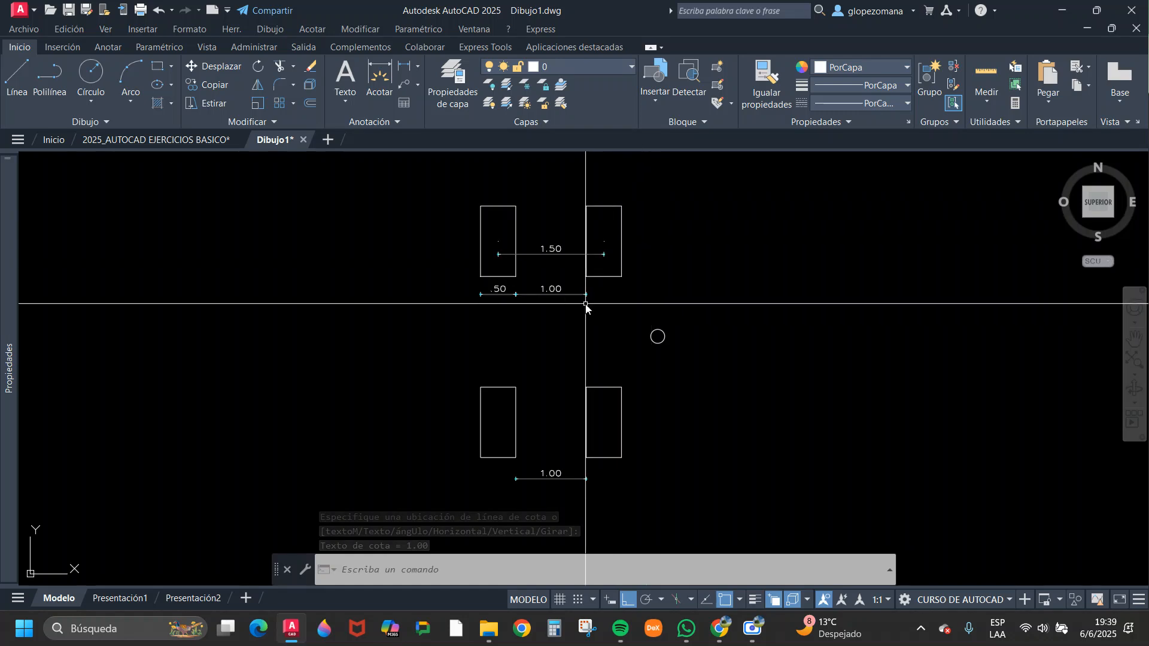
key(Return)
click(480, 458)
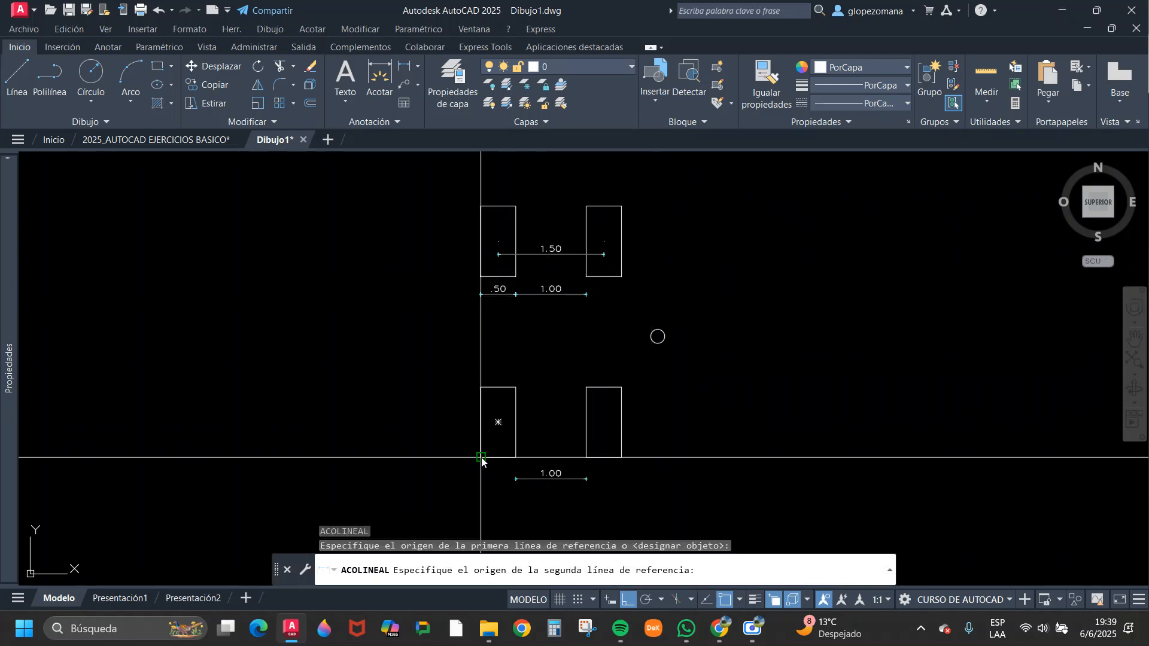
click(516, 458)
scroll(521, 476, up, 3)
click(541, 479)
key(Escape)
scroll(613, 435, down, 3)
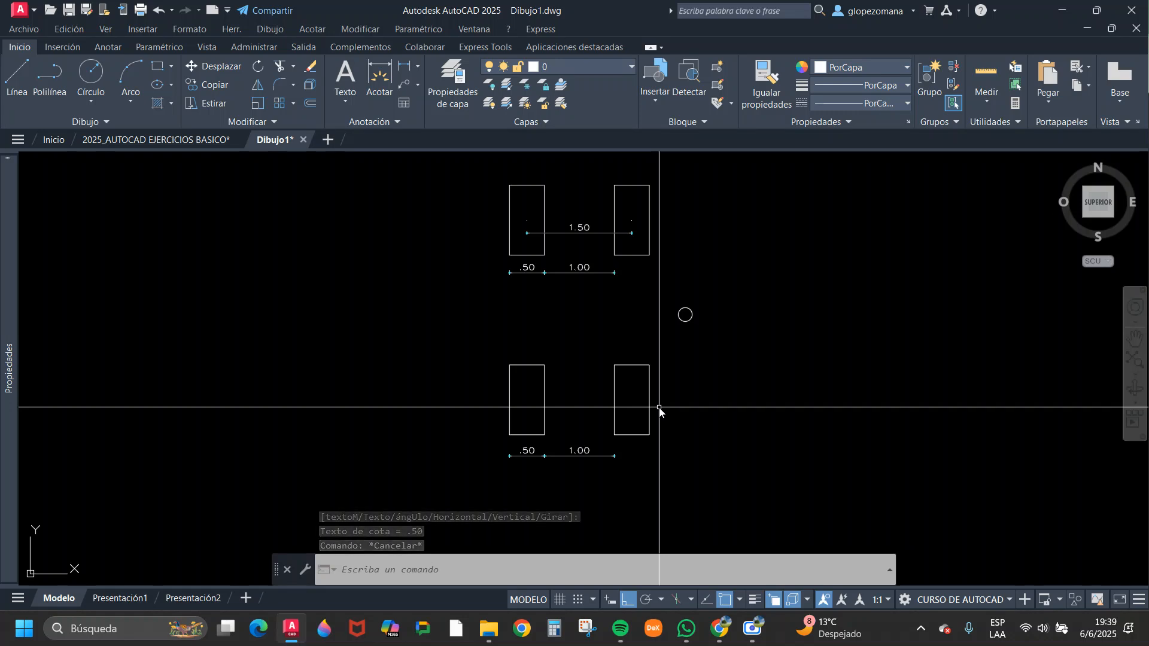
- Copy the left seventh-row rectangle straight down by about 1.86 units, without its dimensions, to start an eighth row
scroll(614, 386, up, 3)
scroll(625, 398, down, 3)
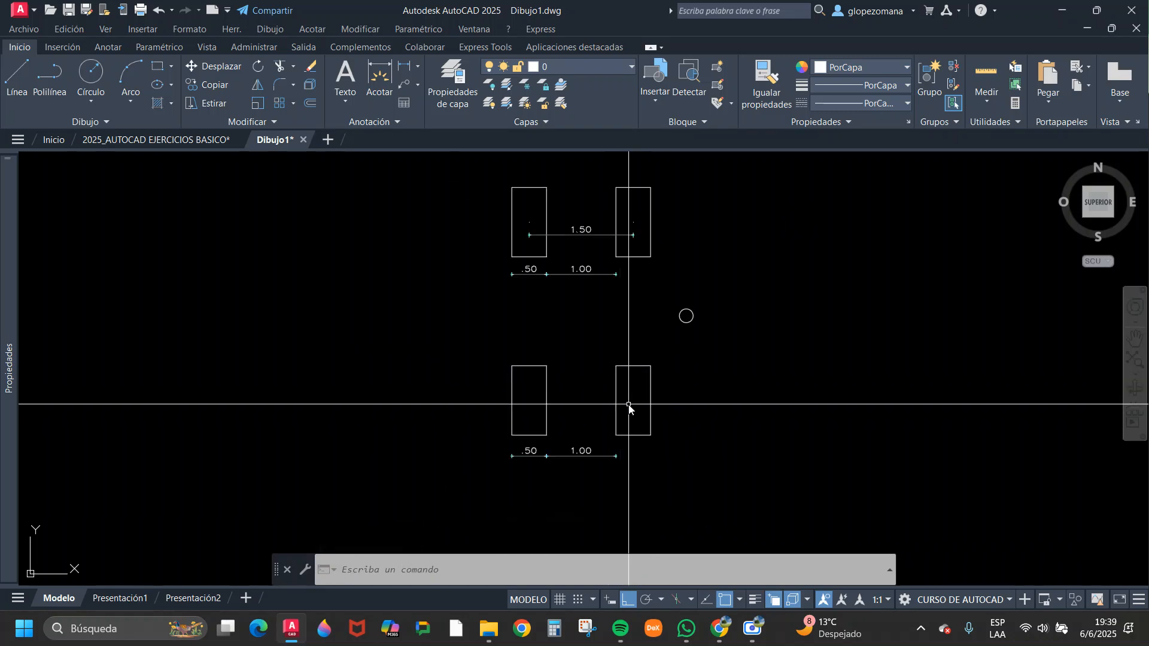
scroll(648, 444, up, 4)
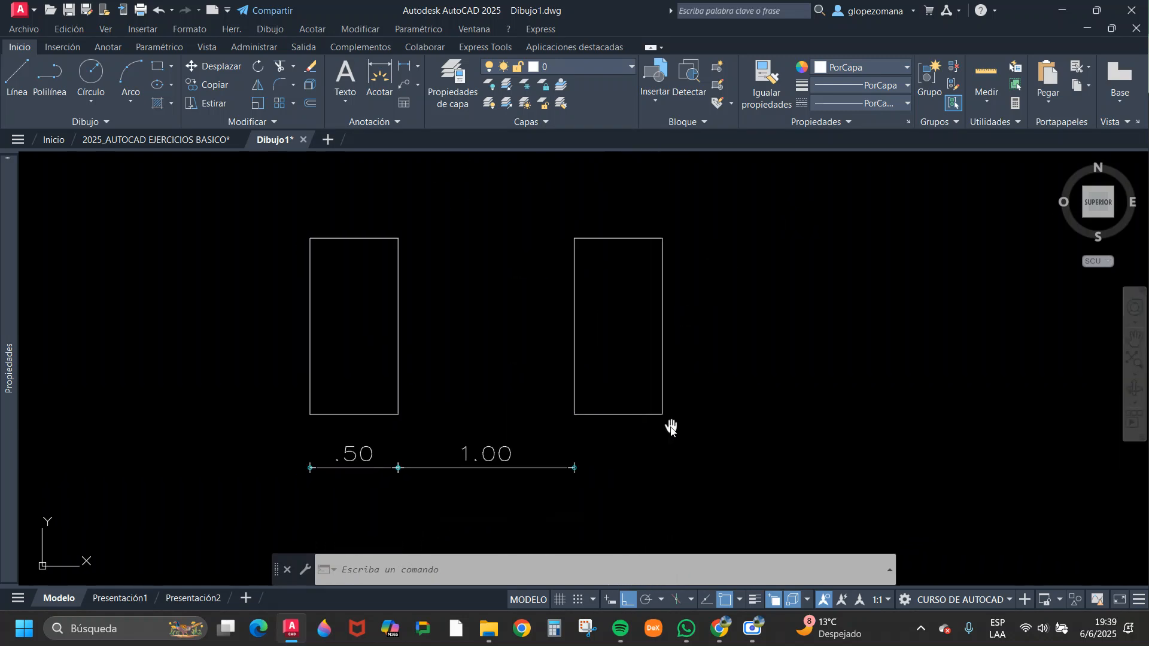
scroll(720, 384, down, 4)
click(582, 336)
text(c)
key(Return)
click(859, 349)
click(847, 477)
key(Escape)
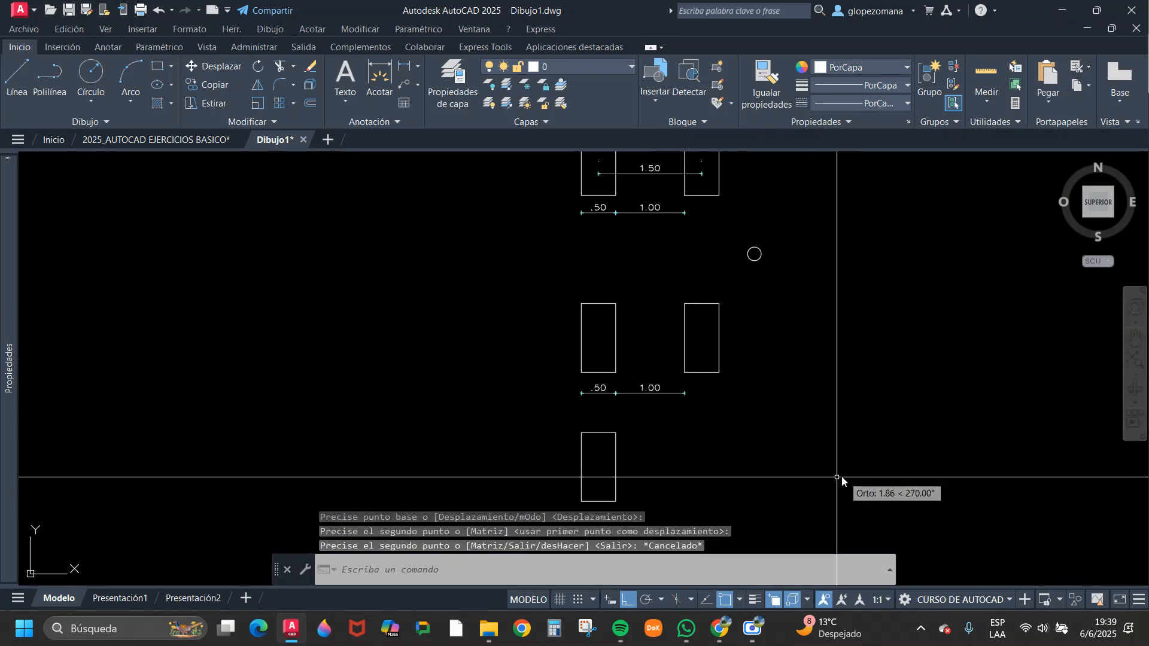
middle_drag(672, 433, 652, 363)
key(Escape)
scroll(682, 312, up, 5)
scroll(756, 346, down, 2)
key(Escape)
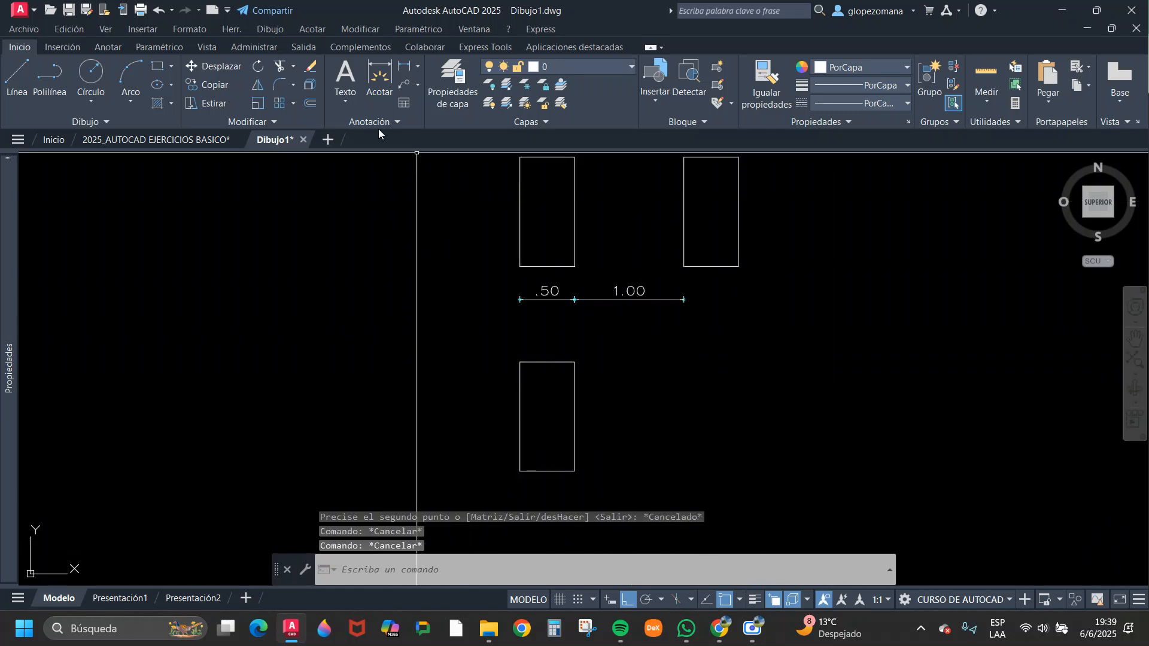
- Copy the eighth-row rectangle 1.3 units to the right, using a base point in the empty space beside it
click(202, 82)
click(649, 390)
click(553, 428)
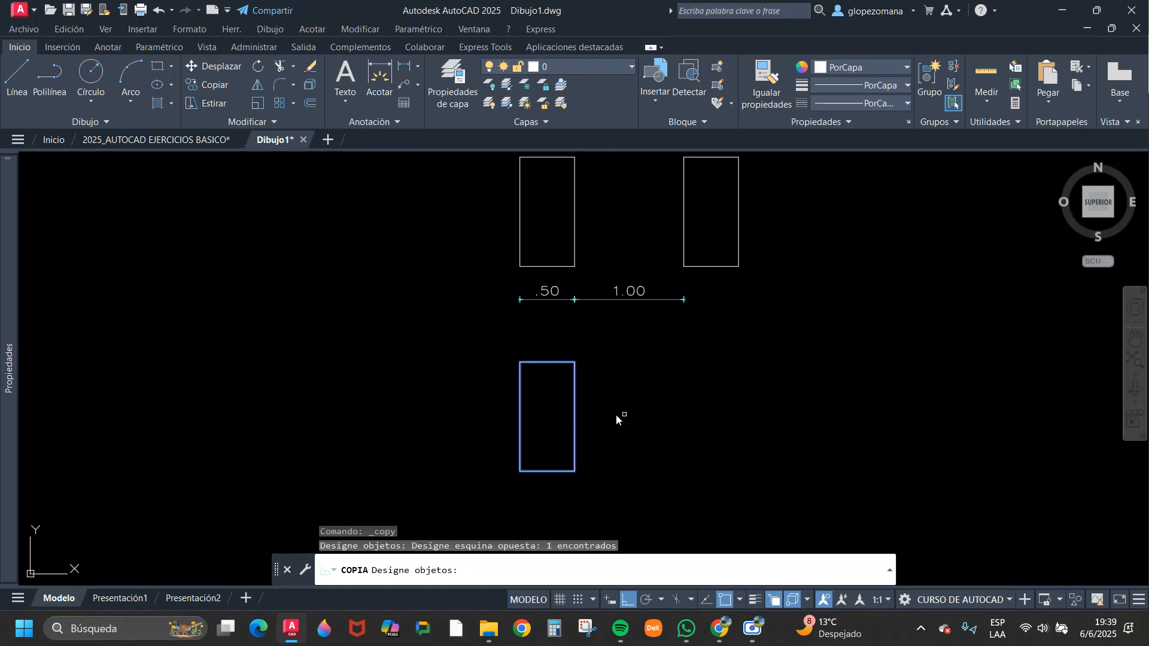
key(Return)
click(686, 384)
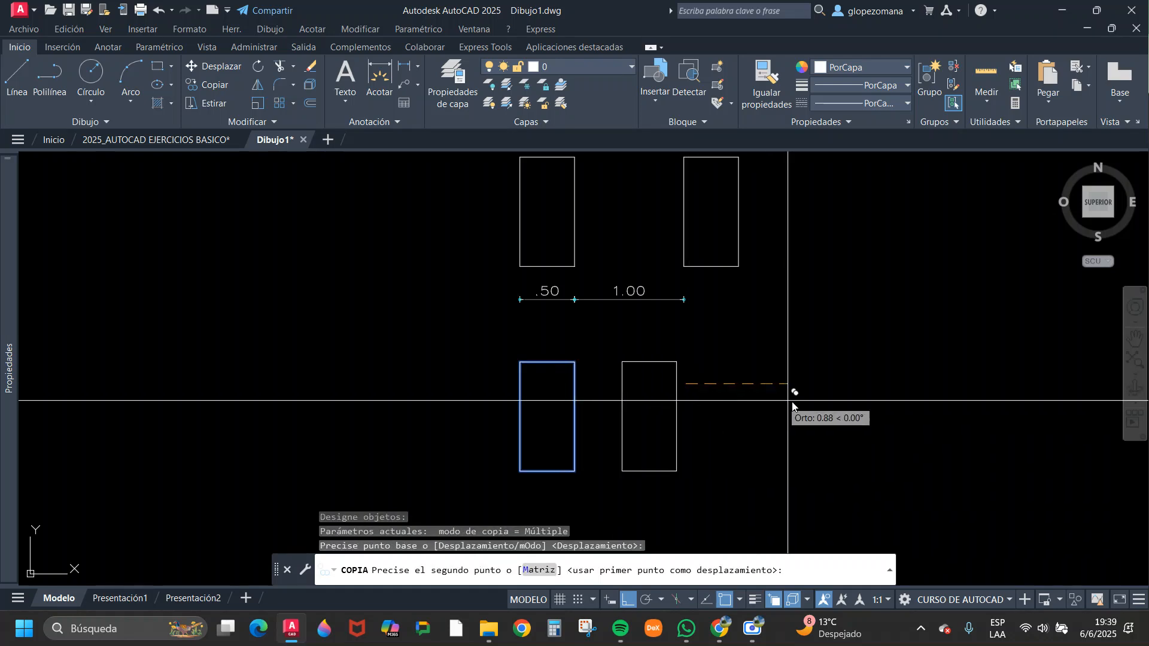
text(1.3)
key(Return)
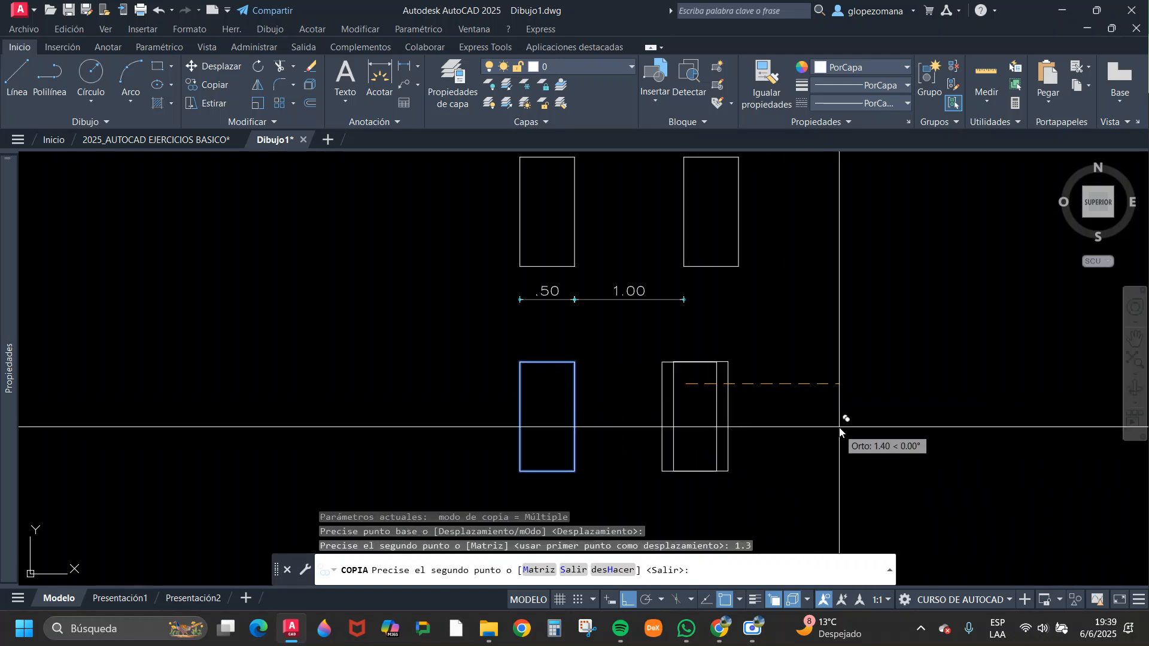
key(Return)
- Dimension the gap below the two eighth-row rectangles and the horizontal distance between their centres
click(406, 67)
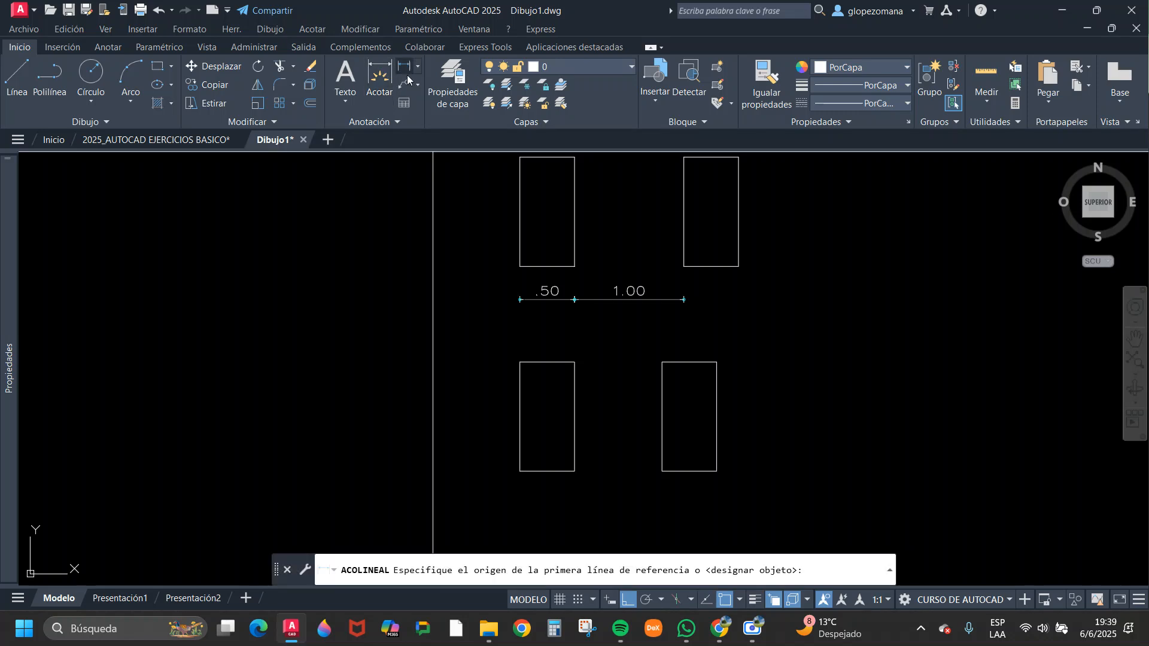
click(662, 471)
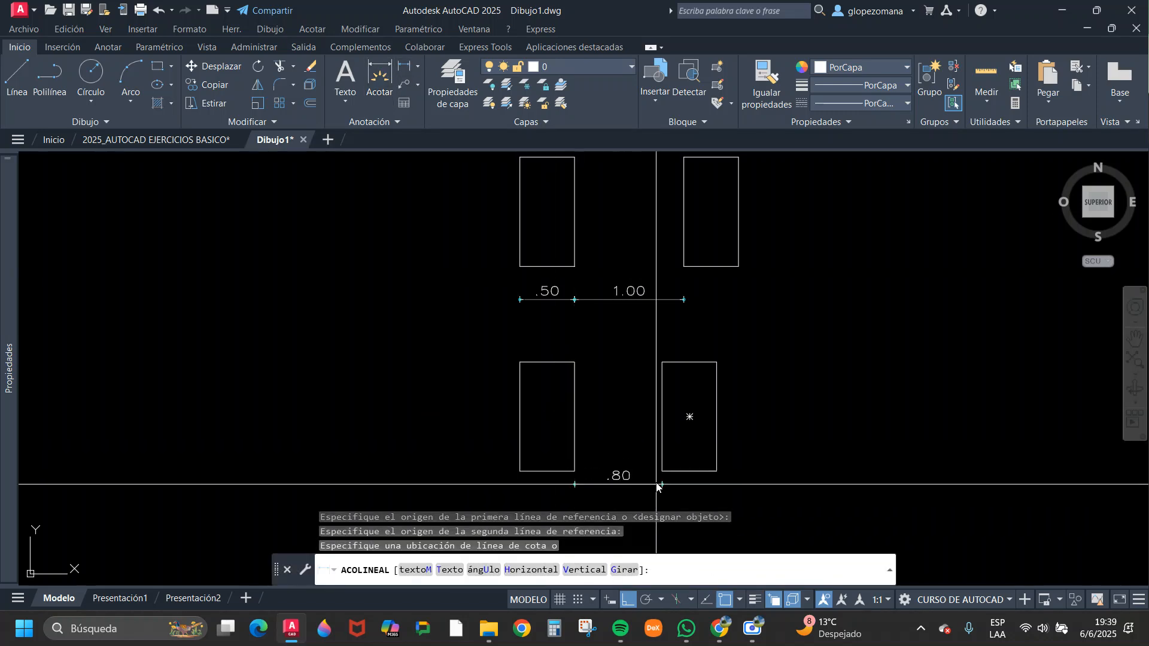
click(718, 496)
key(Escape)
key(Return)
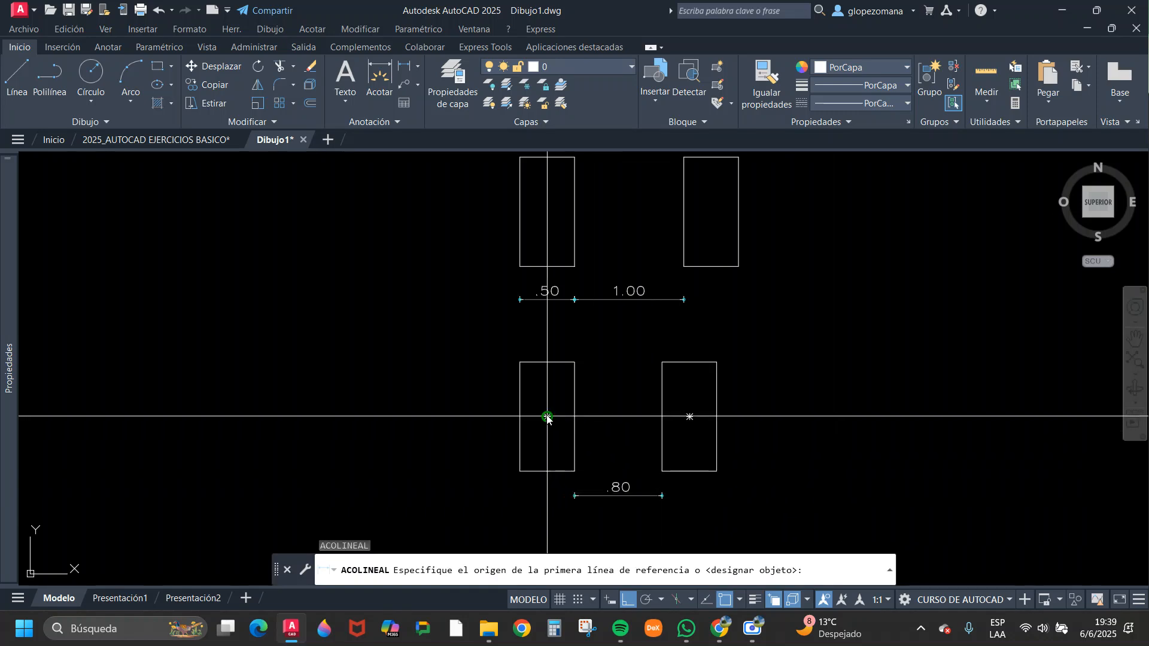
click(547, 417)
click(691, 417)
click(625, 404)
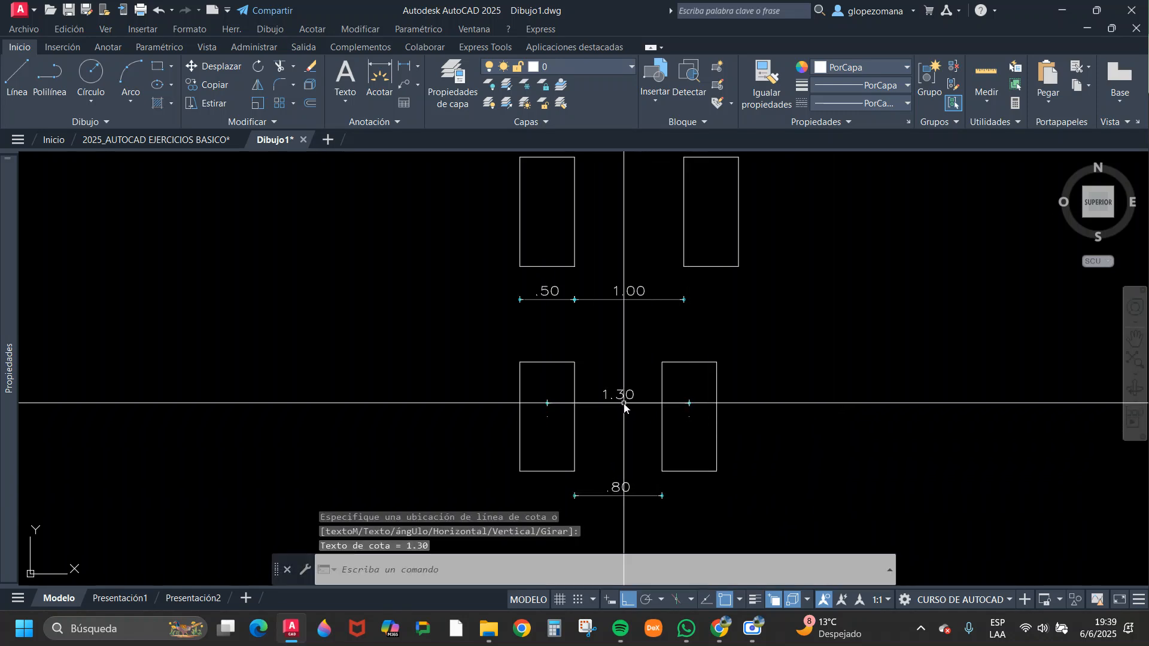
- Dimension the distance between the upper-right corners of the two eighth-row rectangles, placing the dimension above them
key(Return)
click(575, 362)
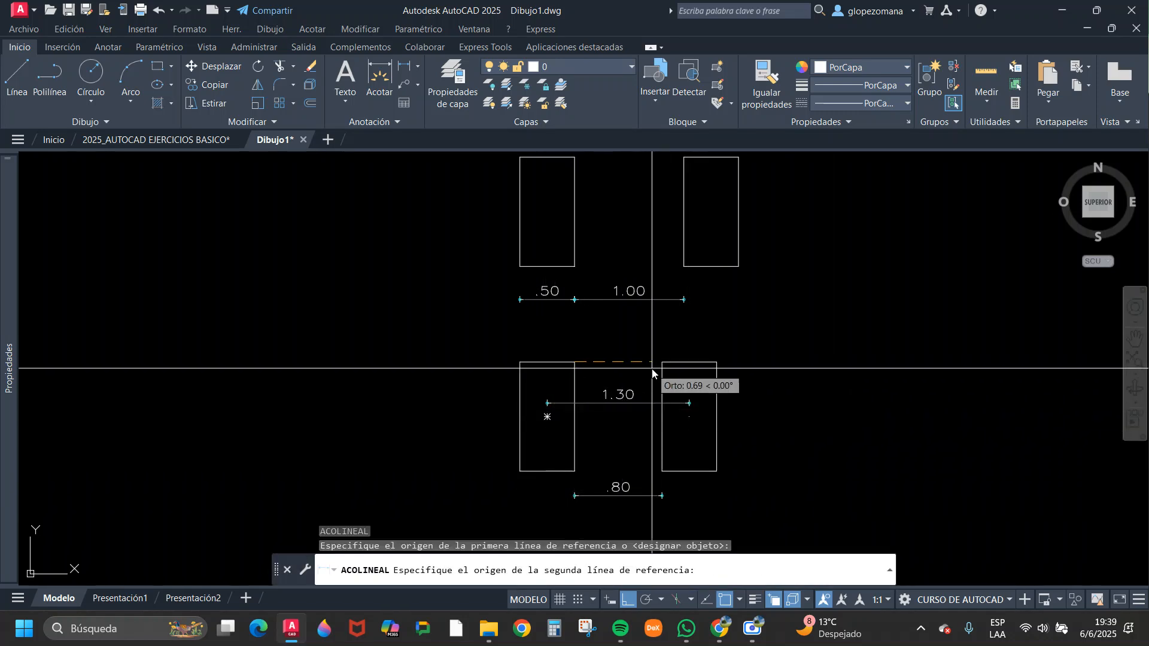
click(716, 362)
click(723, 347)
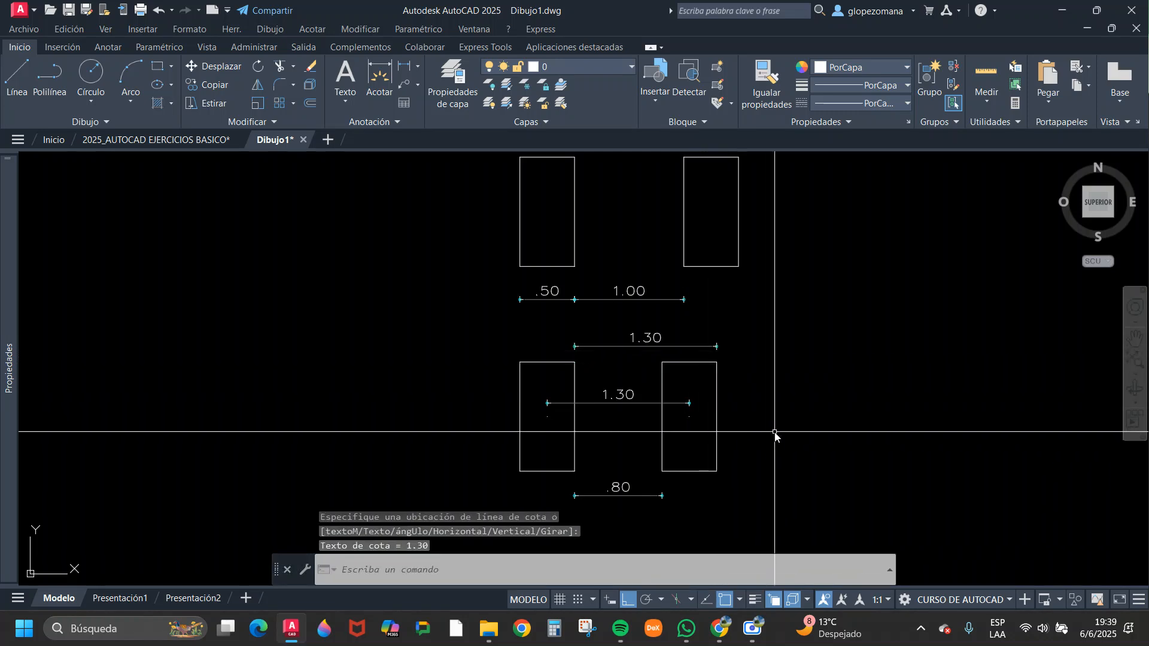
- Dimension the width of the left eighth-row rectangle just below its lower edge
scroll(642, 411, up, 2)
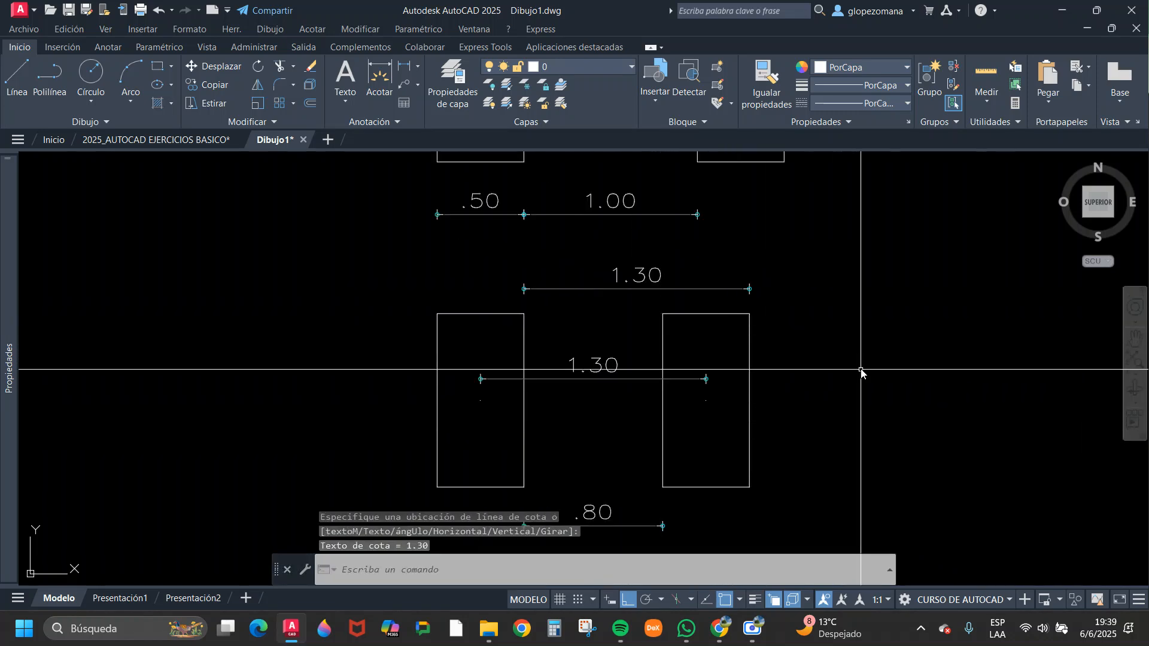
scroll(821, 318, down, 6)
scroll(760, 282, up, 5)
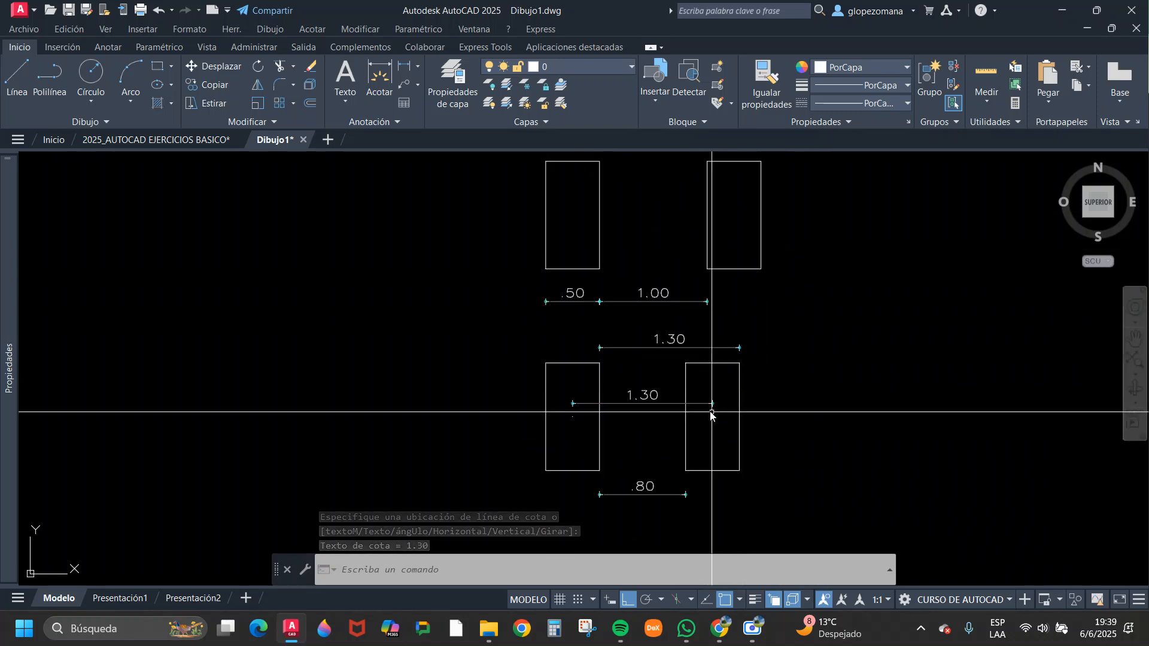
scroll(565, 417, up, 2)
key(space)
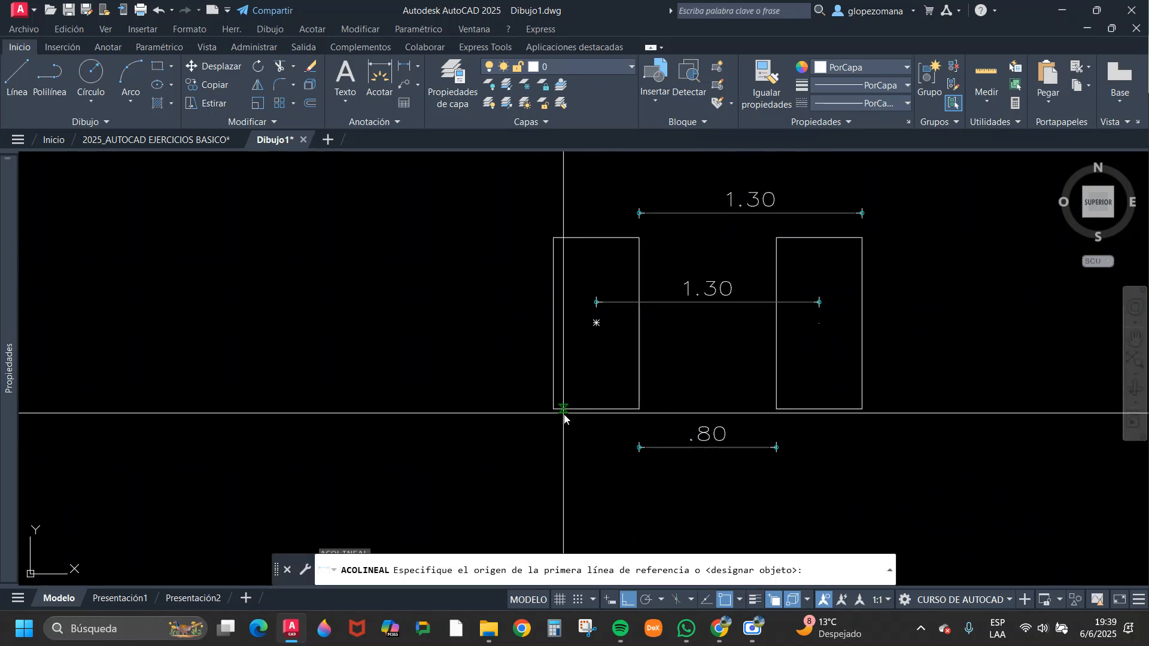
click(553, 409)
click(588, 444)
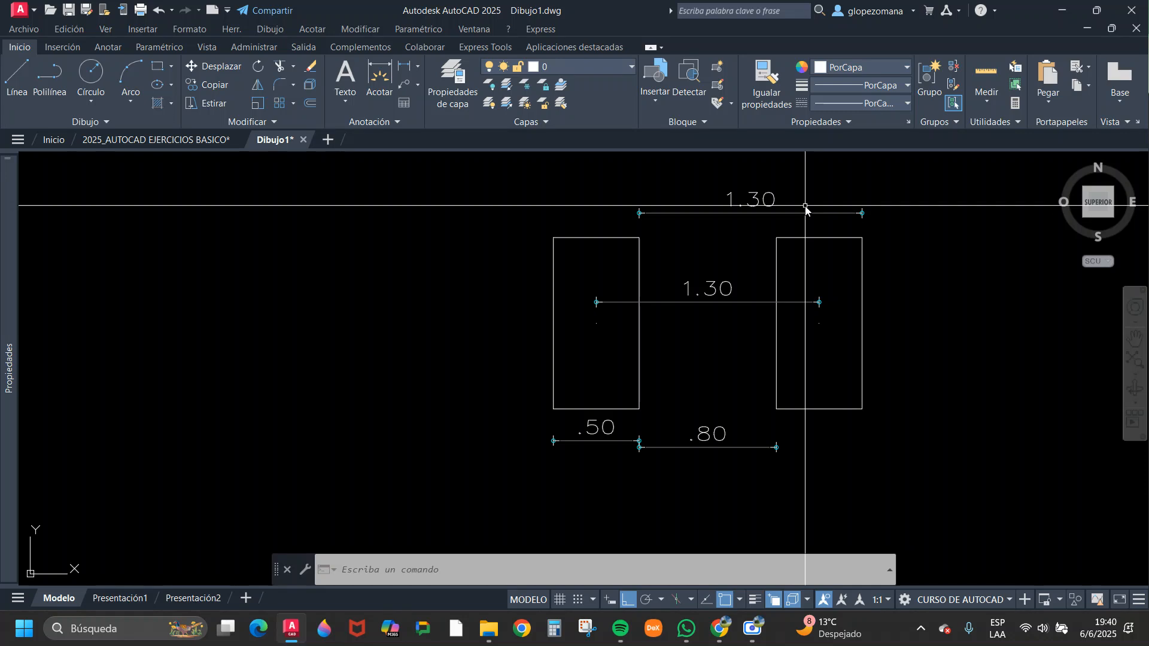
- Examine the rows of copied rectangles and compare their spacing dimensions
scroll(655, 367, down, 6)
middle_drag(701, 527, 702, 555)
scroll(580, 400, down, 2)
middle_drag(580, 399, 564, 449)
scroll(609, 344, up, 2)
scroll(641, 292, down, 2)
scroll(693, 431, up, 8)
scroll(620, 458, up, 2)
scroll(590, 495, down, 3)
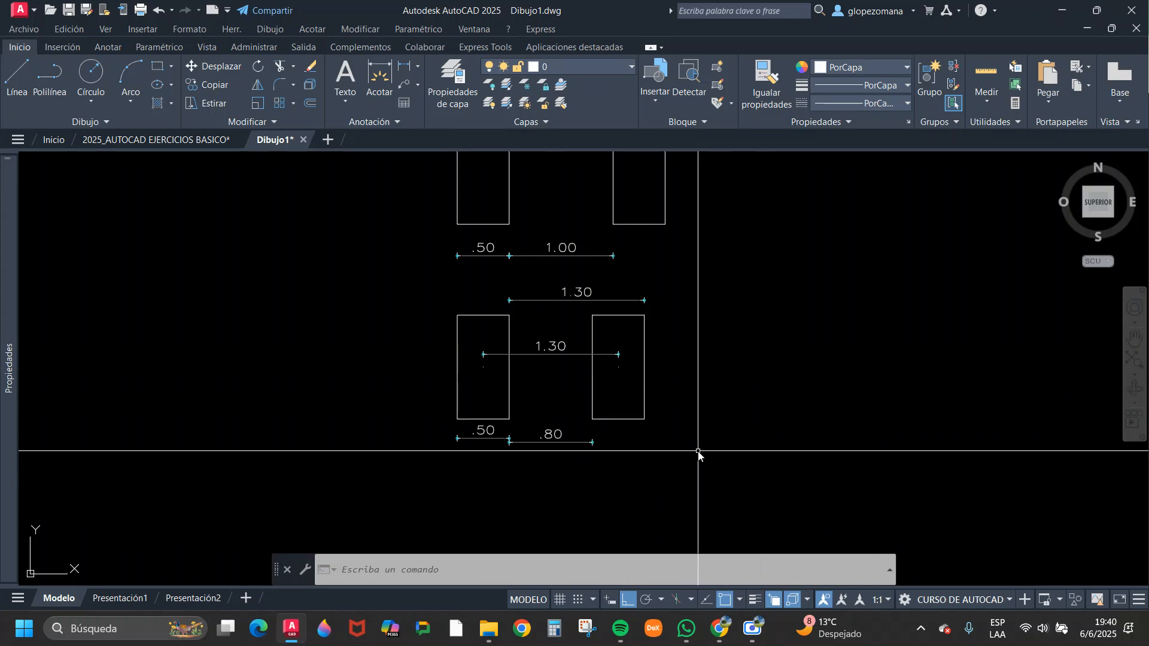
- Copy the left eighth-row rectangle straight down, without its dimensions, to start a ninth row
middle_drag(701, 442, 728, 381)
click(550, 335)
click(528, 327)
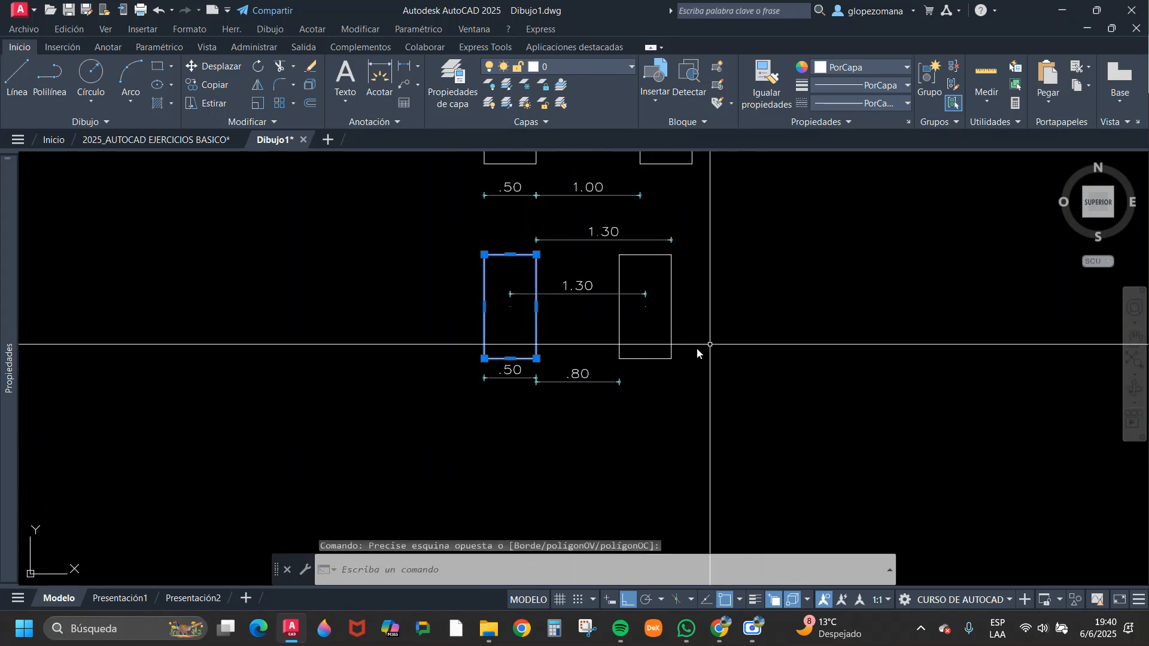
text(cp)
key(space)
click(796, 270)
middle_drag(777, 477, 793, 354)
click(793, 353)
key(Escape)
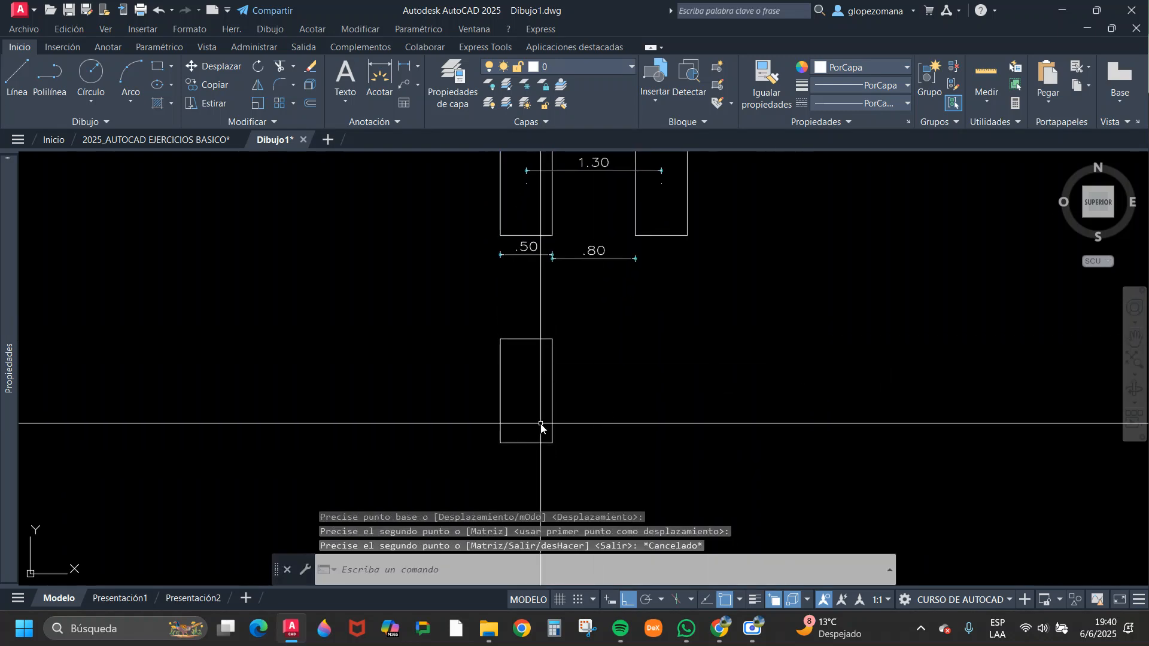
- Copy the ninth-row rectangle to the right at 1.3, 2.6 and 3.9 units, using its upper-left corner as the base point
key(space)
click(616, 374)
click(533, 407)
key(space)
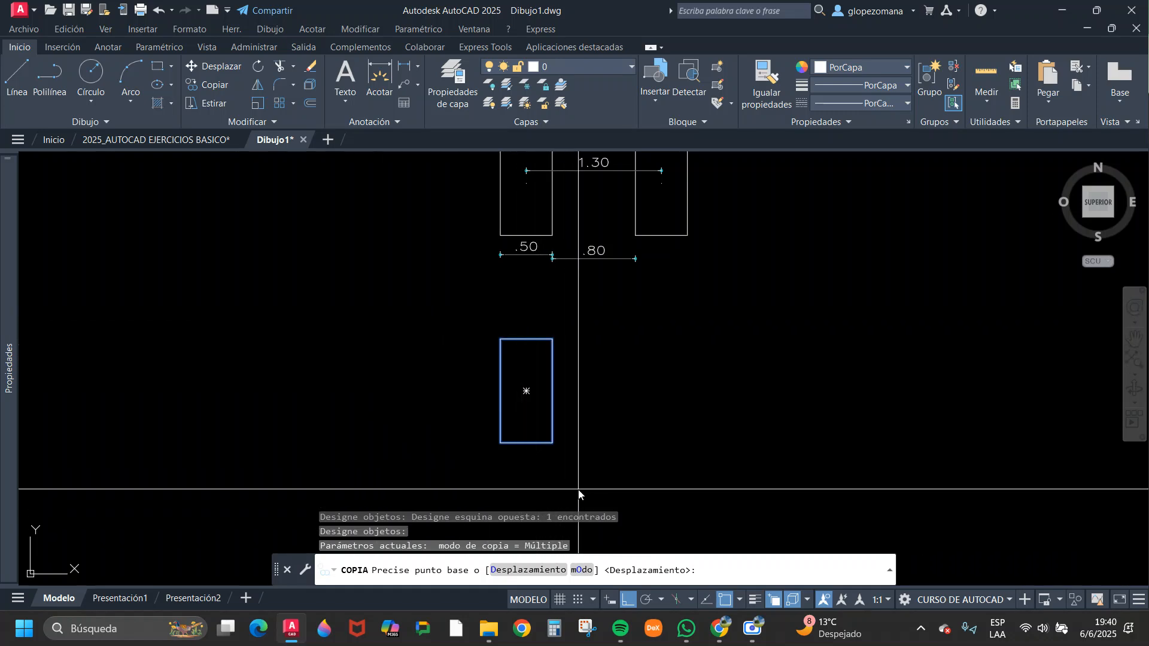
click(501, 339)
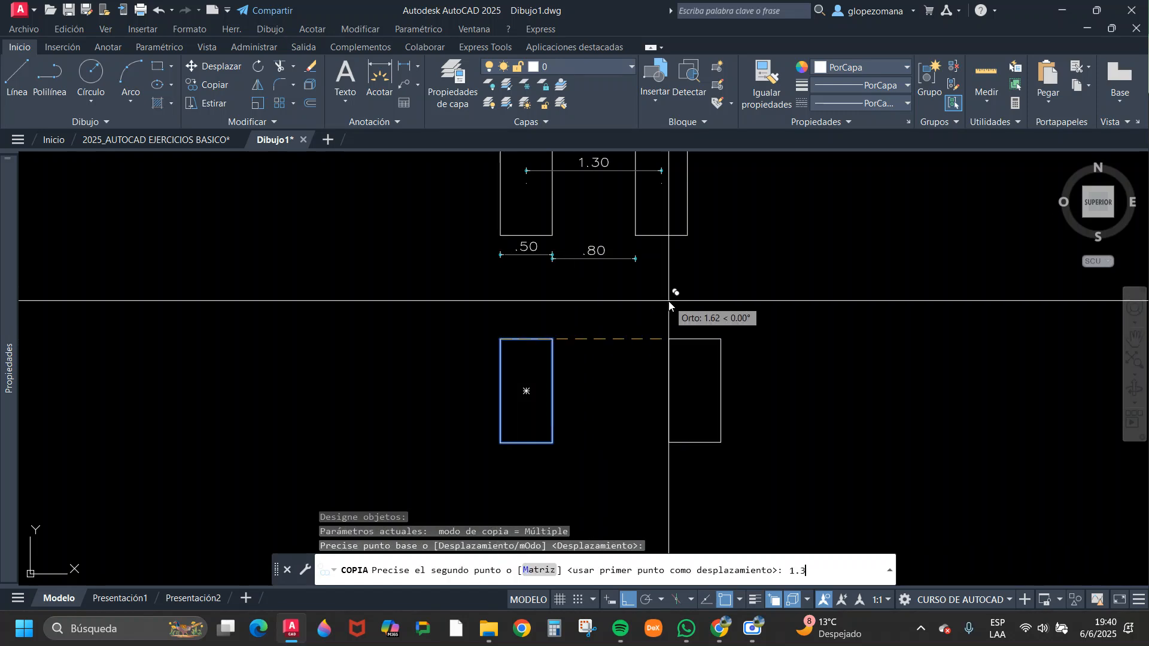
key(Return)
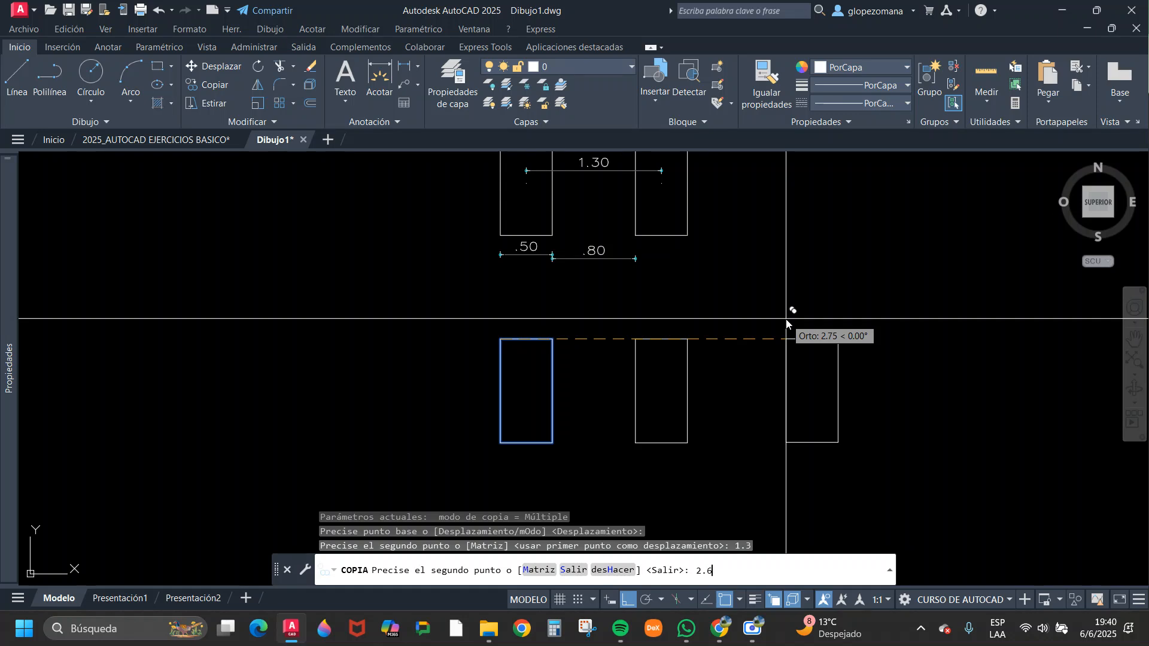
key(Return)
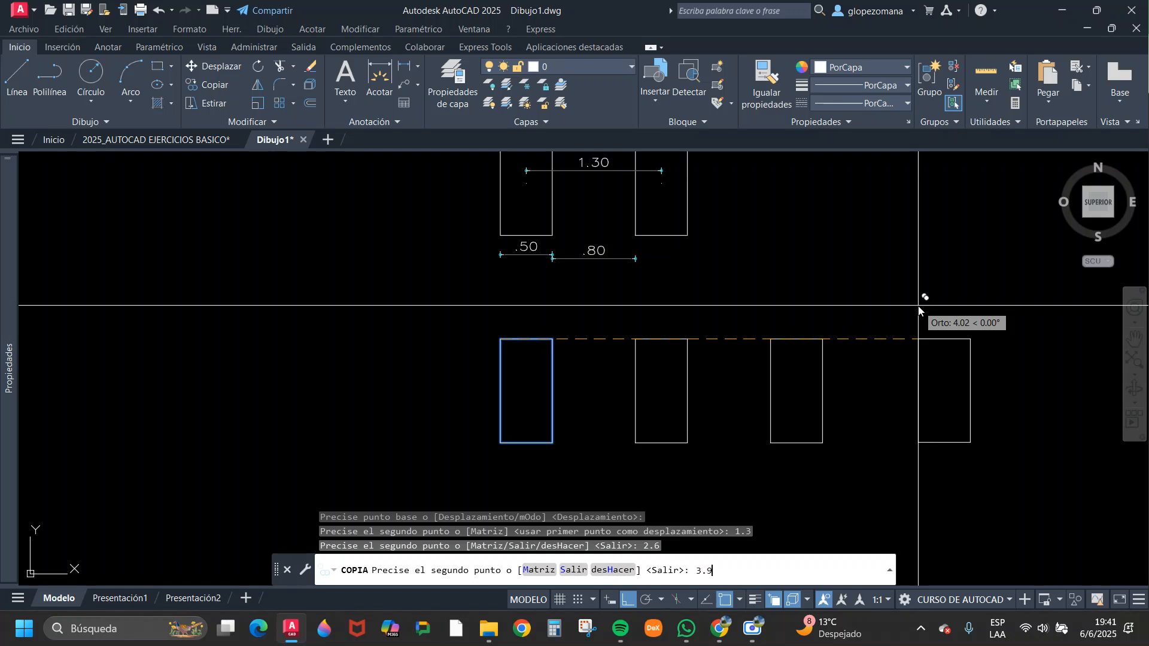
key(Return)
key(Return)
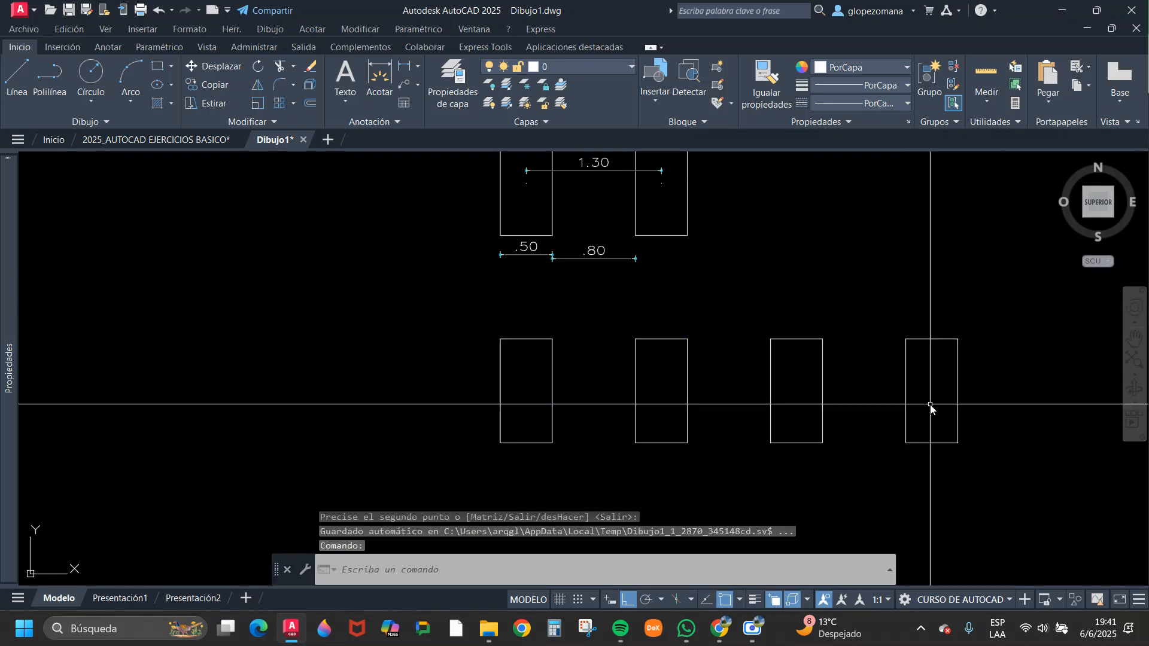
- Dimension the first and second gaps between the ninth-row rectangles, placing both dimensions below their lower edges
middle_drag(932, 401, 847, 397)
click(404, 67)
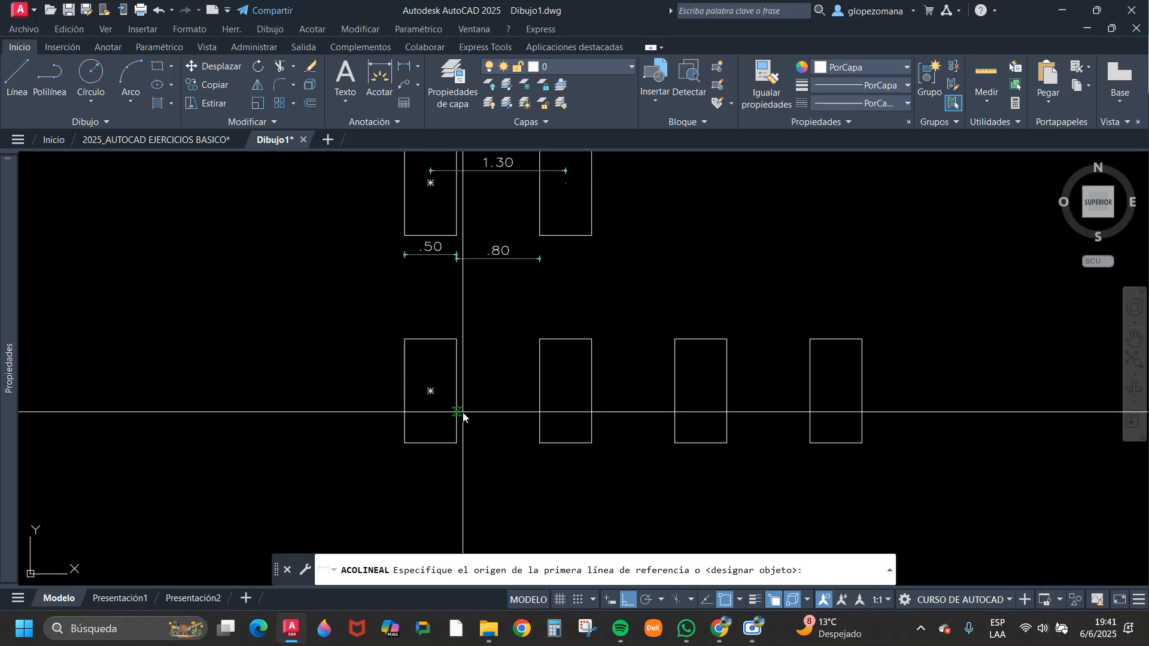
click(457, 442)
click(540, 443)
click(500, 480)
key(Return)
click(592, 443)
click(675, 443)
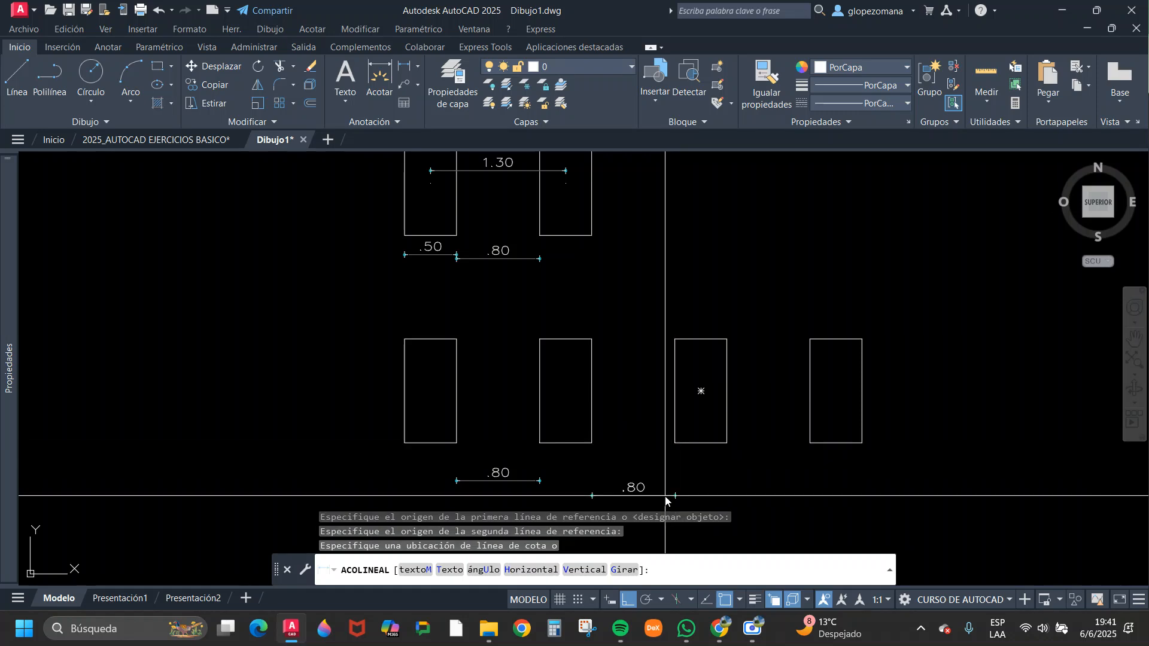
click(671, 491)
- Dimension the third gap between the ninth-row rectangles and move that dimension down, clear of their lower edges
key(Return)
click(727, 443)
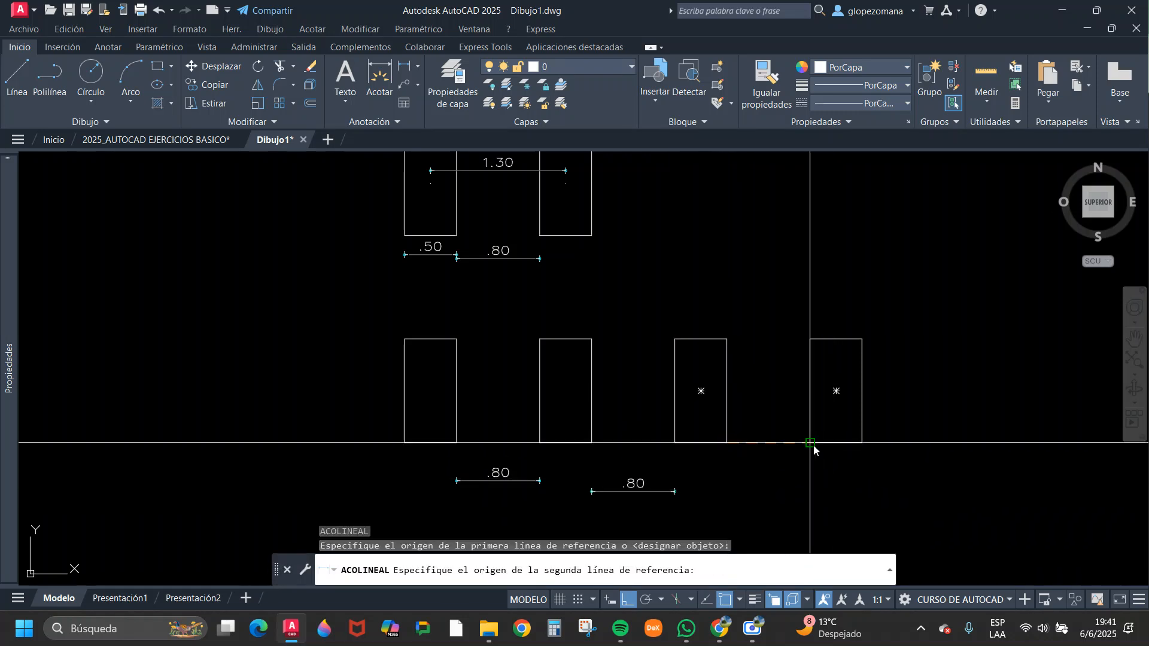
click(810, 443)
click(780, 449)
key(Escape)
click(779, 450)
click(774, 426)
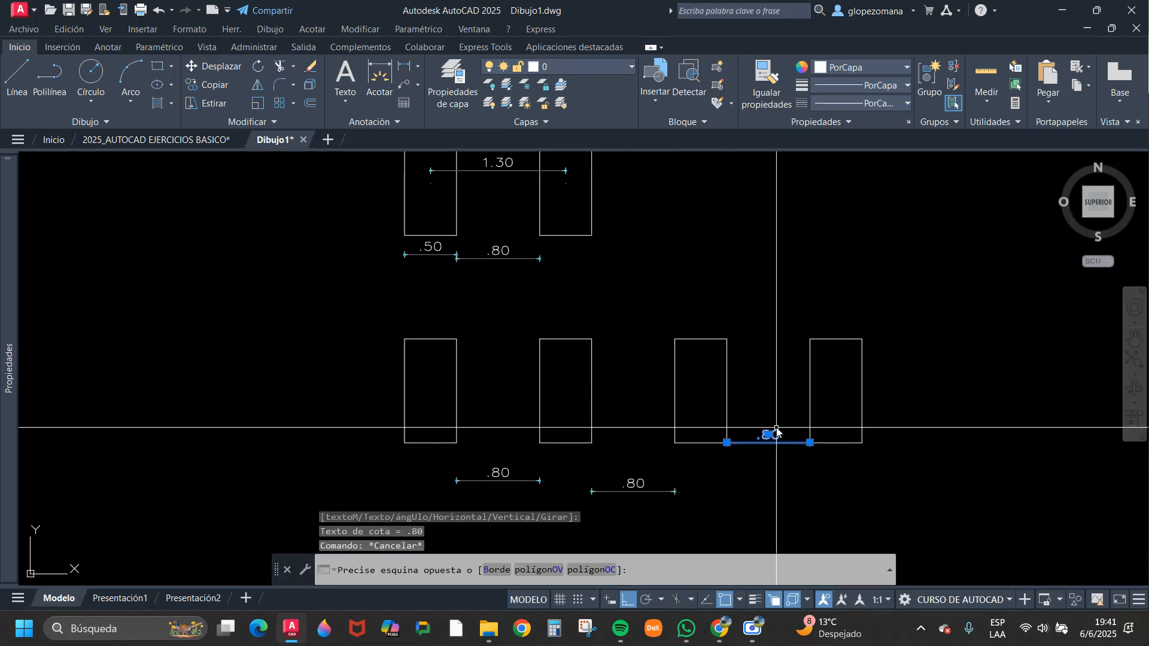
text(m)
key(Return)
click(900, 492)
click(897, 537)
key(Escape)
scroll(782, 431, down, 3)
scroll(783, 415, up, 2)
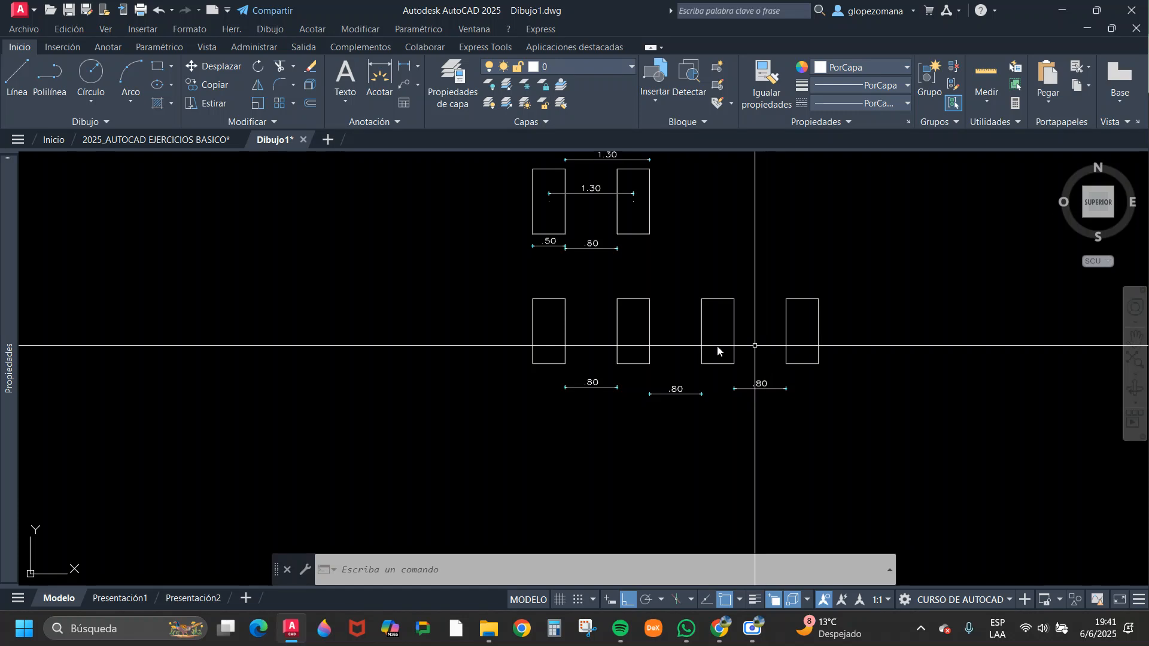
text(c)
key(Return)
click(595, 340)
click(561, 328)
key(Return)
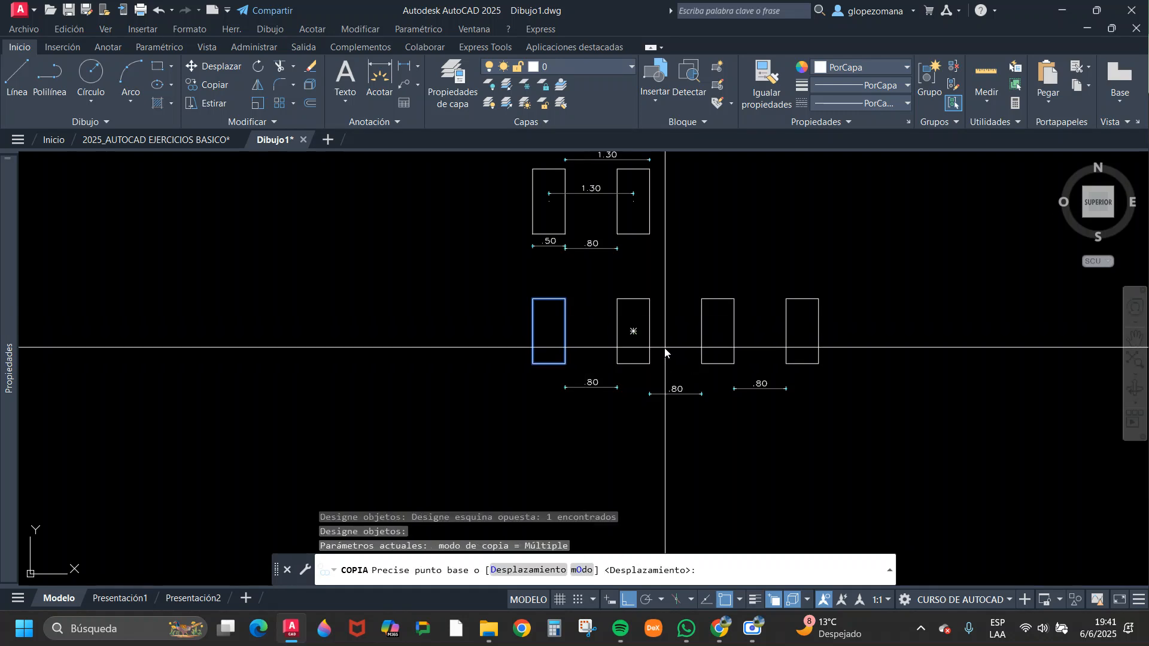
click(676, 370)
key(Escape)
- Copy the leftmost ninth-row rectangle straight down, without its dimensions, to start a tenth row
key(Return)
click(586, 331)
click(554, 328)
key(Return)
click(576, 321)
middle_drag(613, 495, 559, 341)
click(635, 305)
key(Escape)
scroll(595, 306, up, 4)
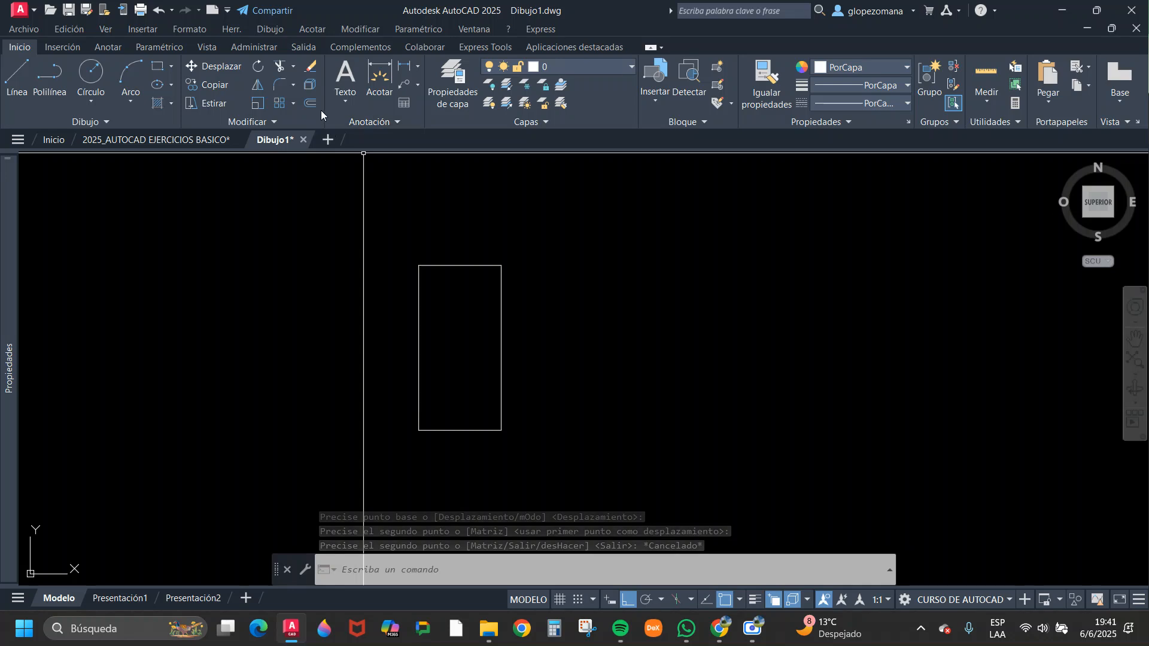
- Copy the tenth-row rectangle 1.3 units to the right, using a free base point outside the rectangle
click(216, 85)
click(533, 305)
click(449, 366)
key(Return)
click(589, 365)
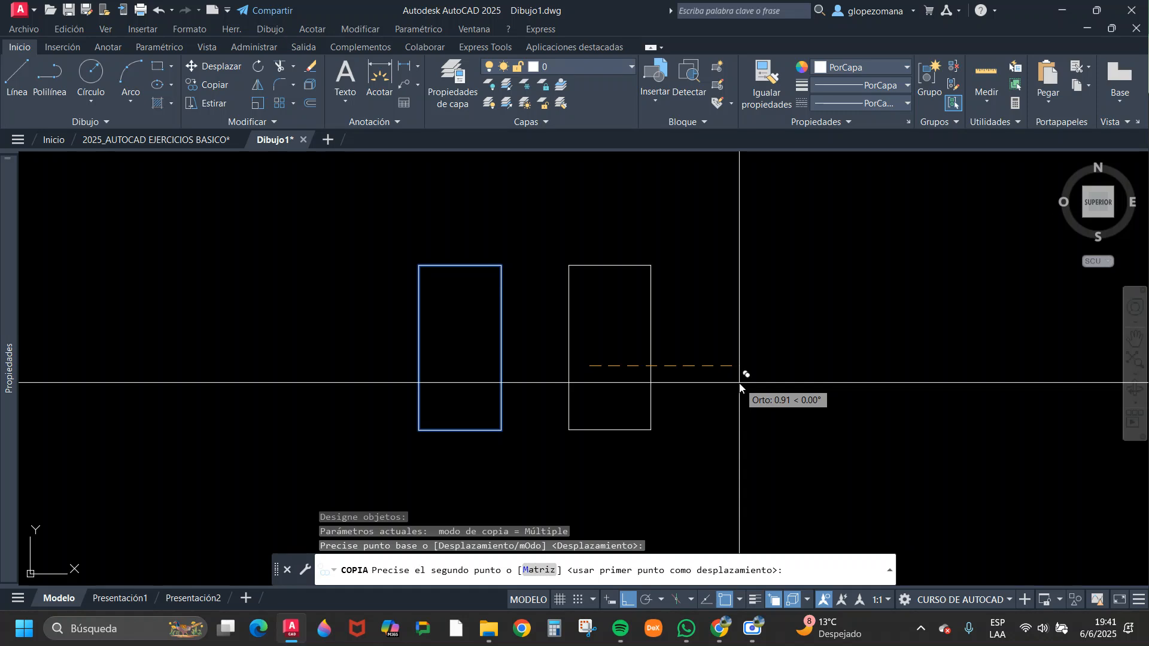
scroll(741, 388, down, 2)
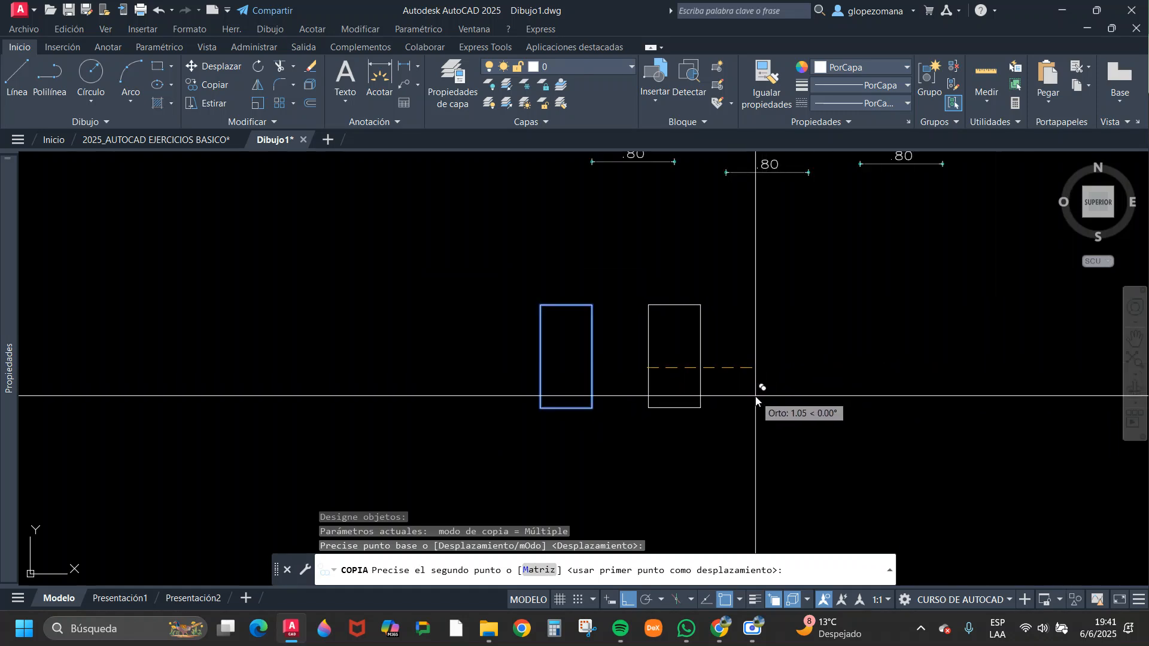
key(Return)
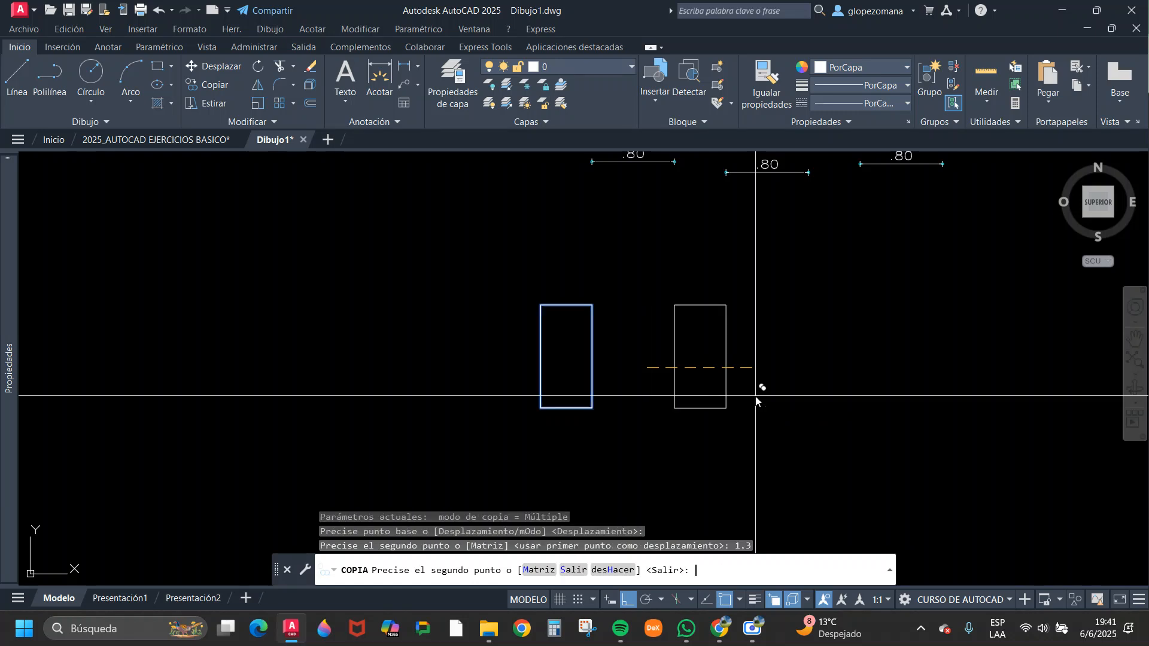
key(Escape)
- Copy the second tenth-row rectangle repeatedly to the right, from the first rectangle's upper-right corner to each successive upper-right corner, until the row has eight rectangles
middle_drag(772, 389, 621, 384)
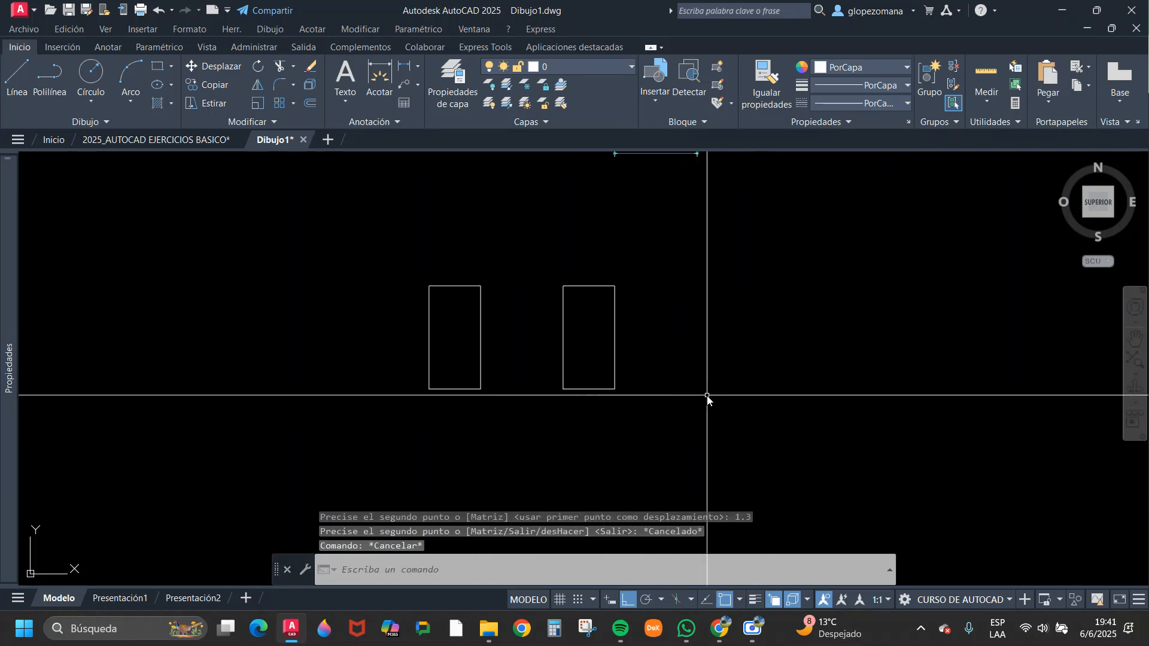
click(213, 88)
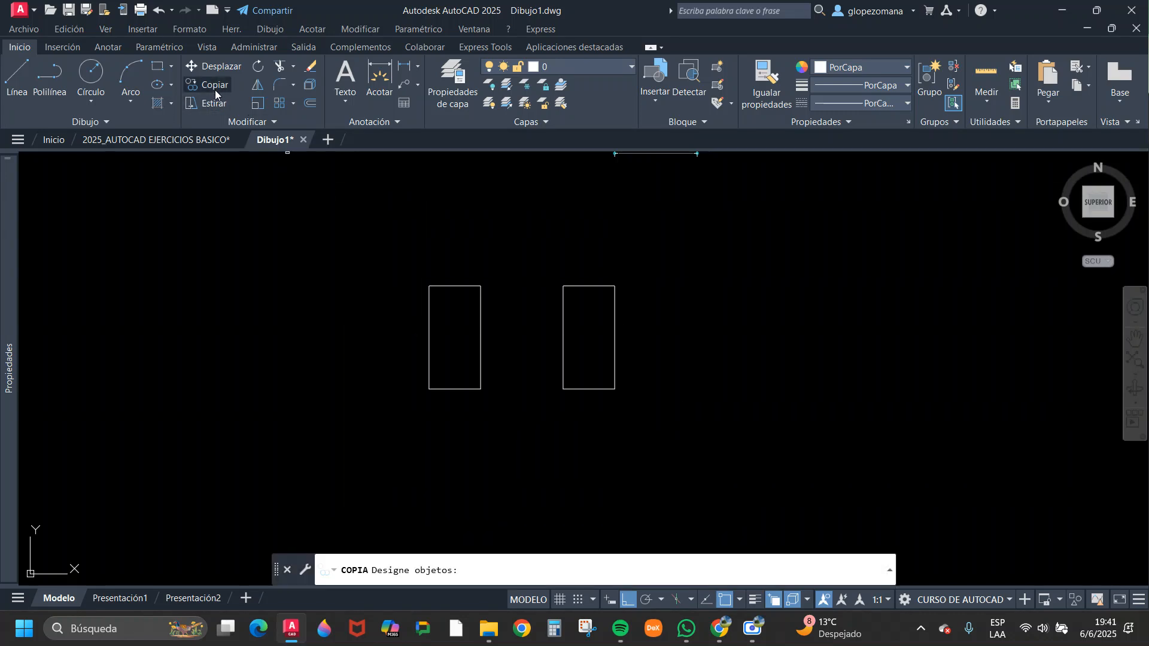
click(691, 449)
click(602, 278)
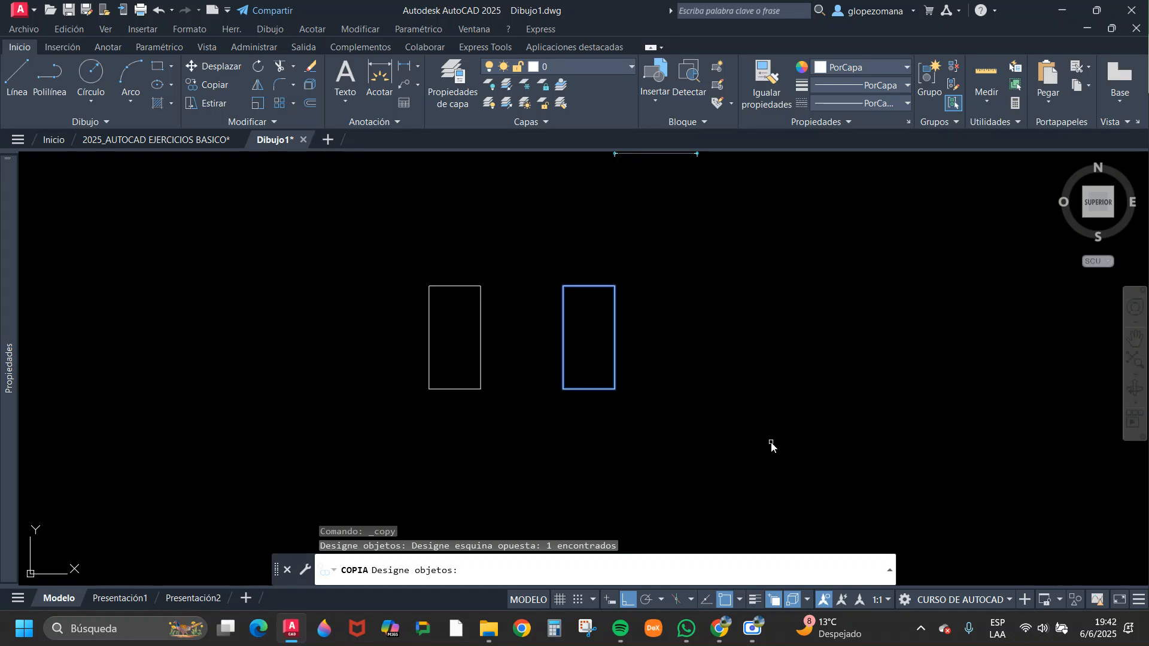
key(Return)
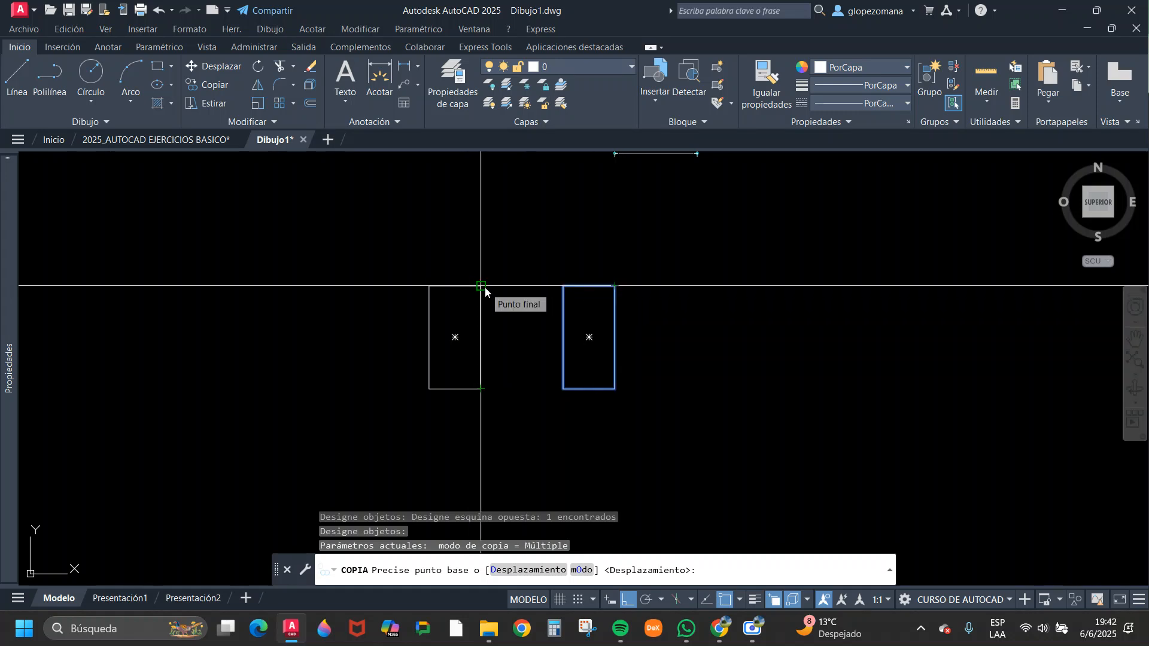
click(486, 290)
click(618, 289)
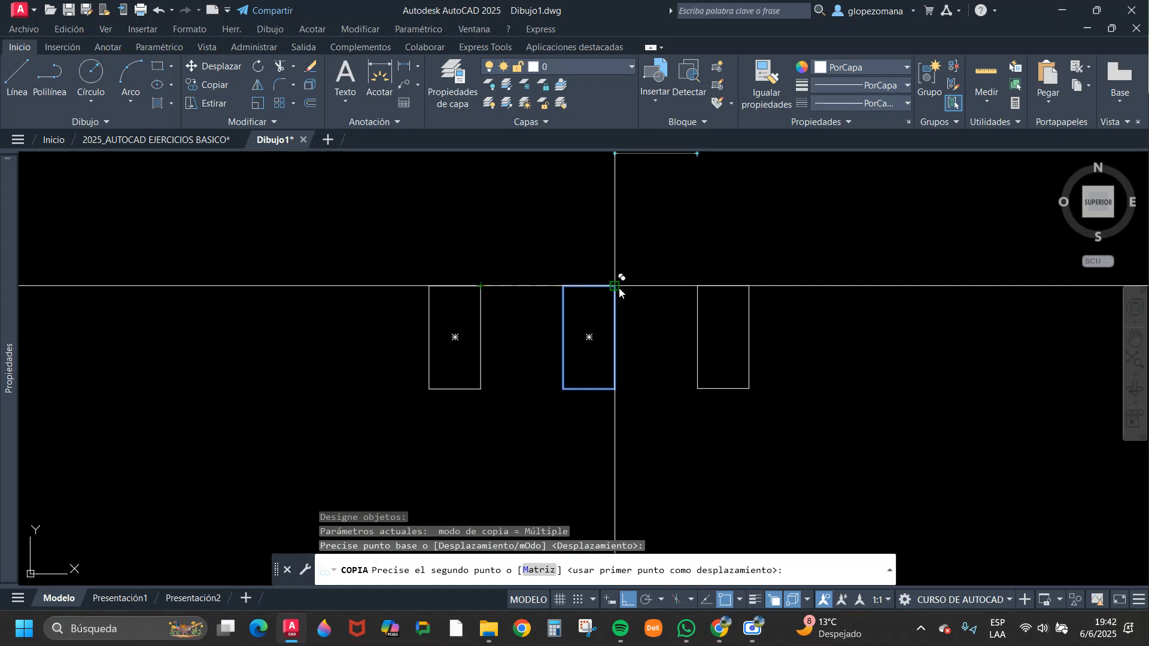
click(750, 287)
click(884, 287)
middle_drag(1021, 290, 817, 297)
click(814, 294)
click(949, 293)
scroll(928, 346, down, 4)
middle_drag(990, 328, 821, 397)
key(Escape)
scroll(574, 425, up, 2)
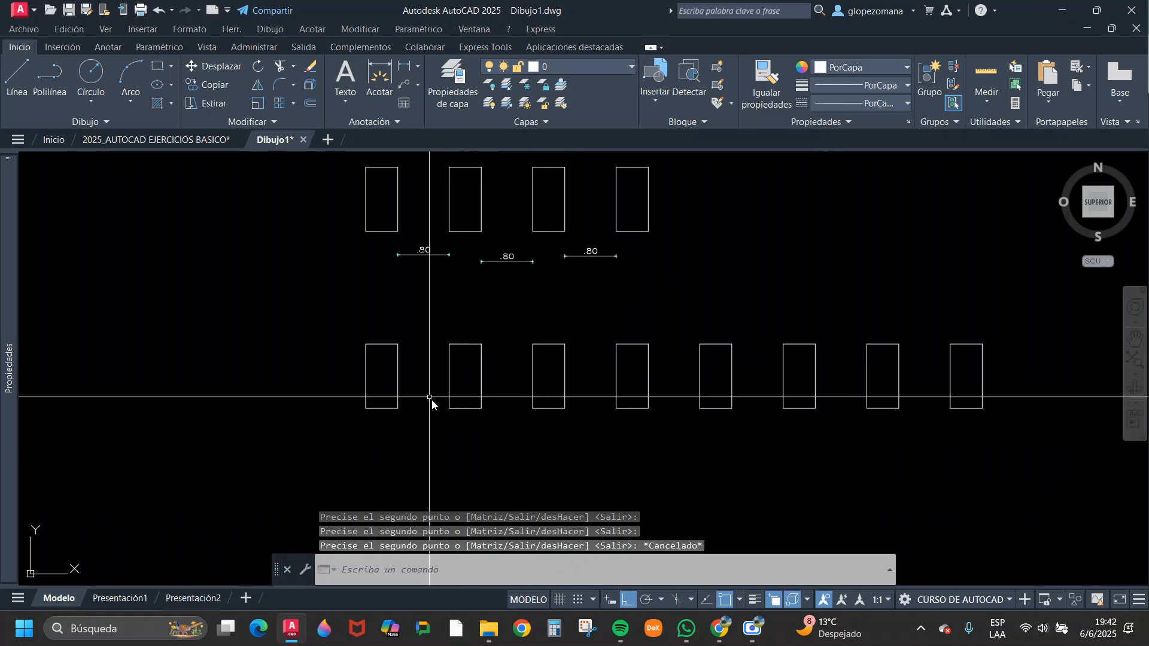
- Examine the spacing of the tenth-row rectangles along the whole row
scroll(403, 363, up, 4)
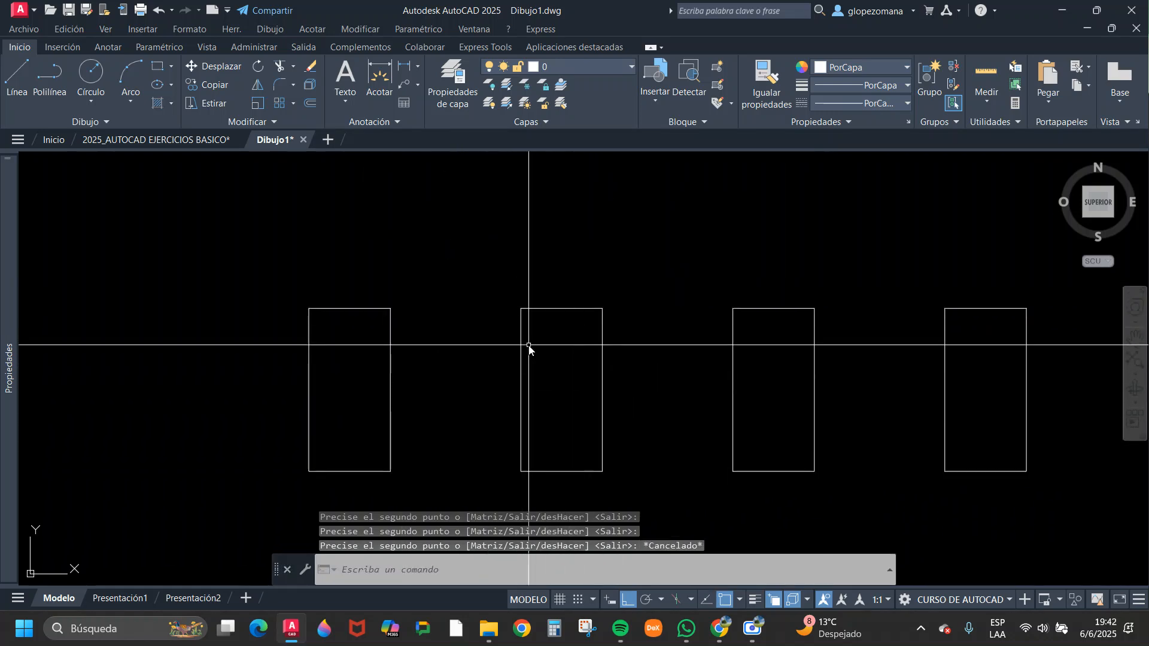
scroll(624, 343, down, 2)
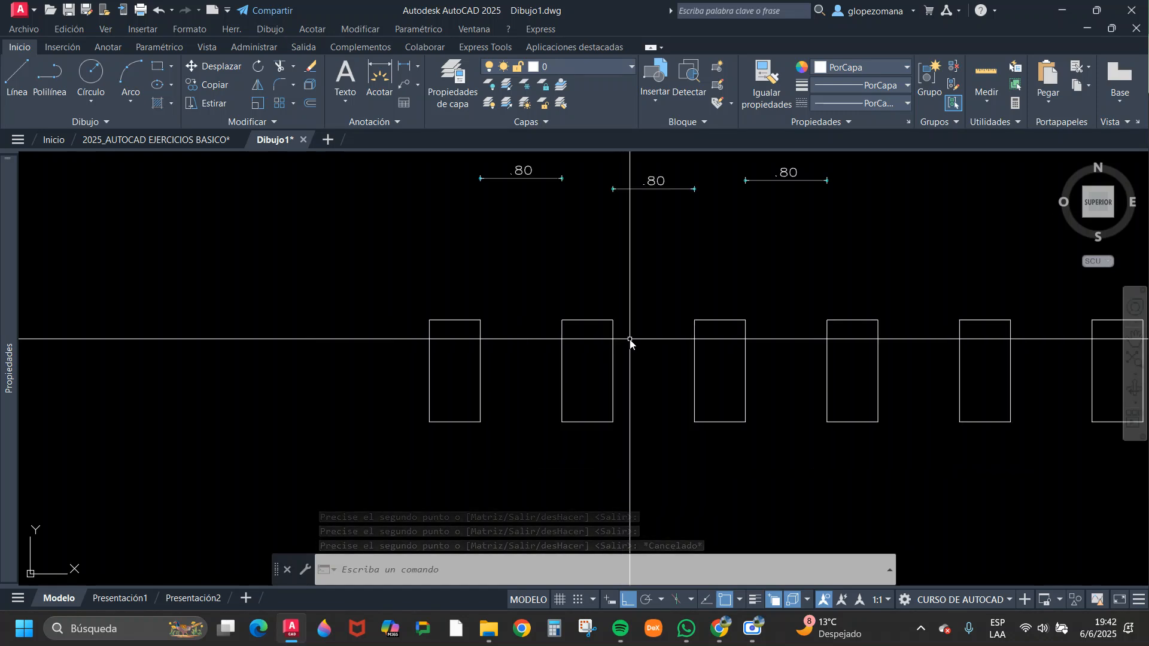
mouse_move(1033, 435)
middle_down()
mouse_move(718, 417)
mouse_move(742, 436)
mouse_move(747, 360)
middle_up()
scroll(972, 442, down, 2)
scroll(672, 332, up, 2)
scroll(673, 331, up, 1)
scroll(670, 322, down, 3)
scroll(663, 197, up, 2)
scroll(648, 230, down, 2)
key(Escape)
- Copy the leftmost tenth-row rectangle about 2.1 units straight down to start an eleventh row
scroll(662, 357, up, 2)
click(618, 346)
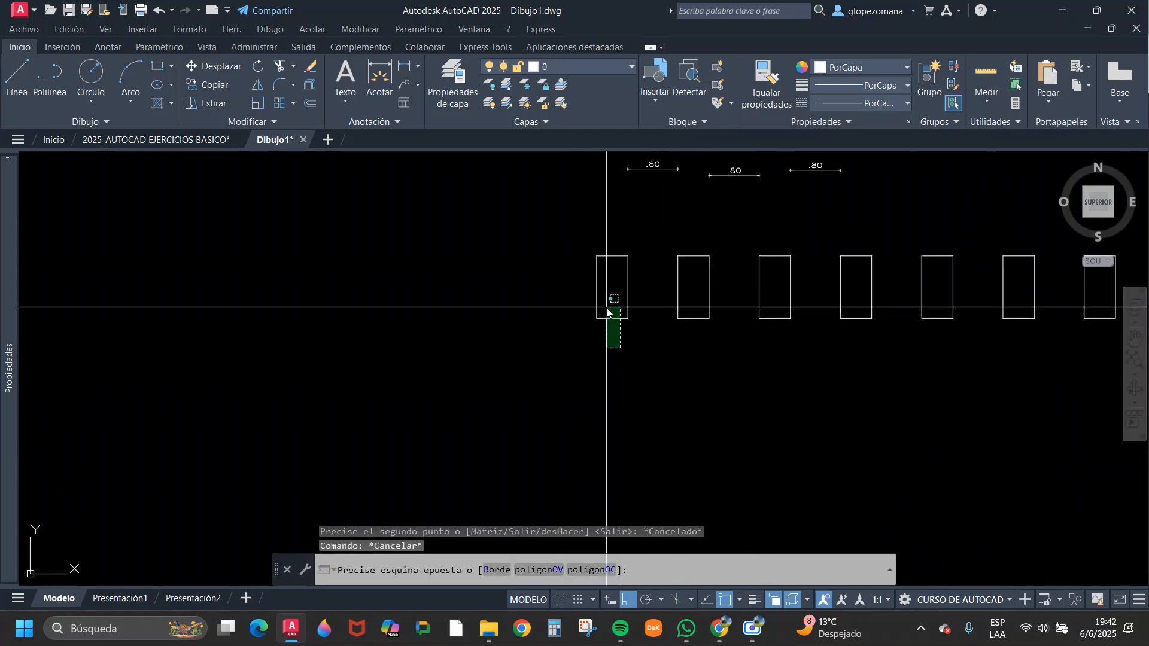
click(608, 311)
text(c)
key(Return)
click(646, 300)
click(667, 434)
key(Escape)
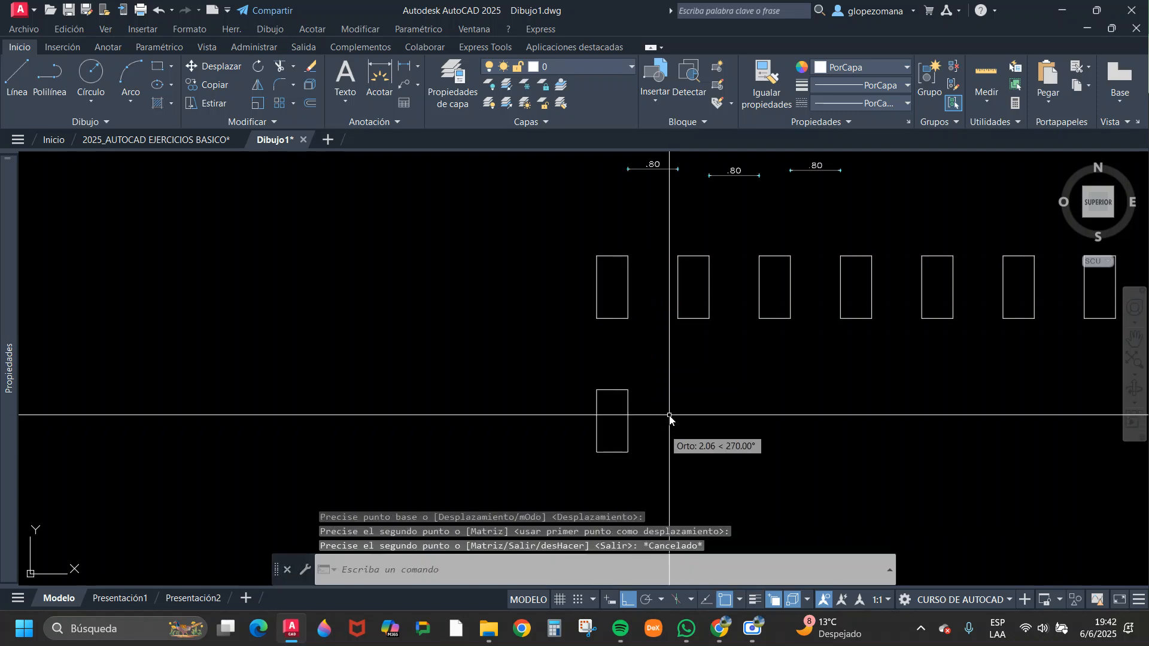
click(718, 383)
click(696, 312)
key(Escape)
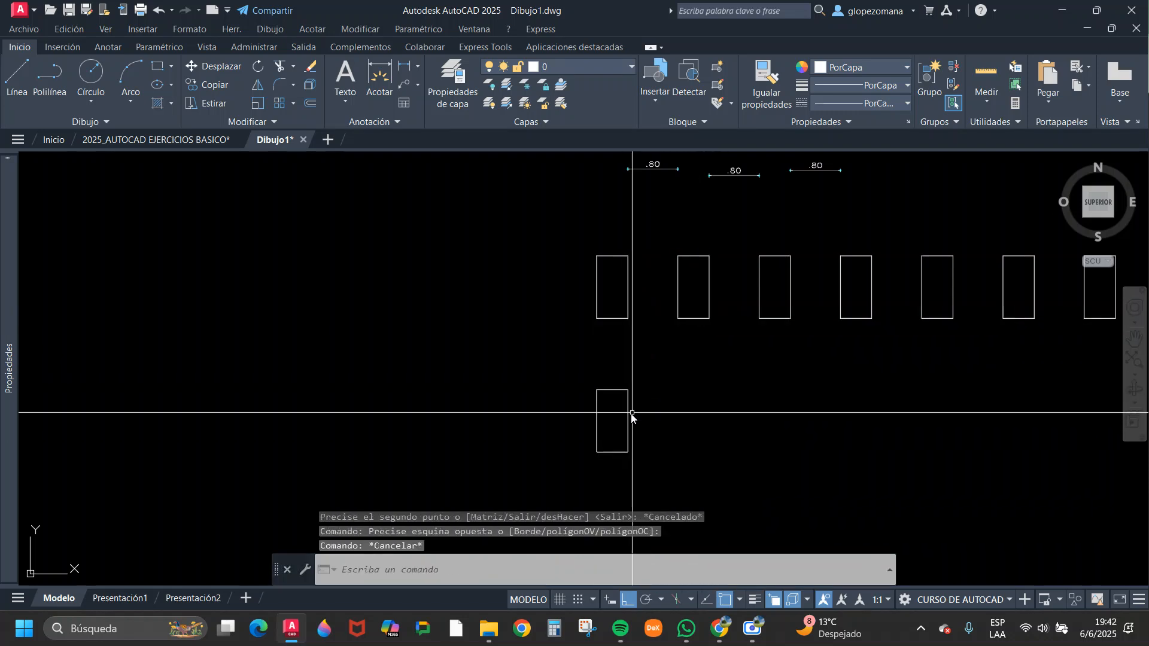
- Copy the eleventh-row rectangle horizontally to the right by eye, leaving a gap of about 0.63 units between the two
text(c)
key(Return)
click(627, 422)
key(Return)
click(652, 421)
scroll(700, 424, up, 2)
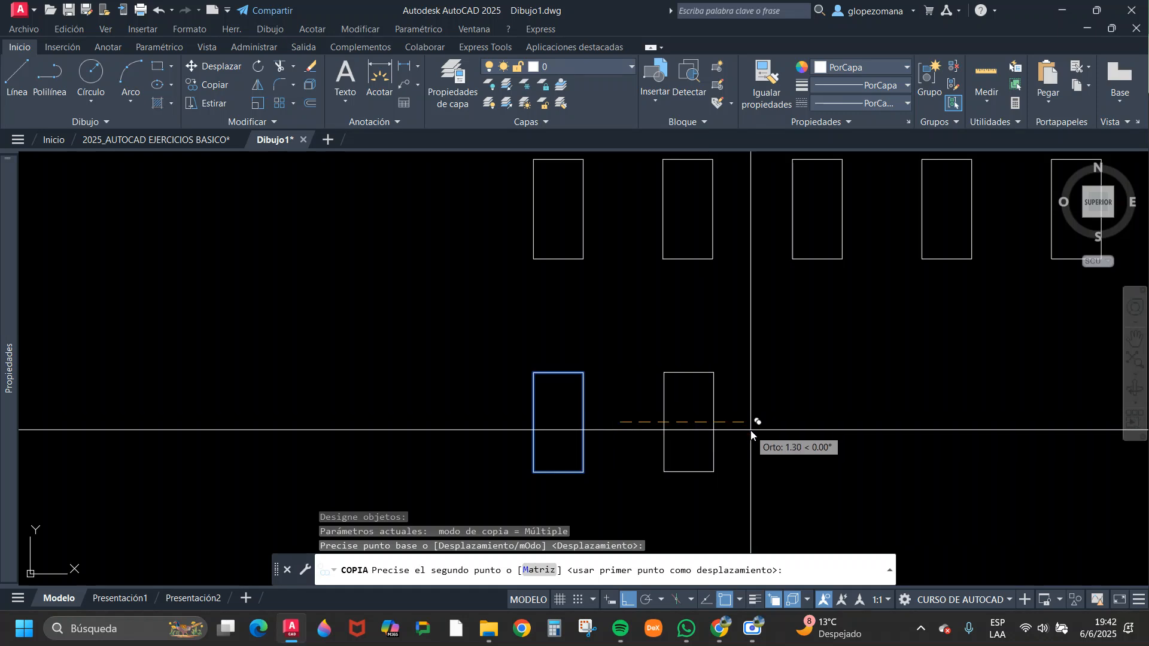
click(734, 423)
key(Escape)
- Dimension the gap between the two eleventh-row rectangles, placing the dimension at mid-height
click(403, 65)
scroll(567, 376, up, 2)
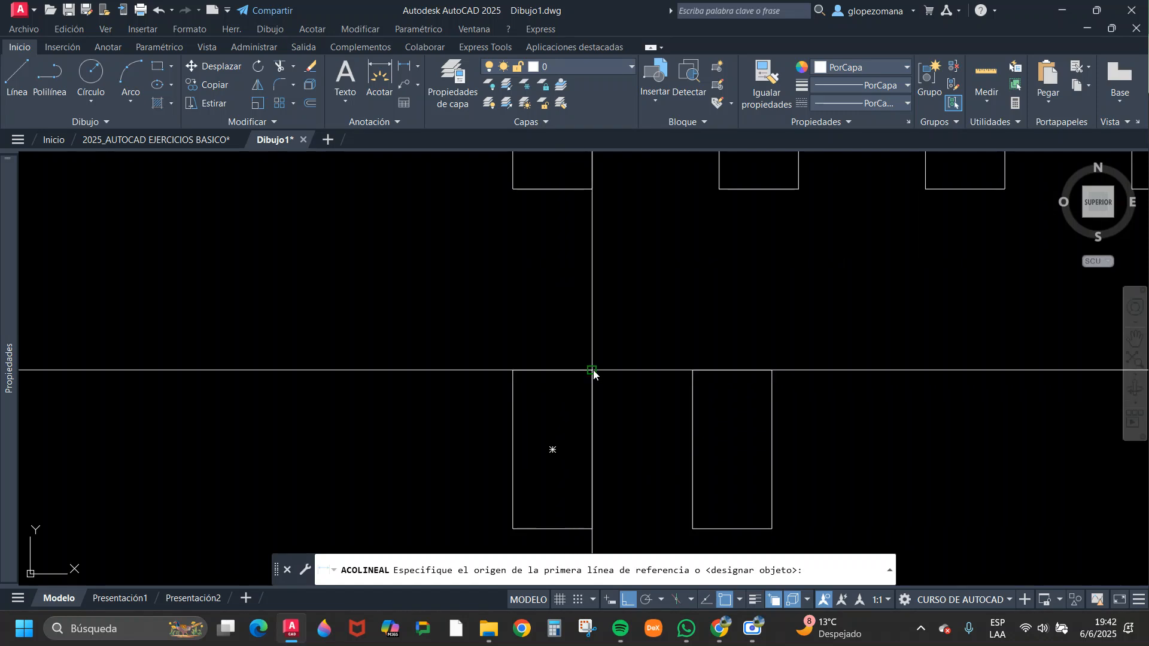
click(592, 449)
click(692, 450)
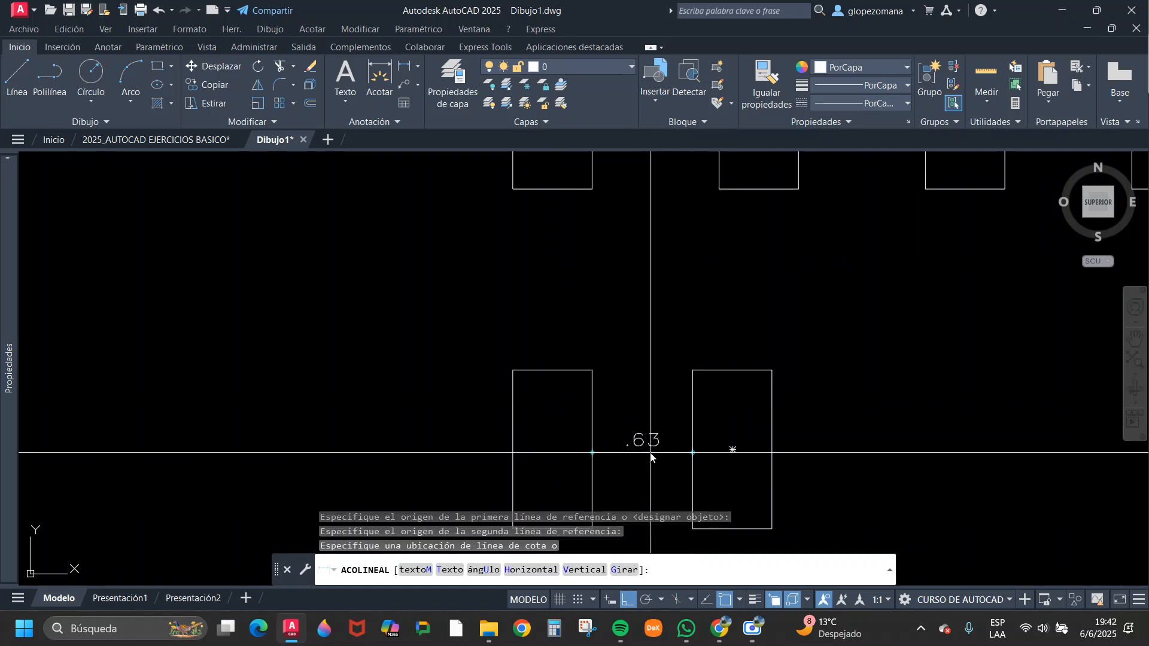
click(653, 446)
scroll(655, 441, up, 4)
scroll(751, 431, down, 6)
key(Escape)
middle_drag(736, 432, 711, 442)
- Dimension the width of the leftmost eleventh-row rectangle, aligning it with the existing gap dimension
key(Return)
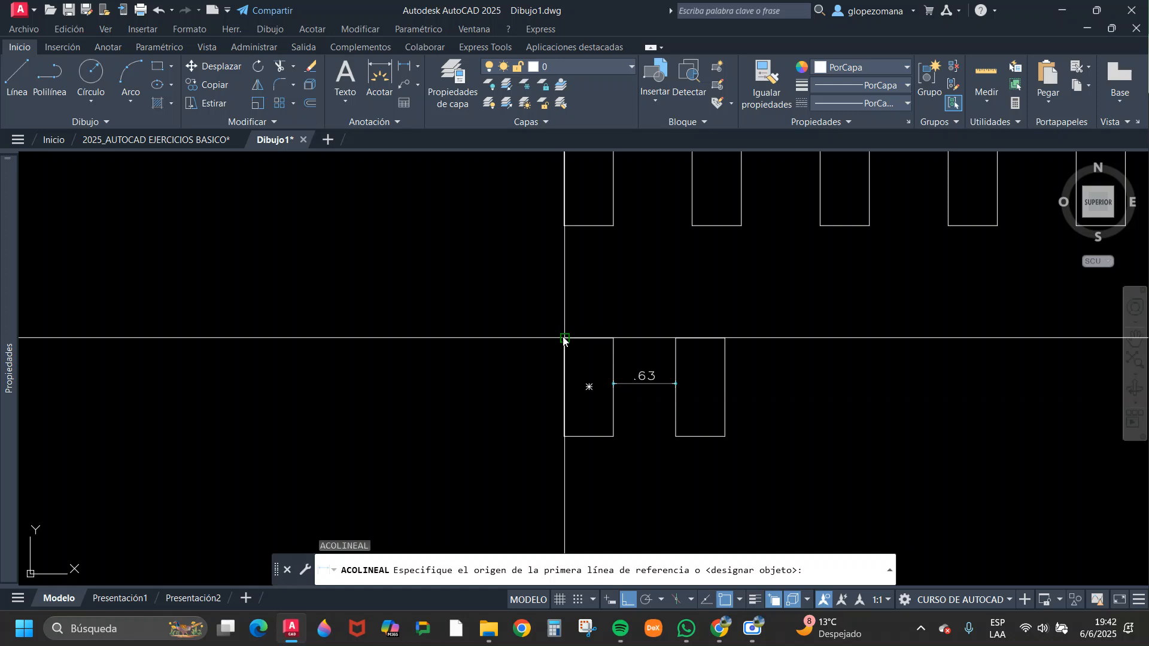
click(565, 337)
click(612, 338)
scroll(613, 383, up, 3)
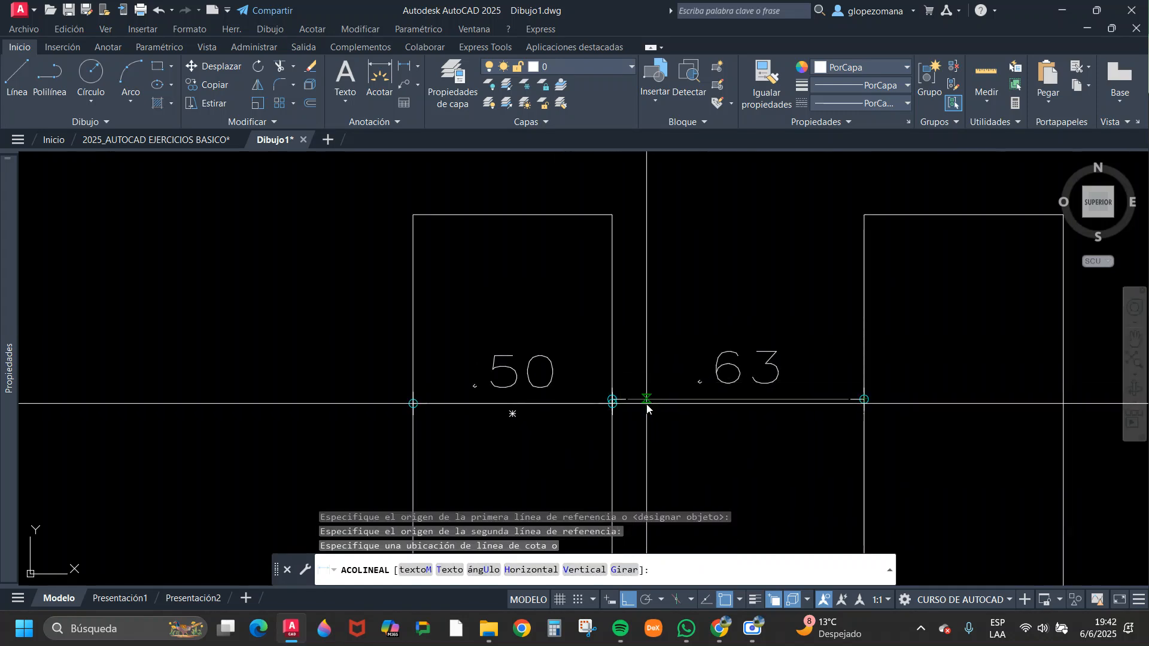
click(646, 403)
scroll(646, 402, down, 2)
key(Escape)
click(808, 337)
click(786, 282)
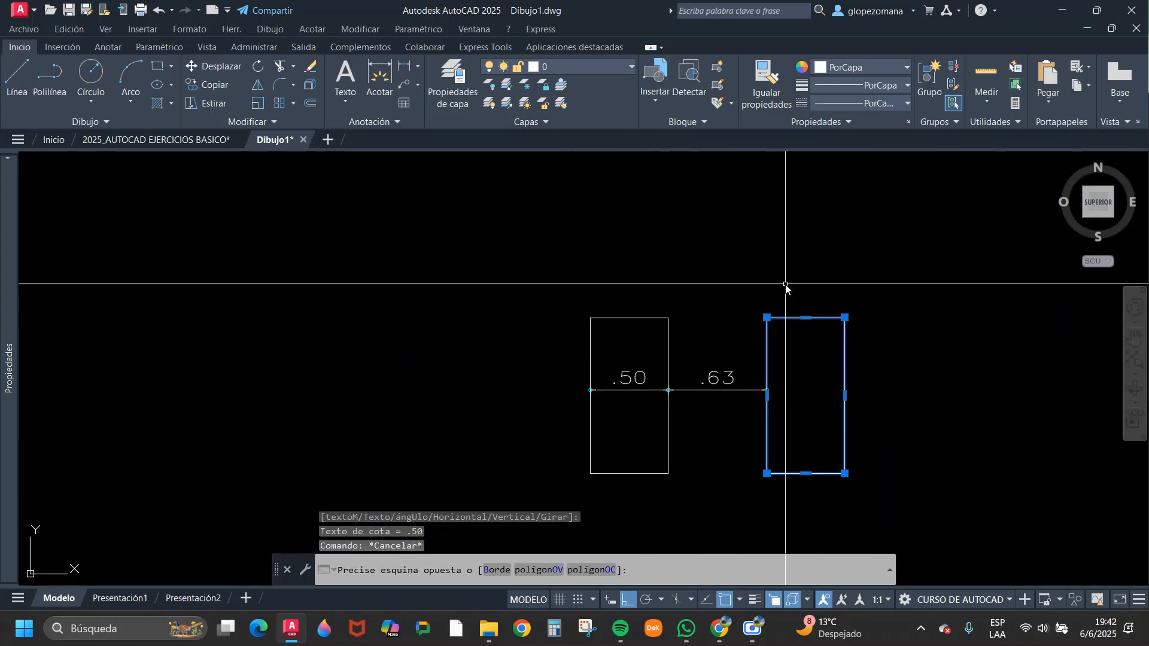
key(Escape)
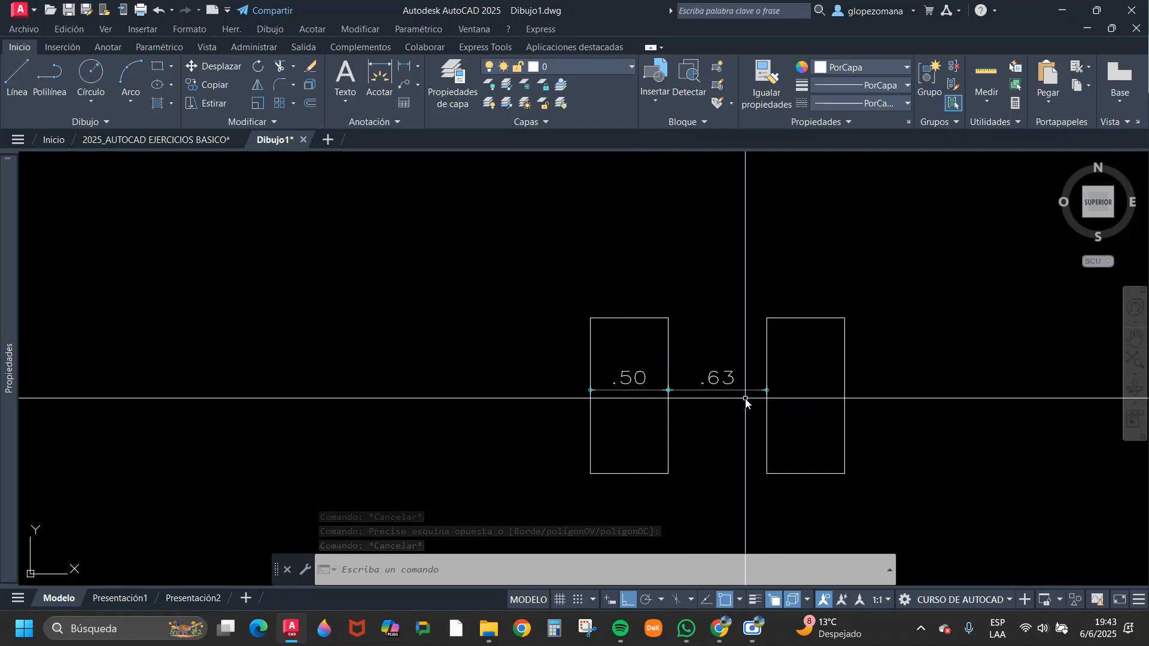
middle_drag(744, 403, 668, 405)
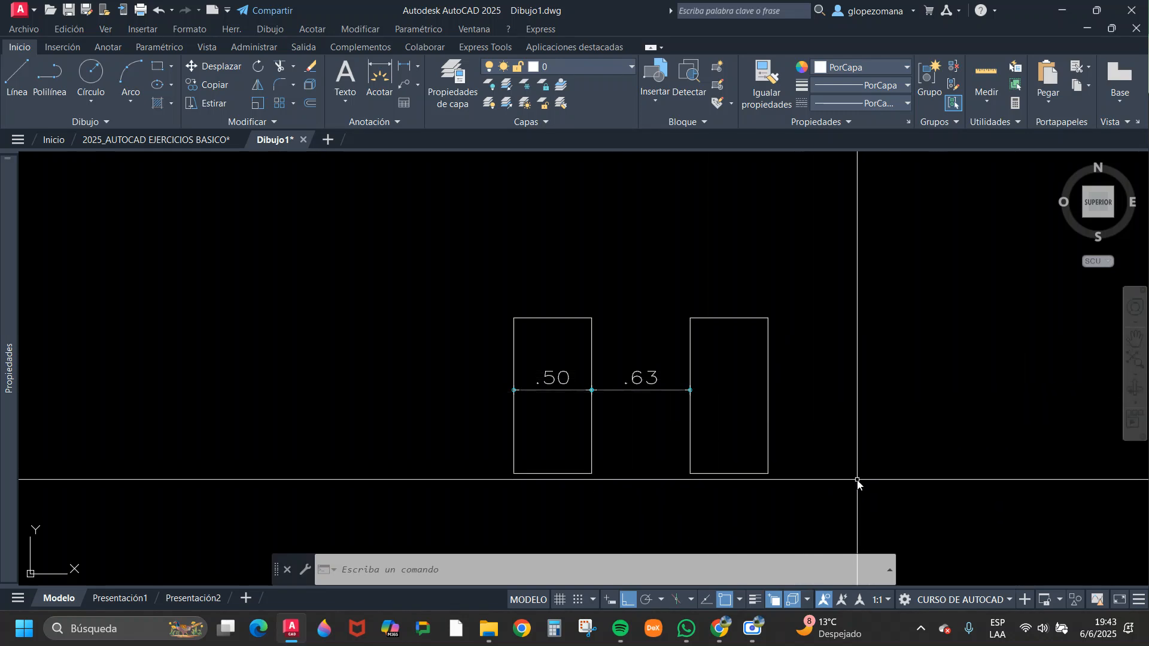
key(Escape)
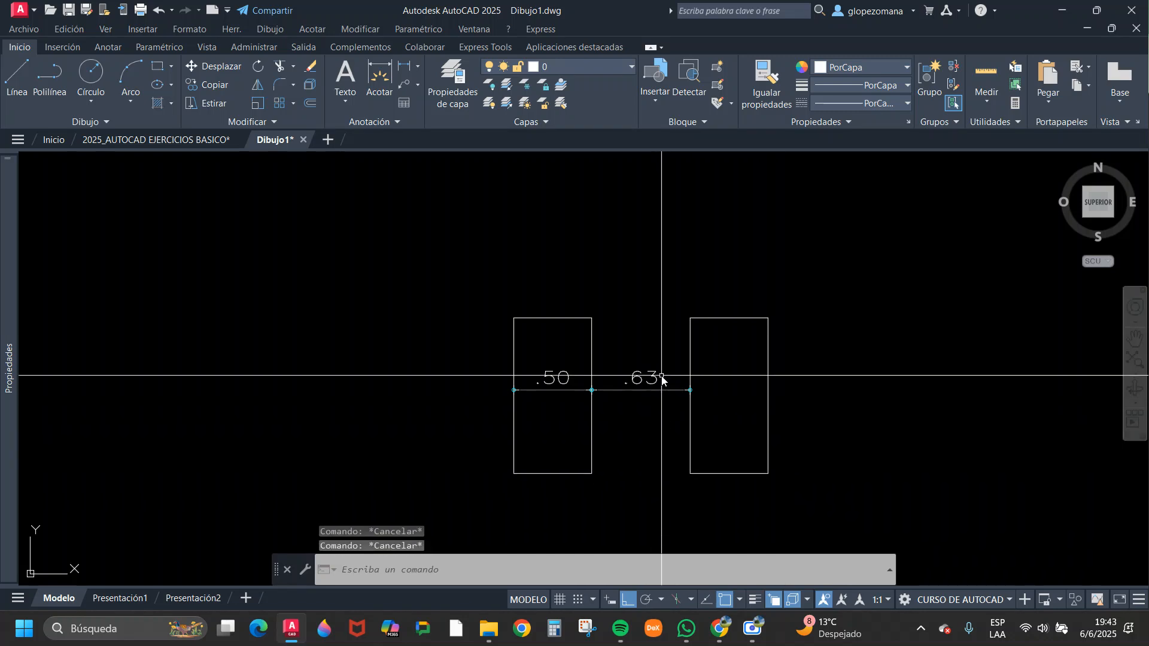
middle_drag(680, 384, 597, 391)
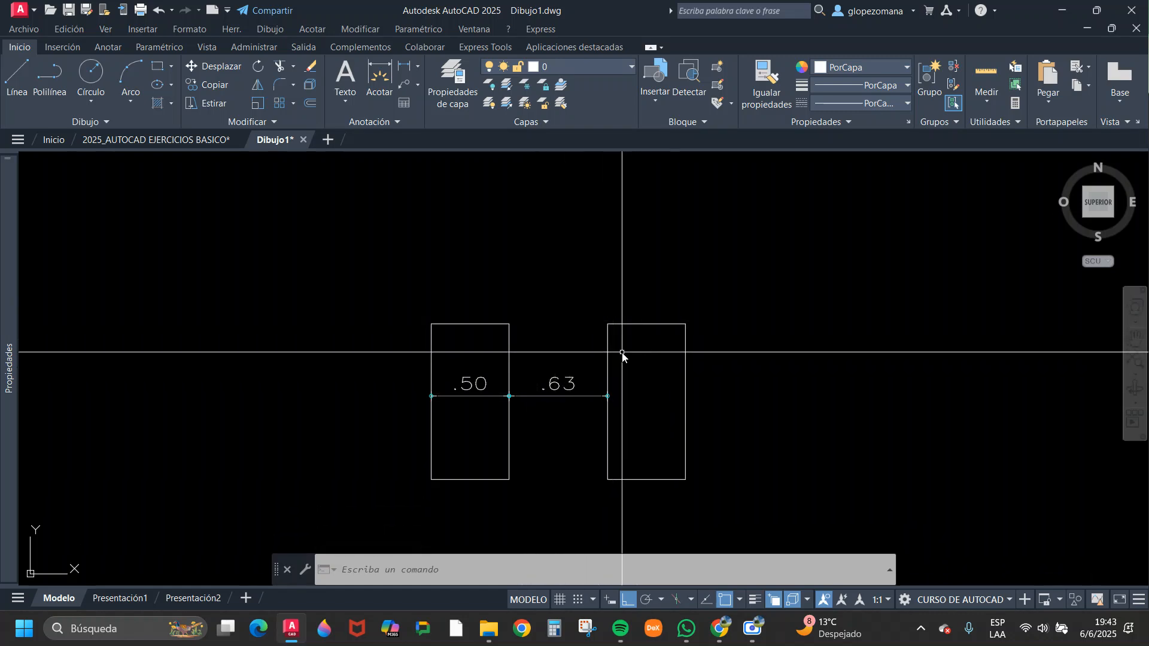
text(l)
key(Return)
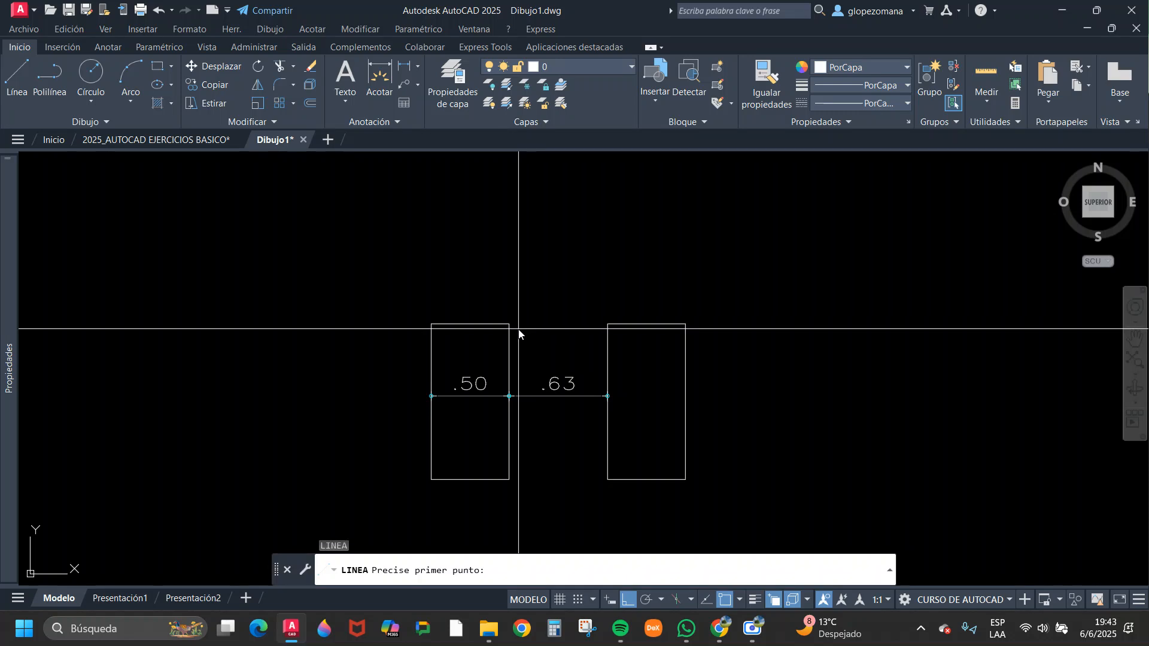
key(Escape)
click(731, 304)
click(645, 413)
key(Escape)
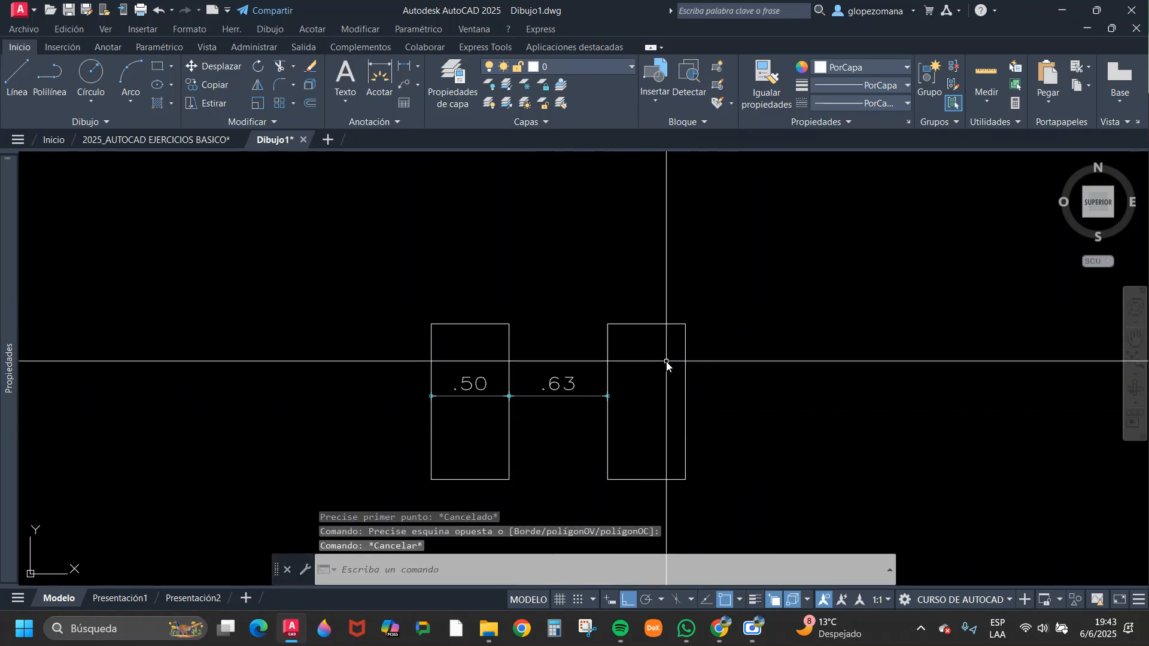
click(752, 286)
click(566, 500)
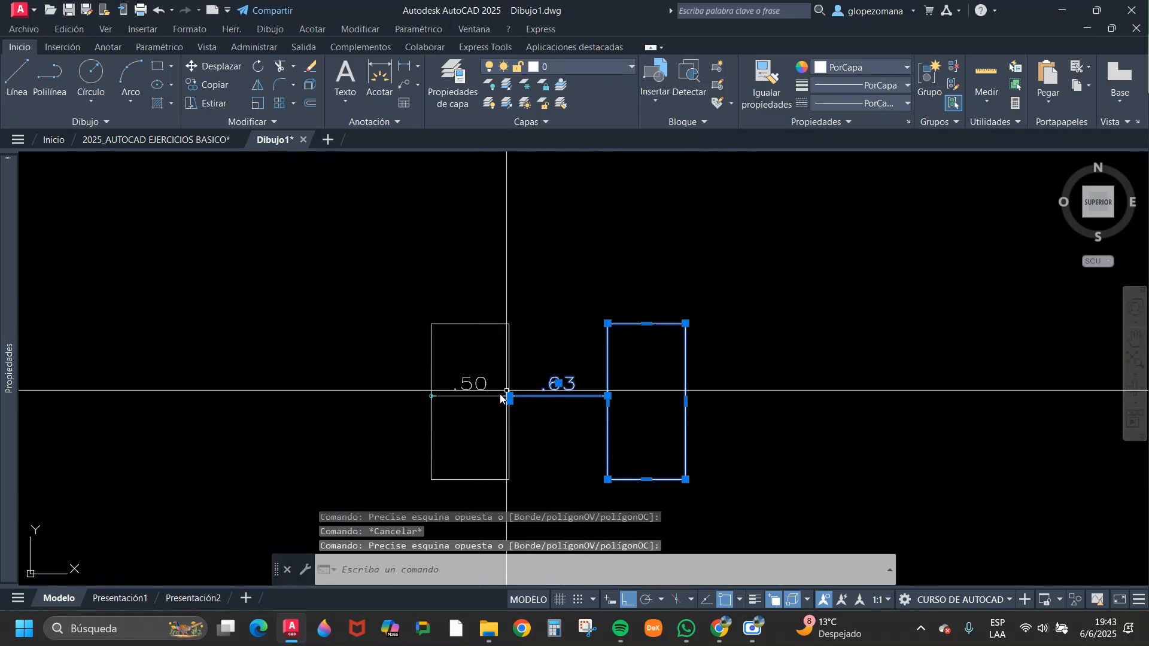
scroll(535, 404, up, 2)
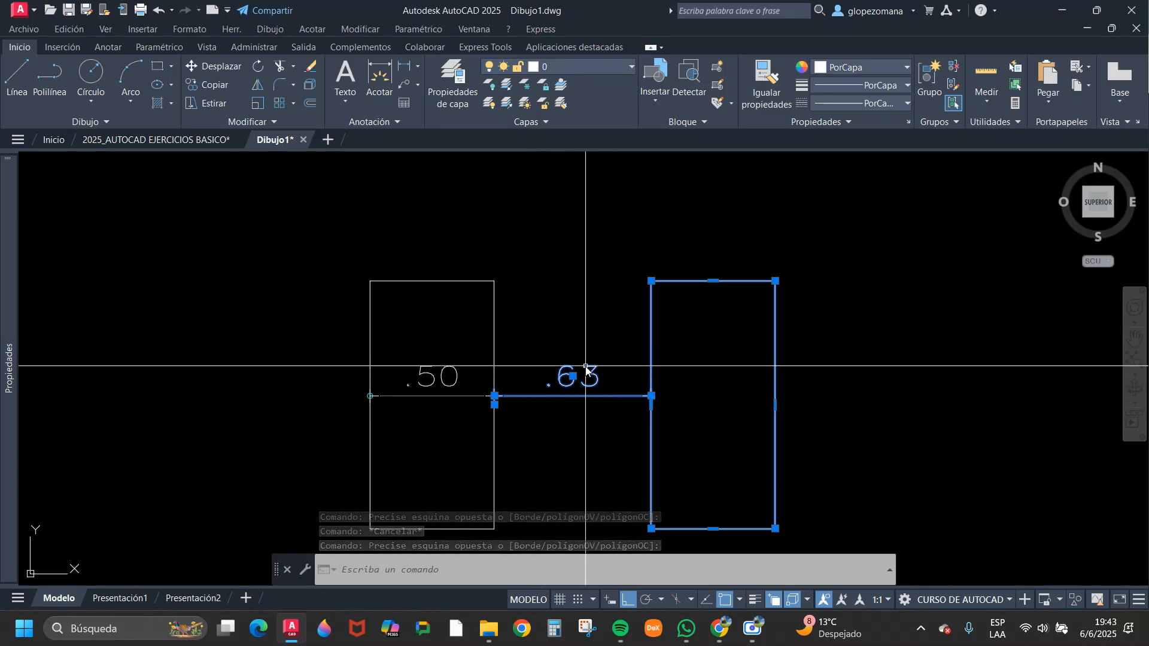
key(Escape)
scroll(608, 411, down, 2)
scroll(526, 395, up, 2)
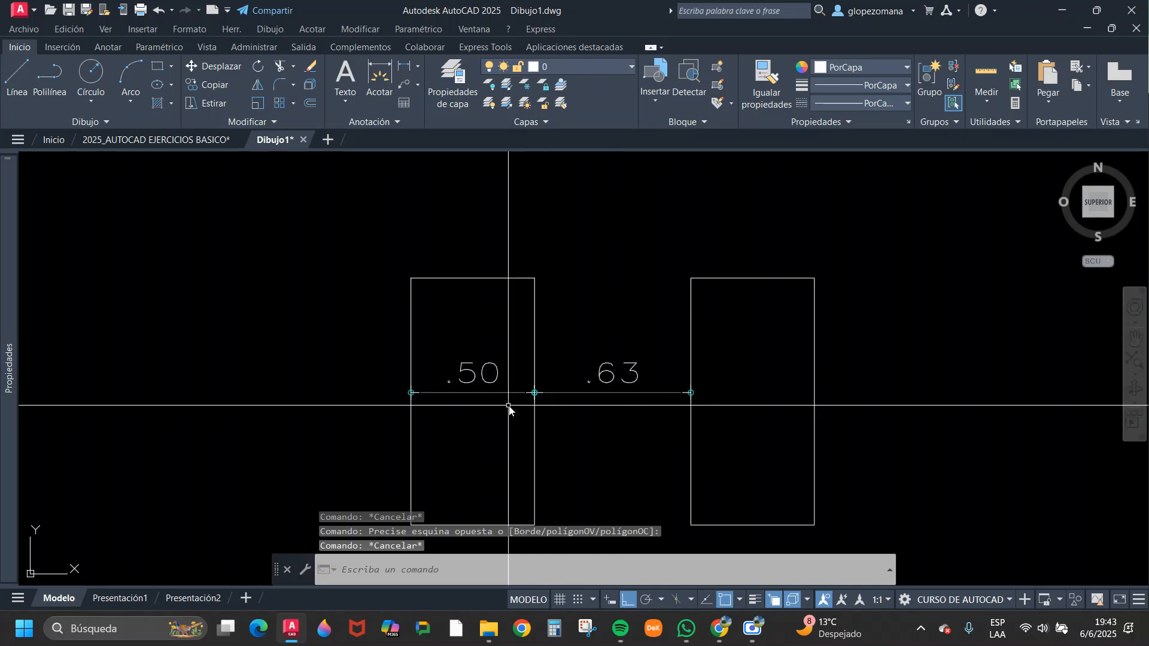
- Erase the width dimension, the copied rectangle and the gap dimension, keeping only the leftmost eleventh-row rectangle
click(511, 335)
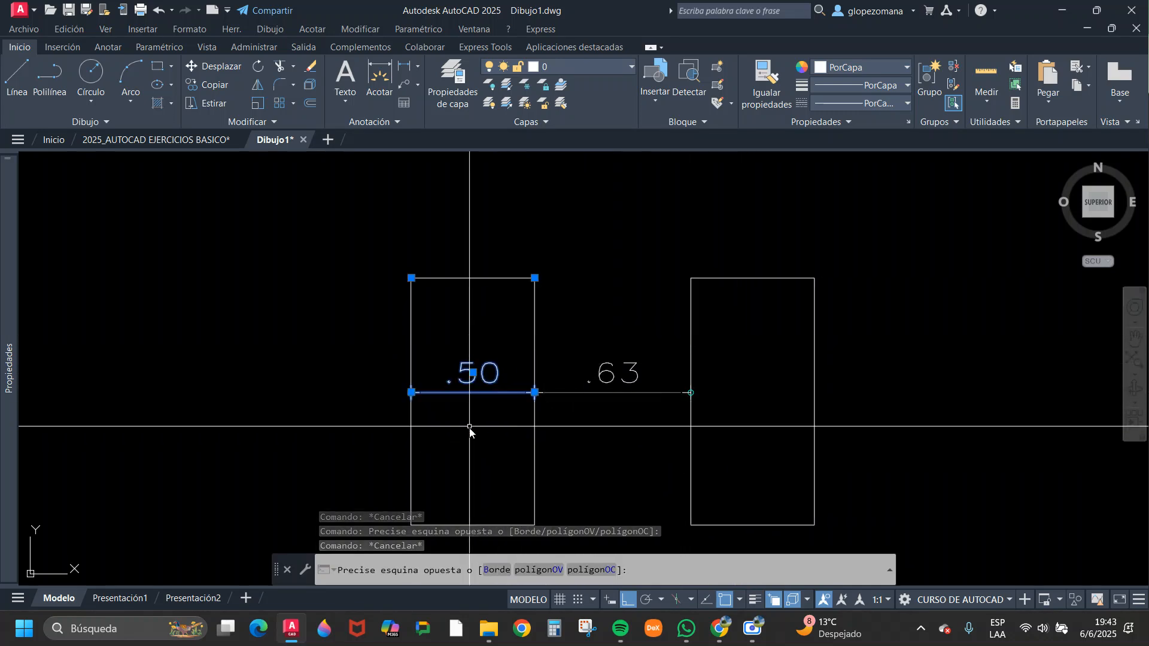
text(e)
key(Return)
click(880, 428)
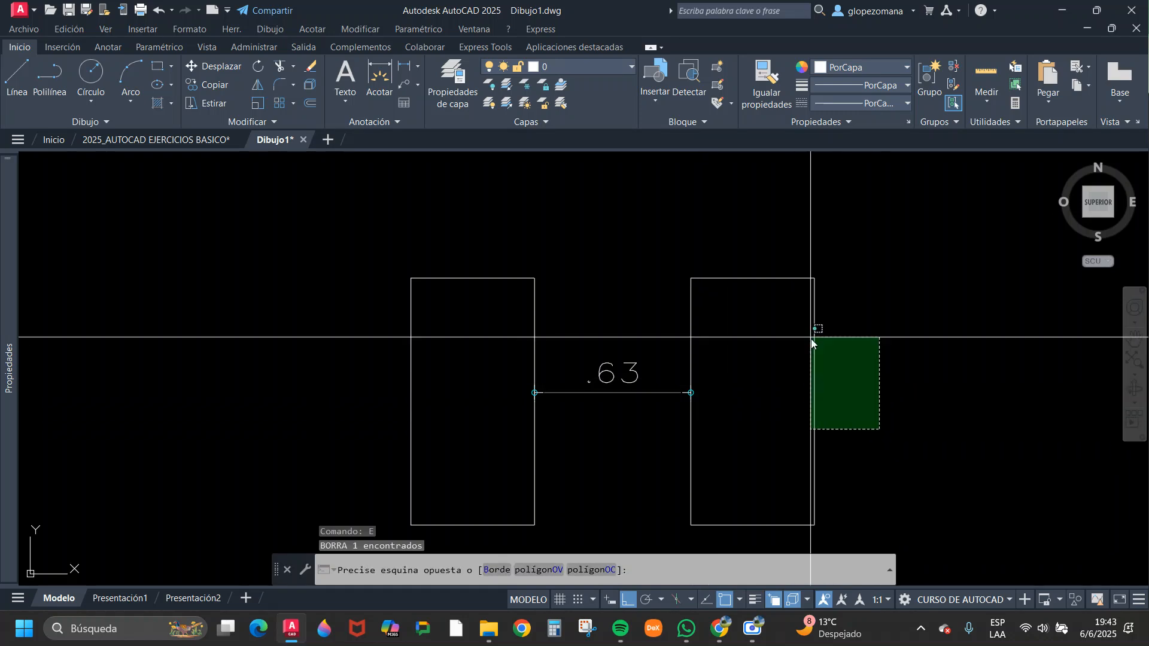
click(799, 324)
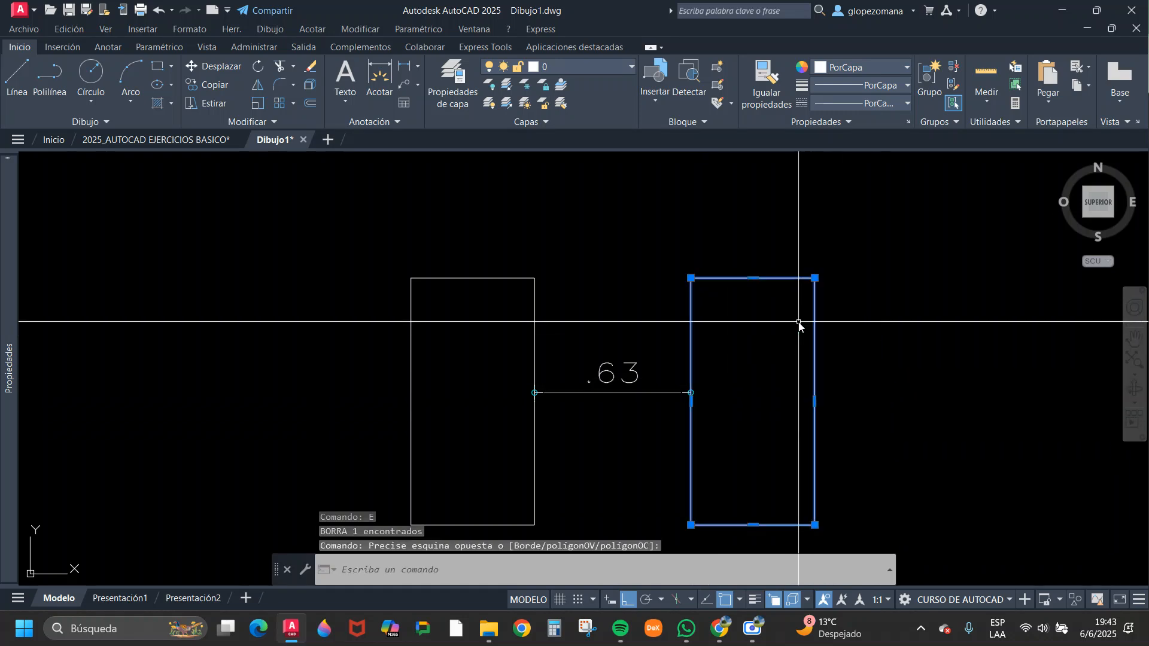
key(Delete)
text(e)
key(Return)
click(718, 338)
click(649, 441)
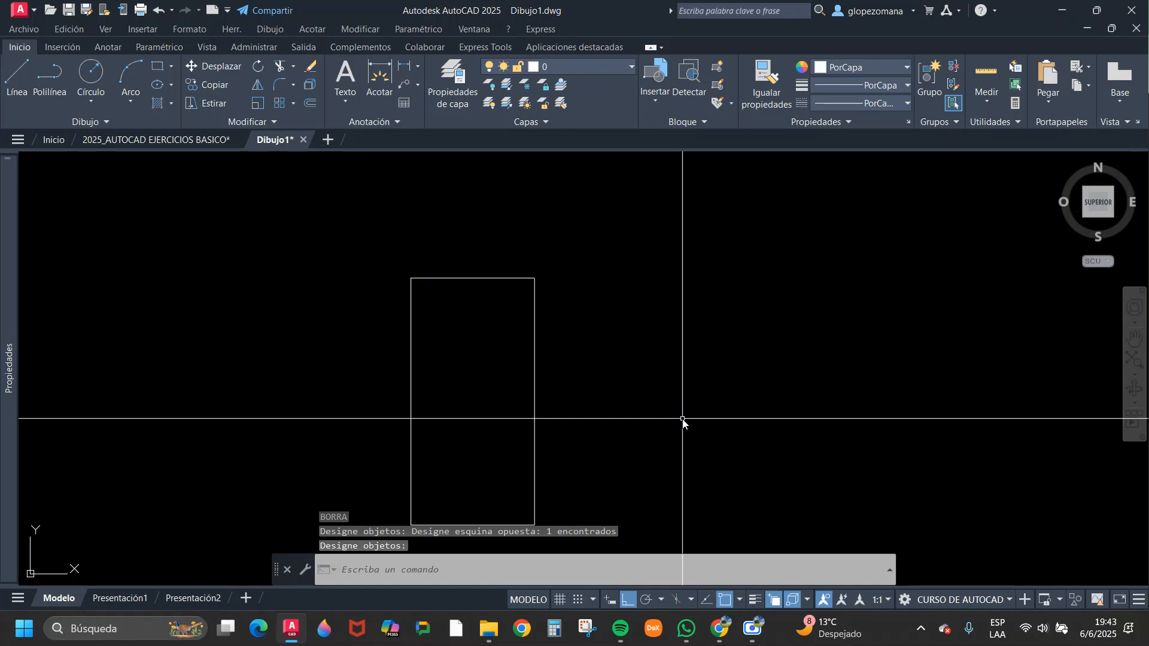
key(Return)
- Draw a horizontal reference line .62586 long to the right from the eleventh-row rectangle's top-right corner
text(l)
key(Return)
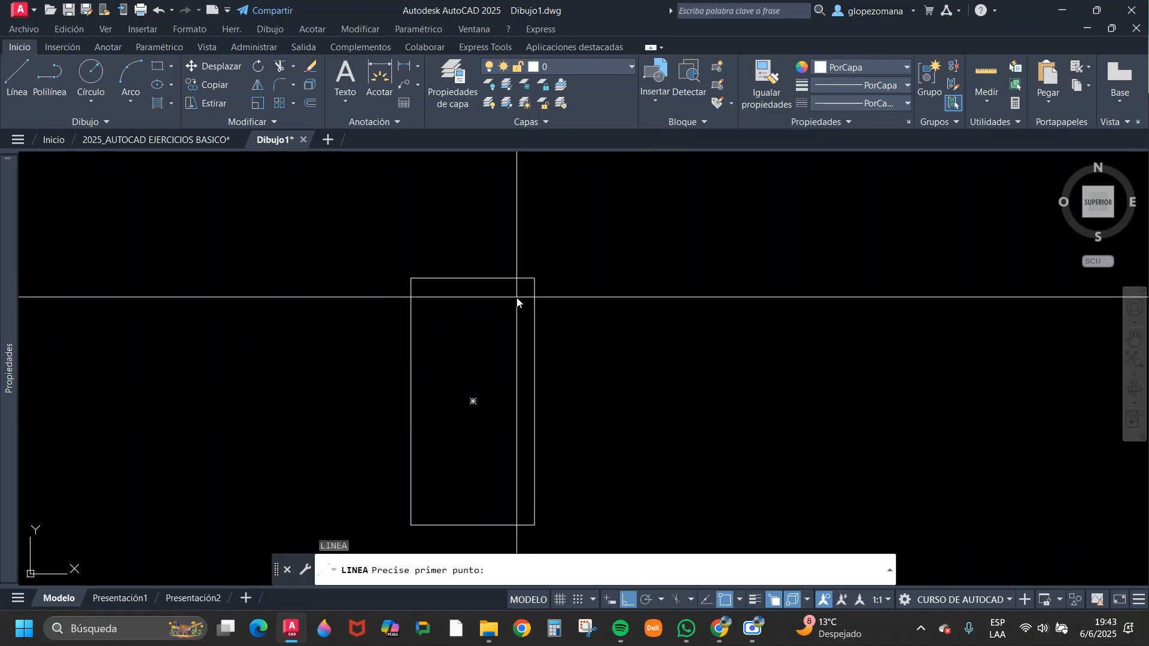
click(535, 279)
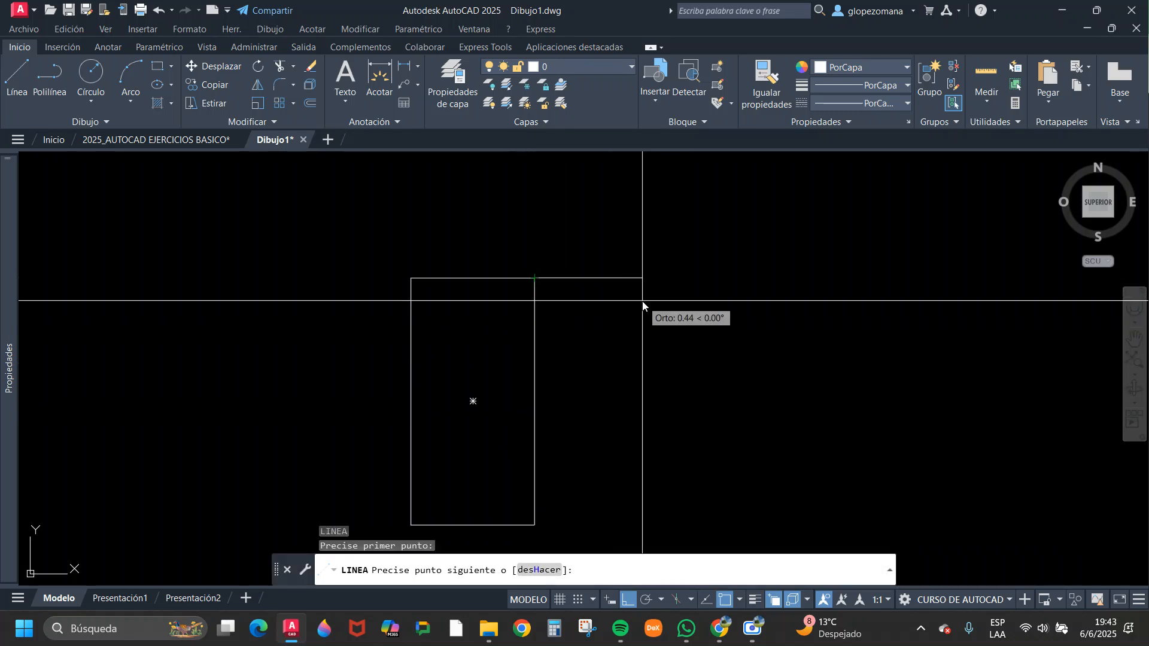
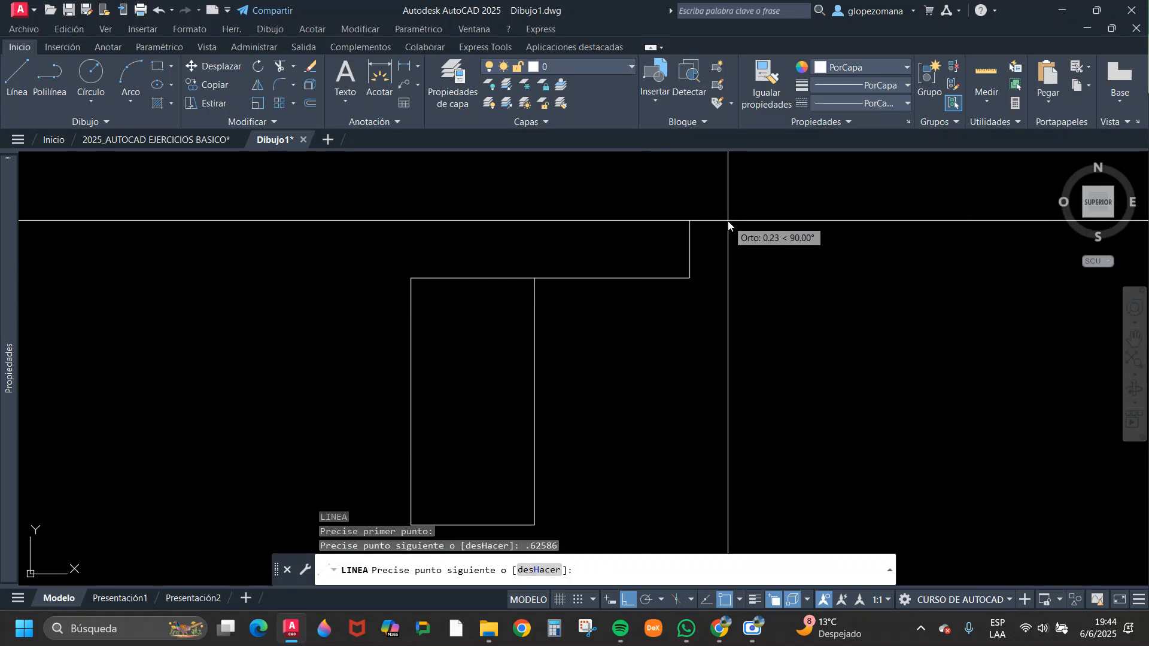
key(Escape)
- Check the reference line's length with a linear dimension preview and in its object properties
click(405, 65)
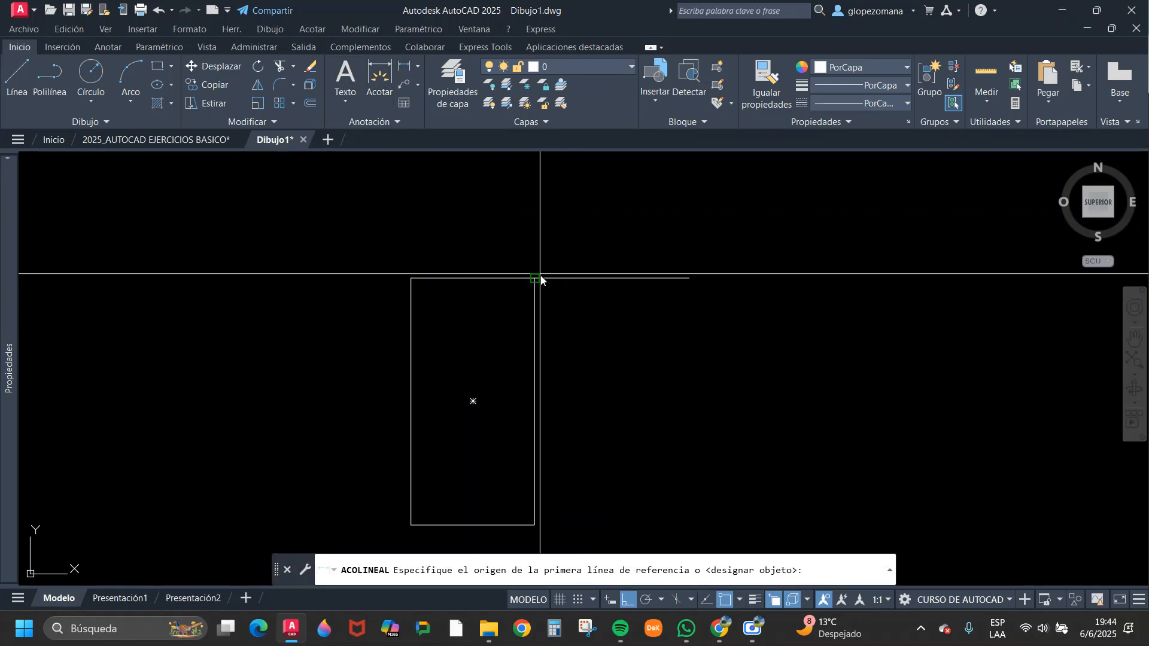
click(534, 278)
click(695, 286)
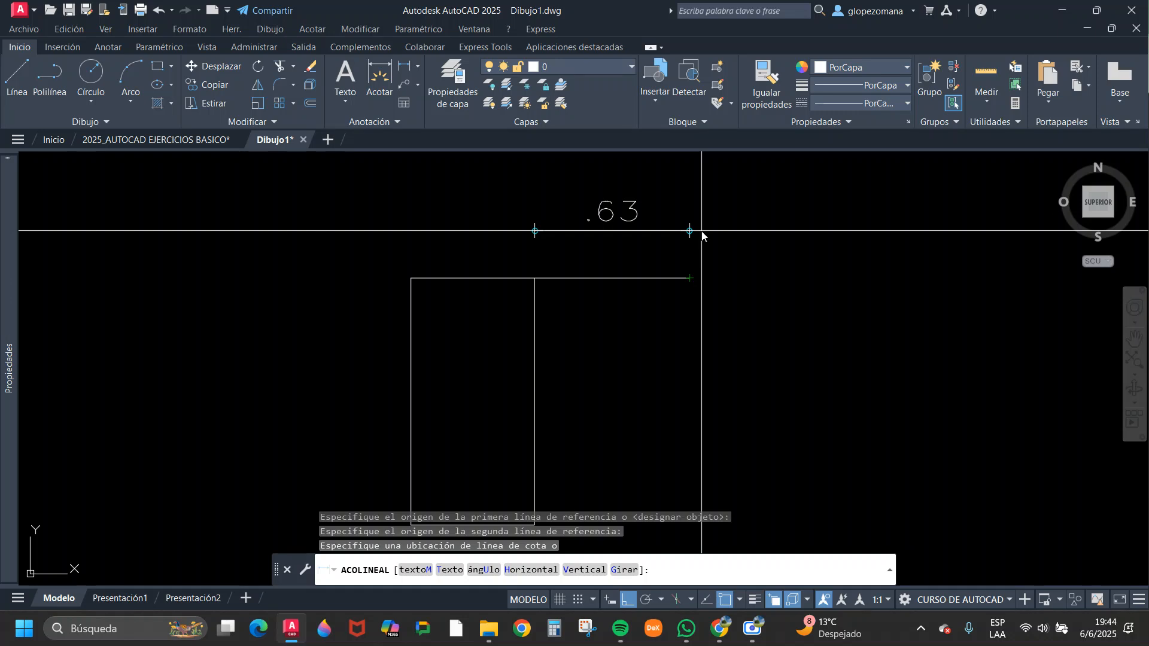
key(Escape)
click(652, 260)
click(608, 329)
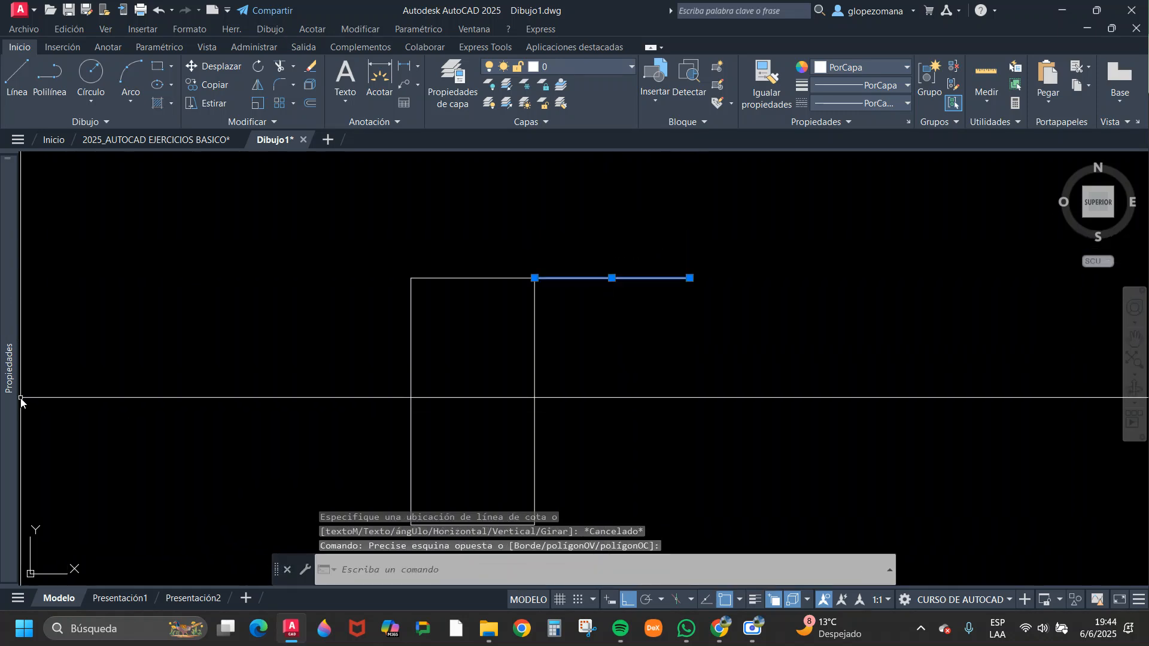
mouse_move(13, 399)
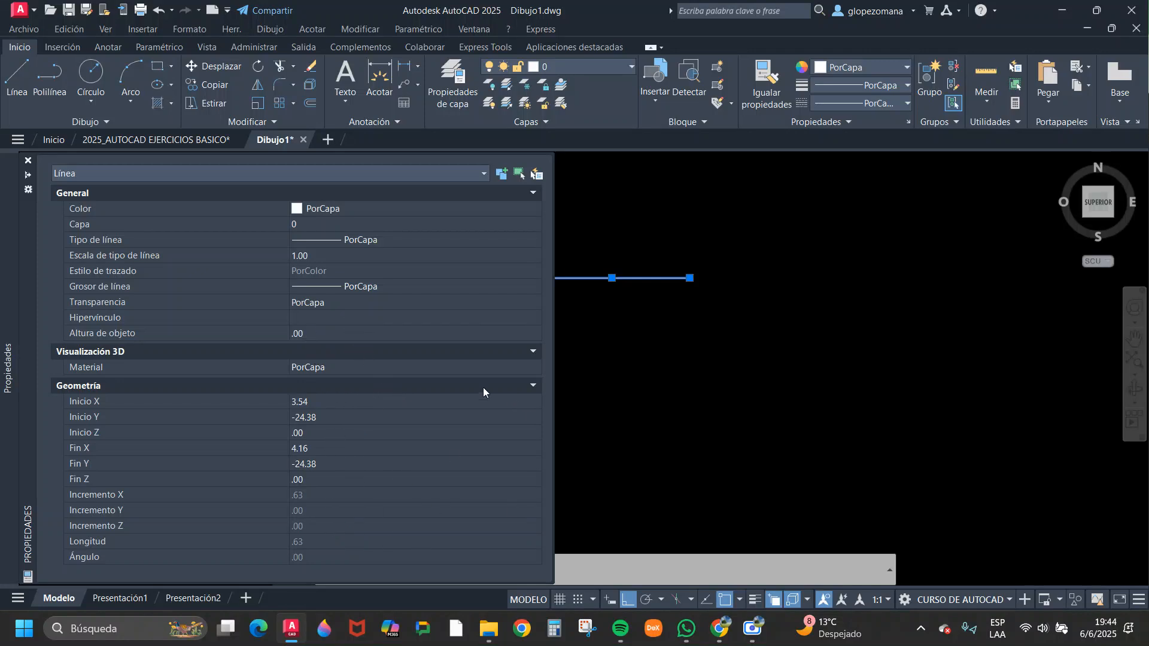
key(Escape)
scroll(784, 328, down, 2)
scroll(684, 287, up, 4)
click(707, 279)
click(593, 366)
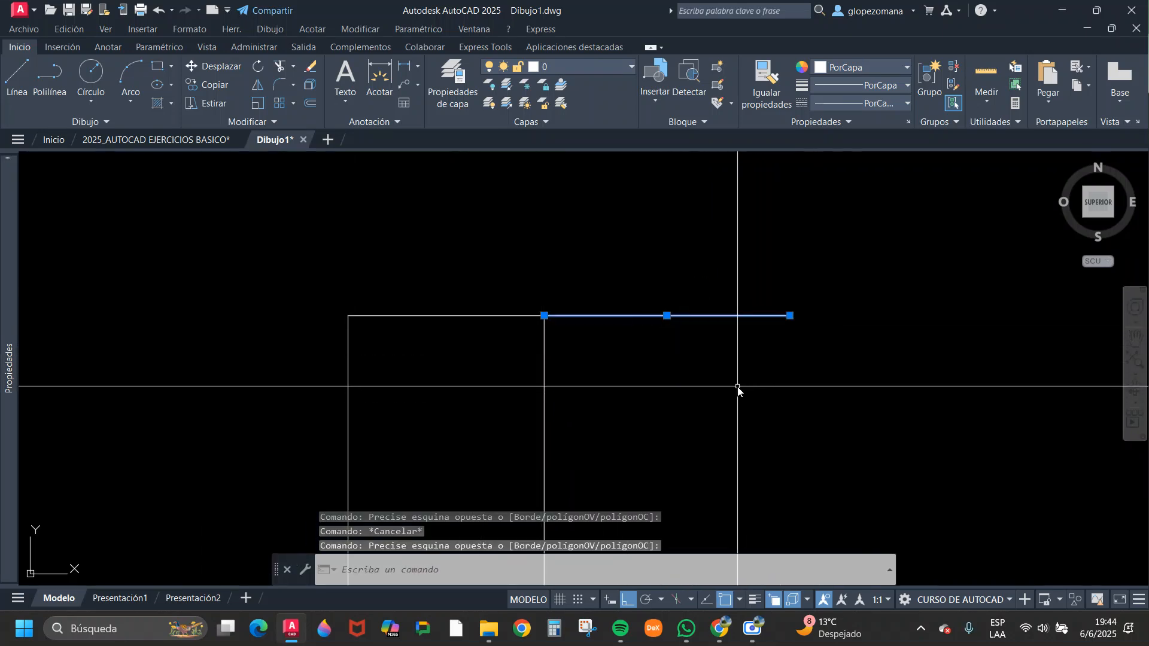
middle_drag(749, 384, 584, 259)
scroll(590, 275, down, 3)
key(Escape)
click(593, 301)
key(Escape)
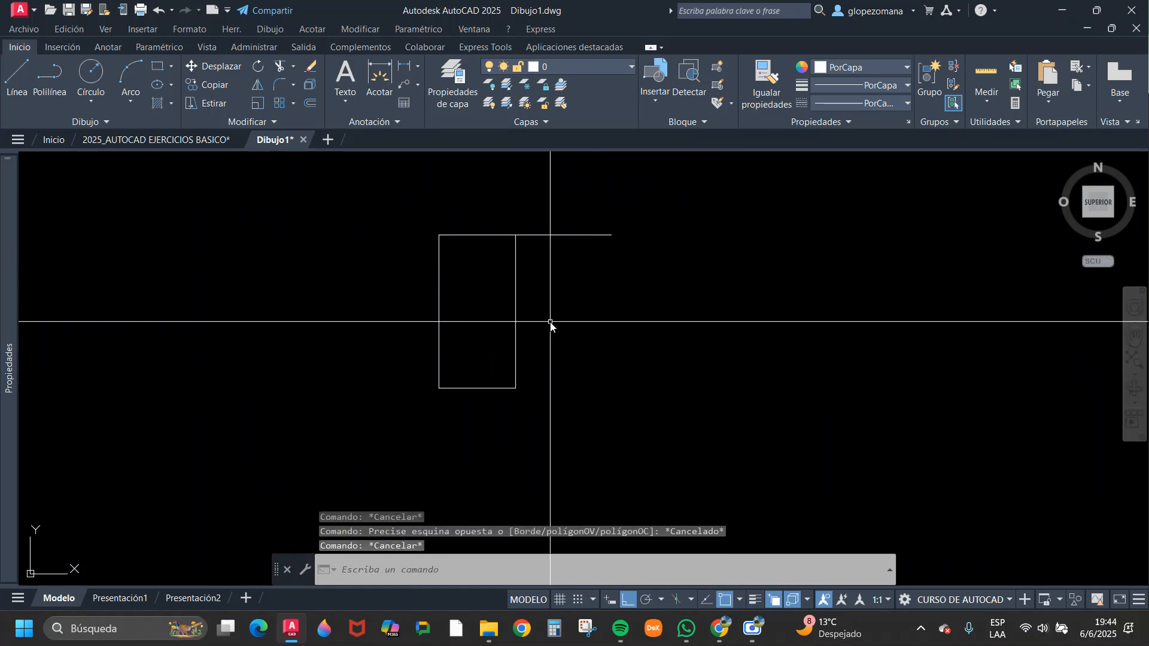
- Copy the rectangle from its top-left corner to the right end of the reference line
click(202, 84)
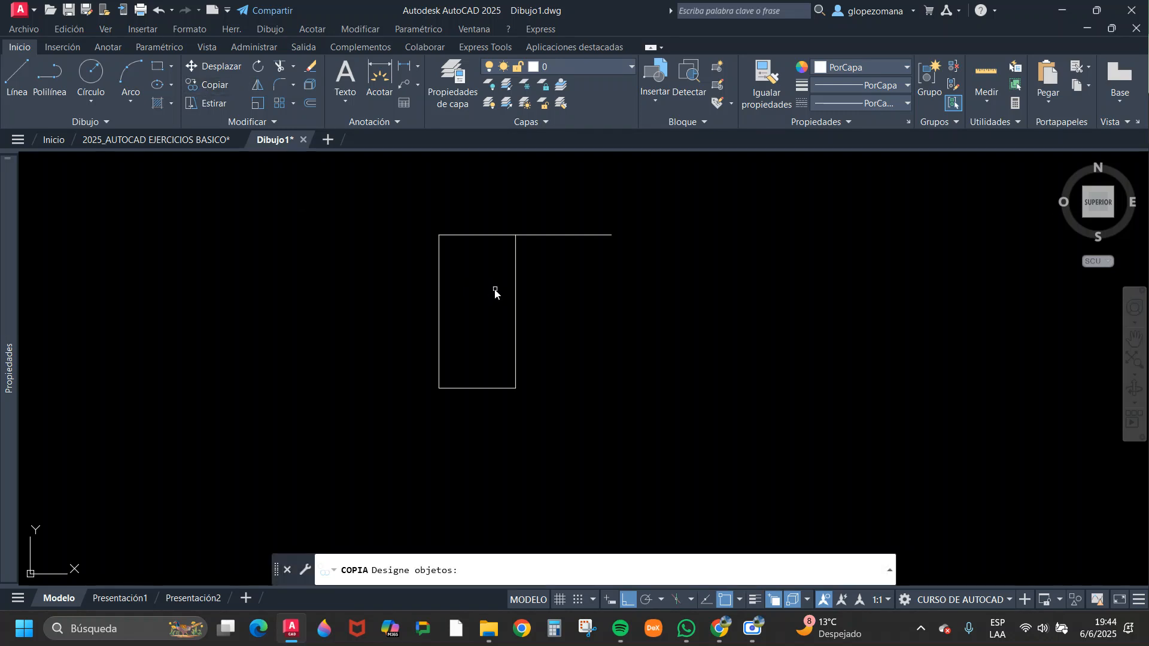
click(491, 299)
key(Return)
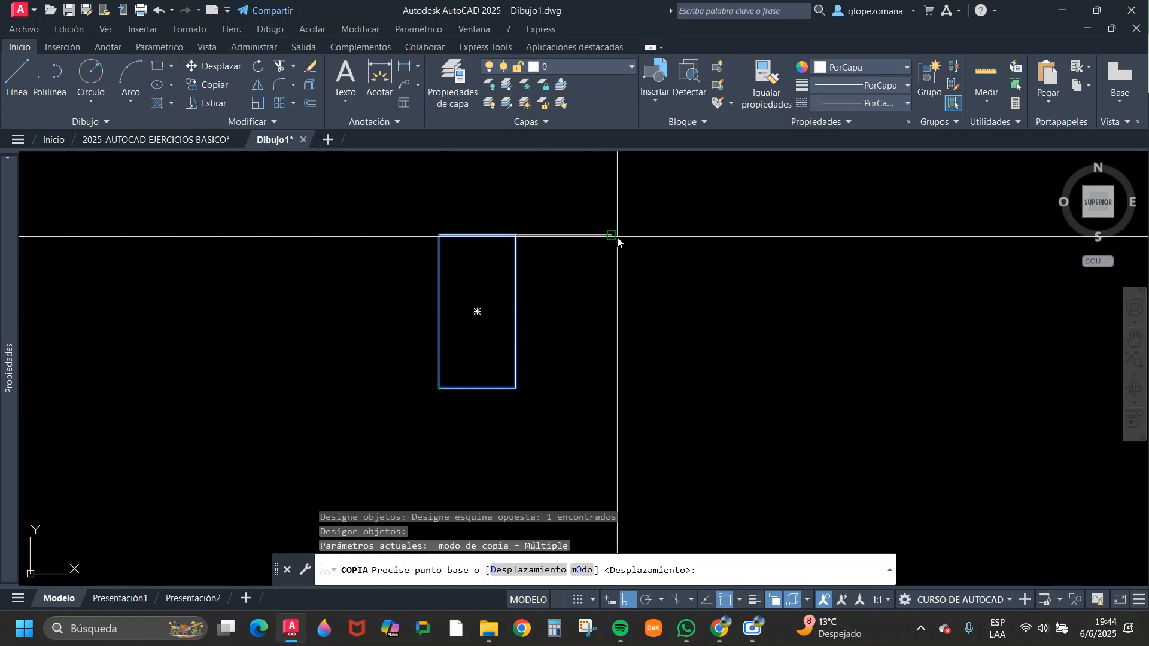
click(443, 240)
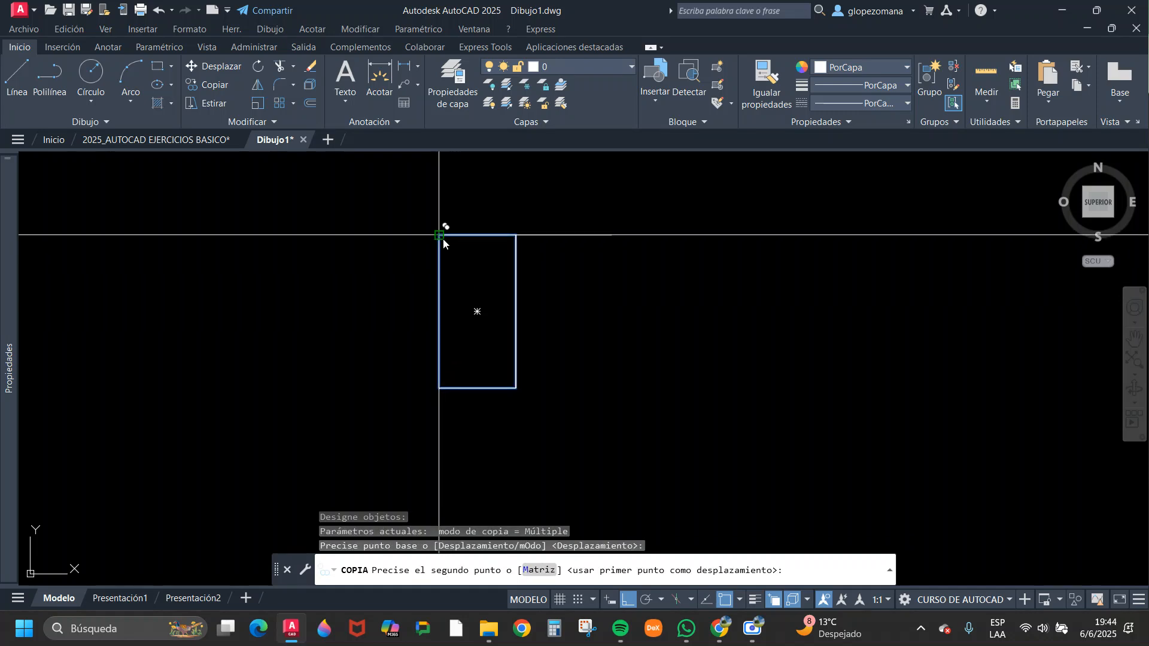
click(611, 235)
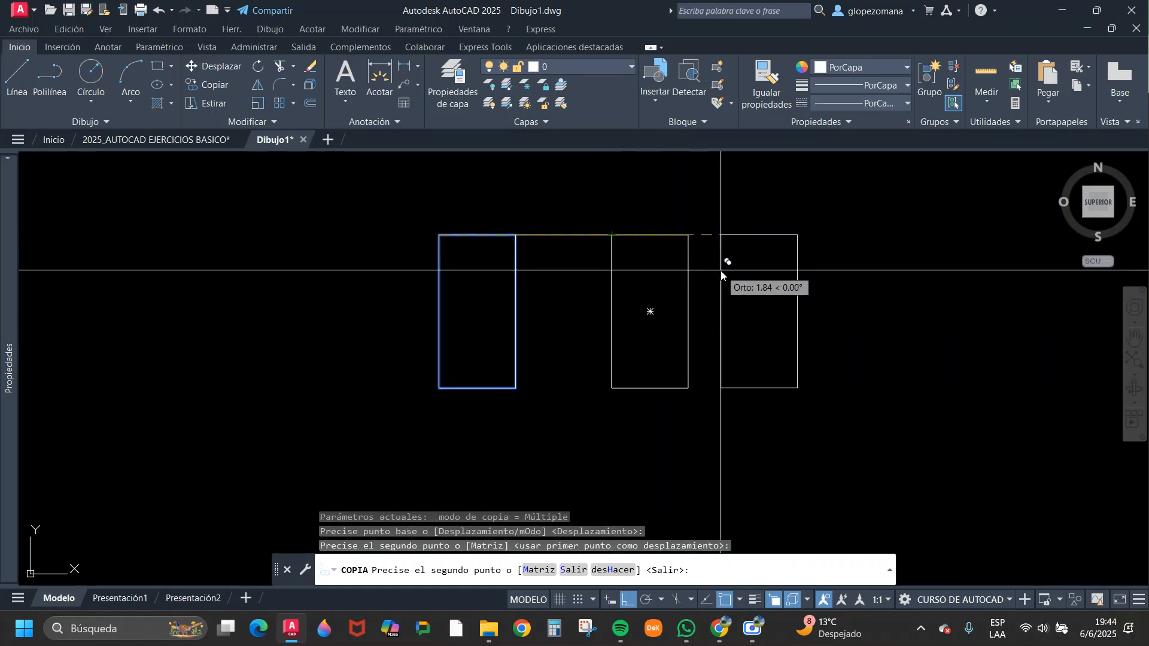
key(Escape)
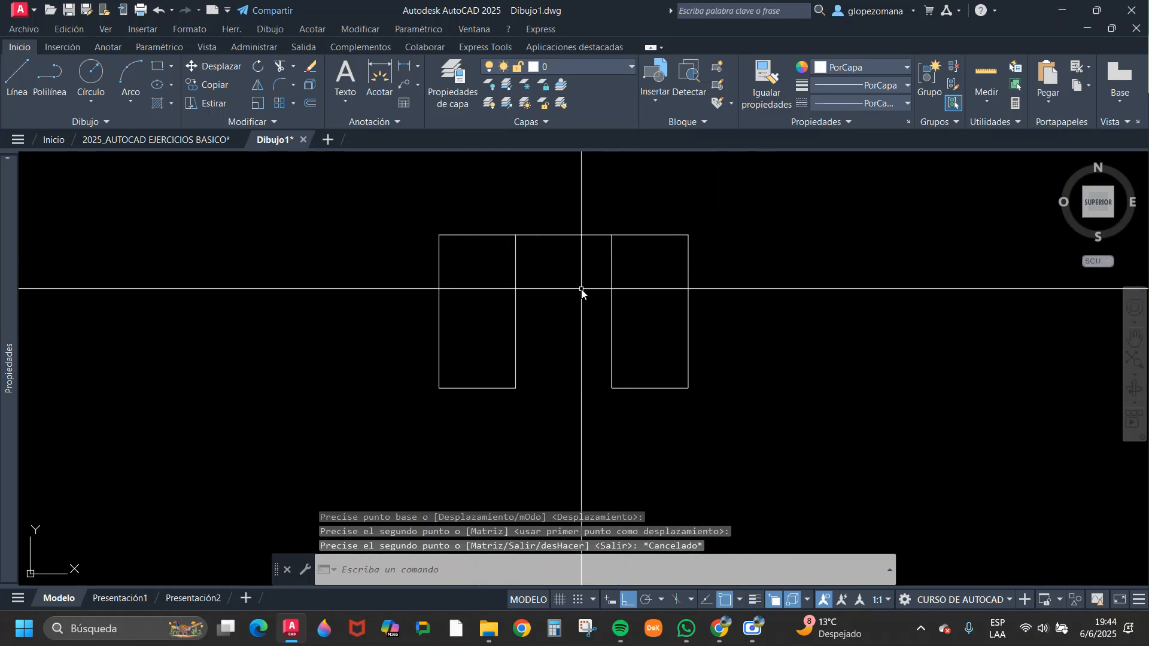
- Erase the reference line between the two eleventh-row rectangles
click(579, 236)
click(575, 196)
key(Delete)
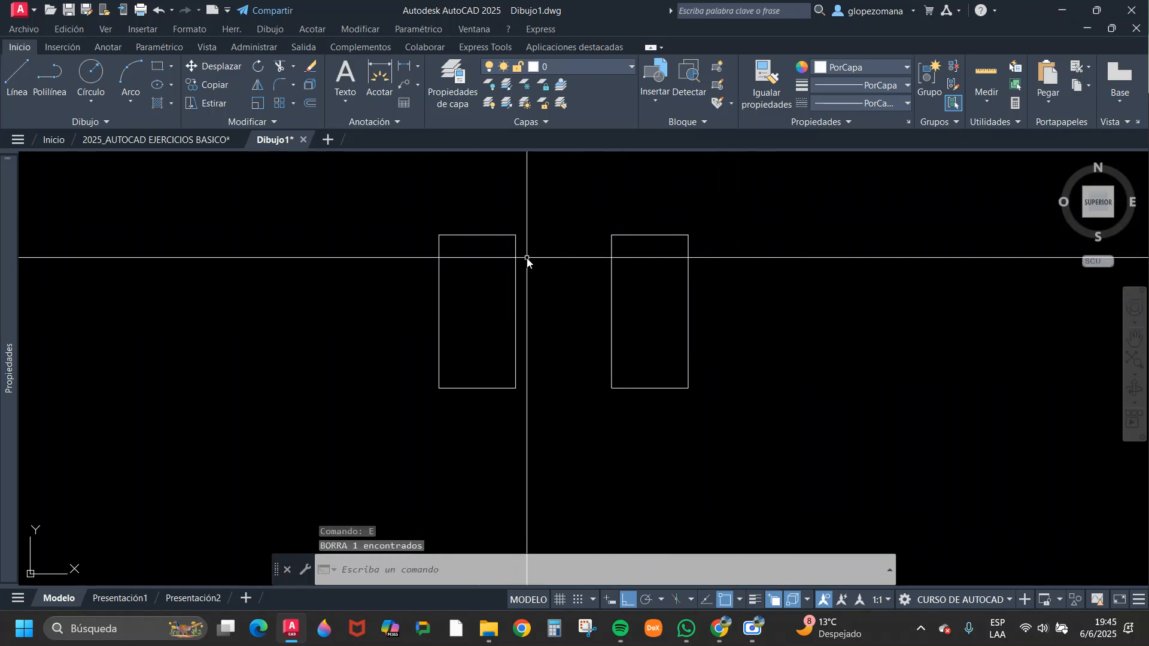
- Copy the second rectangle three times to the right, using the top-left corners of consecutive rectangles as reference points for equal spacing
click(218, 86)
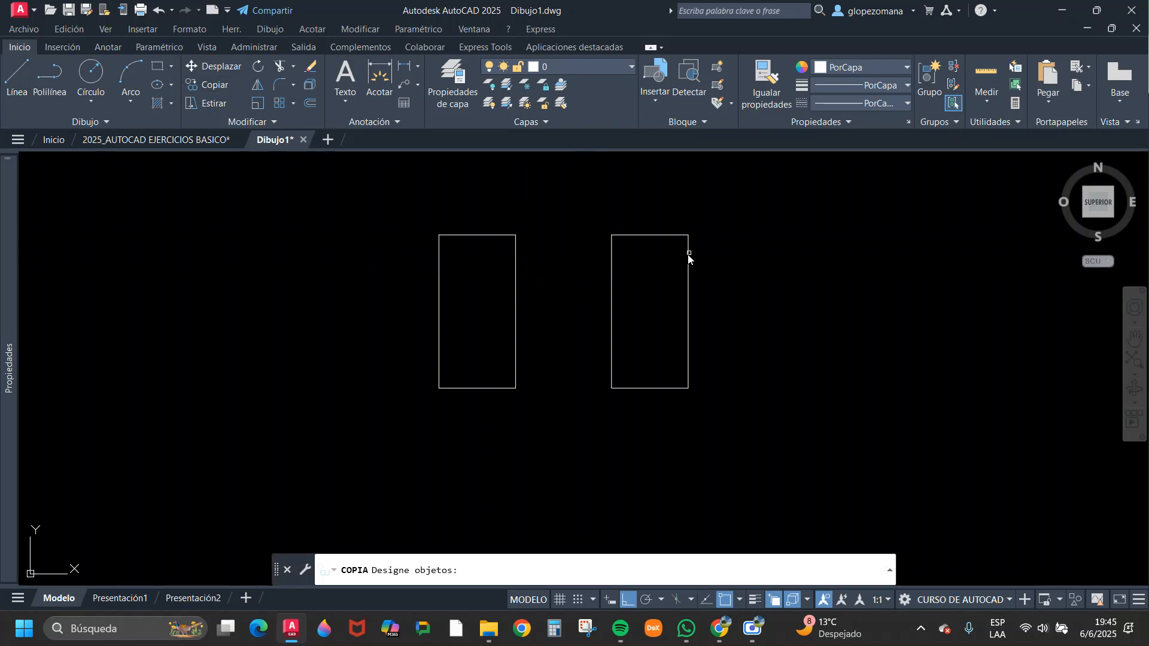
click(742, 210)
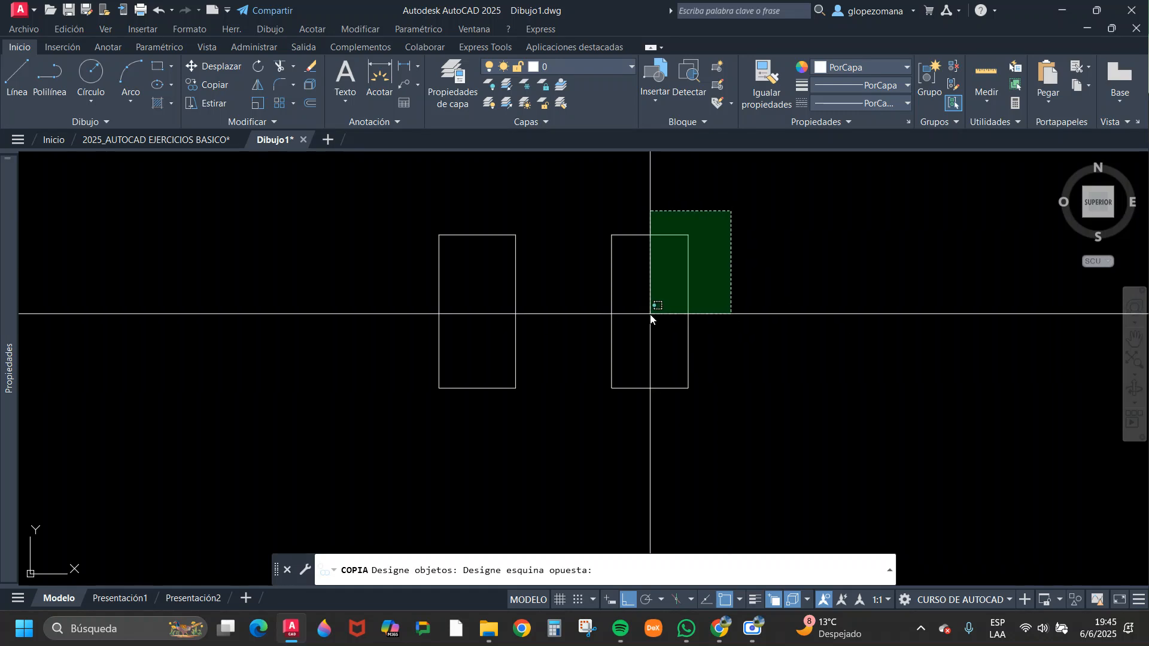
click(655, 304)
key(Return)
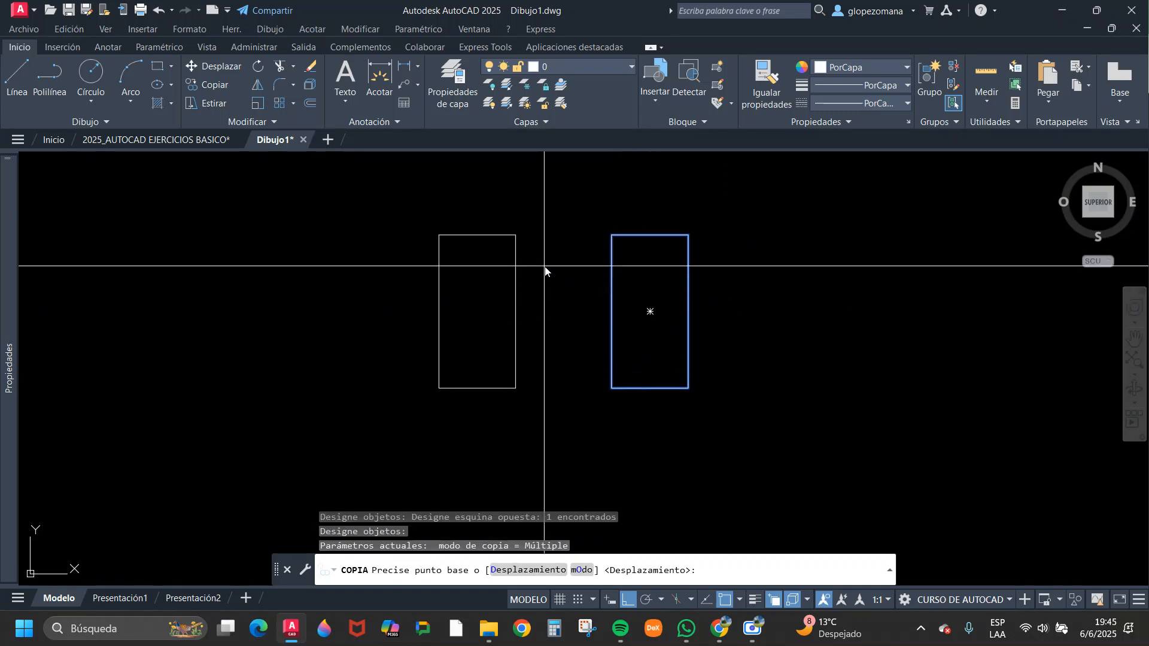
click(436, 235)
click(612, 235)
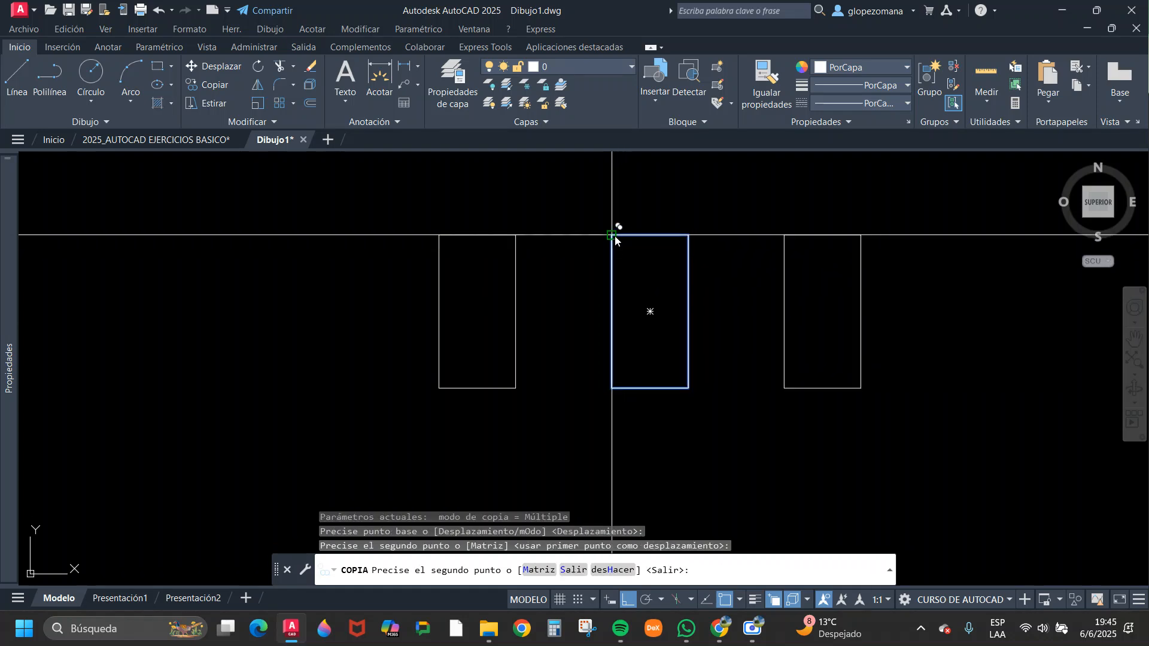
click(784, 235)
click(961, 235)
scroll(713, 311, down, 4)
scroll(710, 316, down, 2)
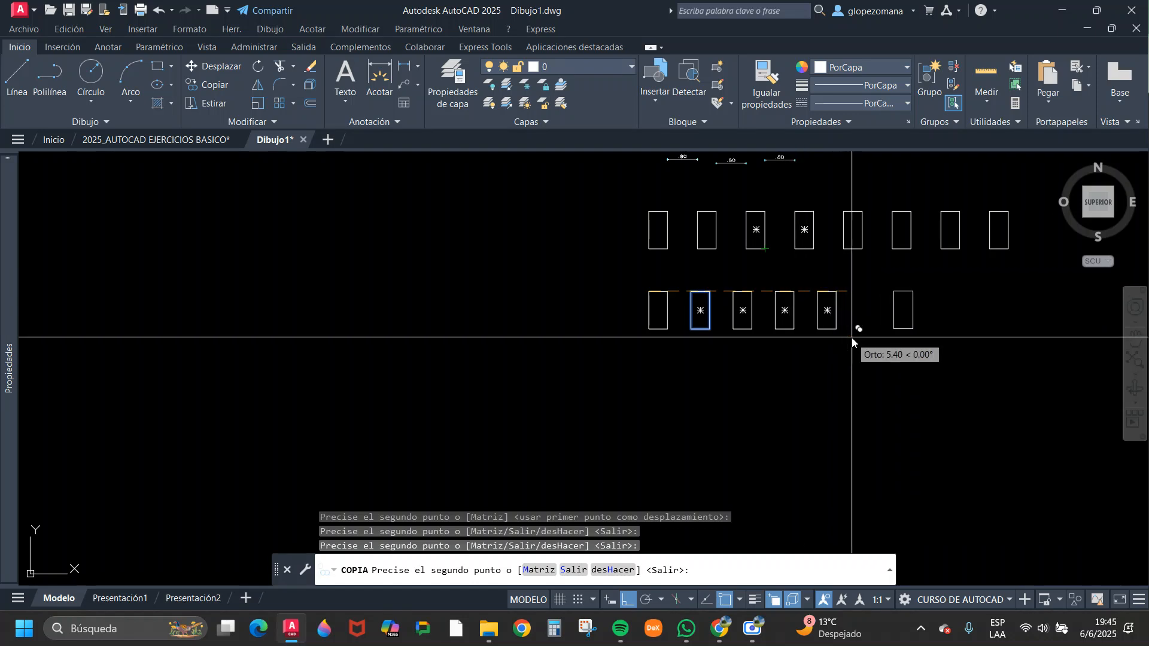
key(Escape)
- Examine the spacing of the five eleventh-row rectangles against the row above
scroll(824, 321, up, 3)
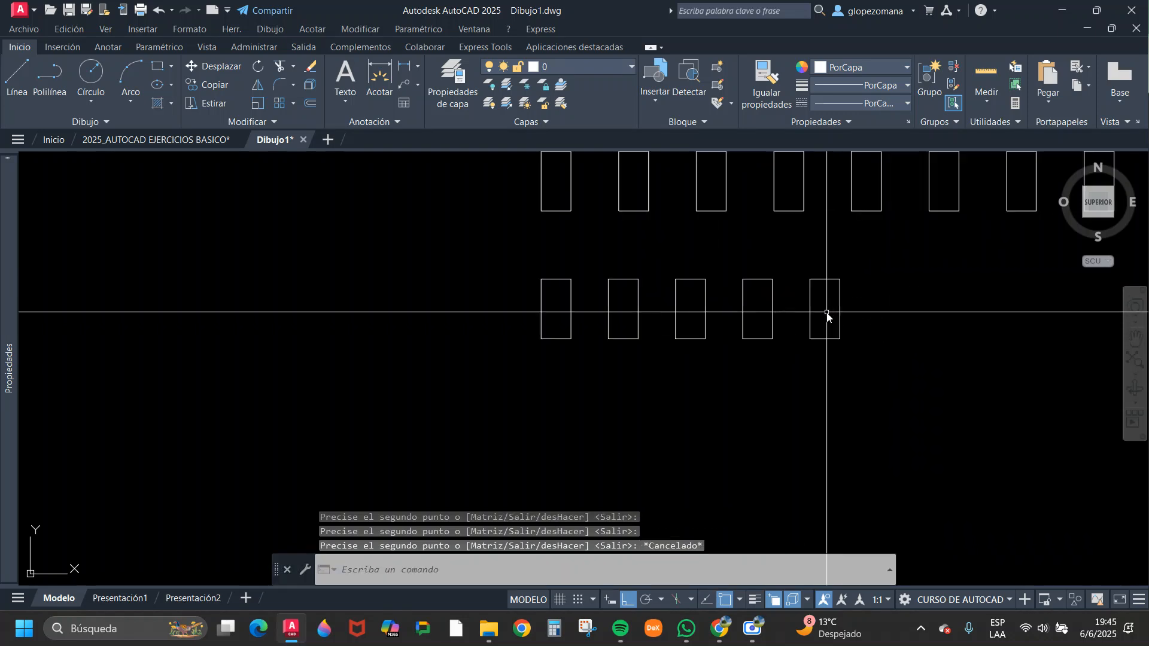
mouse_move(623, 372)
middle_down()
mouse_move(622, 333)
mouse_move(587, 313)
mouse_move(511, 388)
middle_up()
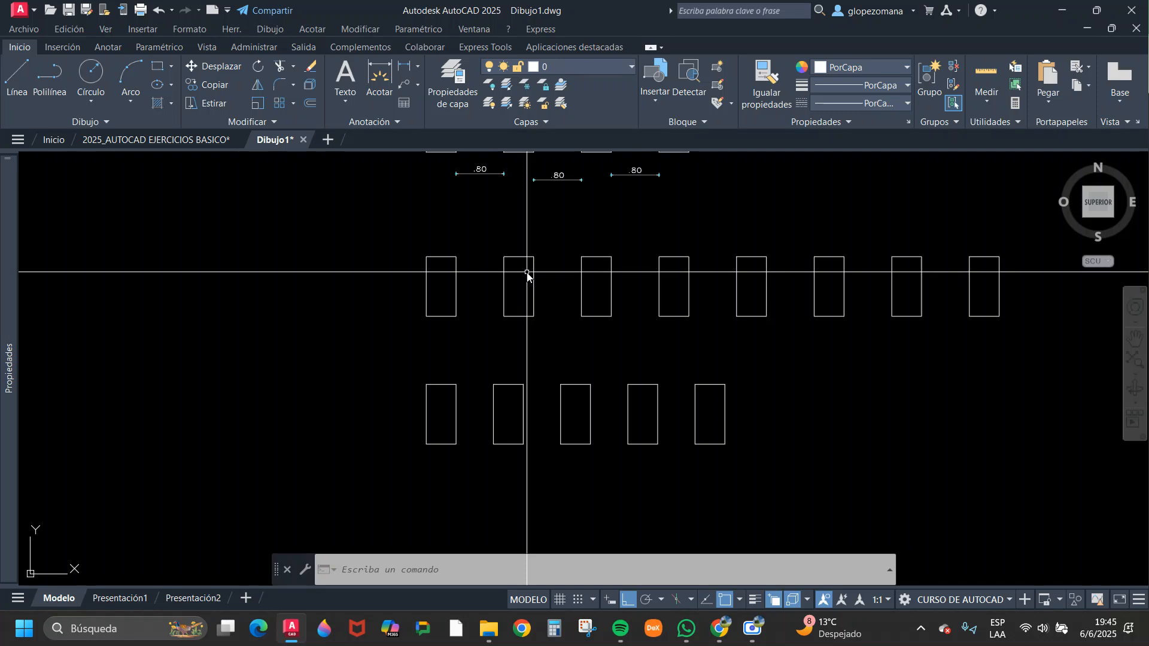
scroll(527, 431, up, 2)
scroll(479, 378, up, 2)
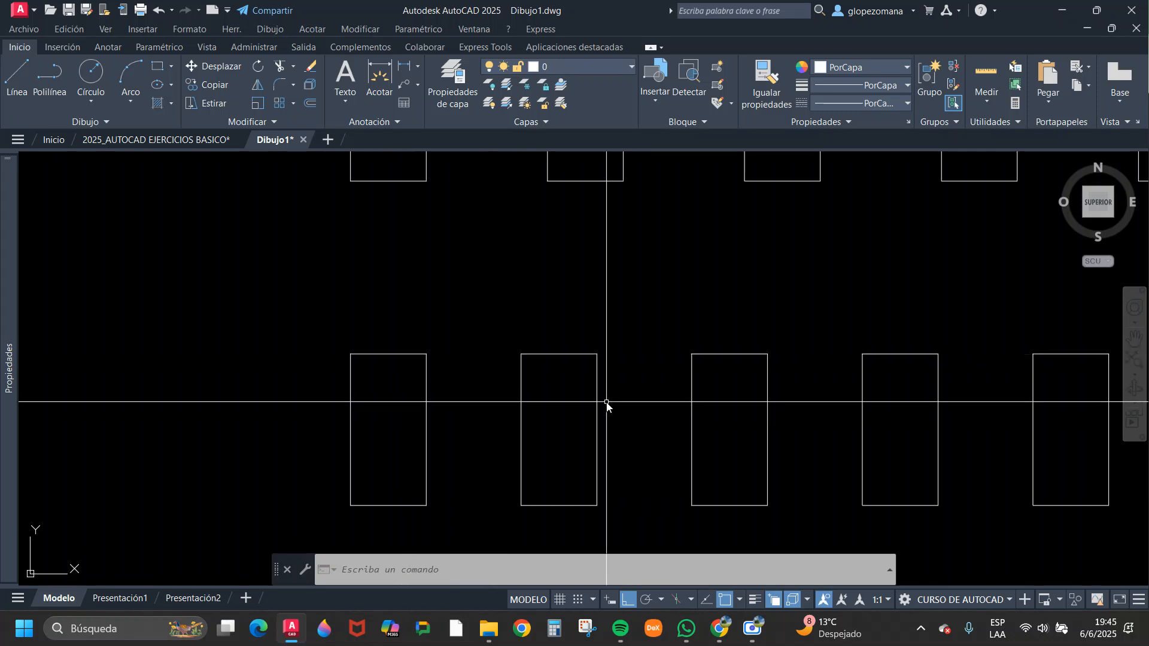
scroll(606, 403, down, 3)
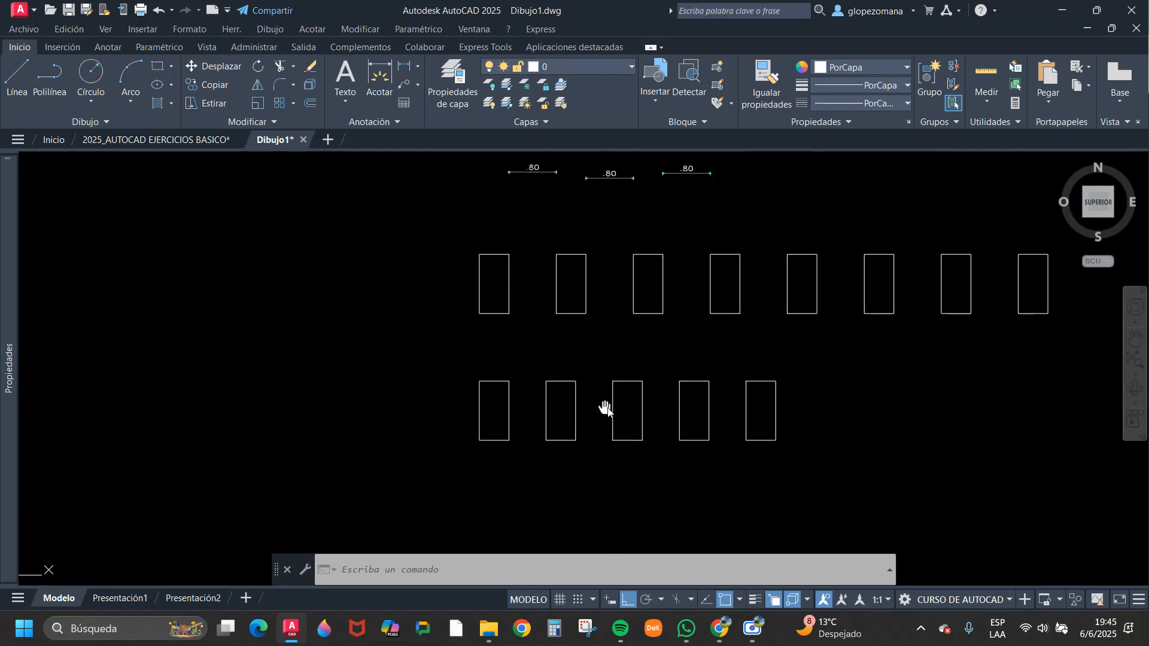
scroll(437, 385, up, 2)
click(501, 372)
click(591, 494)
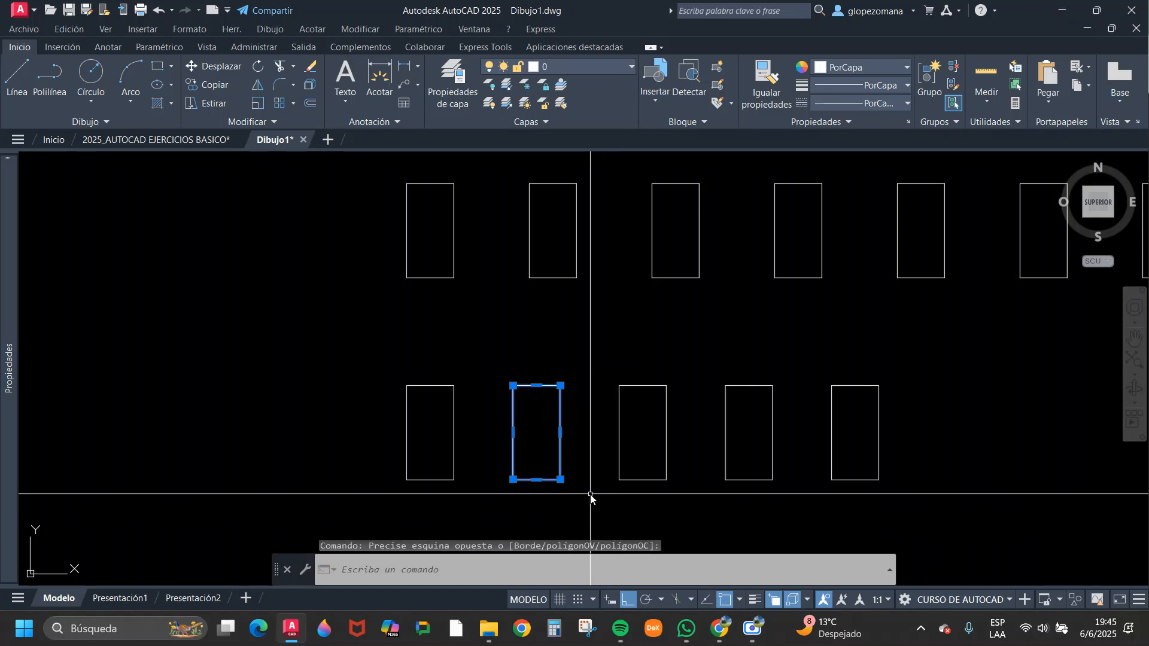
scroll(447, 403, up, 4)
key(Escape)
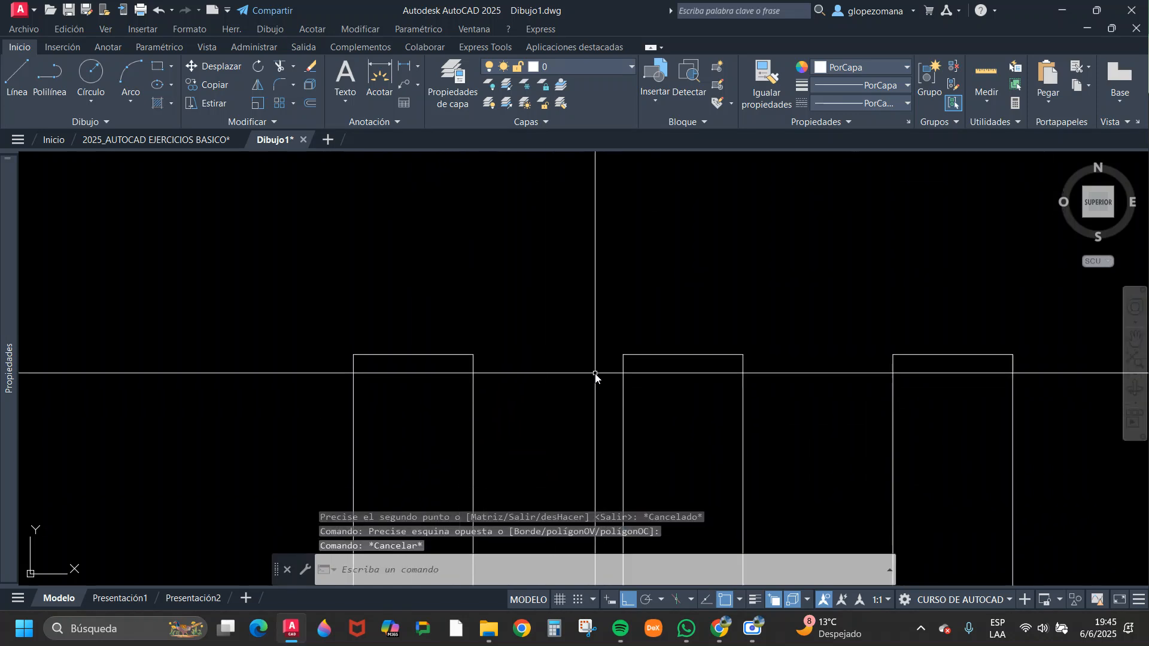
- Draw a reference line from the first rectangle's top-right corner to the second rectangle's top-left corner
text(l)
key(Return)
click(474, 355)
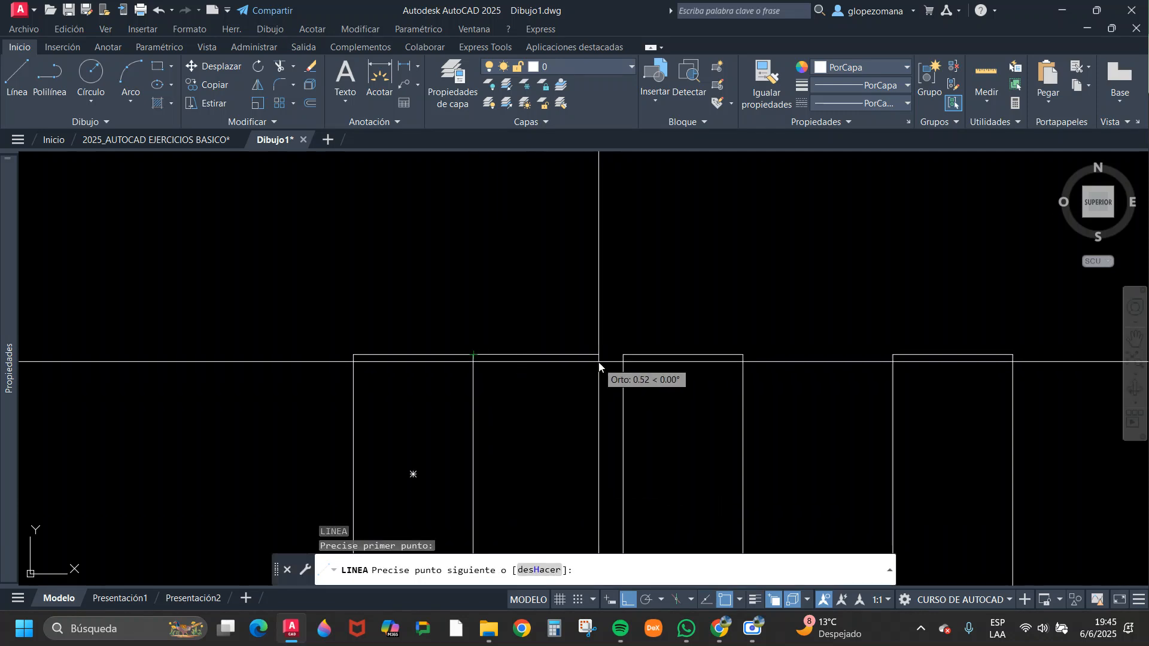
click(623, 355)
key(Escape)
- Erase the four copied rectangles in the bottom row, keeping the leftmost rectangle and the reference line
scroll(898, 372, down, 5)
middle_drag(847, 367, 746, 393)
click(974, 367)
click(789, 460)
text(e)
key(Return)
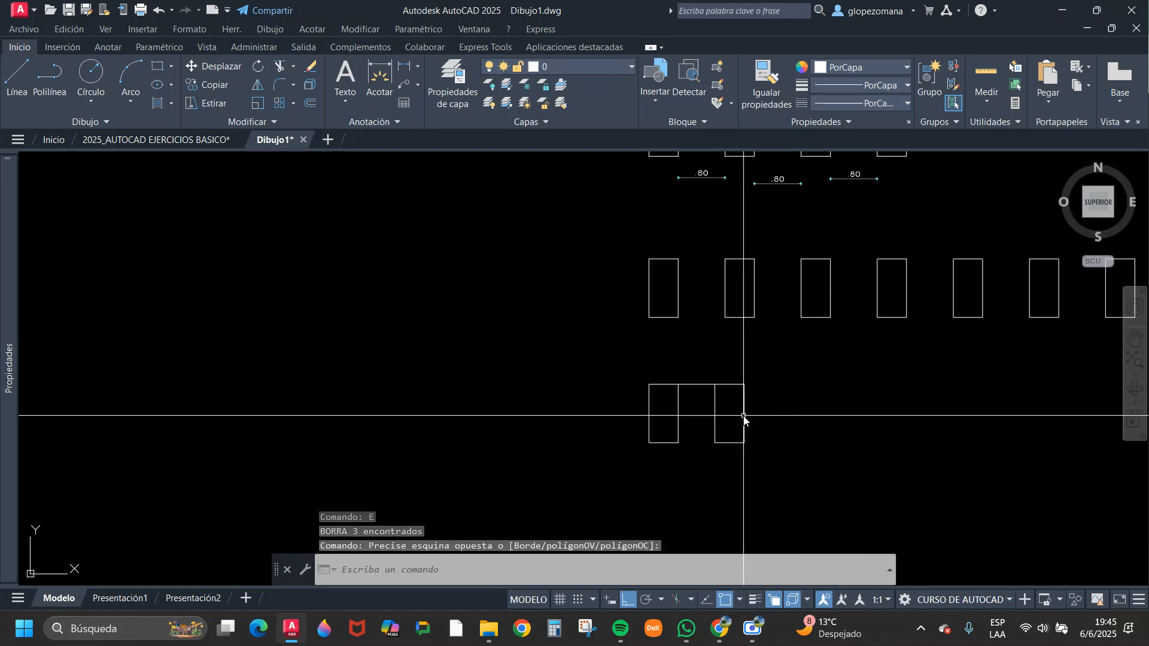
key(Return)
click(770, 403)
click(718, 448)
scroll(738, 393, up, 3)
text(e)
key(Return)
- Copy the remaining rectangle from the midpoint of its top edge to the right end of the reference line
middle_drag(695, 357, 675, 294)
text(co)
key(Return)
click(682, 383)
click(560, 405)
key(Return)
click(543, 298)
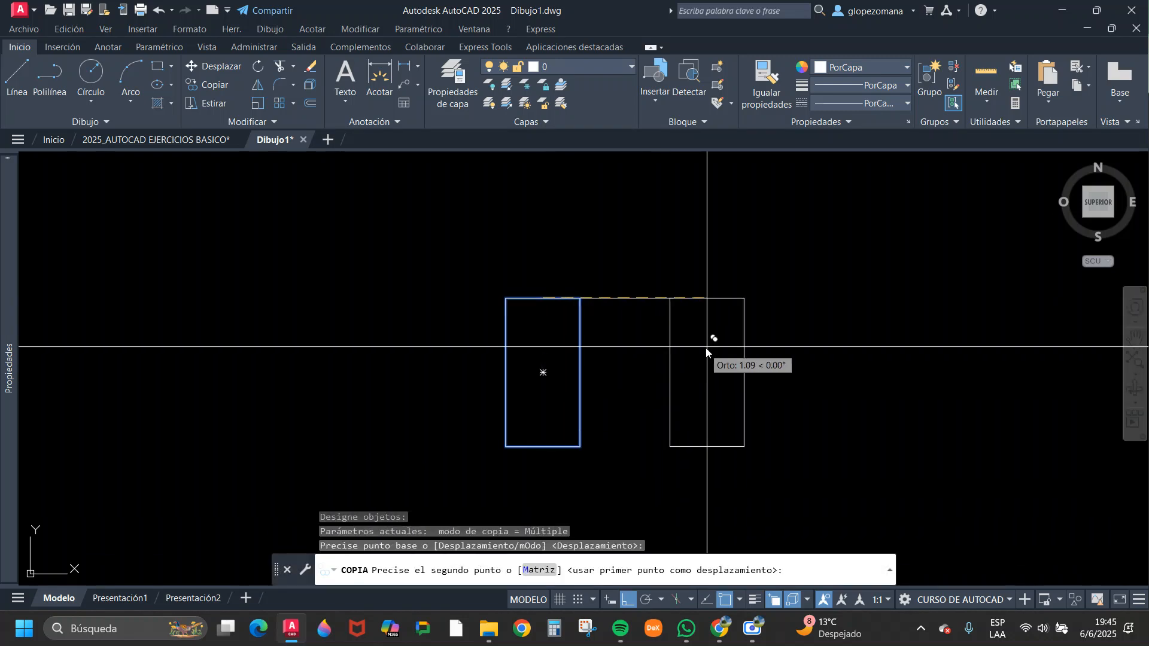
click(673, 298)
key(Escape)
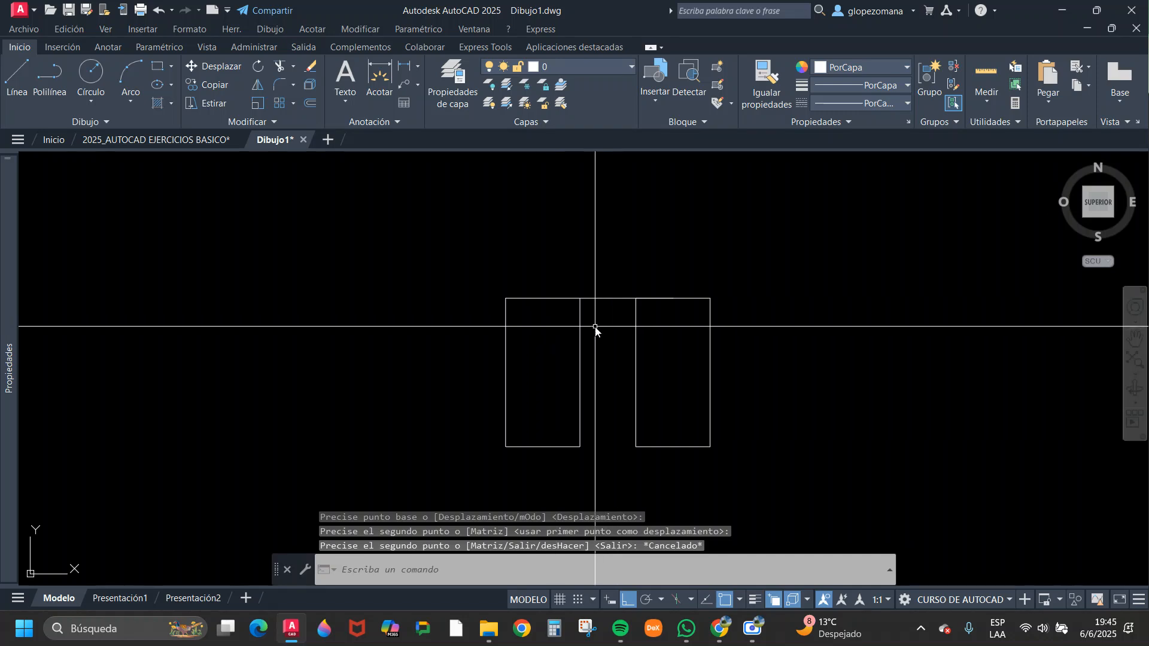
- Move the copied rectangle by its top-left corner to a free point right of the reference line's end
click(611, 283)
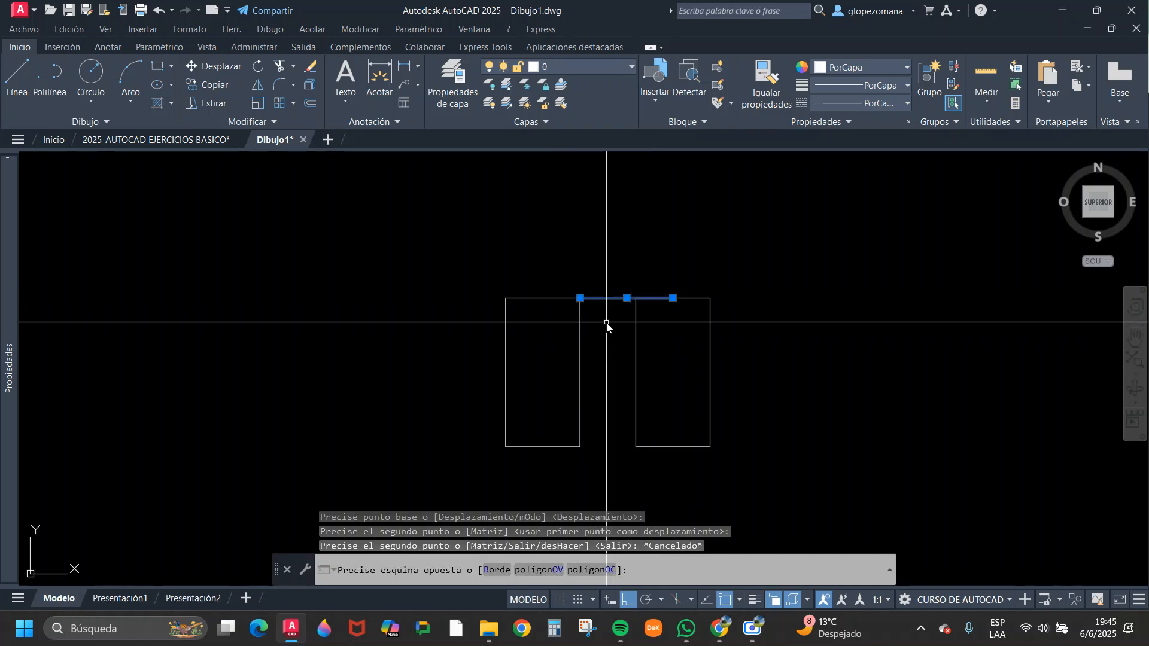
click(607, 327)
scroll(668, 309, up, 4)
key(Escape)
text(d)
key(Return)
click(657, 339)
click(549, 393)
key(Return)
click(586, 281)
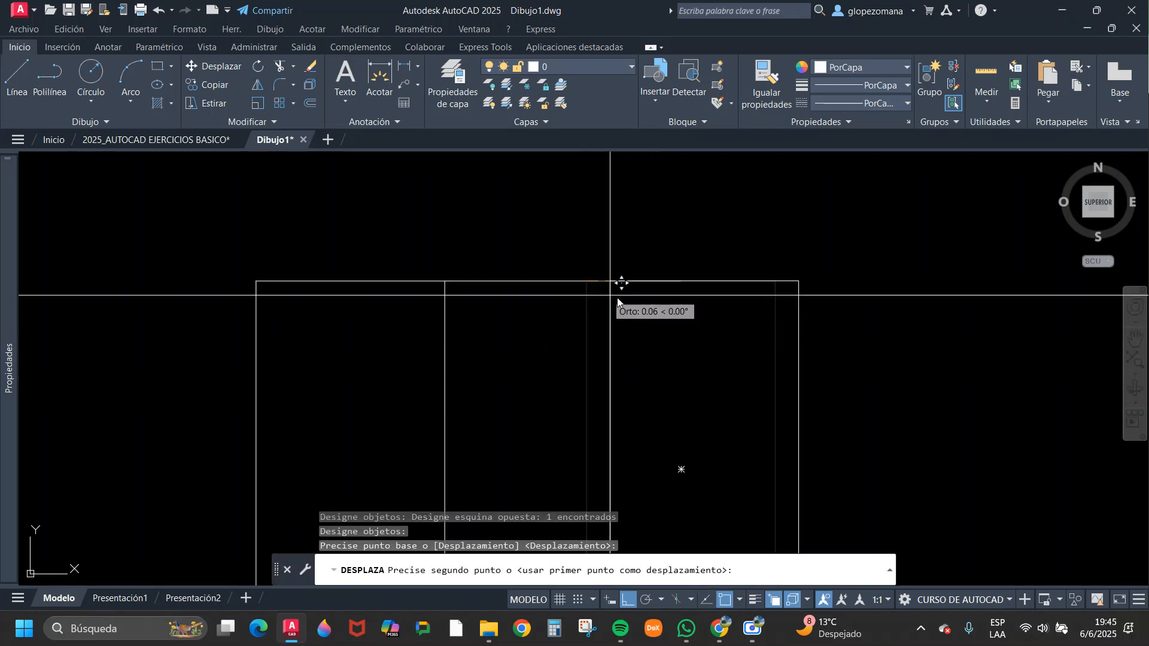
click(816, 358)
- Move the copied rectangle so its top-left corner meets the right end of the reference line
click(906, 343)
click(816, 237)
click(820, 284)
key(space)
click(817, 281)
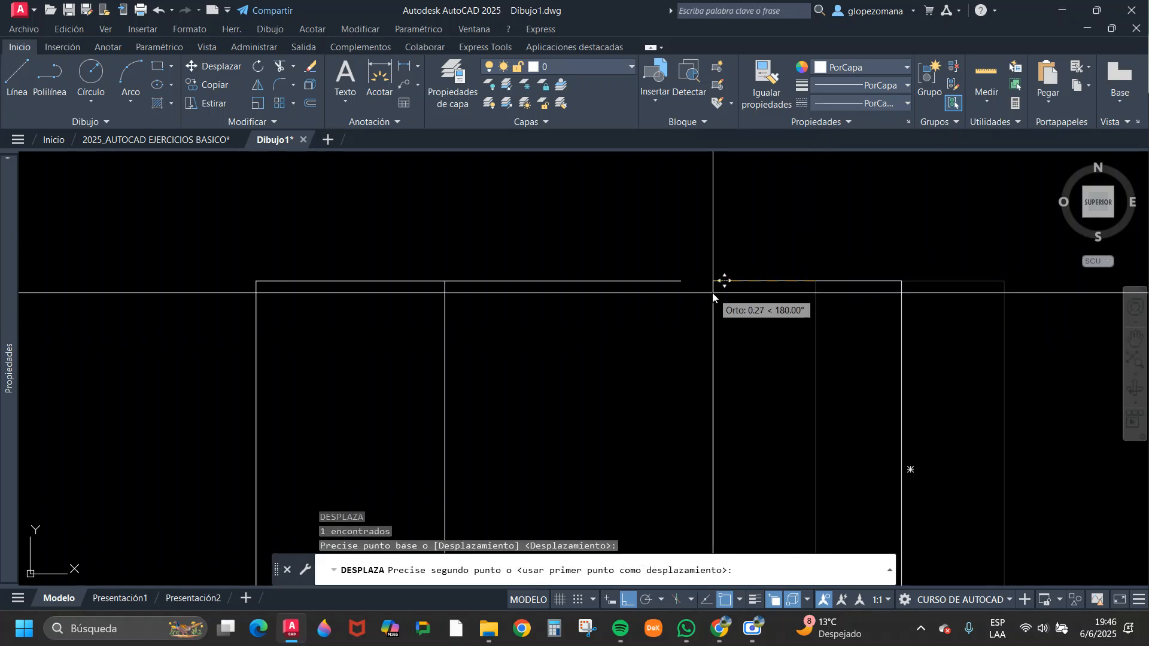
click(683, 281)
key(Escape)
- Move the reference line down so its left end meets the midpoint of the left rectangle's right edge
scroll(607, 246, down, 6)
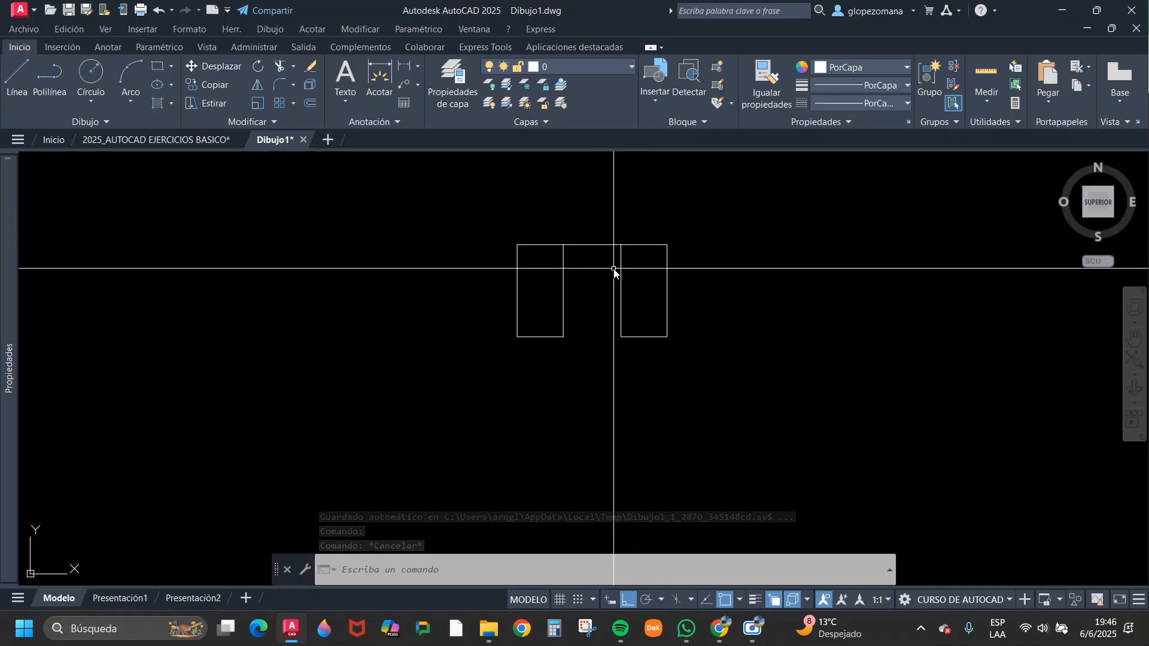
click(595, 245)
click(594, 261)
key(Escape)
text(m)
key(Return)
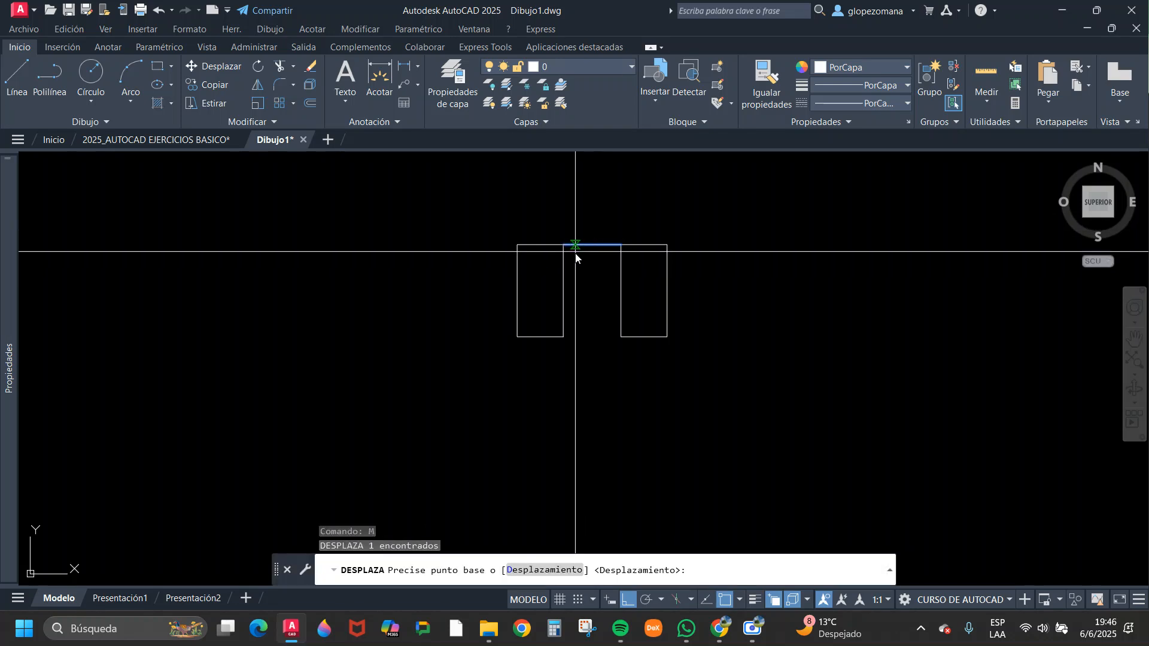
click(541, 290)
click(563, 291)
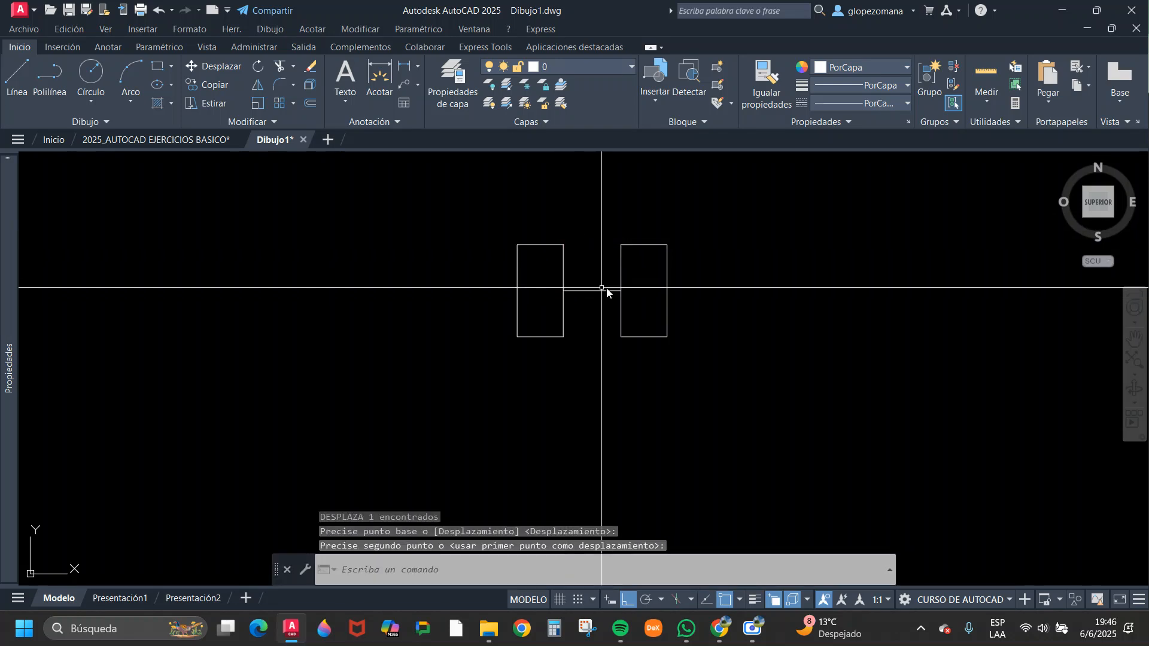
- Erase the rectangle at the right end of the reference line
click(623, 247)
text(e)
key(Return)
scroll(617, 309, up, 2)
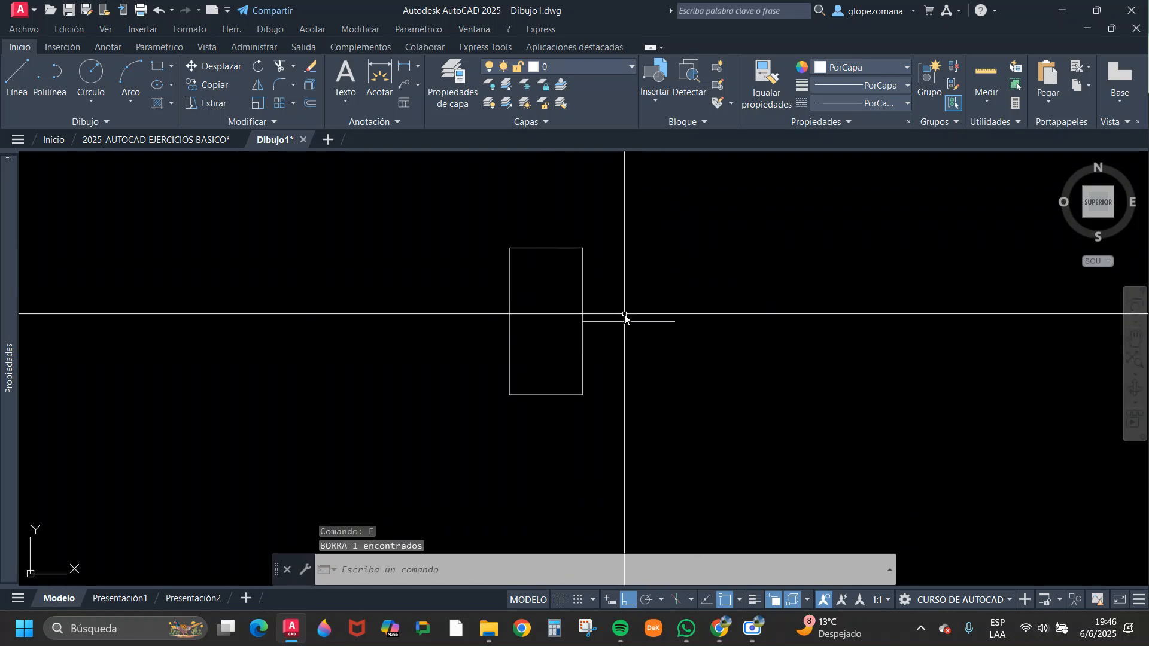
- Copy the remaining rectangle from the midpoint of its left edge to the right end of the reference line
text(co)
key(Return)
click(631, 251)
click(542, 290)
key(Return)
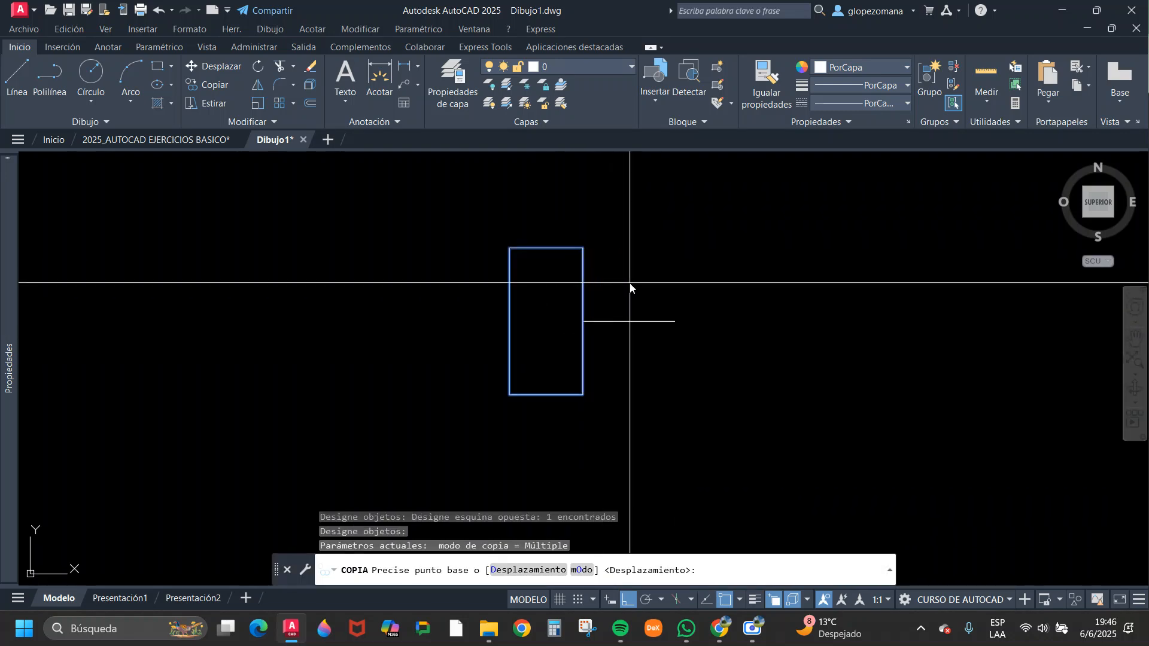
click(510, 321)
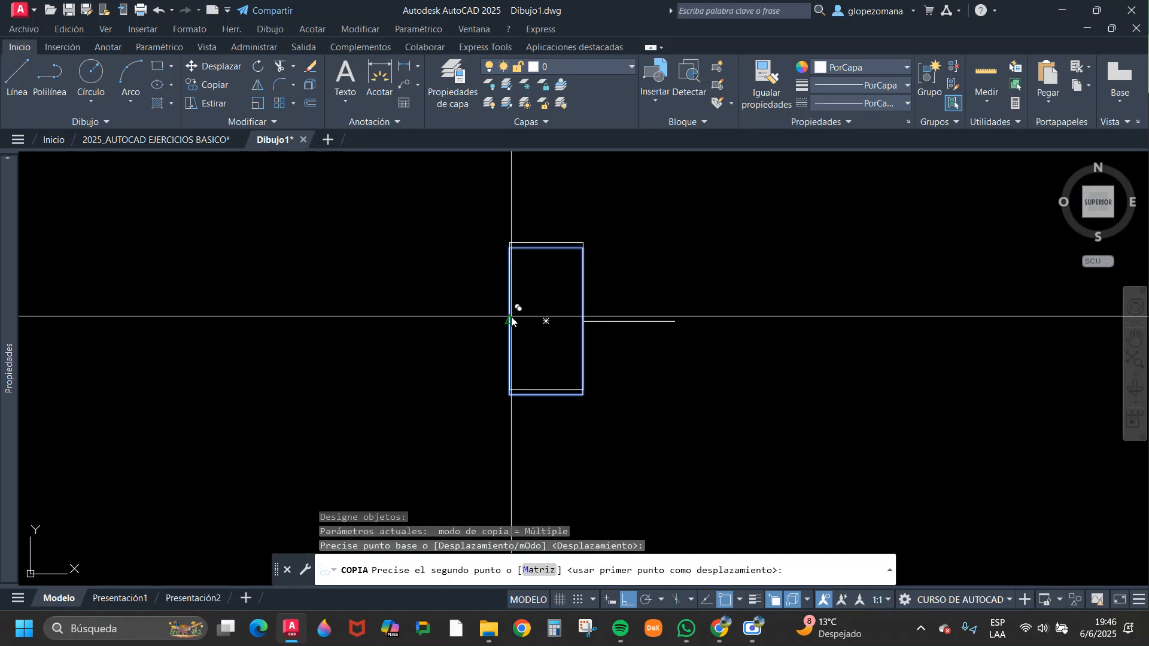
click(674, 321)
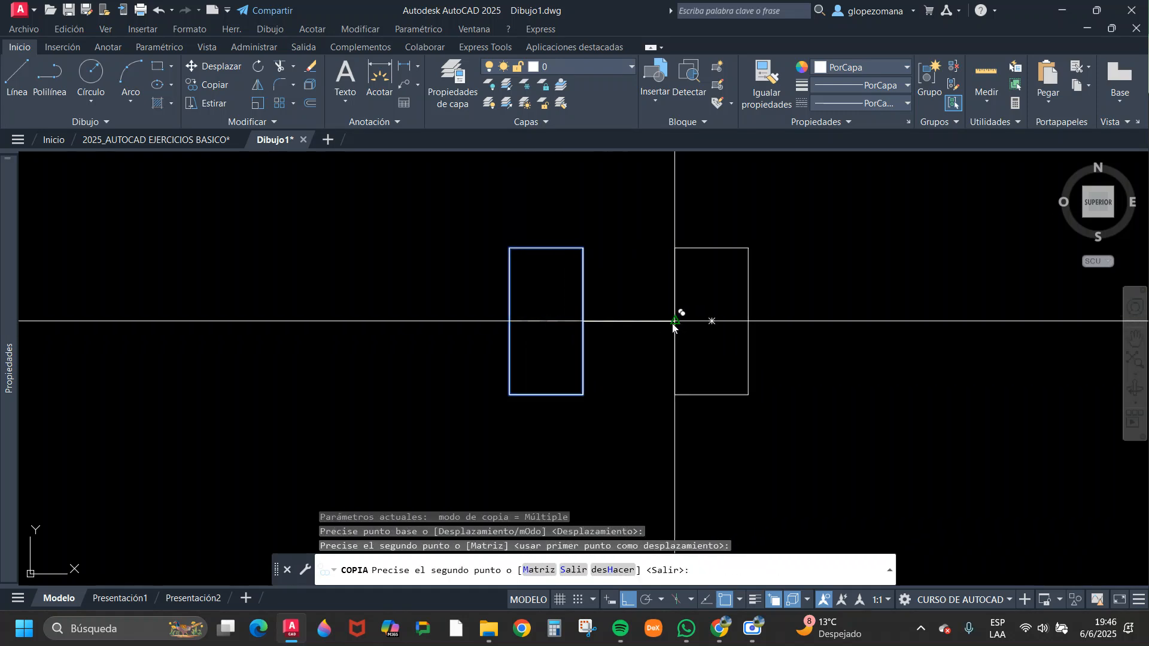
key(Return)
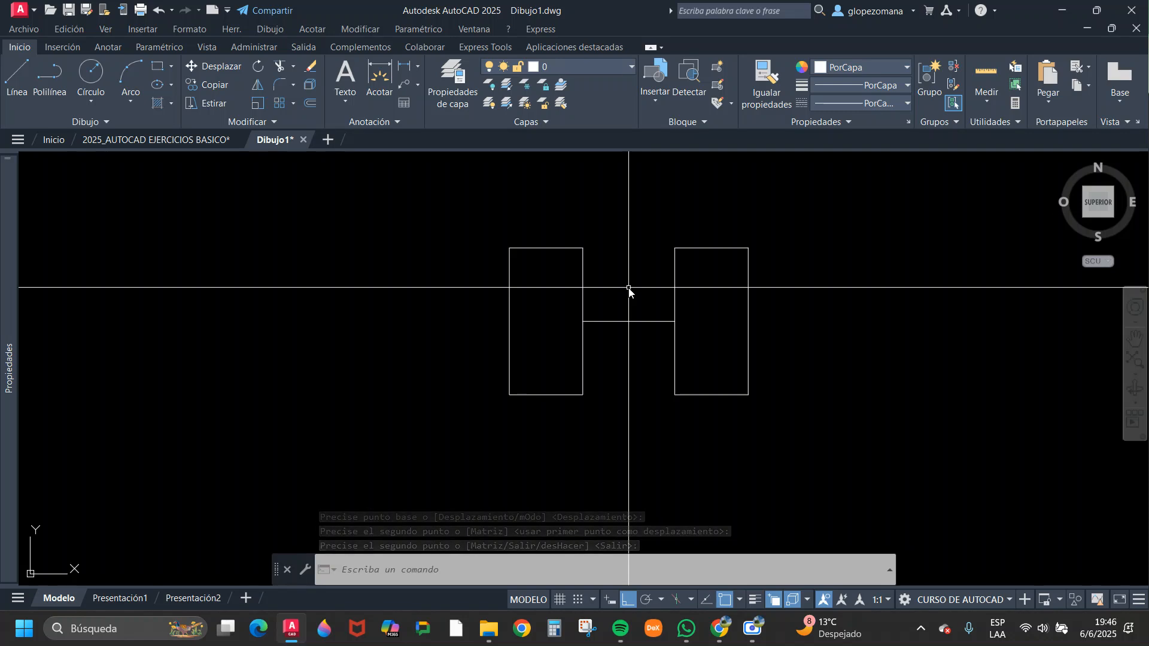
- Erase the horizontal reference line between the two rectangles
click(665, 288)
click(629, 362)
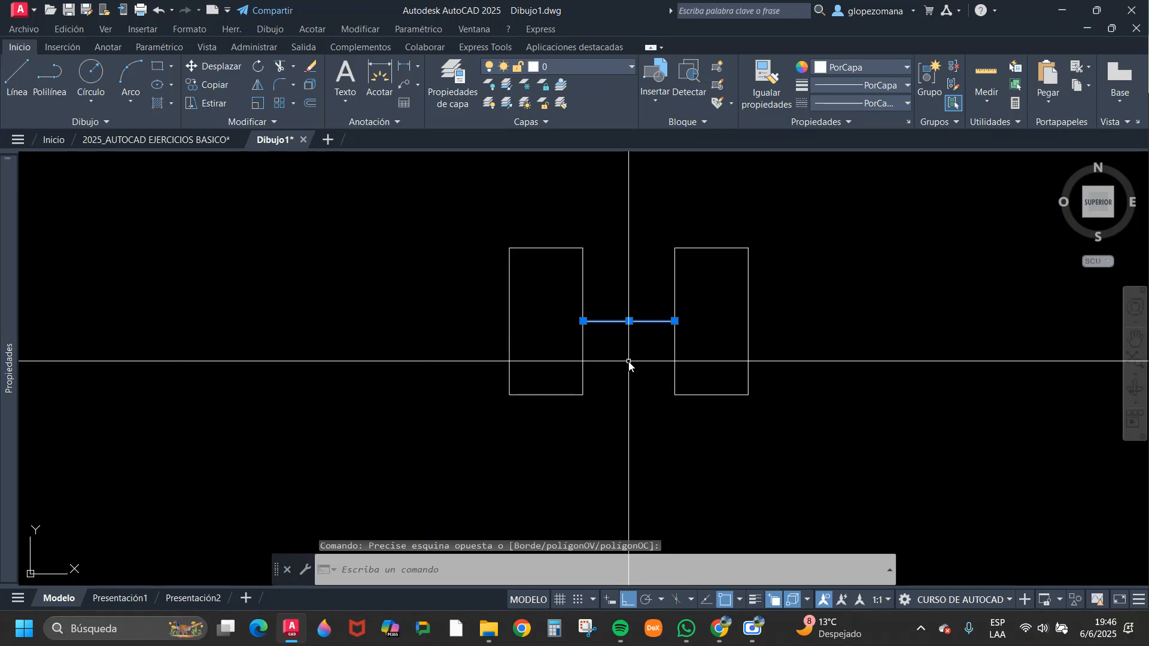
text(E)
key(Return)
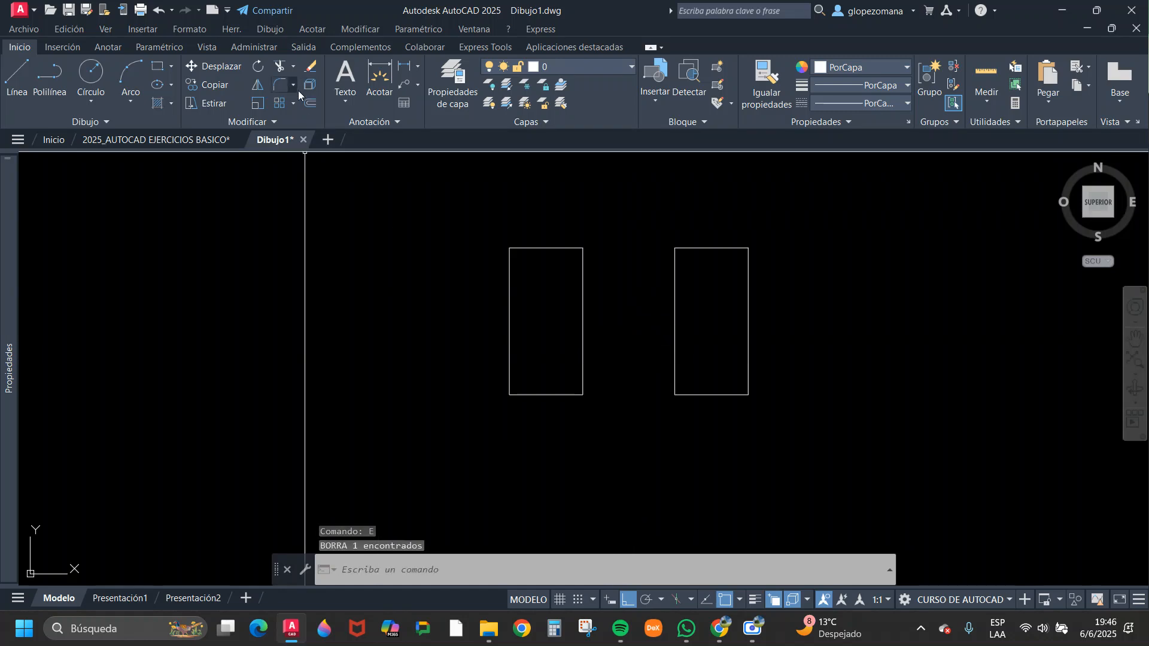
- Copy the second rectangle three times, using the first rectangle's center as base point and each successive rectangle's center as destination
click(207, 85)
scroll(586, 377, down, 2)
middle_drag(650, 403, 509, 432)
scroll(482, 404, up, 2)
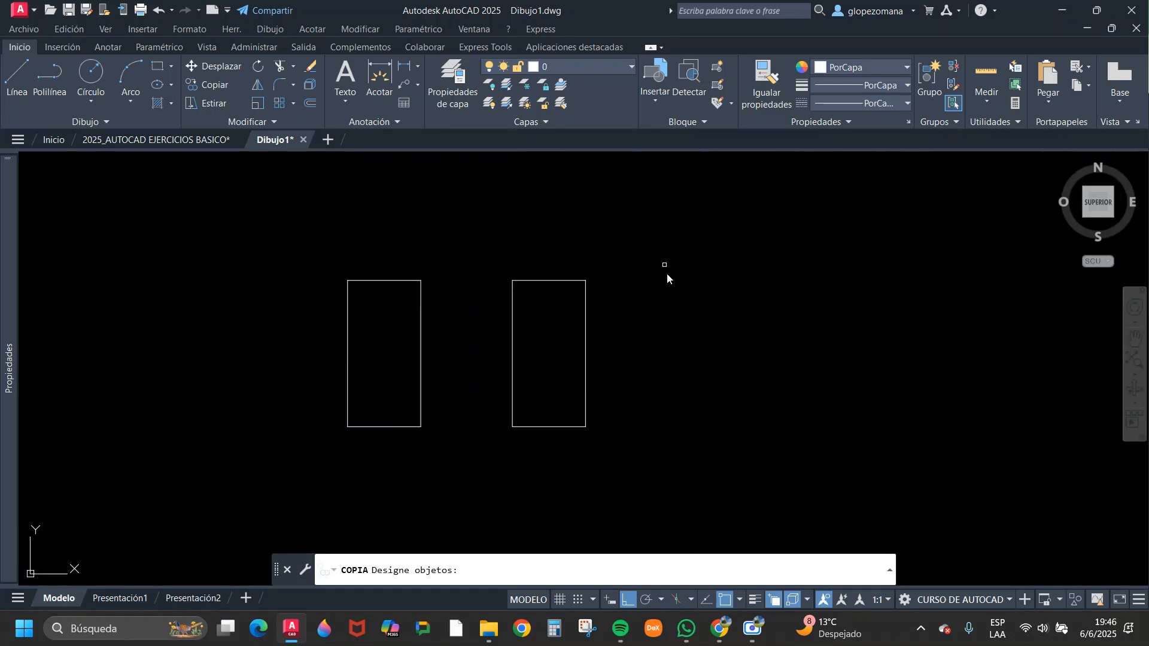
click(668, 274)
click(526, 407)
key(Return)
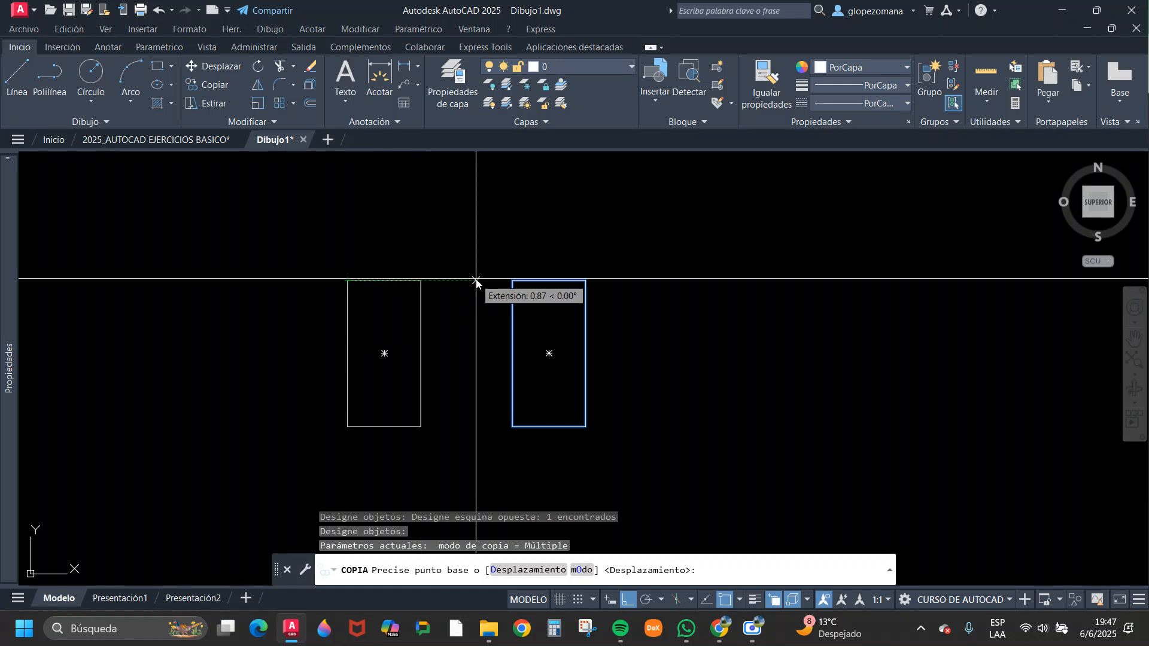
click(385, 354)
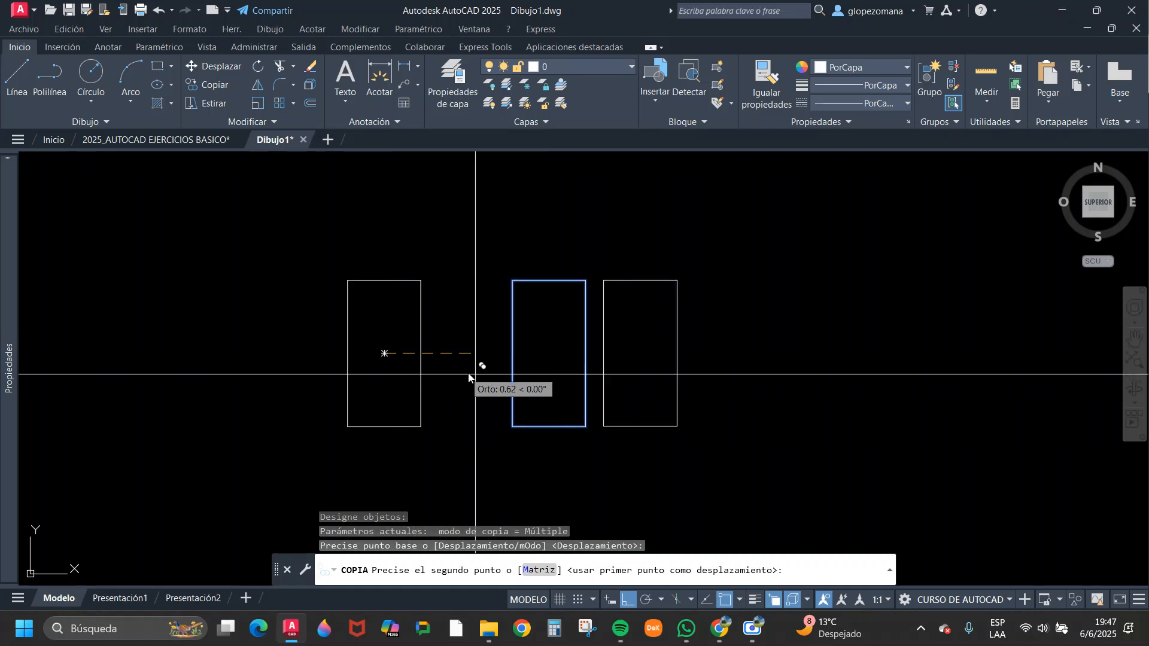
click(548, 354)
click(721, 361)
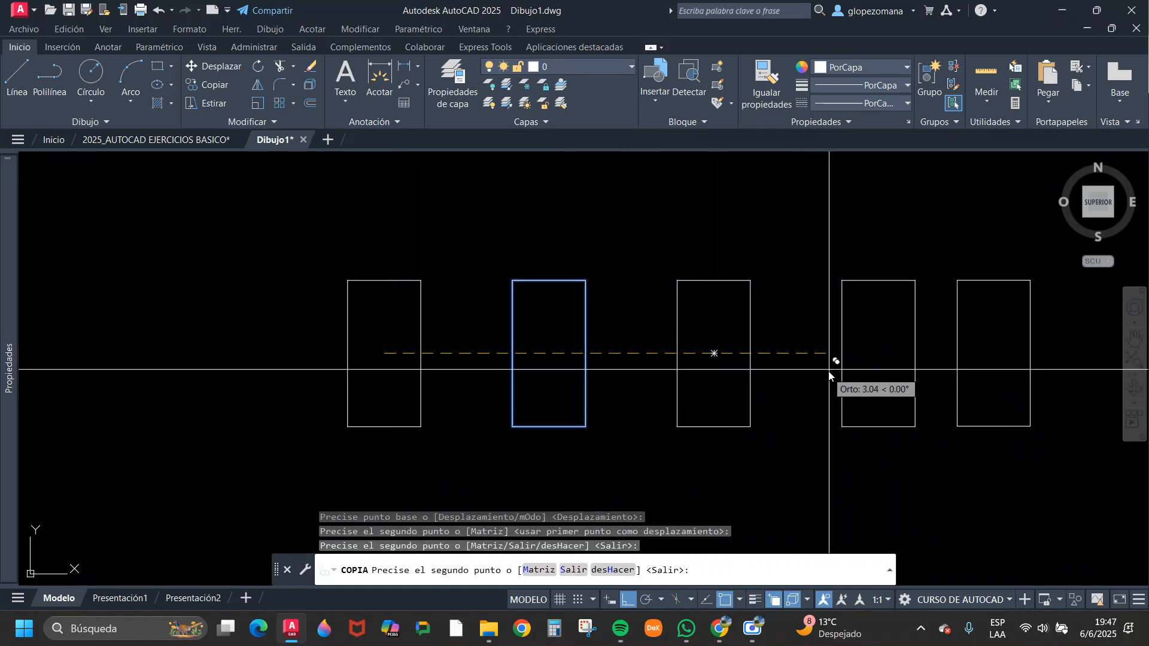
click(884, 353)
scroll(692, 402, down, 2)
scroll(692, 402, down, 2)
key(Escape)
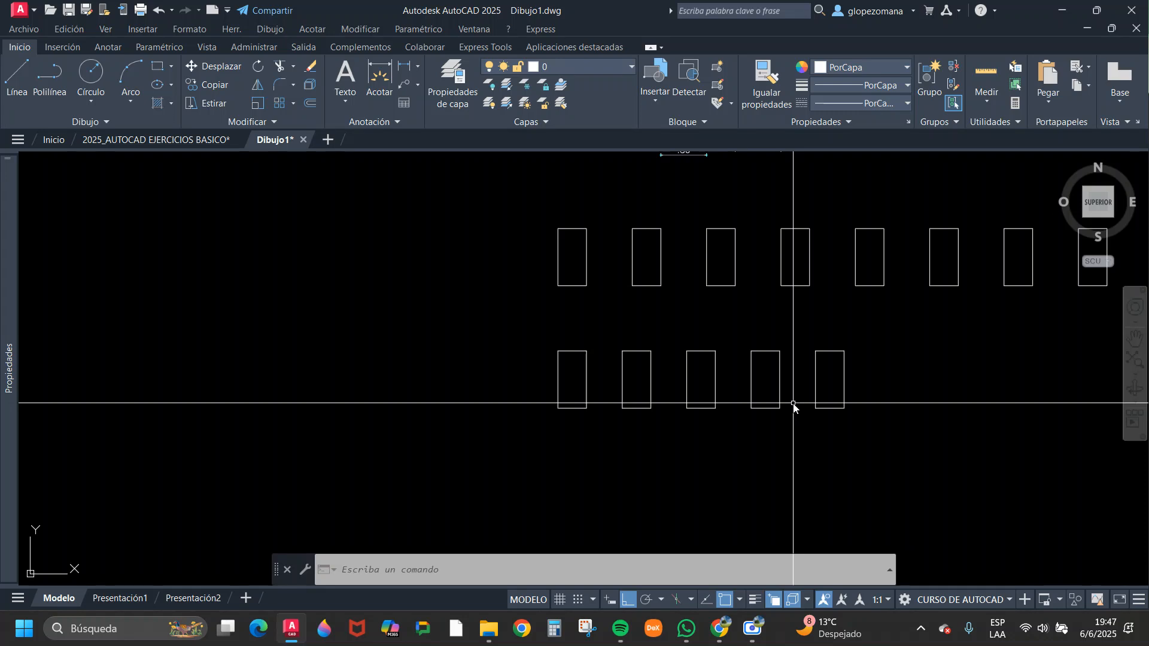
- Mirror the first seven rectangles of the eight-rectangle row about the last rectangle's vertical centerline, keeping the originals
scroll(793, 405, down, 6)
scroll(708, 398, up, 2)
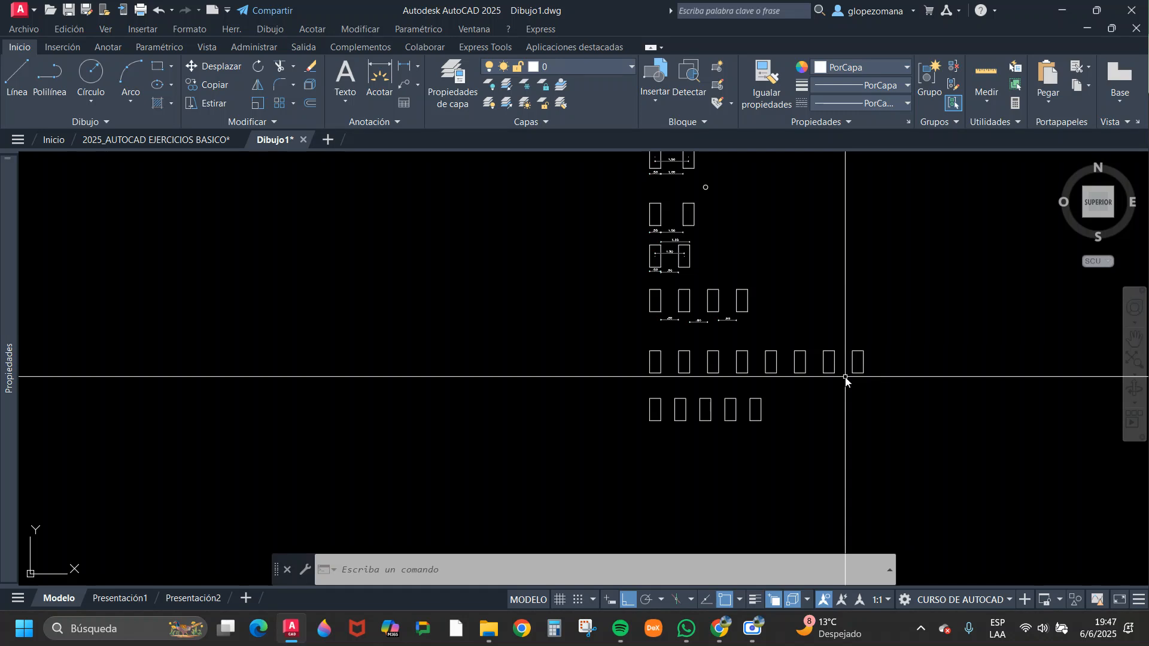
scroll(846, 378, up, 4)
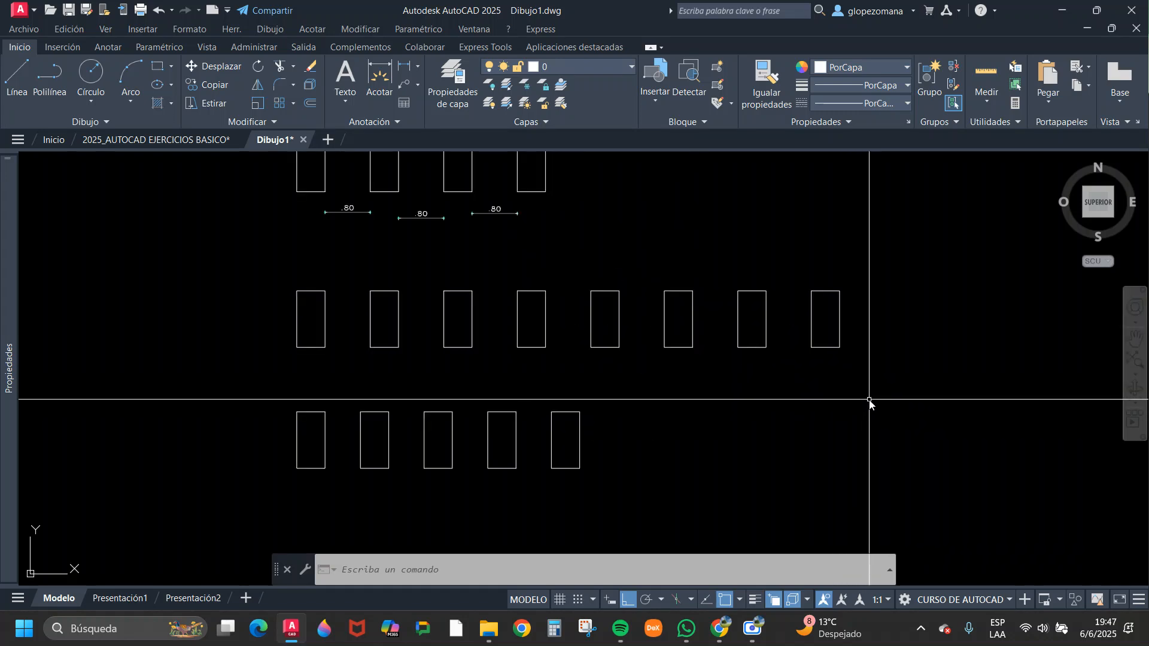
middle_drag(854, 405, 764, 431)
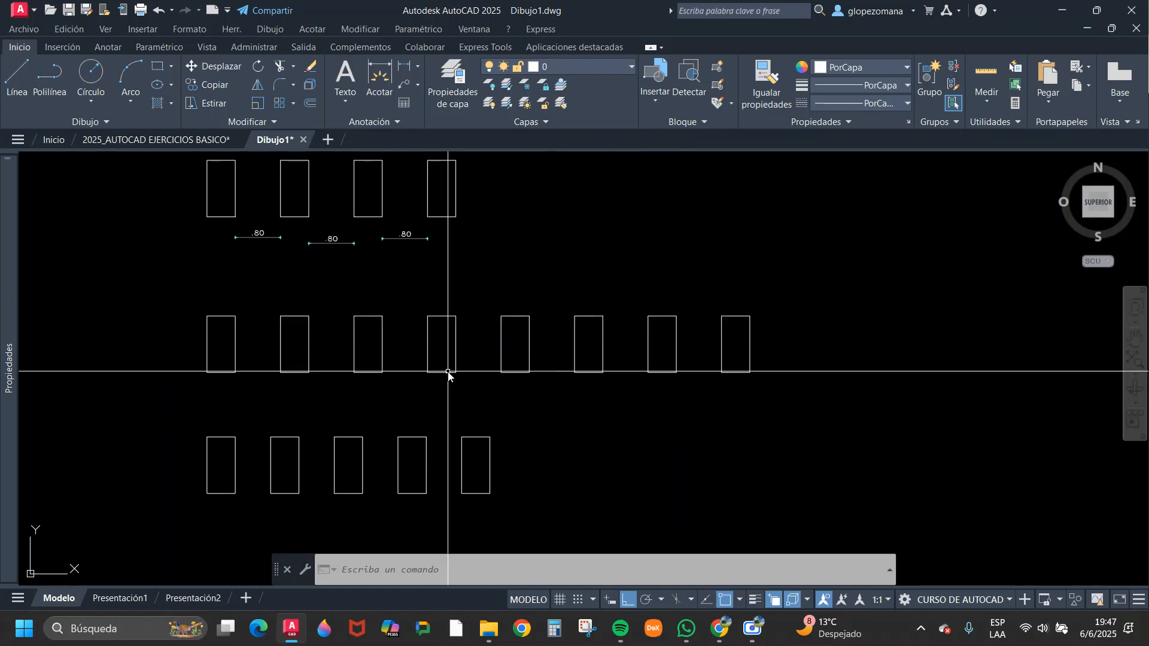
text(simetria)
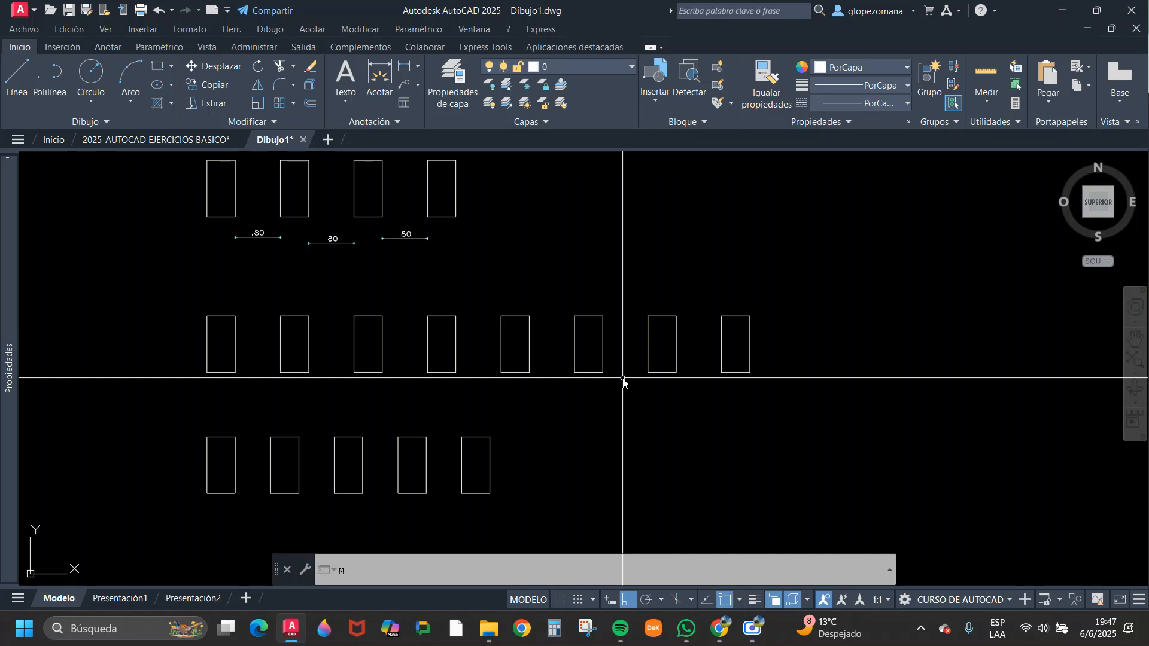
key(Return)
click(688, 402)
click(232, 285)
key(Return)
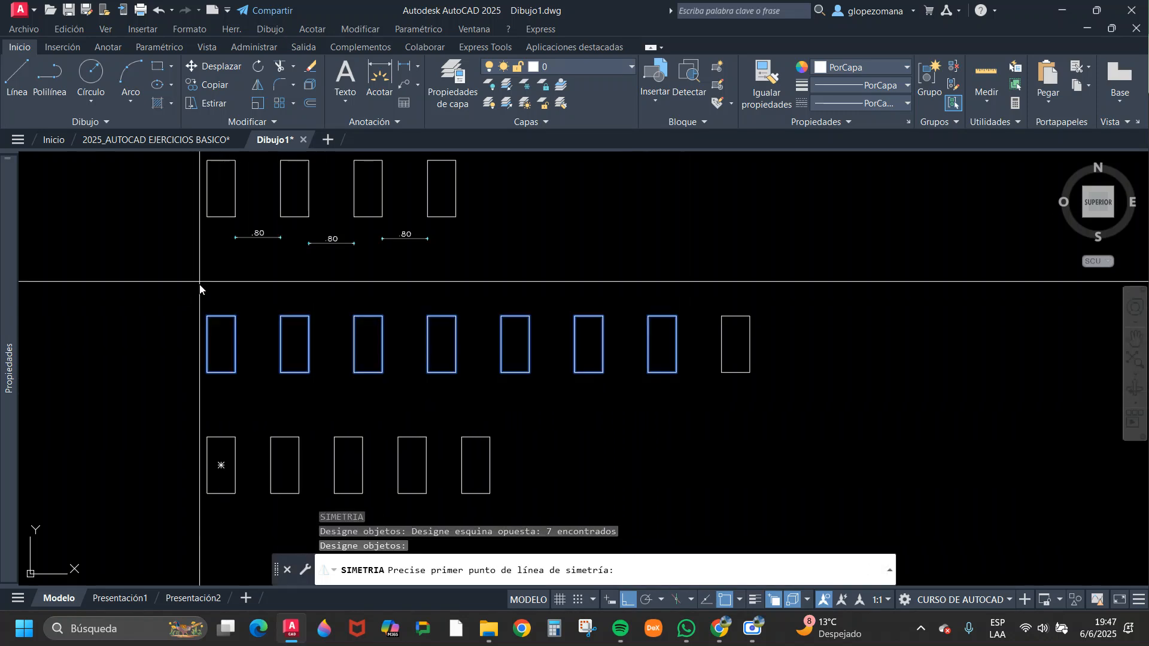
scroll(782, 264, up, 2)
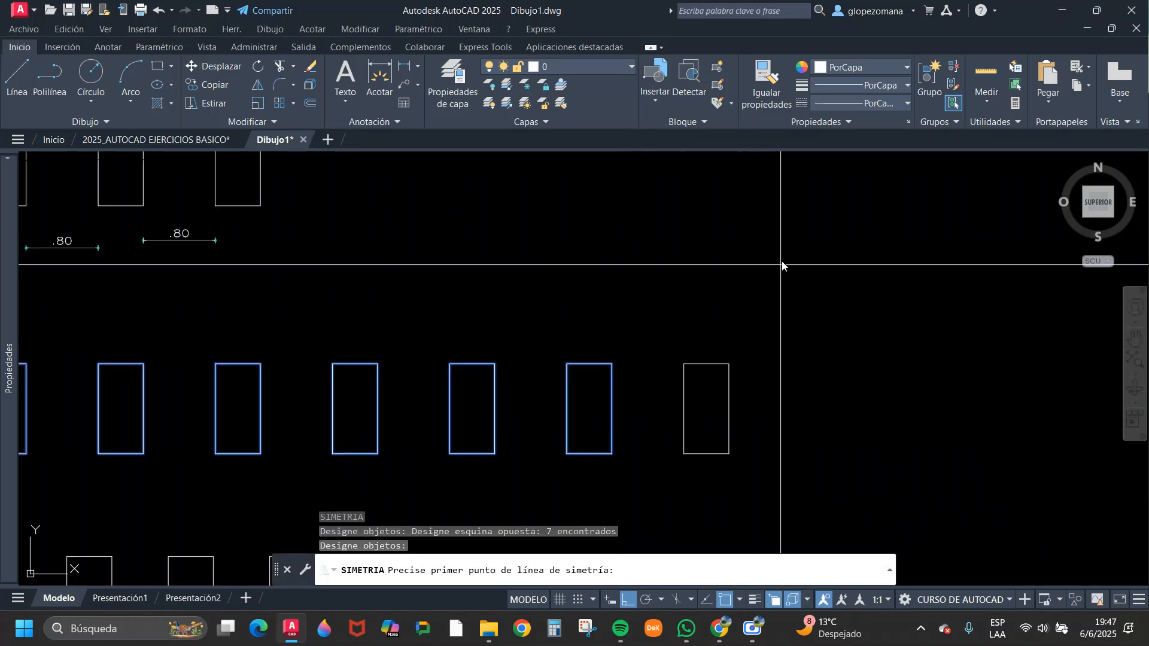
click(706, 364)
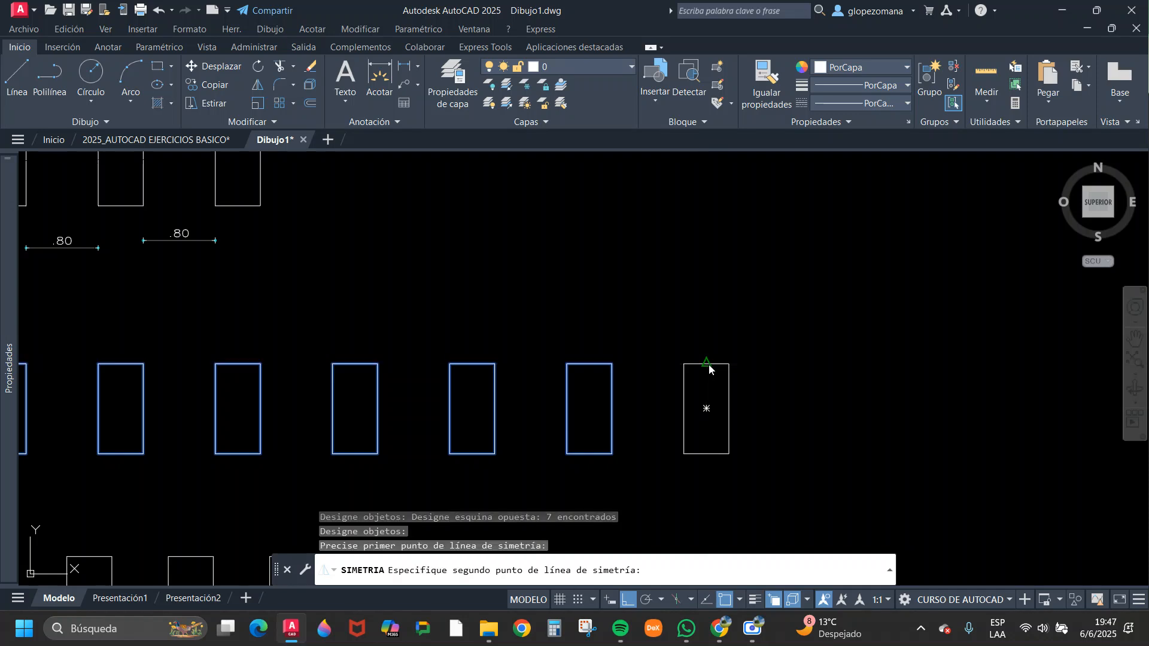
click(708, 455)
key(Return)
- Mirror the first 14 rectangles of the extended row about the fifteenth rectangle's vertical centerline, keeping the originals
scroll(709, 458, down, 3)
scroll(770, 377, up, 1)
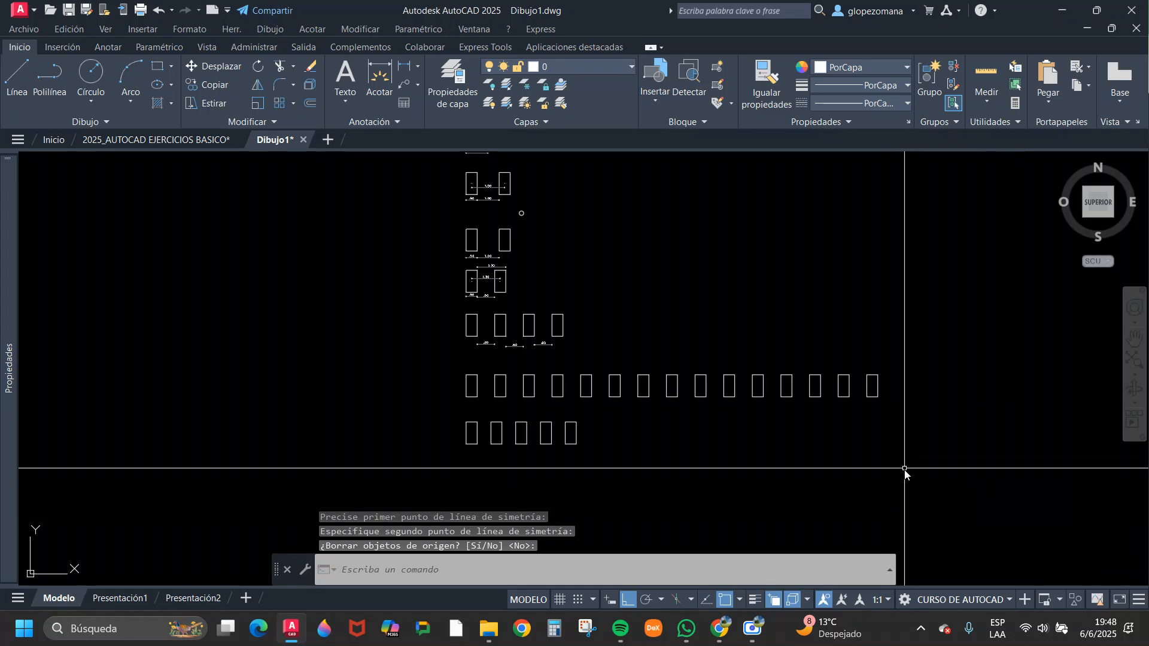
key(Return)
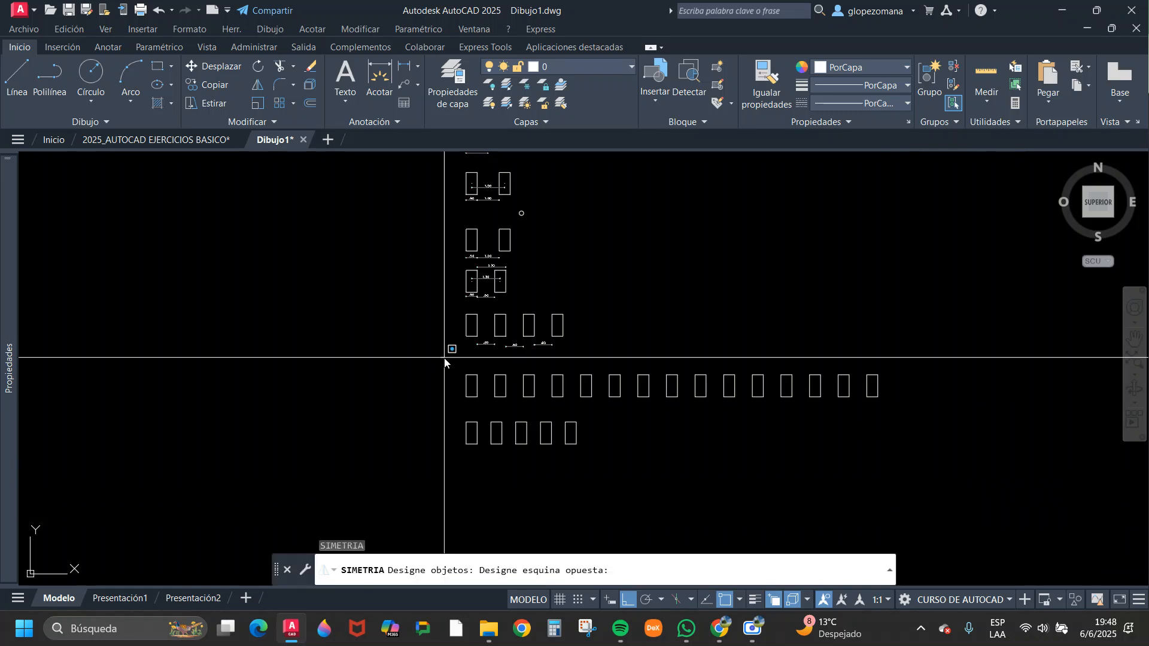
click(855, 412)
scroll(863, 389, up, 5)
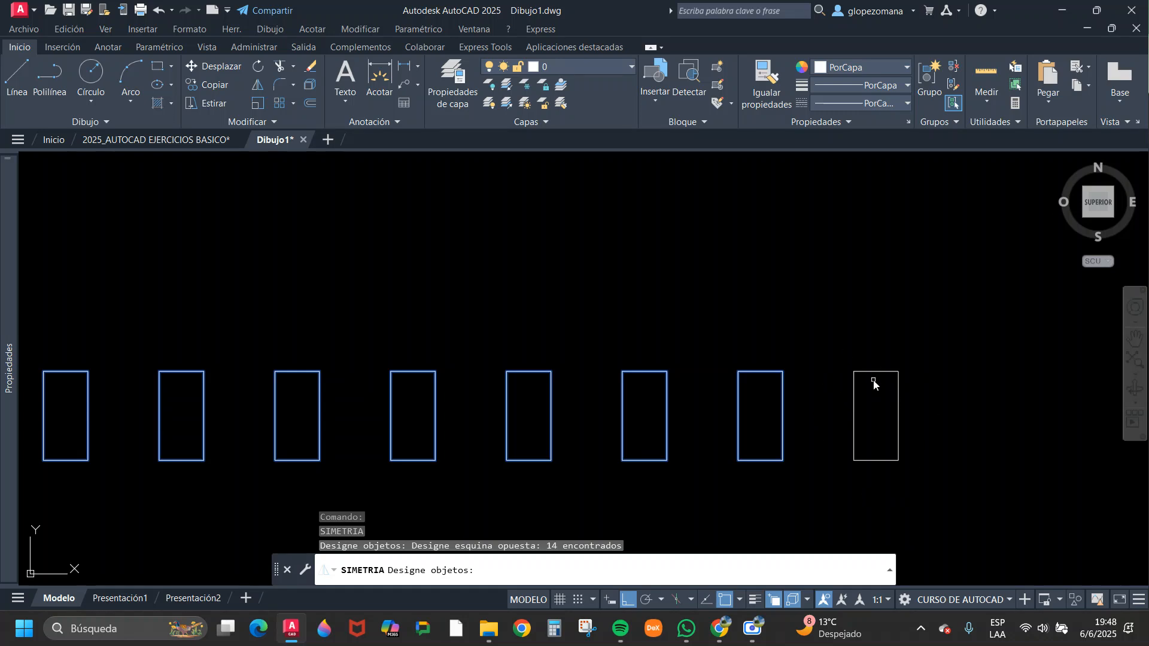
key(Return)
click(876, 372)
scroll(880, 385, down, 4)
click(880, 472)
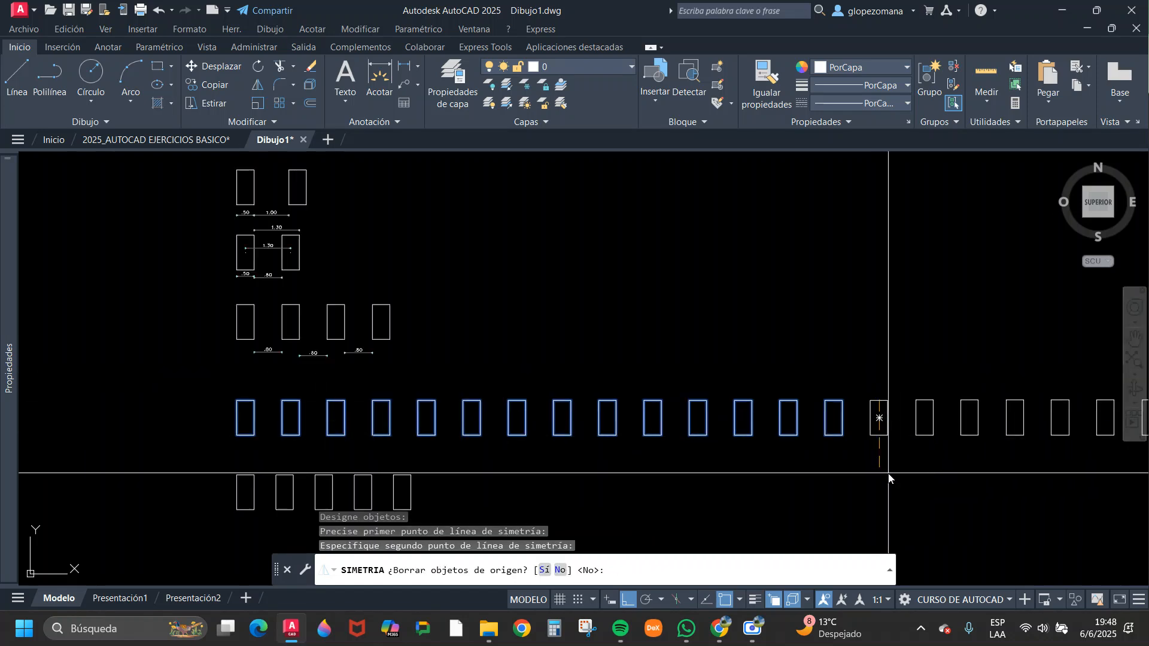
key(Return)
- Change the color of the rectangle on the second mirror axis to dark red (153,27,30)
scroll(893, 464, up, 3)
click(893, 441)
click(815, 296)
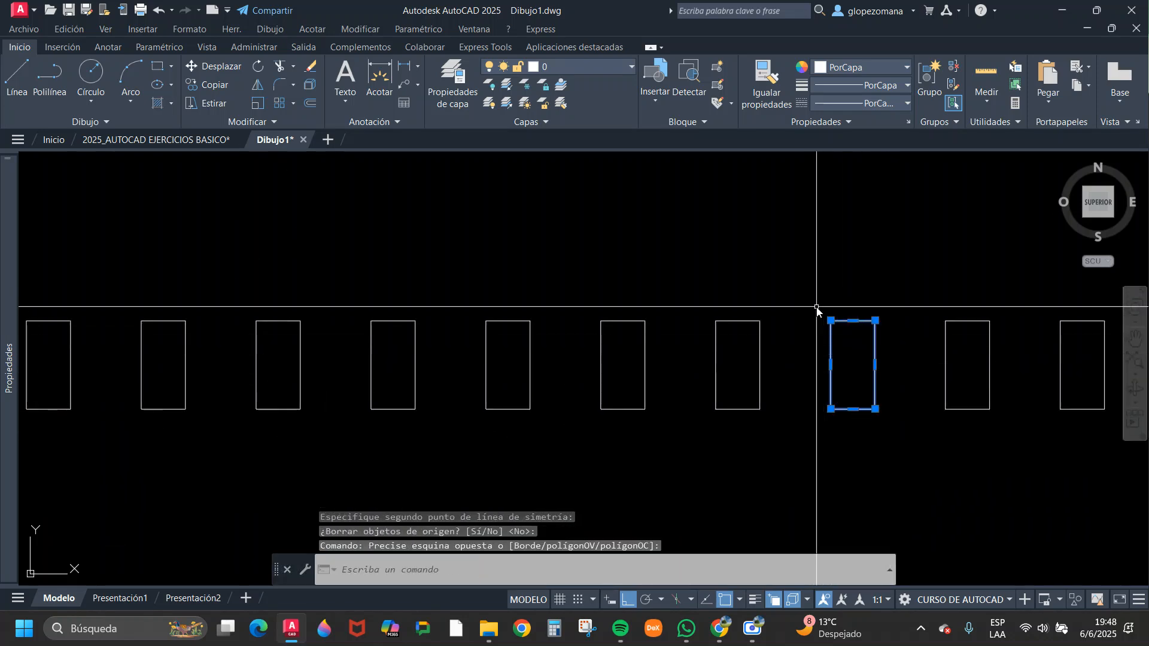
click(849, 69)
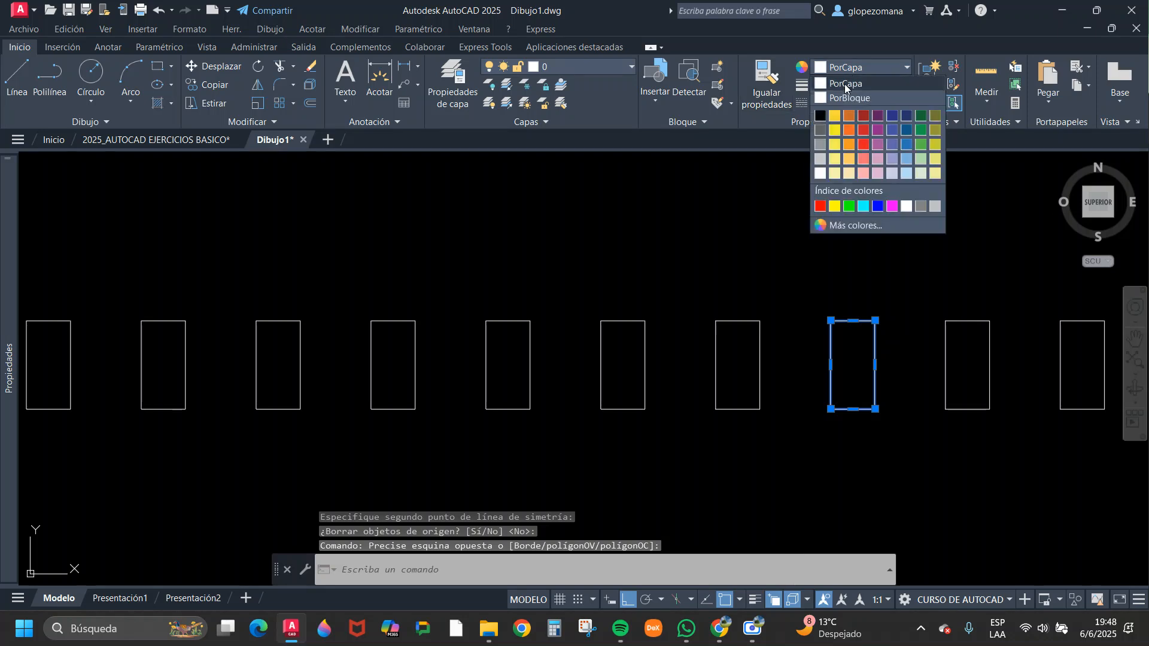
click(864, 112)
key(Escape)
scroll(859, 359, down, 5)
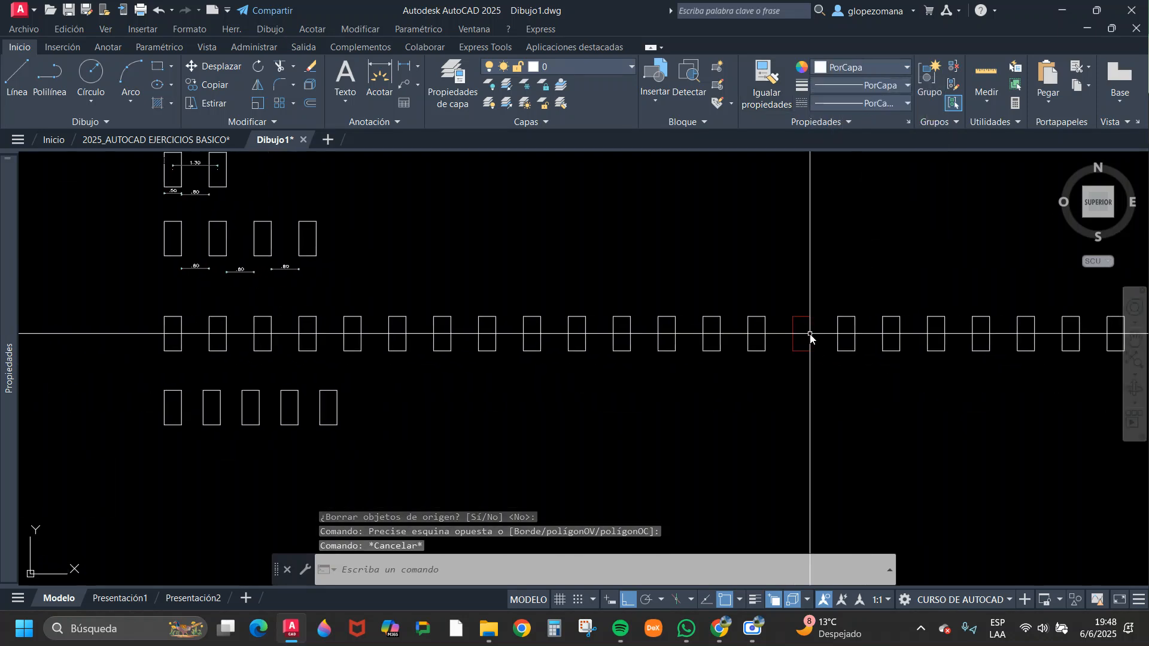
- Move the first 15 rectangles of the long row, including the red one, straight down below the five-rectangle row
click(321, 303)
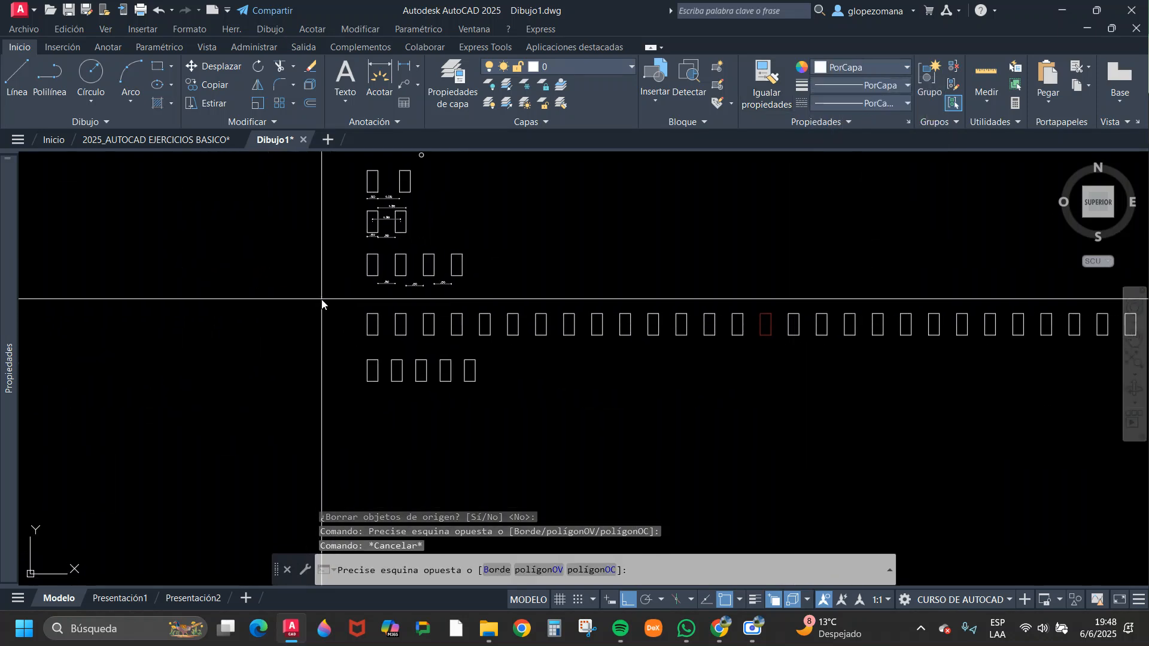
click(776, 344)
text(M)
key(Return)
click(759, 359)
middle_drag(764, 477, 765, 389)
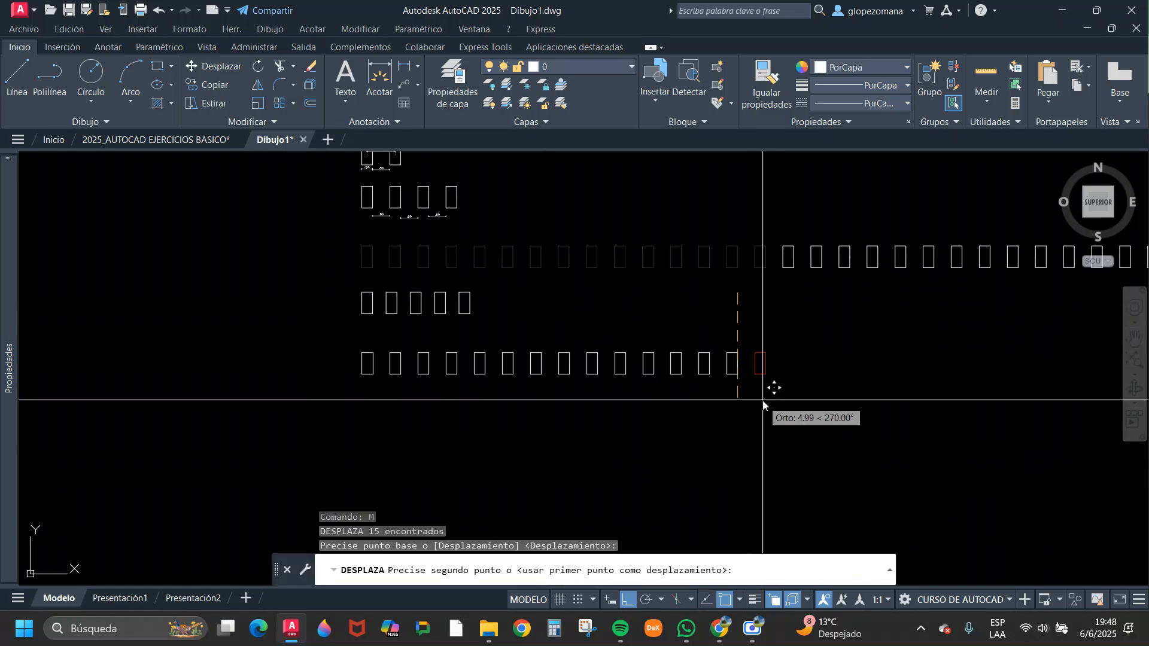
click(762, 423)
key(Escape)
- Mirror the 15 moved rectangles, including the red one, about the red rectangle's vertical centerline, keeping the originals
text(MI)
key(Escape)
text(METRI)
key(Return)
click(303, 353)
click(844, 431)
key(Return)
scroll(760, 383, up, 4)
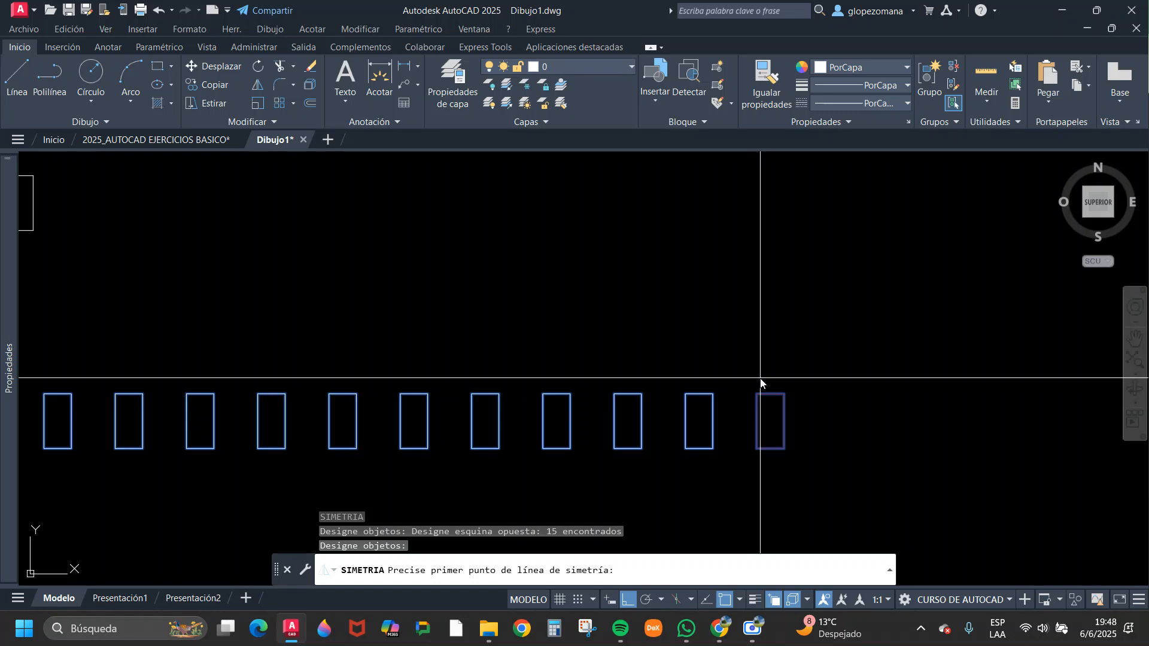
click(771, 421)
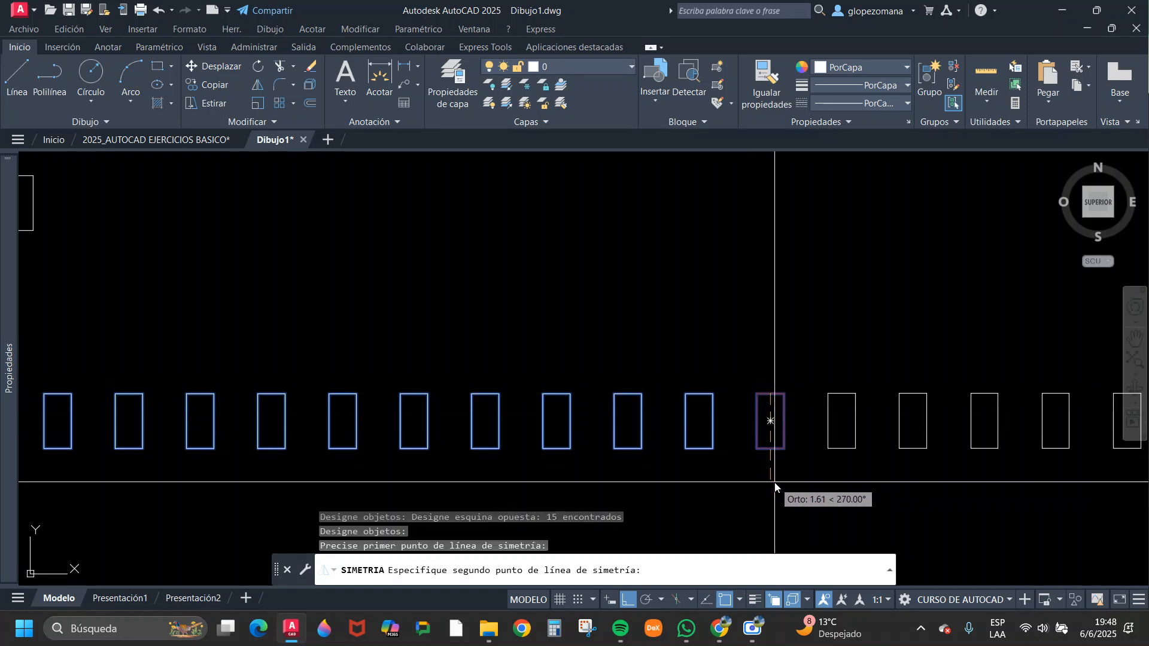
click(773, 451)
key(Return)
scroll(782, 439, up, 3)
click(781, 439)
click(777, 414)
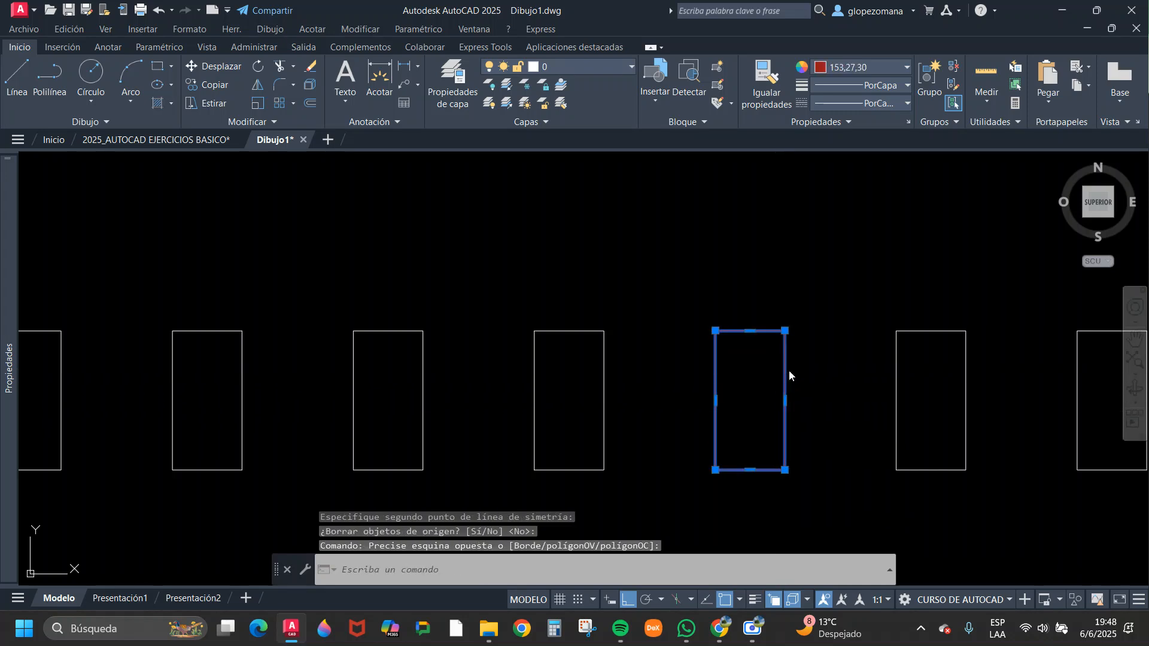
key(Escape)
text(b)
key(Return)
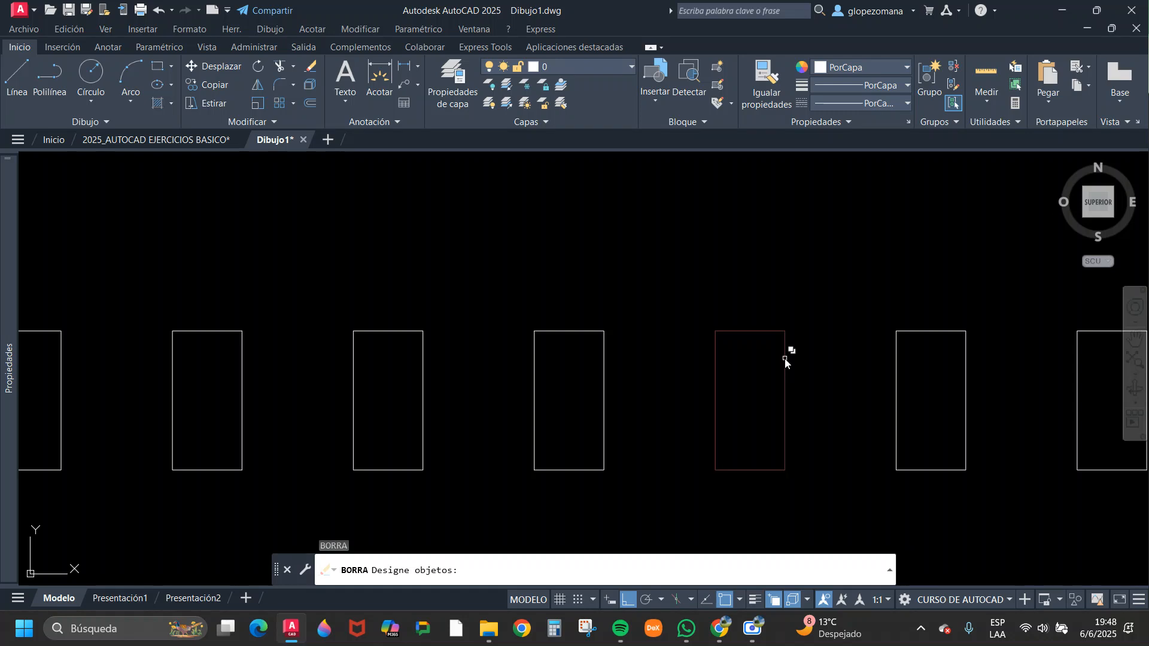
key(Escape)
- Move one of the two overlapping red rectangles slightly up and sideways, with orthogonal mode off, to expose its duplicate
text(m)
key(Return)
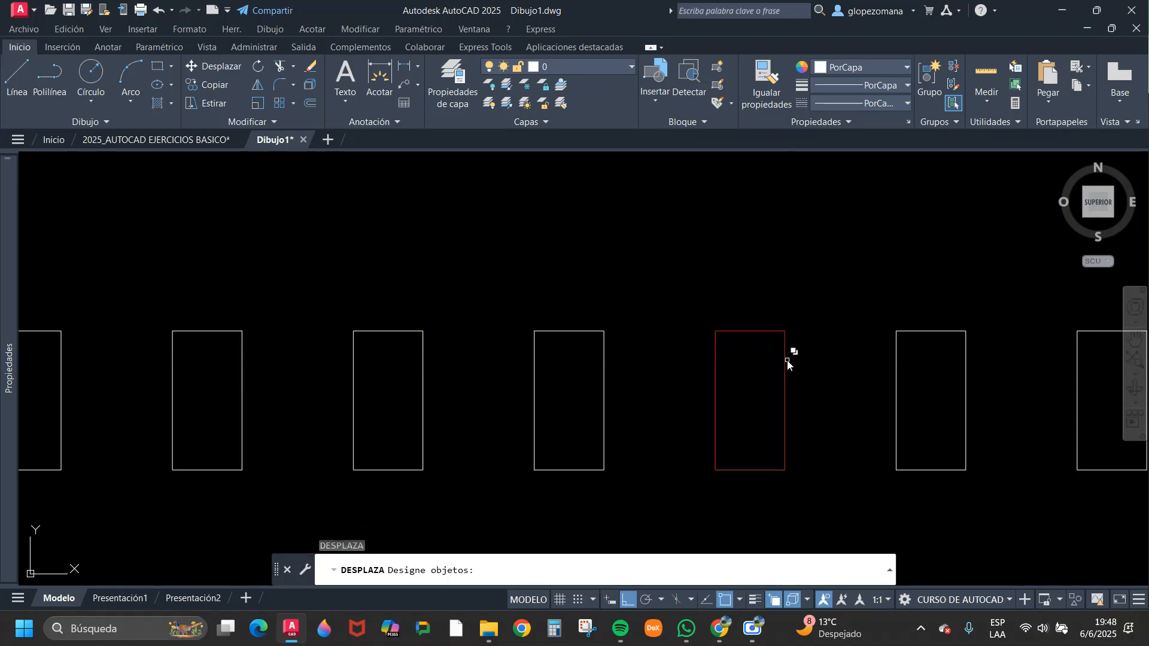
click(787, 361)
key(Return)
click(805, 375)
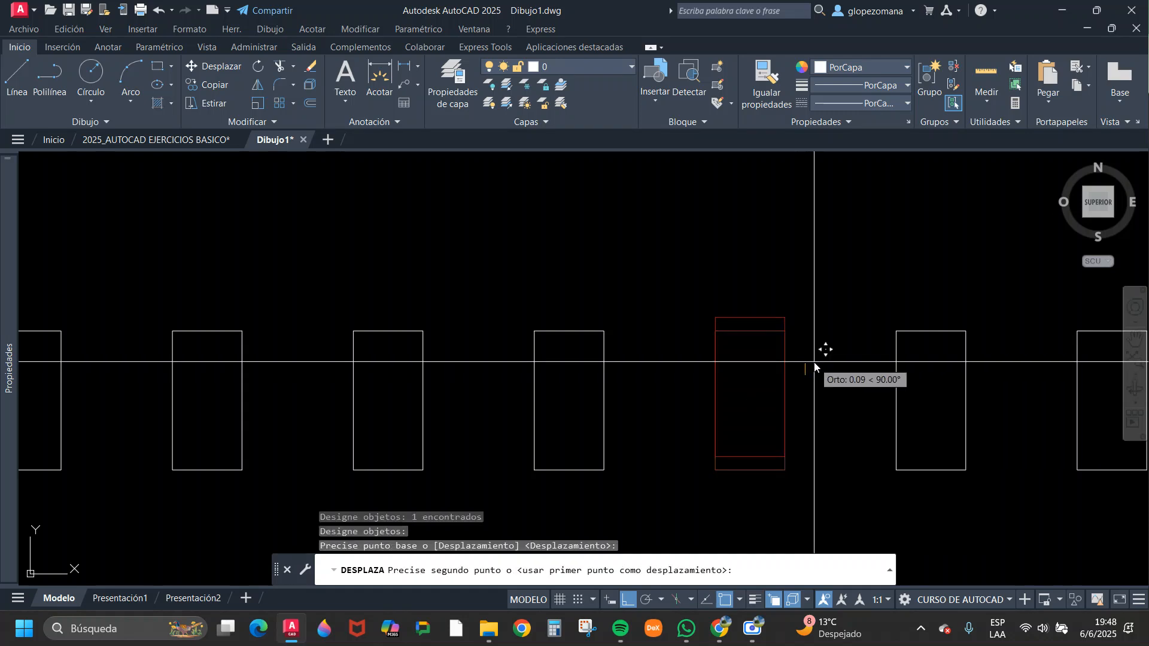
key(F8)
key(Escape)
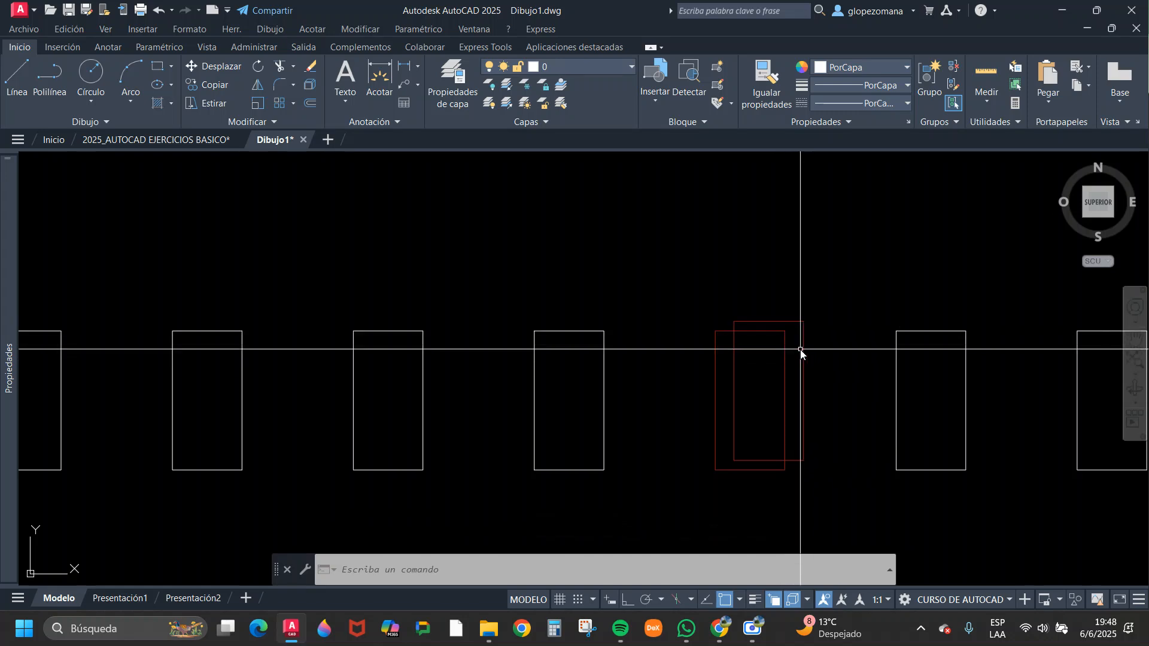
- Draw a diagonal sample line in the empty area between the five-rectangle row and the upper row
scroll(801, 350, down, 10)
key(Escape)
scroll(728, 392, up, 4)
scroll(704, 419, up, 1)
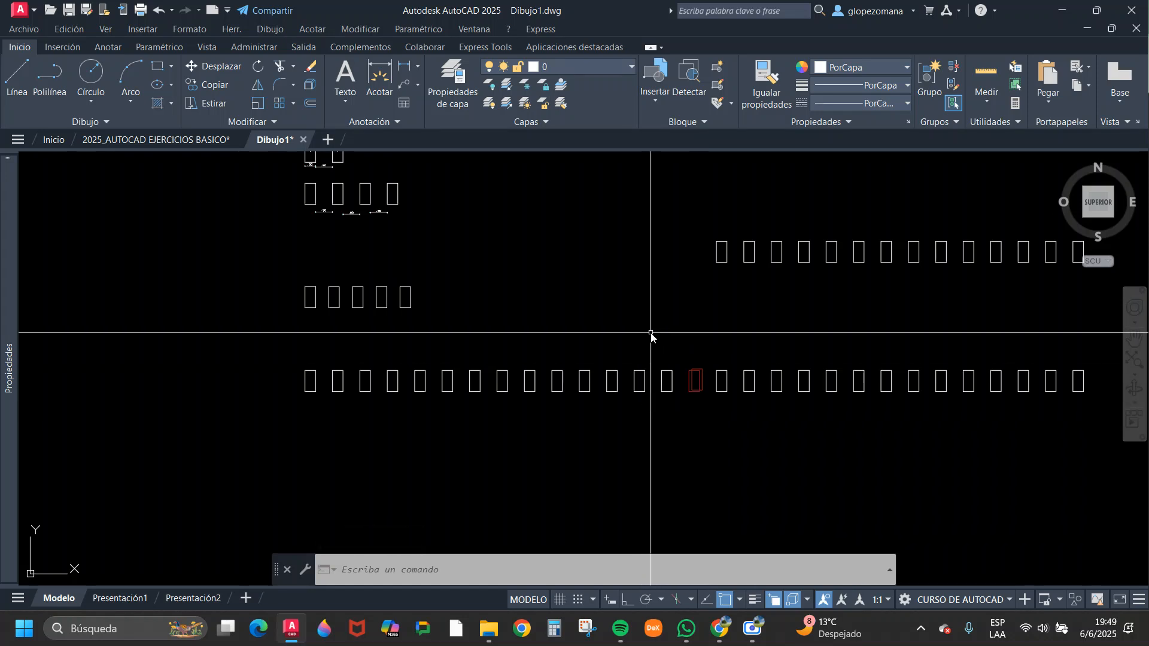
text(l)
key(Return)
click(585, 205)
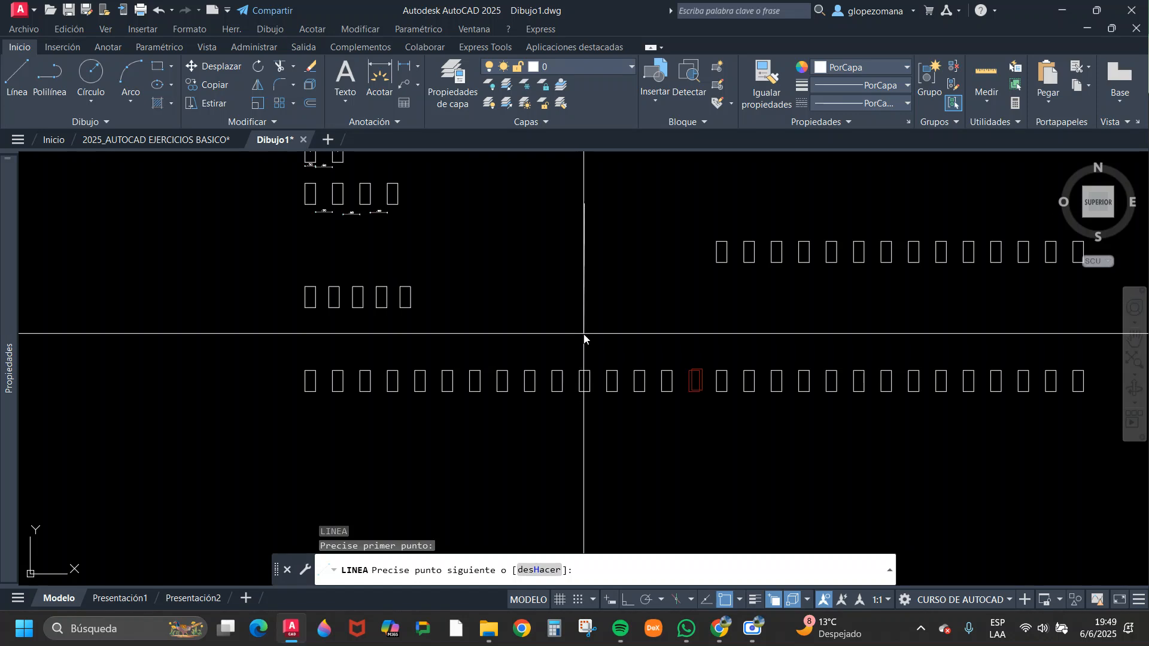
click(531, 328)
key(Return)
- Draw a vertical and a horizontal sample line above the long row with orthogonal mode on
key(Return)
click(644, 219)
key(F8)
key(Escape)
key(Return)
click(698, 323)
click(840, 323)
key(Escape)
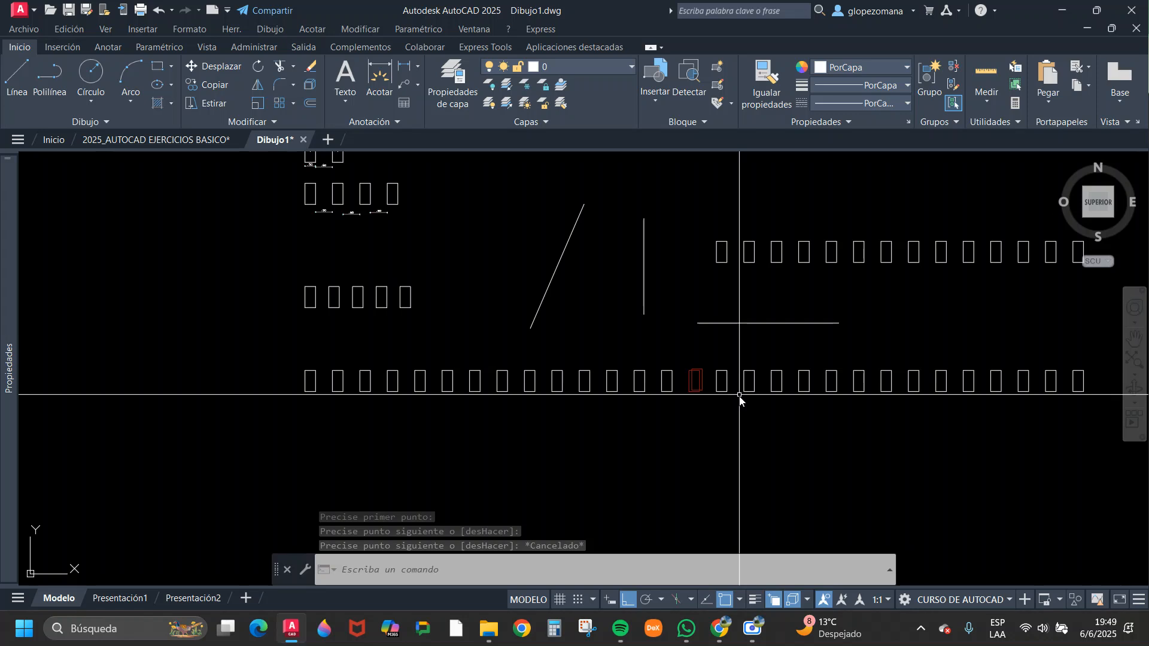
- Erase the diagonal, vertical and horizontal sample lines above the long row
click(773, 342)
click(500, 264)
text(e)
key(Return)
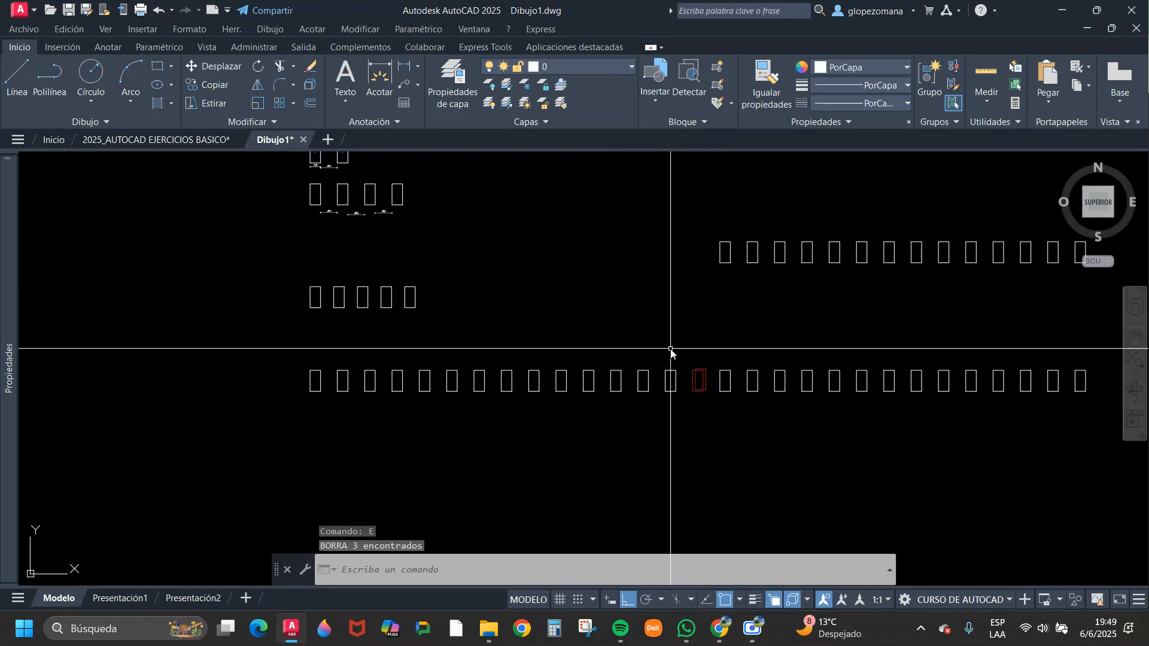
scroll(670, 350, down, 4)
key(Escape)
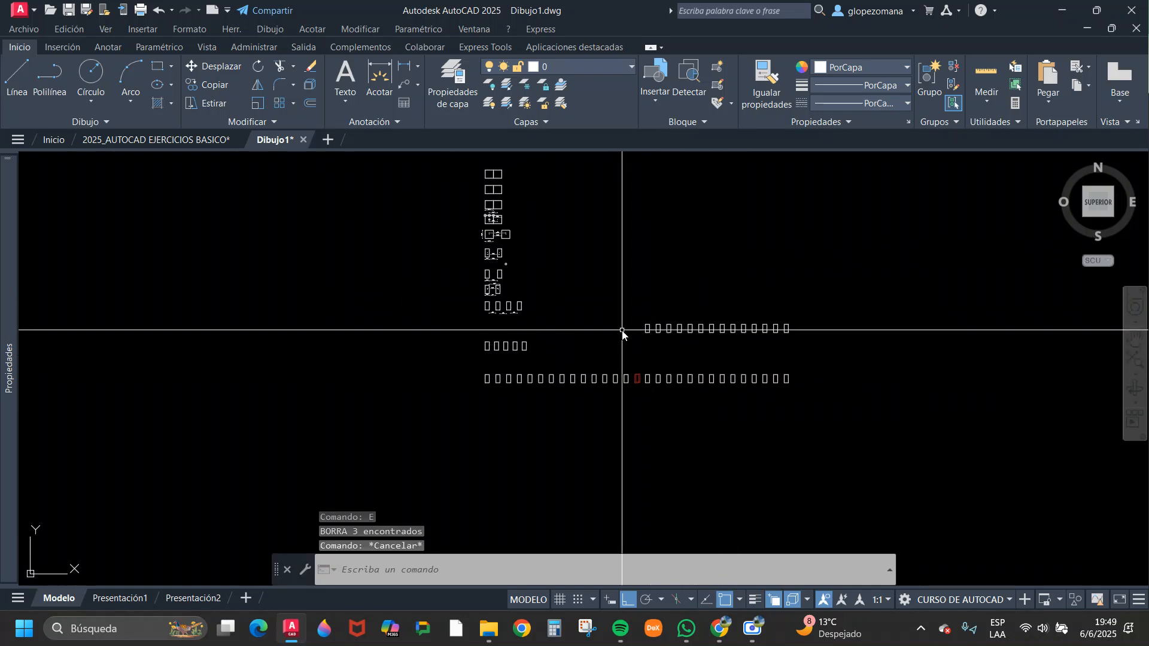
- Switch to the DAPC-05 course PDF in Chrome and review its sections on Copy, Mirror, Offset and Trim
mouse_move(720, 627)
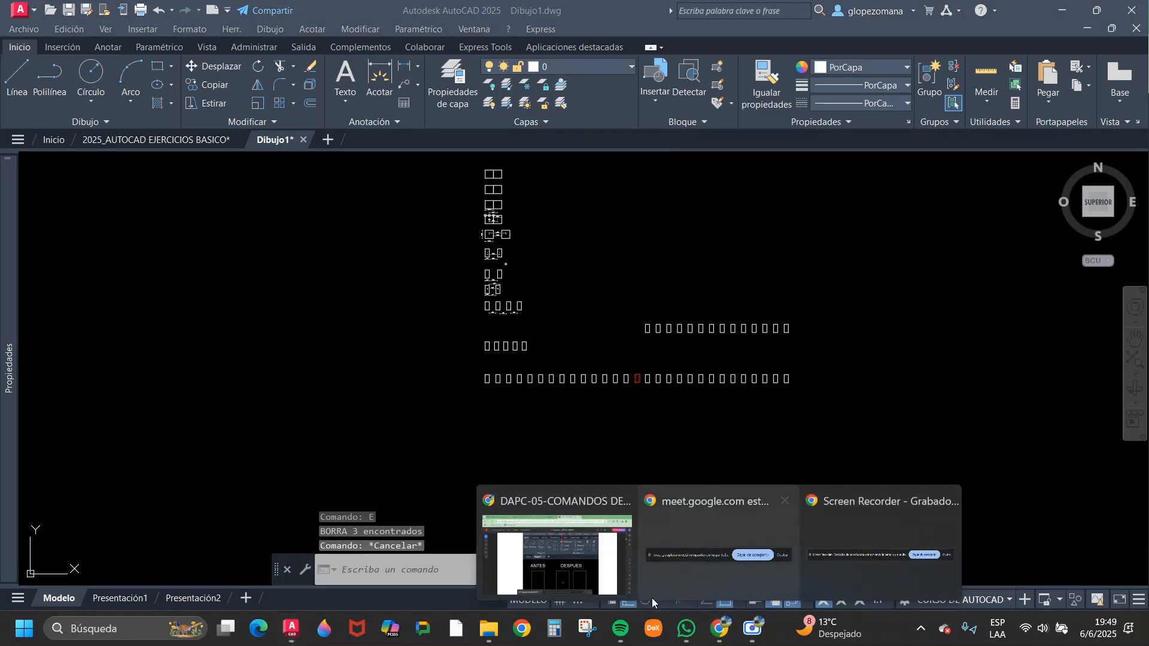
click(568, 565)
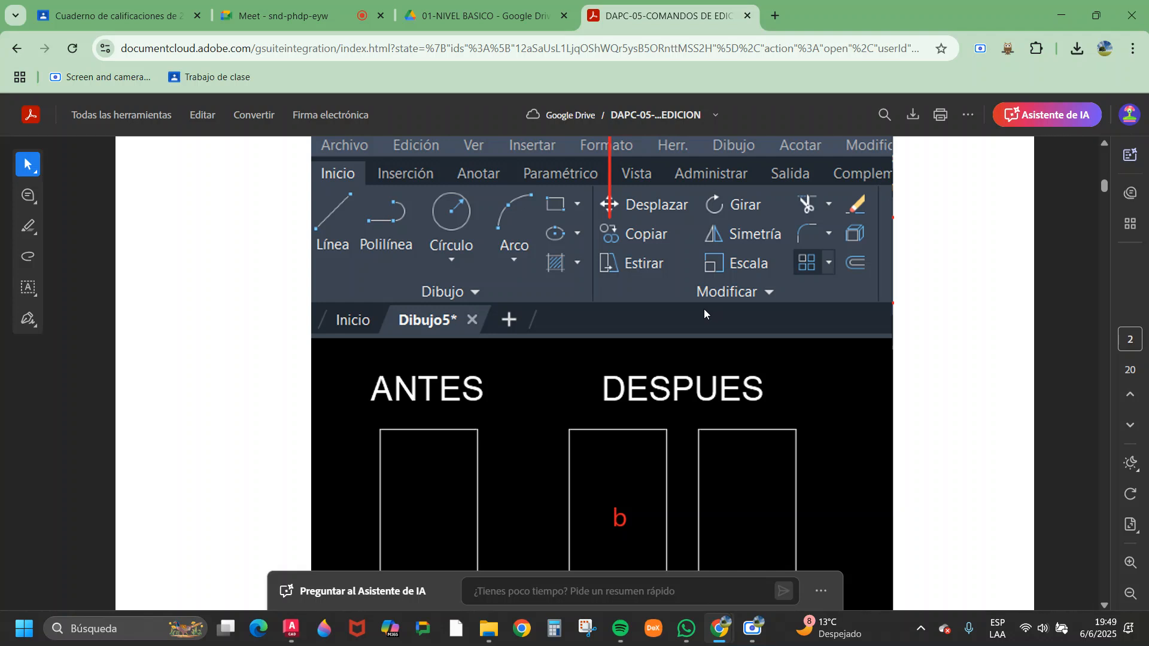
scroll(724, 306, down, 3)
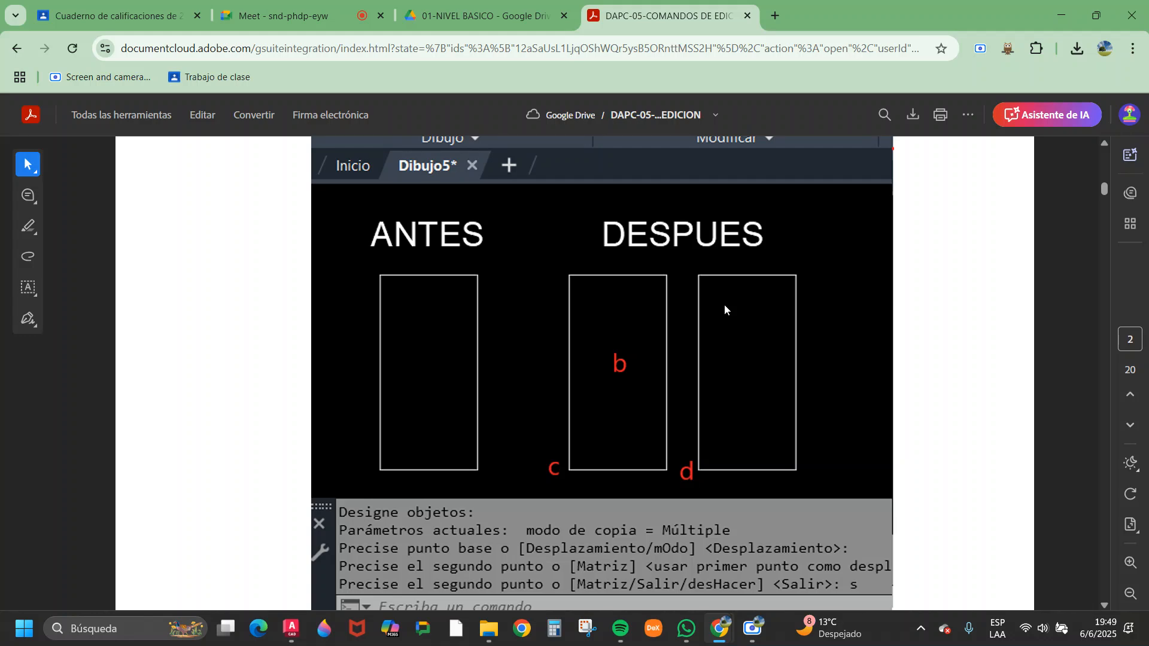
scroll(725, 309, down, 12)
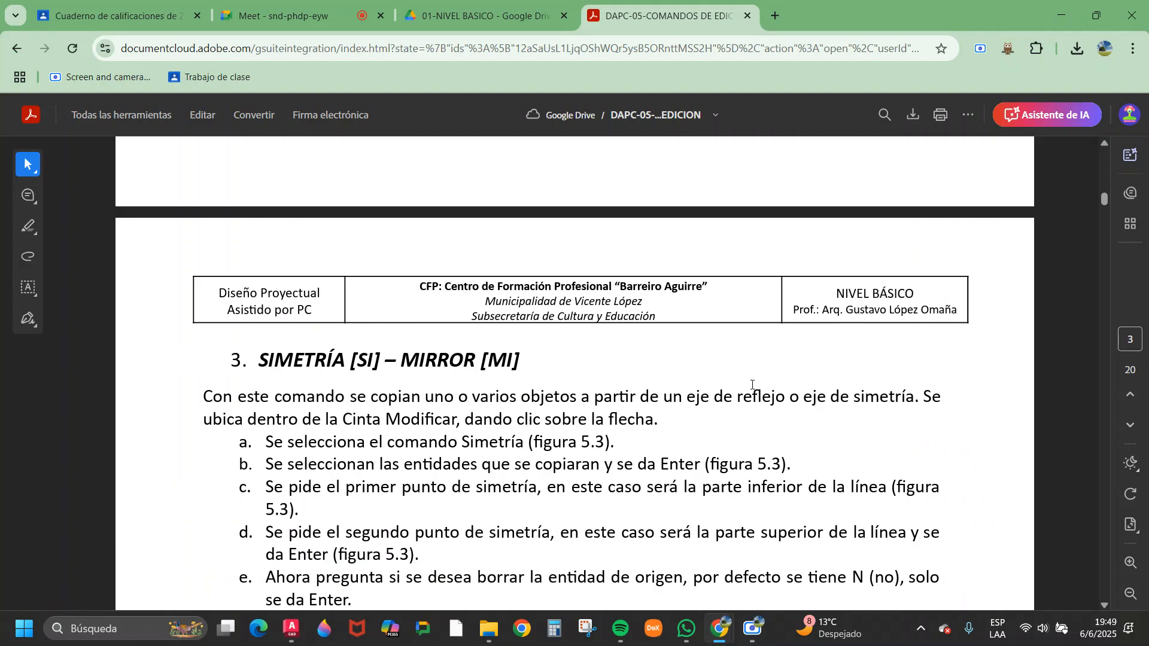
scroll(751, 384, down, 14)
scroll(755, 385, down, 6)
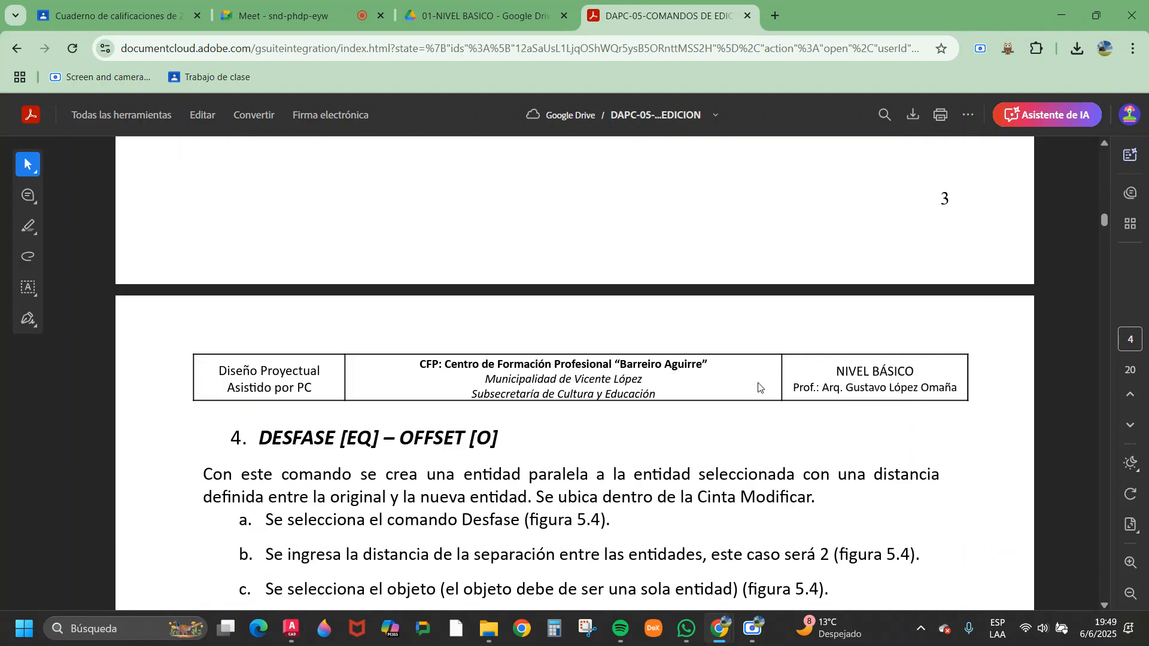
scroll(759, 387, down, 15)
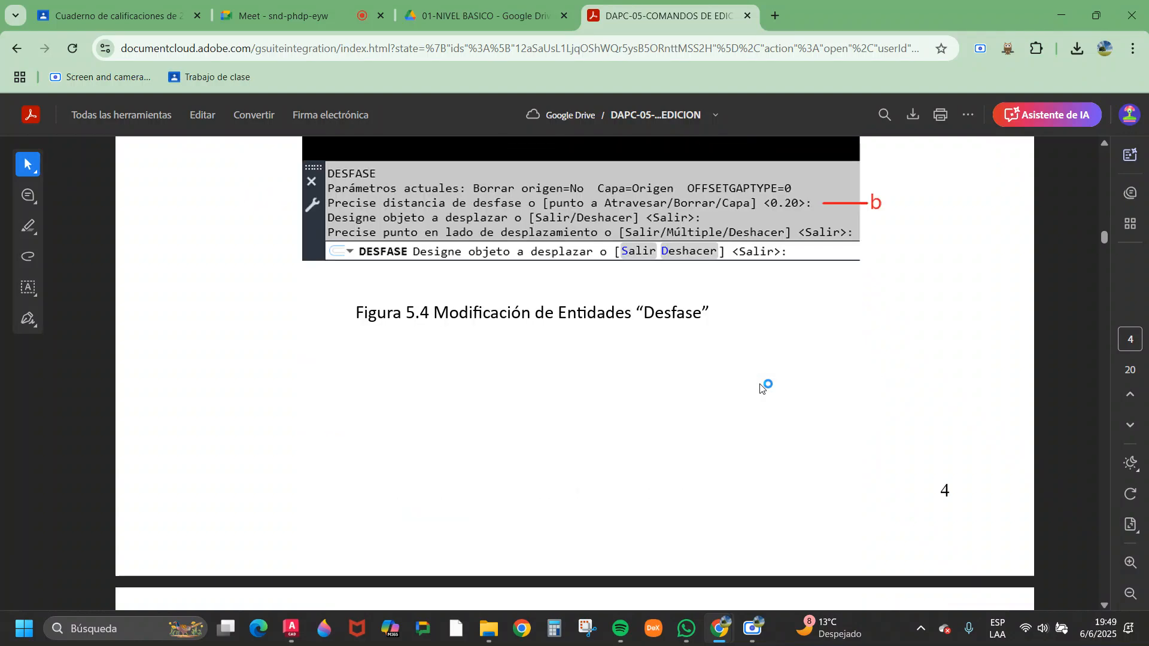
scroll(760, 389, down, 15)
scroll(761, 389, down, 8)
scroll(763, 388, down, 12)
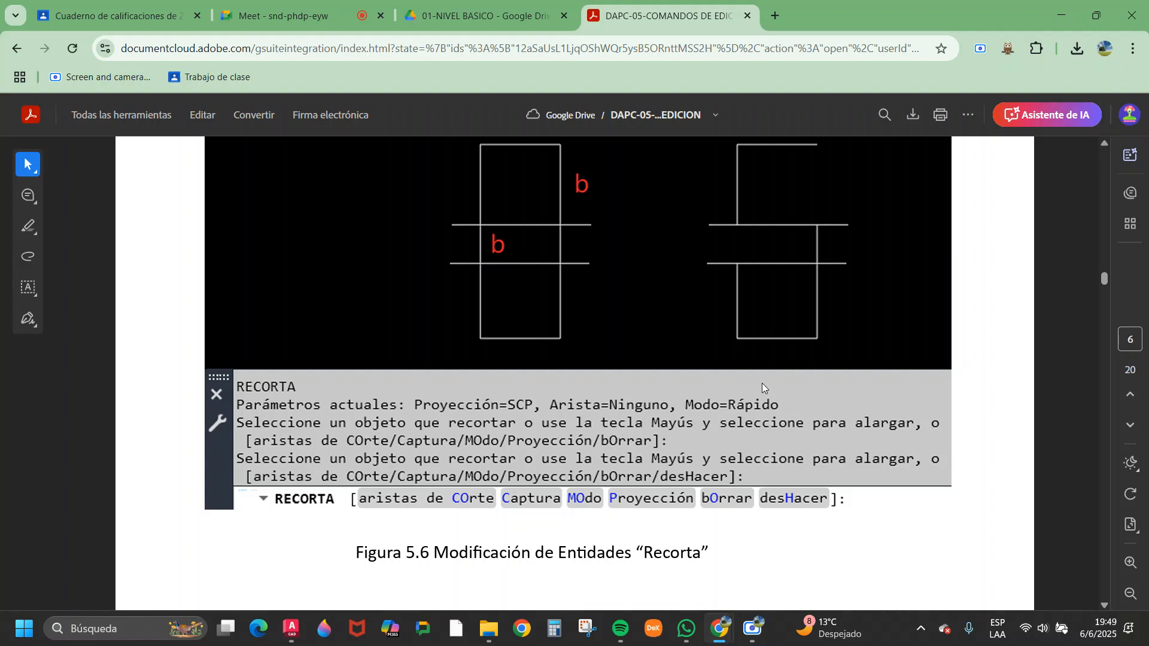
scroll(766, 388, down, 7)
scroll(766, 388, up, 20)
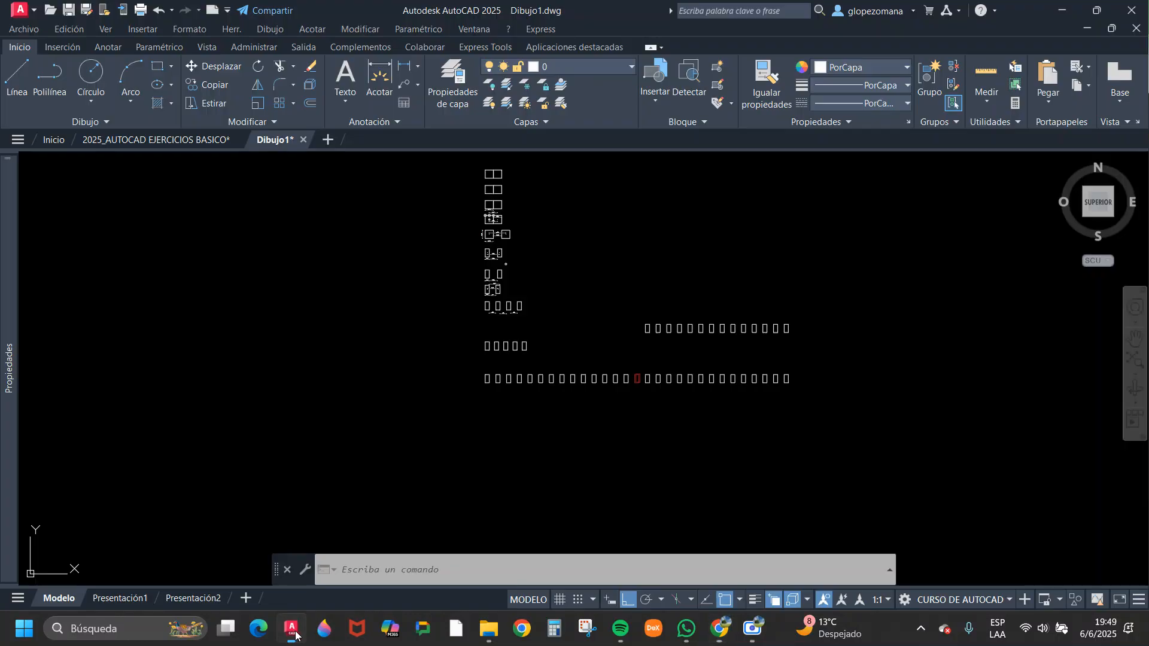
- Switch to AutoCAD and check the command list of Unidad 5 Ejercicio N°2 in the 2025_AUTOCAD EJERCICIOS BASICO drawing
click(292, 628)
click(222, 138)
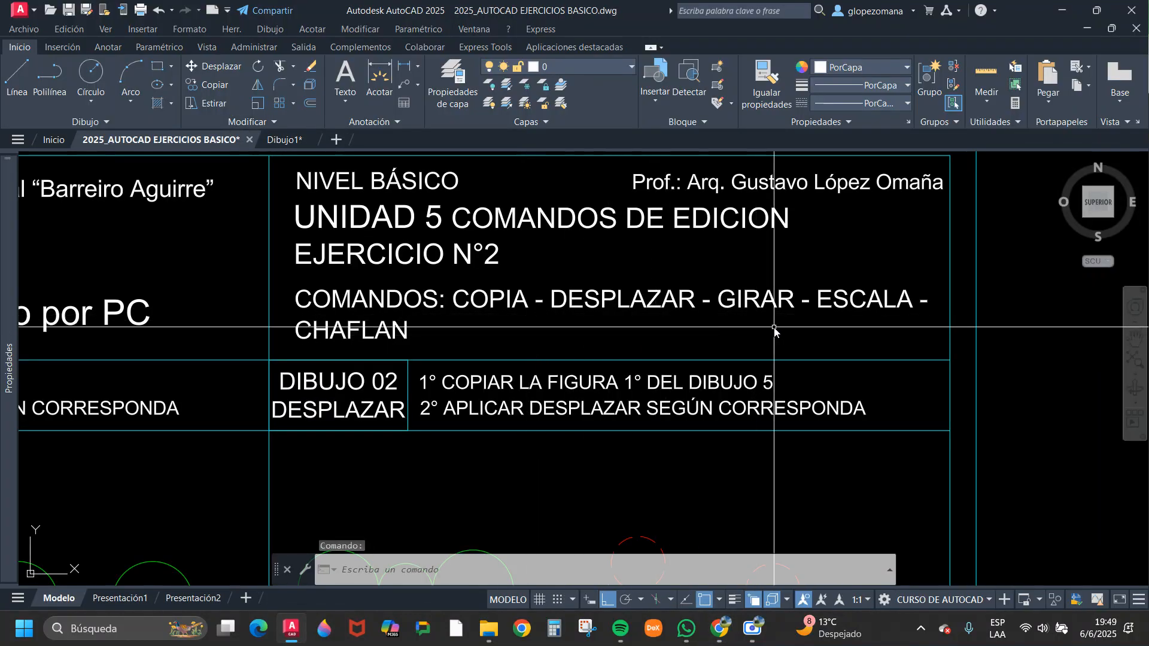
mouse_move(723, 631)
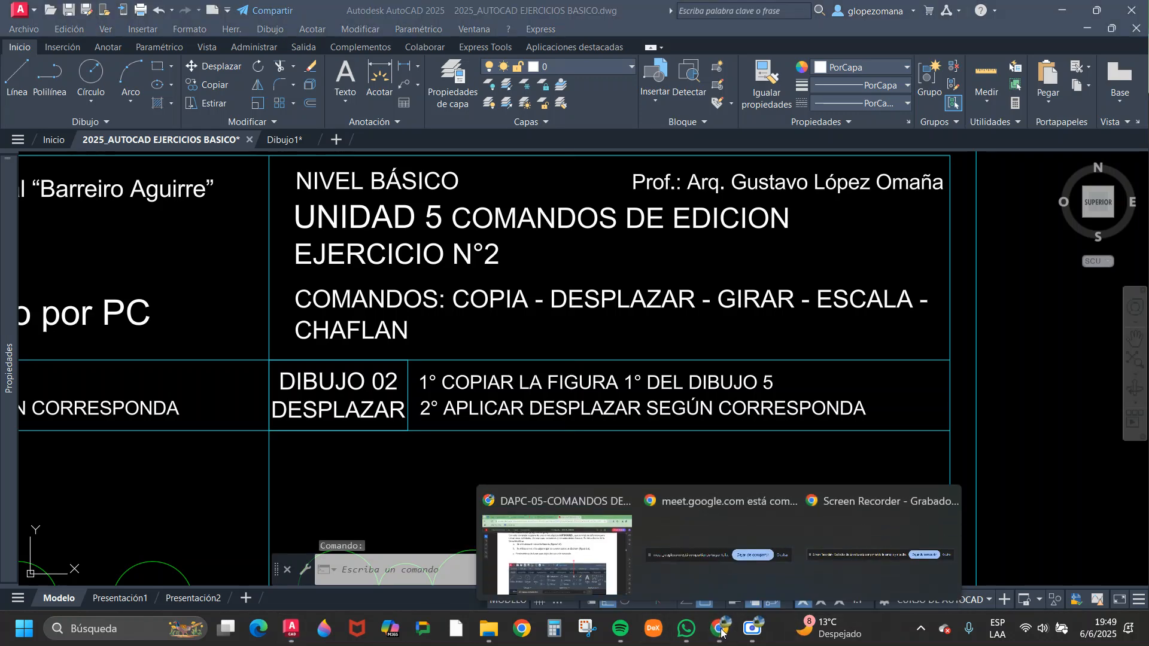
mouse_move(578, 576)
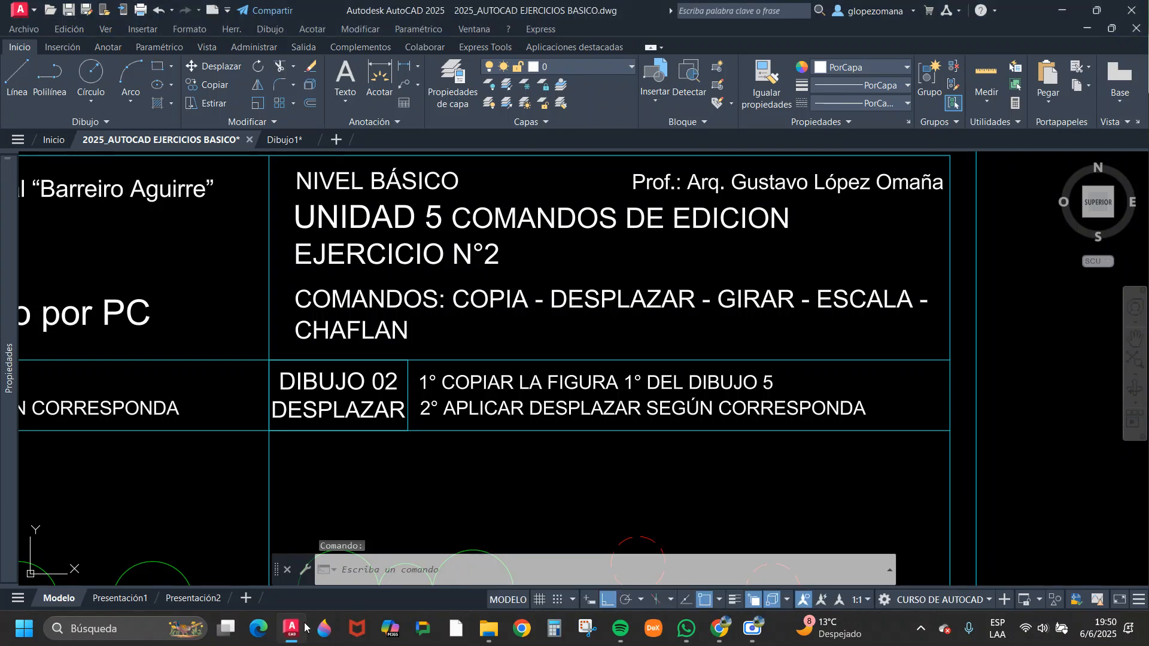
- Return to the Dibujo1 drawing and look closely at the evenly spaced rectangles
click(297, 140)
scroll(492, 257, up, 6)
key(Escape)
key(Escape)
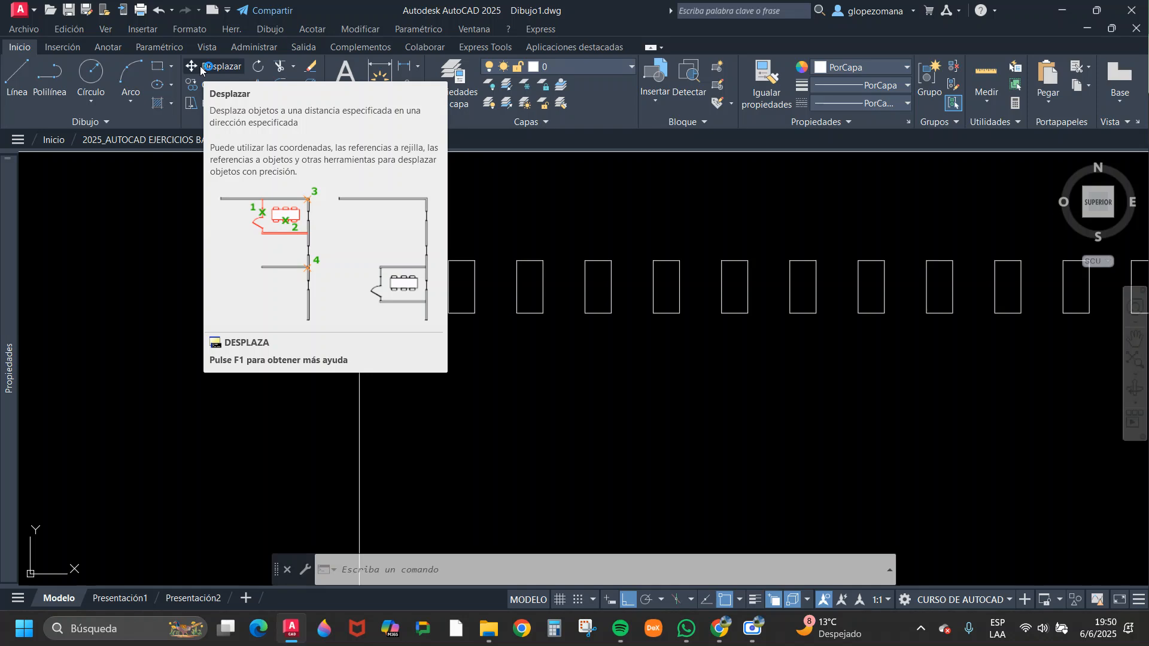
- Move the first rectangle of the long row freely to the left, away from the other rectangles
key(Escape)
key(Escape)
key(Escape)
scroll(593, 392, up, 4)
scroll(480, 321, down, 2)
click(524, 297)
click(483, 310)
text(d)
key(Return)
click(528, 332)
middle_drag(333, 354, 823, 457)
click(360, 393)
key(Escape)
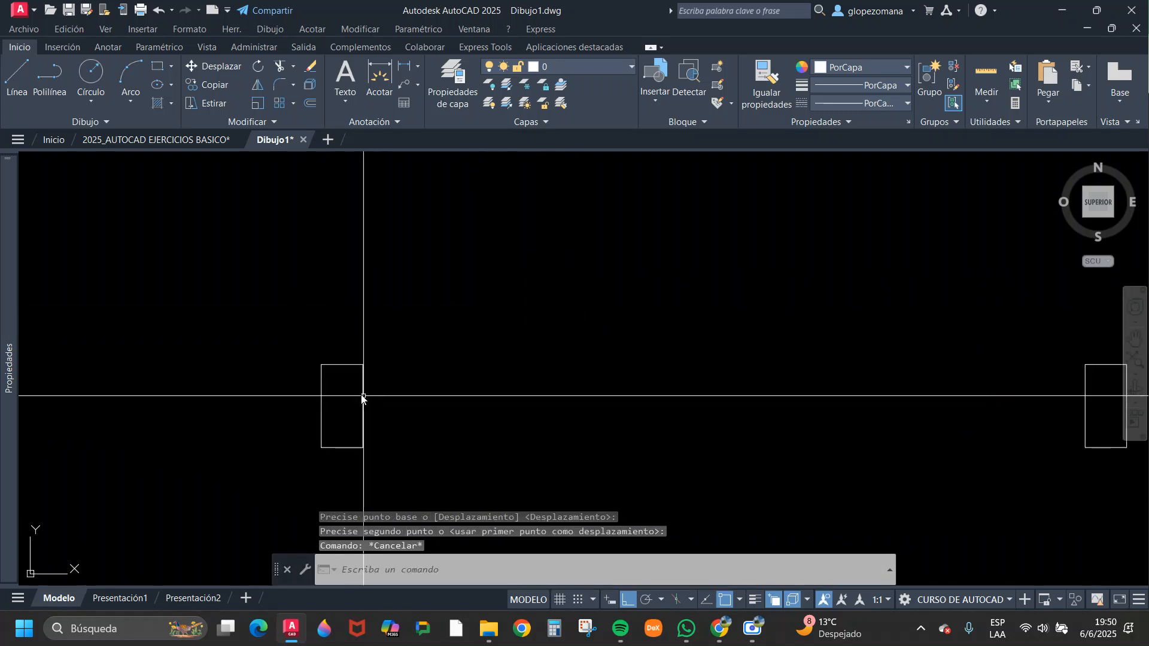
middle_drag(360, 393, 495, 326)
key(Escape)
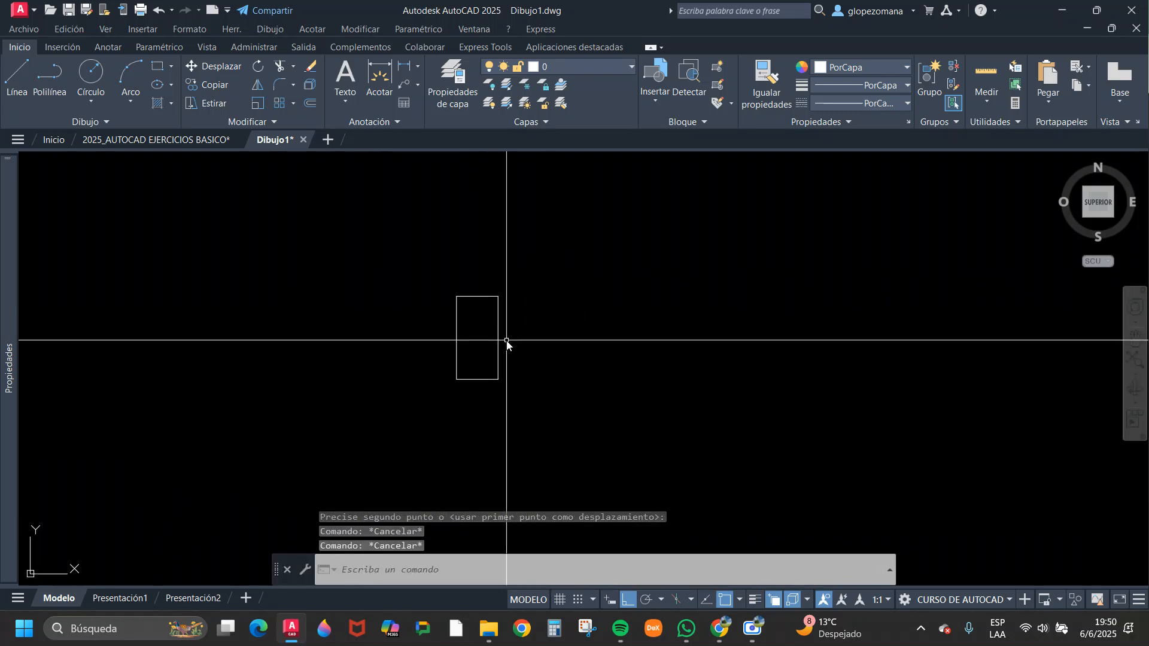
- Move the isolated rectangle 2 units horizontally to the right with Ortho on, using a base point in empty space
click(207, 65)
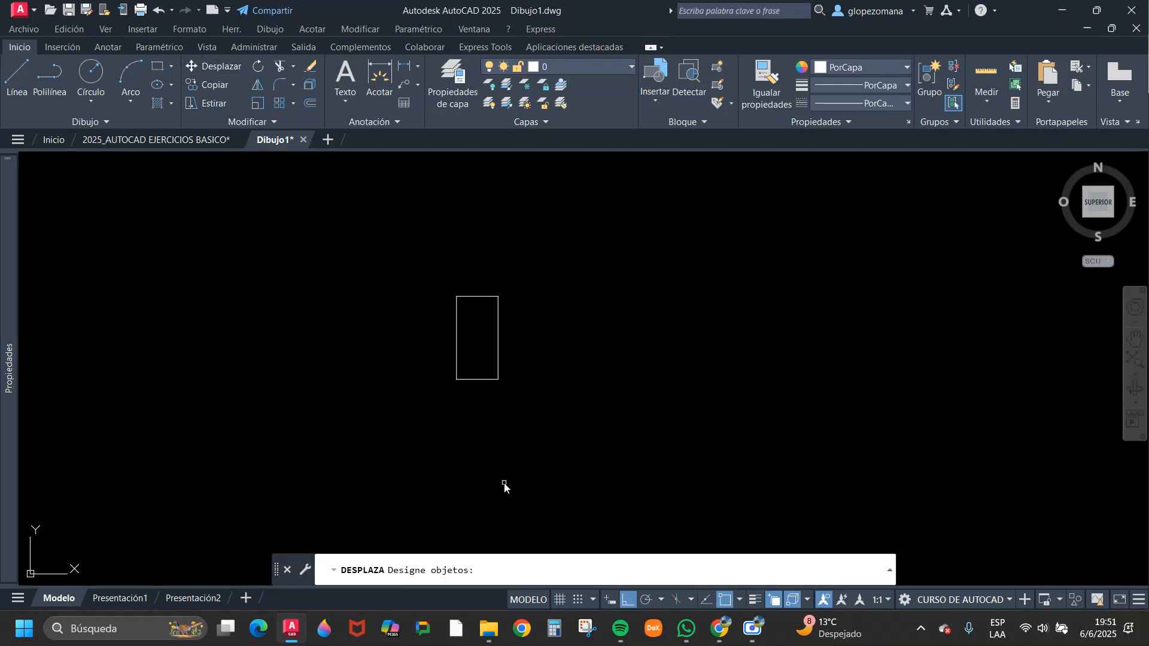
click(543, 290)
click(475, 377)
click(322, 216)
click(636, 454)
click(475, 300)
click(635, 376)
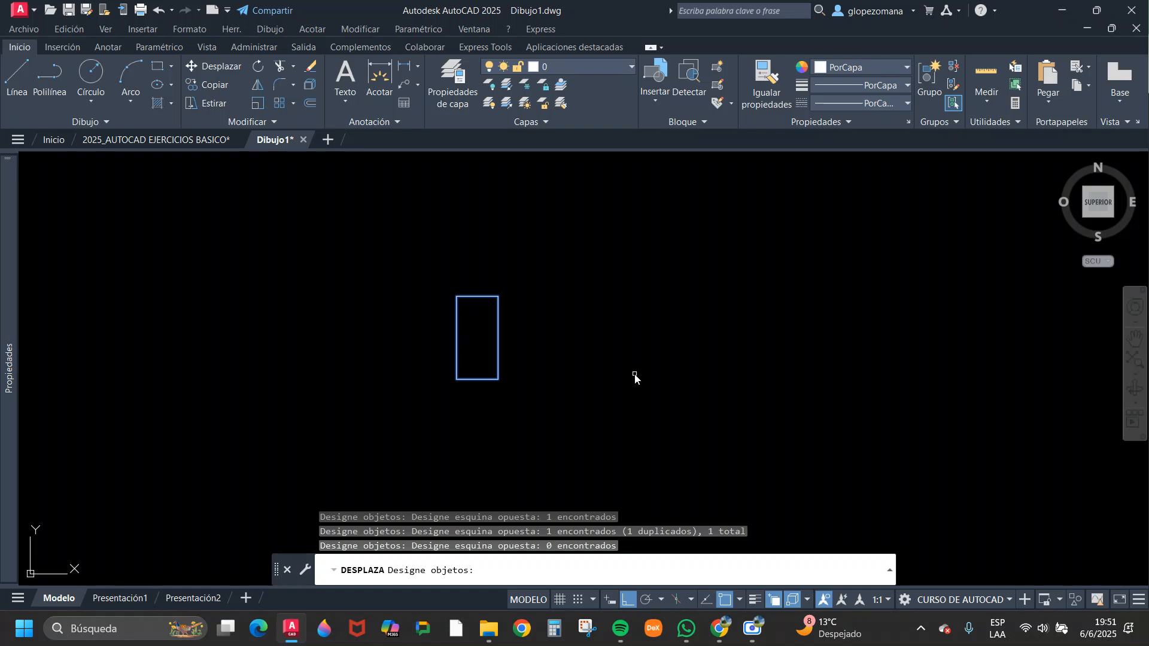
key(Return)
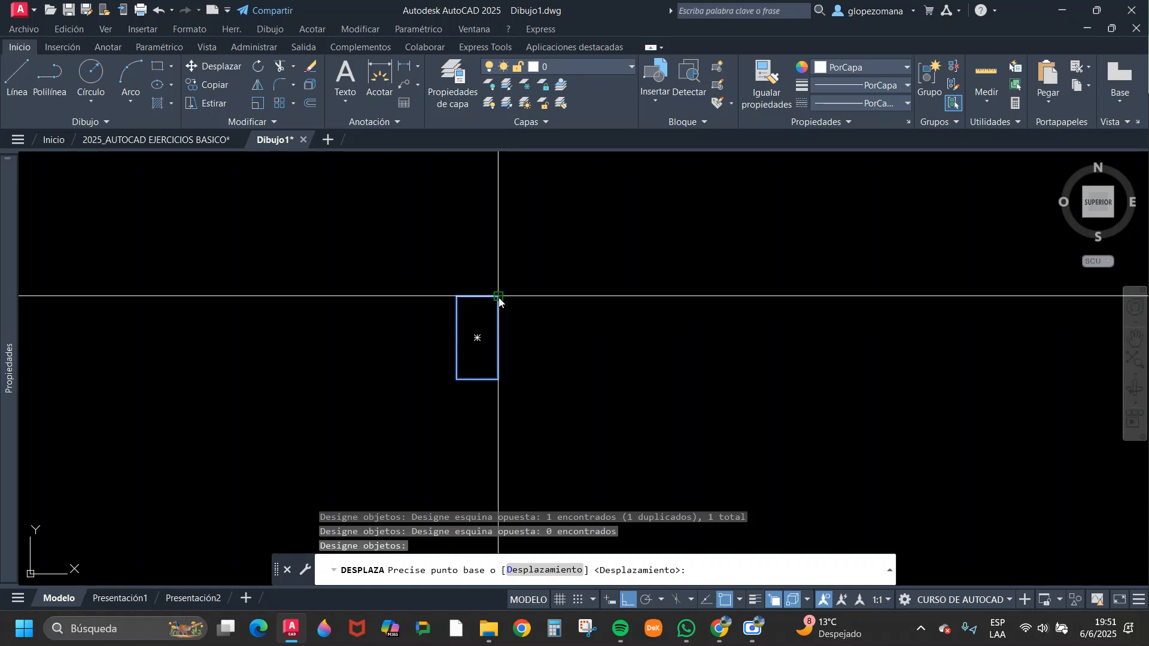
scroll(498, 299, down, 6)
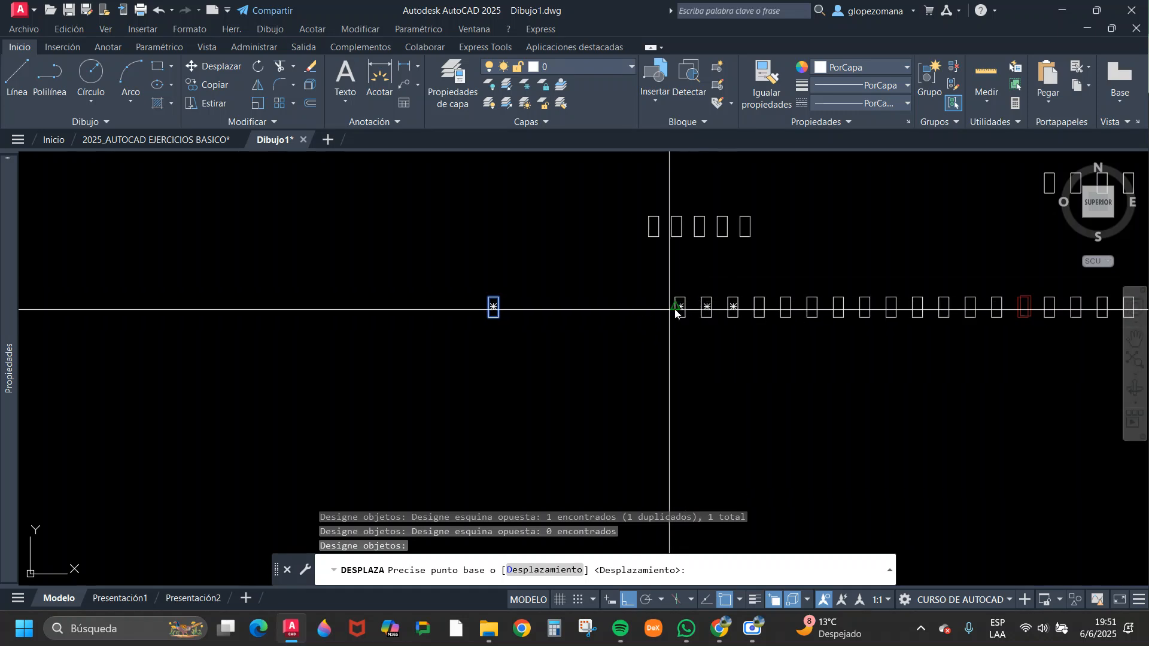
scroll(542, 287, up, 5)
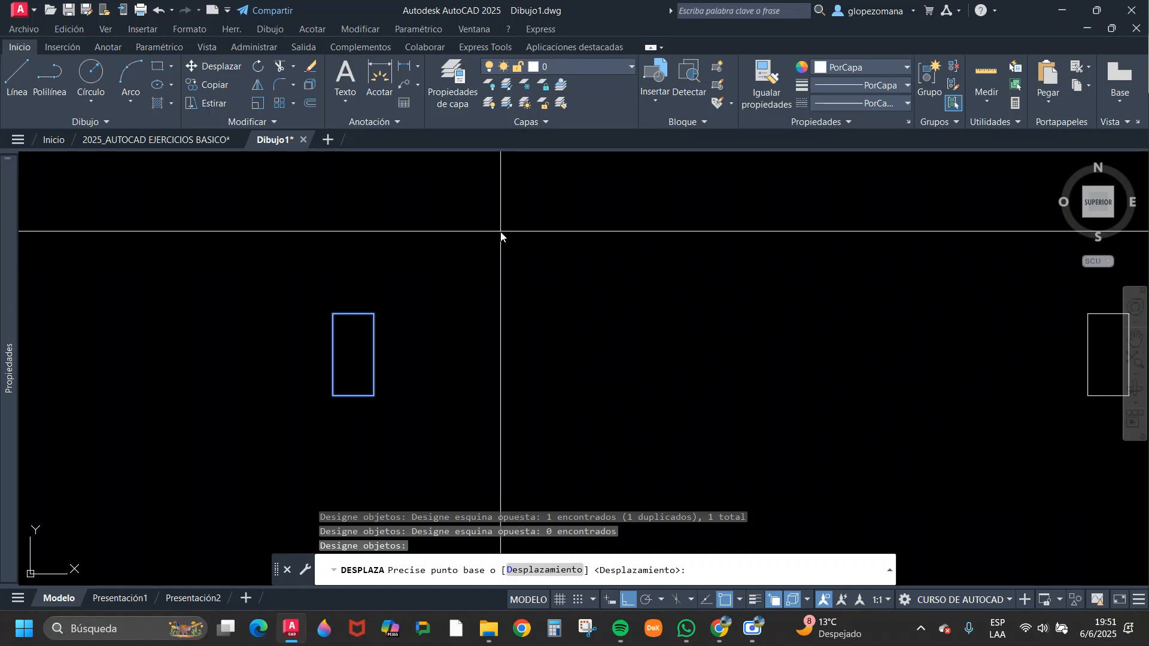
click(467, 226)
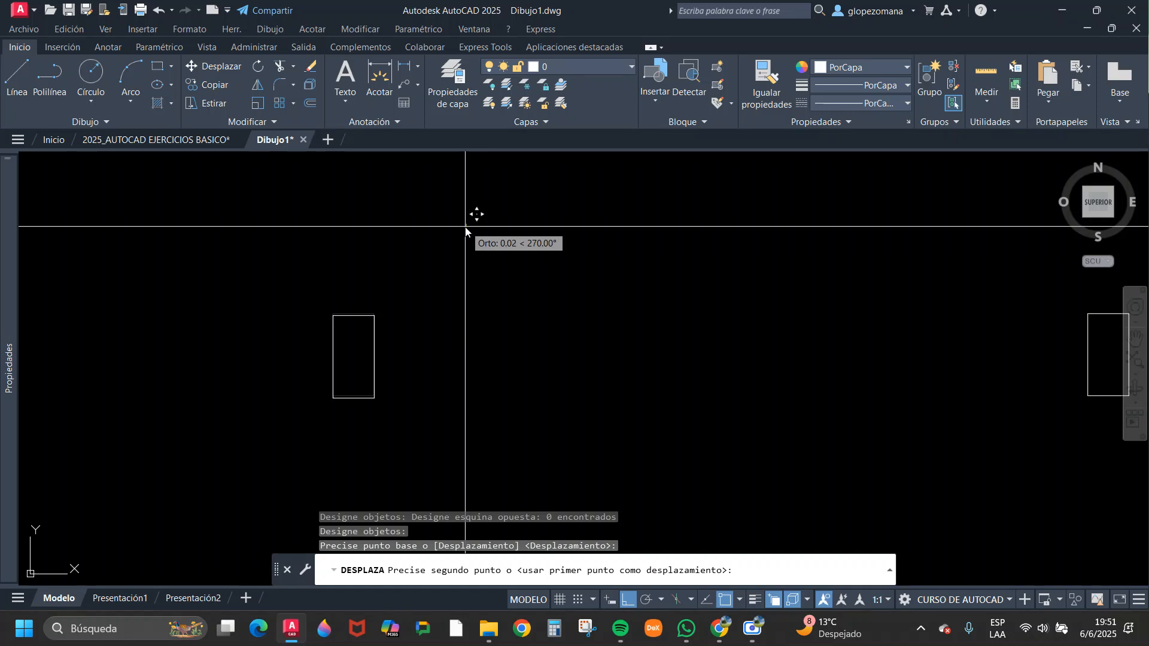
key(F8)
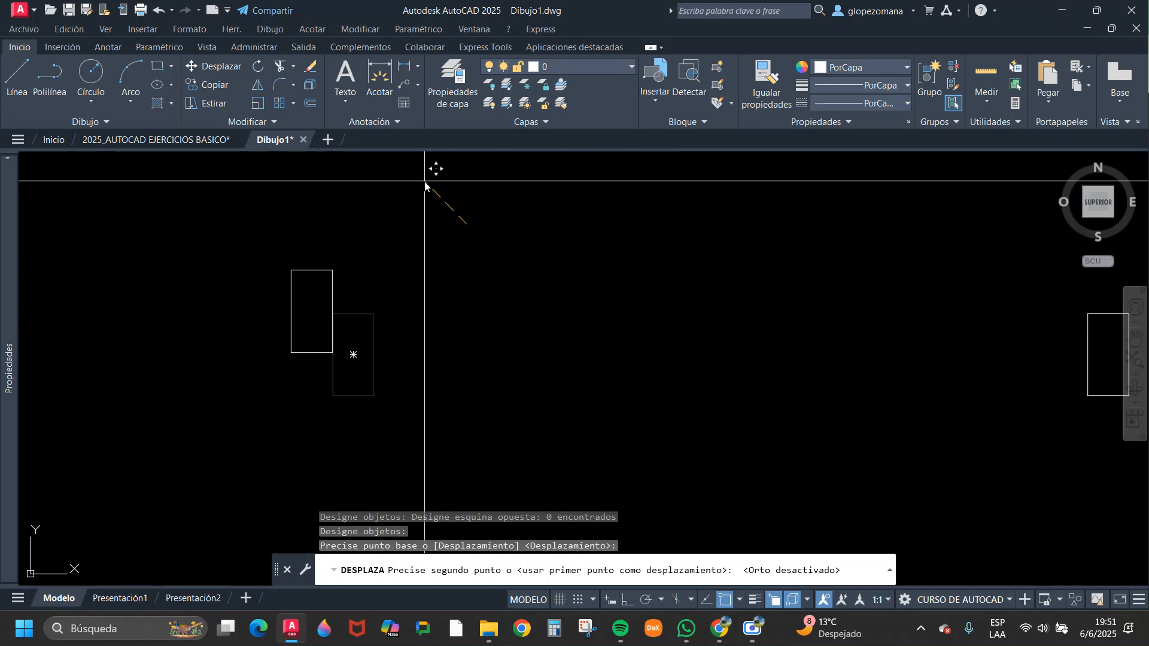
key(F8)
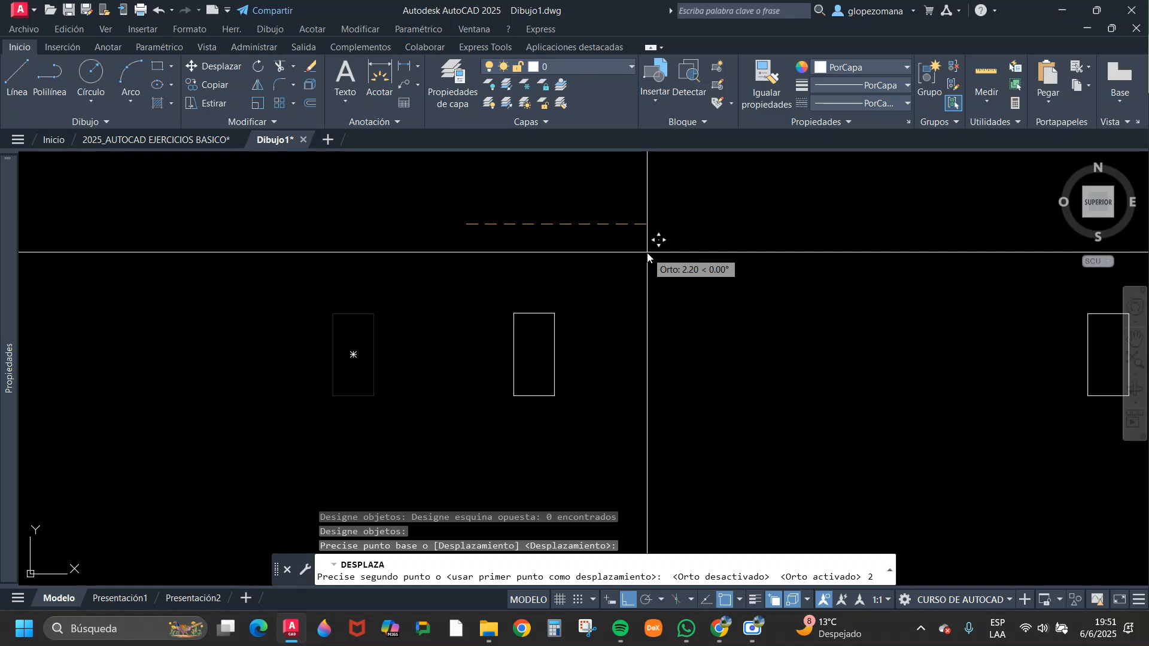
key(Return)
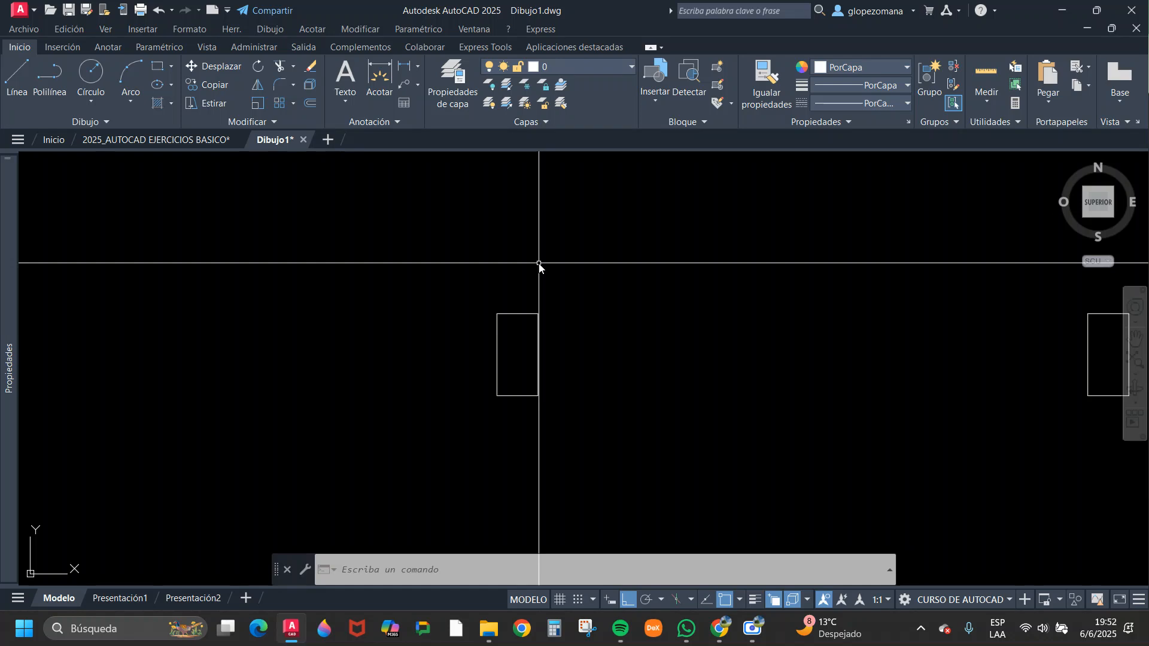
middle_drag(572, 375, 533, 375)
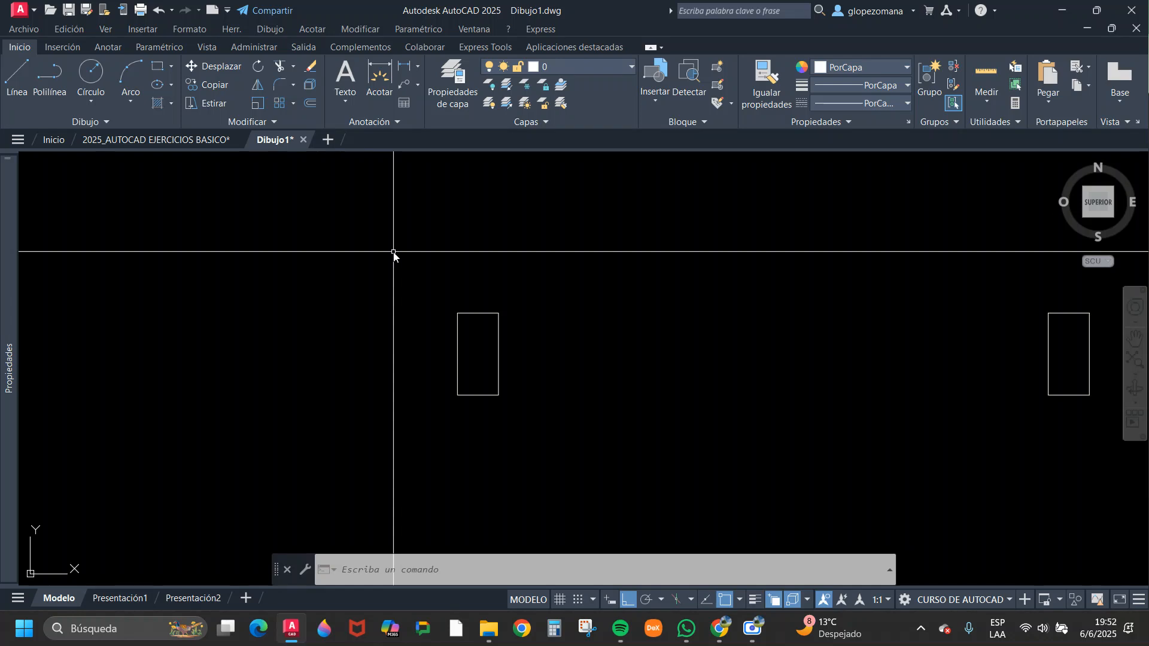
text(c)
key(Return)
click(523, 313)
click(470, 340)
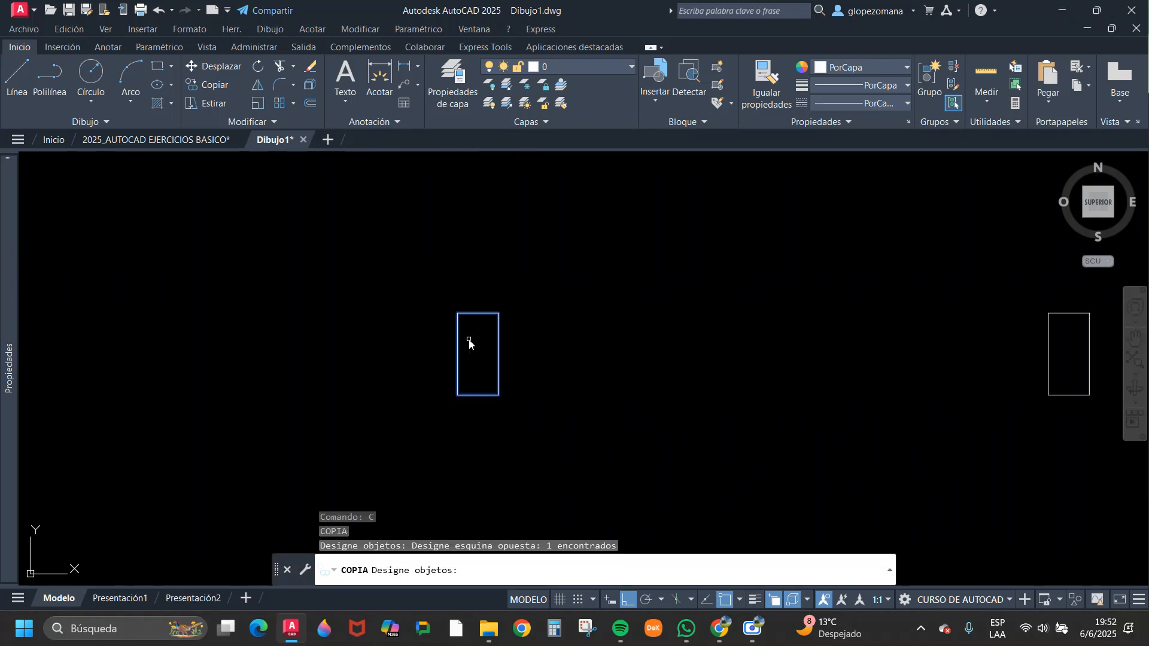
key(Return)
click(478, 347)
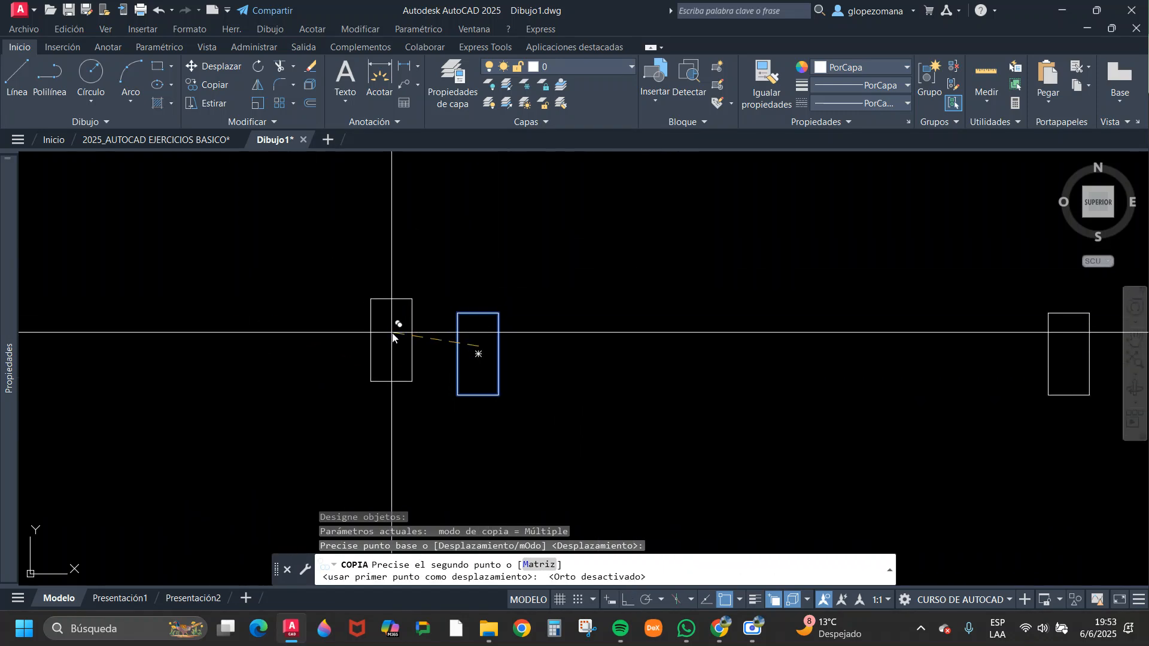
key(Escape)
- Examine the dimensioned rectangle rows and the isolated rectangle beside the long row
scroll(573, 353, down, 1)
middle_drag(728, 318, 460, 496)
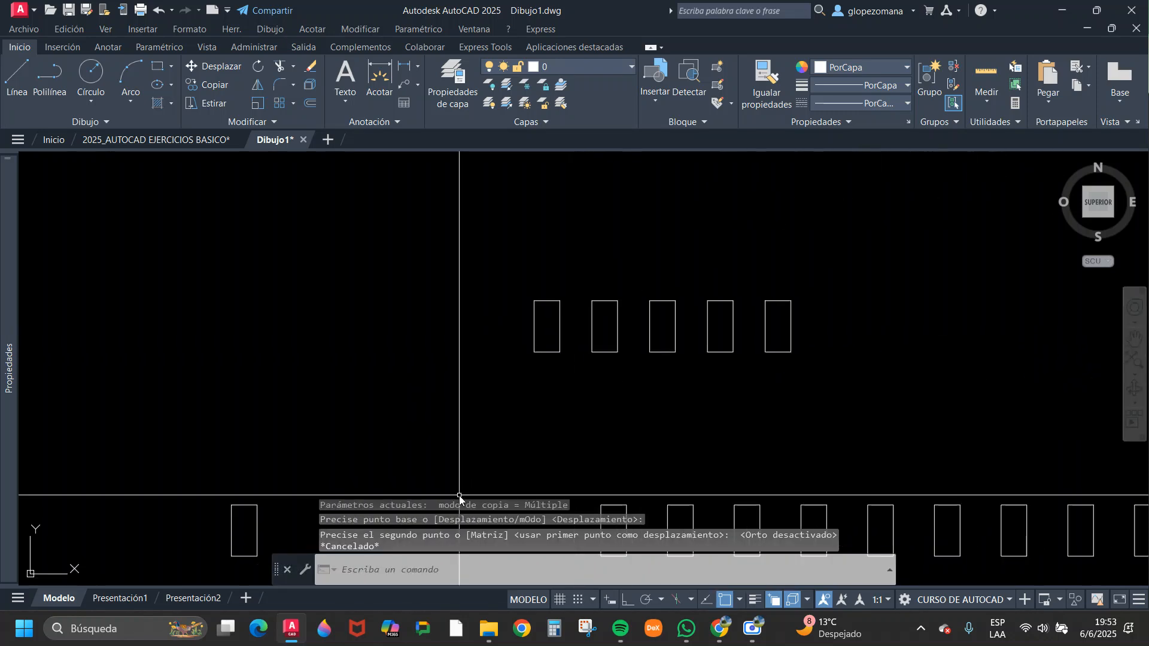
key(Escape)
scroll(553, 433, down, 2)
middle_drag(832, 403, 847, 511)
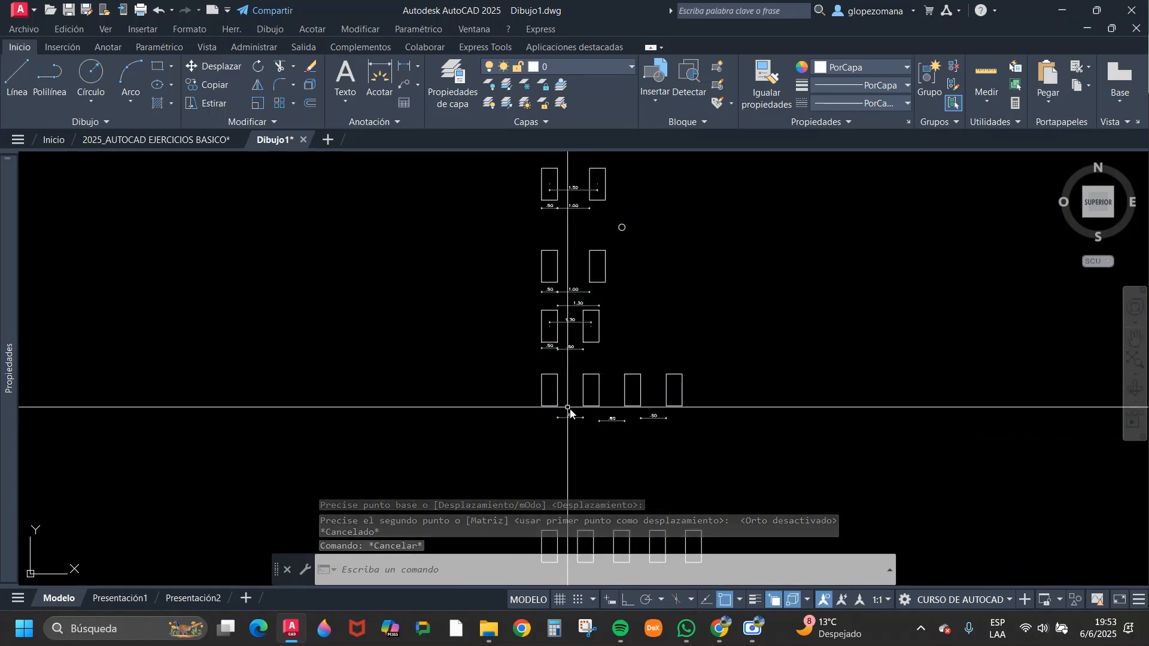
scroll(622, 395, down, 3)
scroll(527, 452, up, 8)
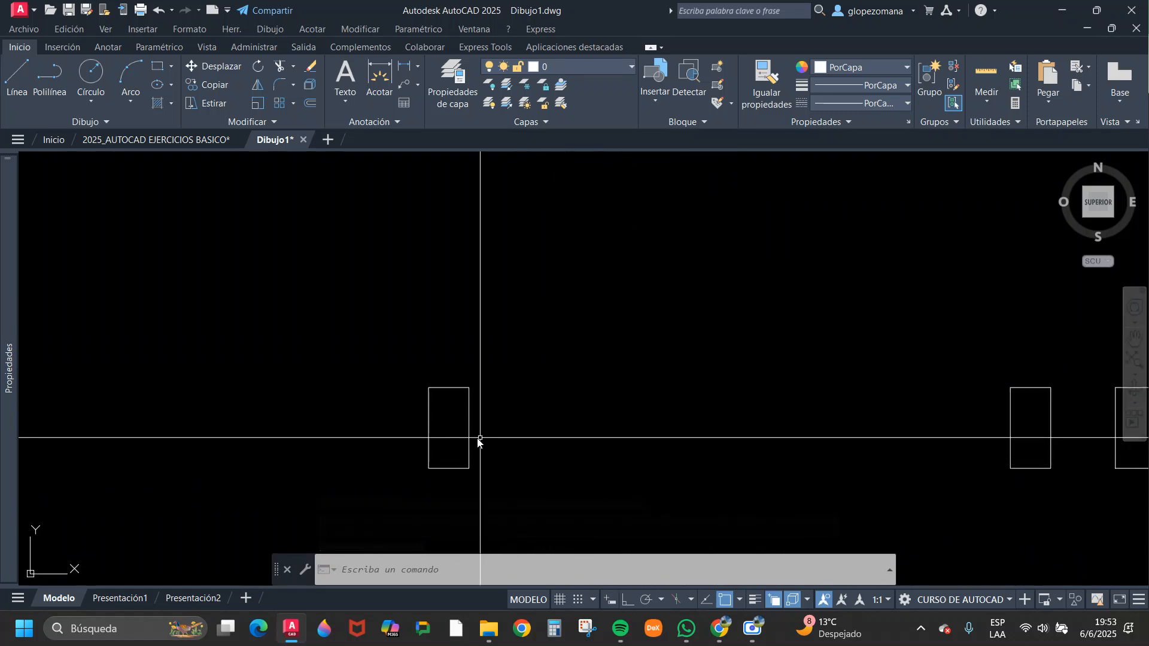
scroll(491, 431, down, 2)
middle_drag(556, 407, 617, 383)
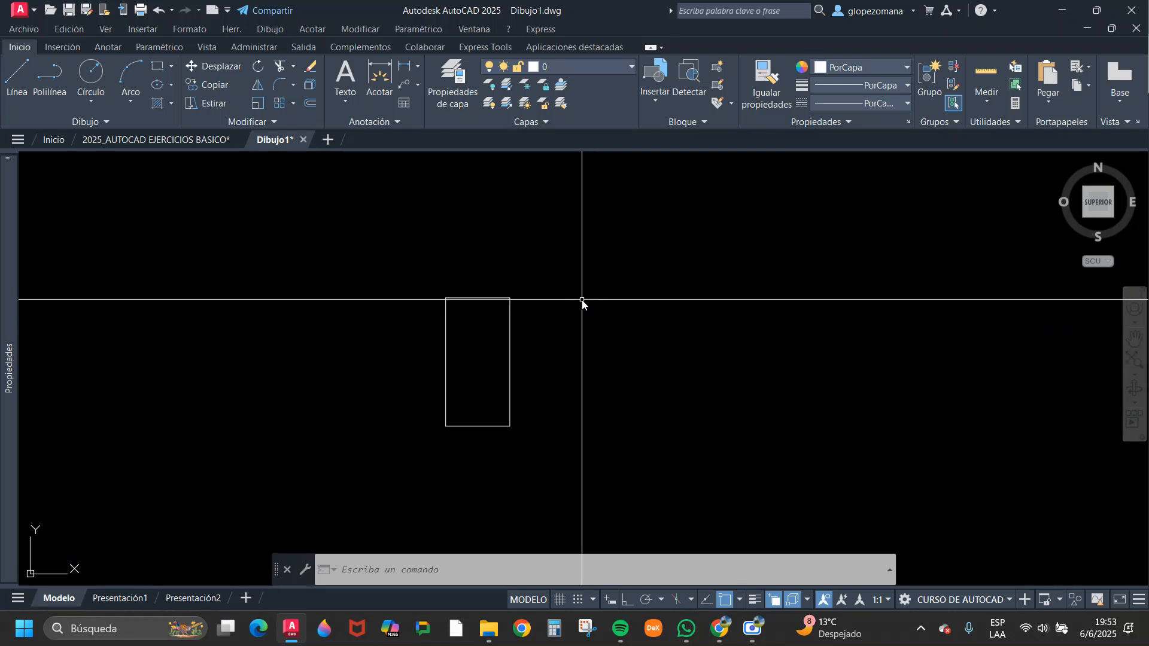
scroll(587, 362, down, 2)
middle_drag(553, 365, 497, 393)
scroll(500, 395, up, 2)
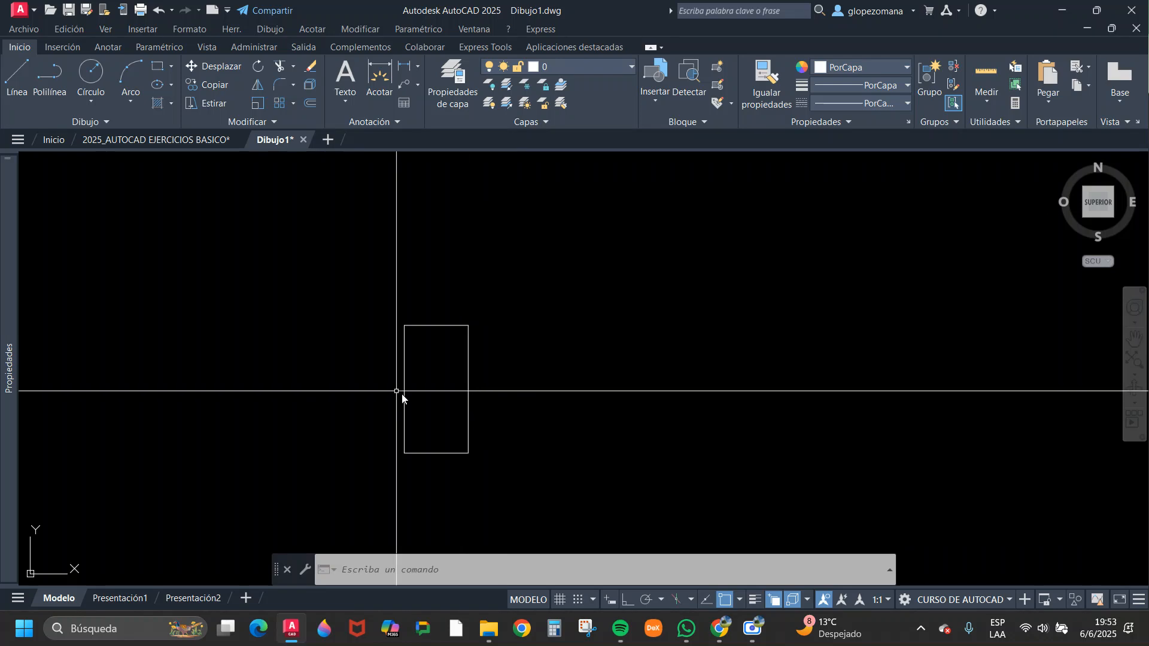
middle_drag(598, 402, 503, 405)
scroll(454, 361, down, 2)
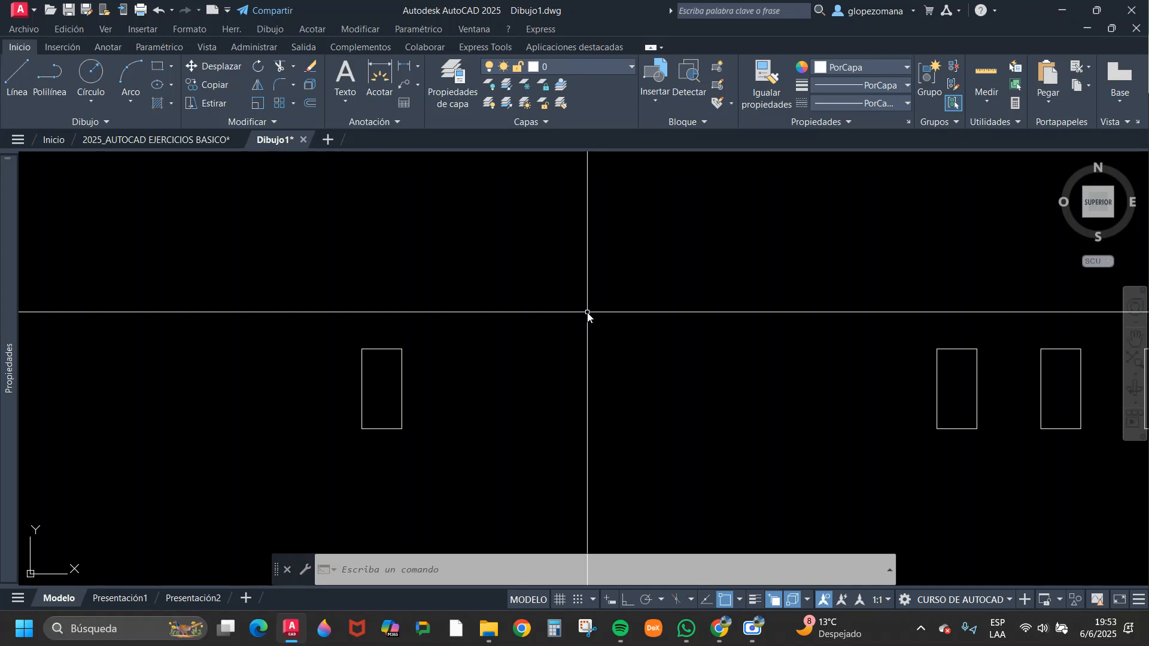
- Draw a short horizontal line with Ortho on, above and to the right of the isolated rectangle
middle_drag(750, 387, 570, 351)
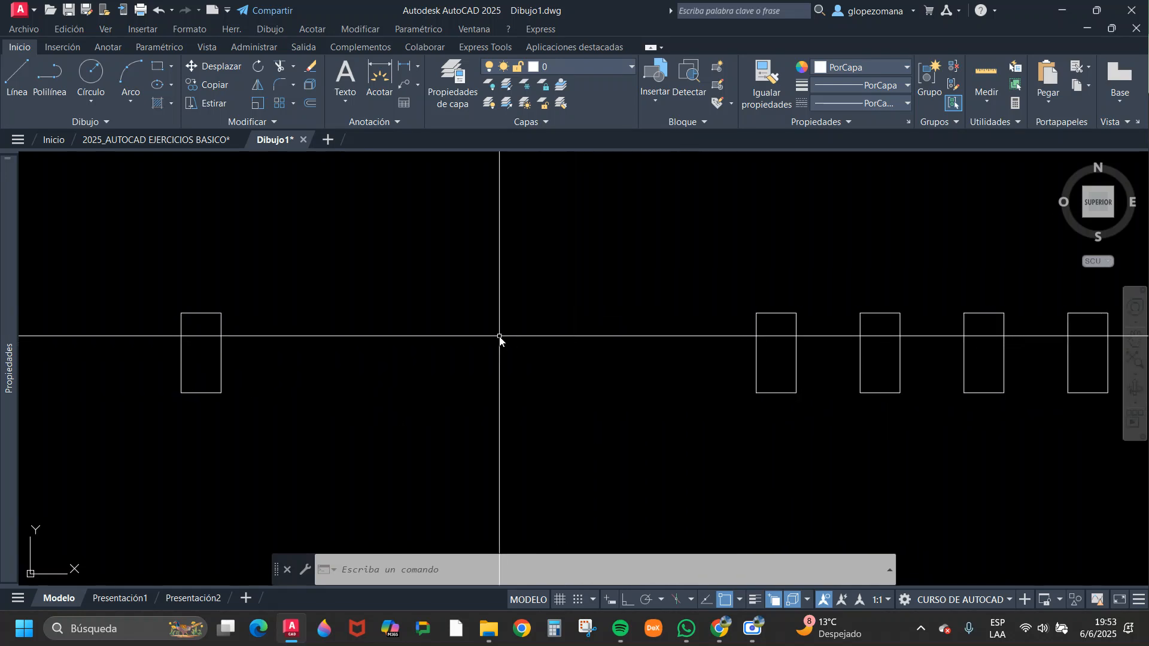
text(l)
key(Return)
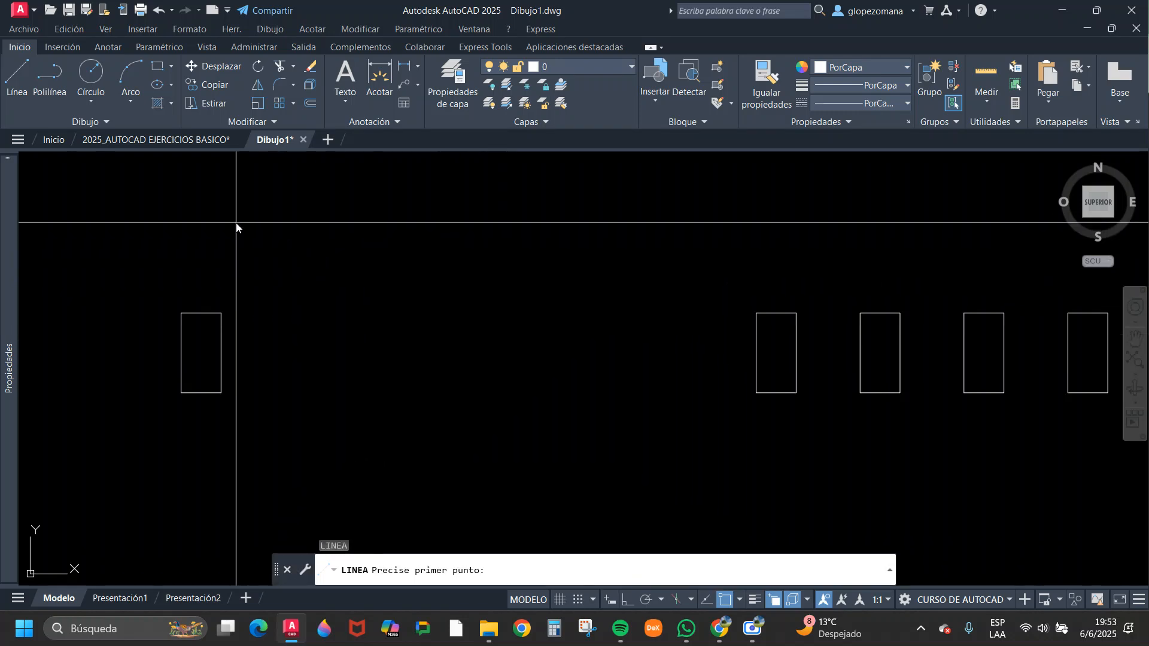
click(242, 235)
key(F8)
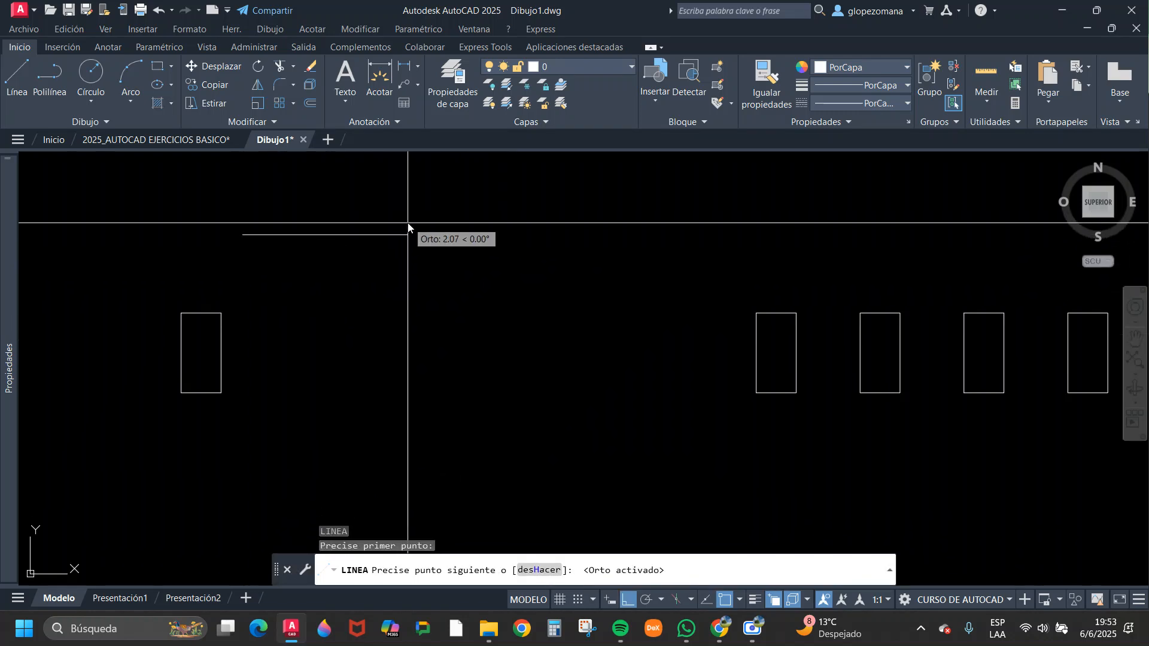
click(377, 235)
key(Escape)
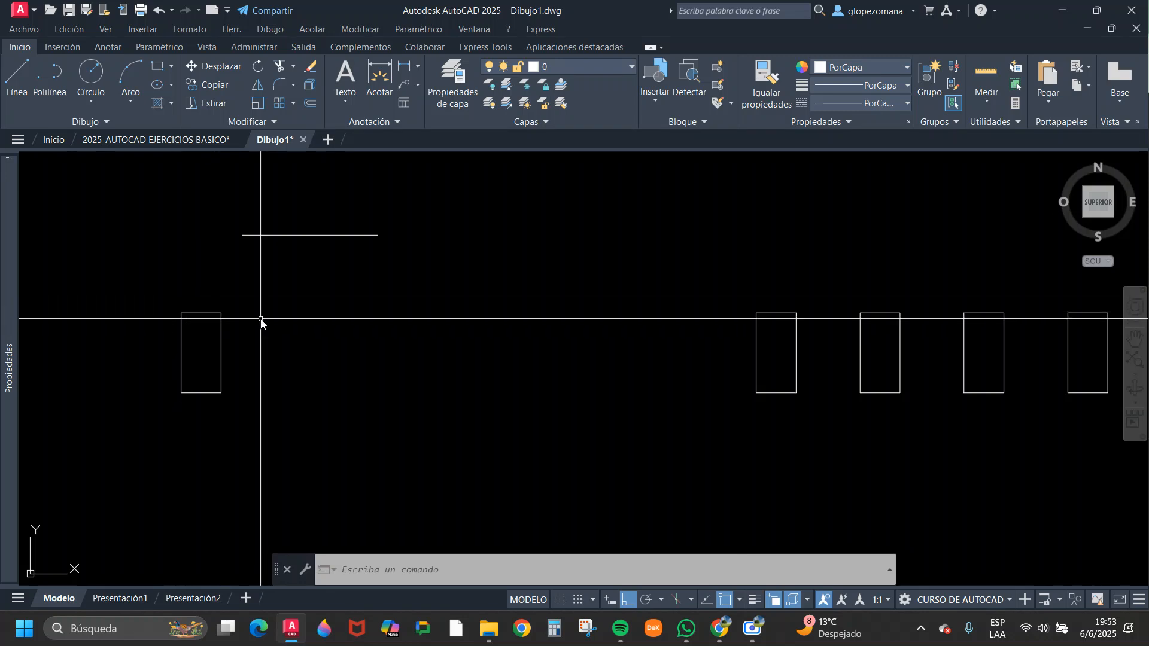
- Move the isolated rectangle one width to the right, from its upper-left corner to its original upper-right corner
click(196, 70)
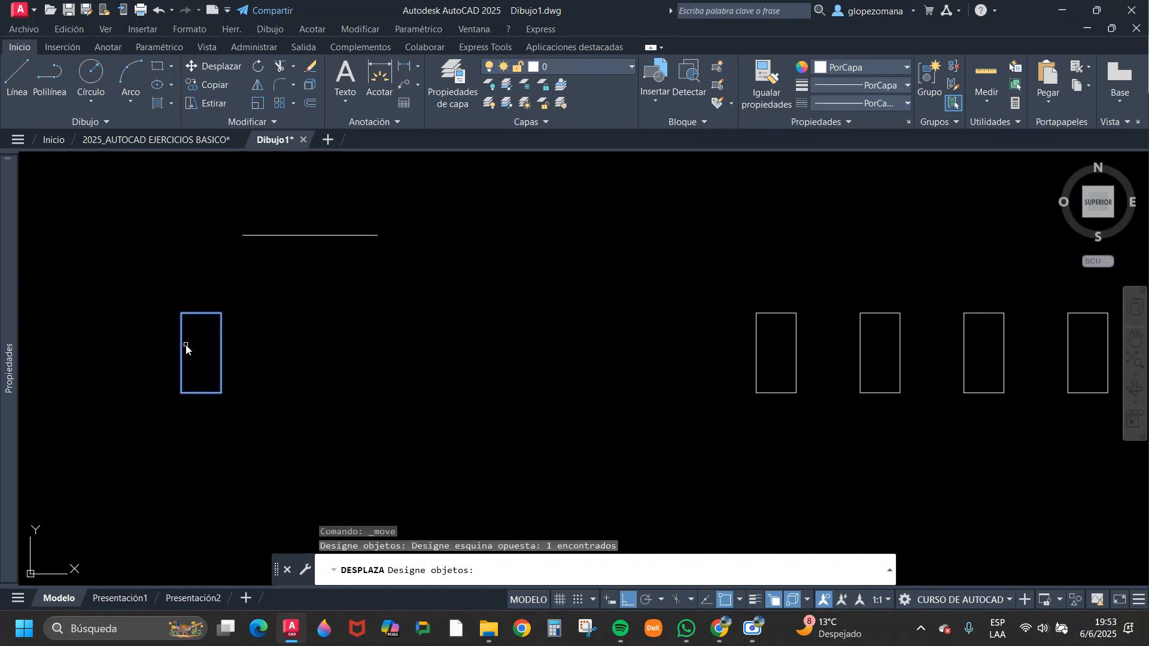
key(Return)
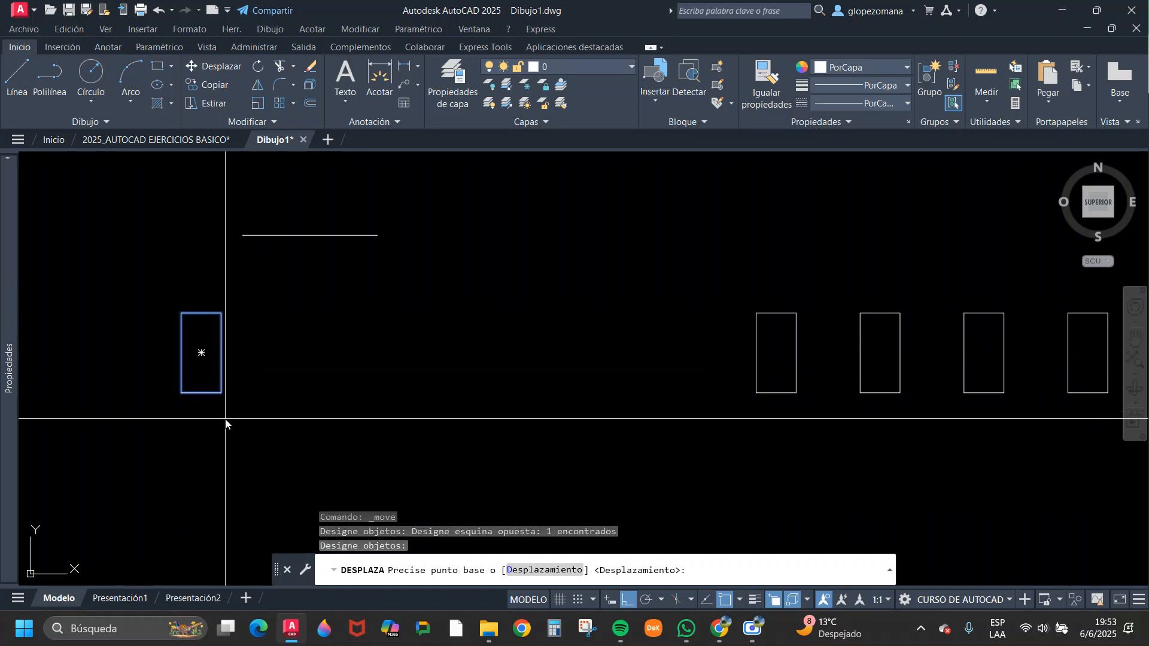
scroll(168, 323, up, 4)
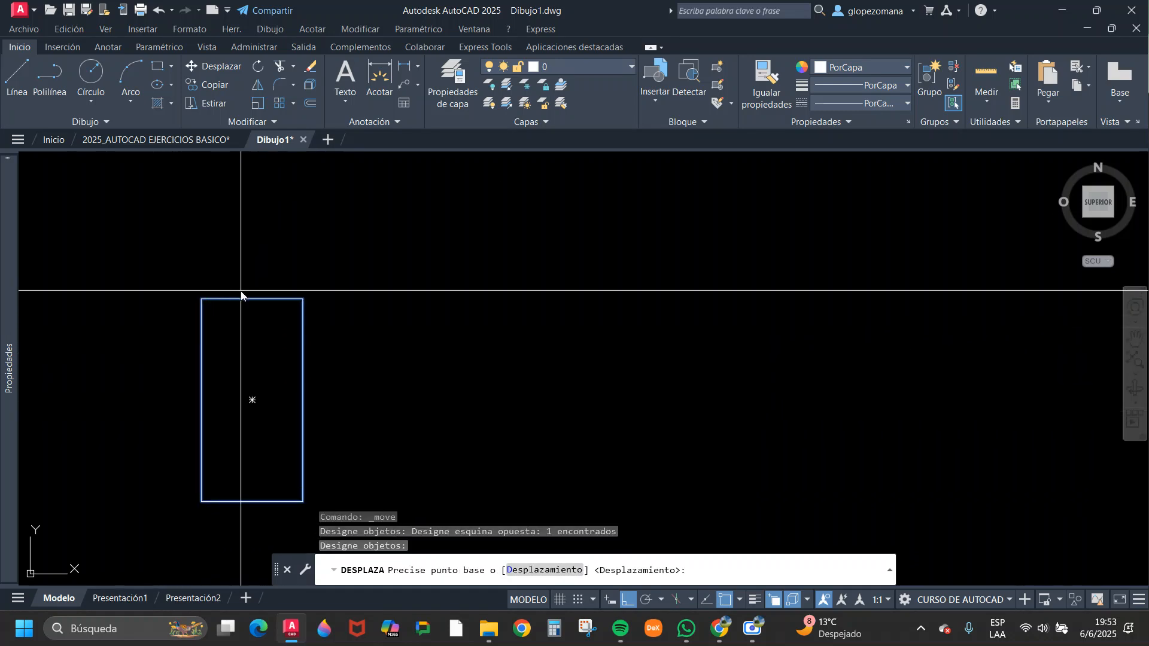
click(200, 298)
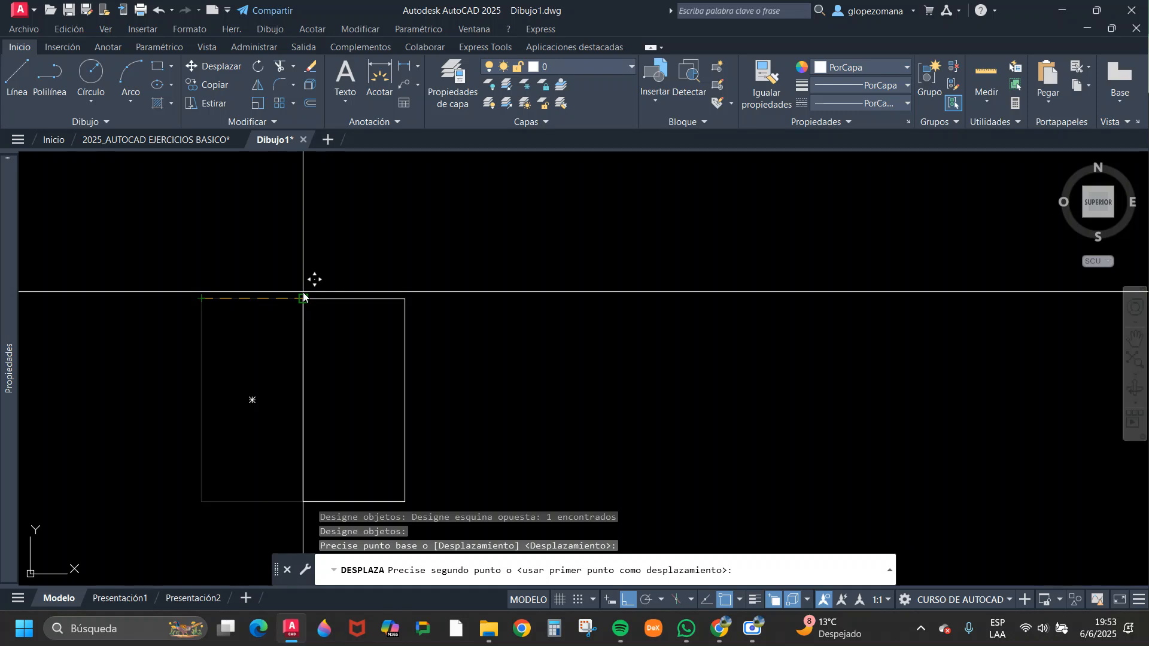
click(303, 298)
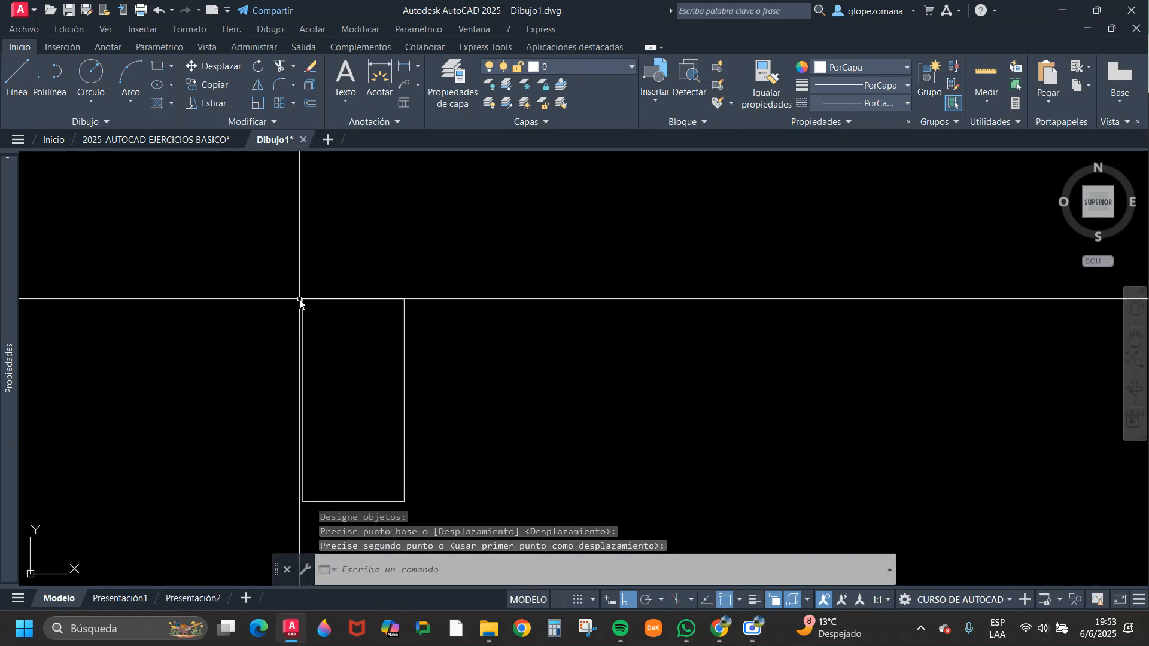
- Move the isolated rectangle so its upper-right corner meets the left endpoint of the horizontal line
scroll(367, 307, down, 3)
key(space)
click(392, 280)
click(355, 331)
key(space)
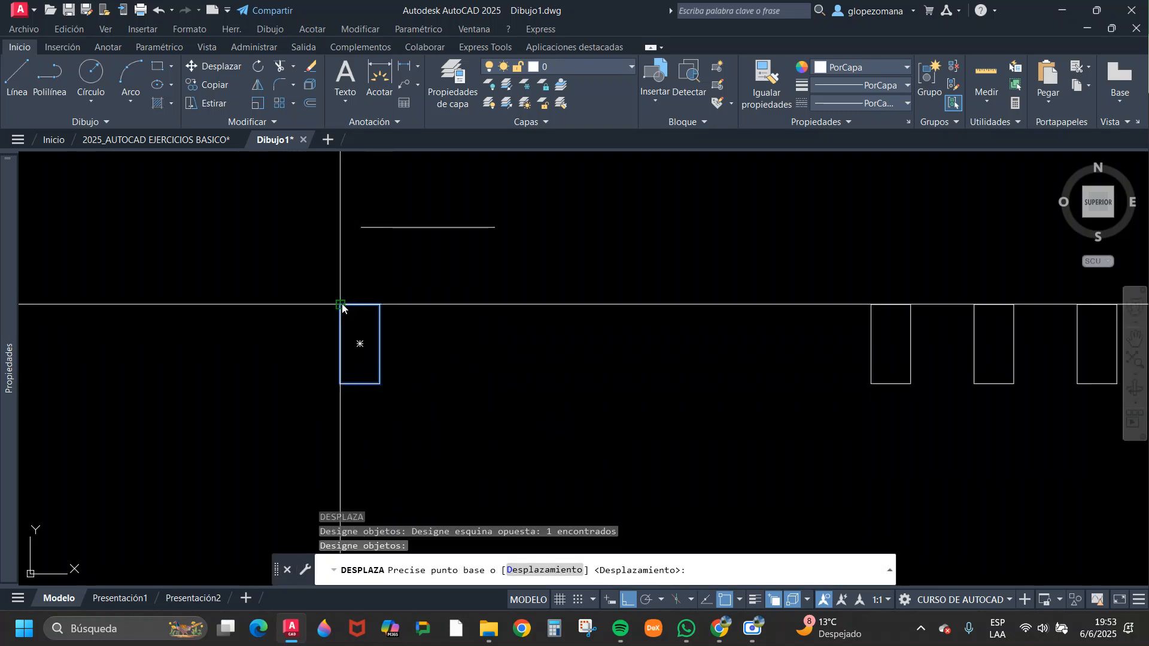
click(379, 305)
click(362, 228)
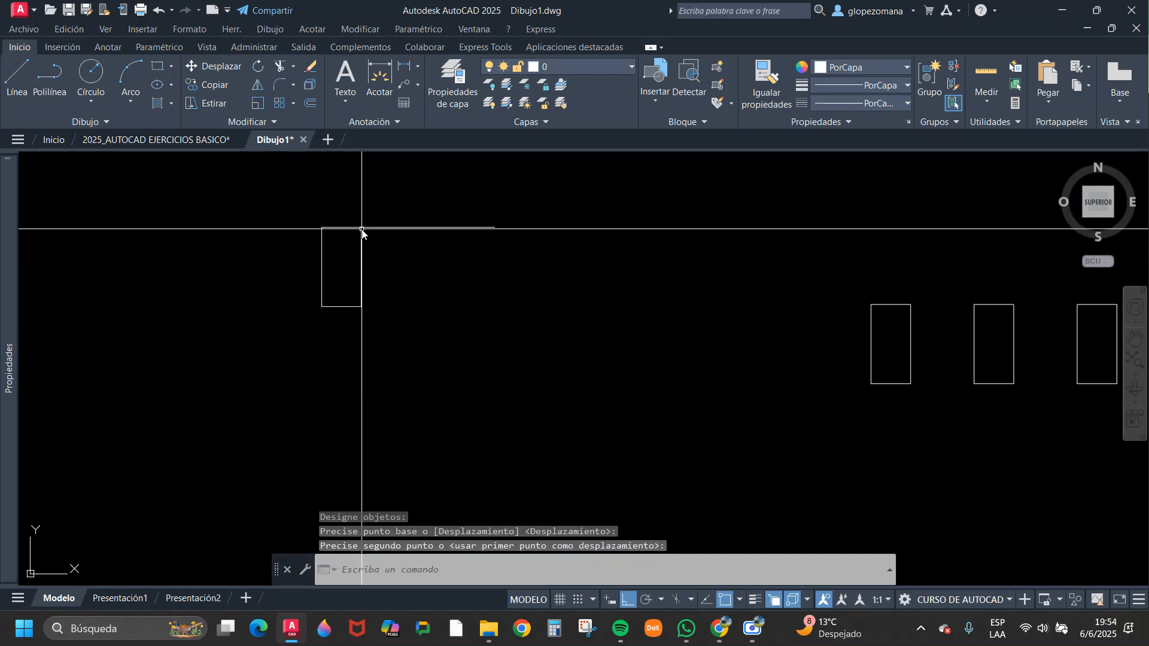
click(464, 288)
click(423, 220)
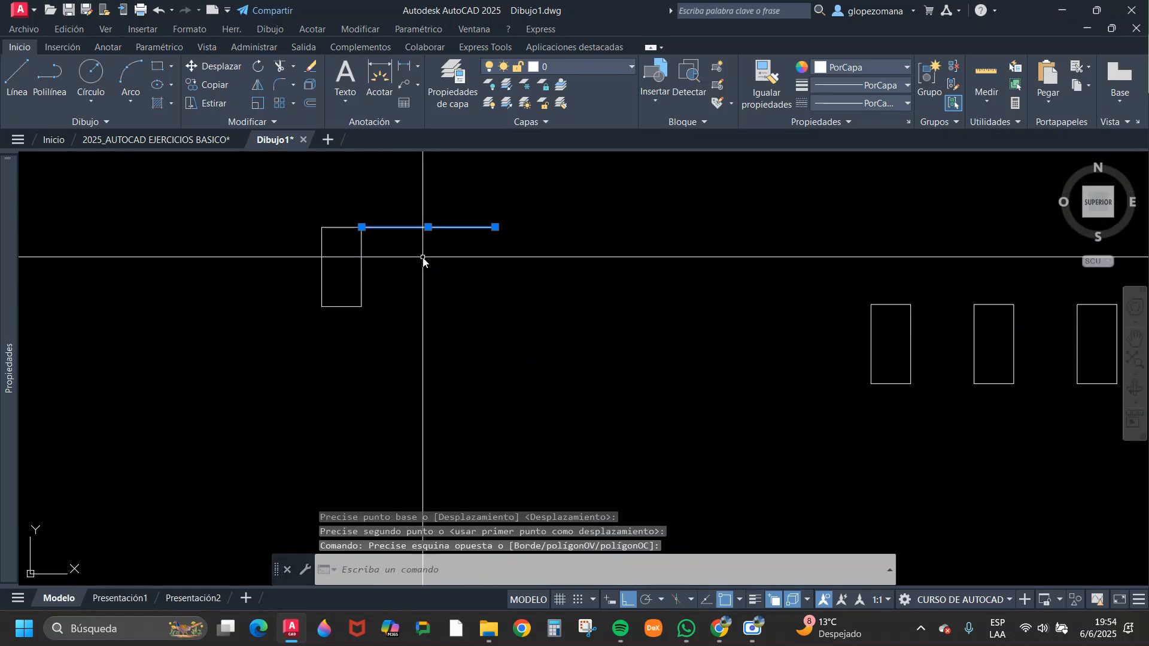
key(Escape)
- Move the rectangle 3 units to the right with Ortho on, using its upper-right corner as base point
key(Return)
click(377, 275)
click(354, 293)
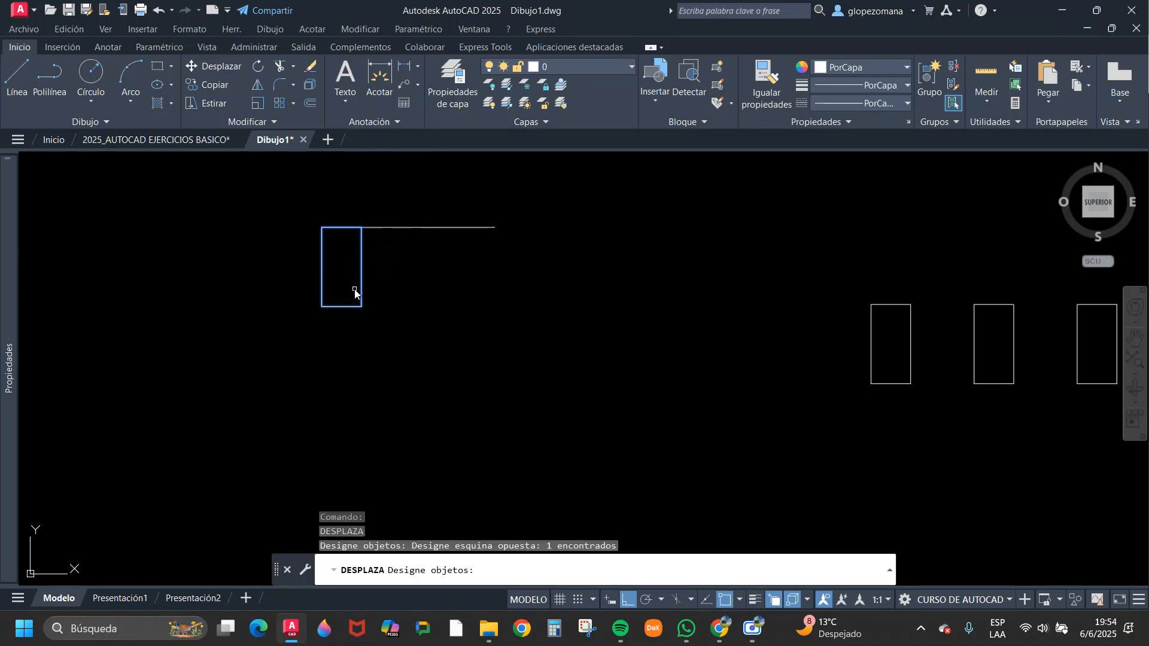
key(Return)
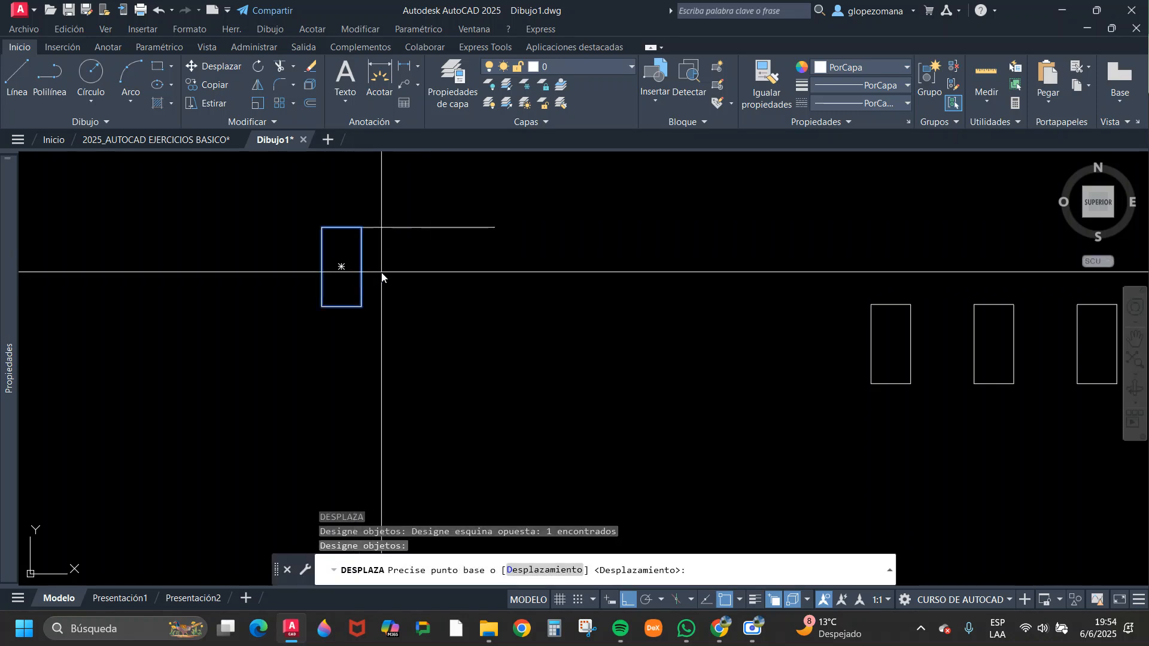
click(360, 228)
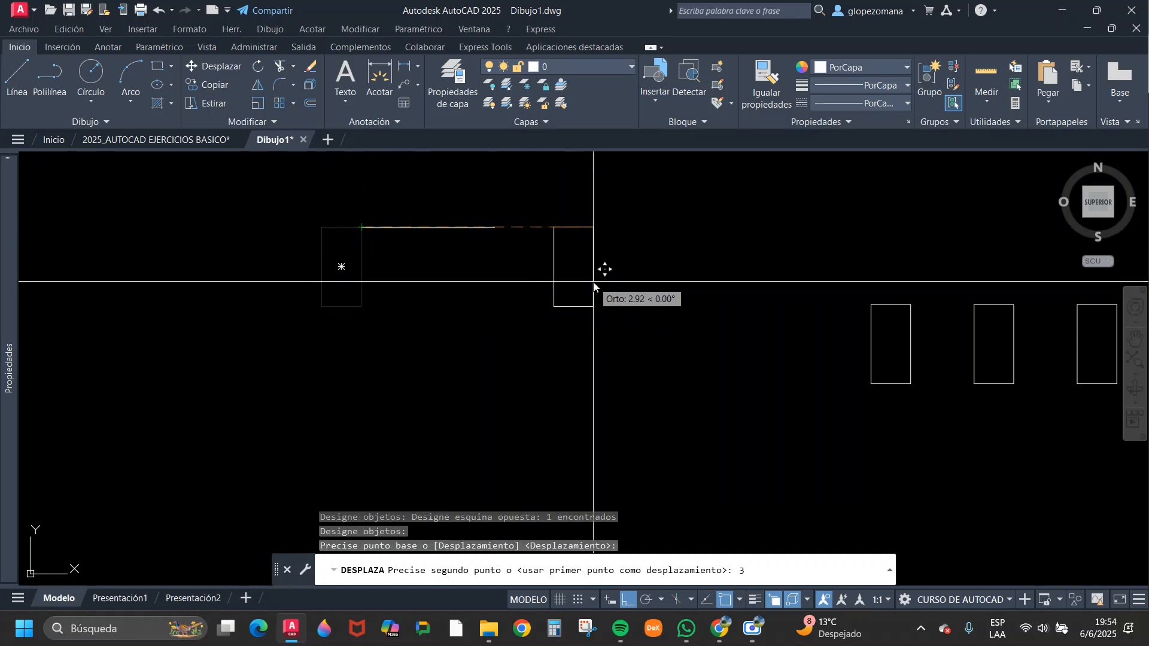
key(Return)
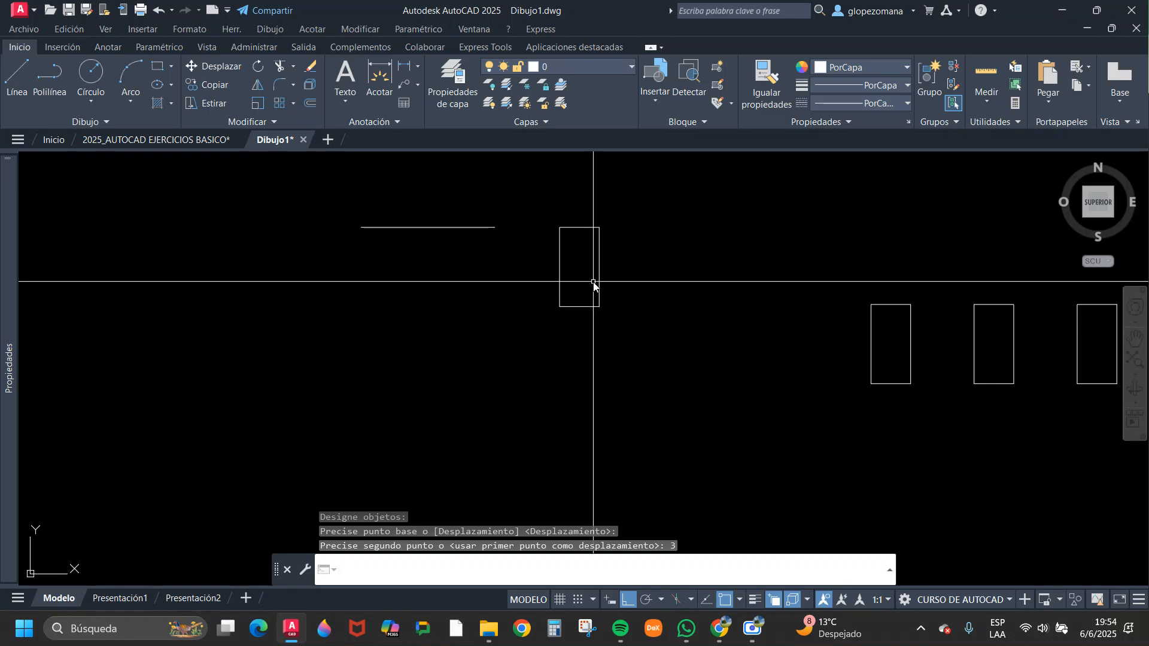
- Move the rectangle from its top edge's midpoint to the lower-right corner of the row's leftmost rectangle
key(Return)
click(593, 257)
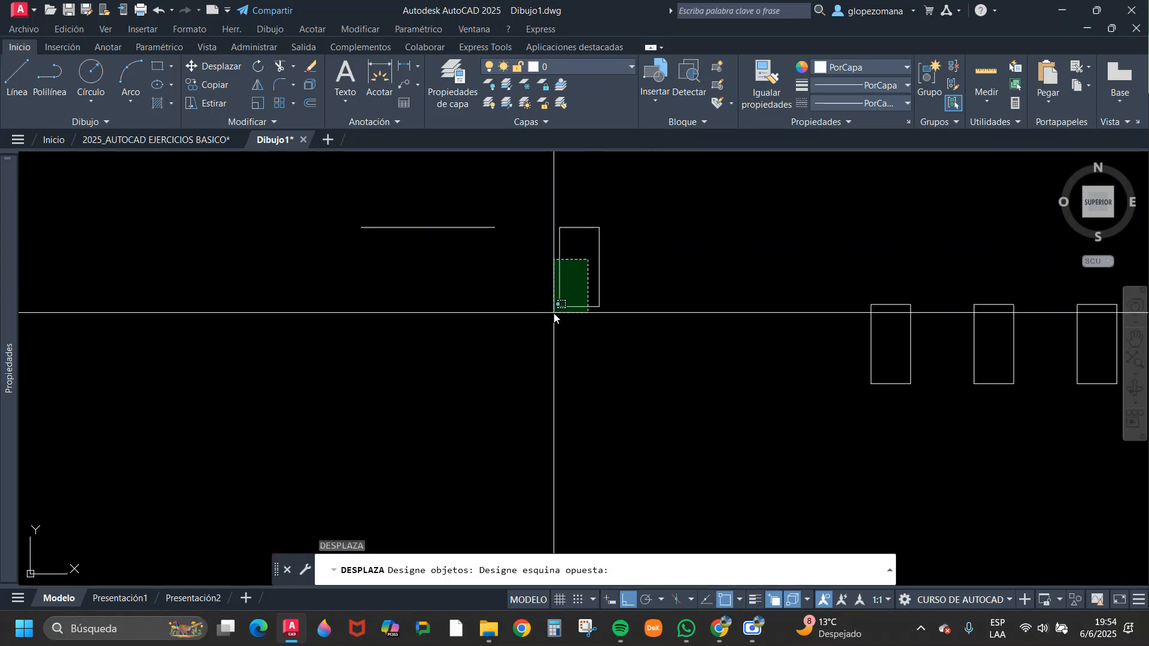
click(558, 314)
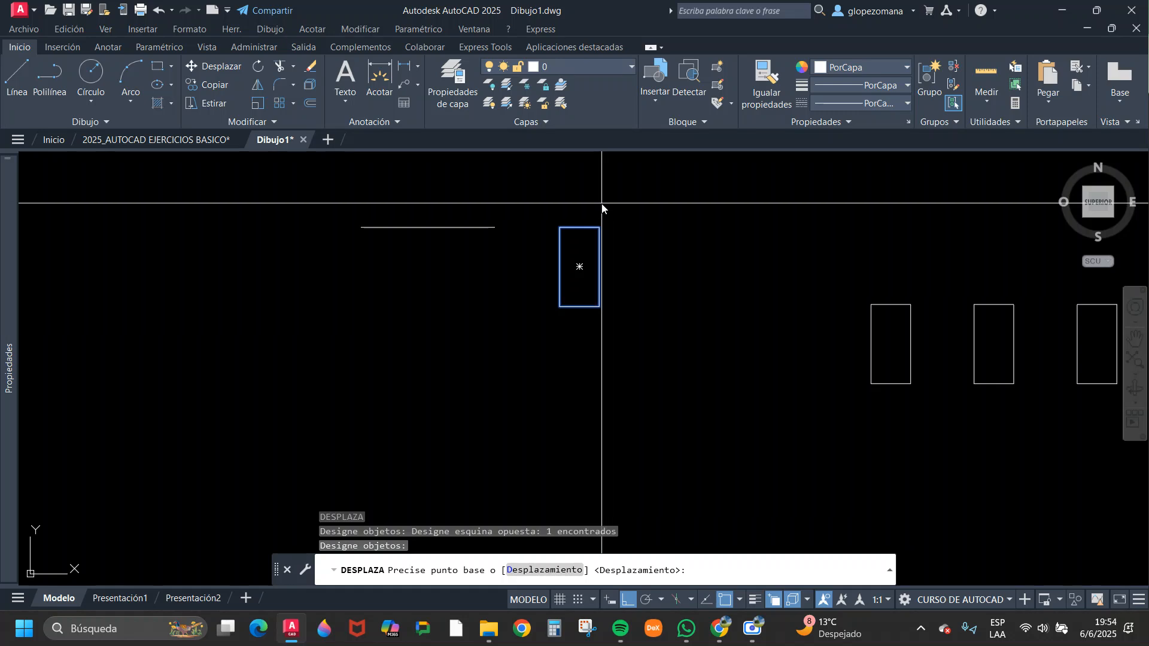
click(580, 229)
middle_drag(859, 453, 621, 434)
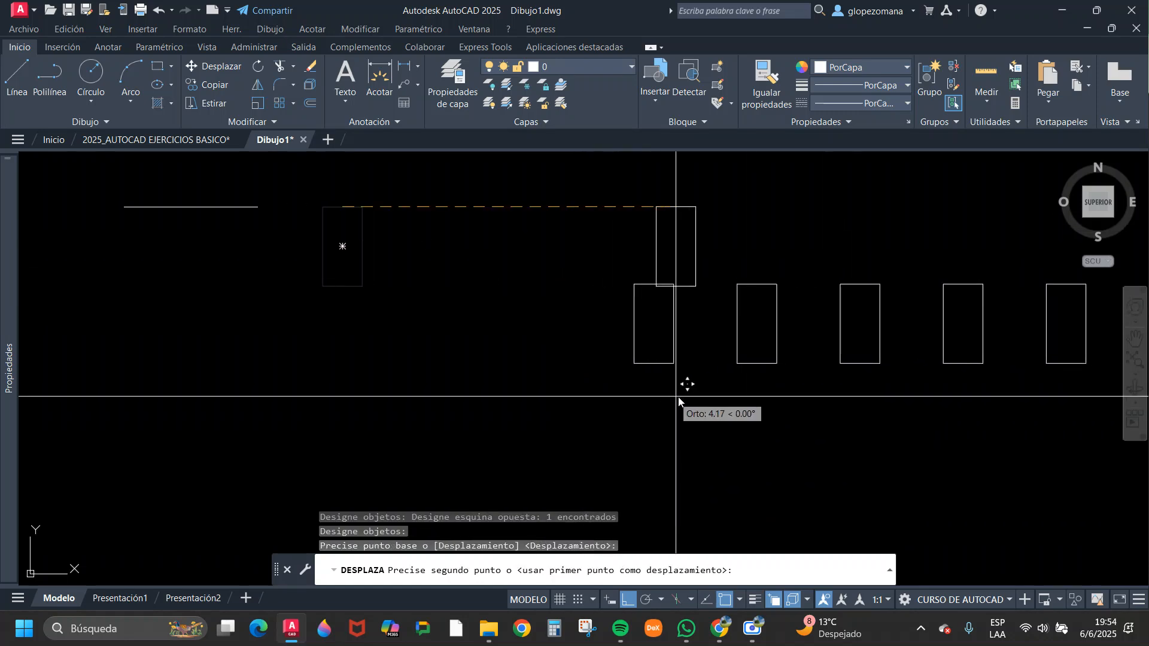
click(676, 363)
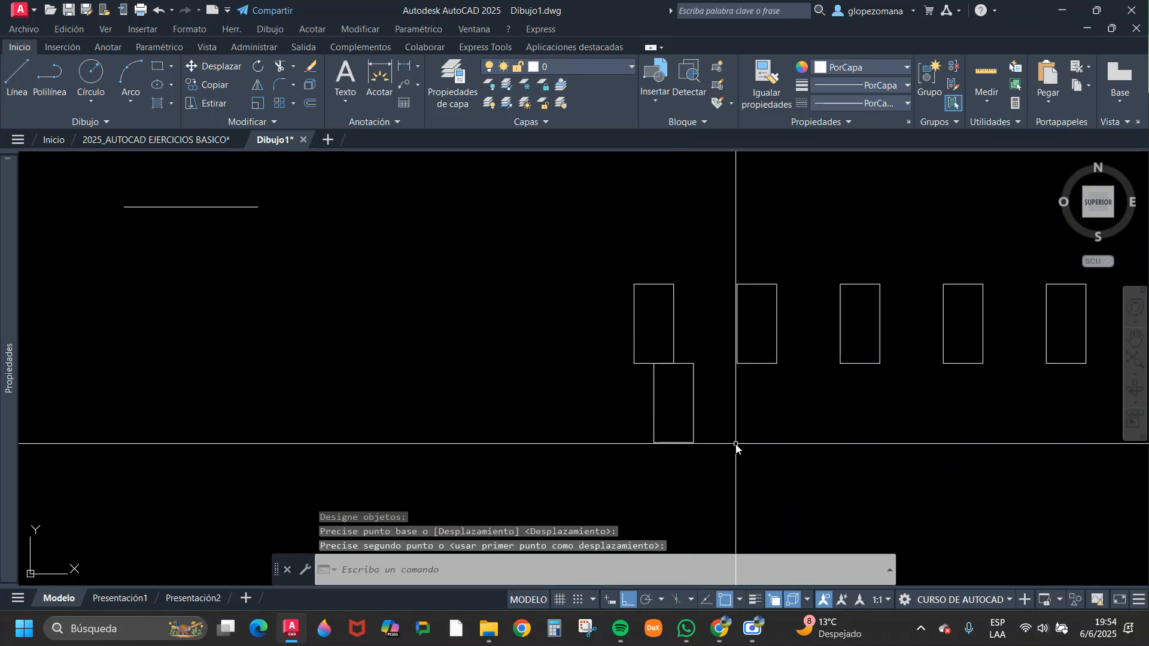
scroll(736, 446, down, 2)
scroll(721, 449, up, 2)
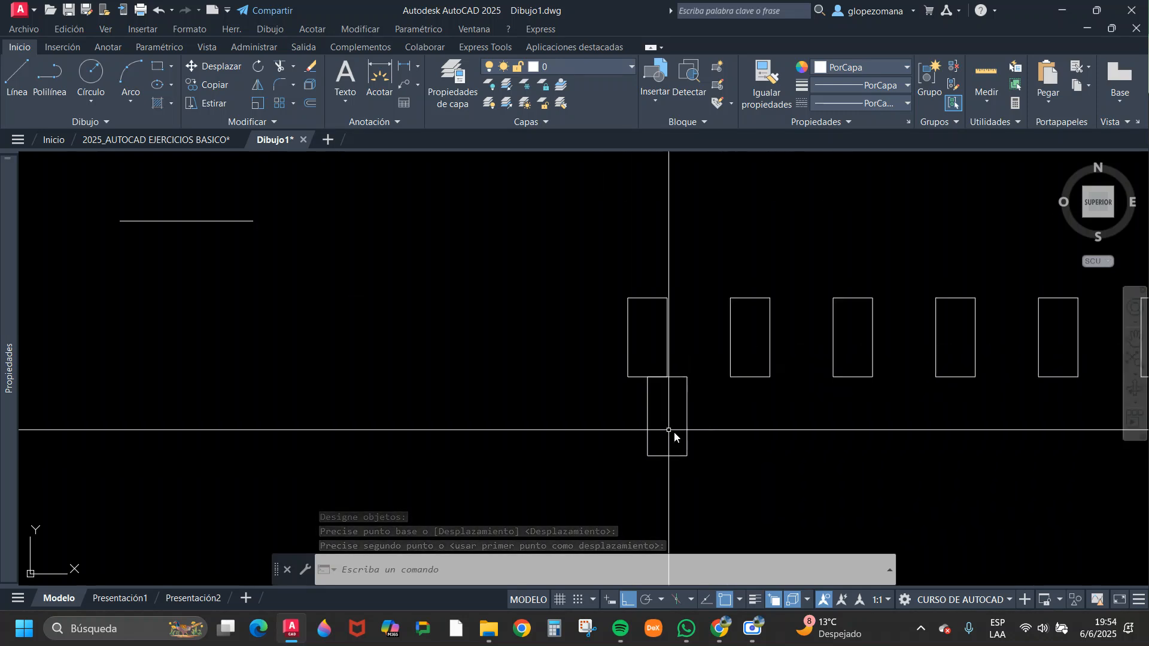
- Draw a circle in the empty area between the horizontal line and the rectangle row
text(c)
key(Return)
click(405, 359)
click(436, 387)
key(Escape)
- Copy the rectangle below the row from its right edge's midpoint to the circle's left quadrant
text(cp)
key(Return)
click(748, 489)
click(649, 426)
key(Return)
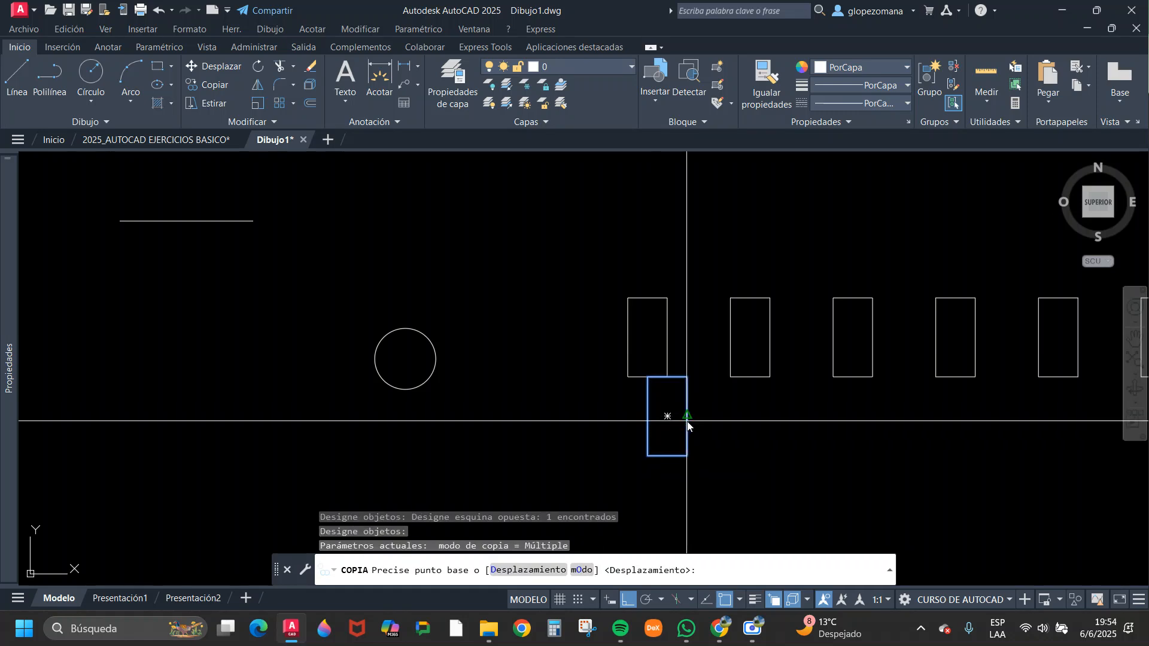
click(688, 417)
click(376, 359)
key(Escape)
- Copy the rectangle touching the circle from its geometric center onto the circle's center
key(Return)
click(369, 293)
click(354, 335)
key(Return)
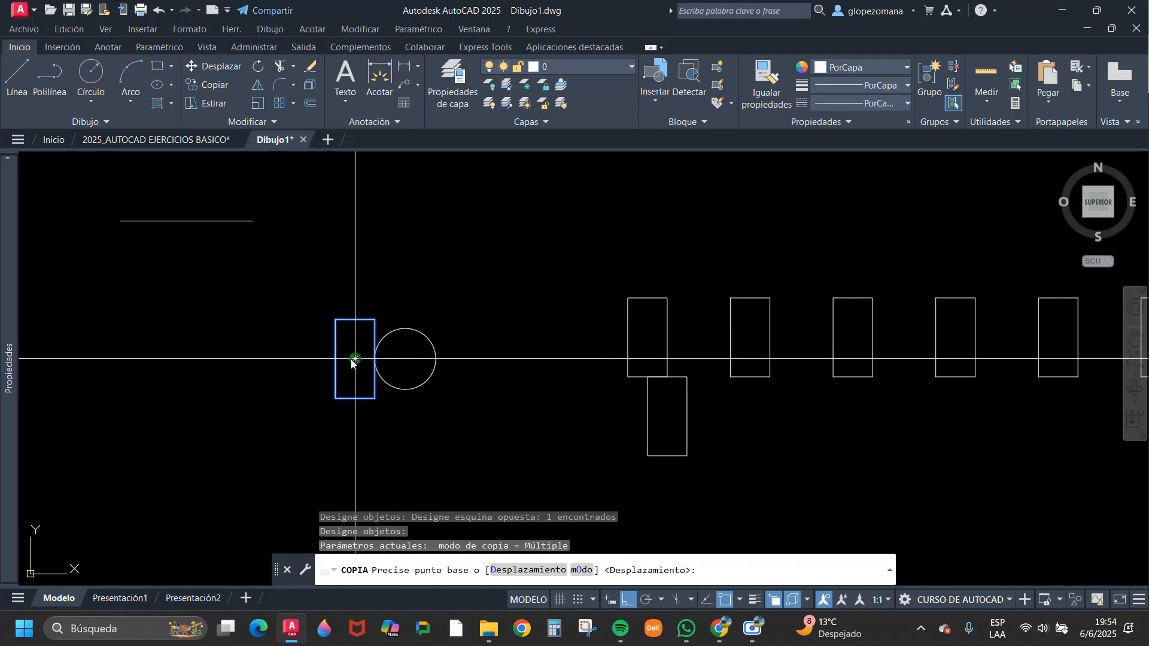
click(355, 359)
click(406, 359)
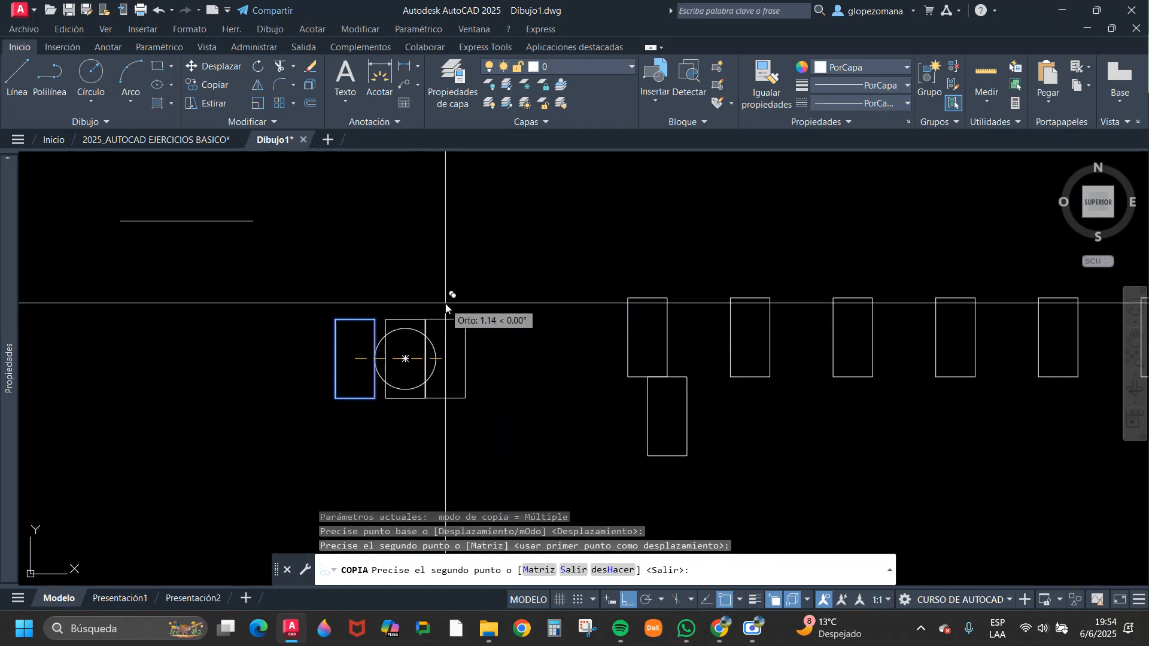
key(Escape)
- Erase the rectangle copy centered on the circle
scroll(436, 332, up, 1)
click(430, 318)
click(402, 294)
text(e)
key(Return)
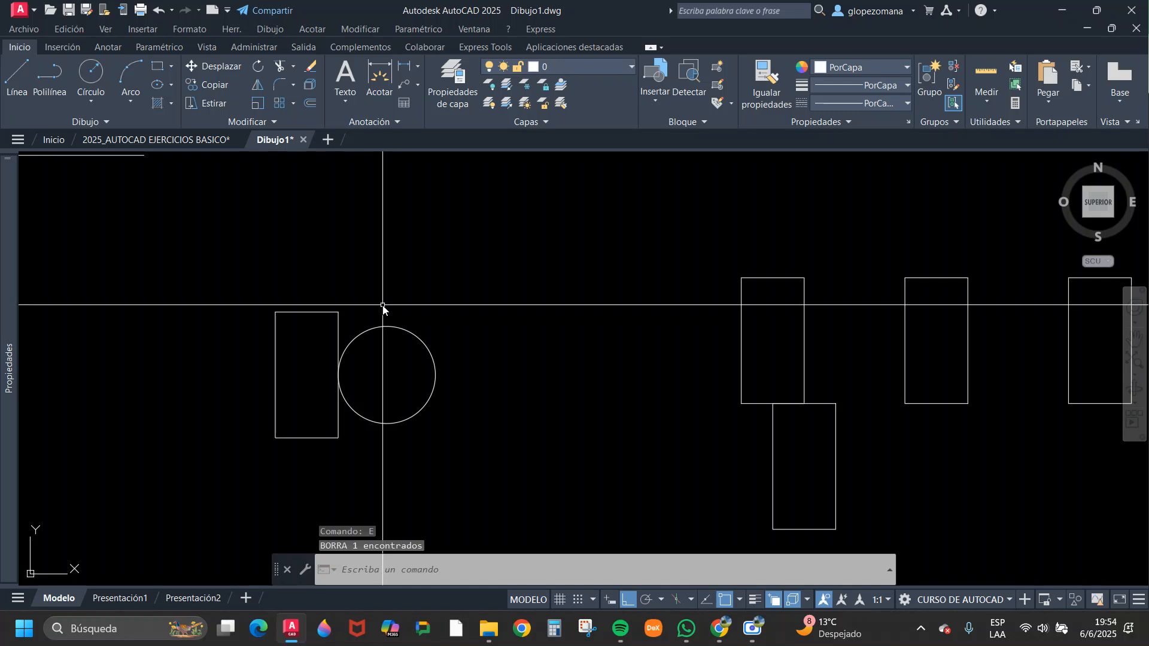
- Move the rectangle touching the circle from its geometric center to the circle's center
text(m)
key(Return)
click(307, 270)
click(277, 359)
key(Return)
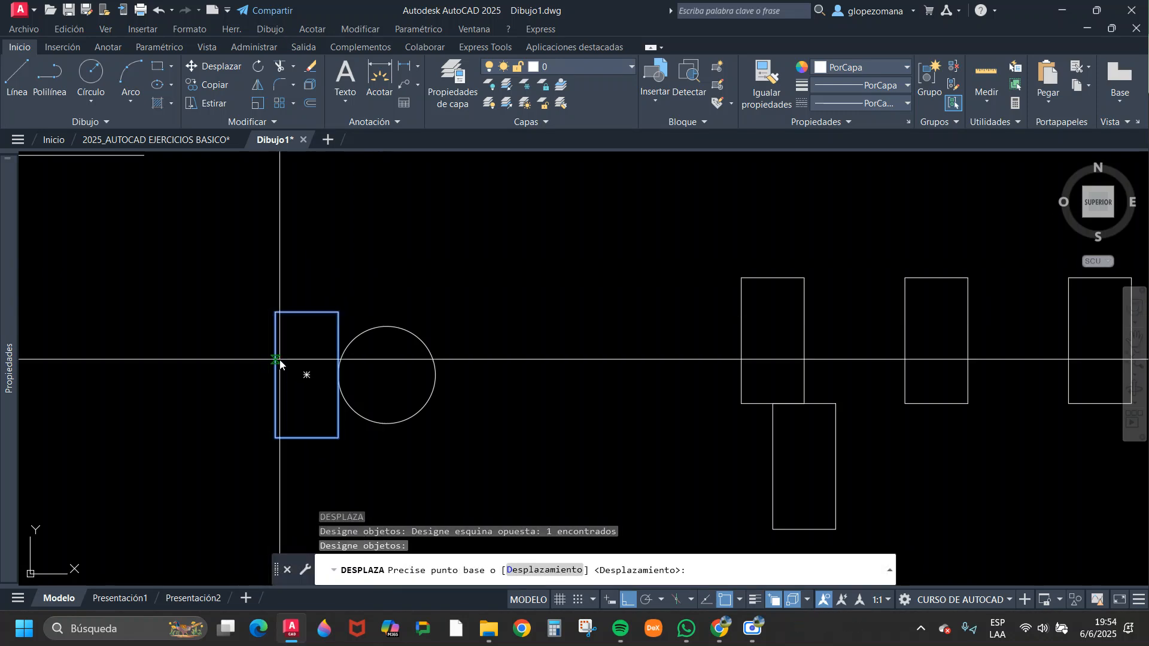
click(307, 375)
click(388, 376)
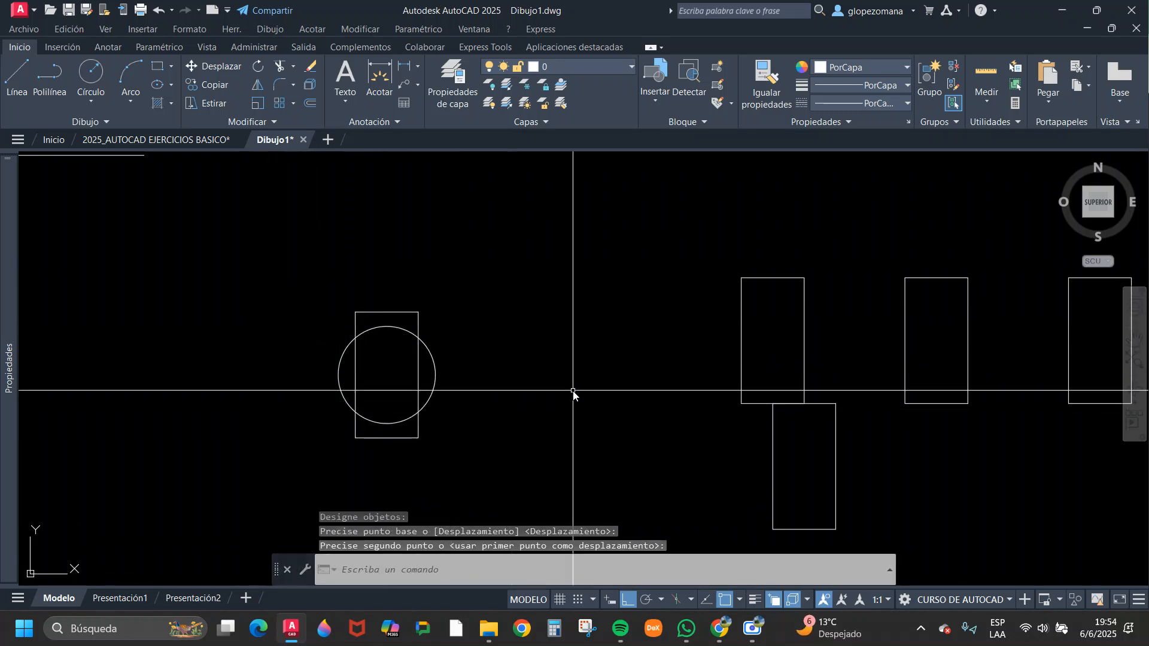
scroll(380, 367, up, 2)
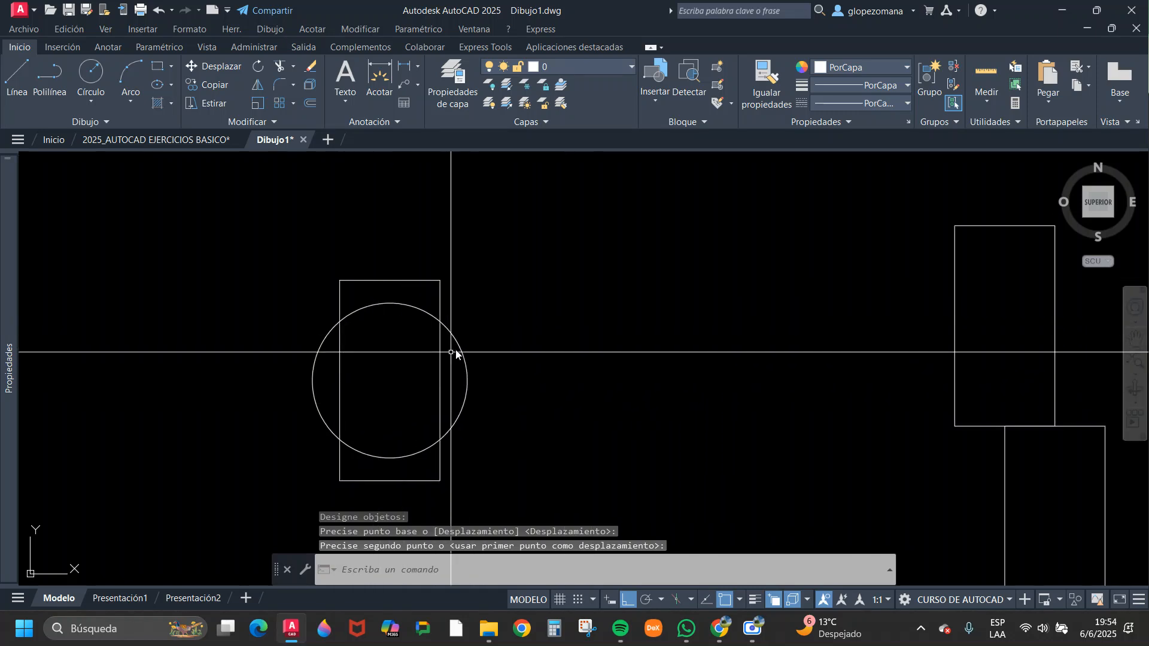
scroll(441, 367, down, 2)
- Review the active object snap modes in the snap list and the drafting settings
middle_drag(667, 398, 560, 342)
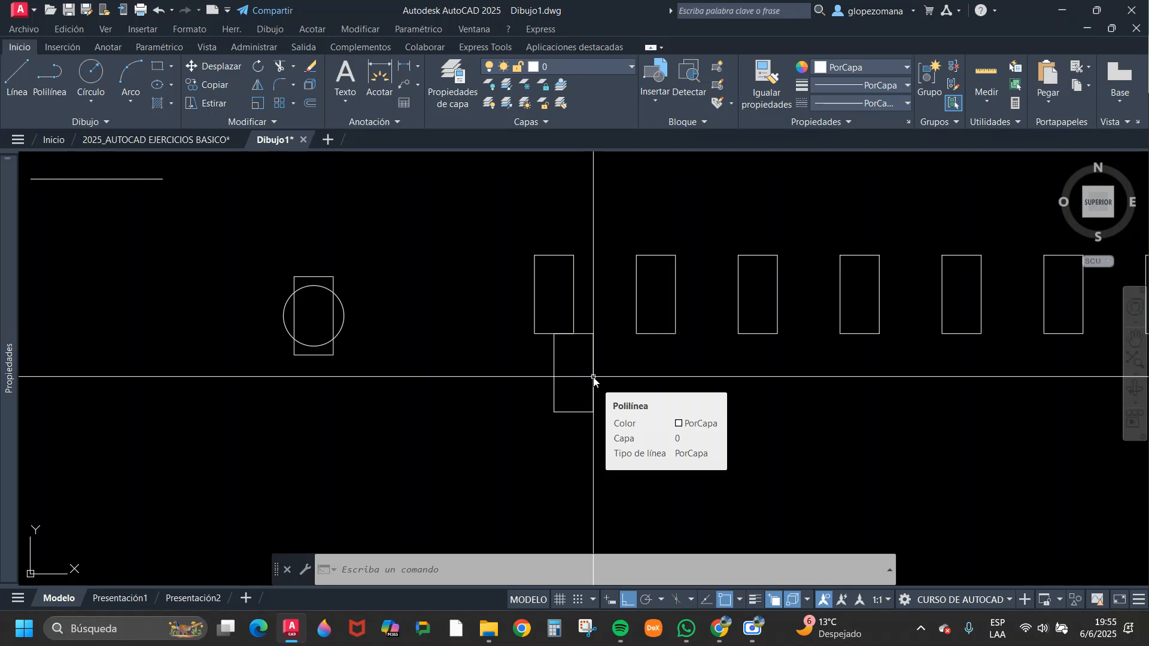
click(741, 600)
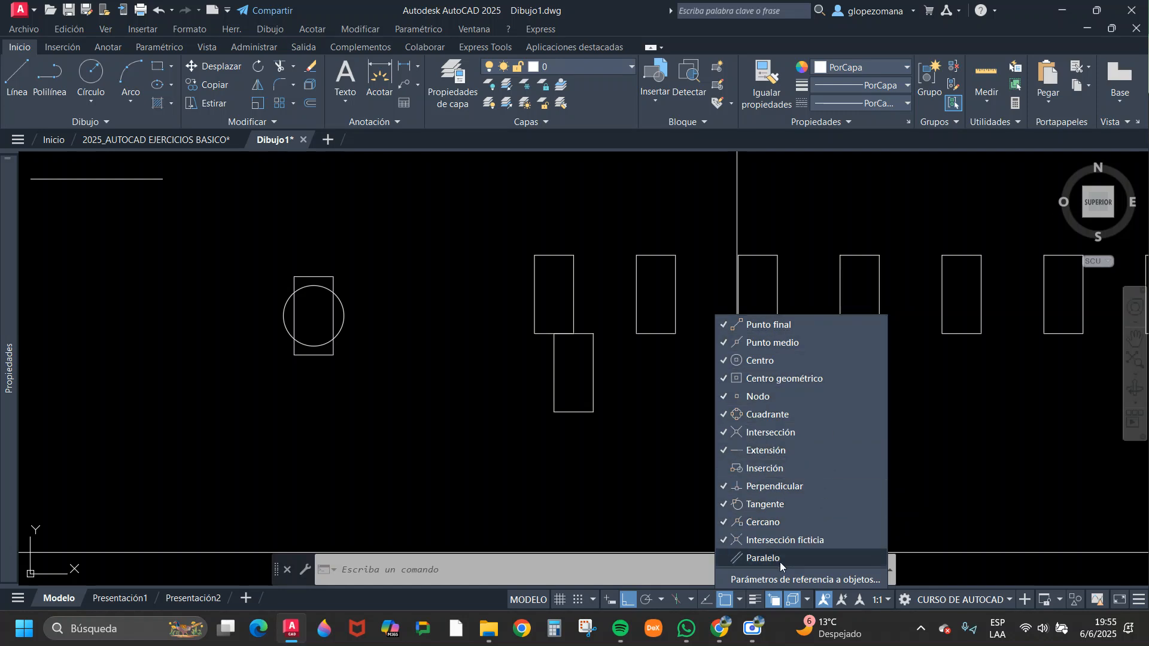
click(778, 579)
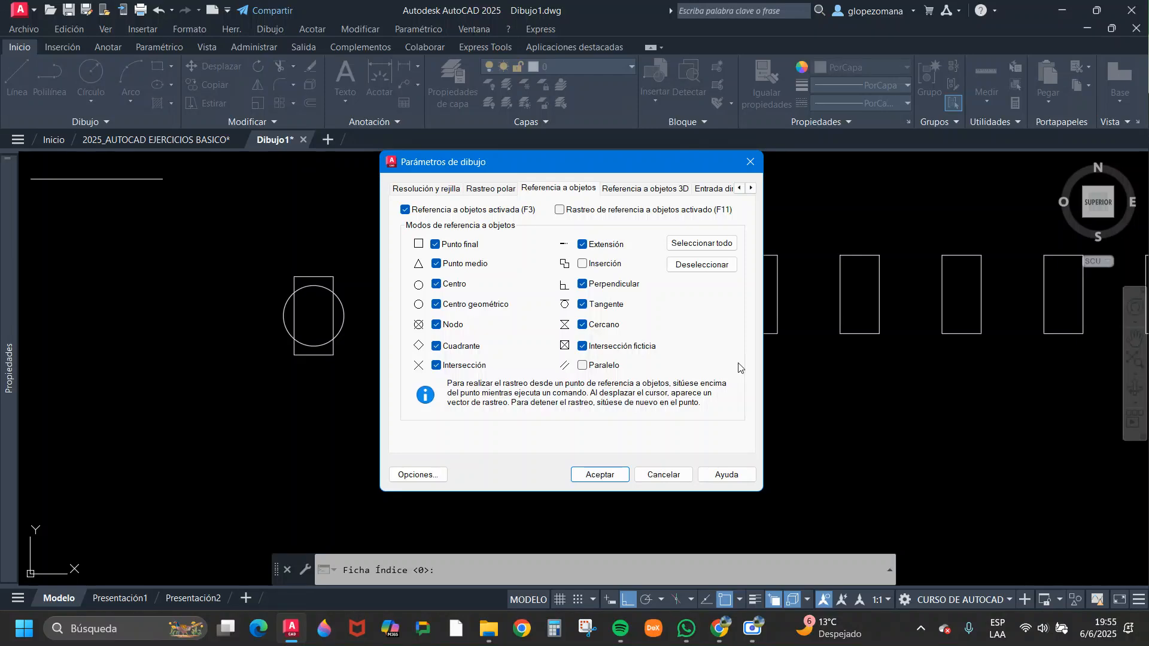
key(Return)
- Move the rectangle below the row freely down and to the right, turning Ortho off during the move
scroll(605, 375, up, 3)
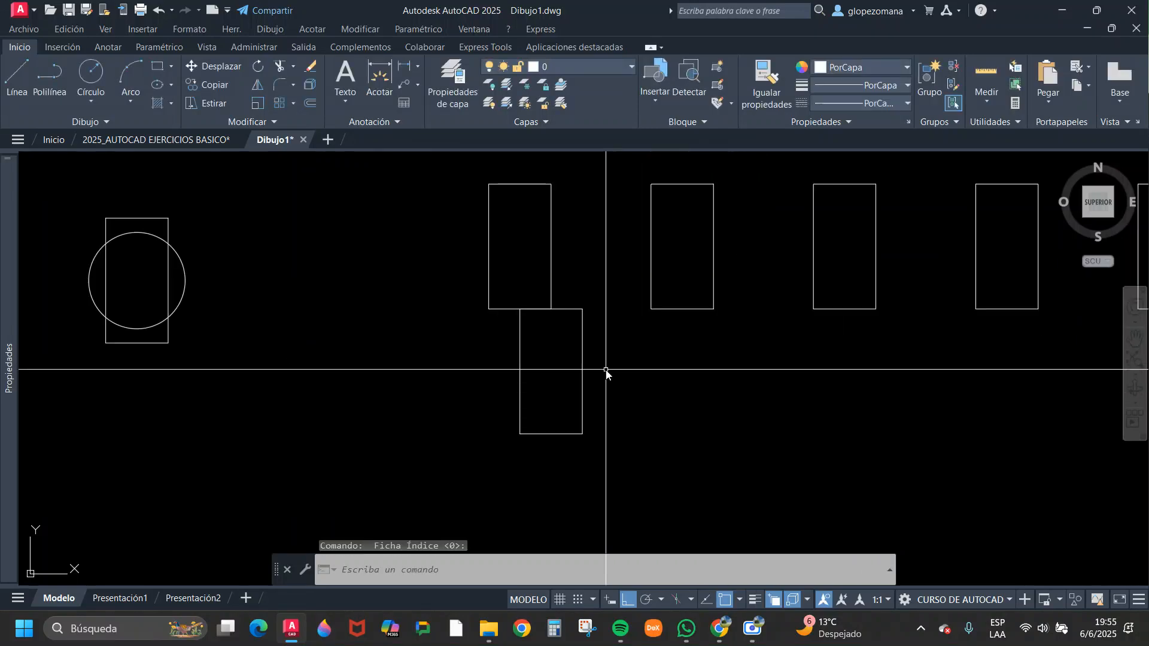
key(Escape)
text(d)
key(Return)
click(606, 370)
click(526, 385)
key(Return)
click(559, 384)
key(F8)
click(628, 440)
key(Escape)
middle_drag(587, 426, 549, 456)
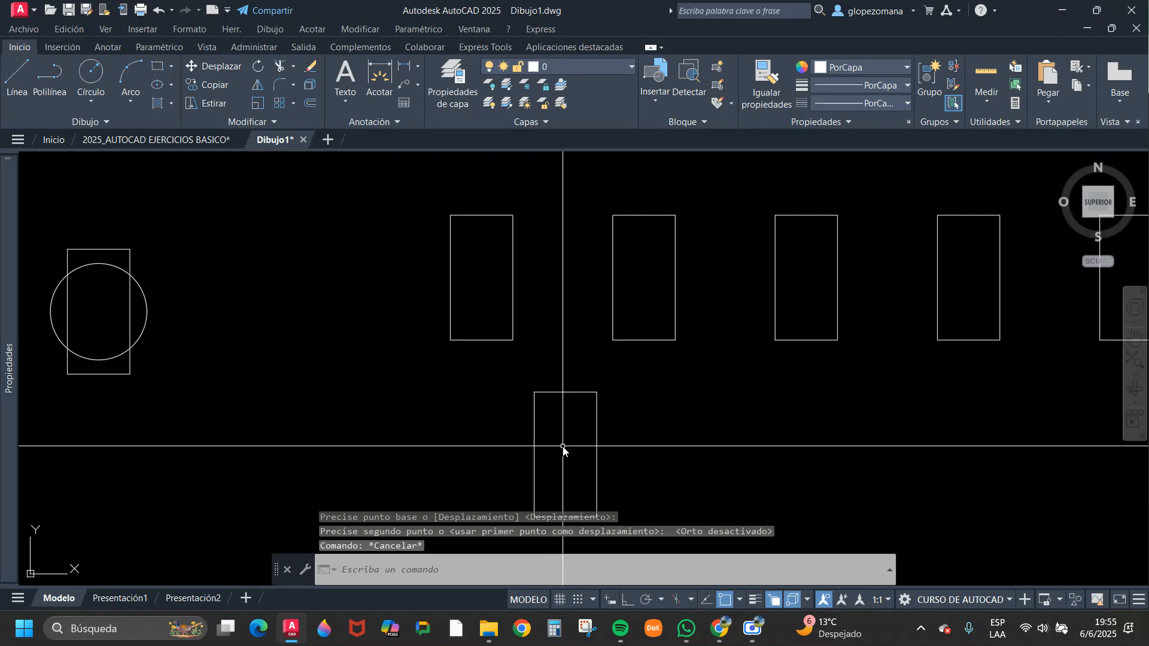
- Preselect the rectangle below the row and move it freely to the space between the circle and the row
click(627, 429)
click(520, 408)
text(d)
key(Return)
click(526, 413)
click(285, 332)
key(Escape)
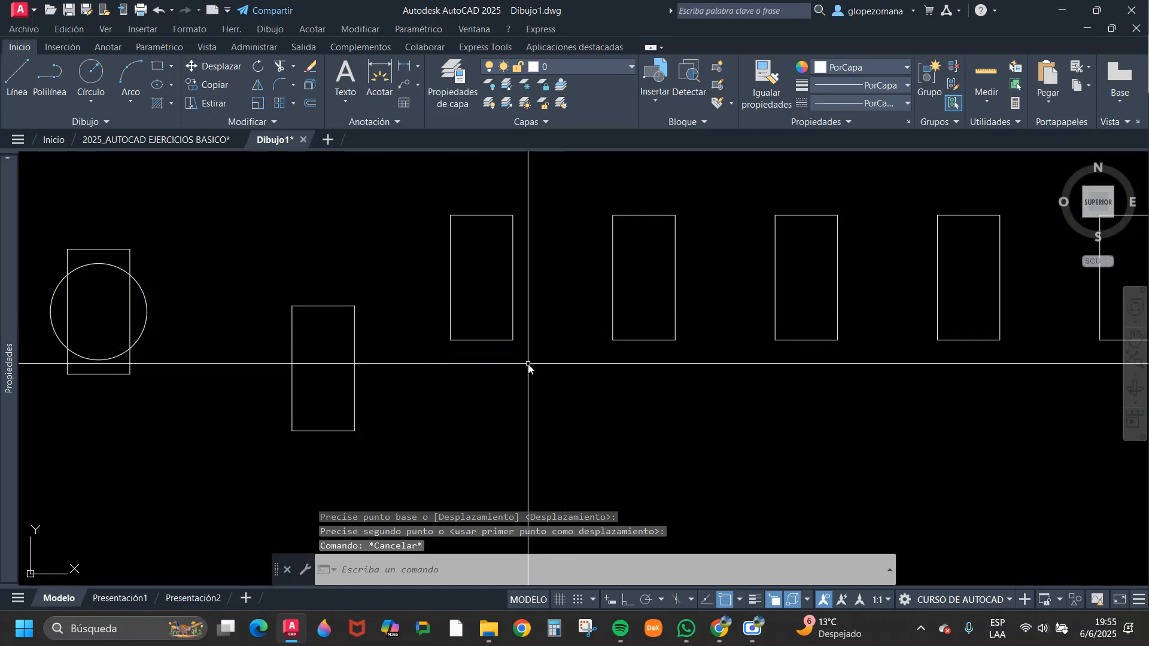
middle_drag(491, 389, 508, 375)
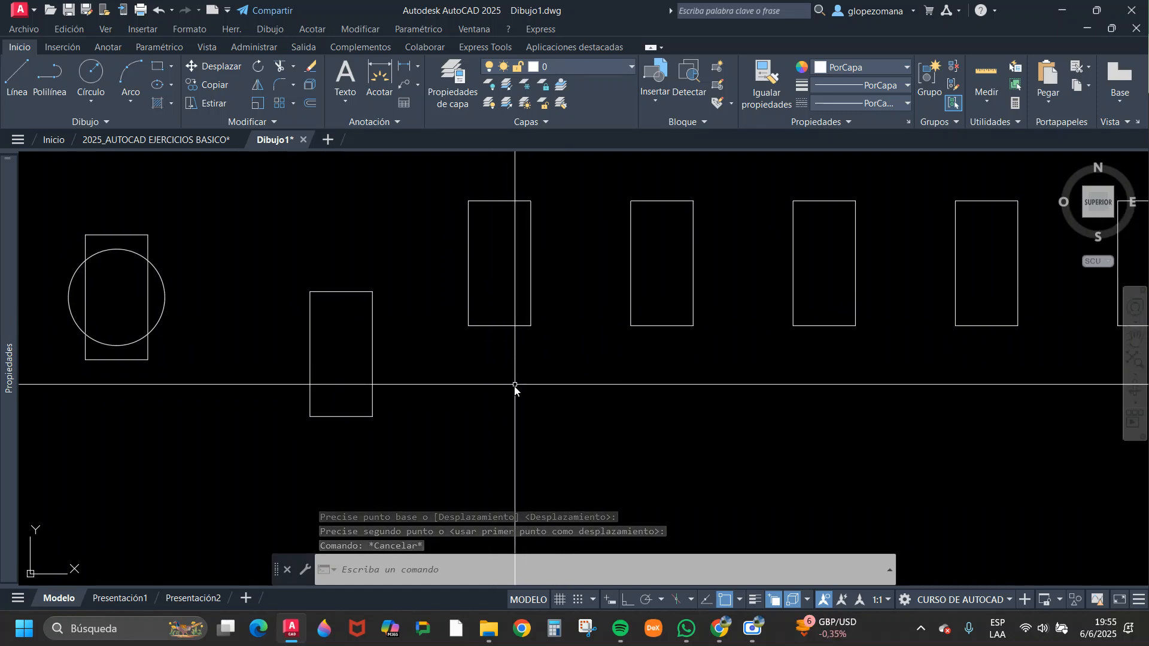
click(367, 244)
click(311, 318)
key(Escape)
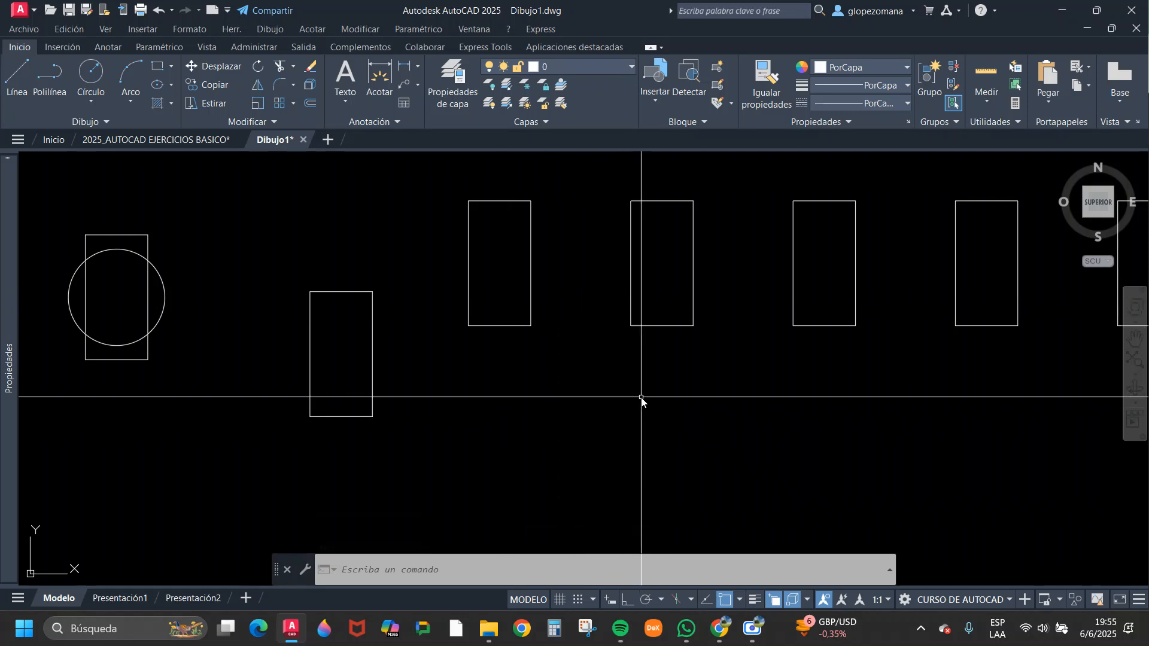
click(217, 66)
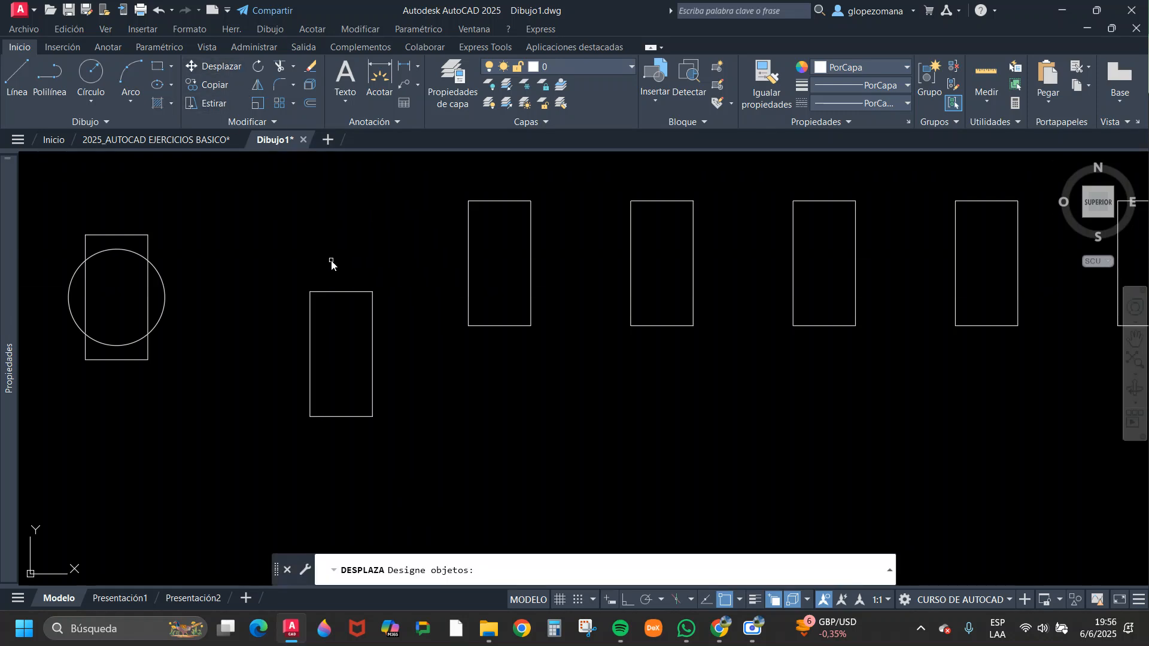
click(330, 306)
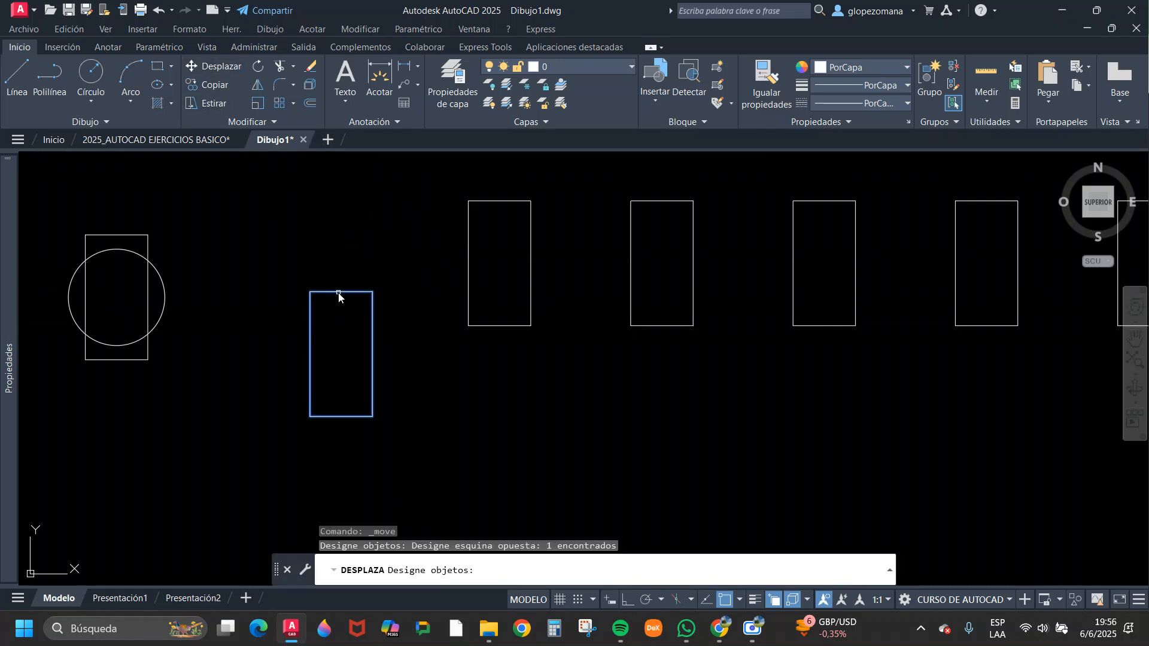
key(Escape)
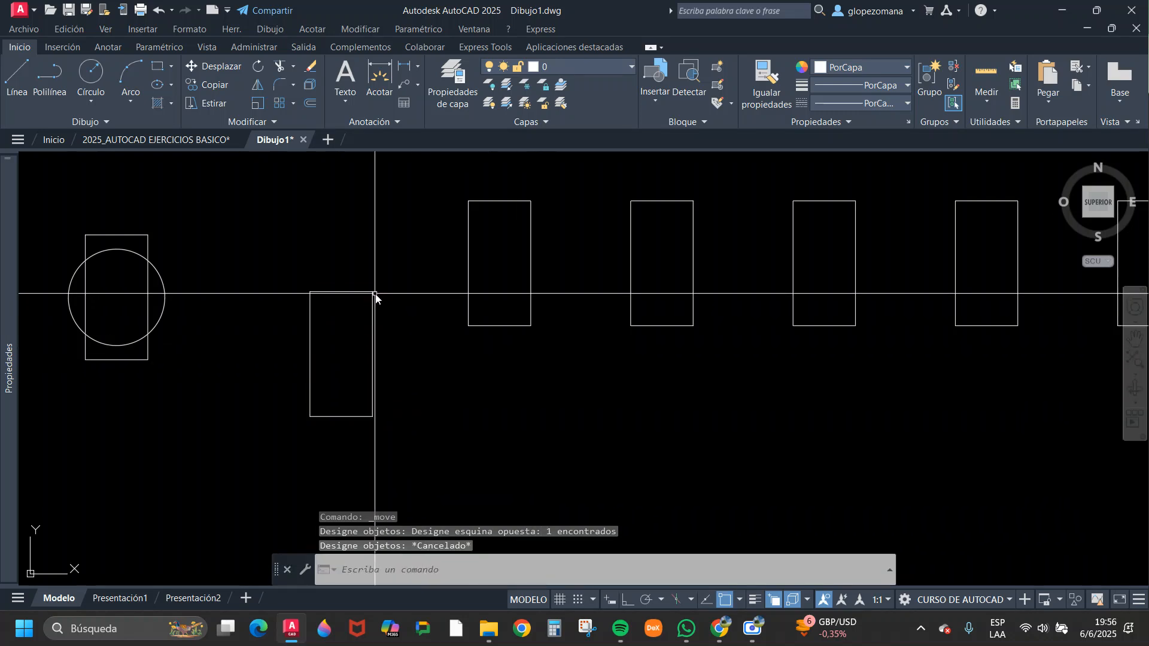
- Move the isolated rectangle by its top edge's midpoint to the gap between the row's first two rectangles, level with their lower edges
key(Return)
click(365, 241)
click(334, 304)
key(Return)
click(341, 292)
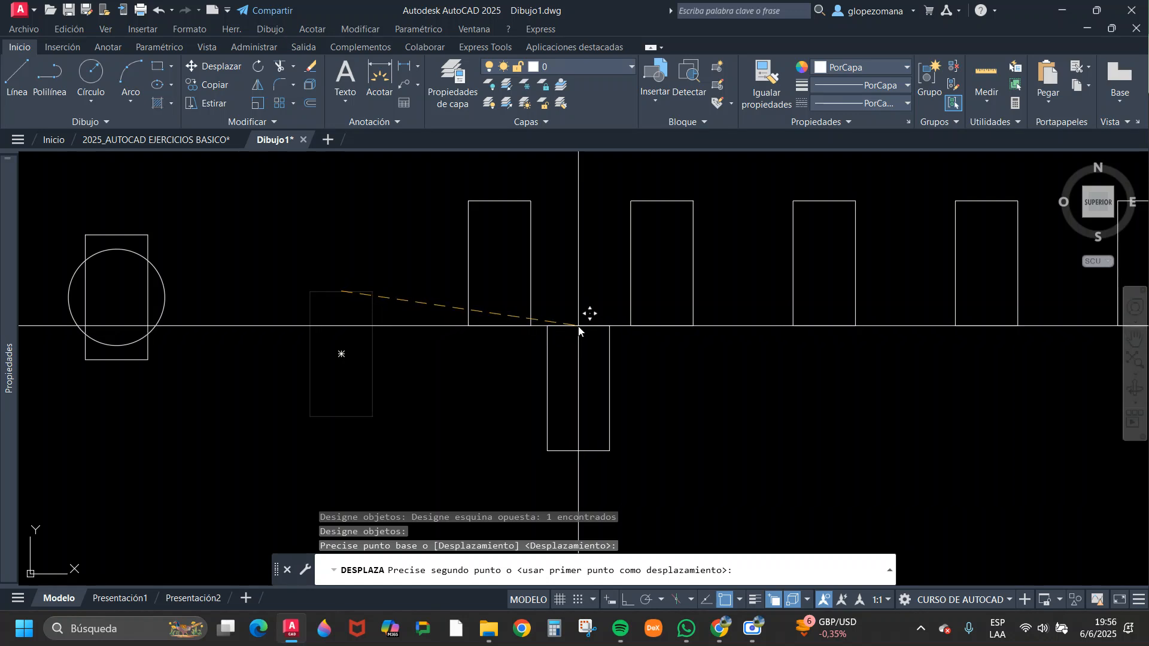
click(578, 326)
key(Escape)
scroll(580, 327, up, 2)
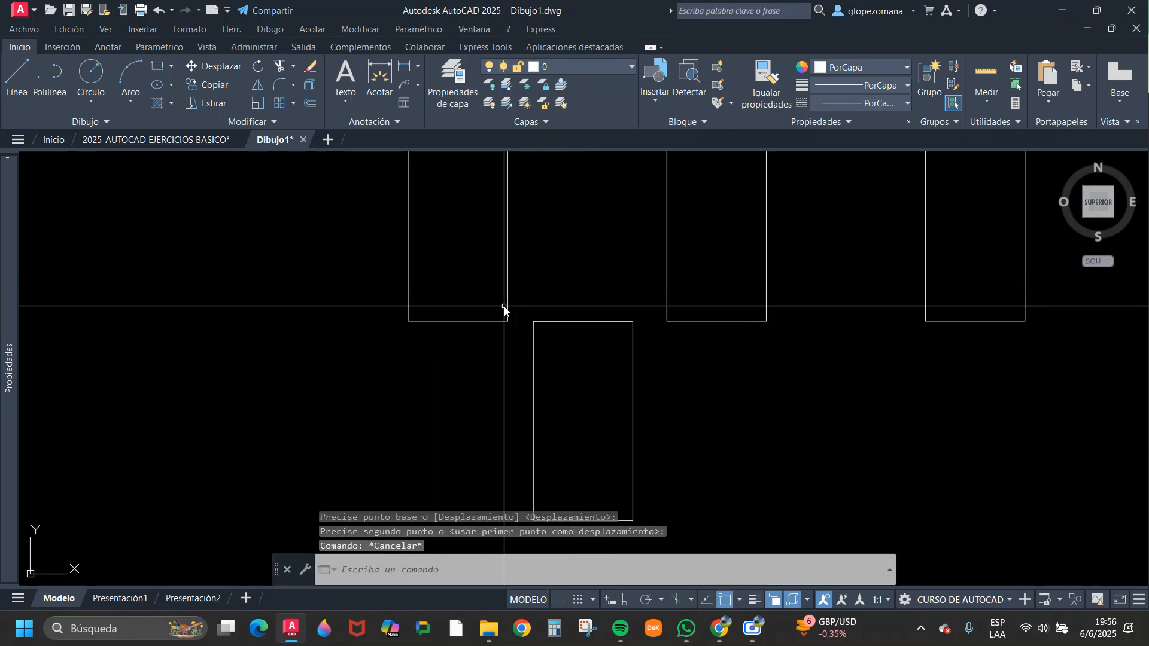
scroll(676, 365, down, 2)
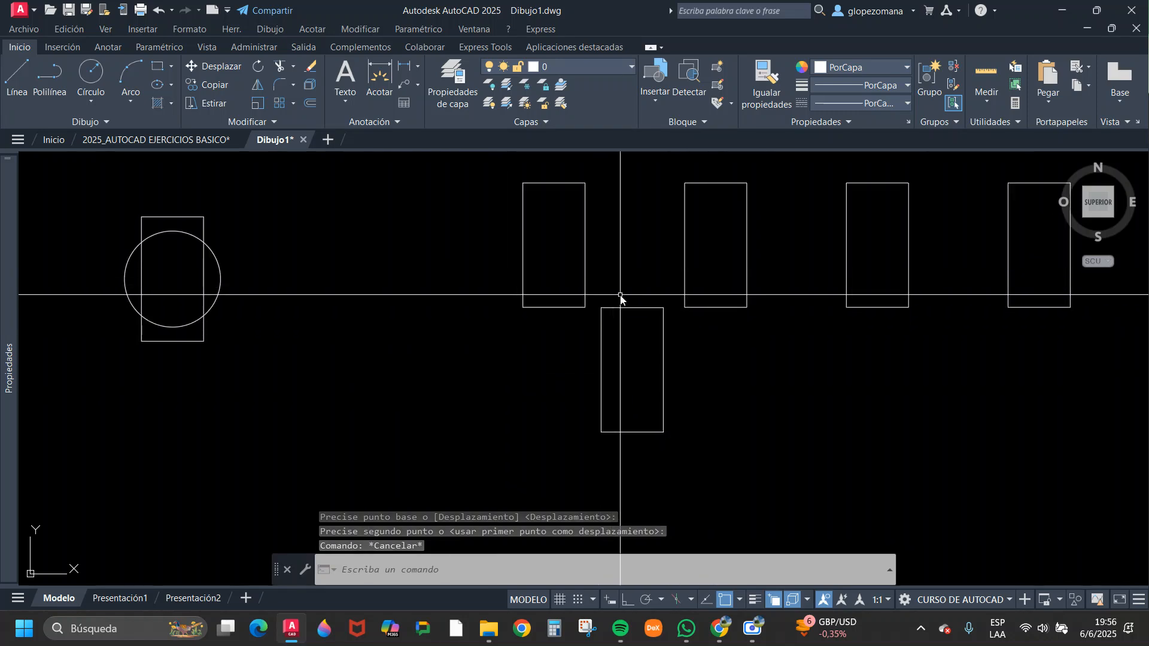
- Preselect the rectangle under the gap and move it freely back between the circle and the row
click(683, 367)
click(613, 386)
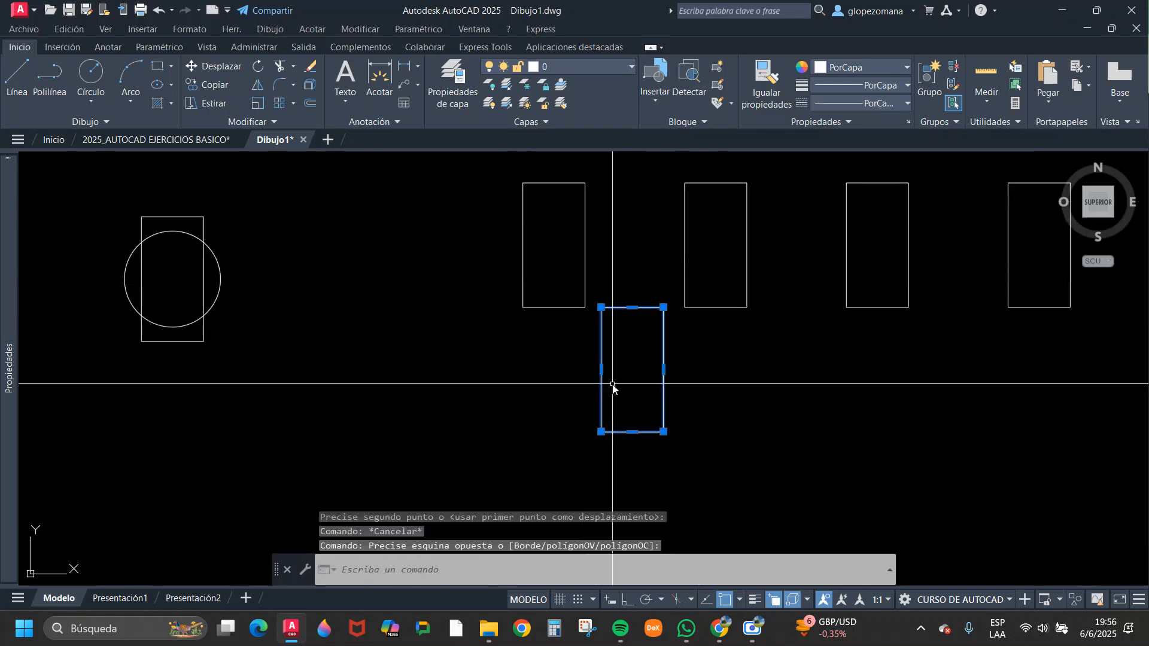
text(d)
key(space)
click(617, 370)
click(373, 357)
key(Escape)
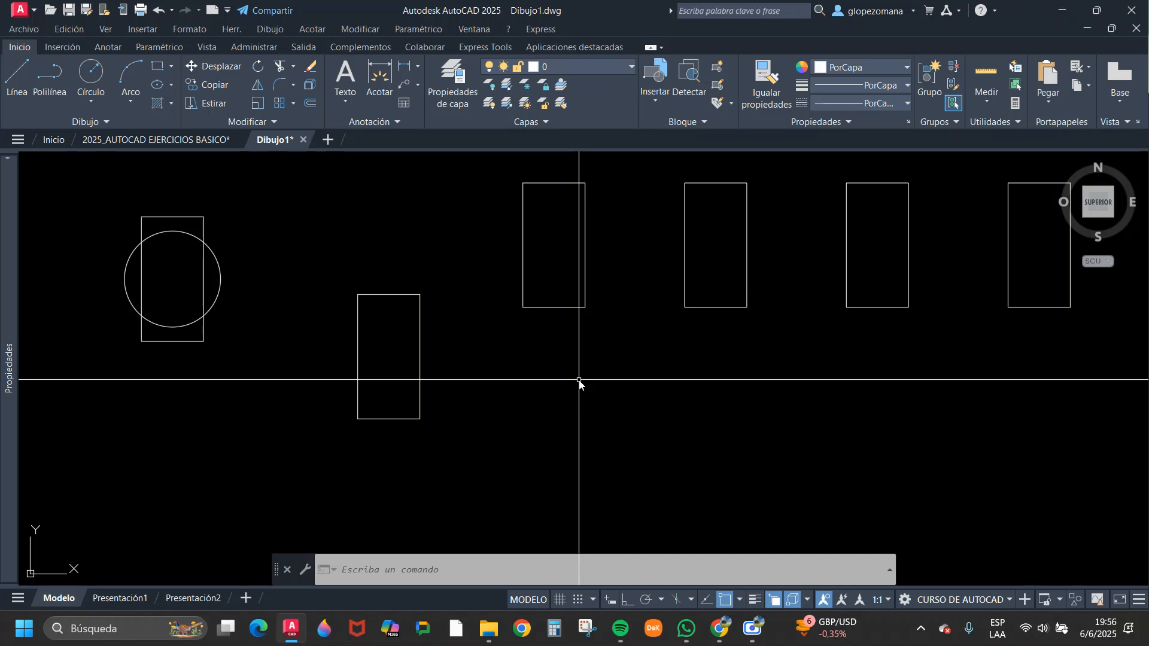
- Draw a line from the first row rectangle's lower-right corner to the second rectangle's lower-left corner
text(l)
key(space)
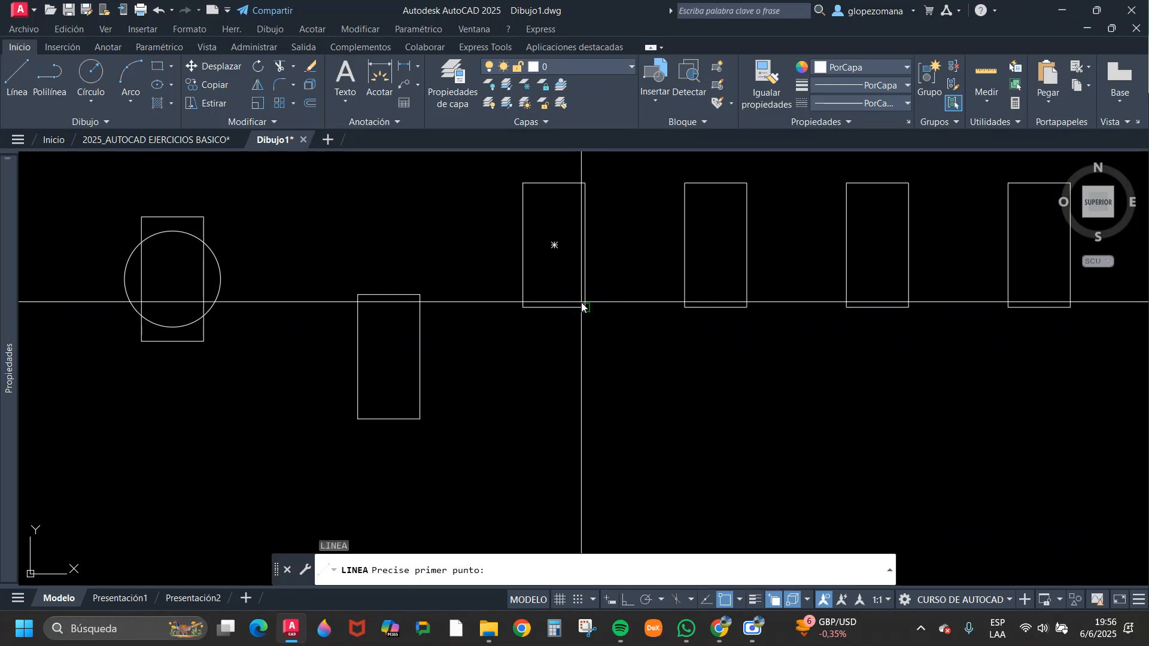
click(585, 308)
key(Escape)
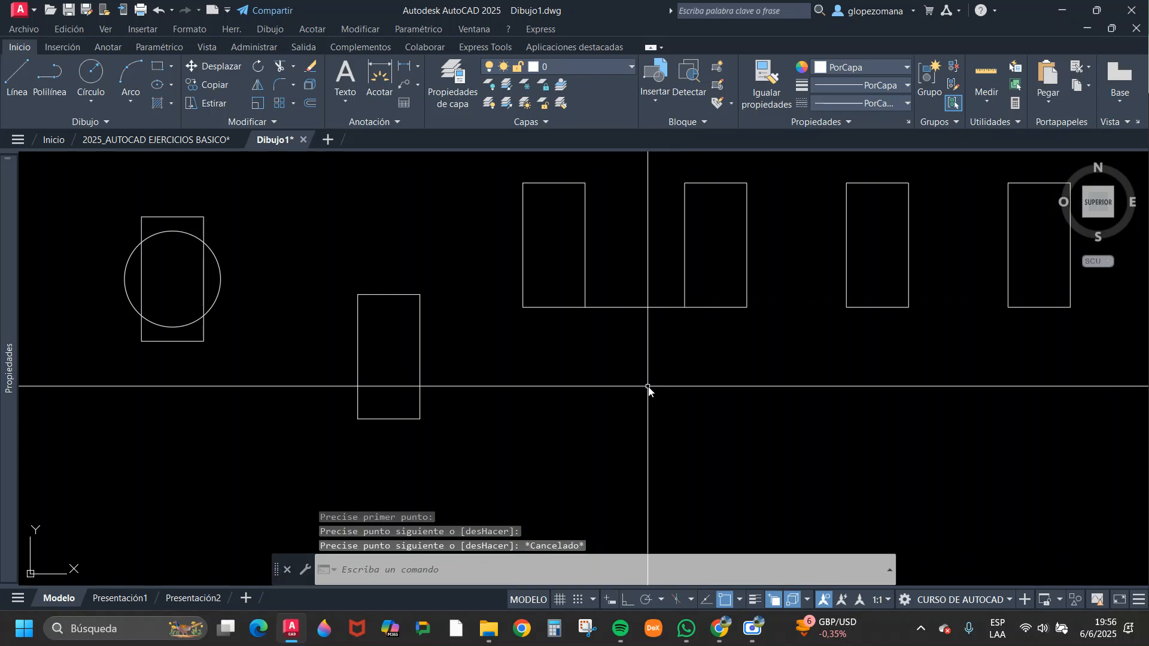
- Move the isolated rectangle by its top edge's midpoint to the midpoint of the line joining the row's first two rectangles
click(210, 66)
click(422, 262)
click(386, 300)
key(Return)
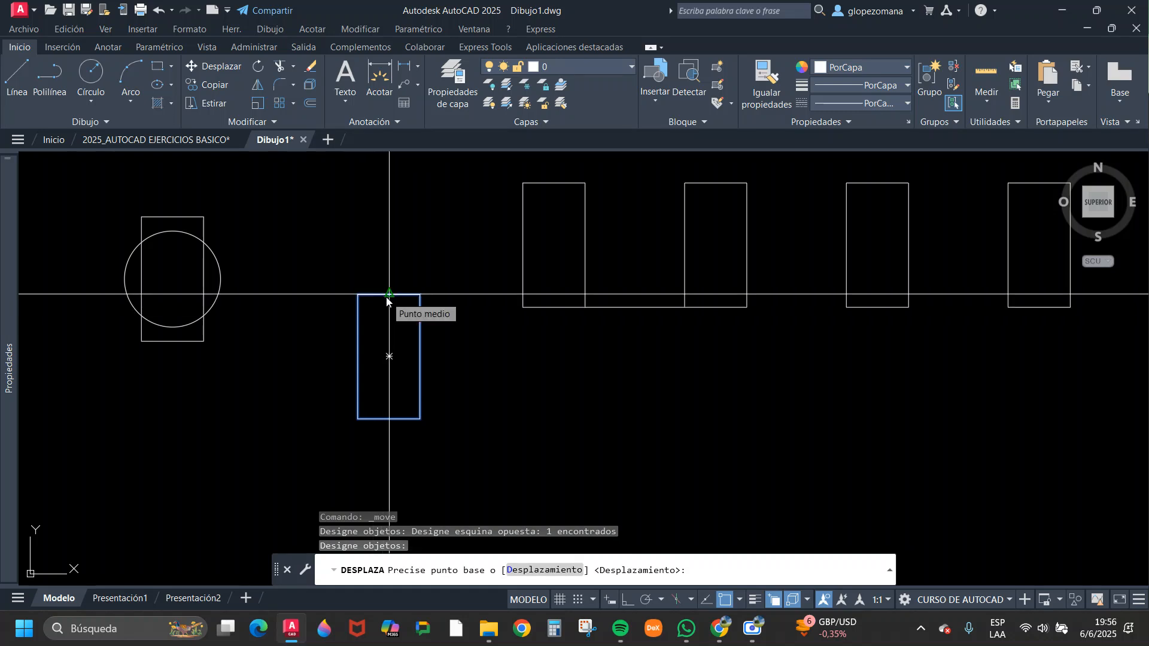
click(389, 295)
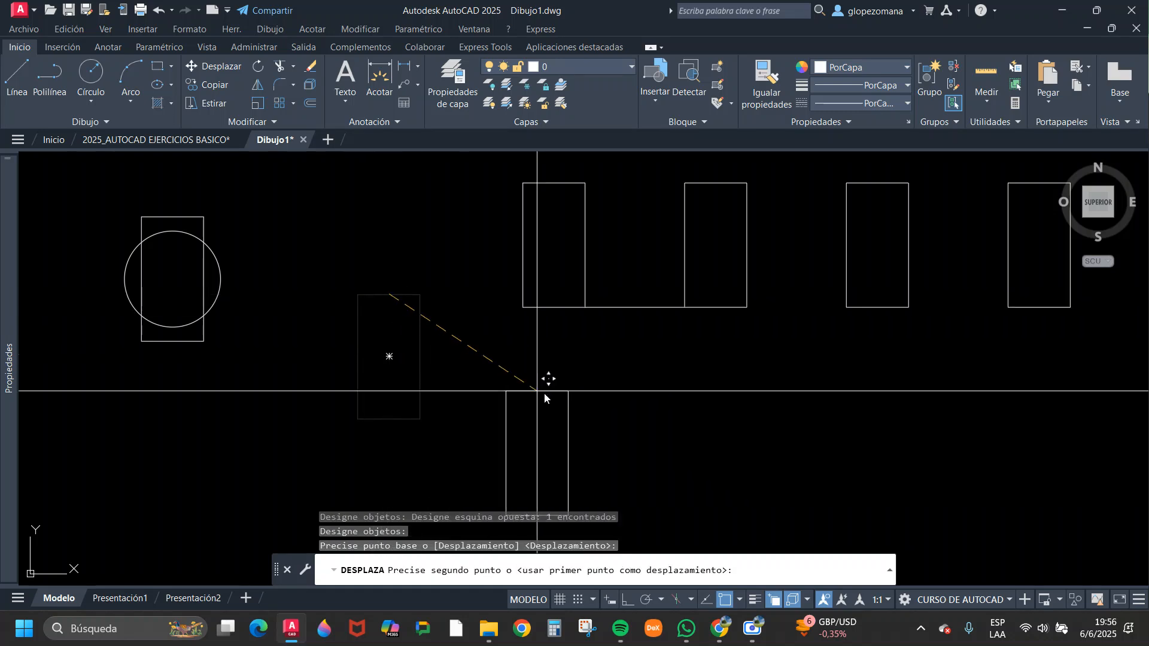
click(635, 308)
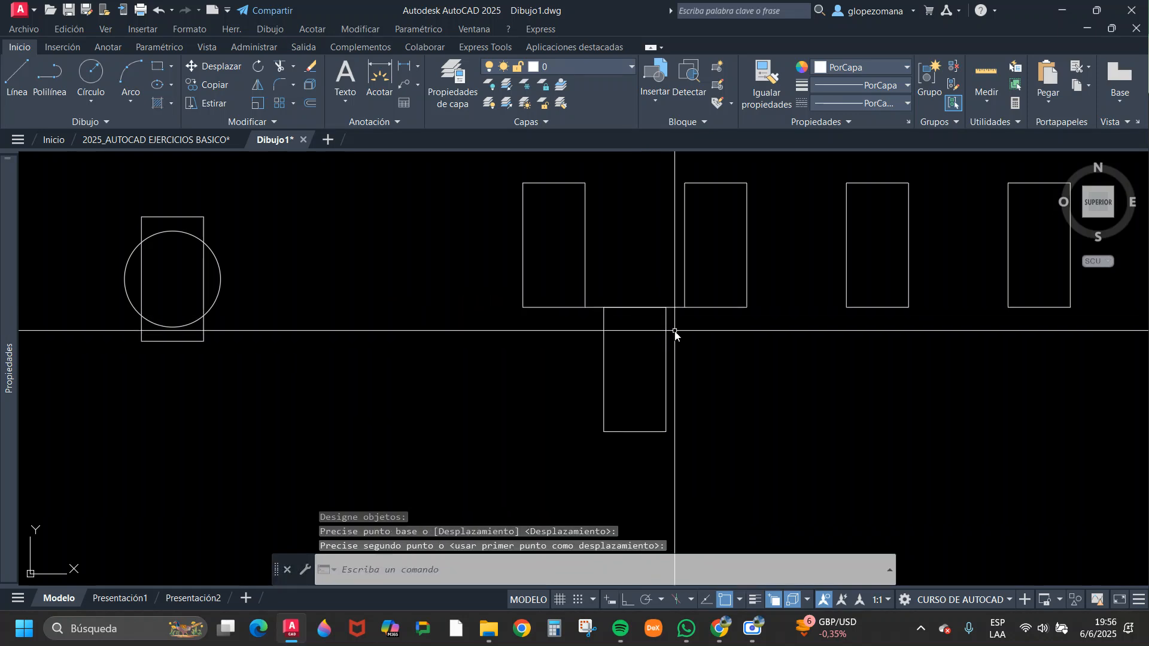
- Erase the auxiliary line between the lower corners of the row's first two rectangles
text(b)
key(Return)
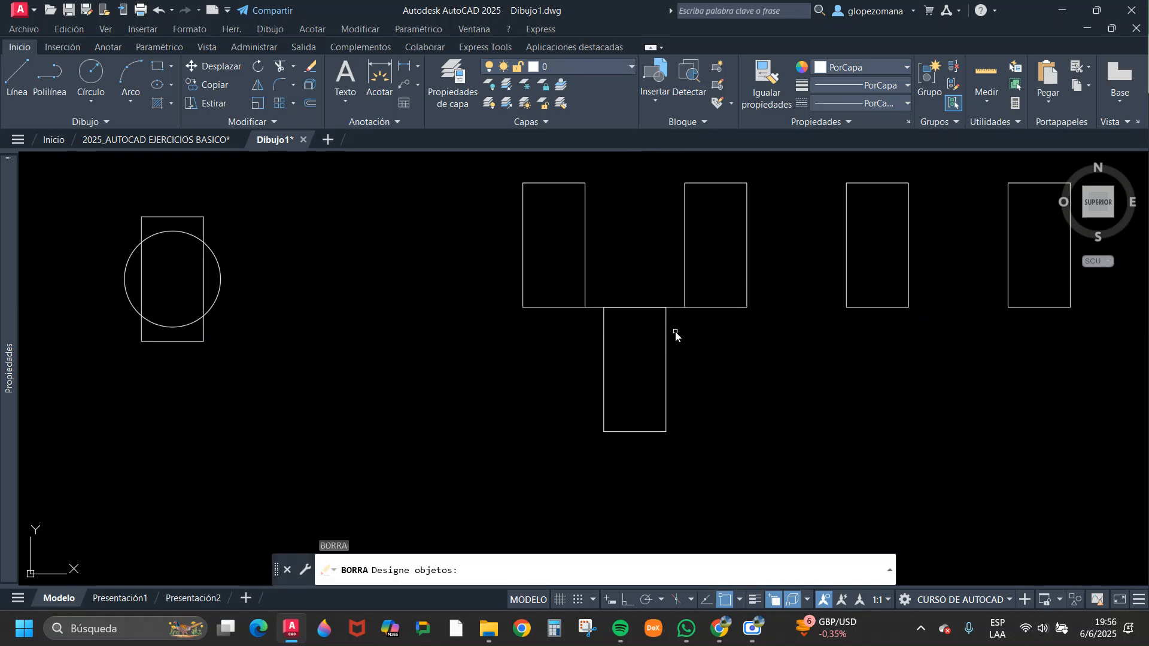
click(676, 307)
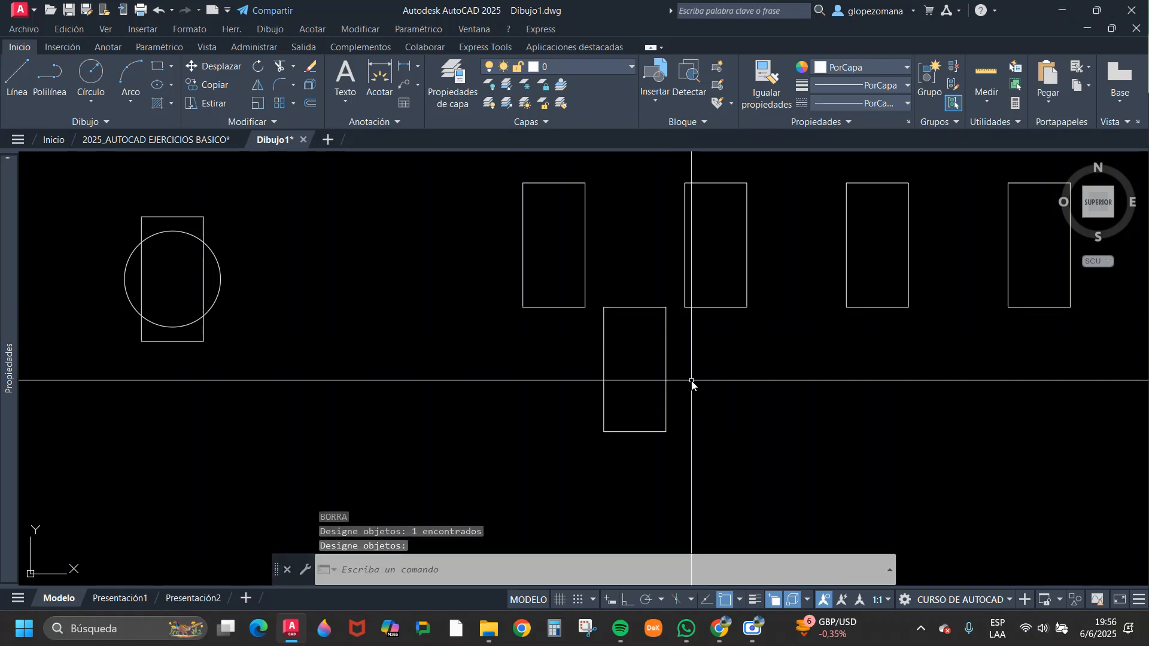
- Move the rectangle under the gap freely back to the space between the circle and the row
text(d)
key(Return)
click(699, 347)
click(645, 365)
key(Return)
click(645, 365)
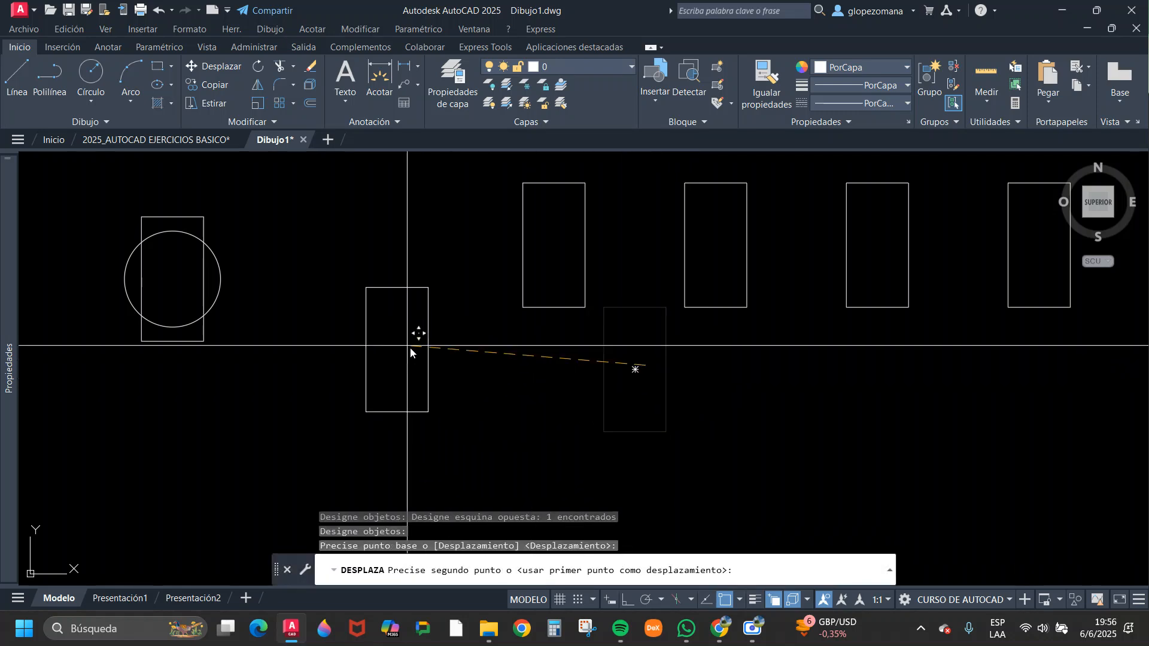
click(401, 336)
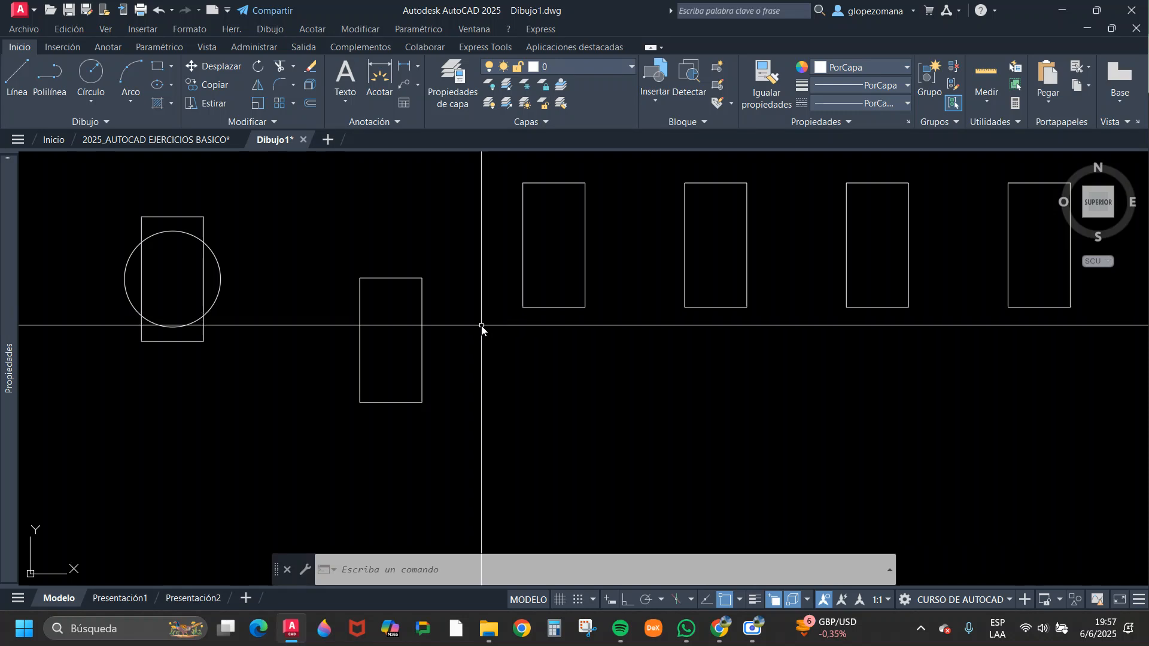
- Move the isolated rectangle by its top edge's midpoint to the Mid Between 2 Points of the first two row rectangles' facing lower corners
click(207, 69)
click(424, 246)
click(363, 343)
key(Return)
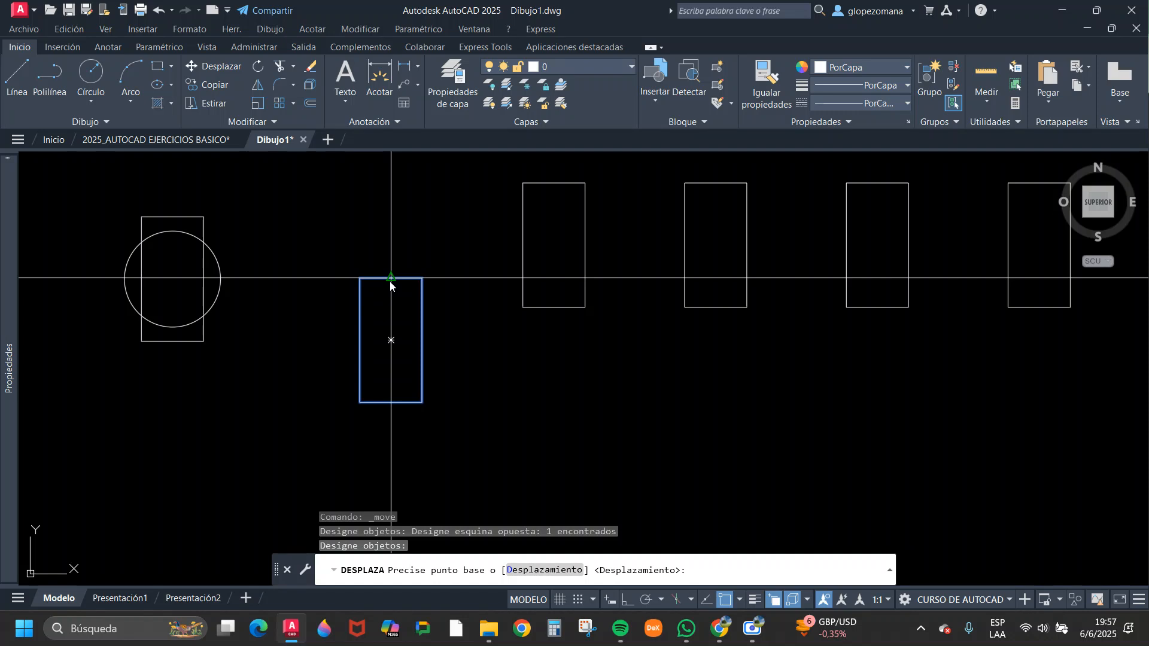
click(391, 283)
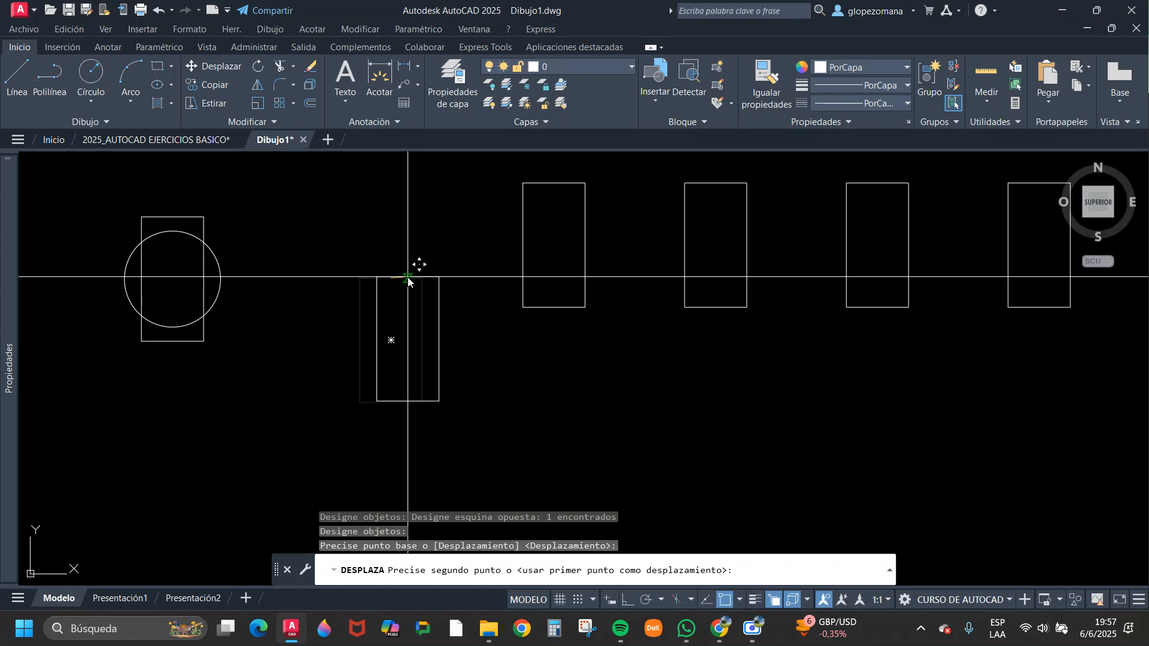
key(F8)
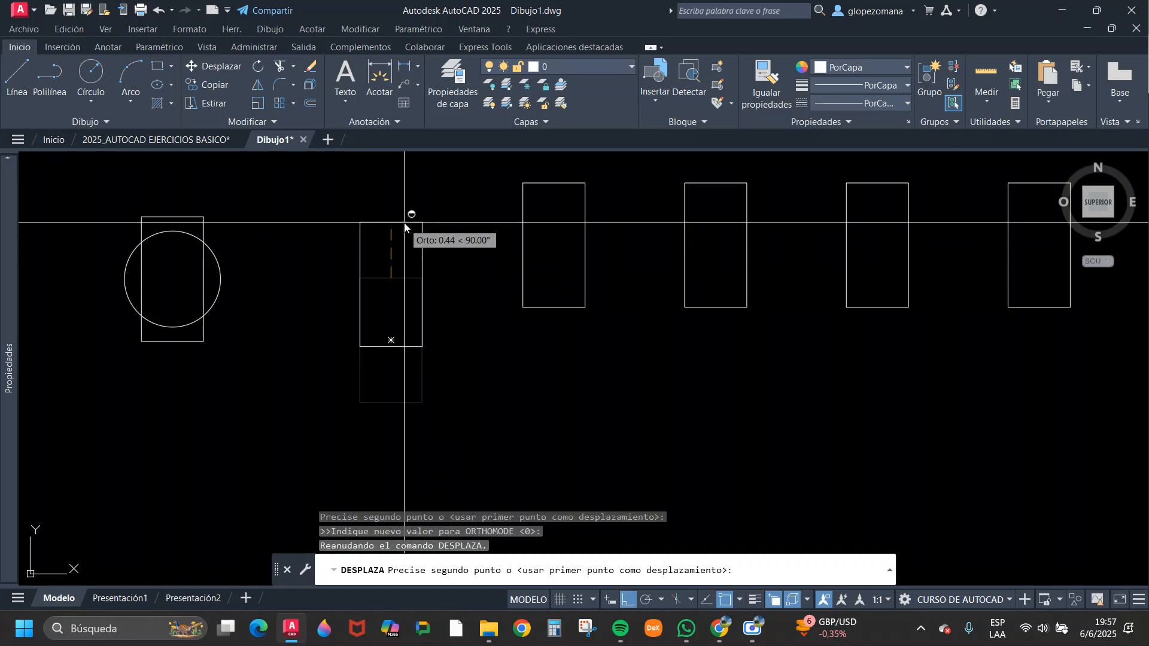
shift+right_click(405, 228)
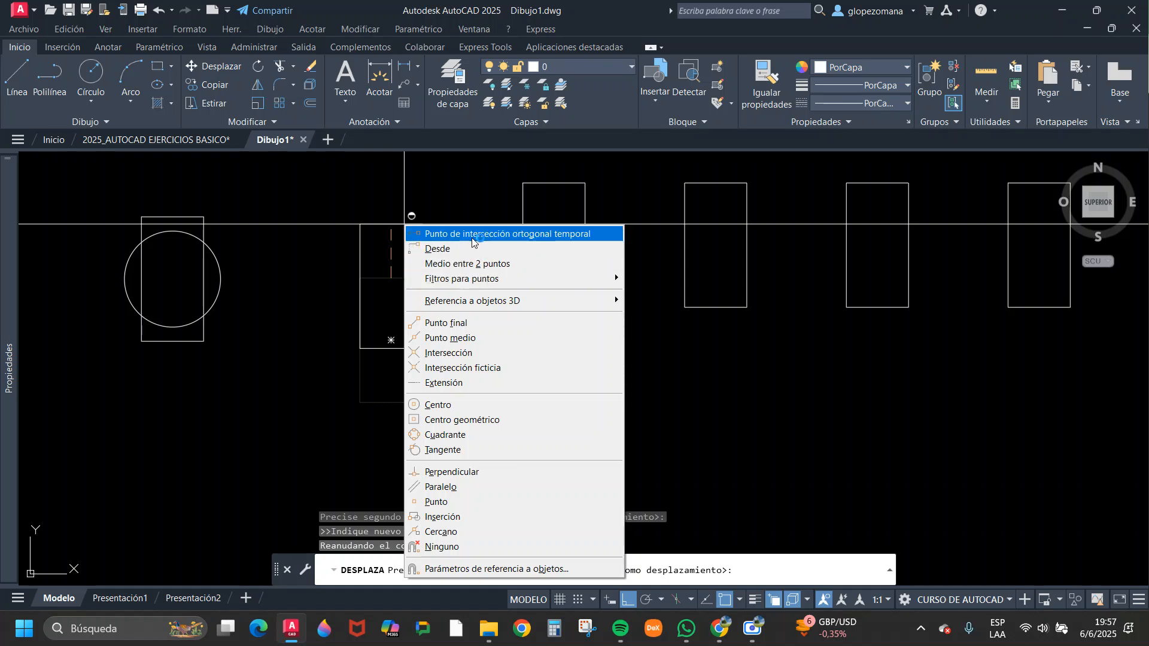
click(497, 265)
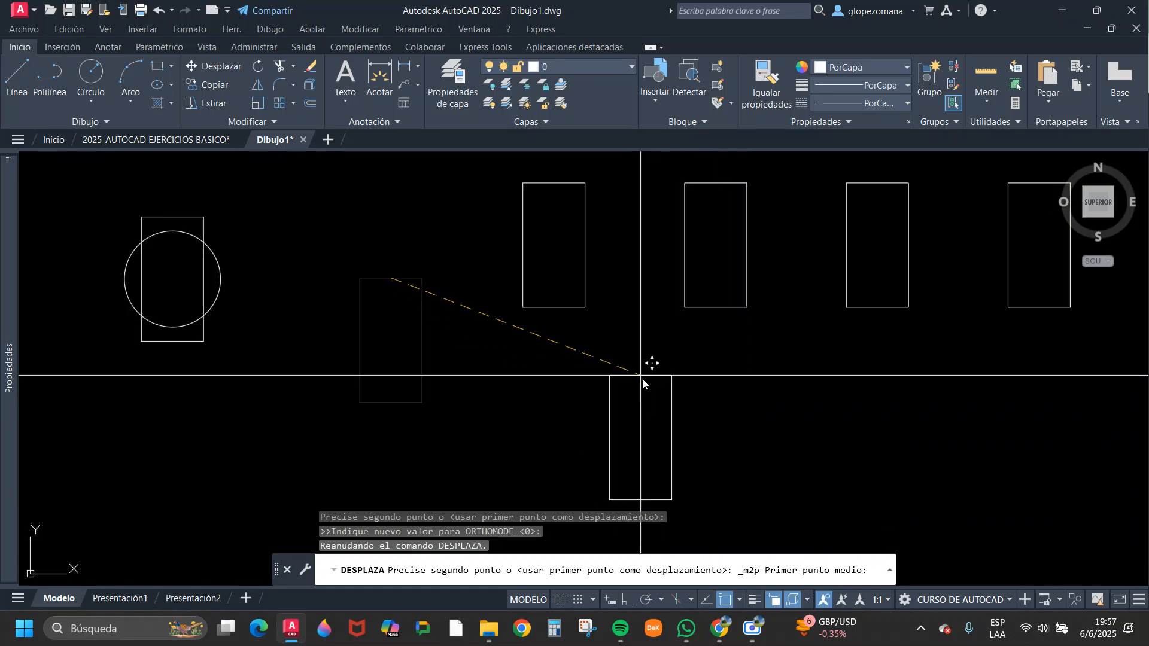
click(588, 308)
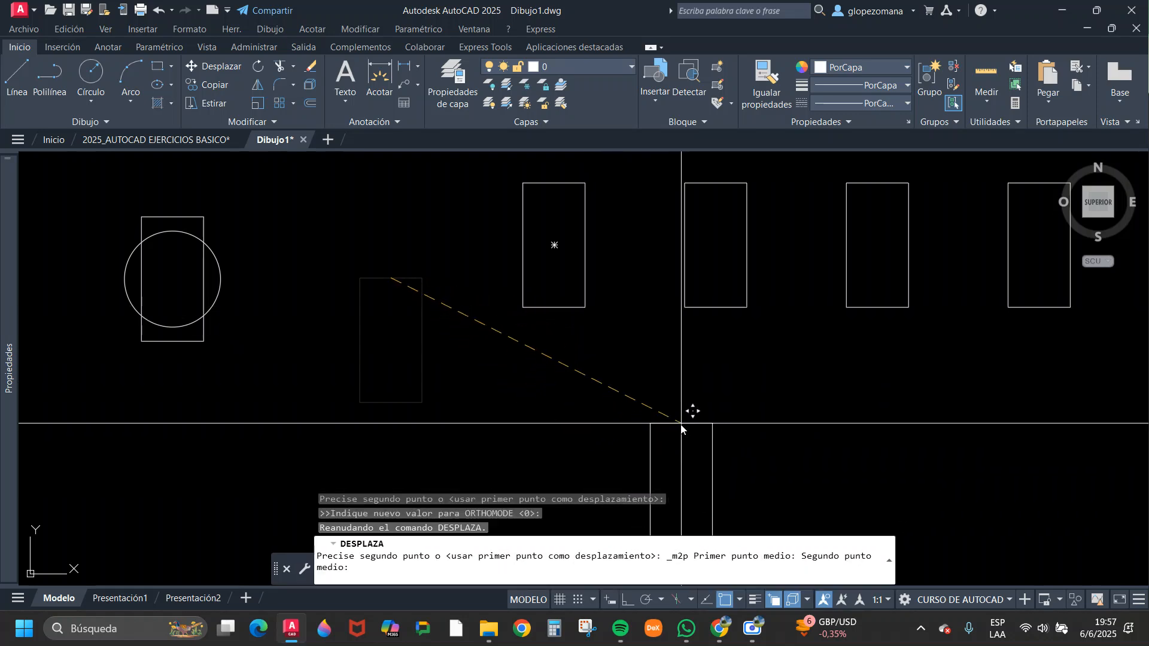
click(684, 309)
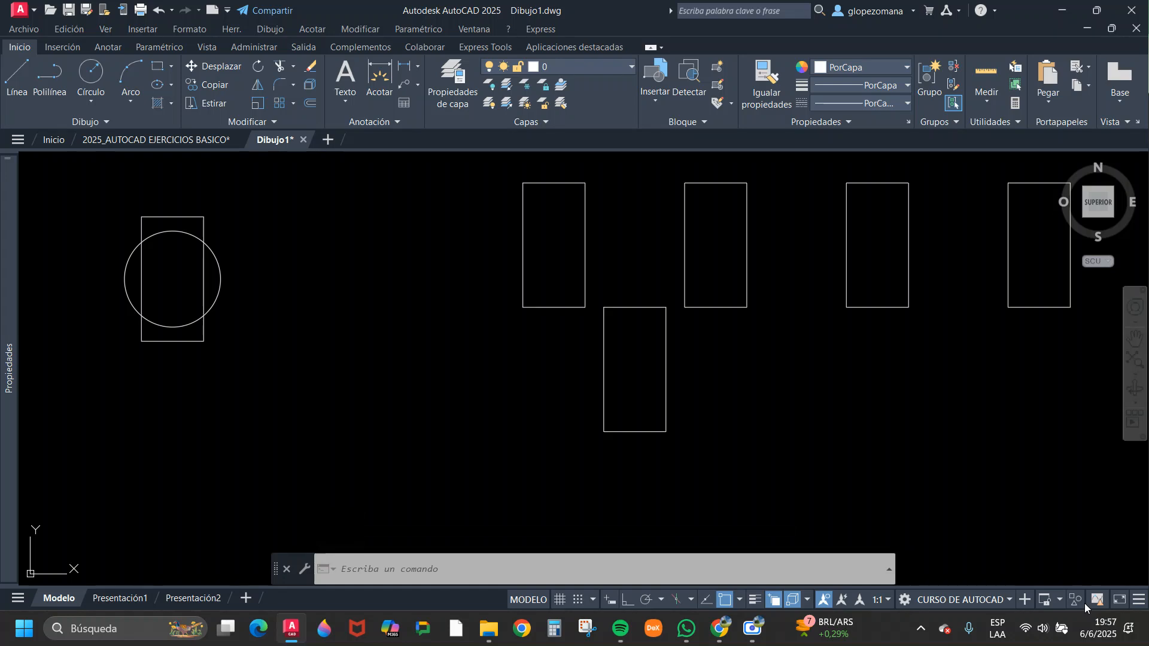
- Review the available object snap modes in the drafting settings and the Mid Between 2 Points option among the temporary snap overrides
click(739, 600)
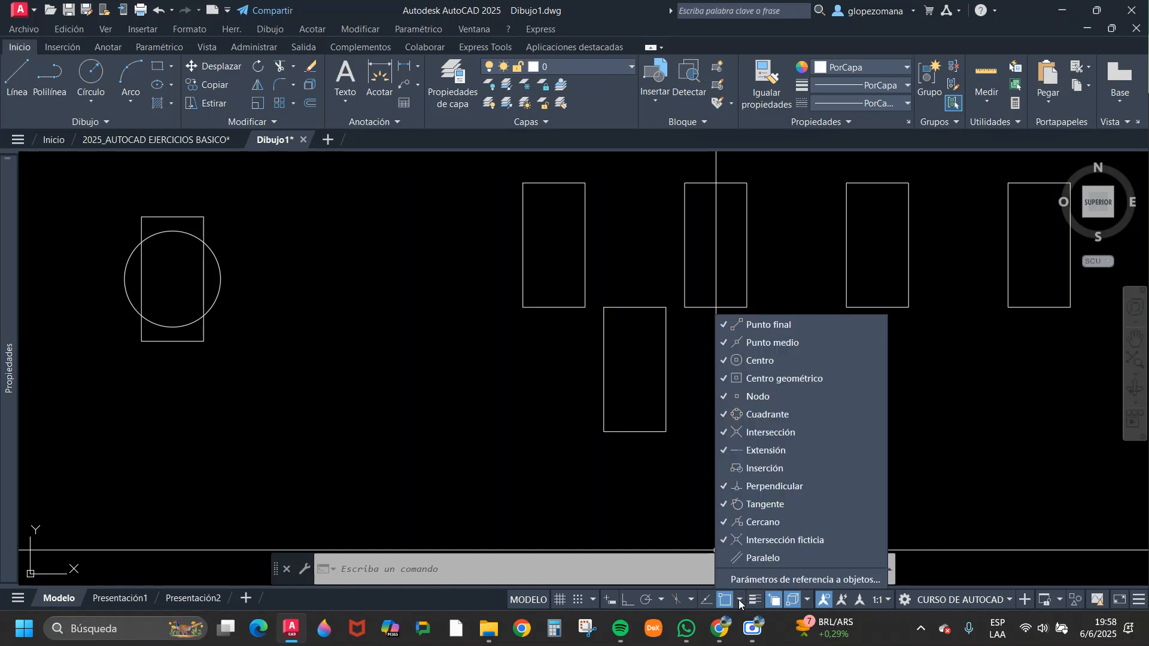
click(763, 580)
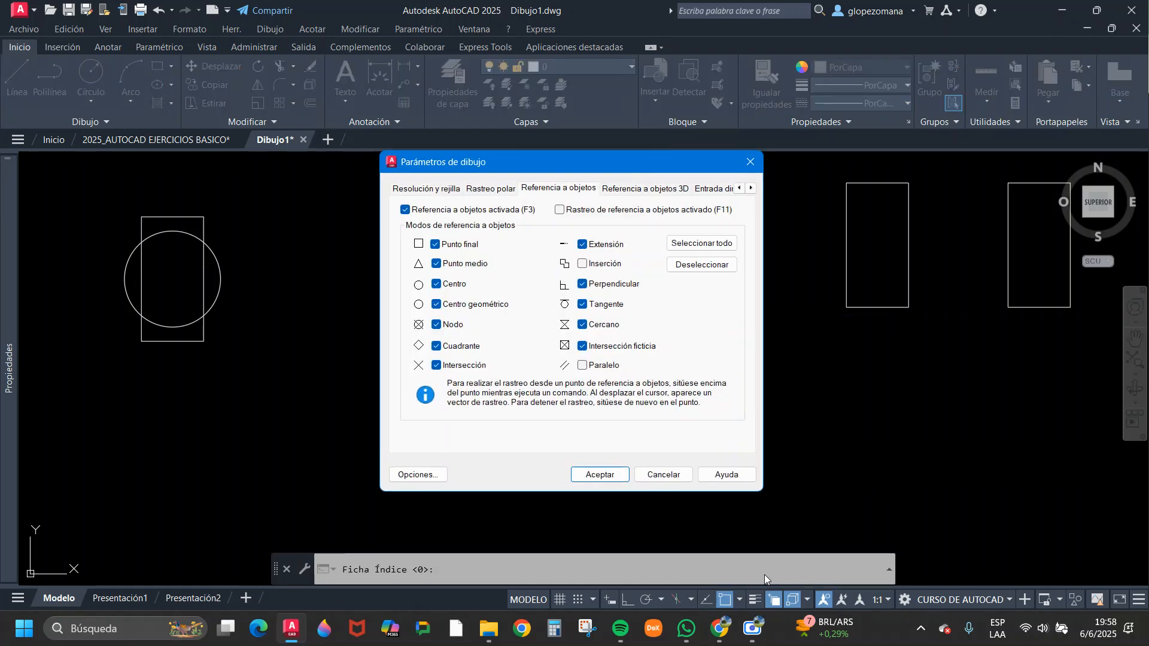
key(Return)
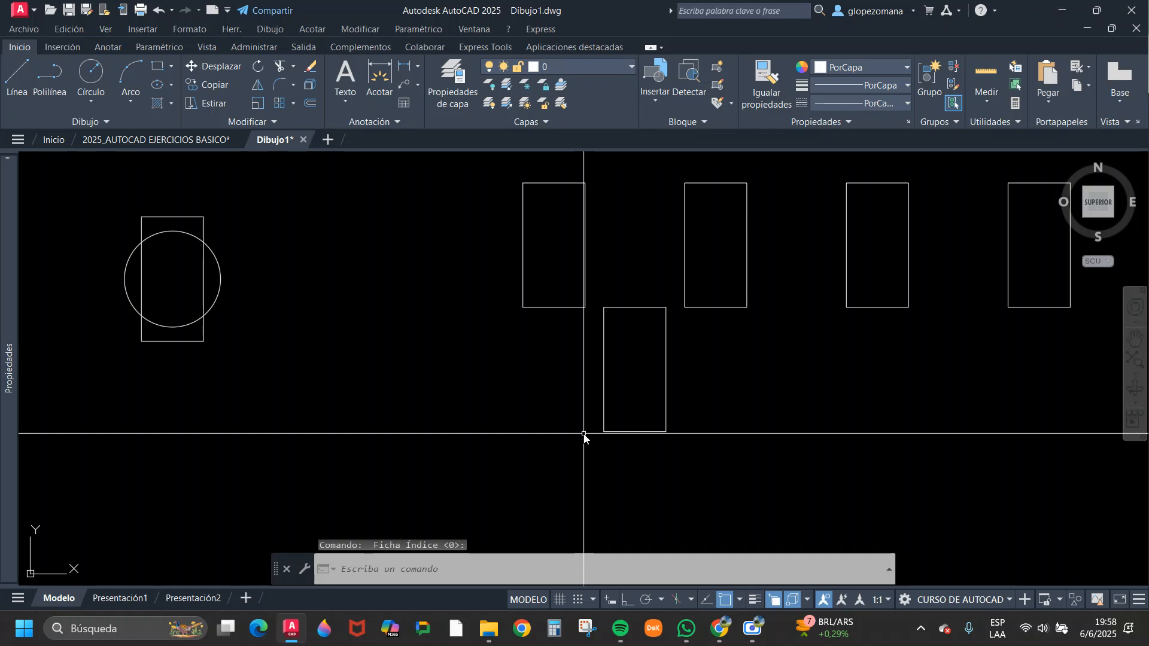
shift+right_click(342, 245)
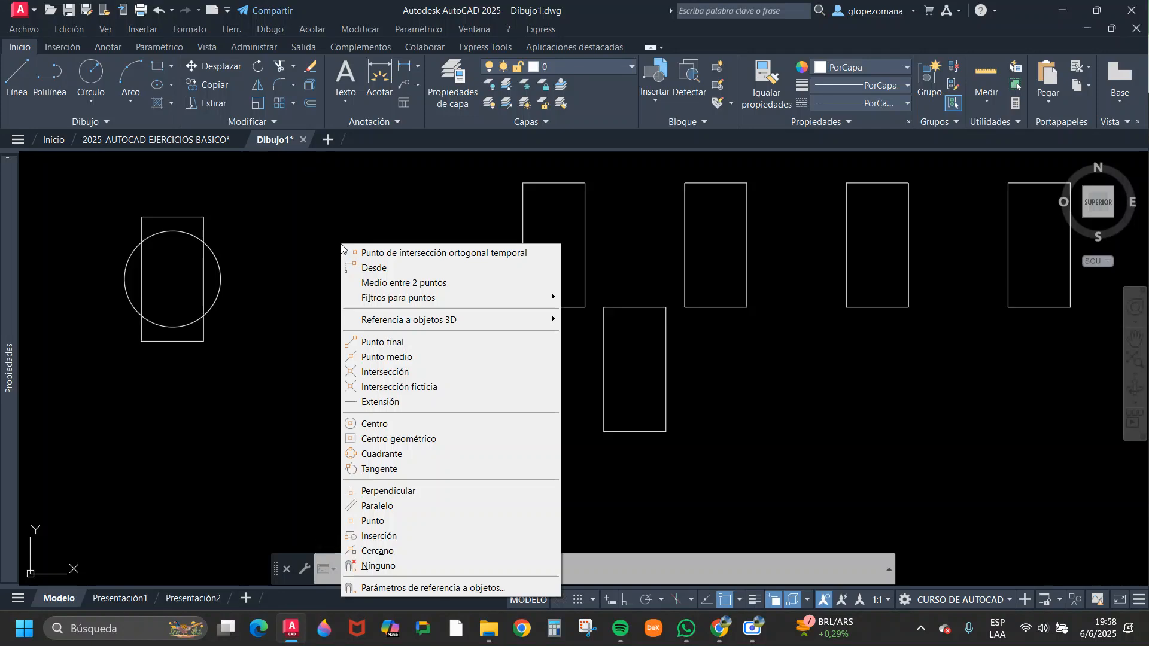
key(Escape)
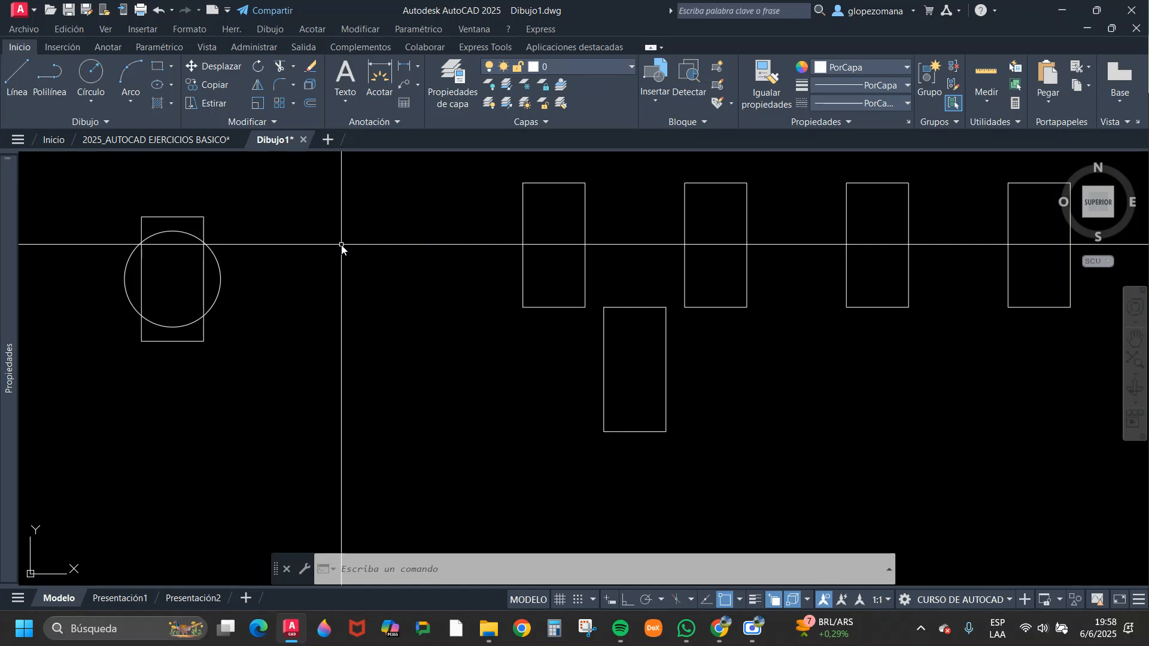
shift+right_click(341, 245)
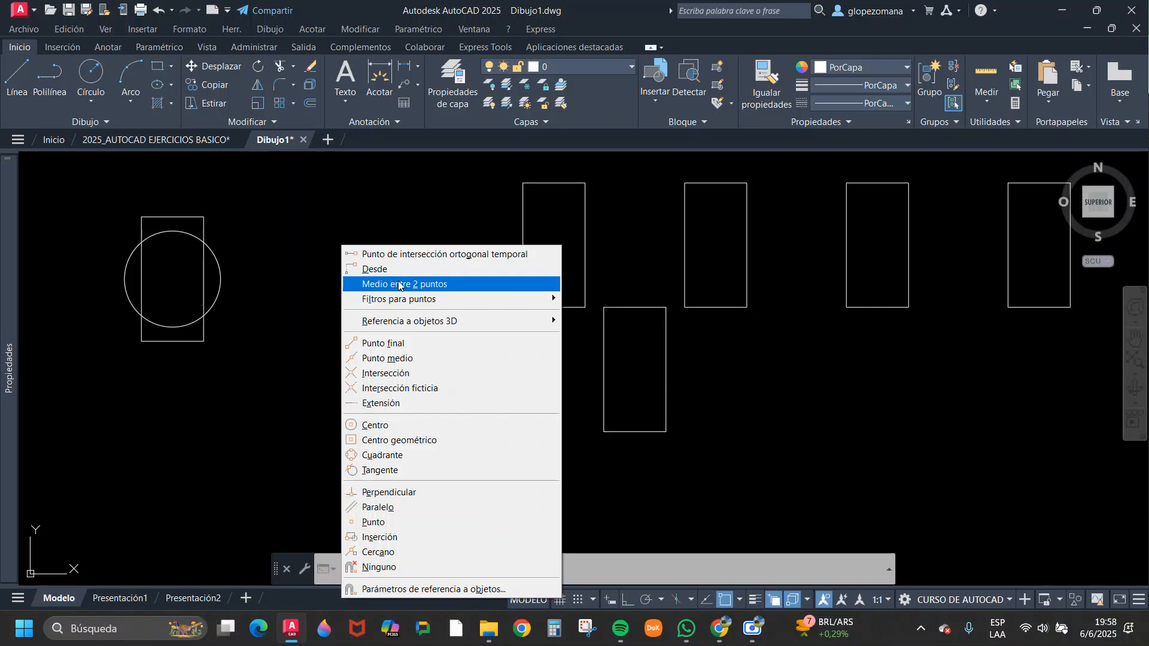
key(Escape)
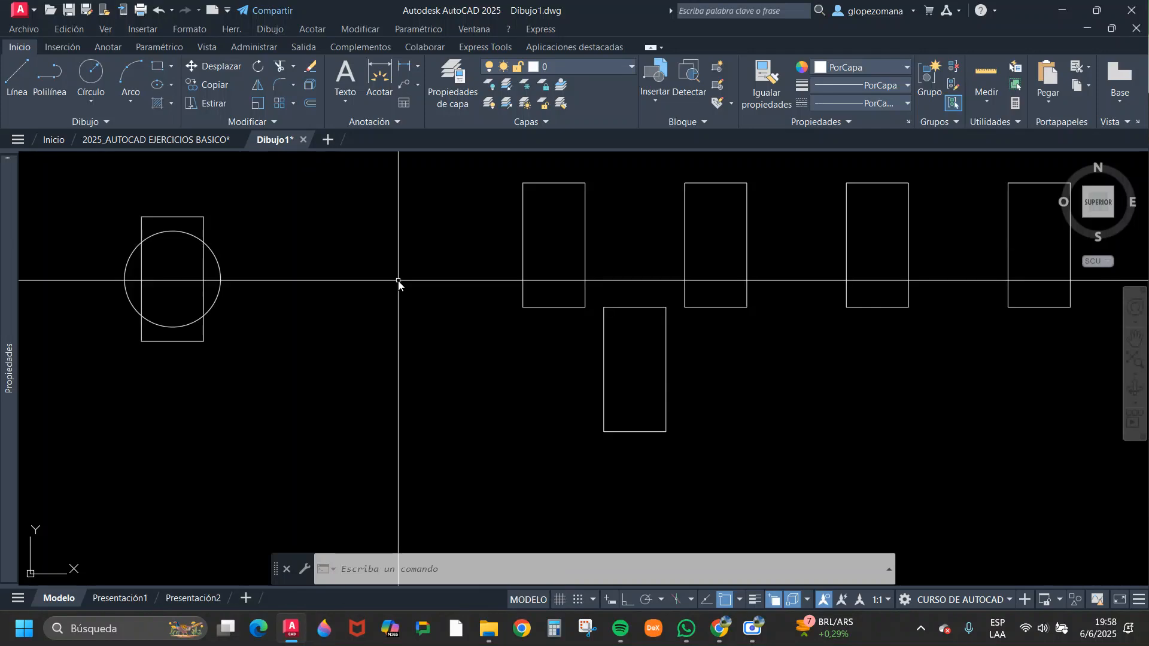
- Move the lower rectangle by its top edge's midpoint to the Mid Between 2 Points of the second and third row rectangles' geometric centers
click(207, 66)
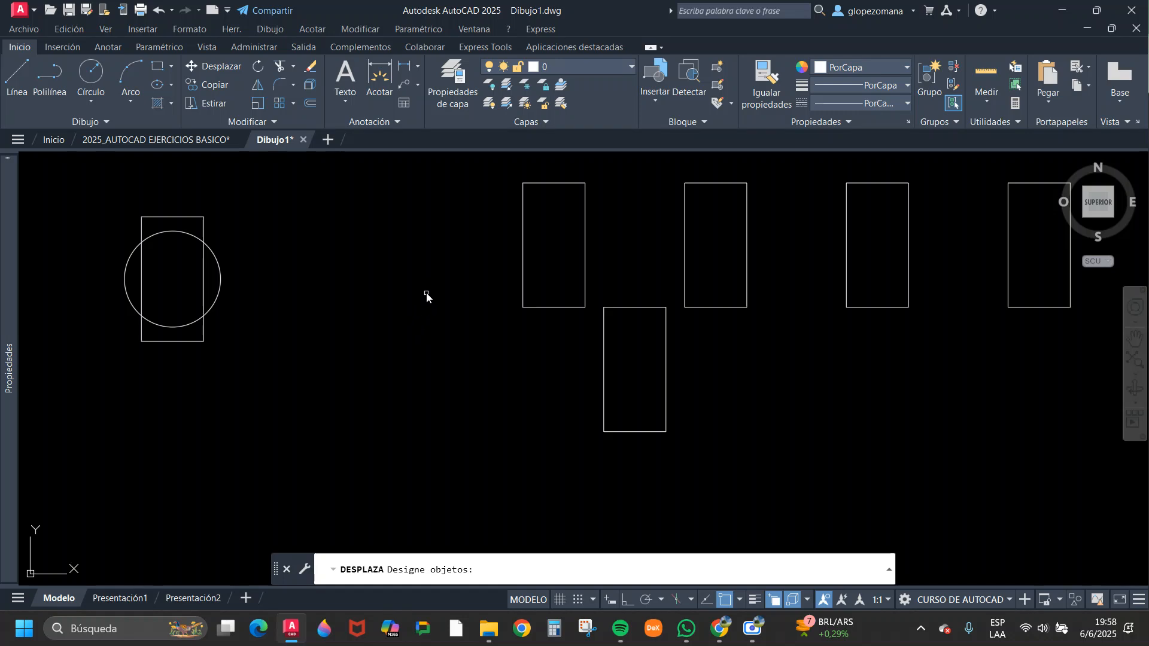
key(Escape)
click(215, 68)
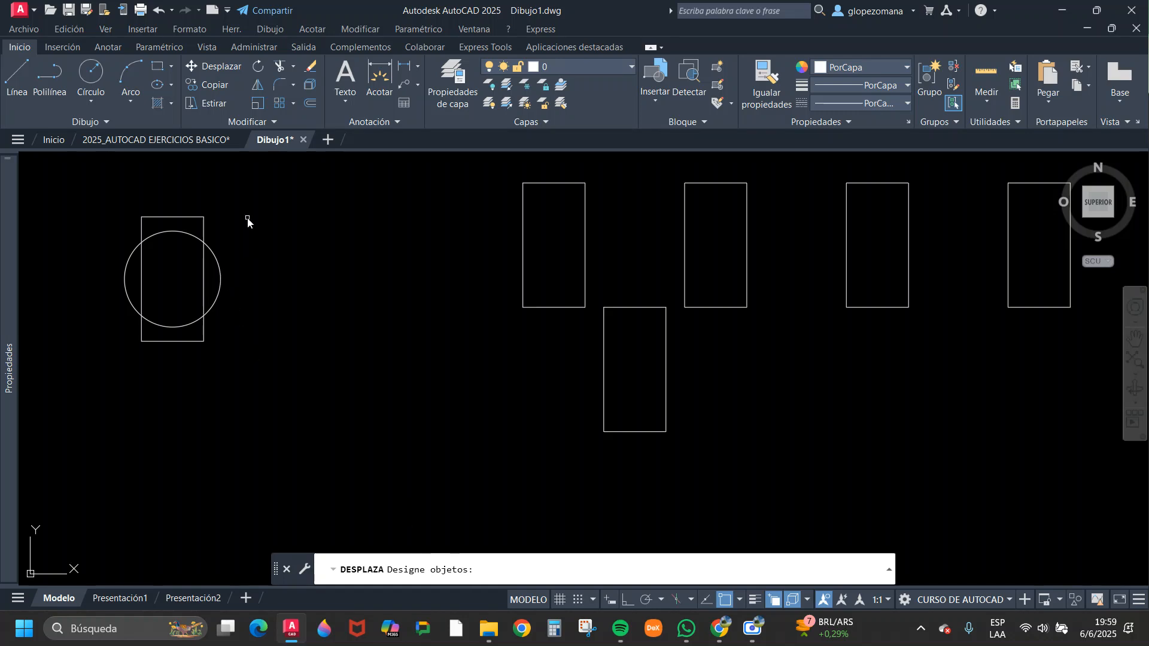
click(673, 401)
click(595, 436)
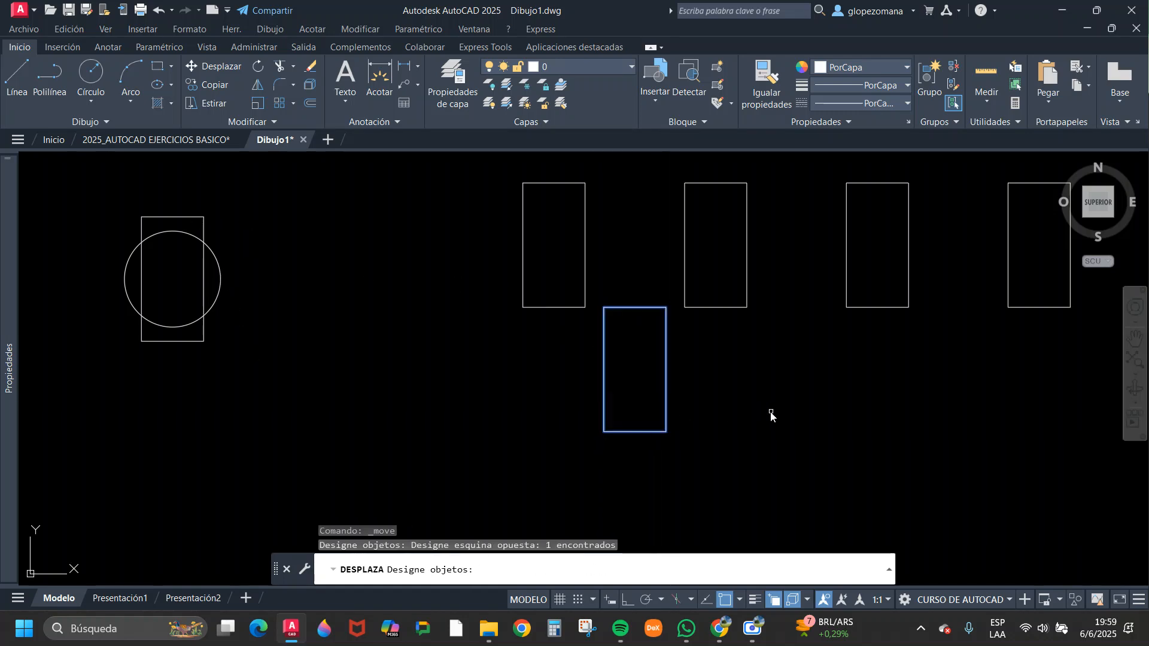
key(Return)
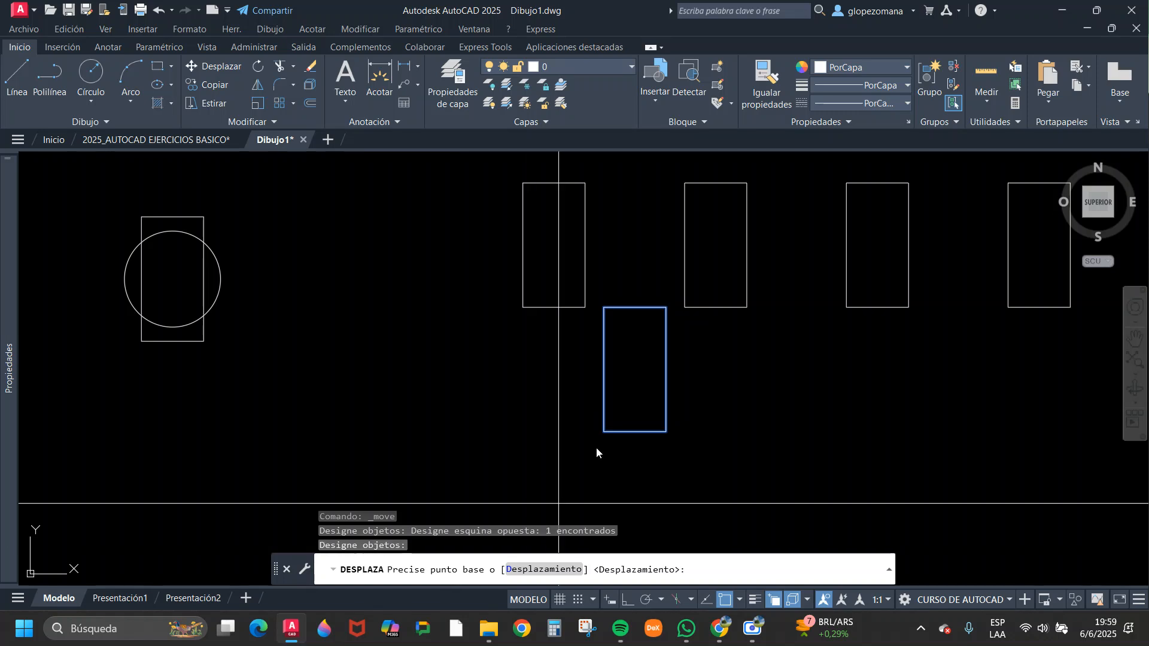
click(634, 307)
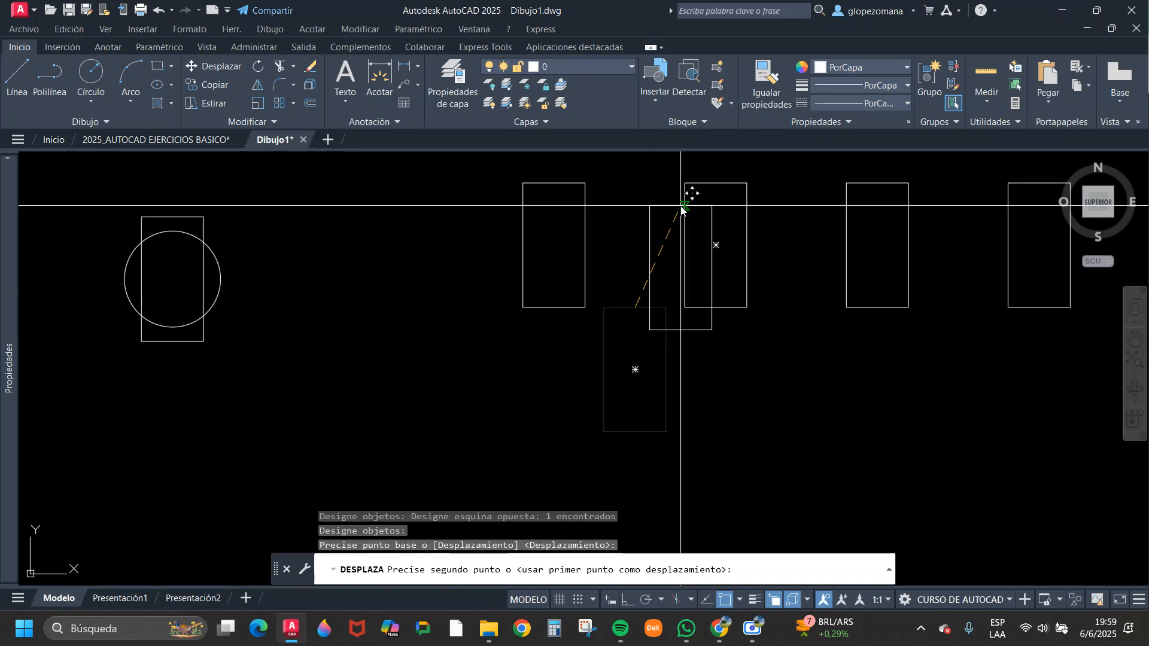
middle_drag(806, 397, 629, 403)
scroll(528, 268, up, 1)
scroll(589, 362, down, 1)
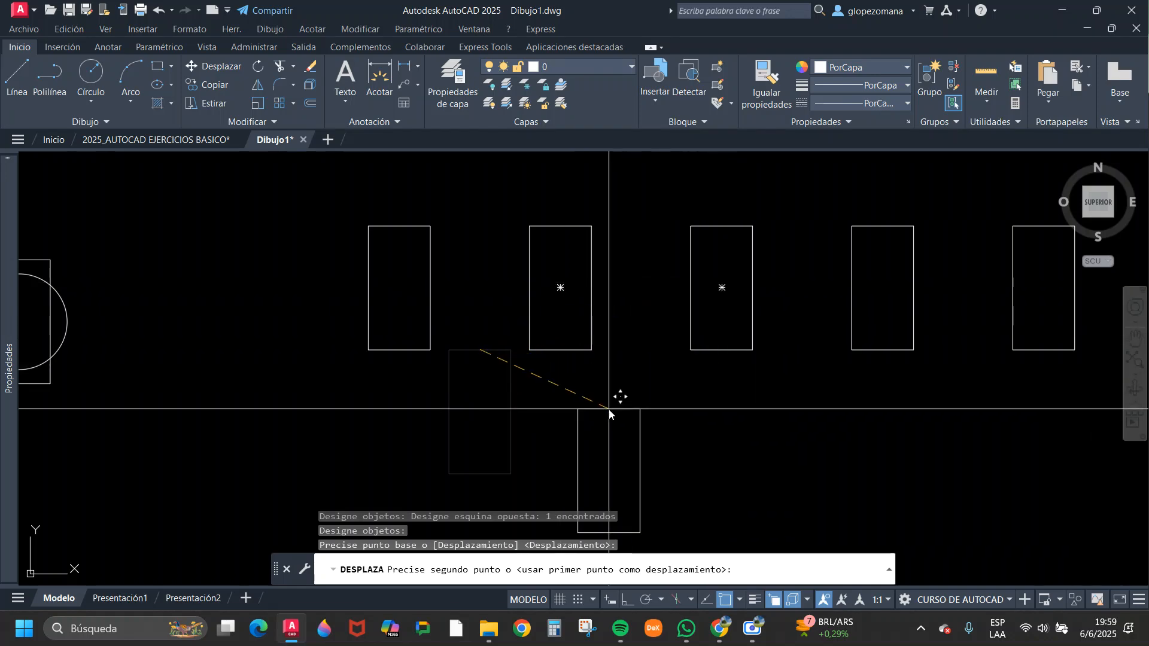
key(F8)
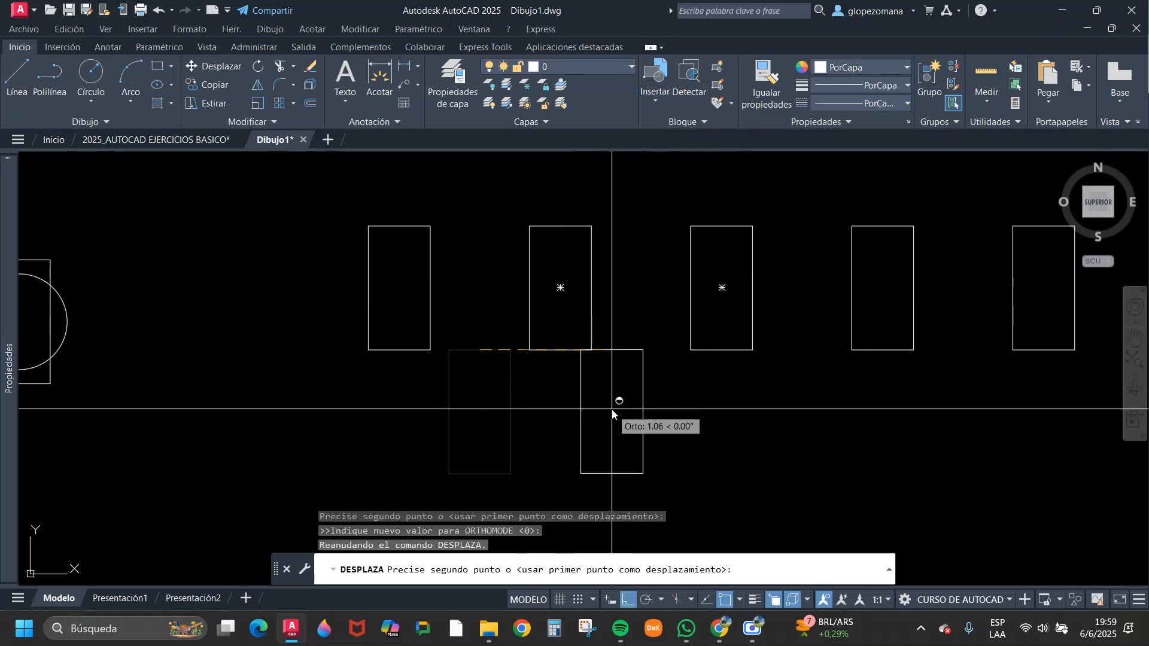
shift+right_click(612, 413)
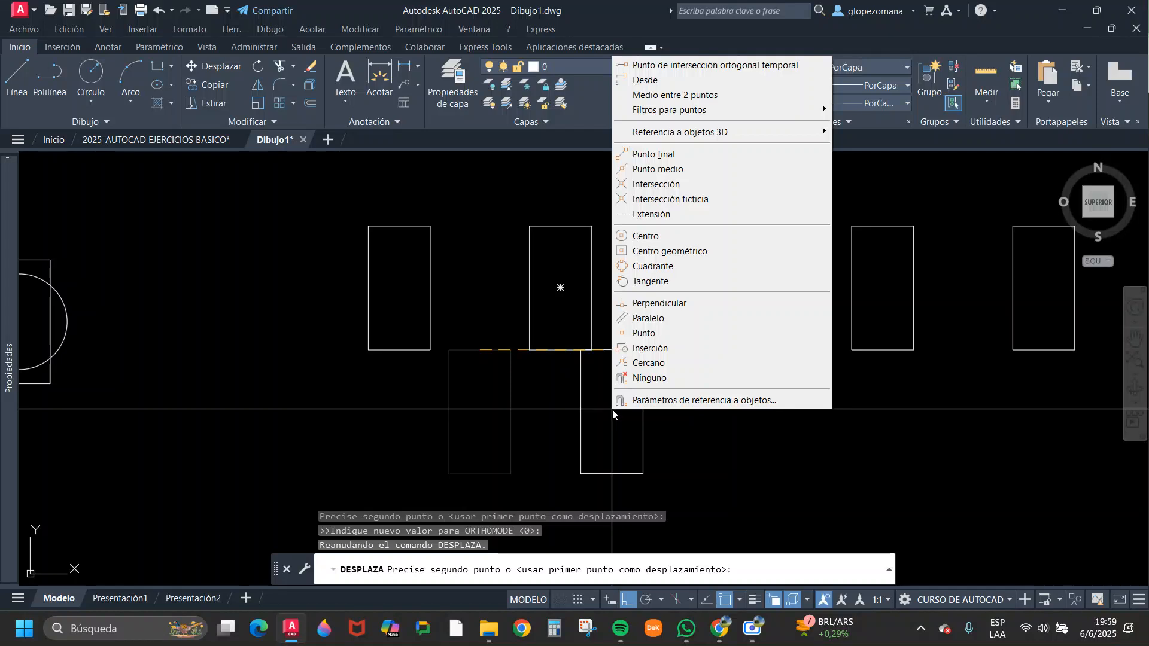
click(695, 96)
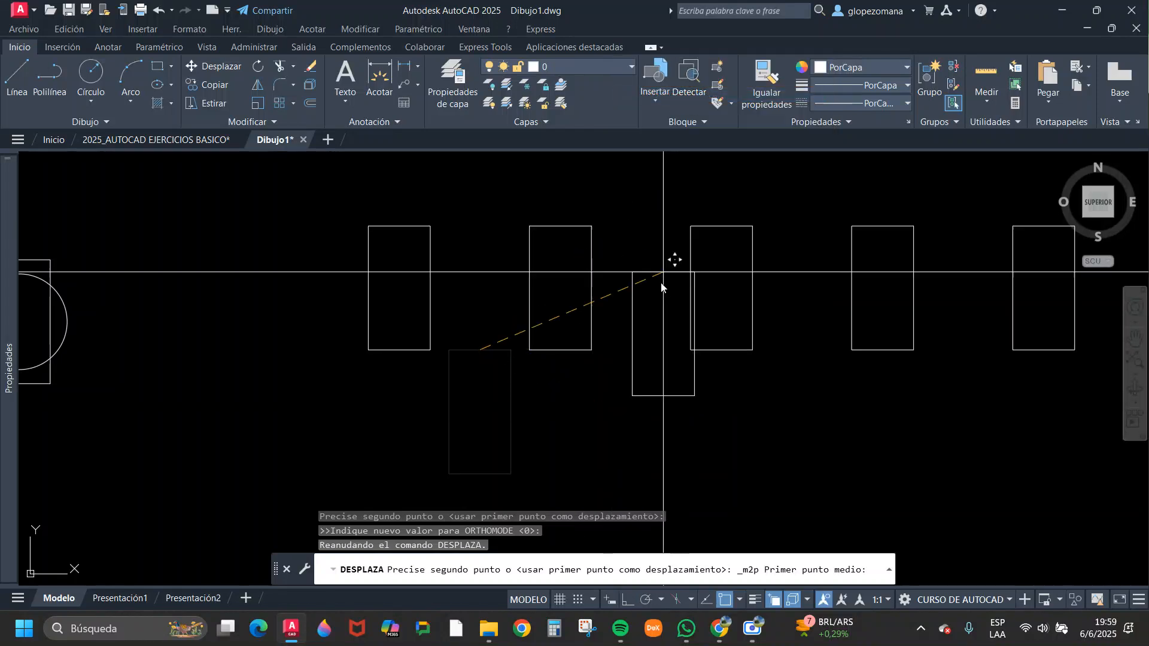
click(561, 289)
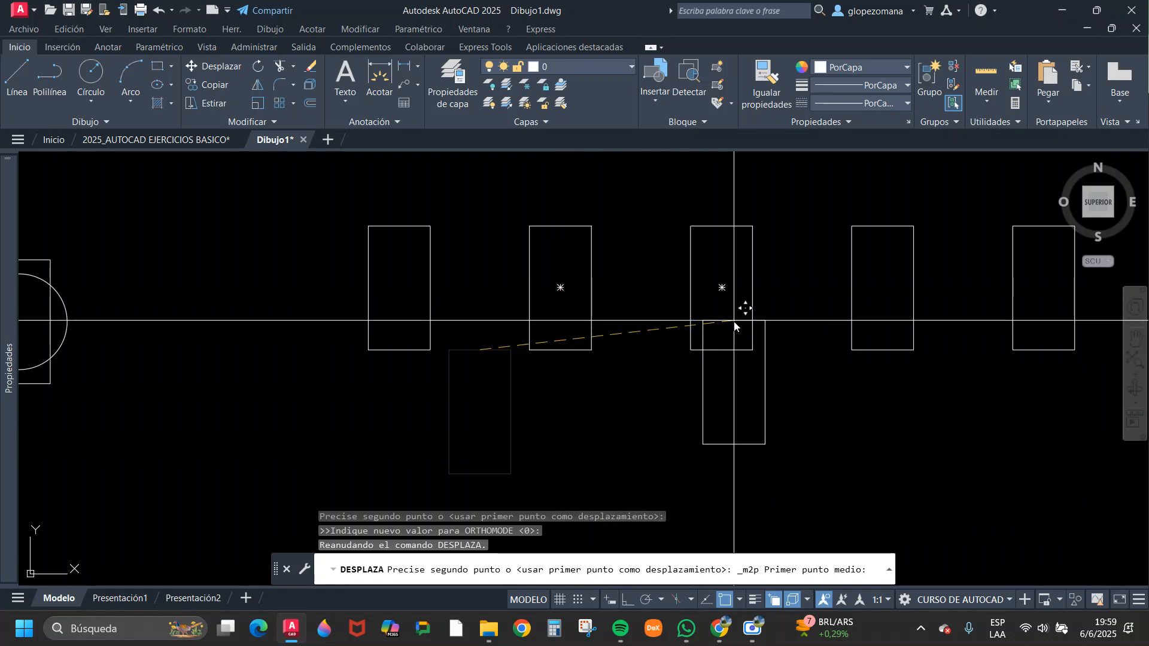
click(722, 289)
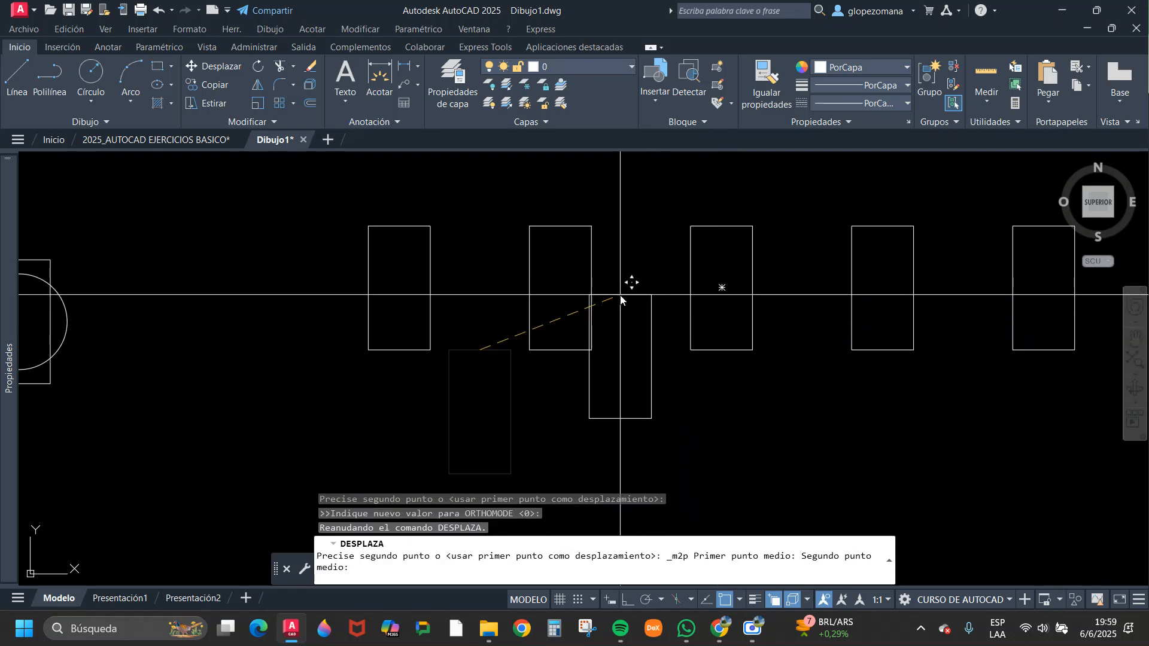
click(560, 290)
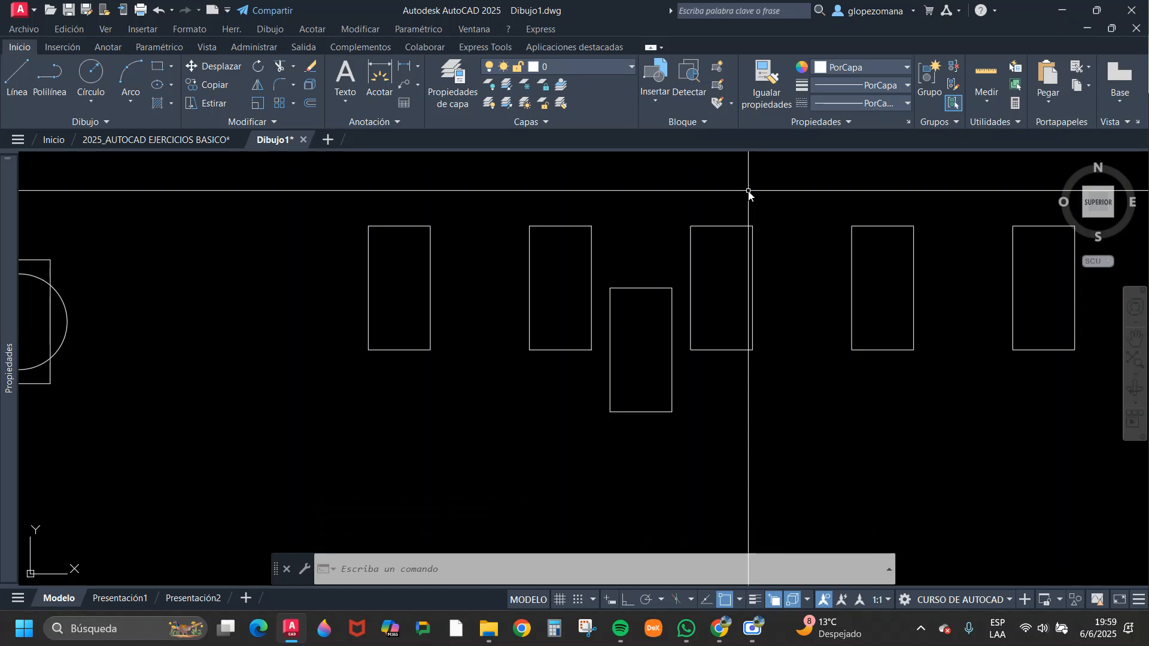
scroll(744, 278, down, 5)
key(Escape)
scroll(716, 279, up, 5)
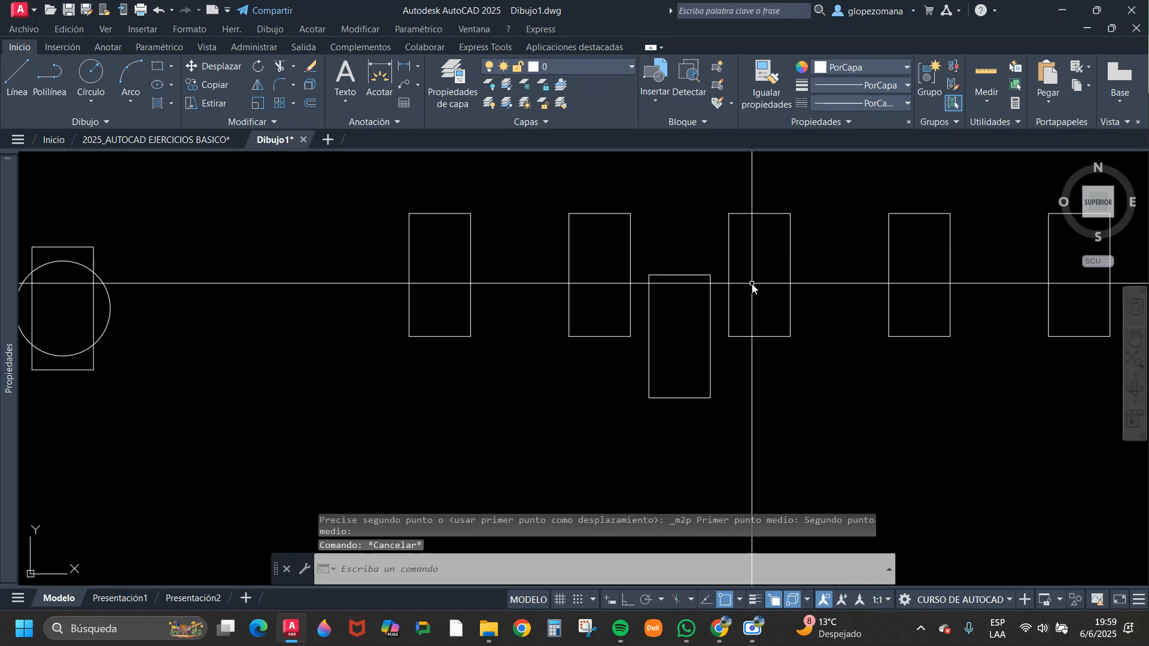
middle_drag(753, 286, 663, 333)
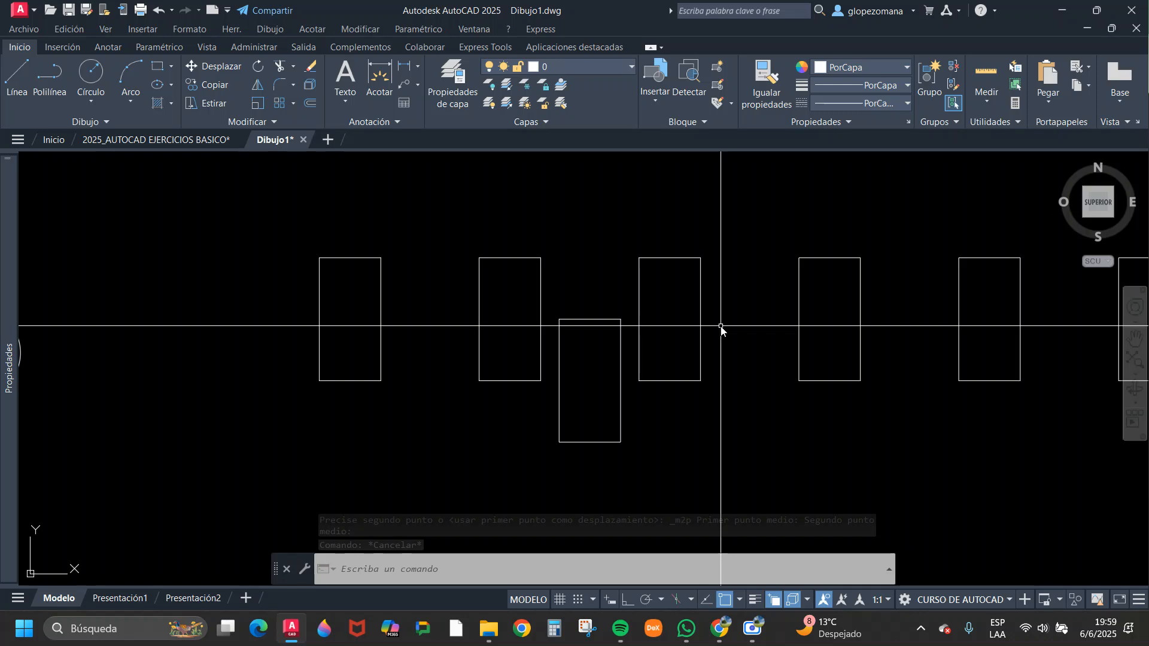
scroll(643, 353, down, 2)
middle_drag(661, 360, 639, 353)
key(Escape)
key(Escape)
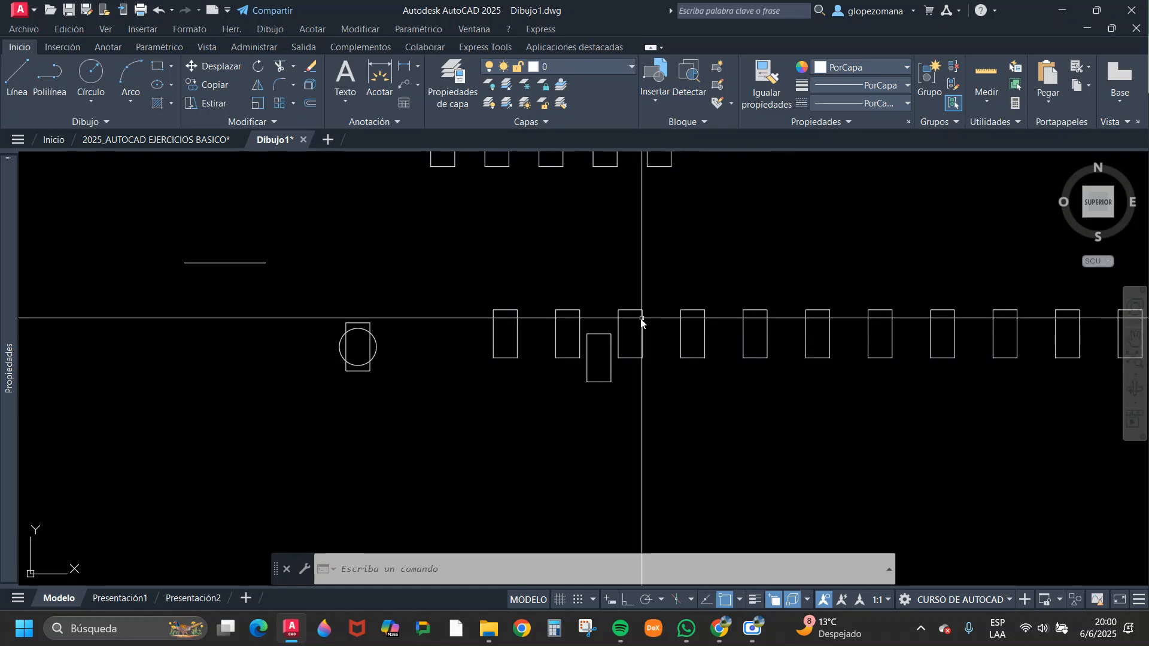
scroll(538, 316, up, 2)
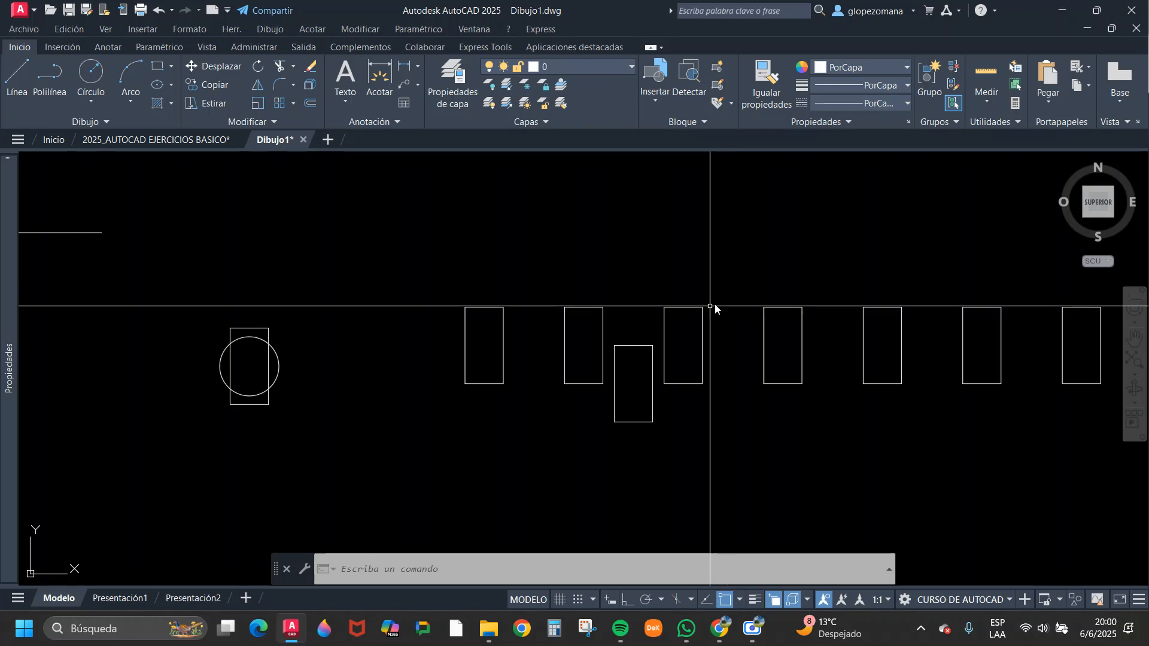
scroll(495, 376, down, 2)
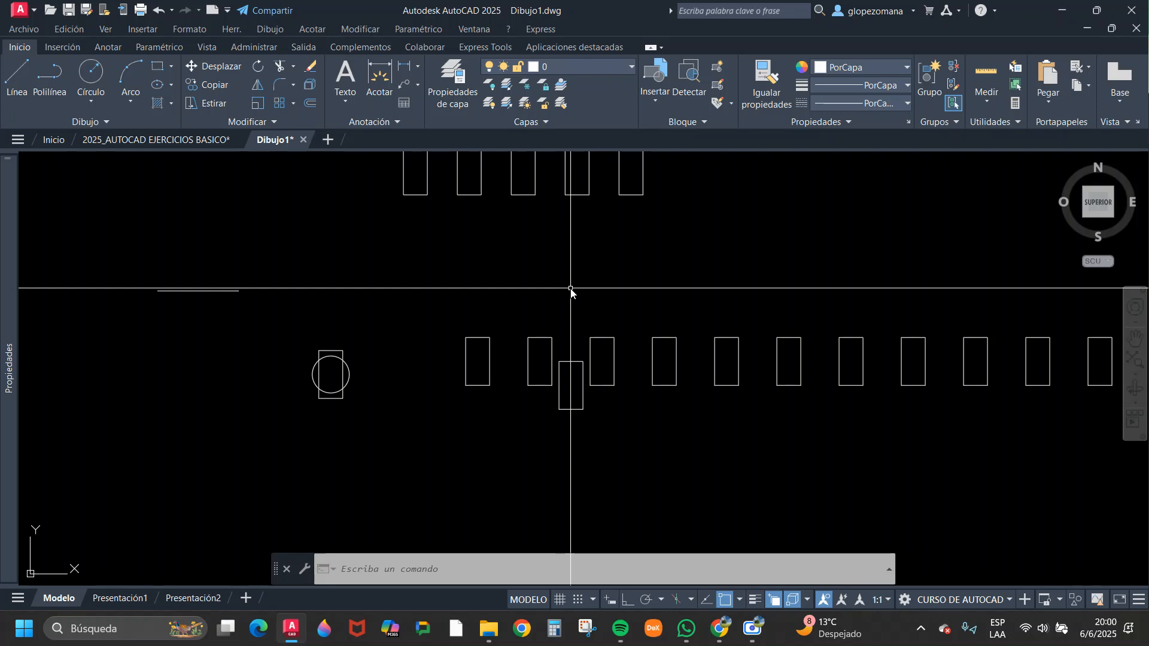
middle_drag(604, 285, 496, 441)
key(Escape)
key(Escape)
click(543, 364)
click(497, 295)
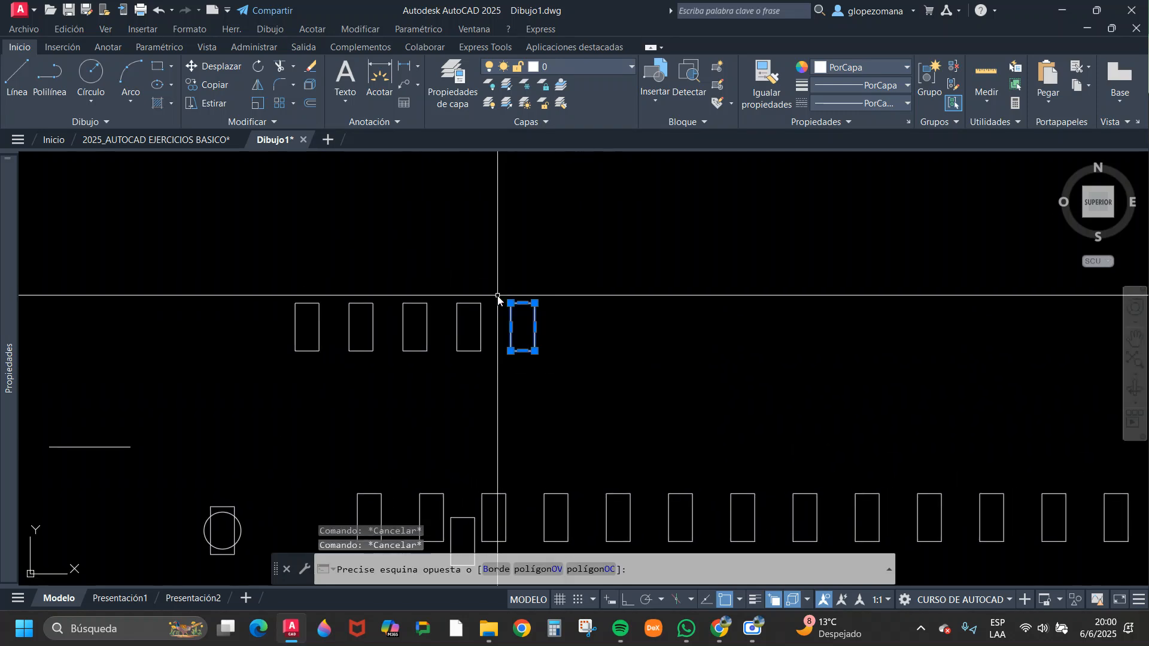
text(co)
key(Return)
click(535, 327)
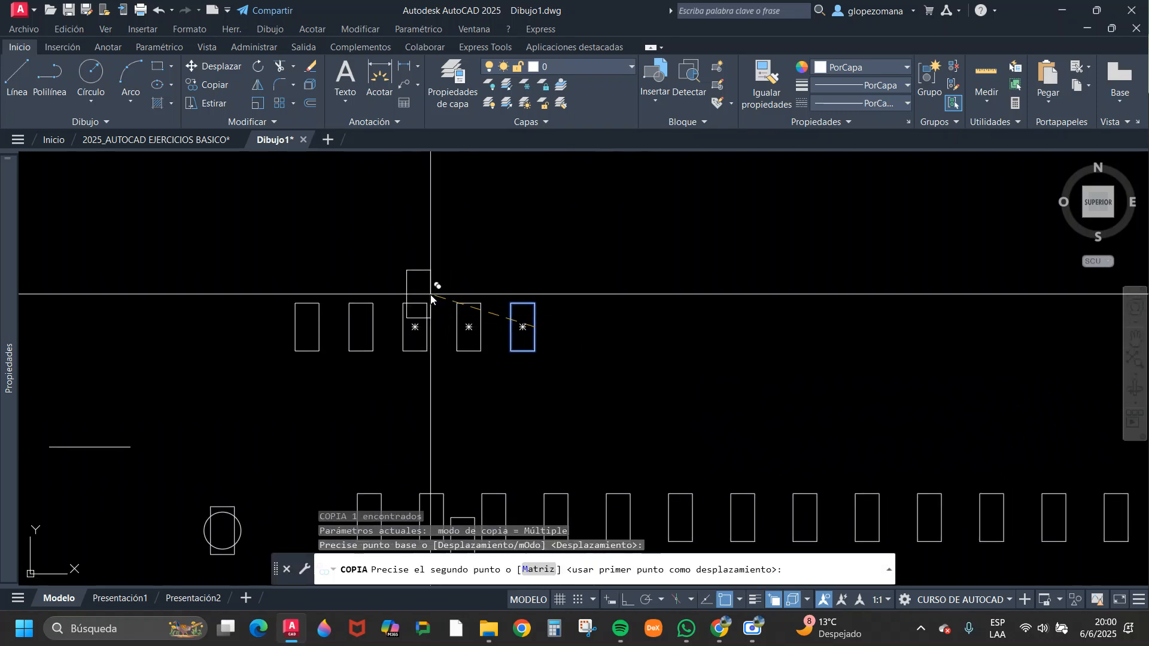
scroll(383, 266, up, 2)
key(Escape)
key(Return)
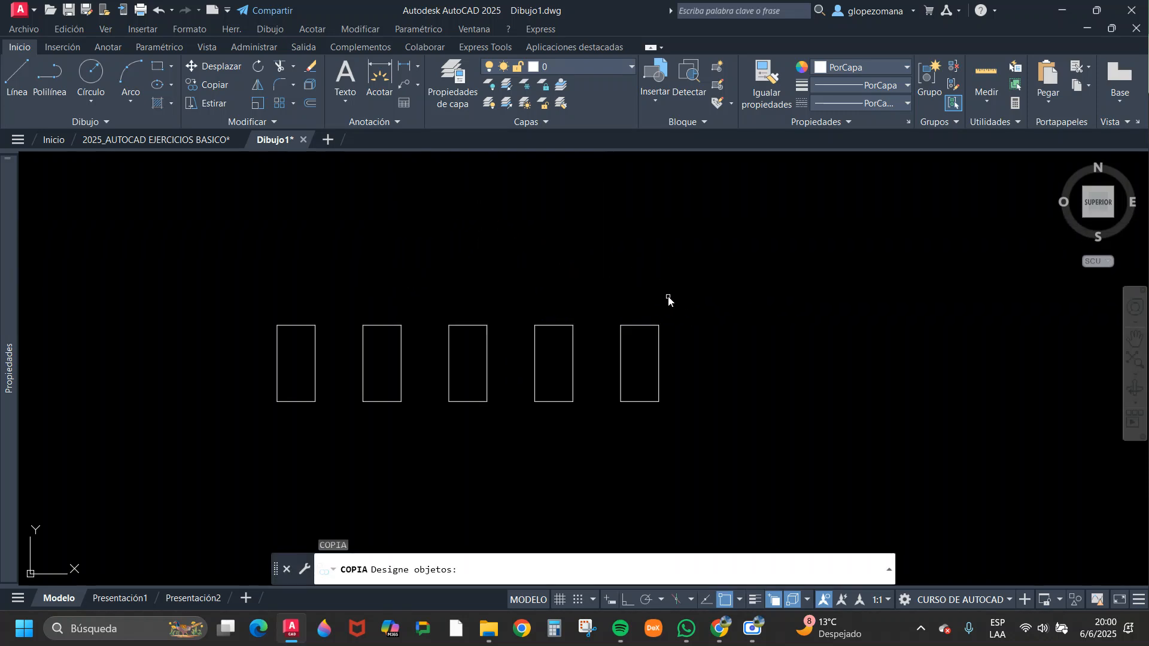
scroll(479, 364, down, 3)
scroll(420, 346, up, 4)
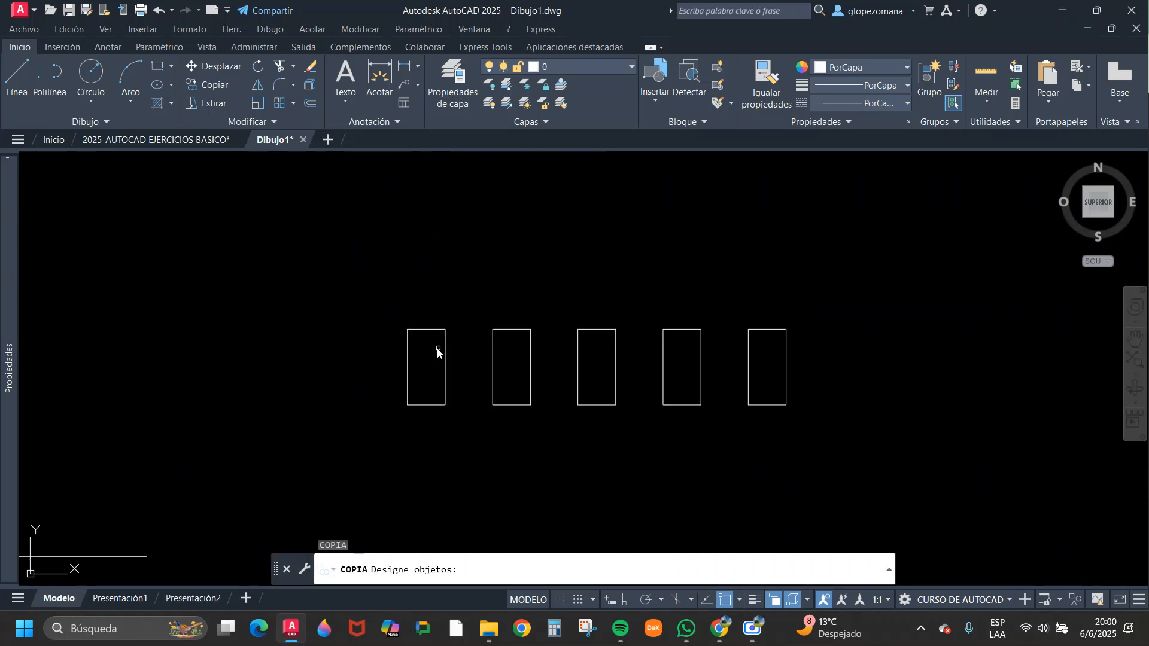
scroll(443, 348, down, 4)
key(Escape)
- Move the circle freely out of the lone rectangle up to the space beside the upper row of five rectangles
scroll(423, 467, up, 4)
click(355, 497)
click(355, 483)
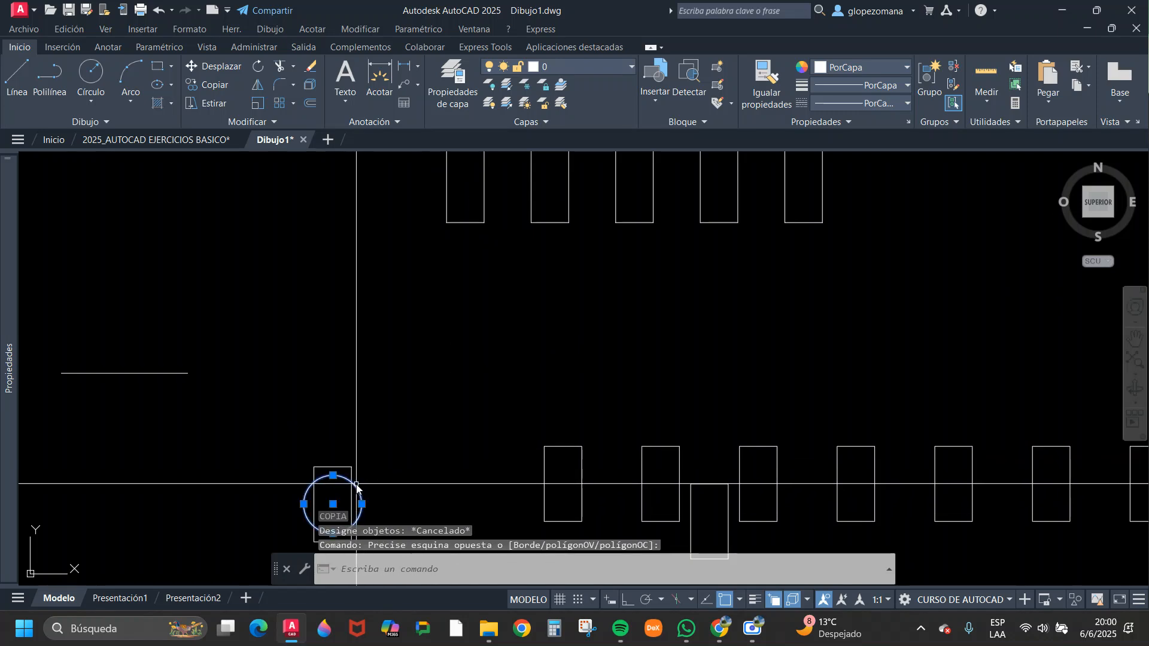
text(d)
key(Return)
click(362, 495)
click(369, 245)
middle_drag(364, 253, 232, 444)
key(Escape)
middle_drag(326, 392, 277, 362)
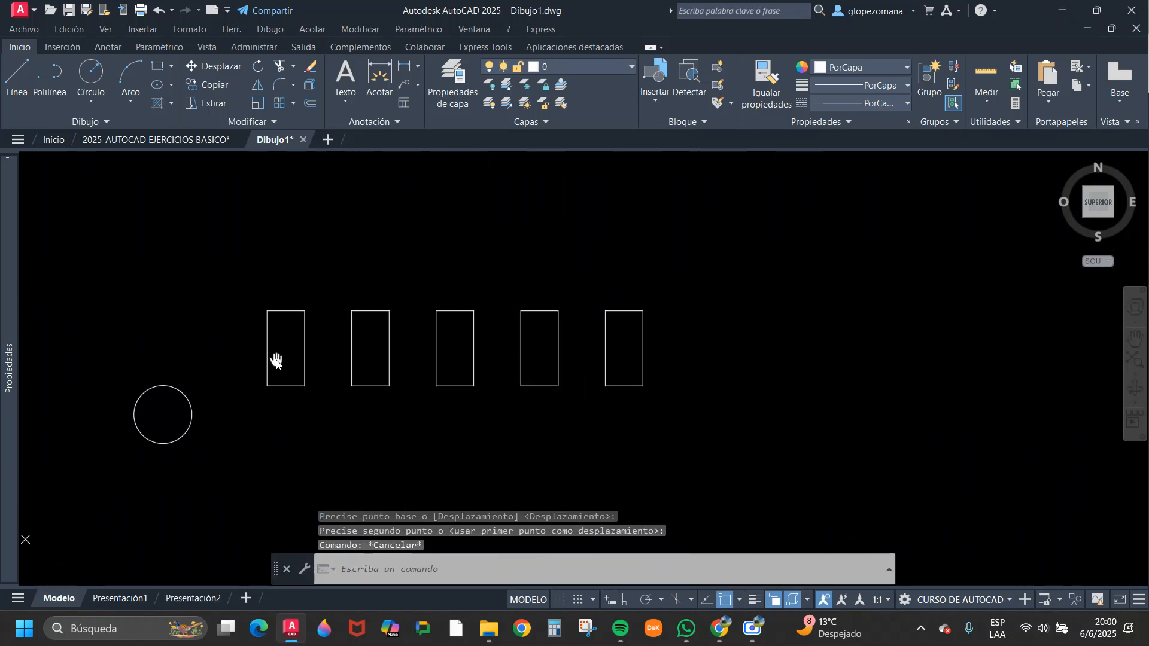
- Copy the circle by its center to the Mid Between 2 Points of the first rectangle's upper-left corner and the third's top midpoint, and check its placement
click(216, 85)
click(211, 373)
click(169, 408)
key(Return)
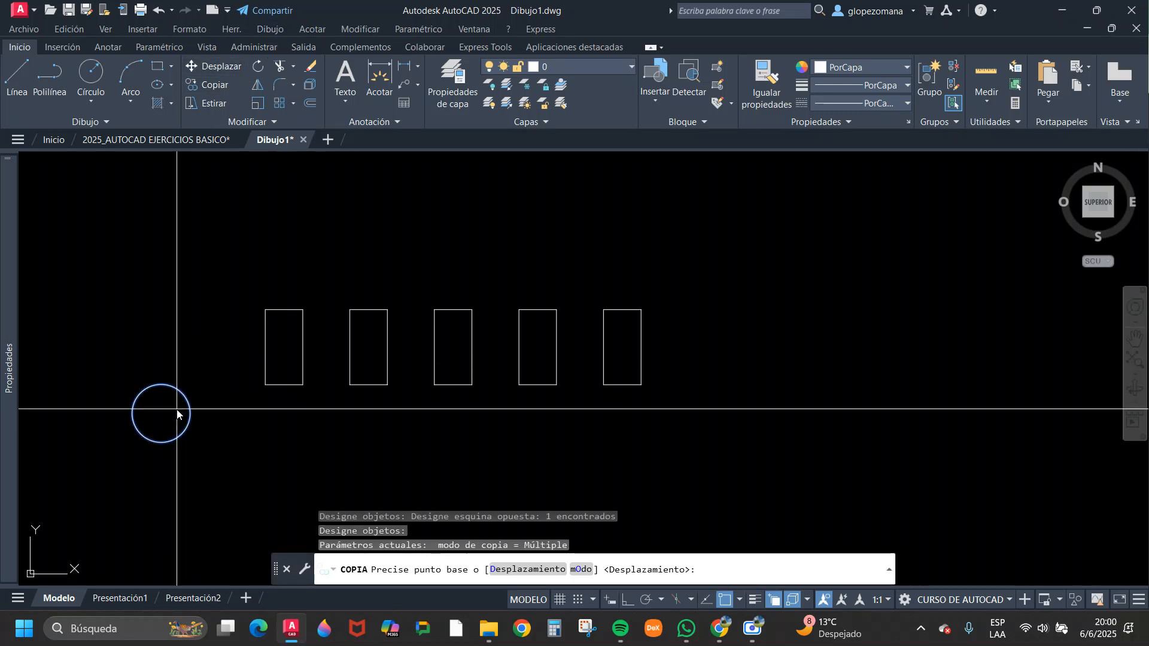
click(161, 413)
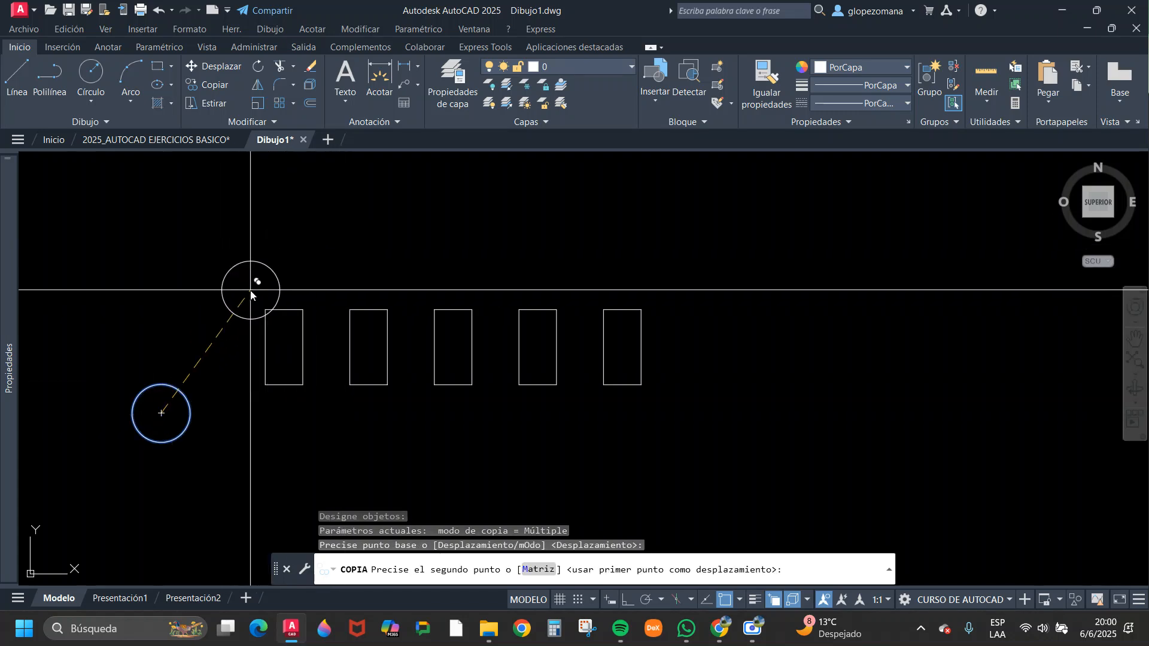
scroll(273, 406, up, 2)
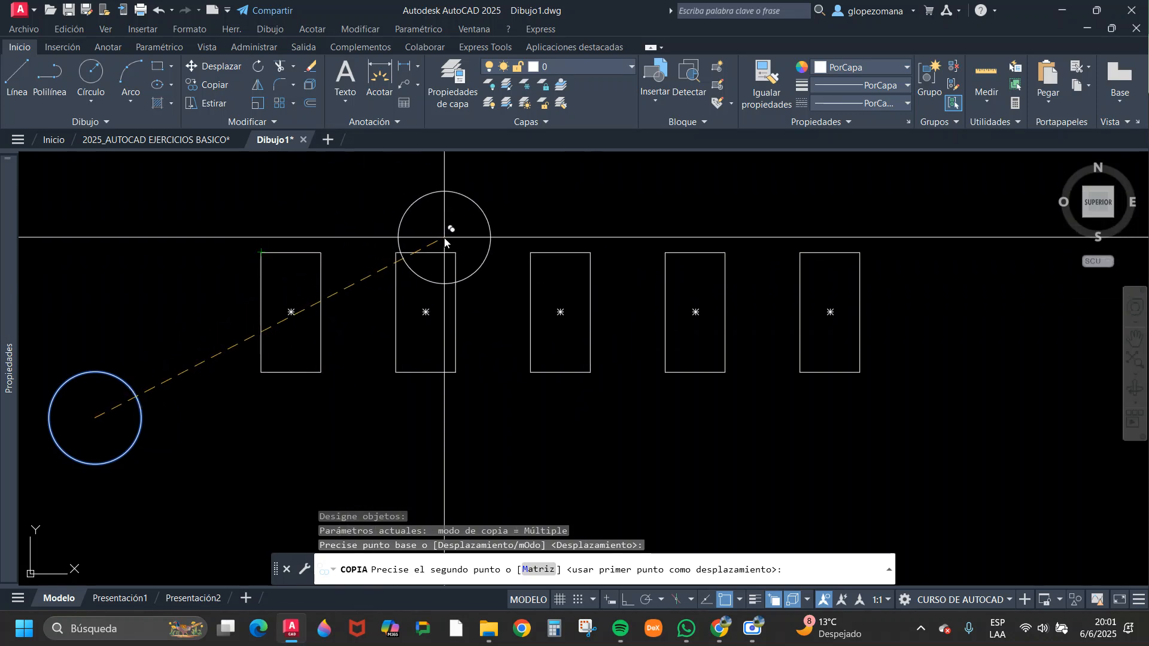
shift+right_click(339, 215)
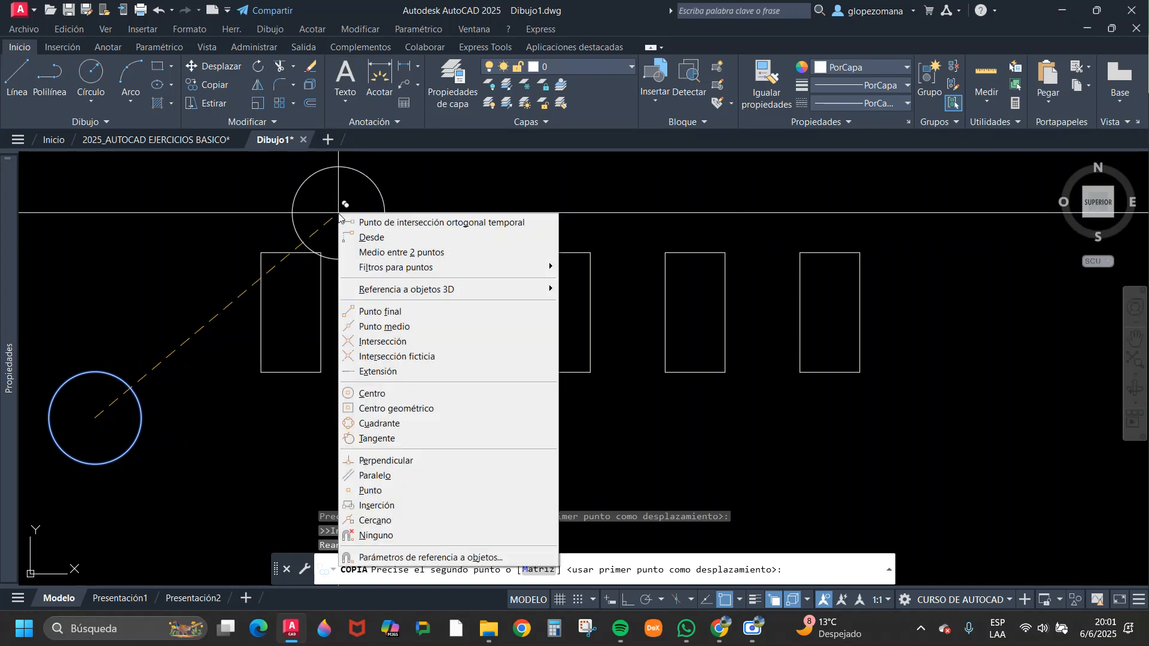
click(405, 254)
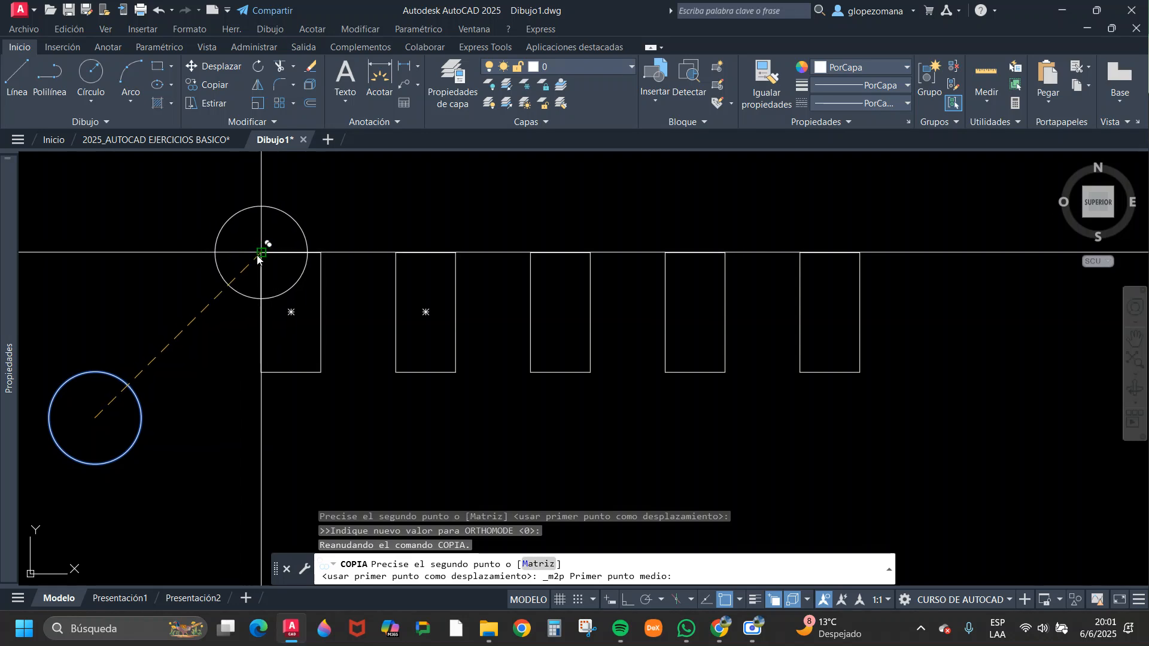
click(262, 254)
click(560, 253)
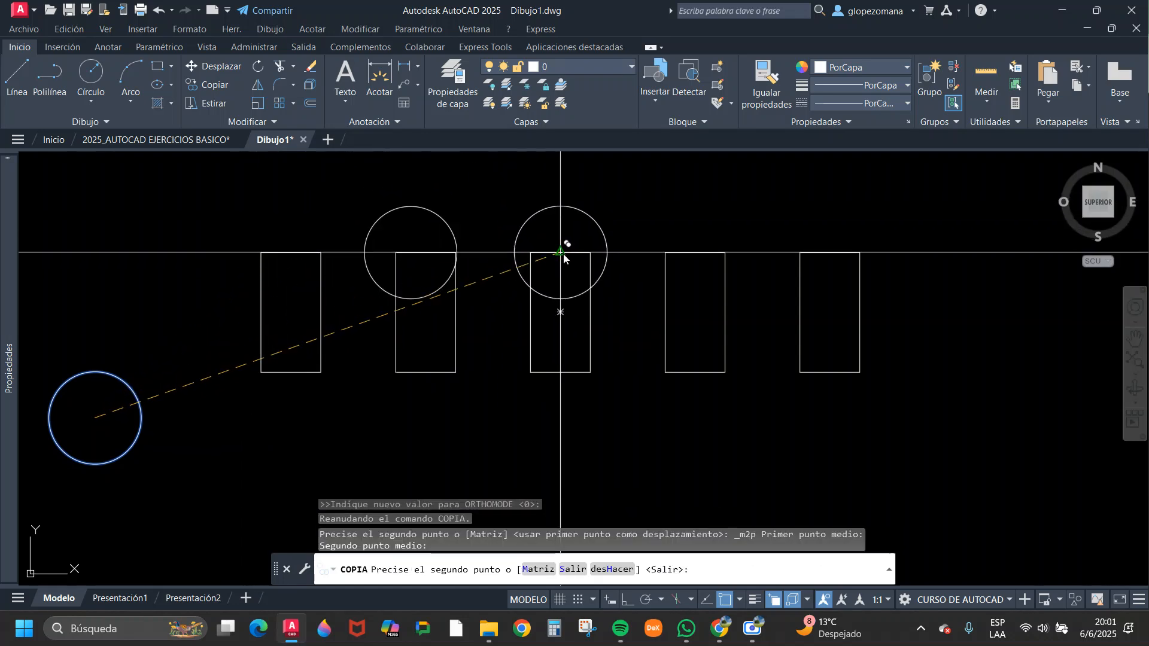
key(Return)
scroll(440, 211, up, 2)
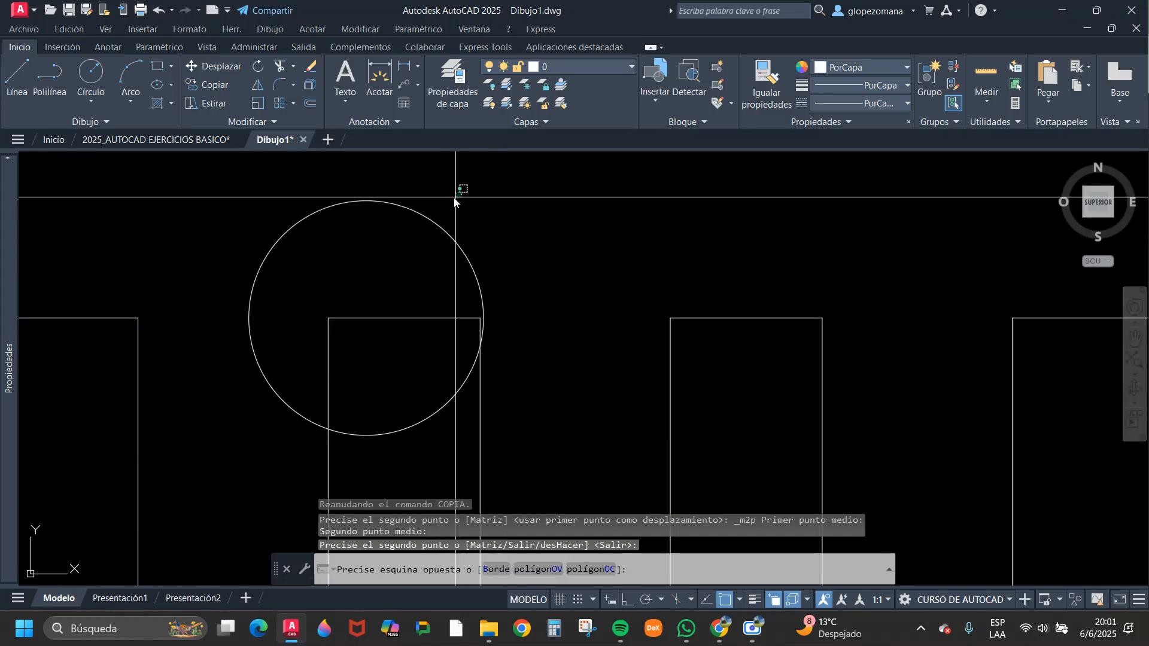
click(461, 194)
click(404, 279)
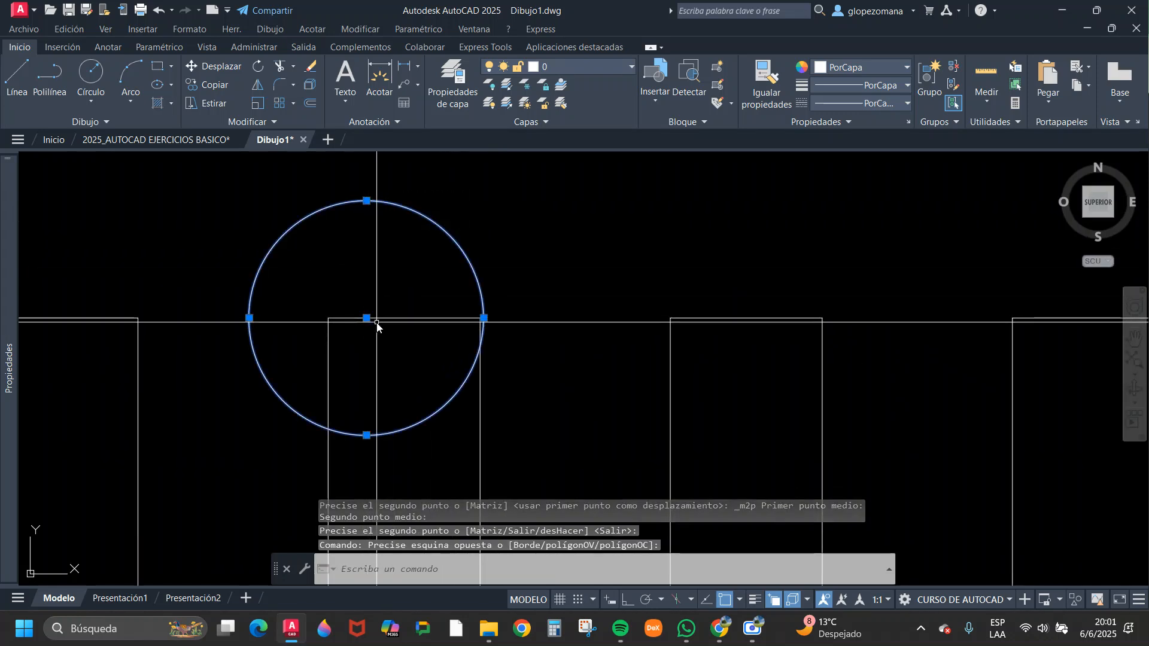
scroll(376, 330, down, 4)
key(Escape)
- Draw a vertical auxiliary line upward from the first rectangle's upper-left corner
text(l)
key(Return)
click(224, 321)
click(234, 228)
key(Return)
key(Return)
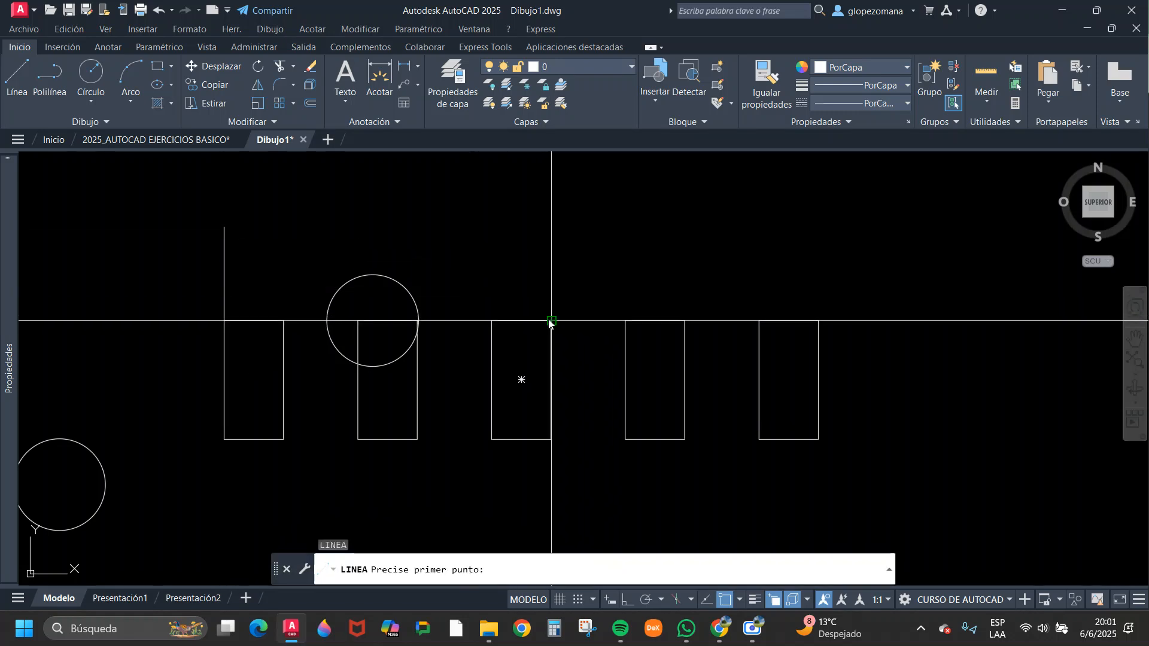
click(521, 321)
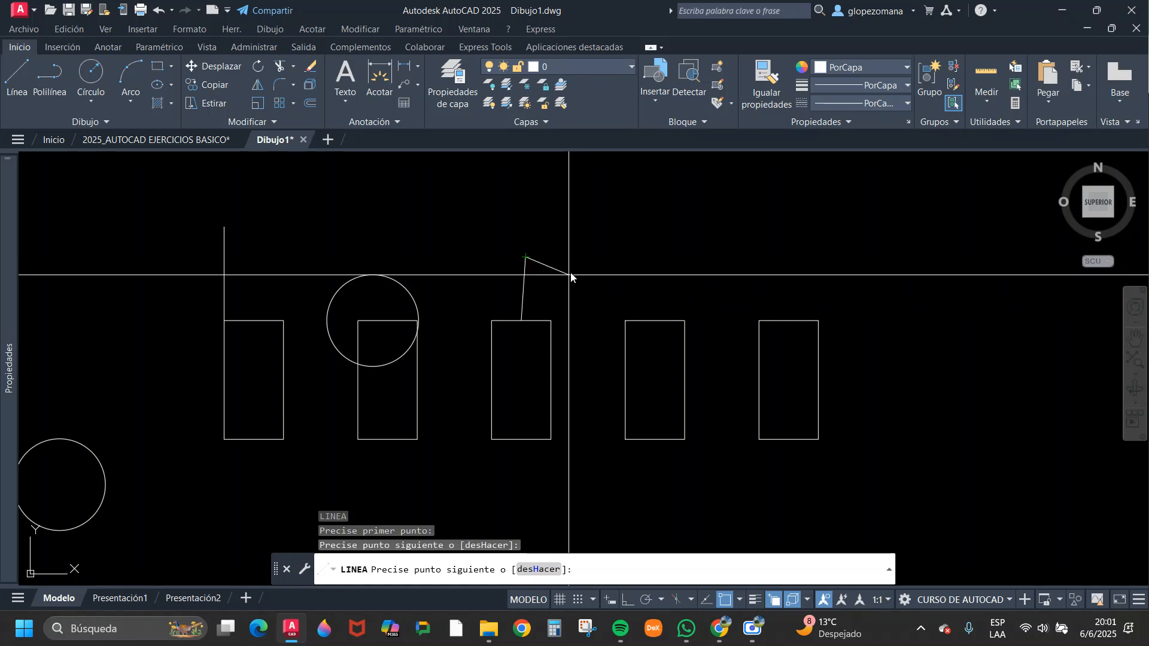
click(525, 257)
key(Escape)
click(523, 288)
key(Delete)
- Draw a vertical auxiliary line upward from the third rectangle's top edge midpoint with Ortho on
text(l)
key(Return)
click(521, 321)
key(F8)
click(521, 246)
key(Escape)
- Draw a horizontal auxiliary line from the third rectangle's vertical line to the first rectangle's vertical line
key(Return)
click(521, 266)
click(226, 266)
key(Escape)
- Draw a vertical line from the horizontal auxiliary line's midpoint down past the copied circle's center
key(Return)
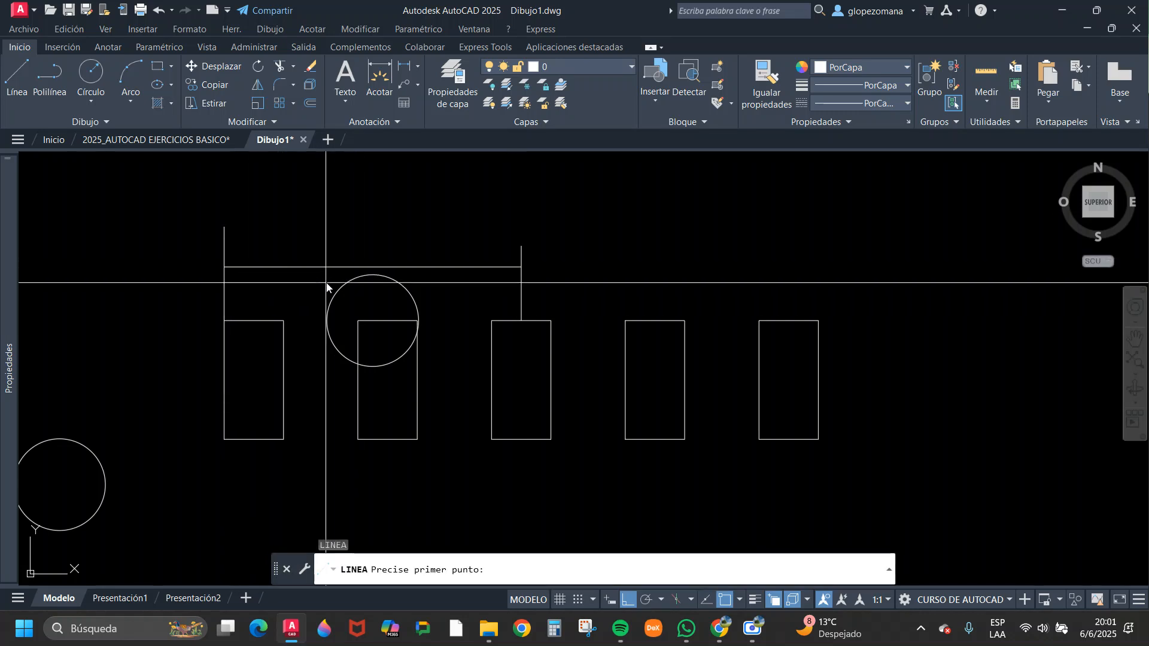
click(372, 266)
scroll(368, 343, up, 2)
click(380, 334)
key(Escape)
- Erase the copied circle and all the auxiliary lines above the row of five rectangles
click(540, 222)
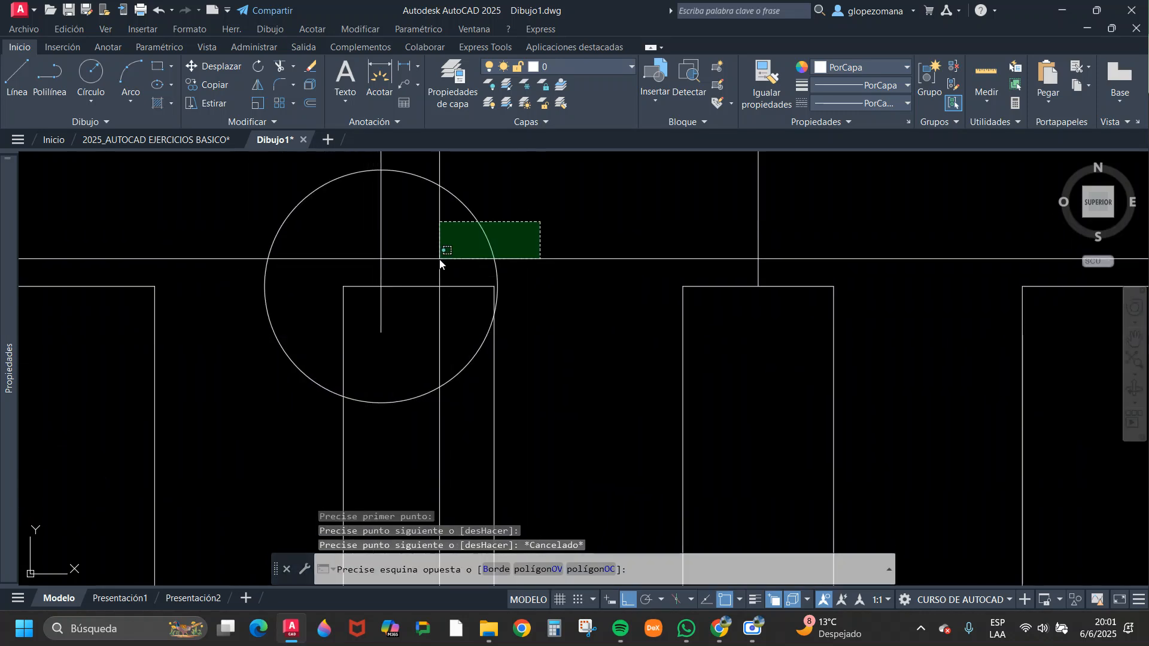
click(442, 258)
scroll(469, 372, down, 2)
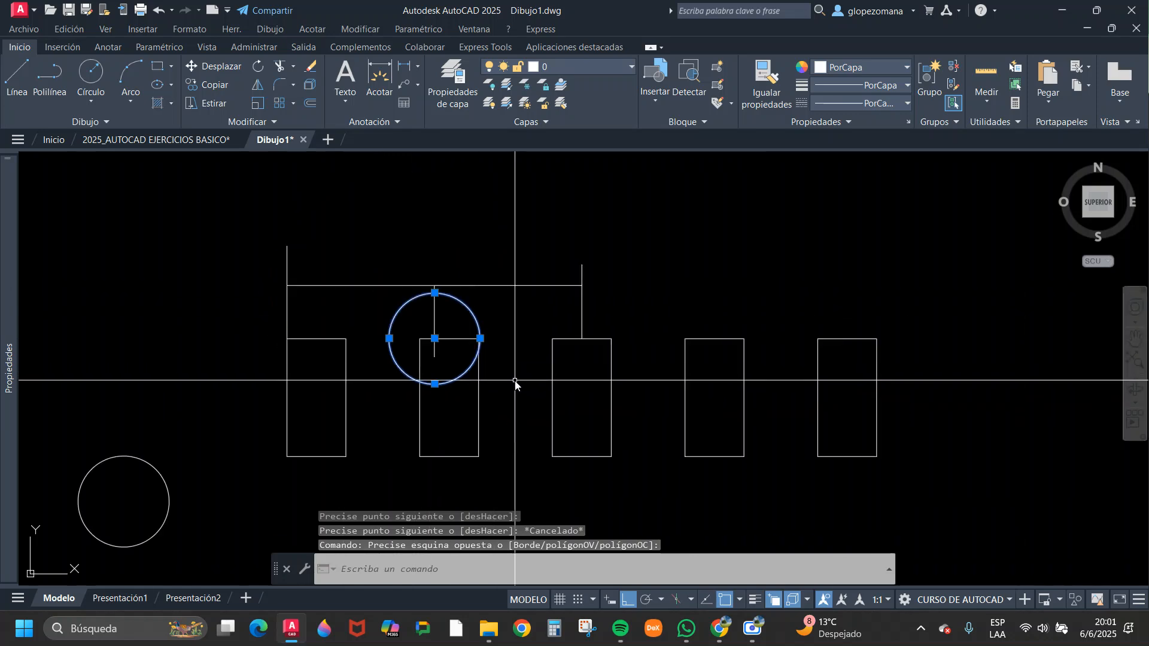
click(616, 309)
click(522, 274)
text(e)
key(space)
key(space)
click(478, 284)
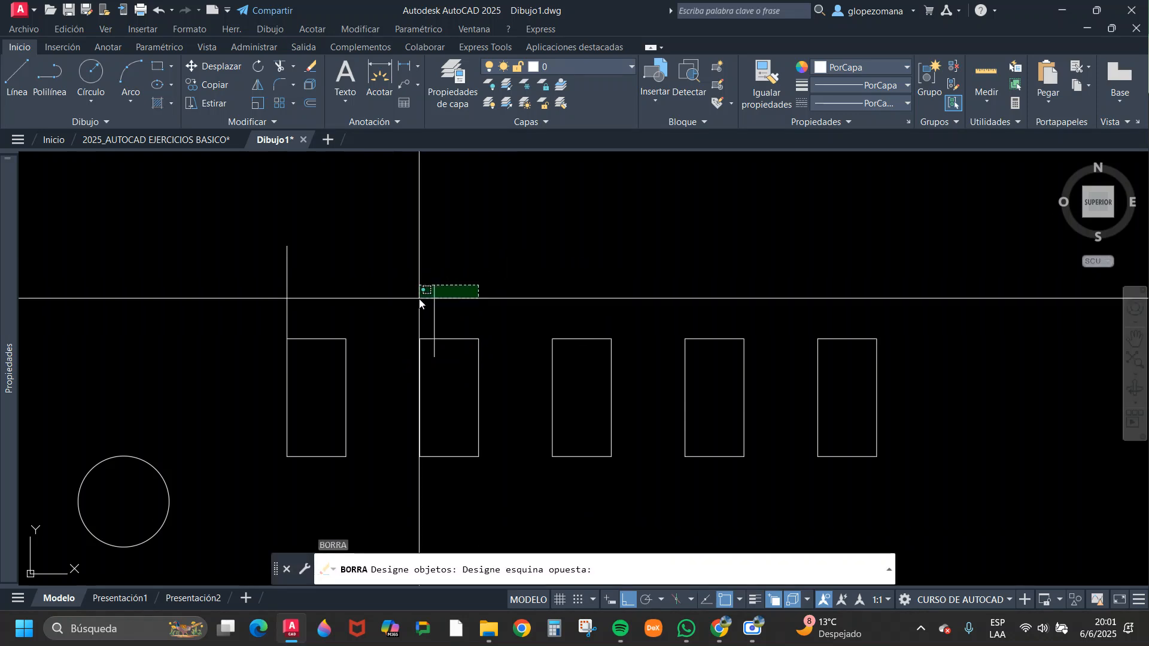
click(275, 303)
text(e)
key(space)
scroll(392, 240, down, 3)
key(space)
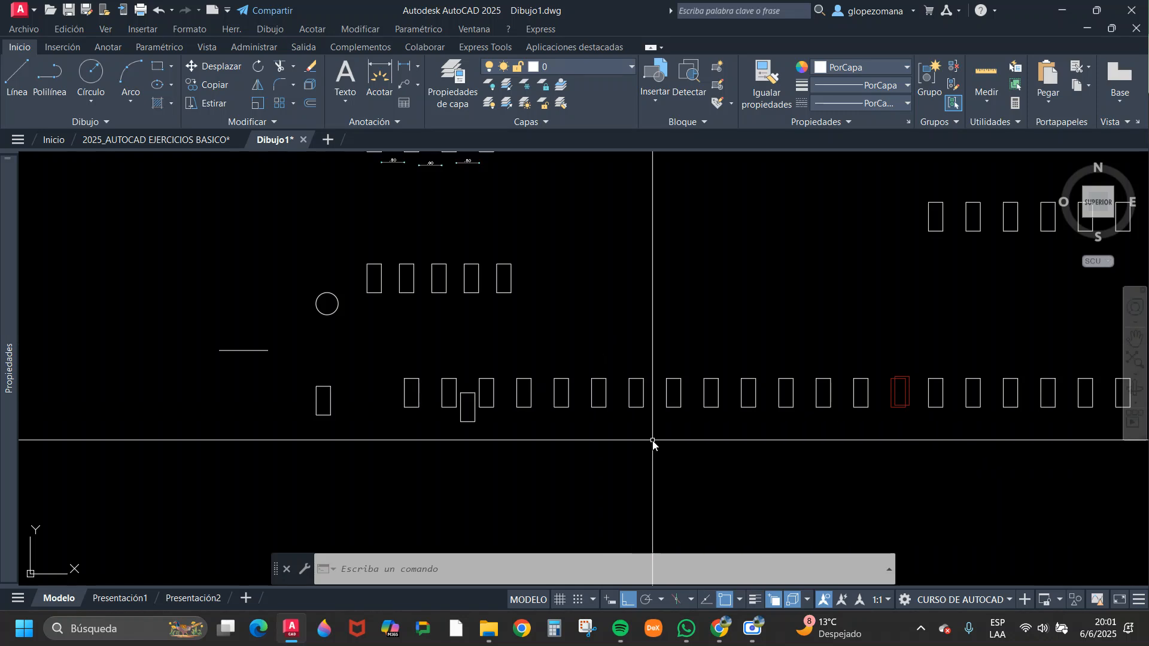
key(Escape)
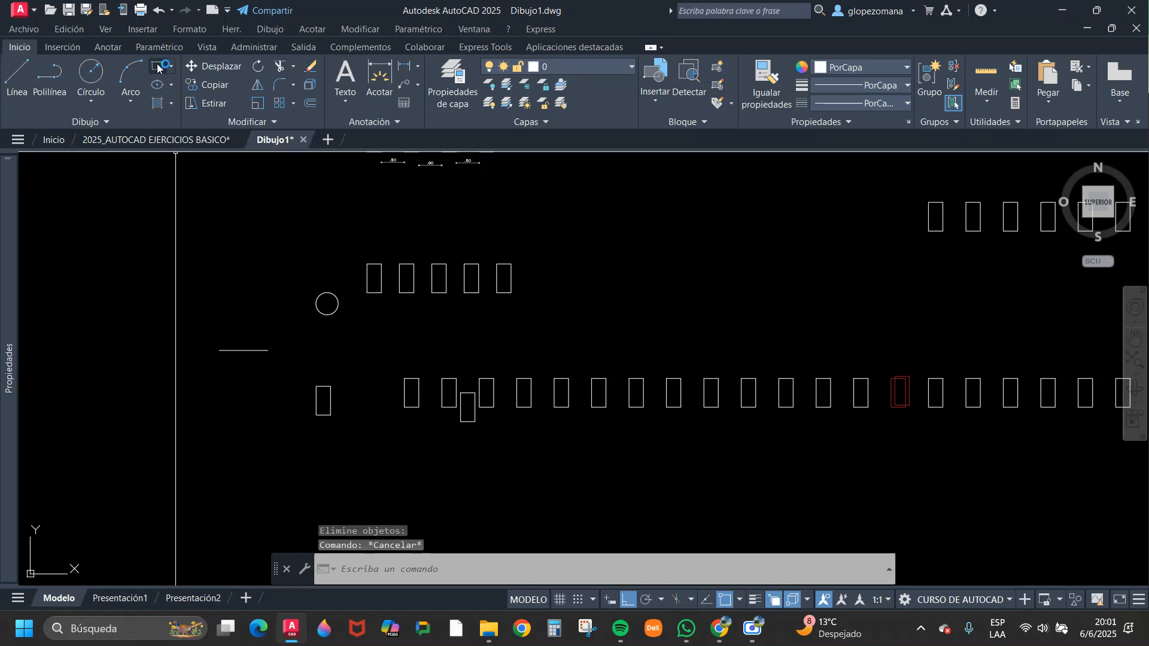
click(220, 88)
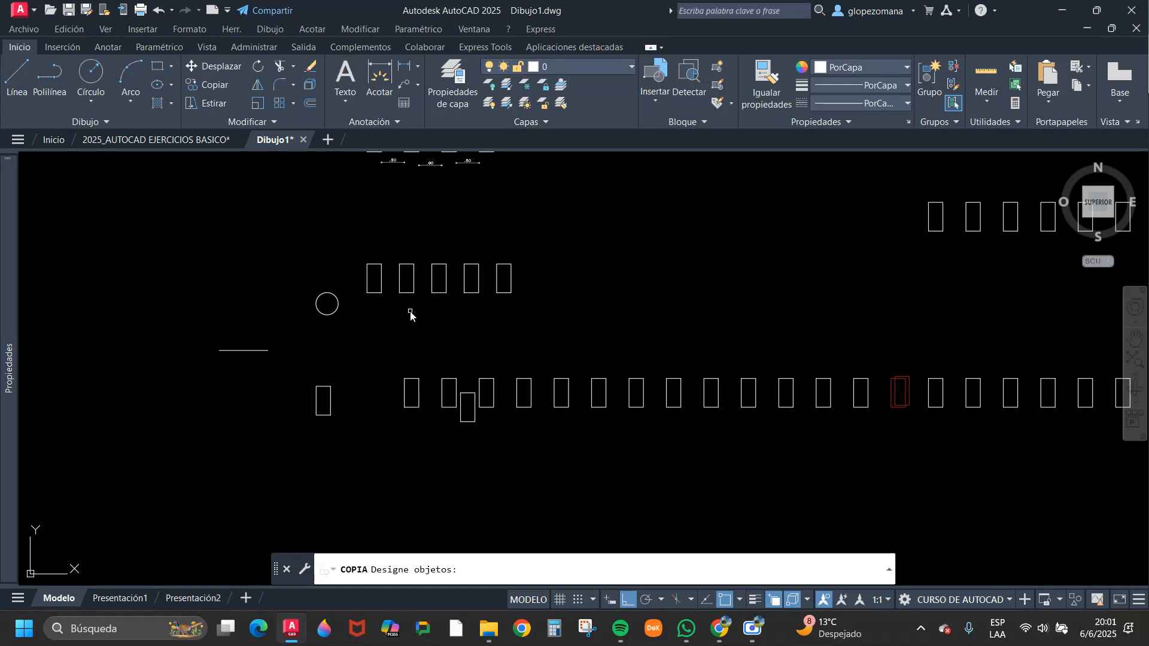
scroll(390, 258, up, 4)
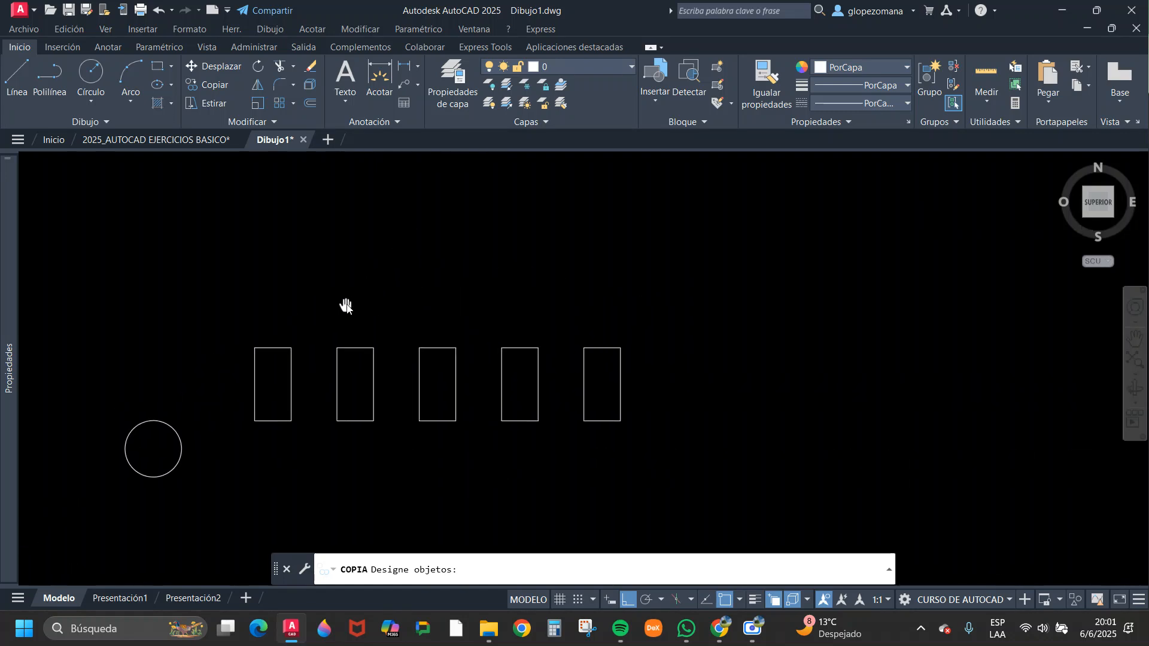
key(Escape)
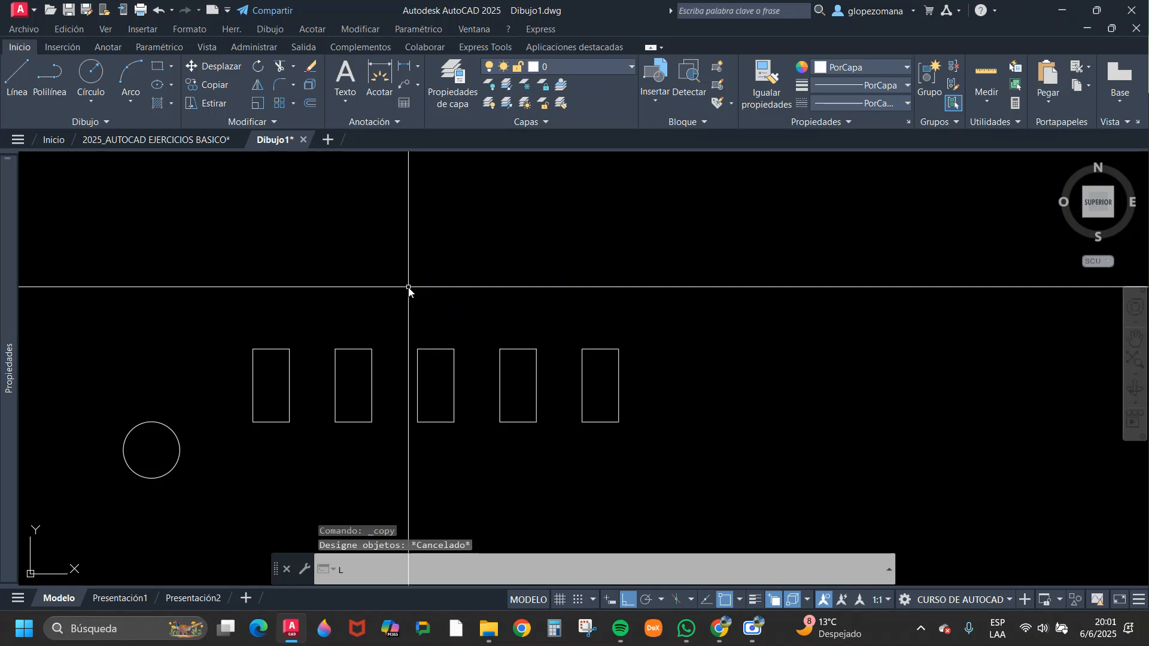
- Draw a vertical line upward from the Mid Between 2 Points of the second and third rectangles' facing upper corners
key(l)
key(Return)
shift+right_click(452, 293)
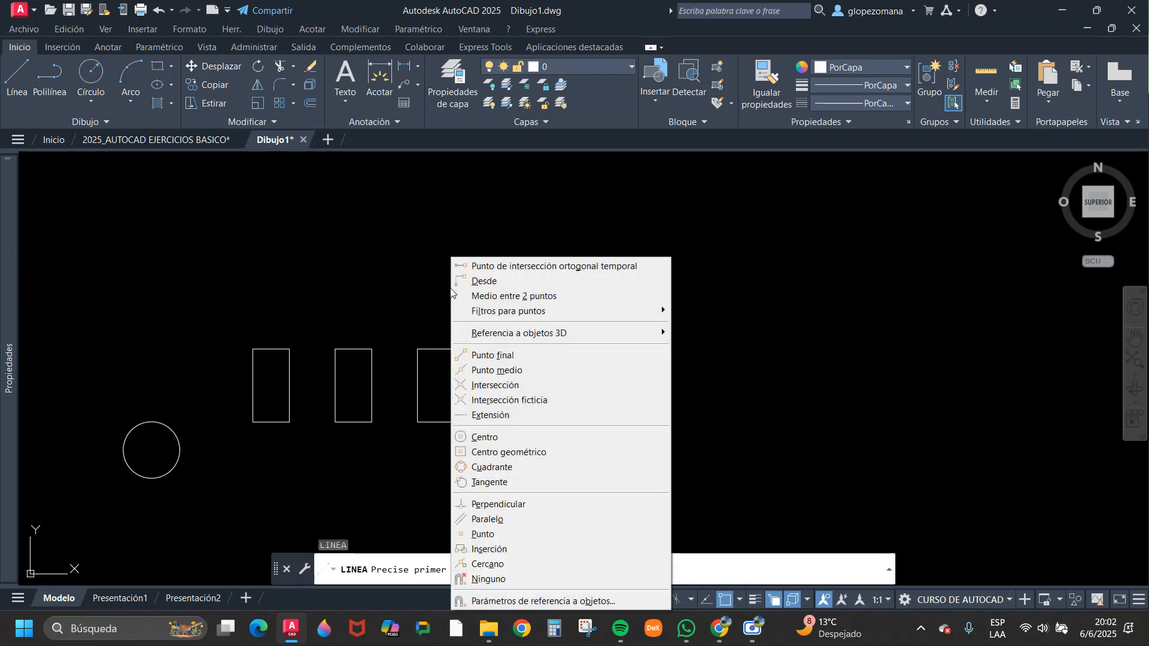
click(493, 296)
click(372, 353)
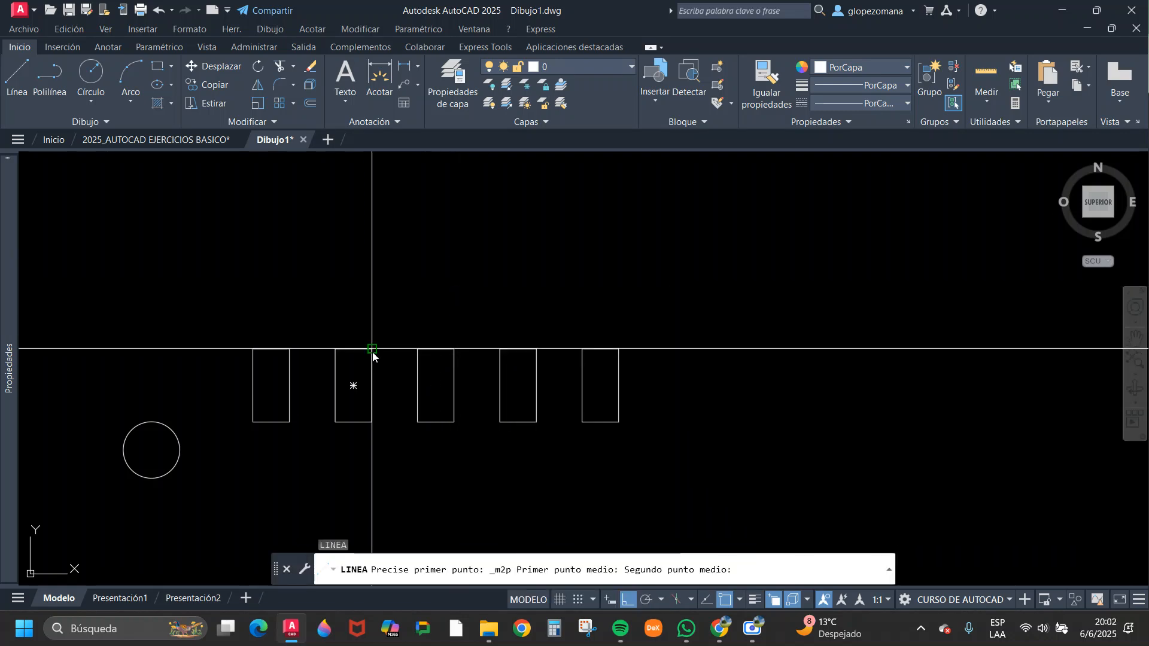
click(418, 349)
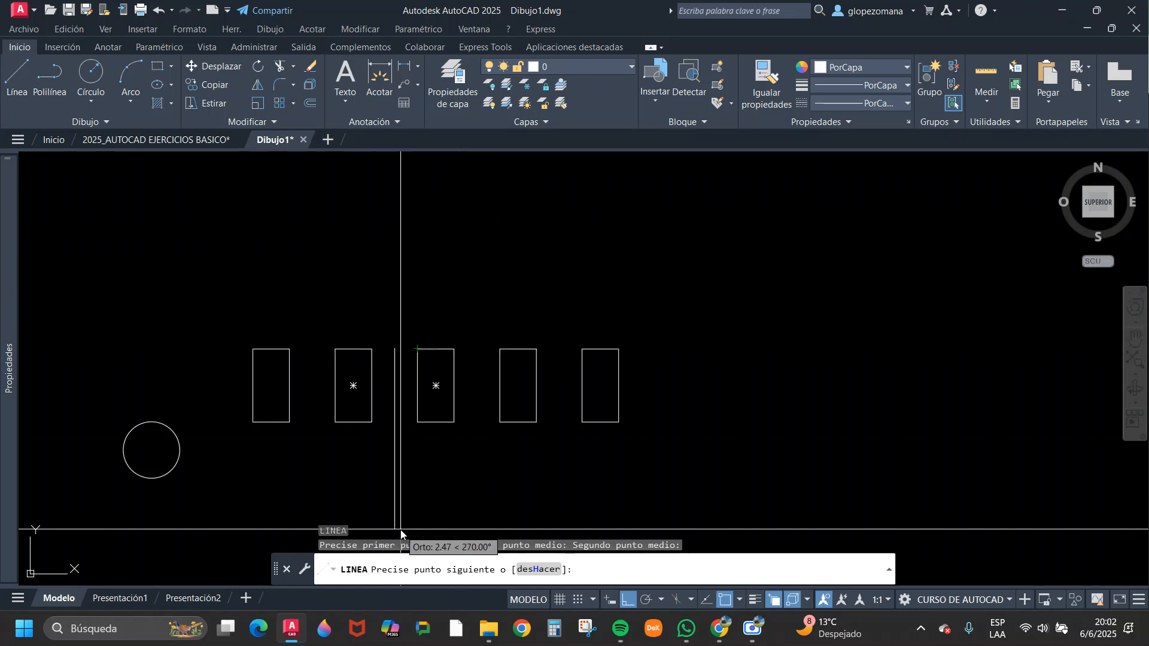
click(422, 264)
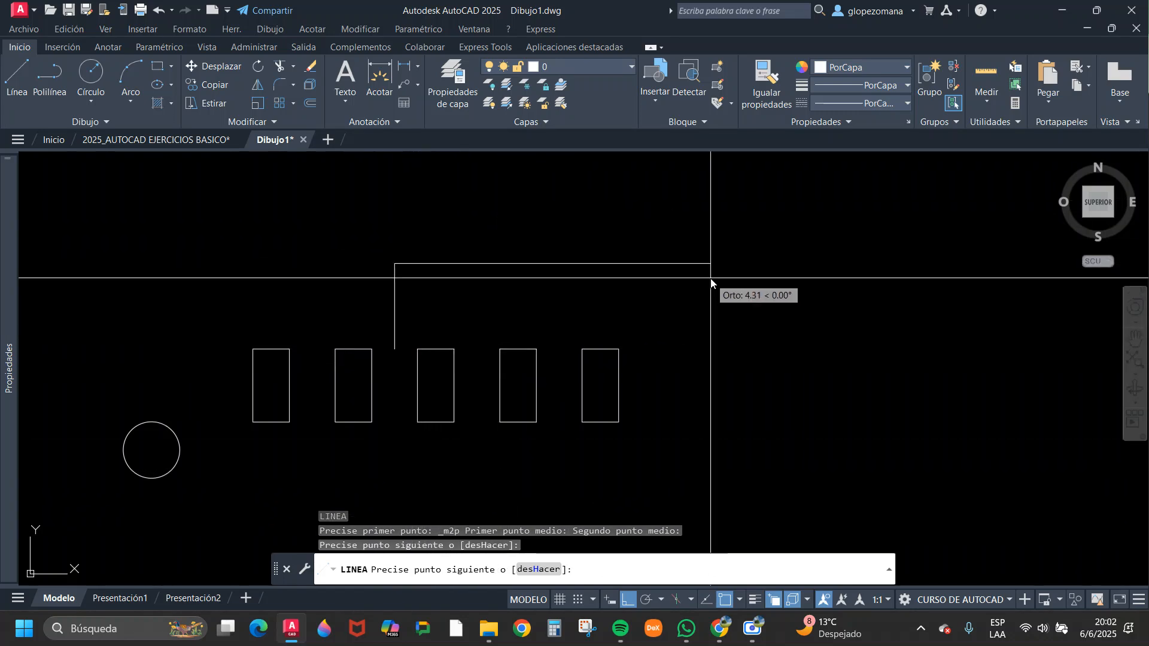
key(Escape)
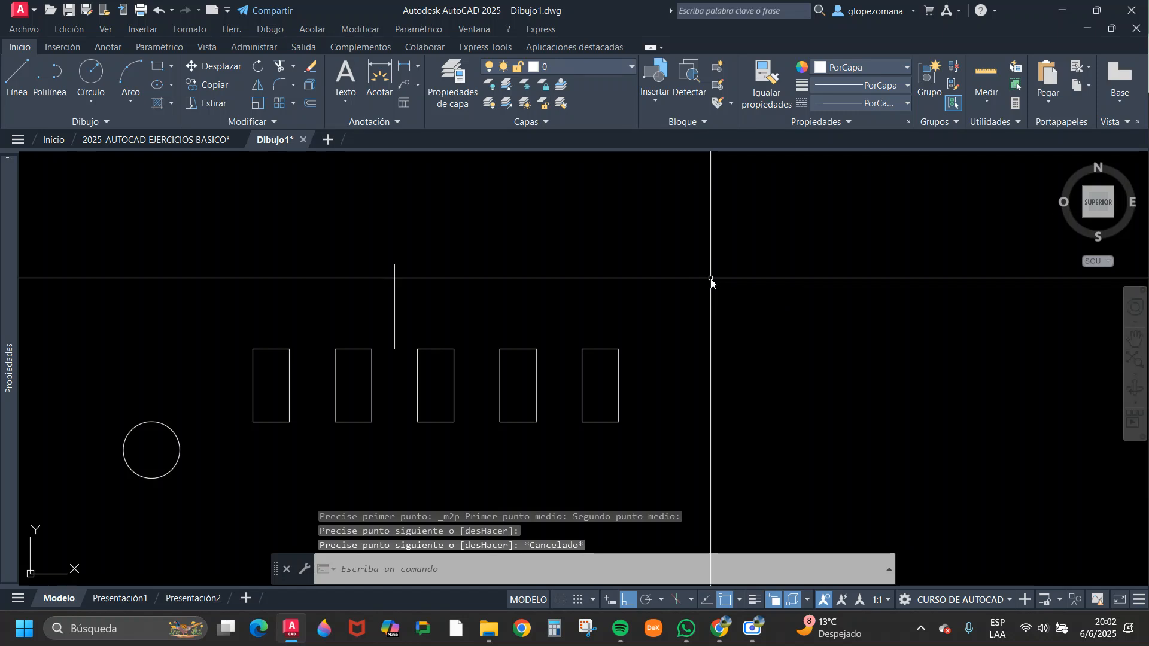
key(Escape)
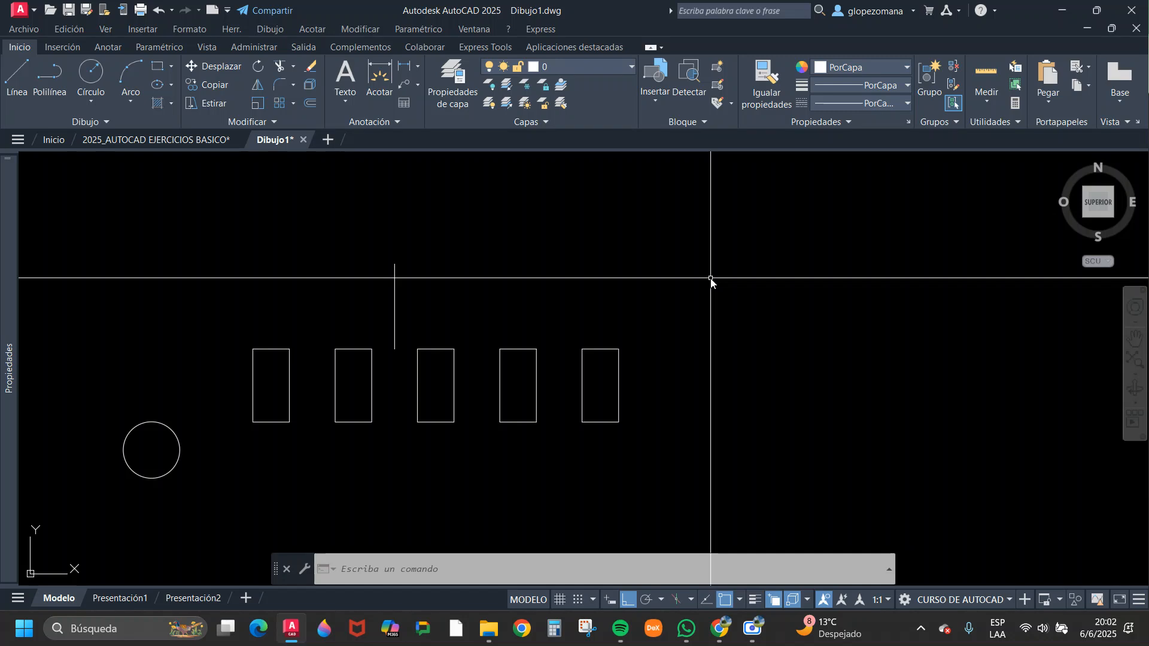
middle_drag(537, 404, 713, 369)
scroll(365, 404, up, 2)
click(335, 363)
click(286, 399)
key(Escape)
middle_drag(357, 380, 294, 439)
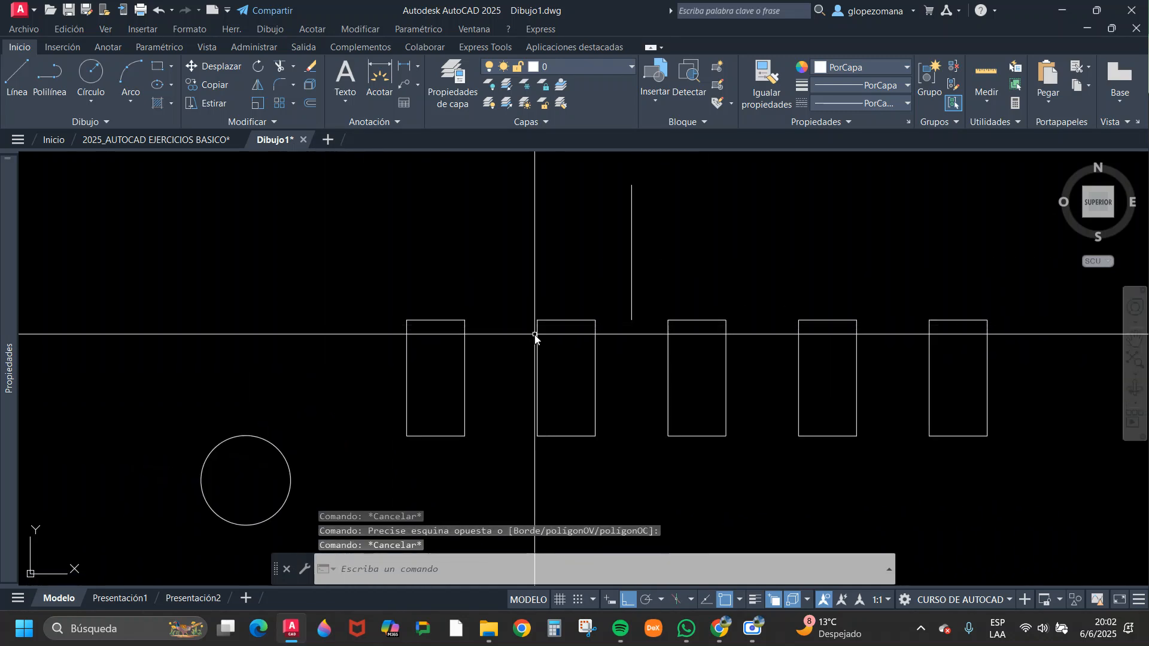
text(l)
key(Return)
scroll(480, 384, up, 4)
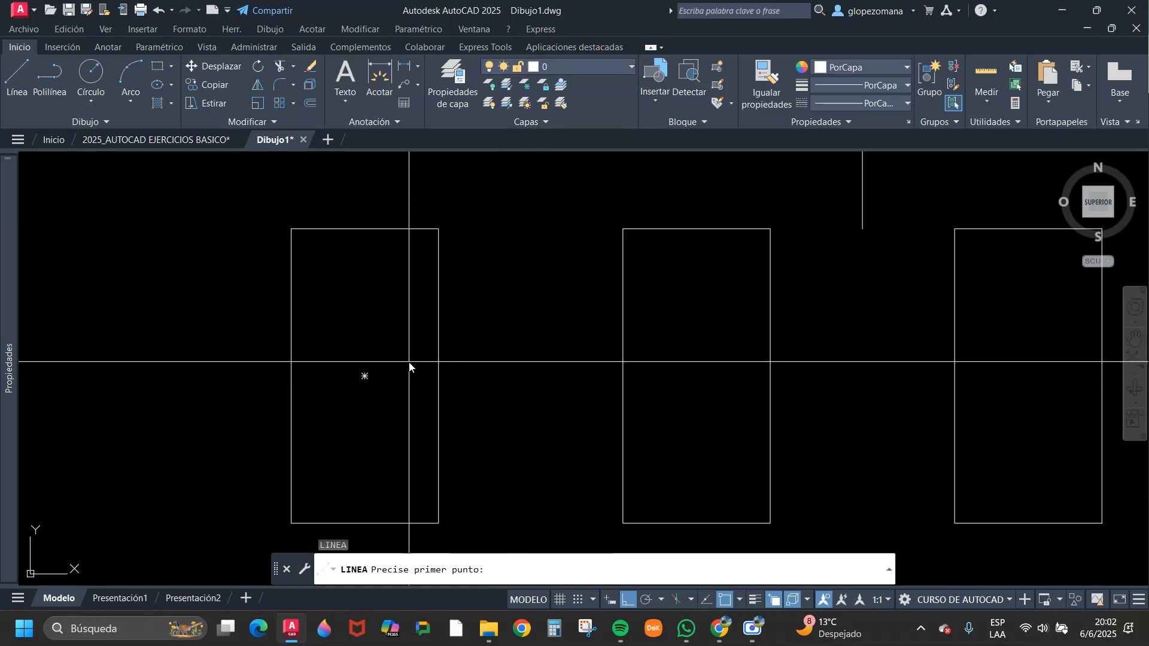
mouse_move(697, 377)
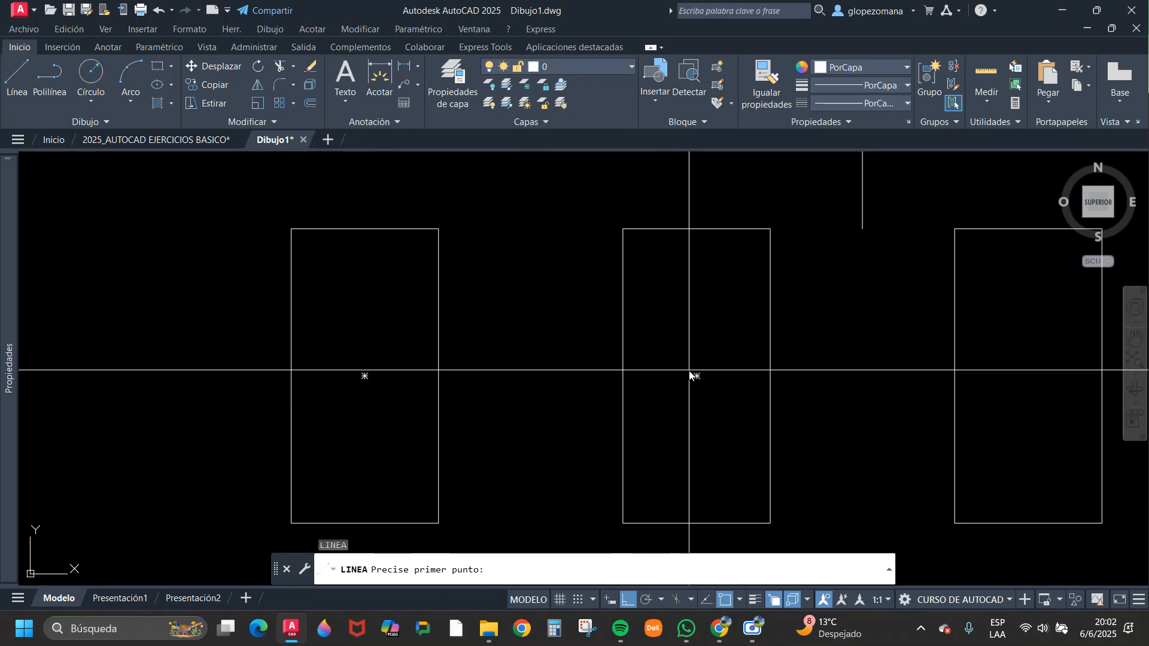
scroll(597, 333, down, 2)
key(Escape)
- Move the circle from its center to the Mid Between 2 Points of the first and second rectangles' geometric centers
click(213, 69)
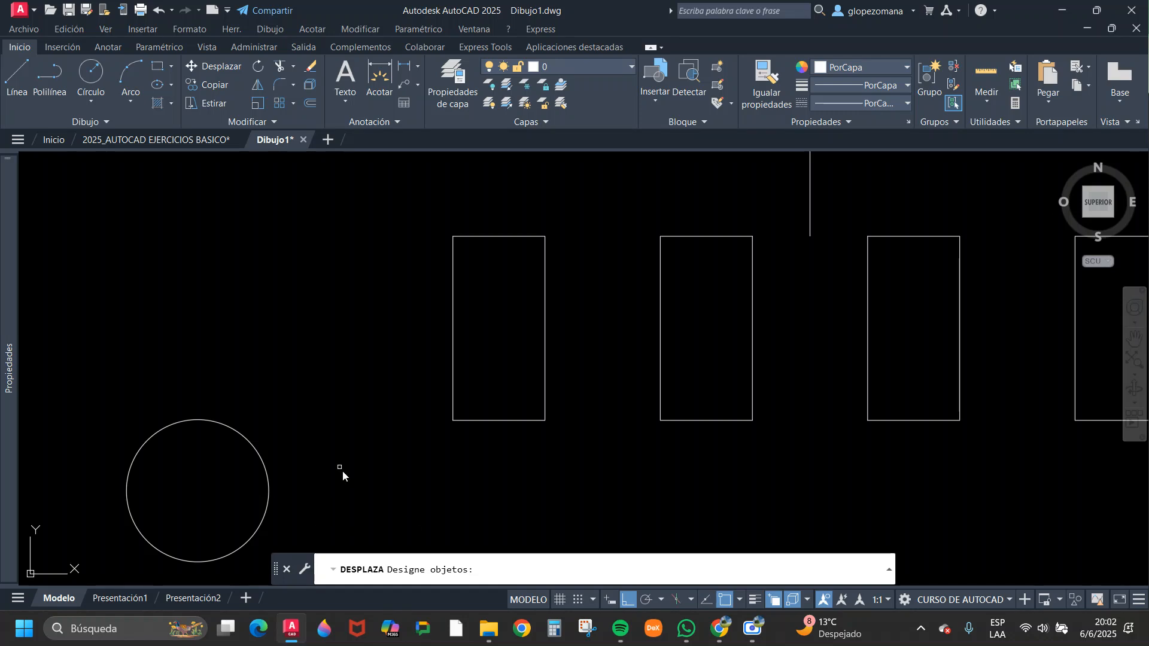
click(294, 410)
click(231, 482)
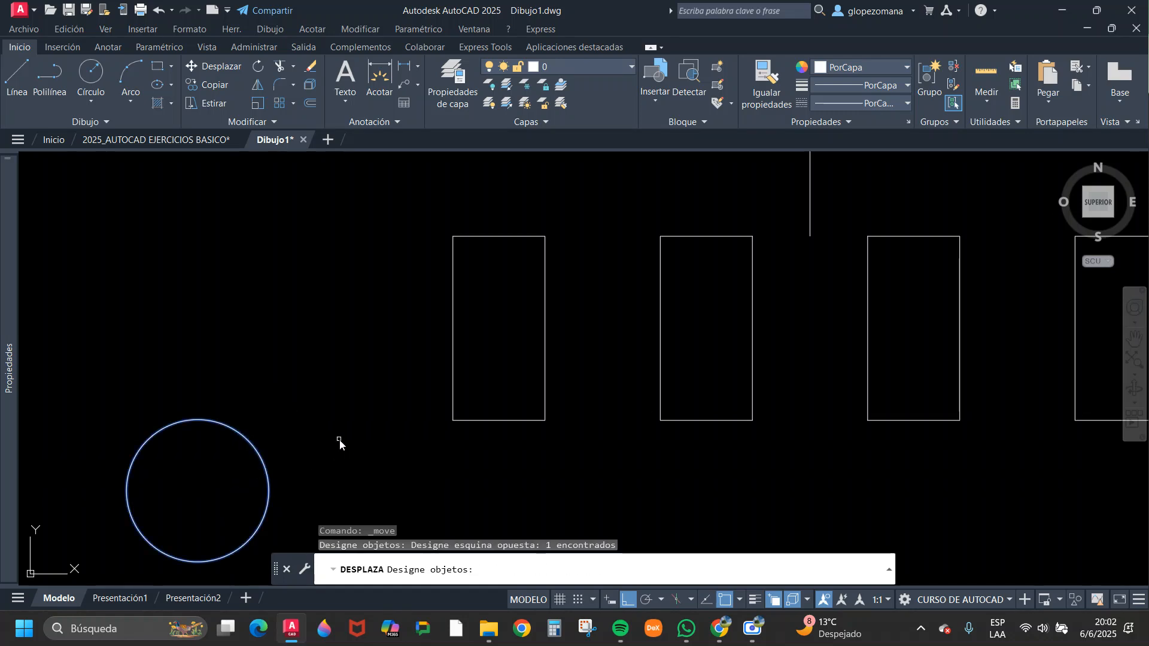
key(Return)
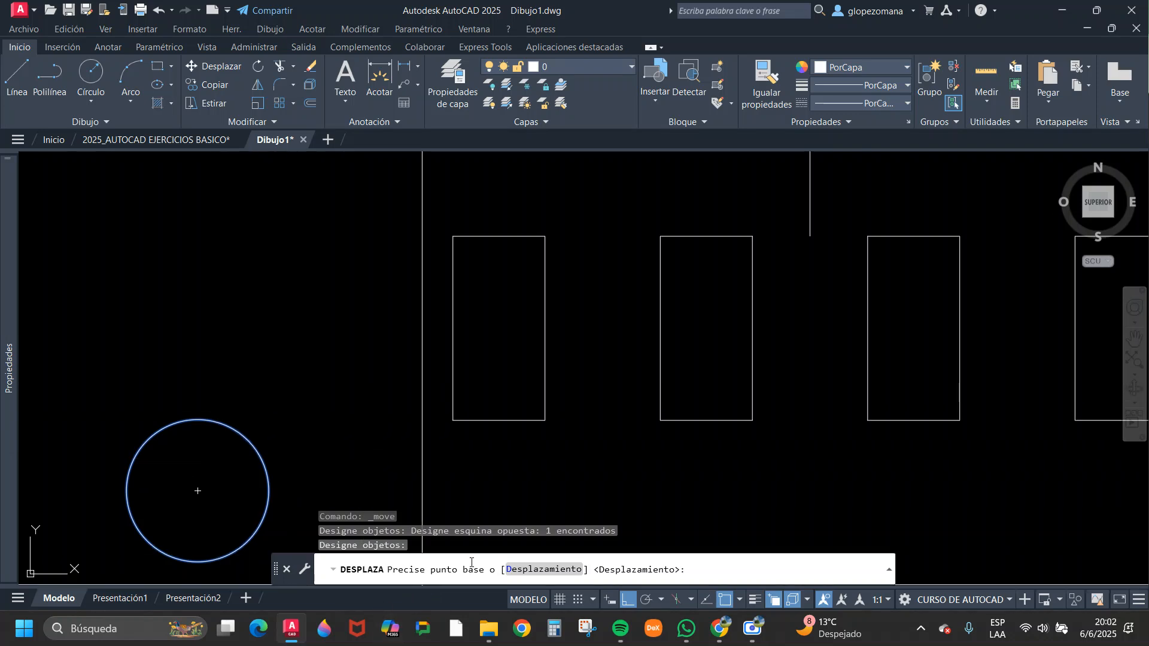
click(198, 491)
key(F8)
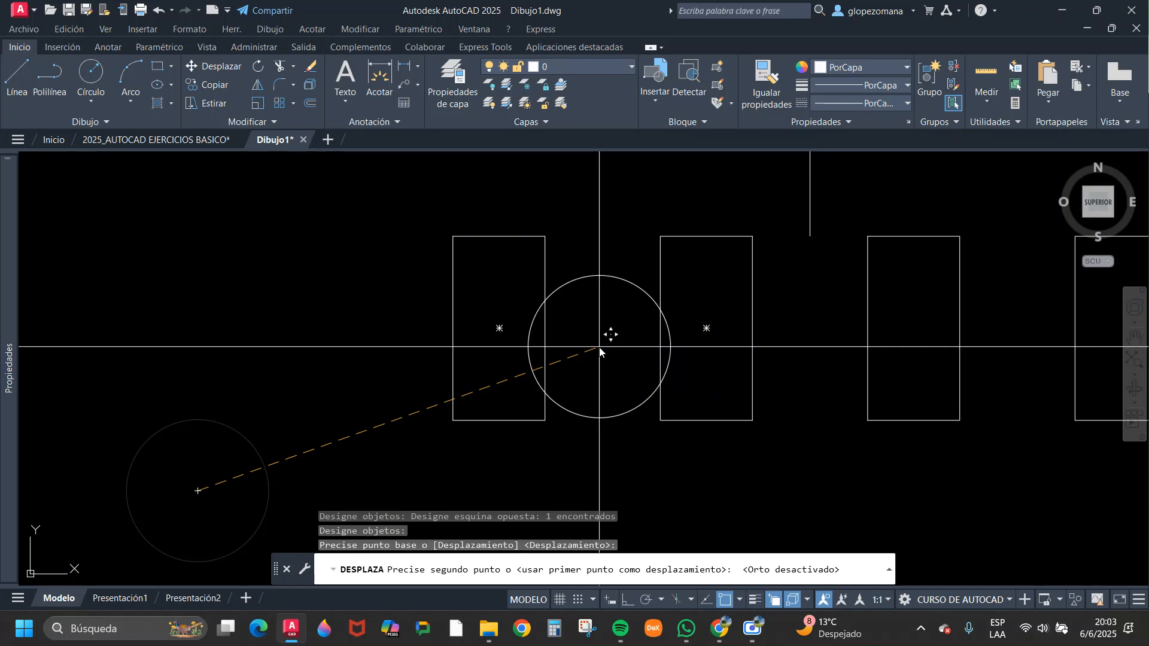
shift+right_click(600, 352)
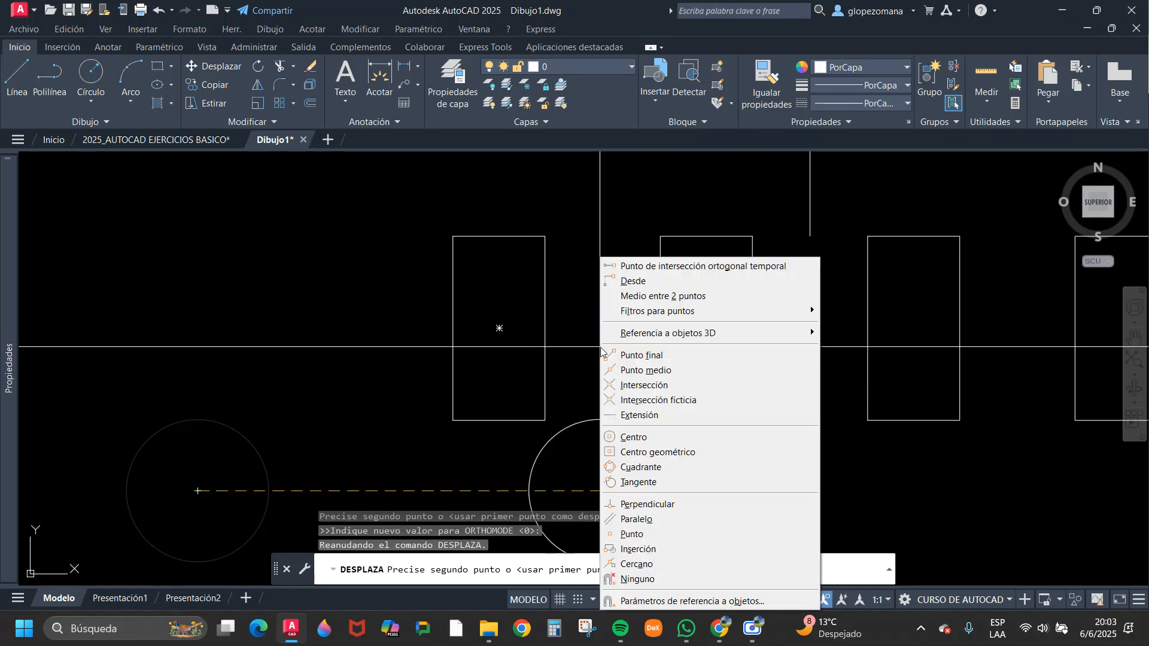
click(682, 297)
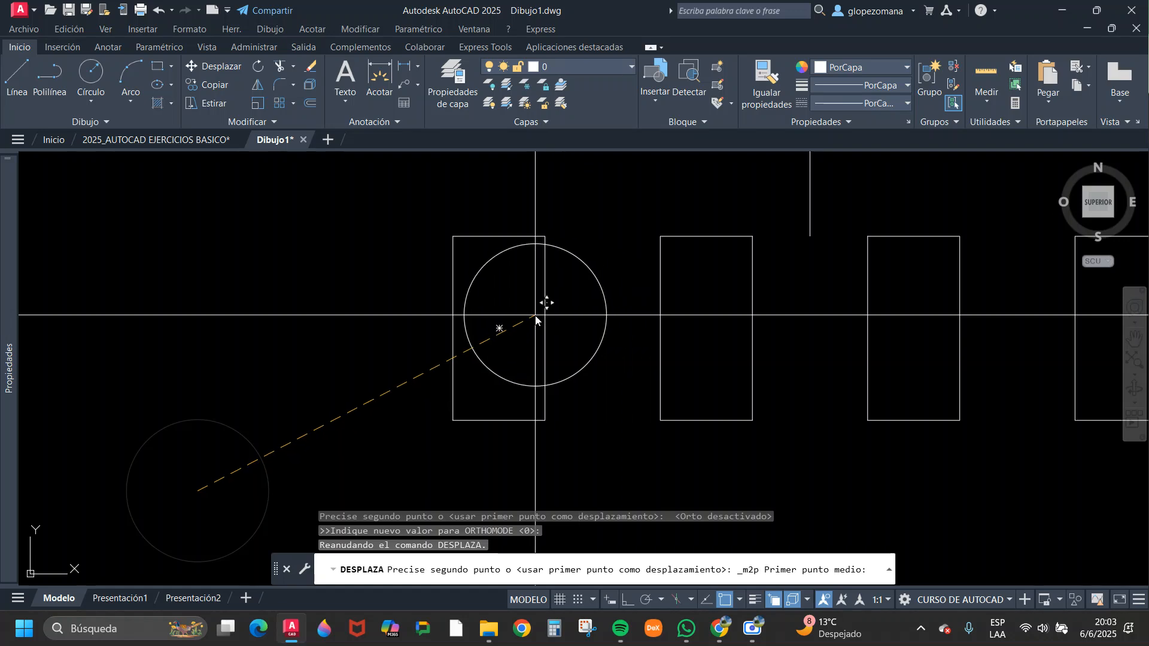
click(499, 331)
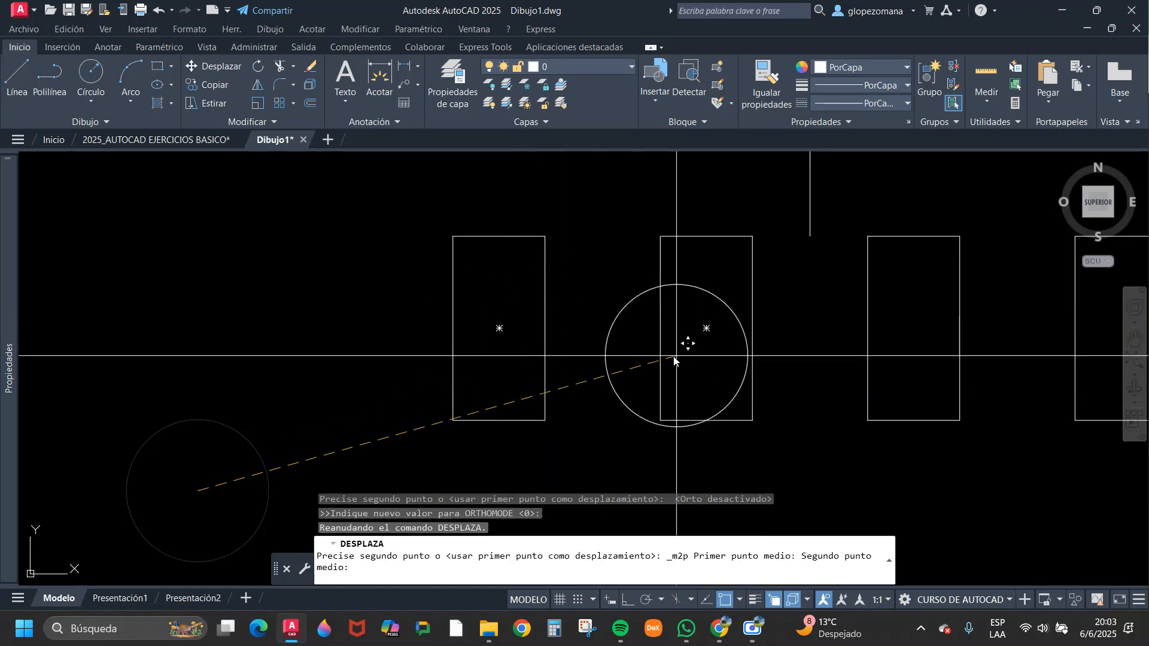
click(707, 330)
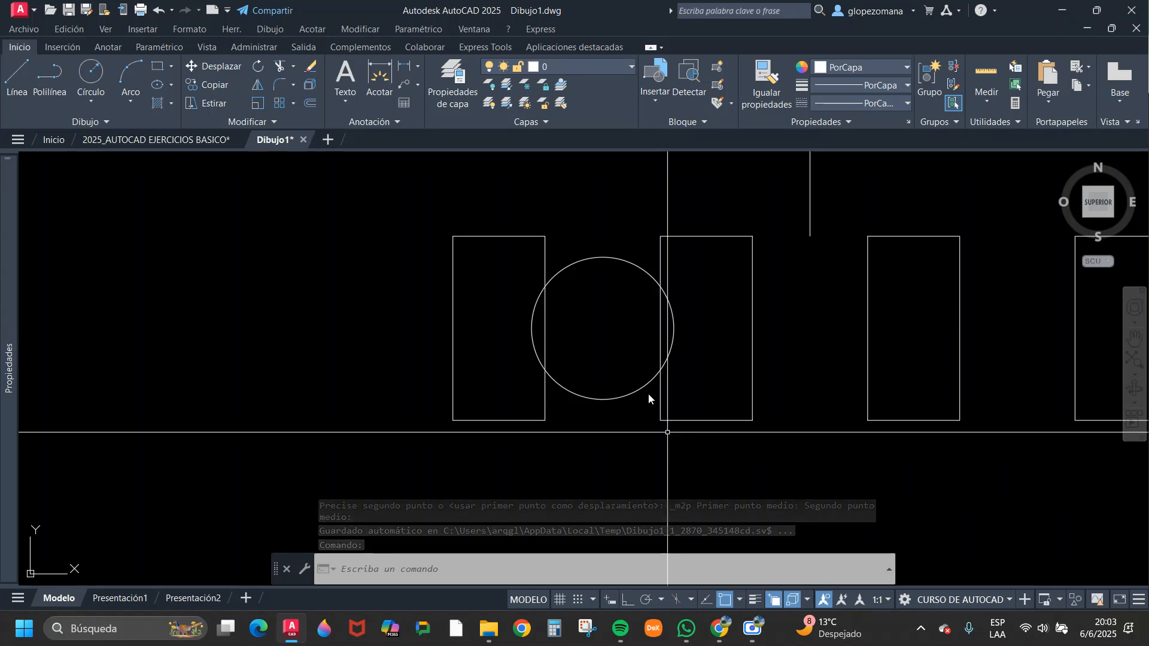
- Move the circle away from the rectangles into the empty area beside the first rectangle
key(Return)
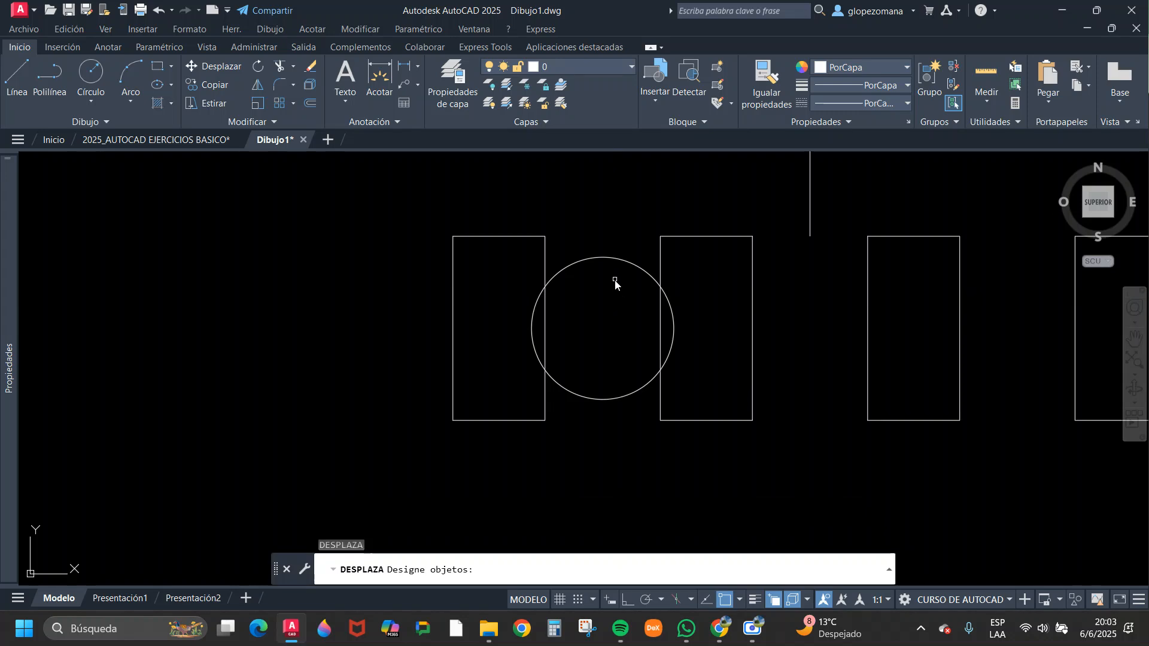
click(619, 238)
click(597, 294)
key(Return)
click(620, 293)
click(316, 339)
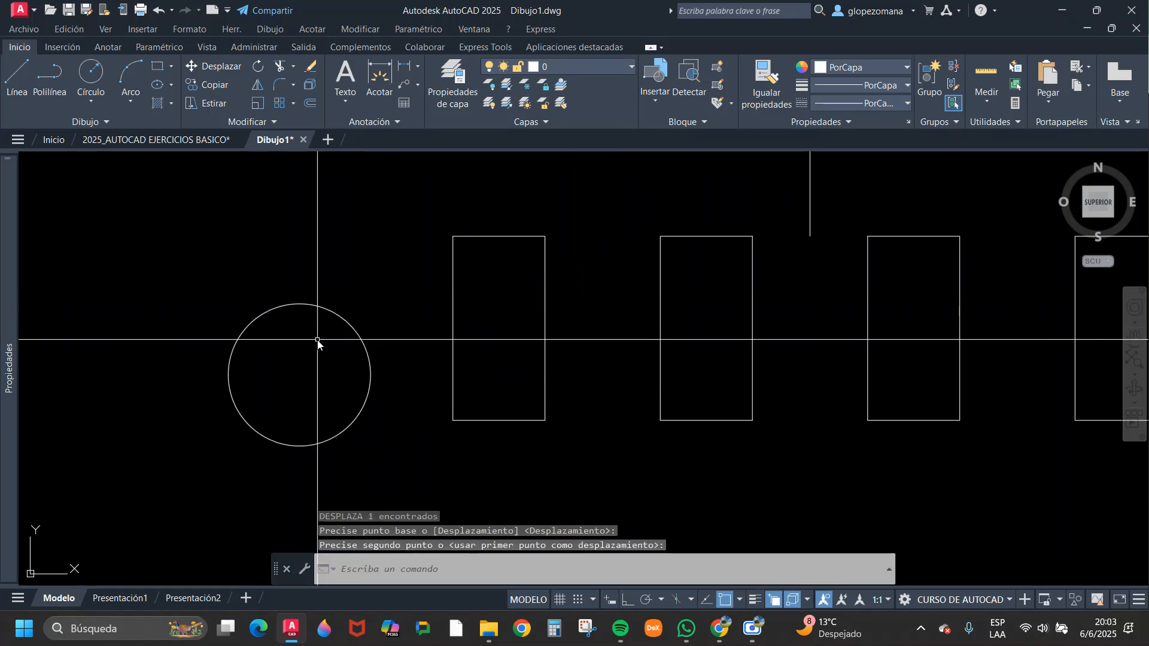
- Move the circle's center to the Mid Between 2 Points of the first and third rectangles' top edge midpoints, with ortho off
key(Escape)
key(space)
click(377, 259)
click(310, 321)
key(Return)
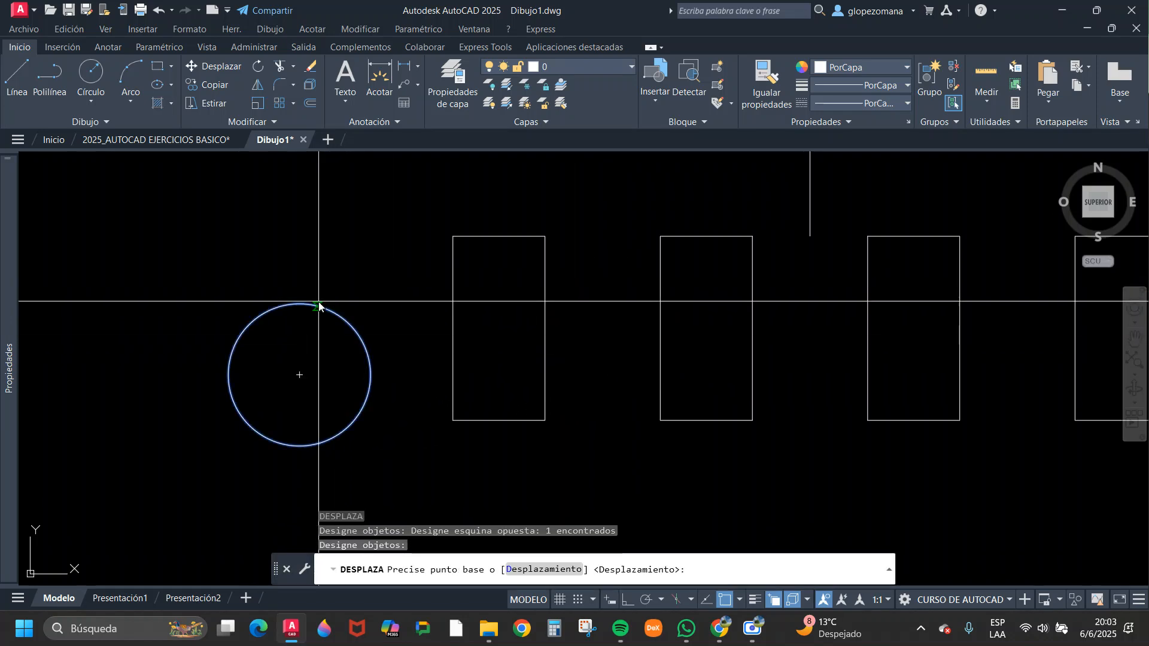
click(299, 375)
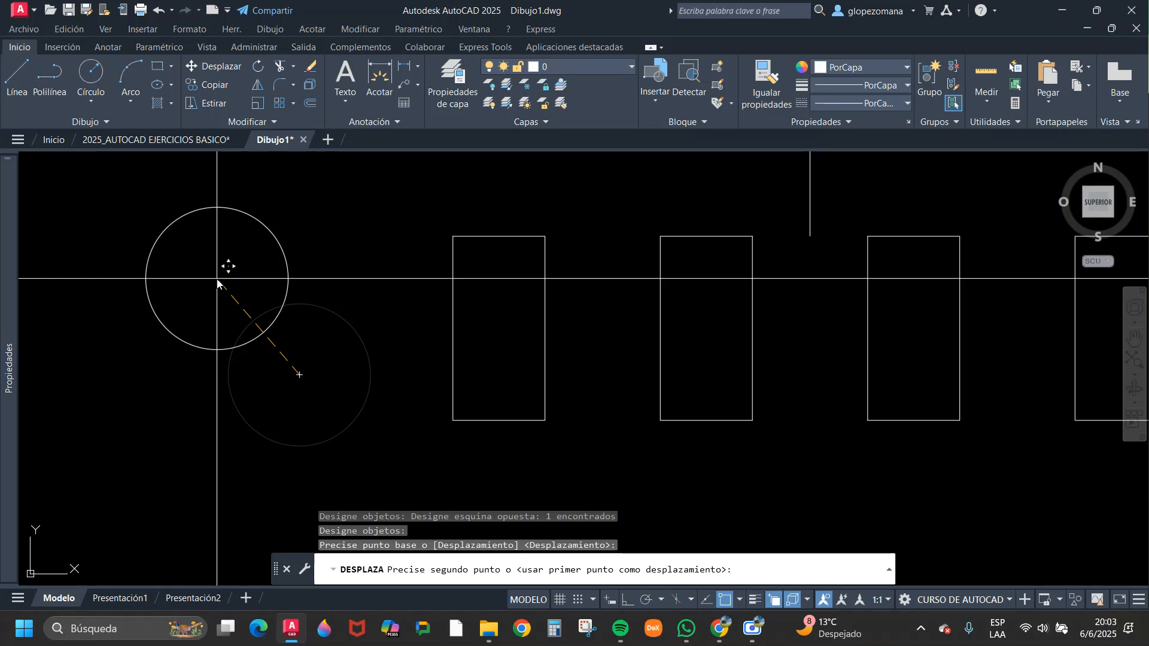
middle_drag(324, 346, 252, 459)
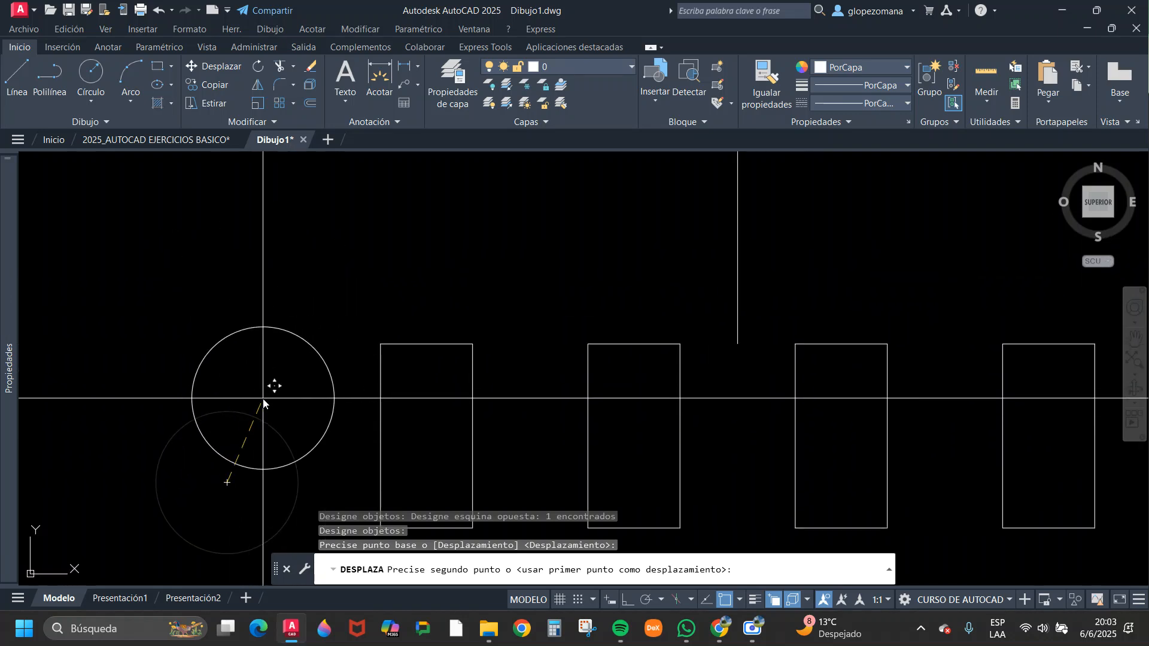
middle_drag(449, 423, 390, 351)
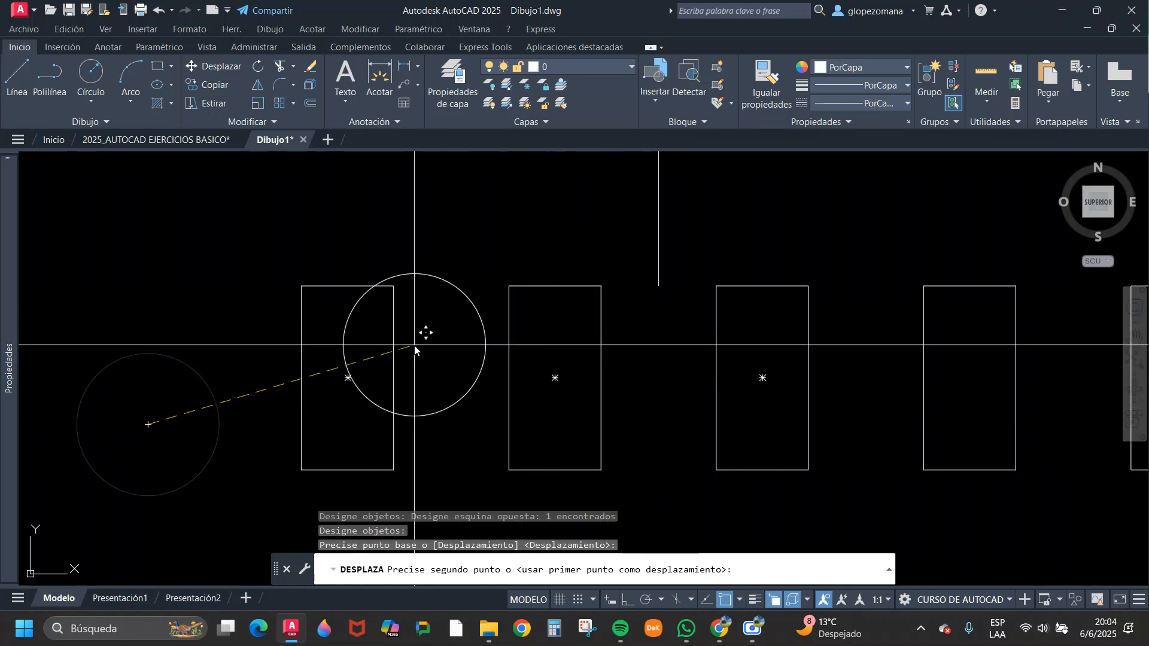
key(F8)
shift+right_click(237, 277)
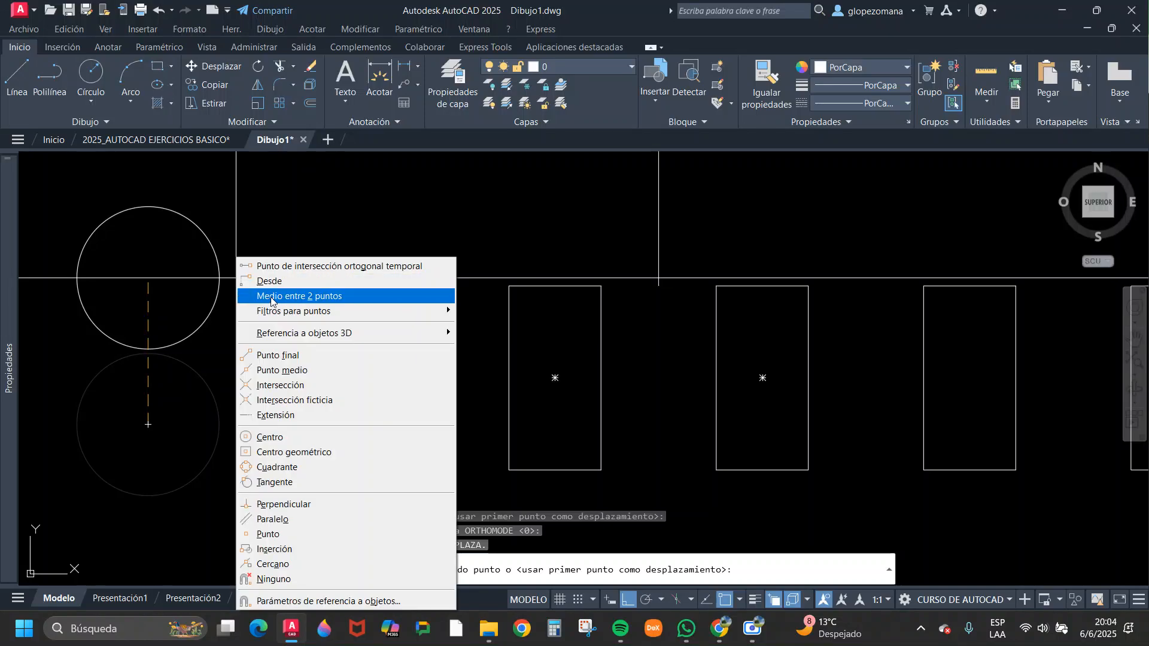
click(271, 297)
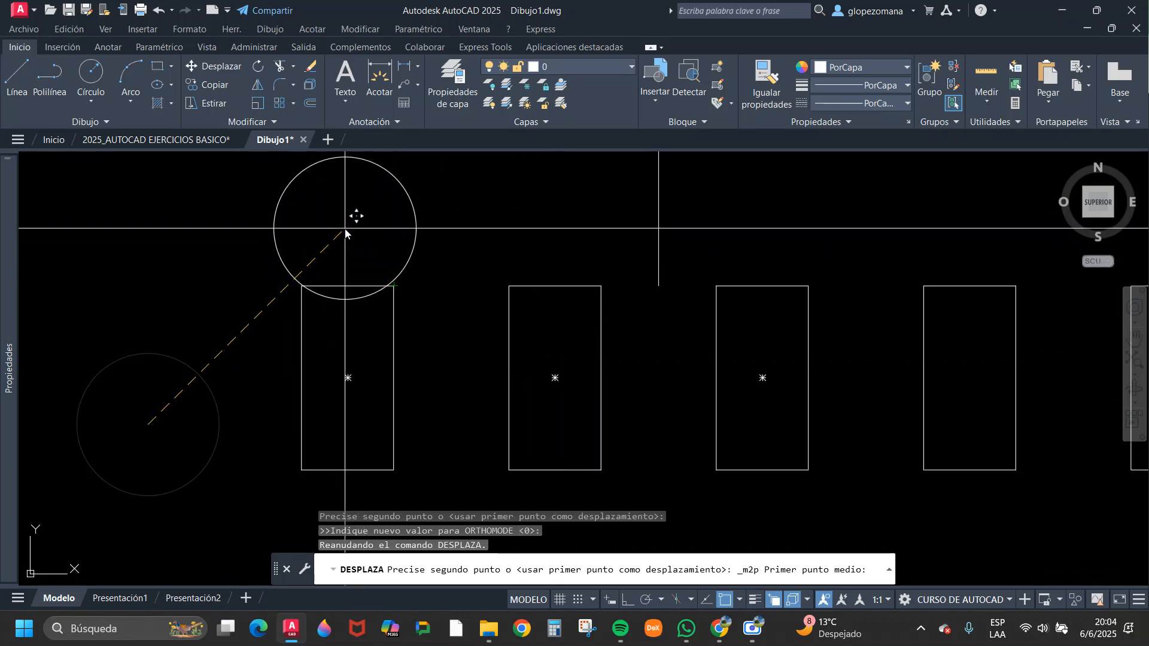
key(F8)
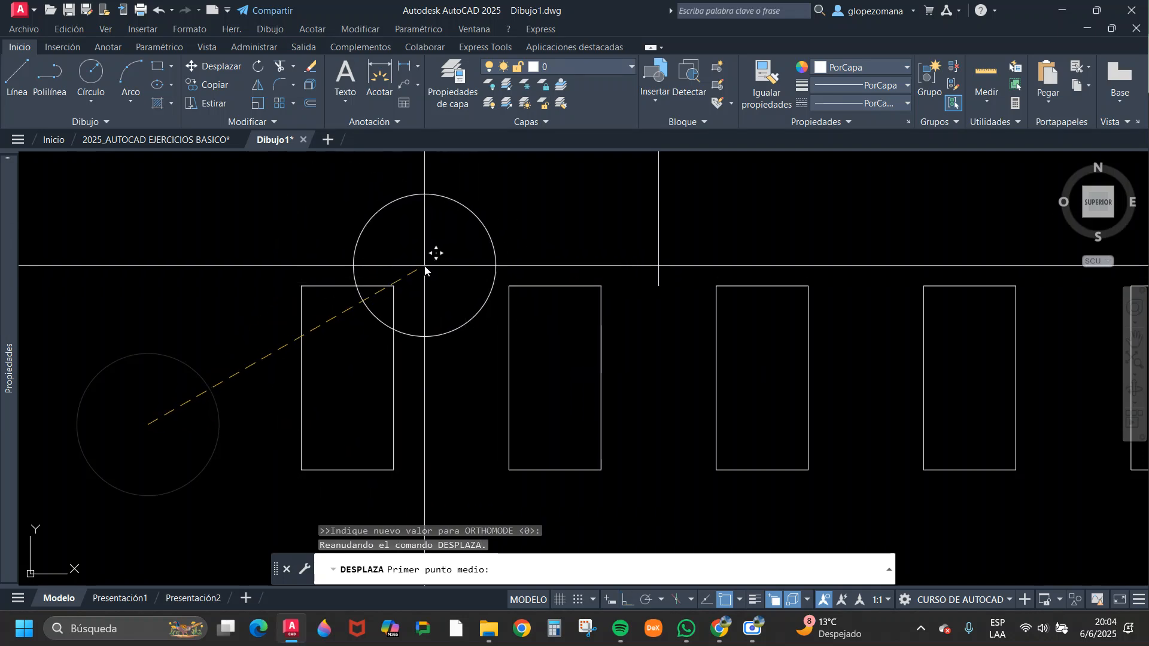
click(347, 289)
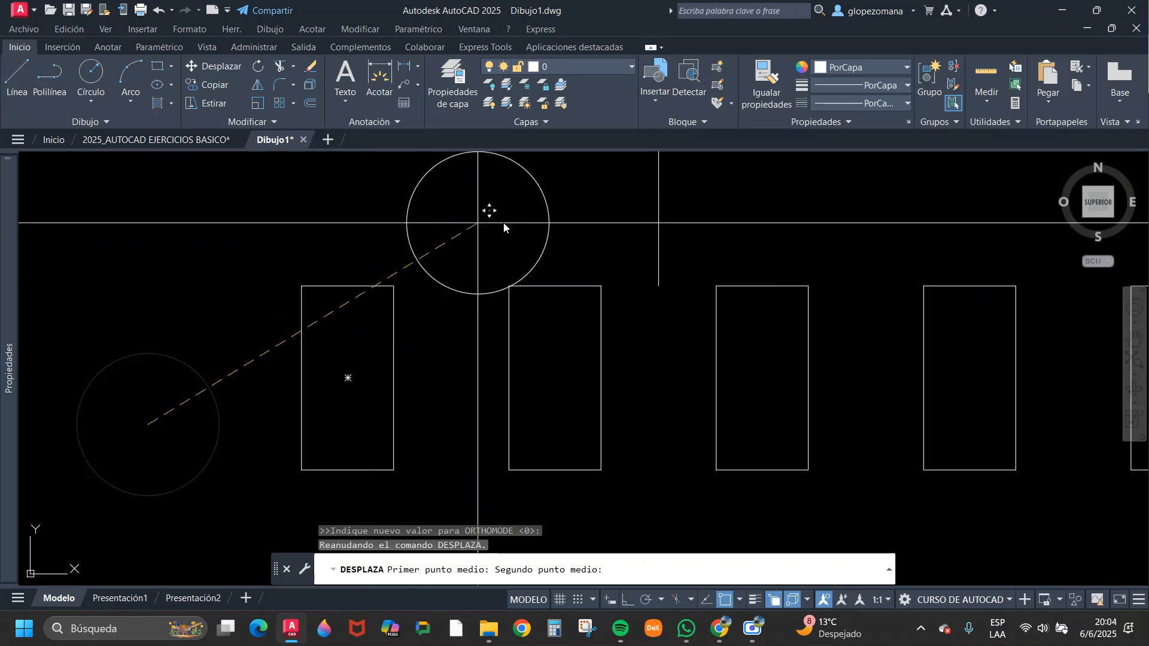
click(755, 289)
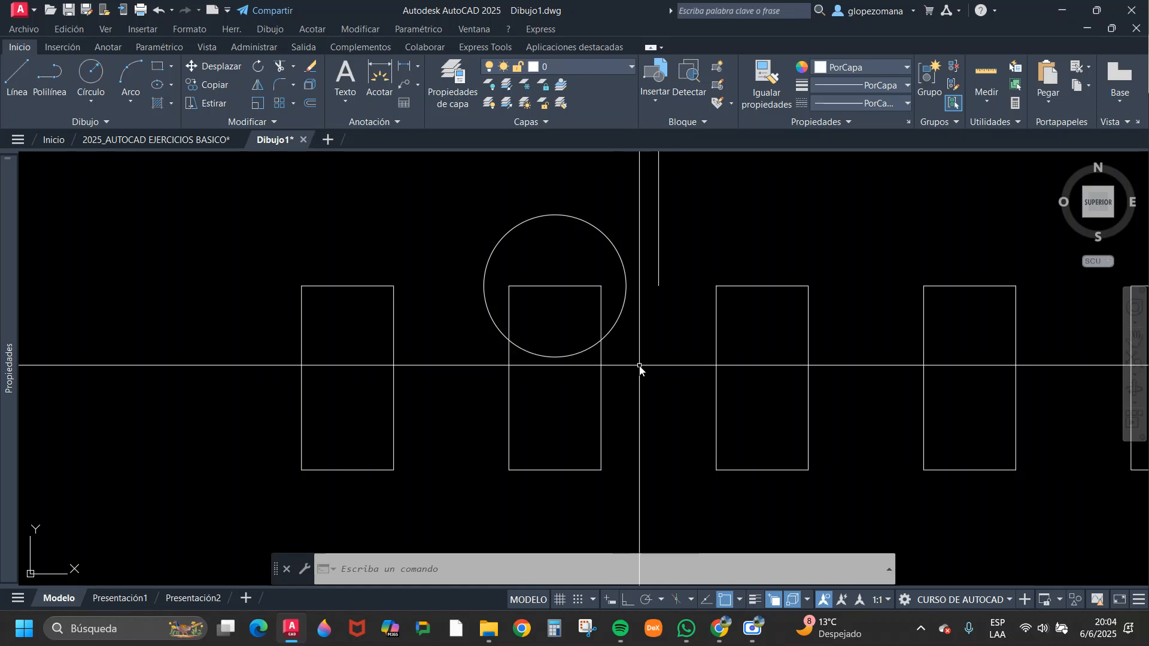
- Erase the circle and the vertical line above the row of five rectangles
click(623, 206)
click(561, 225)
text(e)
key(Return)
middle_drag(572, 260, 481, 375)
click(618, 317)
click(530, 268)
click(622, 257)
key(Delete)
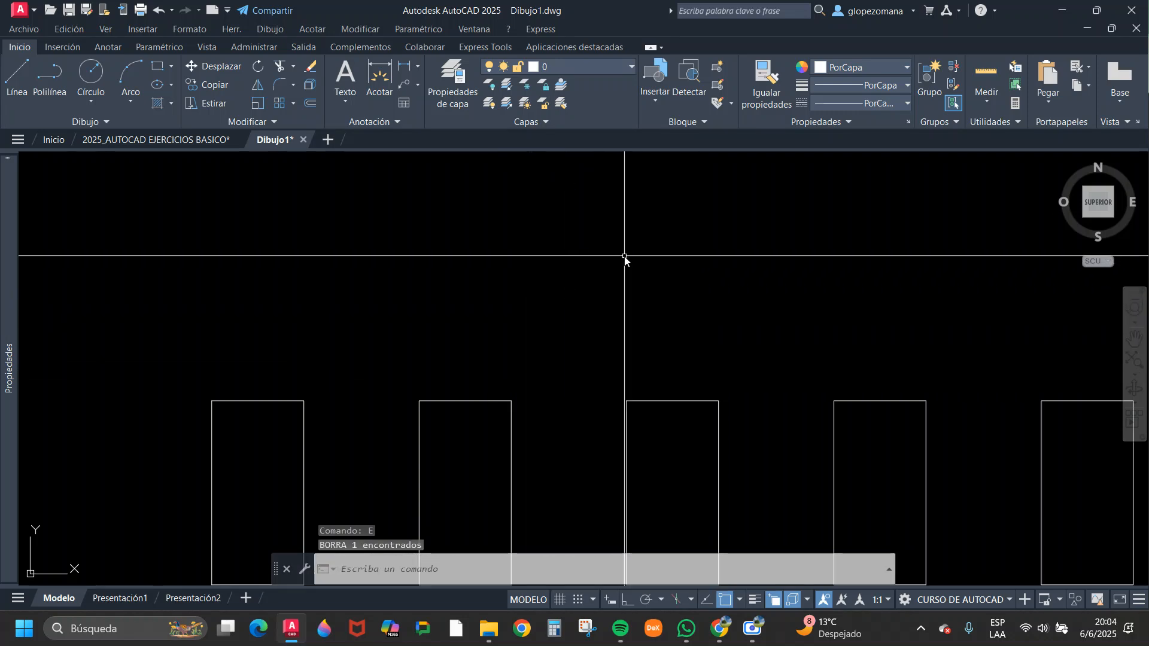
- Draw a diagonal line from the Mid Between 2 Points of the first rectangle's upper-left and fifth rectangle's lower-right corners to a free point above the row
click(21, 70)
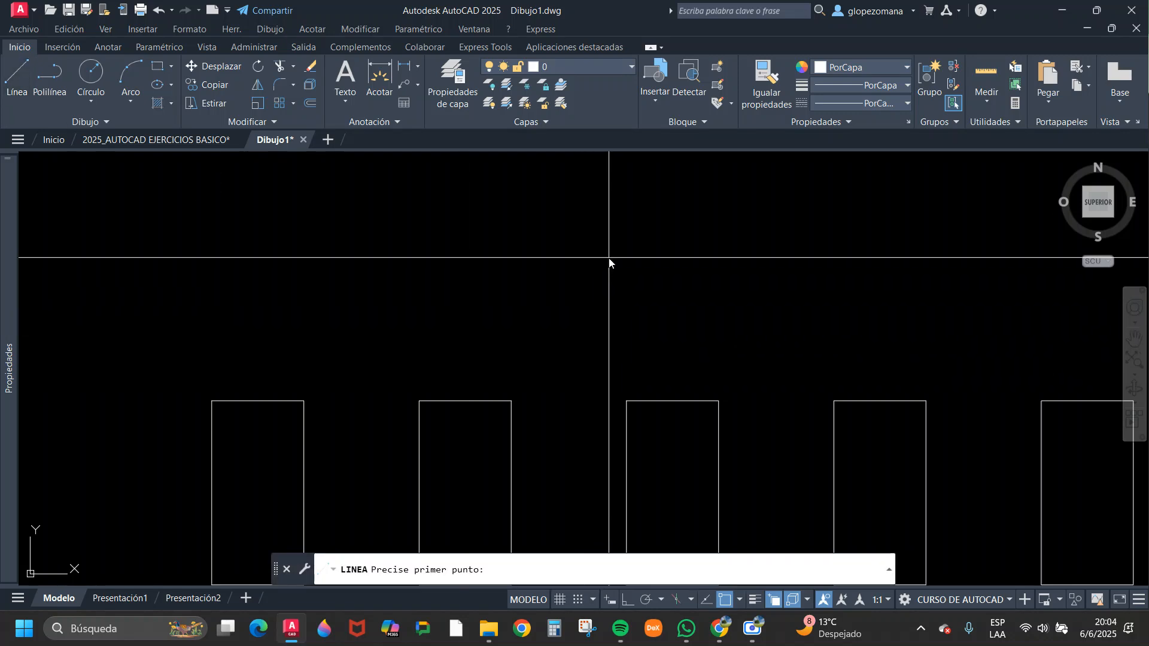
scroll(610, 257, down, 2)
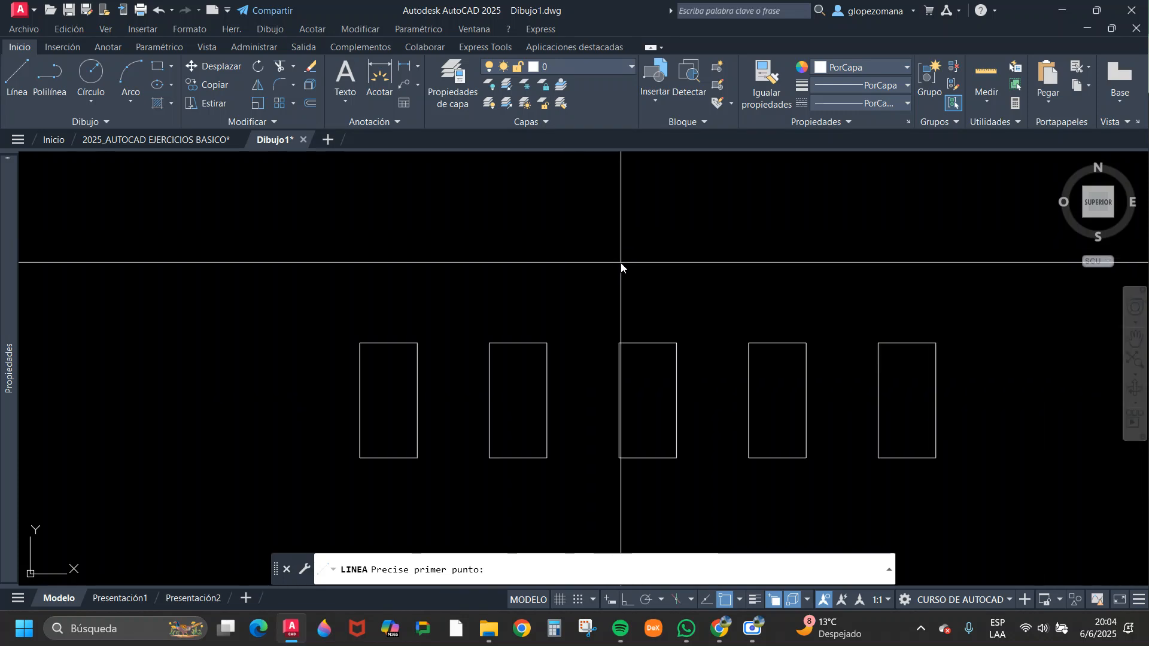
key(Escape)
click(18, 84)
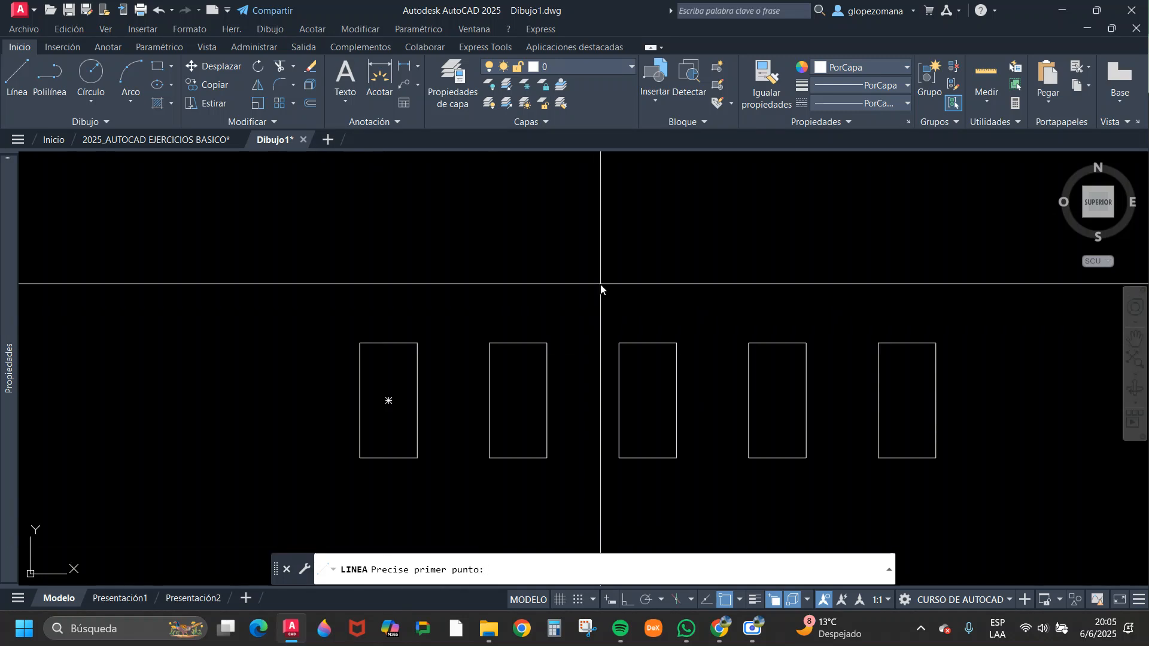
shift+right_click(537, 296)
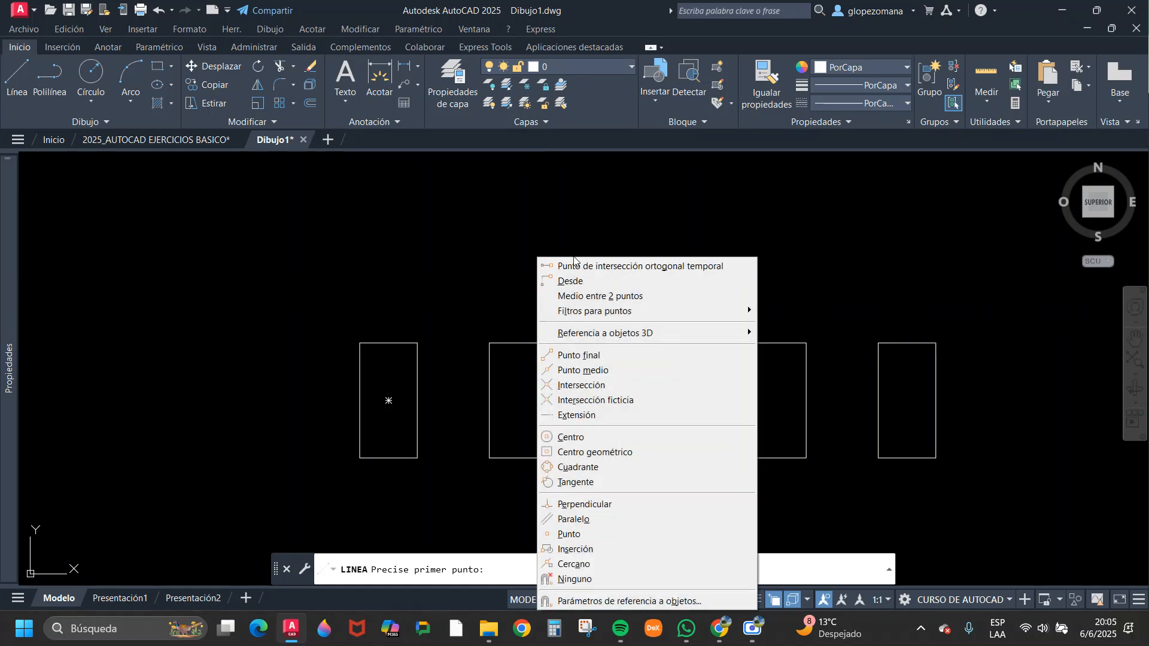
click(582, 297)
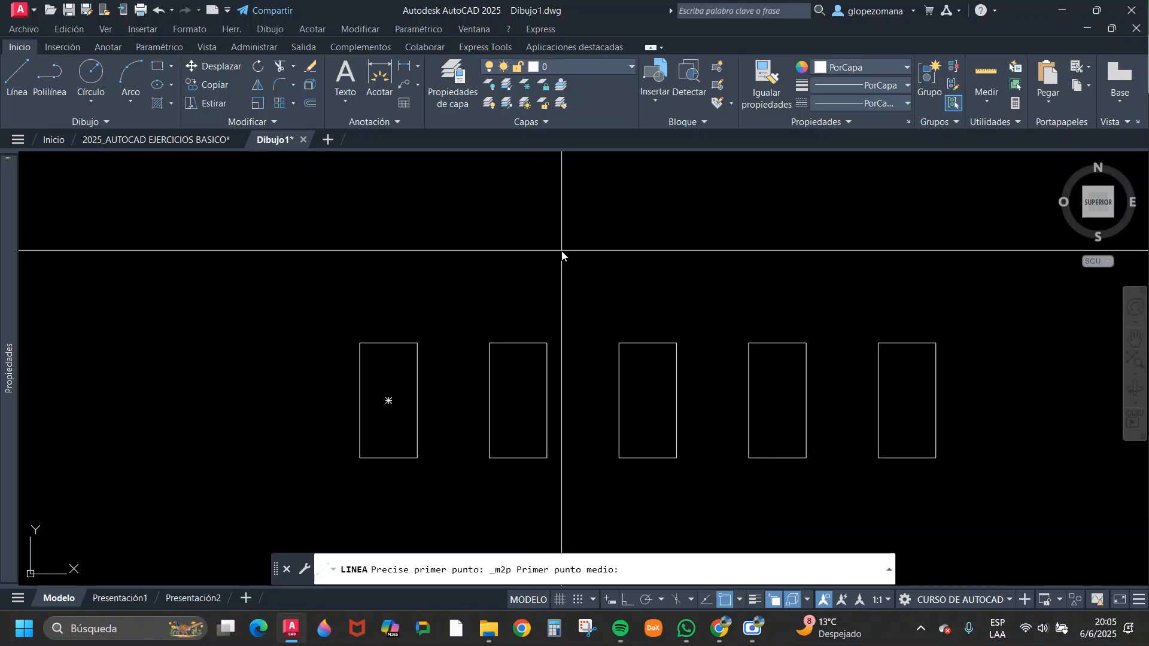
click(360, 344)
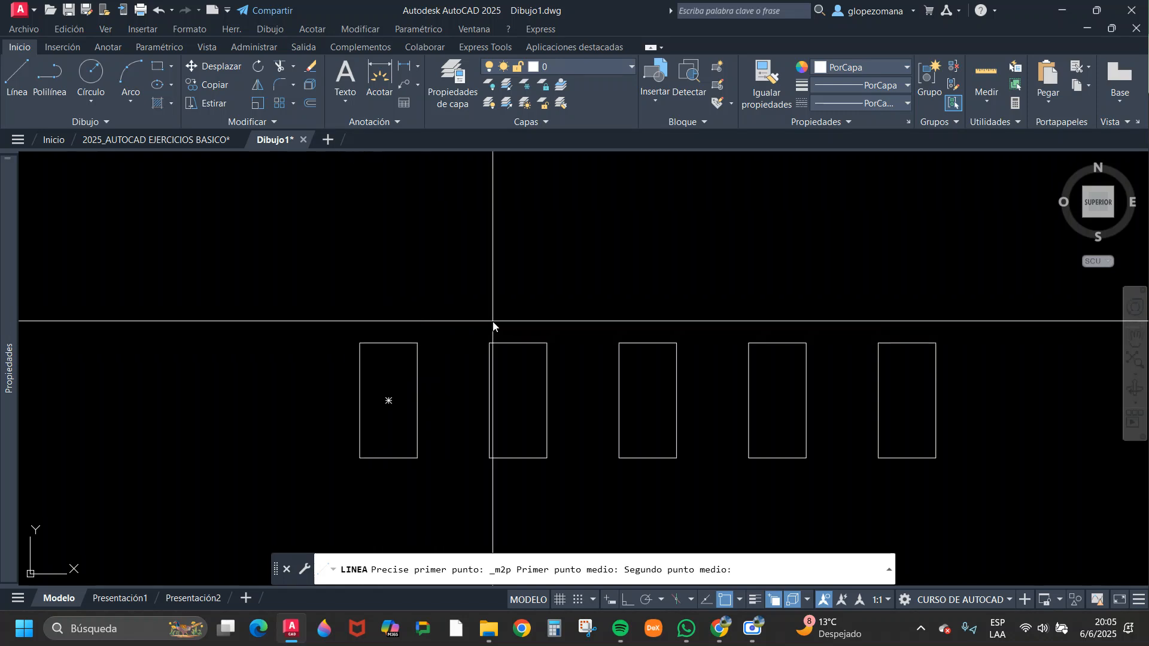
click(937, 458)
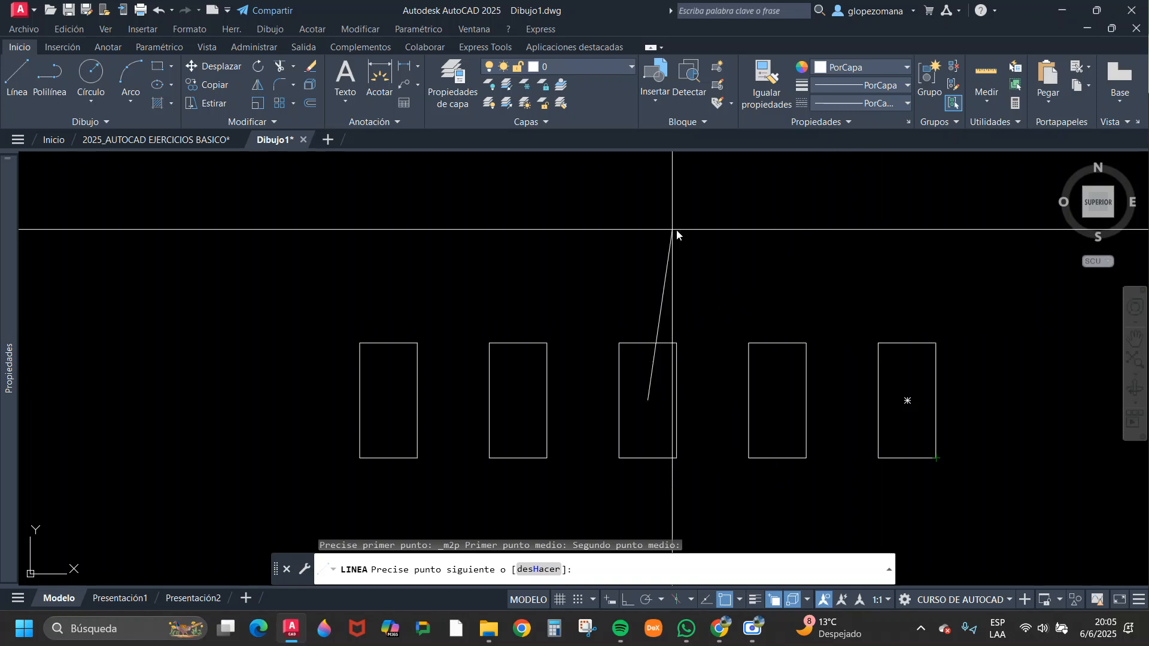
scroll(803, 264, down, 4)
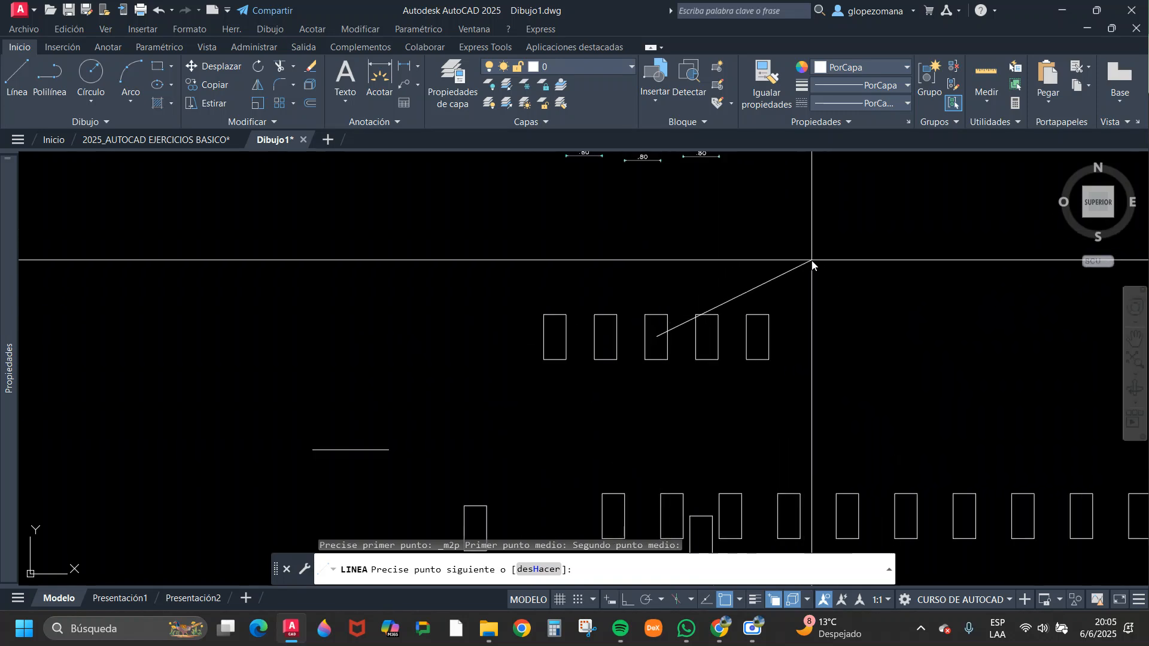
click(746, 219)
key(Return)
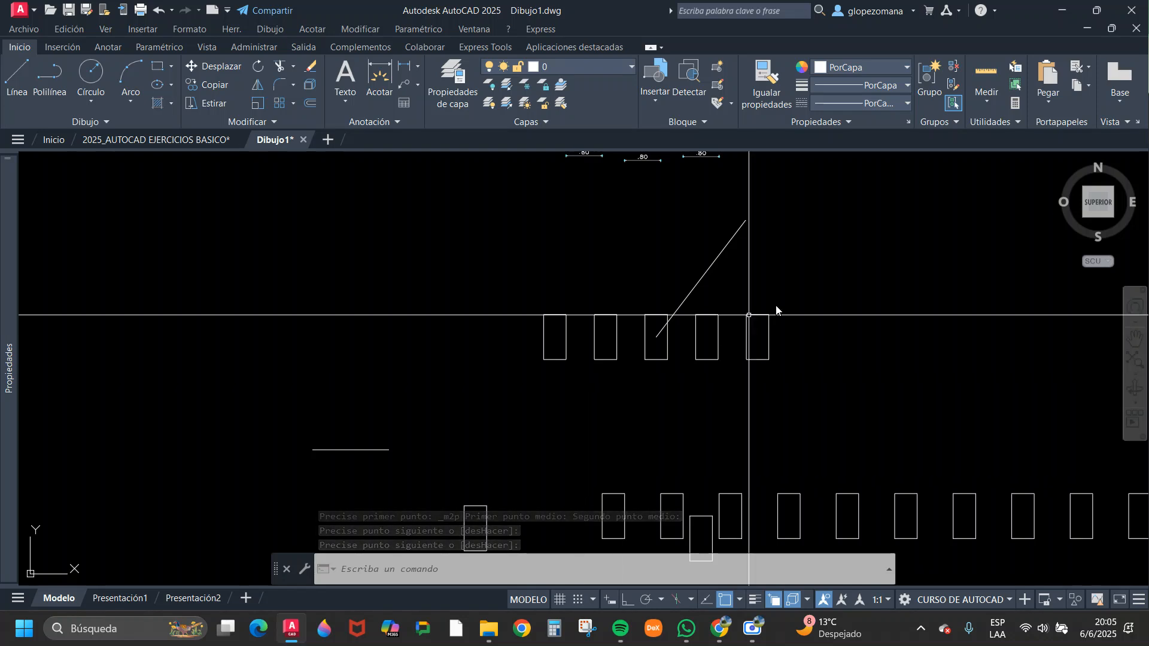
- Erase the diagonal line that starts inside the third rectangle
click(735, 234)
text(E)
key(Return)
middle_drag(819, 366, 643, 309)
key(Escape)
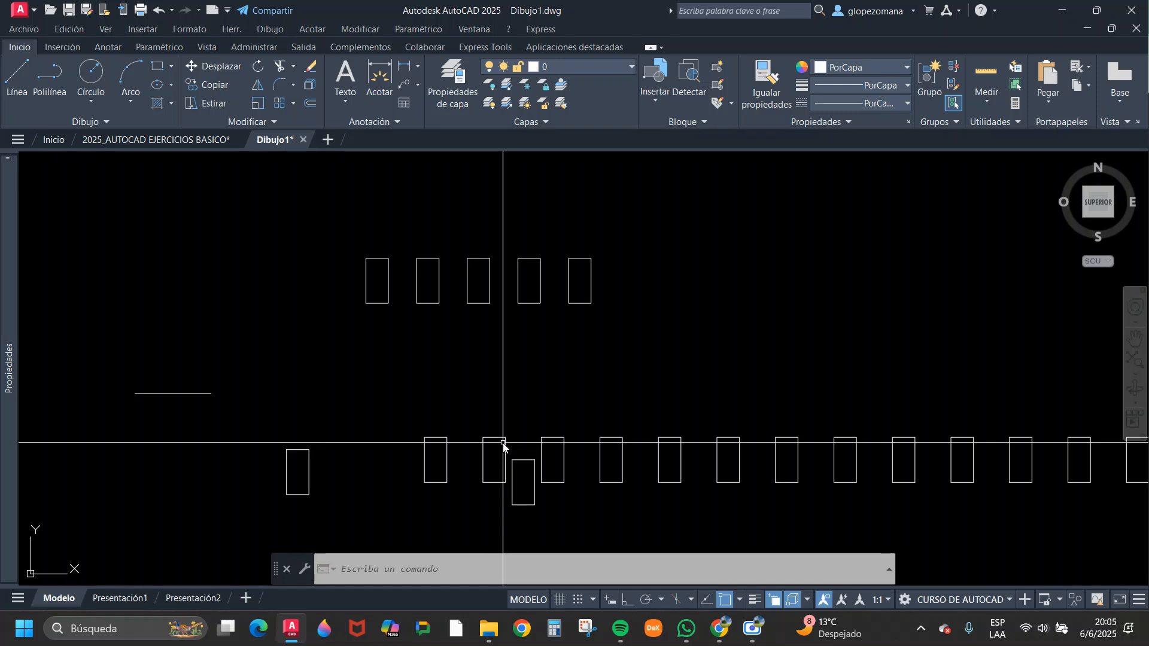
scroll(559, 497, up, 4)
key(Escape)
key(Escape)
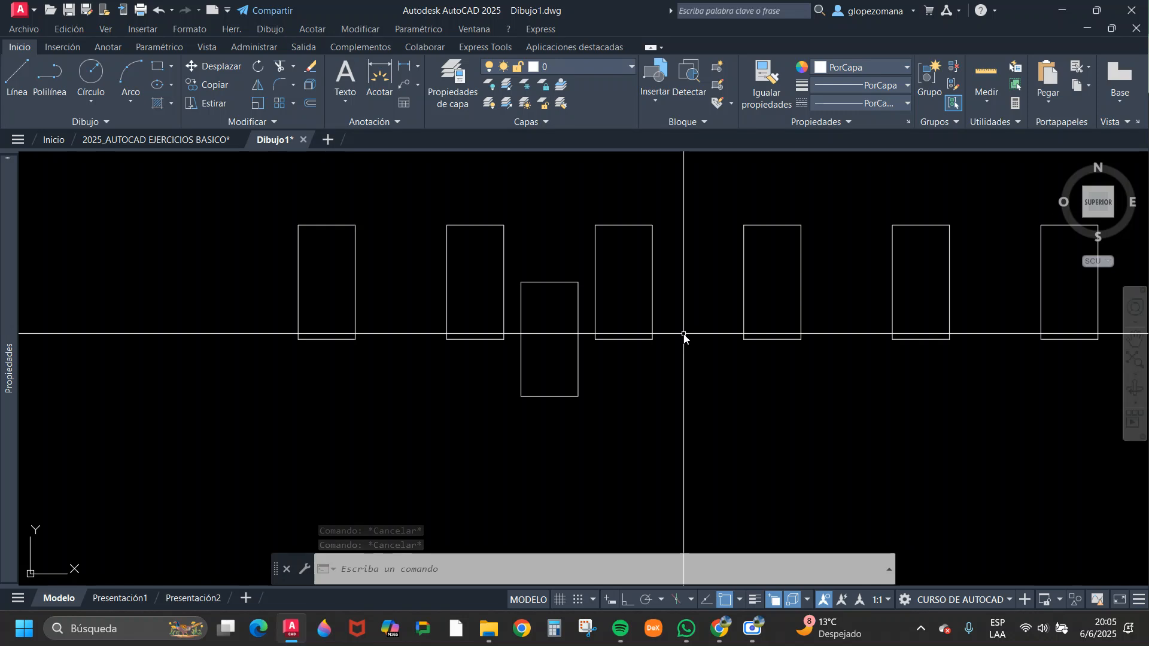
scroll(689, 342, down, 2)
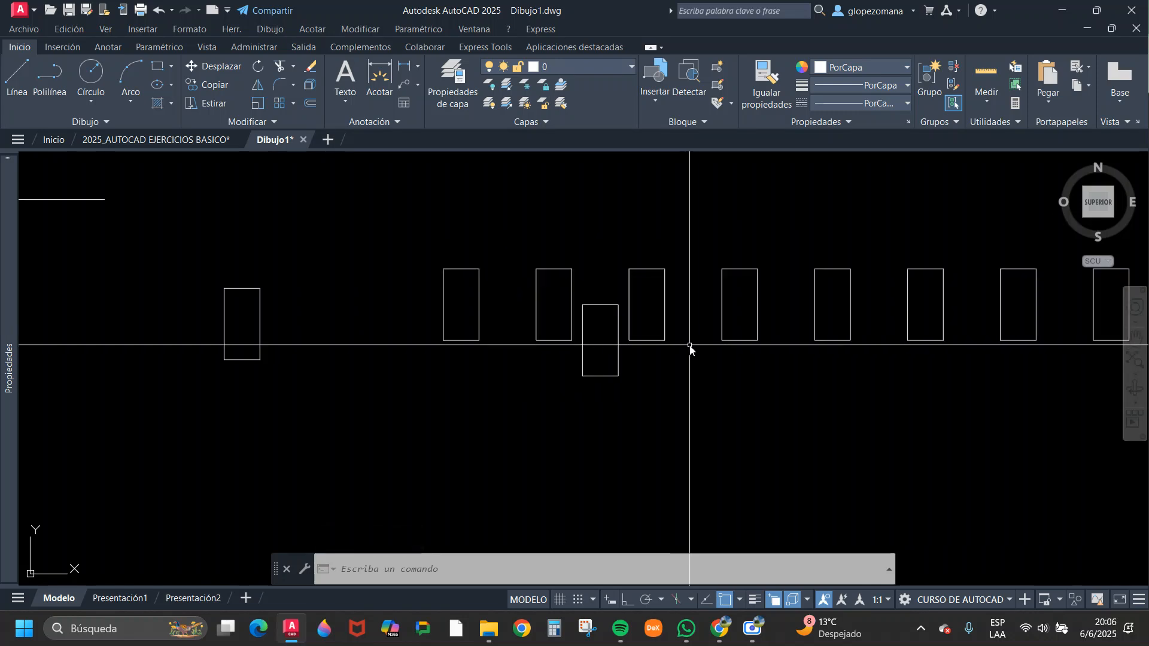
- Try to start a line with the text override MEE, with and without an underscore, and with the Mid Between 2 Points snap
text(l)
key(Return)
text(MEE)
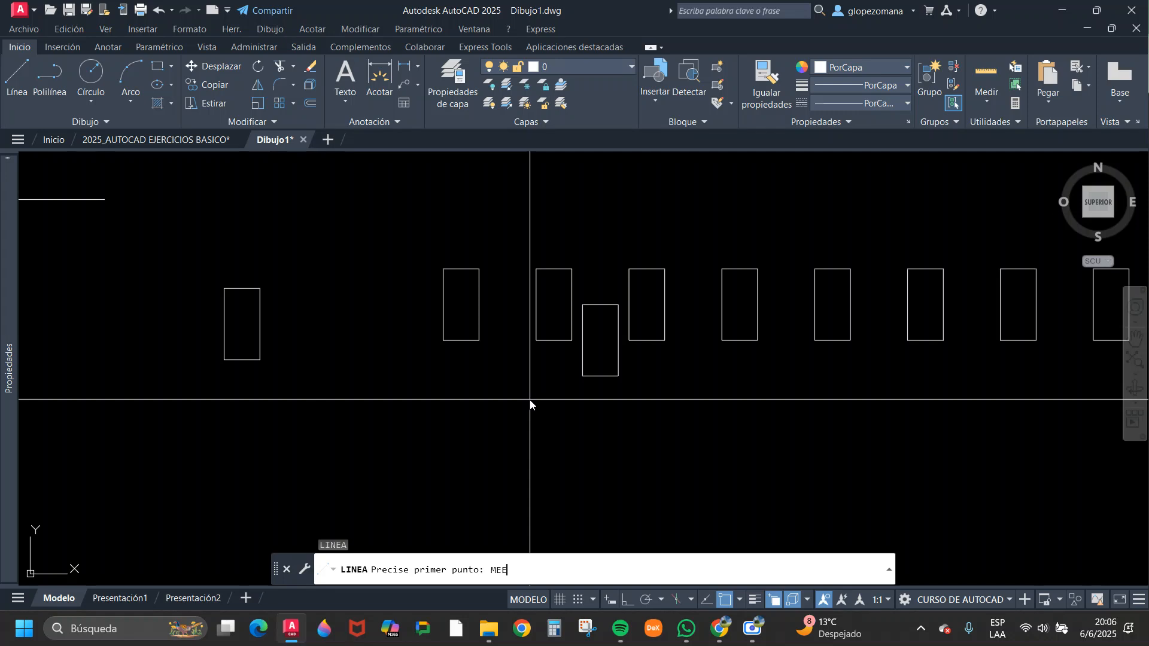
key(Return)
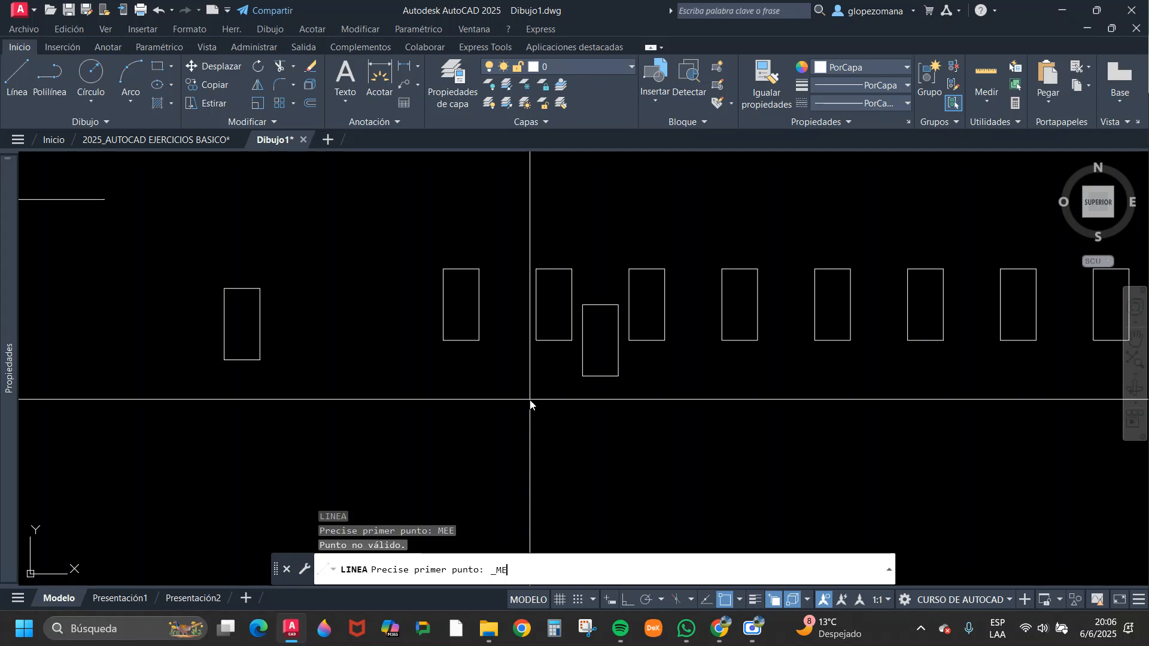
key(Return)
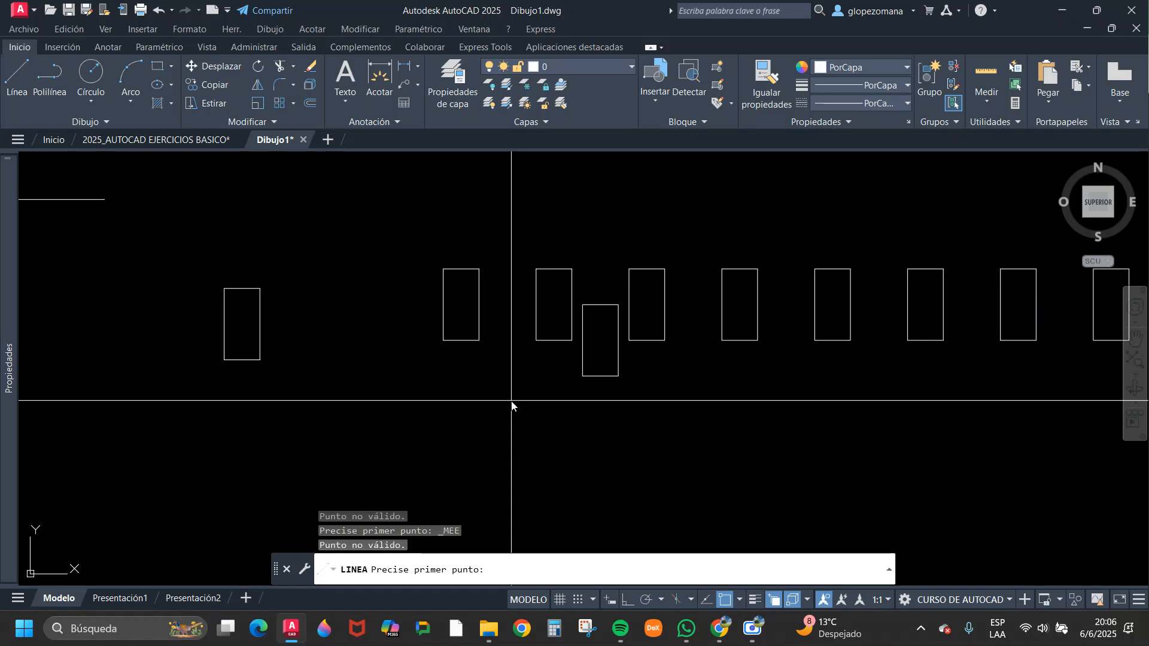
key(F8)
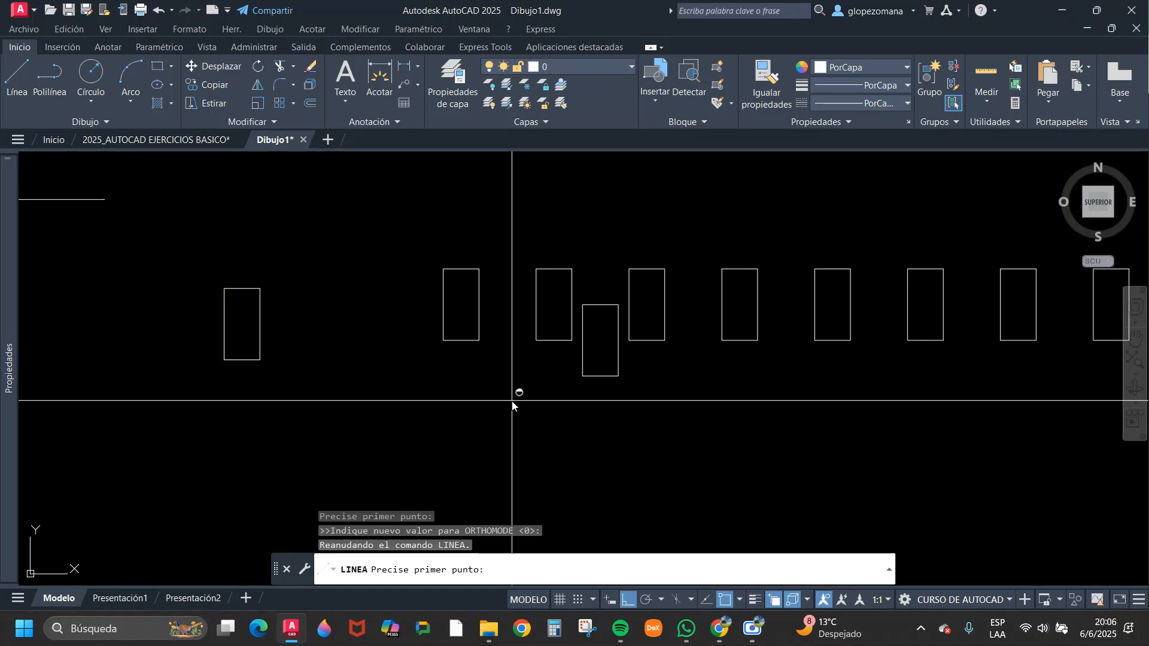
shift+right_click(513, 401)
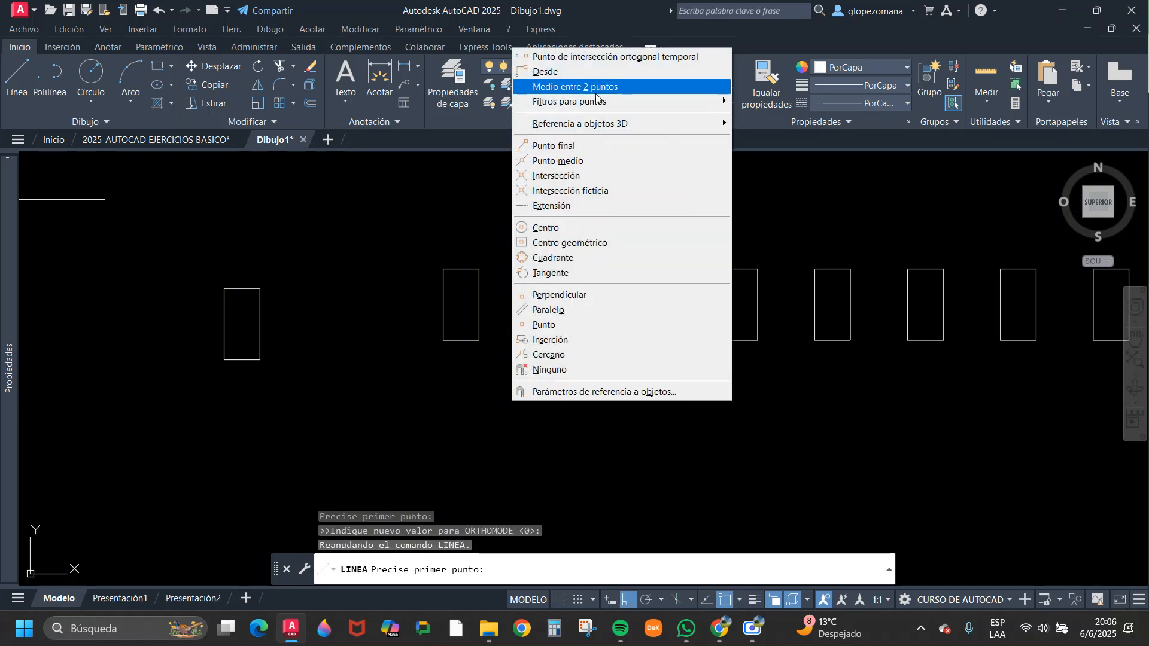
key(Escape)
scroll(509, 257, down, 6)
key(Escape)
mouse_move(562, 353)
middle_down()
mouse_move(560, 323)
mouse_move(524, 370)
middle_up()
key(Escape)
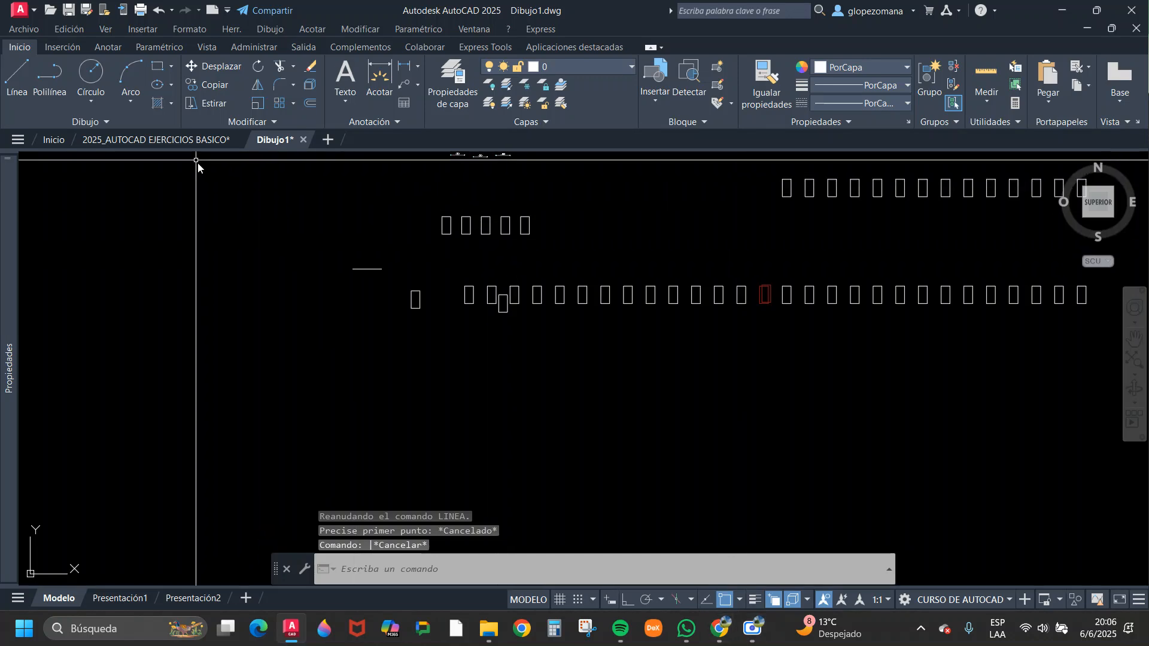
- Switch to the DAPC-05-COMANDOS DE EDICION PDF in Chrome and find section 9, GIRAR [G] – ROTATE [RO]
click(185, 143)
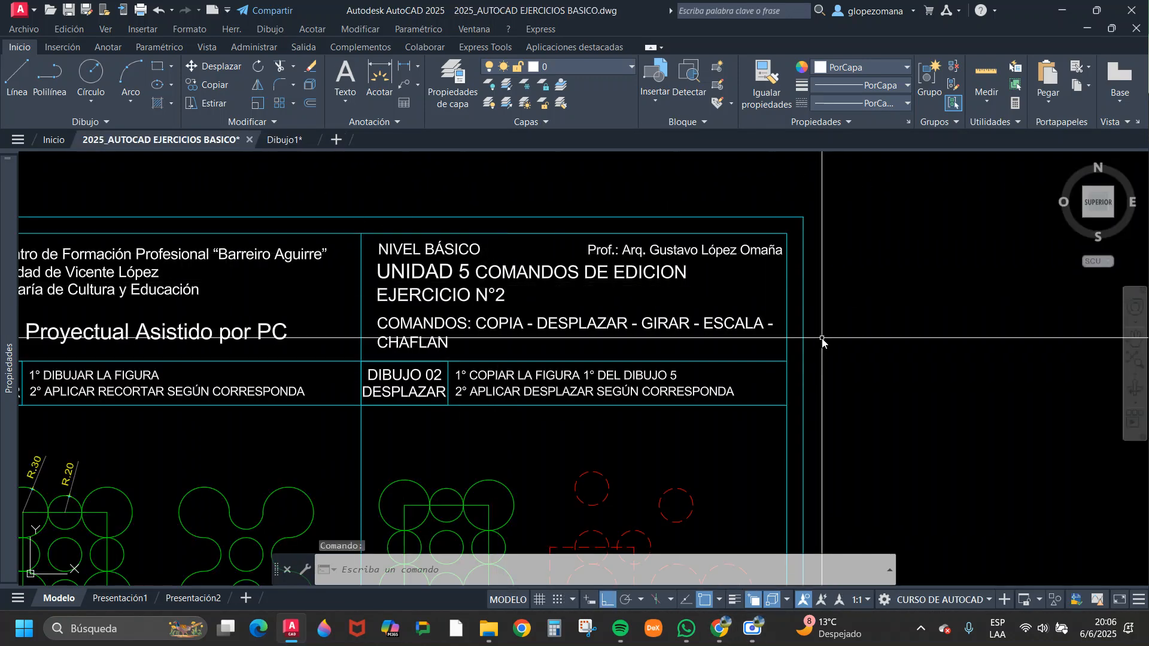
mouse_move(720, 630)
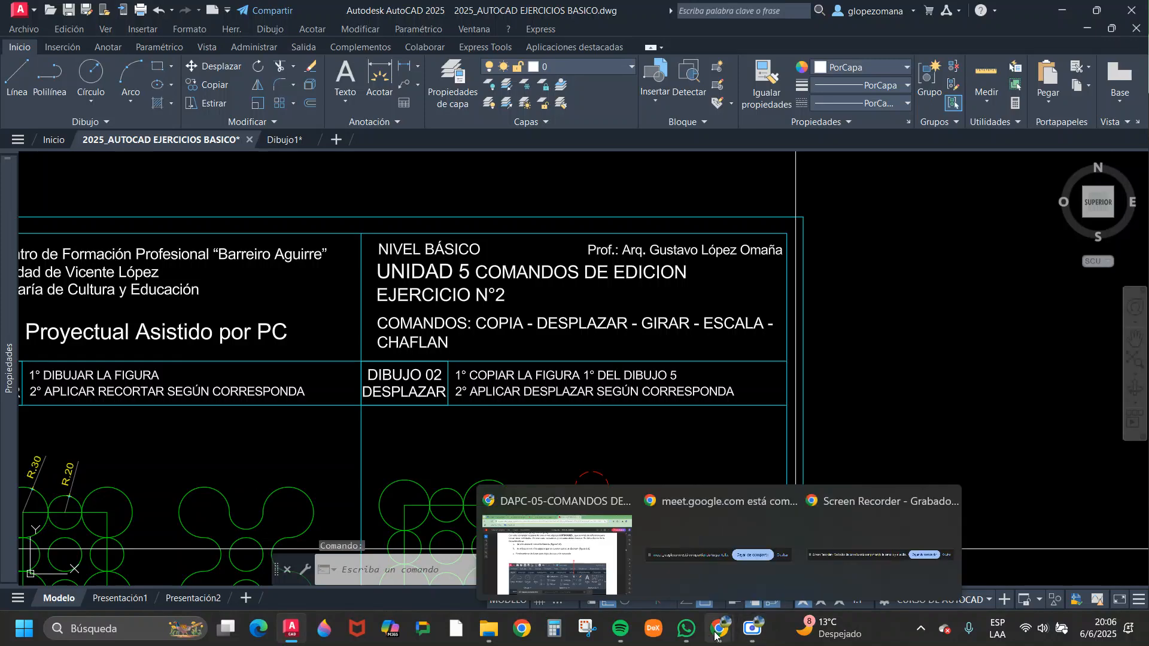
click(562, 579)
scroll(598, 349, up, 5)
scroll(598, 349, up, 10)
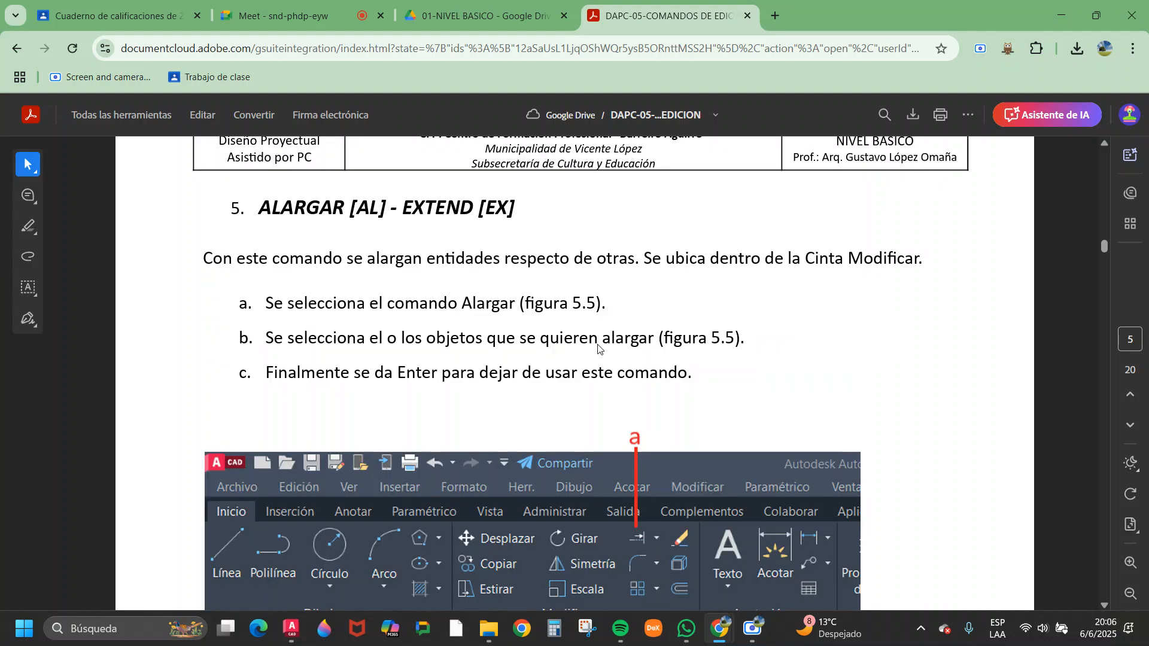
scroll(598, 349, up, 4)
drag(1100, 242, 1114, 145)
scroll(685, 365, down, 4)
scroll(593, 413, down, 15)
scroll(602, 411, down, 20)
scroll(609, 406, down, 20)
scroll(609, 406, down, 20)
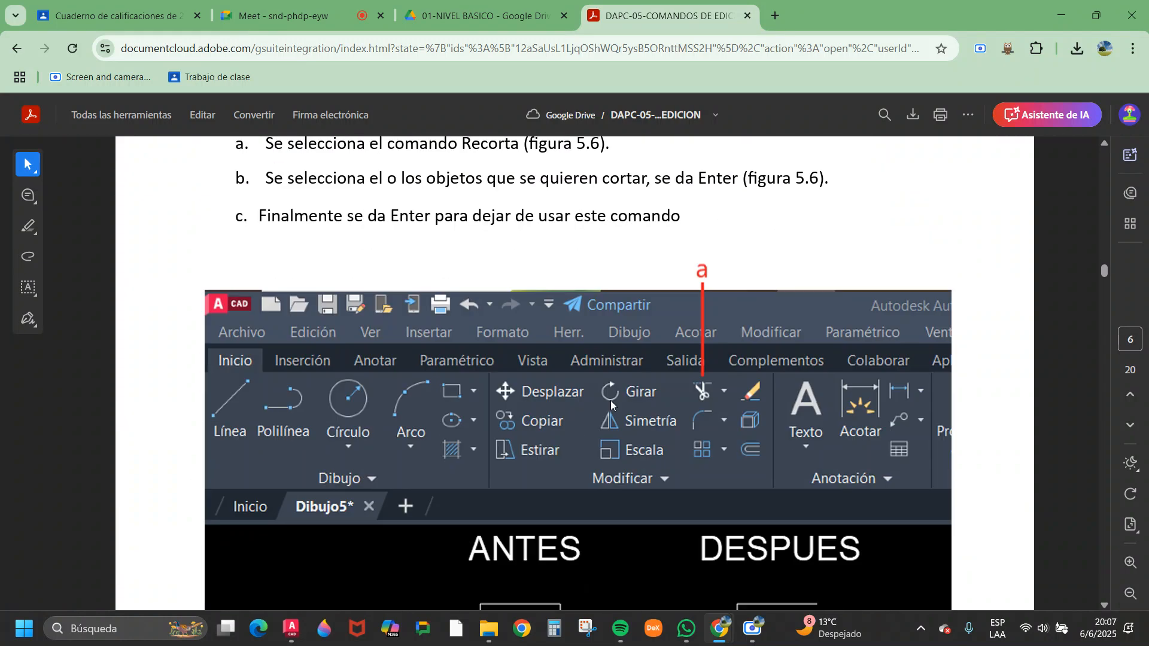
scroll(611, 401, down, 12)
scroll(613, 405, down, 18)
scroll(613, 405, down, 10)
scroll(612, 401, down, 10)
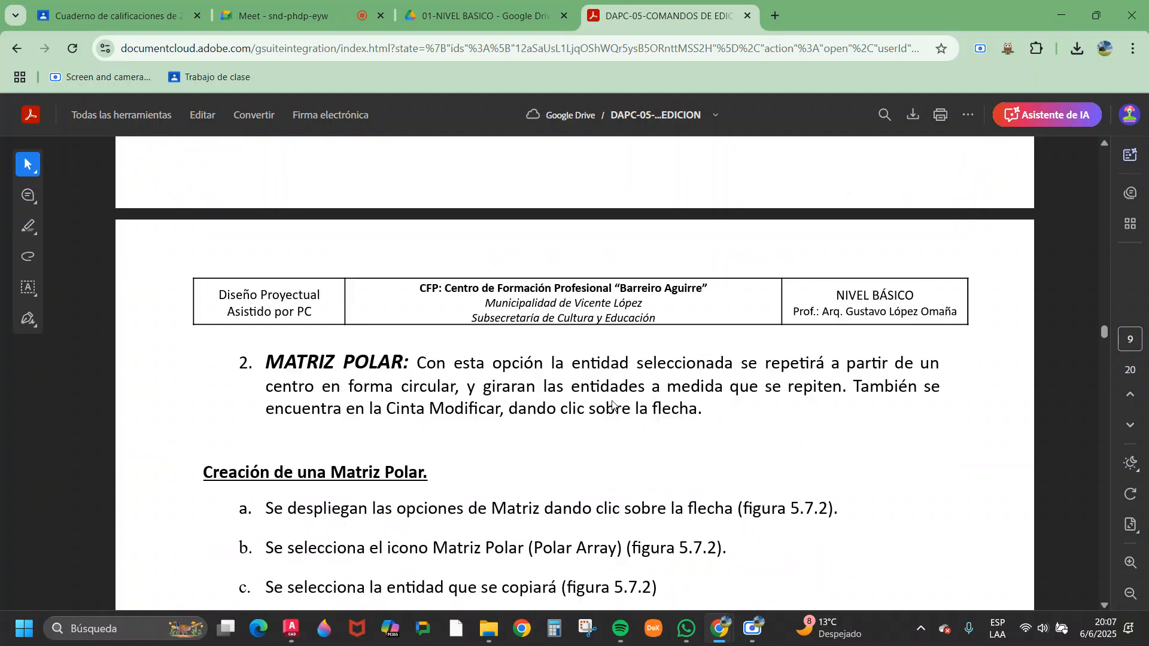
scroll(611, 400, up, 3)
scroll(612, 400, down, 8)
scroll(611, 400, down, 12)
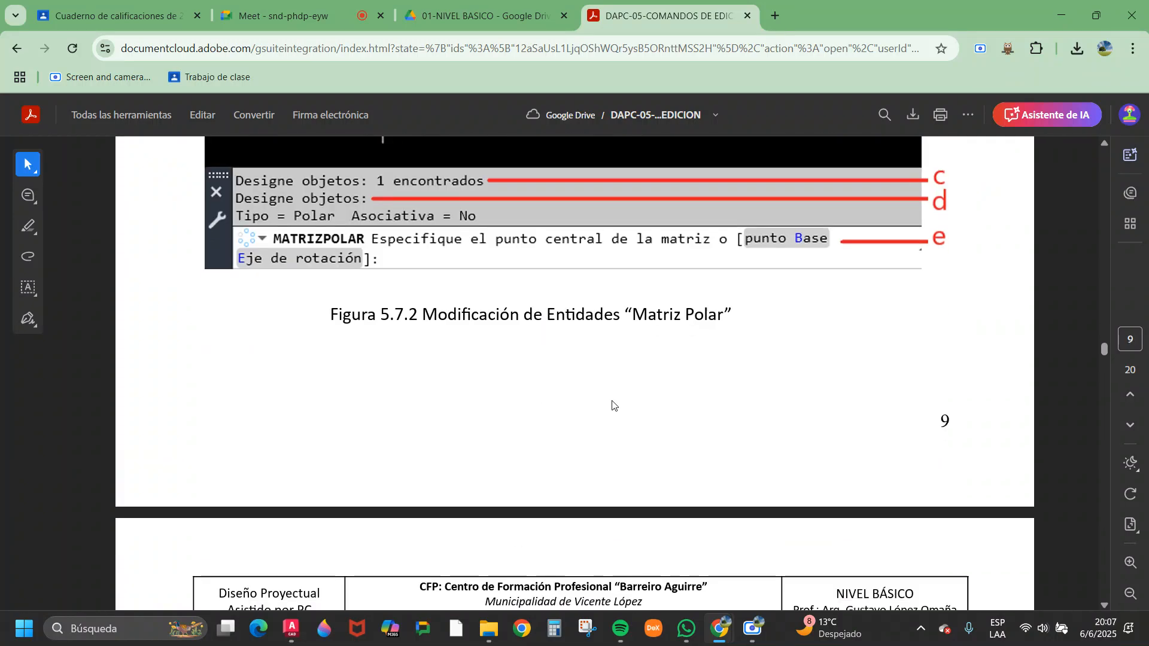
scroll(612, 401, down, 15)
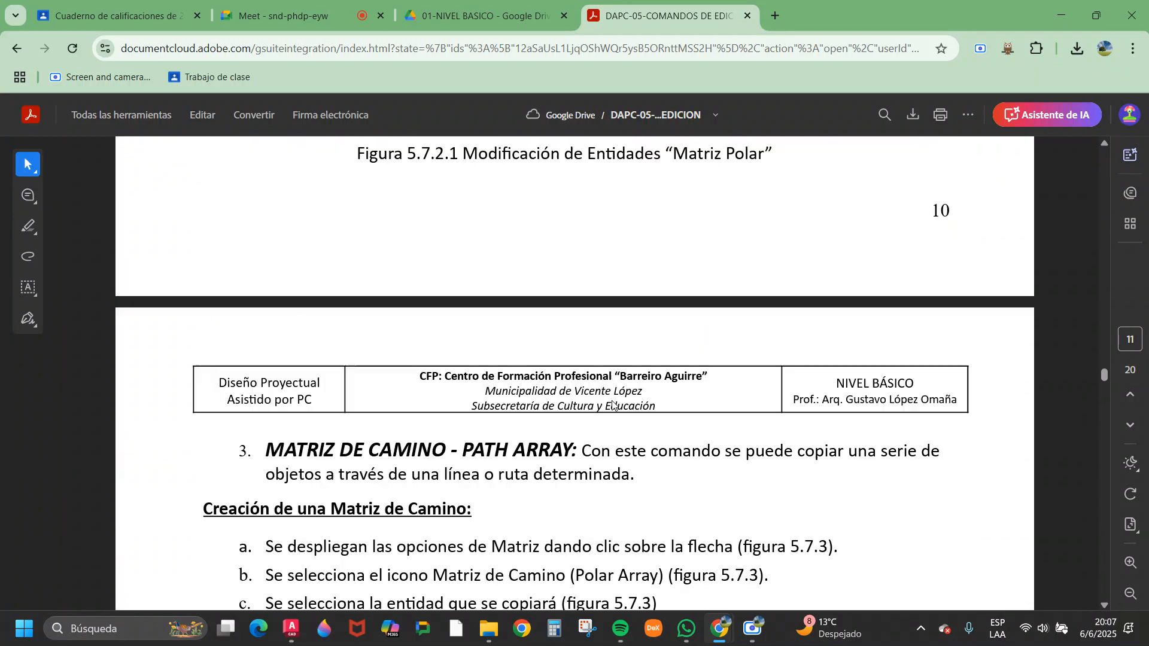
scroll(612, 405, down, 20)
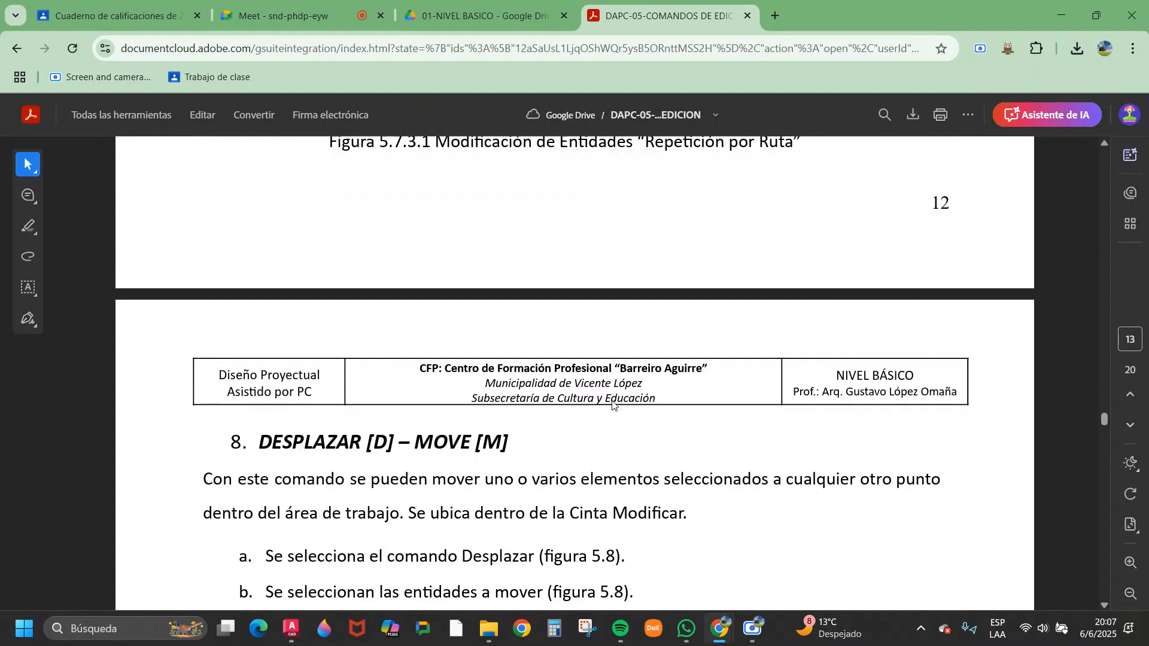
scroll(611, 406, down, 10)
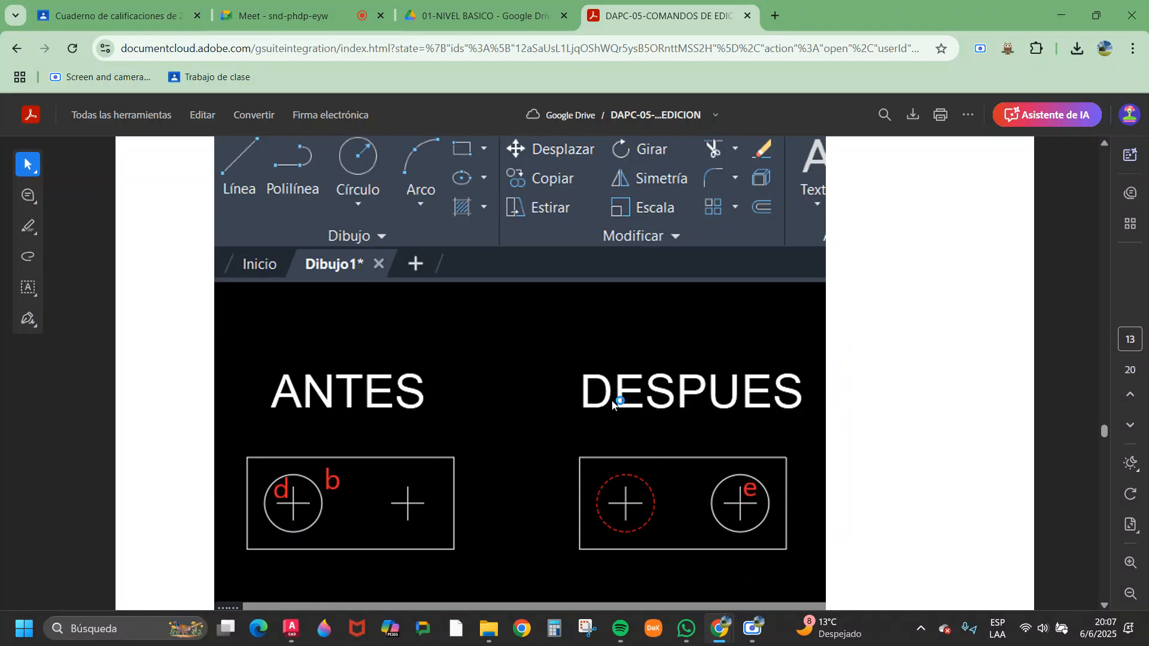
scroll(613, 405, down, 10)
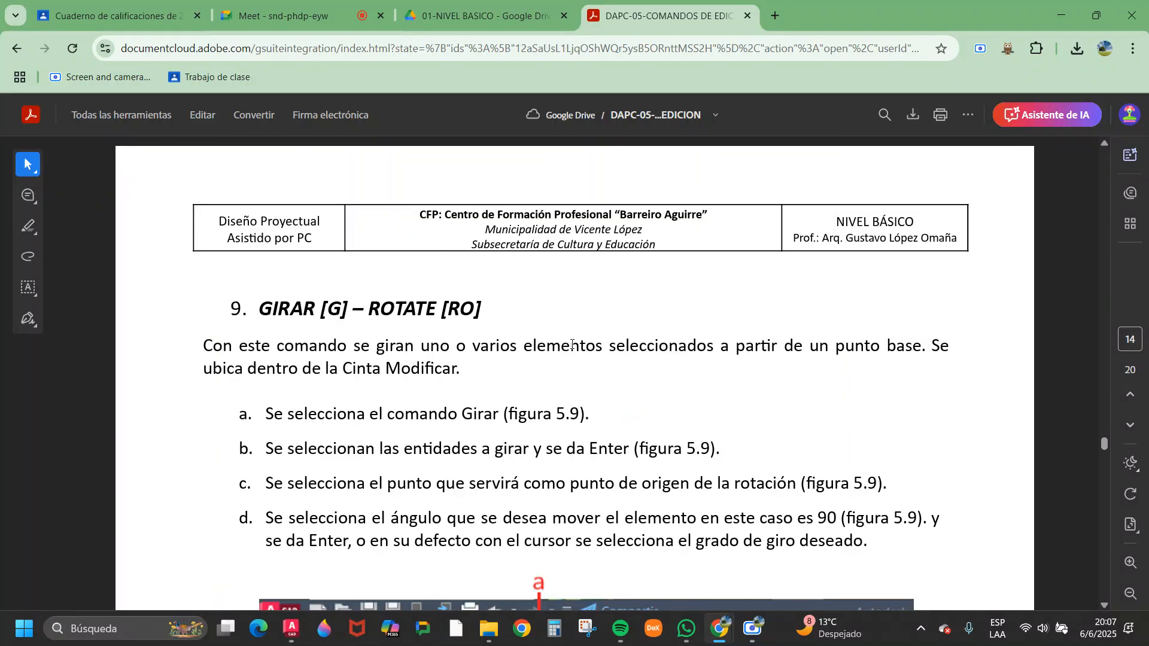
- Examine the Girar procedure from selecting the command to entering the angle, including the before-and-after example in figure 5.9
scroll(606, 419, down, 1)
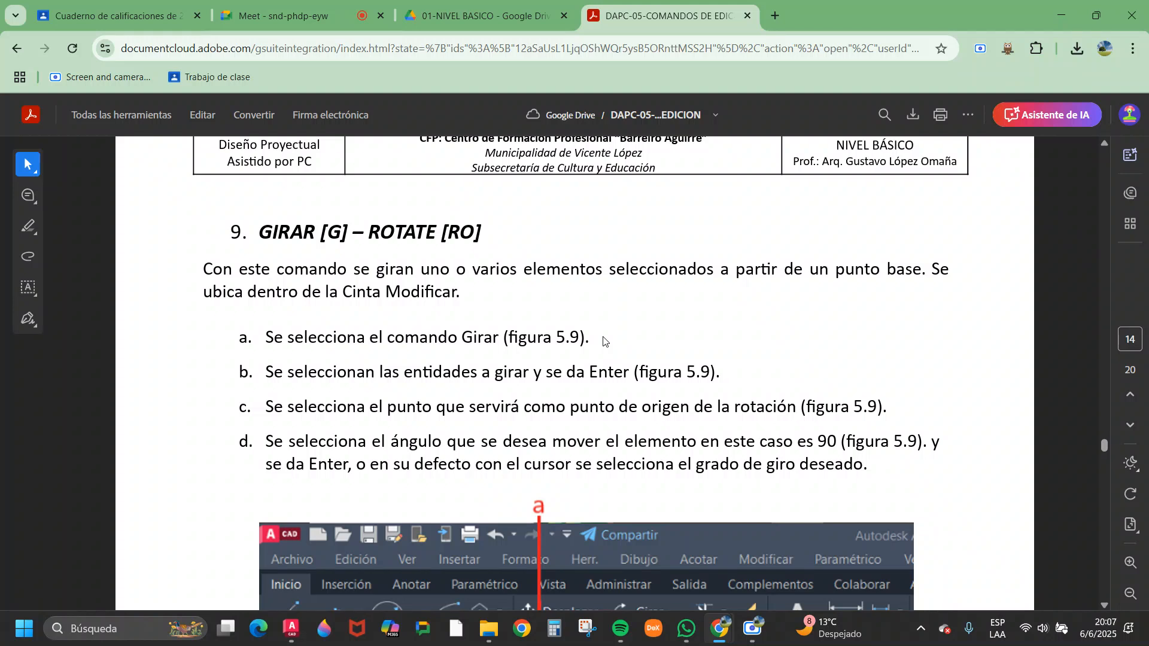
scroll(624, 331, down, 2)
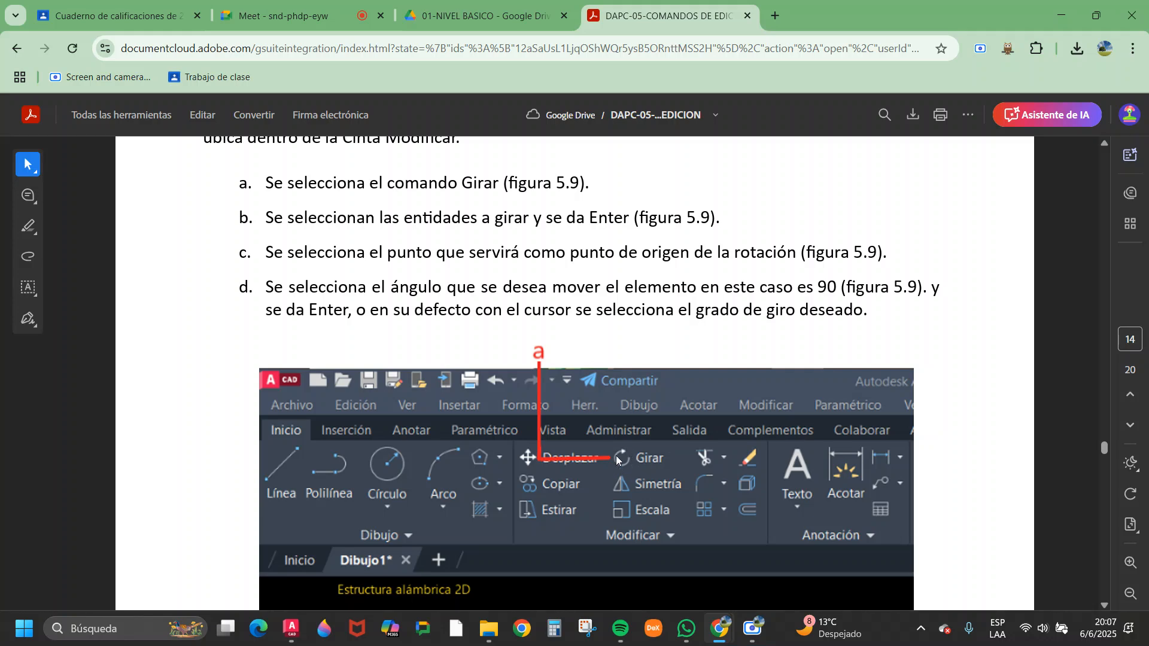
scroll(696, 433, down, 4)
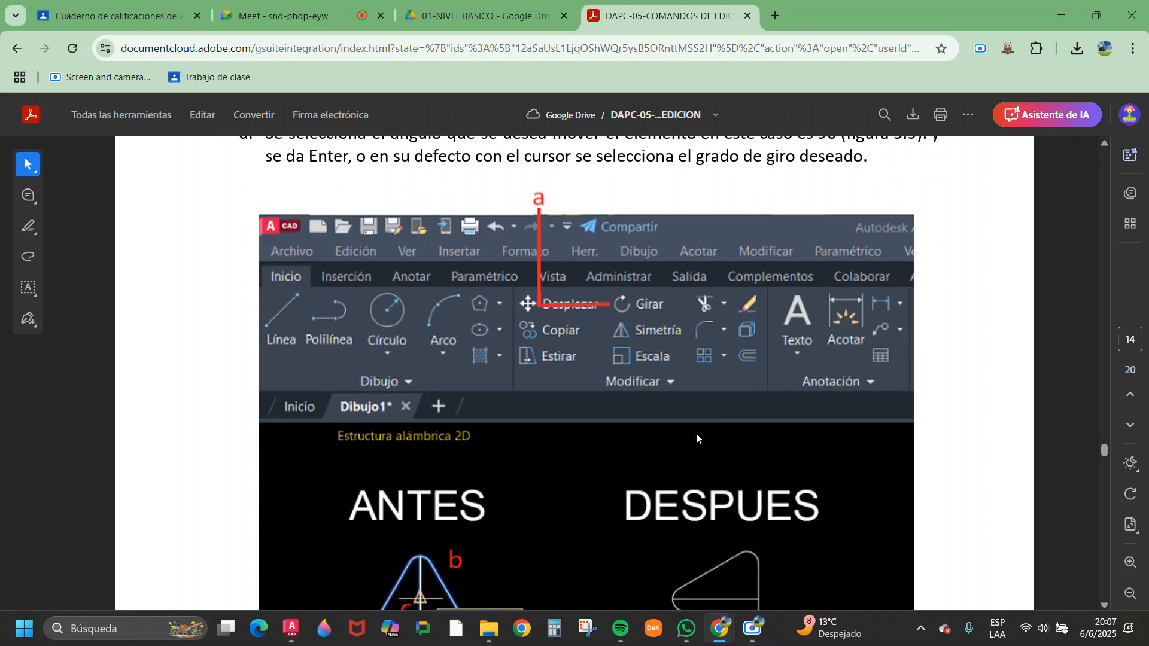
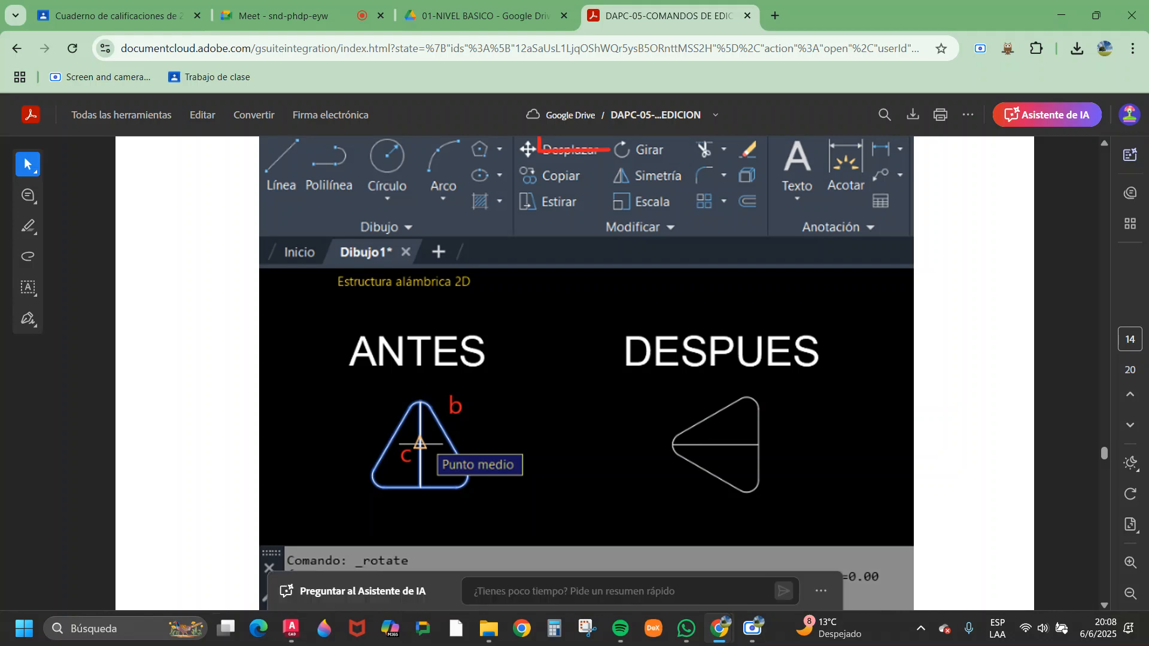
scroll(415, 422, down, 7)
scroll(523, 394, up, 4)
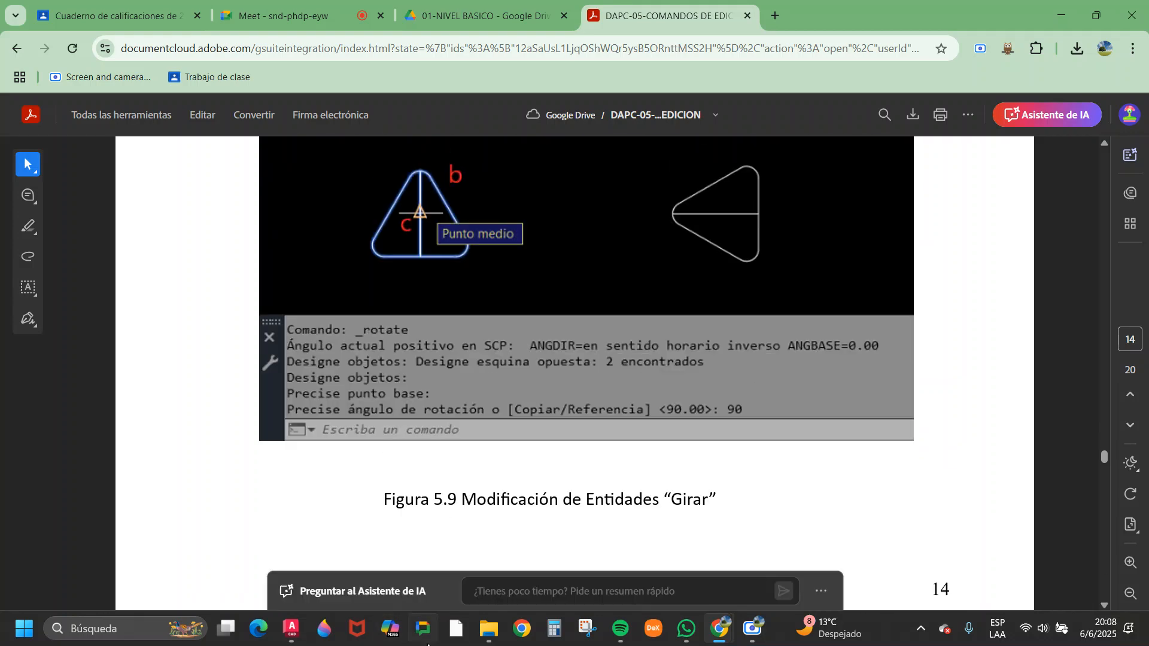
- Switch back to the Dibujo1 drawing in AutoCAD and bring the isolated rectangle into close view
click(292, 632)
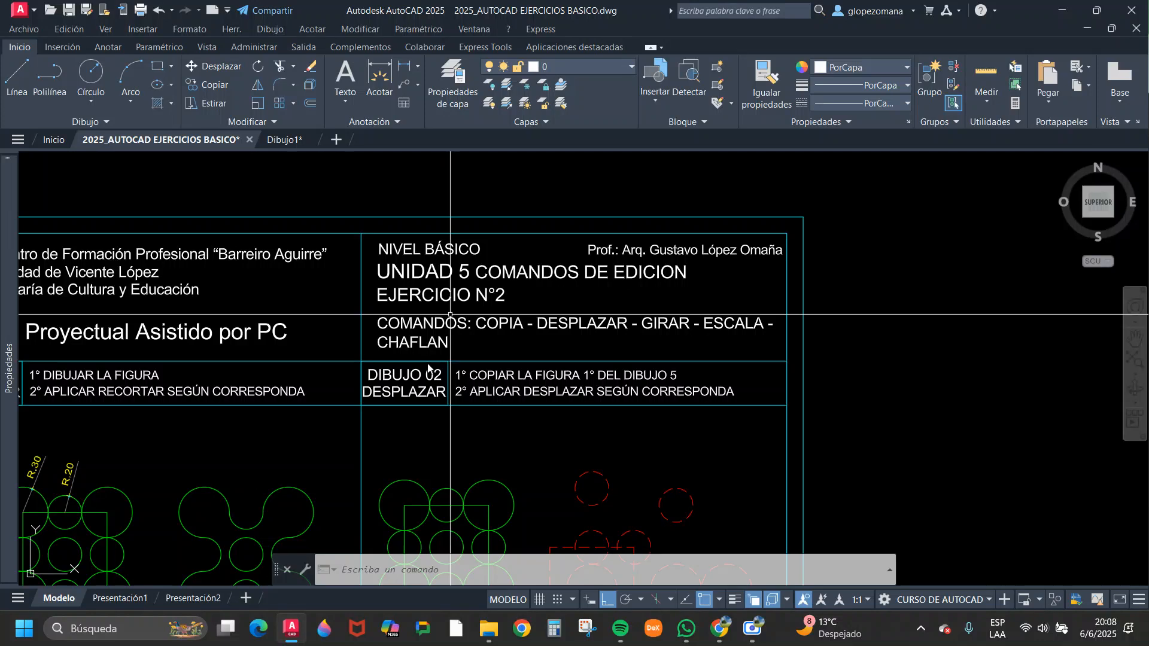
click(285, 139)
scroll(511, 285, up, 8)
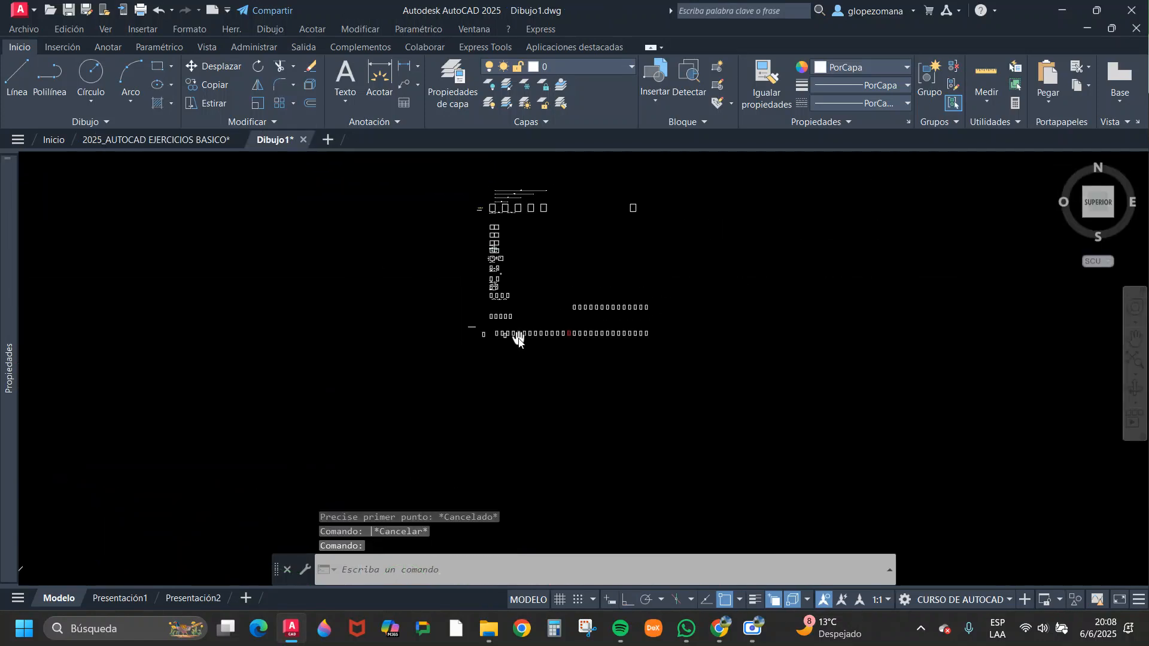
key(Escape)
middle_drag(760, 346, 413, 341)
middle_drag(1028, 343, 558, 407)
scroll(564, 364, up, 3)
key(Escape)
scroll(588, 370, down, 1)
key(Escape)
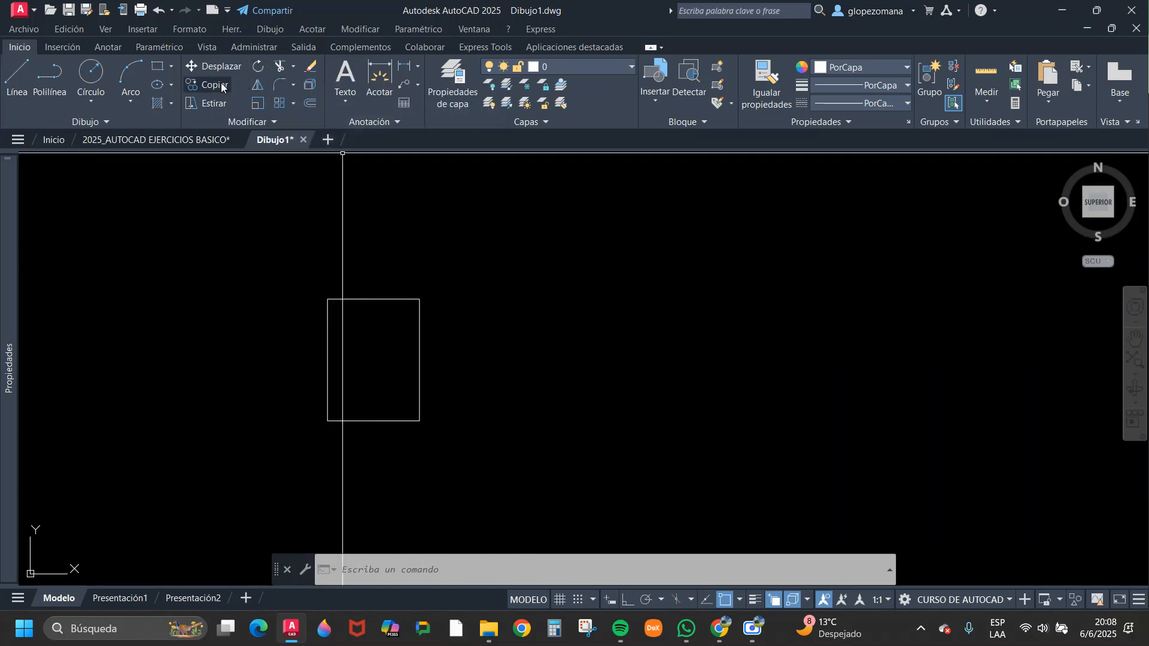
- Rotate the isolated rectangle a quarter turn about its center, with ortho on
click(260, 71)
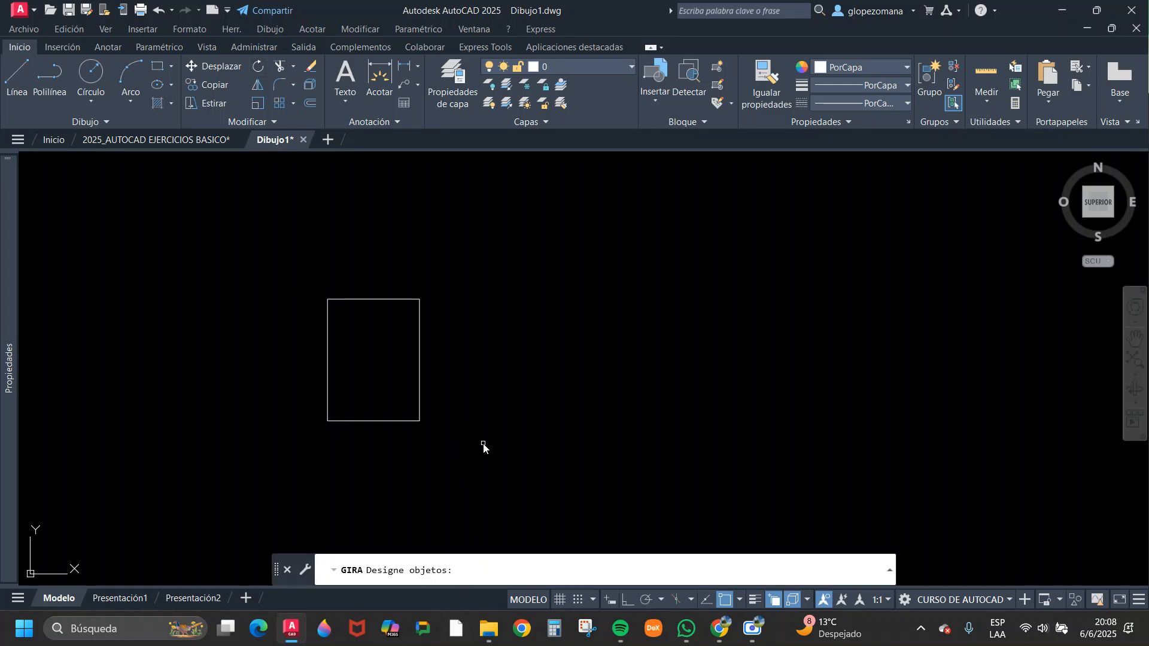
click(504, 446)
click(389, 277)
click(267, 243)
click(515, 453)
click(411, 300)
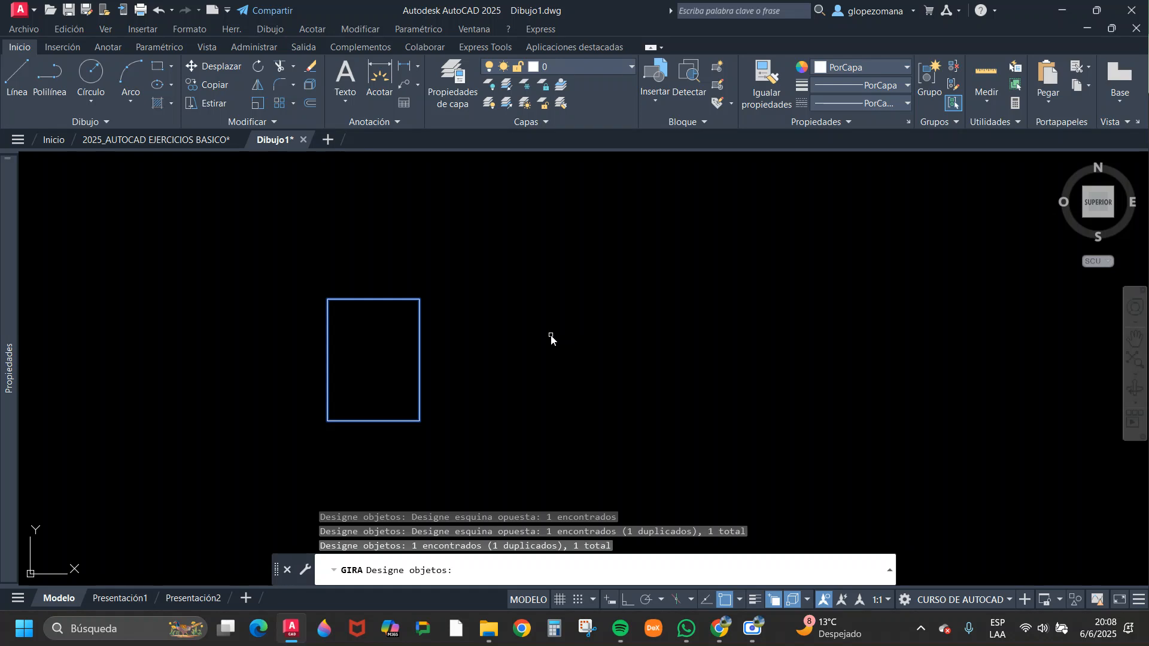
key(Return)
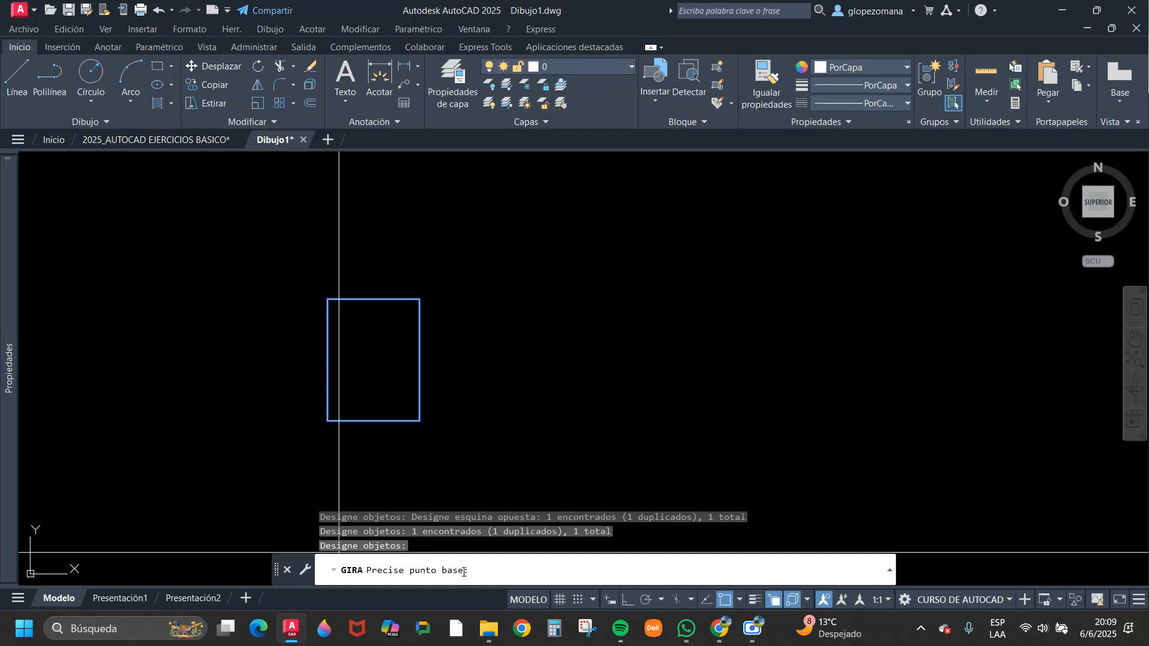
click(376, 362)
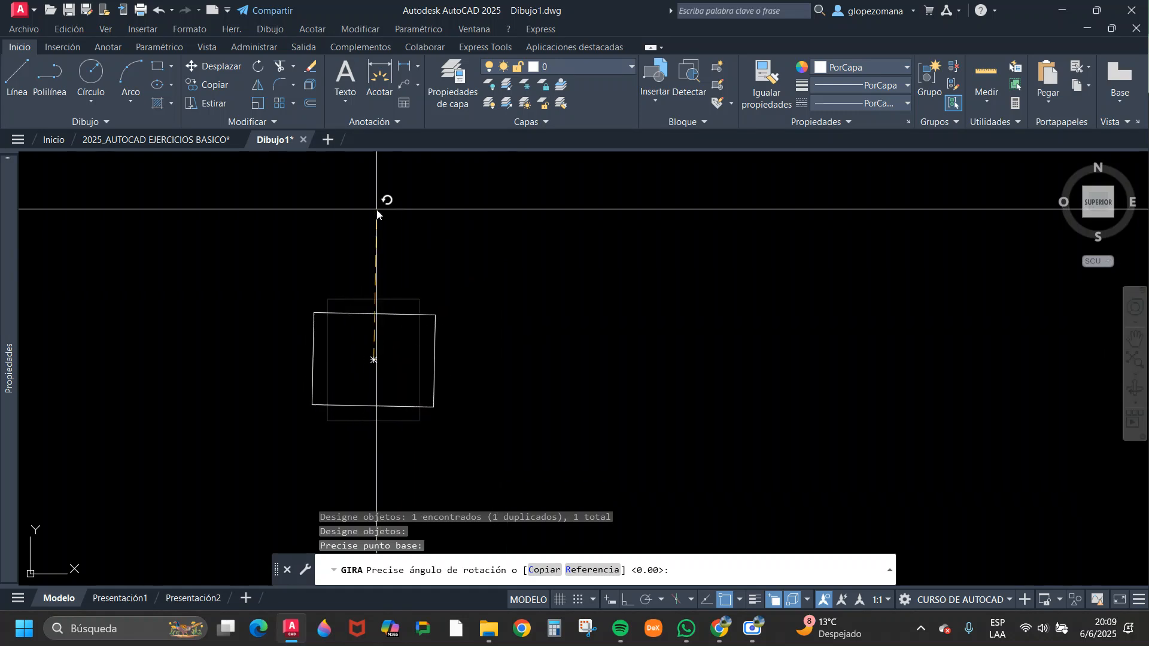
key(F8)
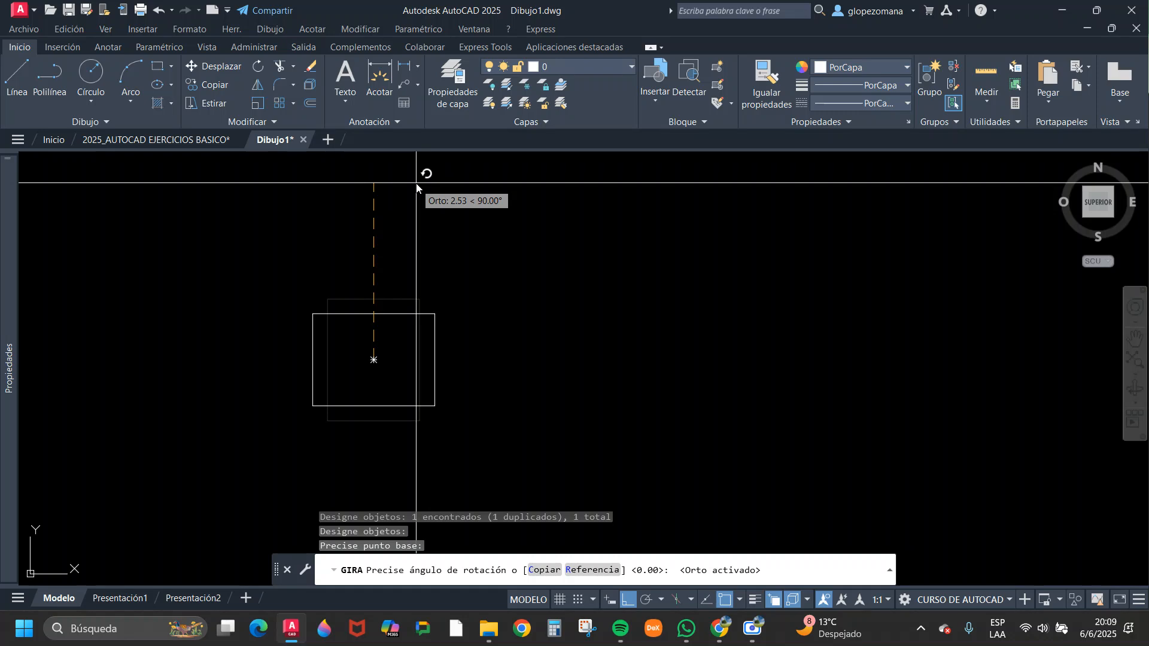
click(388, 470)
- Rotate the isolated rectangle 45° about a free point to its right with ortho off, and undo the rotation
middle_drag(584, 367, 504, 358)
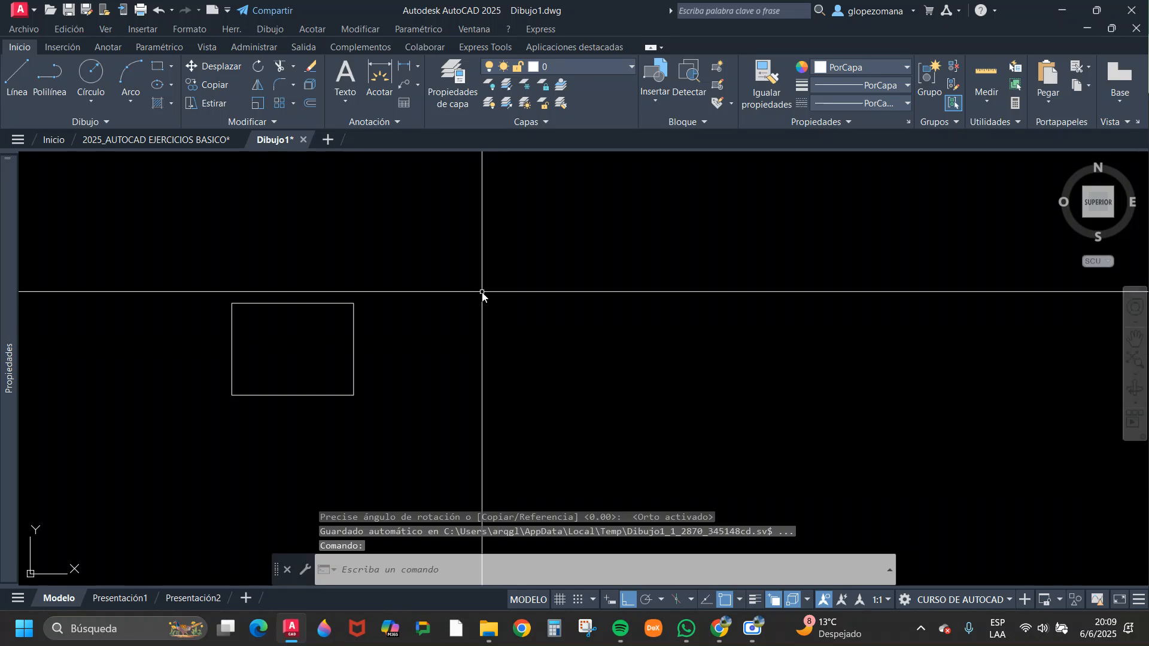
click(259, 65)
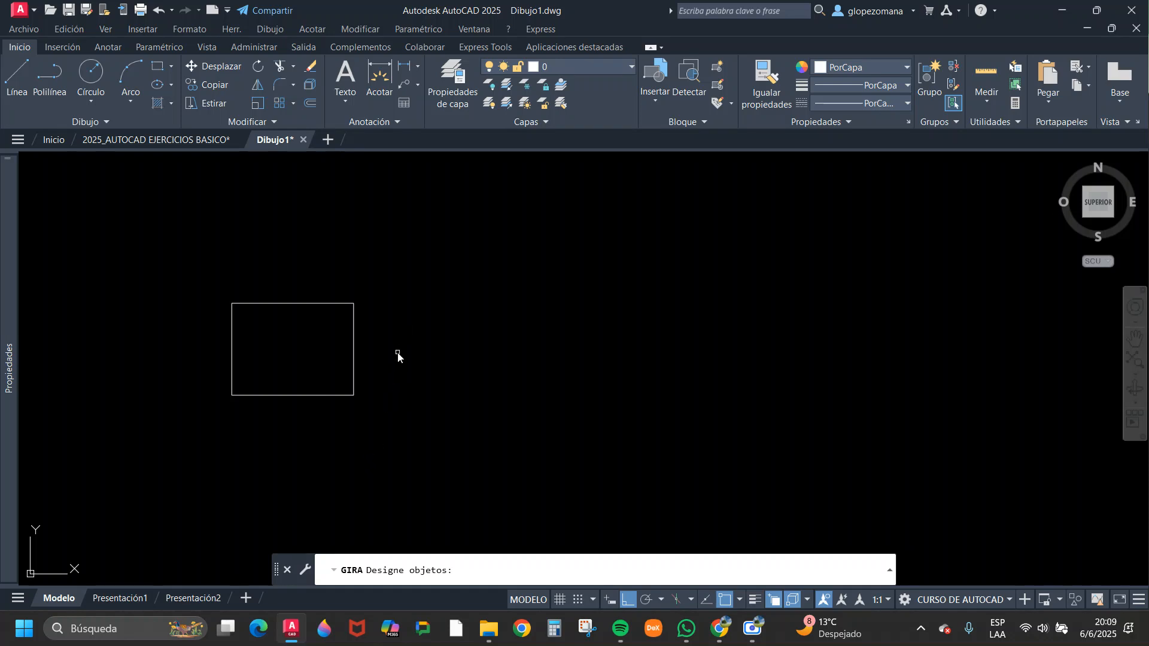
click(390, 262)
click(278, 374)
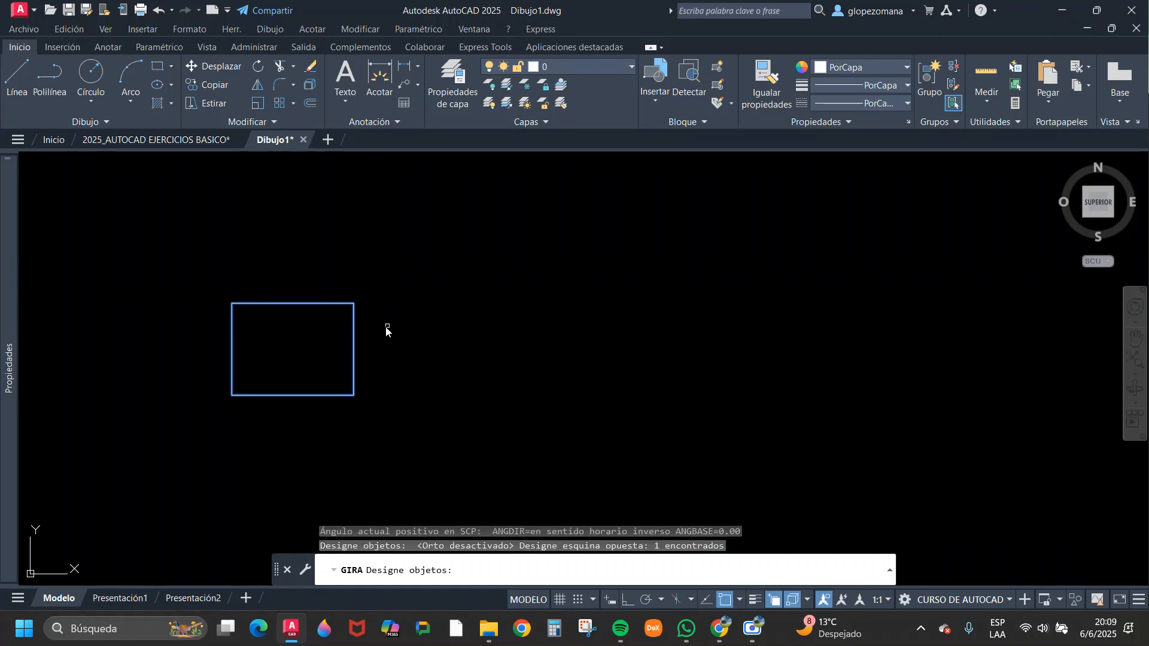
key(Return)
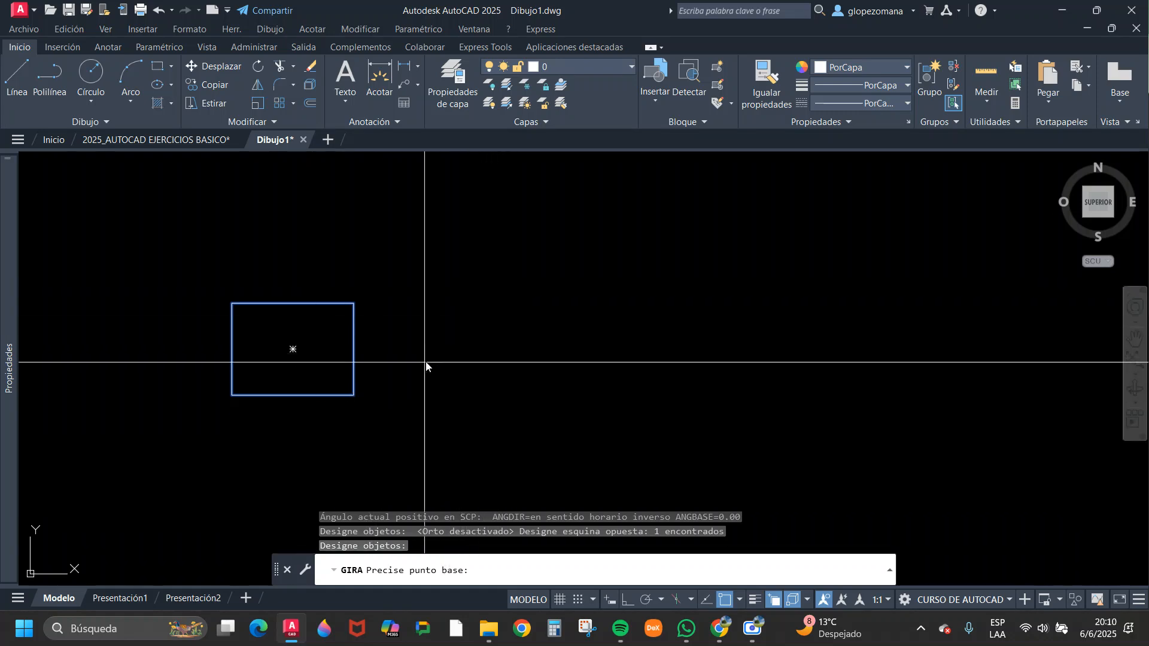
click(490, 349)
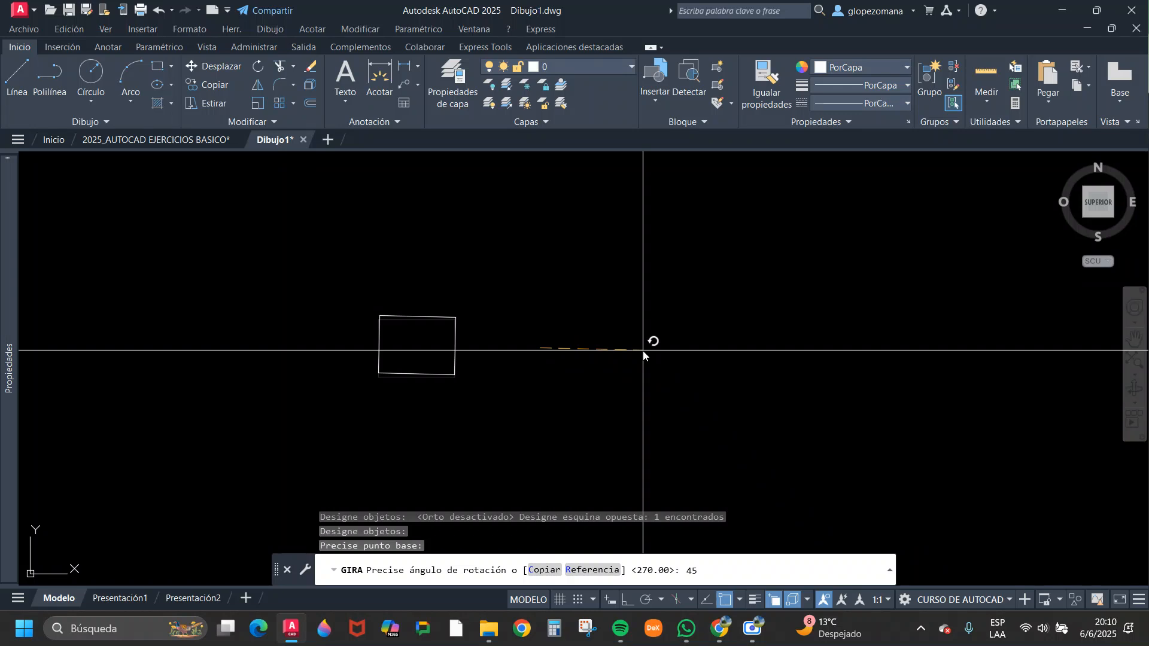
key(Return)
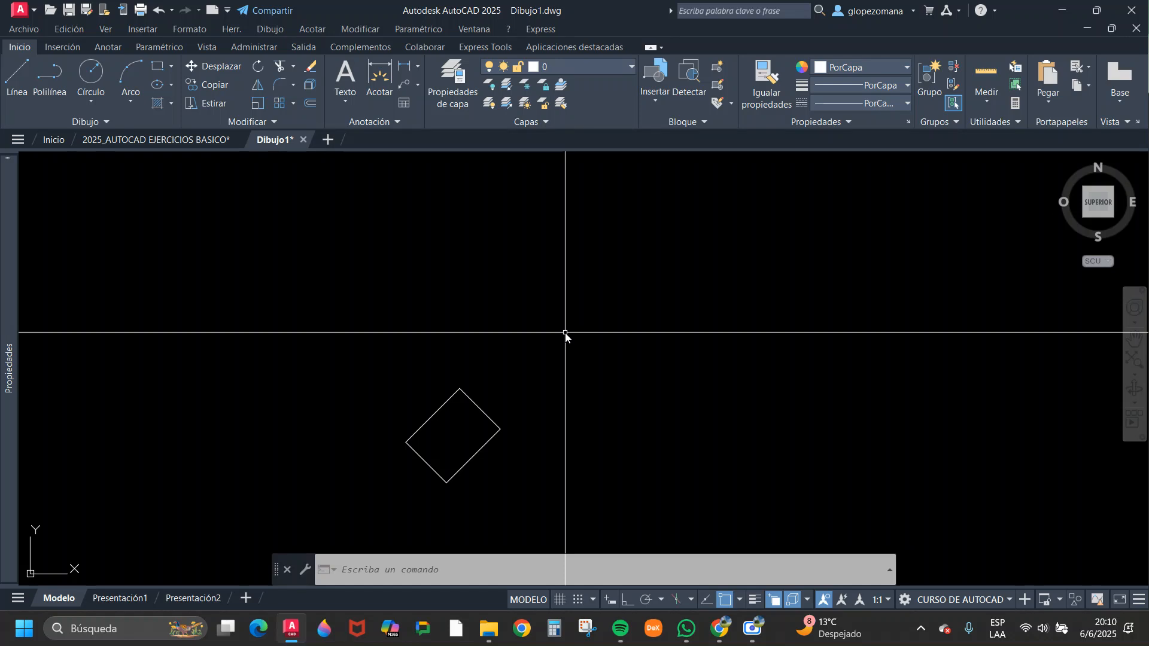
click(153, 11)
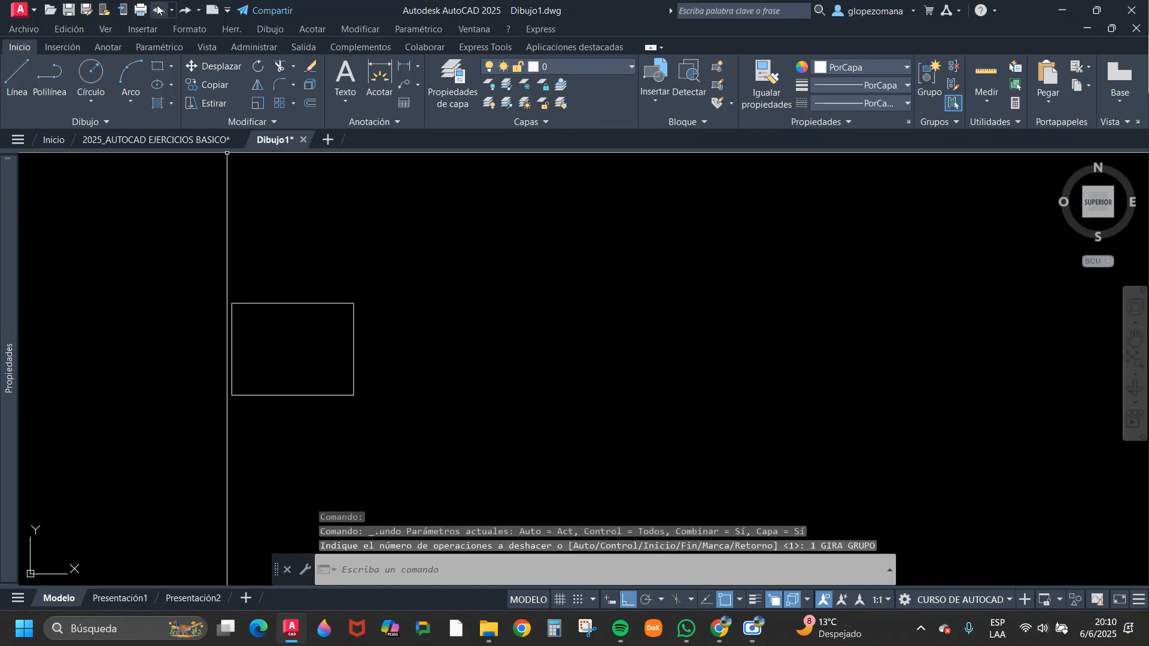
- Rotate the isolated rectangle -45° about a free point to its right with ortho off, and undo the rotation
scroll(499, 329, down, 4)
key(F8)
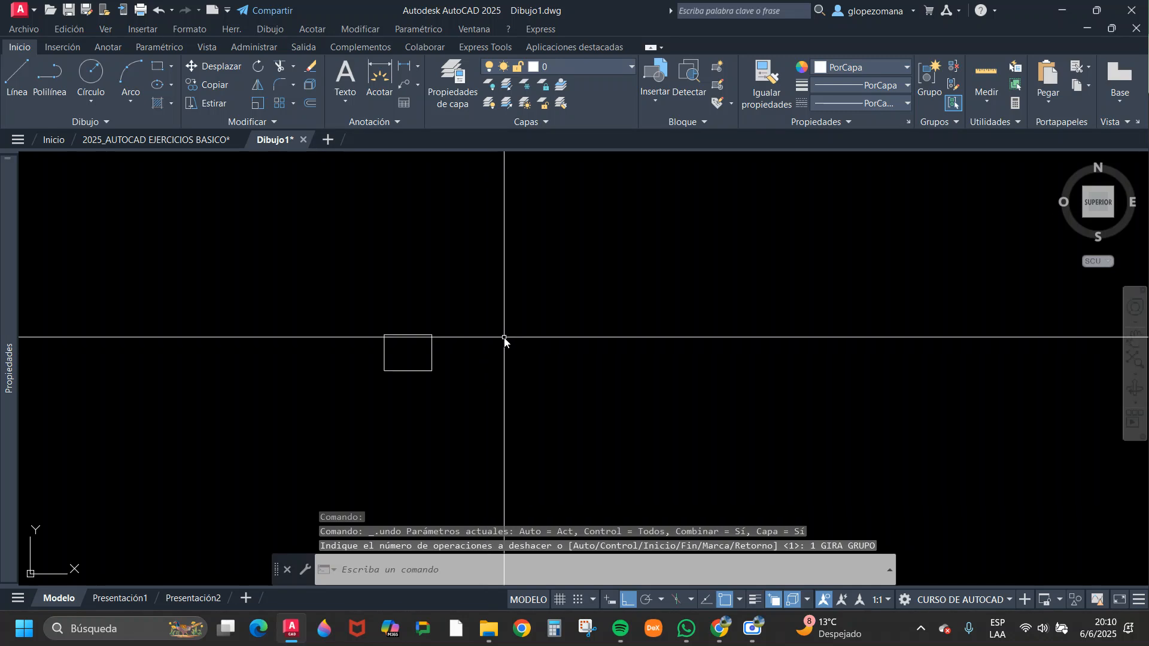
click(261, 66)
click(501, 288)
click(424, 376)
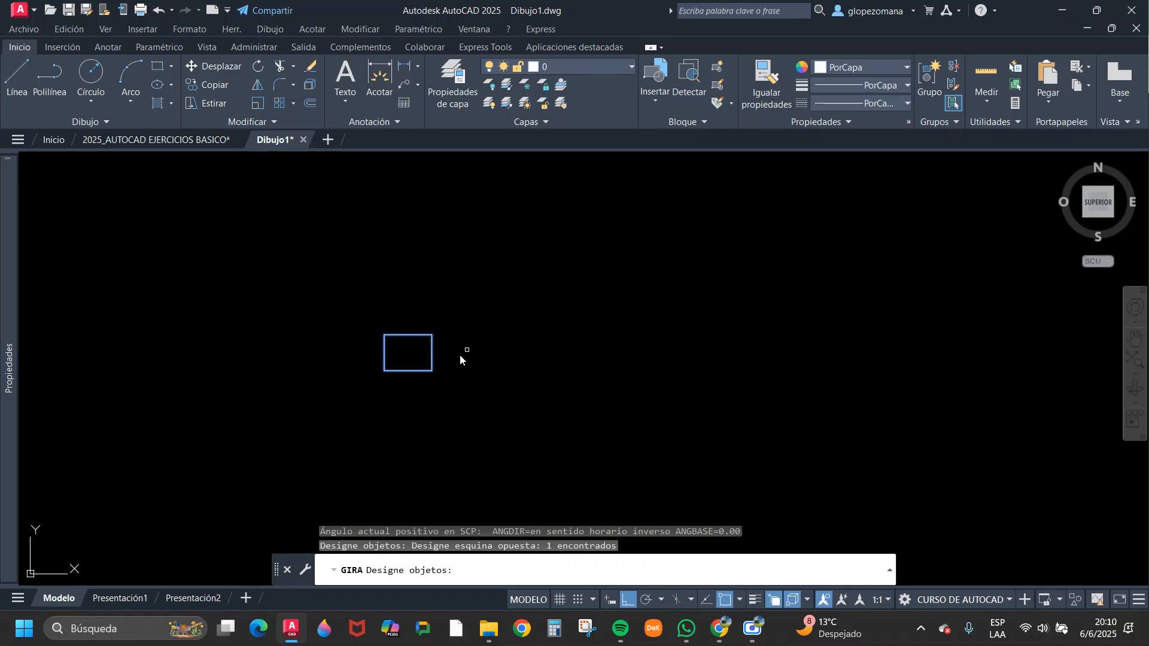
key(Return)
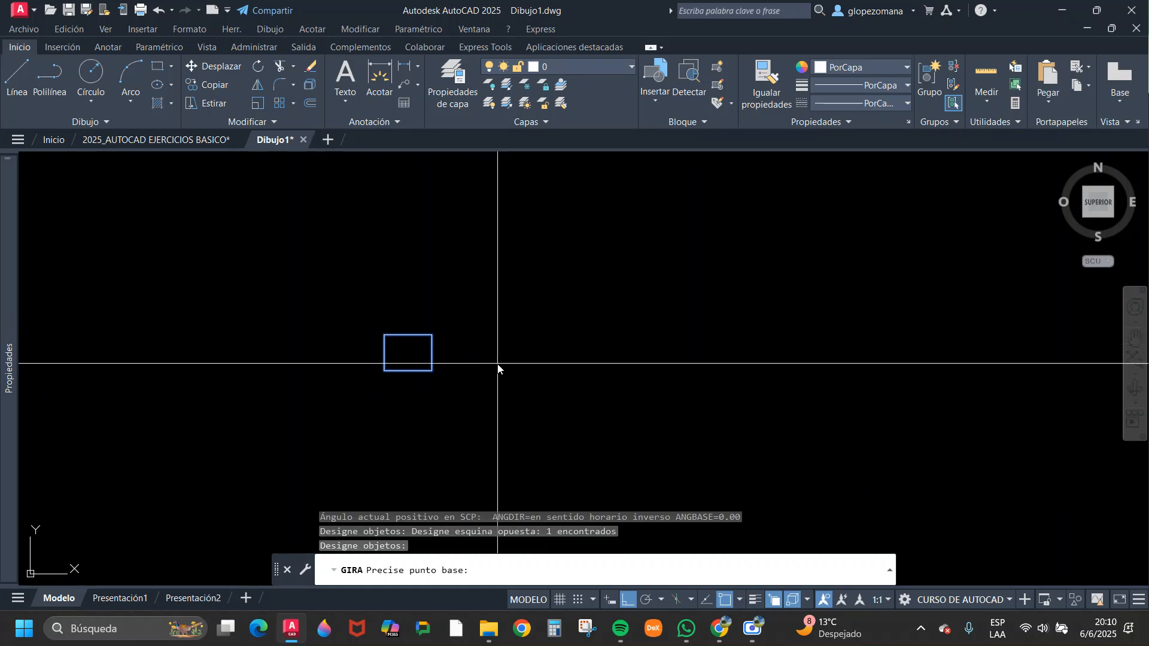
click(521, 355)
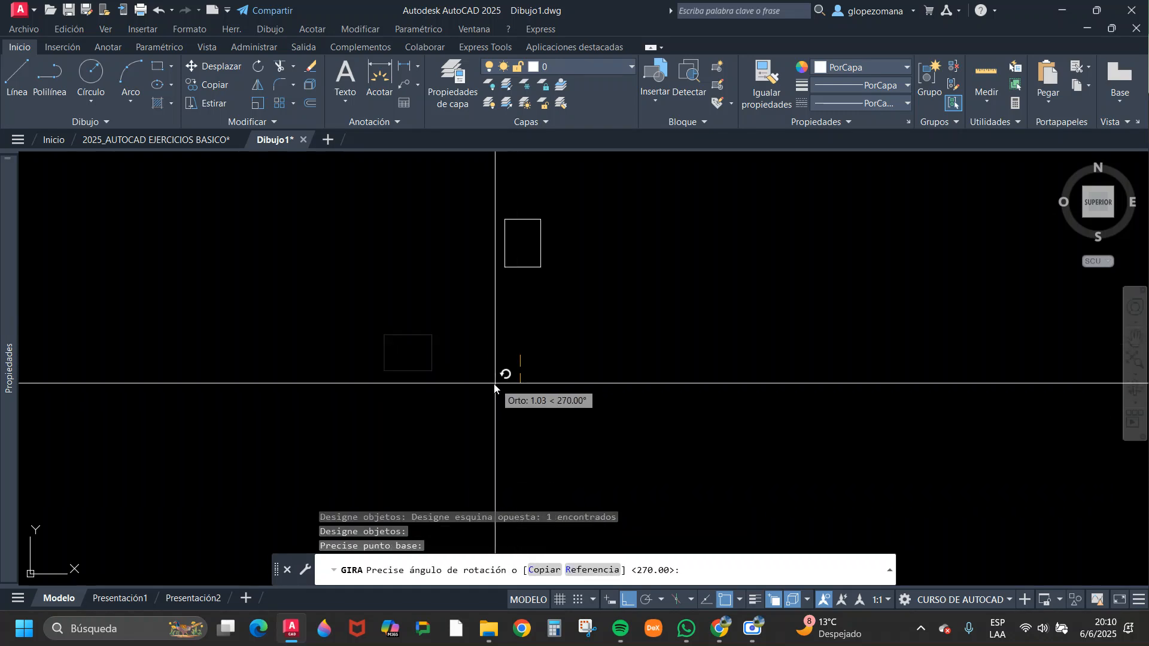
key(F8)
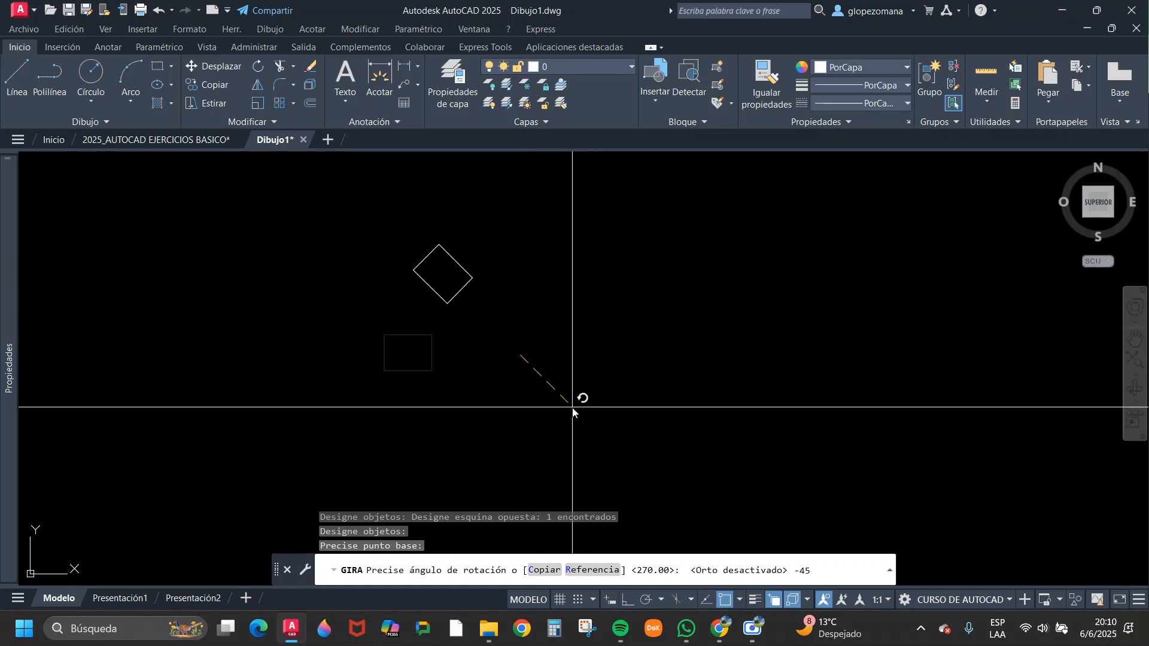
key(Return)
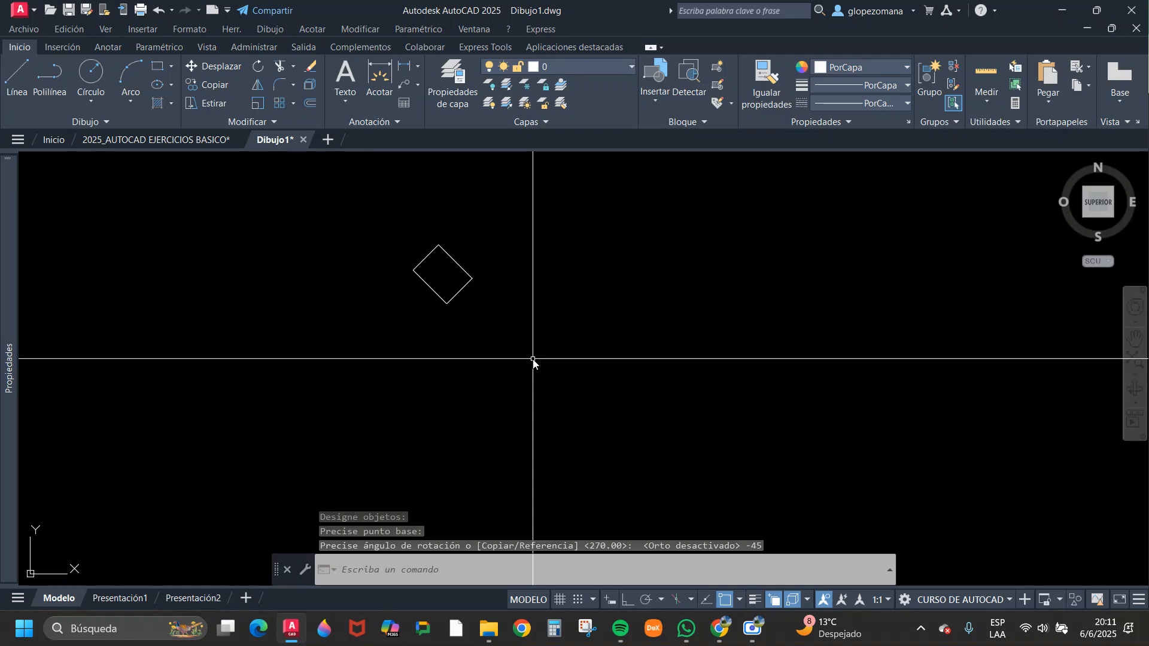
click(159, 12)
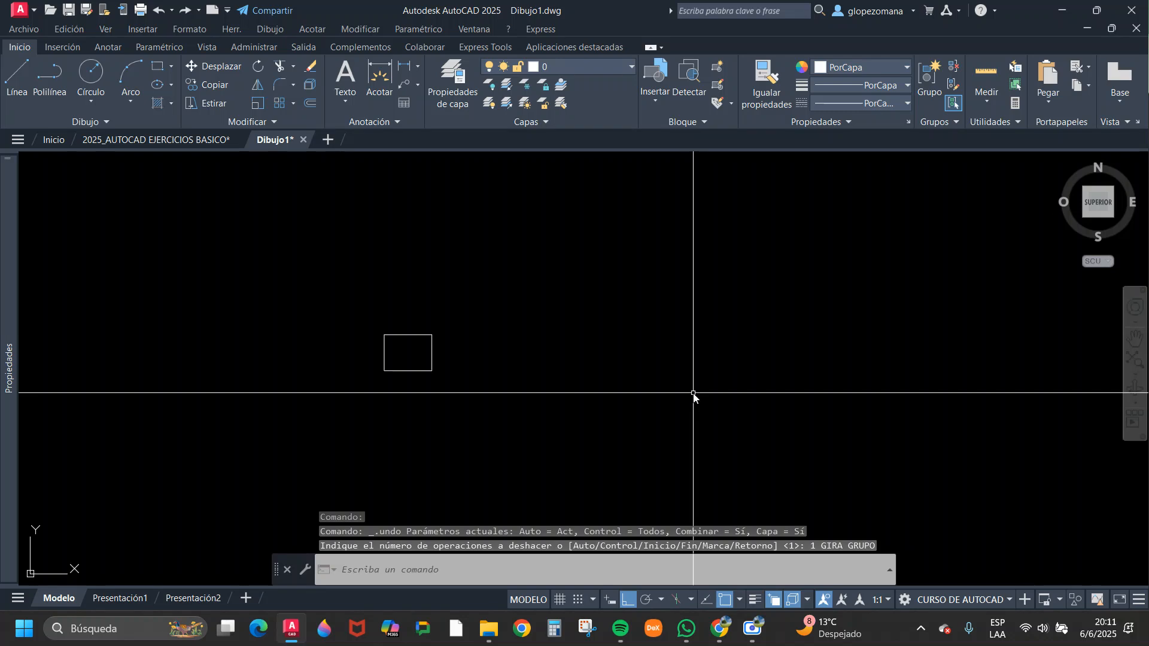
text(vv)
key(Return)
key(Escape)
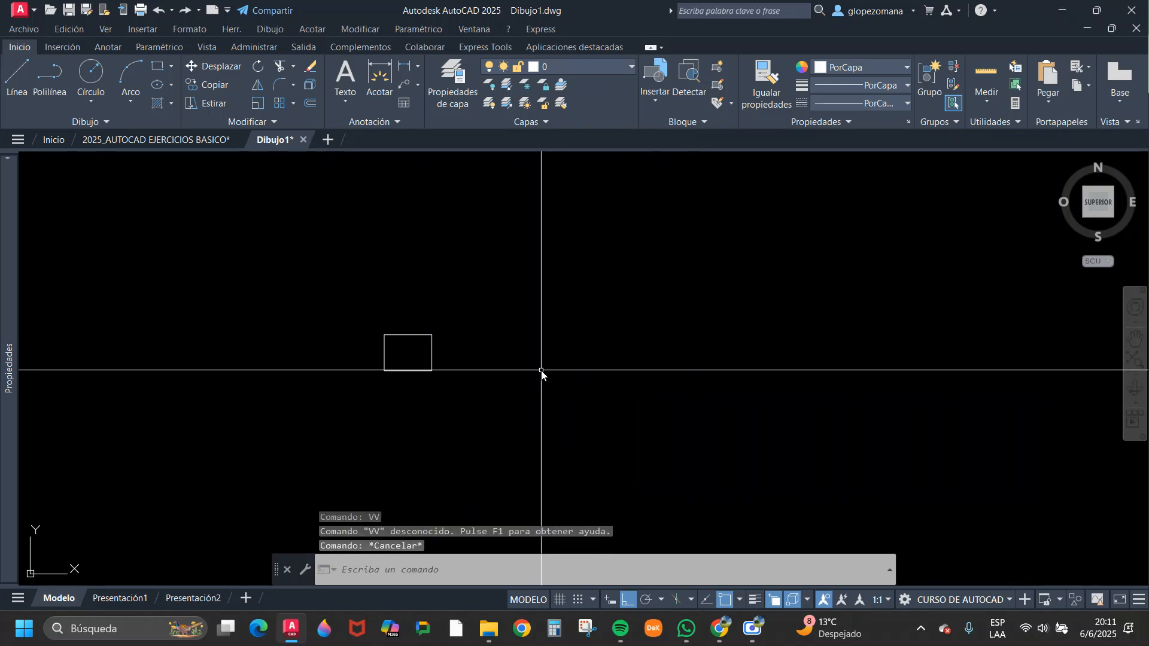
- Draw a small upright rectangle to the right of the isolated rectangle
text(rec)
key(Return)
click(539, 358)
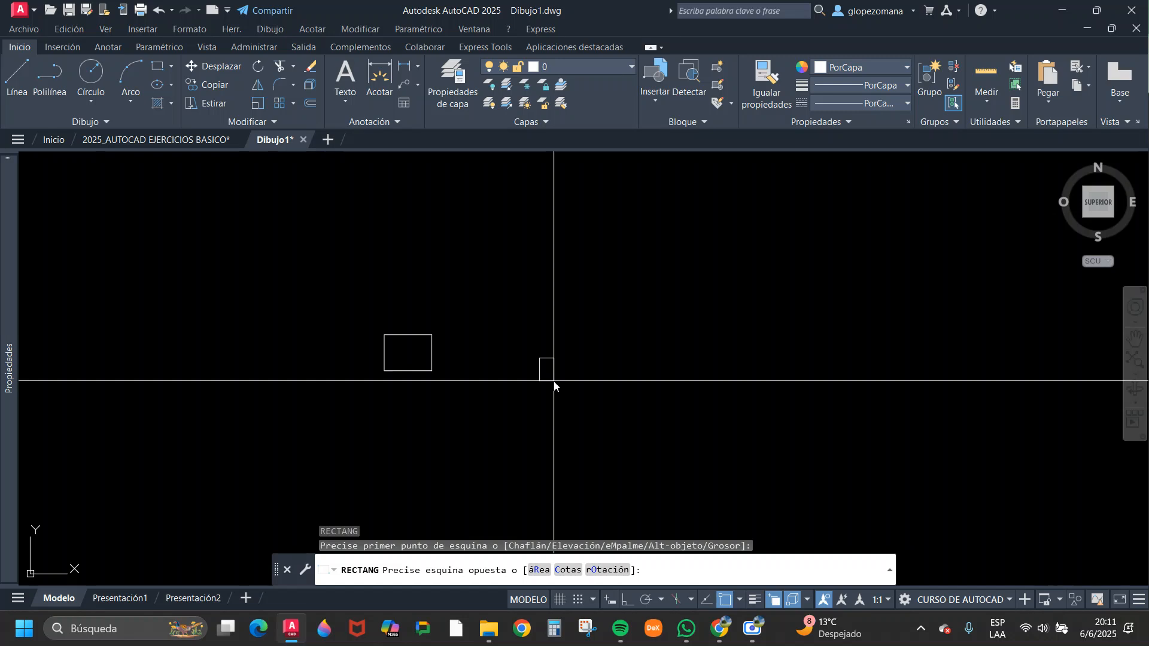
click(554, 380)
key(Escape)
scroll(491, 359, up, 2)
middle_drag(545, 374, 504, 405)
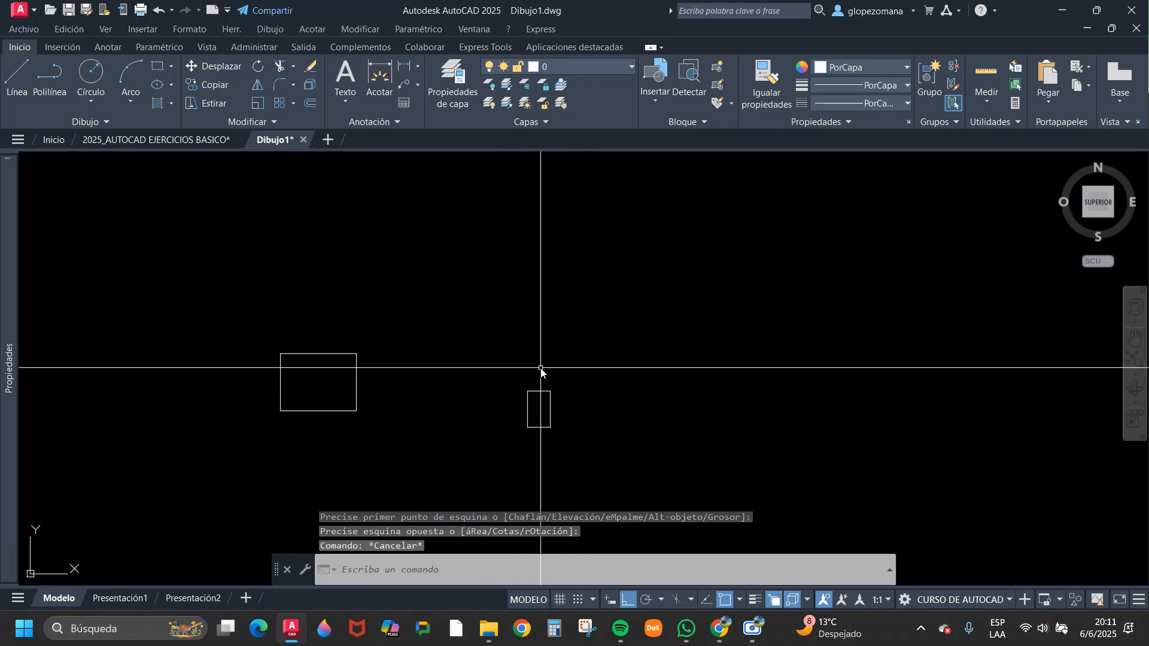
- Rotate the larger rectangle 135° about the small rectangle's lower-right corner, with ortho off
click(258, 66)
click(416, 291)
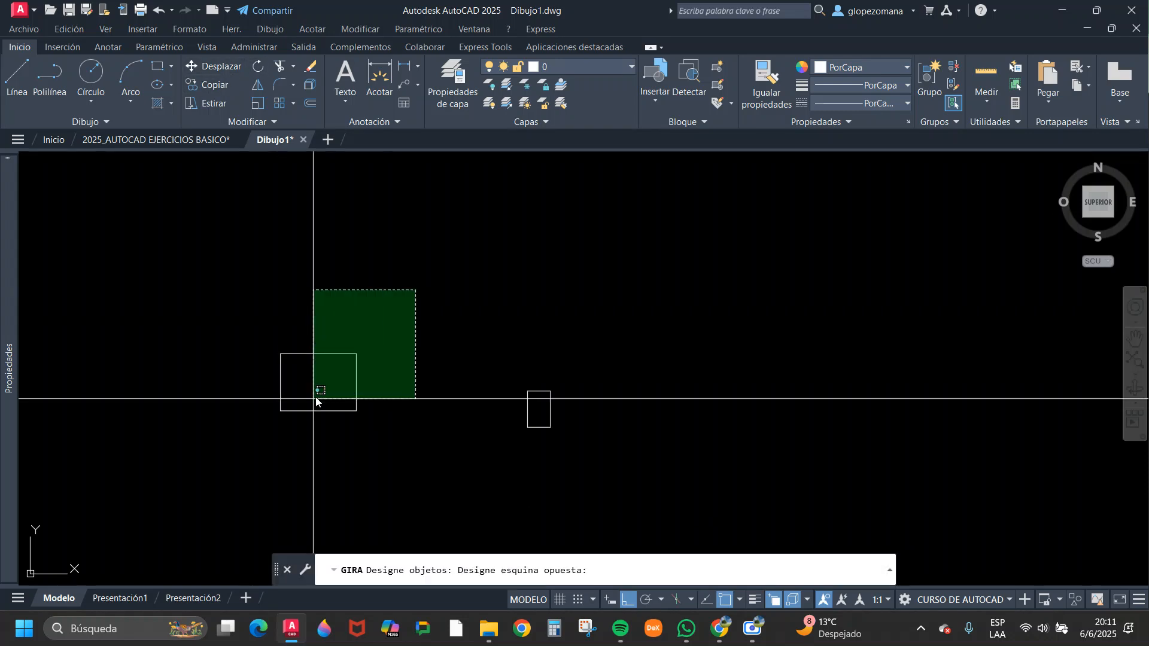
click(344, 369)
key(Return)
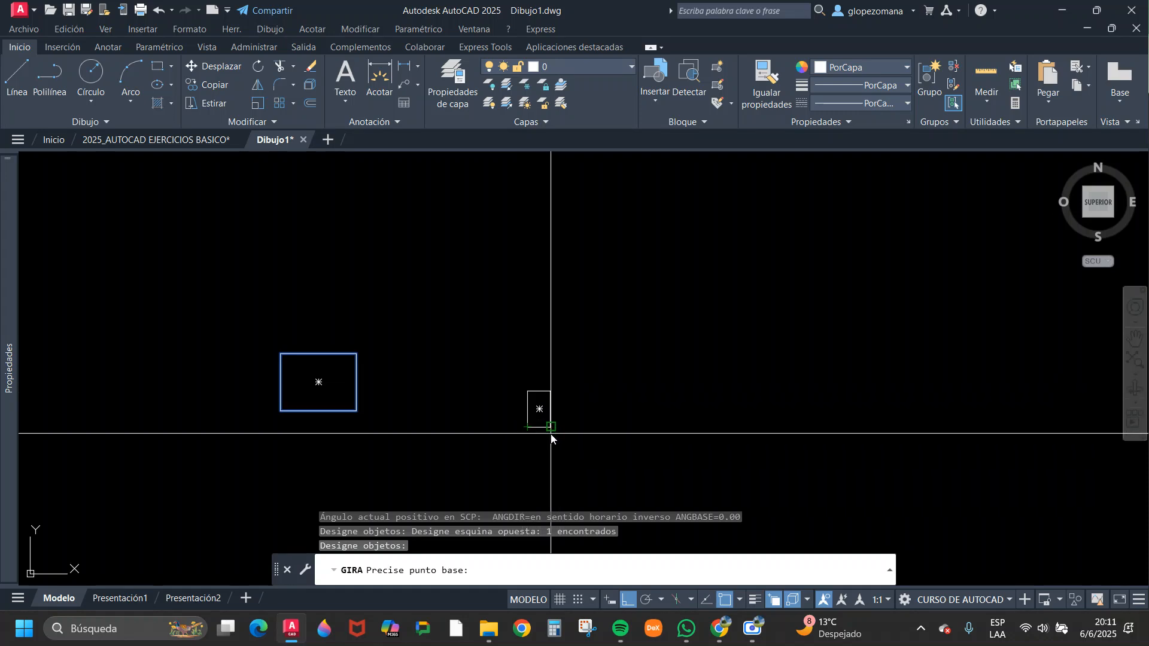
scroll(552, 439, up, 3)
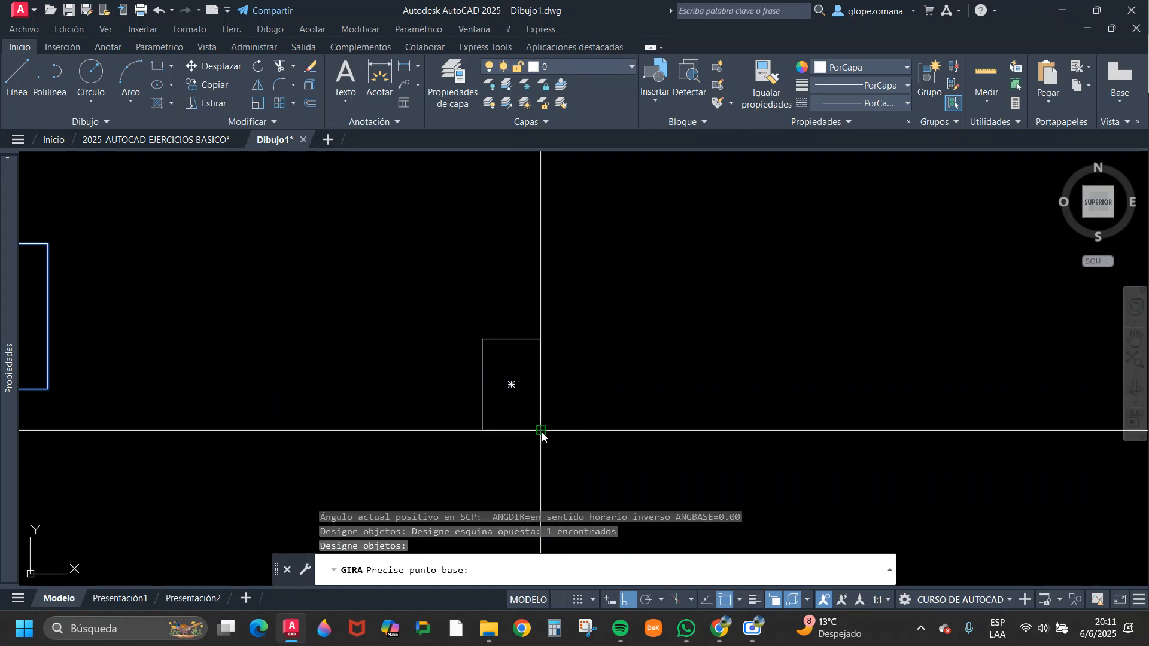
click(551, 437)
scroll(551, 440, down, 3)
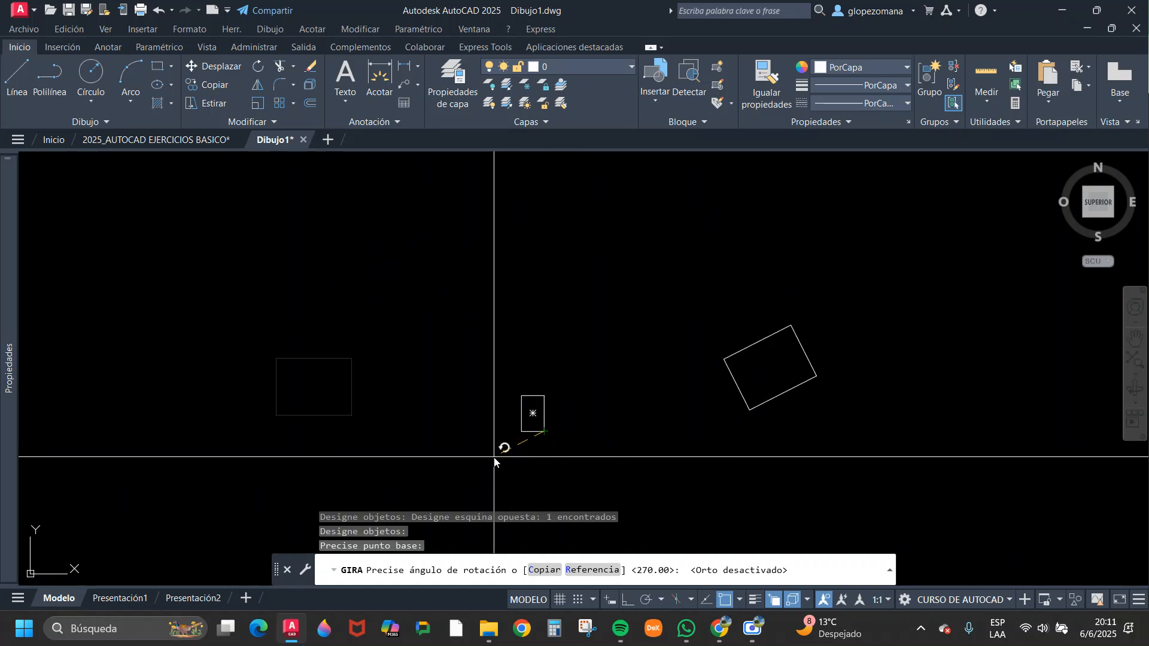
scroll(592, 351, down, 1)
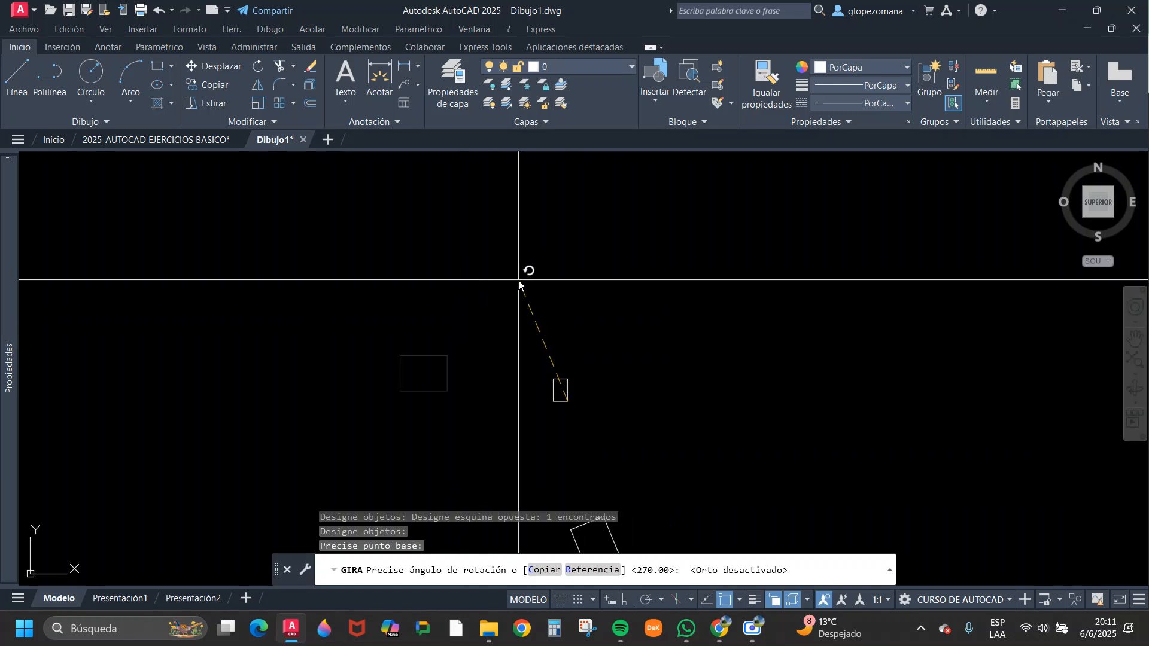
scroll(494, 307, down, 1)
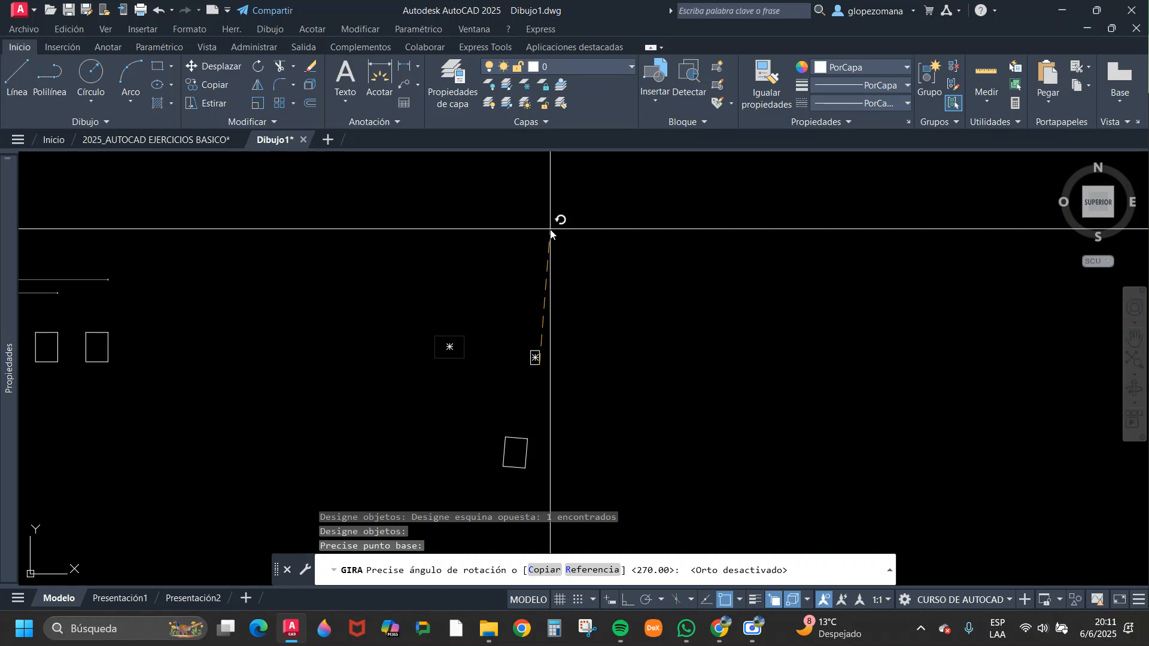
key(Return)
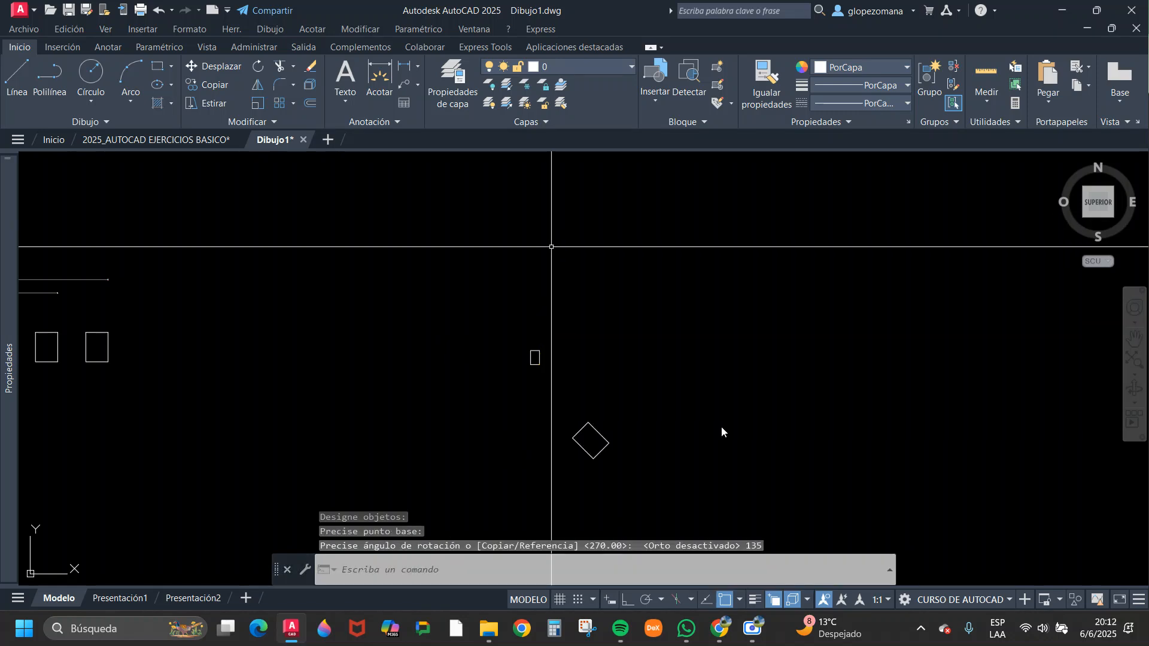
scroll(590, 432, up, 4)
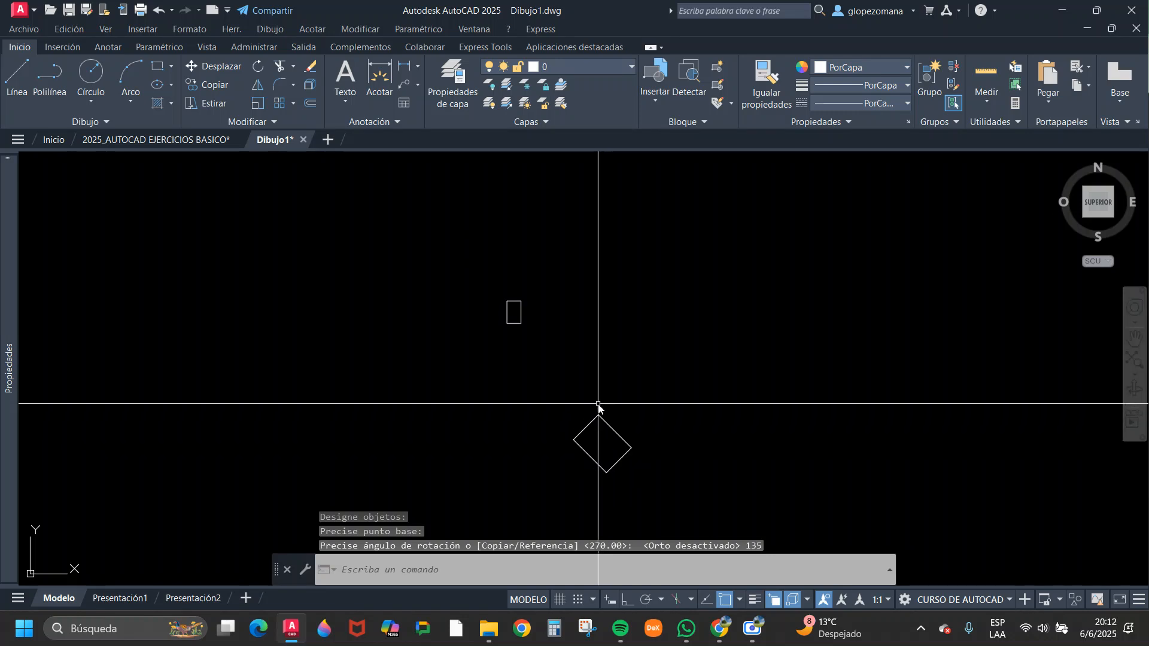
text(p)
key(Return)
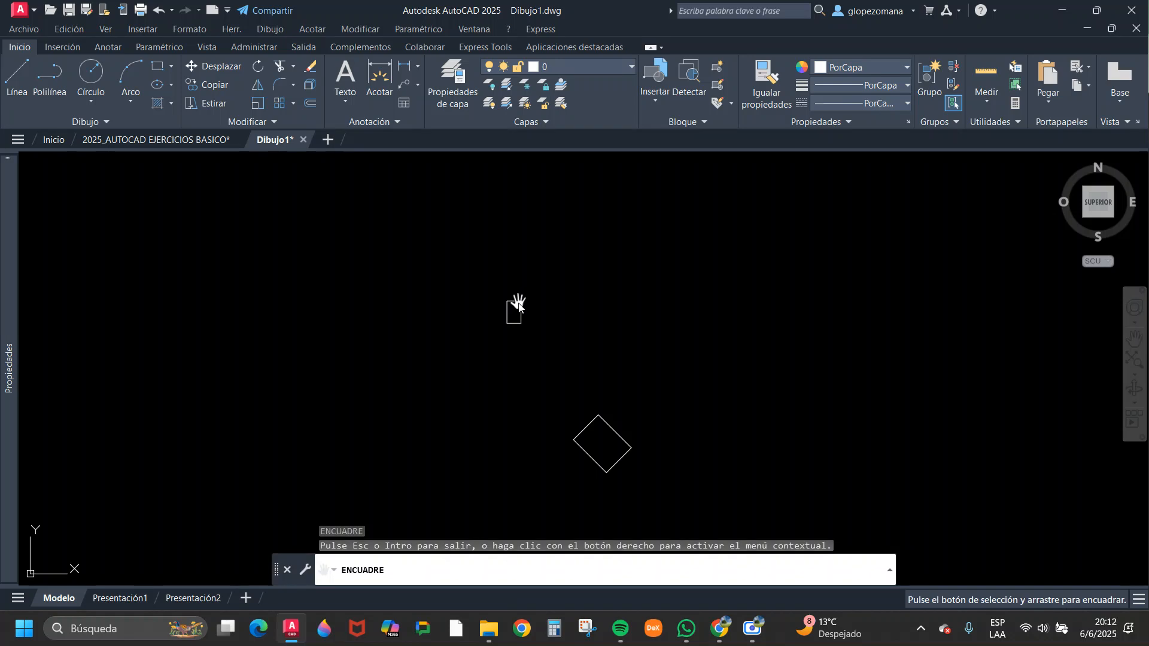
key(Escape)
text(l)
key(Return)
click(522, 302)
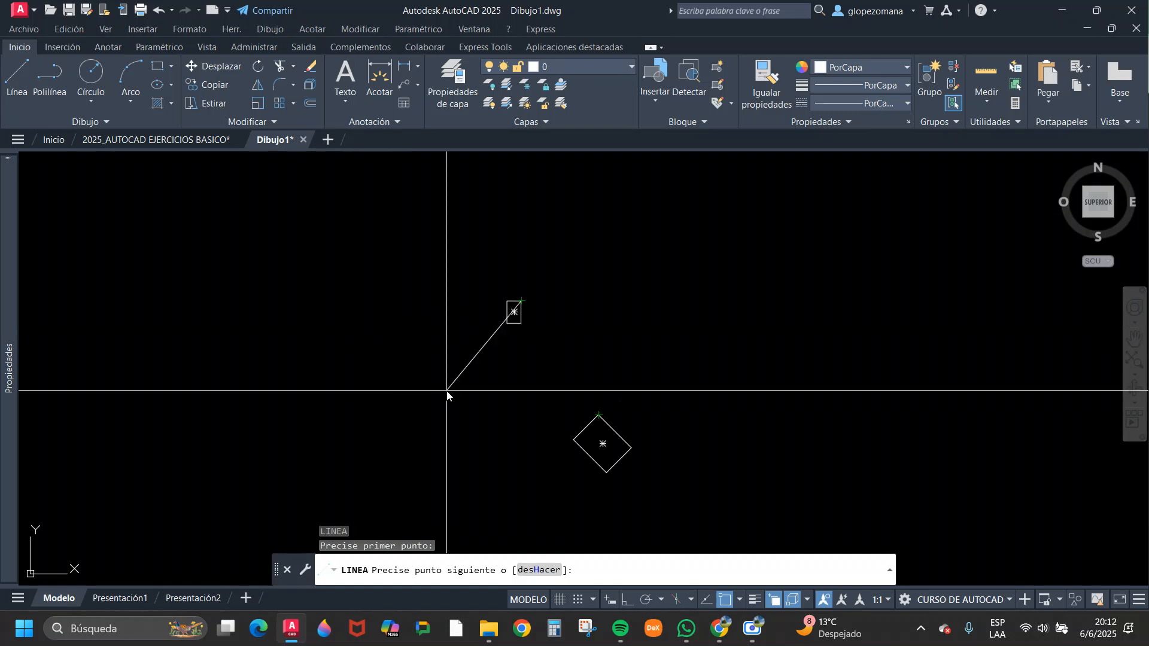
key(Escape)
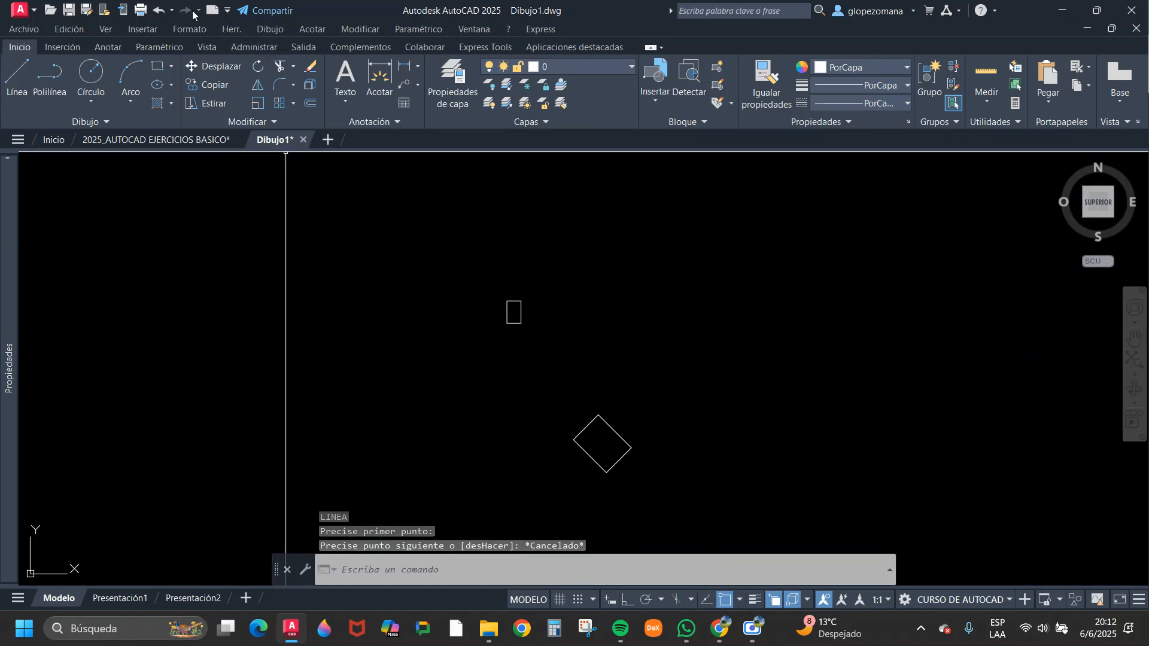
- Undo the larger rectangle's 135° rotation about the small rectangle's corner
click(159, 10)
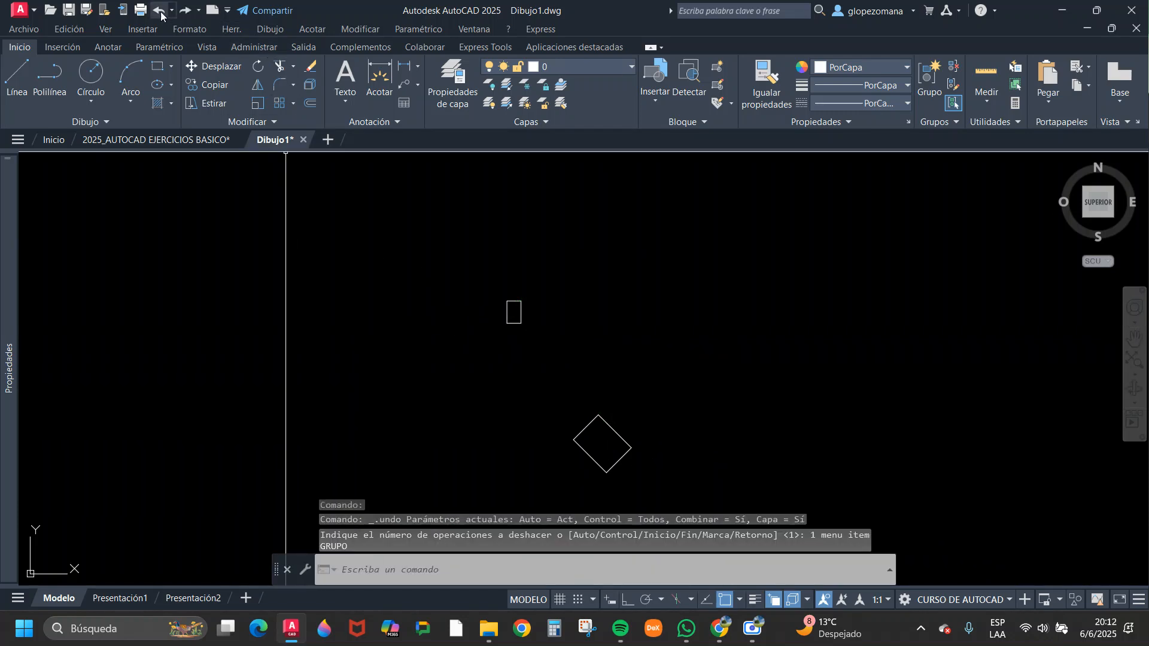
click(160, 12)
key(Escape)
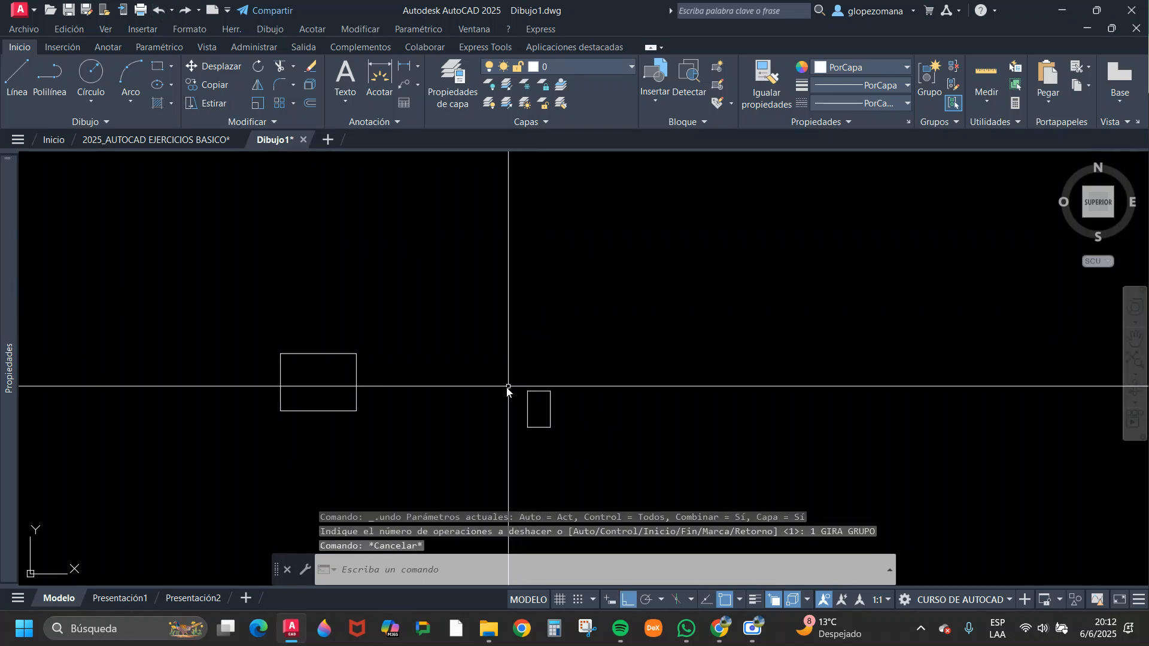
- Draw a line from the center of the larger rectangle to the small rectangle's upper-right corner
middle_drag(446, 409, 549, 353)
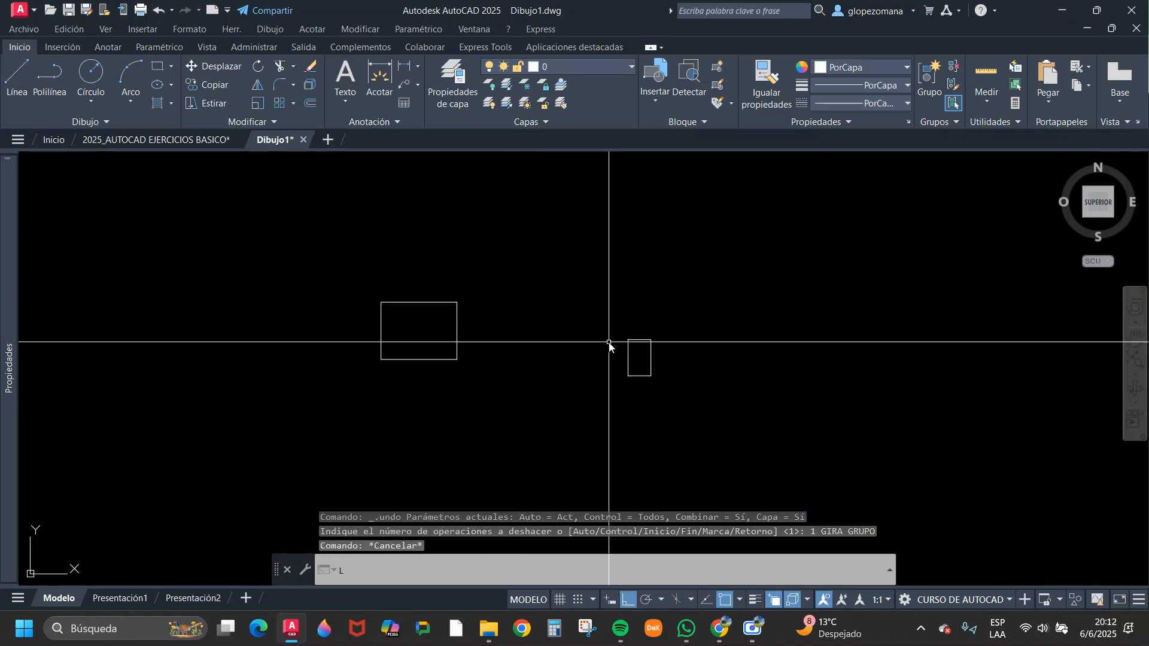
text(l)
key(Return)
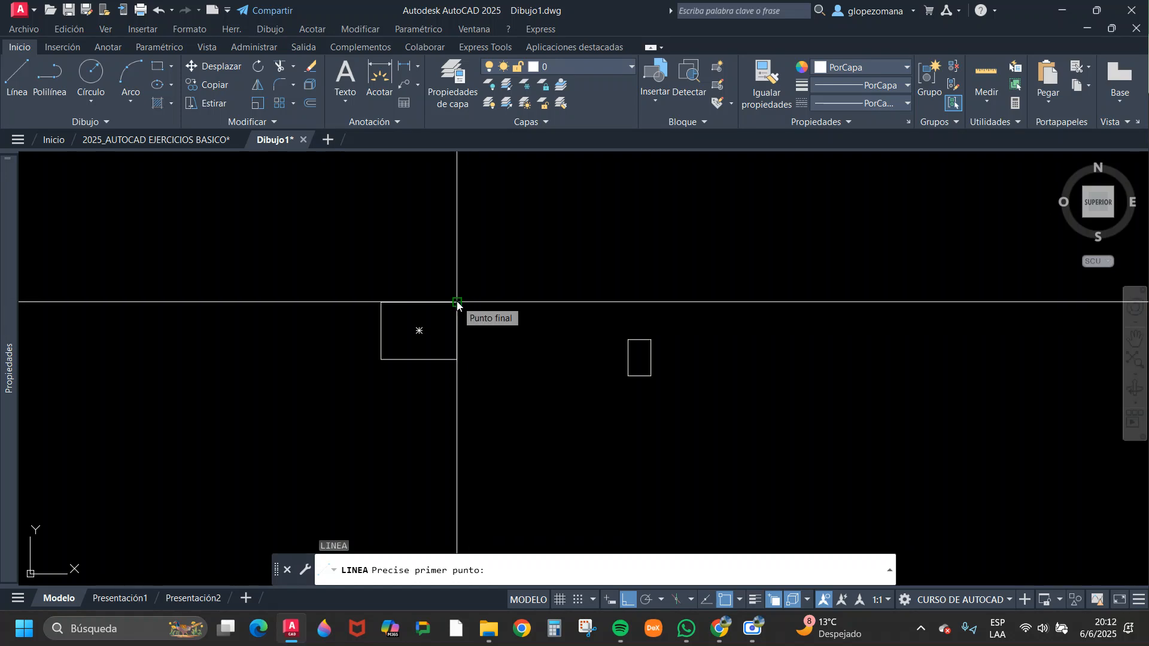
click(419, 331)
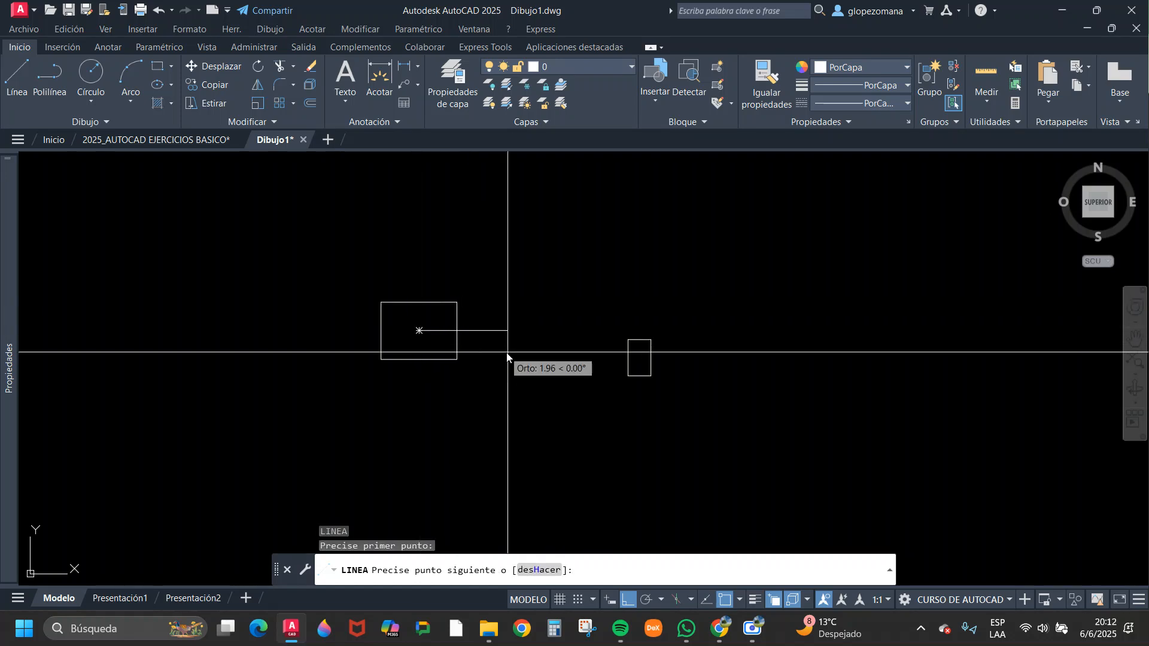
click(651, 340)
key(Escape)
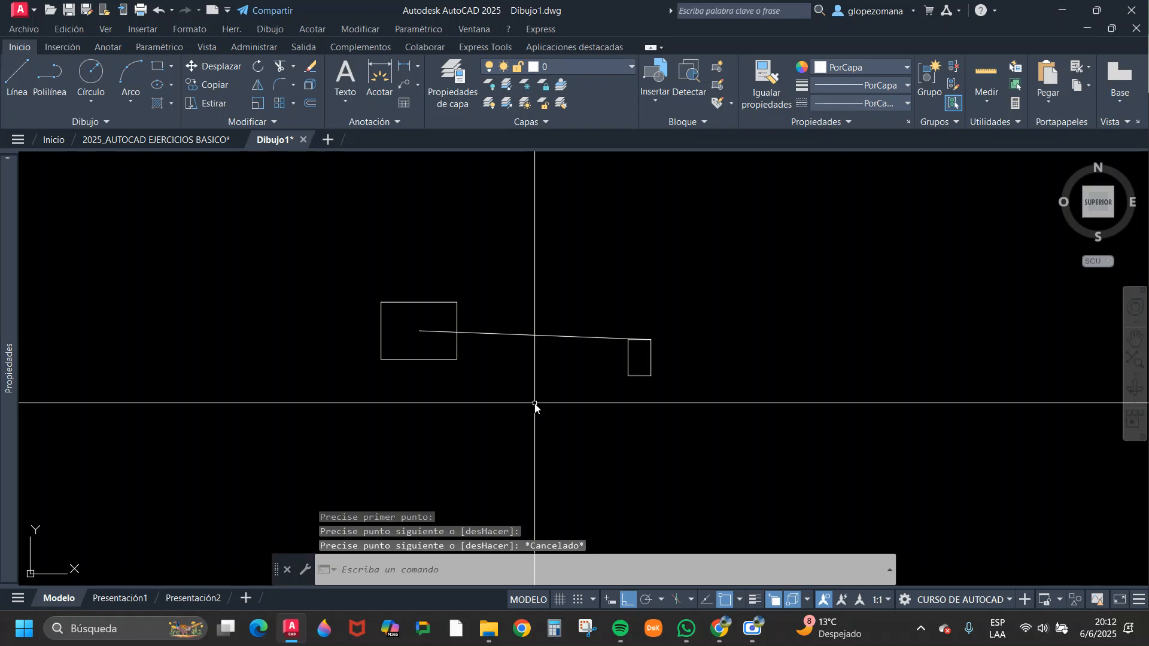
- Rotate the larger rectangle 135° about the small rectangle's upper-right corner
text(gira)
key(Return)
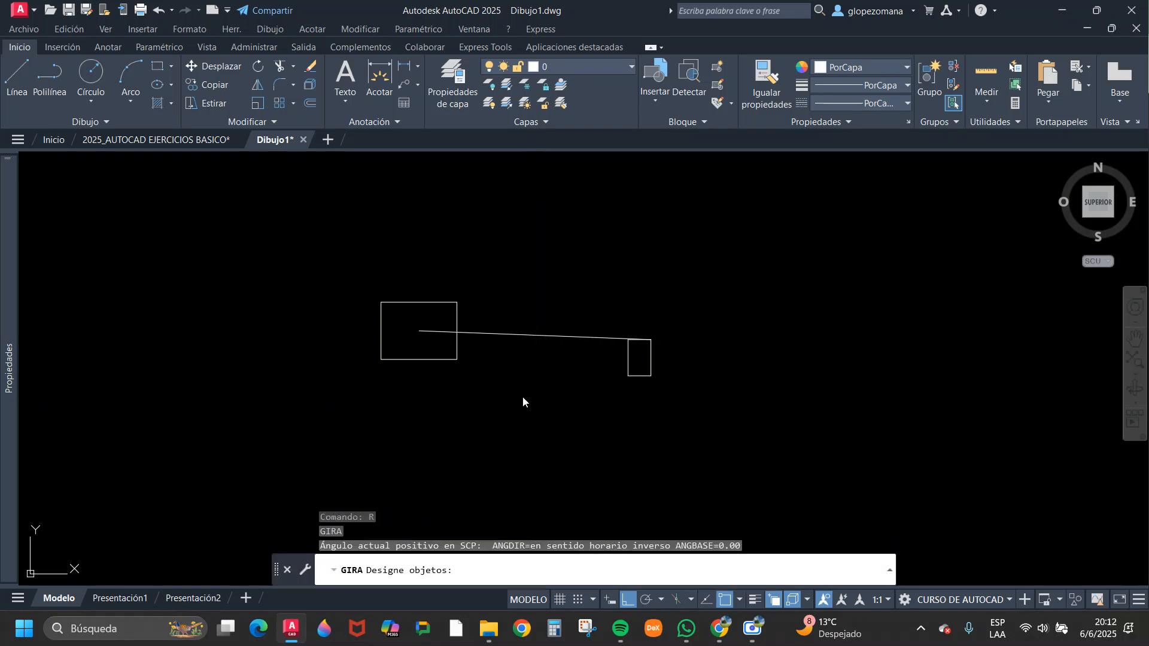
click(492, 380)
click(437, 346)
key(Return)
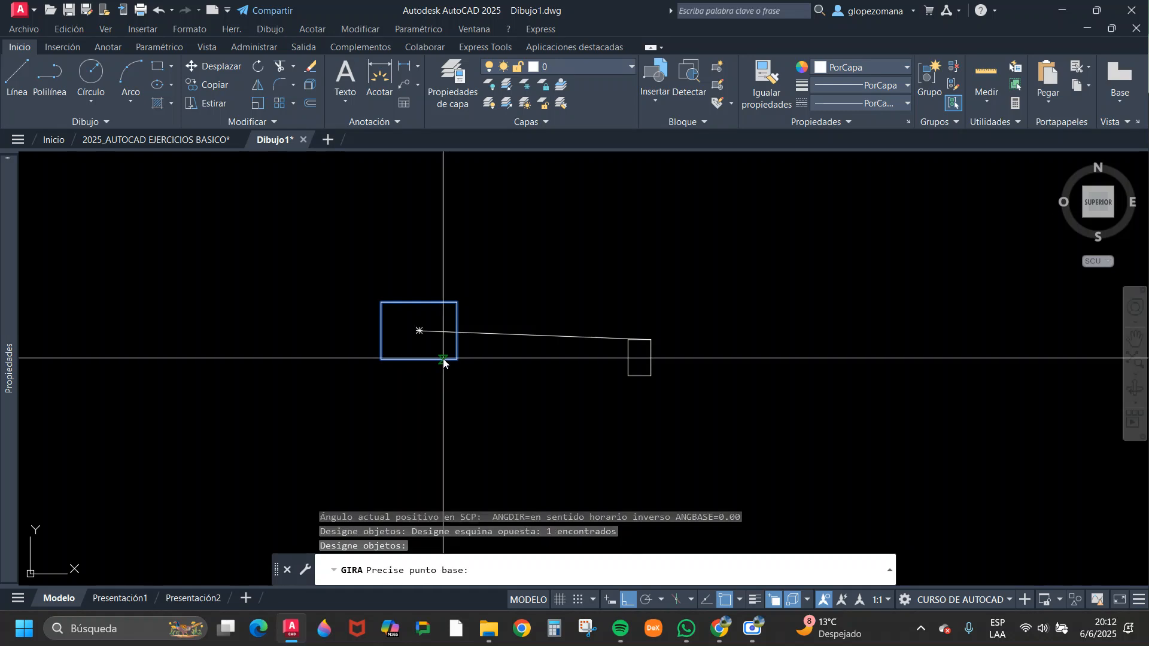
click(652, 340)
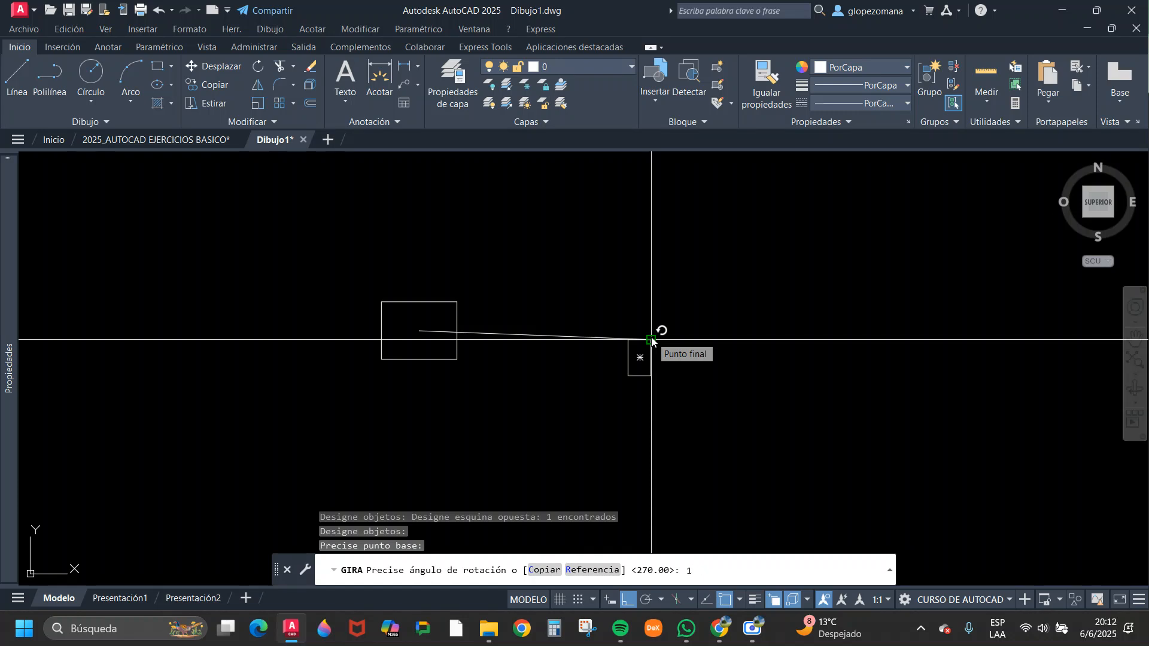
key(Return)
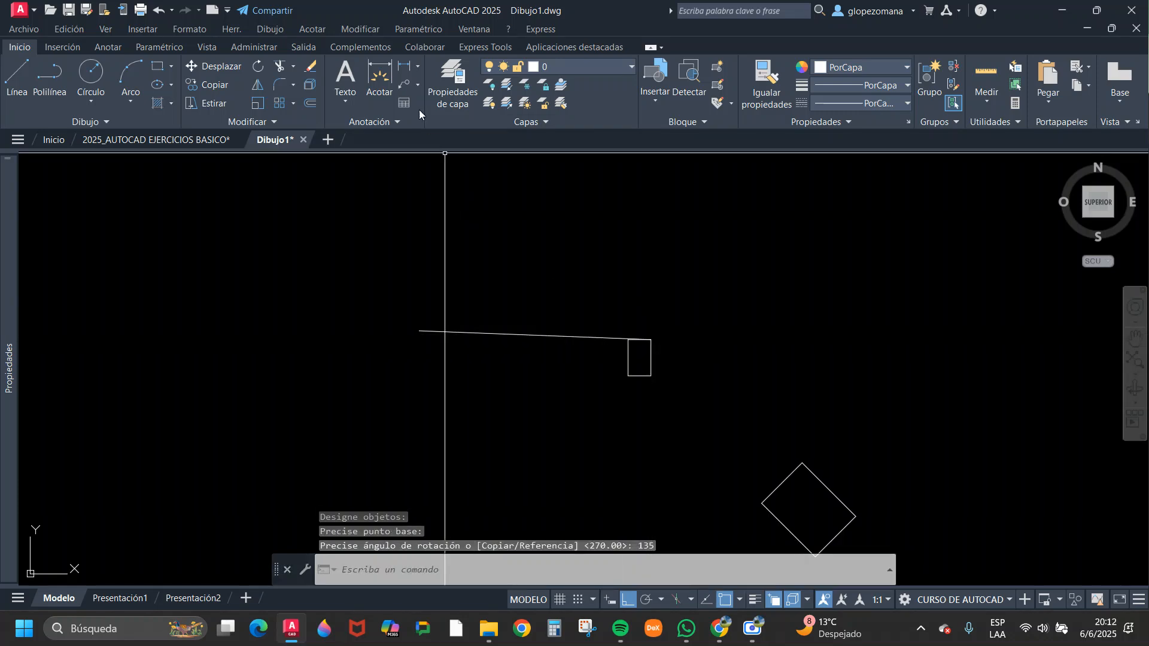
- Draw a line from the small rectangle's upper-right corner to the center of the rotated larger rectangle
text(l)
key(Return)
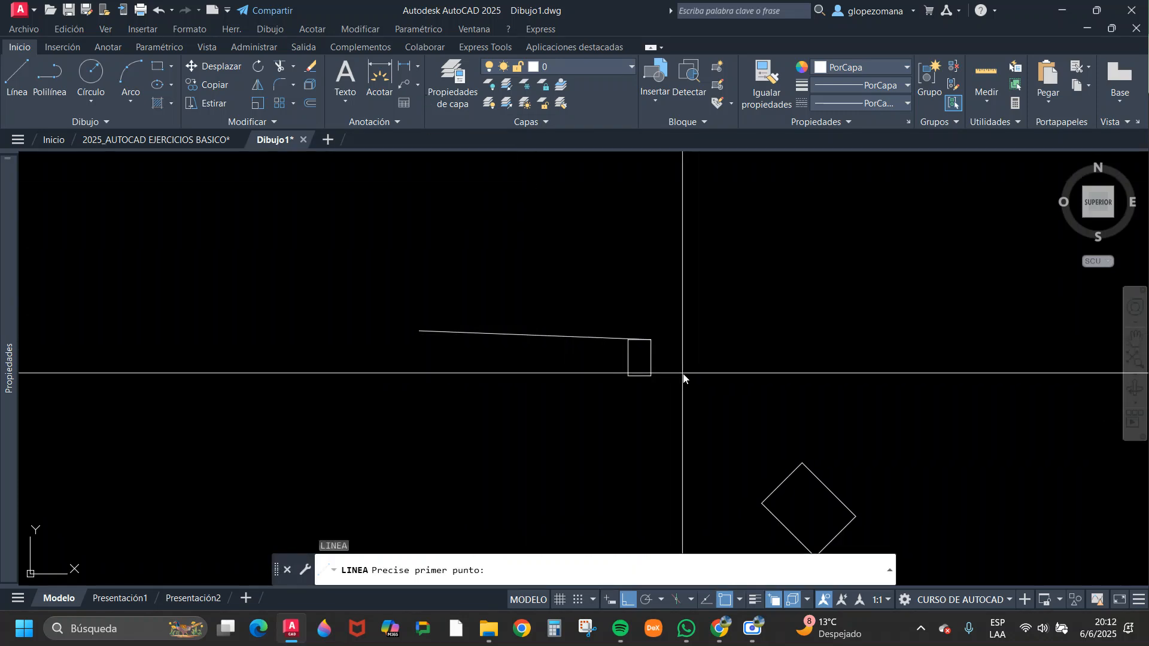
click(651, 340)
click(810, 510)
key(Escape)
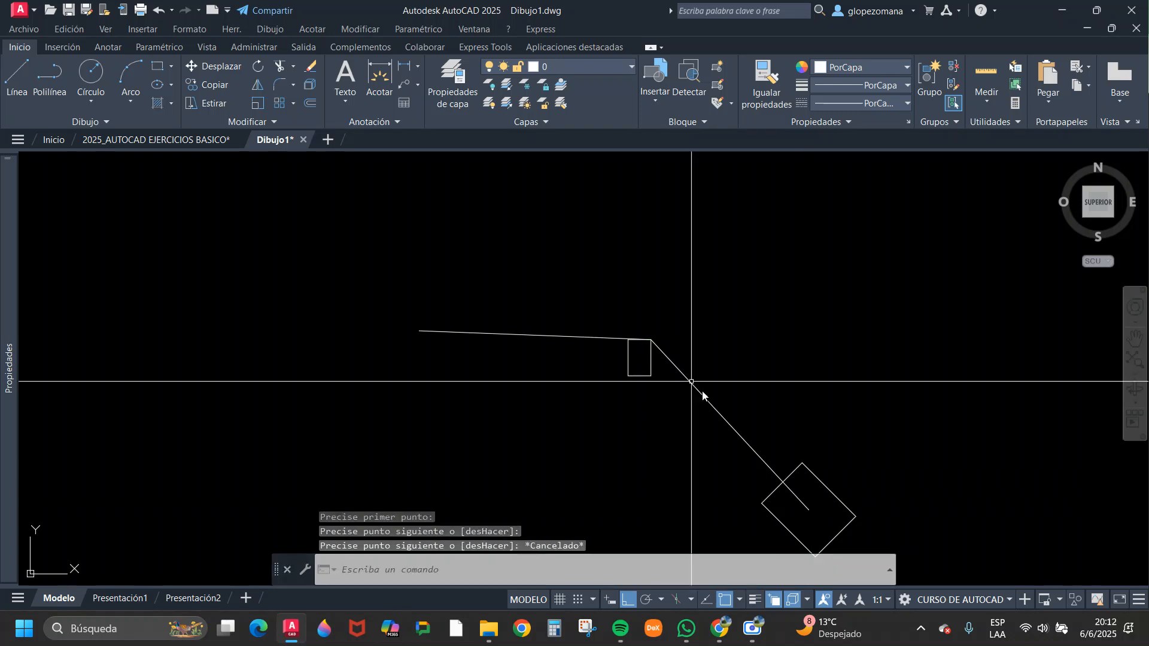
- Add an angular dimension between the two connecting lines, placing its arc below the small rectangle
click(420, 67)
click(443, 150)
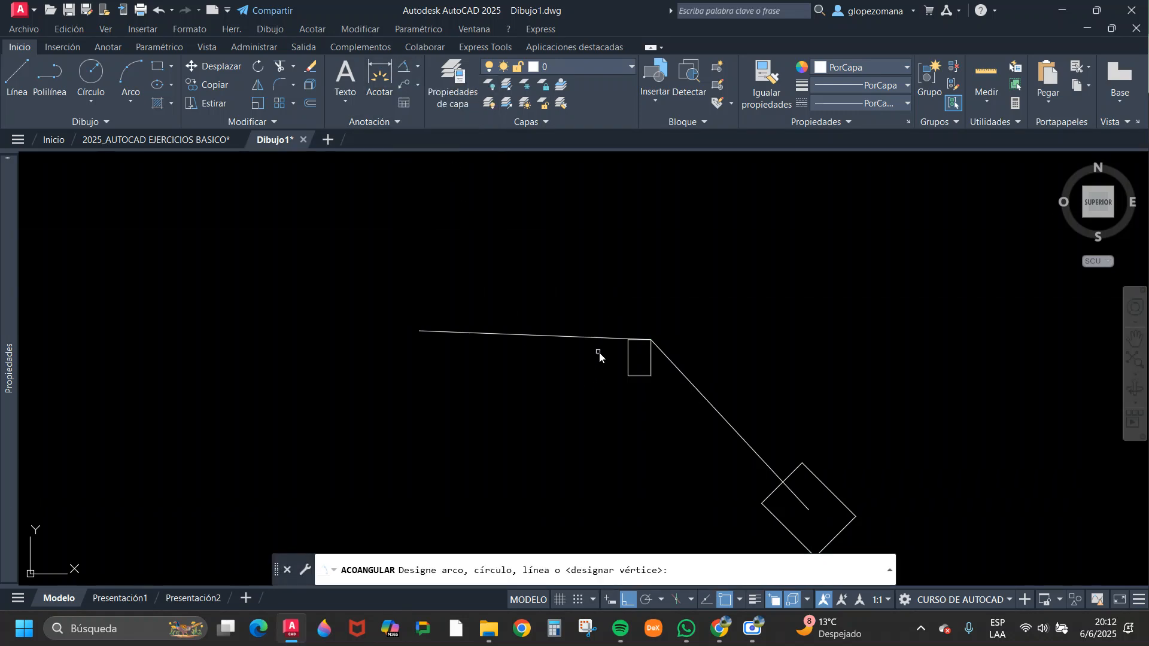
click(590, 340)
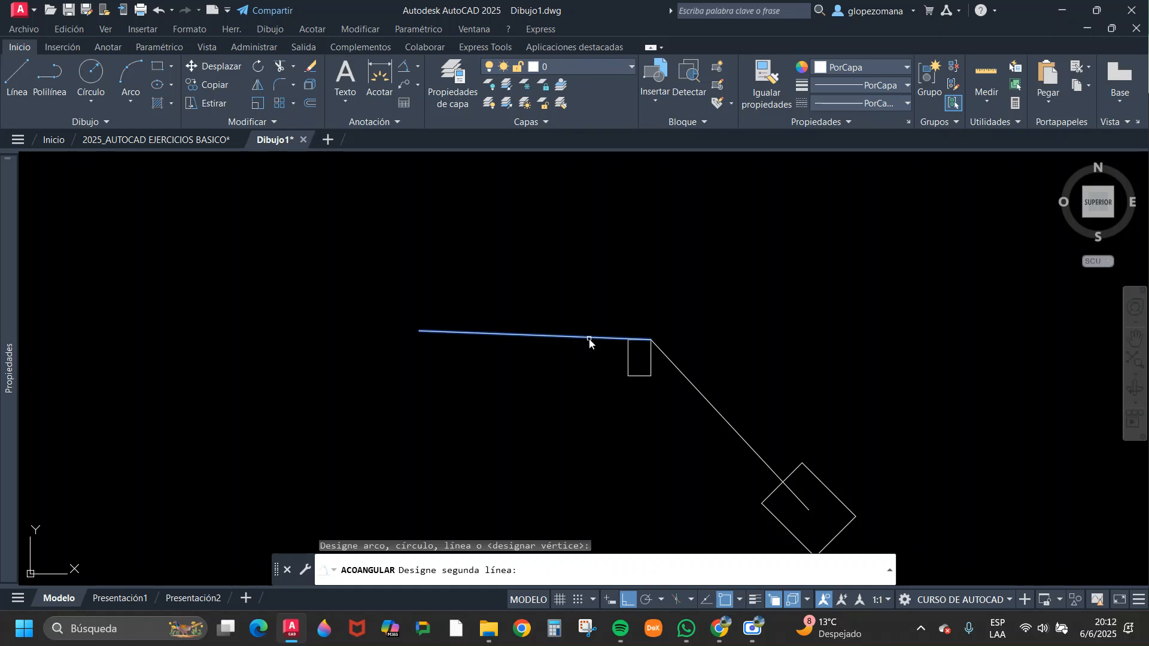
click(696, 390)
click(629, 393)
scroll(718, 336, up, 6)
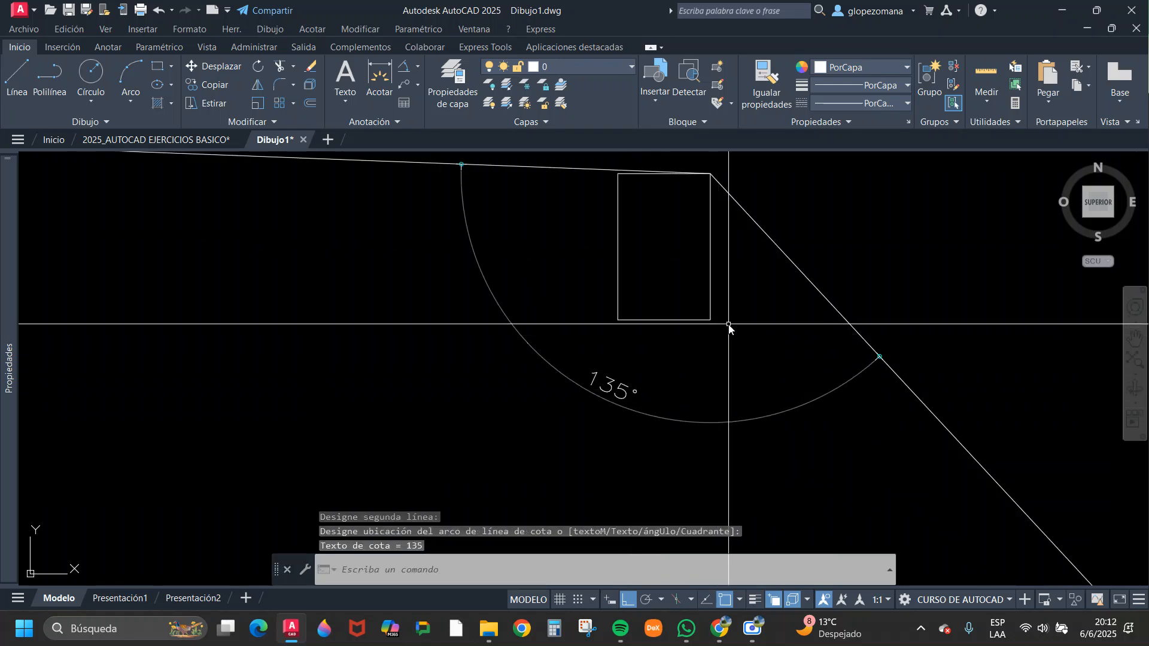
scroll(732, 322, down, 4)
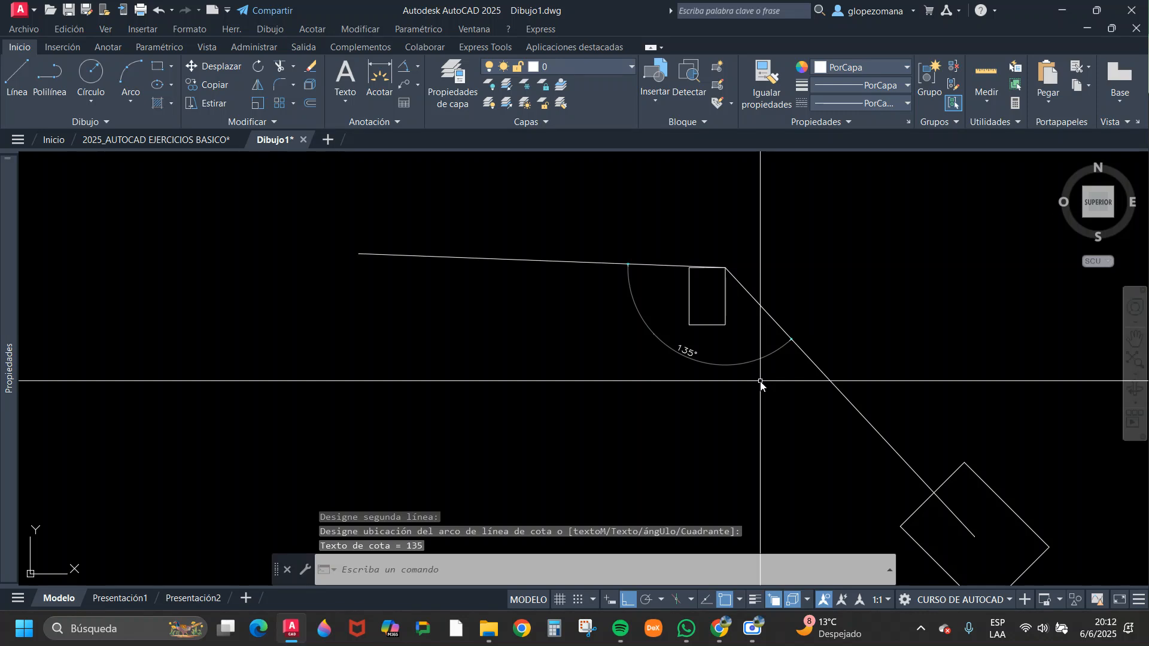
key(Escape)
scroll(625, 305, down, 4)
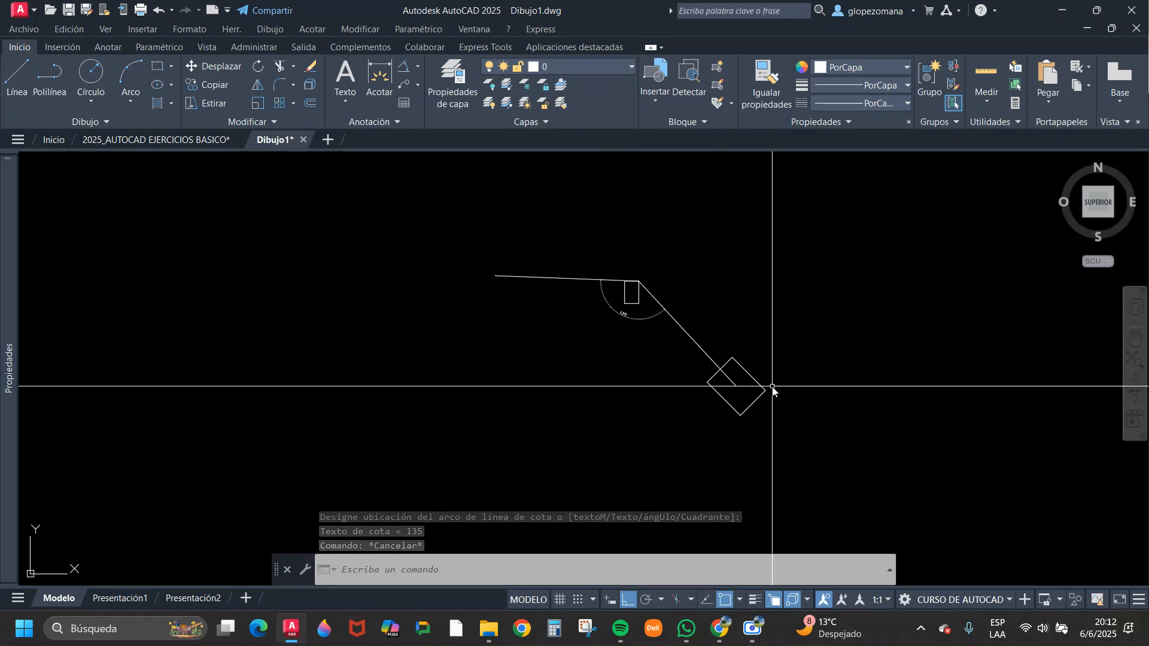
scroll(626, 299, up, 4)
scroll(721, 281, down, 4)
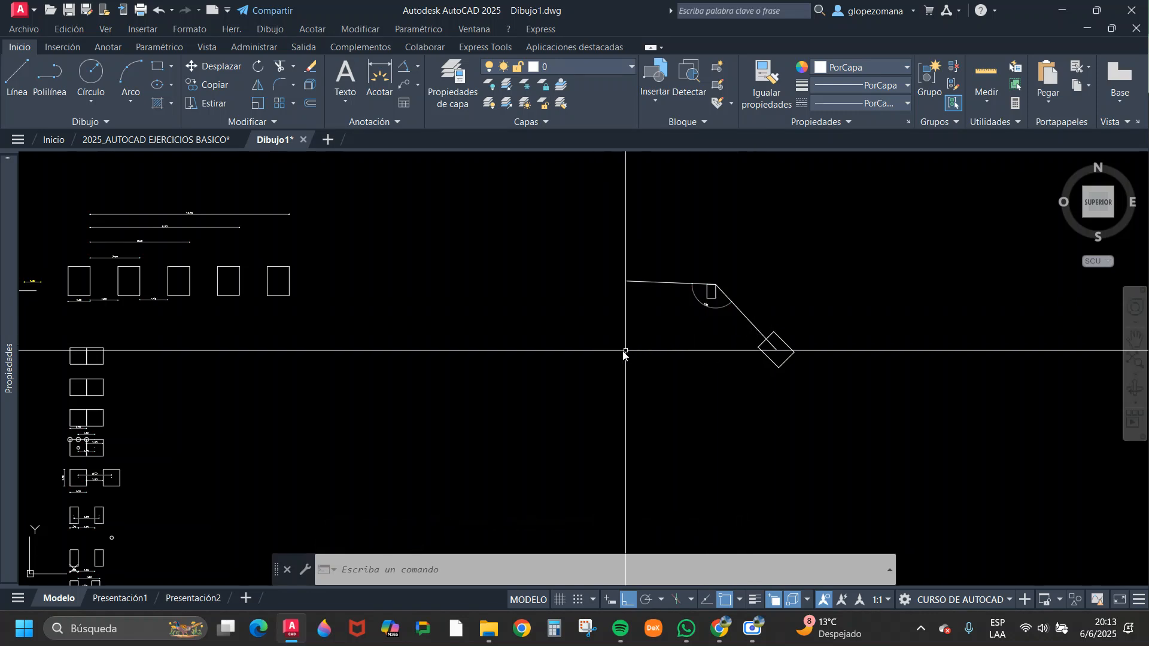
scroll(735, 303, up, 3)
scroll(736, 300, up, 1)
scroll(689, 340, down, 2)
middle_drag(362, 321, 826, 347)
scroll(414, 306, up, 2)
text(co)
key(Return)
click(572, 305)
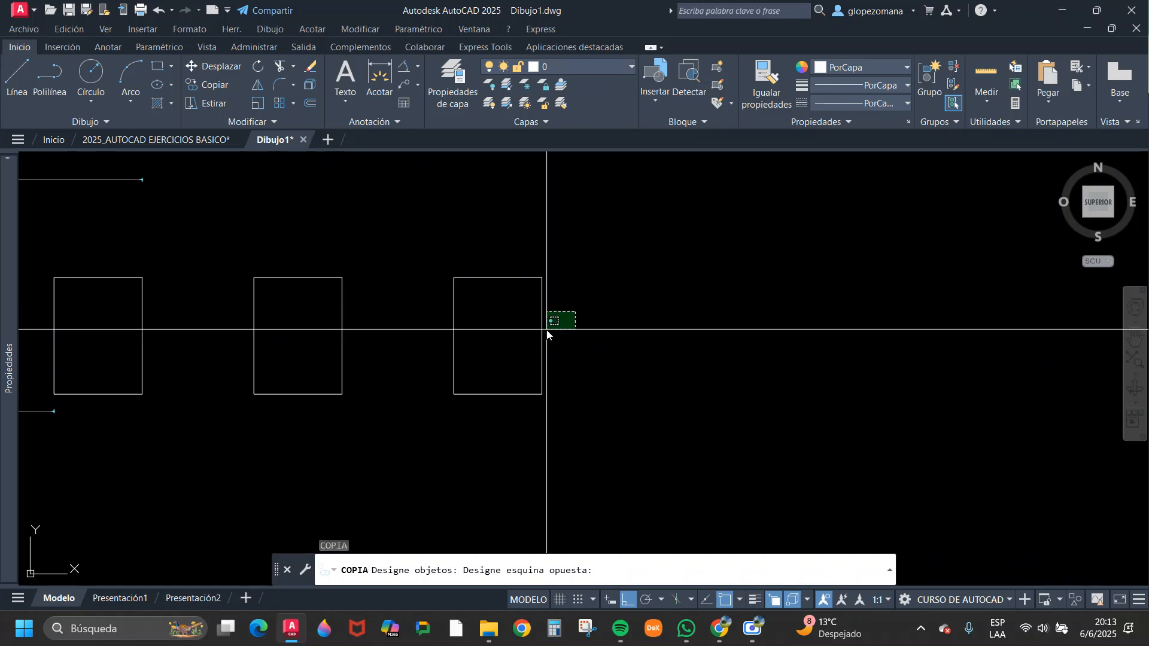
click(526, 324)
key(Return)
click(499, 336)
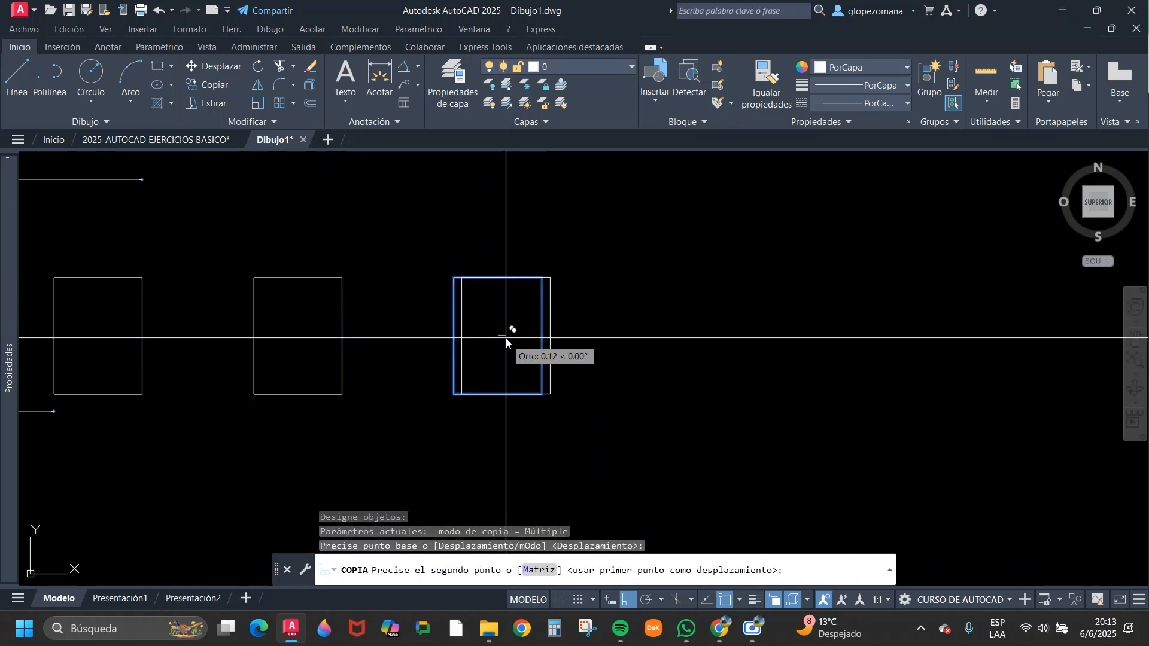
key(Escape)
- Rotate the last rectangle of the dimensioned row freehand about its center, by about 318°, with ortho off
click(530, 298)
key(Return)
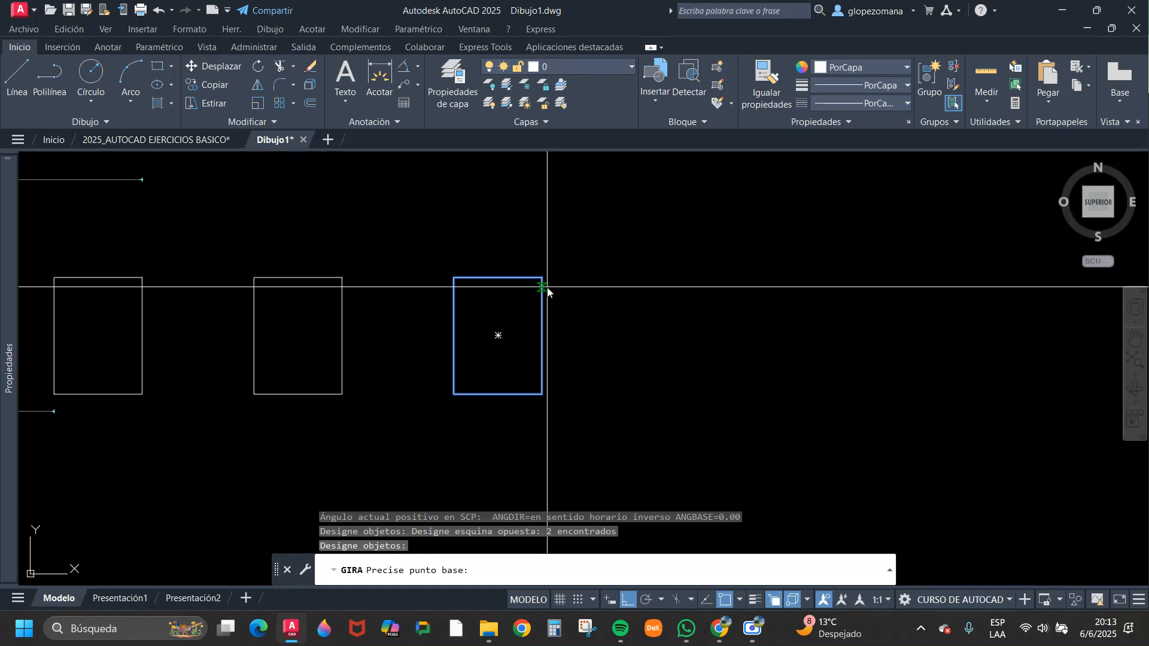
click(497, 336)
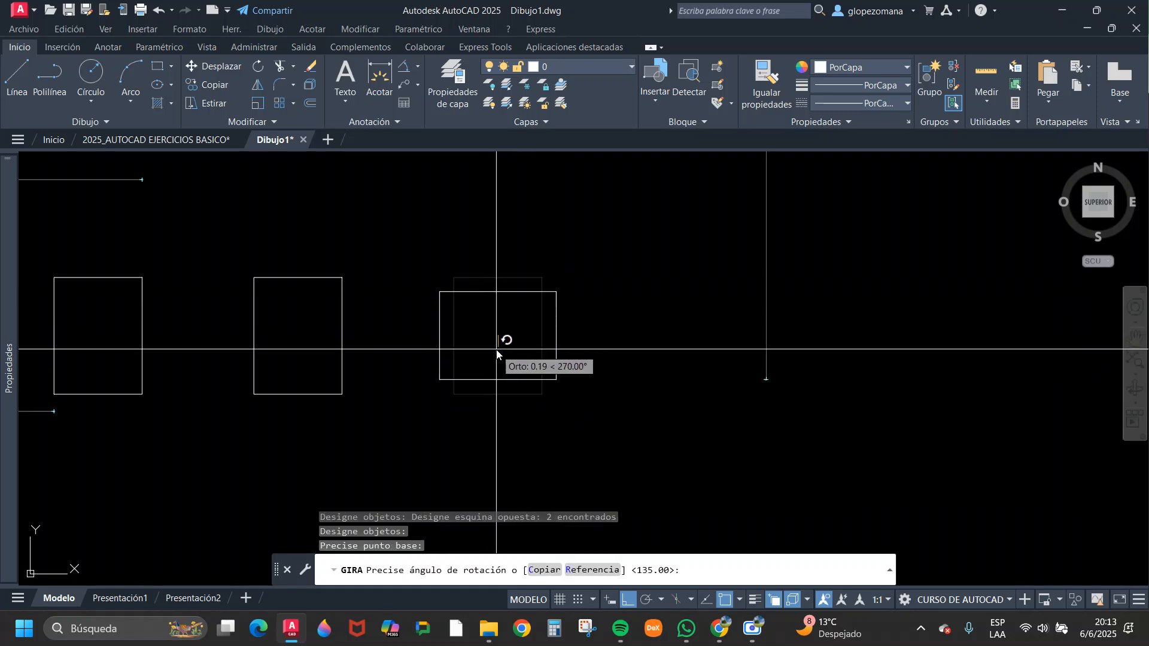
click(506, 336)
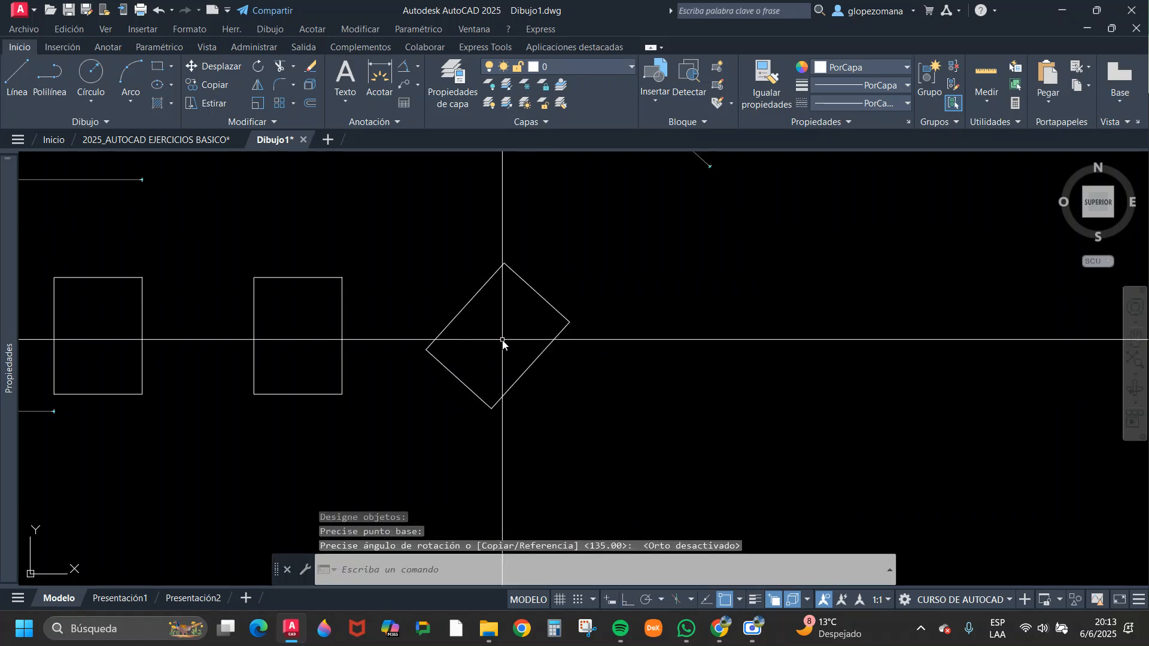
- Erase the tilted dimension that was rotated together with the row's last rectangle
click(713, 206)
click(698, 165)
text(e)
key(Return)
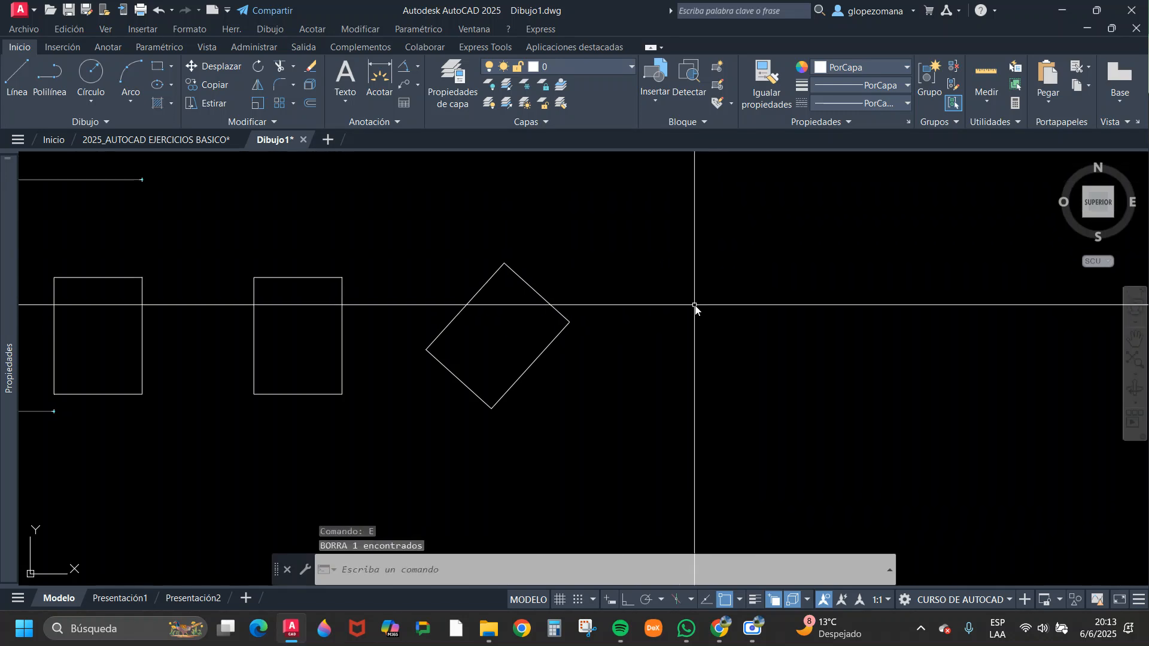
- Try erasing the tilted rectangle, and undo the deletion
key(Return)
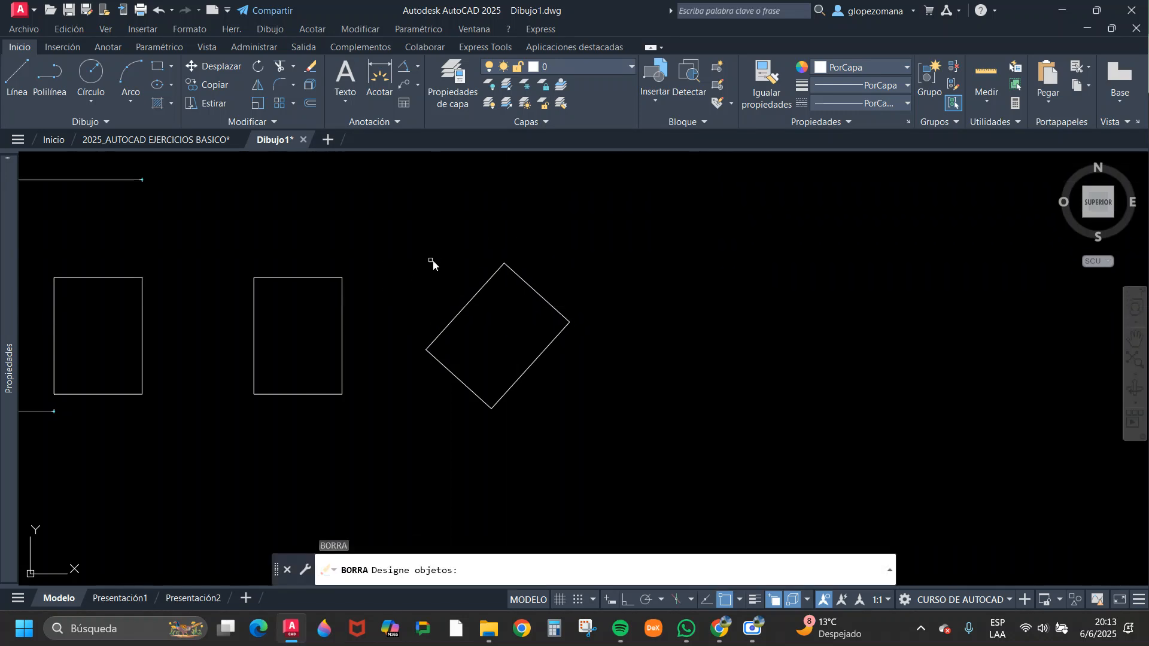
key(Return)
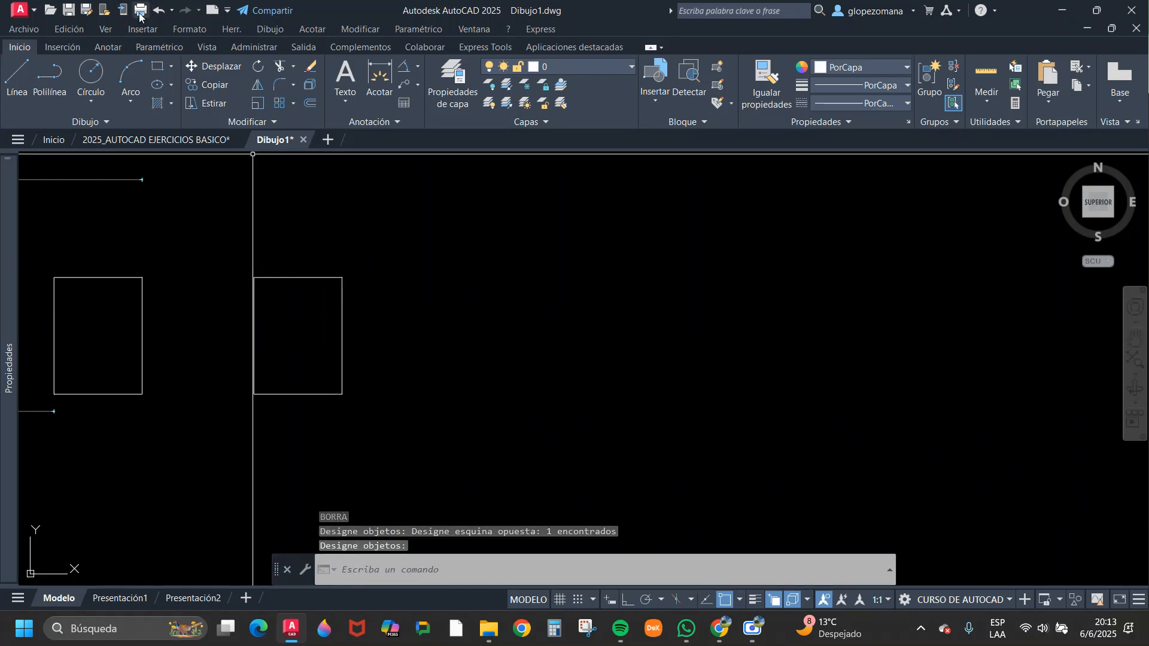
click(162, 17)
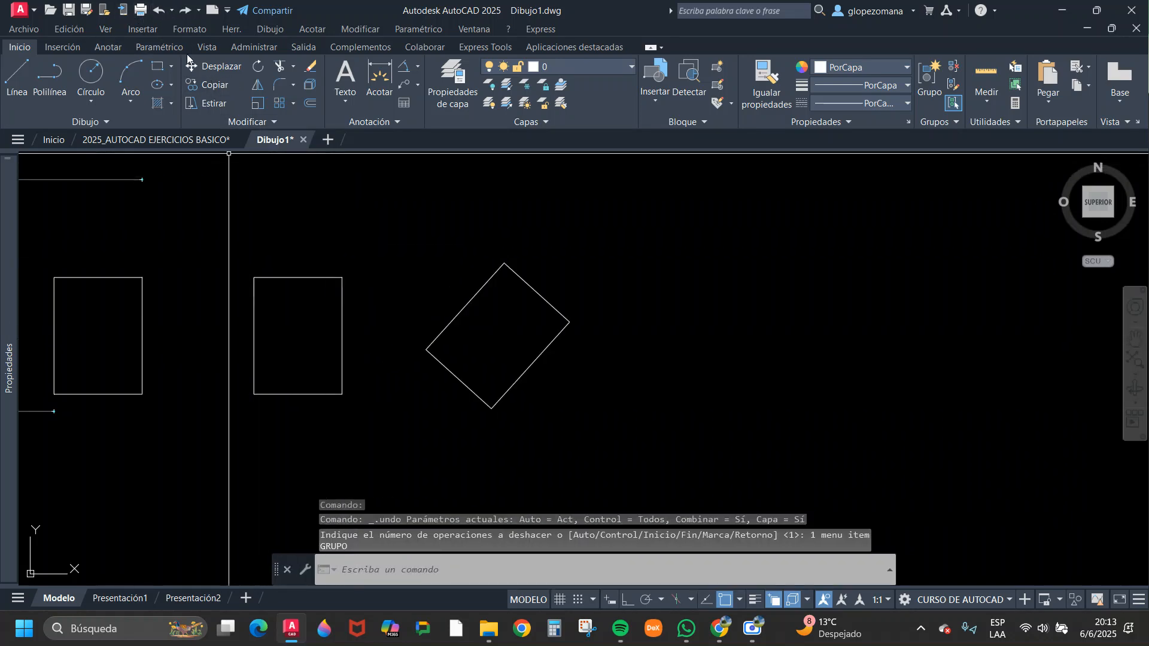
- Rotate the tilted rectangle 58° about the midpoint of the neighbouring rectangle's right side
click(258, 72)
click(620, 267)
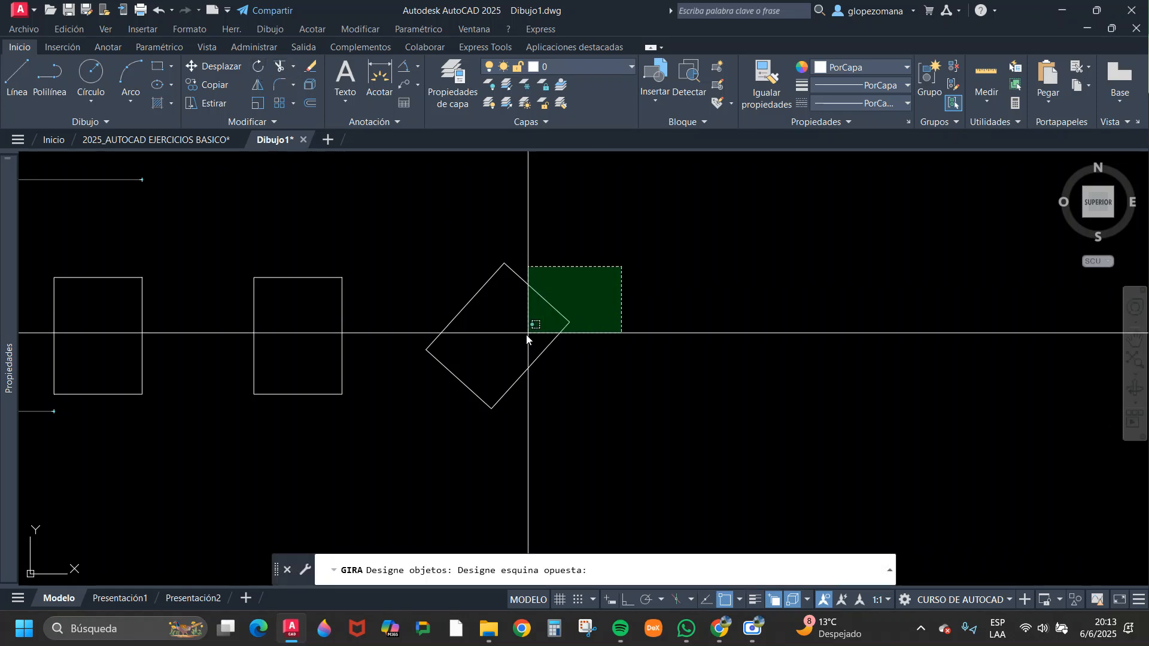
click(534, 326)
key(Return)
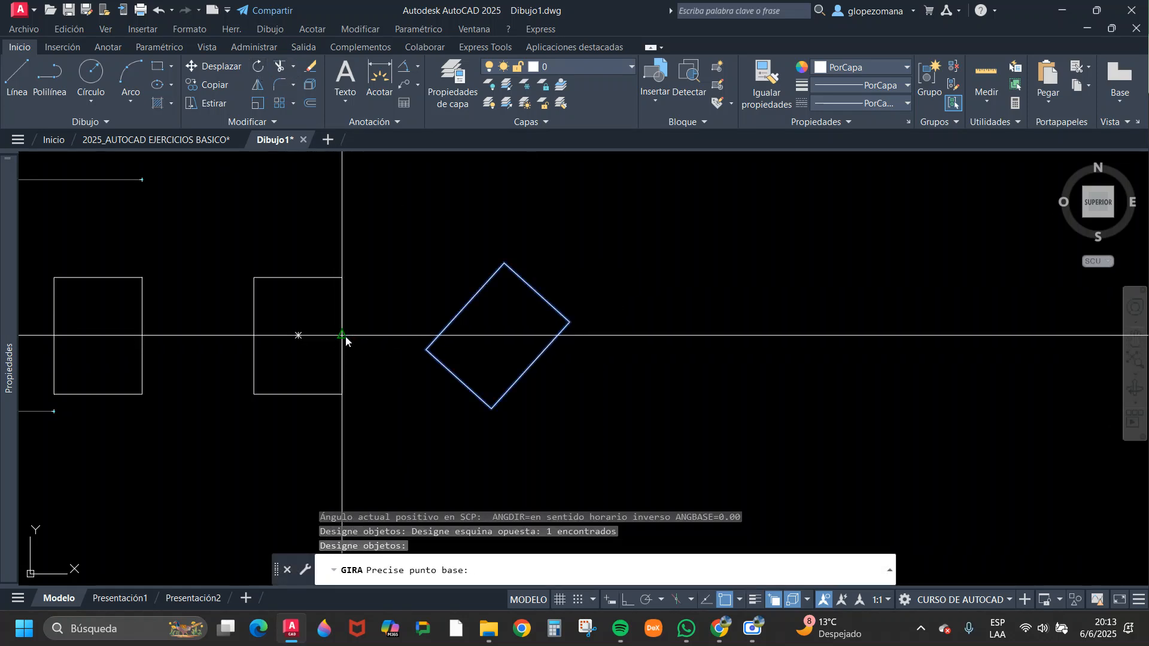
click(342, 335)
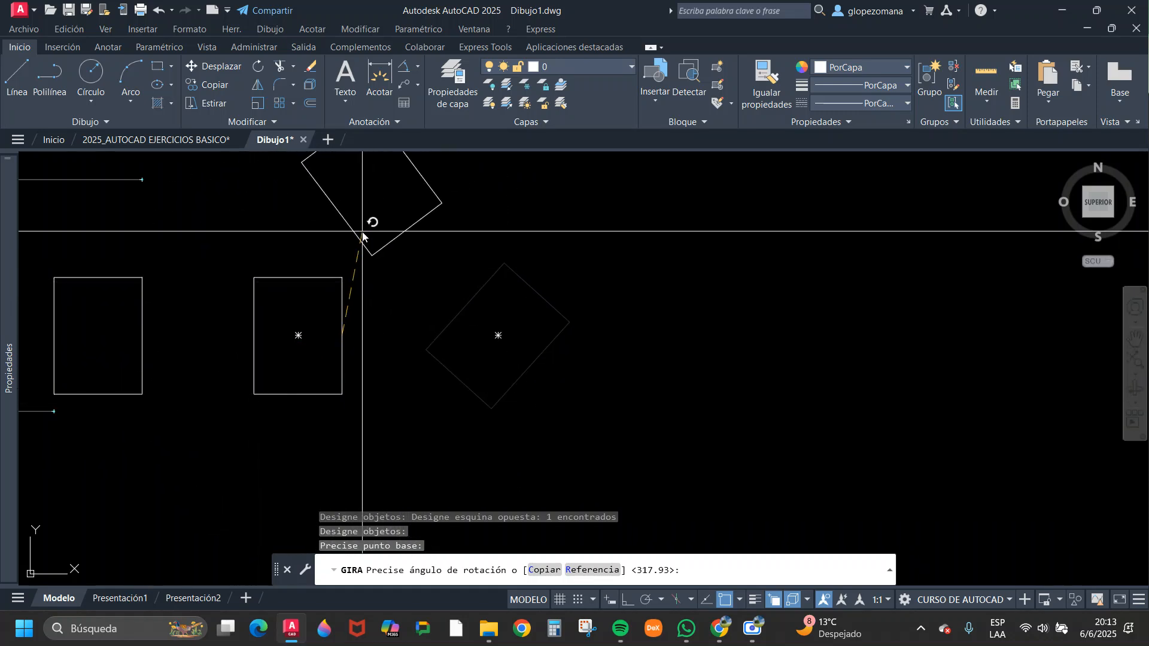
middle_drag(350, 232, 524, 293)
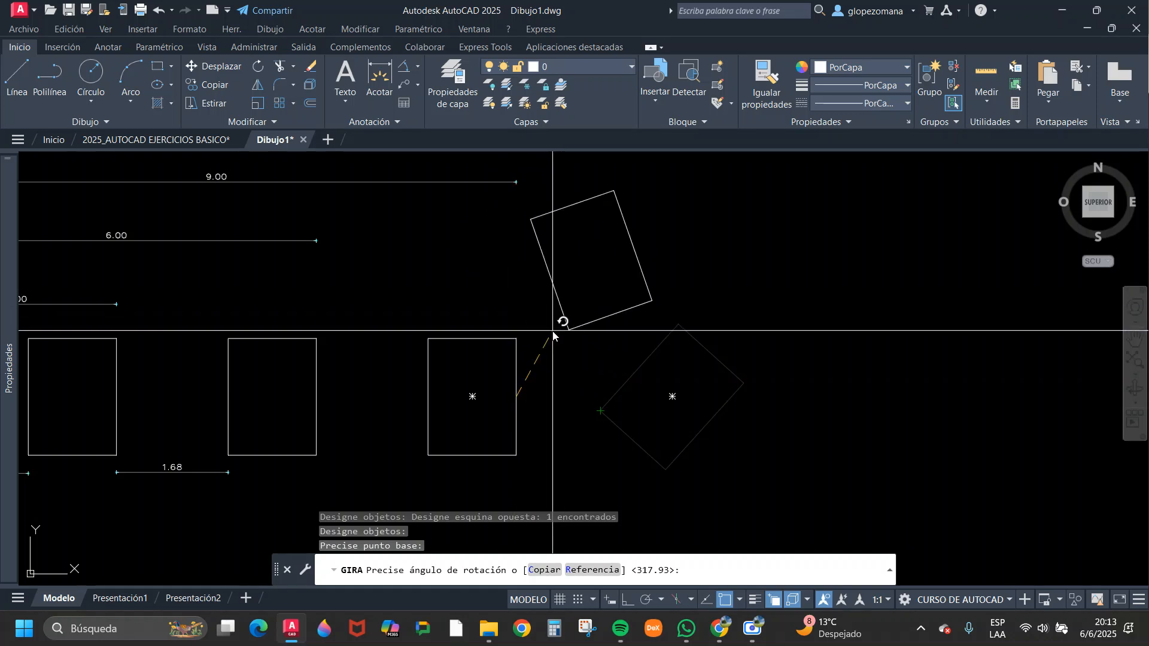
scroll(519, 400, up, 6)
scroll(559, 385, down, 6)
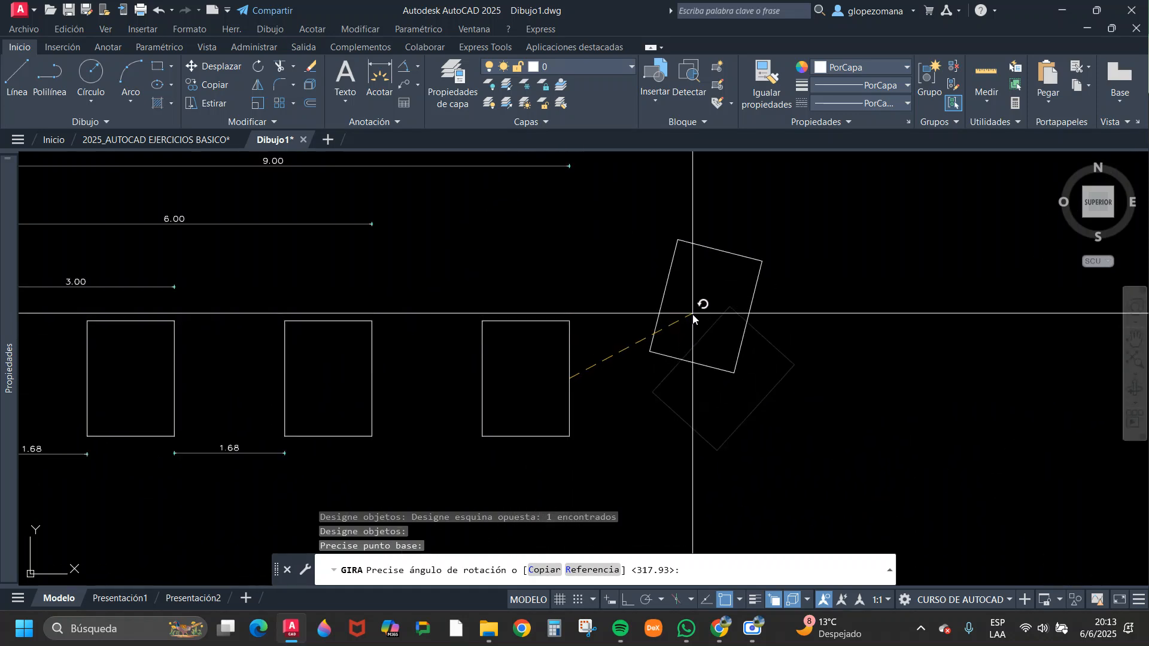
click(694, 174)
key(Return)
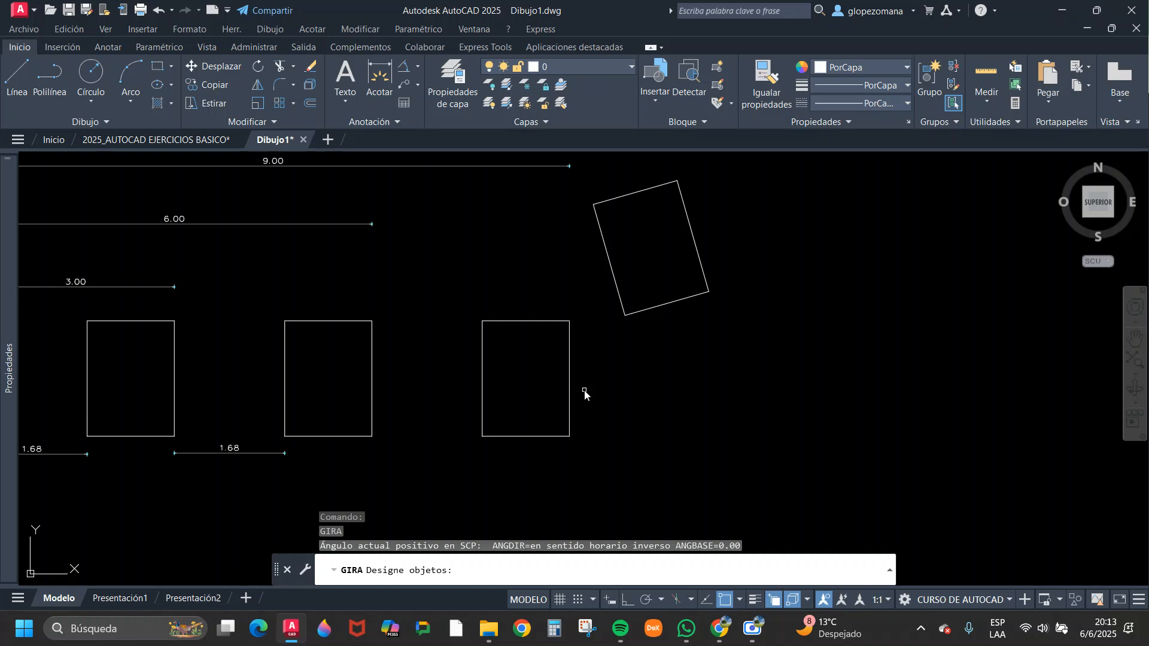
click(710, 362)
click(665, 246)
key(Return)
click(526, 378)
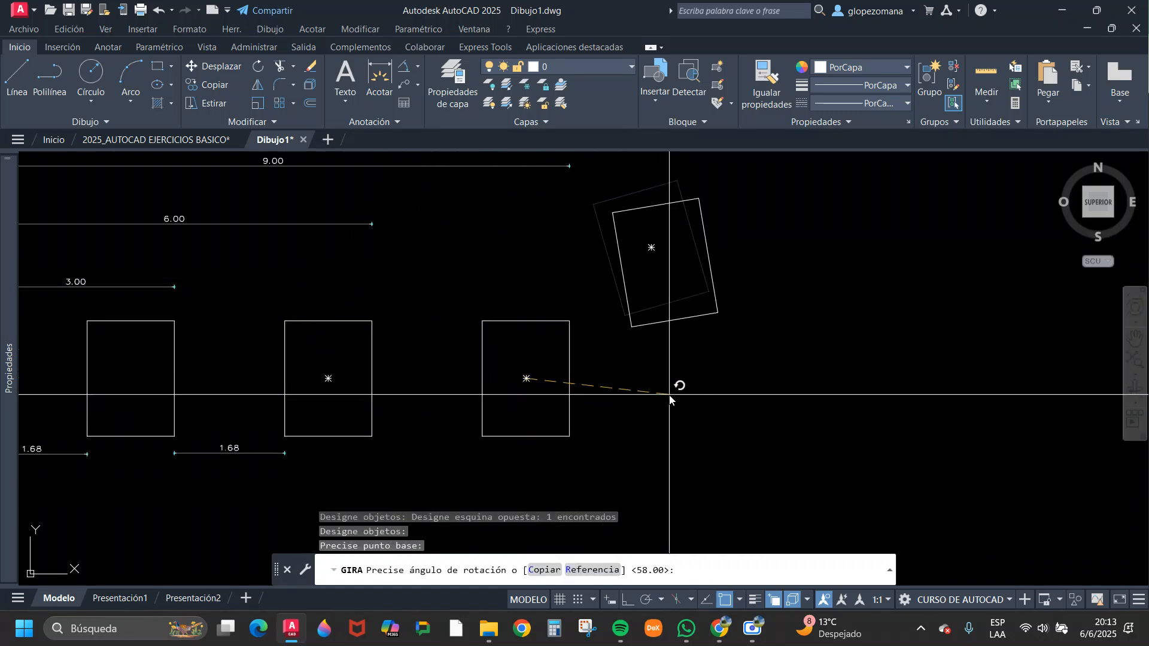
key(Escape)
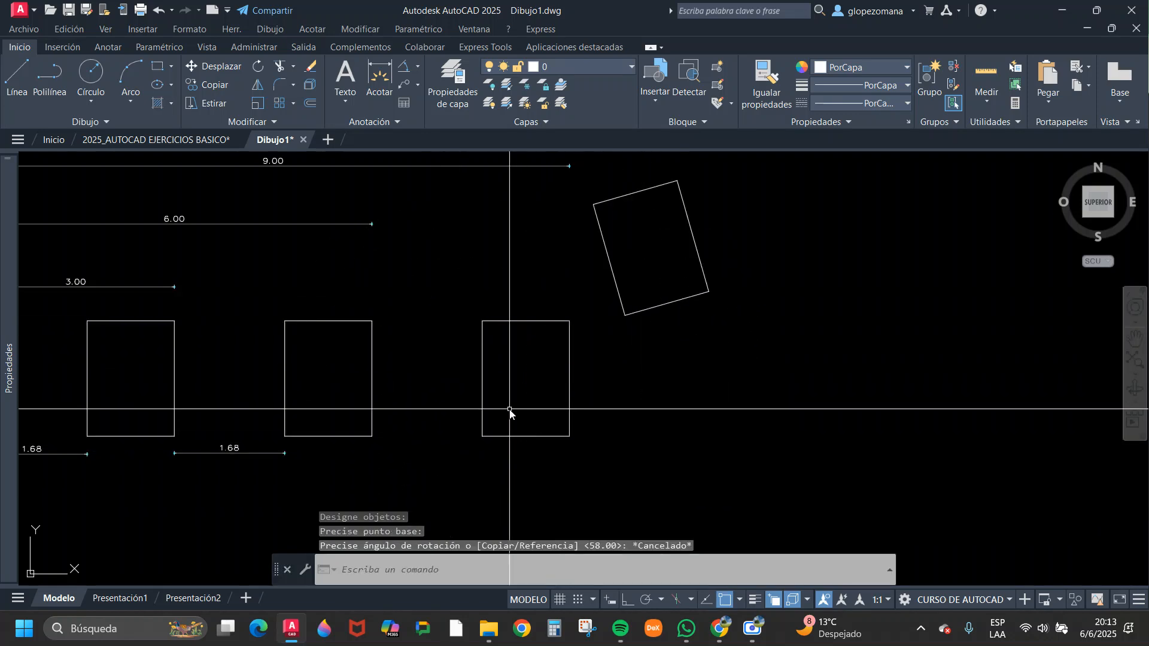
scroll(601, 378, down, 4)
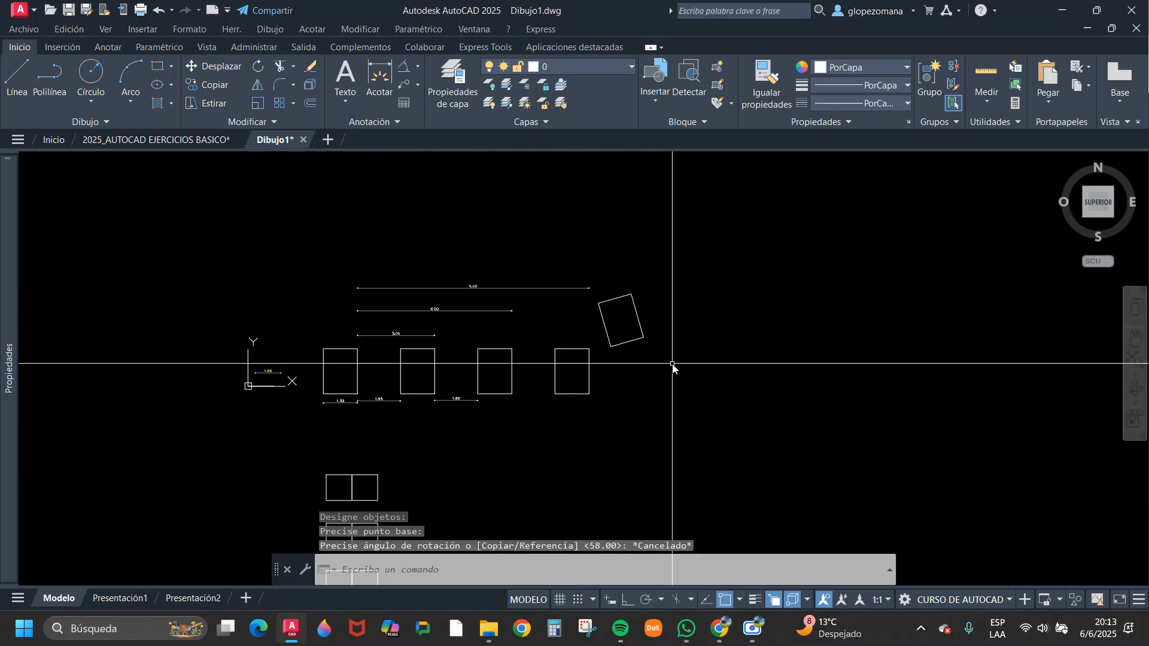
middle_drag(756, 397, 721, 380)
scroll(623, 342, down, 8)
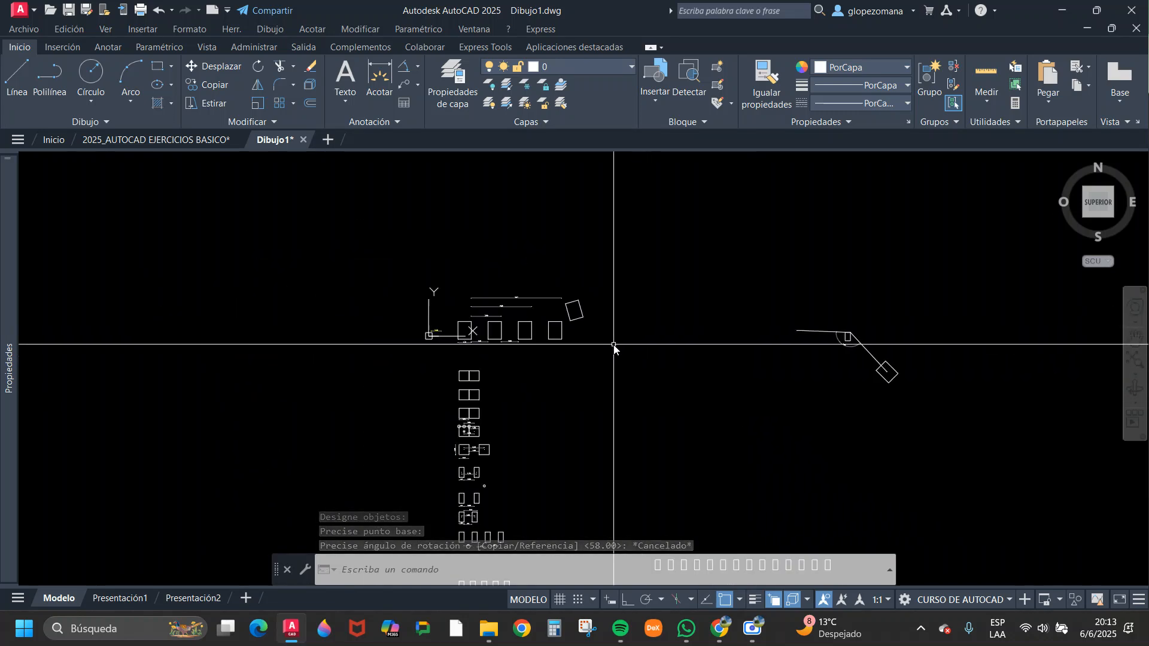
key(Return)
click(813, 266)
click(533, 487)
key(Return)
click(695, 364)
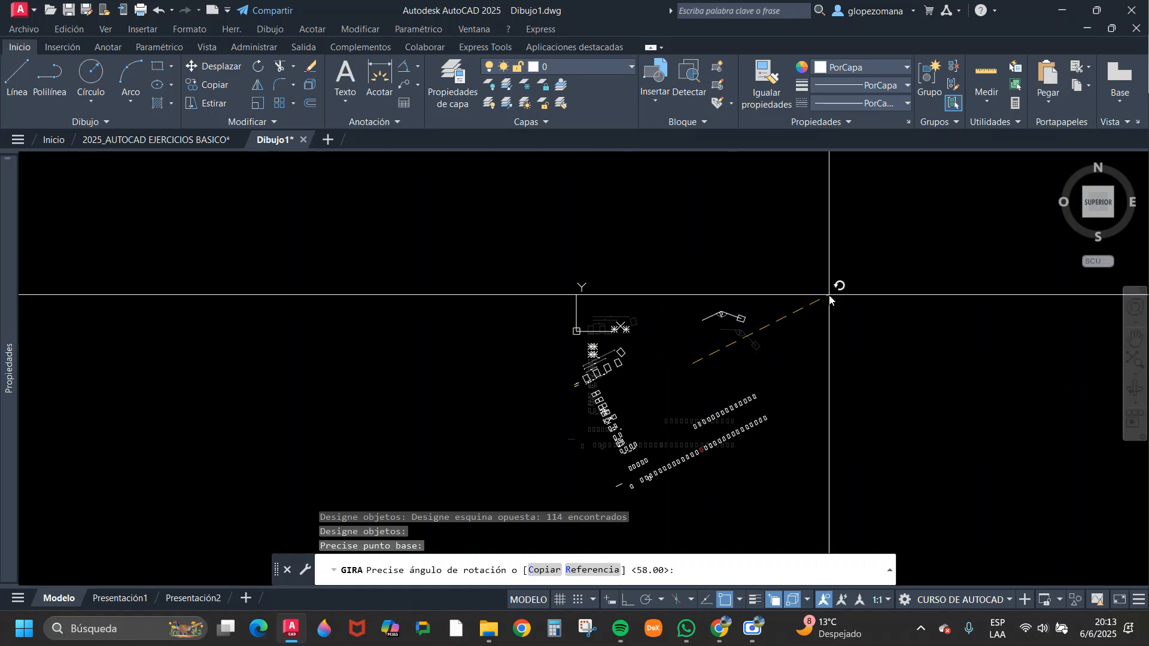
key(Escape)
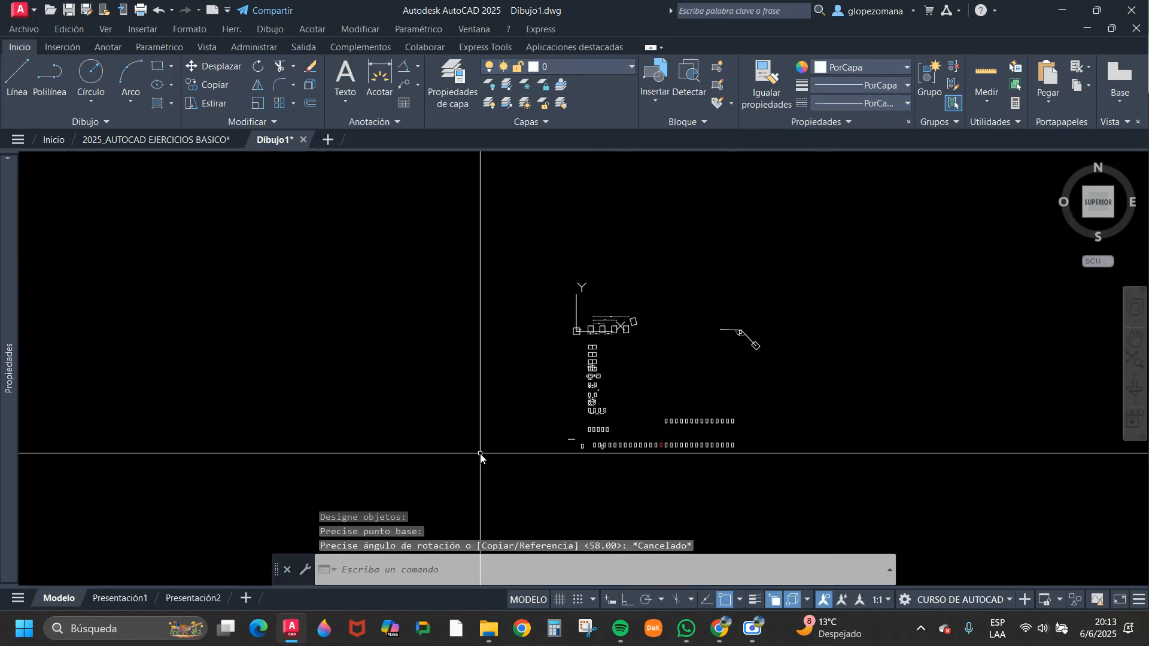
- Switch to the DAPC-05 PDF guide in Chrome and read section 10 on the Scale command with its figure
middle_drag(721, 446, 560, 411)
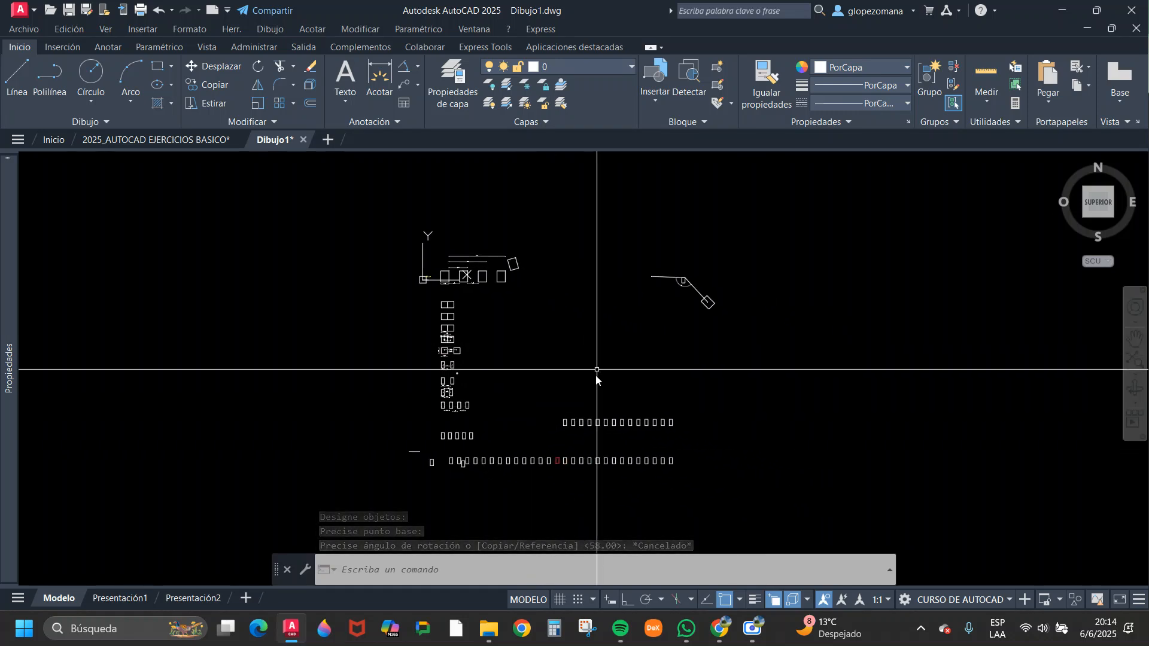
mouse_move(724, 630)
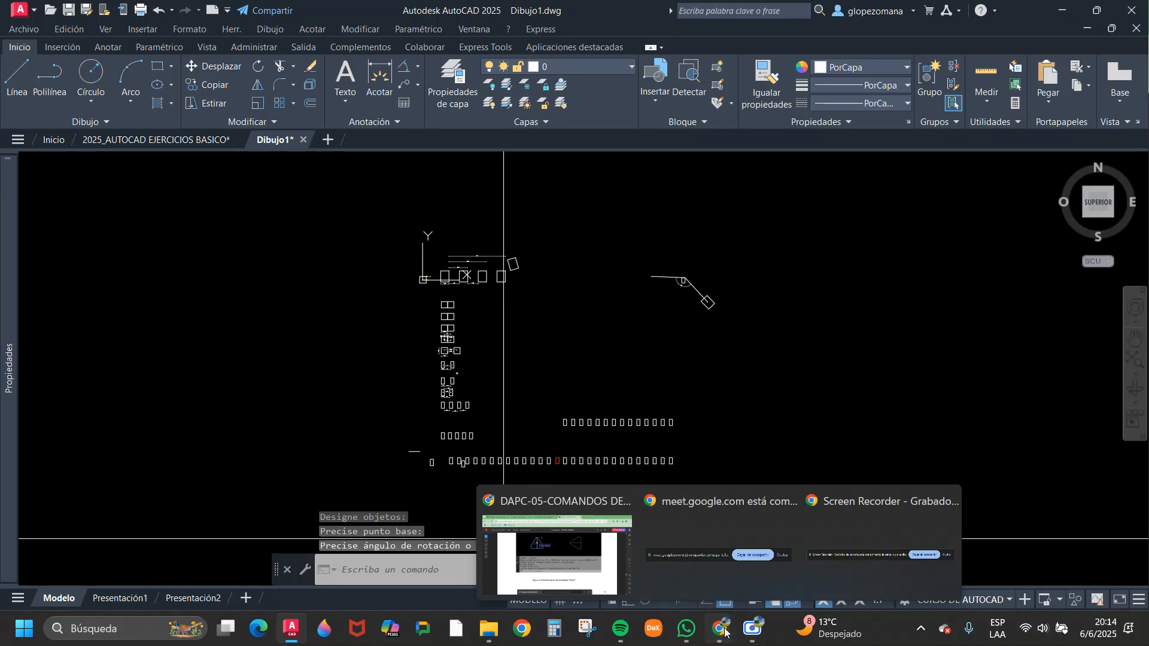
click(573, 559)
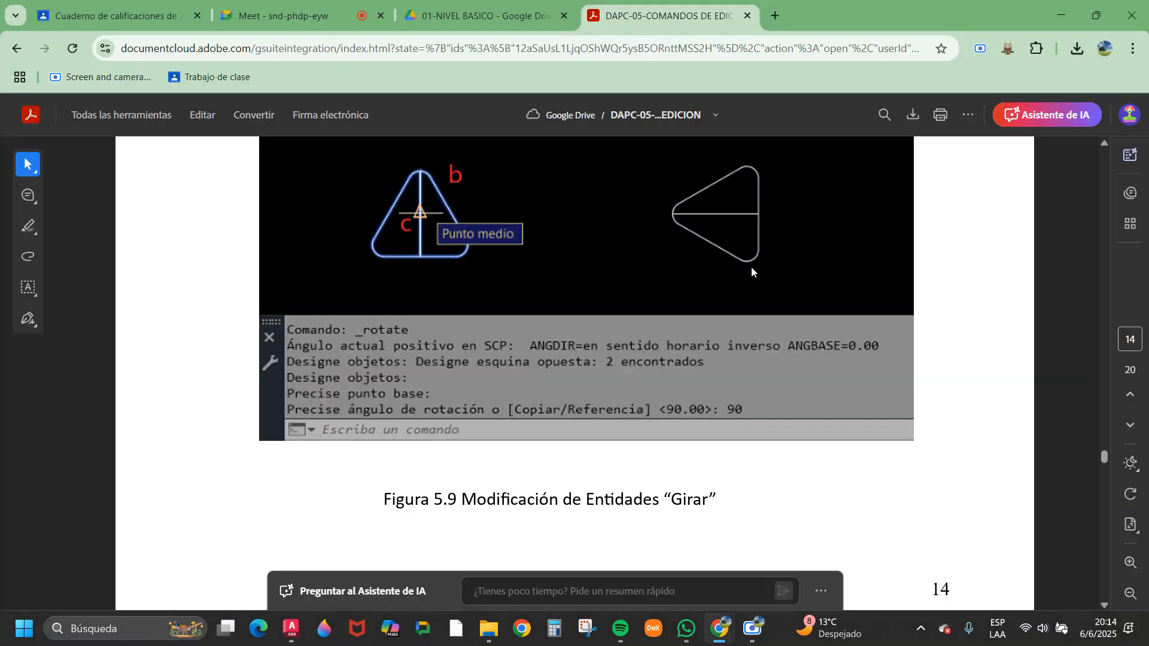
scroll(667, 245, down, 5)
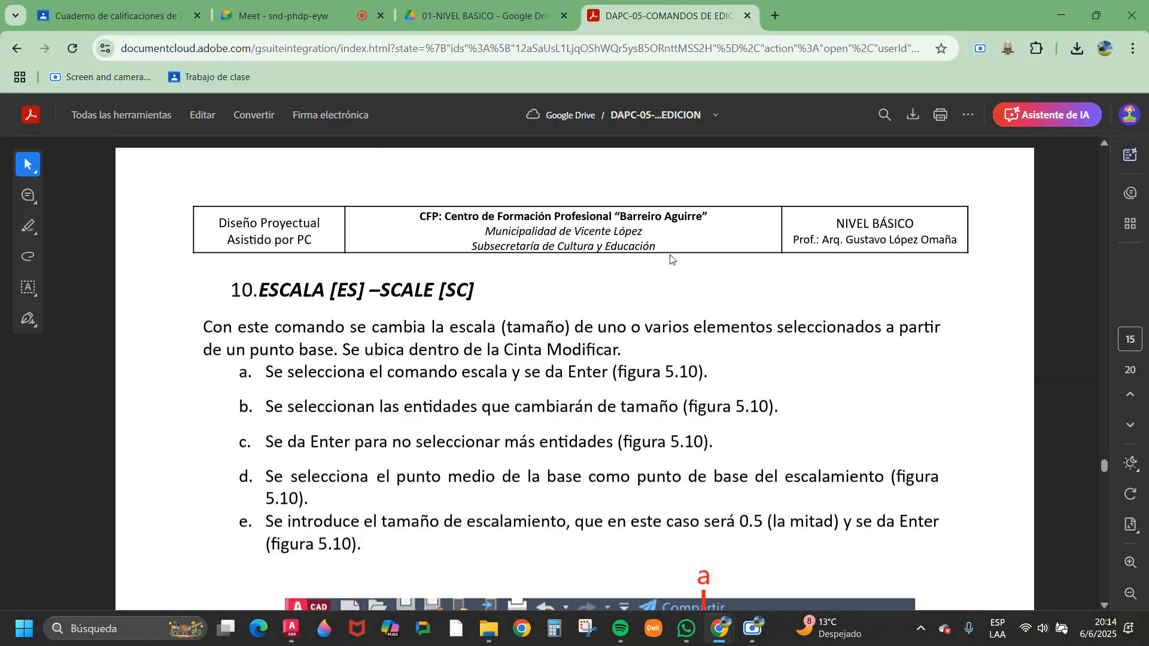
scroll(673, 261, down, 2)
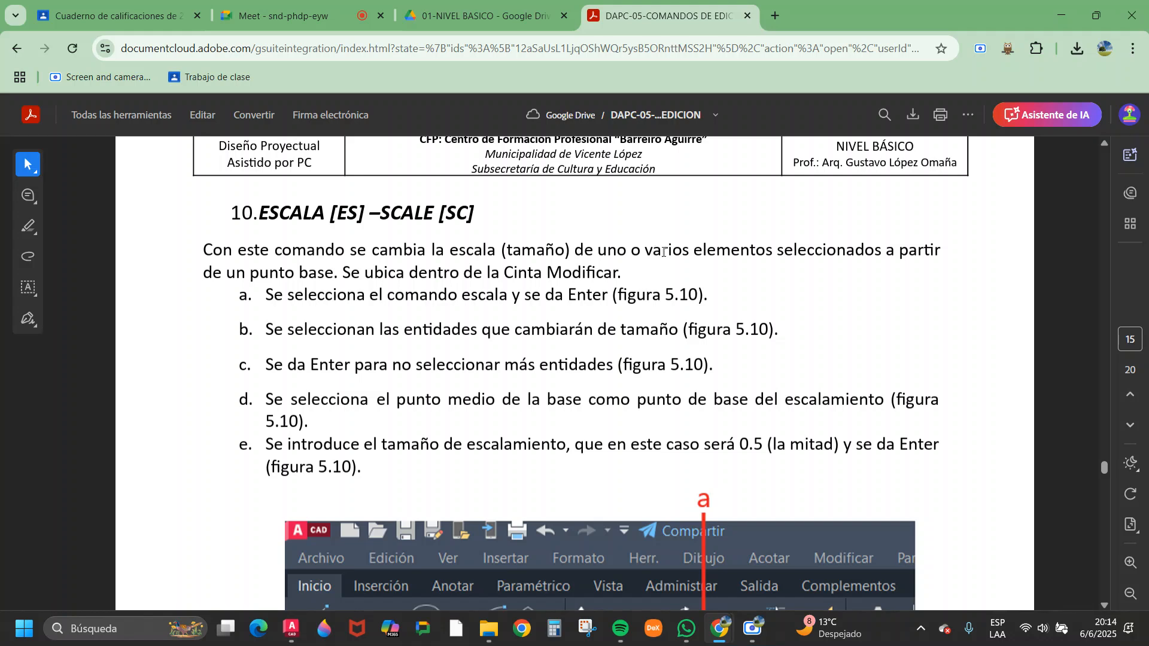
scroll(637, 256, down, 14)
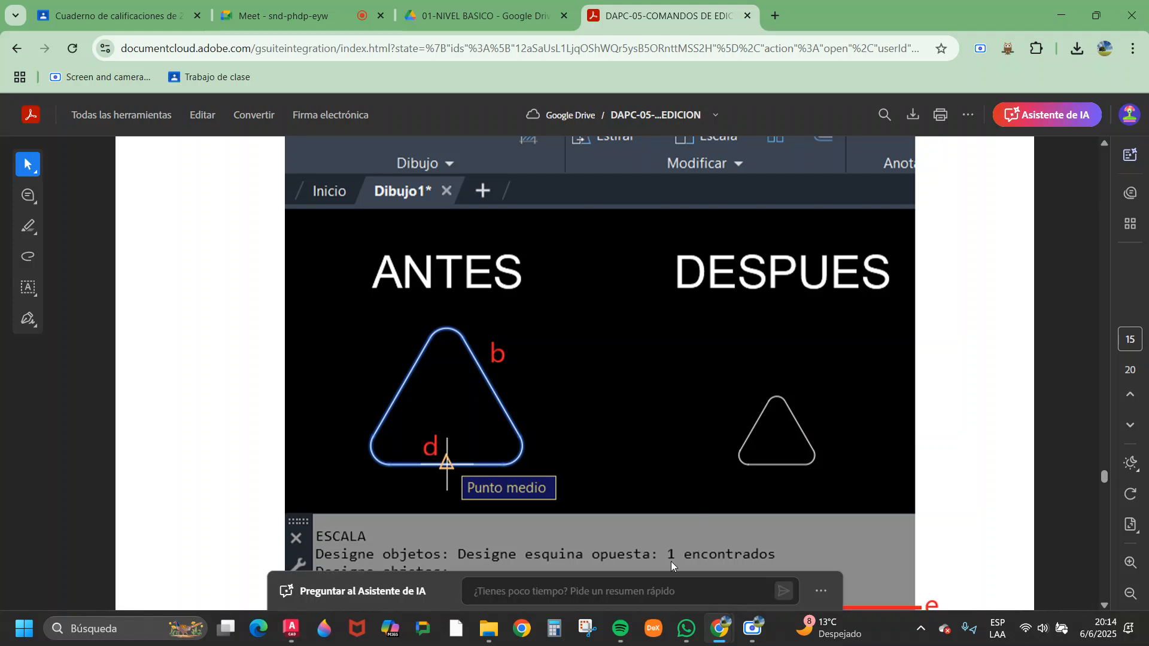
- Return to Dibujo1.dwg in AutoCAD and draw a 1.00 by 1.00 rectangle in an empty area using the dimensions option
mouse_move(291, 639)
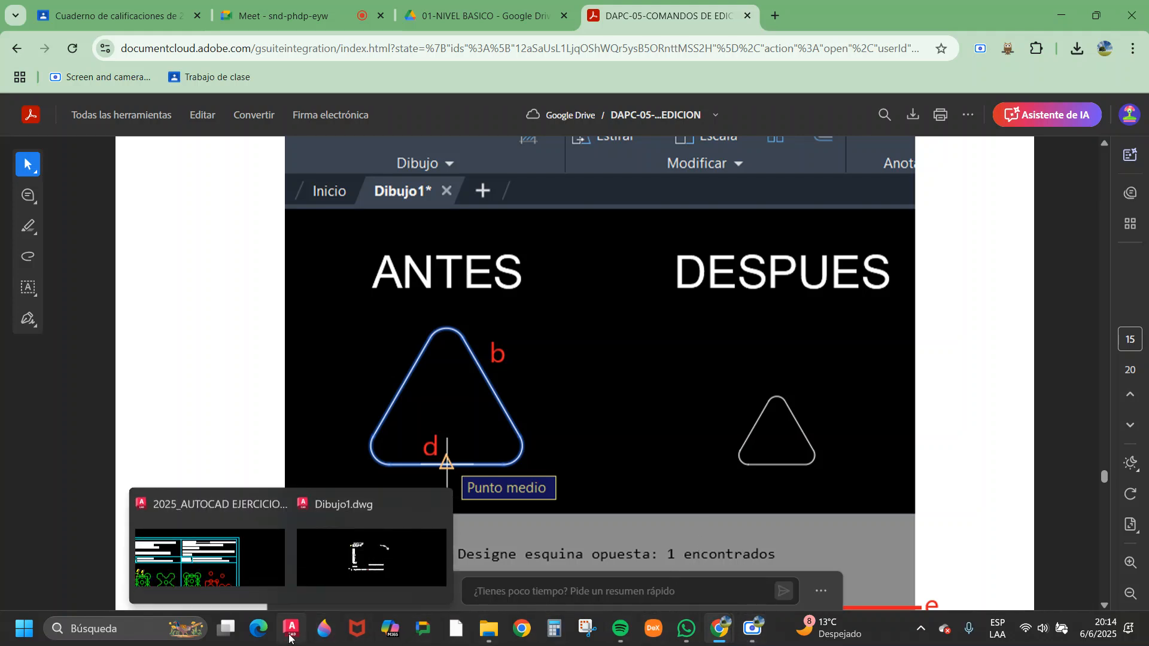
click(371, 553)
scroll(665, 393, down, 2)
scroll(665, 393, up, 4)
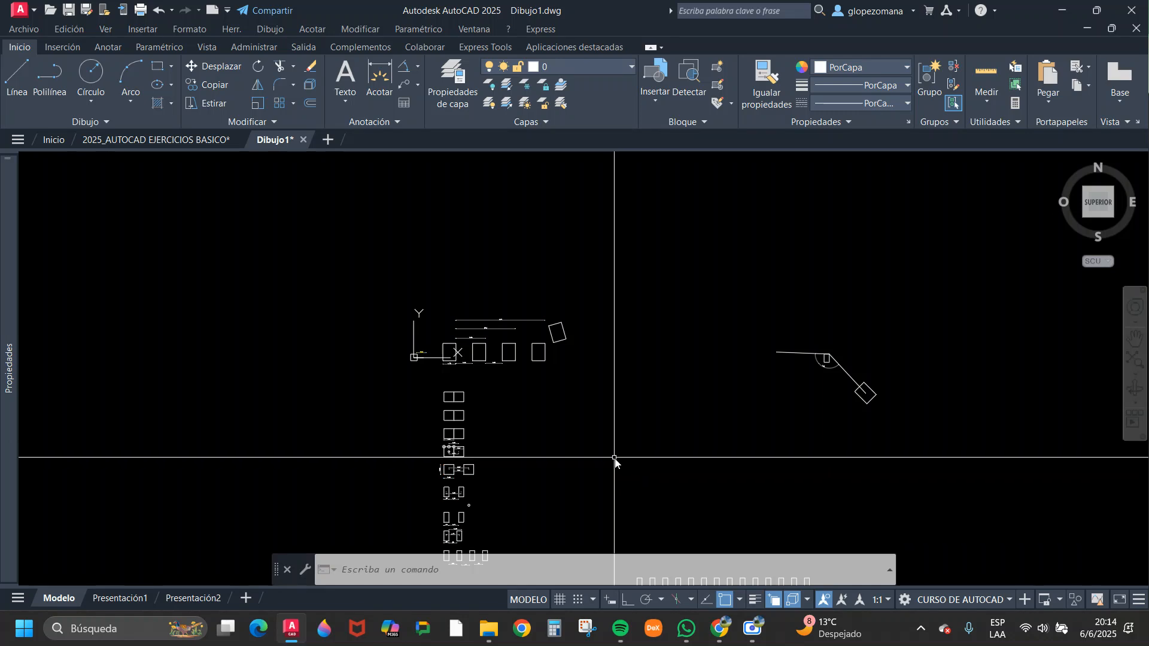
scroll(450, 357, up, 2)
scroll(450, 354, up, 1)
middle_drag(566, 429, 511, 310)
middle_drag(688, 411, 419, 401)
scroll(598, 408, up, 3)
key(Escape)
key(Escape)
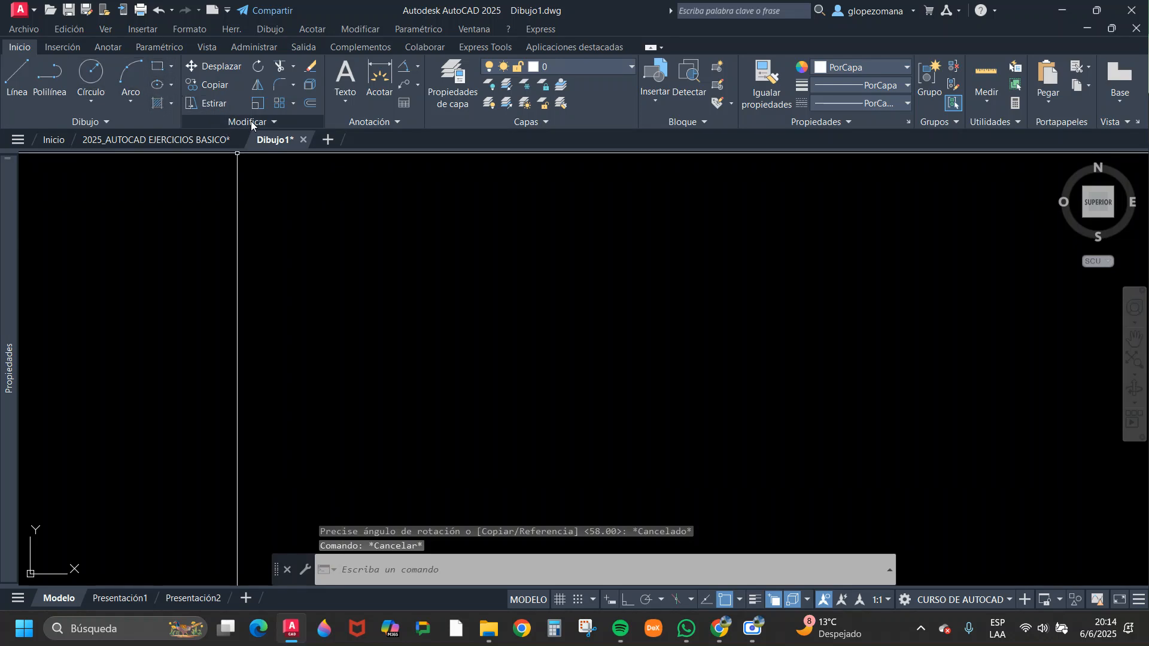
click(159, 69)
click(386, 297)
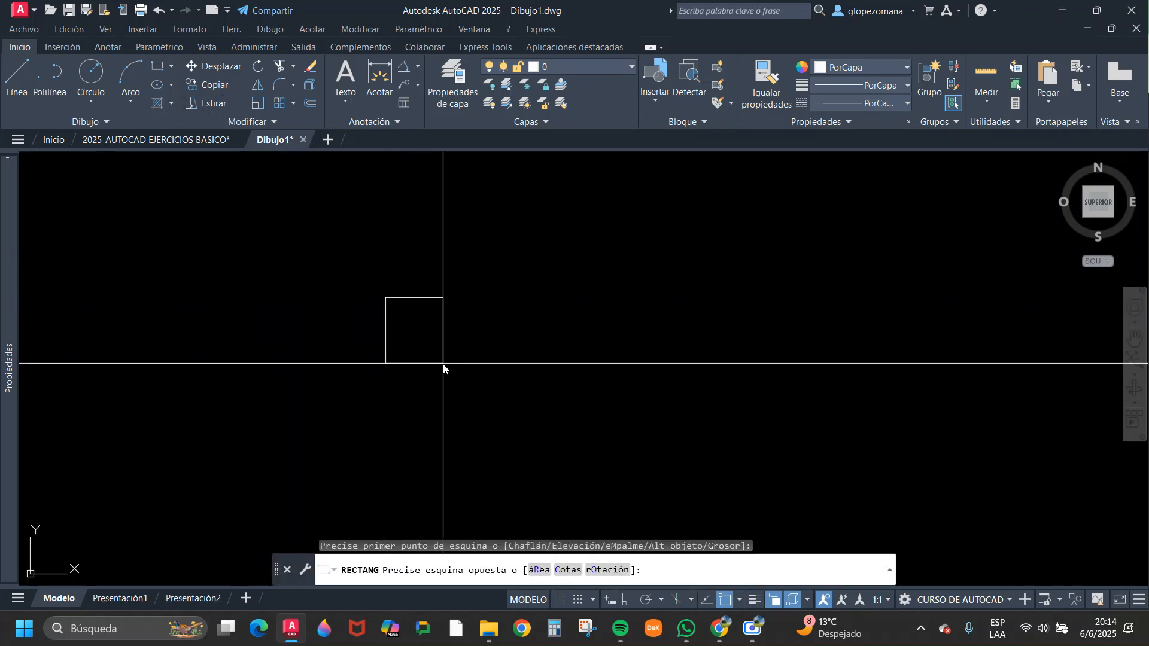
click(569, 570)
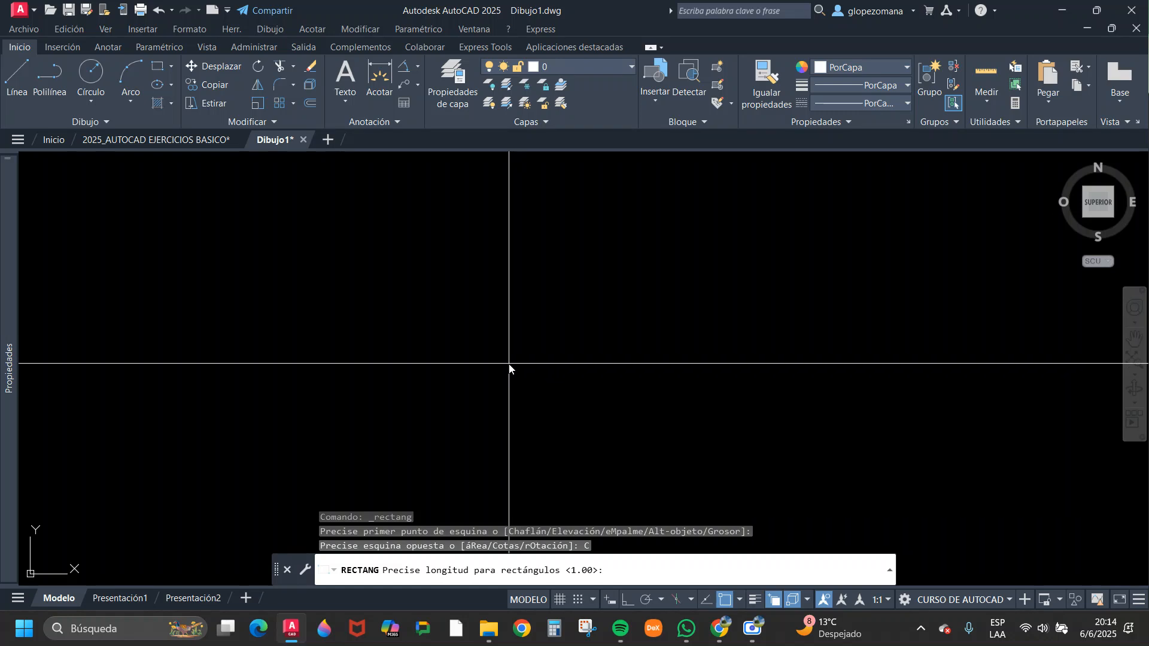
key(Return)
key(Return)
click(509, 398)
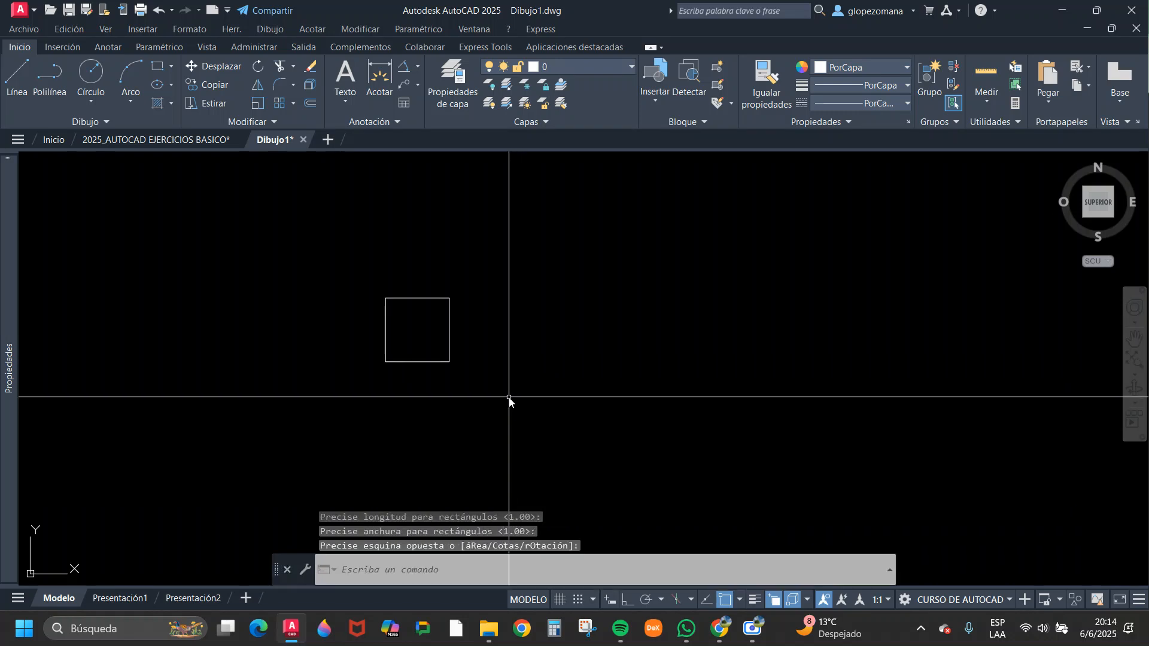
- Add a linear dimension to the top side of the new square, placed above it
scroll(361, 313, up, 2)
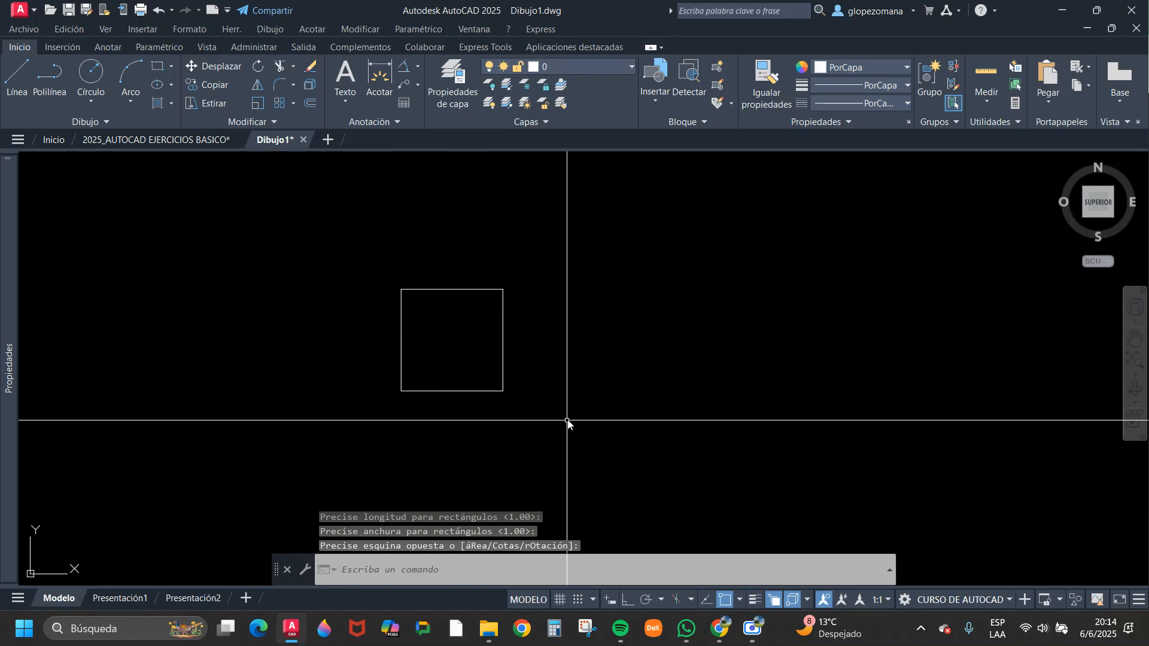
middle_drag(549, 336, 533, 343)
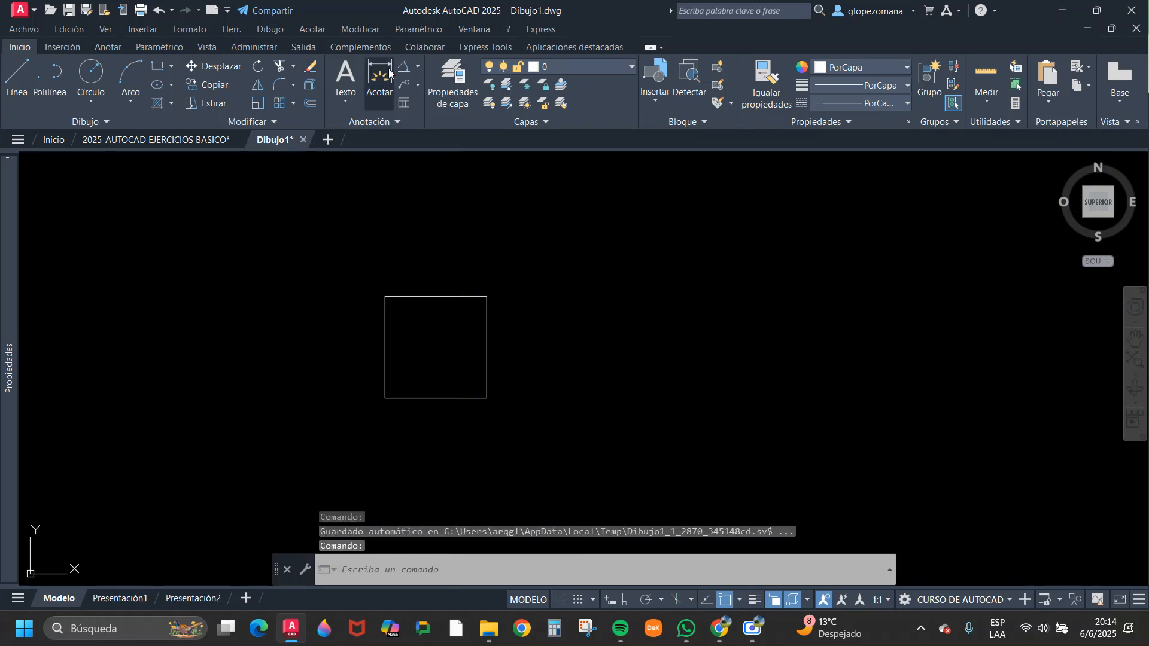
key(Escape)
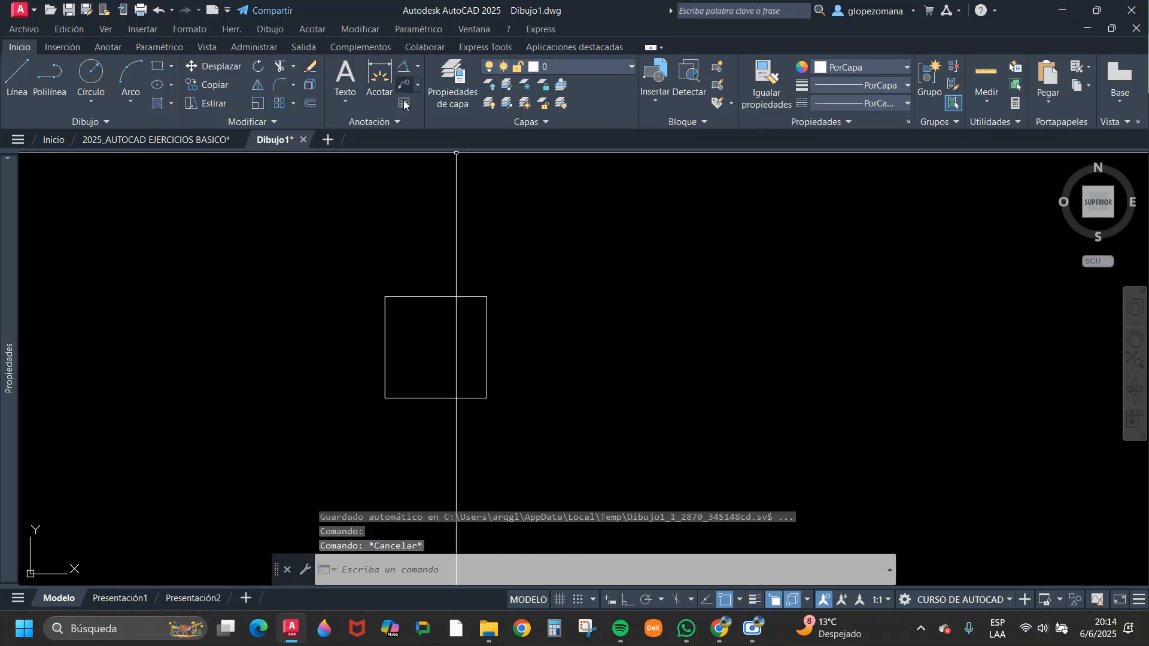
click(417, 72)
click(431, 99)
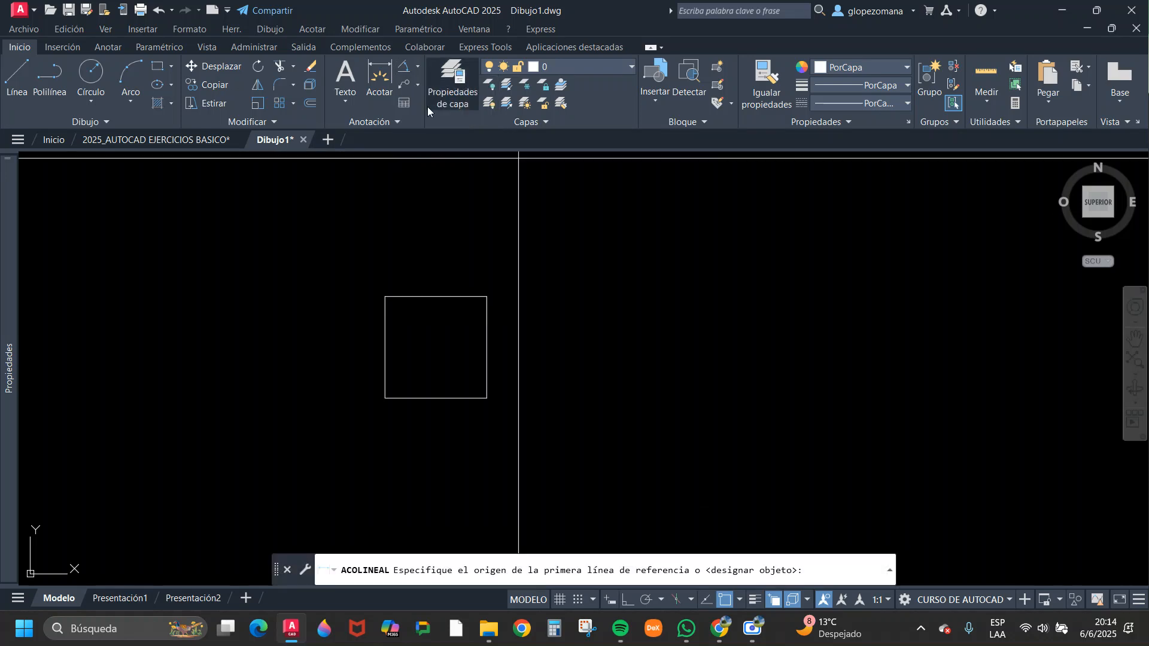
click(385, 297)
click(487, 296)
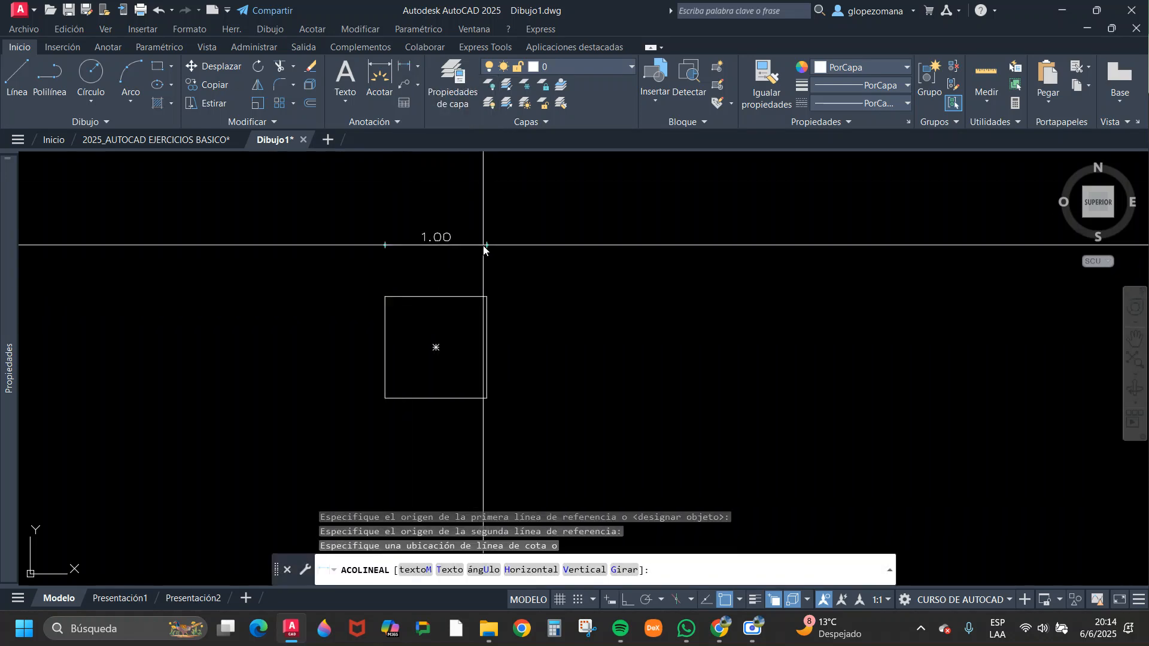
click(486, 245)
middle_drag(772, 403, 703, 403)
key(Escape)
middle_drag(634, 379, 483, 391)
key(Escape)
scroll(407, 383, up, 1)
scroll(407, 382, down, 2)
click(353, 327)
click(278, 355)
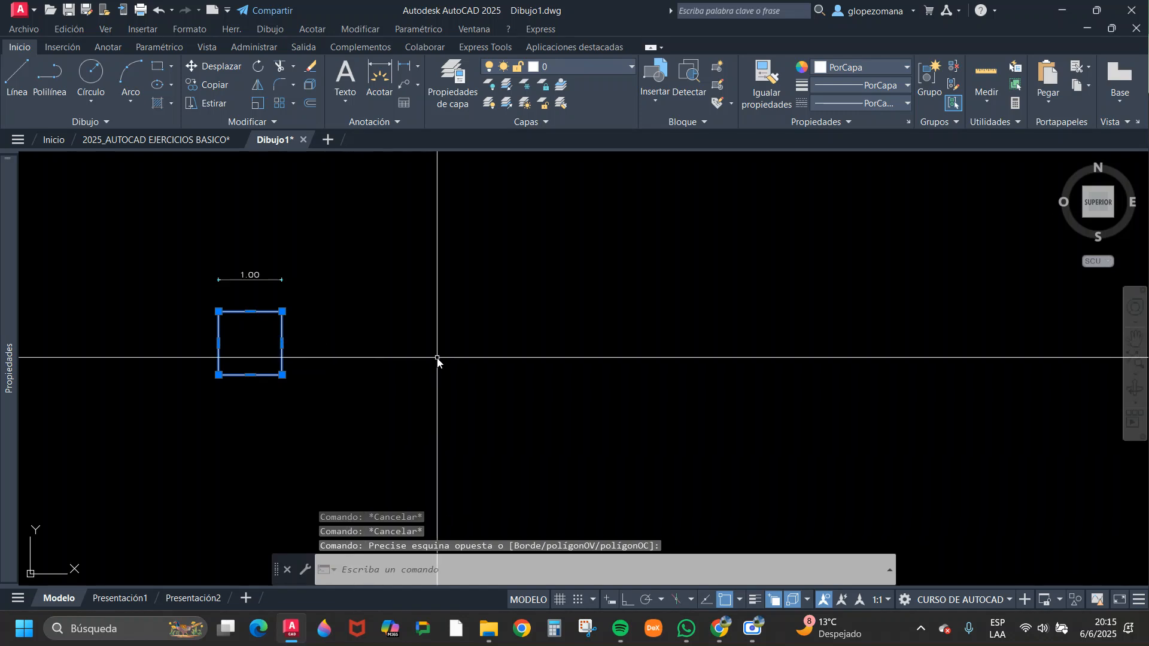
key(Escape)
- Draw a 2 by 2 square from lines beside the dimensioned square, with ortho on and the bases aligned
text(l)
key(Return)
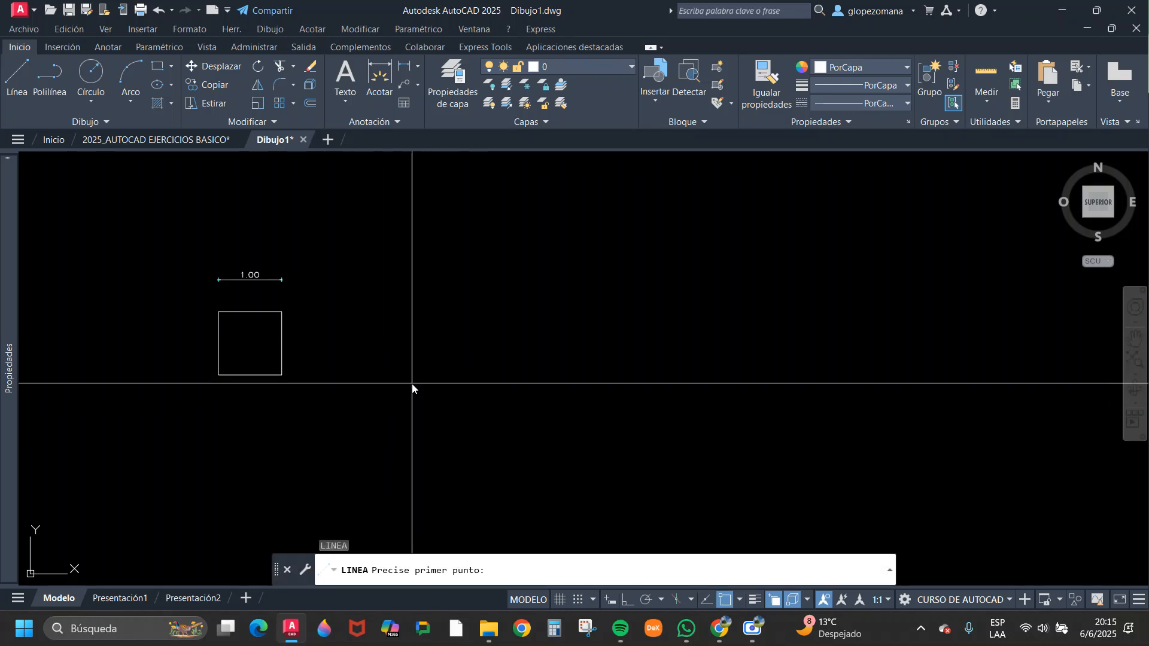
key(F8)
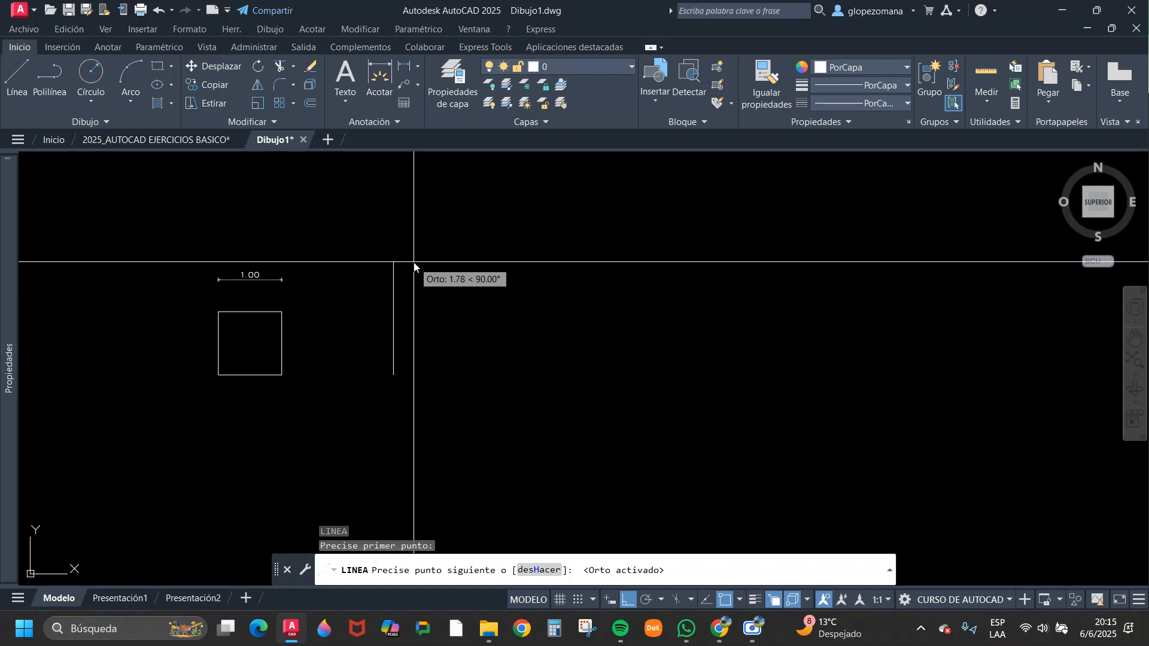
key(Return)
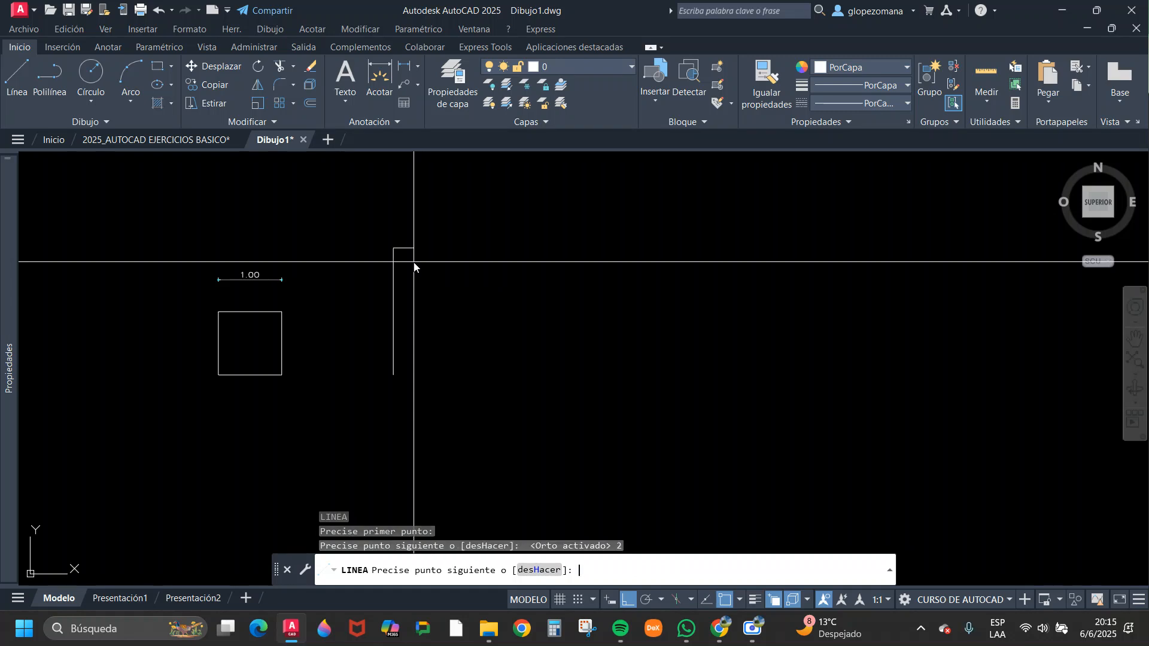
text(2)
key(Return)
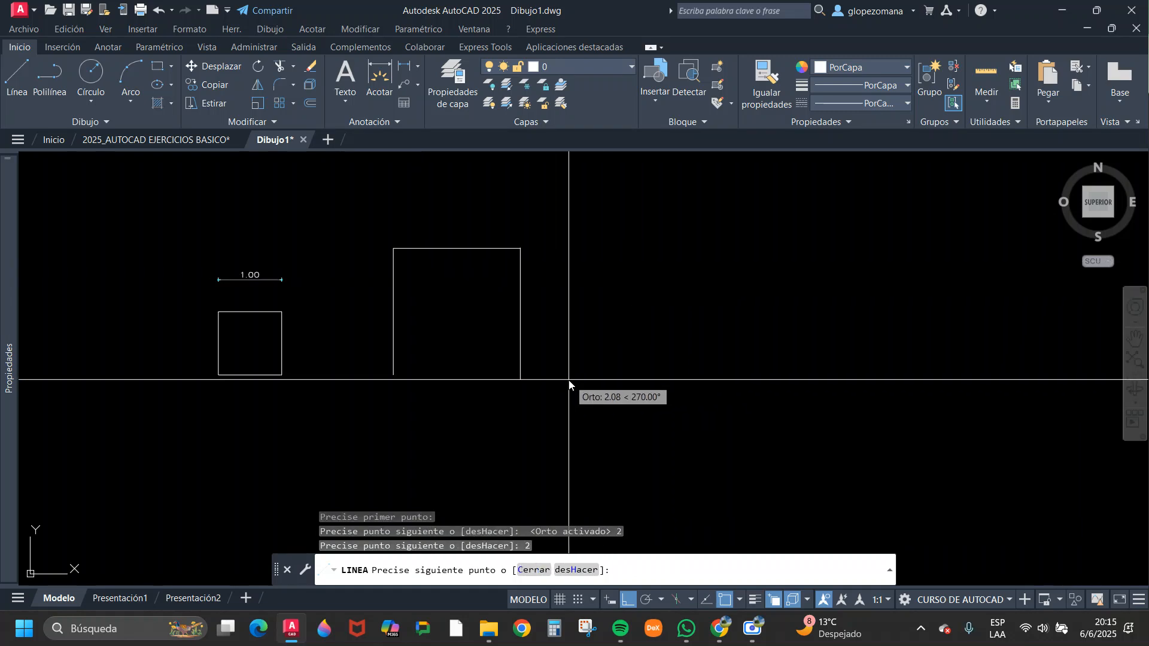
text(2)
key(Return)
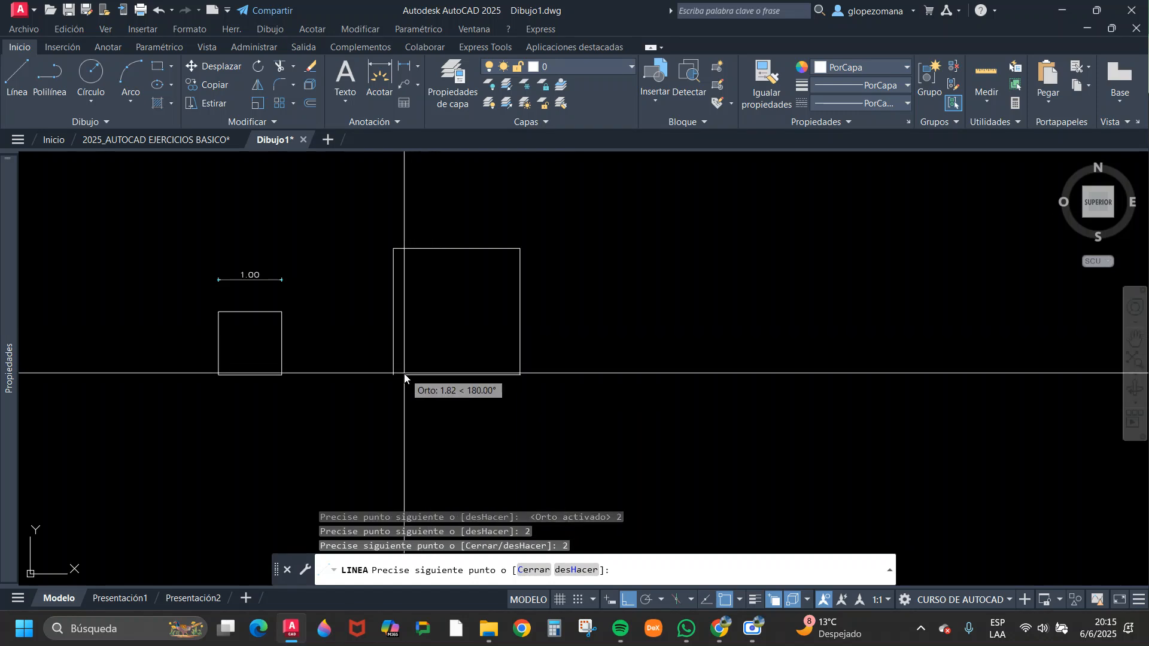
click(388, 379)
key(Escape)
middle_drag(541, 417, 627, 439)
key(Escape)
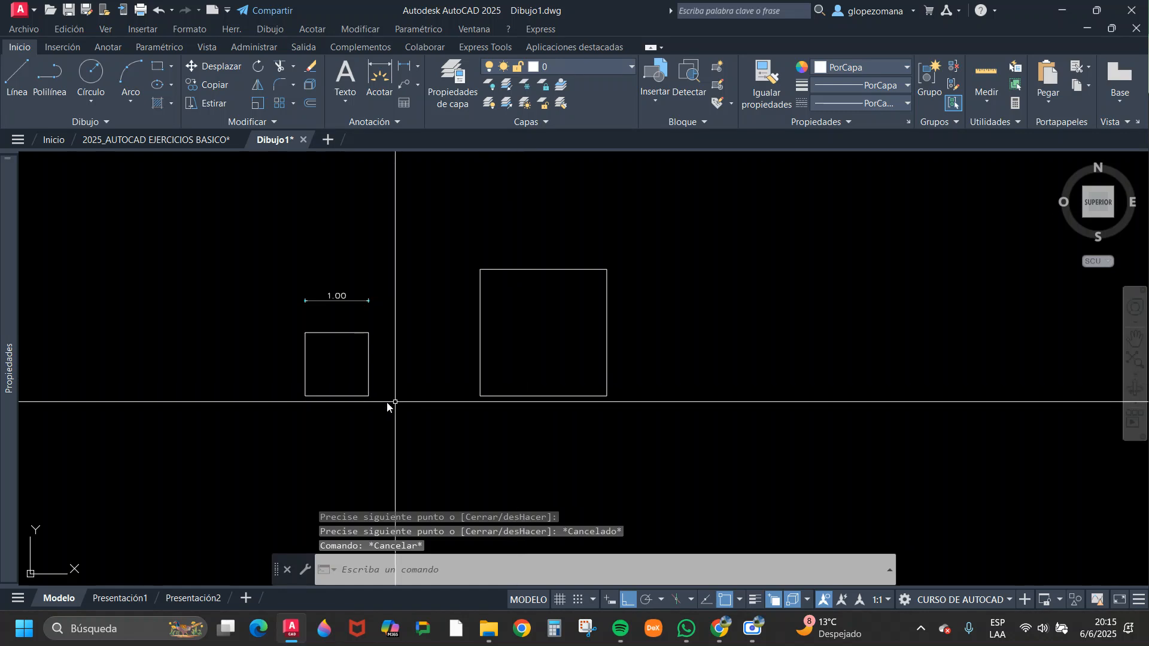
click(383, 372)
click(330, 358)
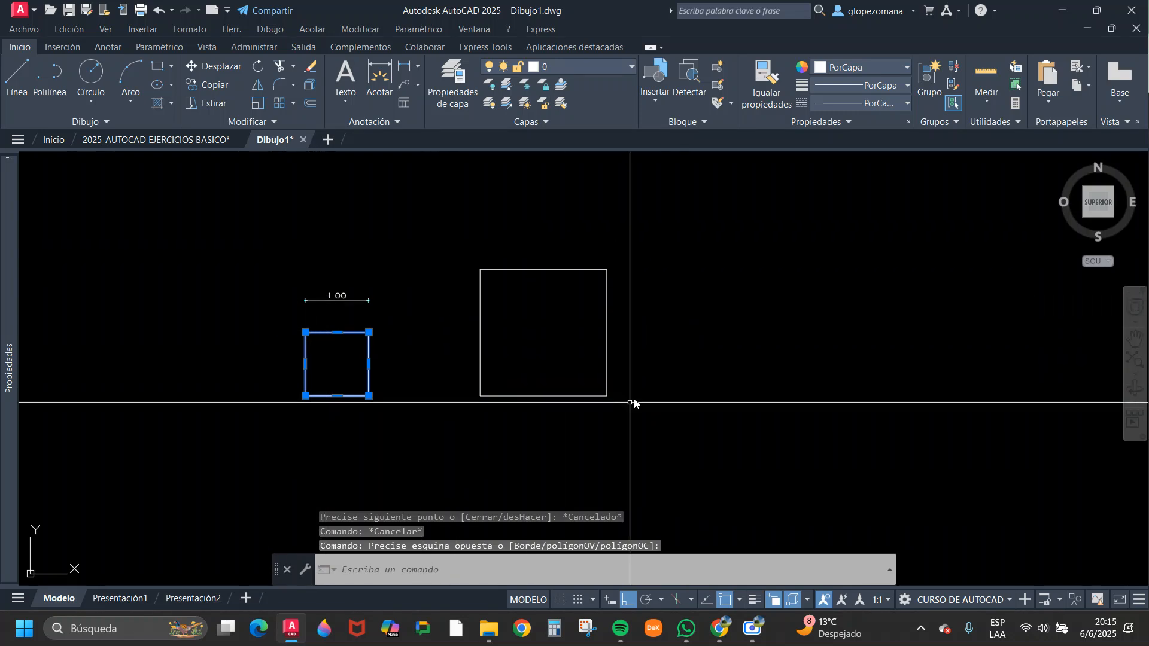
key(Escape)
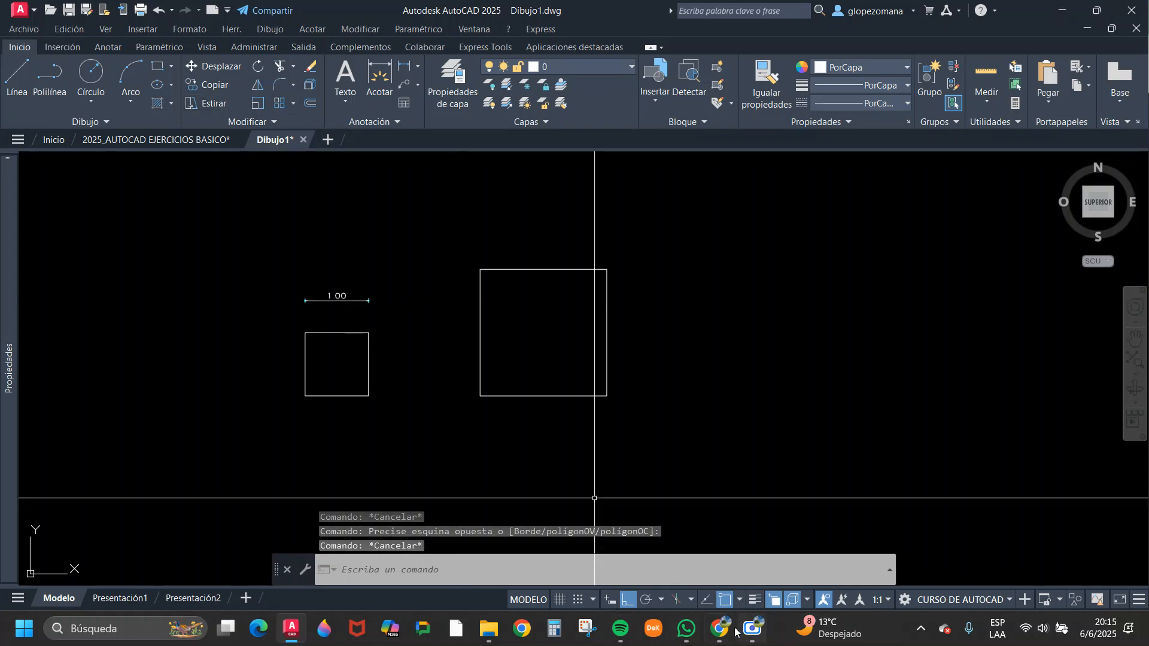
- Switch to the PDF guide in Chrome and review the Scale command's steps and where the tool is located
mouse_move(727, 633)
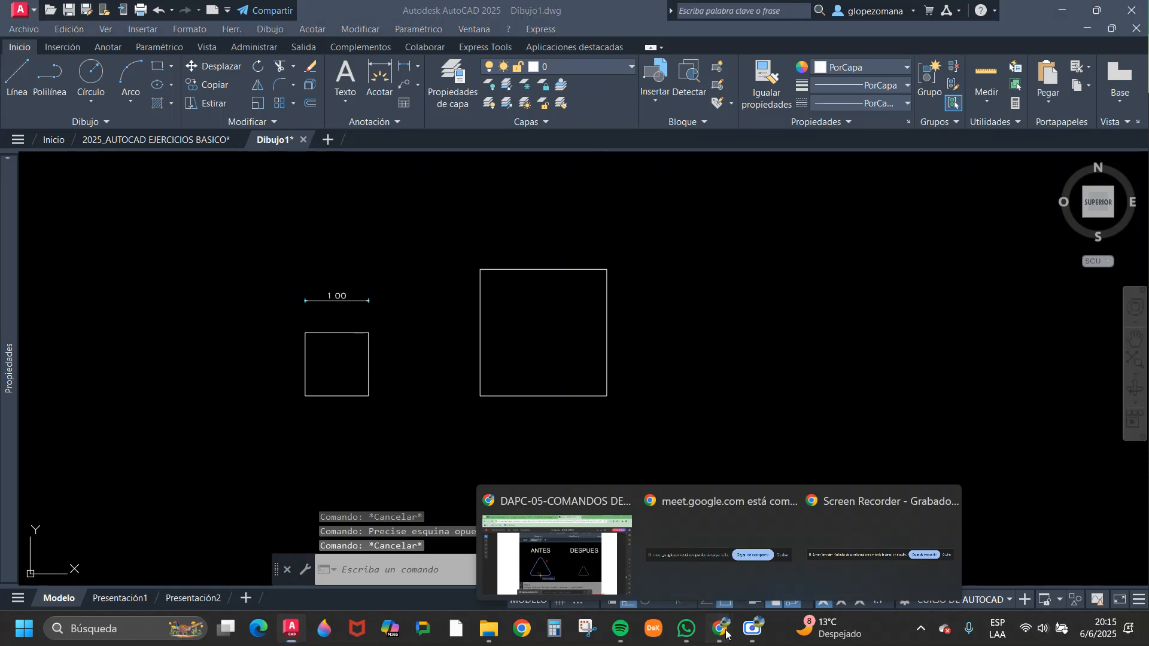
click(569, 515)
scroll(648, 348, down, 10)
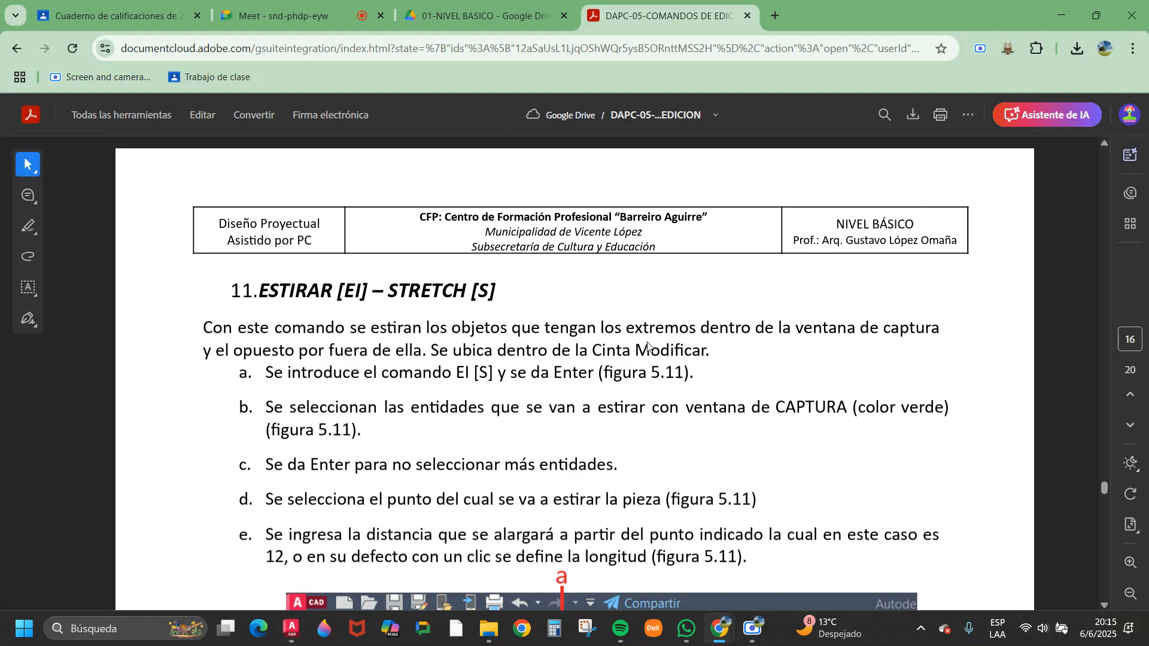
scroll(652, 341, up, 20)
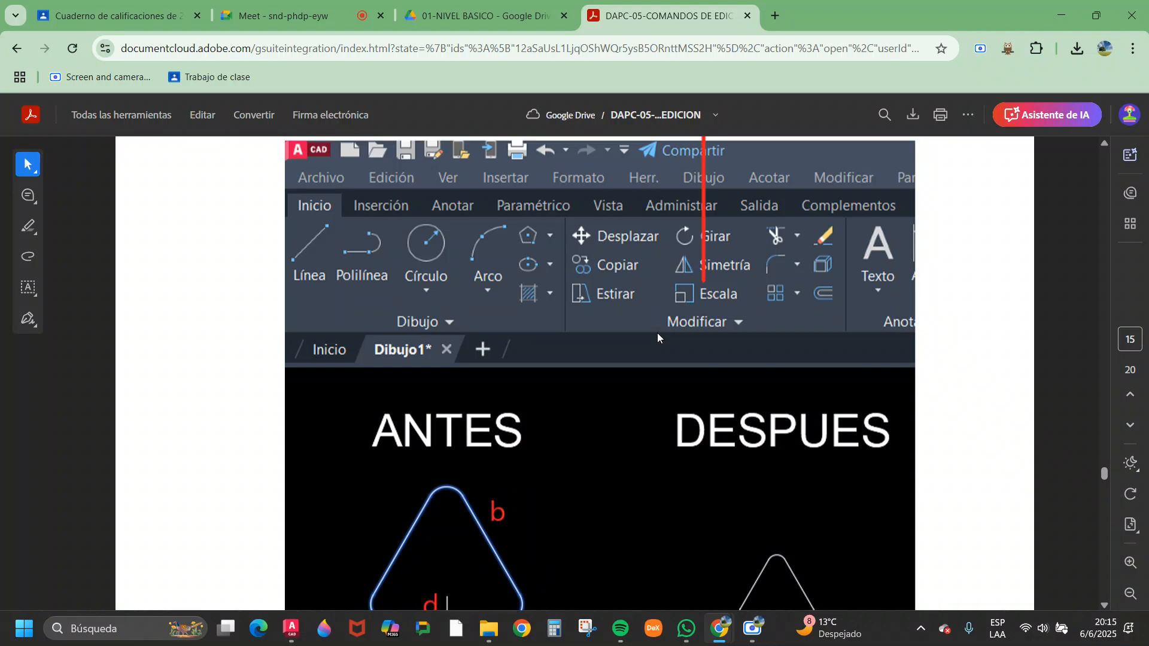
scroll(658, 338, down, 3)
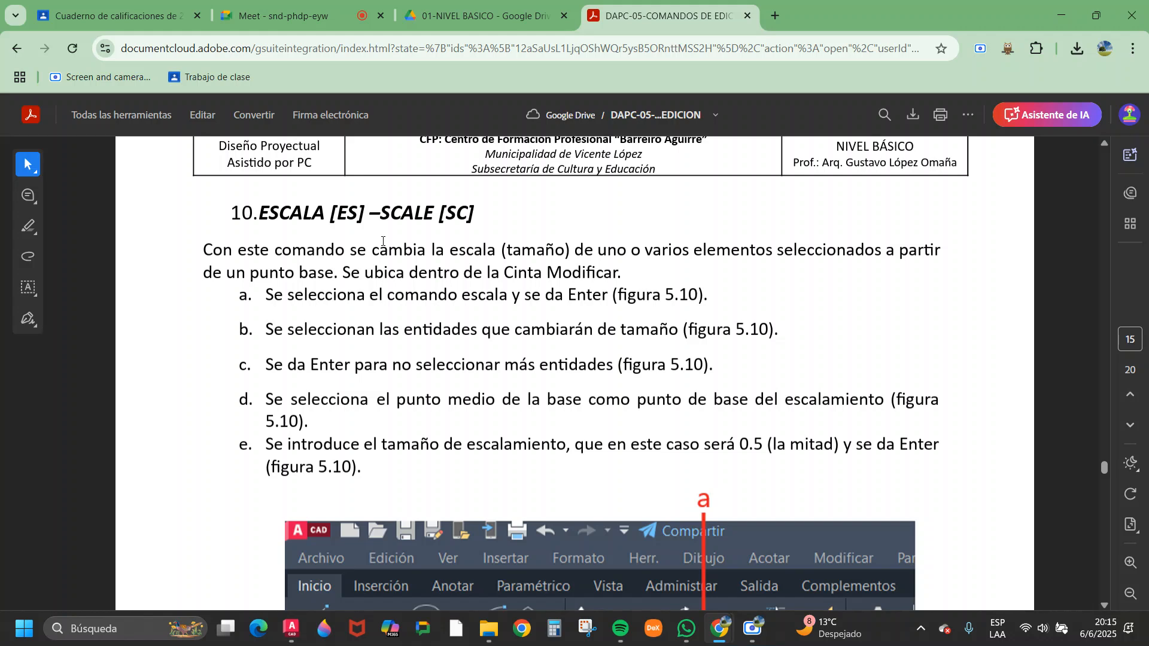
scroll(637, 284, down, 3)
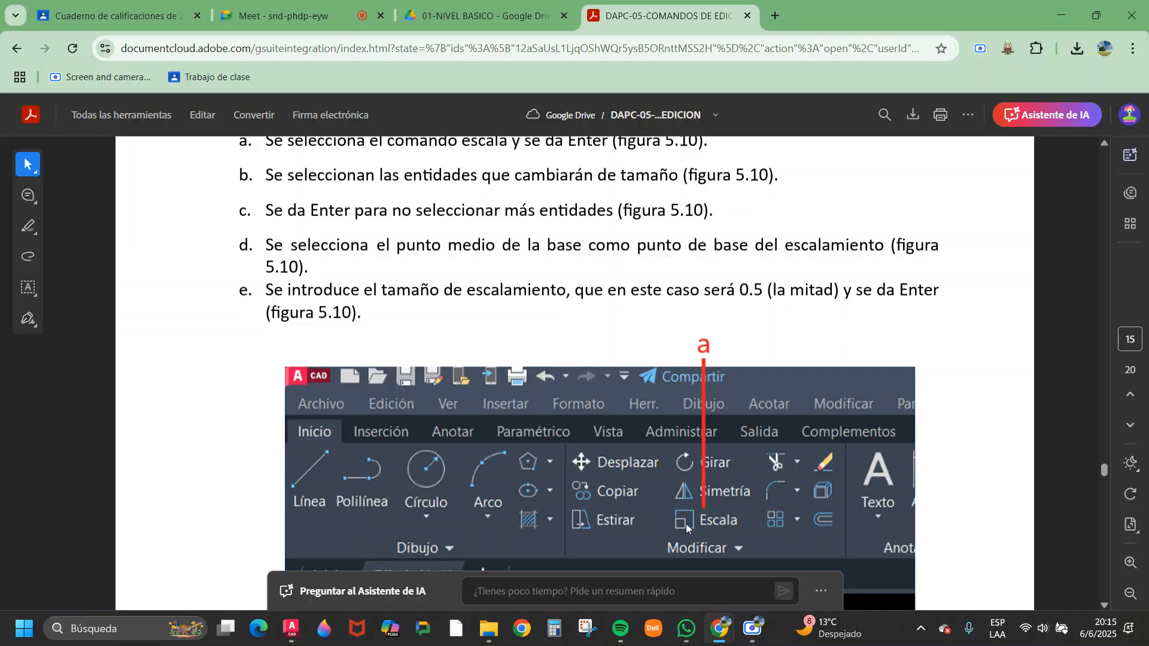
scroll(692, 514, down, 2)
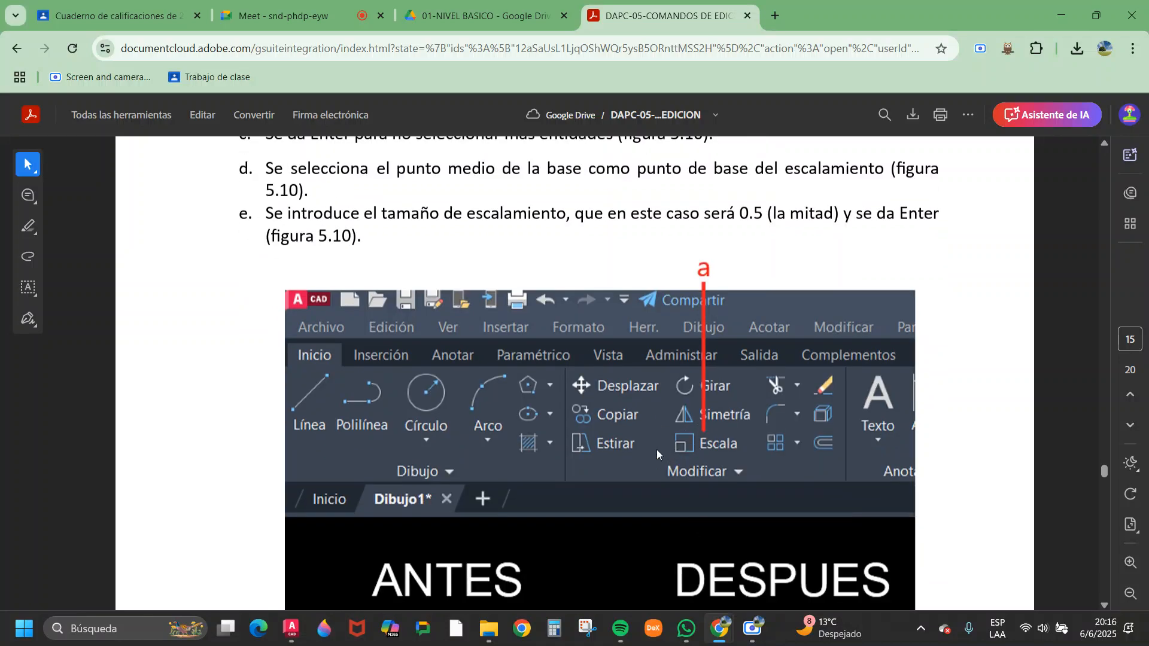
- Switch from the PDF guide back to the Dibujo1.dwg drawing in AutoCAD
mouse_move(720, 636)
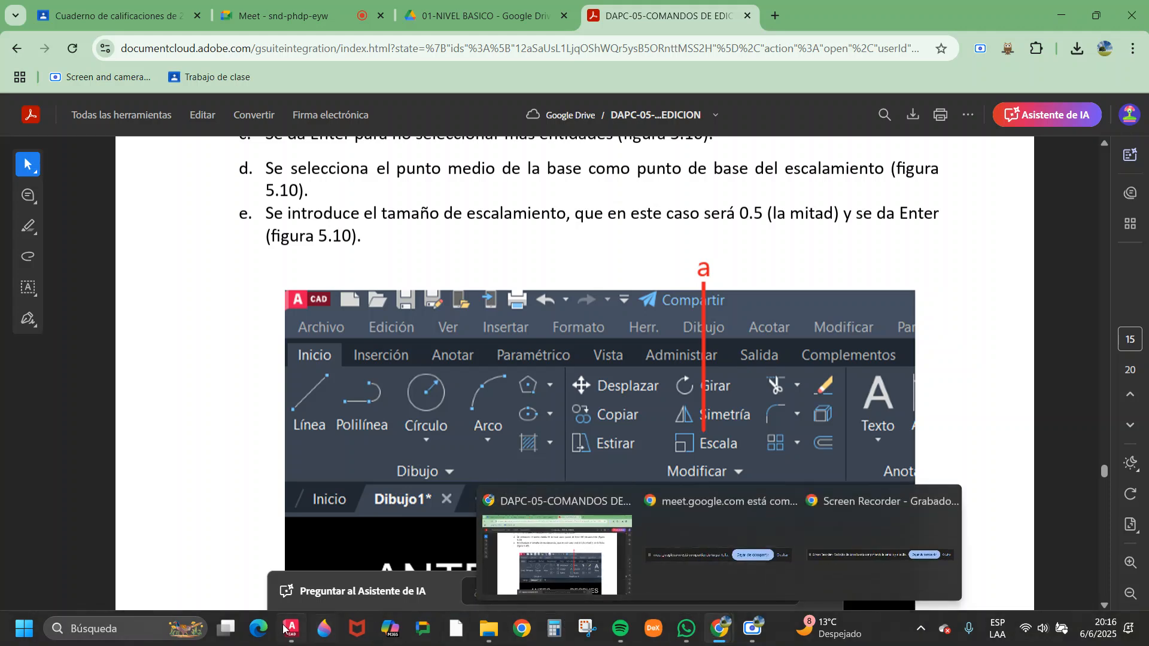
mouse_move(291, 628)
click(382, 551)
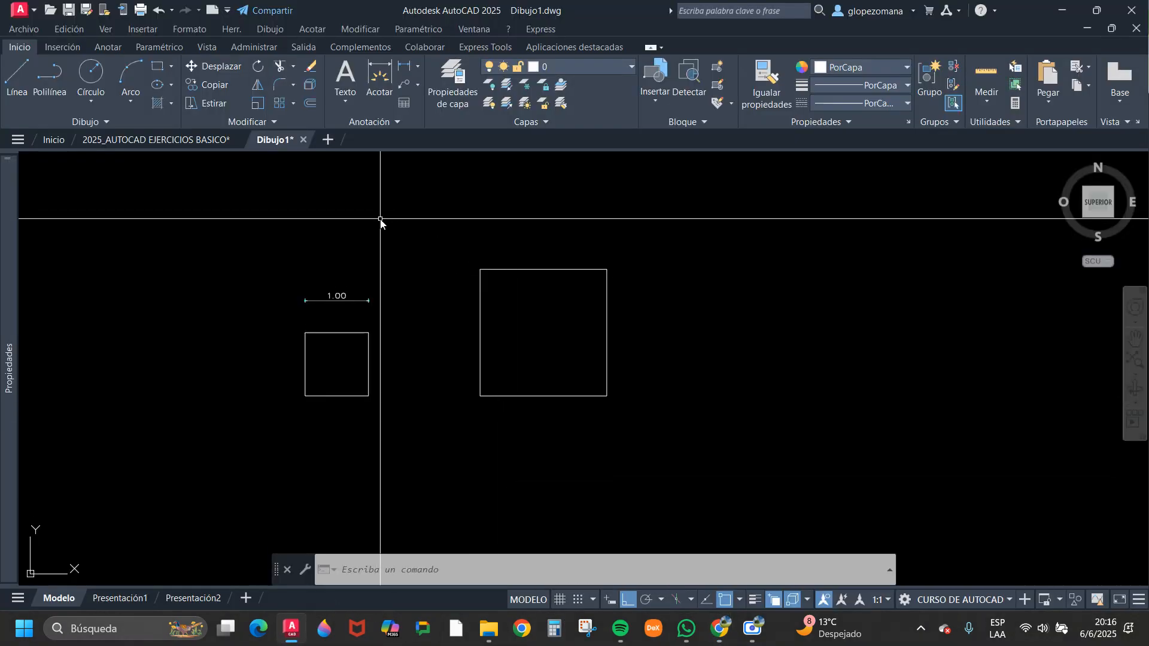
- Scale the dimensioned 1-unit square by a factor of 2 from its geometric centre, with ortho turned off
click(258, 105)
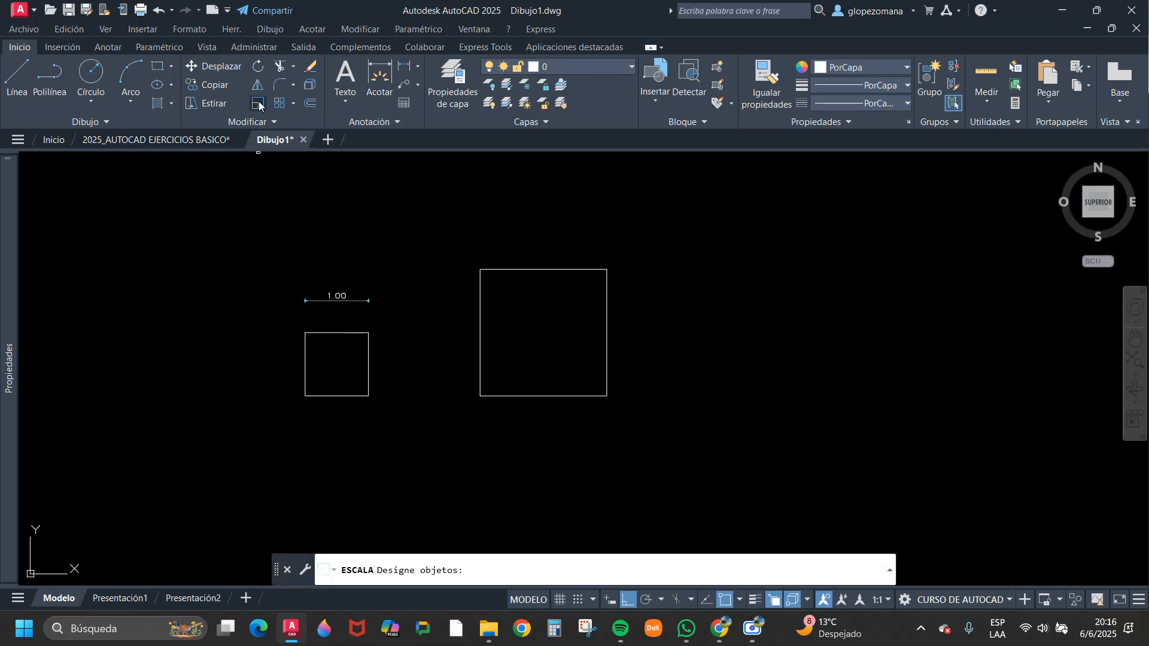
click(388, 367)
click(354, 356)
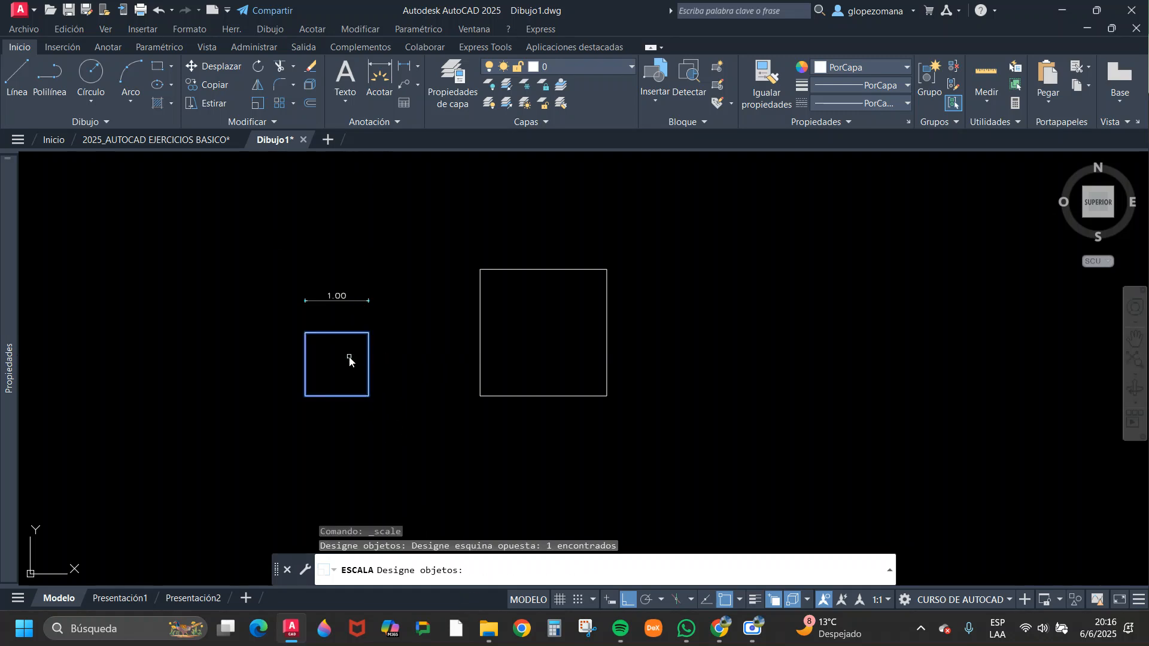
click(267, 324)
click(403, 441)
click(386, 444)
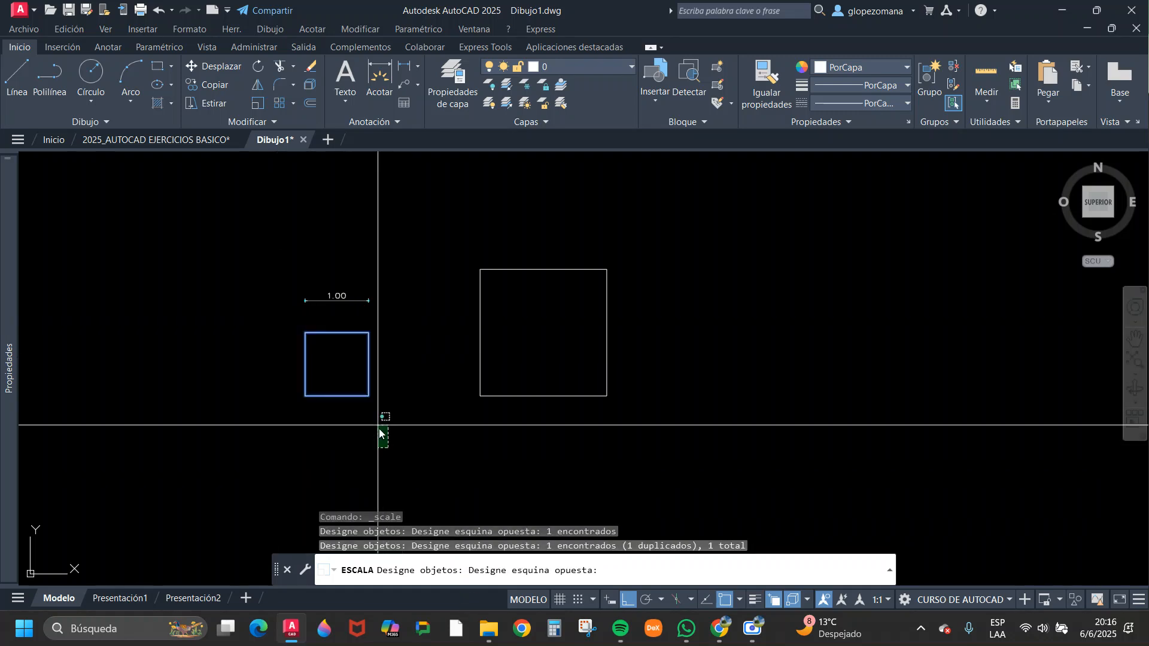
click(353, 378)
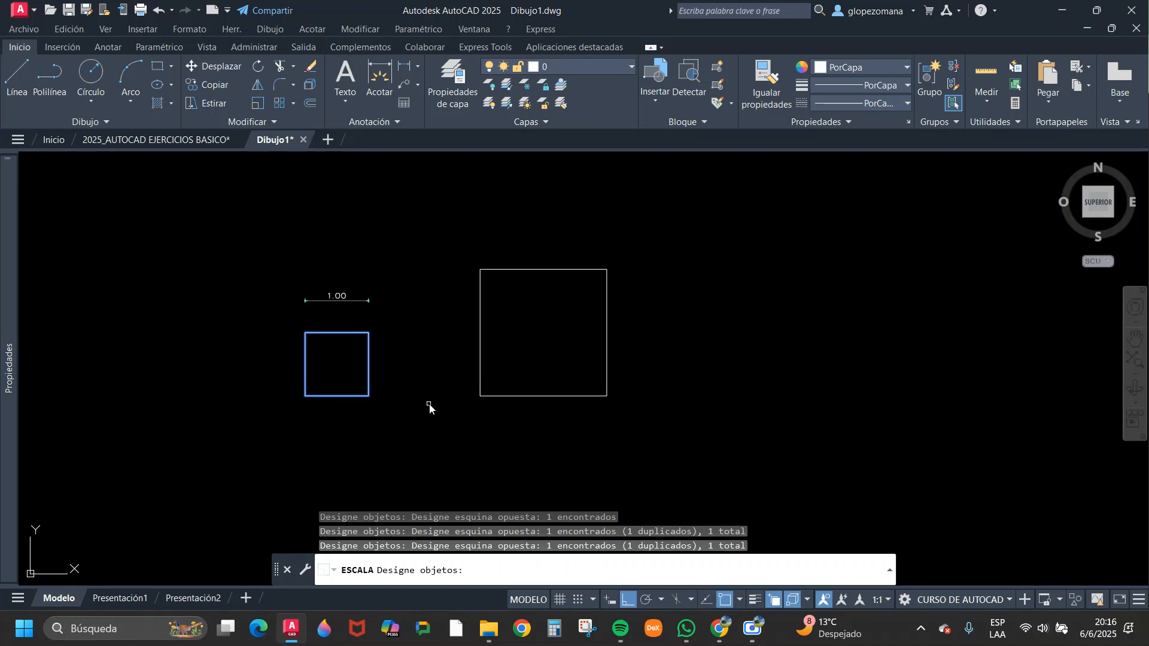
key(Return)
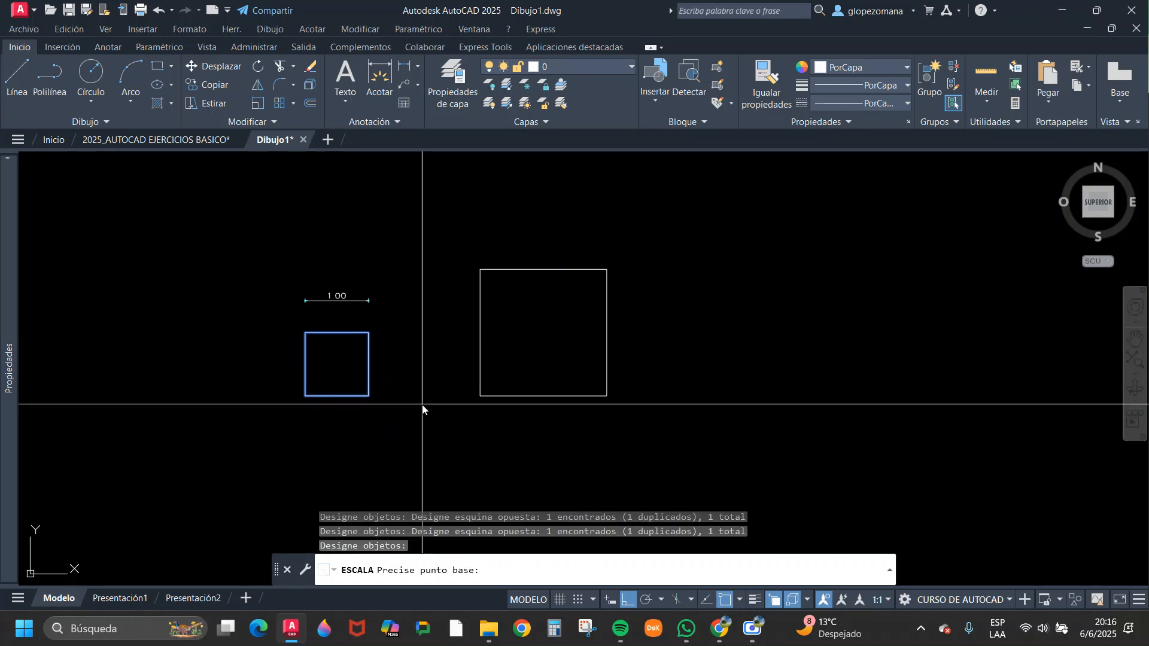
mouse_move(362, 442)
middle_down()
mouse_move(489, 393)
mouse_move(491, 403)
middle_up()
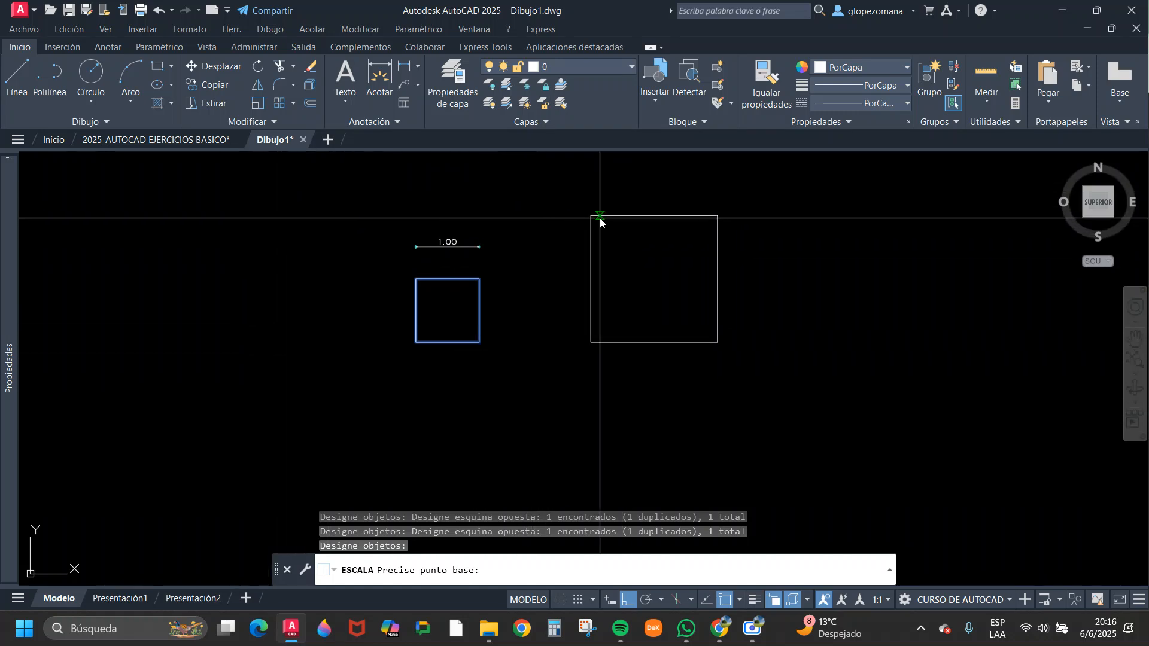
mouse_move(569, 256)
middle_down()
mouse_move(475, 390)
mouse_move(403, 347)
middle_up()
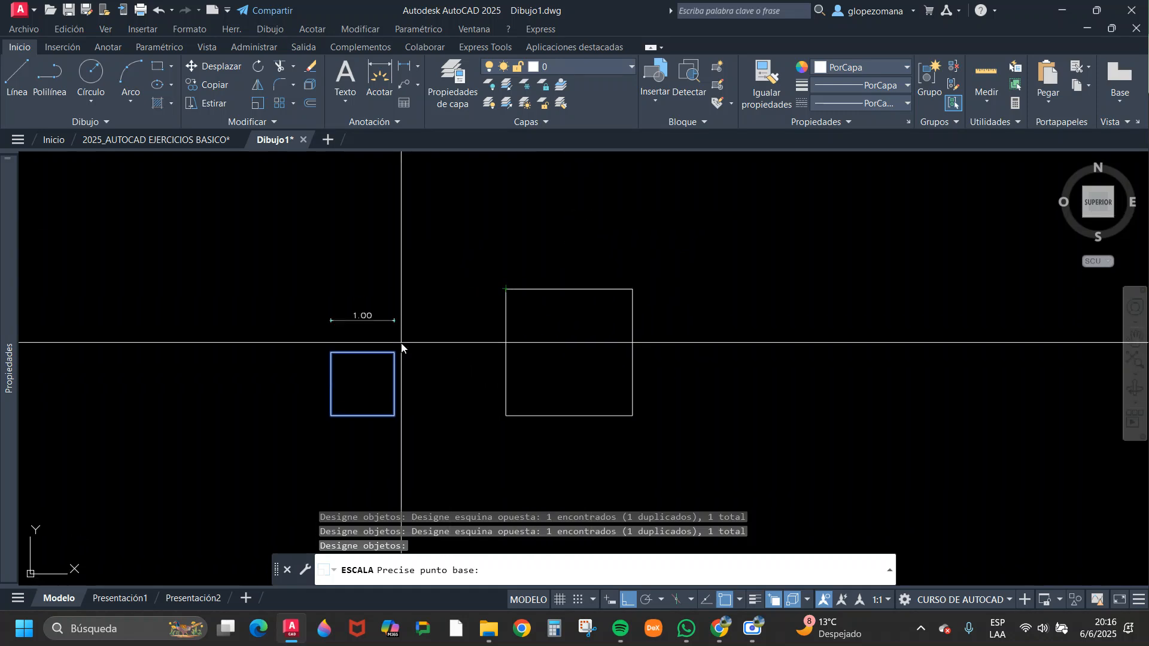
click(364, 386)
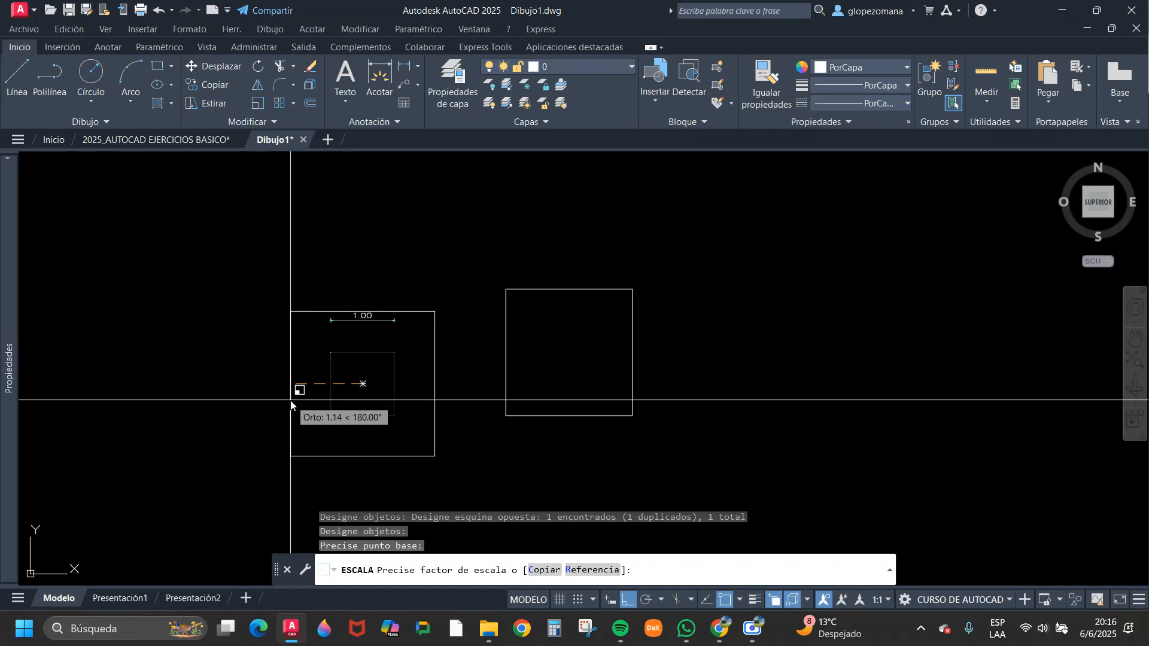
key(F8)
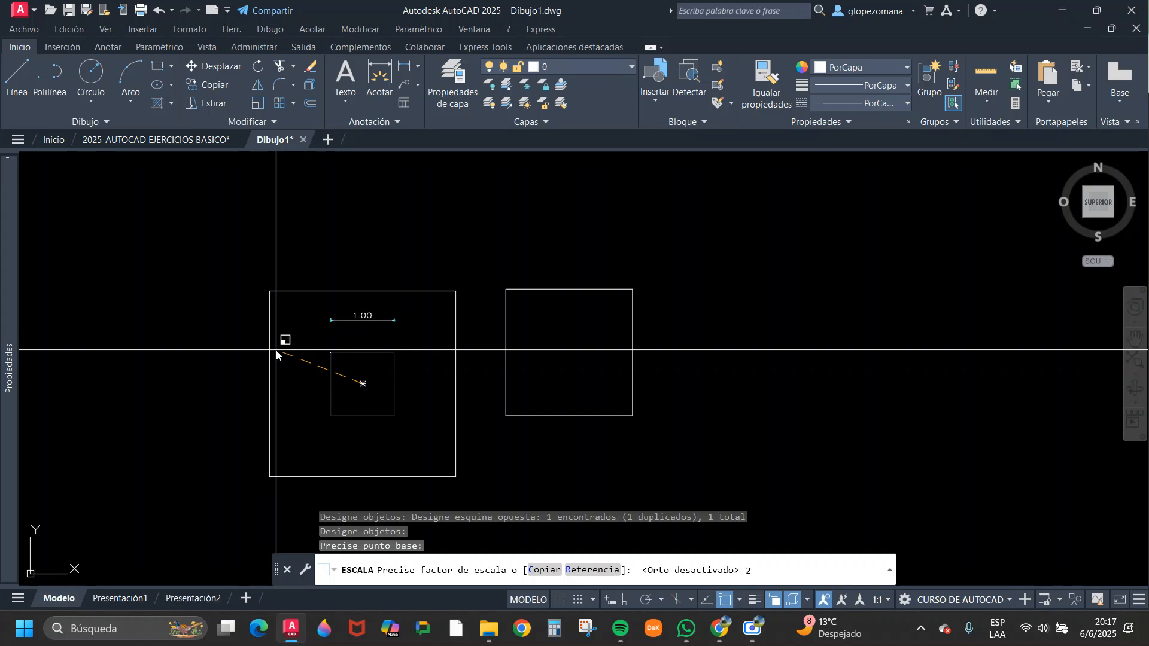
key(Return)
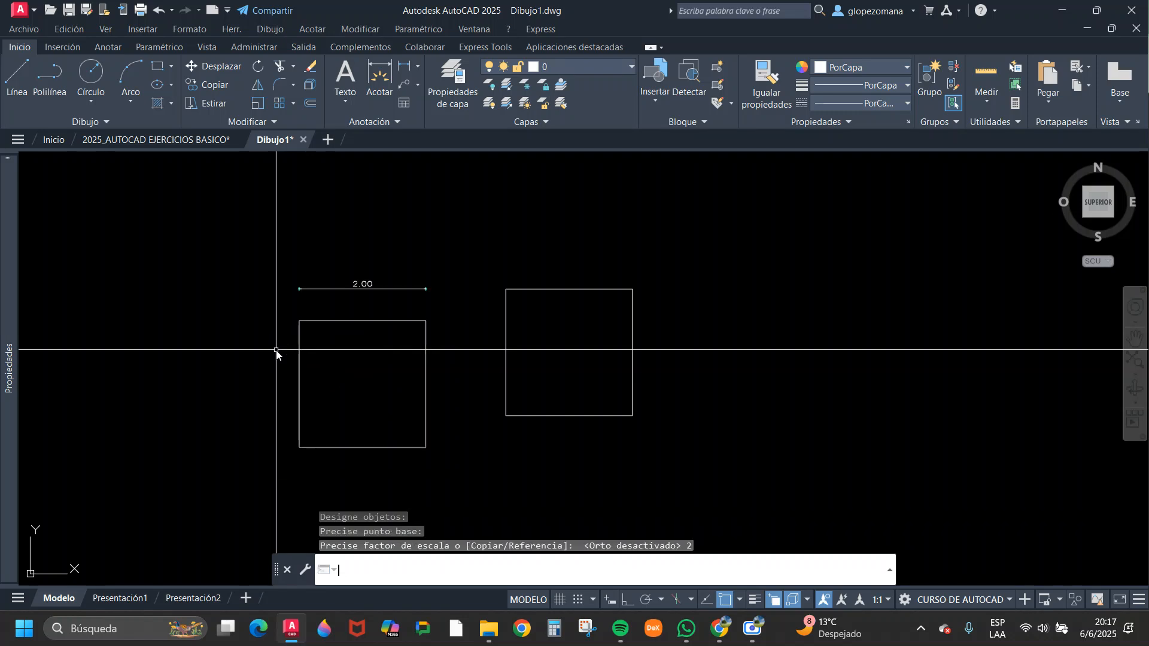
- Scale the dimensioned square by a factor of .5 from its centre
key(Return)
click(466, 268)
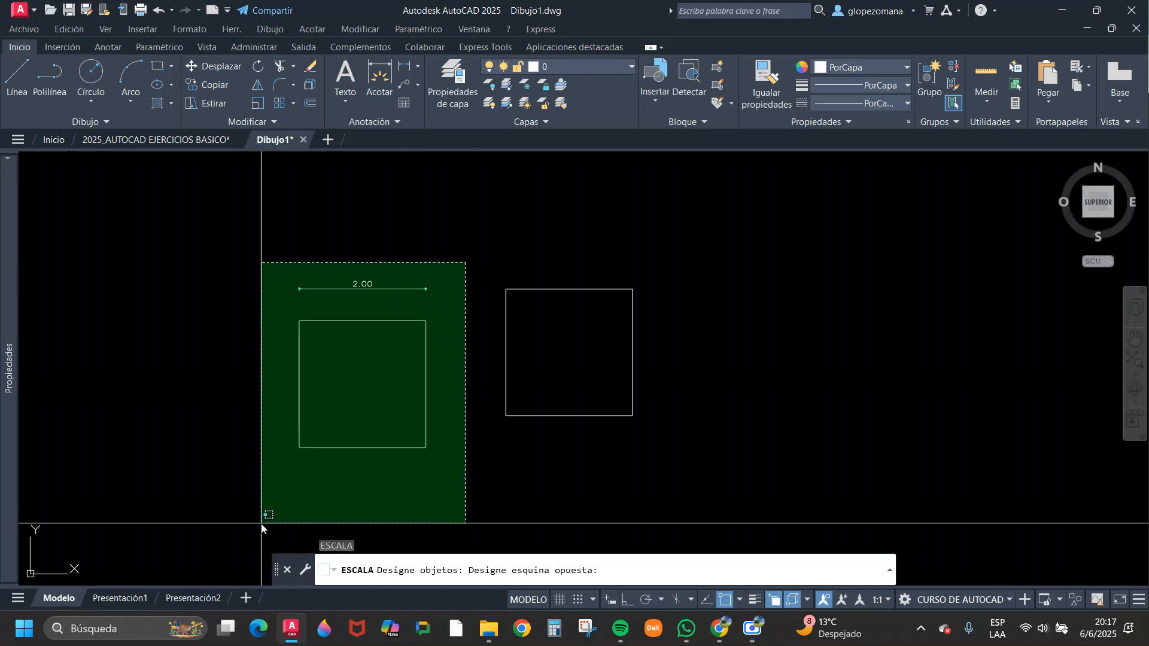
click(473, 378)
click(473, 378)
click(382, 379)
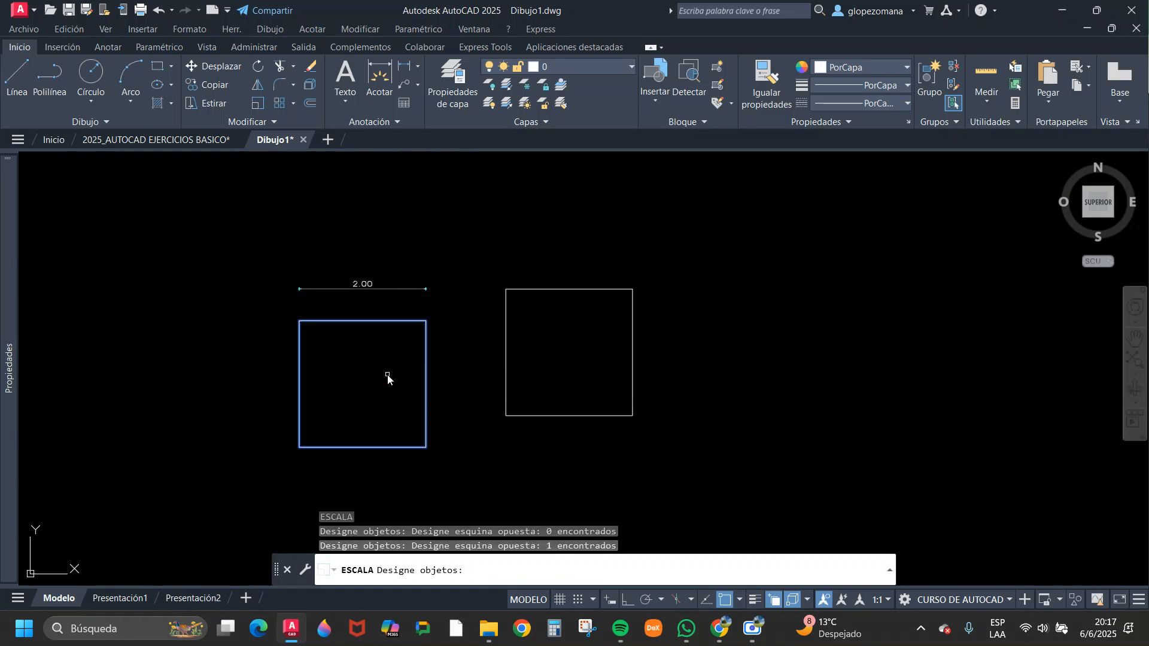
key(Return)
click(365, 385)
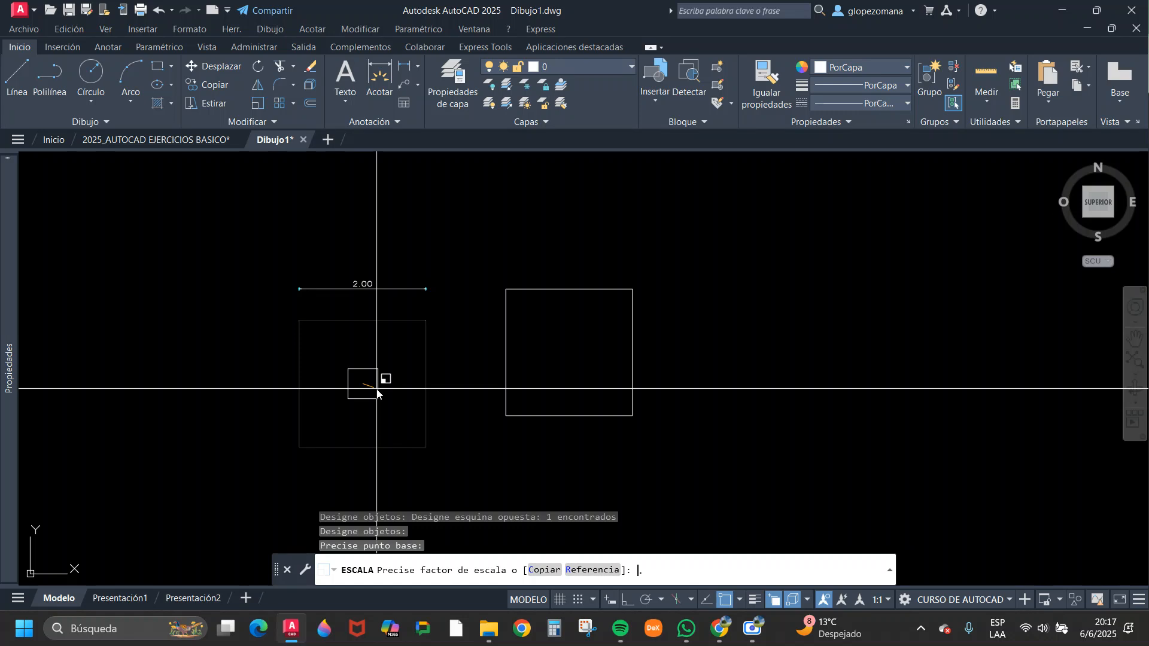
key(Return)
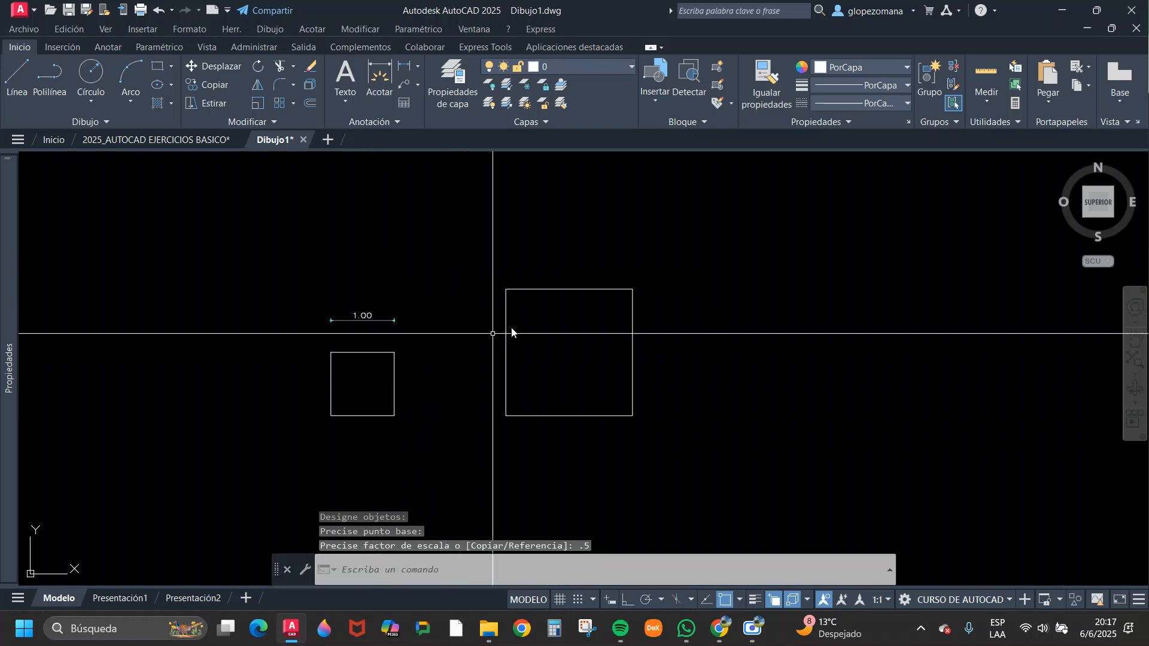
key(Escape)
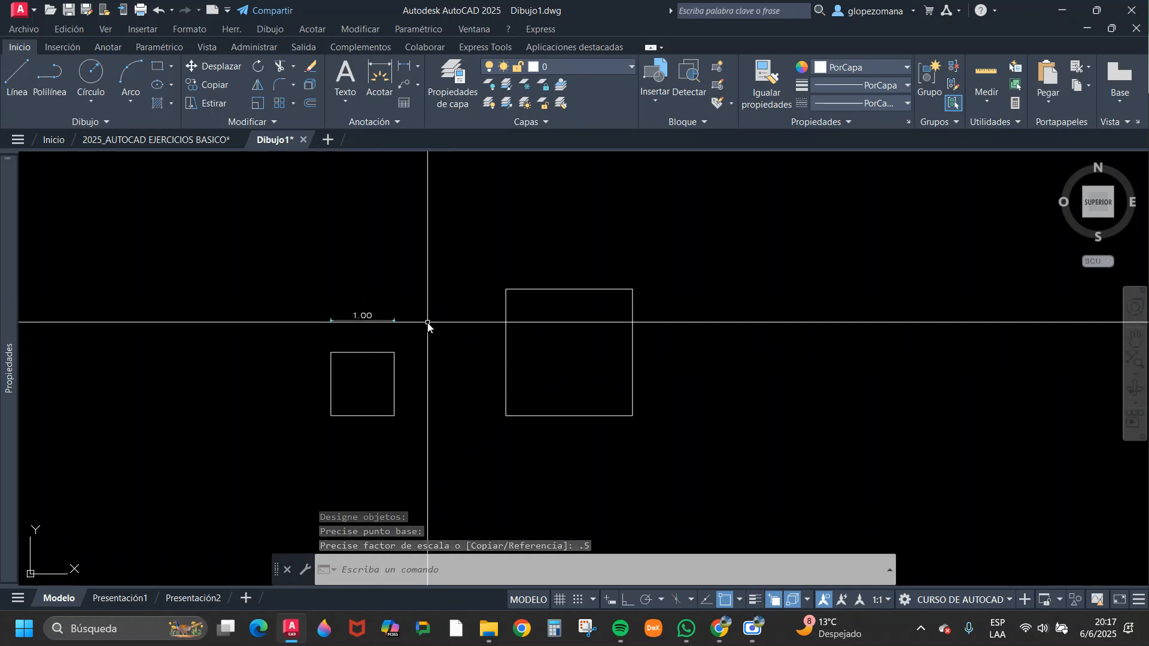
- Scale the dimensioned square together with its dimension by a factor of 1.35 from the square's centre
click(255, 113)
click(431, 267)
click(320, 441)
key(Return)
click(358, 382)
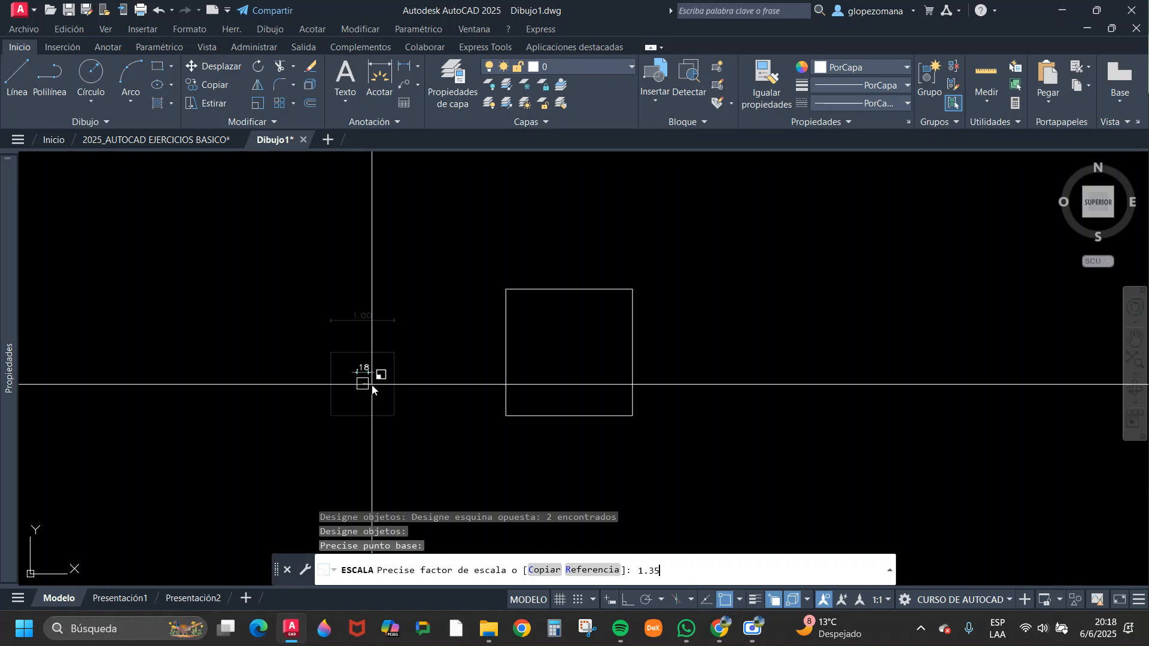
key(Return)
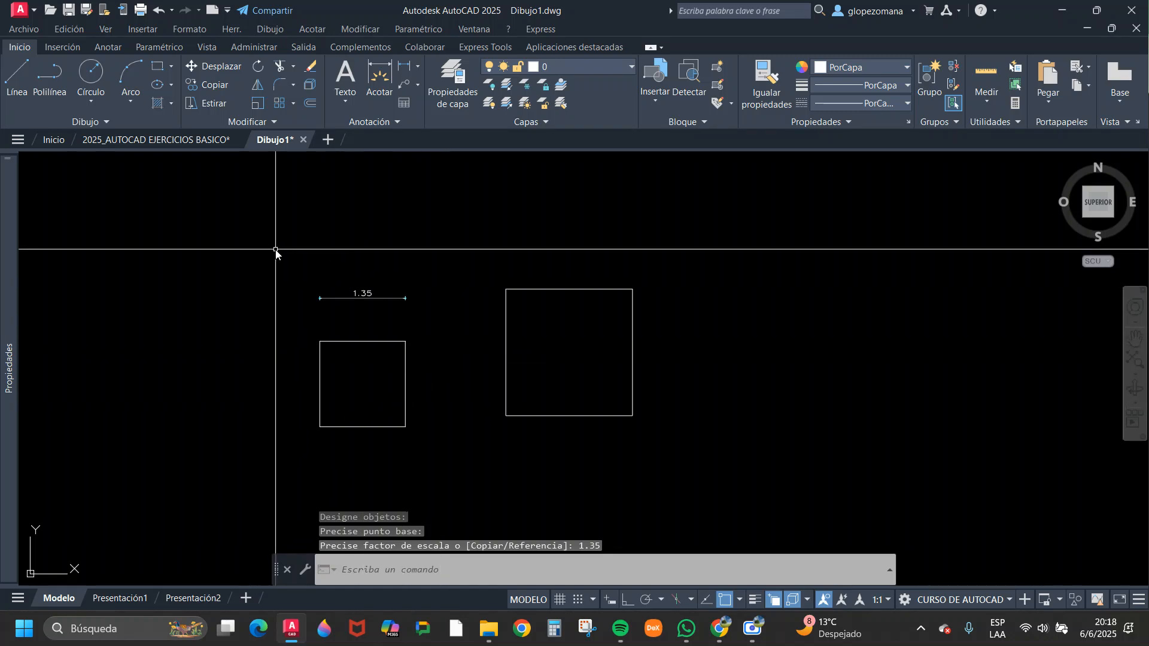
scroll(336, 379, up, 2)
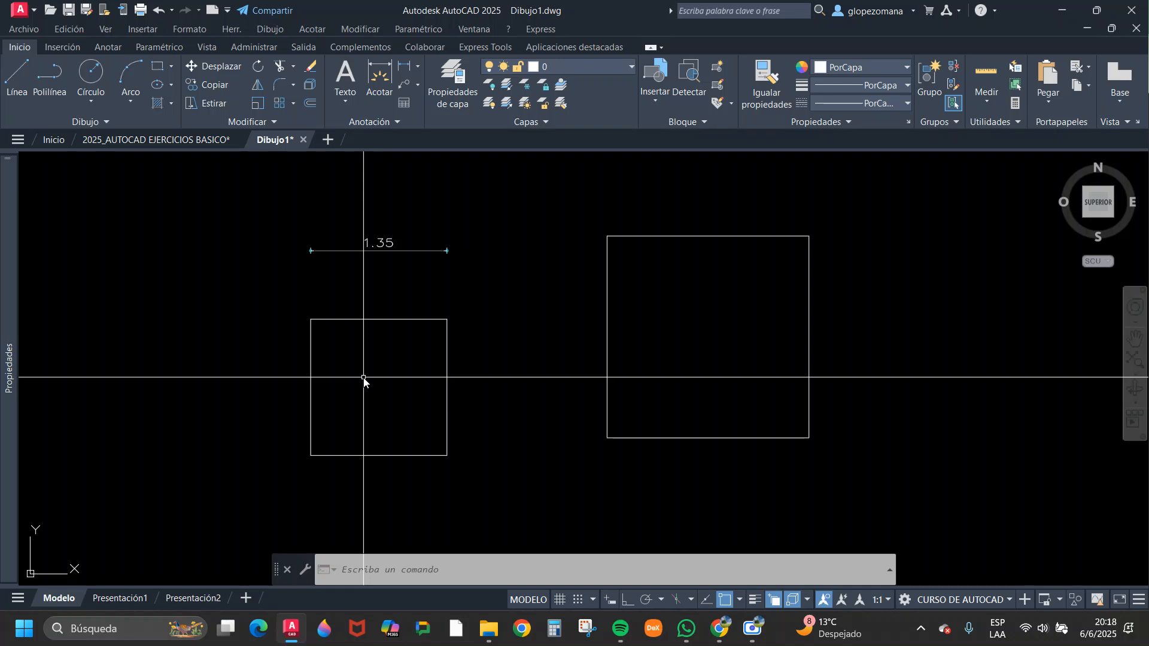
scroll(363, 378, down, 2)
scroll(555, 351, up, 2)
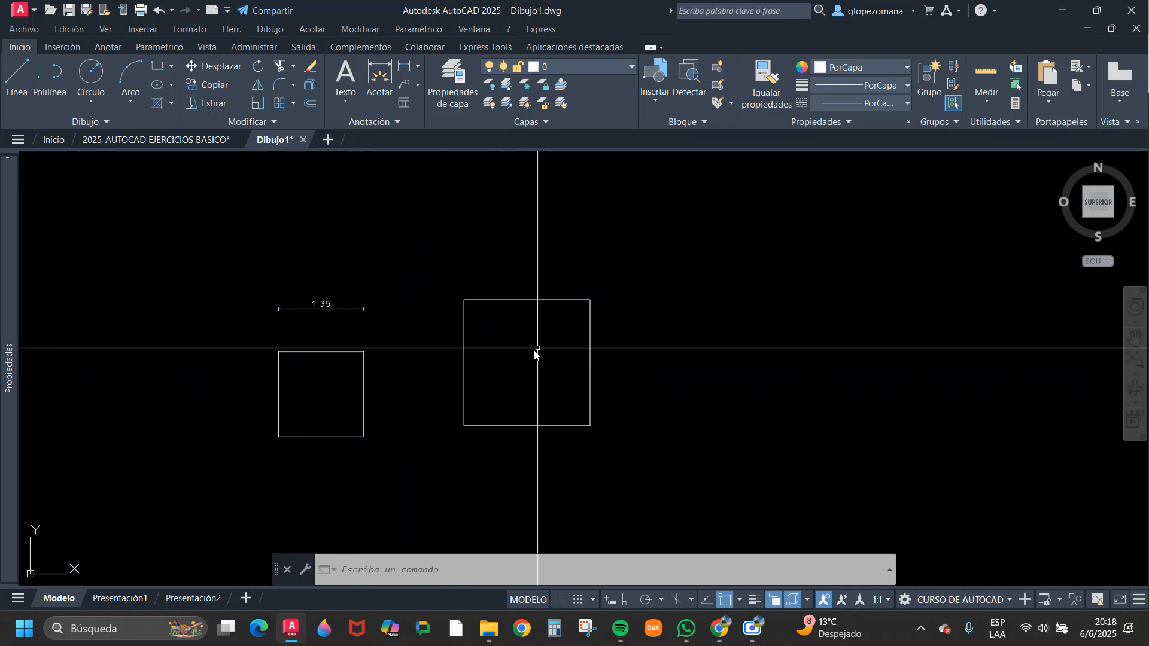
click(585, 331)
key(Escape)
middle_drag(788, 398, 636, 360)
key(Escape)
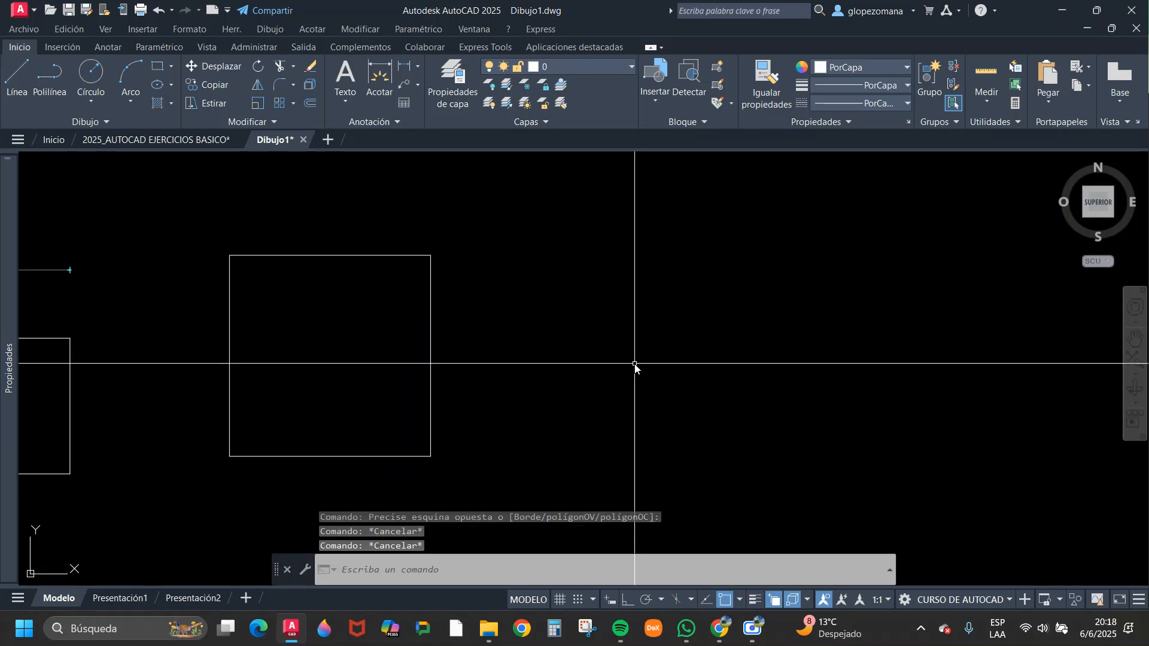
scroll(653, 371, down, 2)
scroll(395, 350, up, 2)
middle_drag(477, 372, 497, 344)
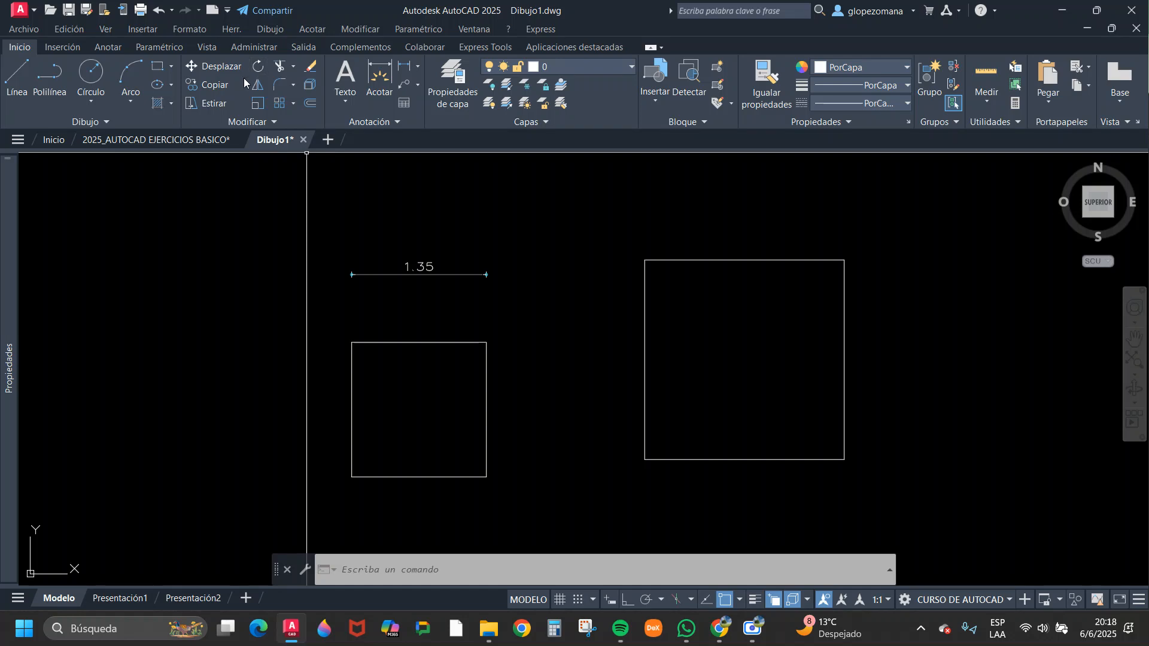
- Scale the 1.35-unit square together with its dimension by a factor of 2 from the square's centre
click(258, 103)
click(562, 235)
click(329, 505)
key(Return)
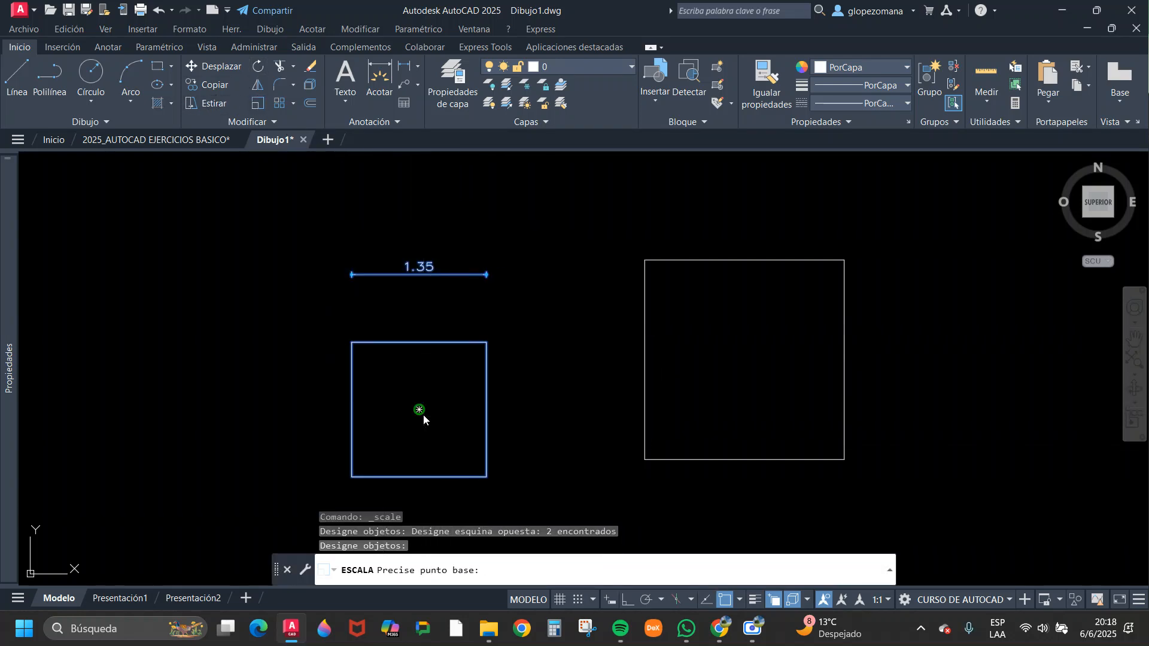
click(423, 419)
text(2)
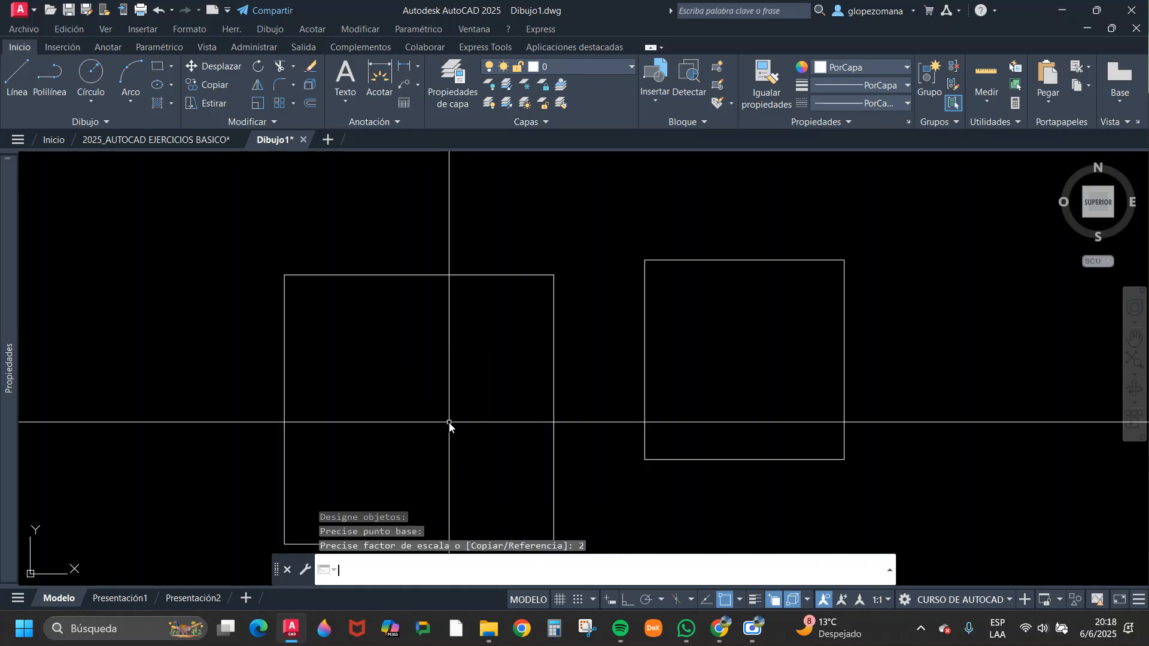
key(Return)
scroll(536, 380, down, 4)
scroll(513, 343, up, 3)
scroll(478, 235, up, 2)
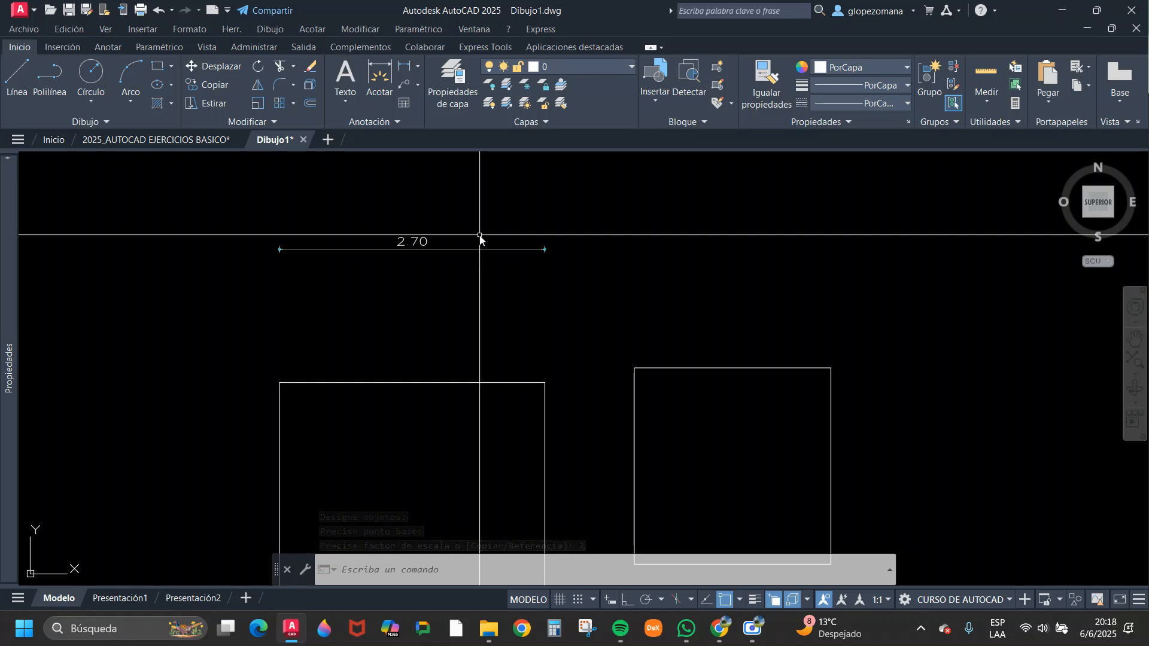
- Erase the undimensioned 2-unit reference square beside the dimensioned square
scroll(479, 237, down, 2)
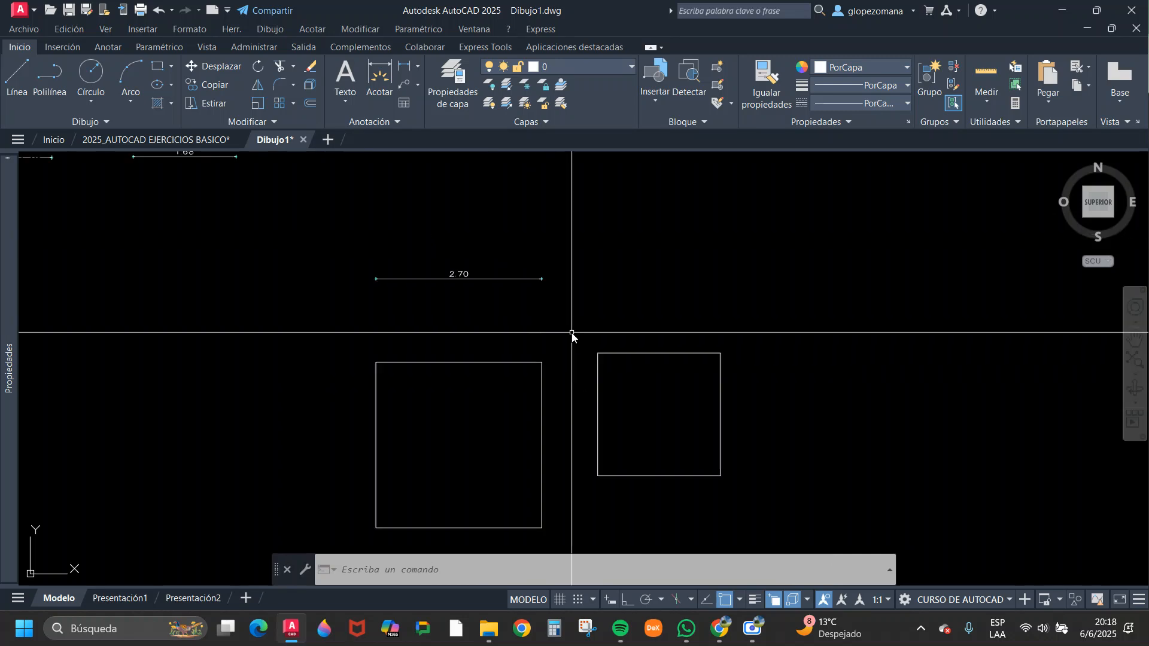
click(756, 326)
click(592, 489)
text(E)
key(Return)
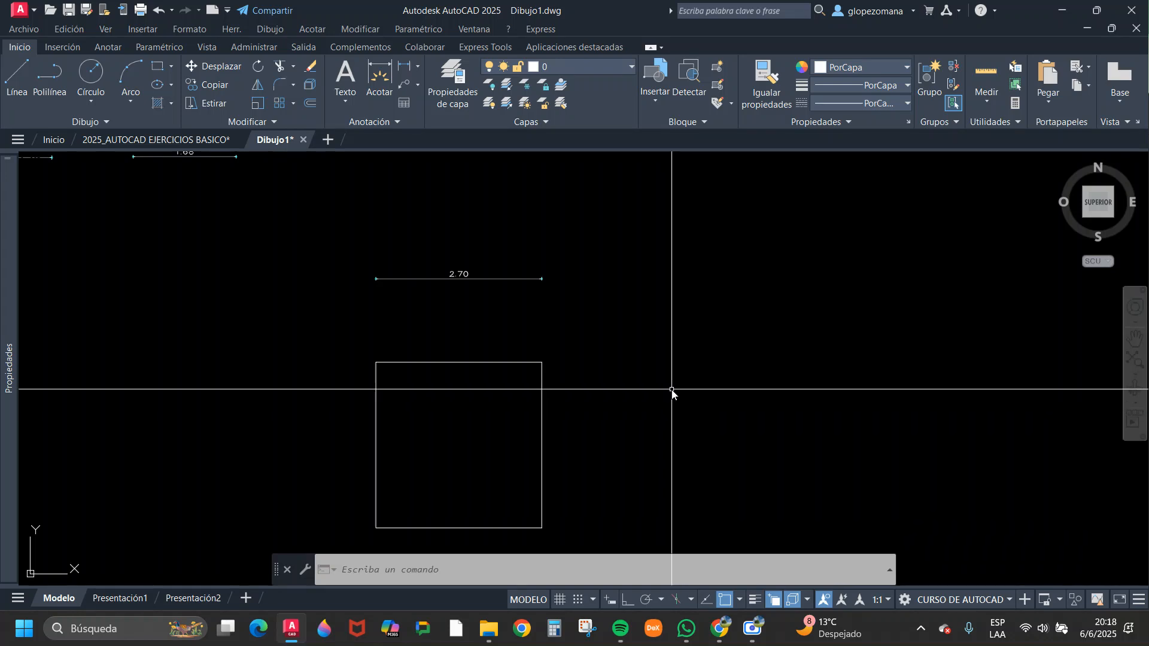
- Draw a 1.00 by 1.00 rectangle in the empty area beside the dimensioned square using the dimensions option
text(REC)
key(Return)
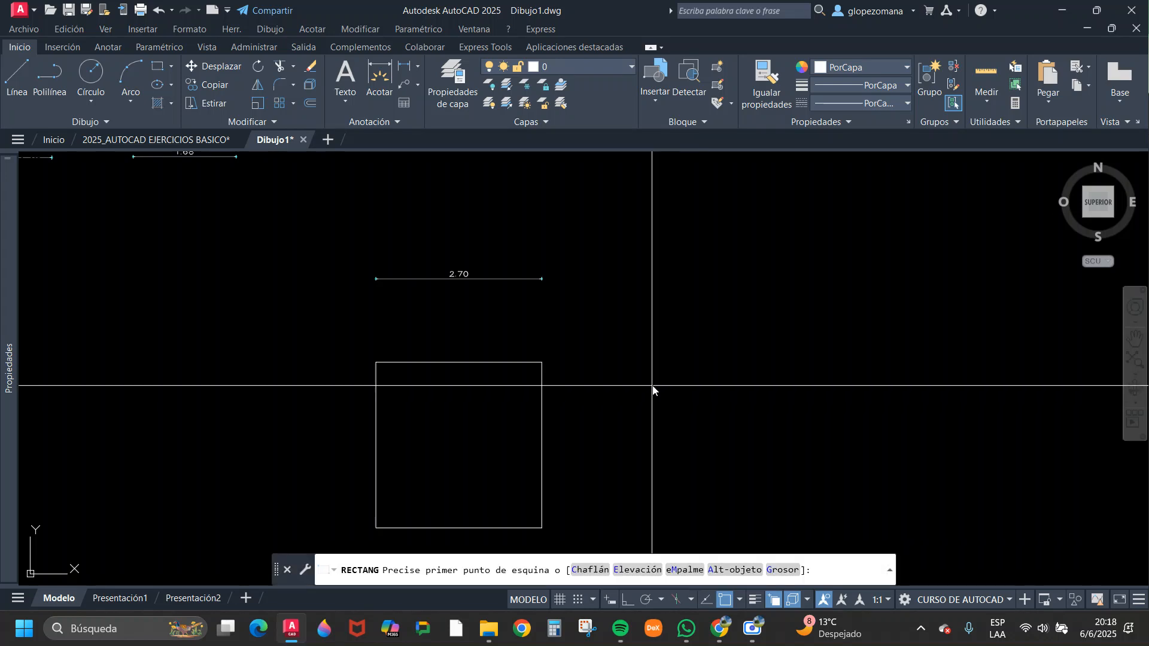
click(665, 389)
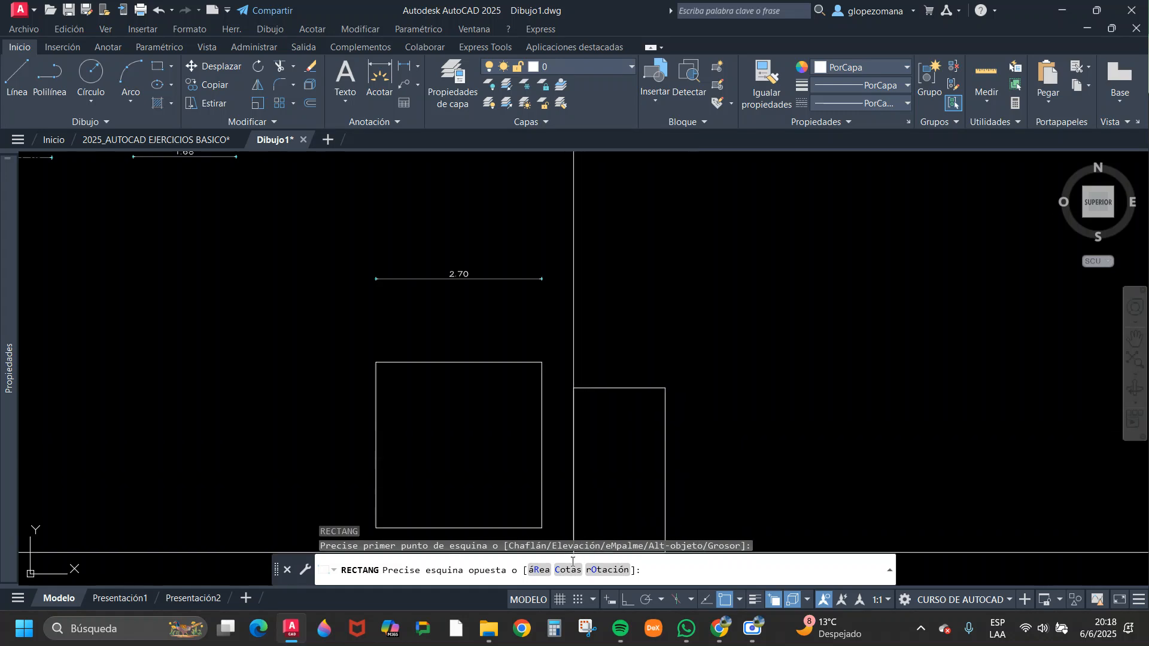
text(C)
key(Return)
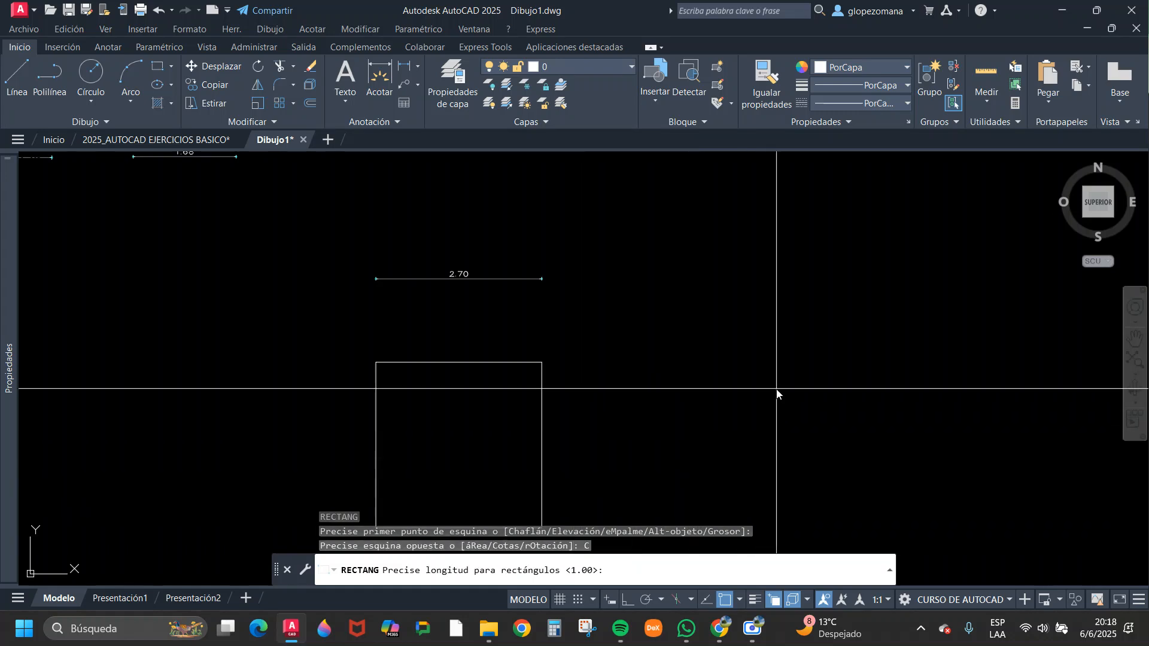
key(Return)
key(Return)
click(871, 325)
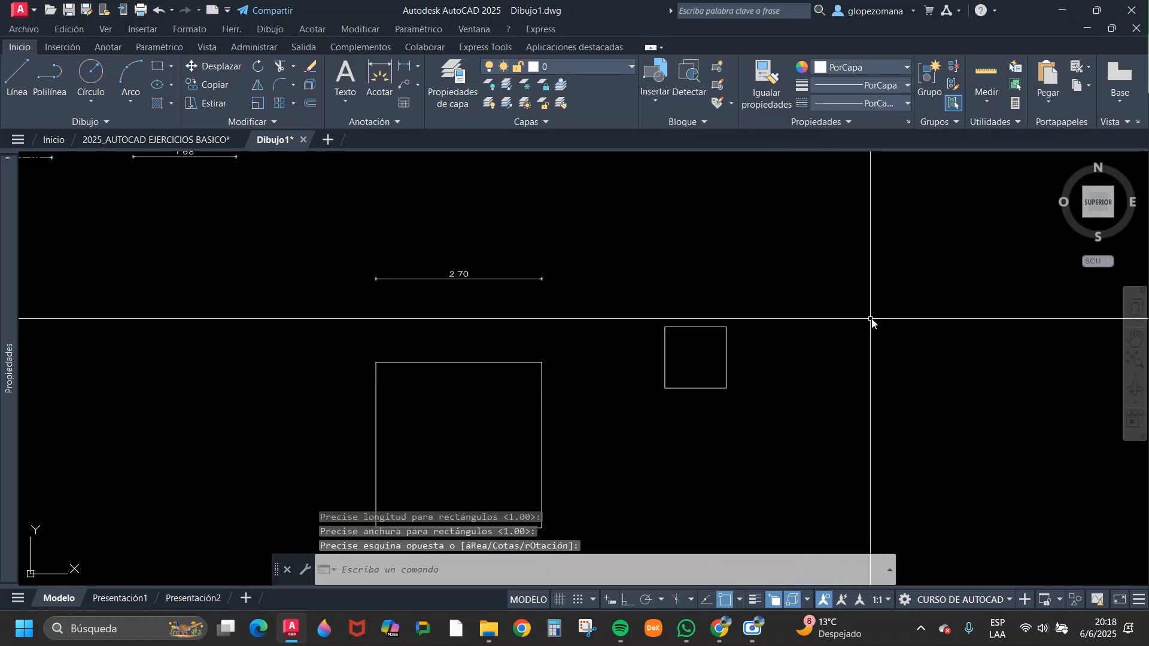
middle_drag(778, 365, 776, 350)
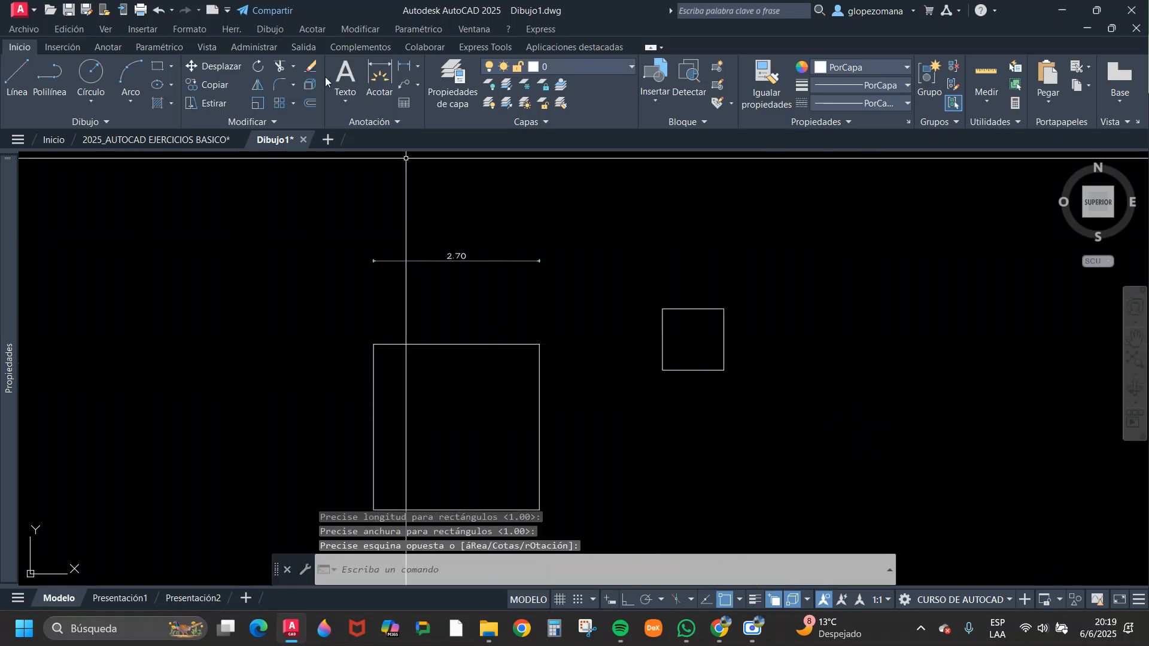
- Scale a larger copy of the undimensioned 1.00 square from its centre with the Copy option, keeping the original inside it
click(257, 103)
click(777, 453)
click(714, 347)
key(Return)
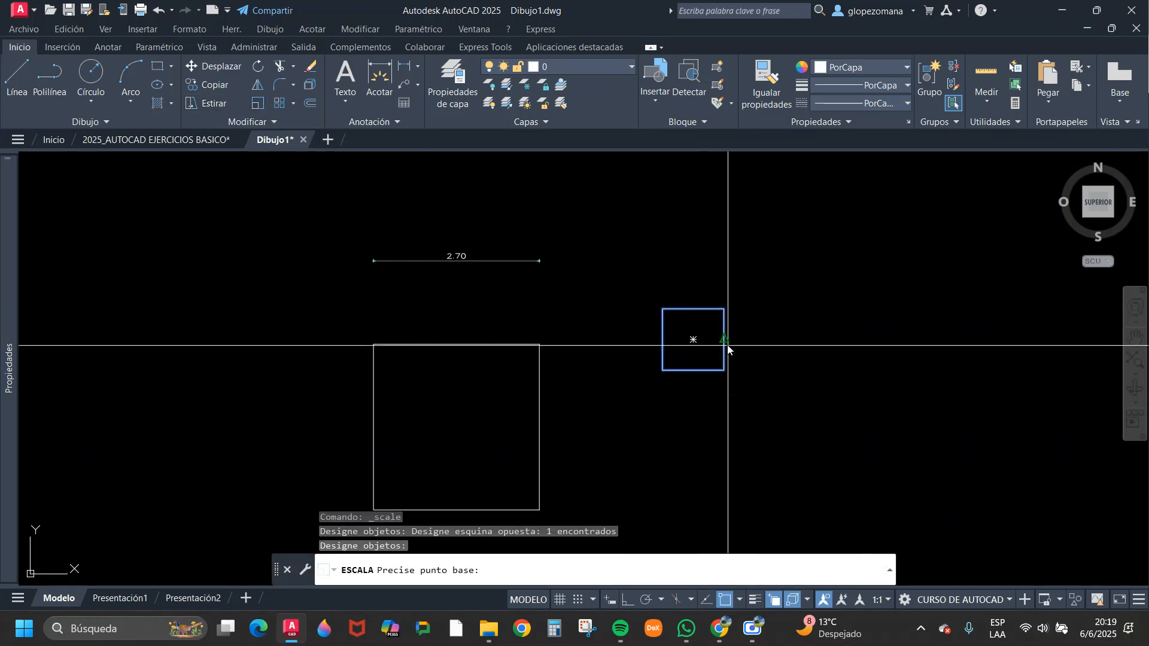
click(694, 340)
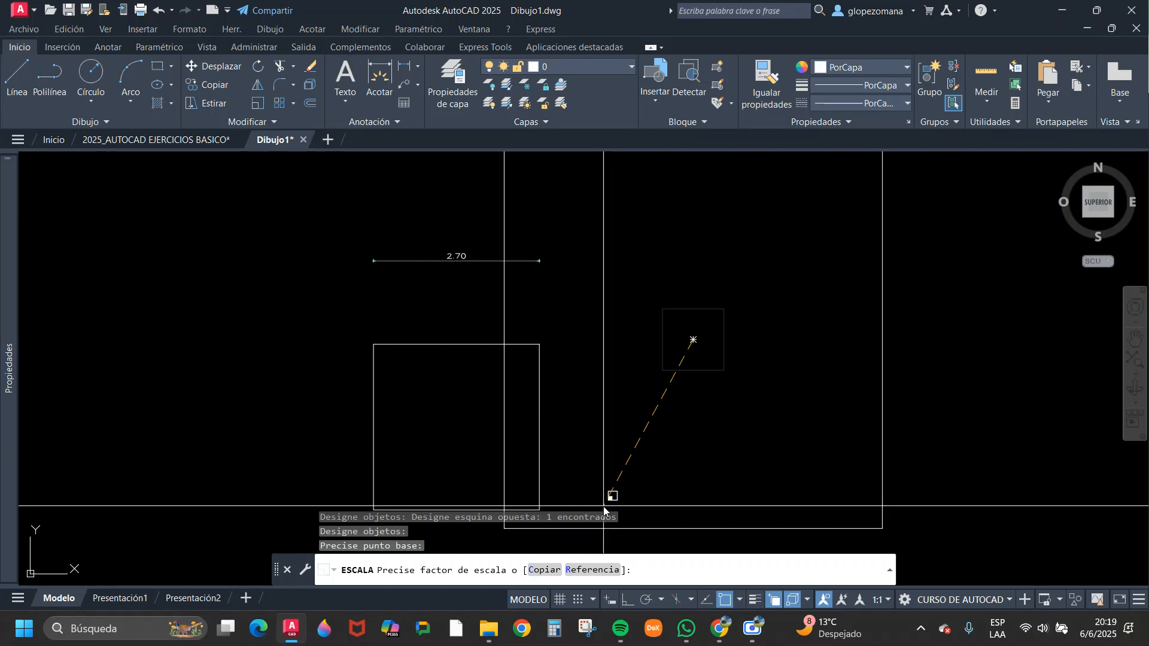
click(544, 571)
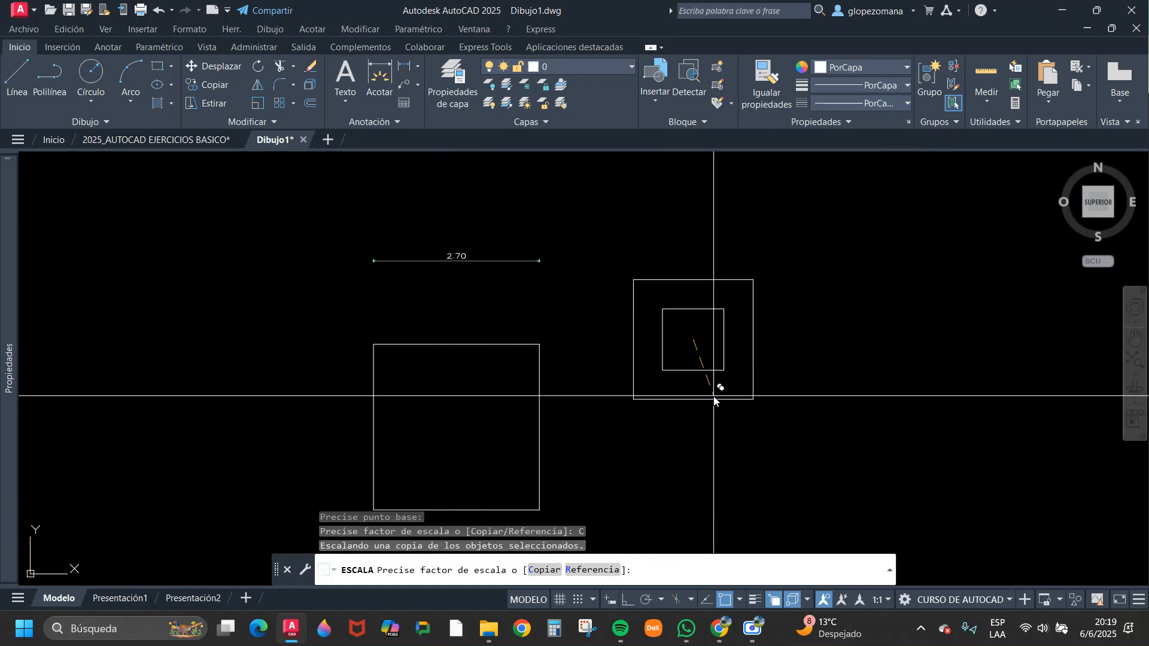
scroll(725, 320, up, 4)
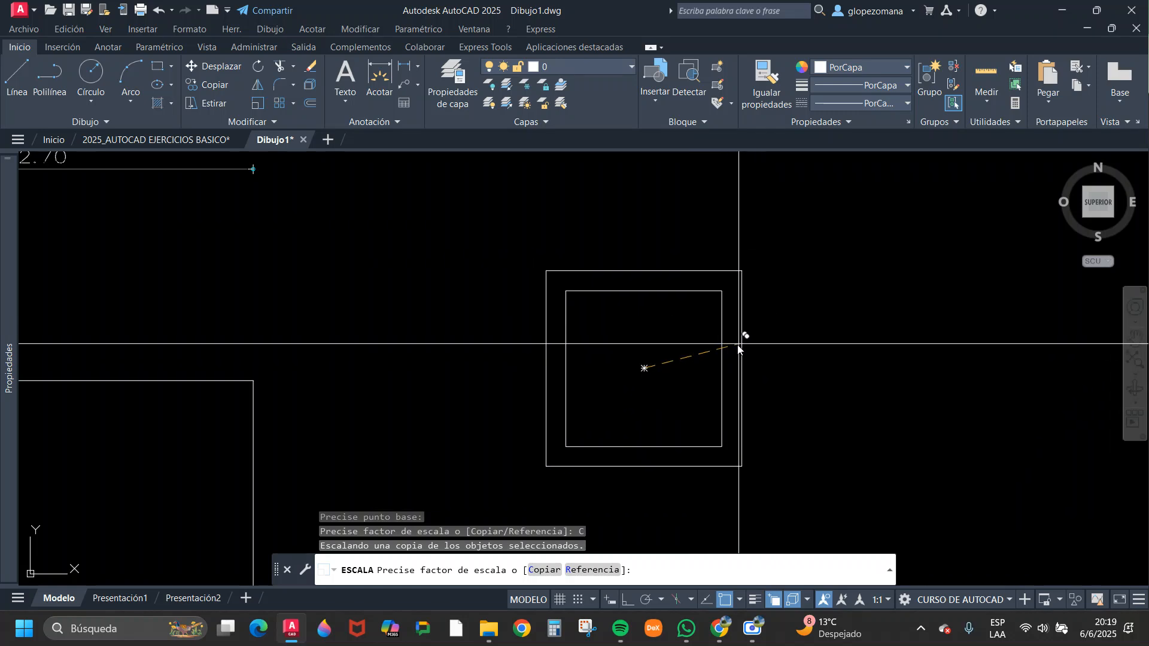
click(769, 334)
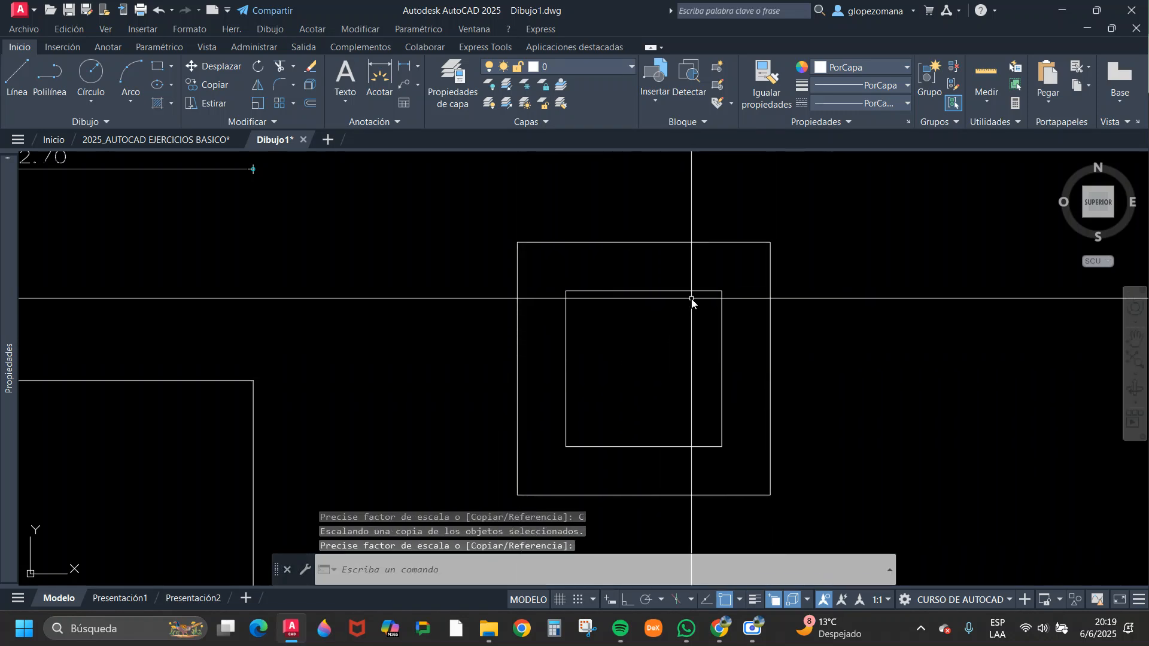
scroll(676, 365, down, 3)
scroll(678, 367, up, 1)
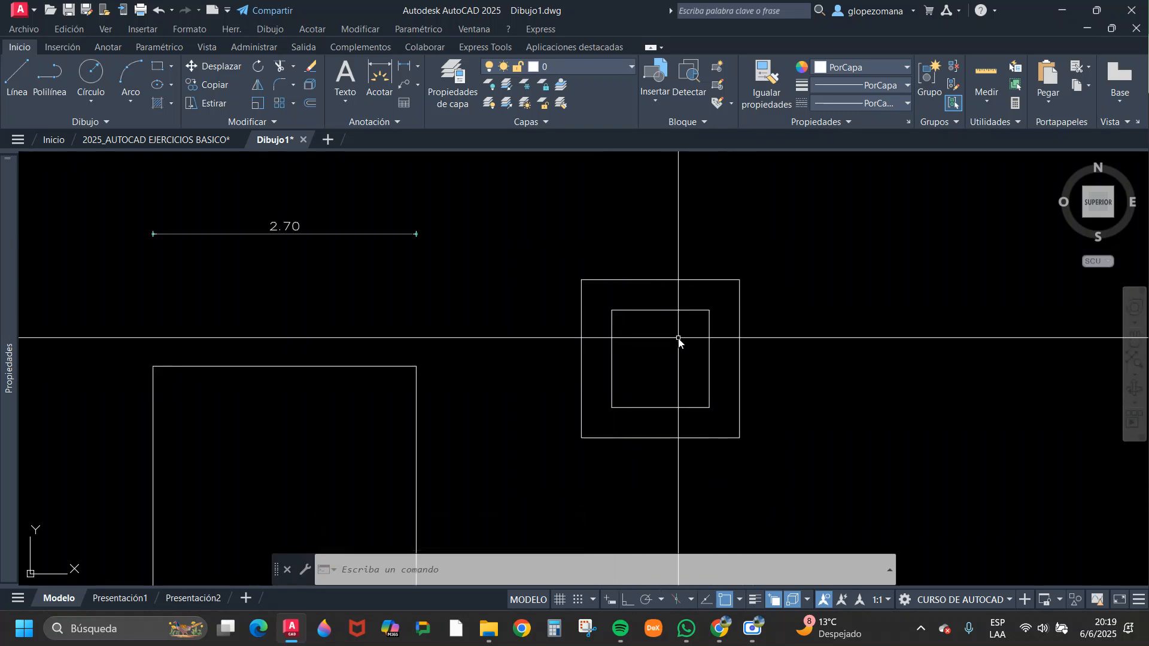
scroll(680, 339, down, 2)
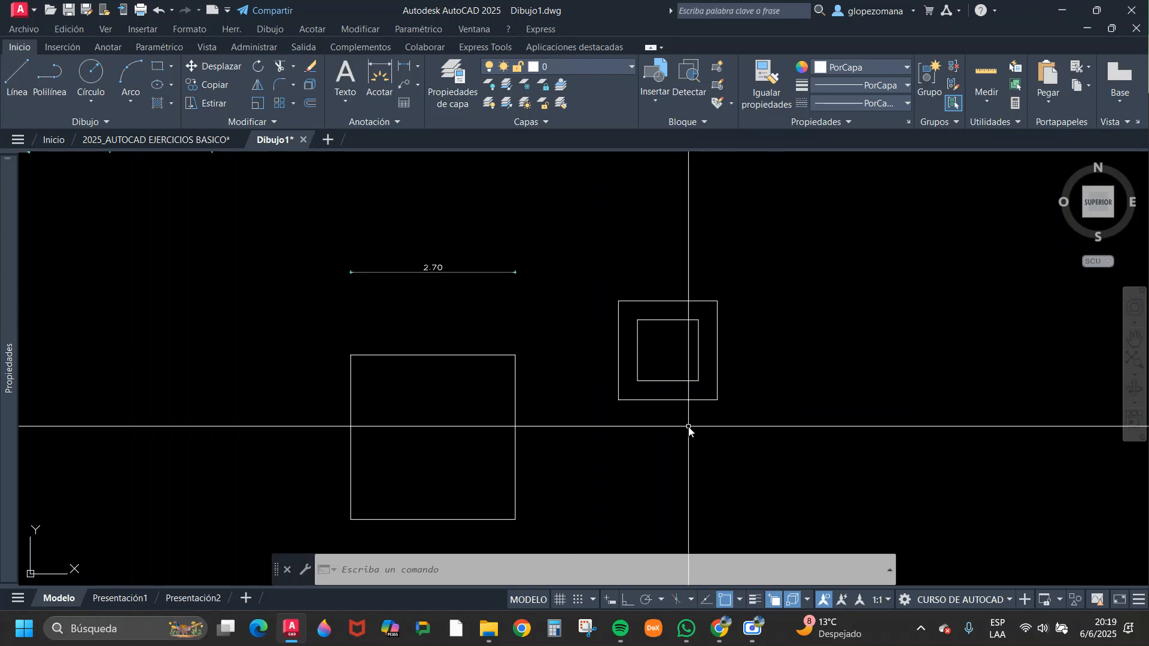
- Scale the dimensioned square together with its dimension freehand from the square's centre down to about 1.23 units
key(space)
click(555, 324)
click(451, 402)
key(space)
click(431, 436)
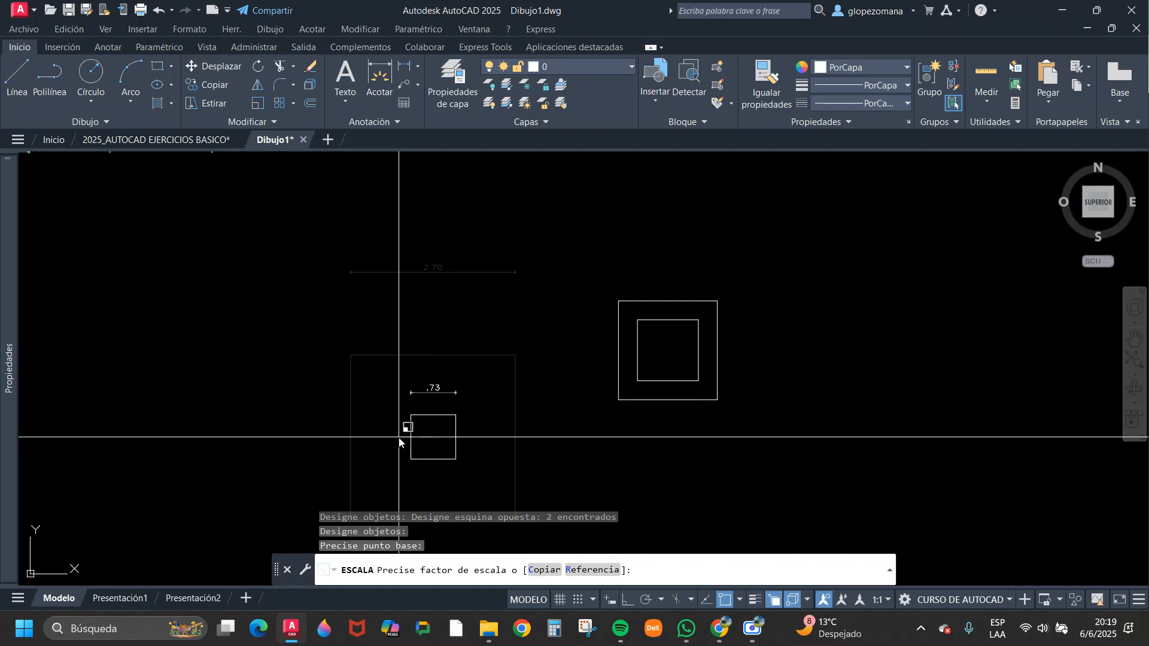
click(376, 428)
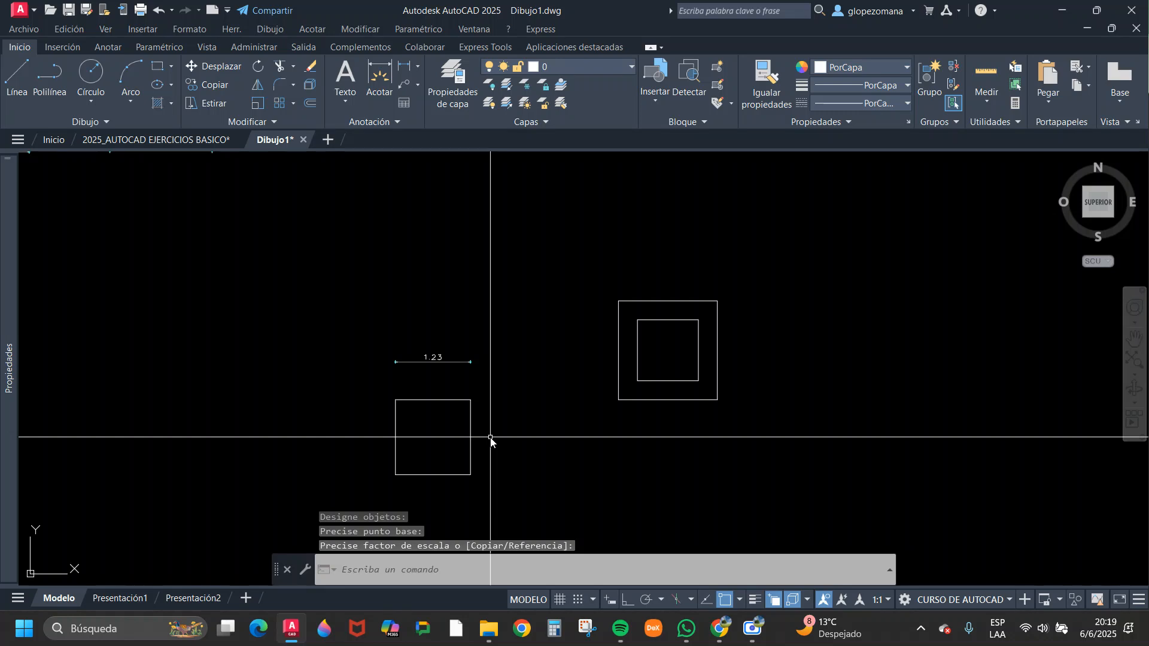
- Scale an enlarged copy of the dimensioned square and its dimension from the centre with the Copy option, to about 2.77 units
key(space)
click(504, 398)
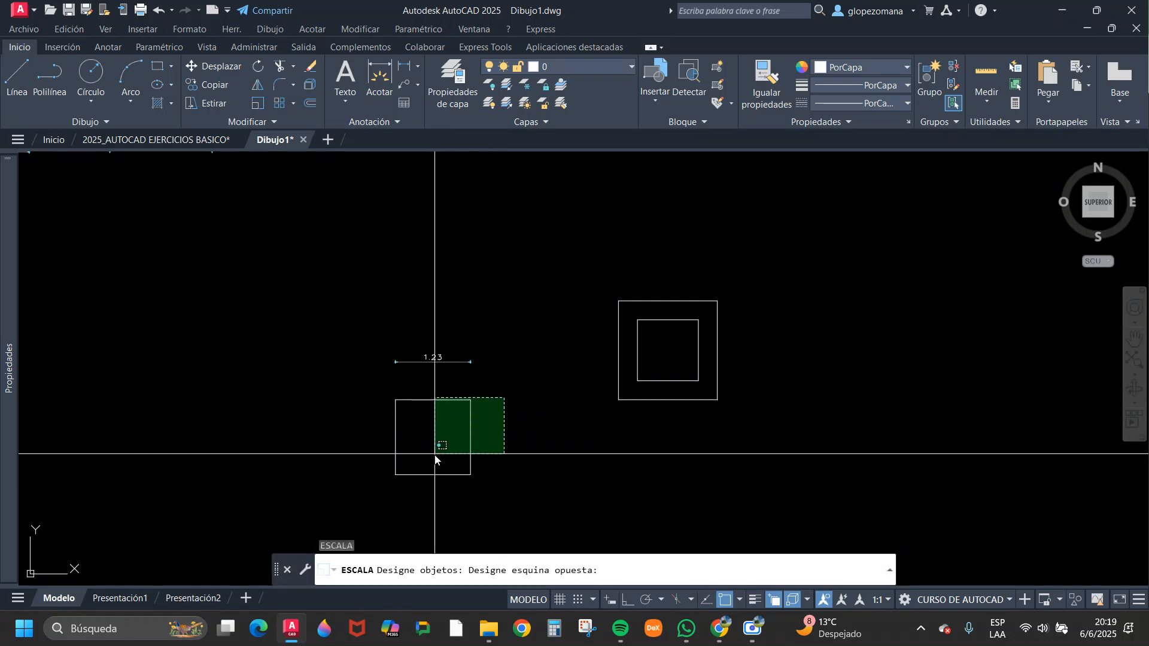
click(435, 460)
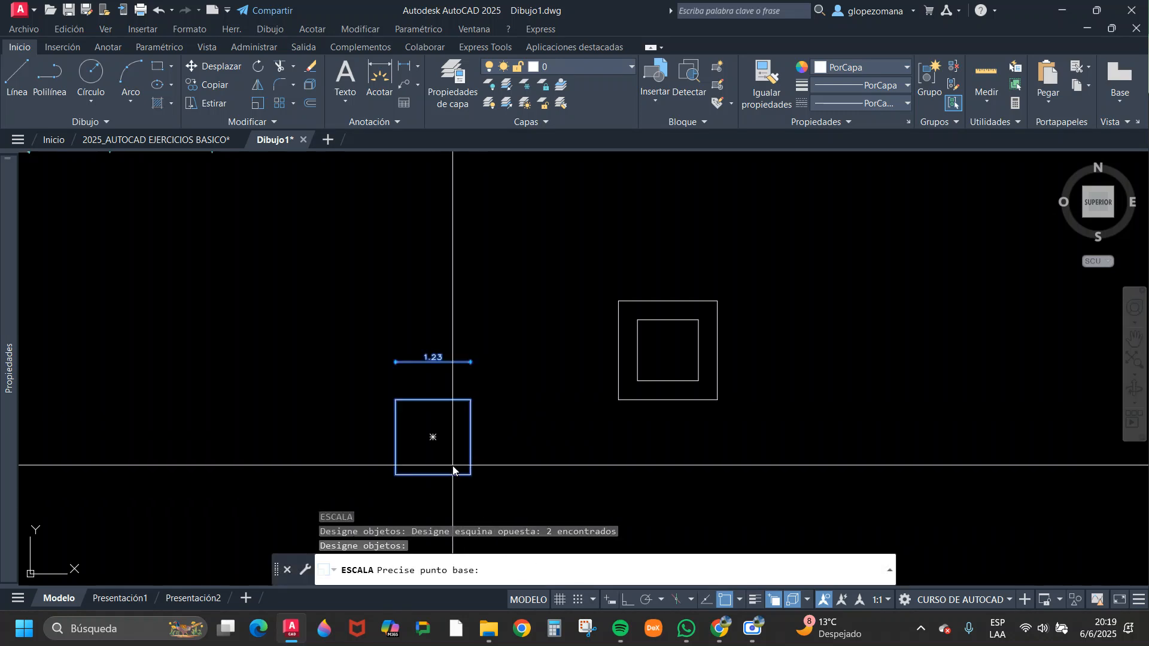
click(434, 437)
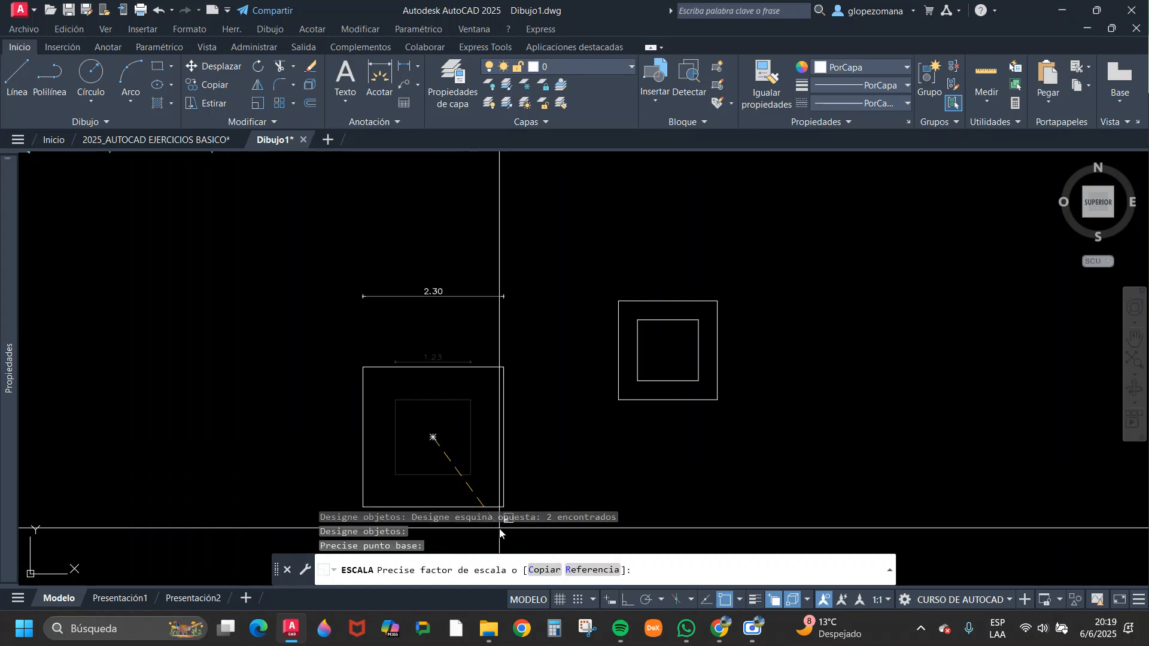
click(541, 570)
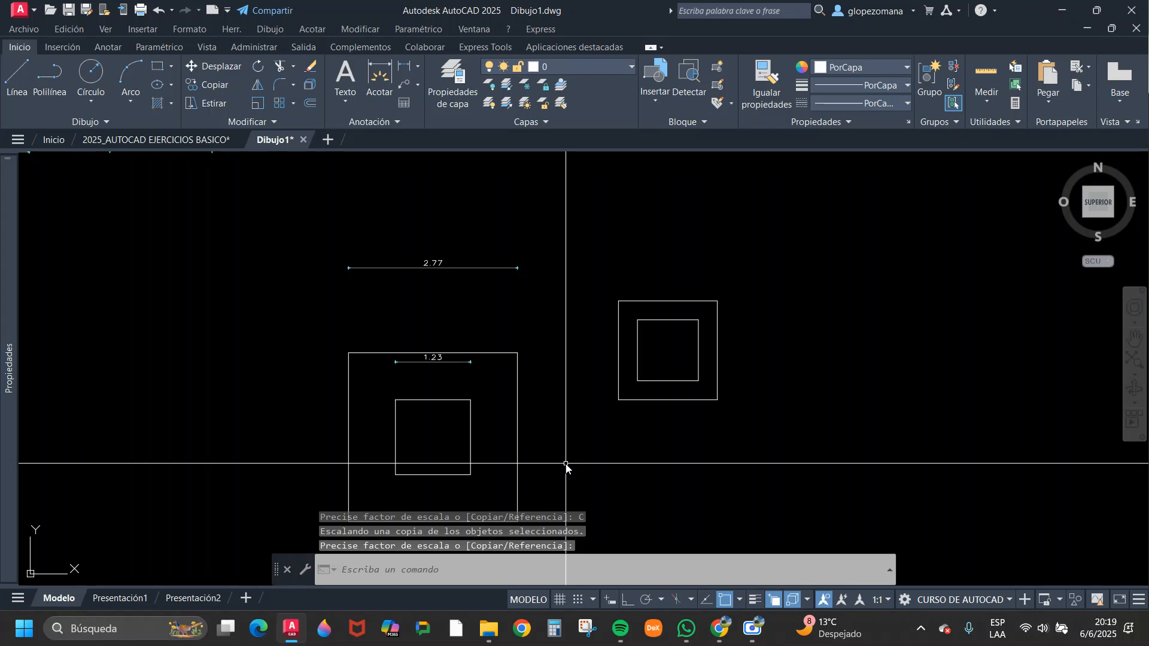
middle_drag(519, 328, 417, 256)
middle_drag(508, 333, 391, 354)
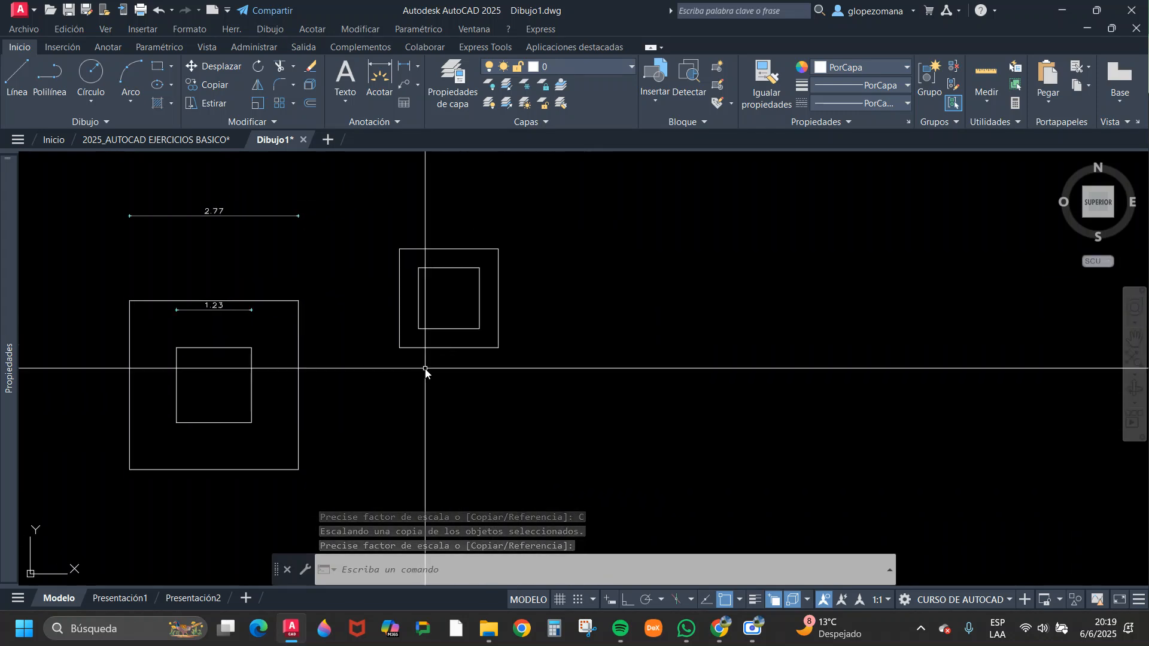
- Erase both pairs of nested squares together with their dimensions
key(space)
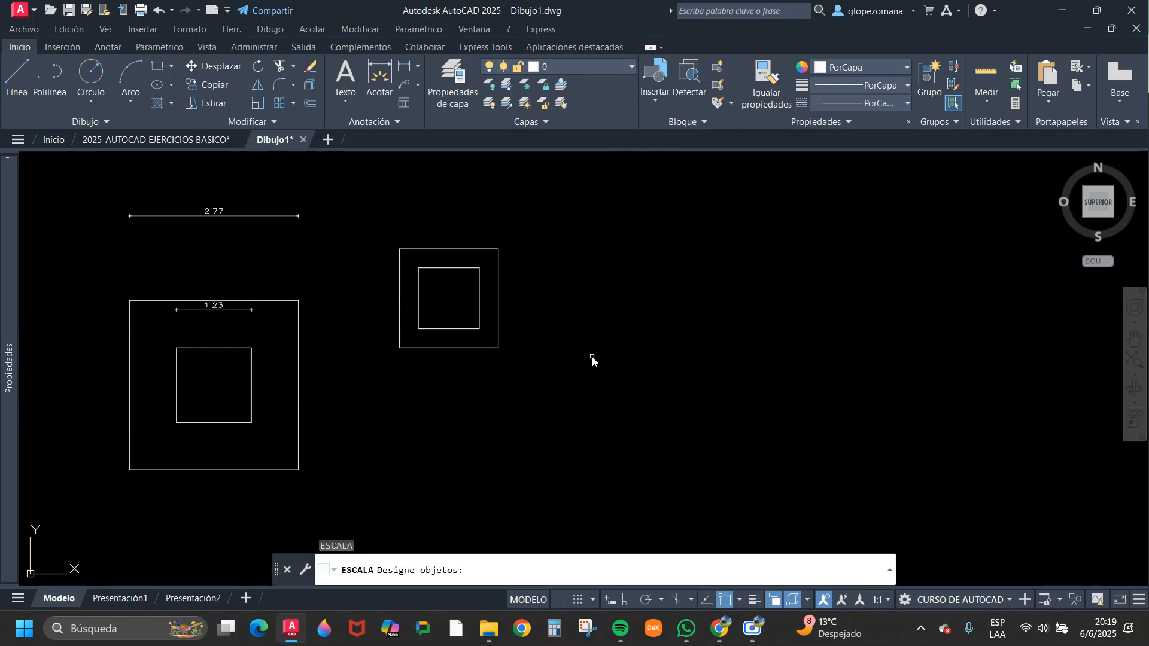
key(Escape)
scroll(548, 386, down, 4)
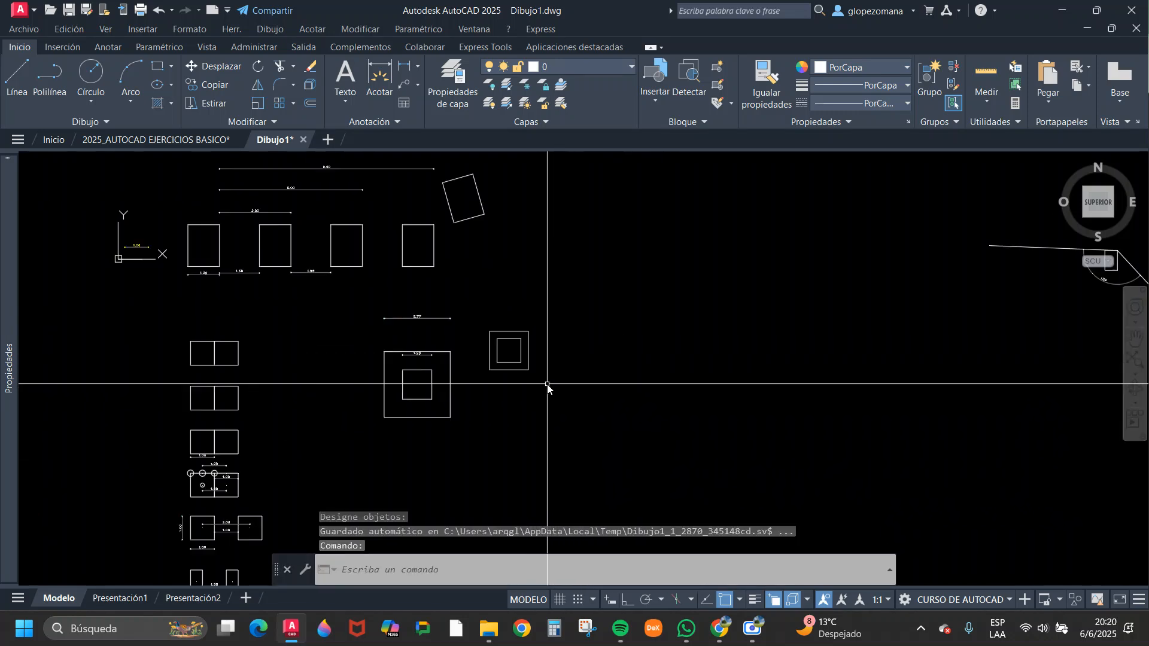
middle_drag(548, 386, 479, 398)
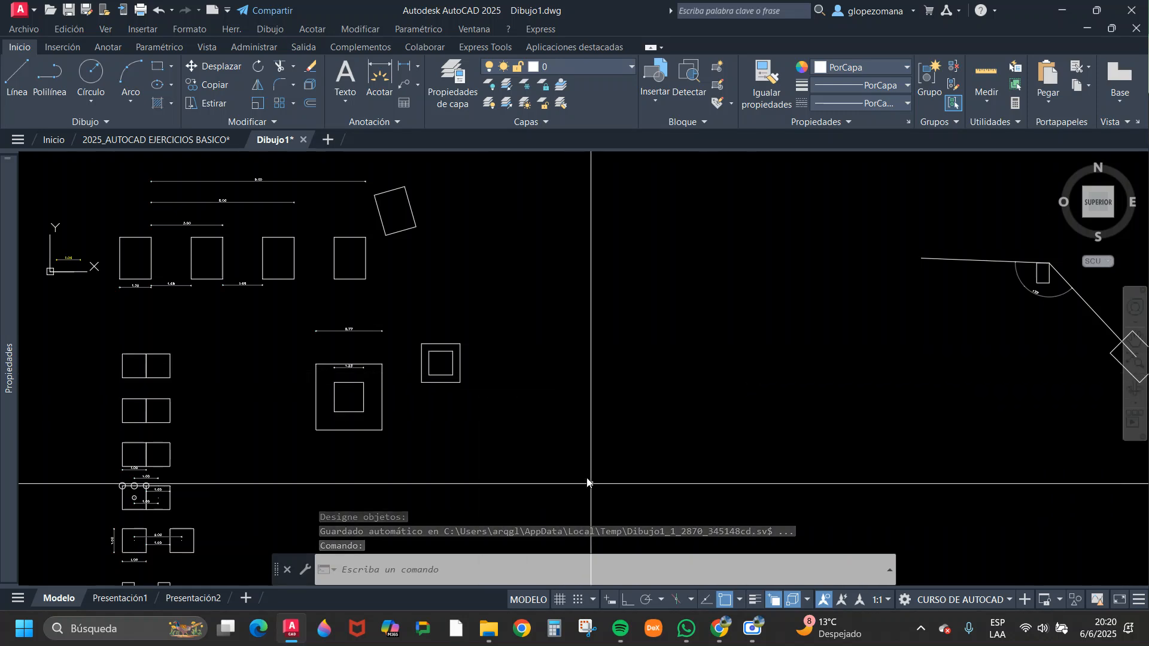
scroll(450, 367, up, 3)
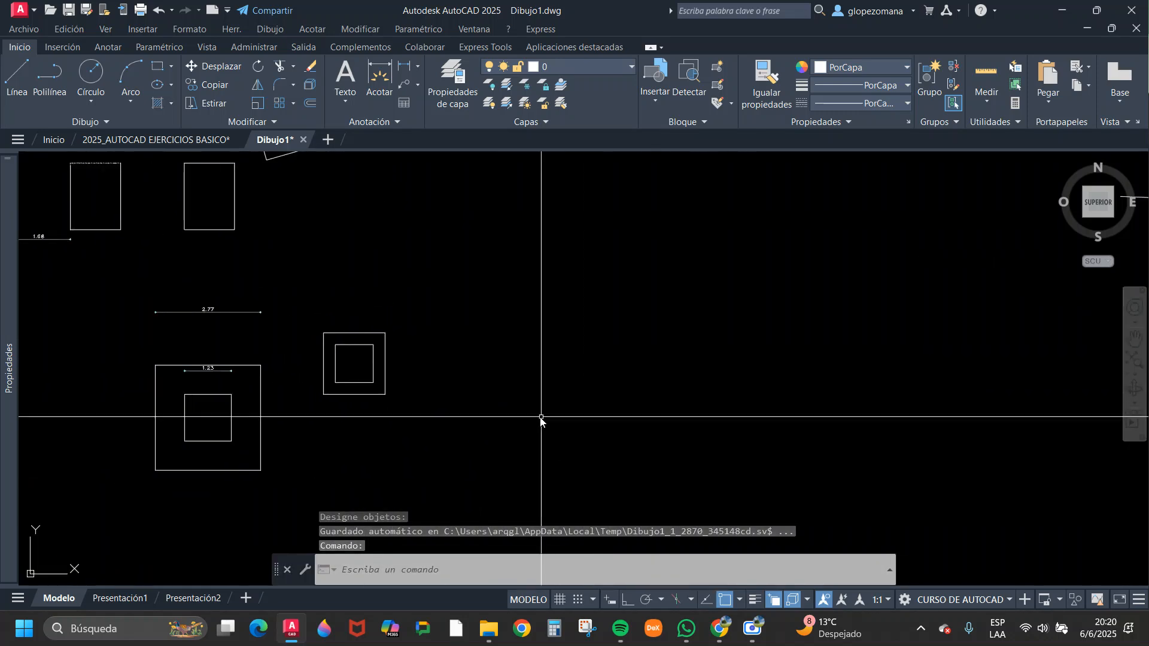
click(503, 457)
click(144, 326)
text(e)
key(Return)
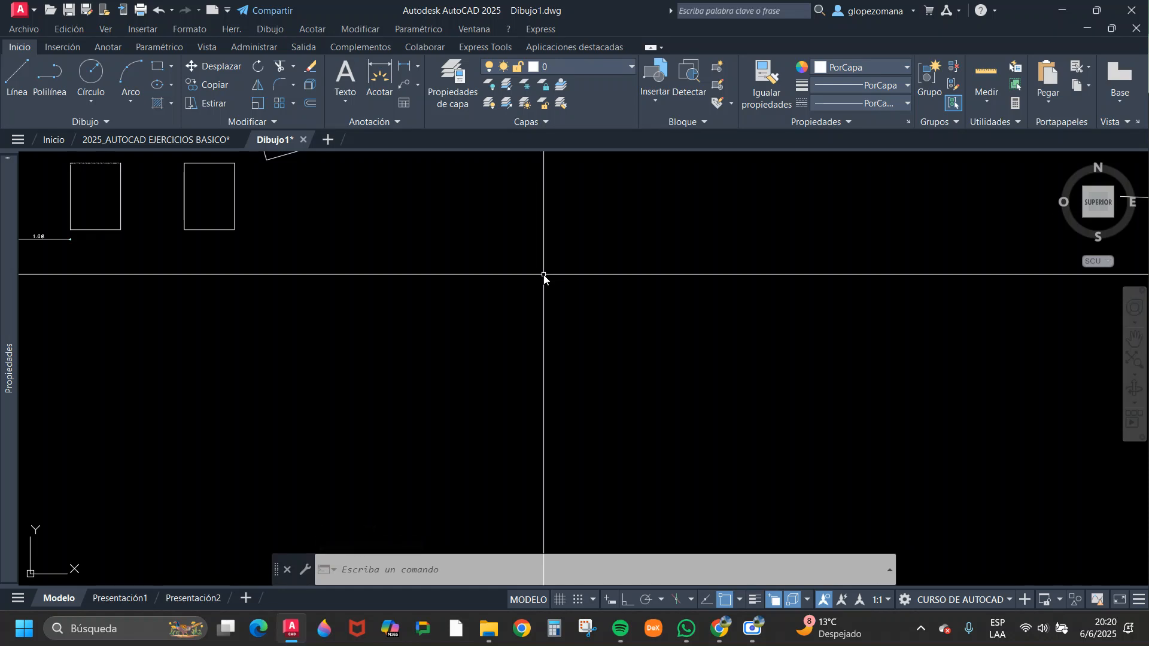
- Draw three separate freehand rectangles side by side in the cleared area: a large one, a small narrow one and a medium one
text(rec)
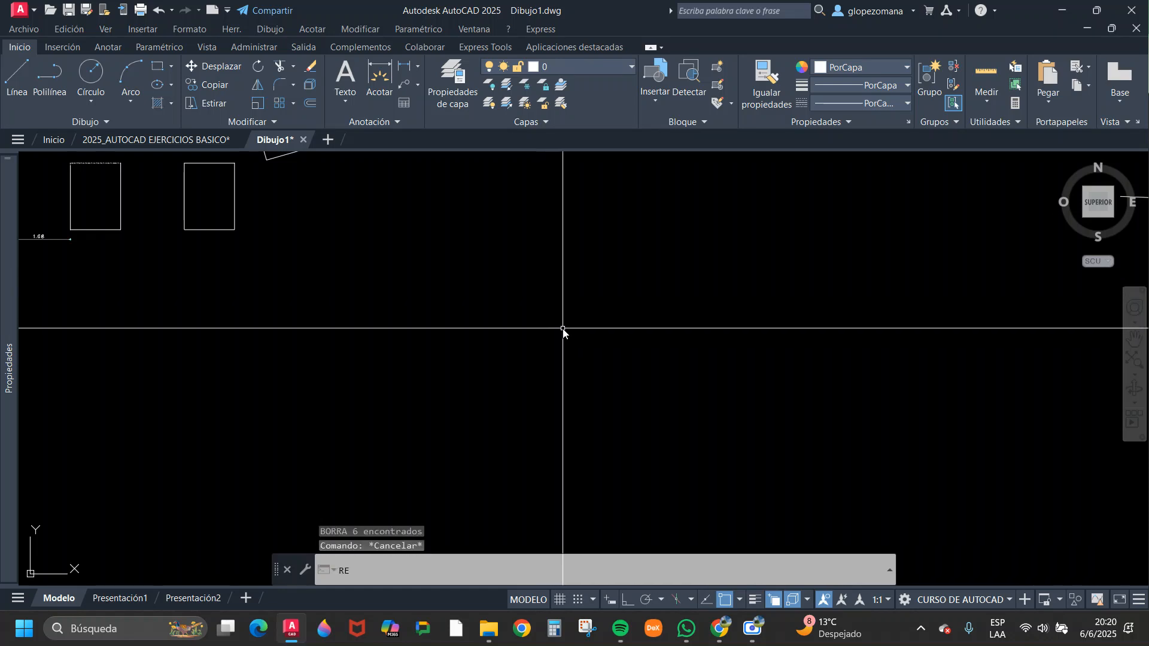
key(Return)
click(398, 288)
click(496, 386)
key(Return)
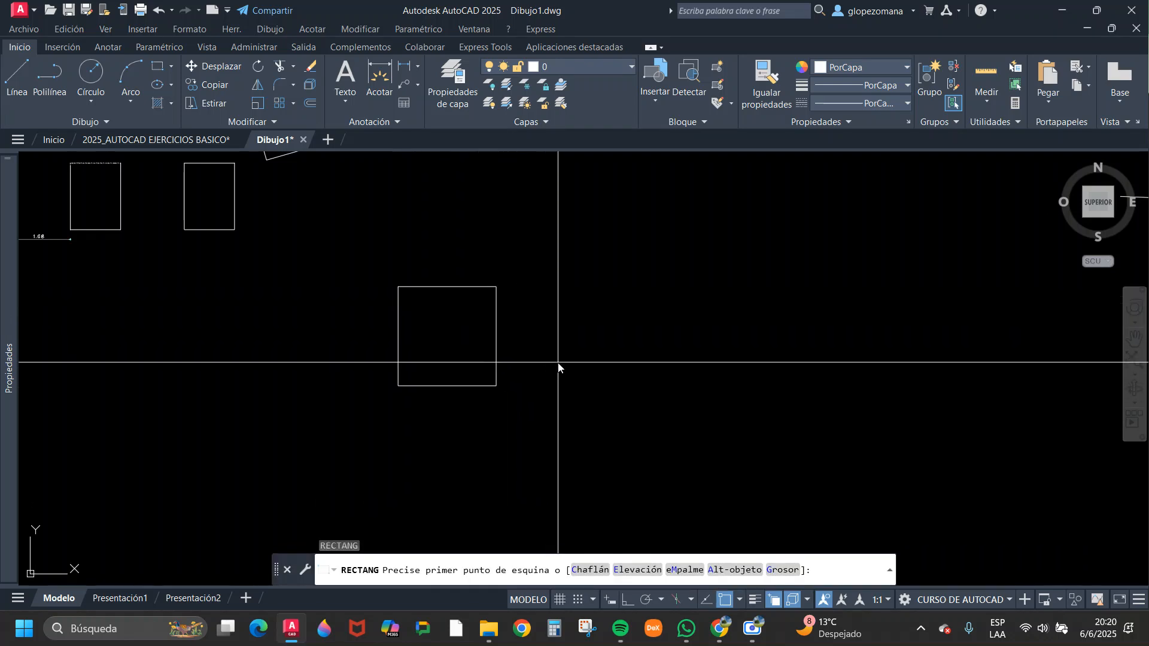
click(516, 329)
click(561, 400)
key(Return)
click(607, 285)
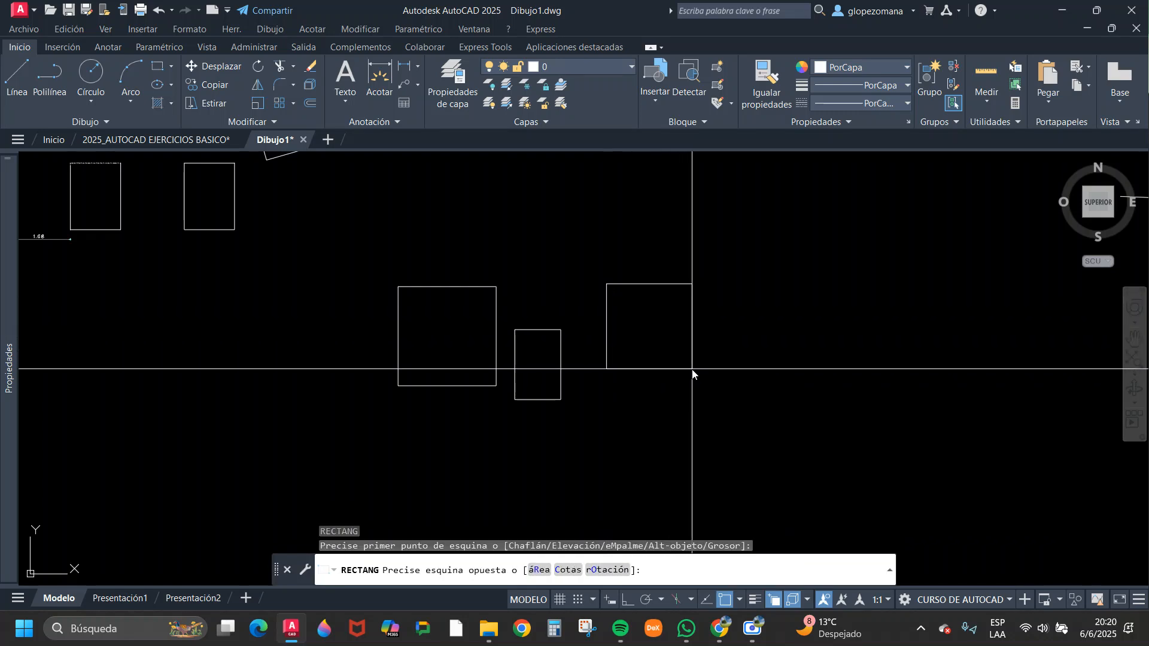
click(677, 369)
key(Escape)
- Start a linear dimension from the upper-left corner of the largest rectangle
scroll(559, 333, up, 2)
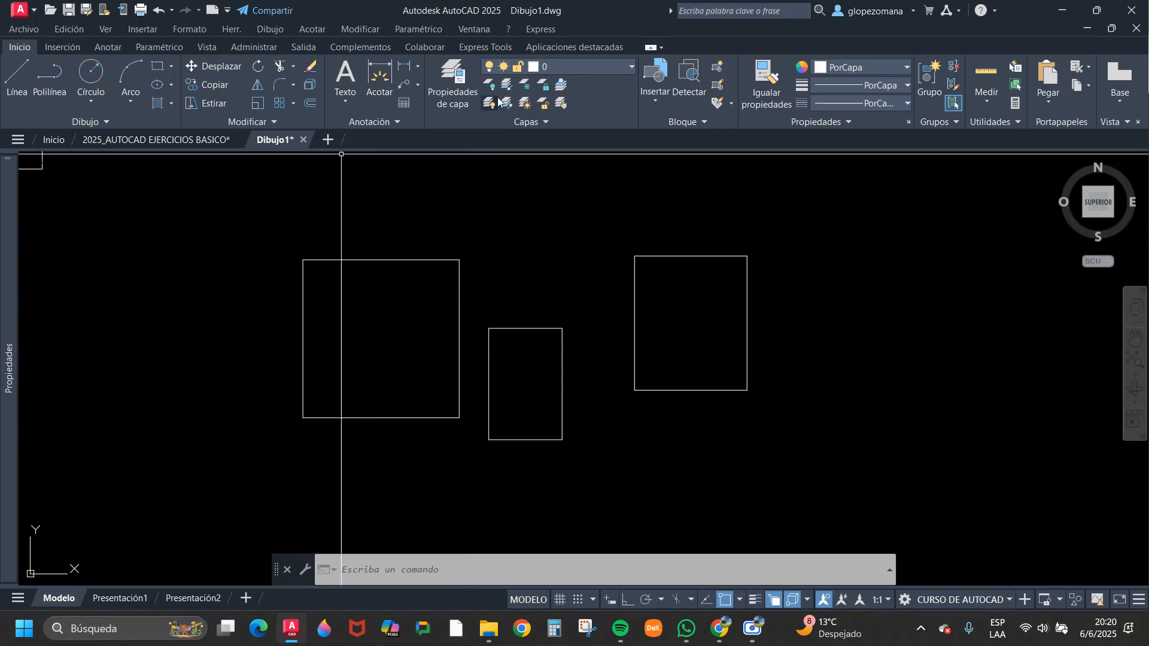
click(405, 67)
click(303, 260)
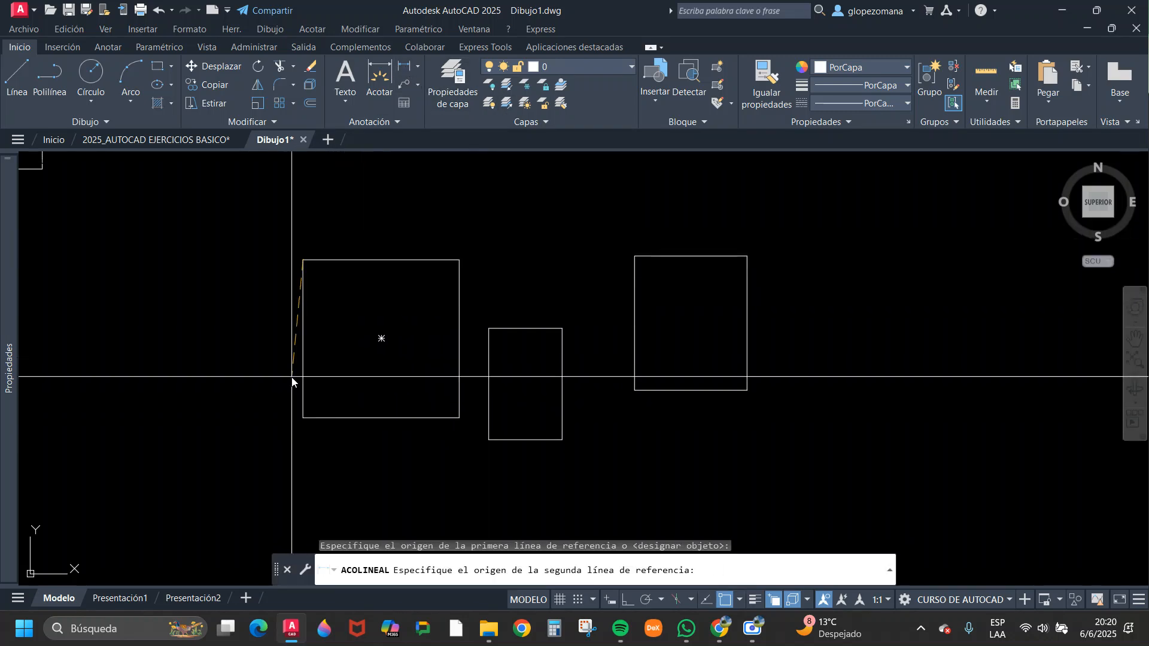
- Place an aligned dimension along the left side of the leftmost rectangle, offset outside it
click(303, 418)
click(236, 398)
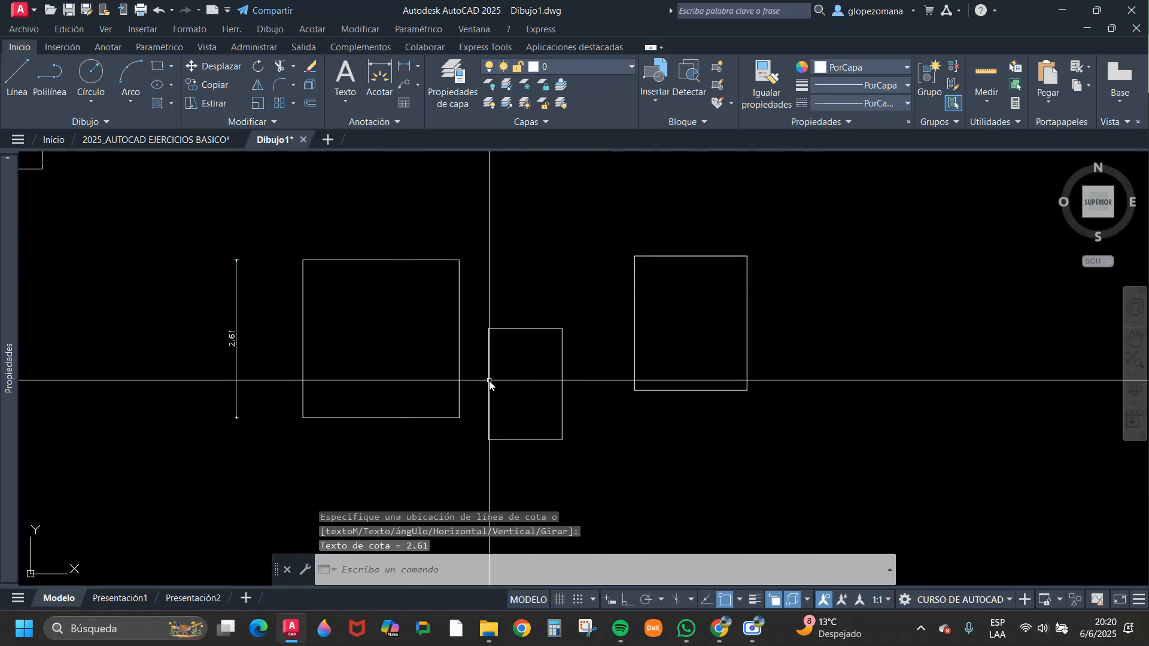
text(m)
key(Return)
click(691, 377)
click(568, 448)
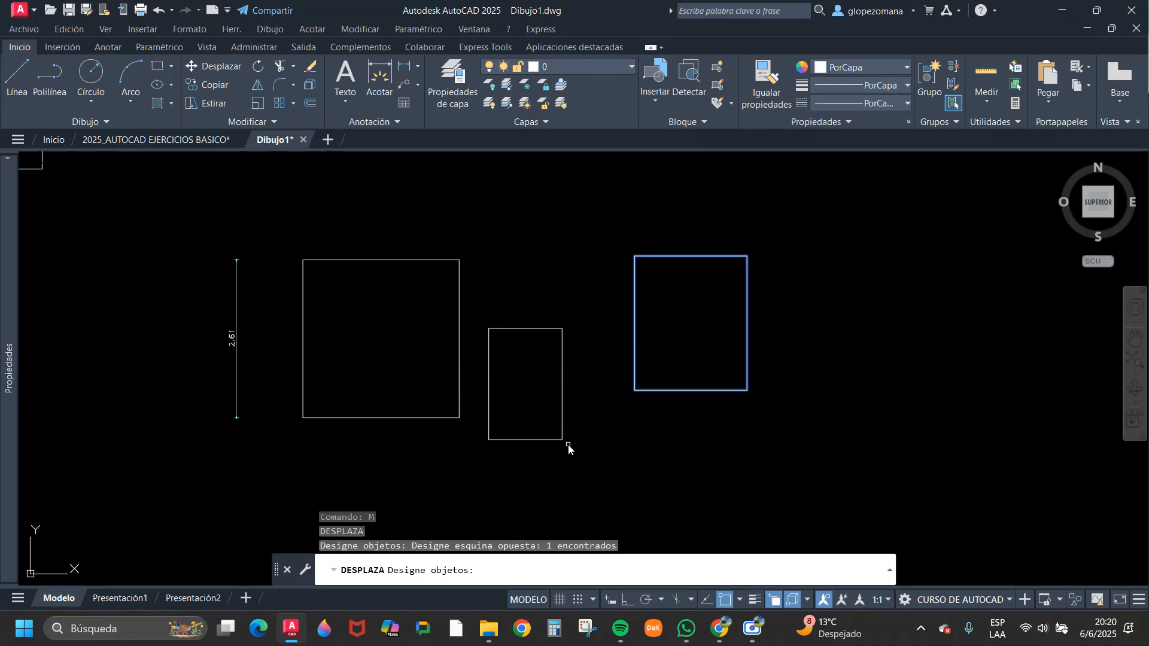
key(Escape)
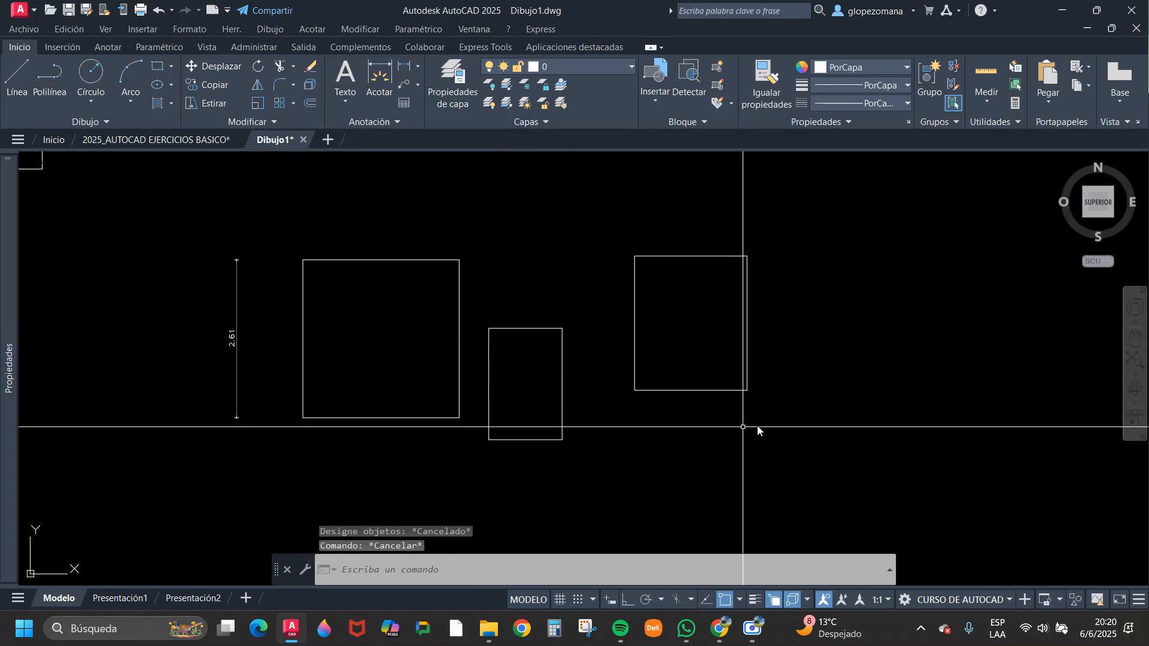
- With Ortho on, draw a horizontal guide line from the leftmost rectangle's lower-right corner to beyond the rightmost rectangle
text(l)
key(Return)
click(459, 417)
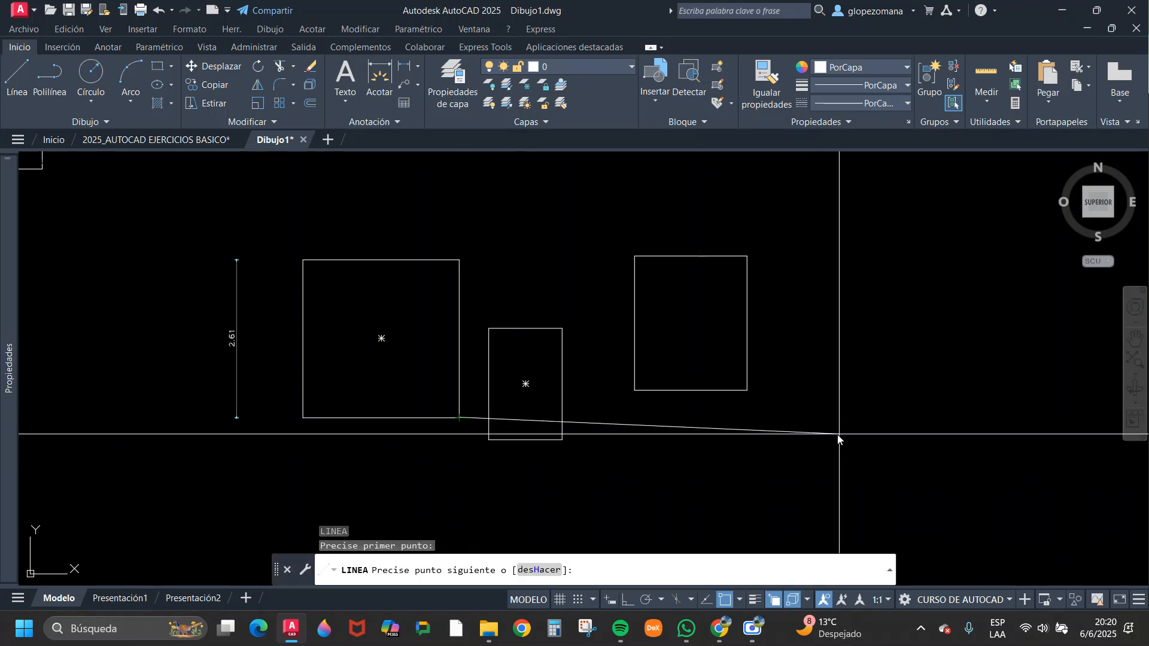
key(F8)
click(954, 418)
key(Escape)
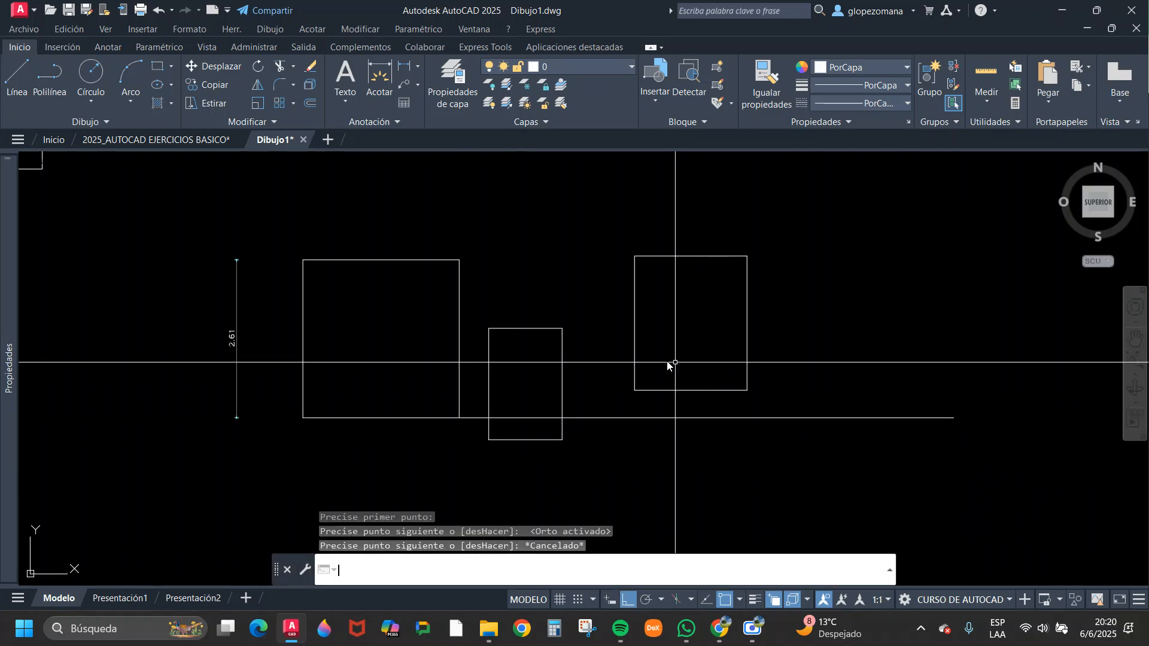
- Move the middle rectangle vertically by its lower-left corner so its base sits on the guide line
text(d)
key(Return)
click(598, 260)
click(504, 395)
key(Return)
click(489, 440)
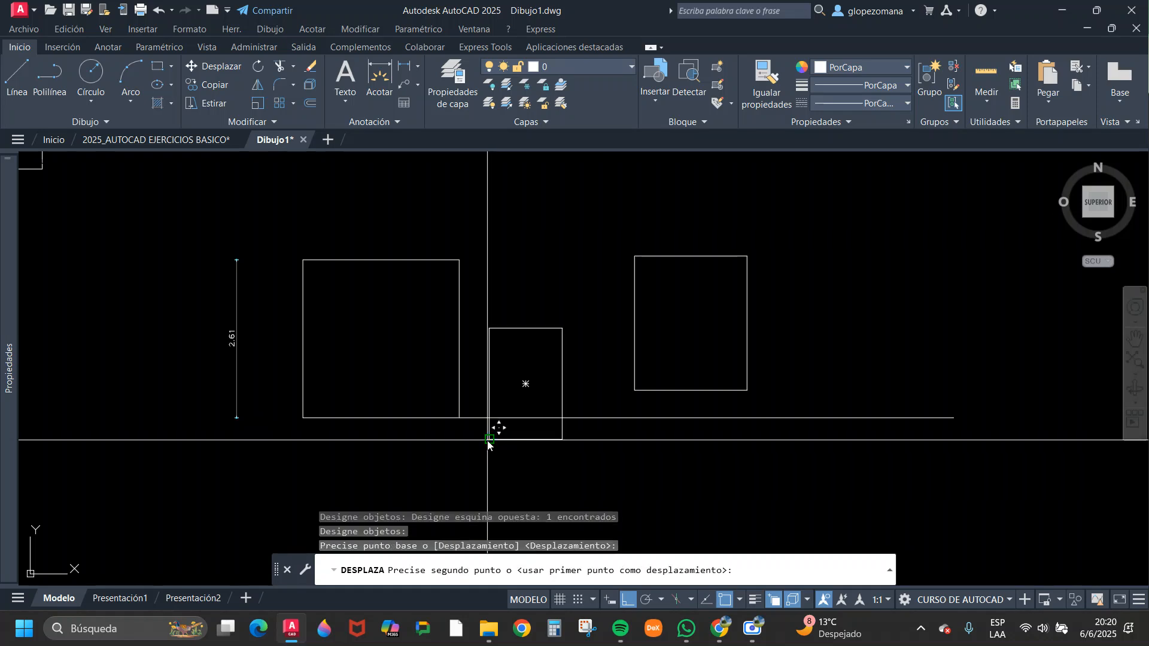
click(505, 404)
- Move the rightmost rectangle vertically by its lower-left corner so its base sits on the guide line
key(Return)
click(675, 309)
click(611, 366)
key(Return)
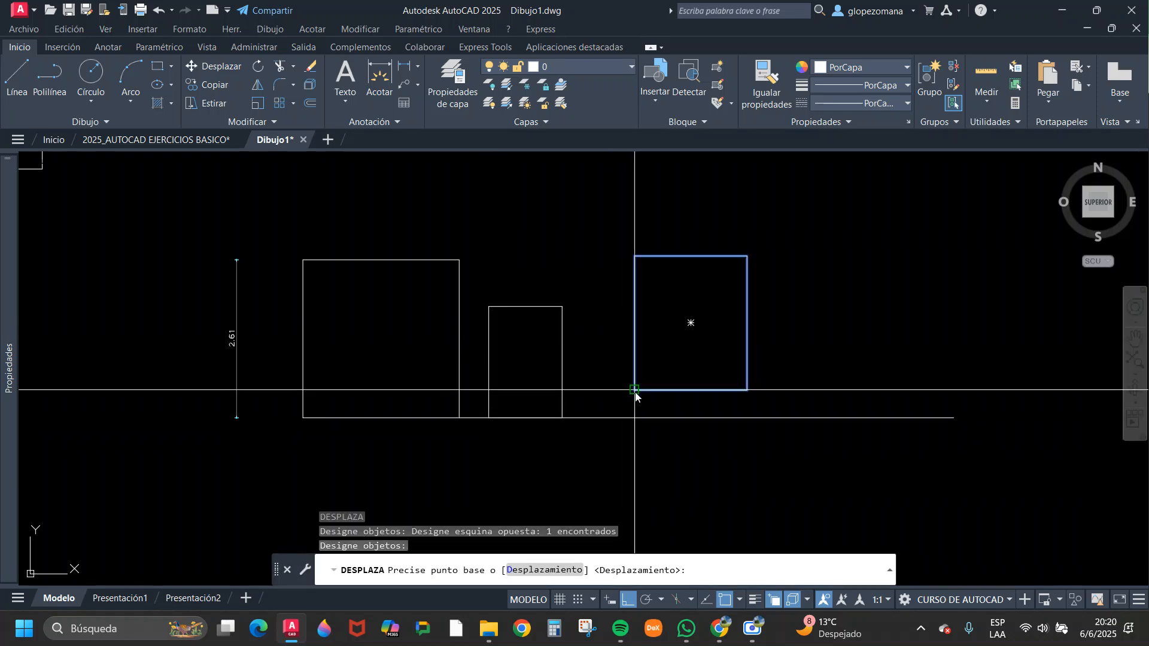
click(635, 390)
click(635, 418)
key(Escape)
- Erase the horizontal guide line beneath the rectangles
click(957, 345)
click(851, 461)
text(e)
key(Return)
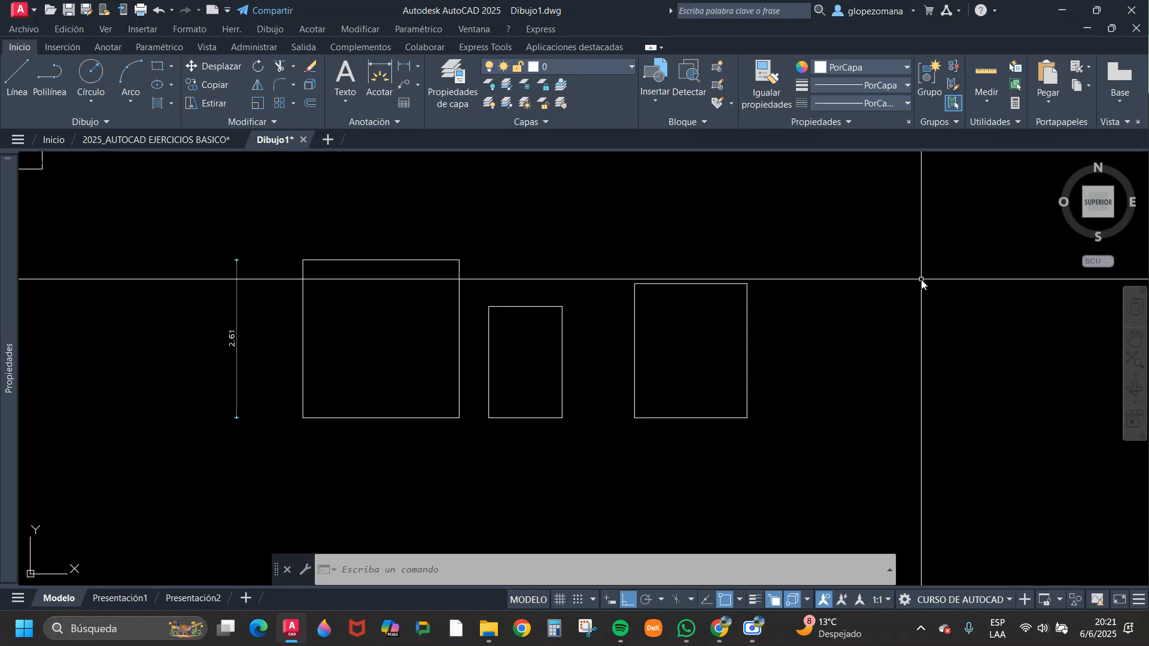
- Move the middle and rightmost rectangles together horizontally, farther away from the leftmost rectangle
text(d)
key(Return)
click(734, 251)
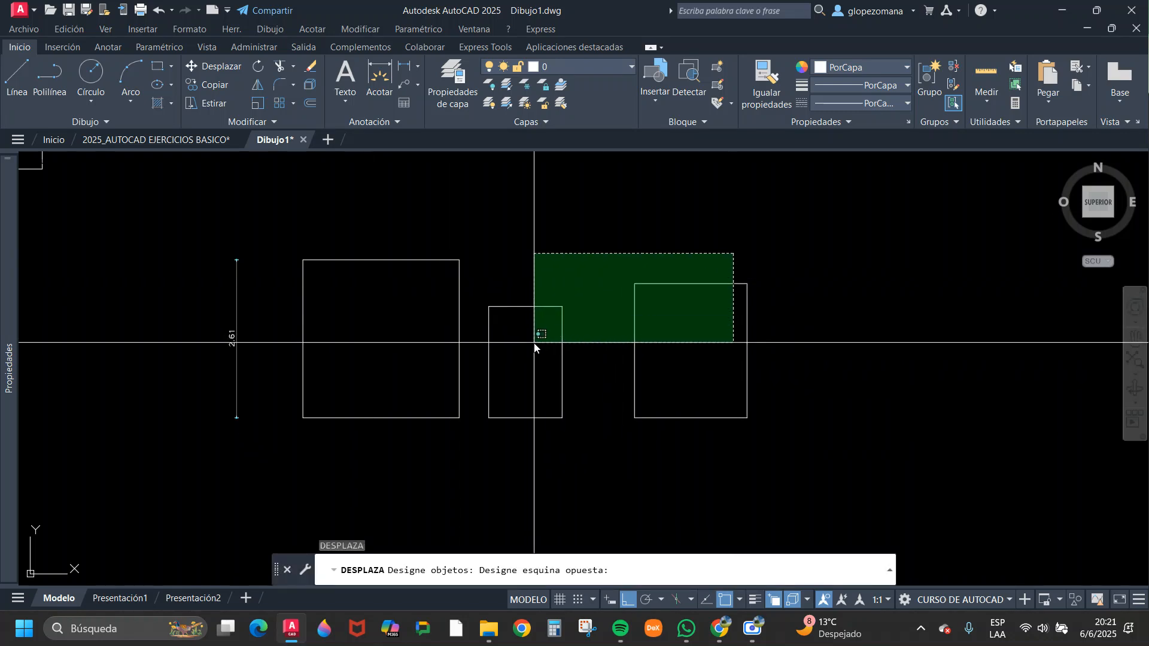
click(534, 335)
key(Return)
click(700, 221)
click(767, 207)
text(l)
key(Return)
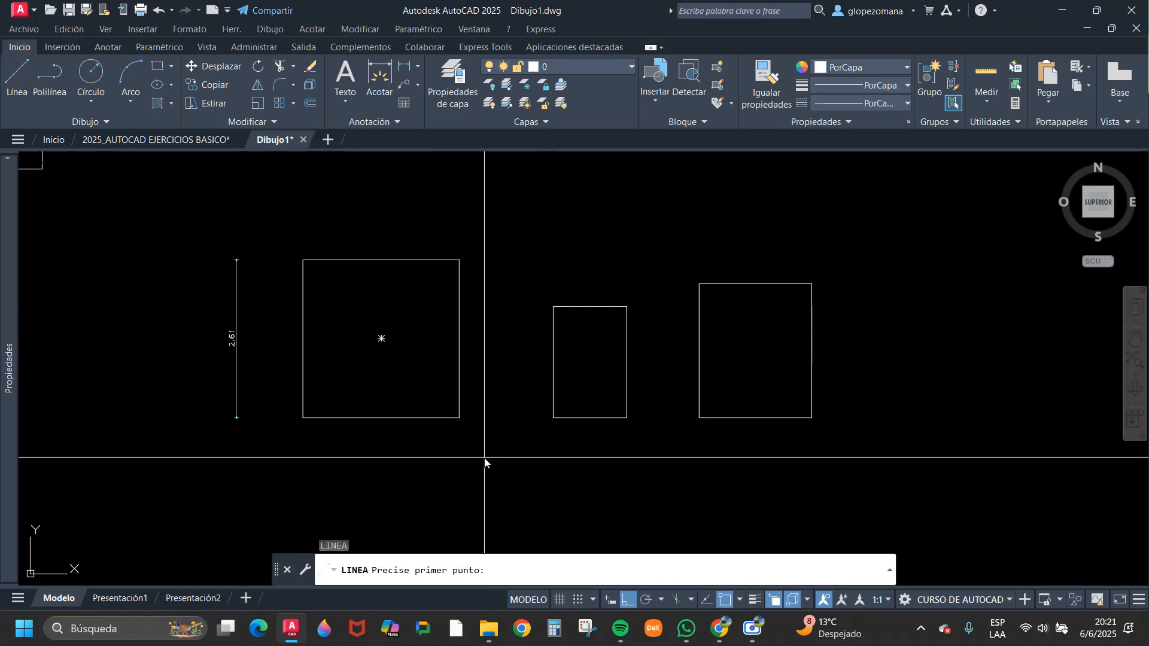
key(Escape)
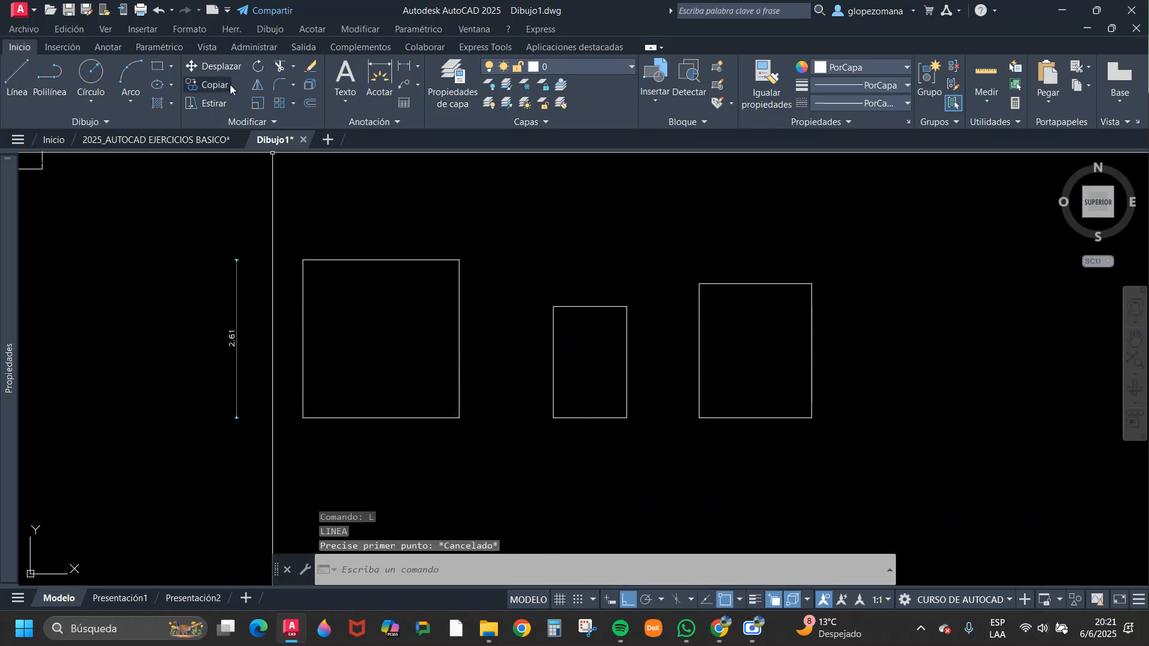
- Scale the middle rectangle from its lower-left corner using Reference, matching its height perpendicular to the leftmost rectangle's top edge
click(261, 107)
click(577, 300)
click(547, 367)
key(Return)
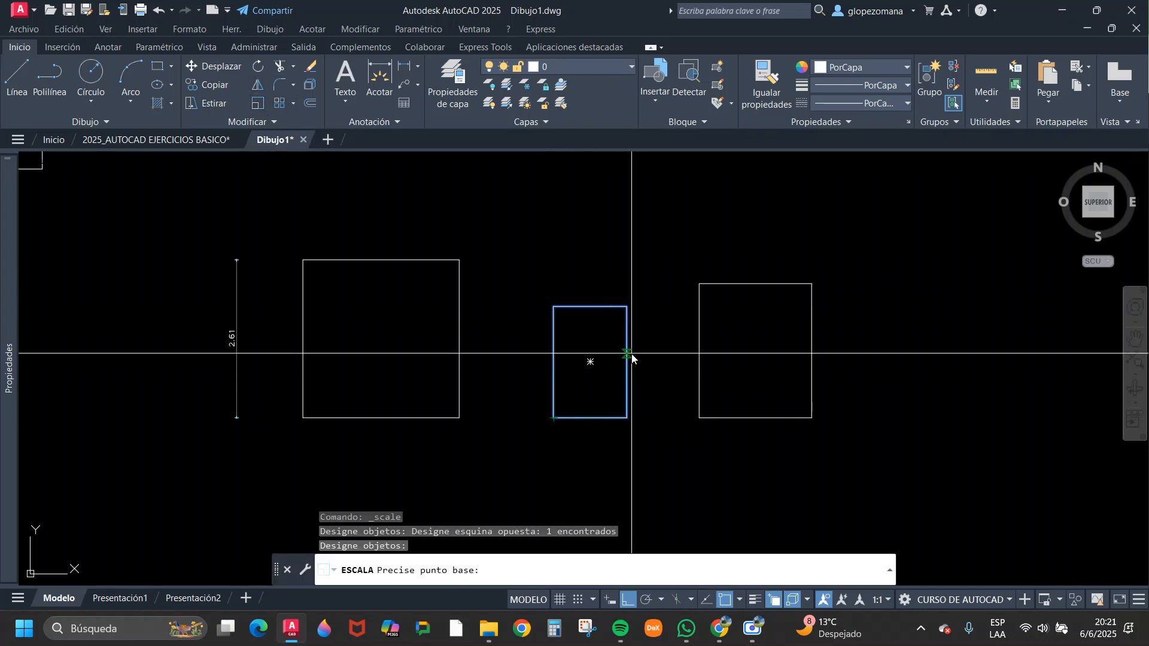
click(554, 418)
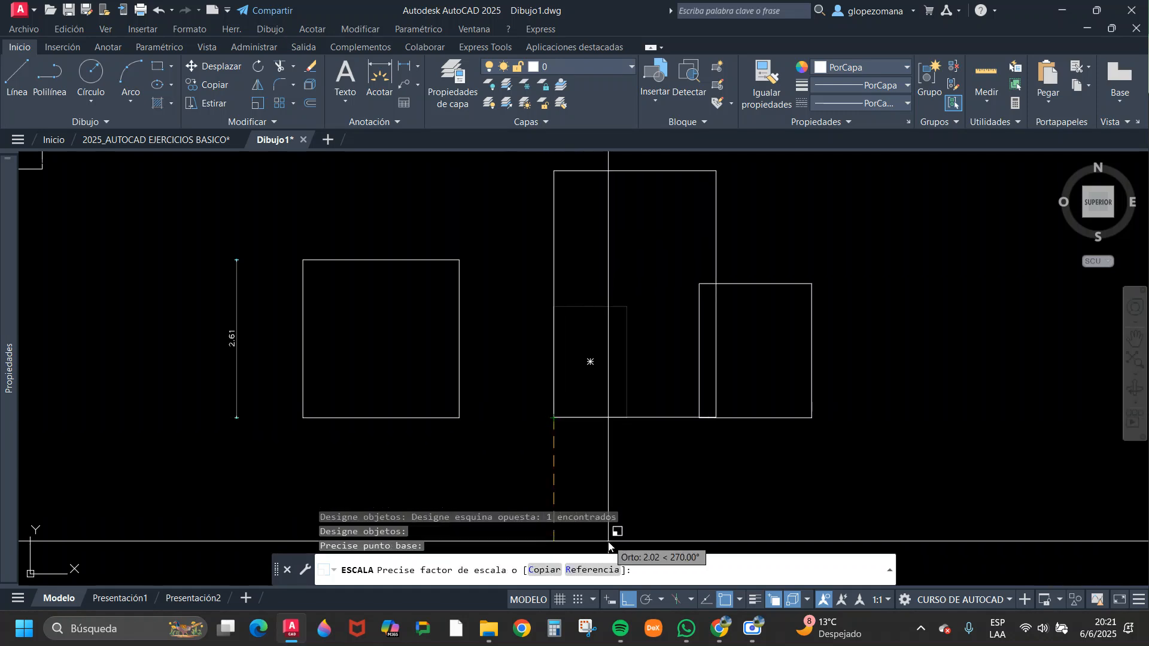
click(591, 570)
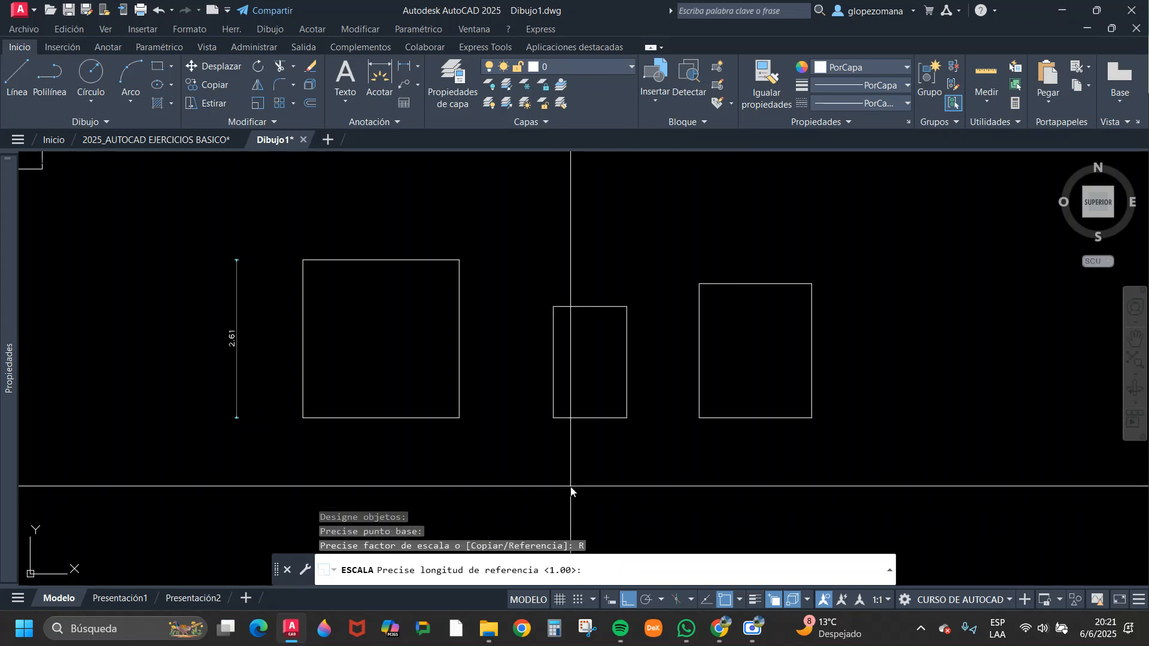
click(553, 418)
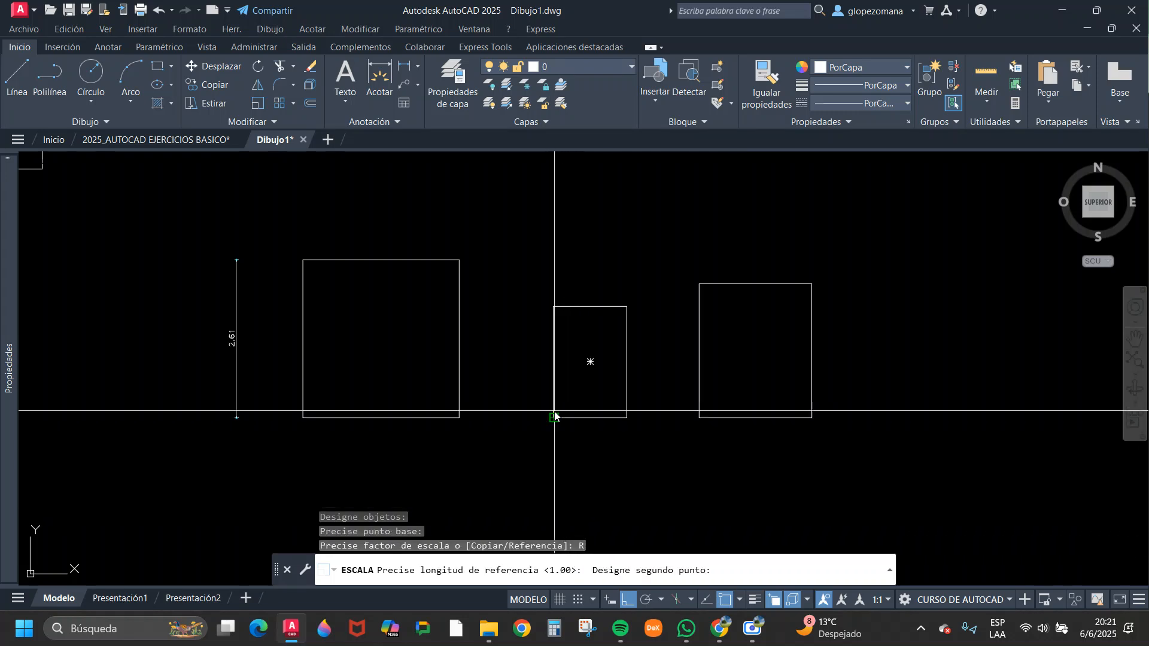
click(554, 306)
shift+right_click(552, 256)
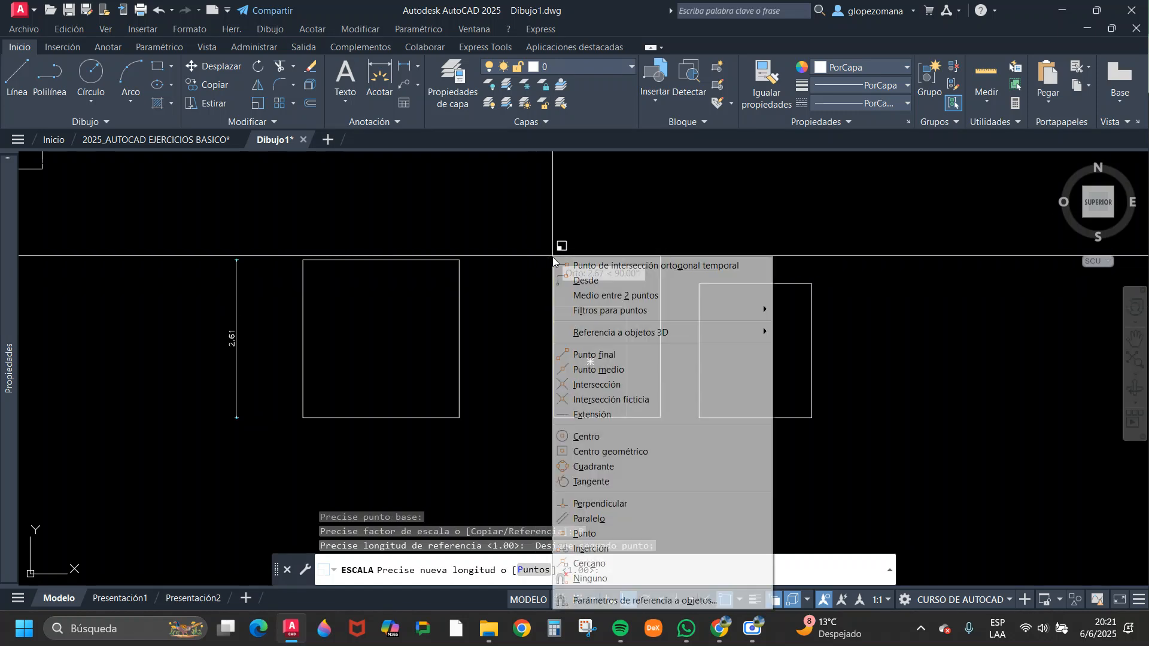
click(616, 503)
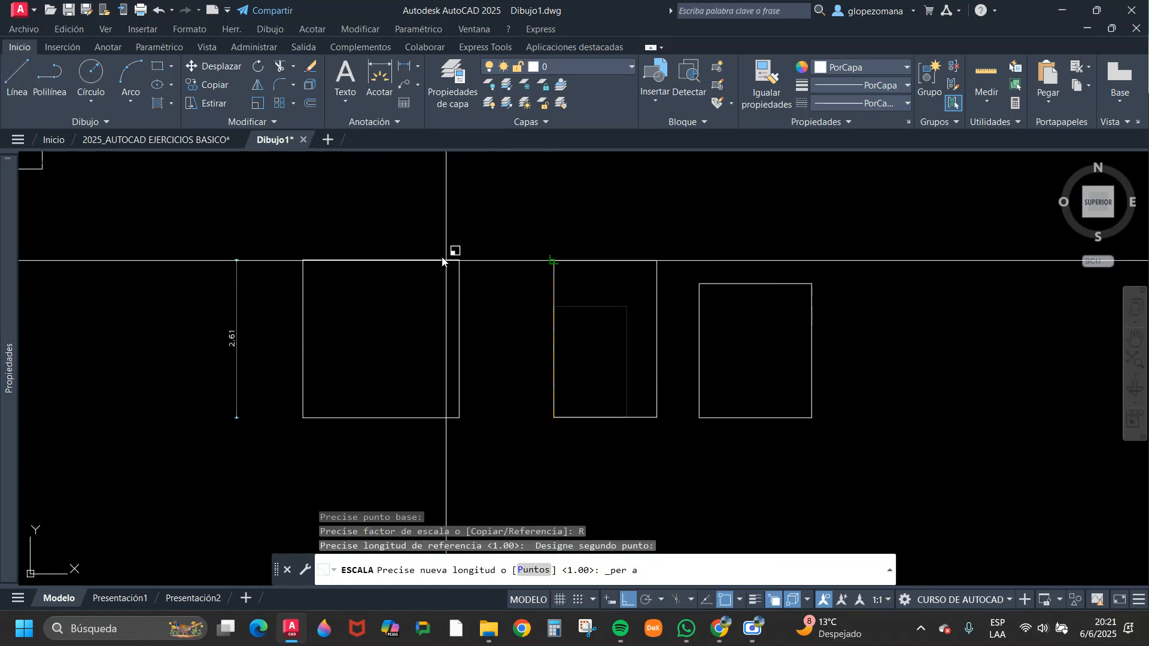
click(597, 433)
- Scale the rightmost rectangle from its lower-left corner using Reference, matching its height perpendicular to the neighbouring rectangle's top edge
key(Return)
click(828, 356)
click(762, 449)
key(Return)
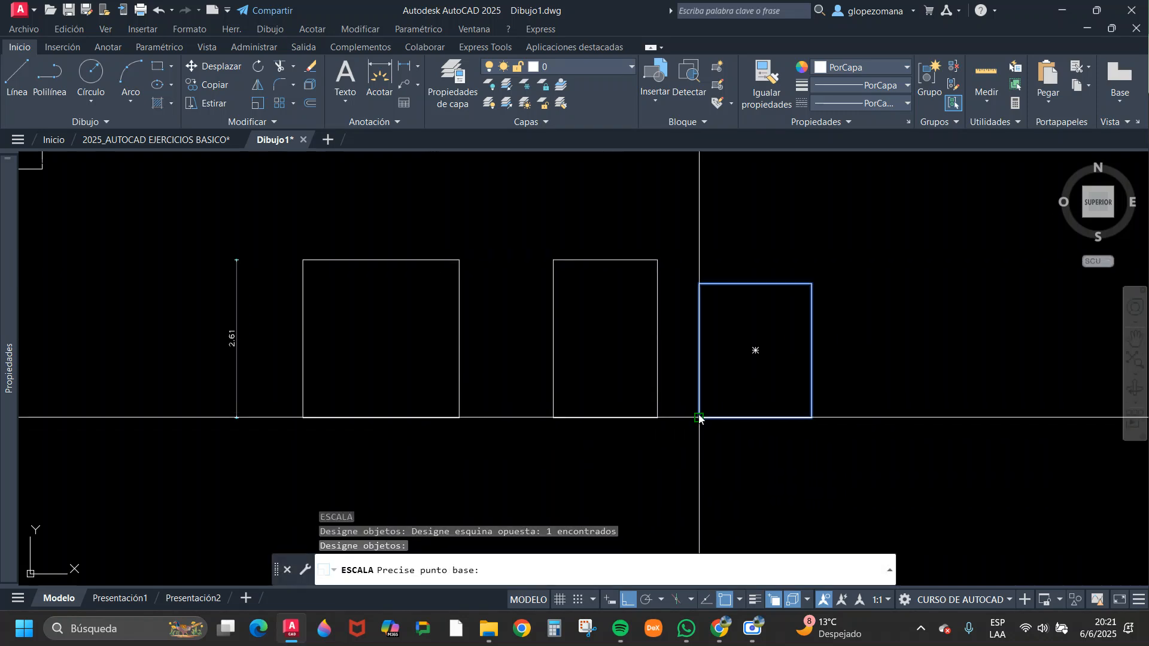
click(700, 418)
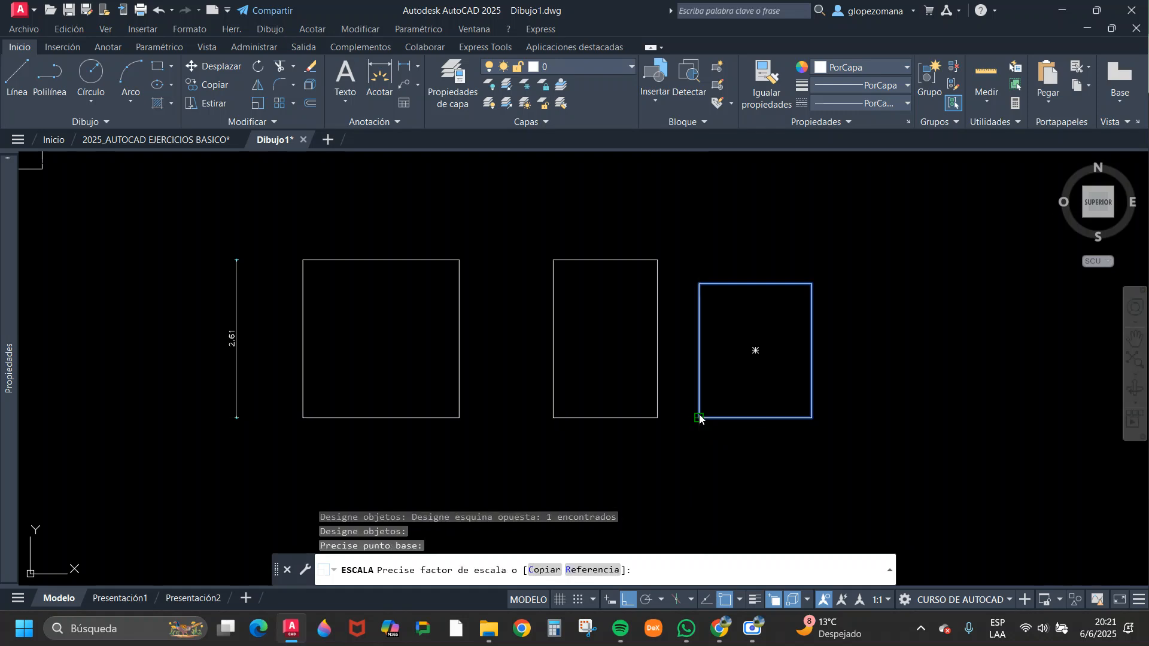
click(592, 570)
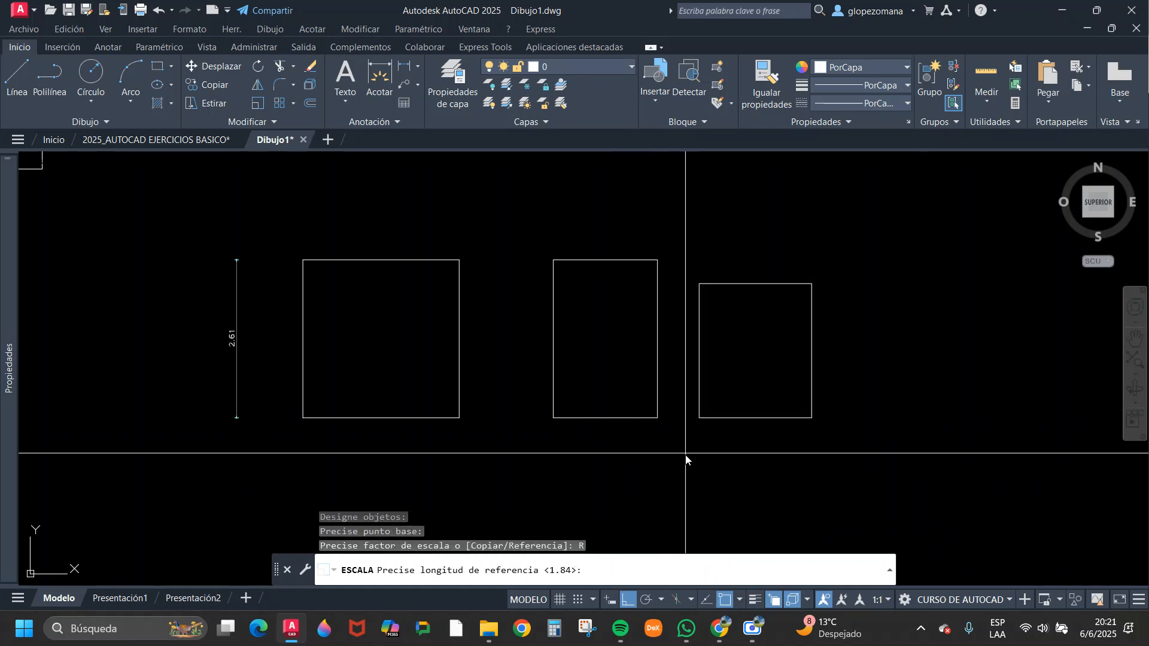
click(700, 285)
shift+right_click(675, 264)
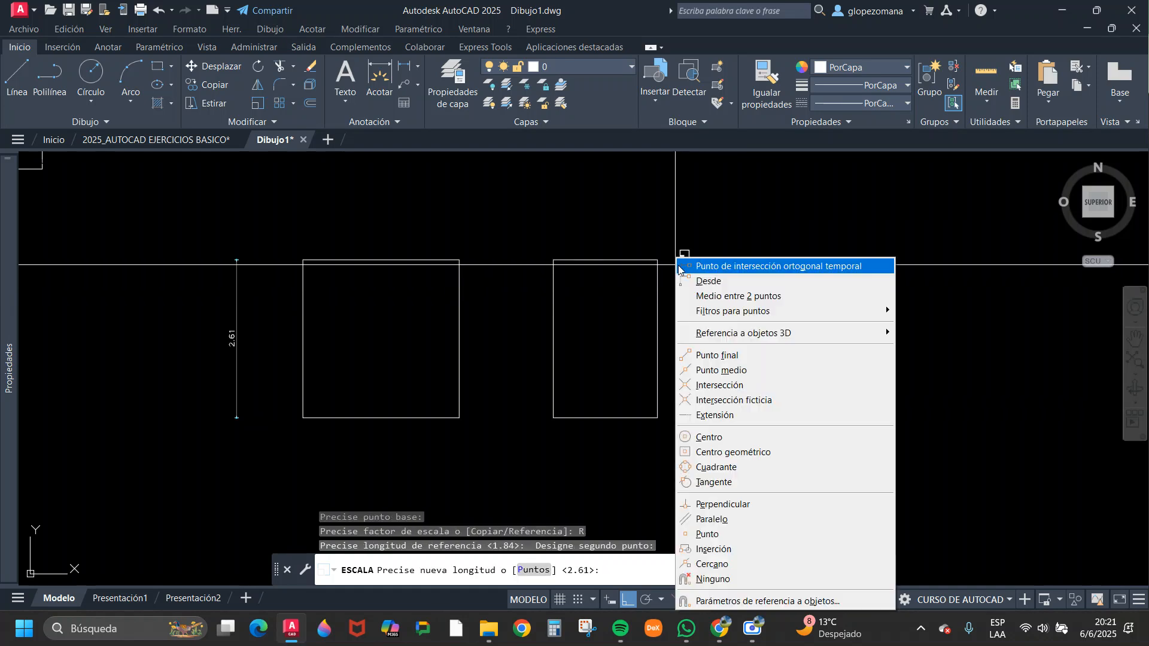
click(738, 505)
key(Escape)
- Draw a horizontal check line along the bases of the three rectangles and inspect the middle rectangle against it
text(l)
key(Return)
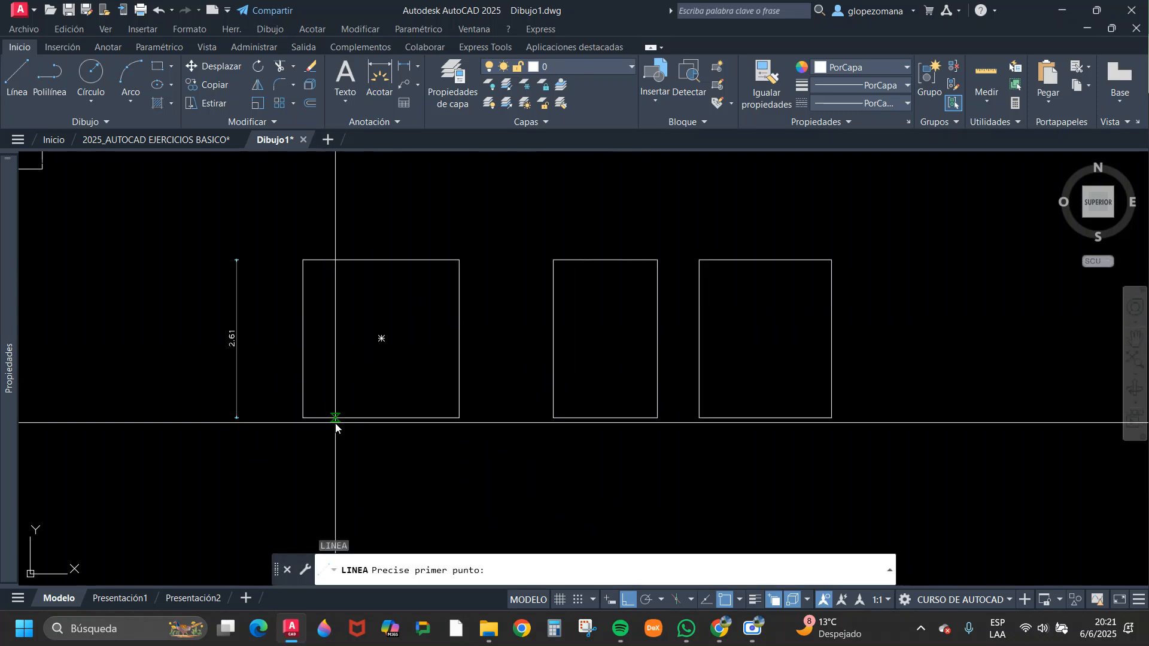
click(425, 260)
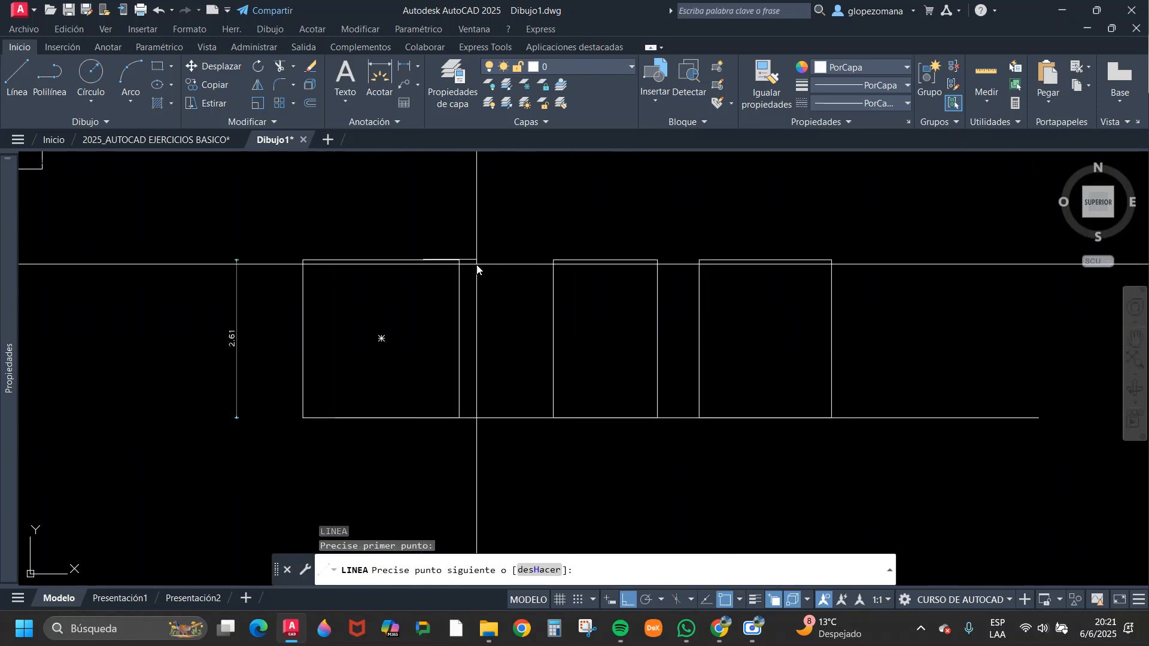
key(Escape)
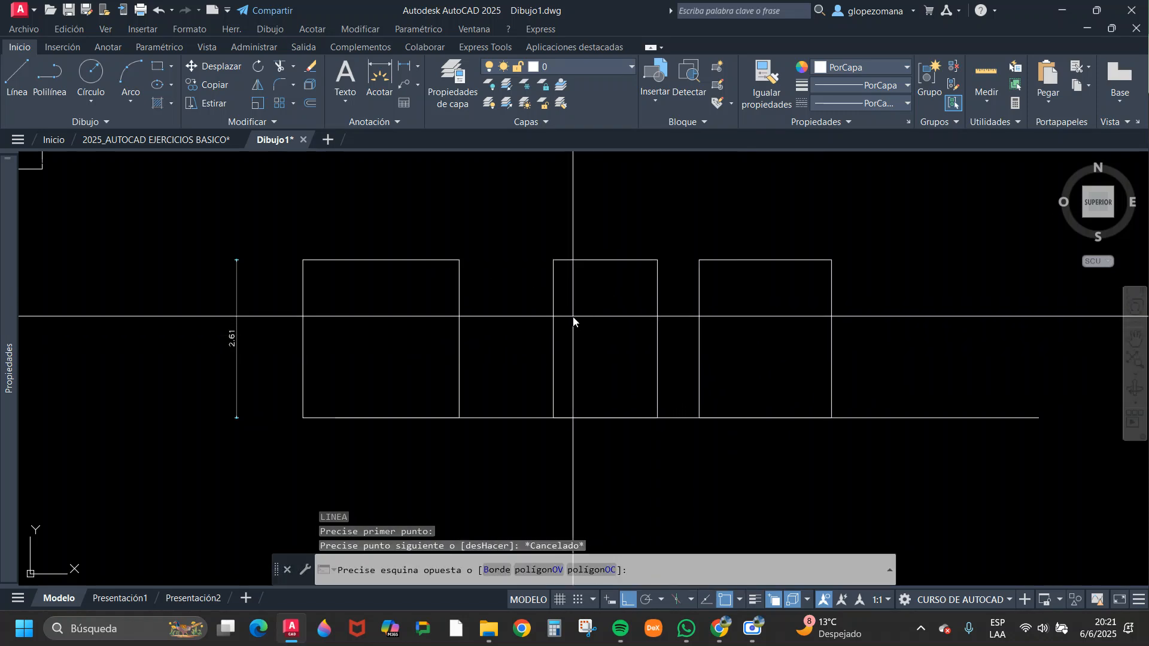
drag(574, 321, 549, 342)
mouse_move(553, 340)
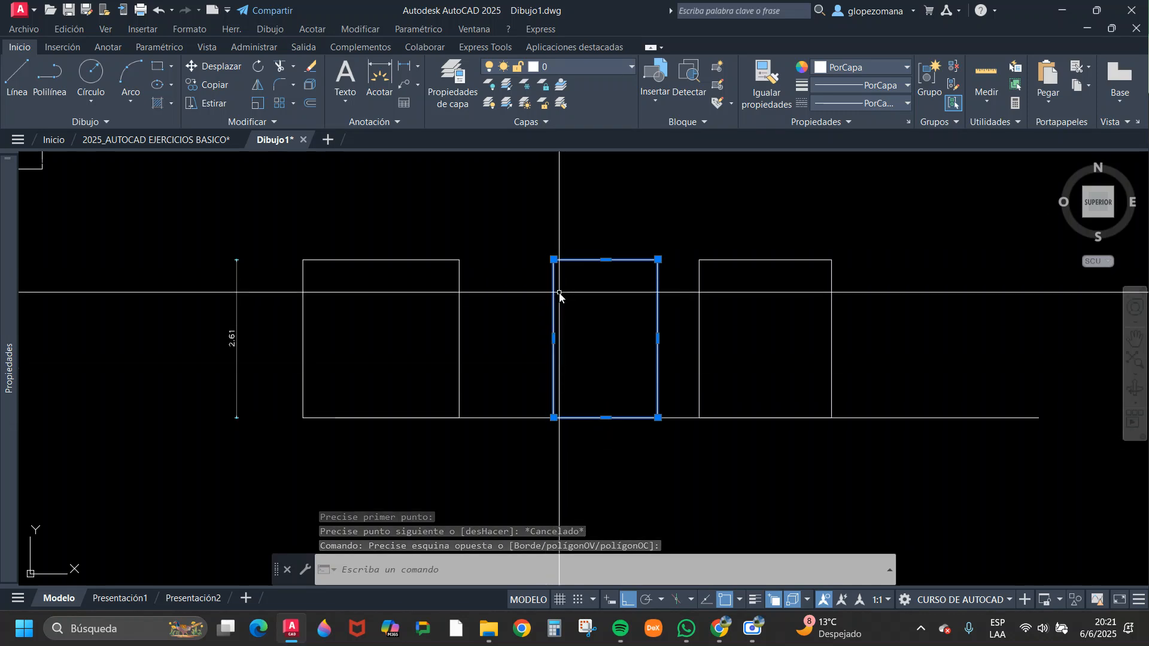
key(Escape)
- Erase the horizontal check line along the rectangles' bases
click(988, 346)
click(924, 458)
text(e)
key(Return)
- Erase the vertical dimension beside the leftmost rectangle
scroll(702, 390, down, 1)
middle_drag(762, 396, 688, 375)
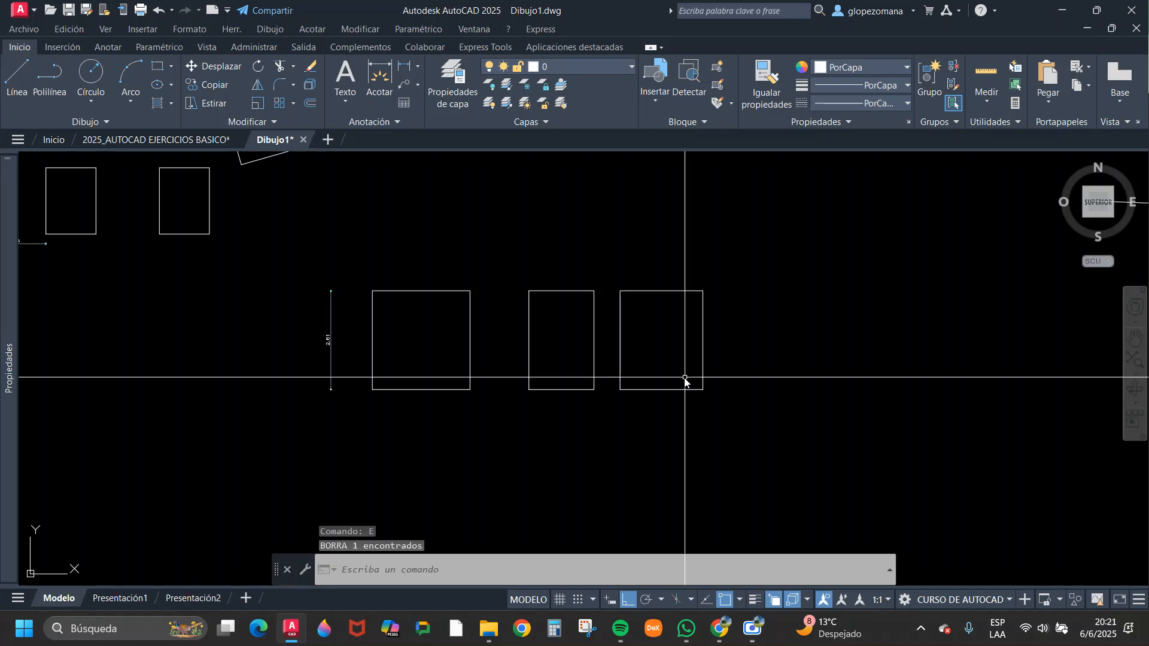
scroll(346, 317, up, 1)
click(349, 290)
click(275, 347)
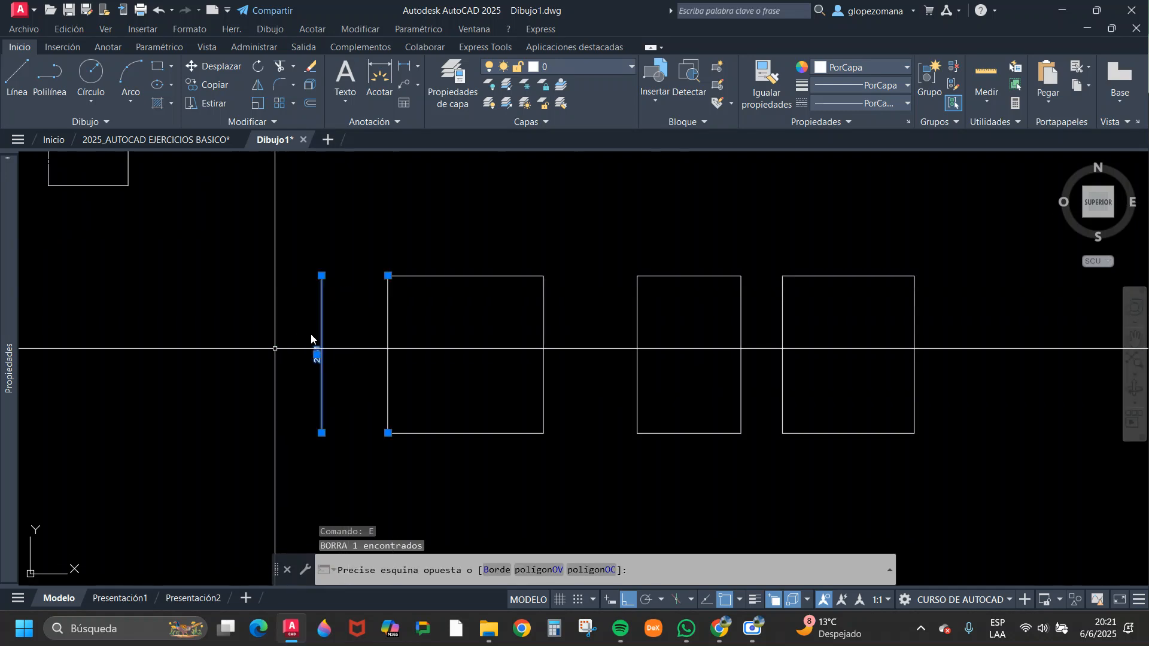
text(e)
key(Return)
middle_drag(372, 335, 242, 287)
scroll(385, 300, down, 1)
middle_drag(502, 356, 454, 306)
key(Escape)
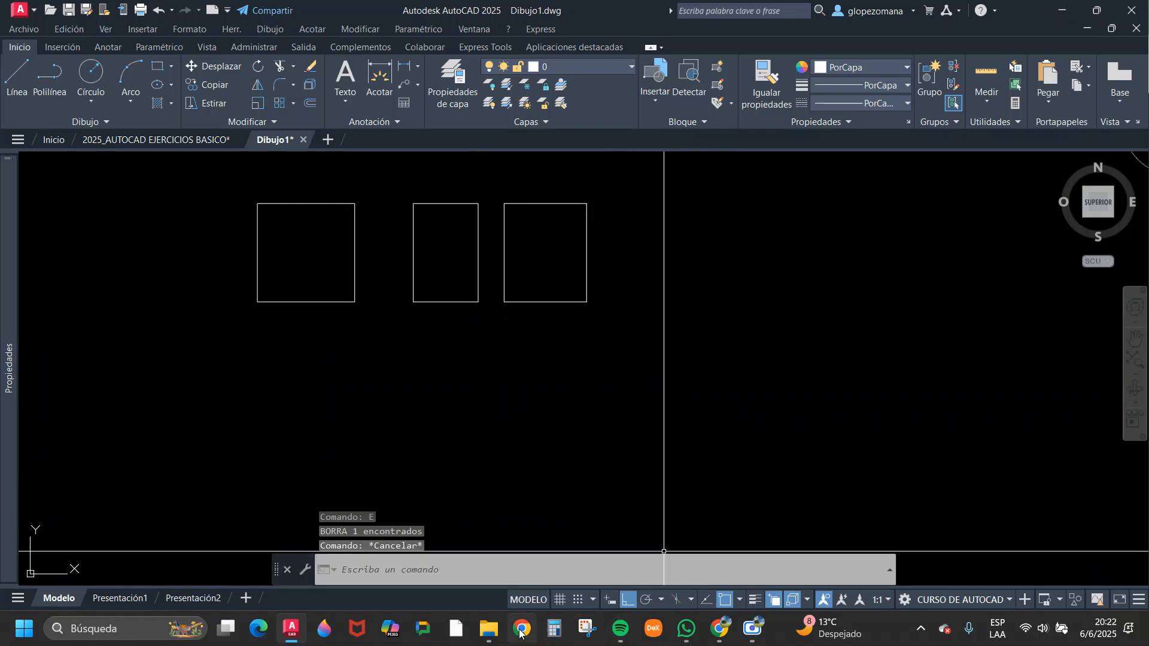
- Switch to Chrome and search Google for "FLOR" in a new tab
mouse_move(720, 628)
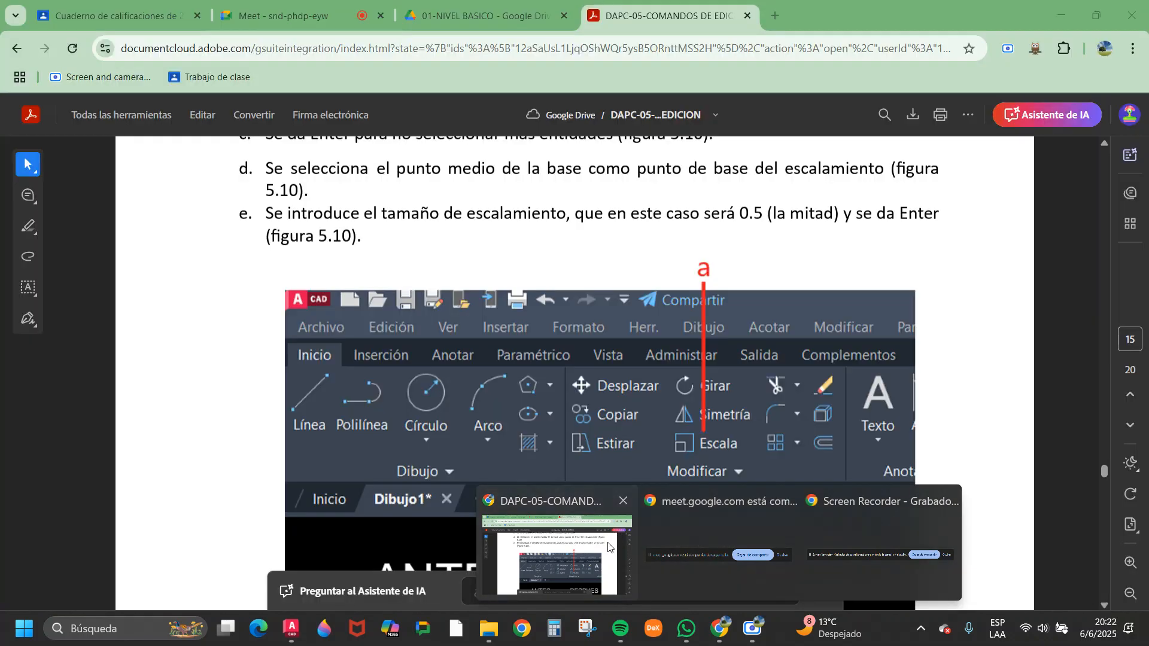
click(609, 547)
click(774, 16)
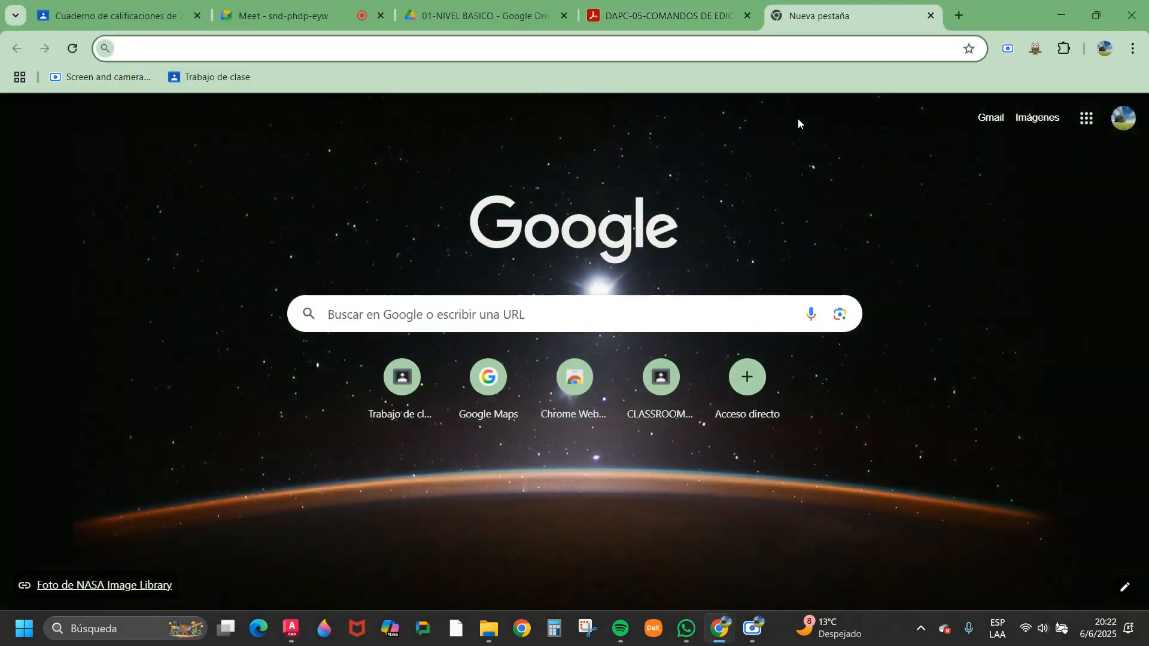
text(FLOR)
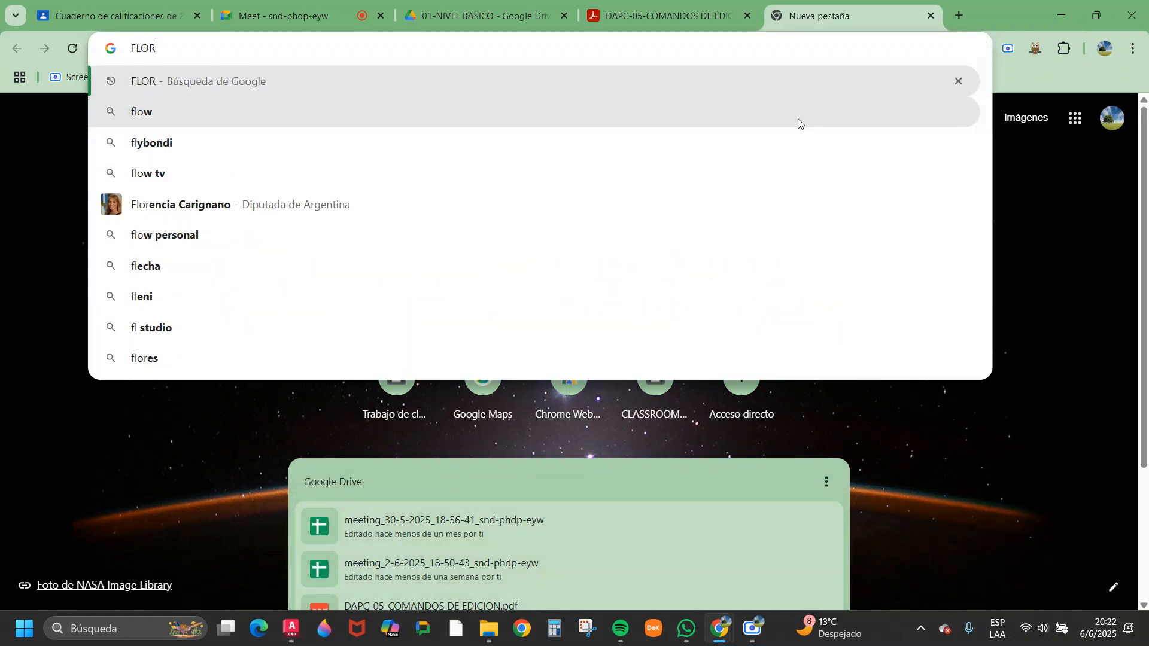
key(Return)
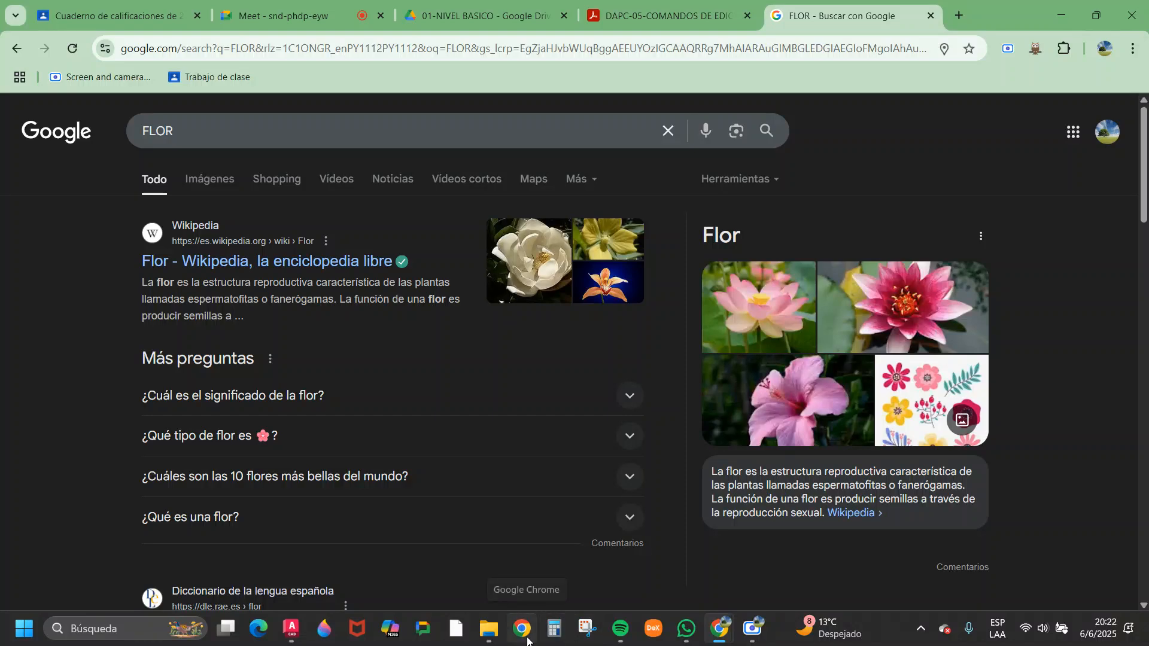
- Switch to AutoCAD and scale the rightmost of the equal-height rectangles by a factor of .2 from its lower-right corner
click(290, 629)
scroll(533, 257, up, 4)
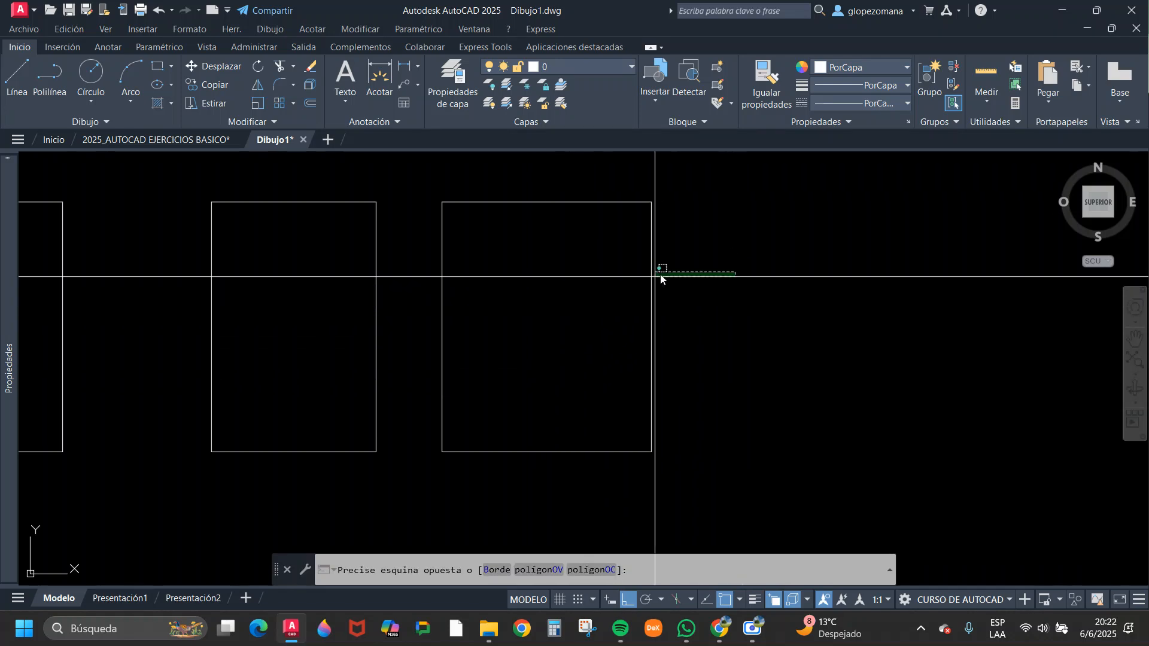
click(623, 373)
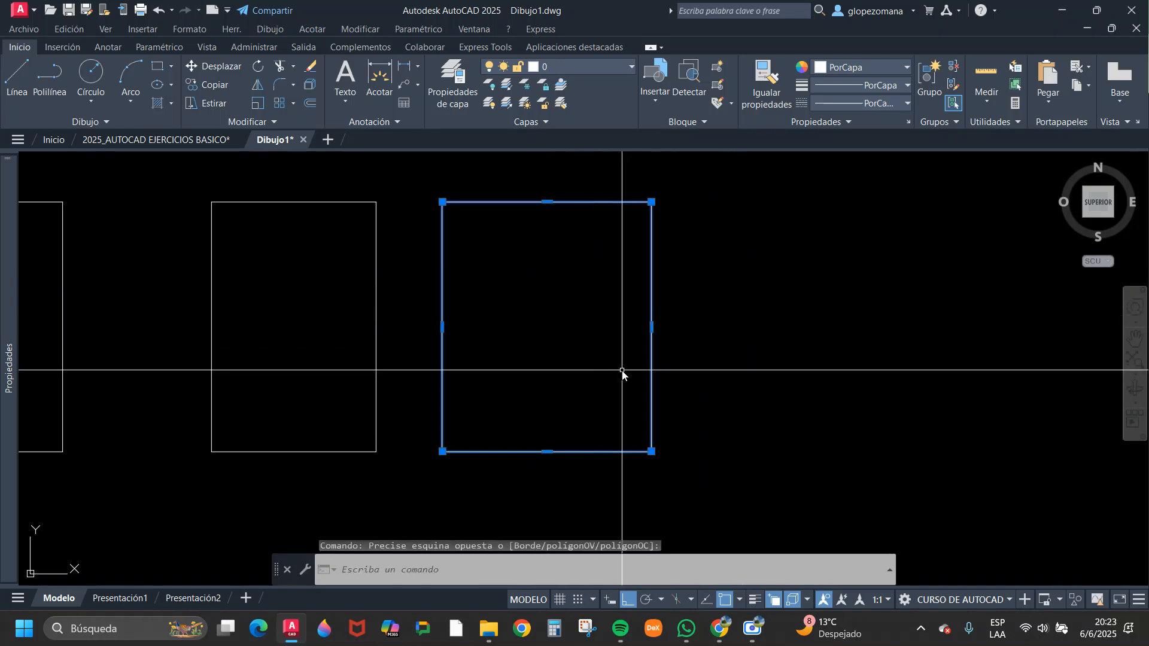
middle_drag(745, 322, 663, 346)
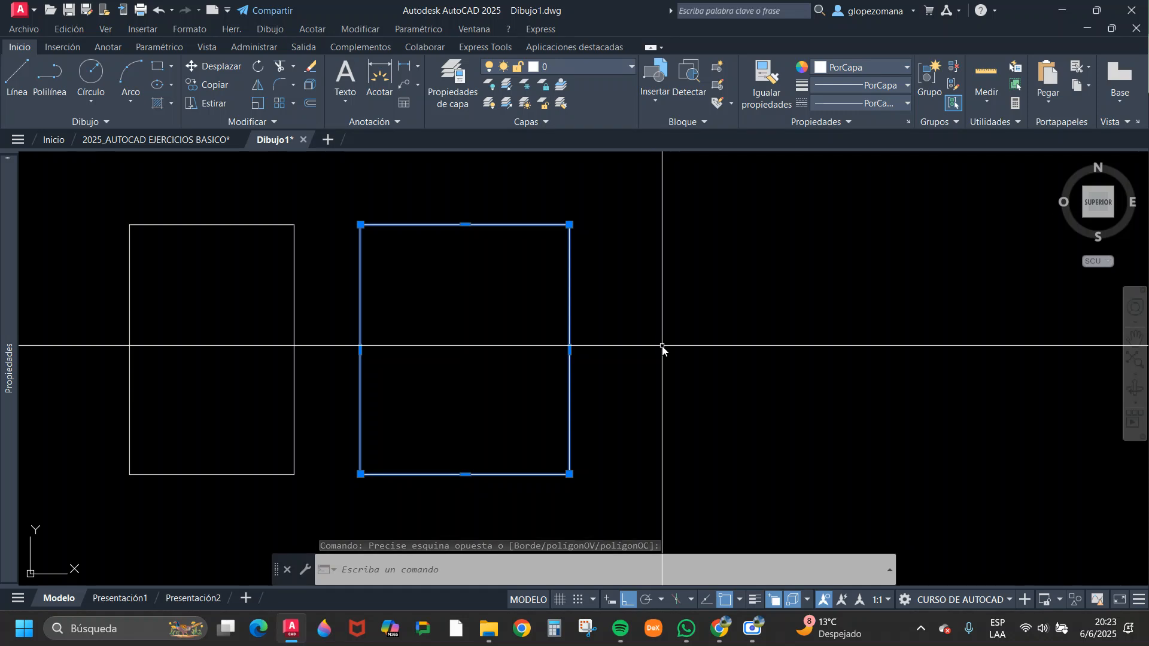
click(258, 104)
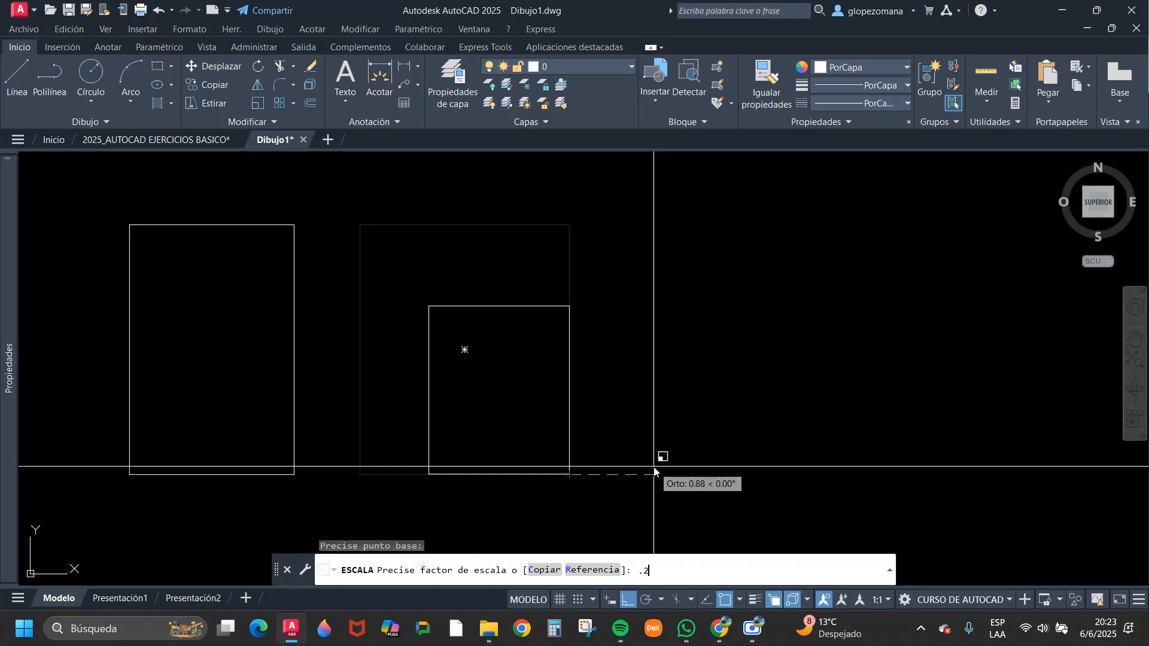
key(Return)
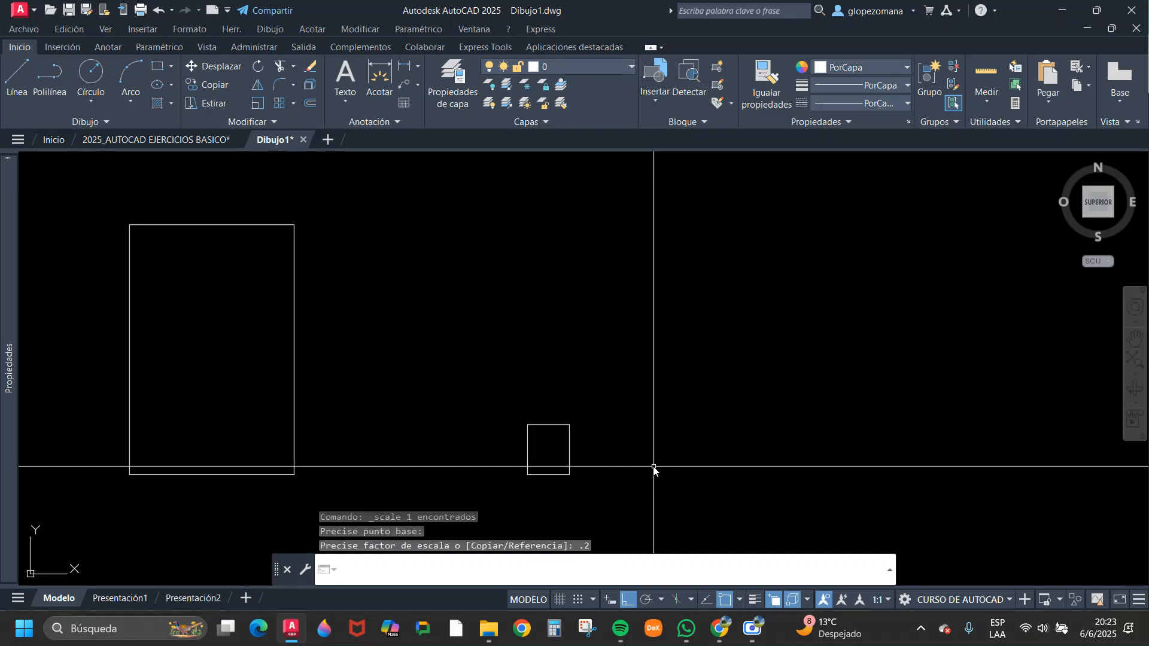
- Add a vertical linear dimension from the small rectangle's upper-right corner up to the top-edge level of the neighbouring rectangle
click(161, 70)
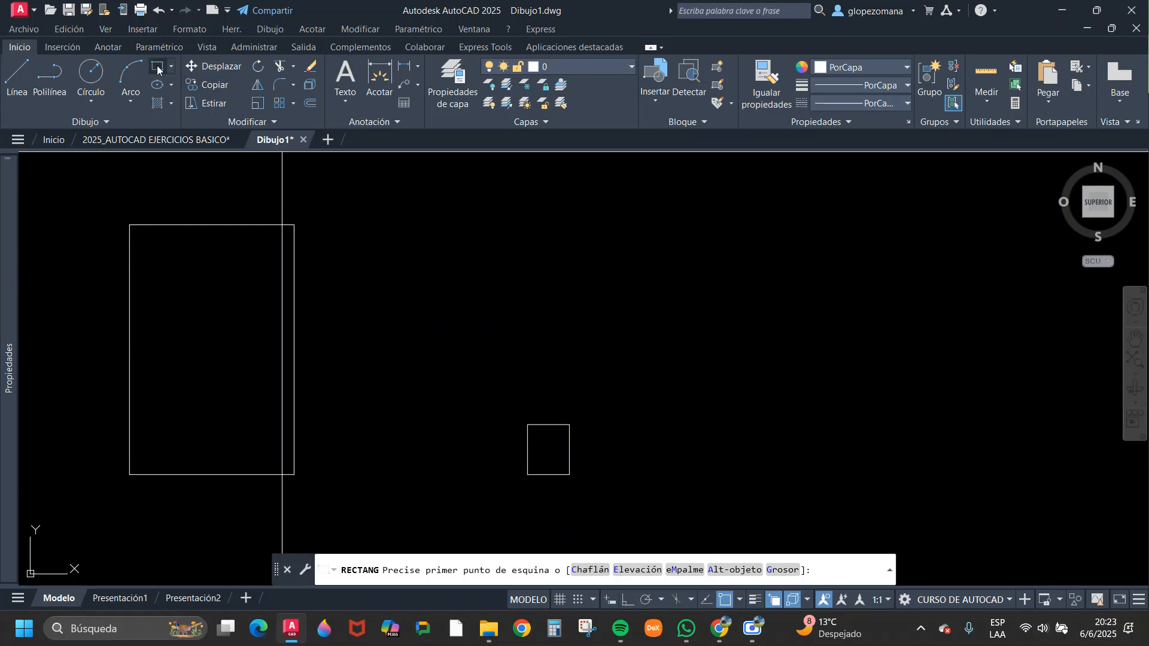
key(Escape)
click(408, 66)
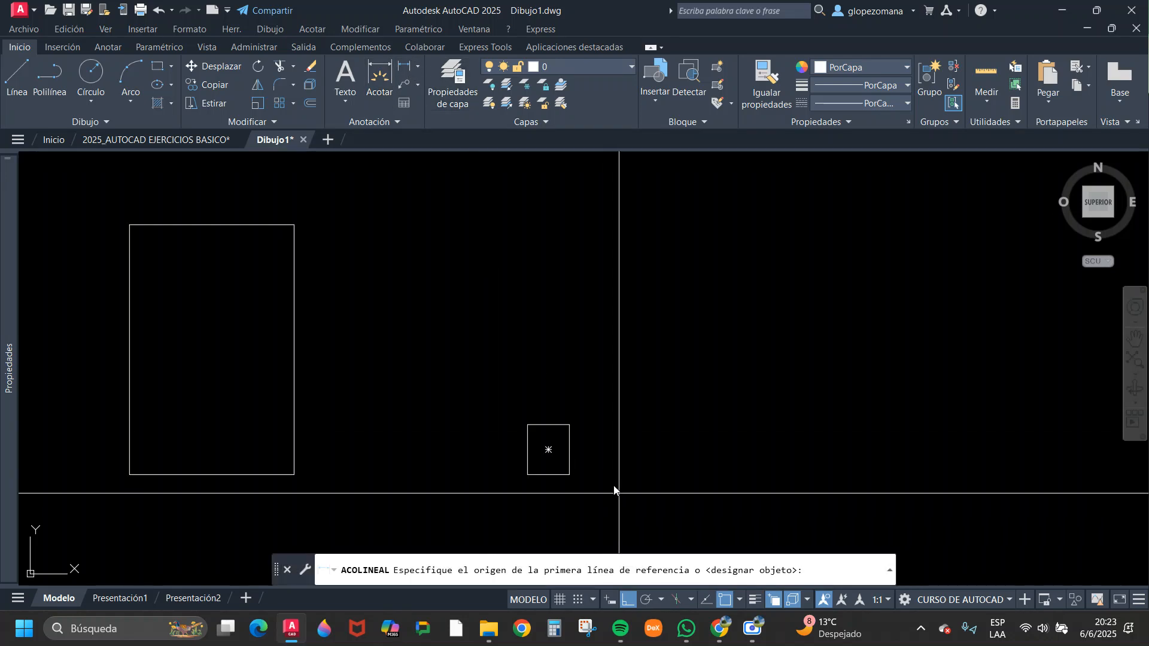
click(569, 425)
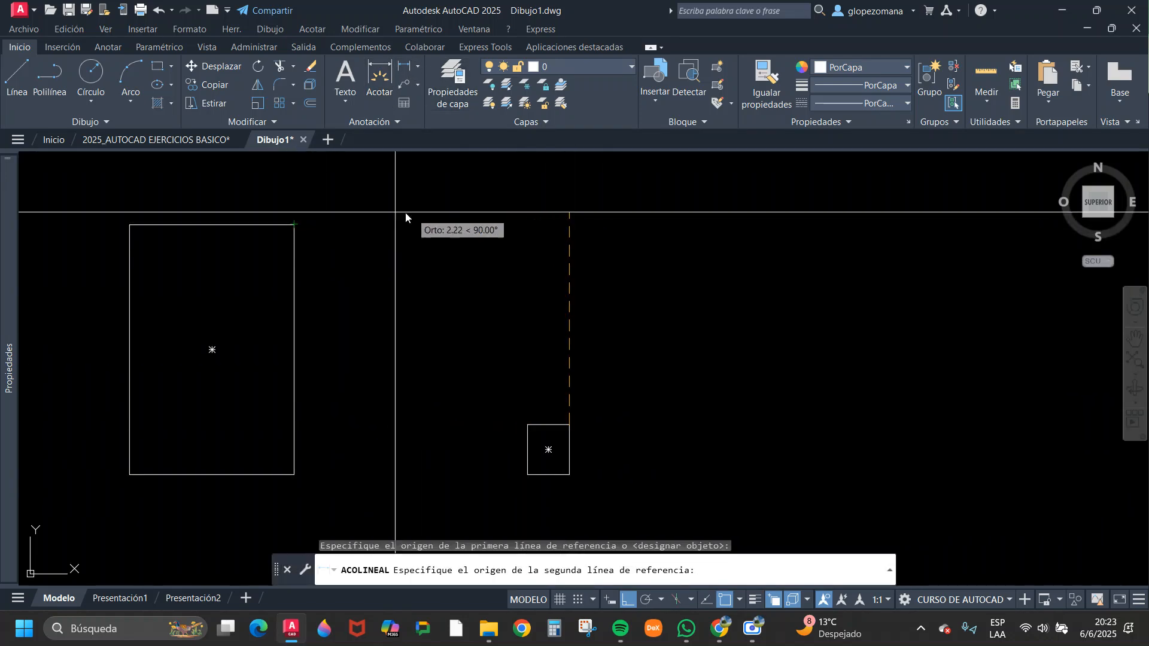
click(522, 228)
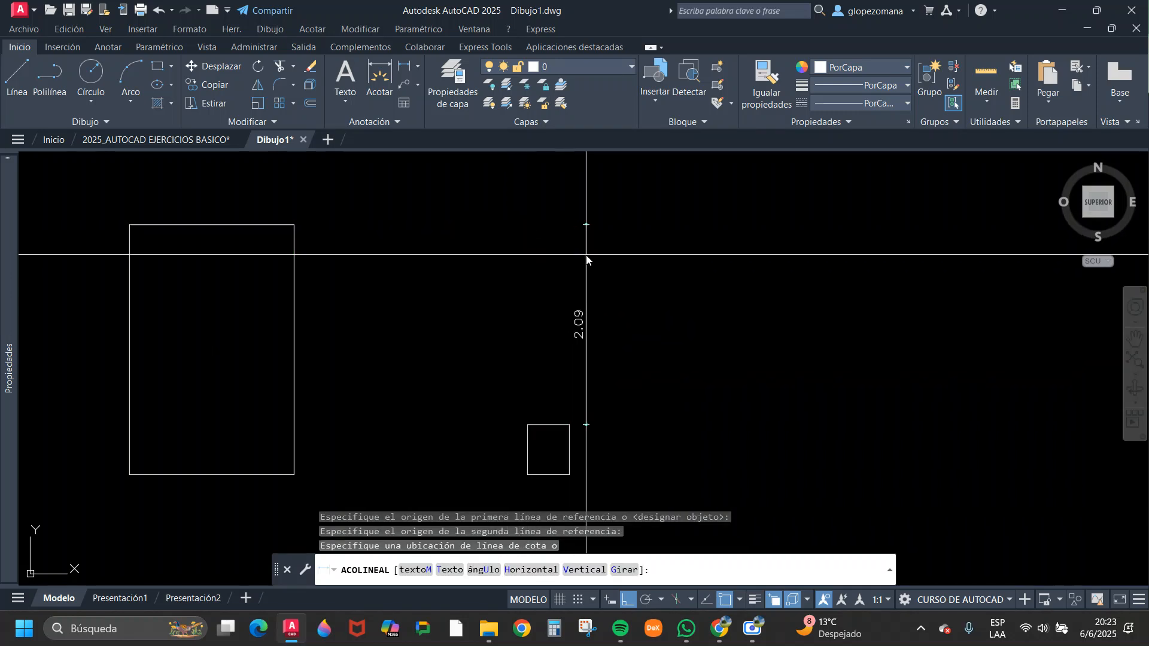
click(600, 282)
- Add a vertical linear dimension for the small rectangle's height, in line with the dimension above it
key(Return)
click(569, 425)
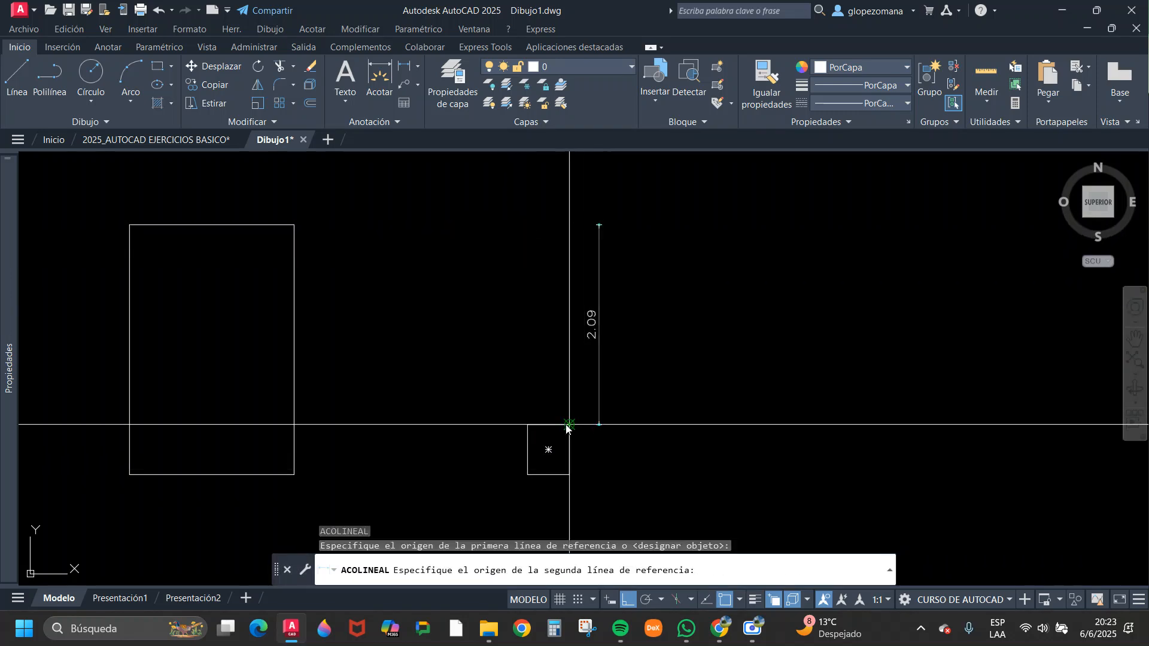
click(570, 475)
click(598, 376)
key(Escape)
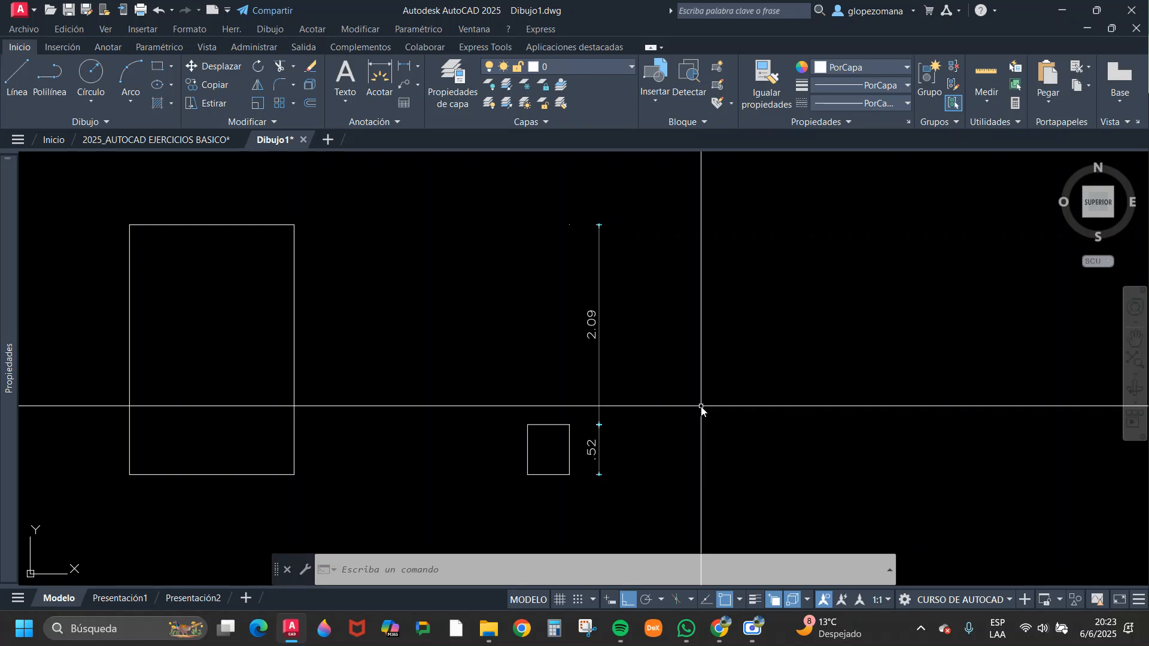
- Draw a wide horizontal rectangle in the empty area beyond the small rectangle and its dimensions
scroll(716, 404, down, 3)
key(Escape)
key(Escape)
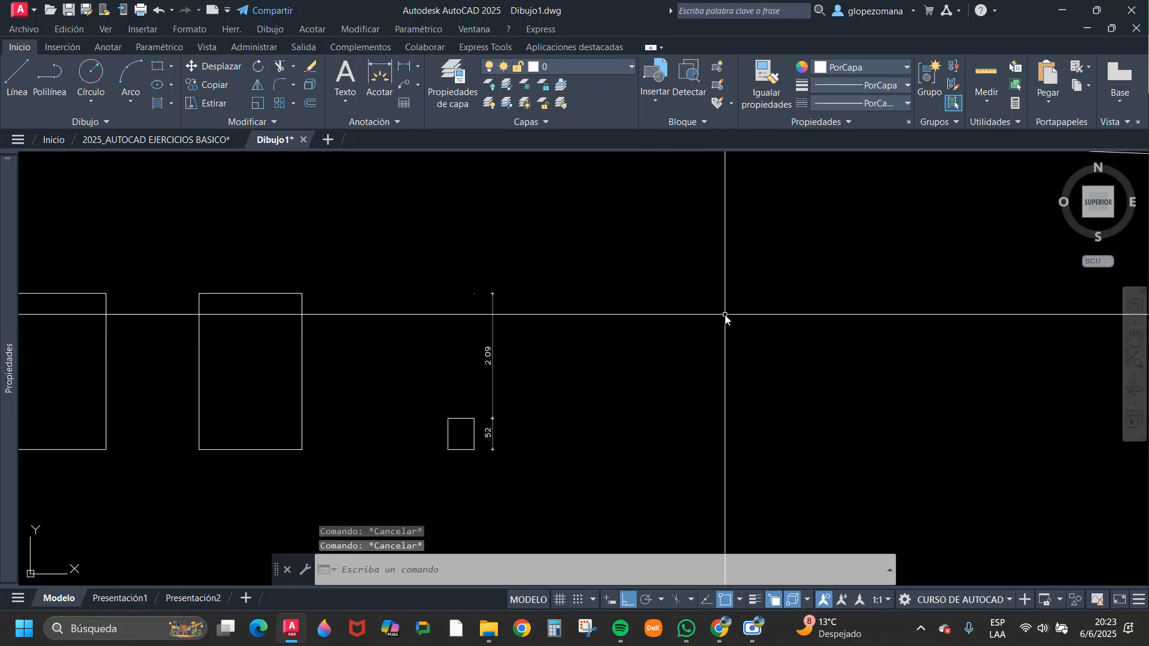
text(rec)
key(Return)
click(688, 294)
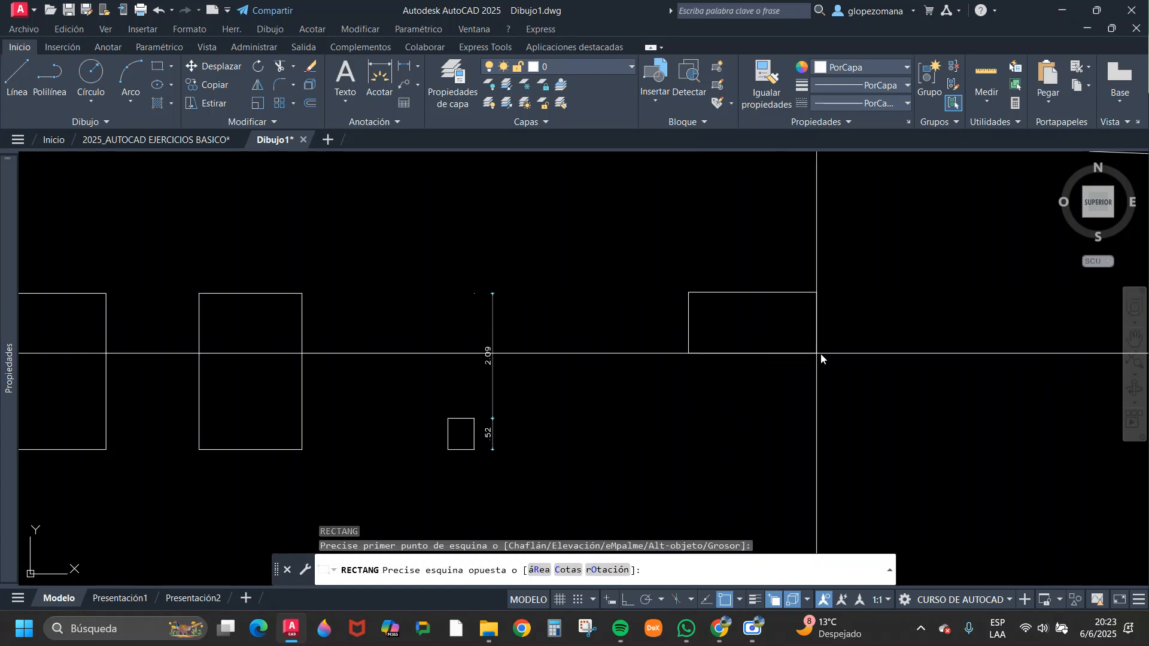
click(945, 369)
- Divide the wide rectangle in half with a zero-width rectangle between the midpoints of its top and bottom edges
scroll(905, 378, up, 2)
key(Return)
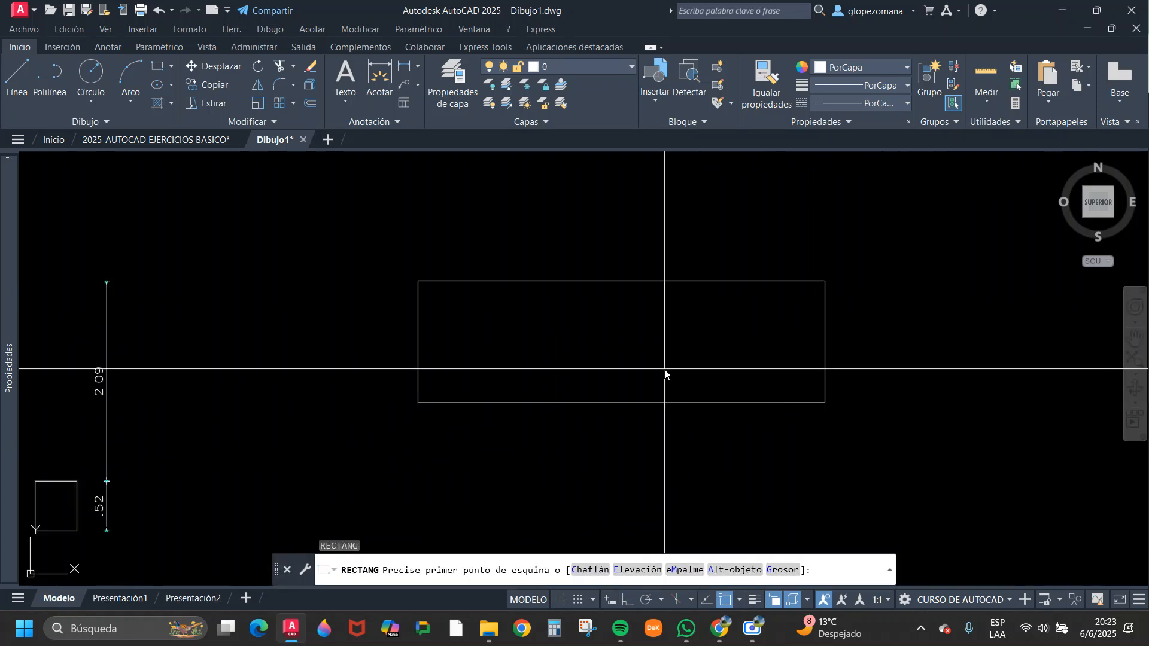
click(622, 281)
click(623, 402)
- Draw a zero-width rectangle down from the top edge of the wide rectangle's second half, using the midpoint between two points
key(Return)
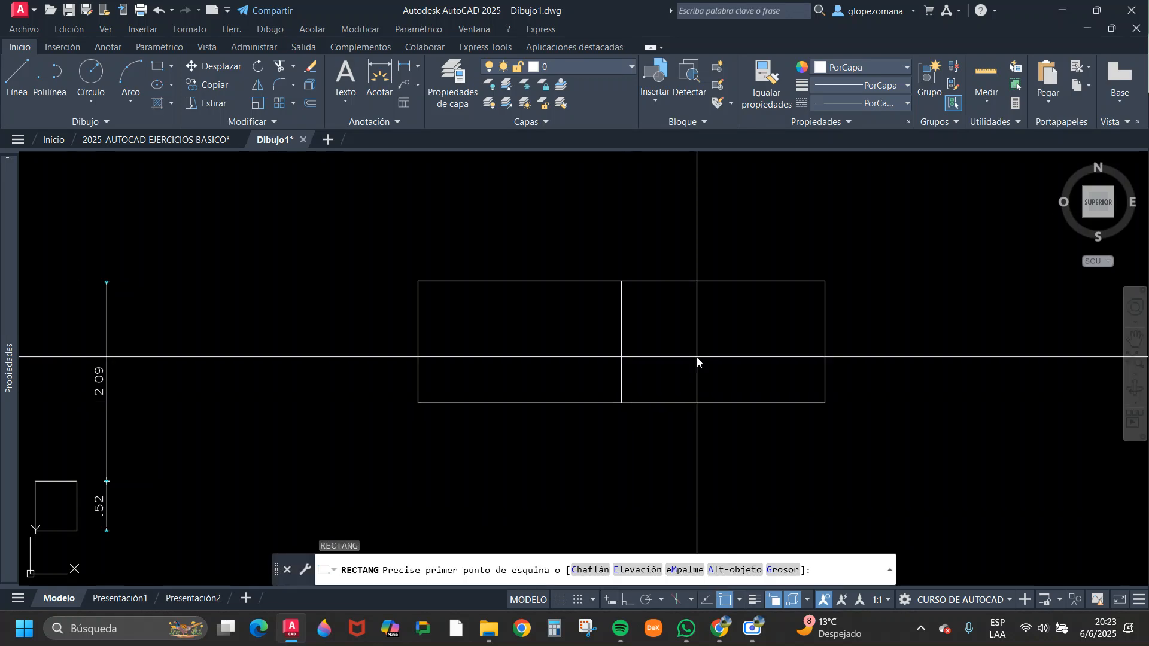
shift+right_click(702, 355)
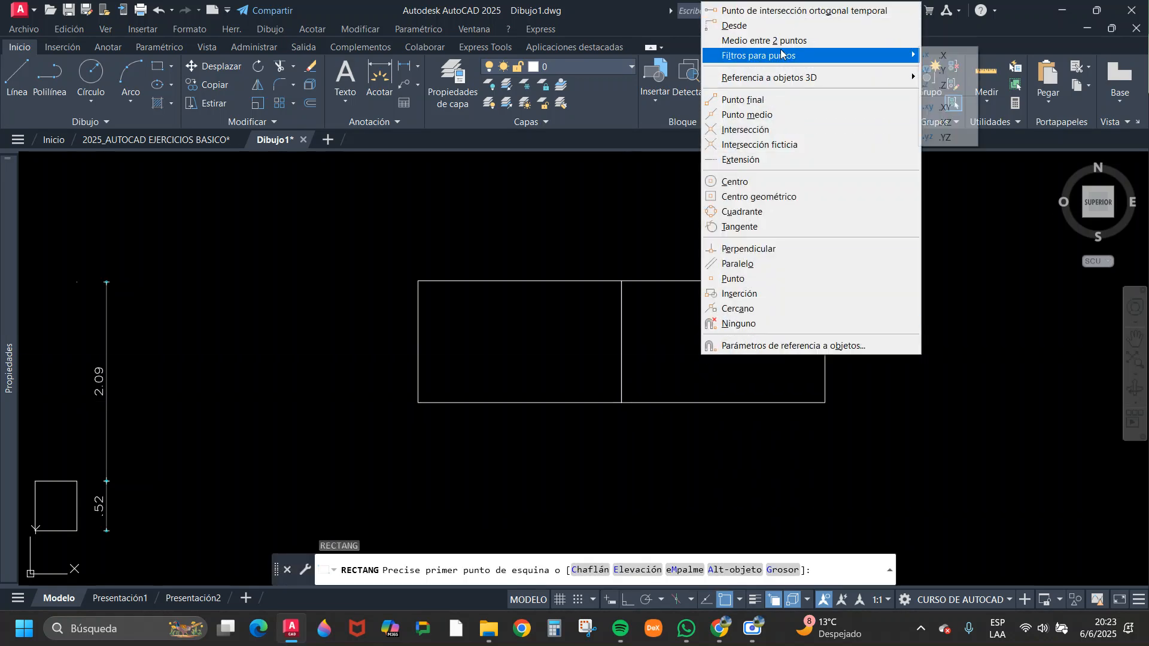
click(746, 41)
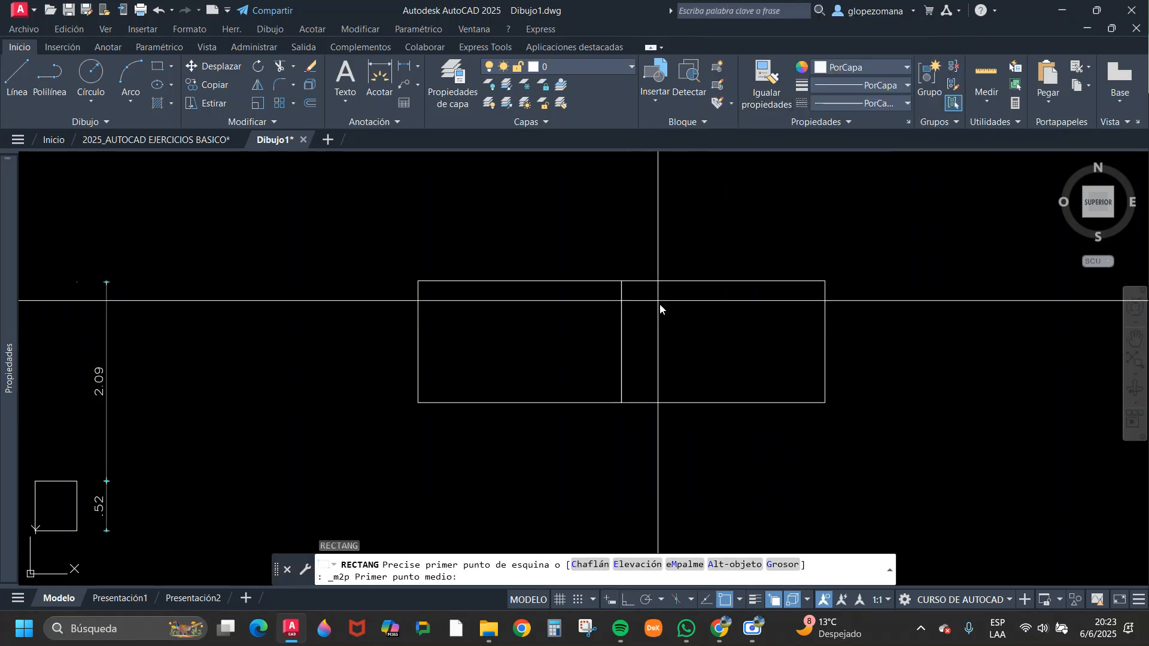
click(624, 353)
click(824, 356)
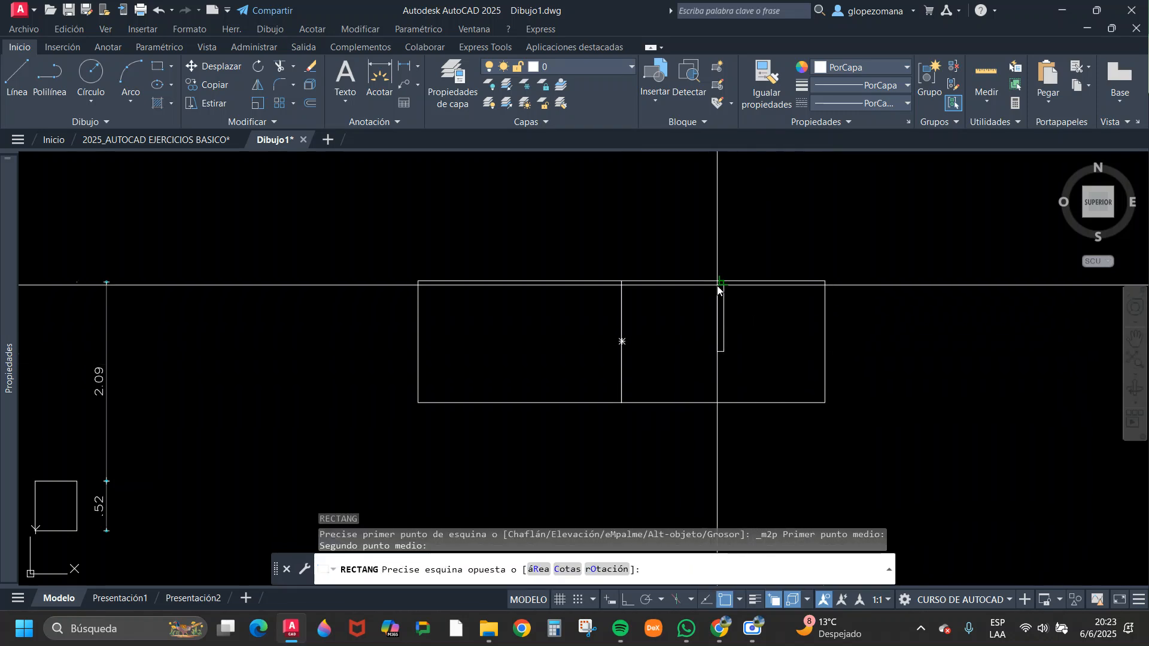
key(Escape)
- Stretch the lower end of the short divider down to the wide rectangle's bottom edge
click(738, 318)
click(713, 358)
click(723, 352)
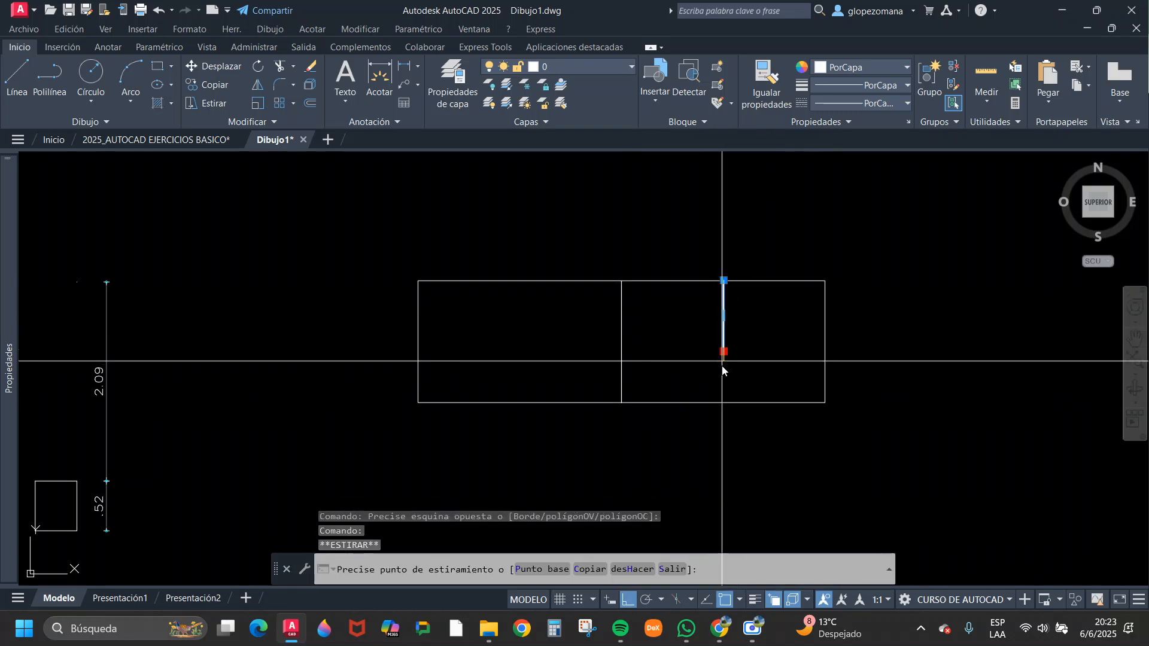
click(724, 402)
key(Escape)
- Mirror the quarter divider about the wide rectangle's central divider, keeping the source object
click(755, 340)
click(692, 341)
text(si)
key(Return)
click(621, 281)
click(601, 185)
key(Return)
key(Escape)
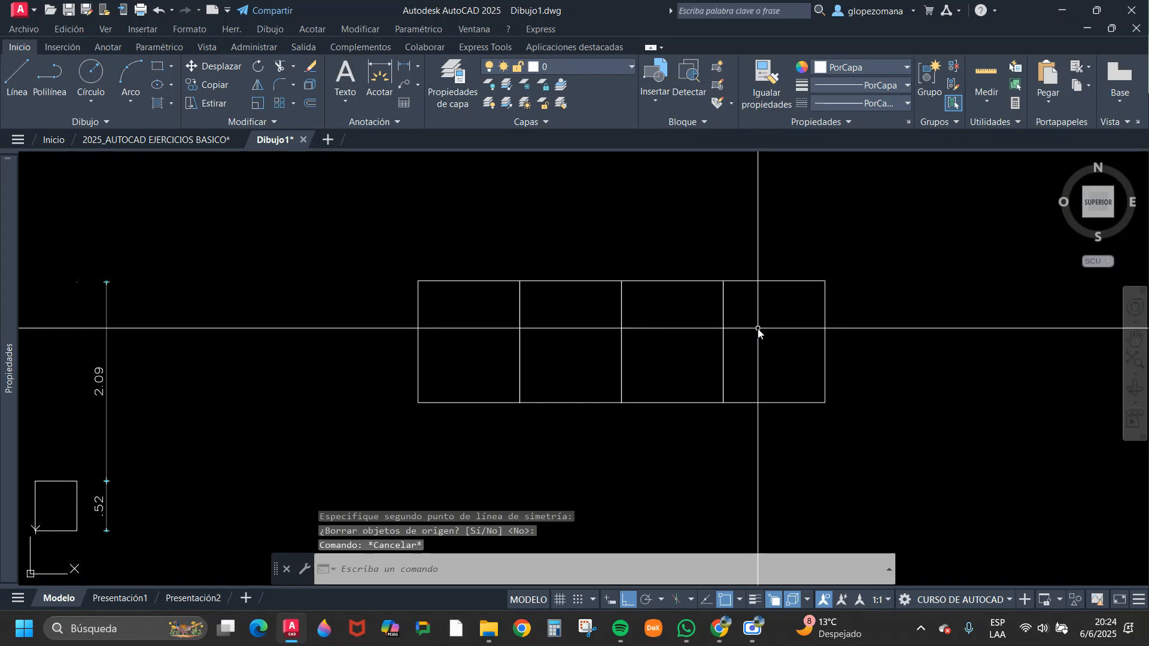
- Scale the narrower of the two equal-height rectangles by a factor of 100 from its upper-right corner
scroll(758, 329, down, 5)
key(Escape)
scroll(564, 354, up, 2)
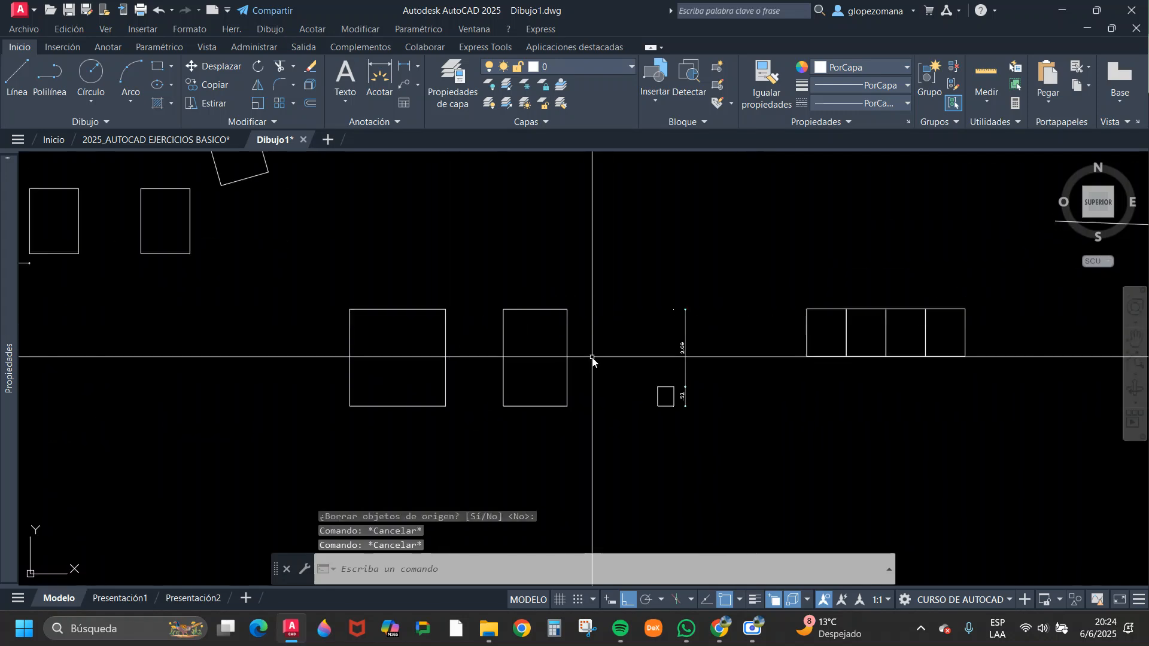
click(258, 103)
click(533, 251)
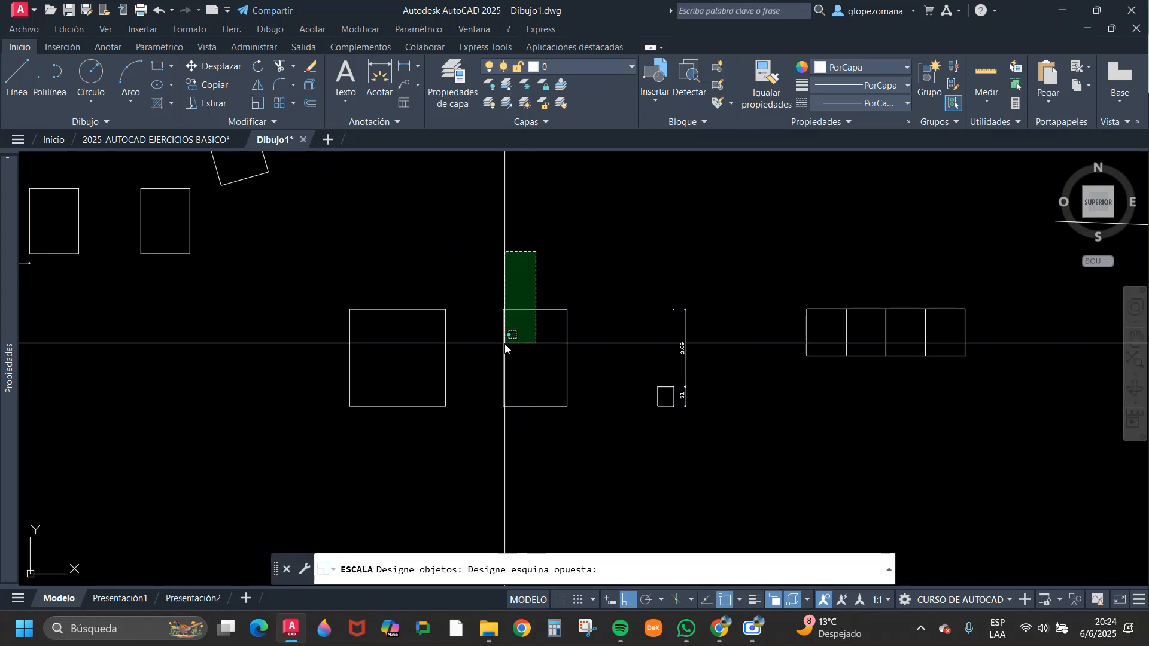
click(504, 338)
key(Return)
click(535, 357)
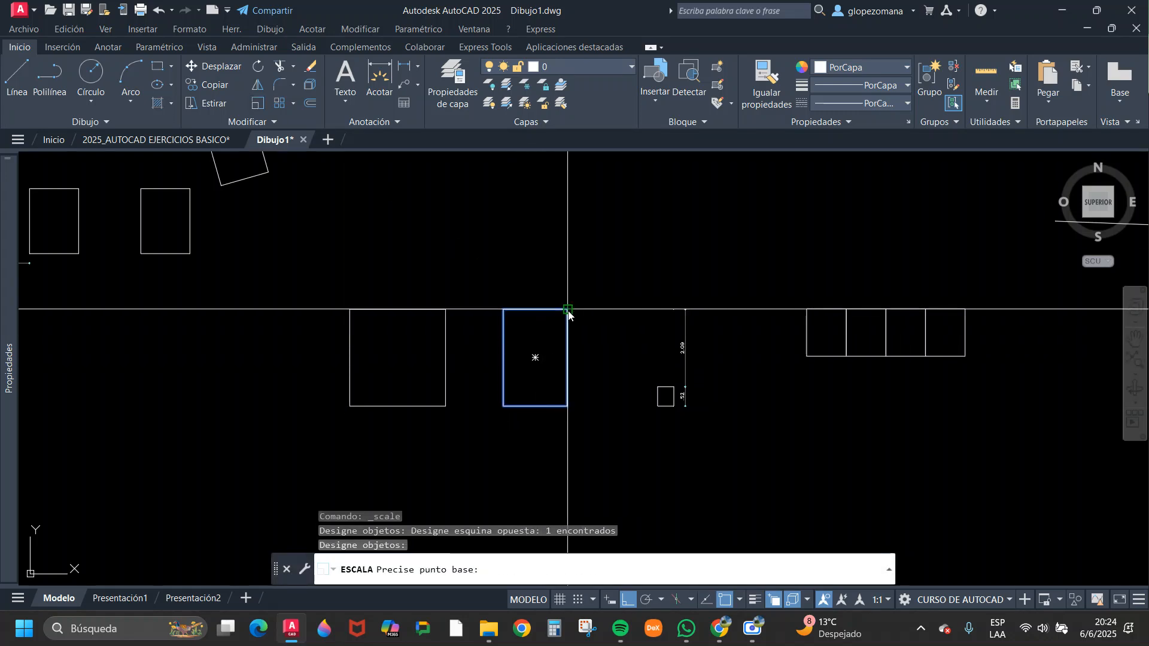
text(100)
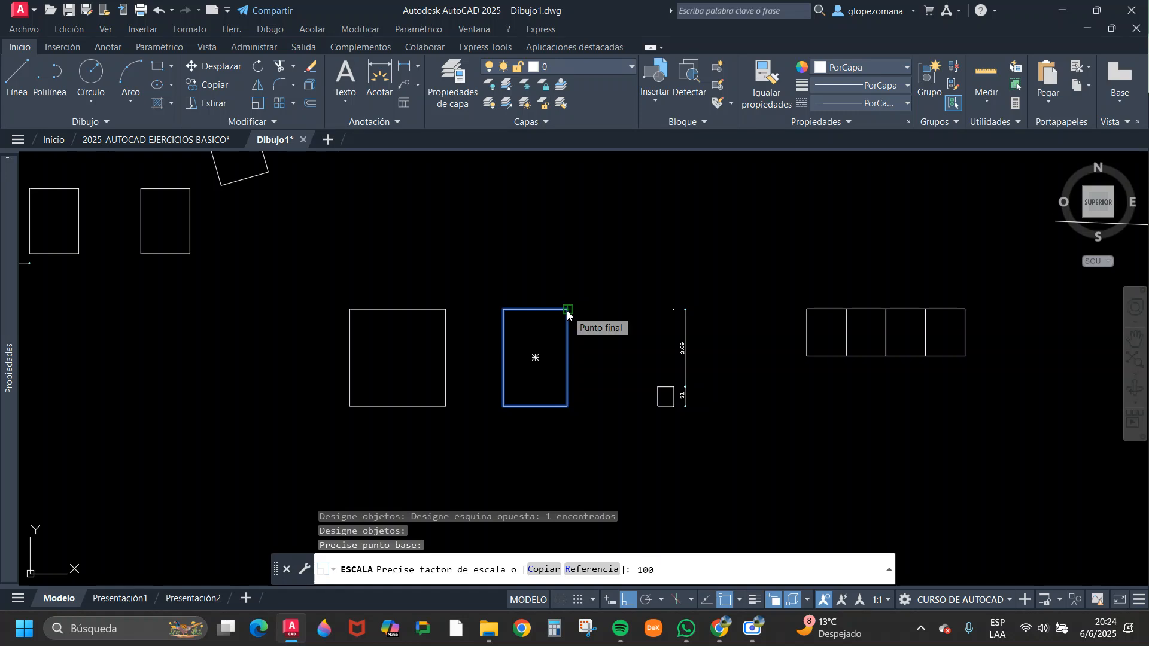
key(Return)
scroll(566, 358, down, 15)
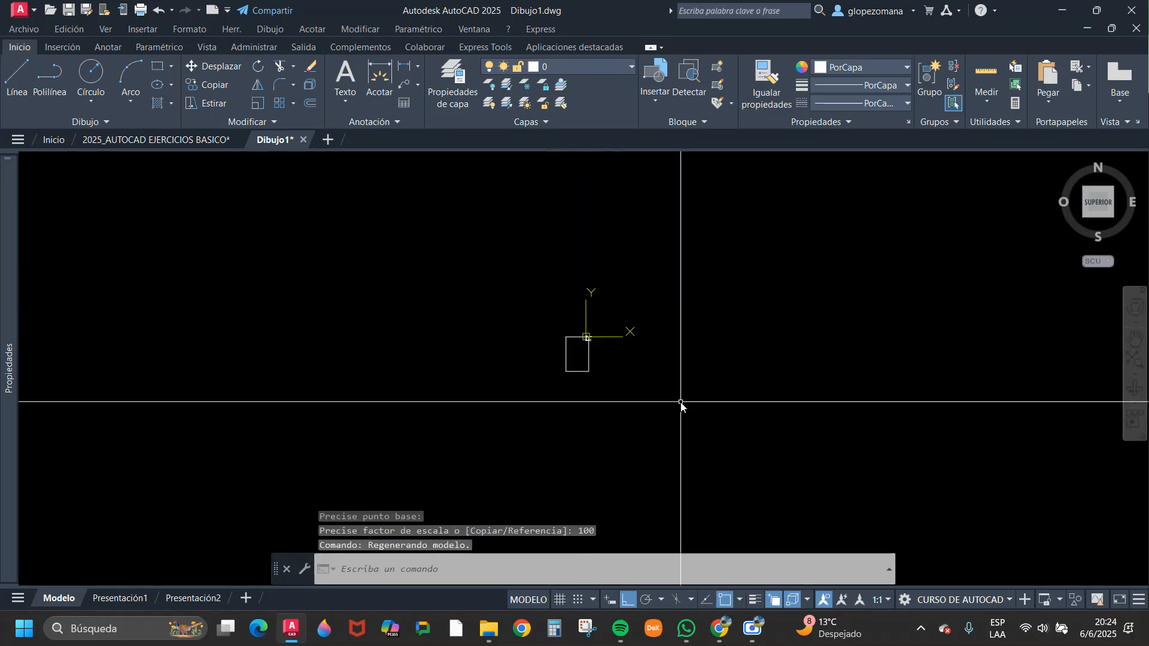
- Undo the scaling of the rectangle by 100
click(158, 10)
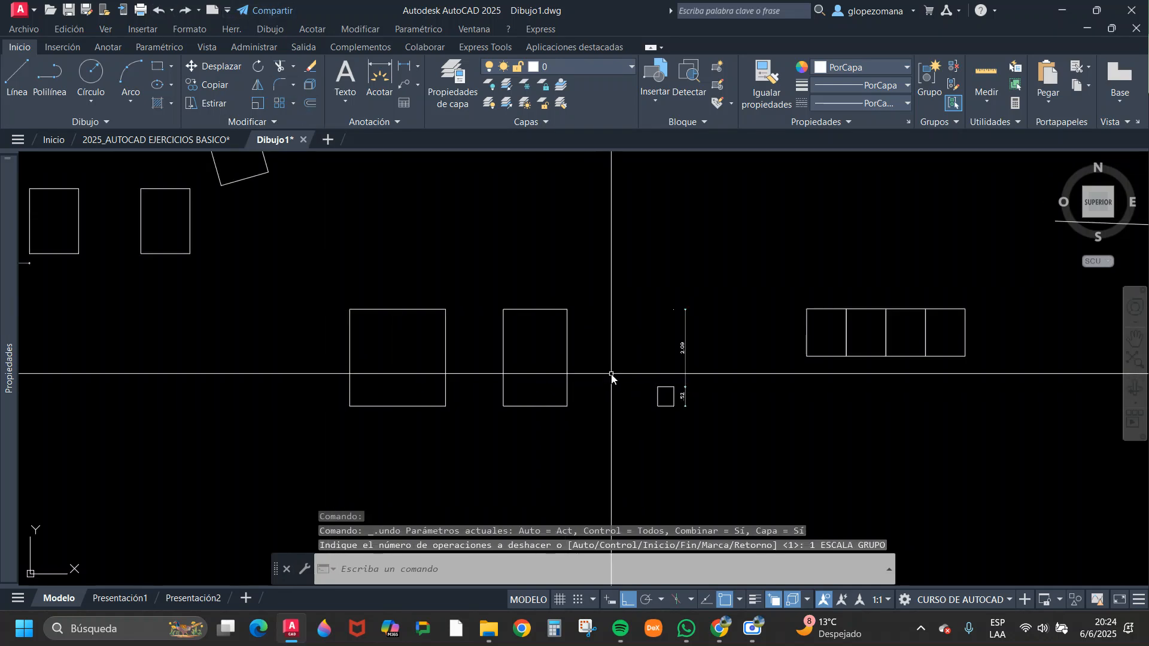
key(Return)
key(Escape)
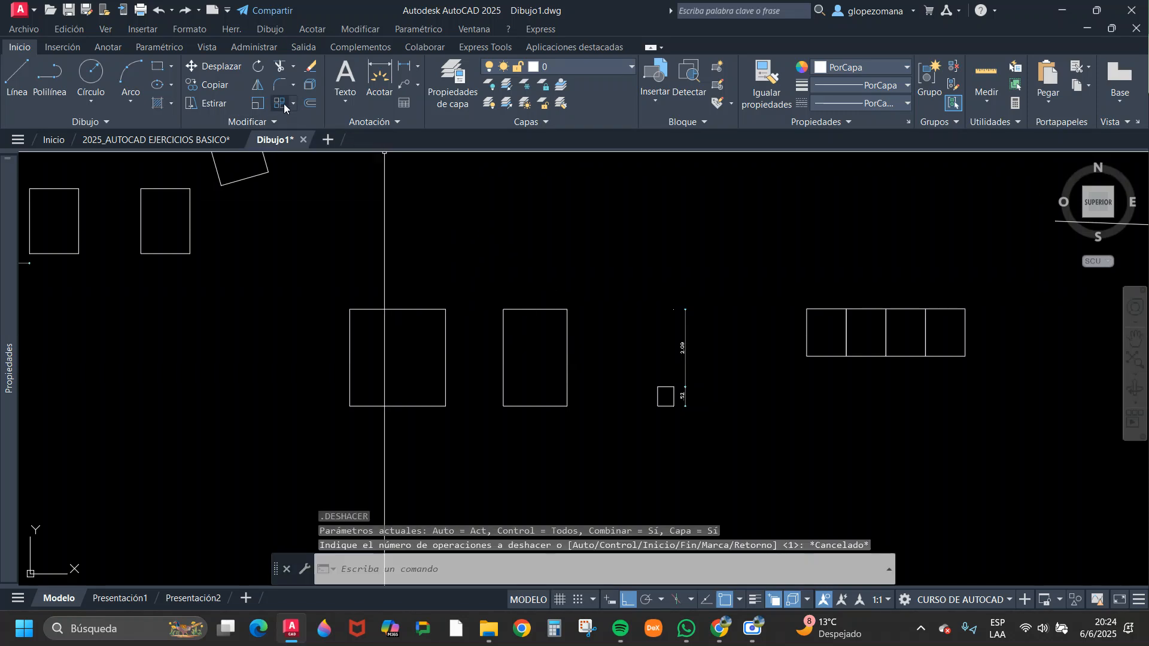
click(259, 106)
click(547, 333)
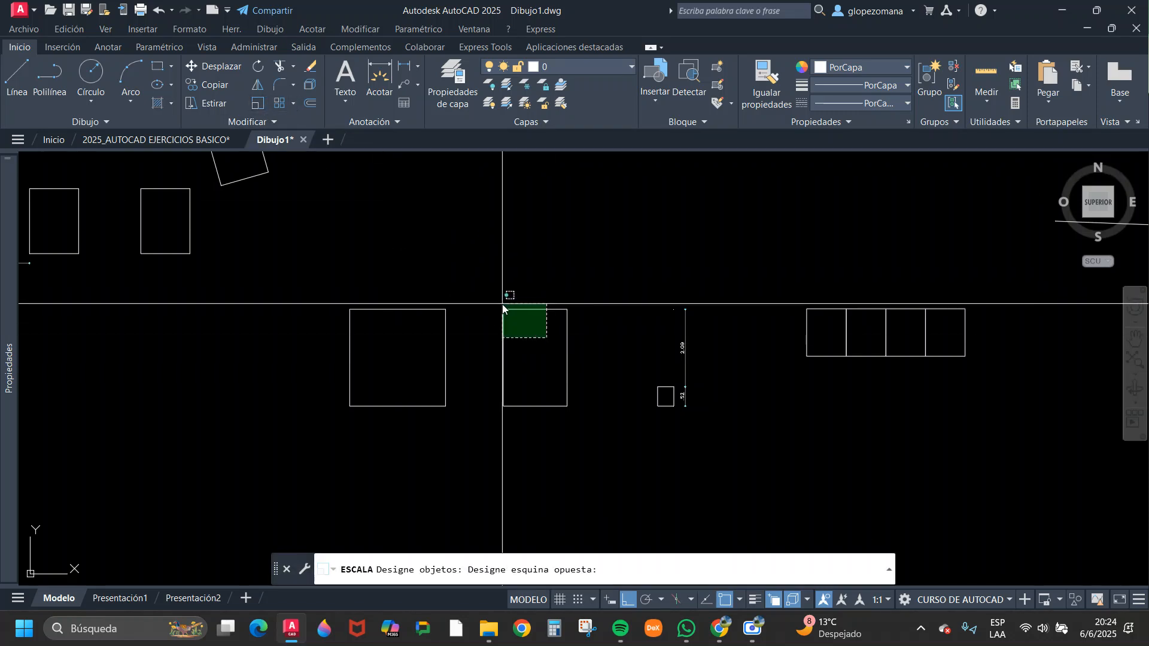
click(530, 282)
key(Return)
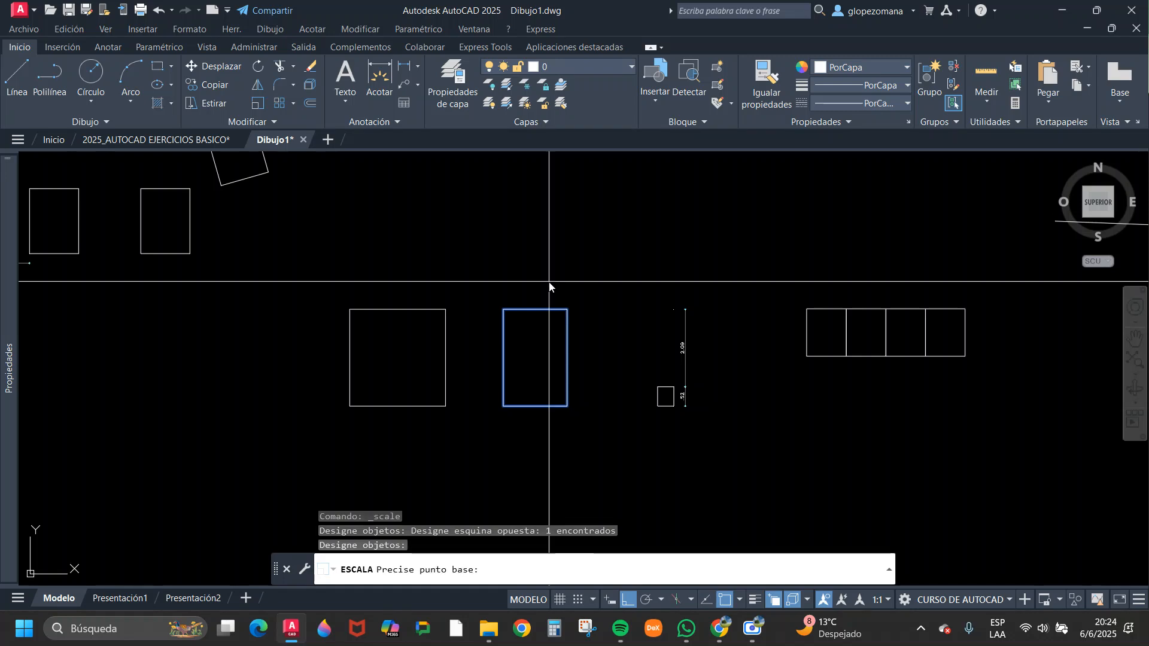
key(Escape)
- Examine the full-size rectangles, the dimensioned small rectangle and the rectangle divided into quarters across the drawing
middle_drag(833, 416, 715, 427)
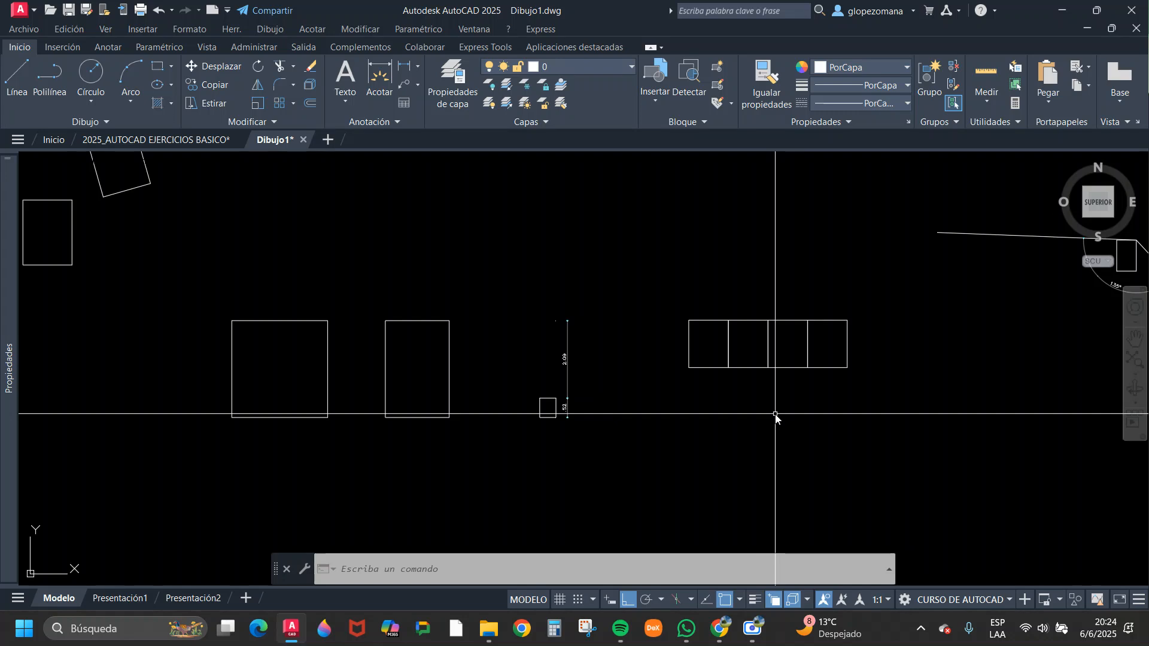
key(Escape)
scroll(428, 336, up, 1)
mouse_move(468, 337)
middle_down()
mouse_move(584, 281)
mouse_move(595, 356)
middle_up()
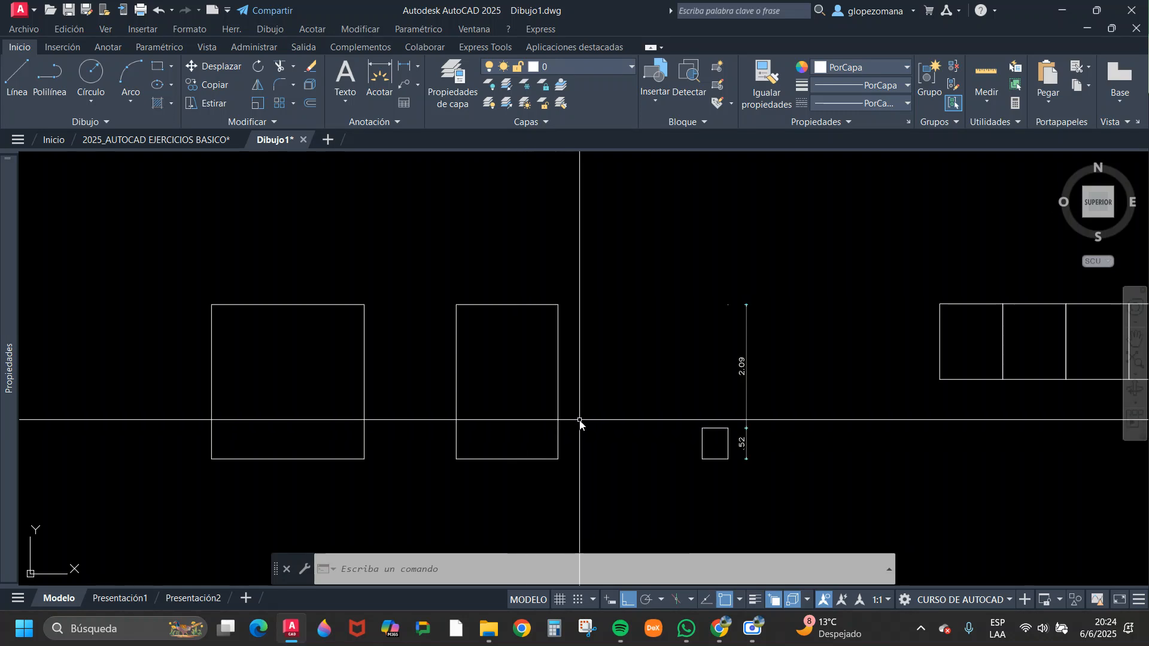
scroll(627, 391, down, 2)
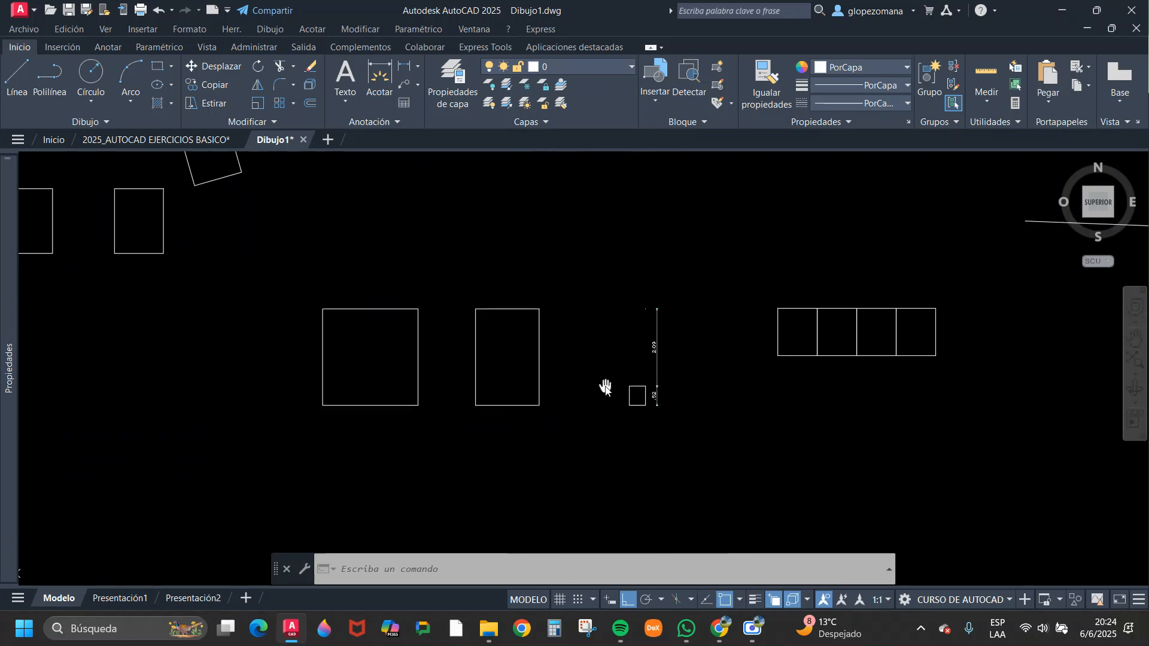
scroll(627, 390, down, 5)
key(Escape)
key(Escape)
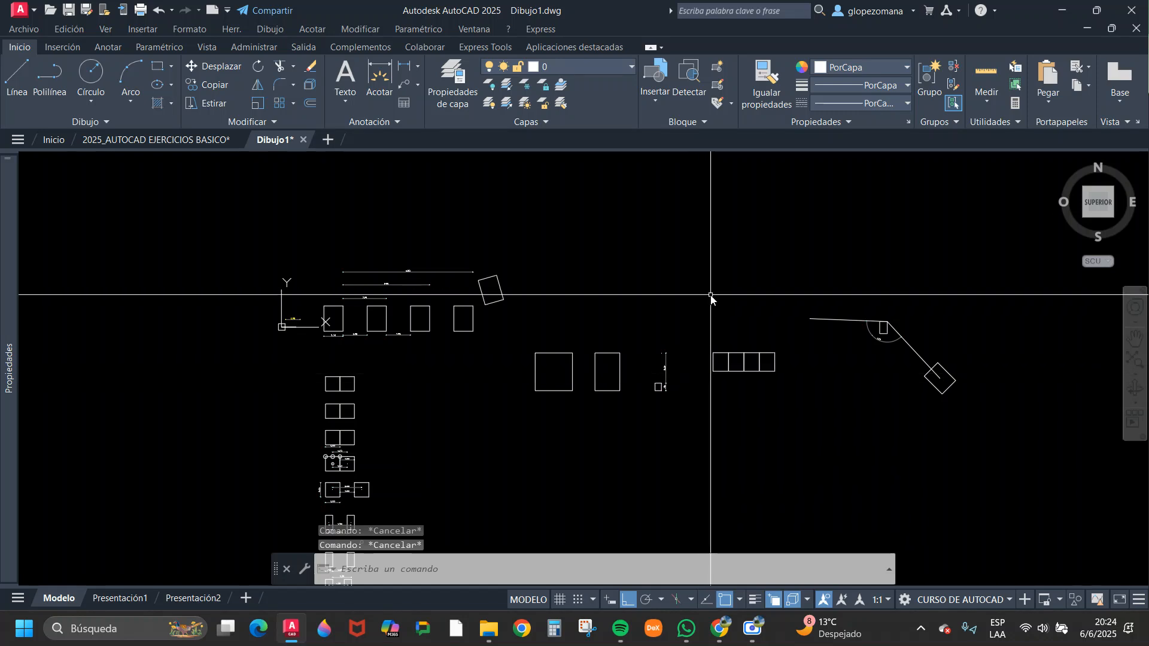
scroll(796, 385, up, 2)
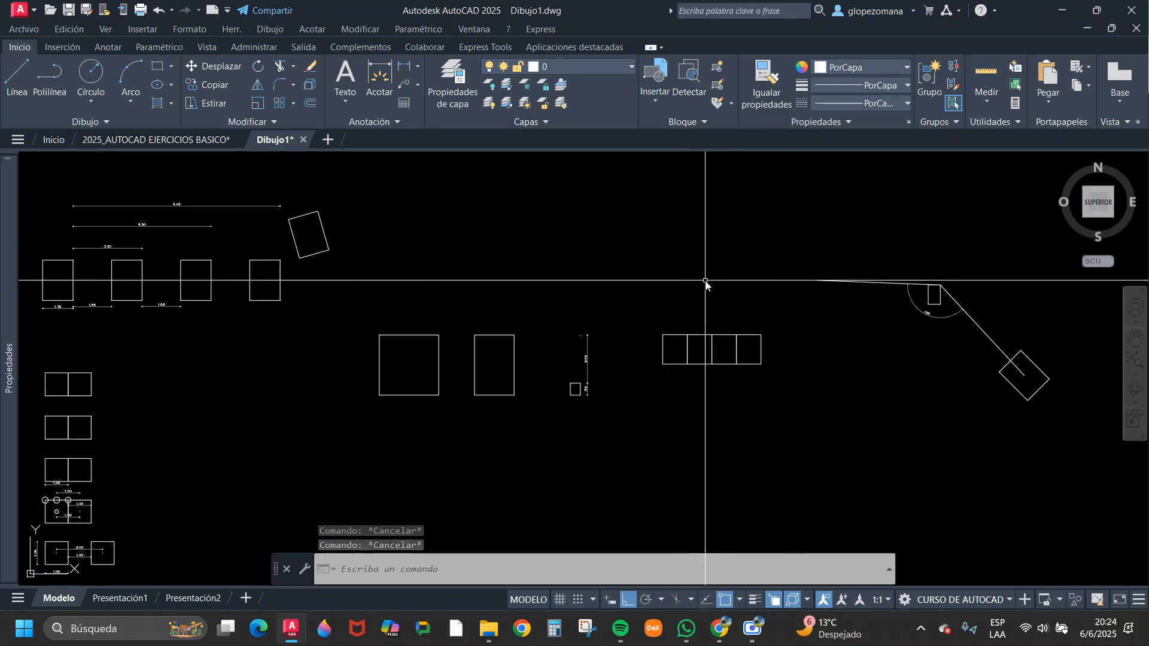
middle_drag(705, 287, 662, 351)
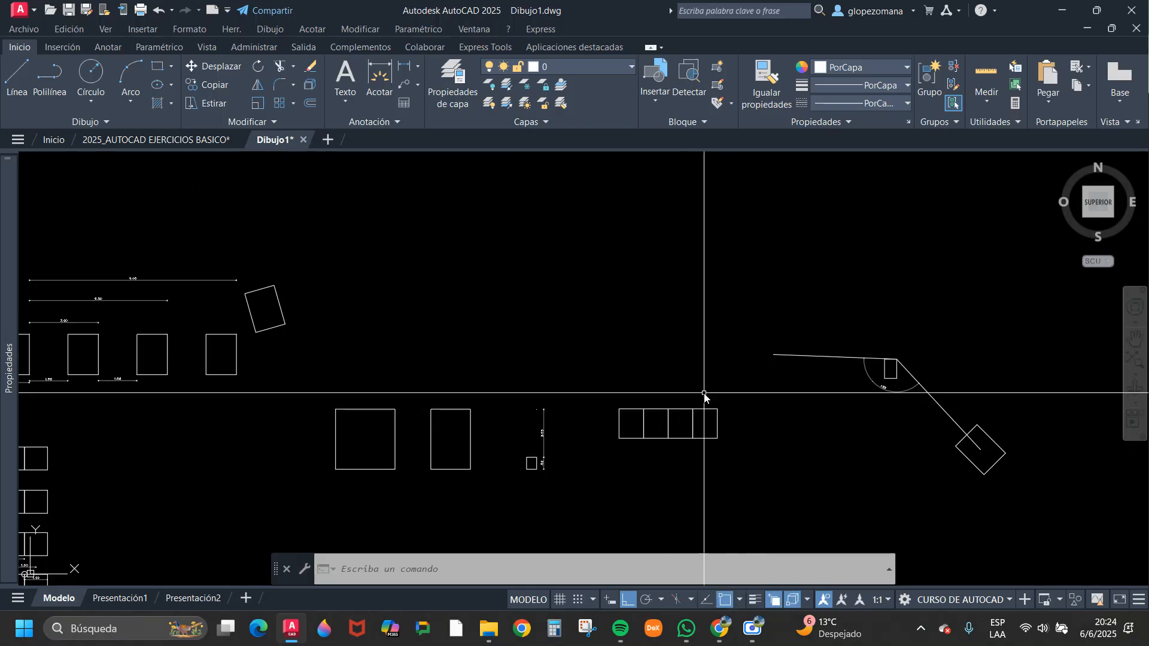
- Switch to Chrome and show the image results for the FLOR search
mouse_move(720, 628)
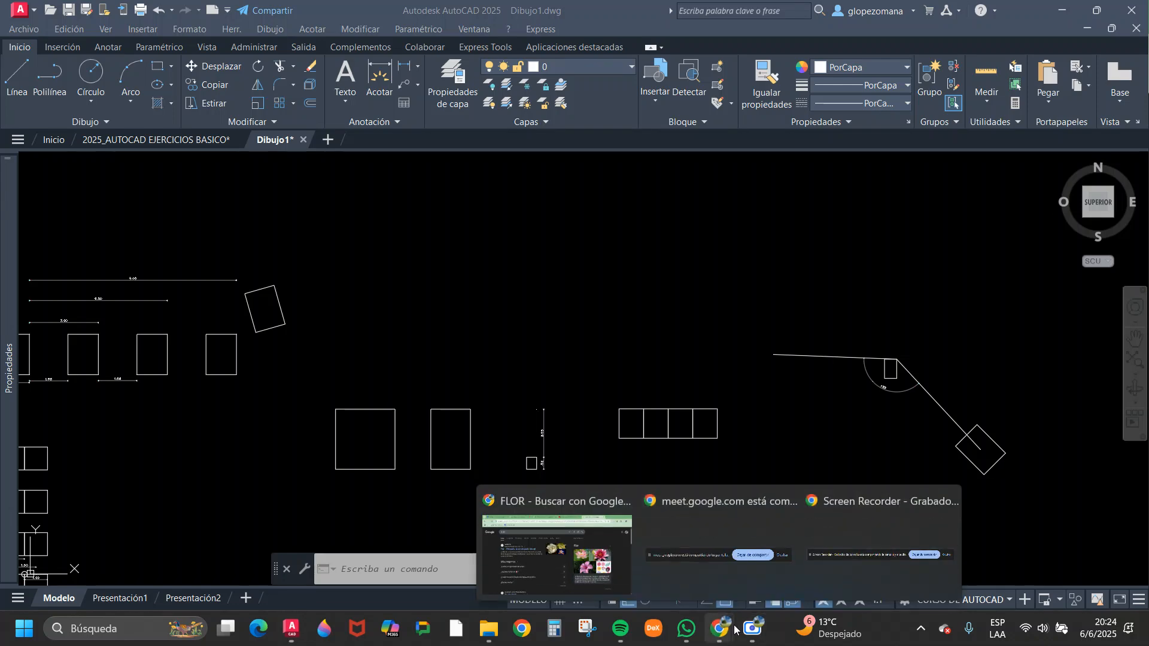
click(559, 544)
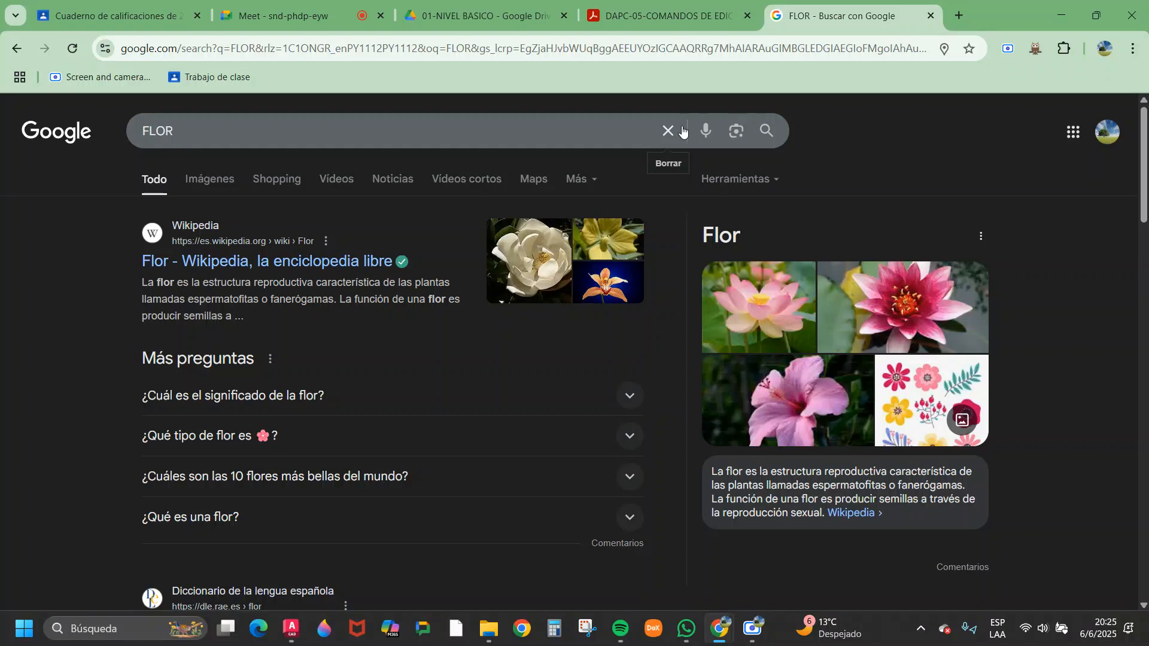
click(204, 181)
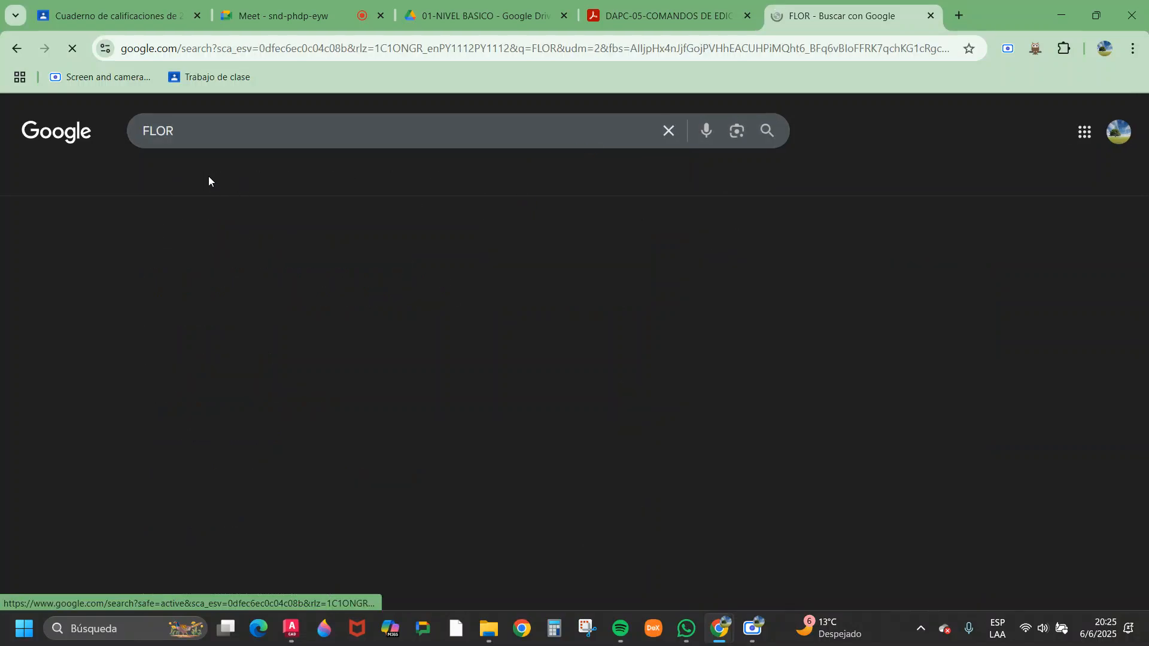
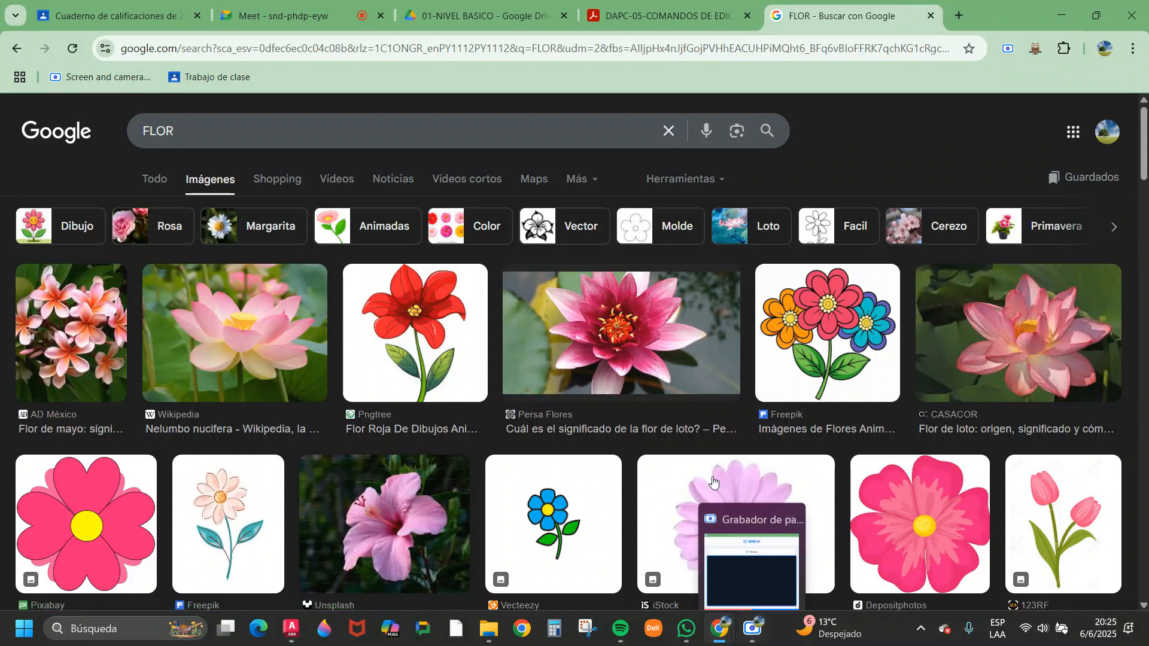
- Open the Wikipedia lotus image's source page and the CASACOR lotus result in separate new tabs
click(215, 356)
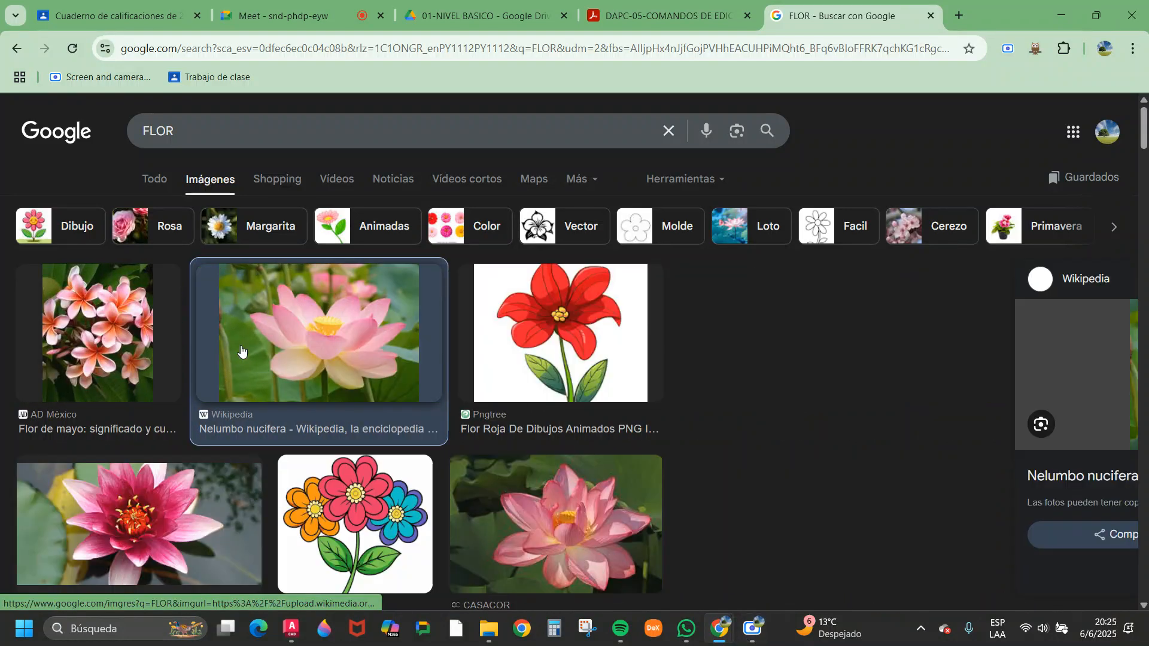
click(867, 374)
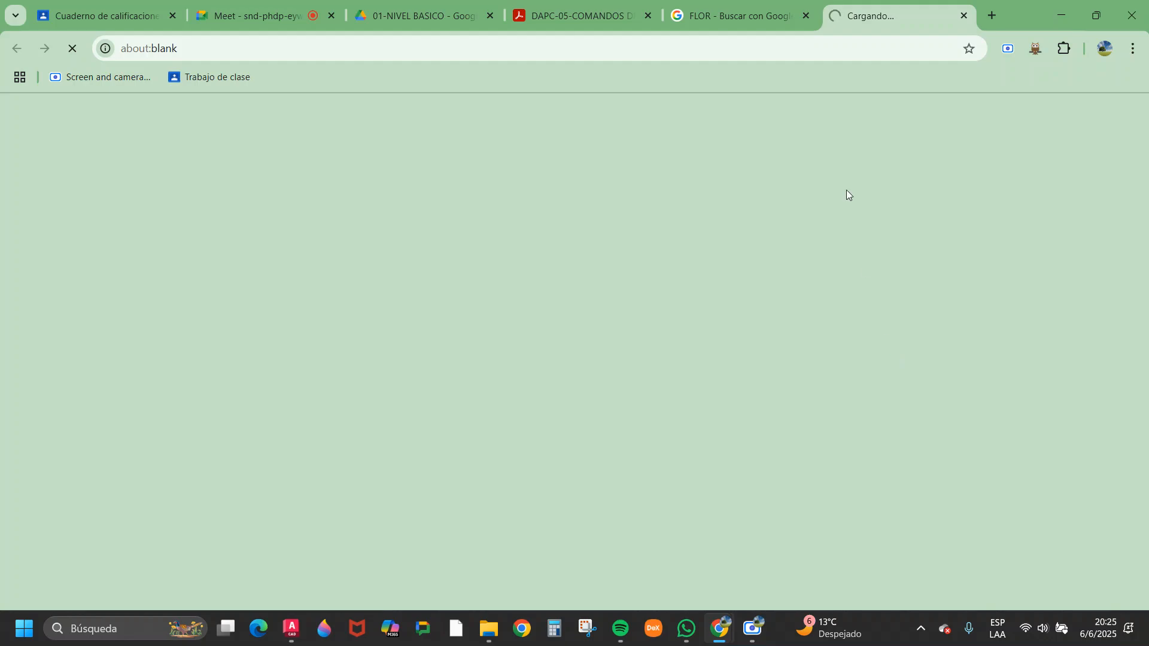
click(731, 18)
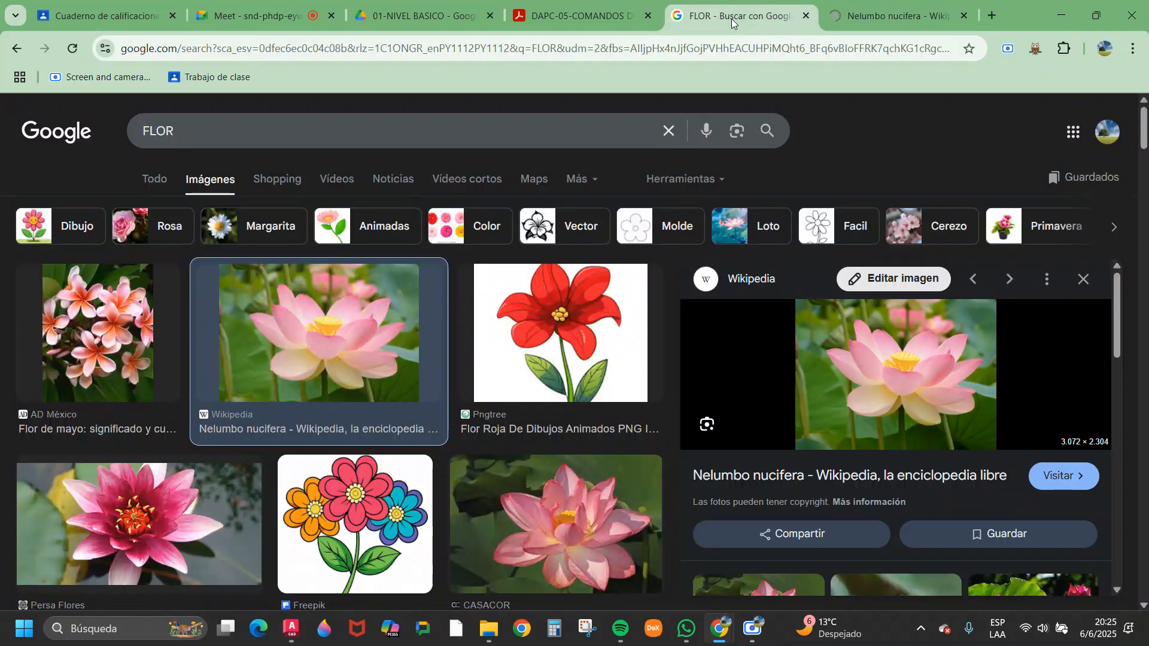
right_click(565, 526)
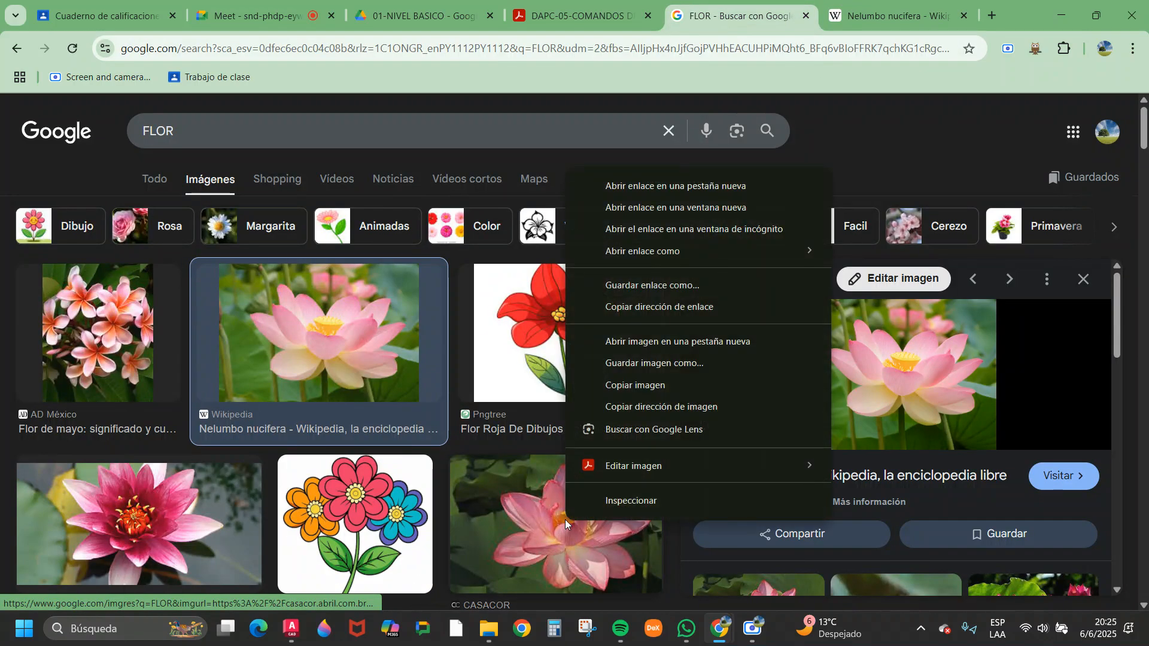
click(713, 190)
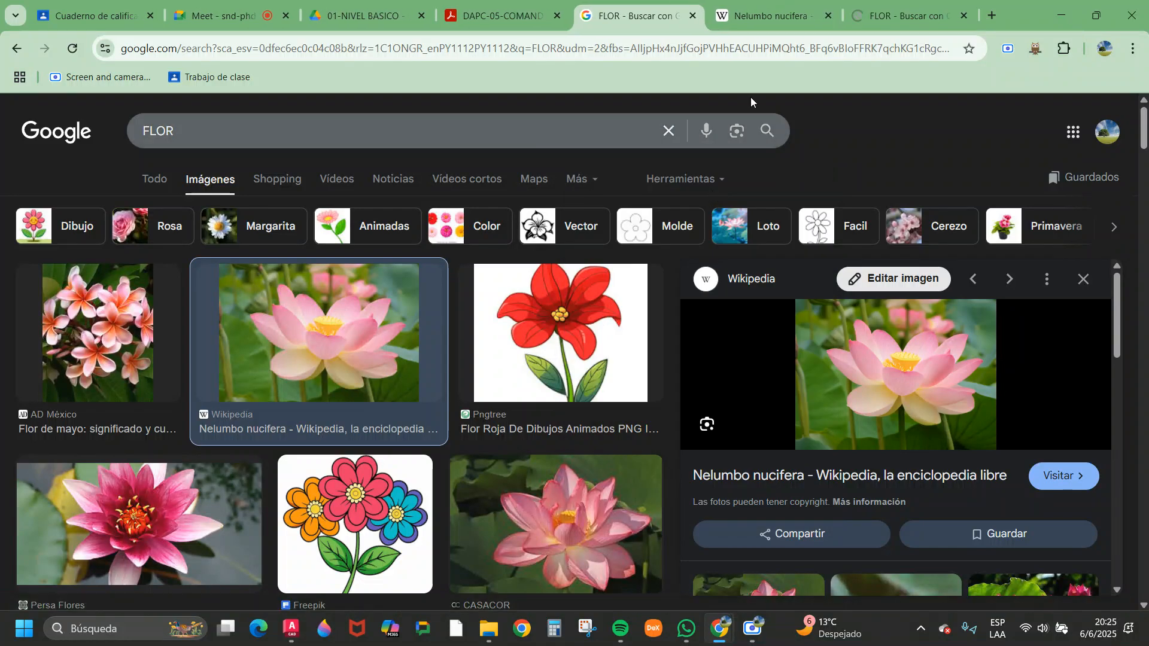
- Open the Persa Flores lotus image in its own tab and close the Wikipedia and CASACOR tabs
right_click(149, 519)
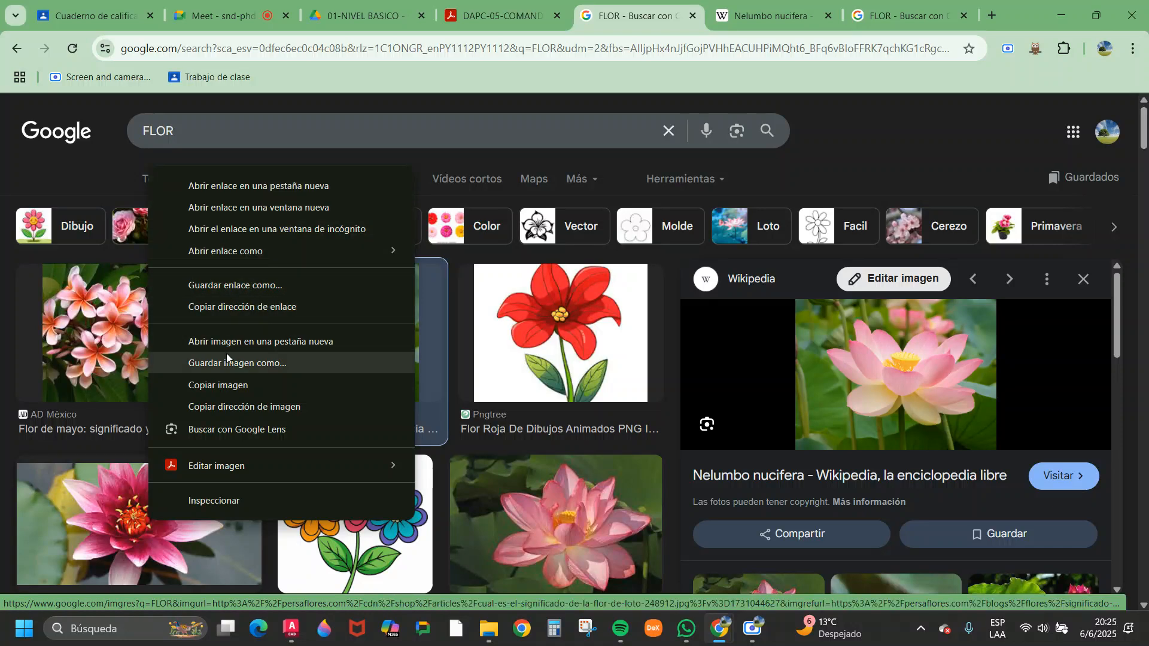
click(280, 341)
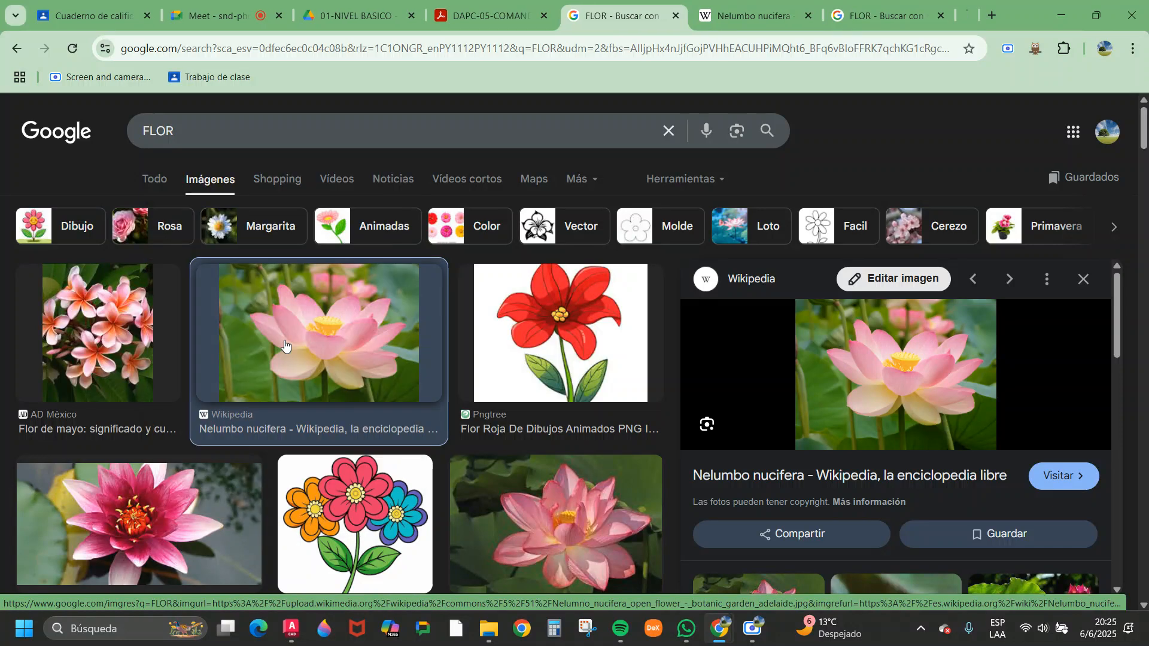
click(698, 20)
click(726, 20)
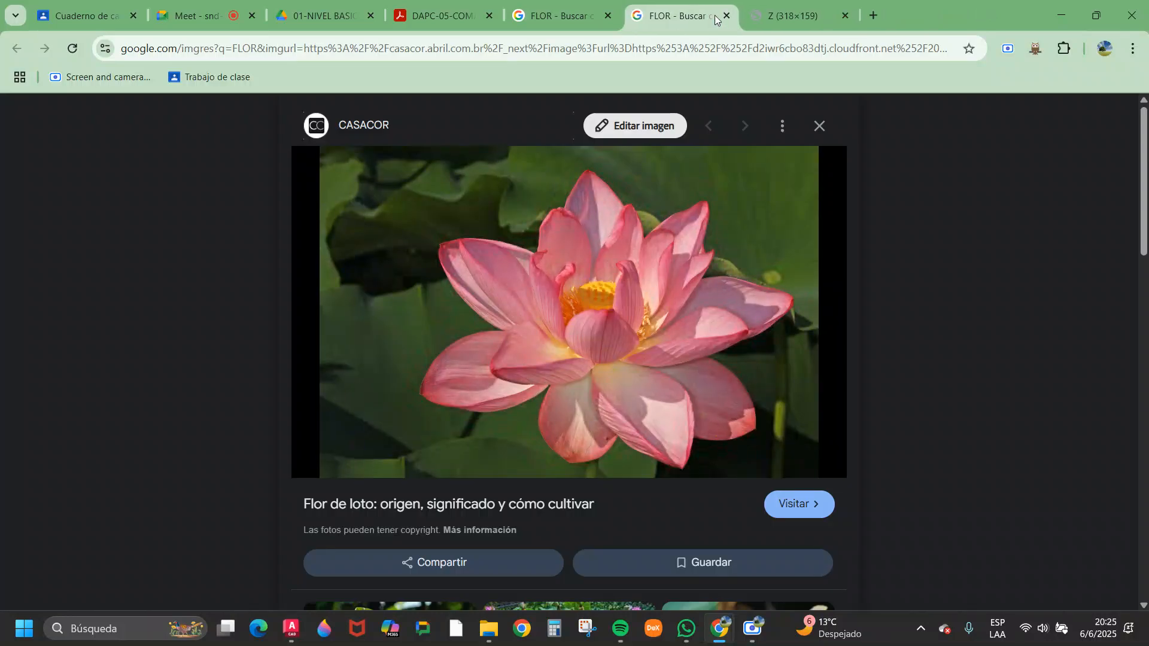
click(726, 17)
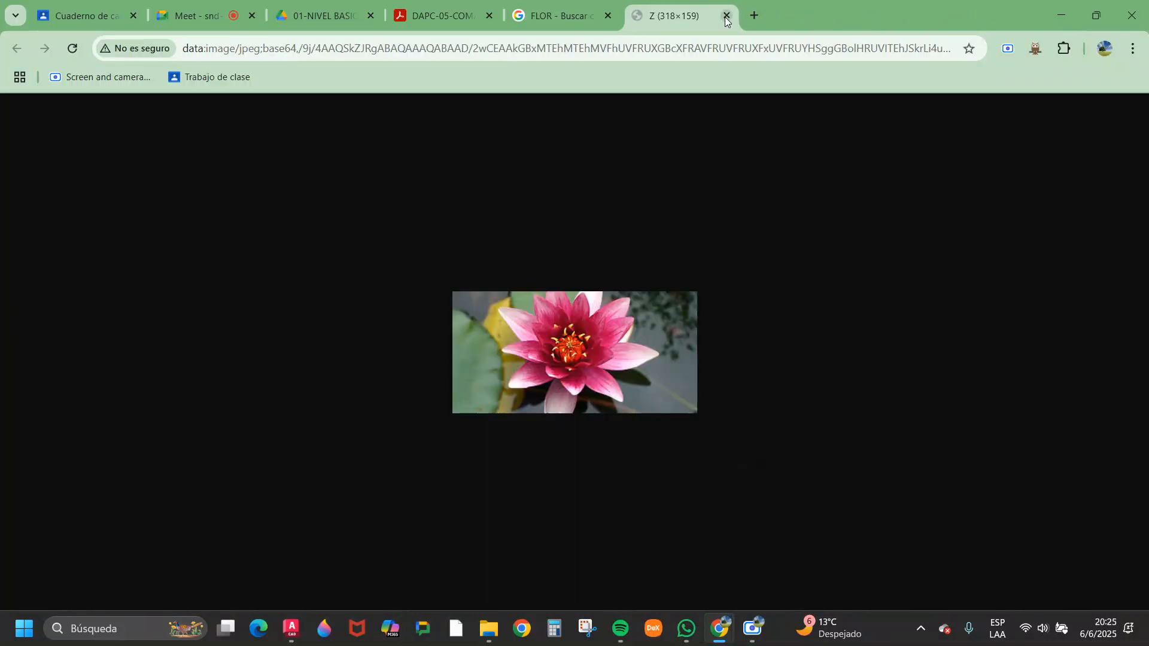
- From the FLOR image results, open the AD México flower image and the Unsplash hibiscus image in new tabs
click(552, 10)
right_click(48, 331)
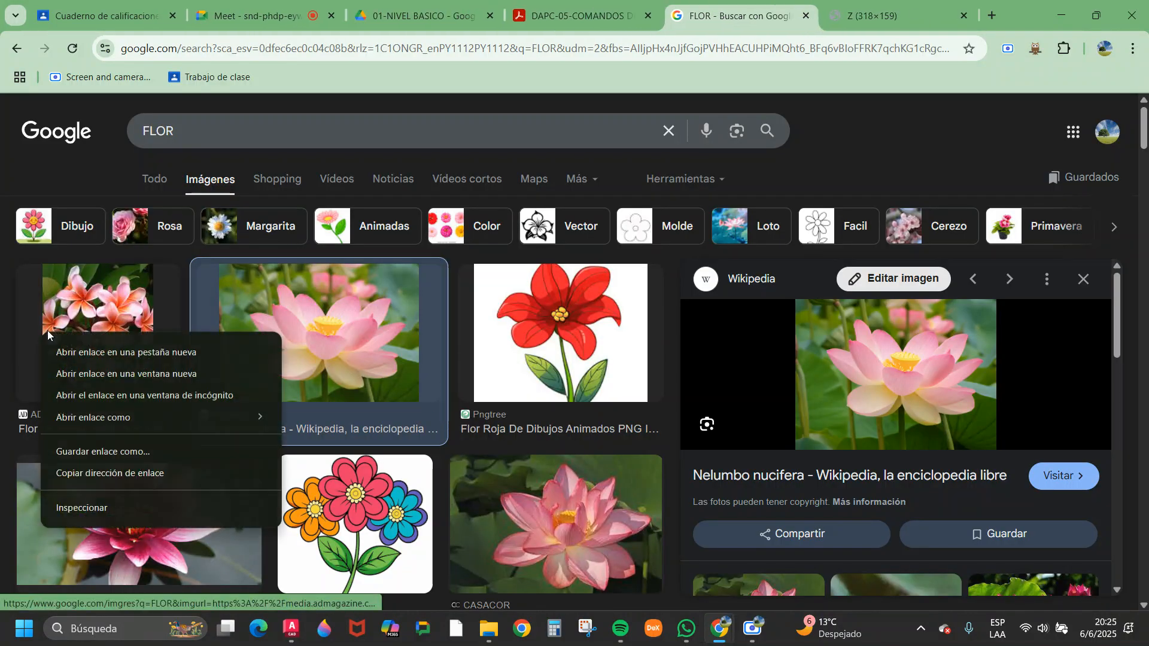
right_click(80, 310)
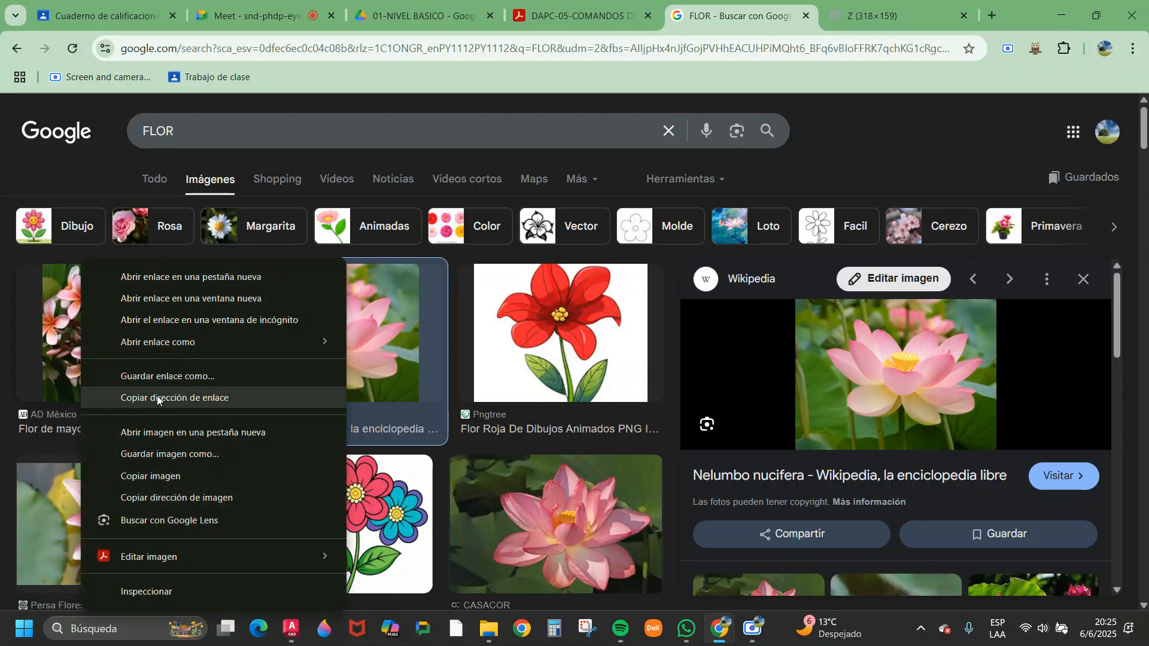
click(181, 432)
scroll(529, 501, down, 5)
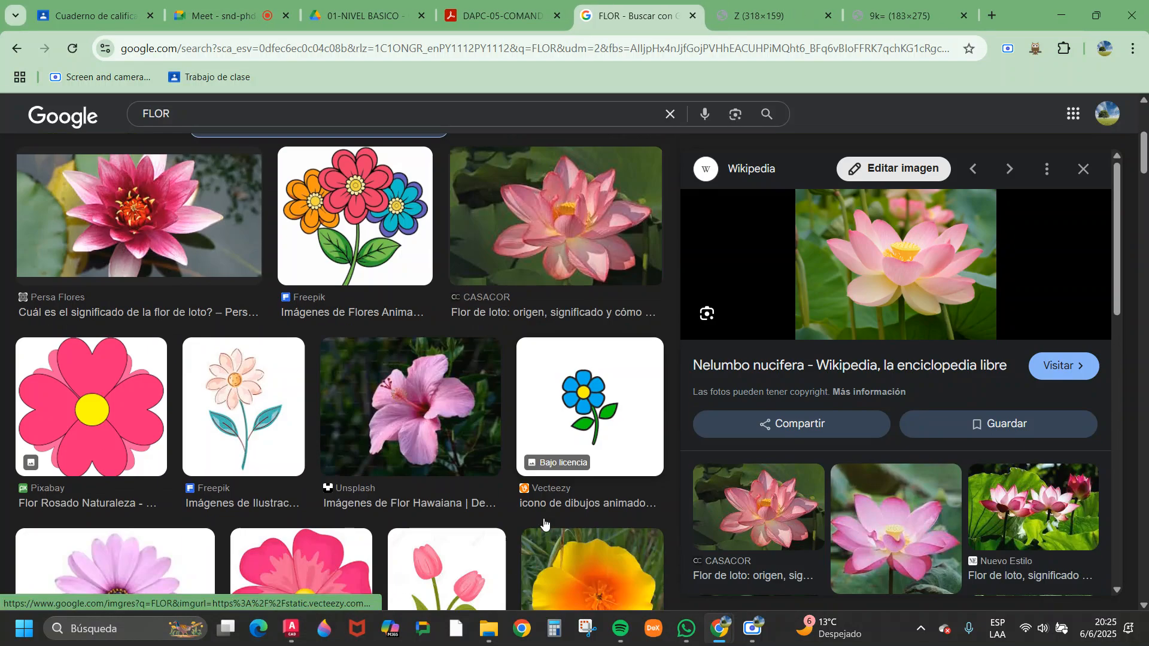
right_click(406, 396)
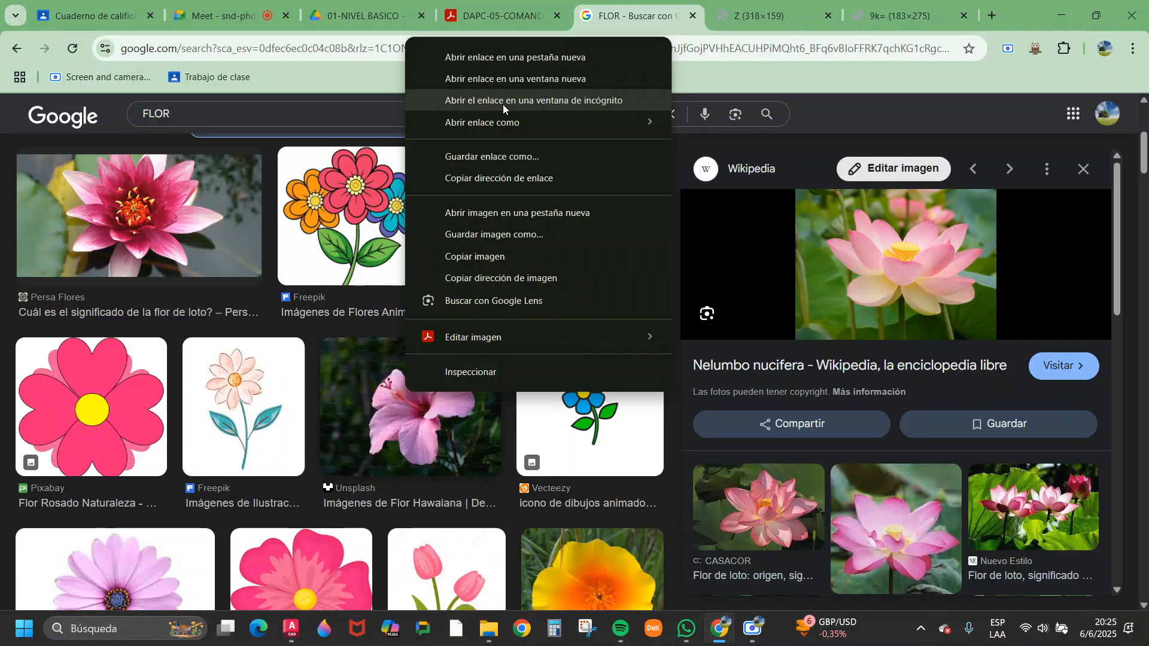
click(529, 214)
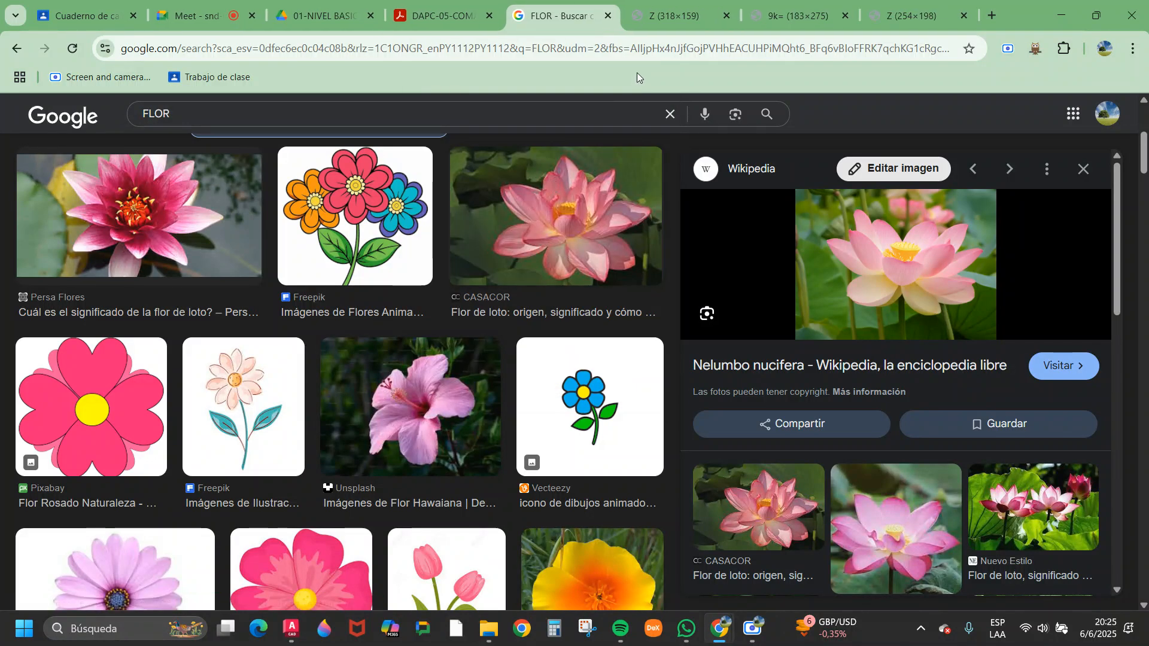
- Capture the 318×159 lotus image with Herramienta Recortes, framing only the picture
click(675, 12)
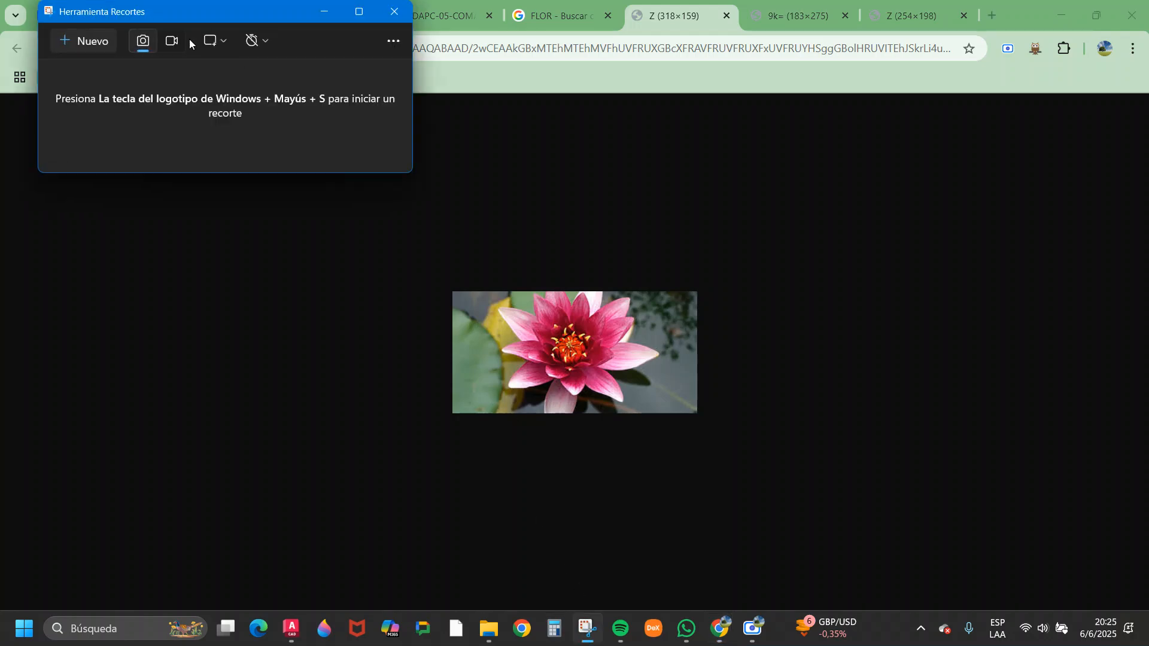
click(89, 40)
drag(455, 291, 693, 412)
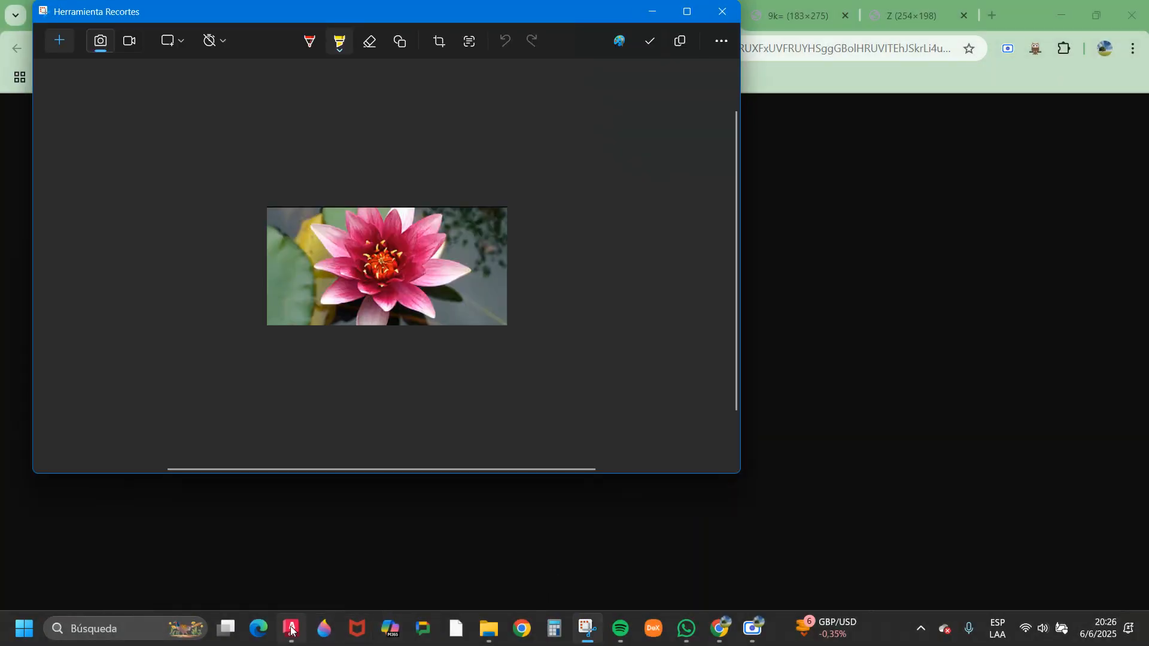
- Switch to AutoCAD and paste the lotus capture into the empty area above the scaled rectangles
click(293, 627)
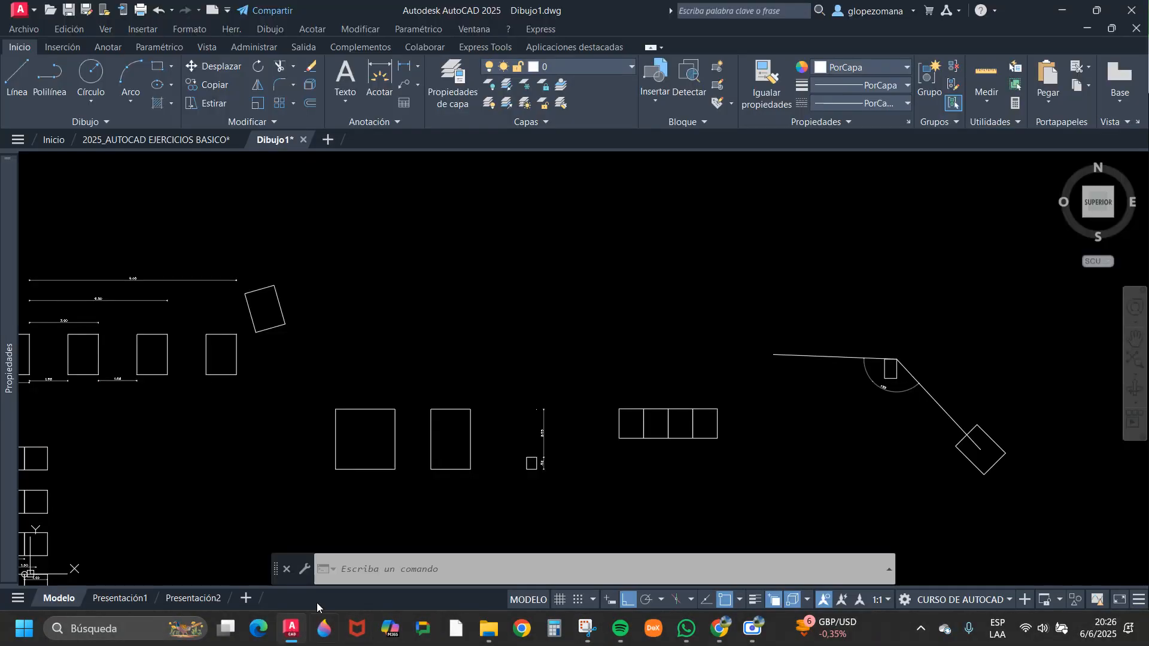
key(ctrl+v)
click(471, 324)
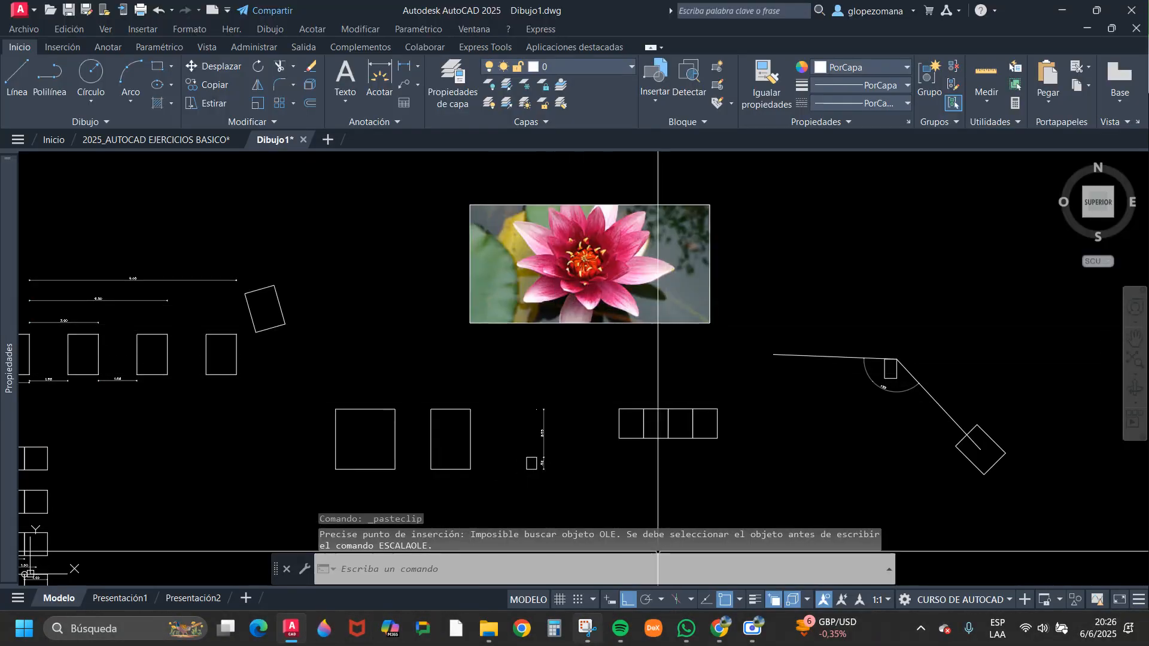
- Switch back to Chrome and capture the 183×275 image of pink-orange flowers with Herramienta Recortes
mouse_move(721, 637)
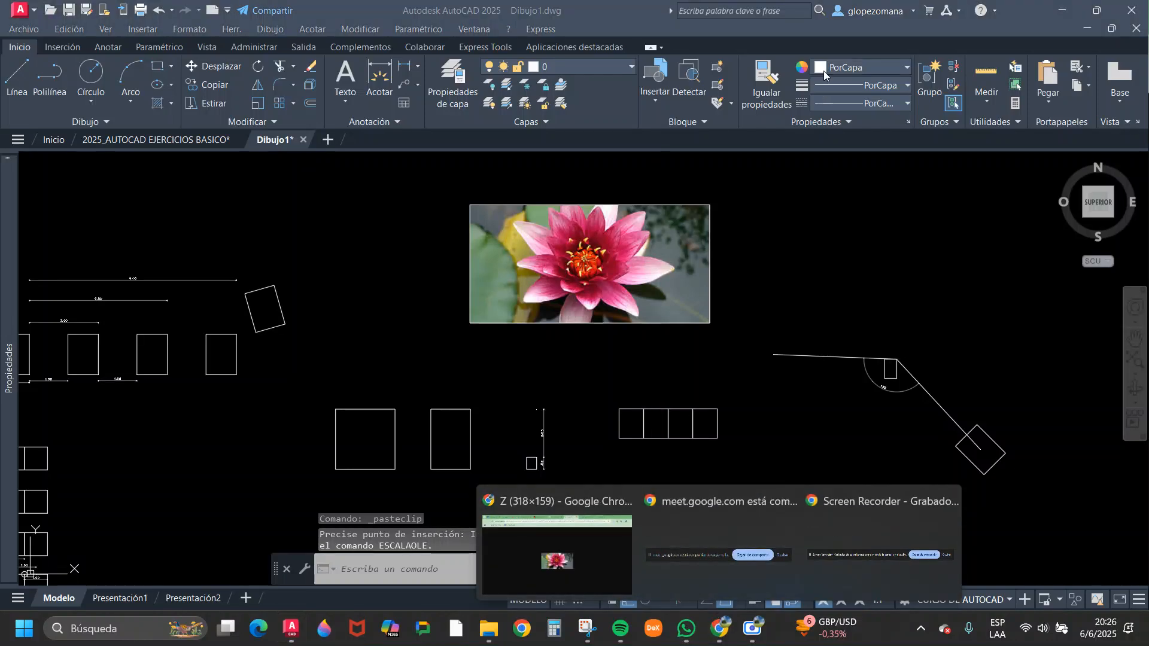
click(570, 549)
click(803, 18)
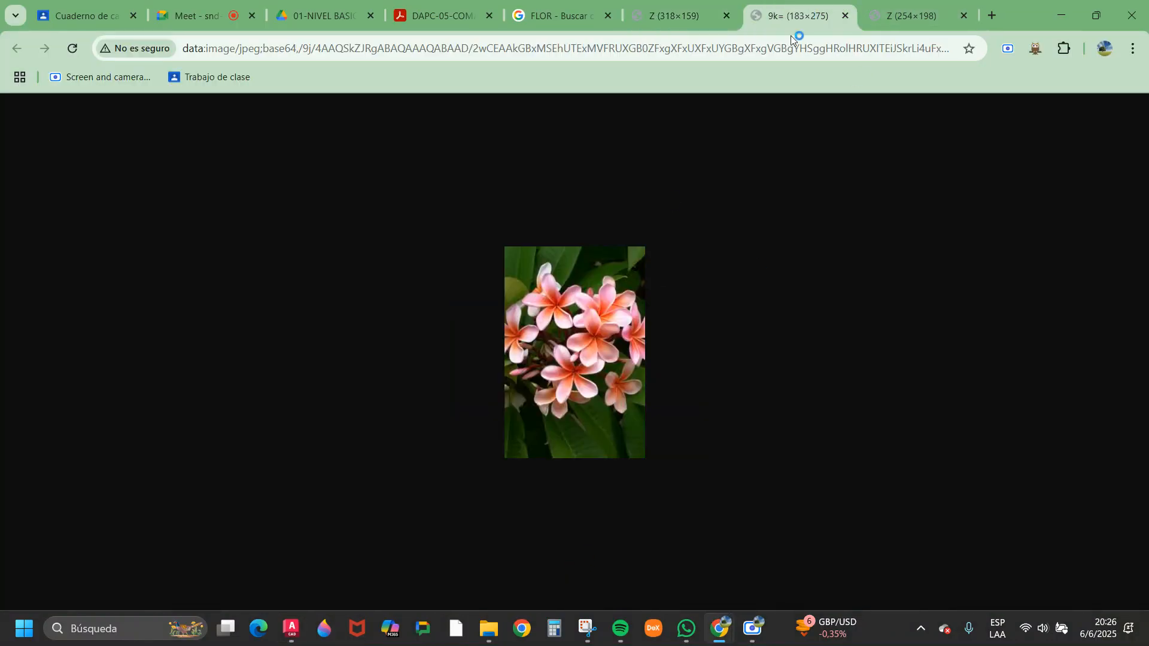
click(587, 630)
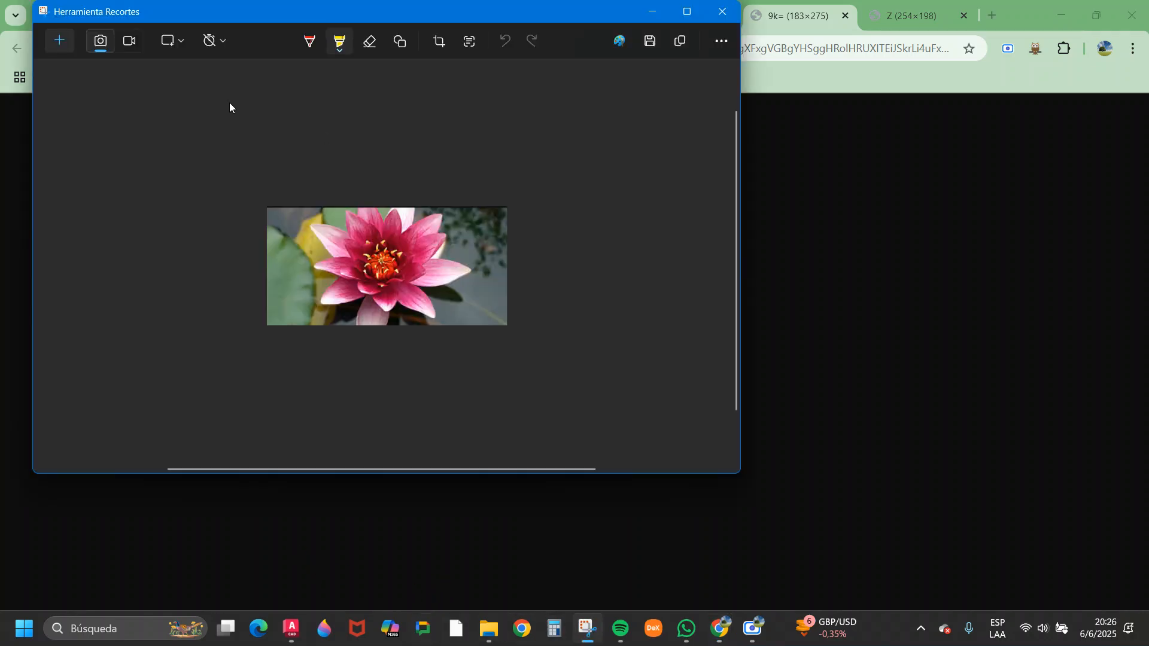
click(57, 43)
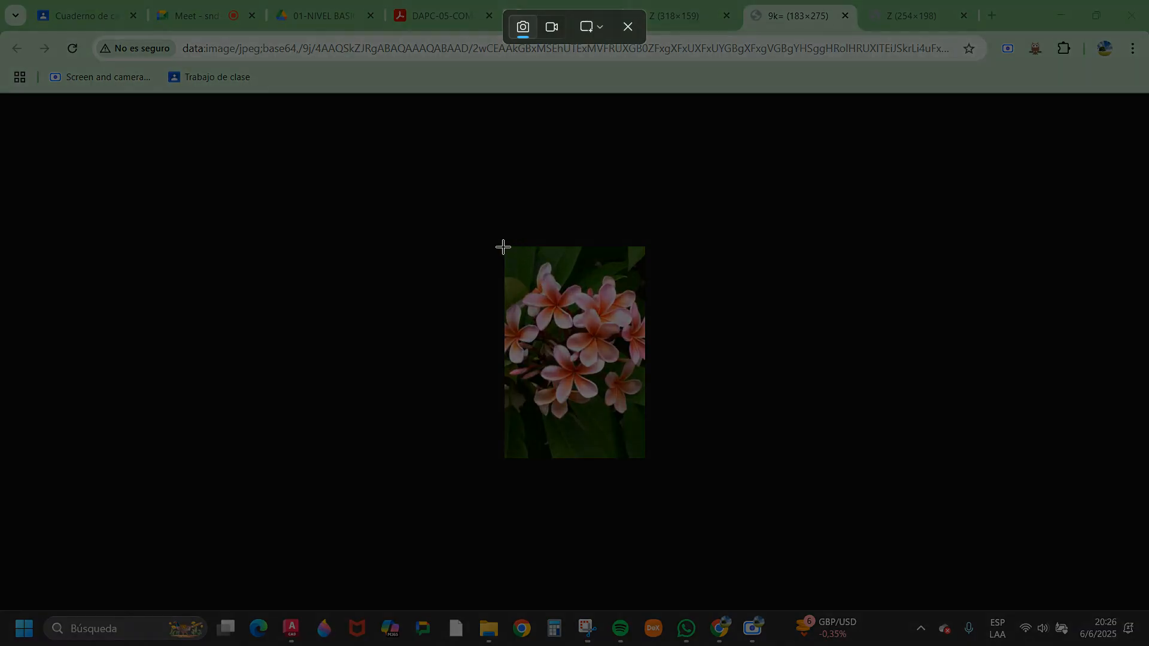
drag(506, 248, 644, 457)
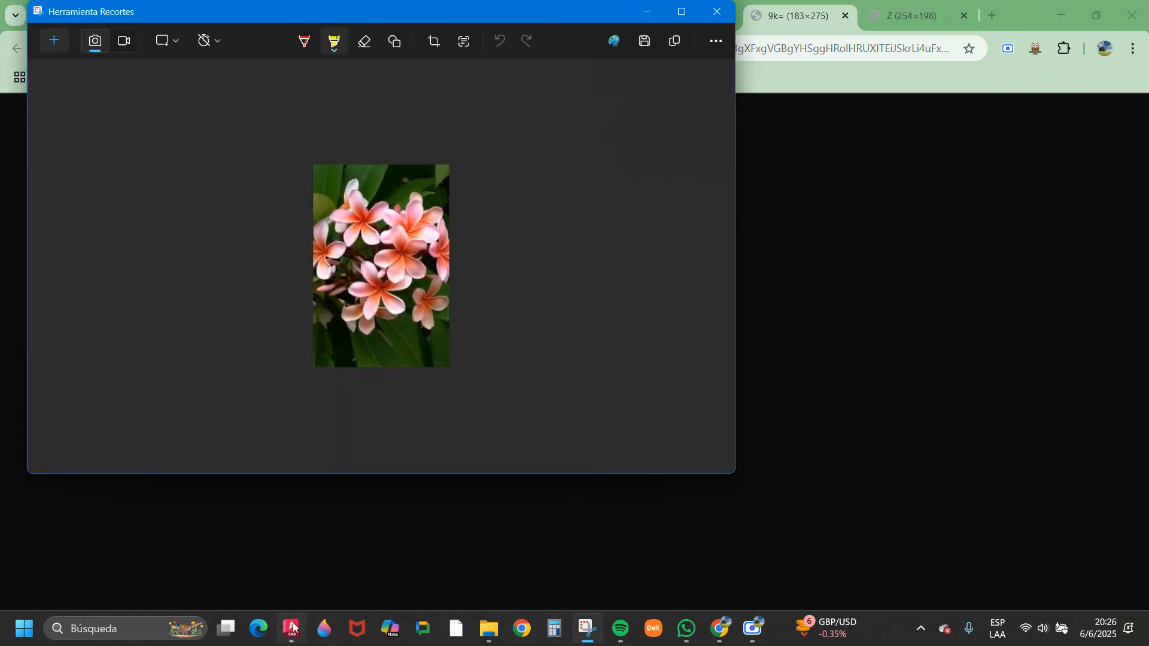
- Return to AutoCAD and paste the pink-orange flower capture just to the right of the lotus image, aligned with its base
click(293, 627)
key(ctrl+v)
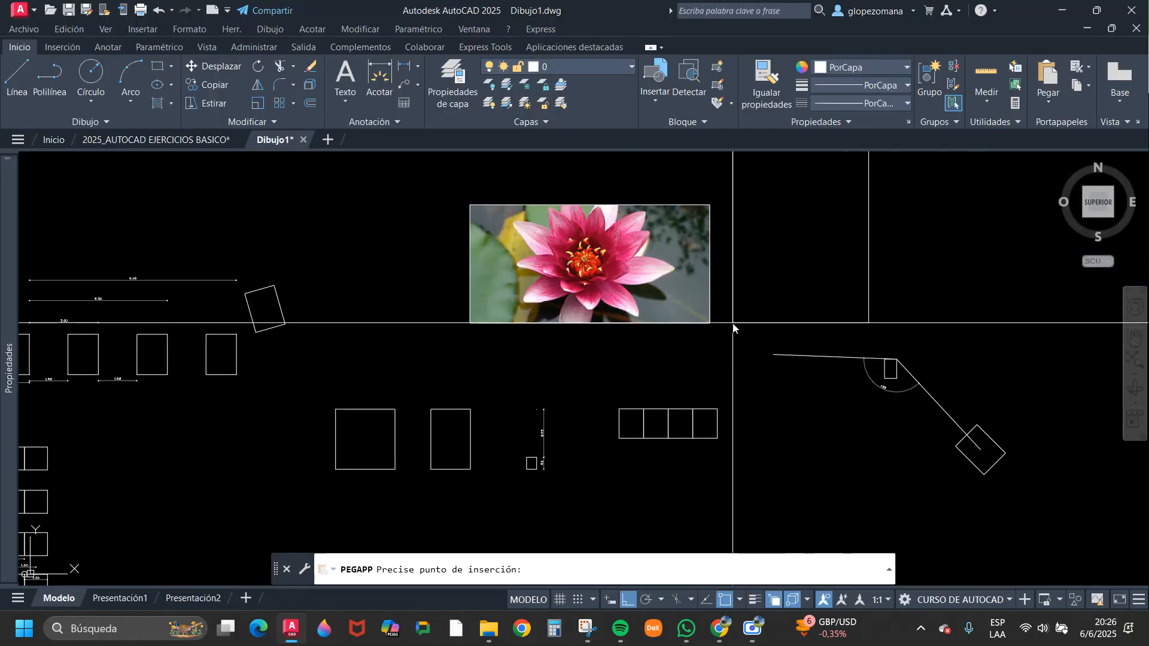
click(733, 323)
scroll(547, 403, down, 2)
key(Escape)
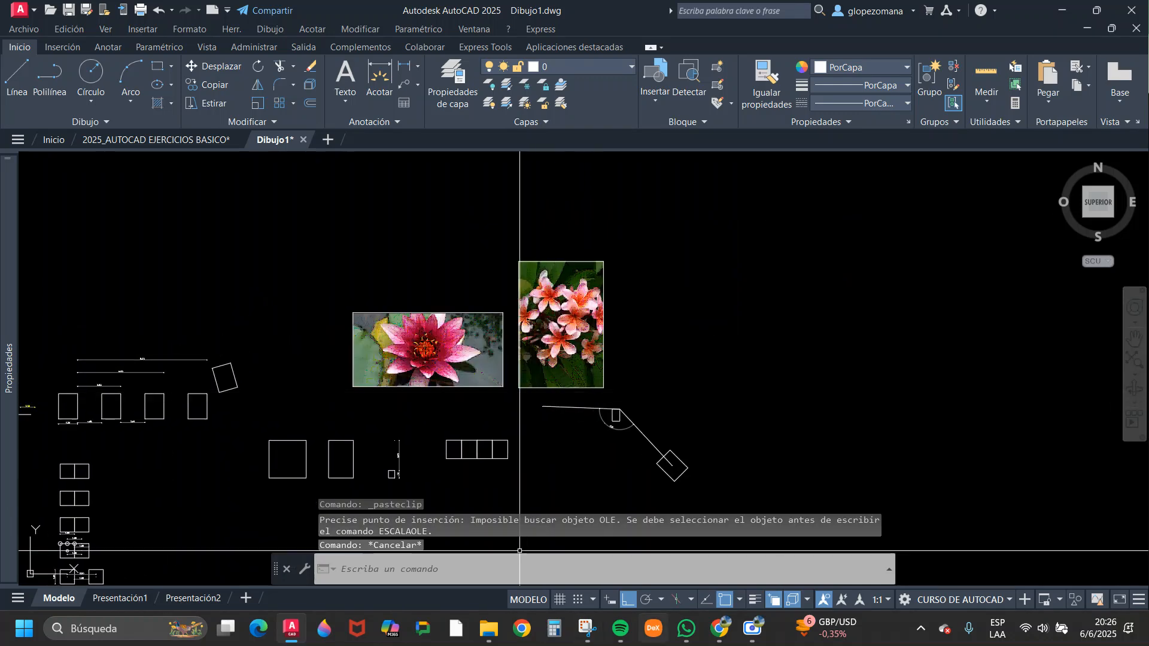
- Switch to Chrome and capture the 254×198 hibiscus image with Herramienta Recortes
mouse_move(720, 634)
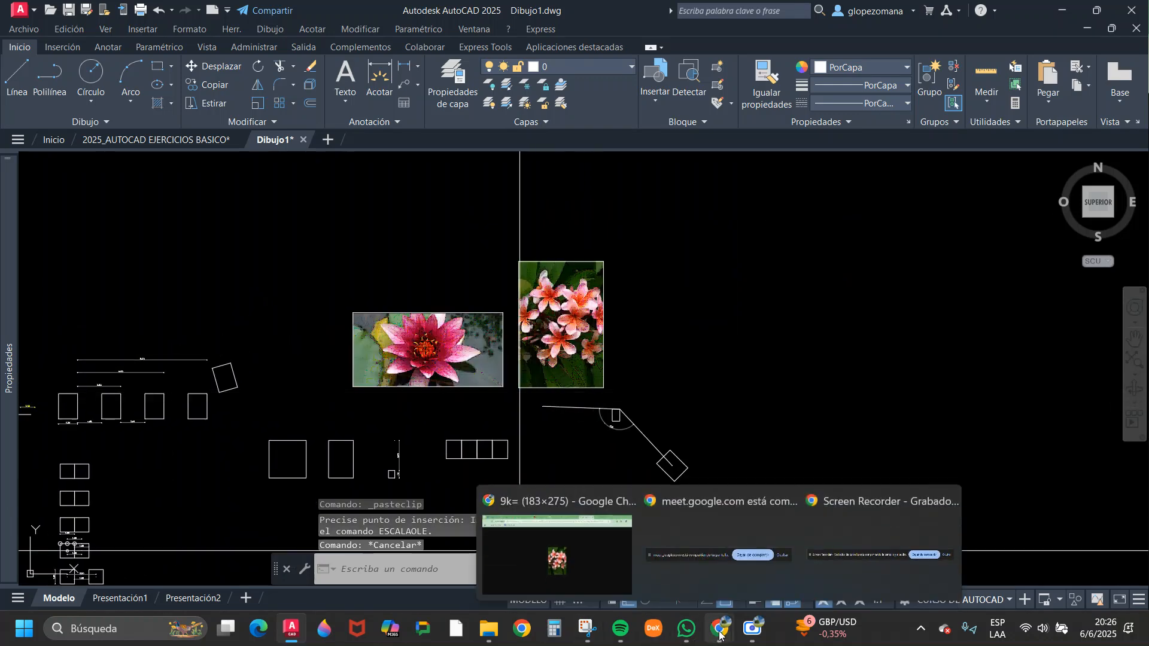
click(598, 549)
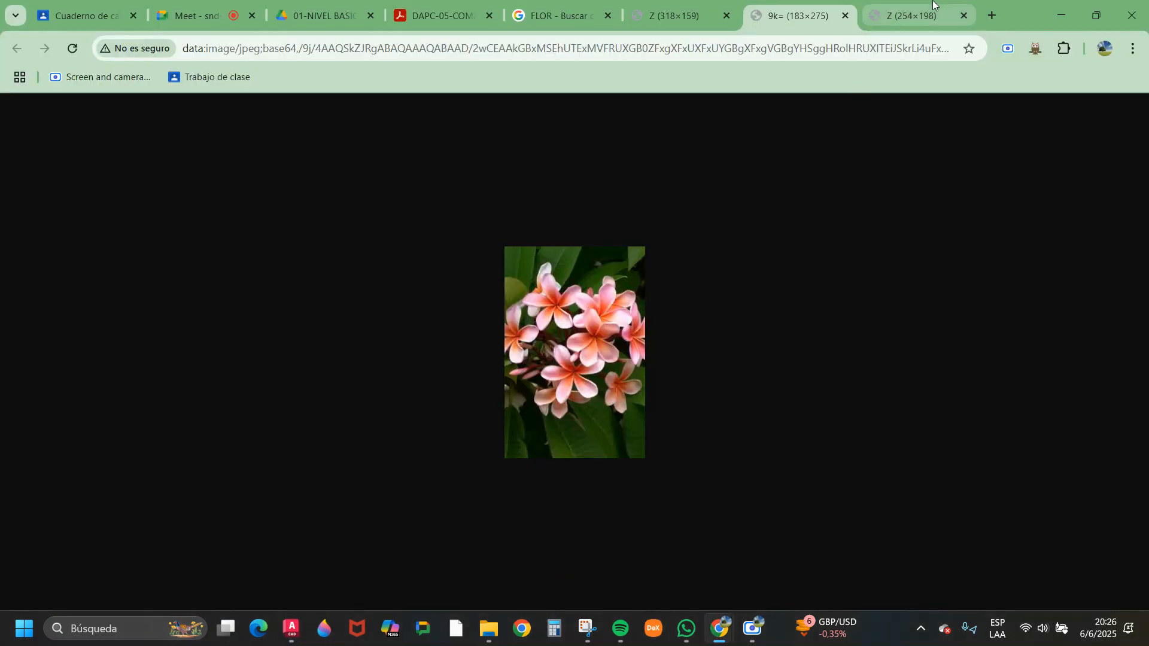
click(915, 9)
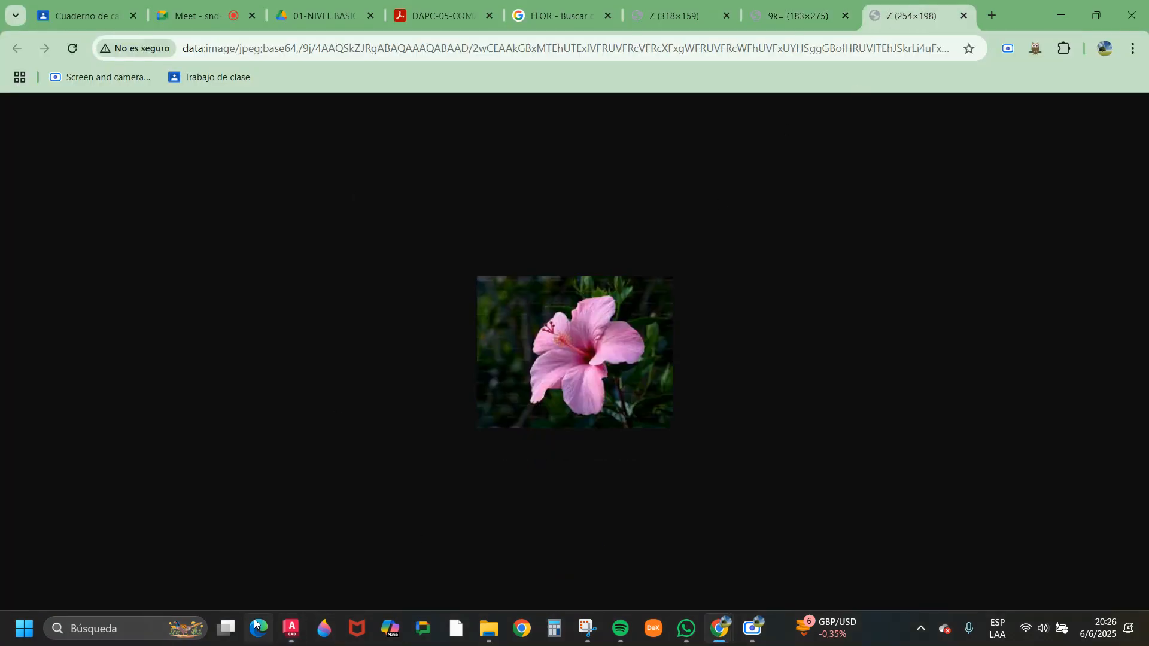
click(589, 629)
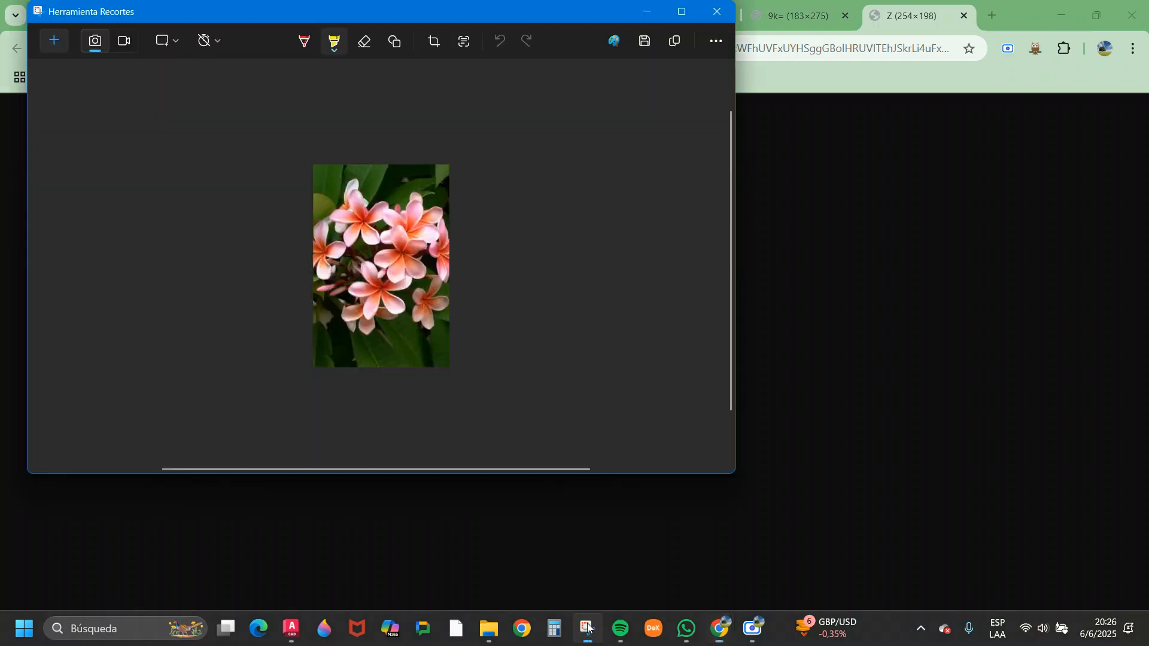
key(super+shift+s)
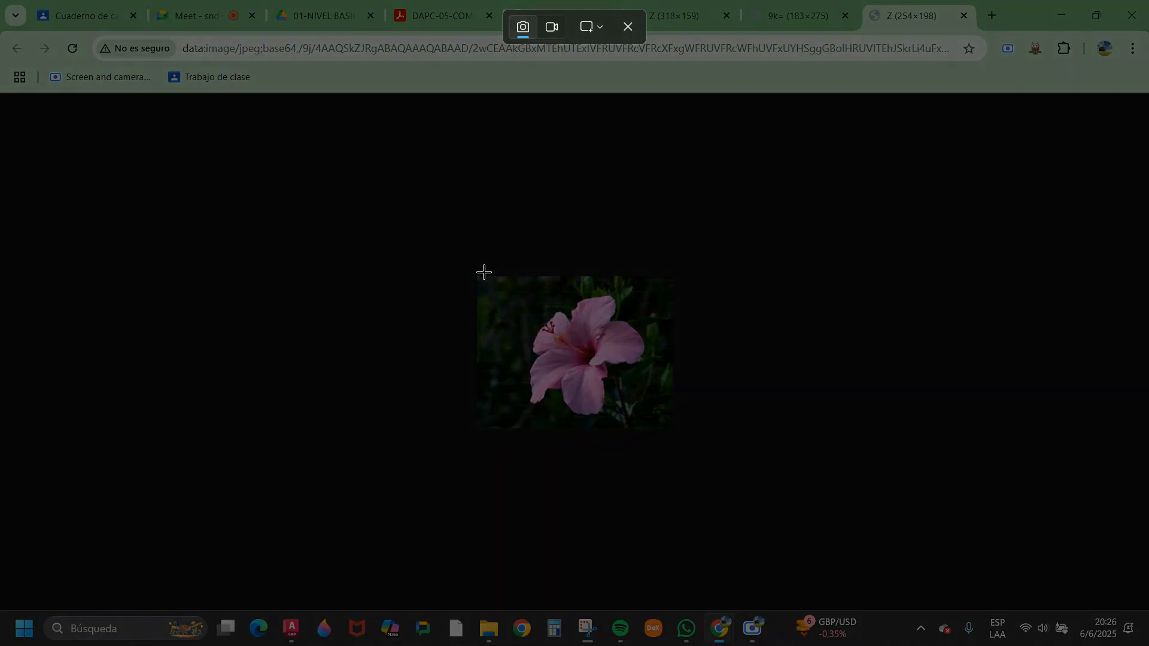
drag(479, 275, 665, 425)
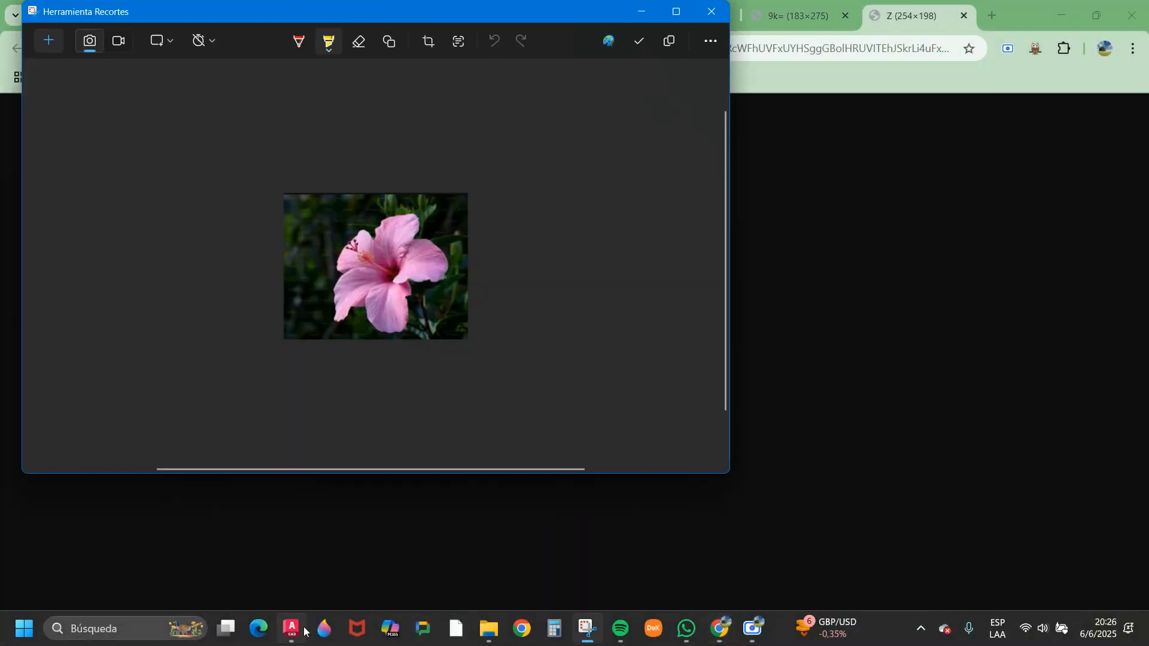
- Switch to AutoCAD and paste the hibiscus capture just to the right of the pink-orange flower image
click(292, 629)
key(ctrl+v)
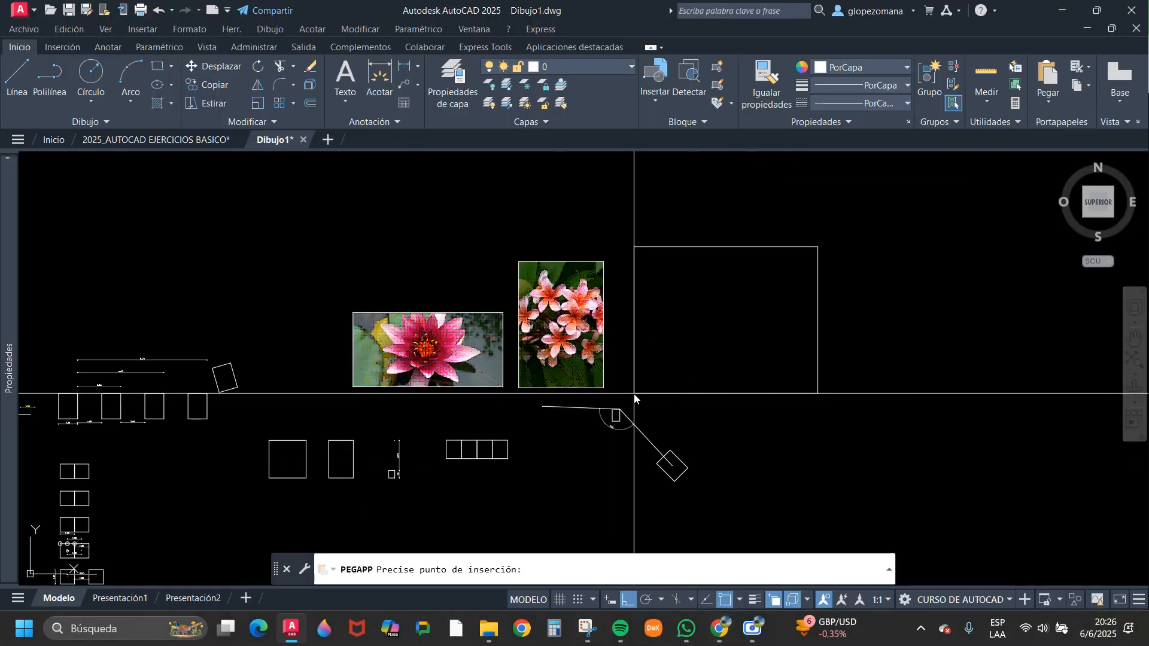
click(619, 393)
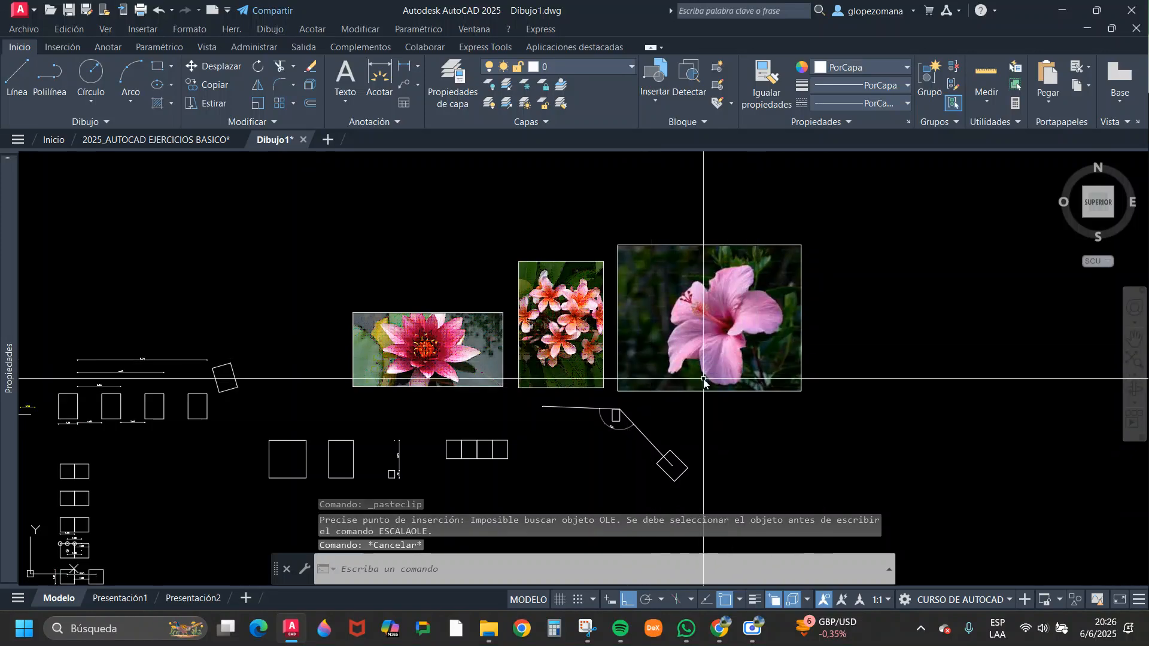
scroll(626, 336, up, 2)
middle_drag(706, 406, 684, 409)
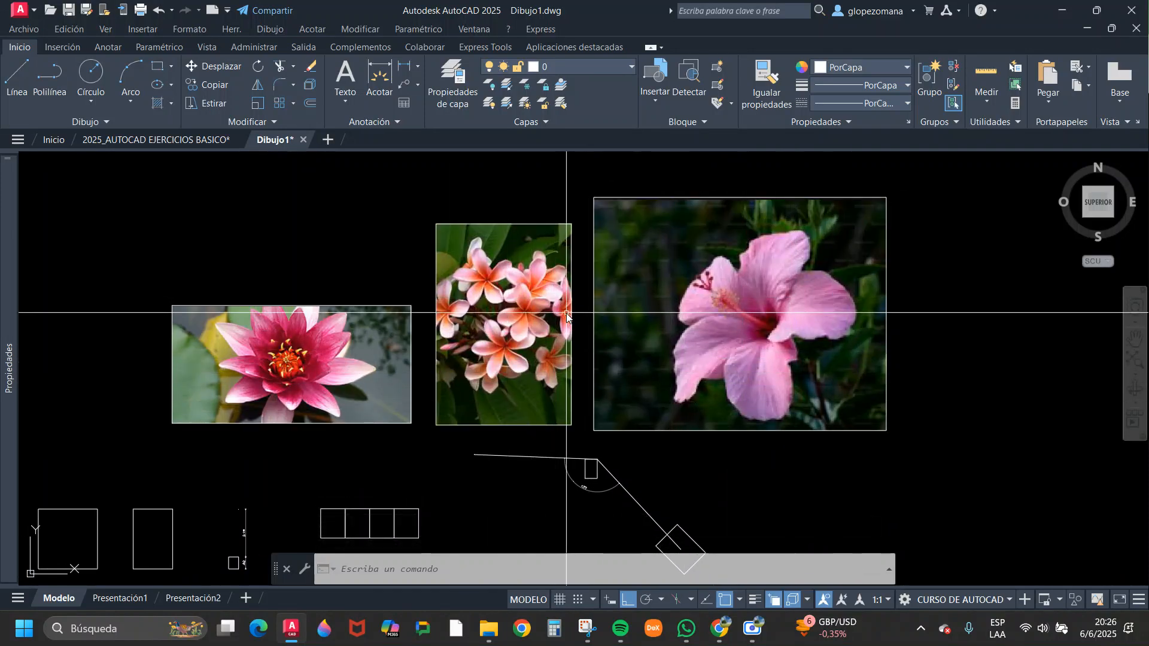
middle_drag(594, 361, 690, 410)
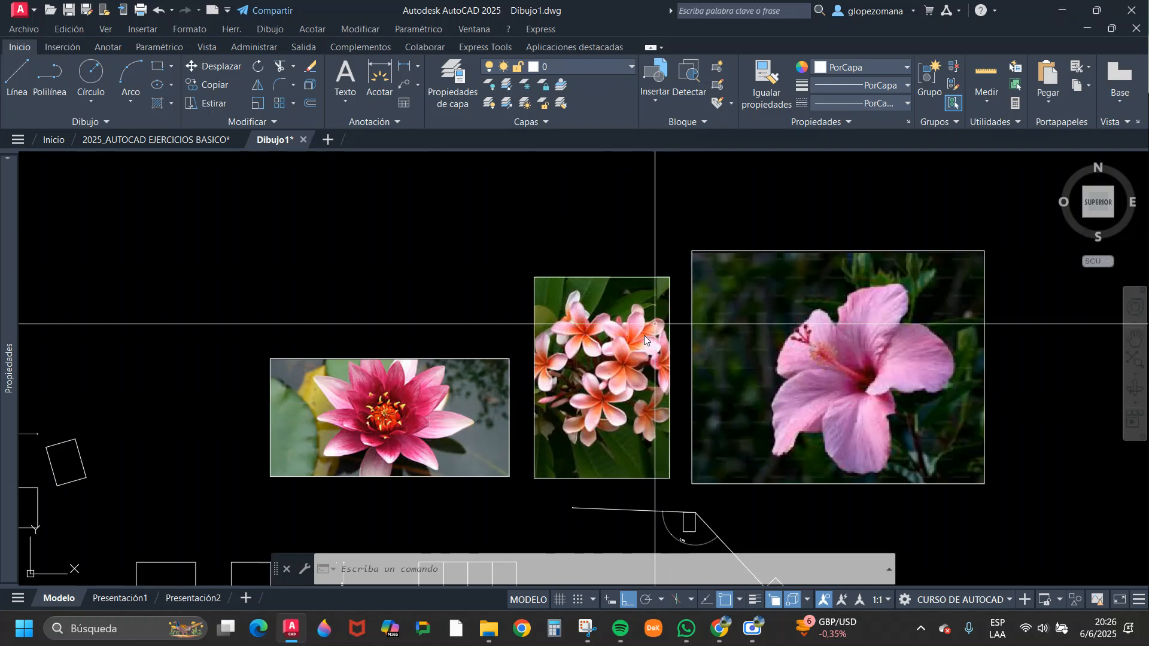
scroll(701, 375, down, 2)
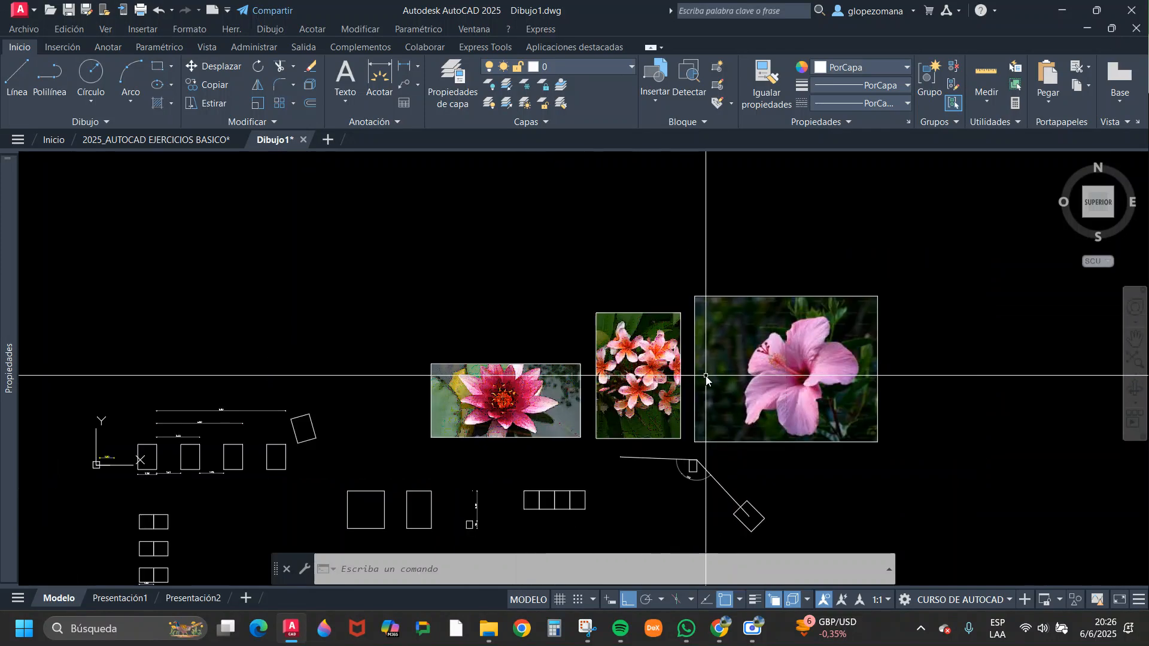
scroll(688, 339, up, 2)
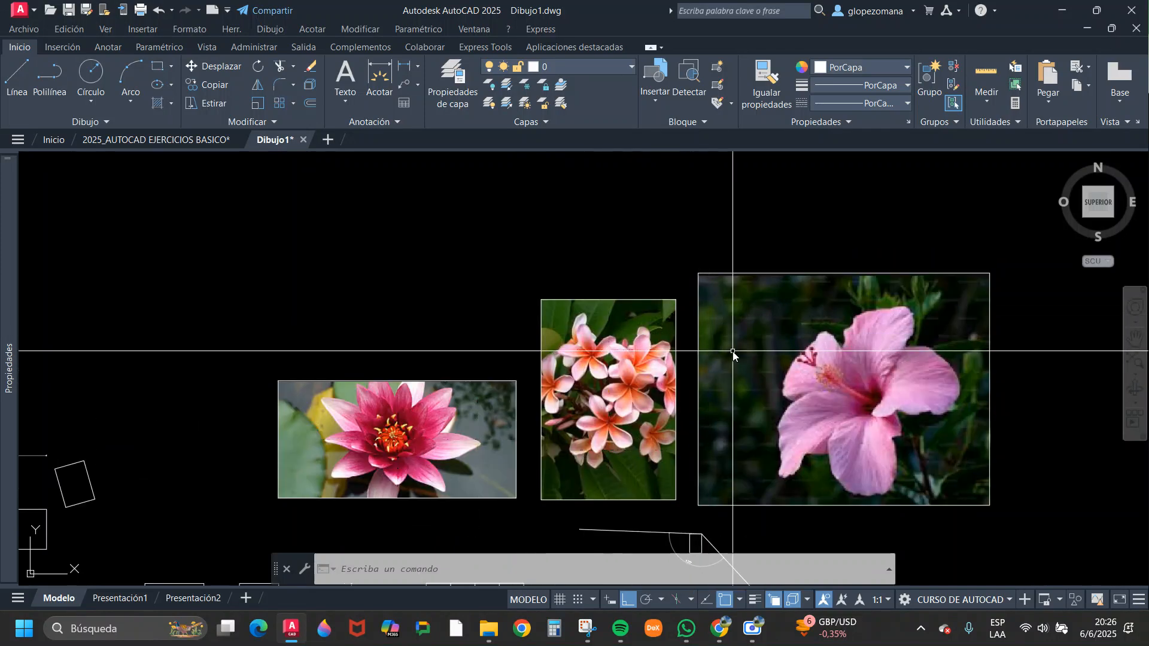
middle_drag(754, 356, 697, 353)
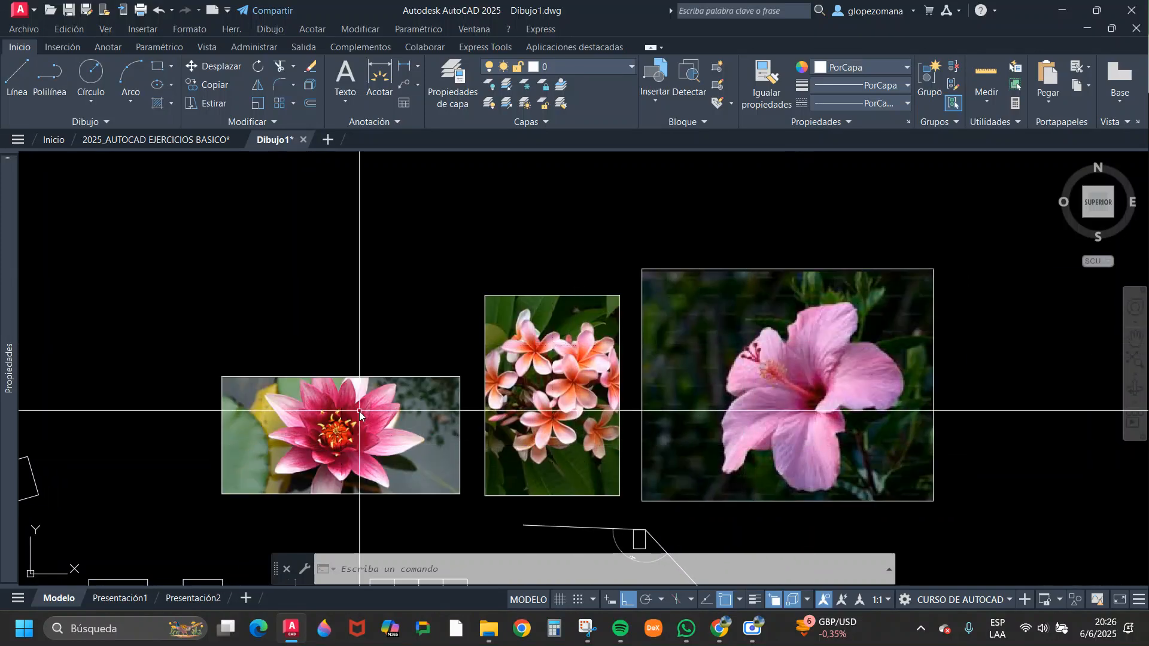
scroll(476, 373, down, 2)
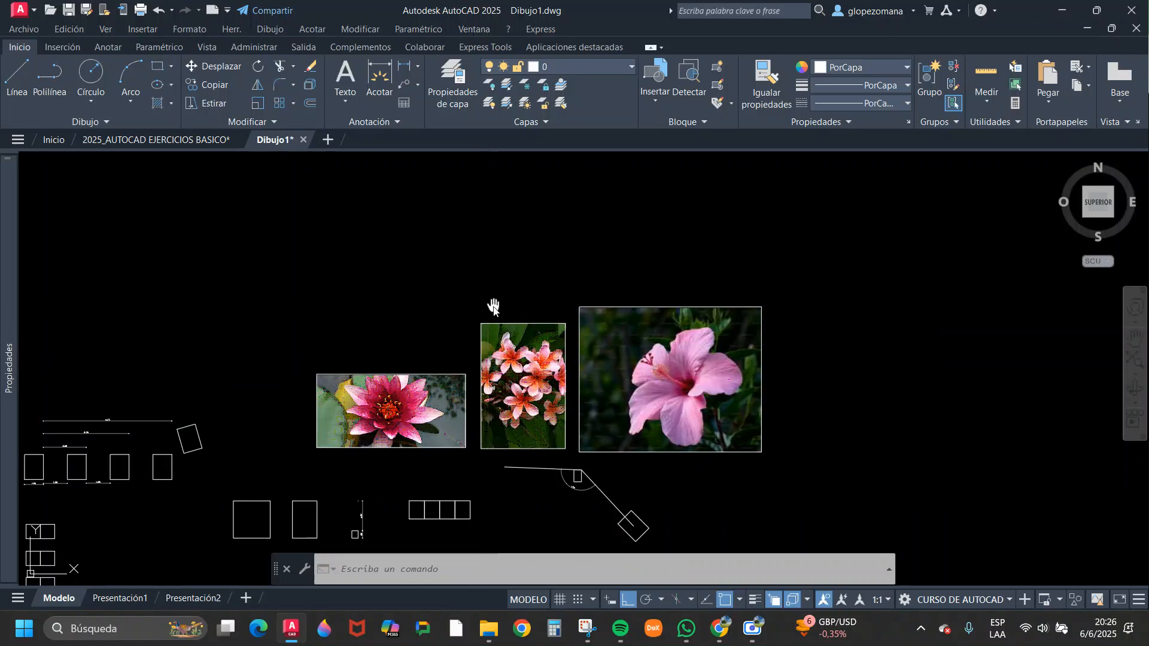
- Copy the three flower images together horizontally into the empty area to the right of the originals
middle_drag(487, 303, 513, 333)
click(867, 441)
click(424, 303)
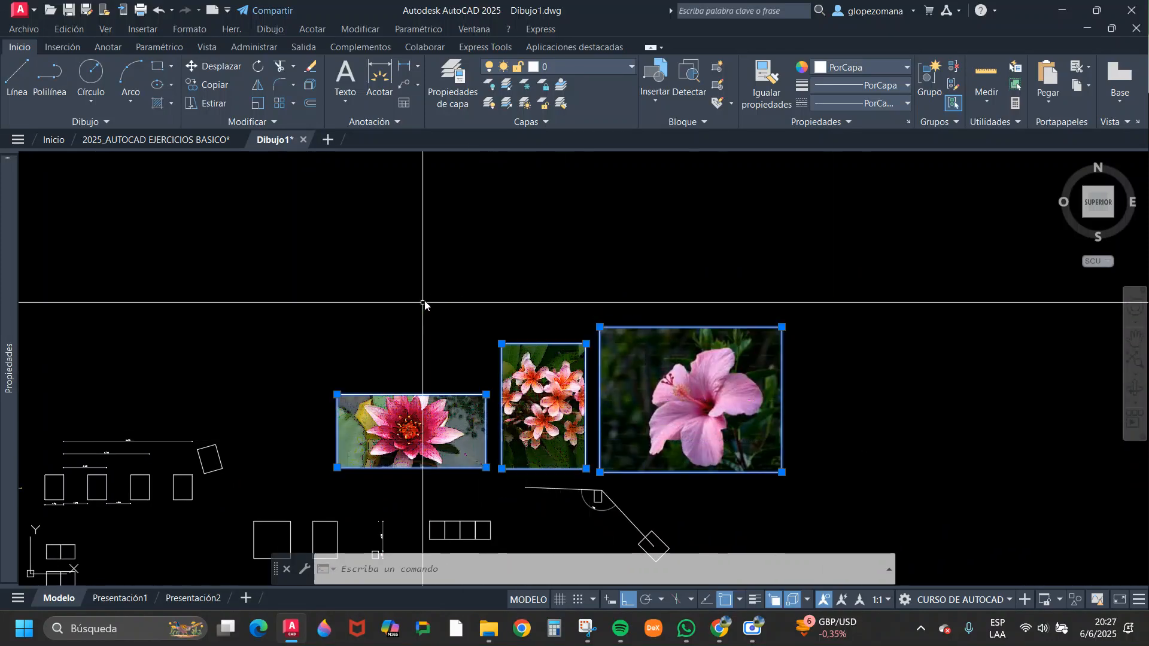
text(cp)
key(space)
click(446, 302)
scroll(892, 328, down, 2)
middle_drag(918, 329, 626, 323)
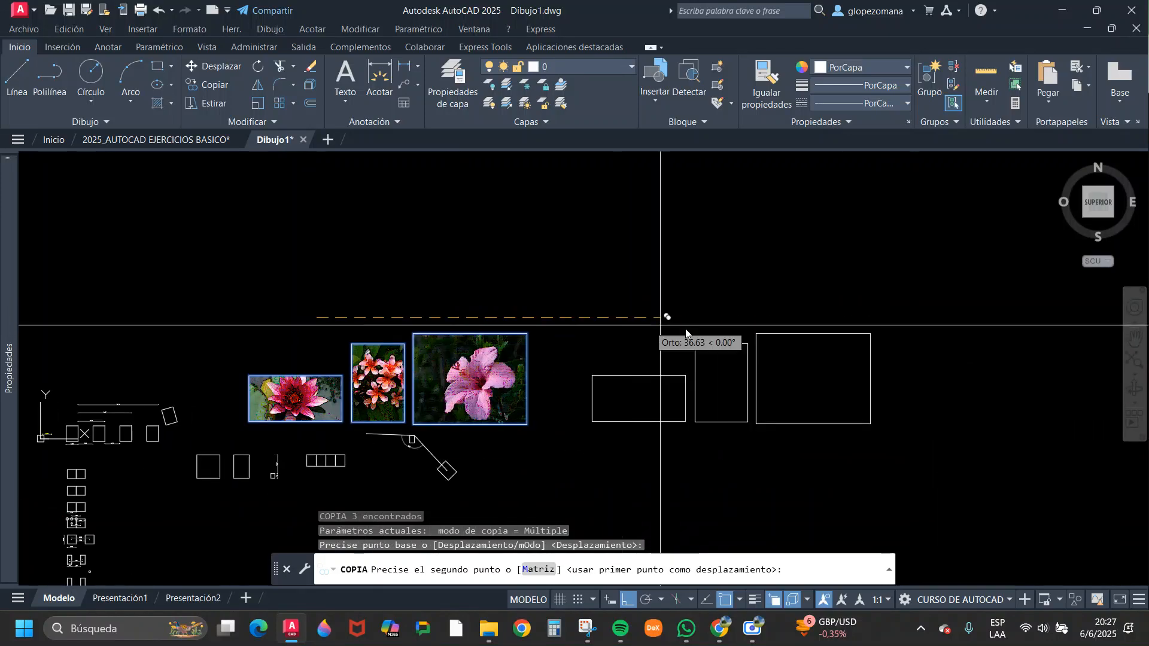
click(755, 352)
key(Escape)
- Draw a horizontal guide line from the original lotus image's lower-right corner to beyond the hibiscus image
scroll(300, 375, up, 2)
middle_drag(366, 369, 455, 318)
scroll(473, 329, up, 2)
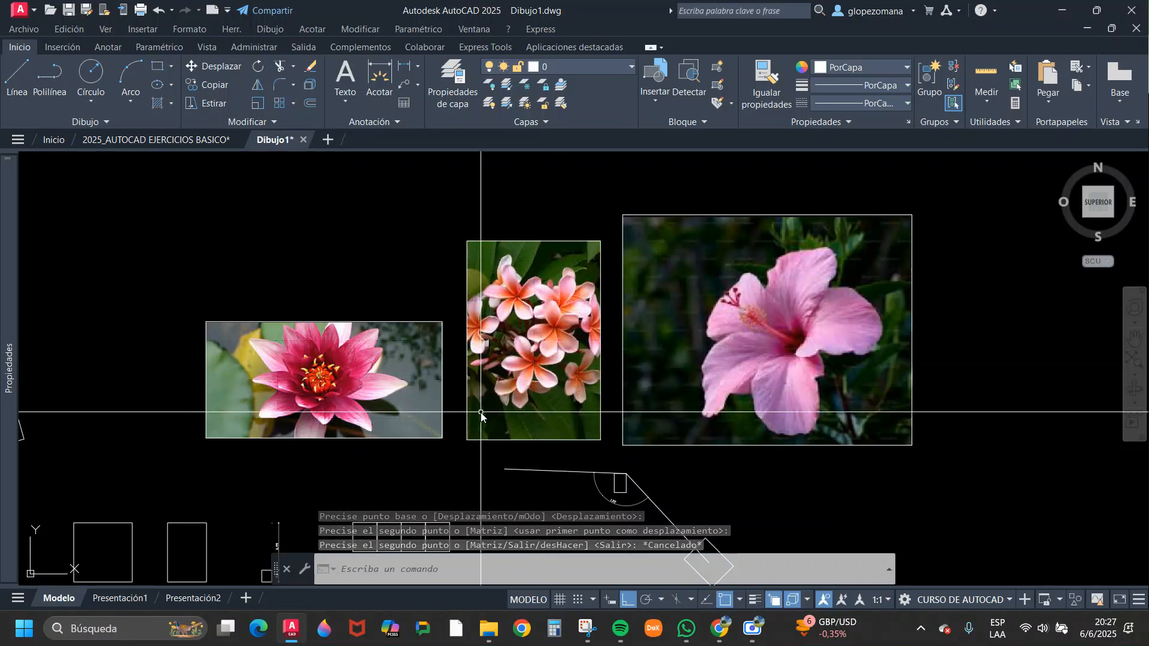
text(l)
key(Return)
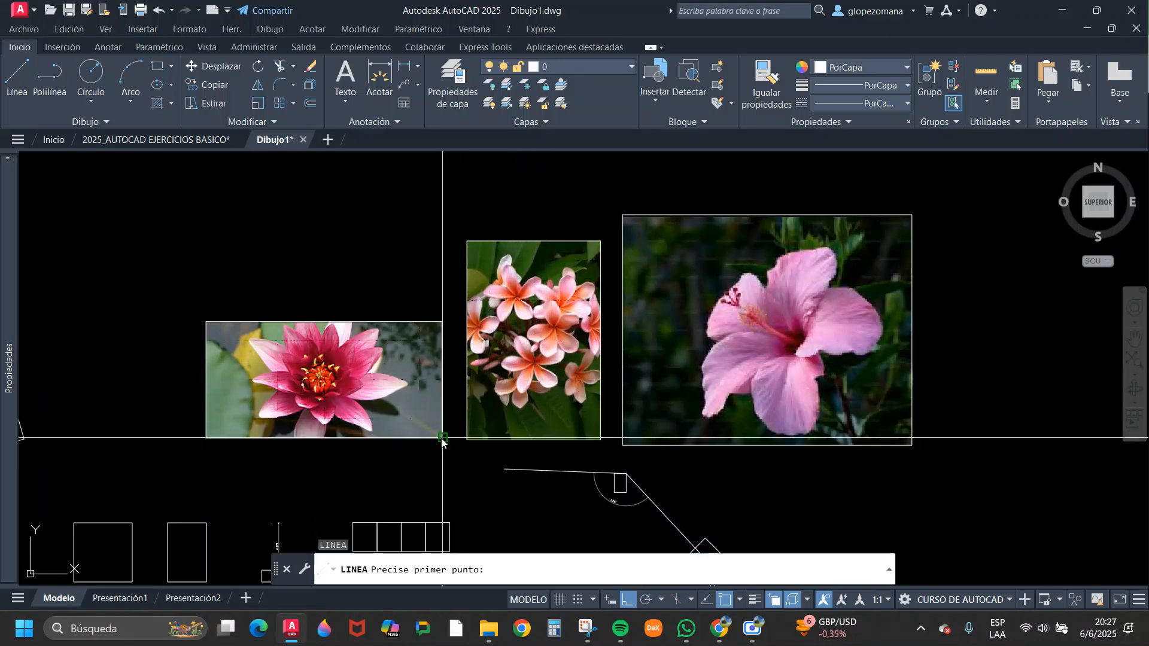
click(443, 439)
click(984, 479)
key(Escape)
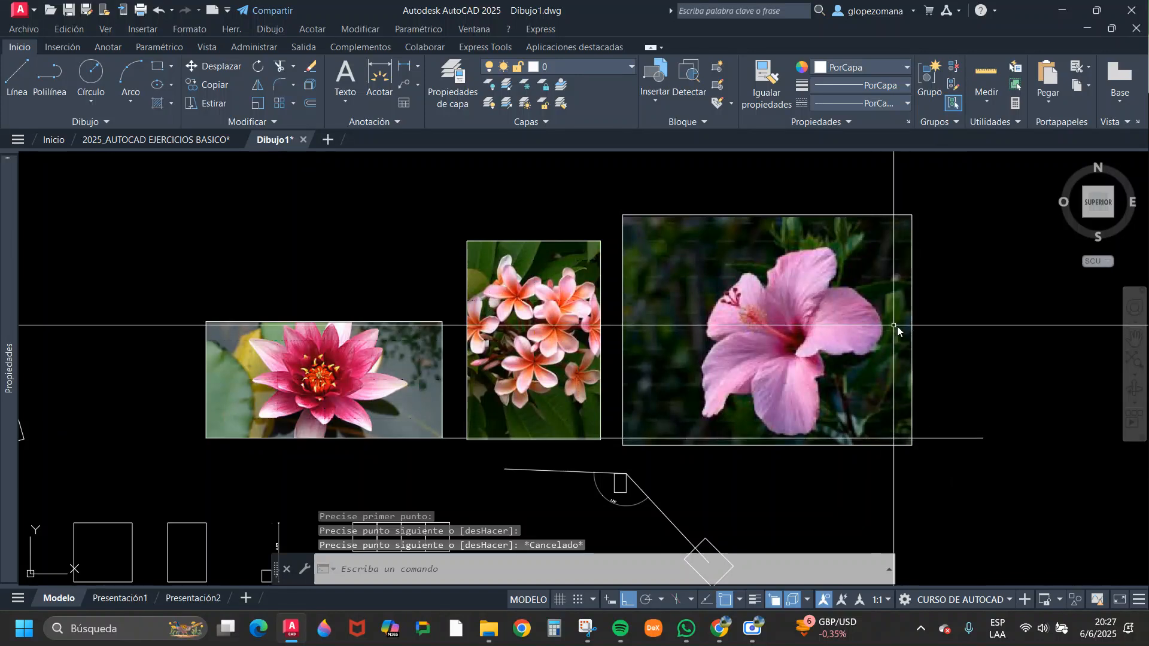
- Move the original hibiscus image by its lower-left corner so that its base sits on the guide line
text(m)
key(Return)
click(931, 218)
click(899, 264)
key(Return)
click(624, 445)
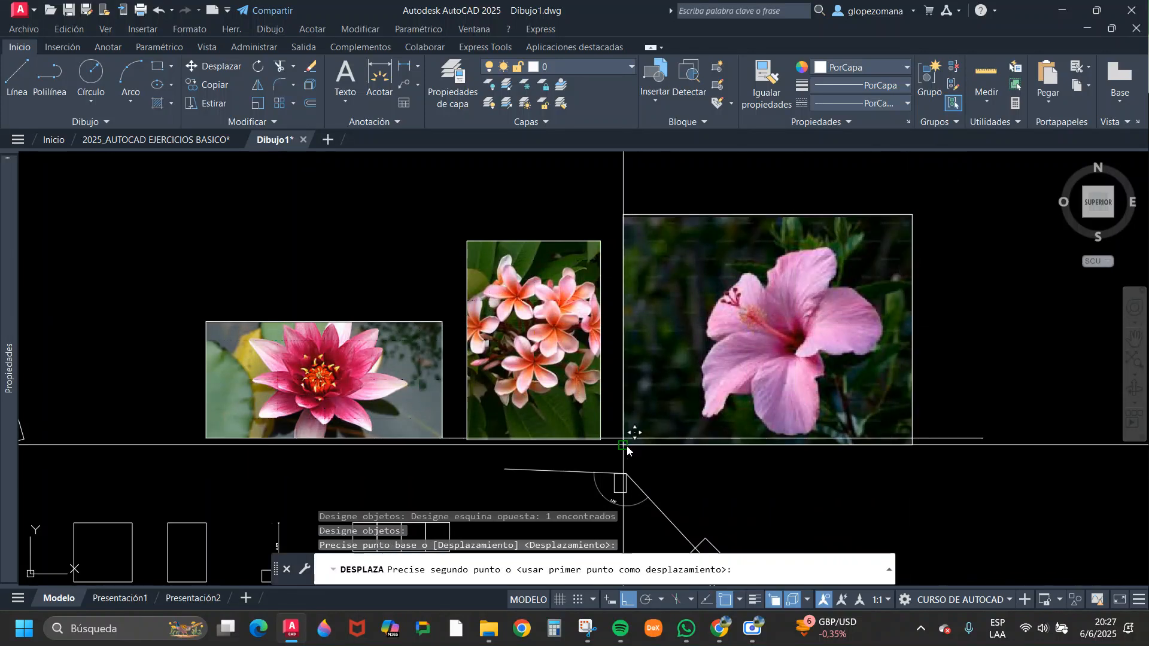
click(634, 438)
- Move the original pink-orange flower image by its lower-left corner onto the guide line
key(Return)
key(Return)
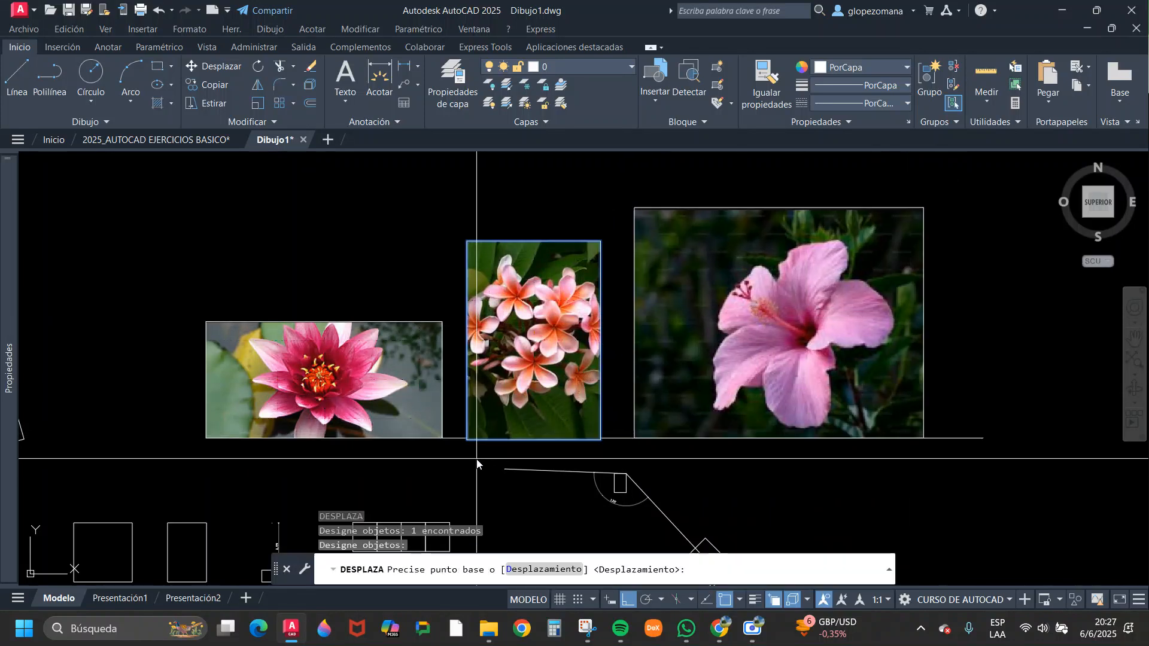
click(467, 439)
click(468, 437)
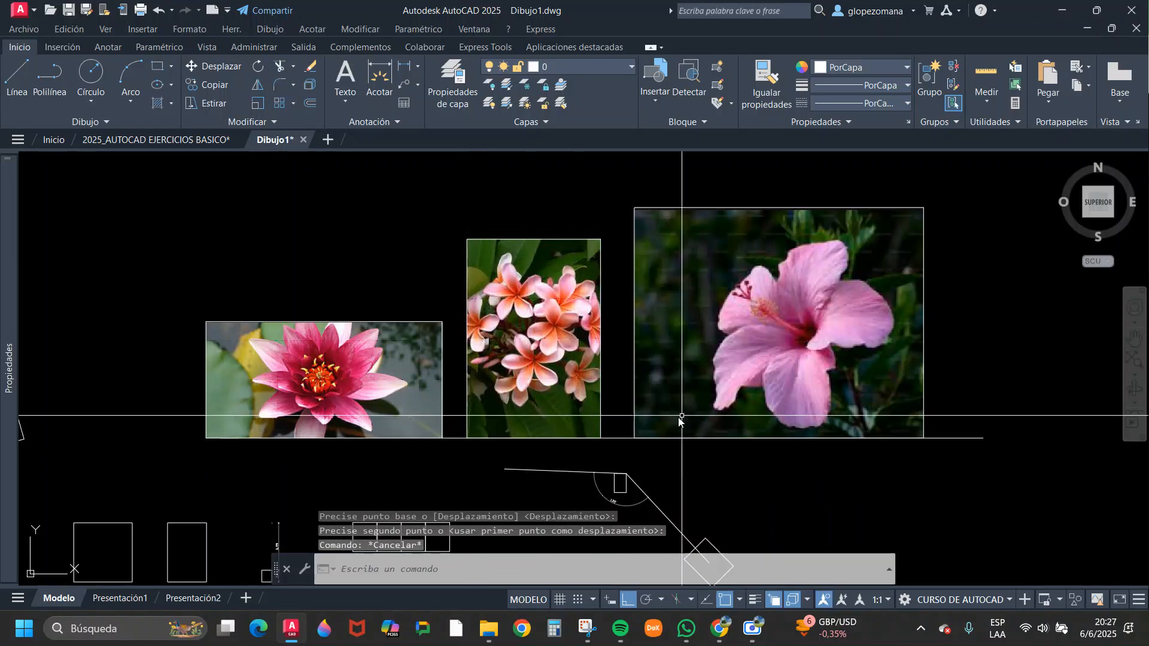
- Erase the horizontal guide line beneath the flower images
click(952, 438)
text(e)
key(Return)
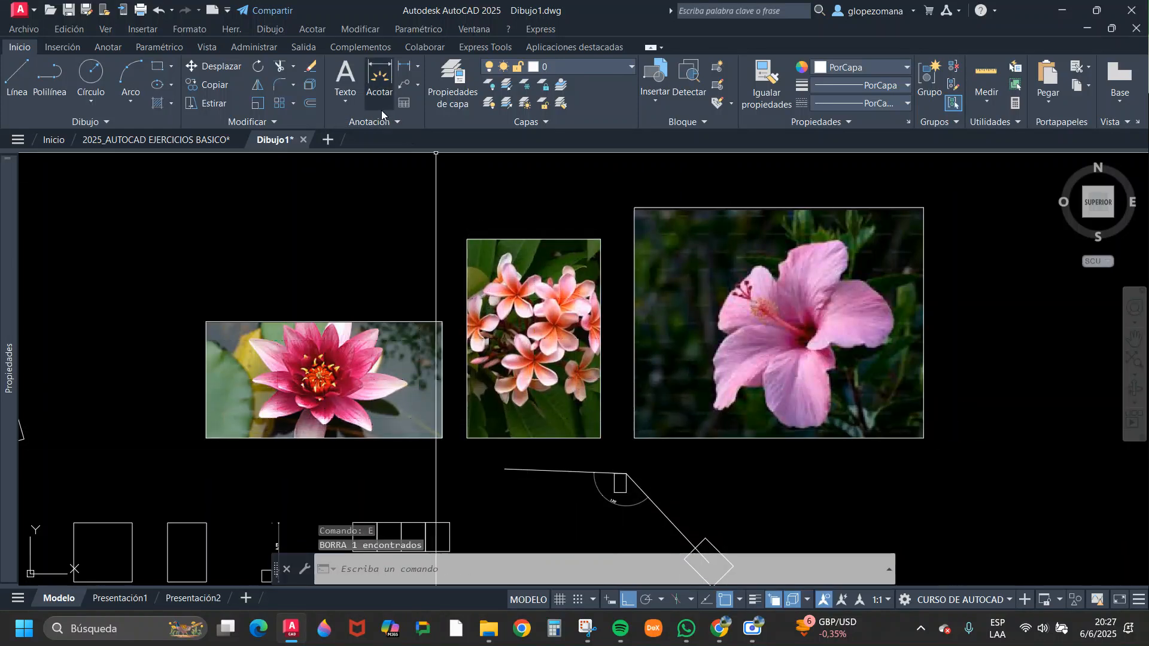
- Scale the pink-orange flower image from its lower-left corner by reference, matching its height to the lotus image
click(258, 103)
click(471, 459)
click(477, 434)
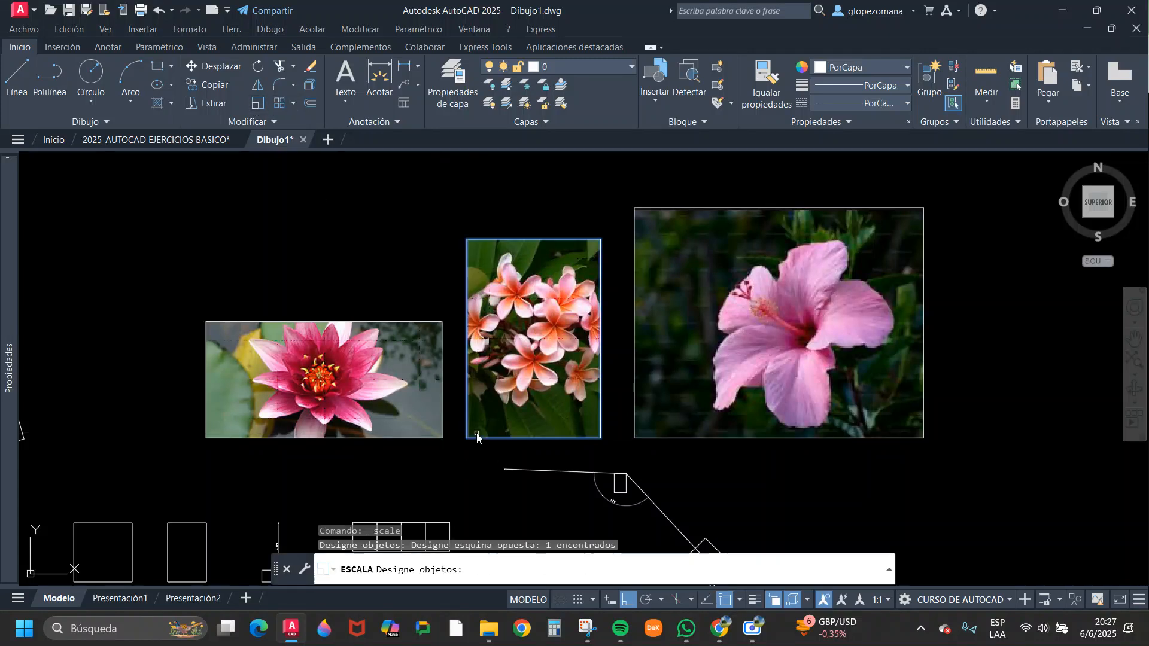
key(Return)
click(467, 438)
click(588, 568)
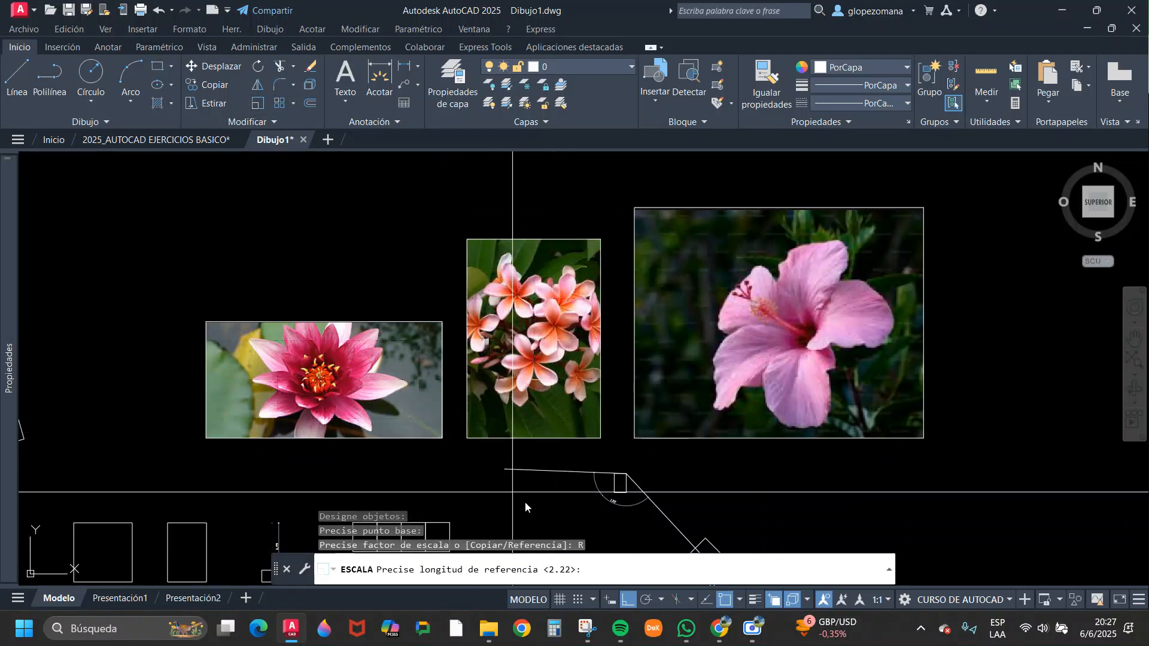
click(468, 438)
click(468, 240)
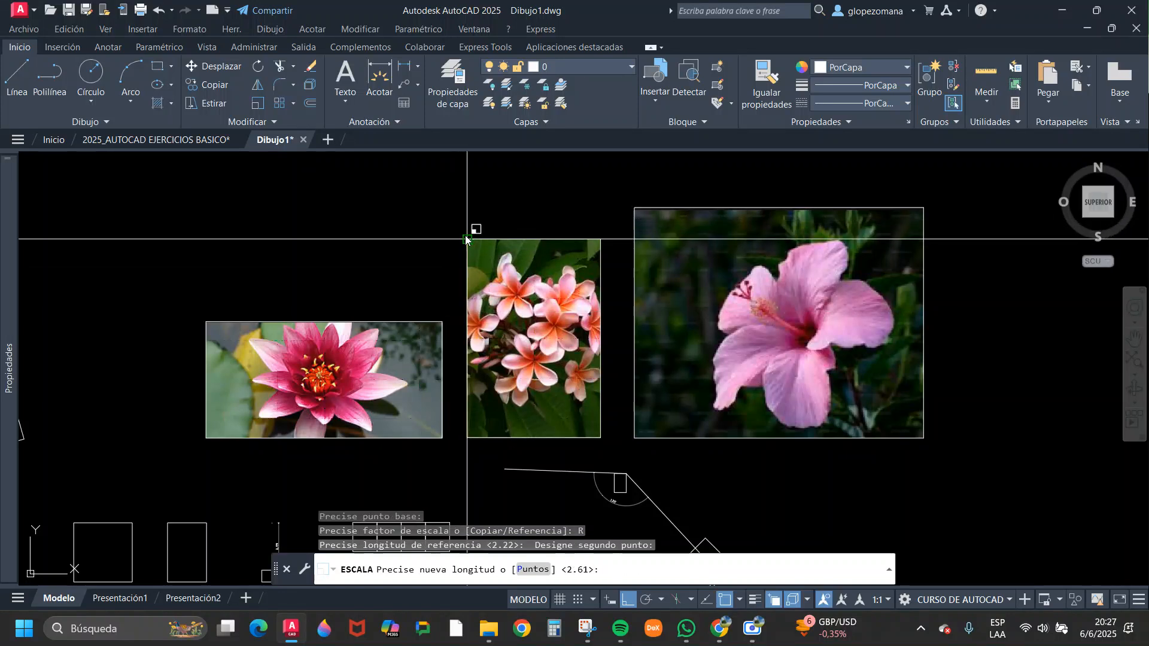
click(457, 321)
- Try to scale the hibiscus image from its lower-left corner by reference to the other images' height
key(Return)
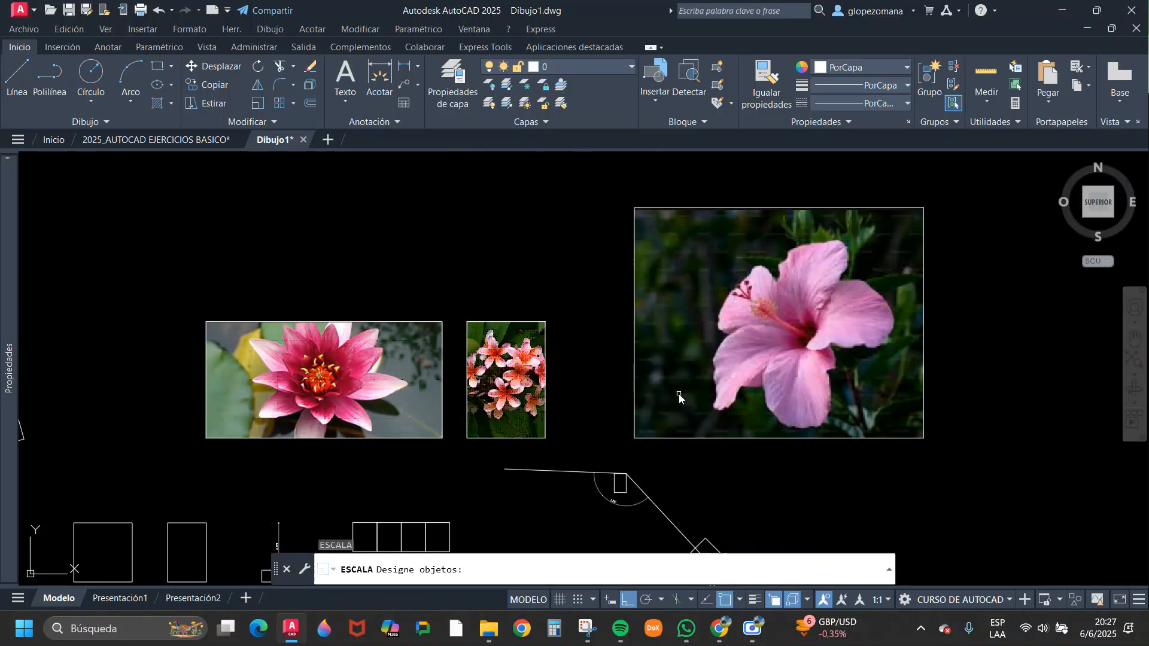
click(695, 457)
click(641, 422)
key(Return)
click(637, 438)
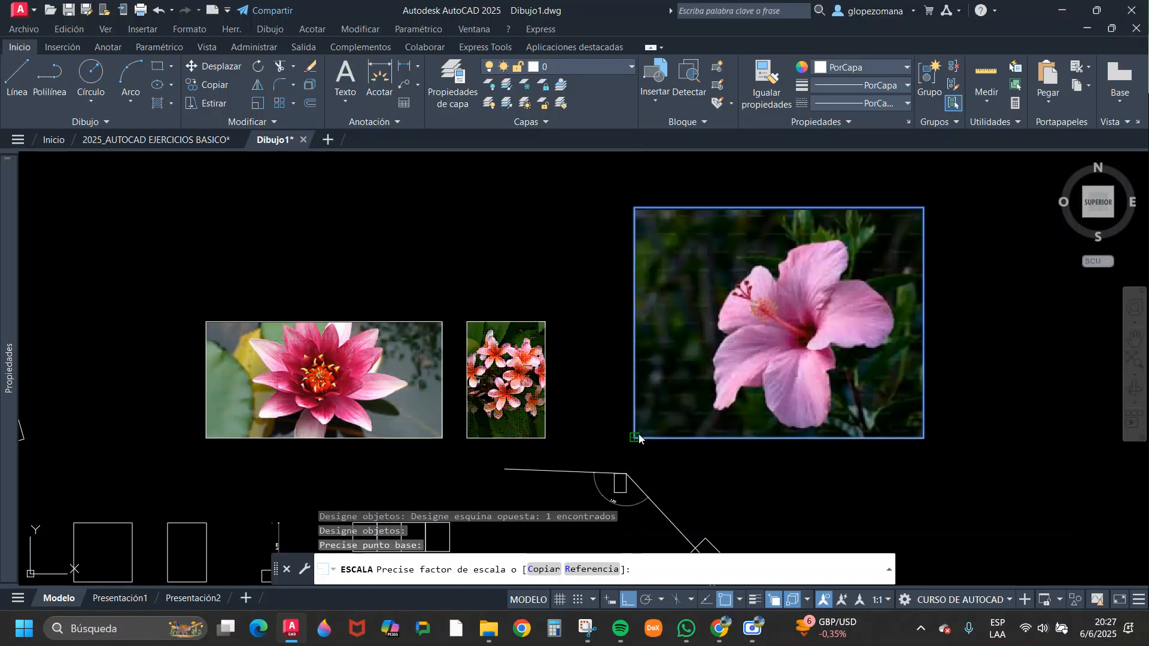
click(592, 570)
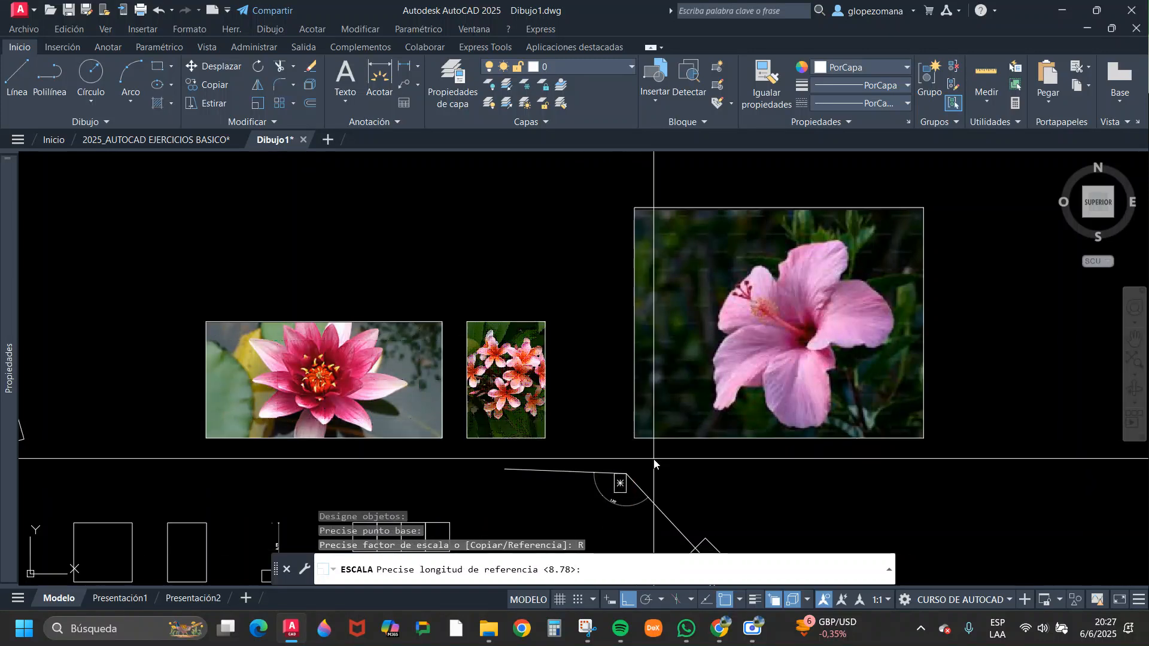
click(635, 438)
click(634, 209)
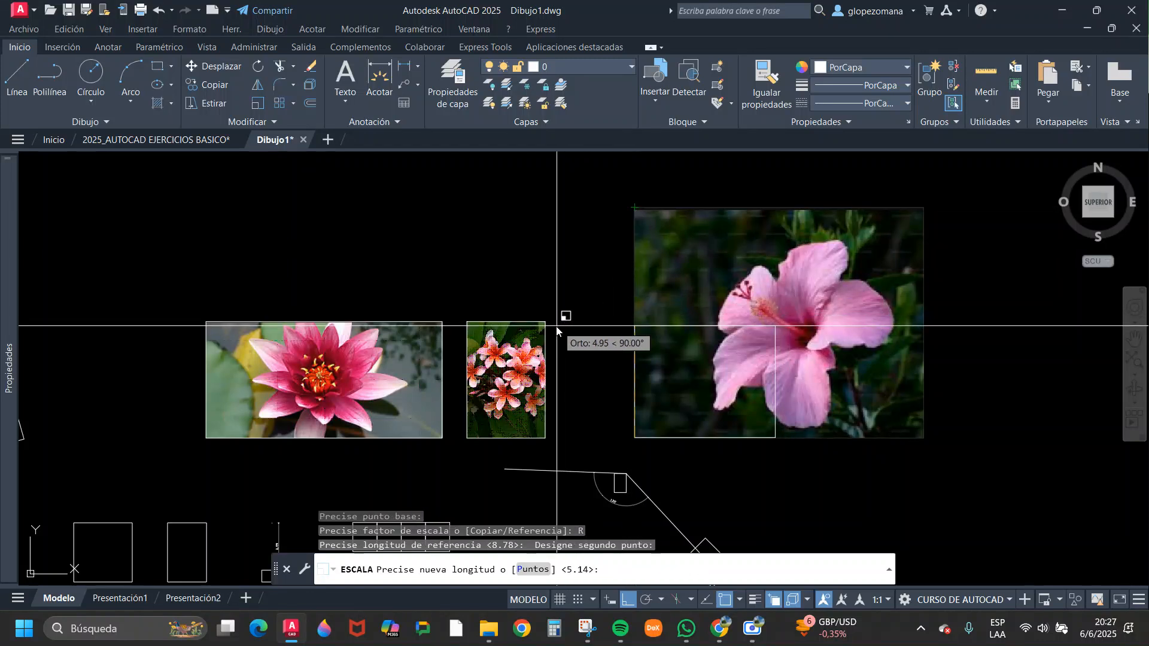
click(557, 326)
- Scale the hibiscus image again by reference, using its left edge and the top of the pink-orange flower image as the new height
key(Return)
click(857, 448)
click(702, 369)
key(Return)
click(632, 443)
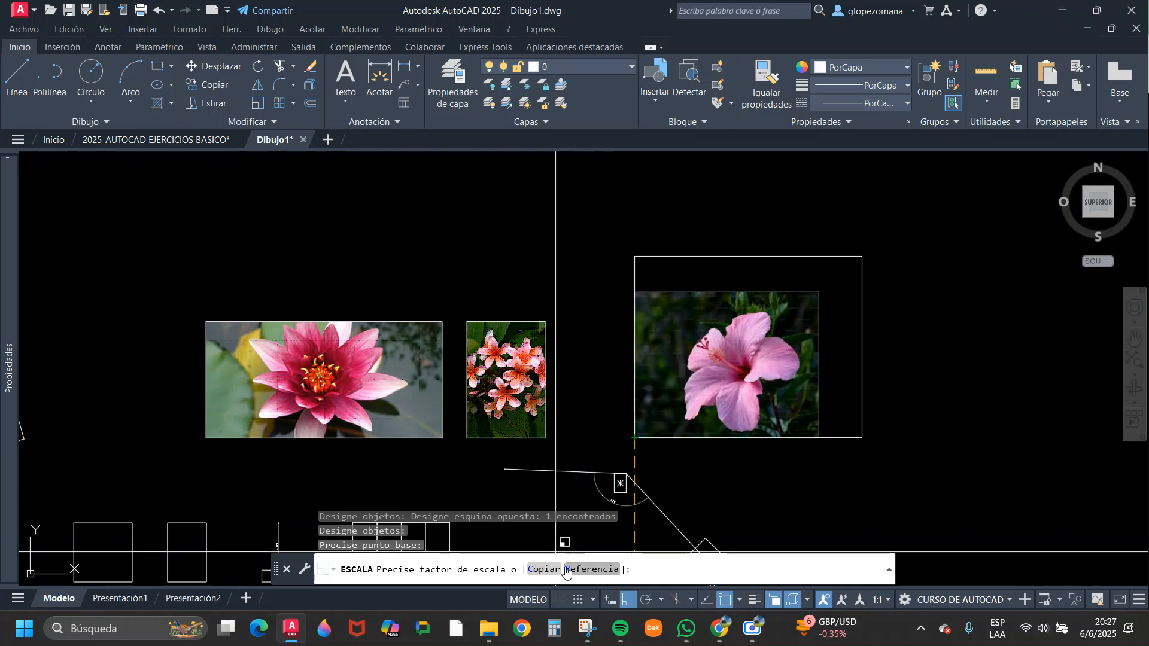
text(r)
key(Return)
click(635, 441)
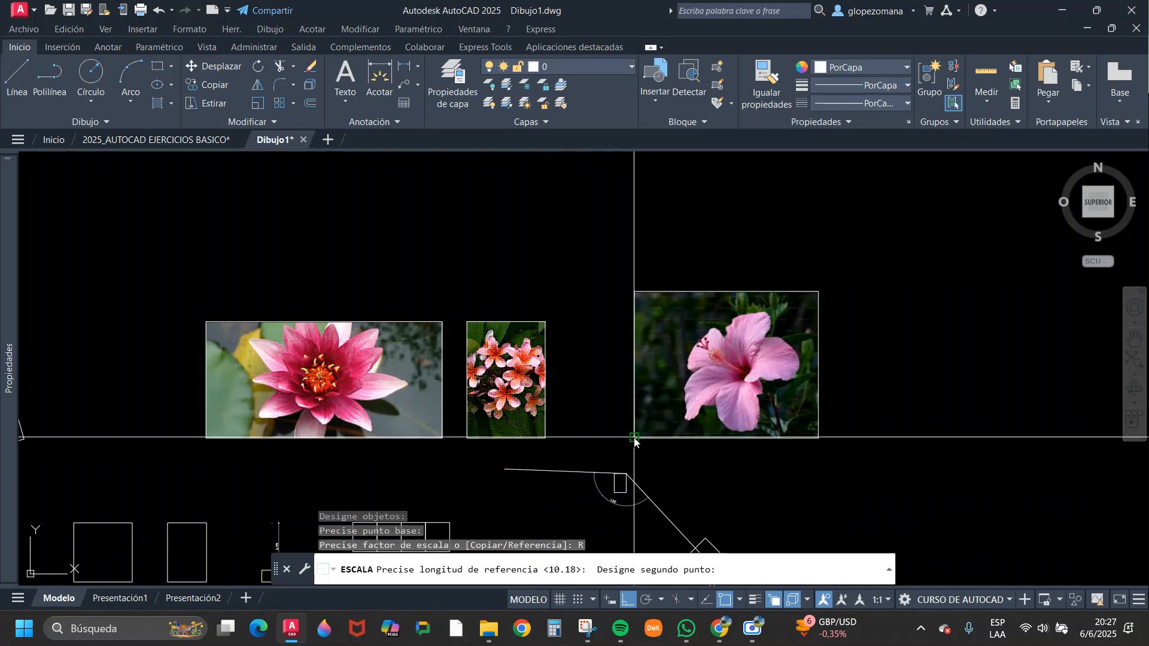
click(635, 292)
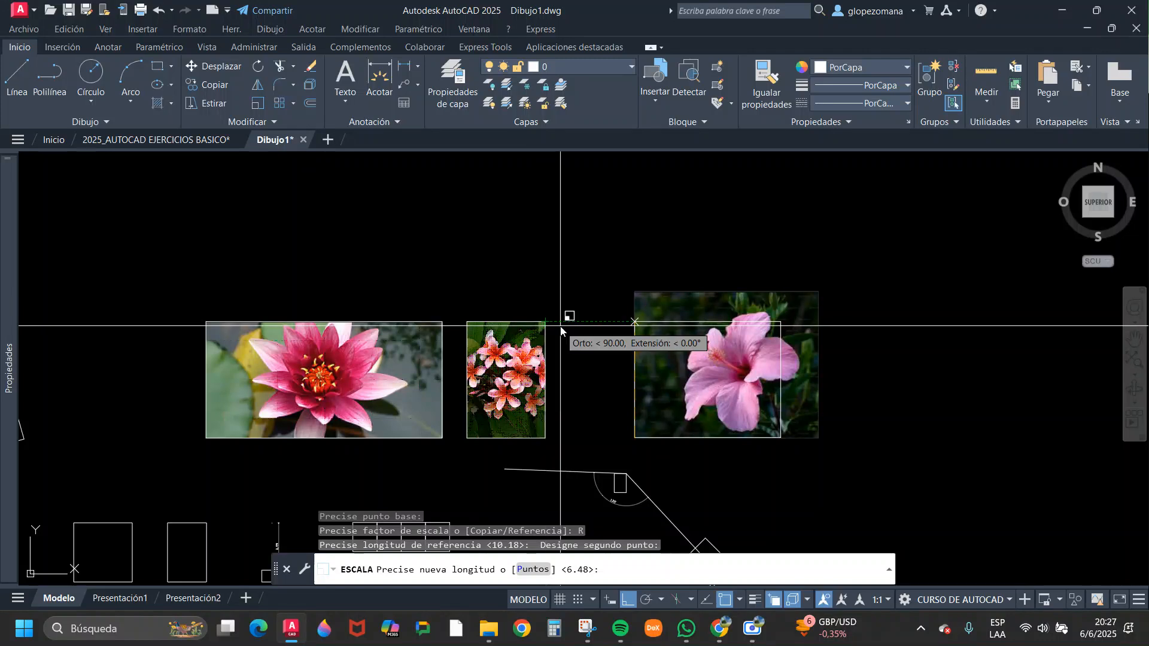
click(561, 329)
- Move the scaled hibiscus image horizontally left, closer to the pink-orange flower image
text(M)
key(Return)
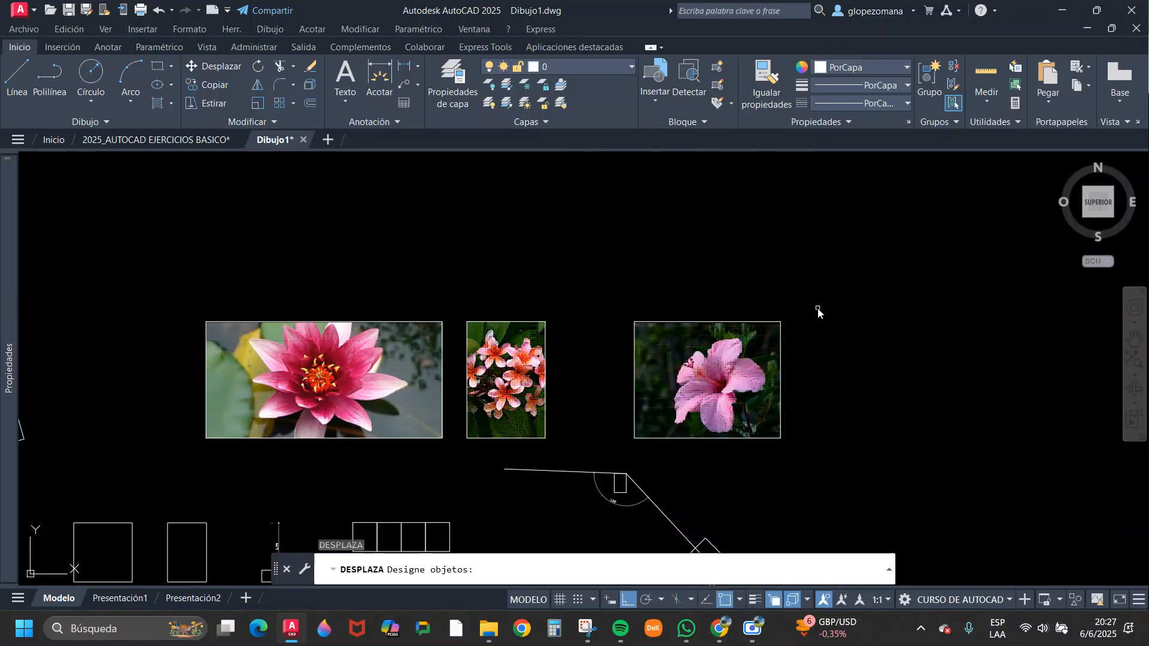
click(819, 310)
click(697, 390)
key(Return)
click(741, 264)
click(672, 264)
- Move the scaled pink-orange flower image slightly left toward the lotus image
key(Return)
click(497, 297)
click(467, 348)
key(Return)
click(526, 276)
click(517, 276)
- Shift the hibiscus image further left to leave only a narrow gap beside the pink-orange flower image
key(Return)
click(625, 293)
click(598, 343)
key(Return)
click(636, 268)
key(Escape)
- Move the copied pink-orange and hibiscus images together so the pink-orange one sits above the lotus copy, left edges aligned
scroll(613, 278, down, 2)
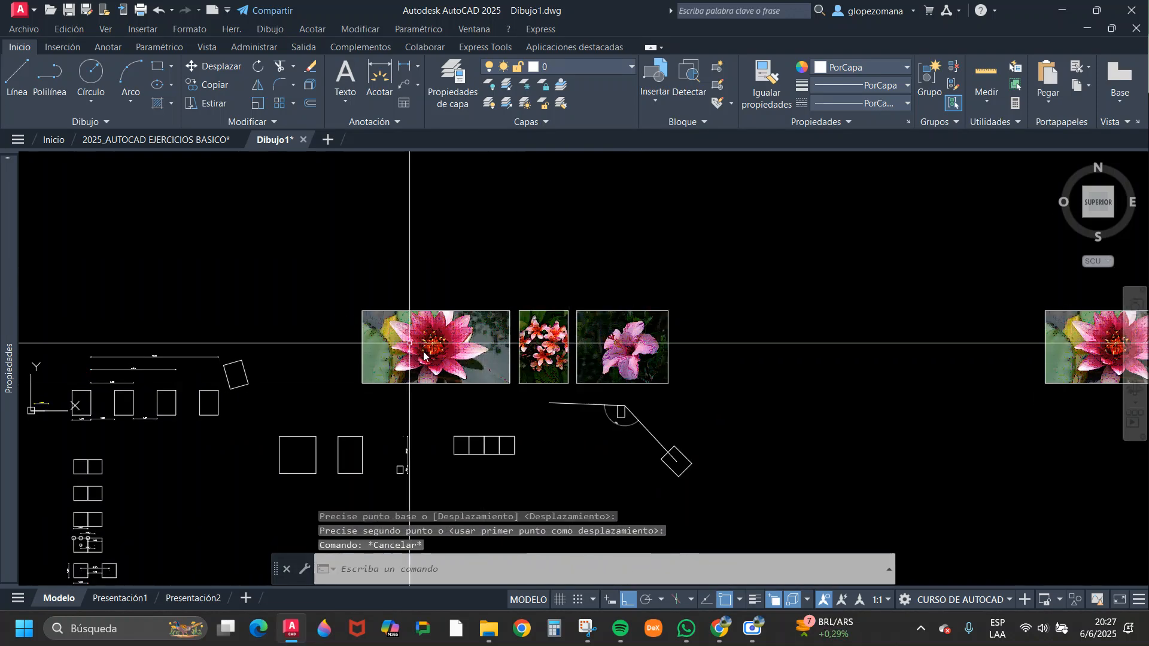
scroll(580, 333, down, 3)
scroll(845, 358, up, 4)
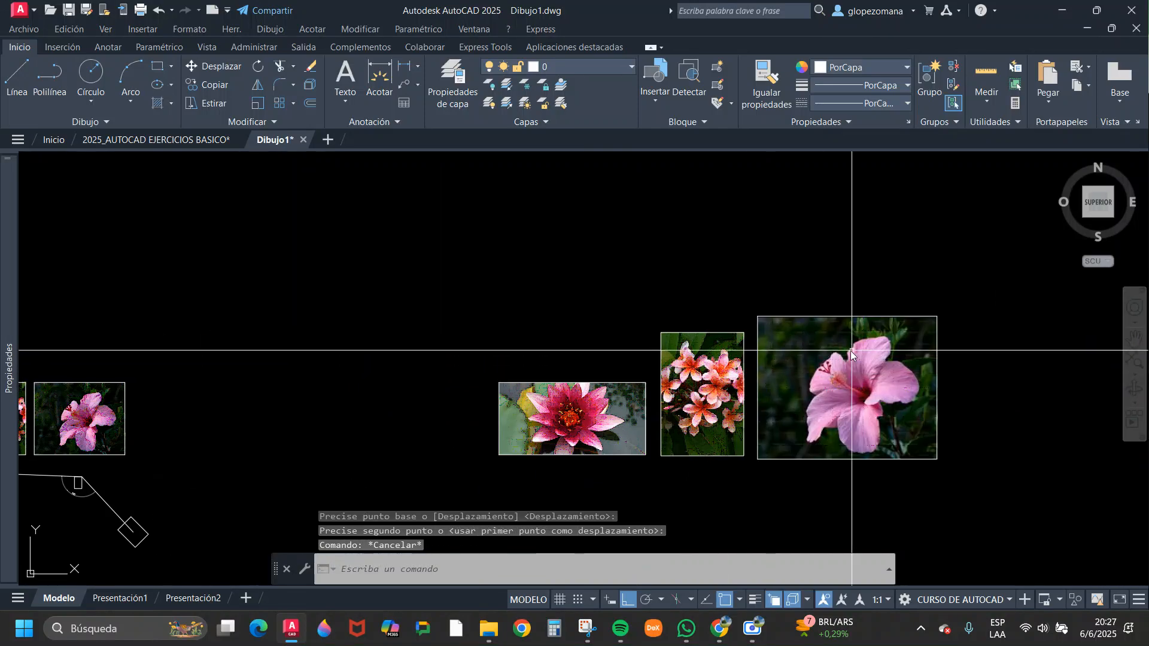
text(d)
key(Return)
click(767, 283)
click(718, 343)
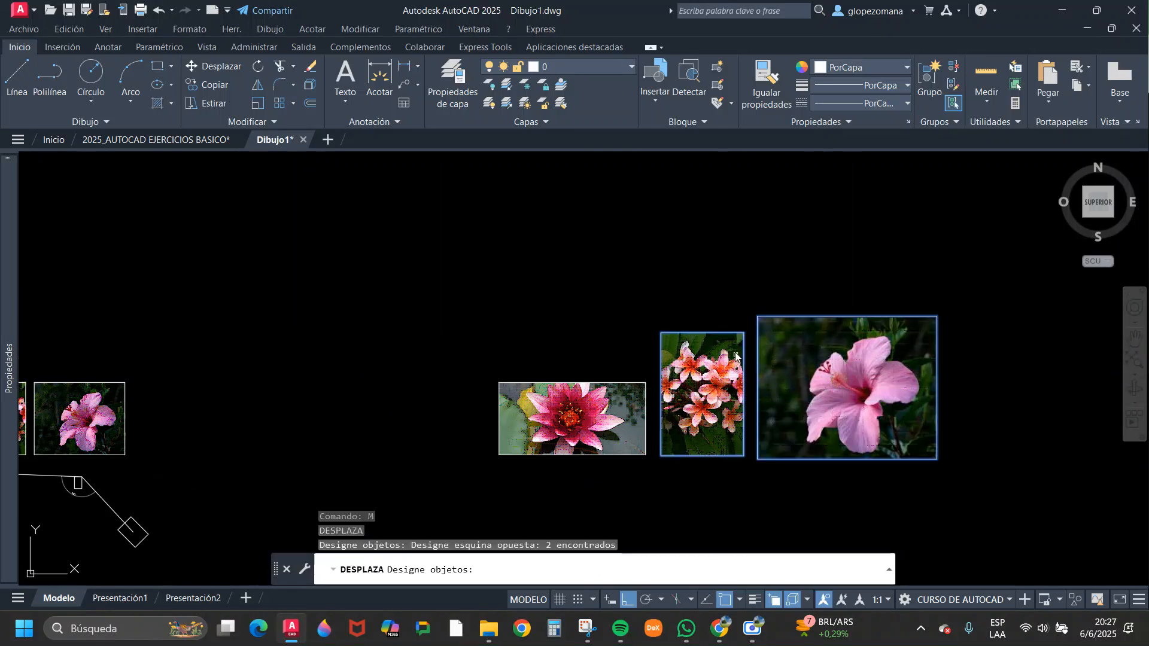
key(Return)
click(670, 459)
click(498, 378)
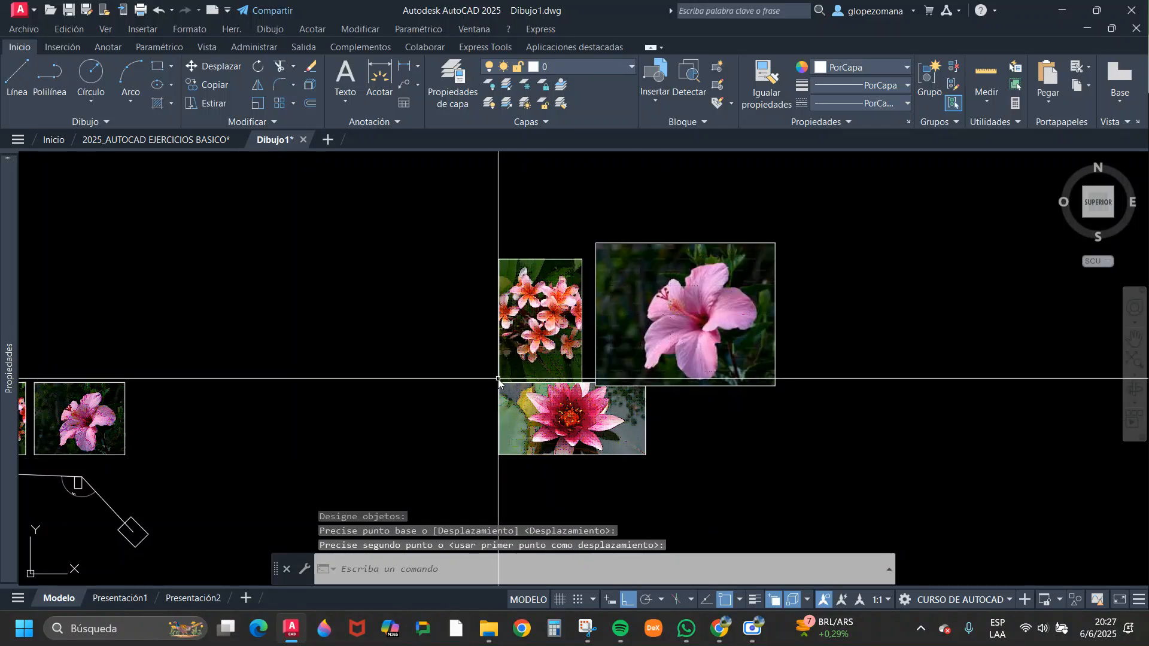
- Move the hibiscus copy by its lower-left corner onto the top-left corner of the pink-orange flower copy
key(Return)
click(808, 212)
click(616, 323)
key(Return)
click(596, 386)
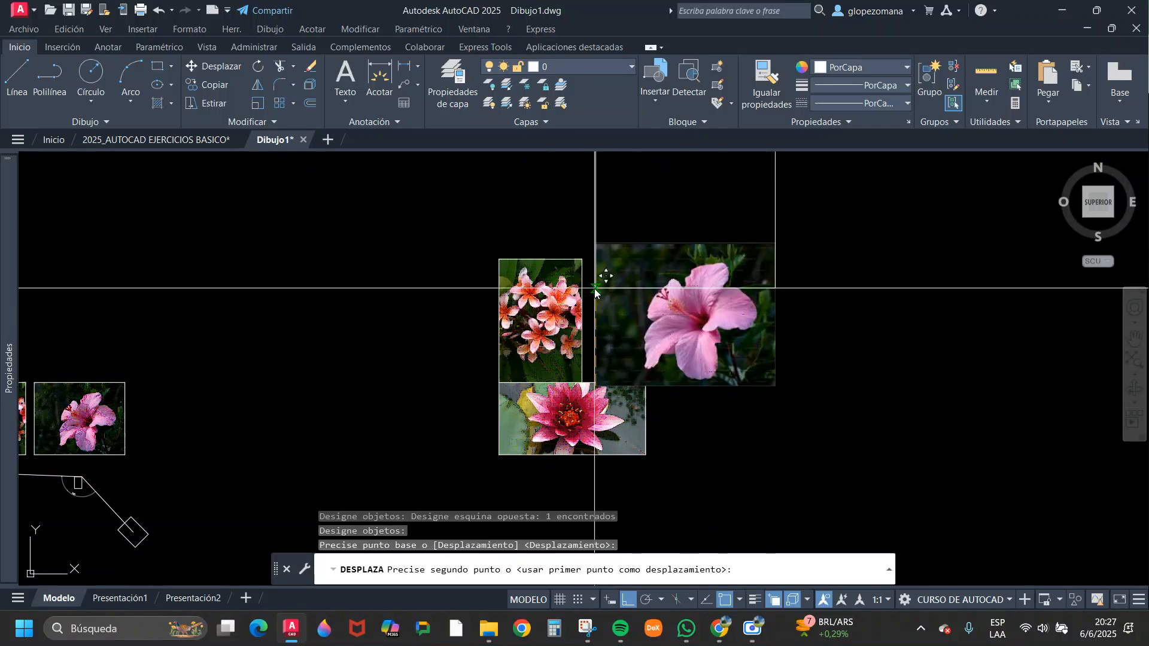
click(499, 259)
key(Escape)
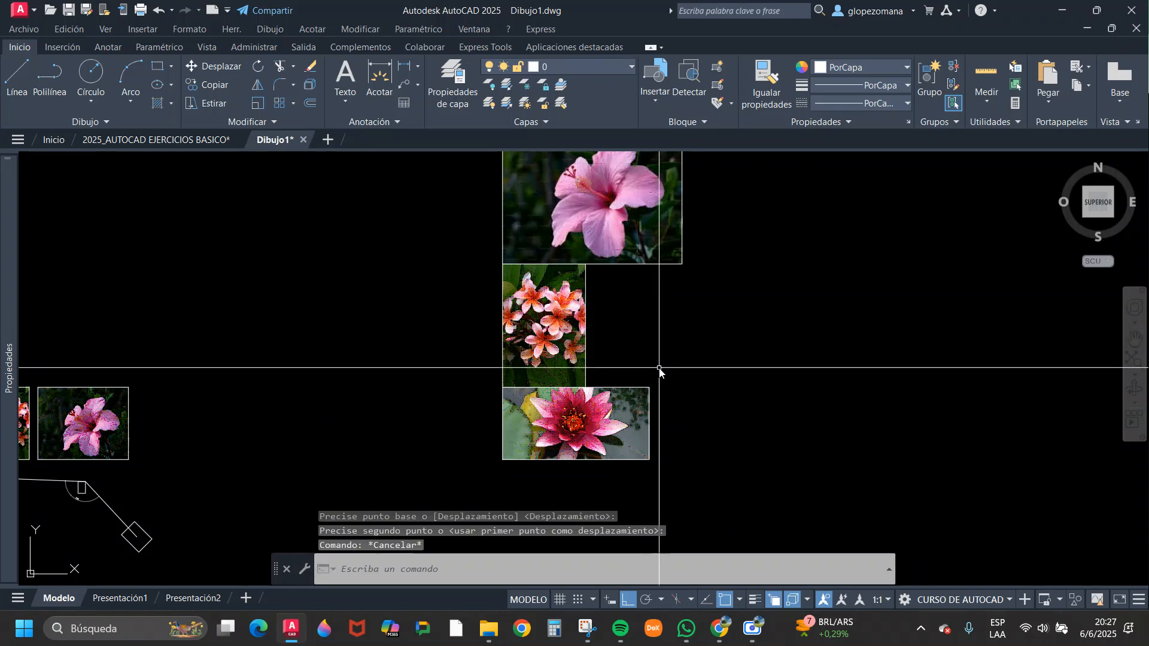
- Scale the lotus copy by reference from its top-left corner so its width matches the pink-orange flower copy above it
middle_drag(663, 372, 862, 380)
key(Return)
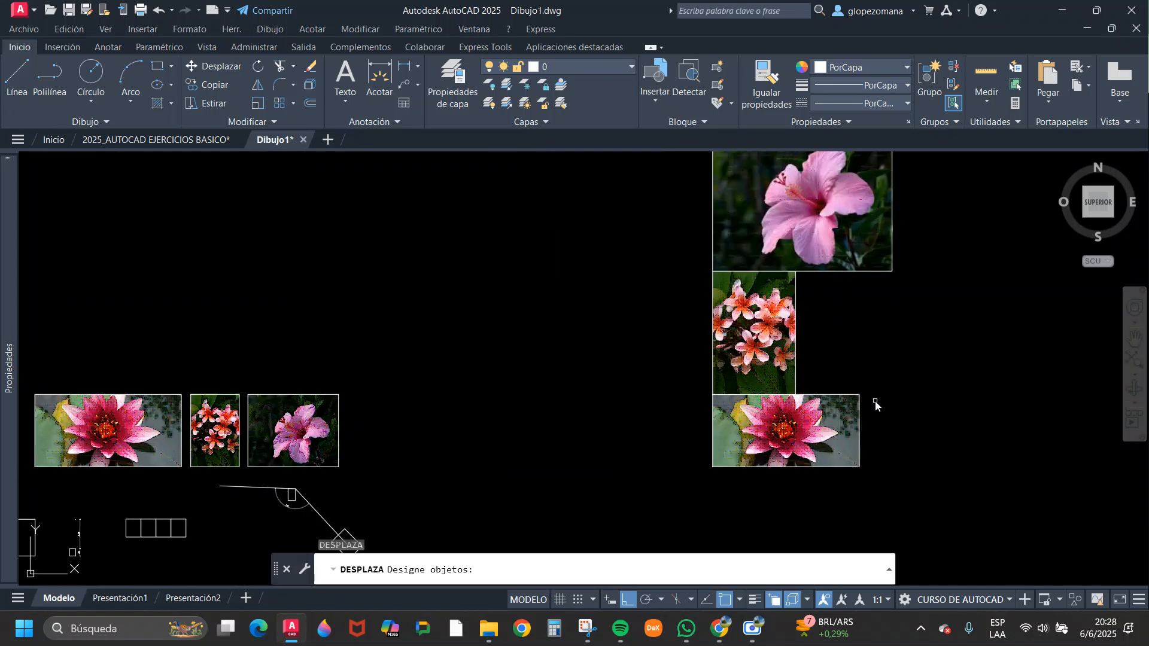
key(Escape)
text(SC)
key(Return)
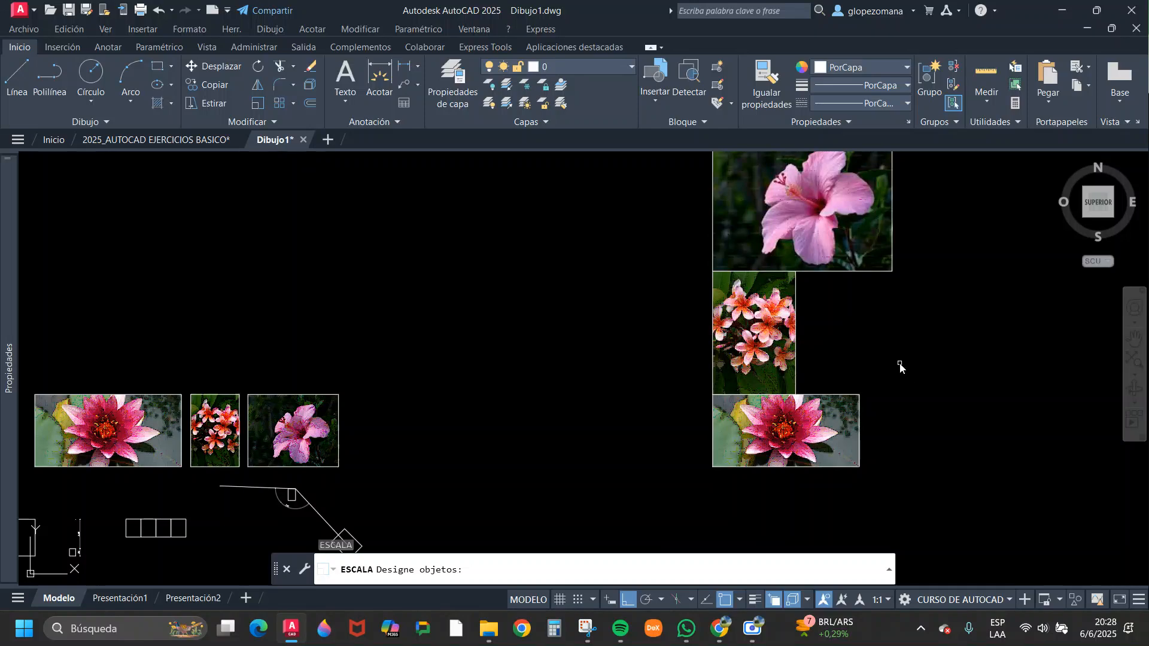
click(901, 366)
click(829, 431)
key(Return)
scroll(729, 394, up, 2)
click(688, 400)
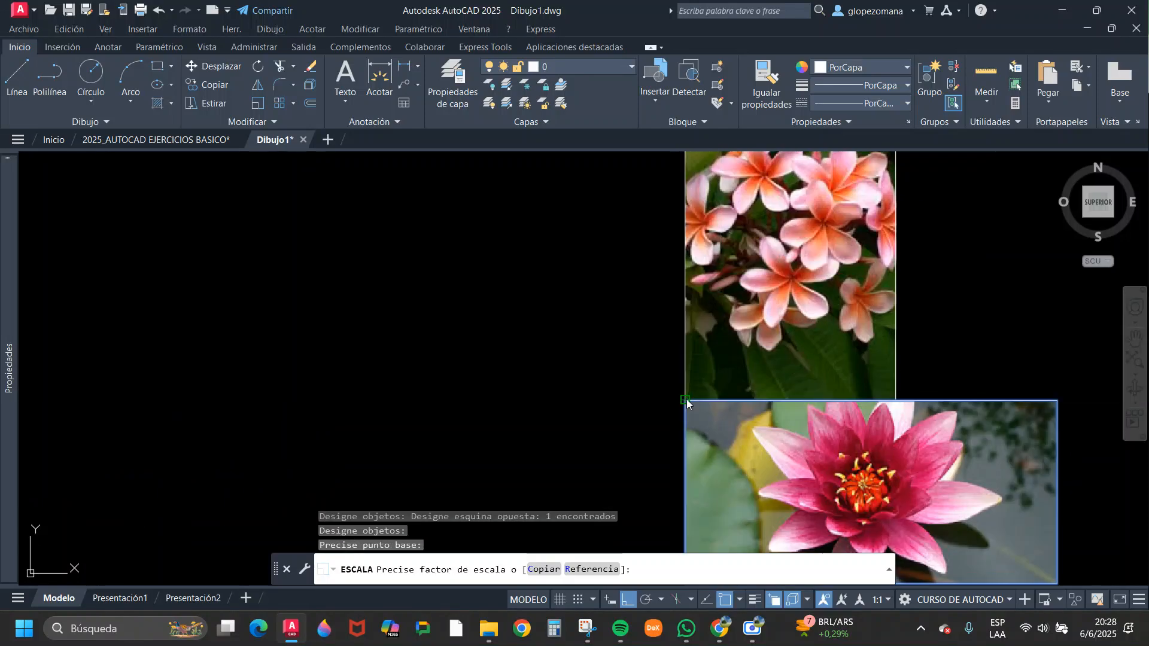
scroll(687, 400, down, 1)
click(611, 574)
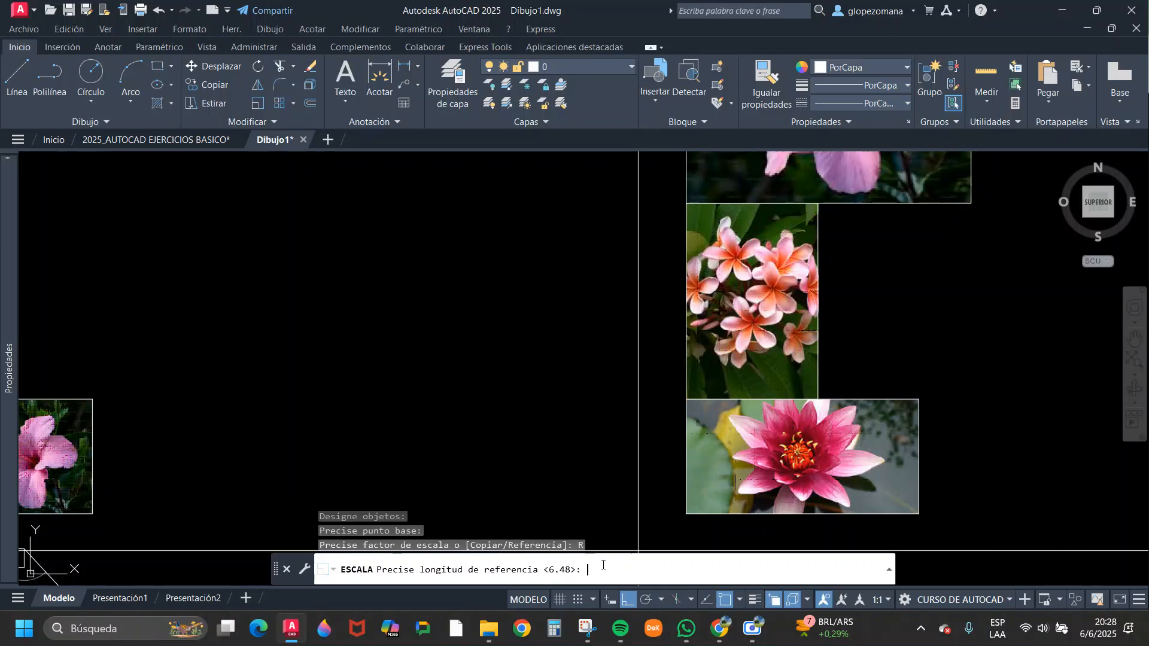
click(689, 398)
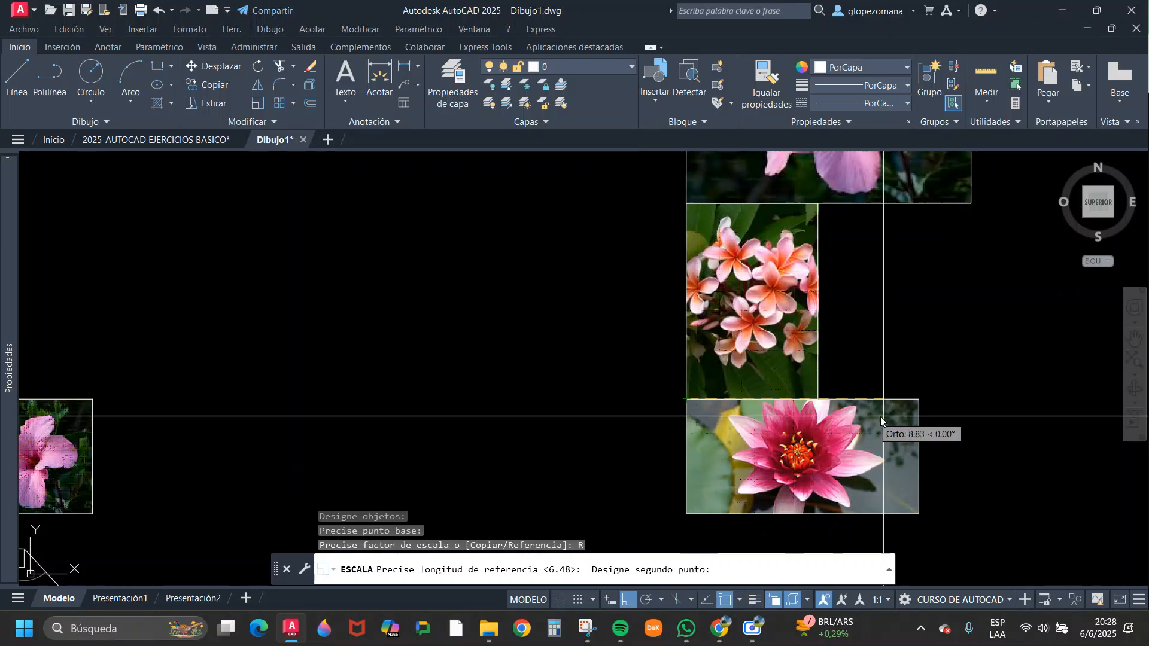
click(919, 400)
middle_drag(889, 275, 872, 354)
click(852, 352)
click(752, 367)
key(Escape)
- Scale the hibiscus copy by reference from its lower-left corner so its width matches the pink-orange flower copy below it
scroll(811, 341, down, 2)
key(space)
click(882, 364)
click(844, 301)
key(space)
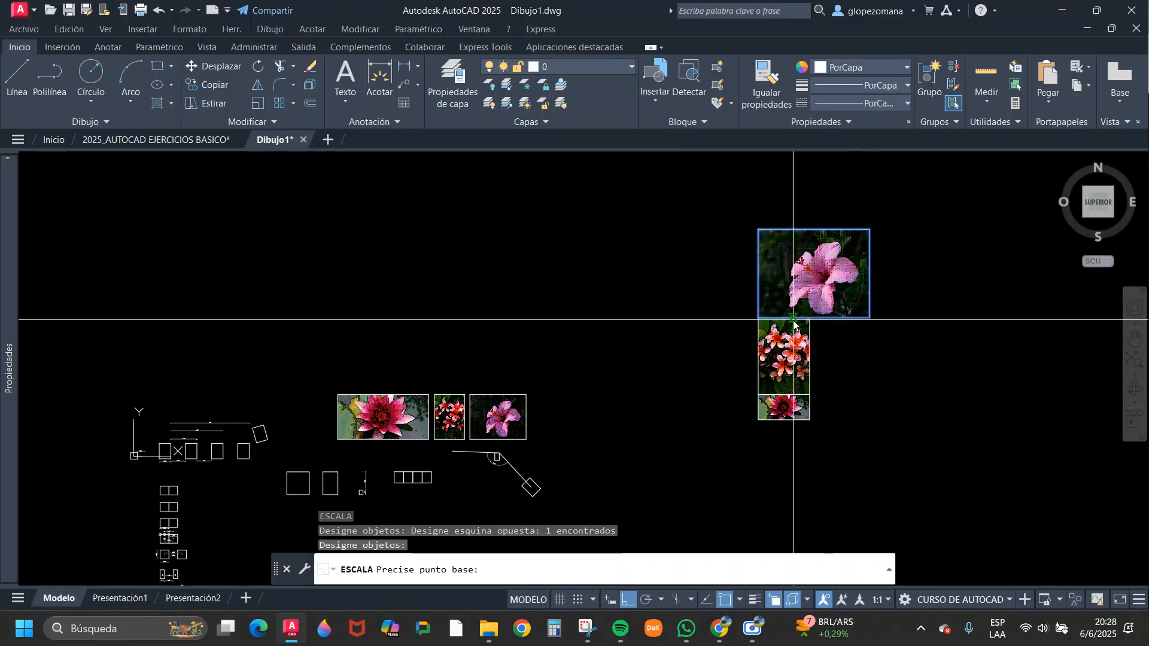
scroll(785, 316, up, 4)
click(722, 323)
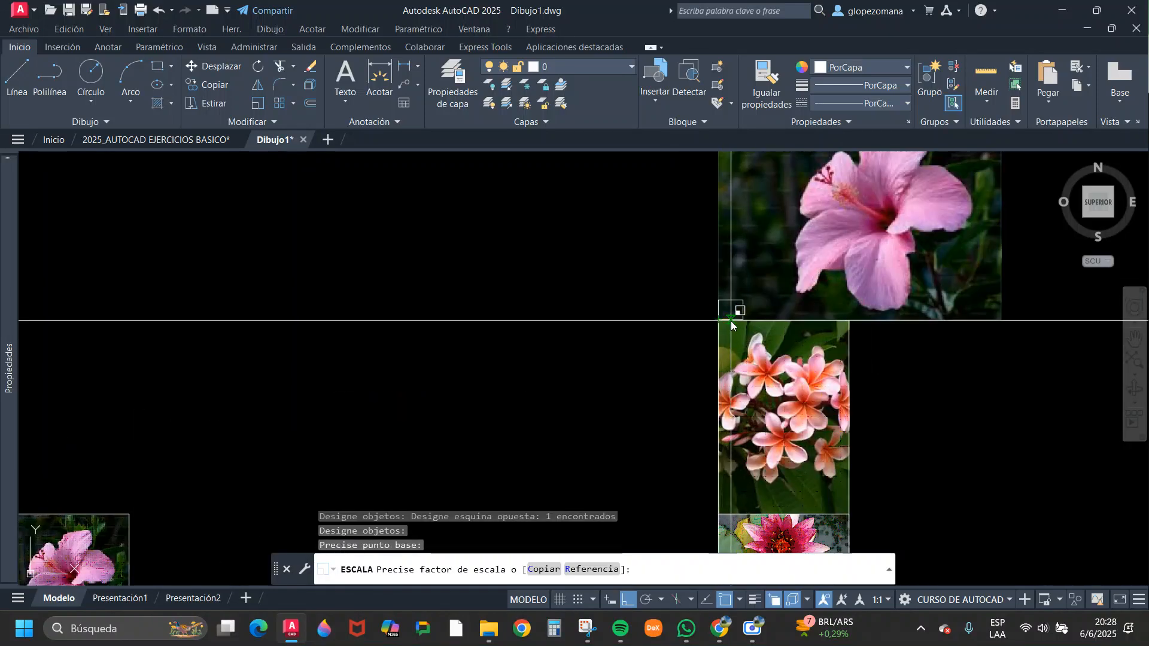
click(593, 569)
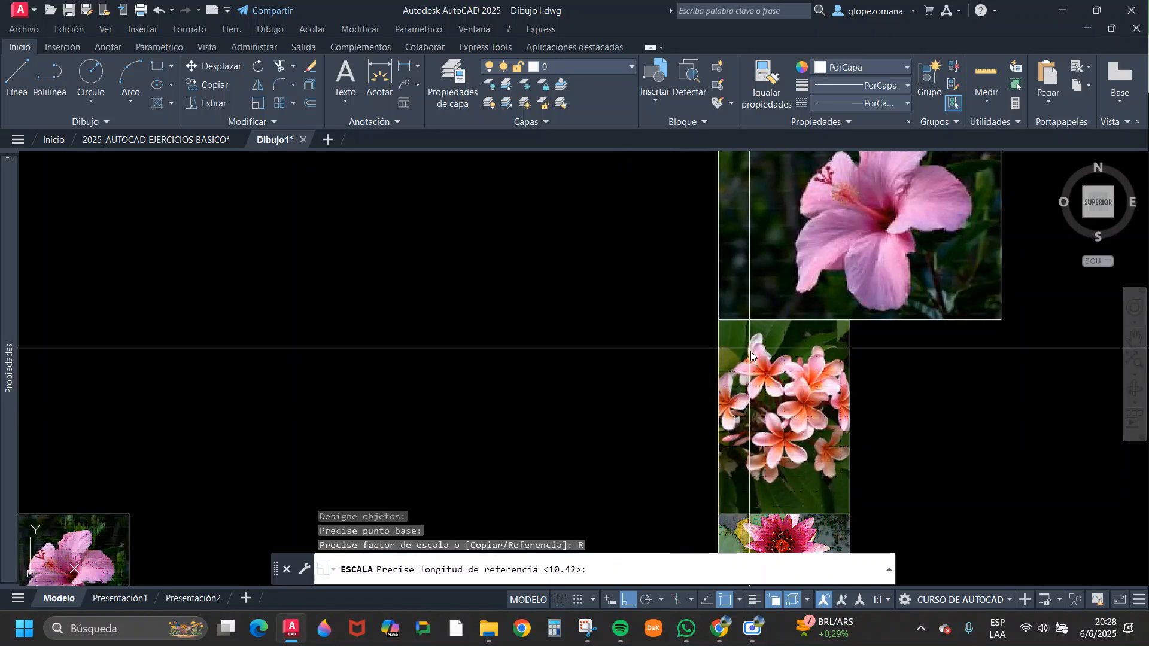
click(723, 326)
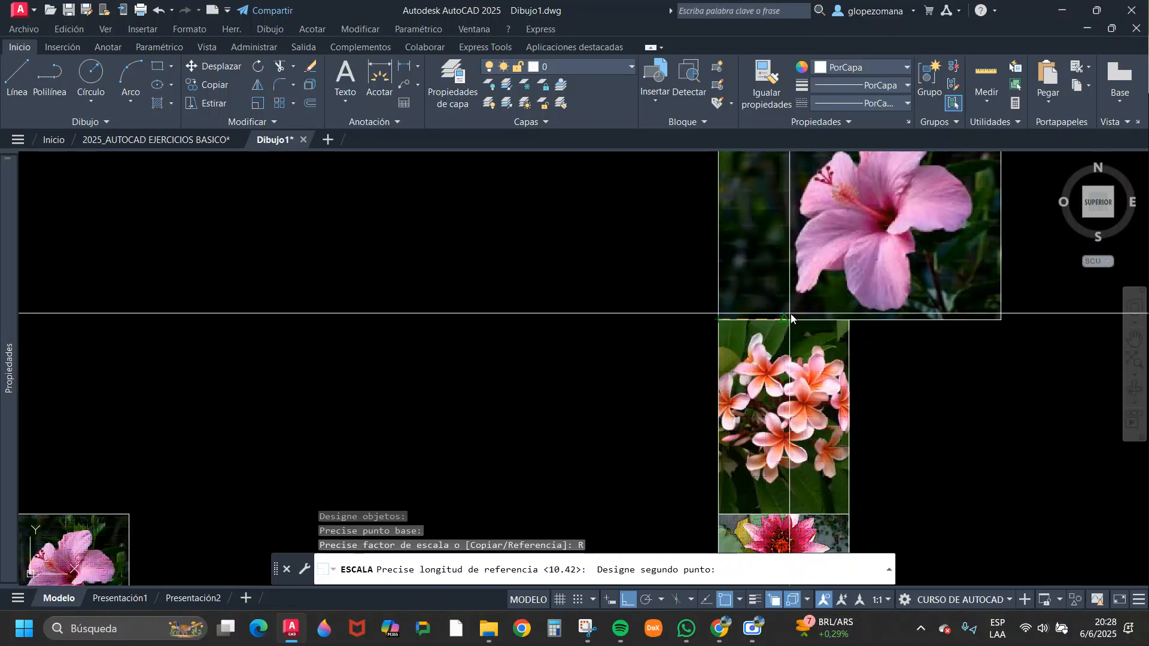
click(1001, 320)
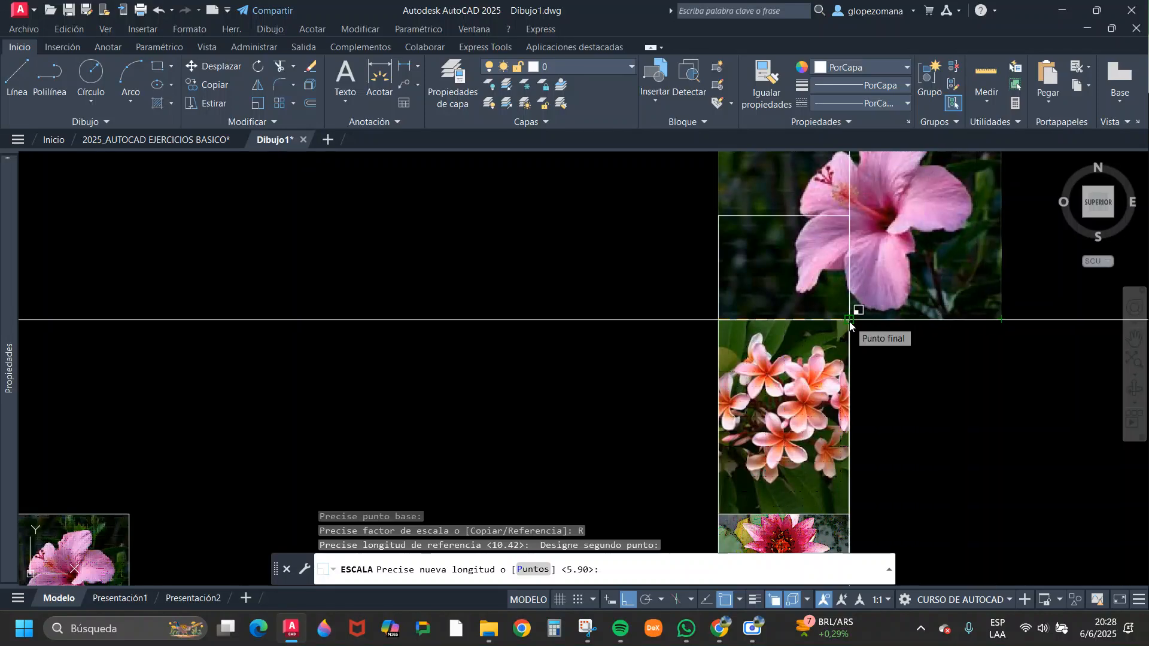
click(850, 320)
scroll(771, 231, down, 2)
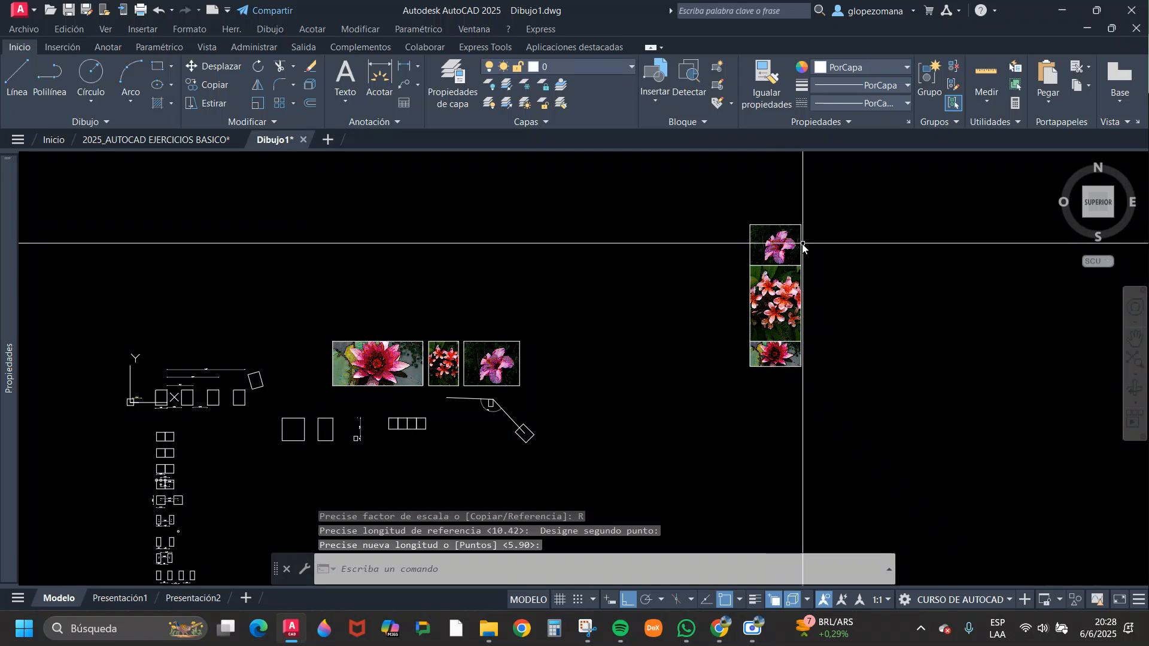
- Move the hibiscus copy straight up about 1.17 units, away from the pink-orange flower copy
key(Escape)
click(813, 232)
click(785, 244)
text(d)
key(space)
click(844, 268)
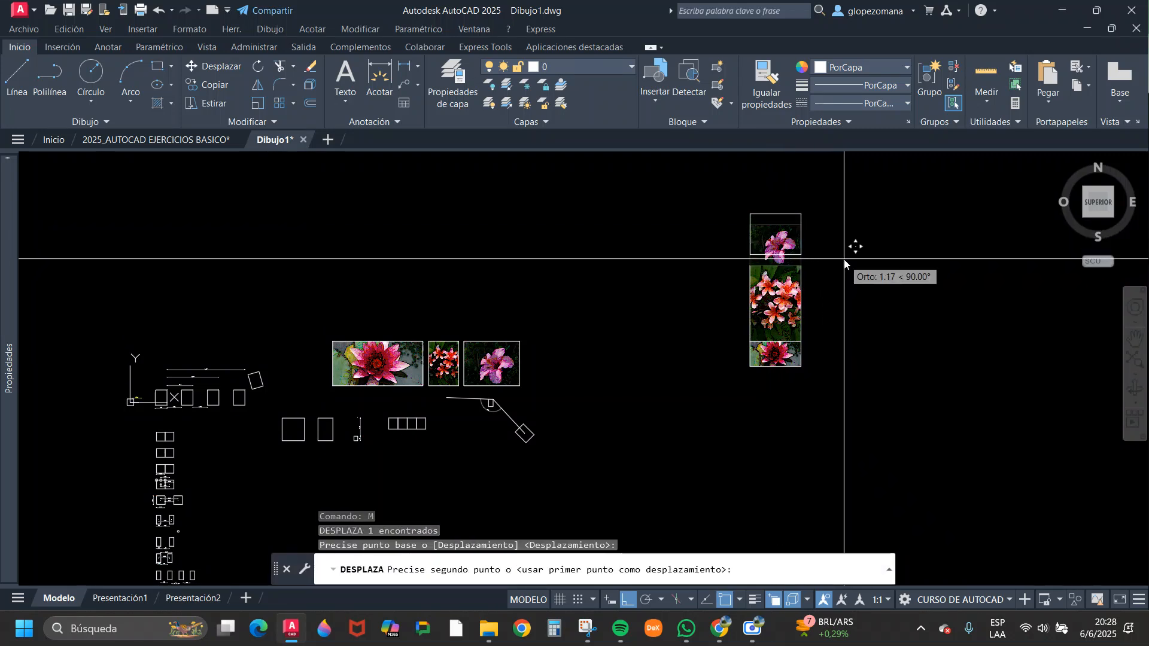
click(845, 257)
- Move the pink-orange flower copy straight up about 0.48 units to leave a narrow gap above the lotus copy
key(space)
click(823, 285)
click(798, 288)
key(space)
click(828, 275)
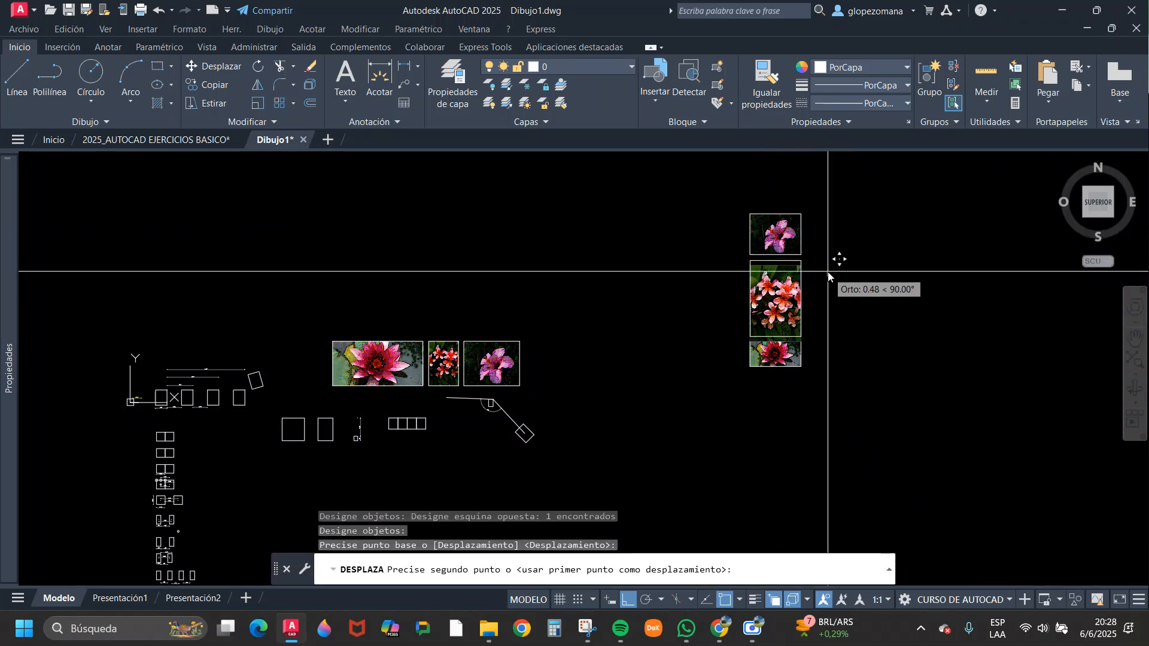
click(827, 270)
key(Escape)
- With Ortho off, move the three-image column just above the flower row, aligned with the large lotus image's left edge
text(d)
key(space)
click(847, 372)
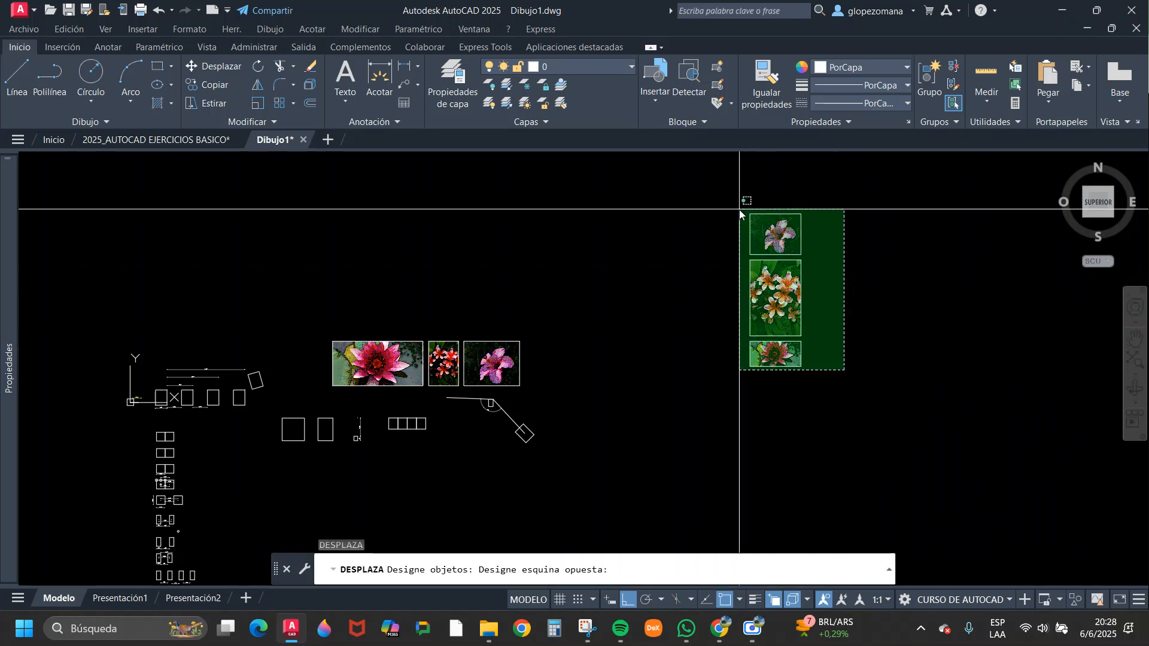
click(744, 205)
key(space)
click(751, 257)
key(F8)
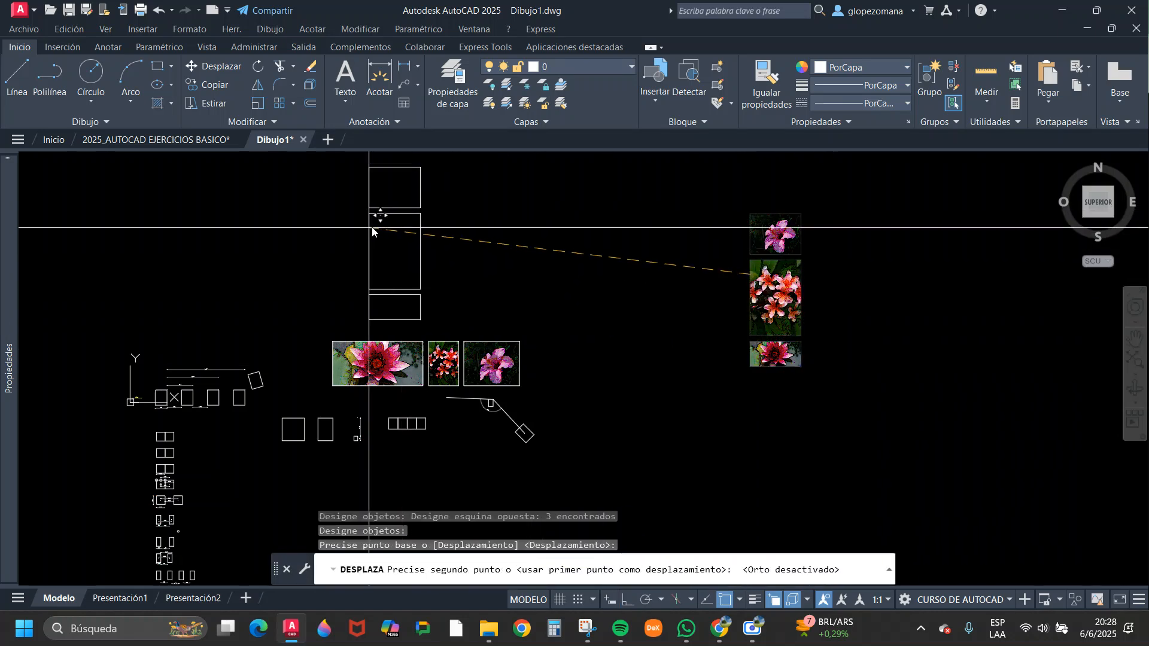
click(332, 224)
scroll(328, 275, up, 2)
middle_drag(447, 308, 516, 343)
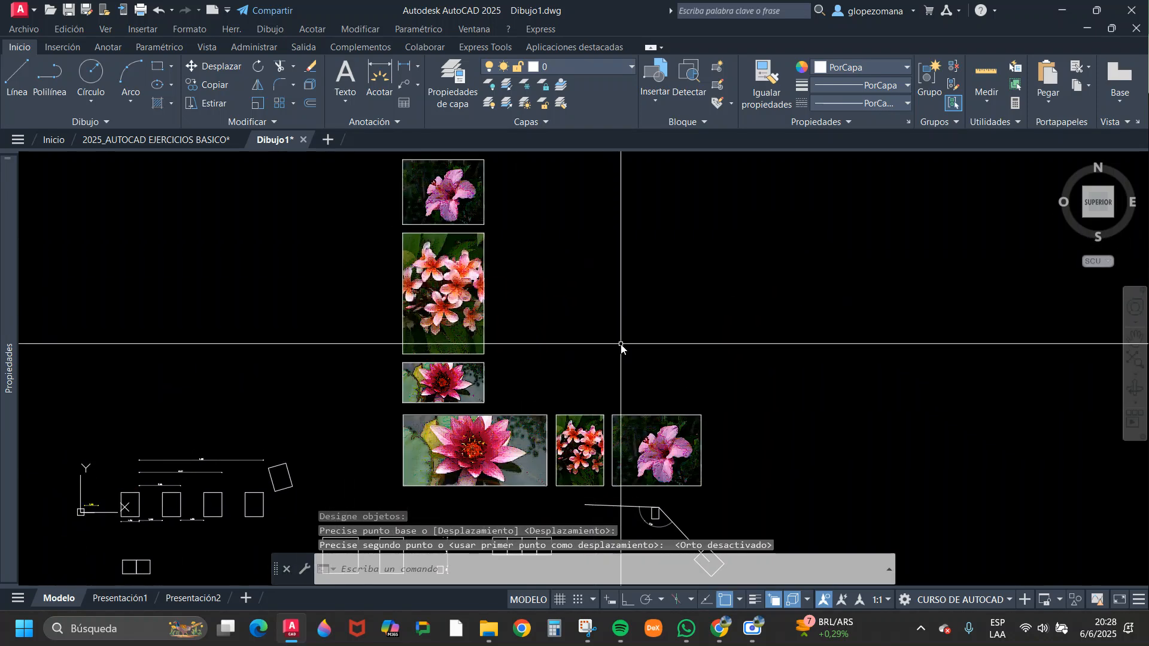
middle_drag(507, 408, 513, 433)
scroll(507, 403, up, 2)
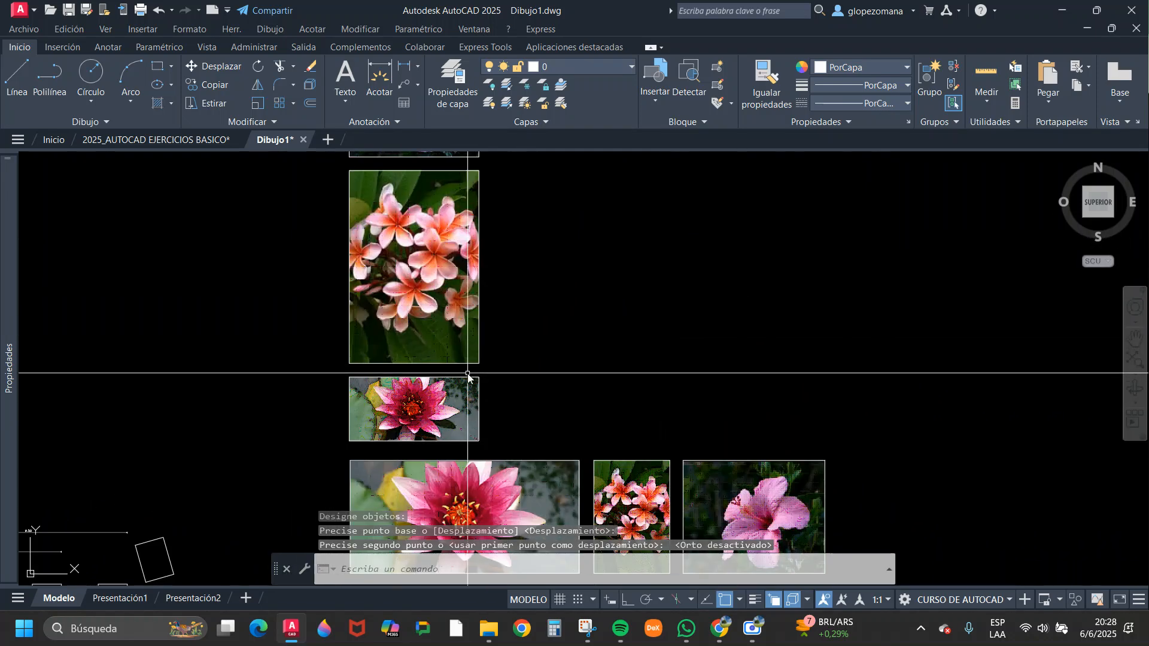
scroll(479, 386, down, 2)
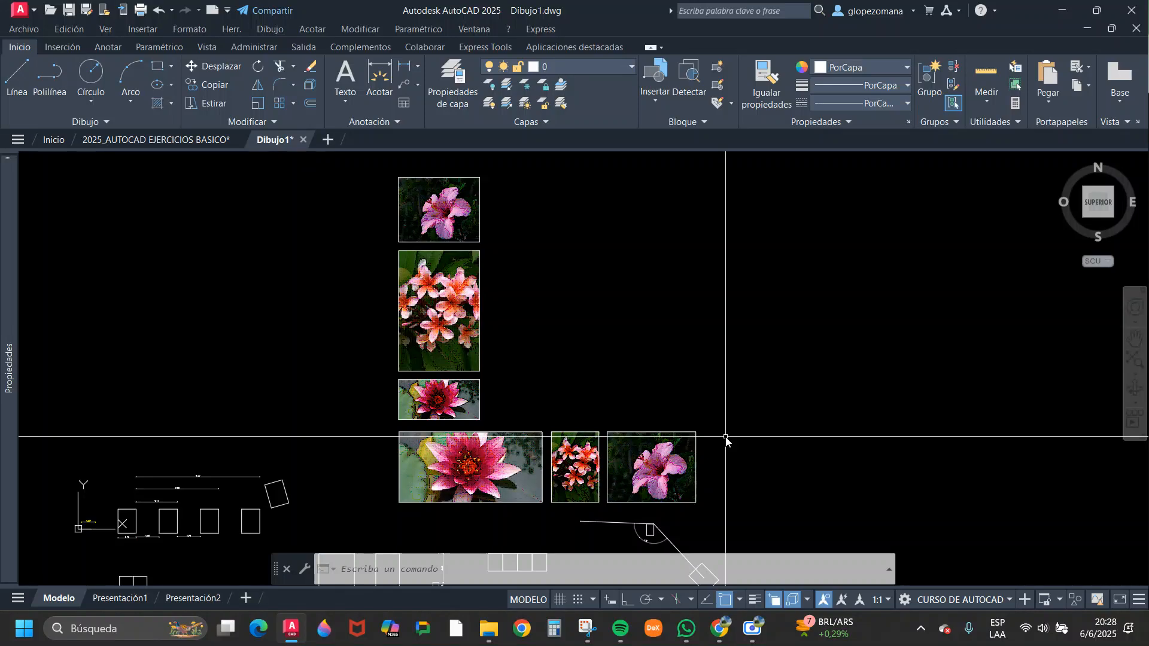
scroll(613, 333, down, 2)
key(Escape)
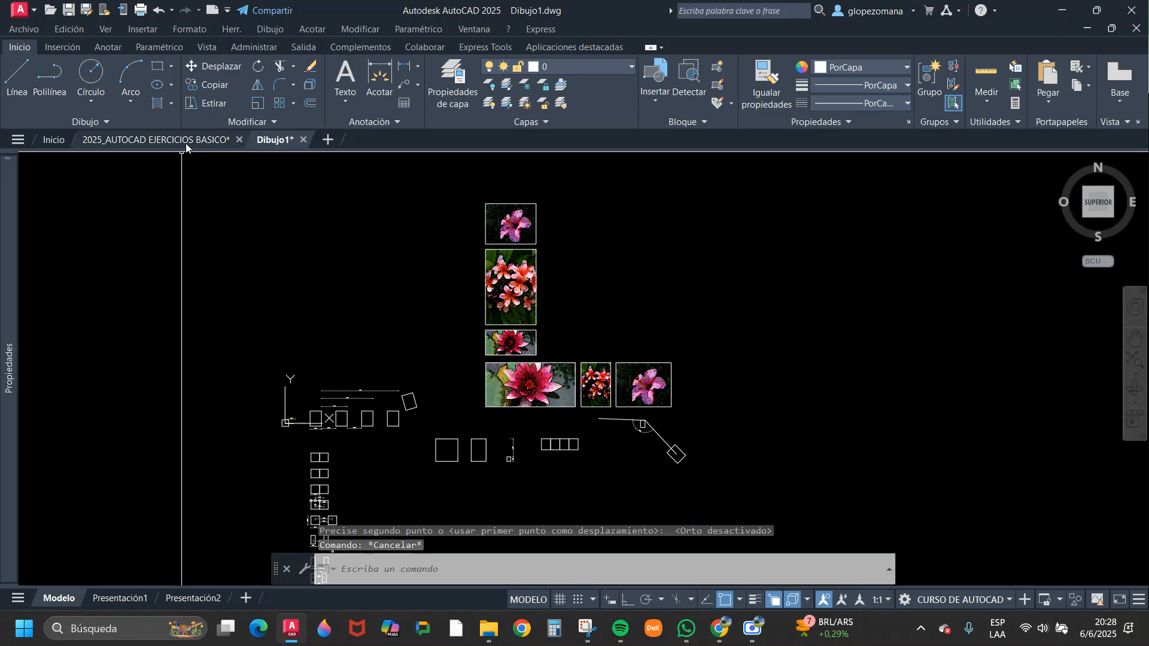
- Switch to the 2025_AUTOCAD EJERCICIOS BASICO drawing, minimize the snipping tool, and look over the Unidad 5 editing command exercise sheets
click(156, 140)
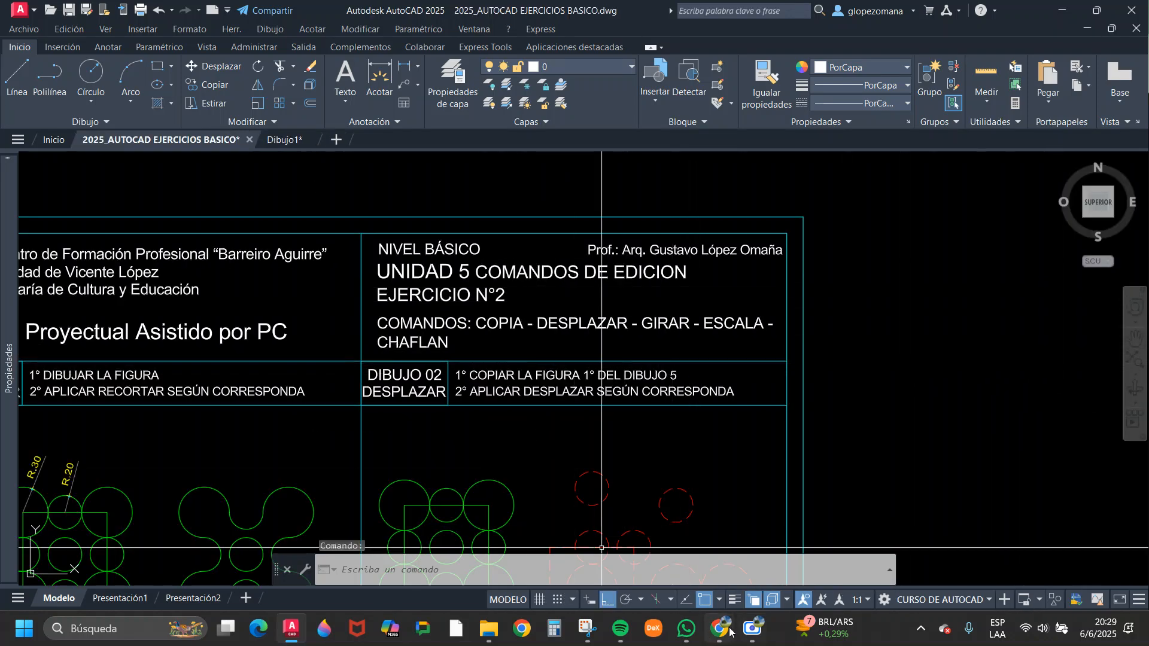
mouse_move(722, 633)
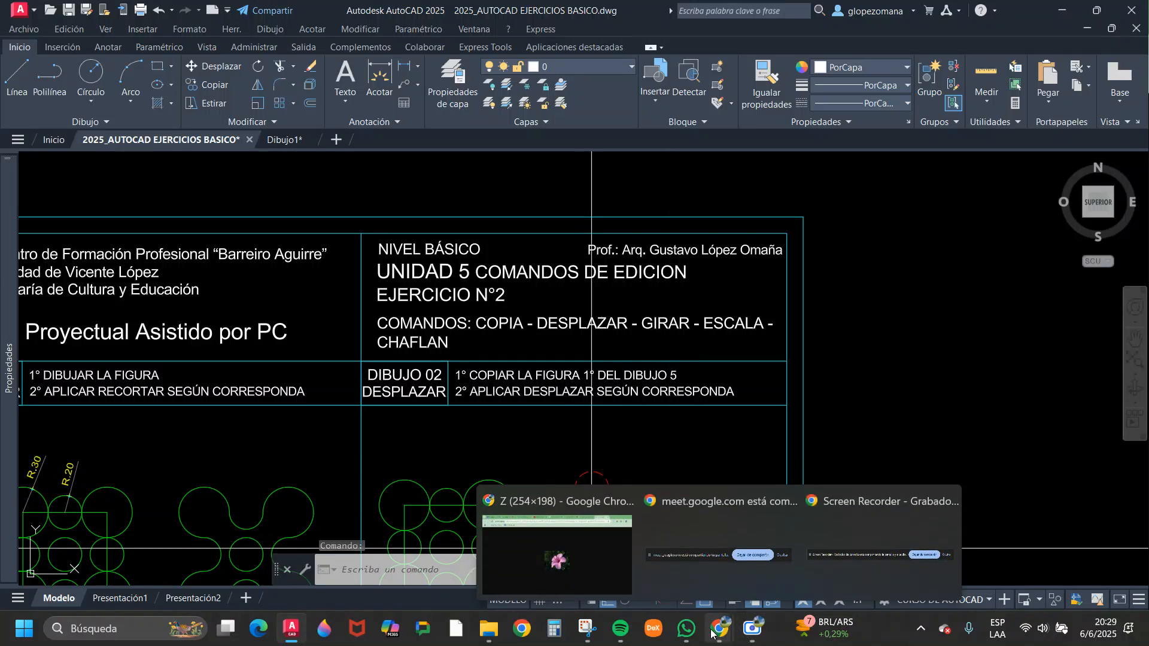
click(290, 627)
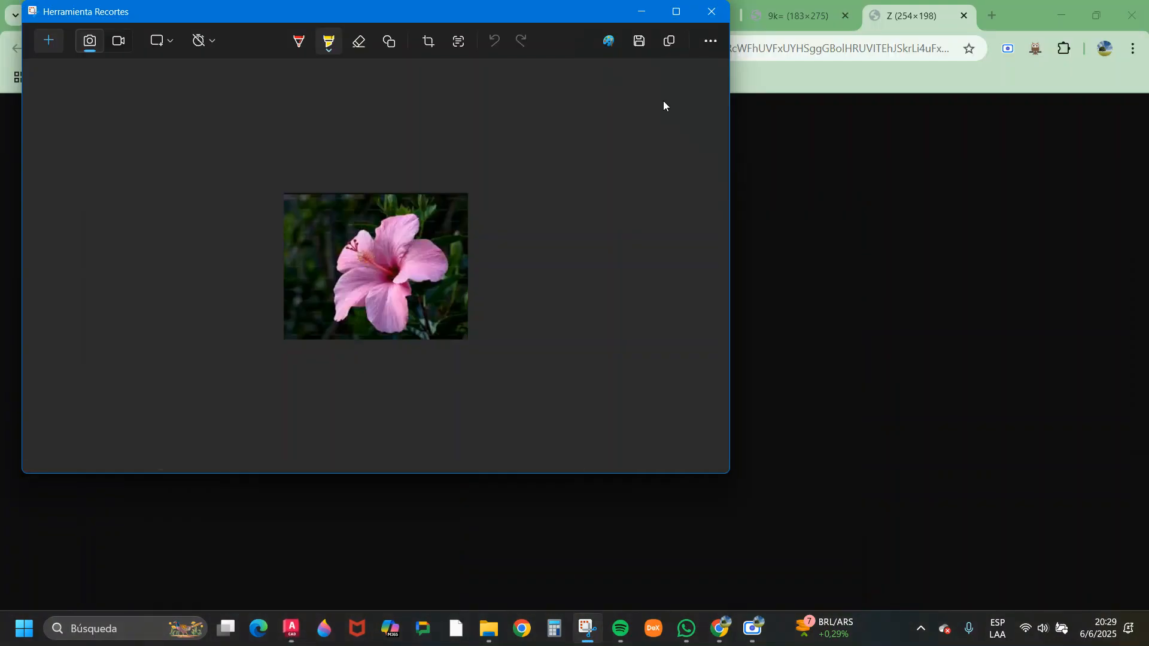
click(638, 10)
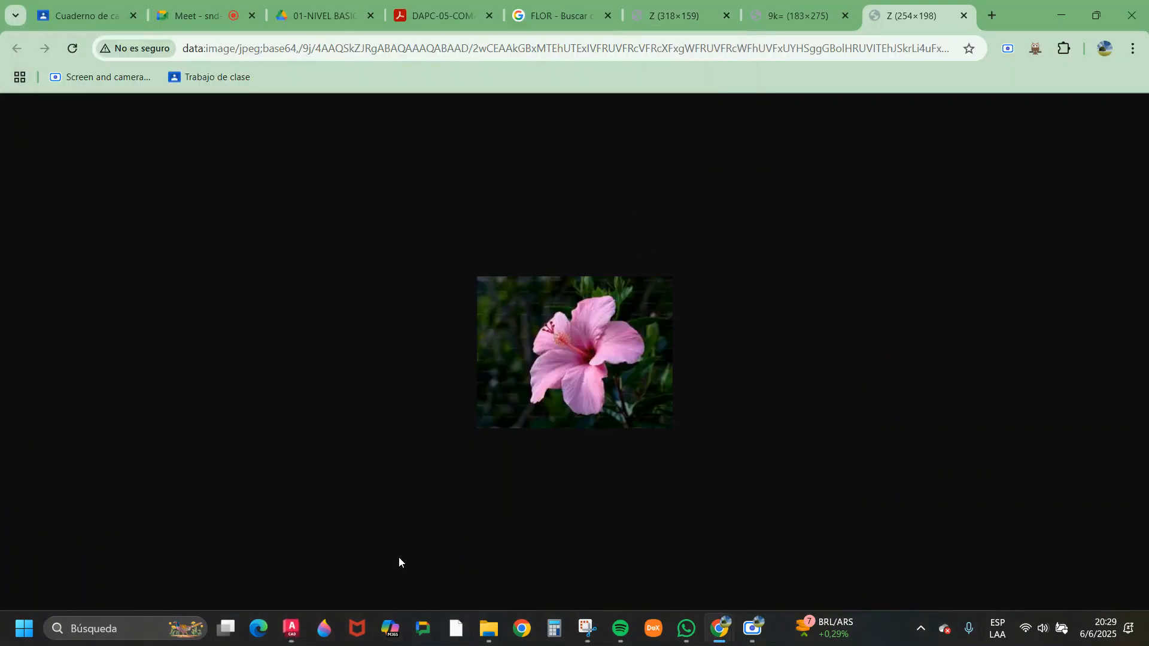
click(292, 629)
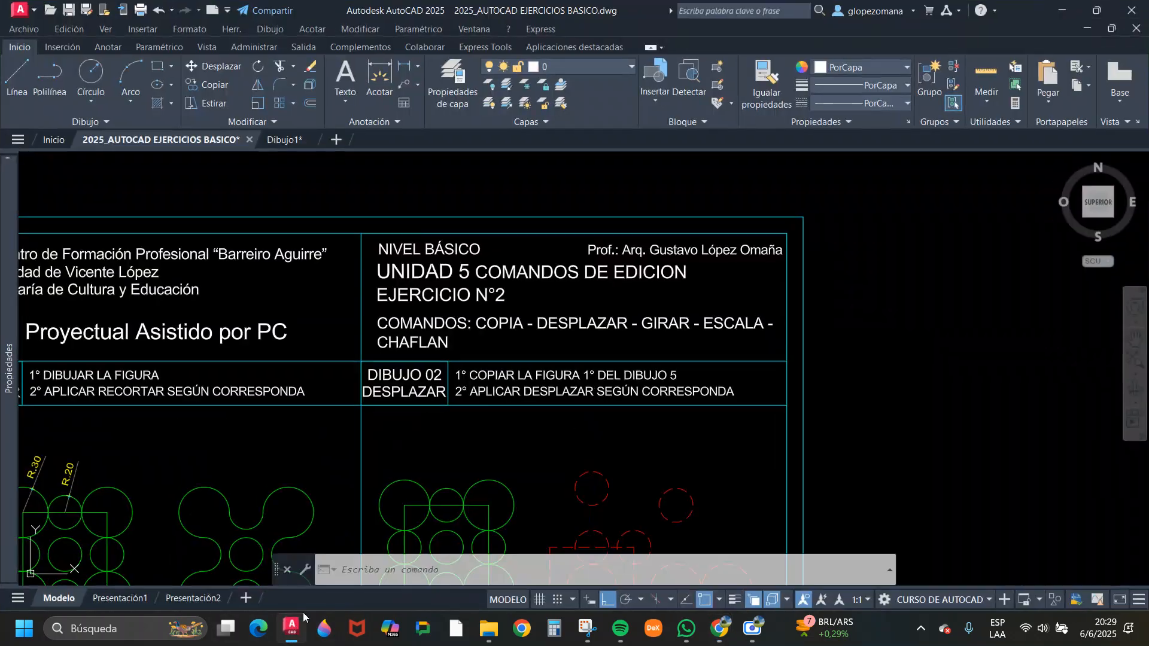
scroll(533, 297, down, 5)
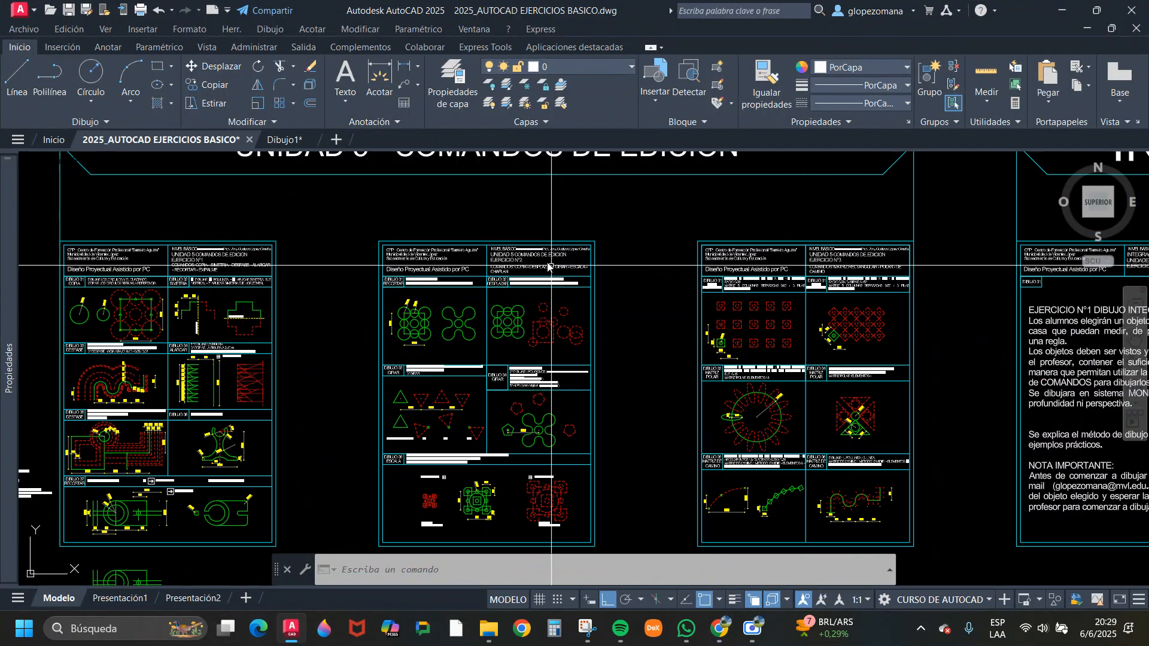
middle_drag(445, 330, 541, 310)
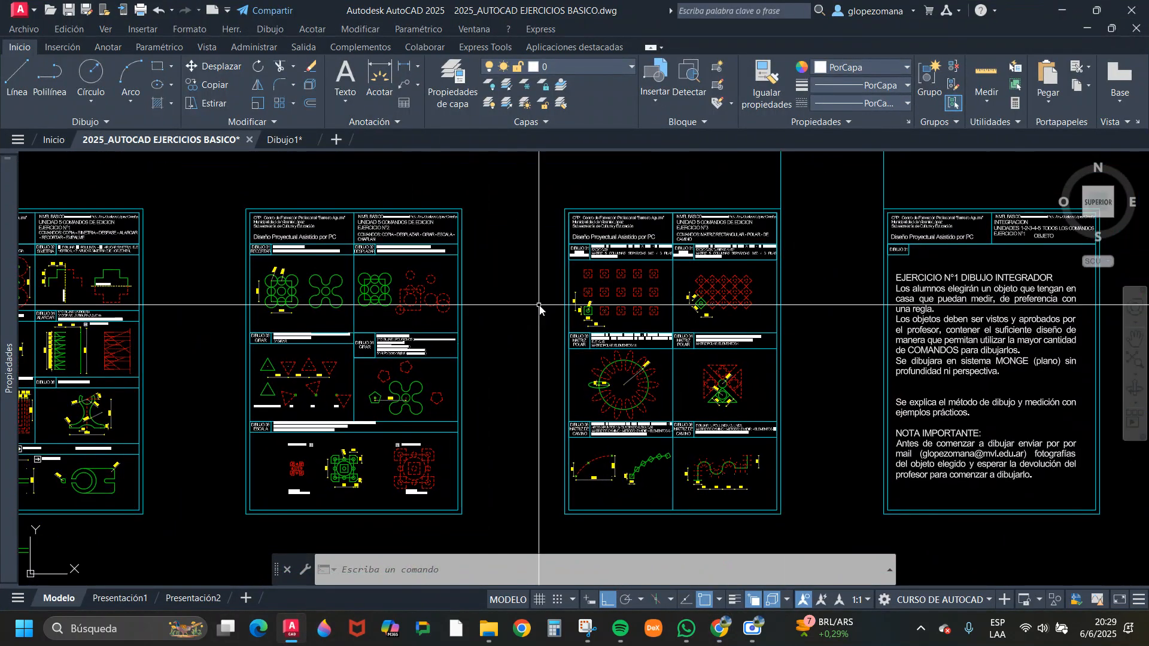
- Return to the Dibujo1 drawing and draw a slanted line in the empty area below the strip of four adjoining rectangles
click(285, 140)
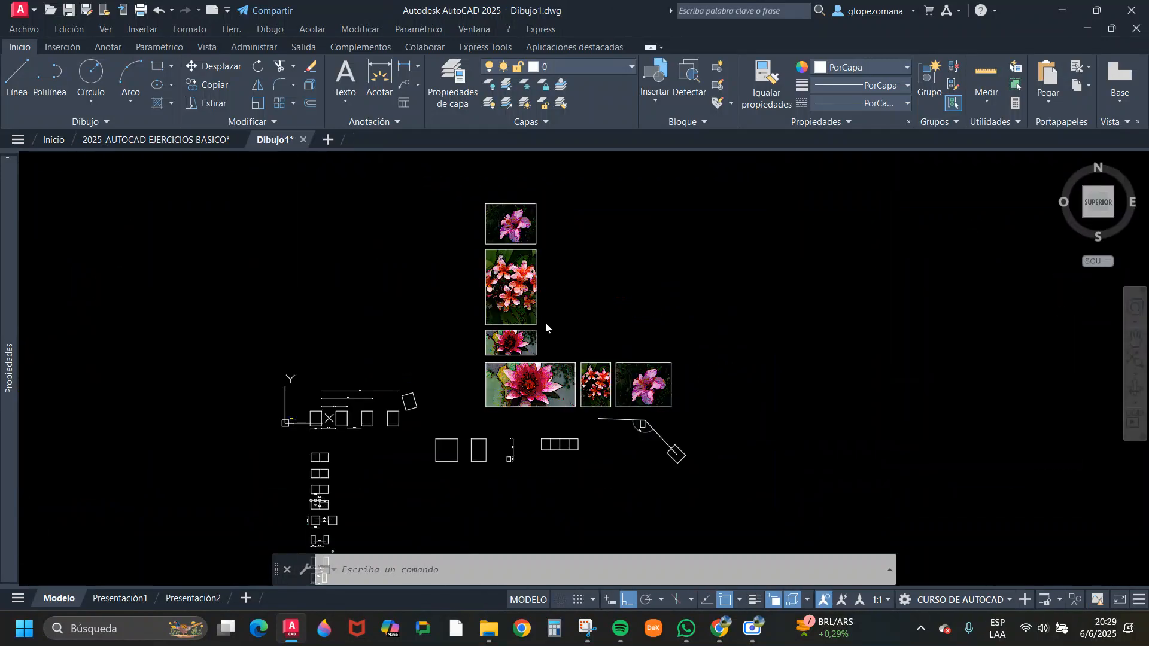
scroll(585, 449, up, 6)
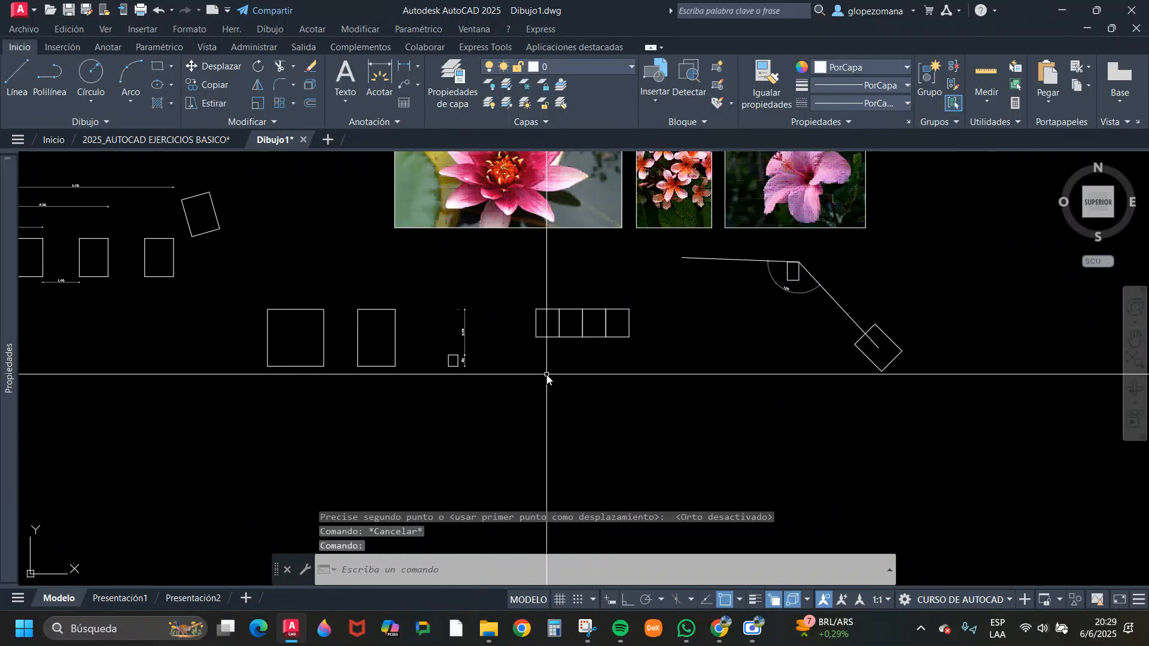
middle_drag(622, 411, 606, 336)
scroll(606, 337, up, 2)
key(Escape)
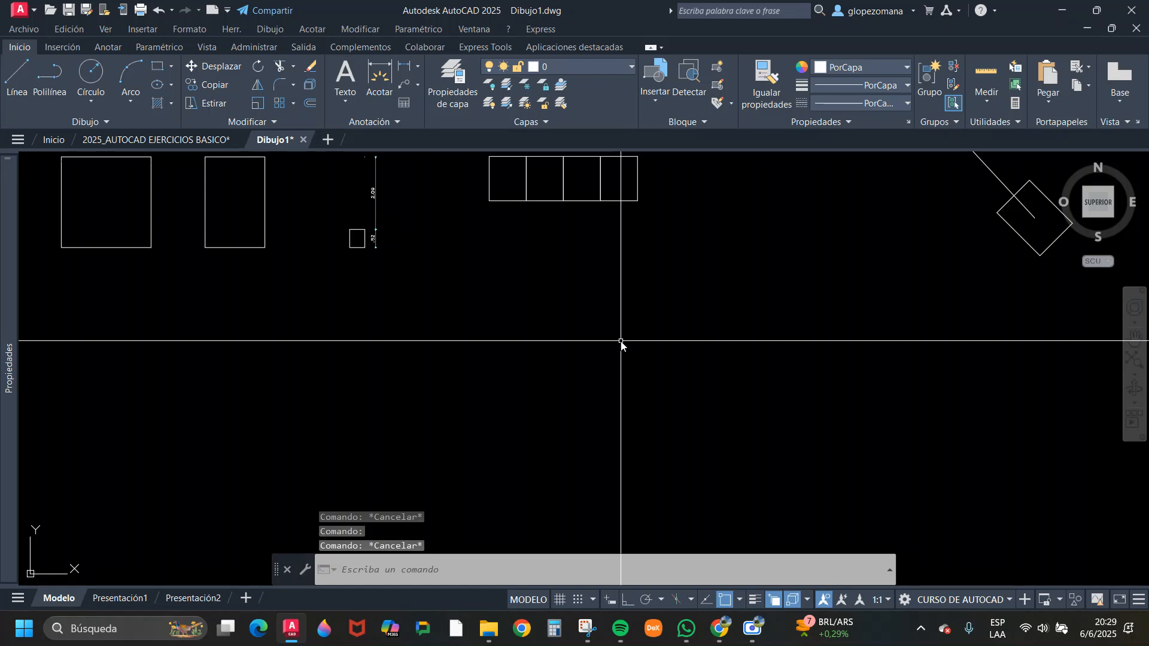
text(l)
key(Return)
click(690, 351)
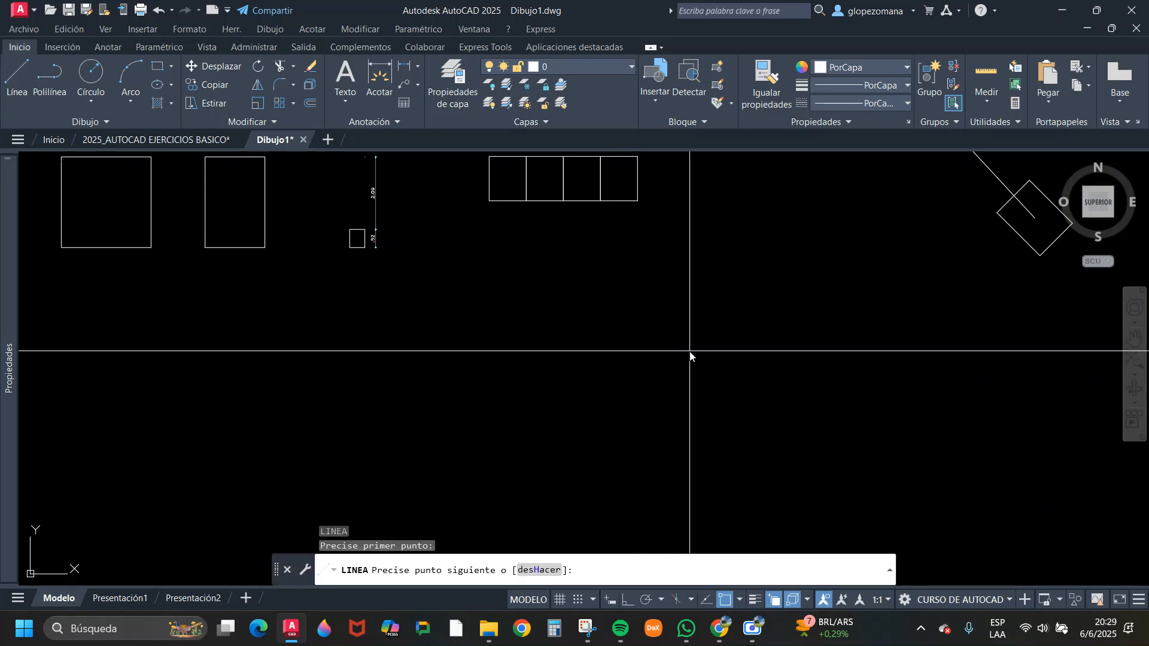
click(504, 300)
key(Return)
key(Return)
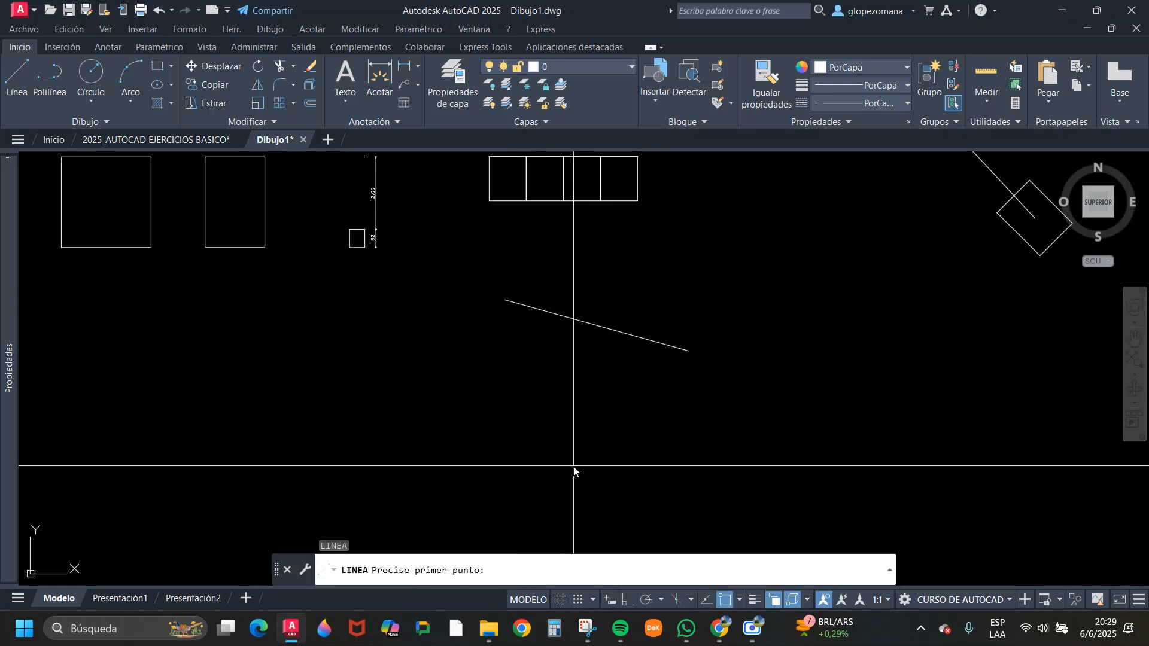
key(Escape)
- Draw a horizontal rectangle in the empty area below and to the left of the slanted line
text(re)
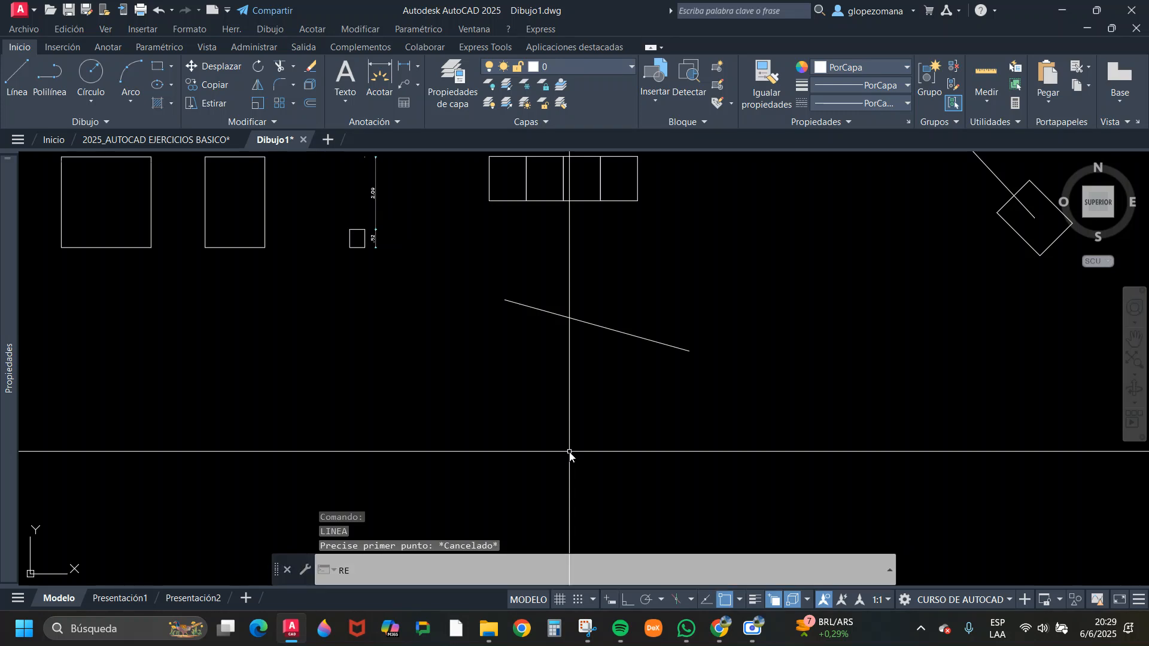
text(c)
key(Return)
click(343, 406)
click(470, 489)
key(Escape)
middle_drag(488, 440, 649, 351)
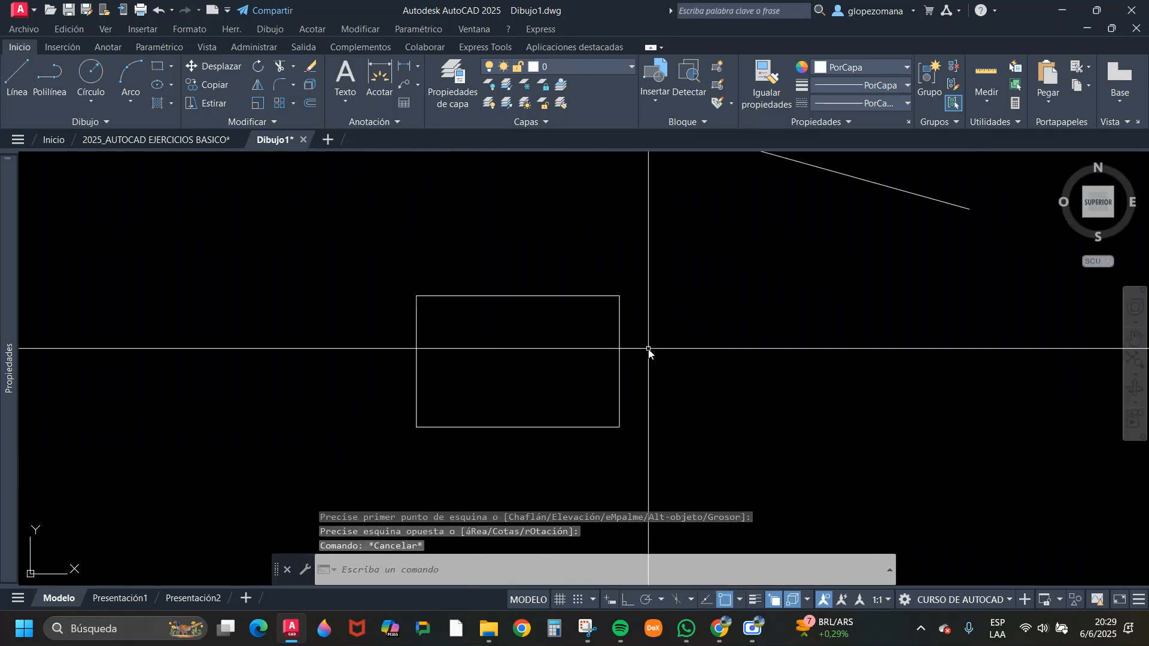
scroll(648, 350, up, 4)
key(Escape)
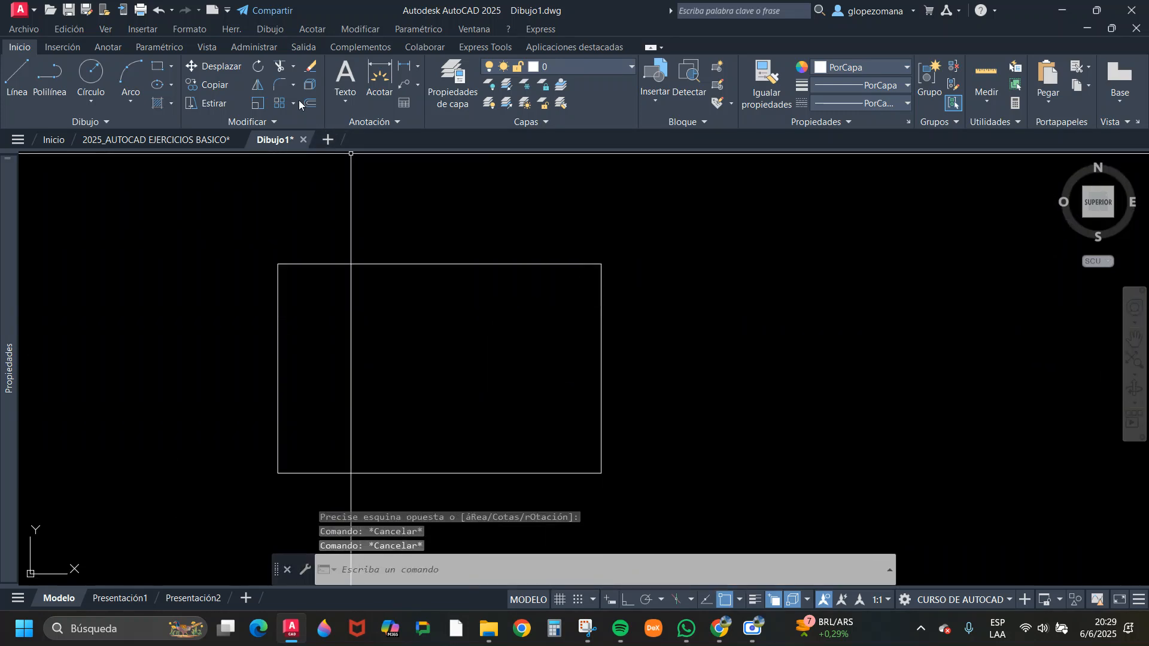
click(293, 67)
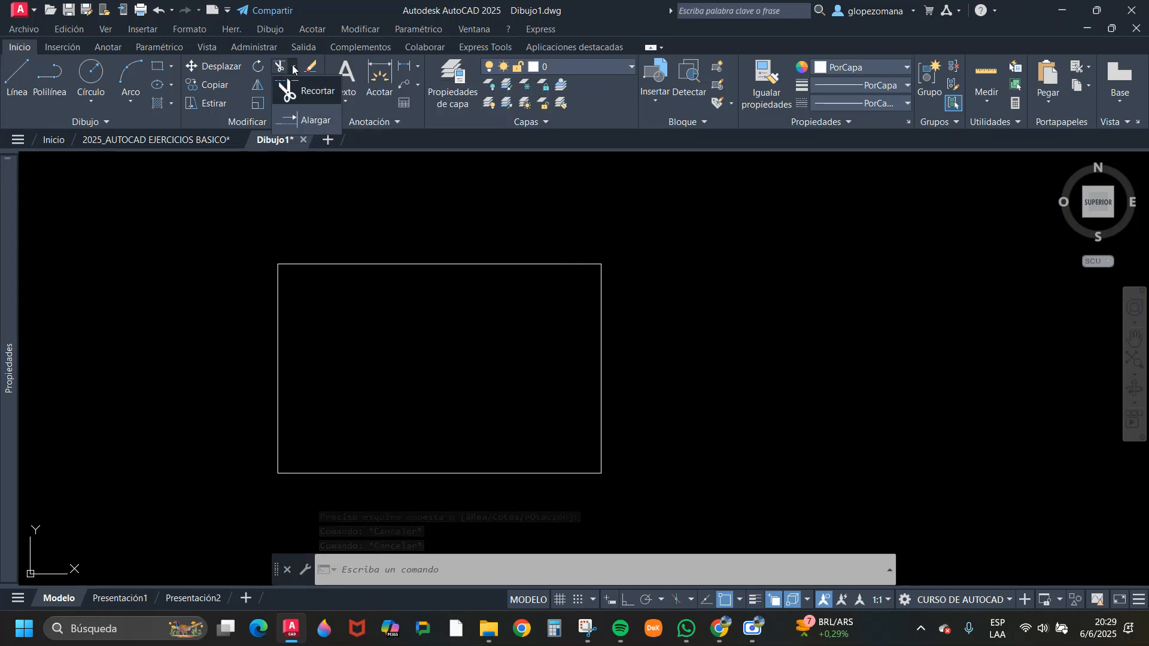
key(Escape)
key(Escape)
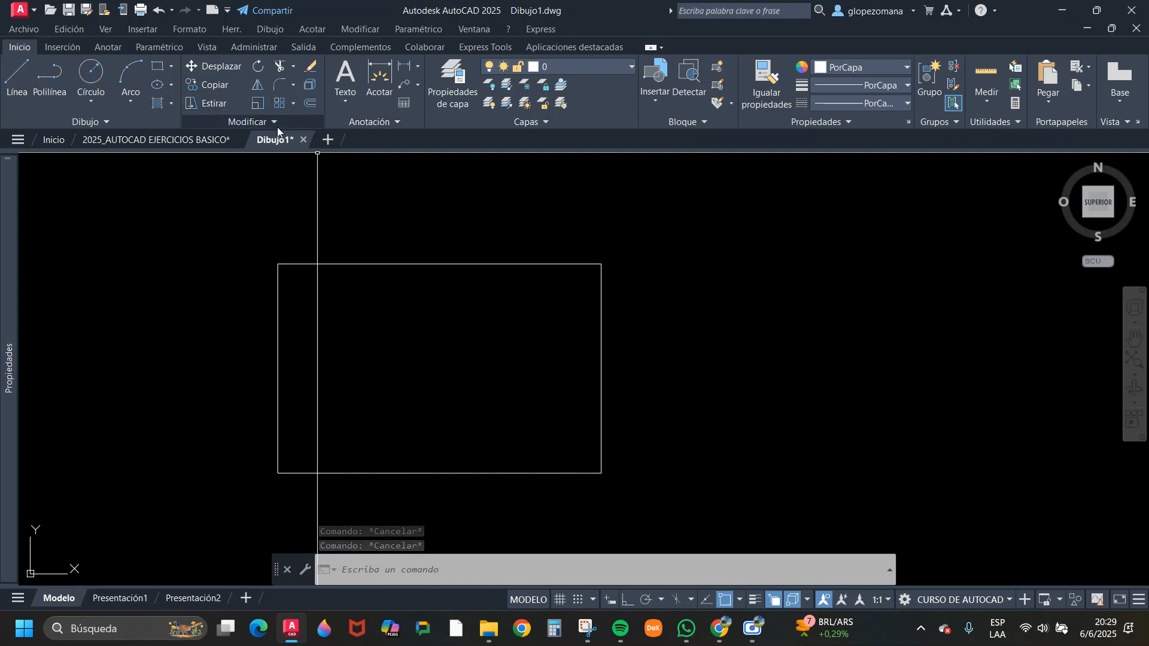
click(293, 87)
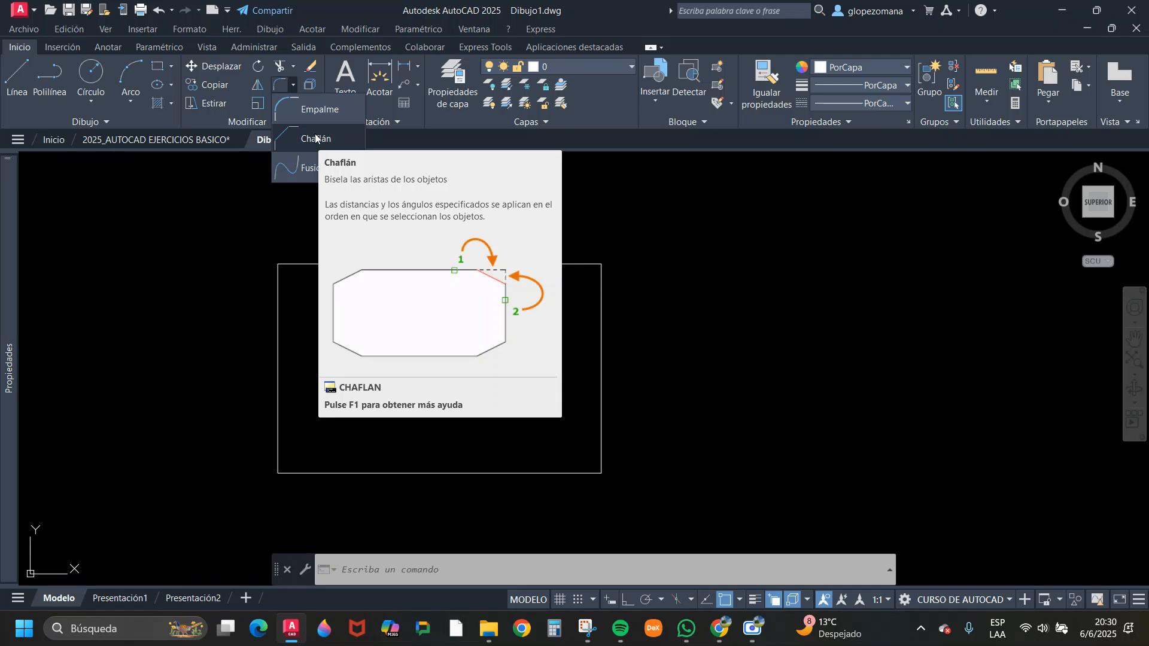
key(Escape)
key(Escape)
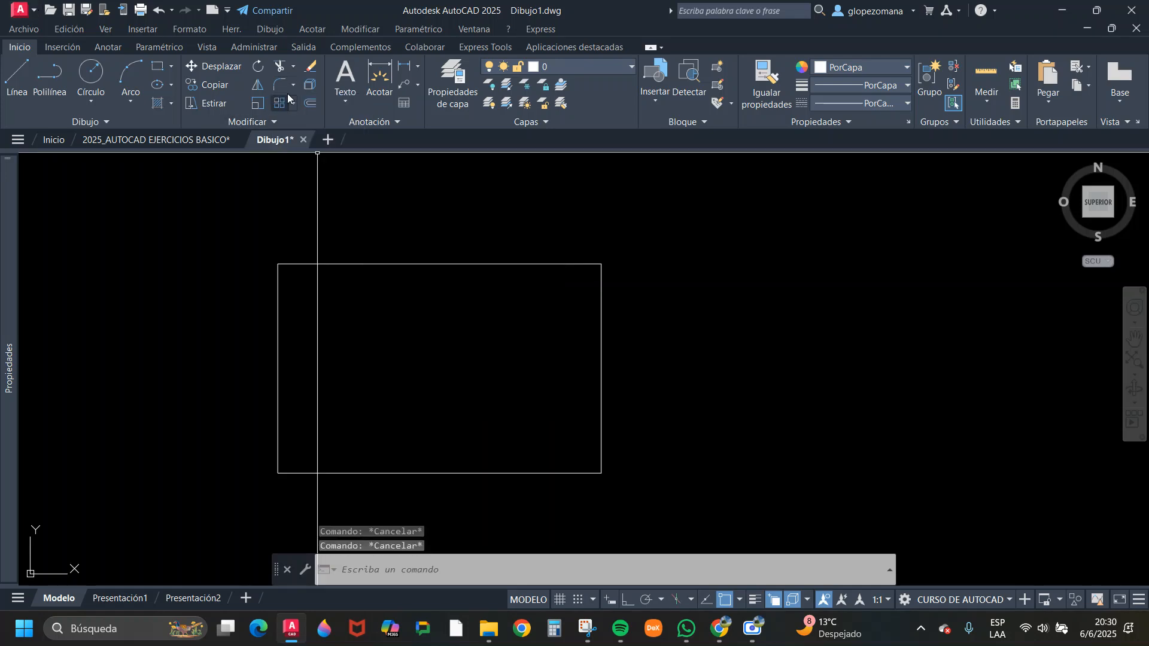
- Add aligned dimensions from the rectangle's upper-left corner, about 0.41 along the top edge and about 0.37 down the left edge
click(410, 68)
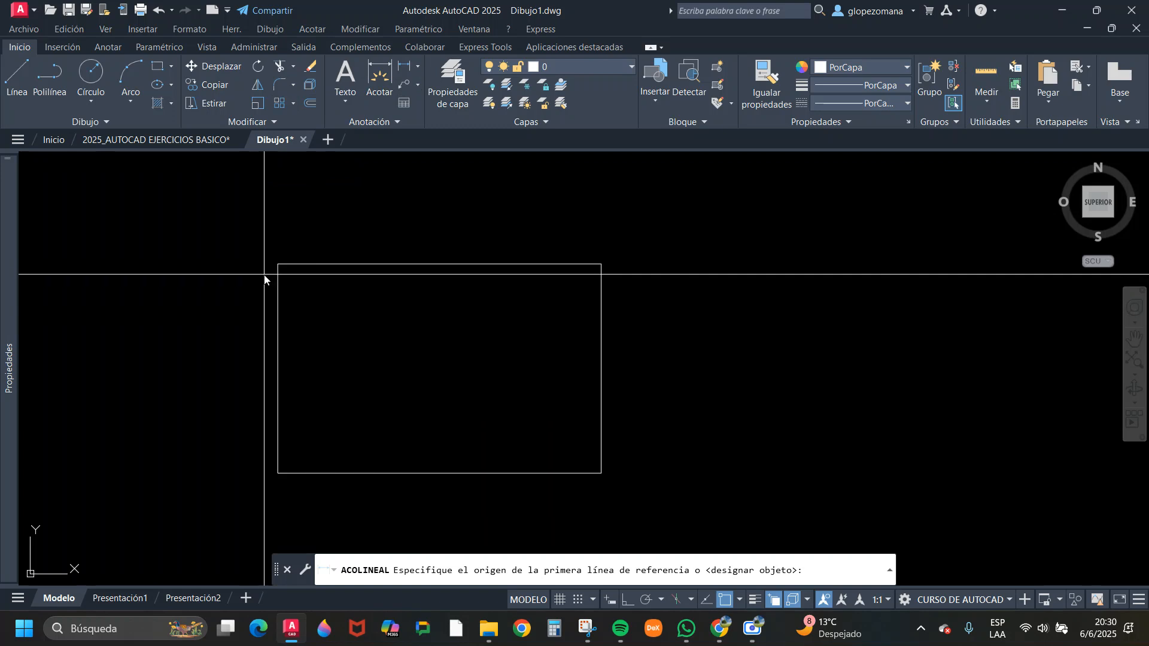
click(278, 264)
click(313, 264)
click(317, 228)
key(Return)
click(278, 264)
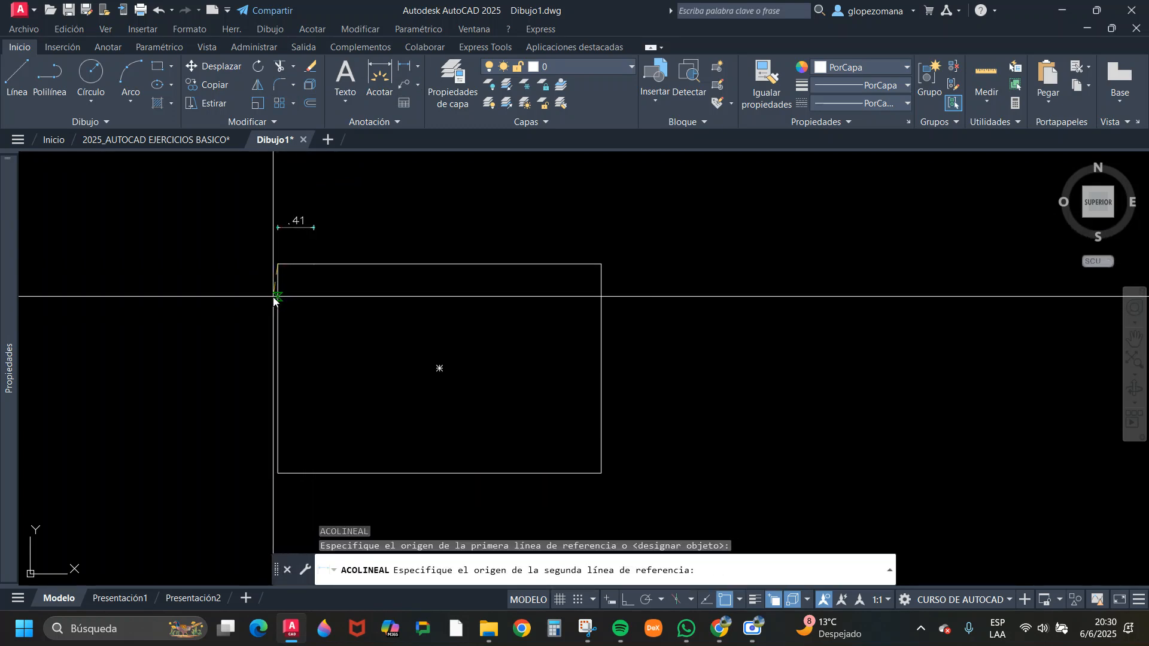
click(278, 298)
click(260, 298)
scroll(282, 275, up, 2)
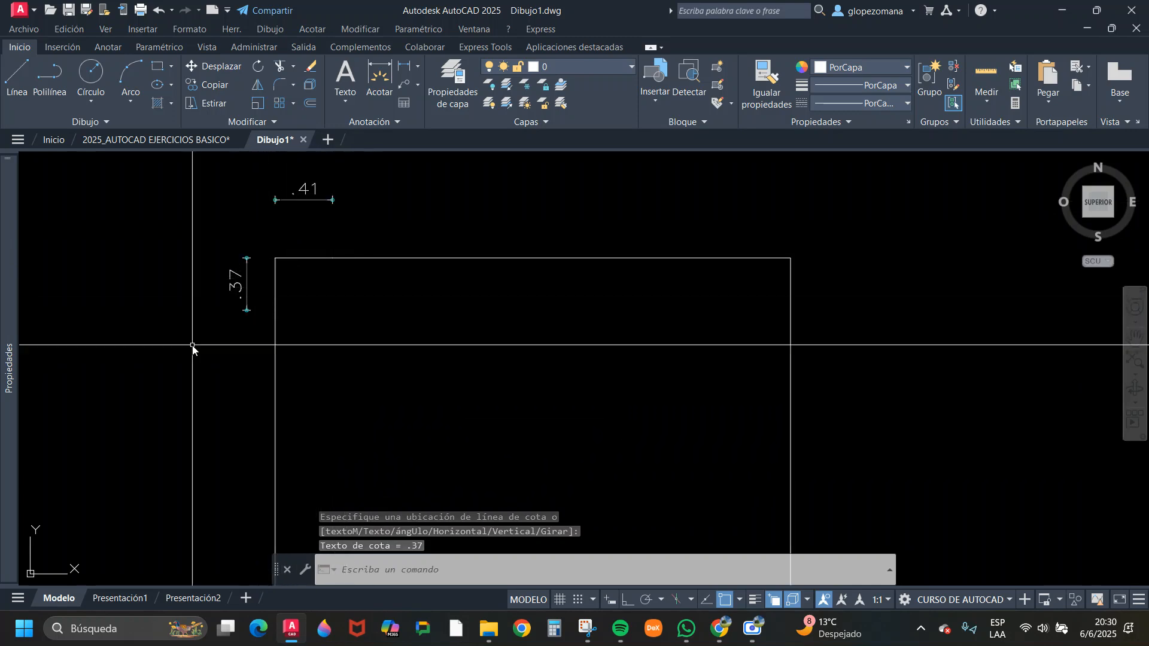
scroll(382, 267, down, 2)
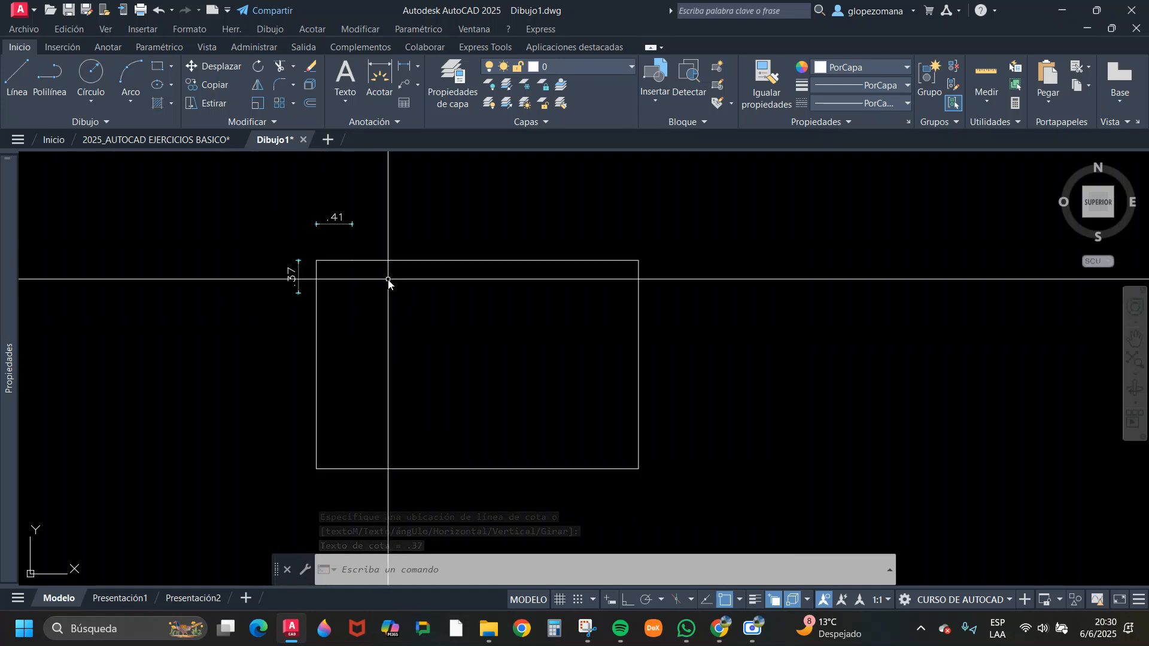
- Try to chamfer the rectangle's upper-left corner between its top and left edges with the current chamfer distances
click(295, 84)
click(304, 139)
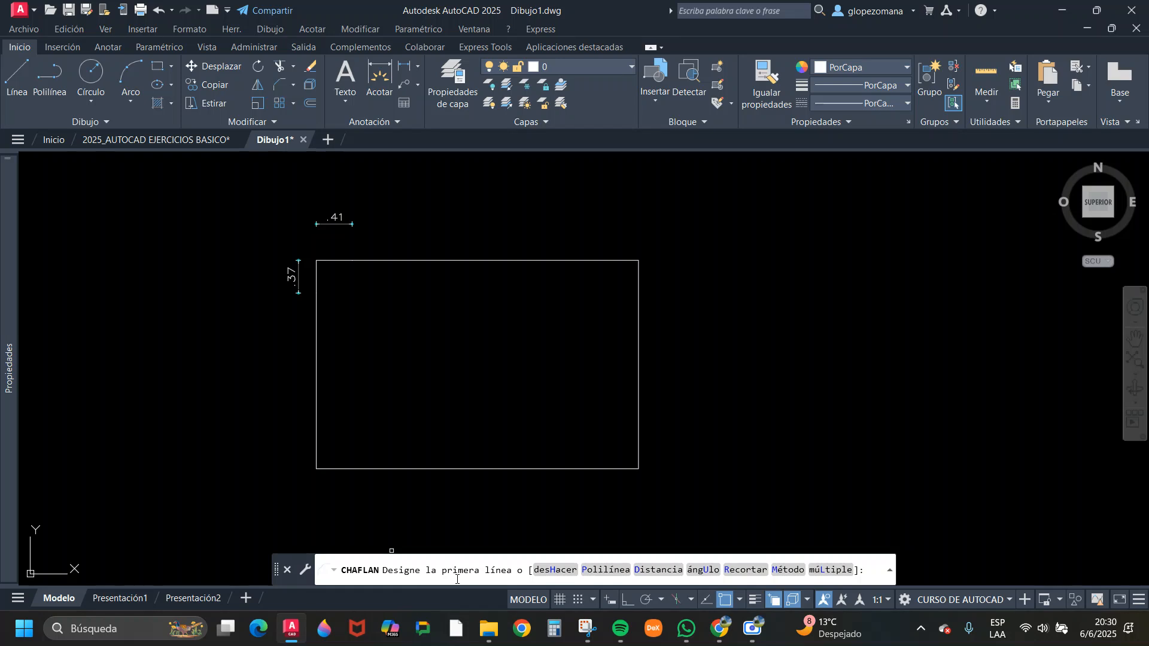
click(394, 262)
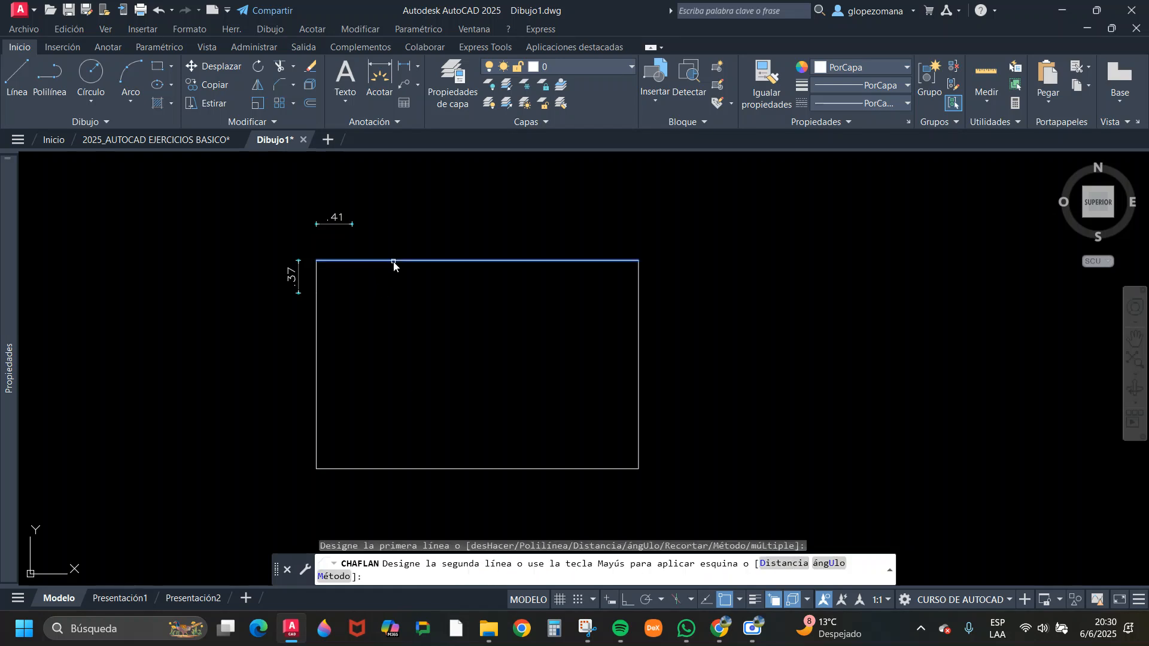
click(316, 328)
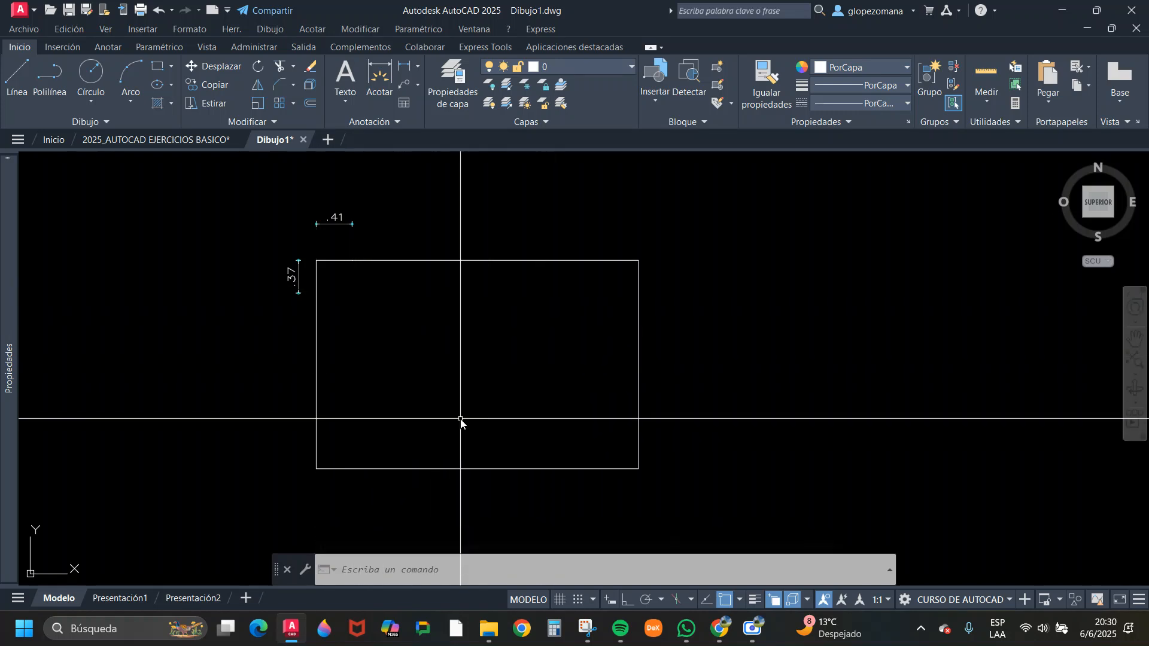
- Chamfer the rectangle's upper-left corner with a first distance of 0.41 on the top edge and a second of 0.37 on the left edge
key(Return)
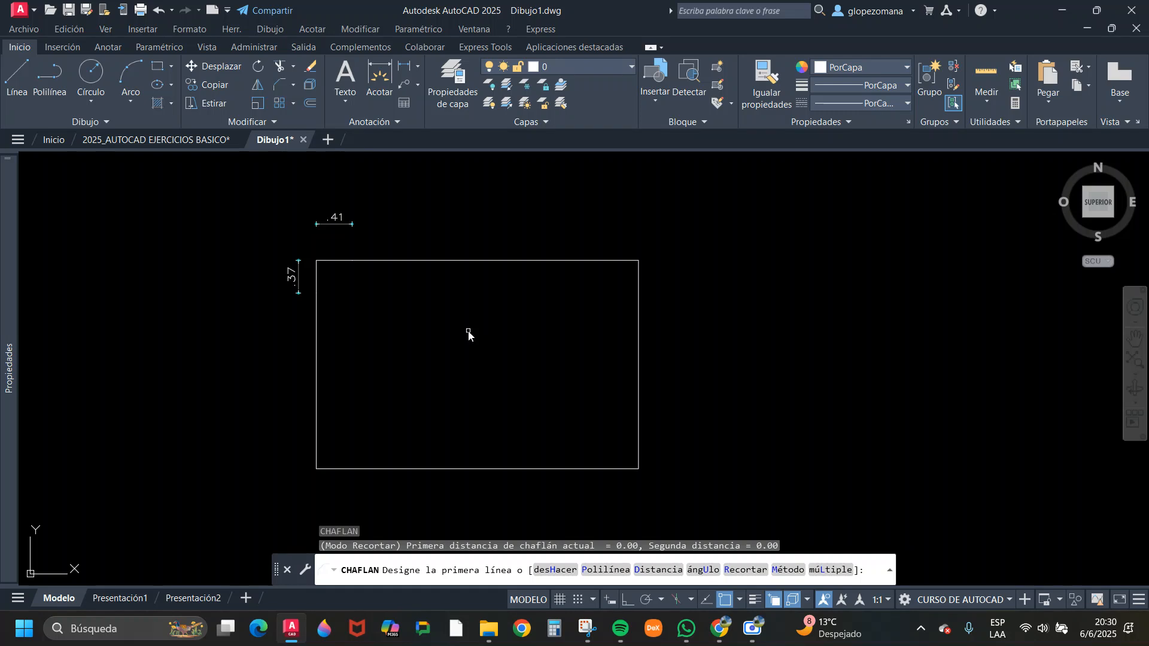
click(665, 570)
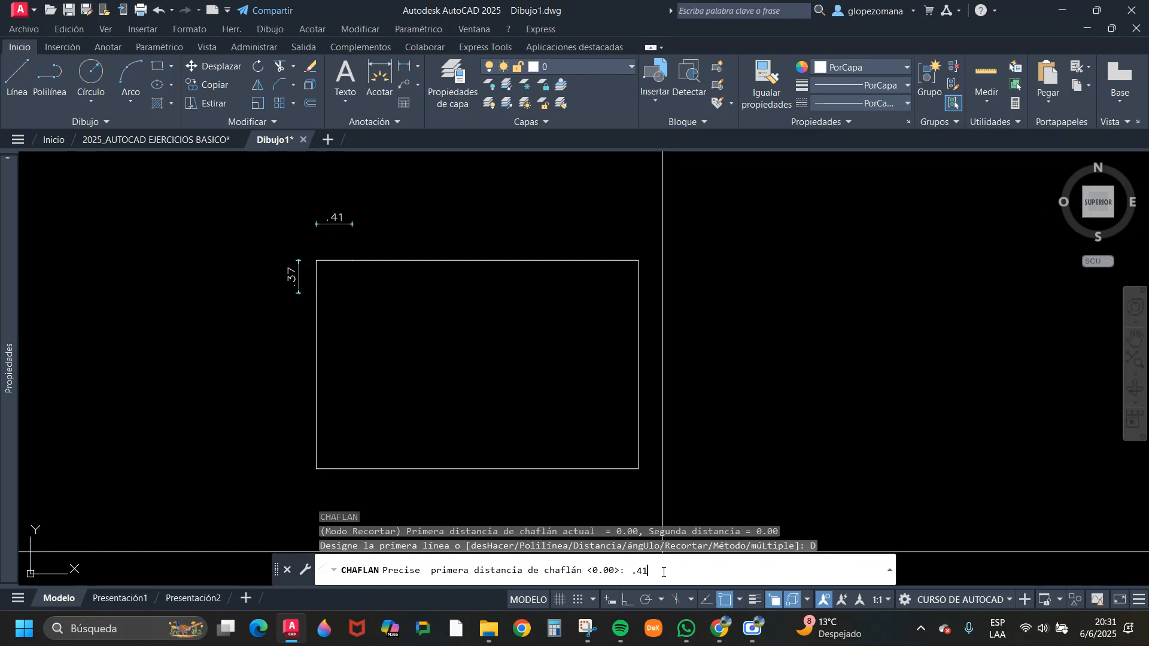
key(Return)
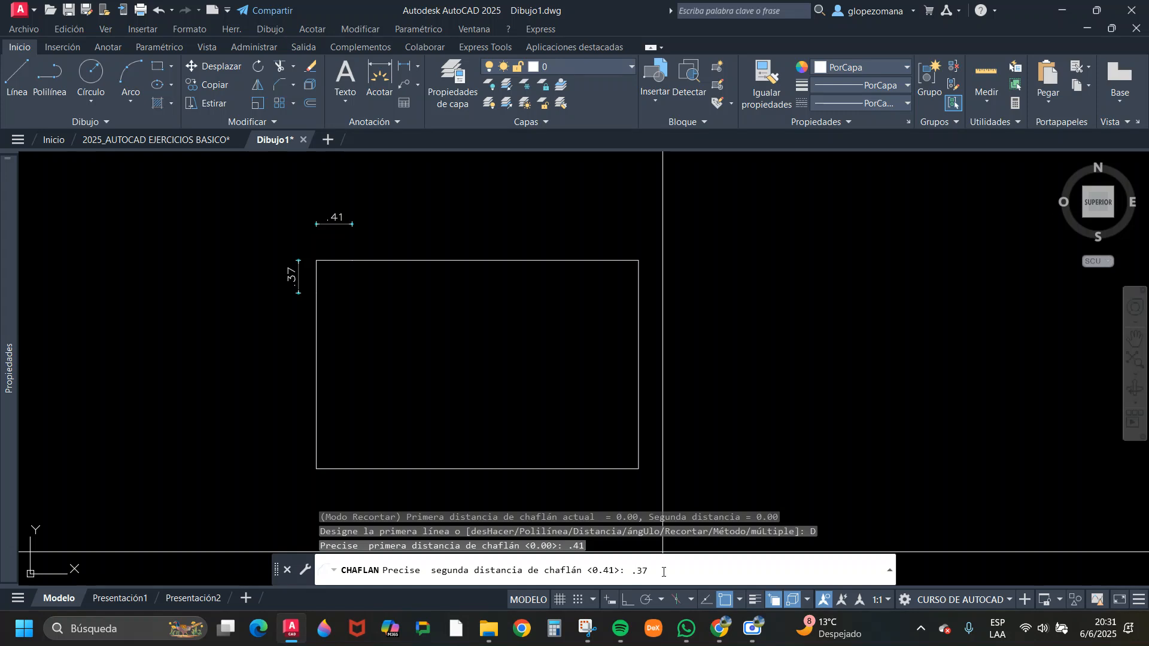
key(Return)
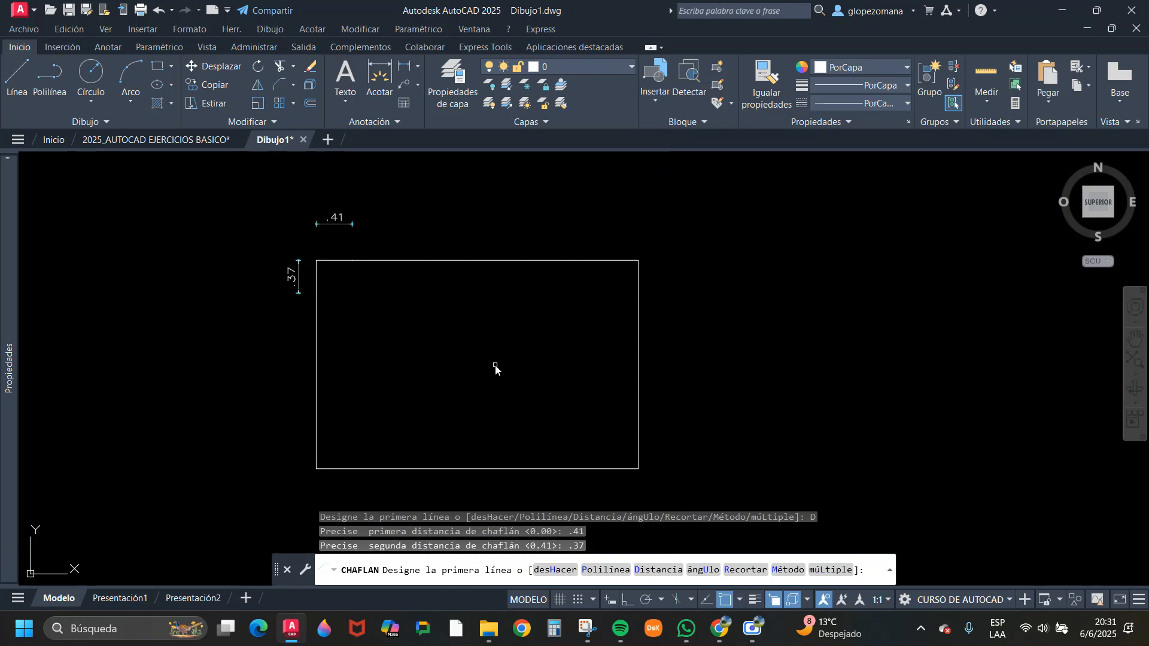
click(335, 263)
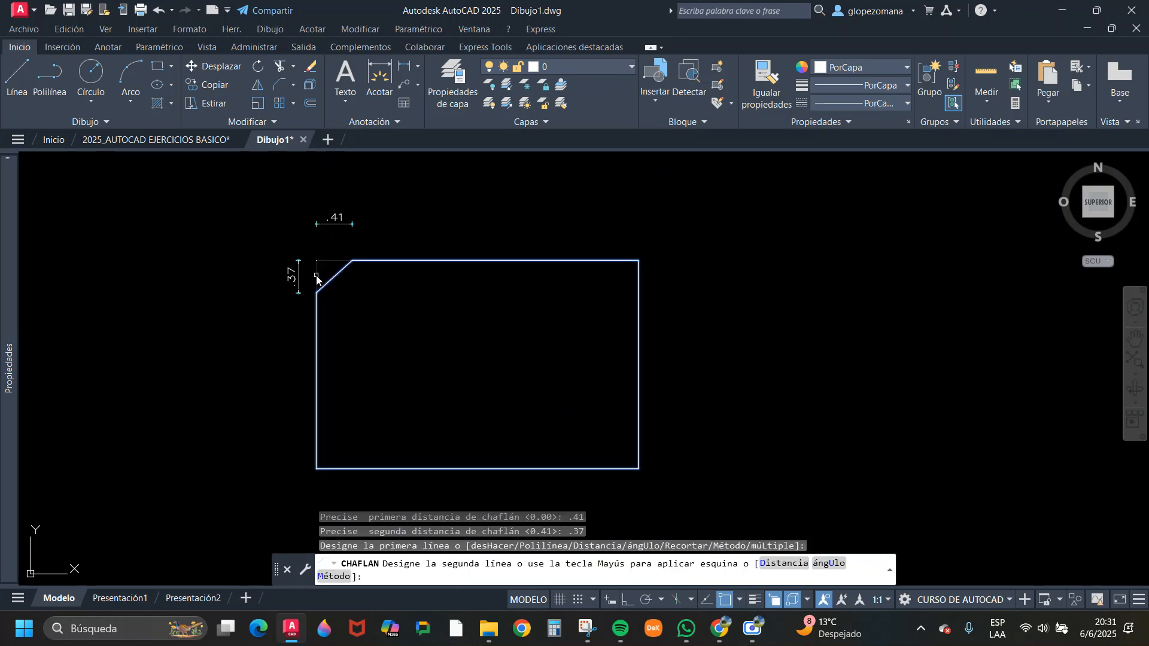
click(317, 279)
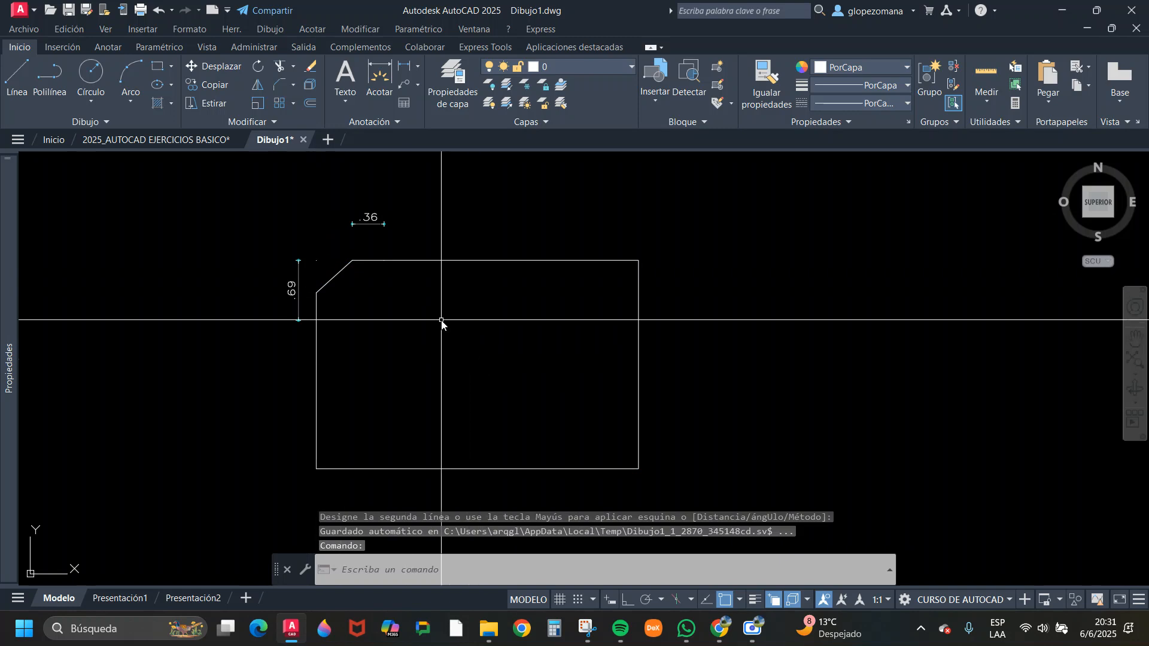
- Stretch the origin points of the horizontal and vertical dimensions so they measure the chamfer's two legs at the upper-left corner
click(397, 250)
click(353, 207)
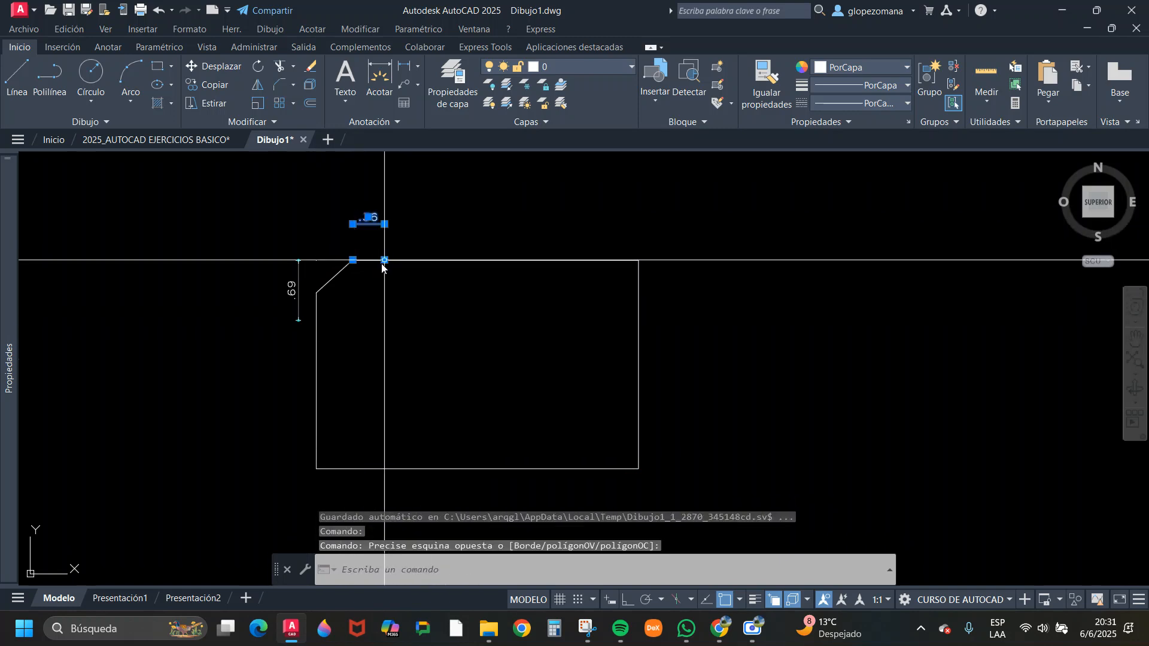
click(384, 260)
click(316, 293)
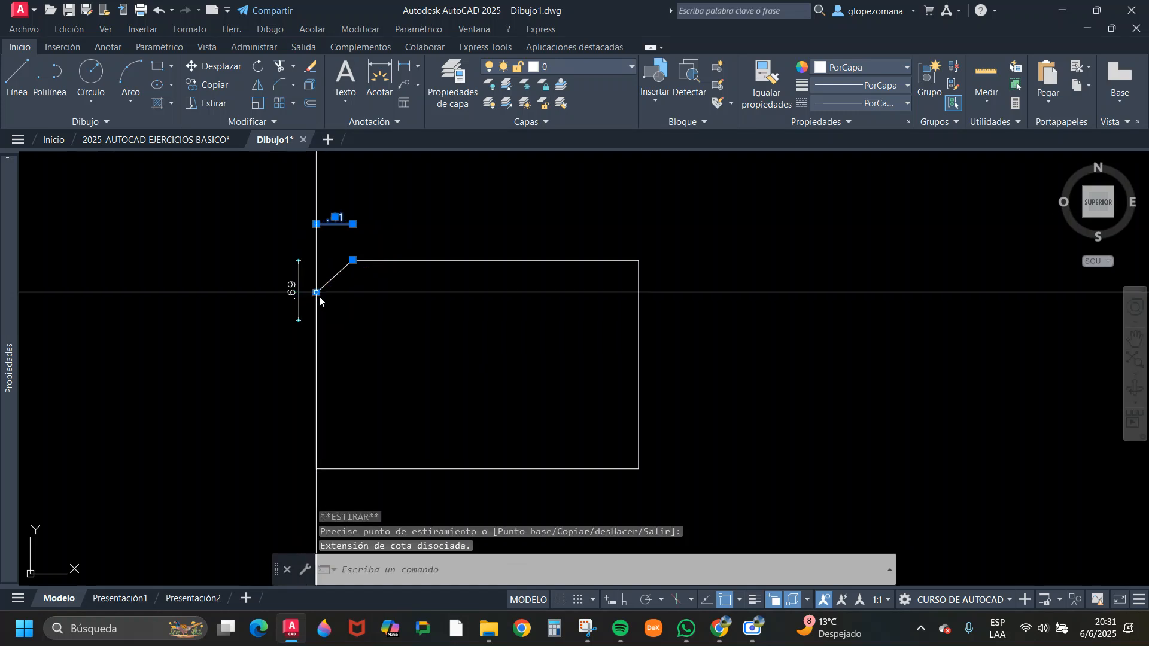
click(311, 297)
click(289, 277)
click(316, 320)
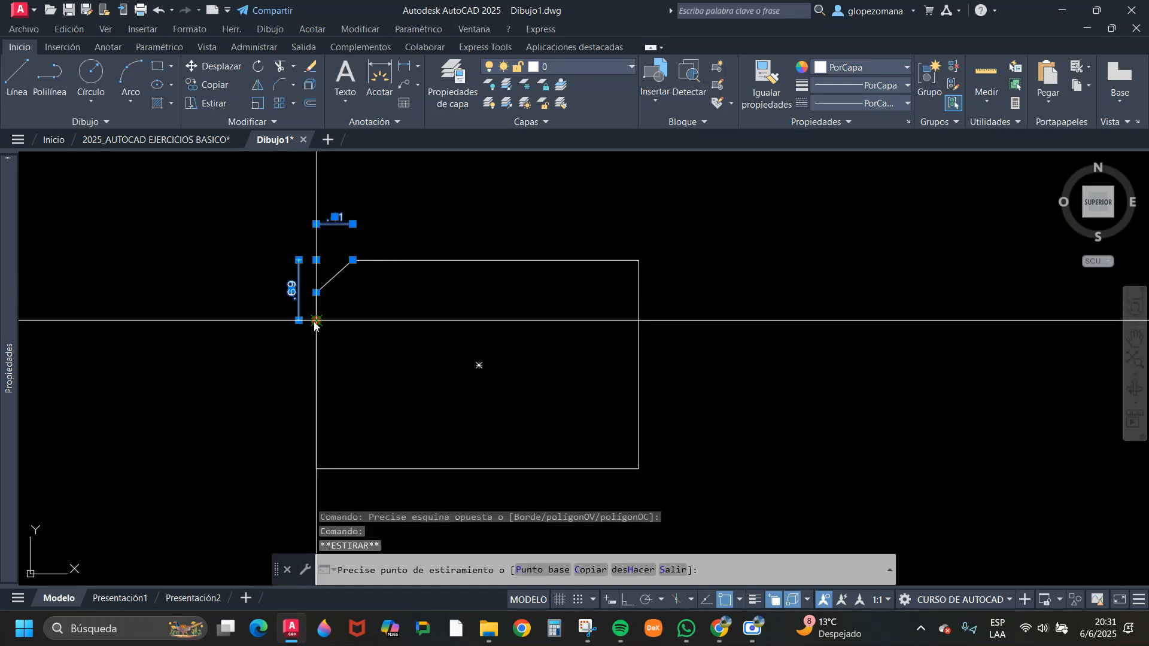
click(316, 294)
key(Escape)
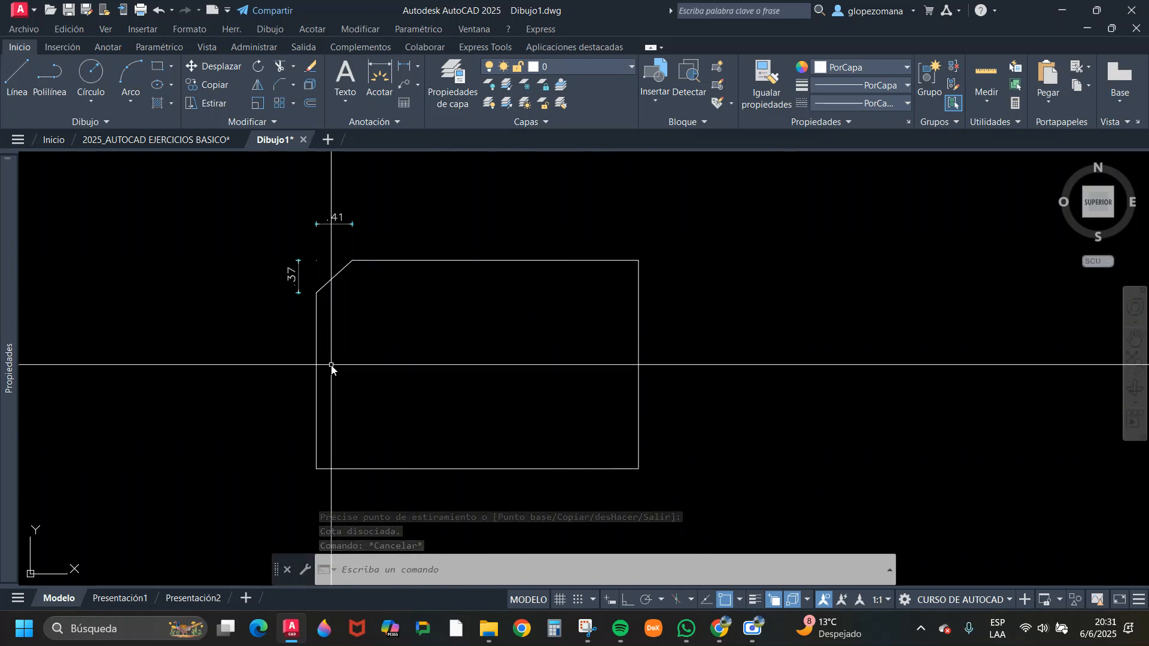
- Draw a second slanted line above the existing one, rising to the right so the two lines converge toward the left
middle_drag(519, 352, 410, 339)
scroll(583, 395, down, 4)
key(Escape)
key(Escape)
click(468, 432)
key(Escape)
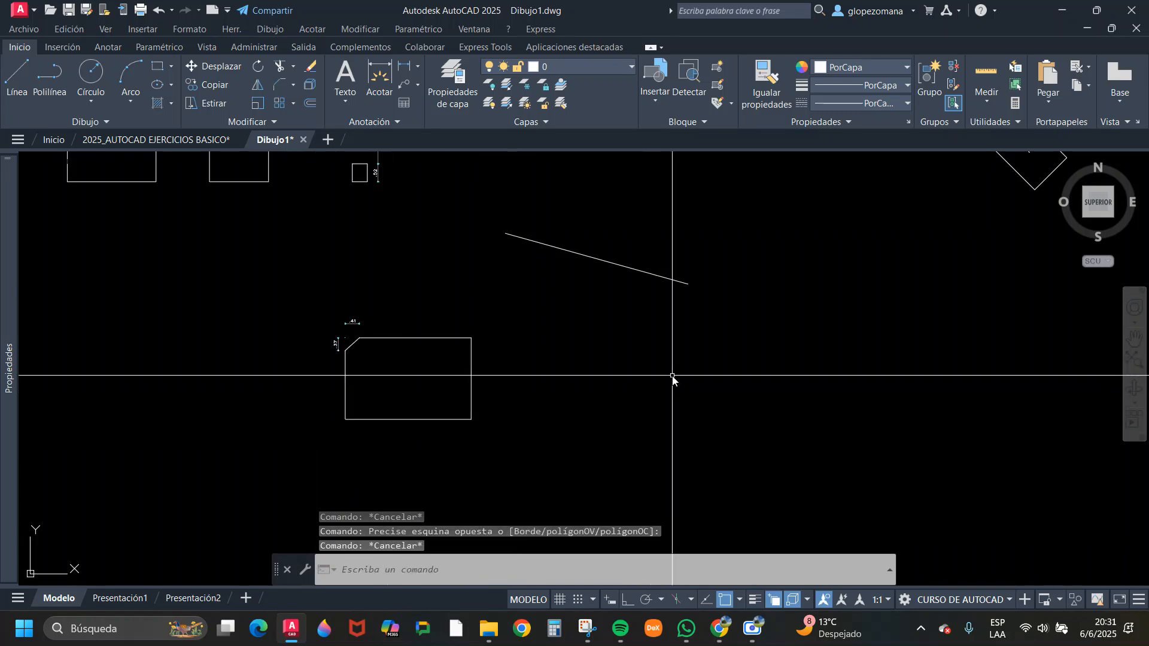
text(l)
key(Return)
click(509, 236)
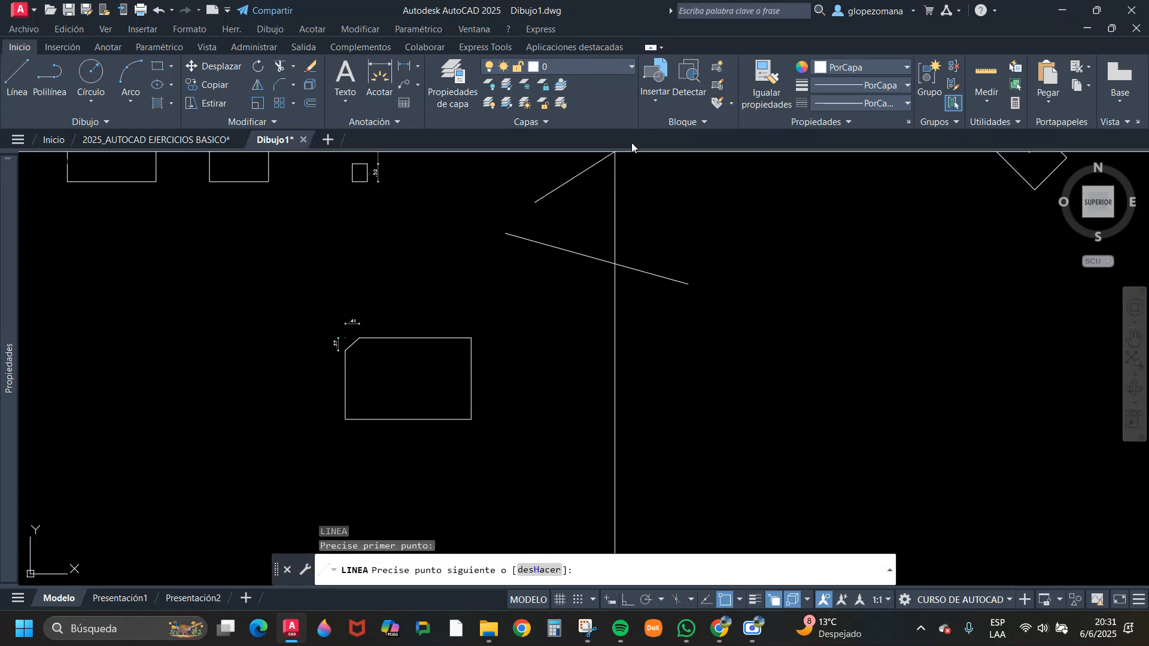
scroll(575, 359, down, 3)
key(Escape)
- Chamfer the two converging slanted lines using the stored distances, selecting the upper line first and the lower line second
scroll(456, 444, up, 5)
scroll(458, 419, up, 2)
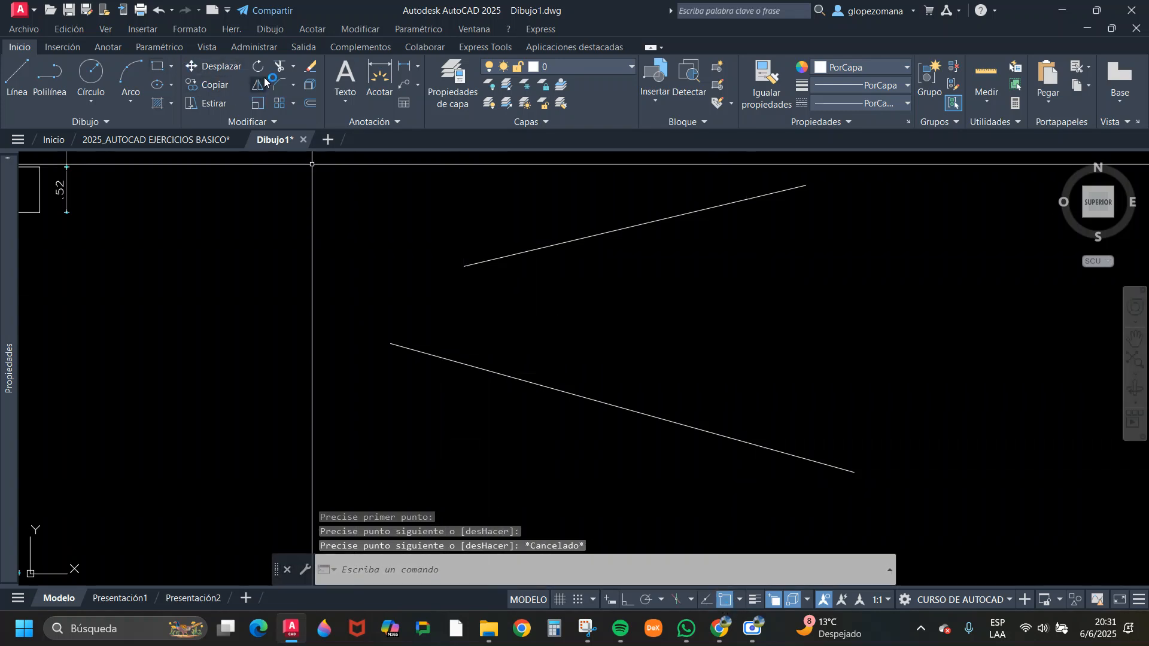
click(280, 87)
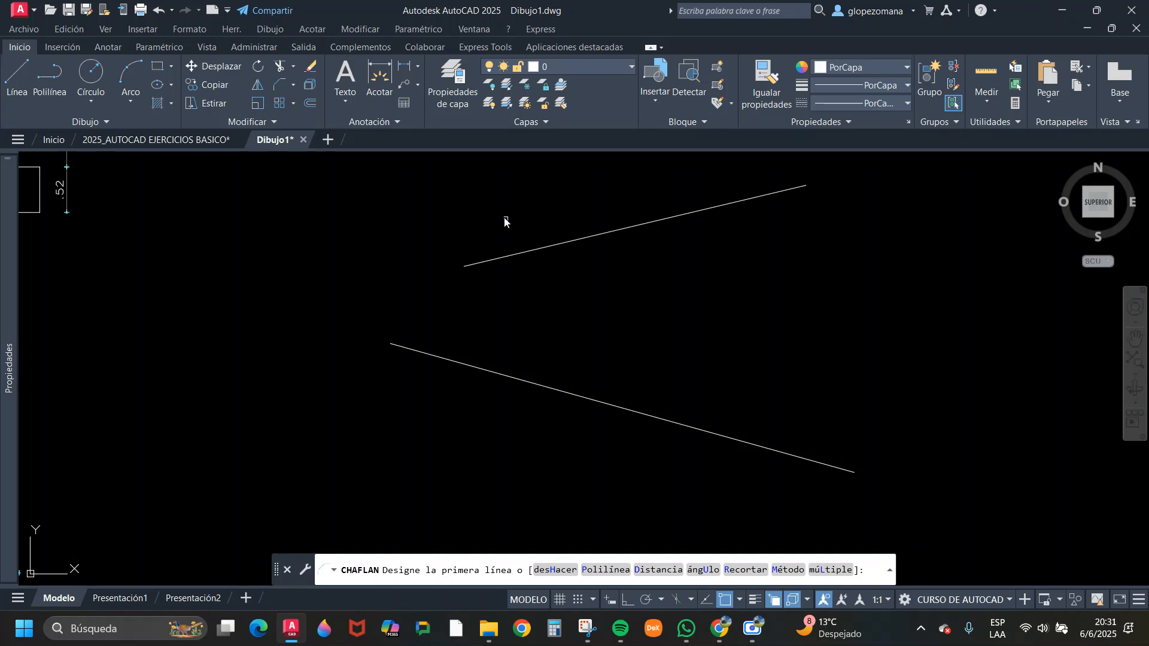
click(638, 233)
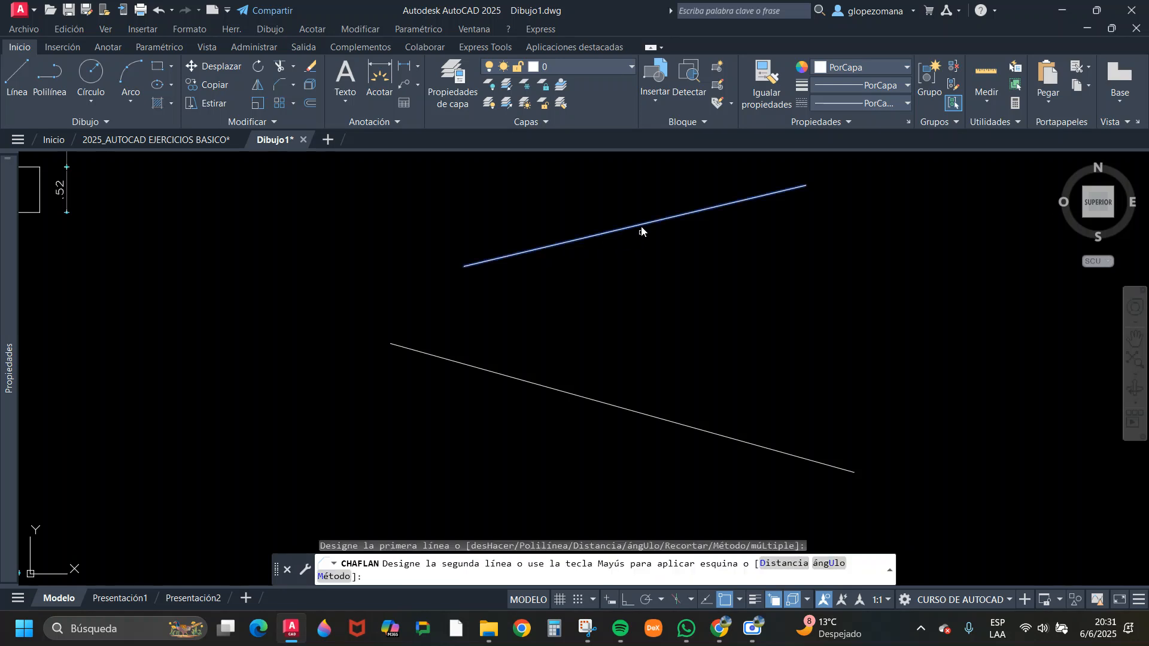
click(627, 411)
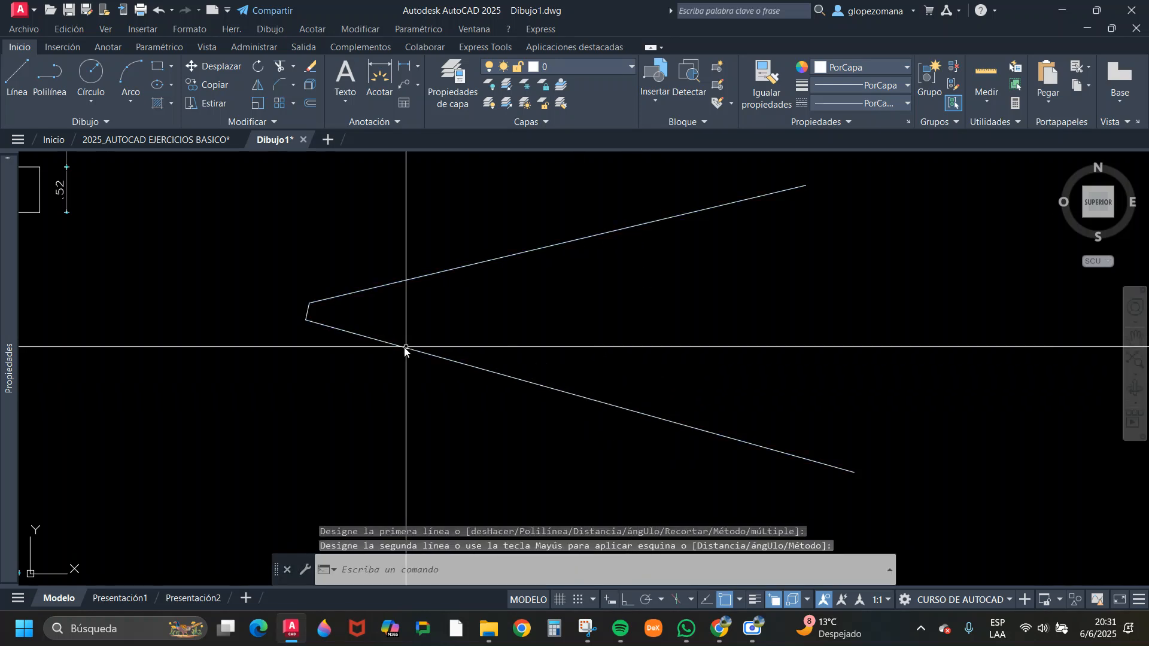
- Examine the chamfer joining the two slanted lines and compare it with the dimensioned chamfer on the rectangle
scroll(308, 333, up, 2)
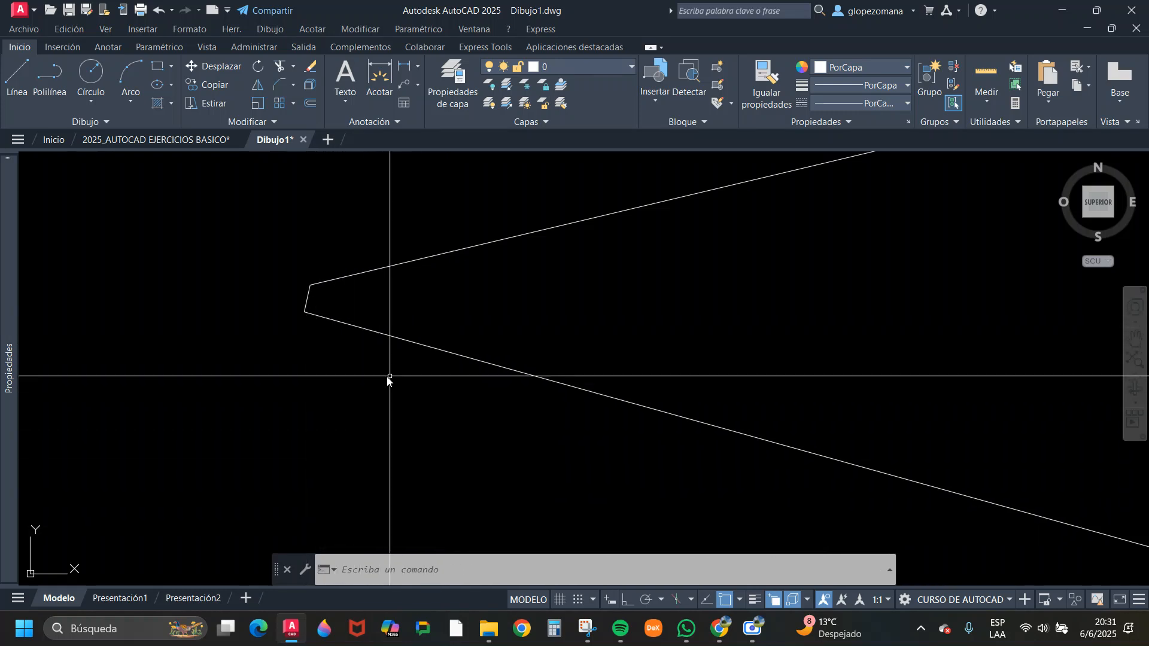
scroll(452, 411, down, 3)
middle_drag(496, 371, 564, 274)
scroll(498, 275, up, 3)
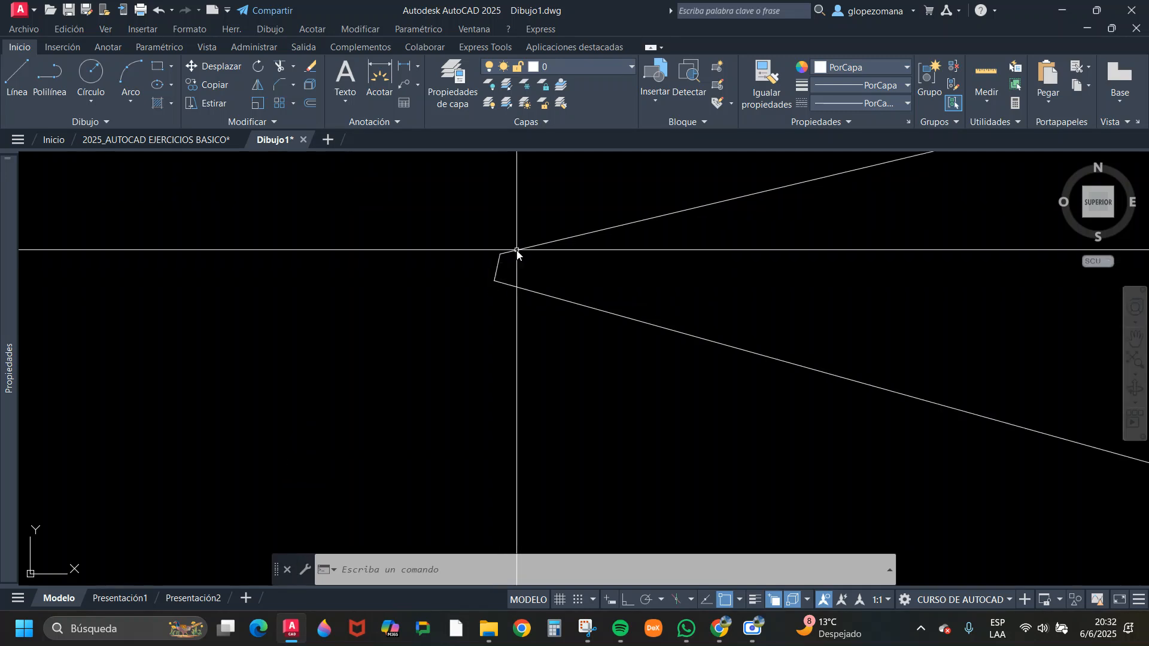
scroll(521, 275, down, 2)
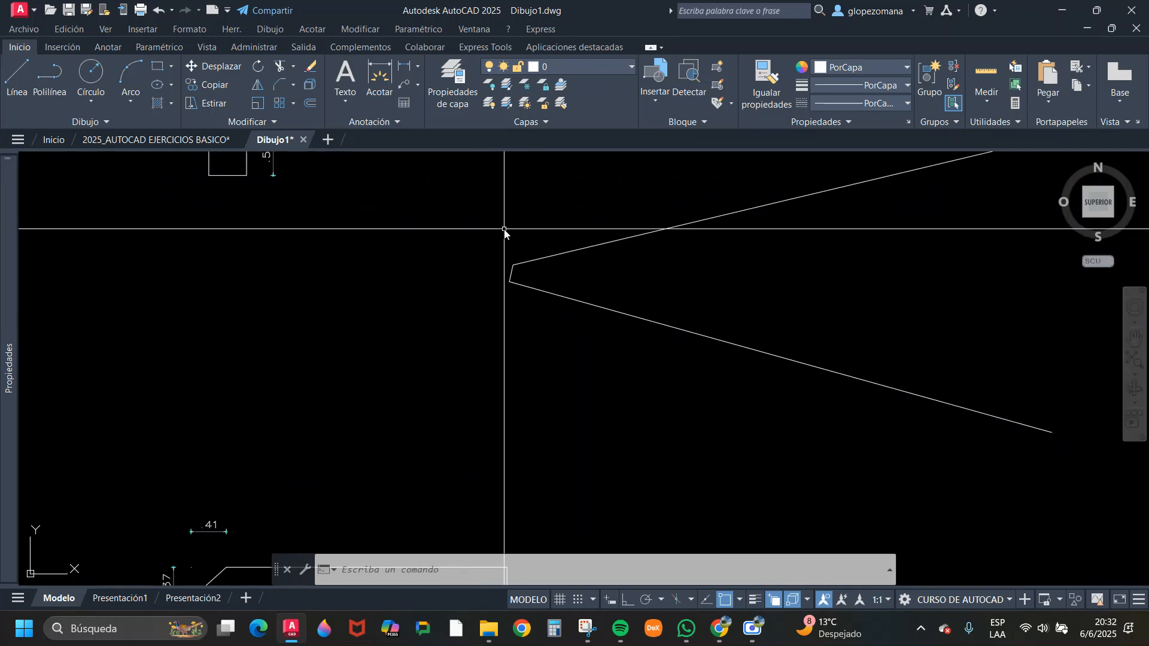
scroll(512, 281, up, 3)
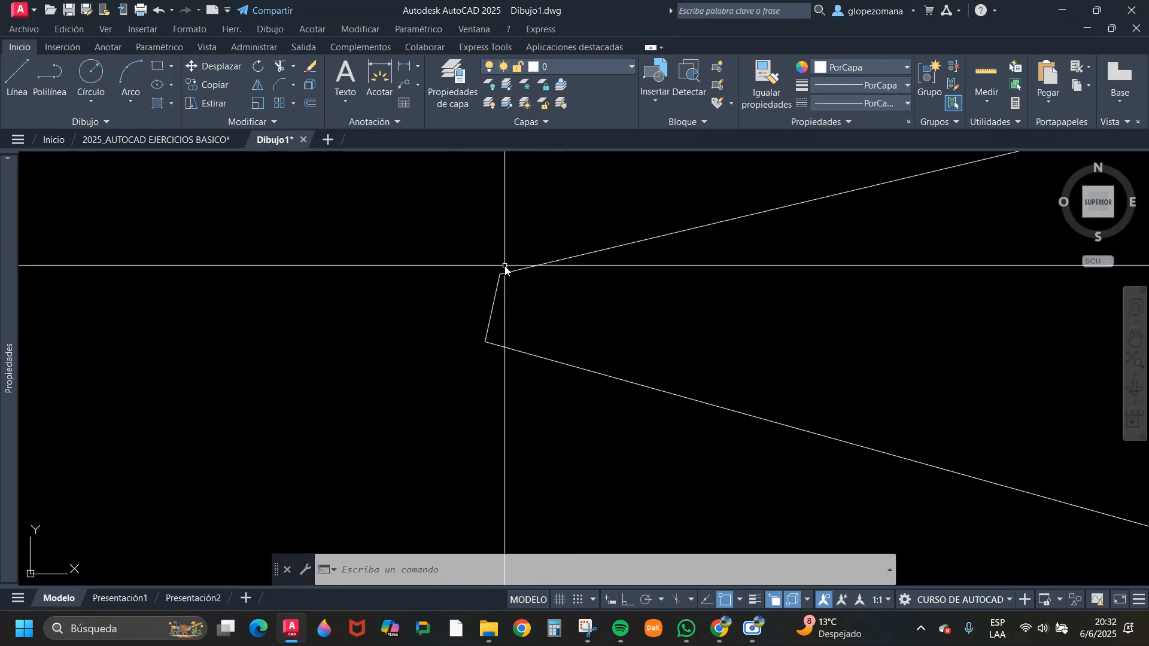
scroll(506, 296, down, 3)
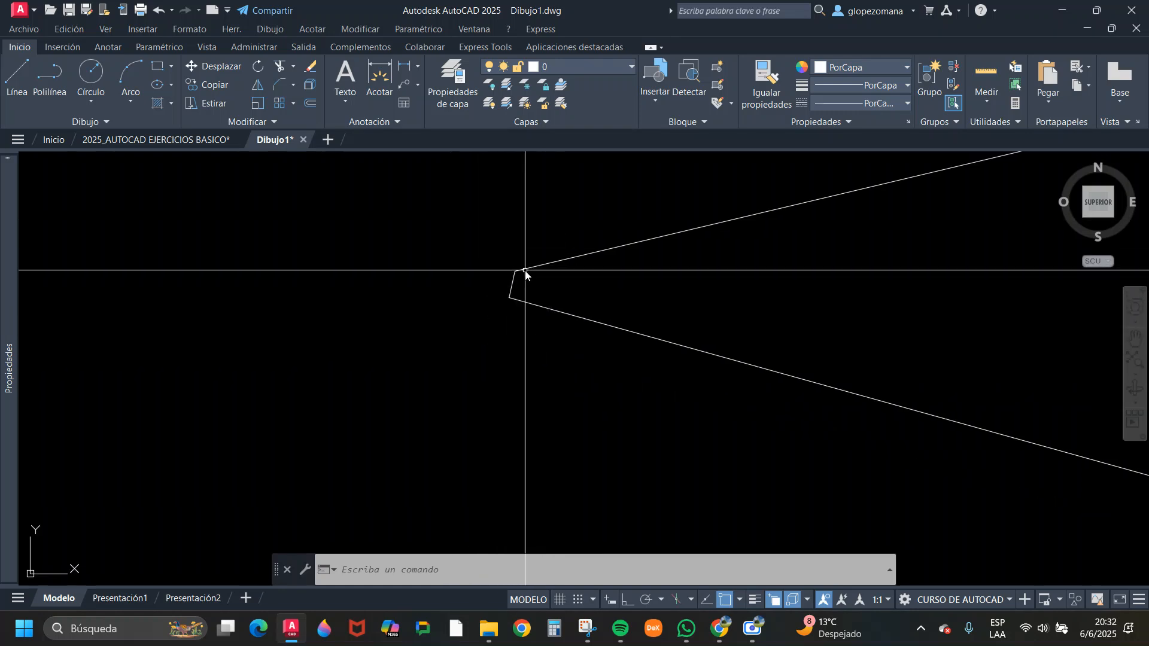
scroll(512, 332, up, 3)
scroll(497, 324, down, 3)
scroll(311, 505, up, 3)
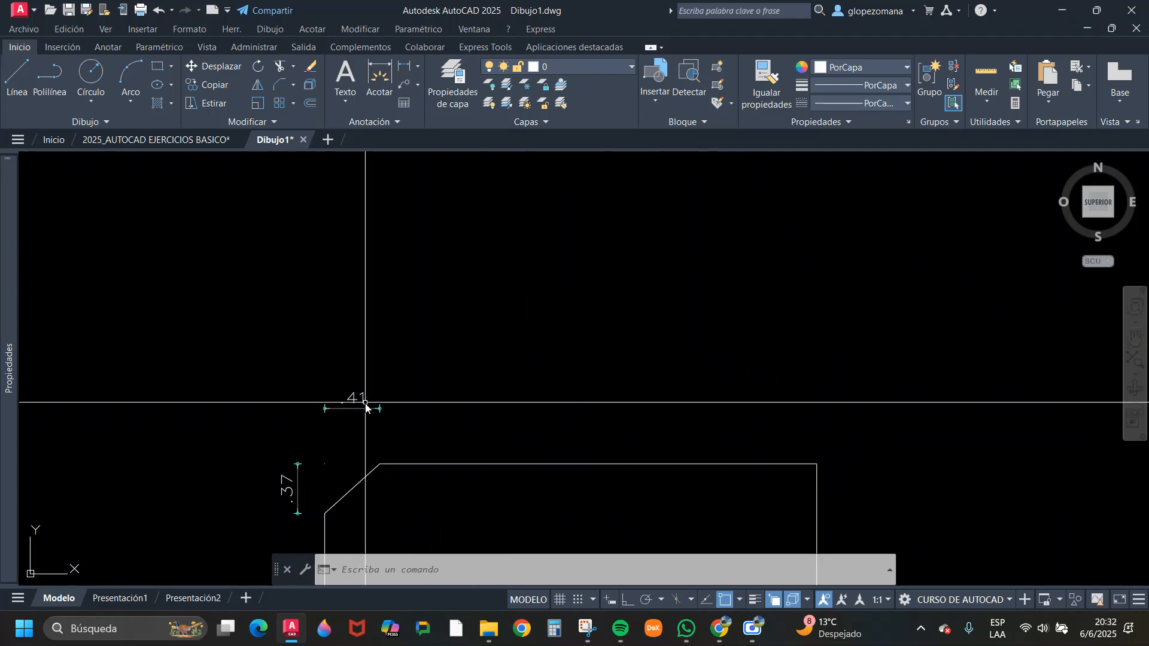
scroll(605, 287, down, 3)
scroll(628, 353, down, 2)
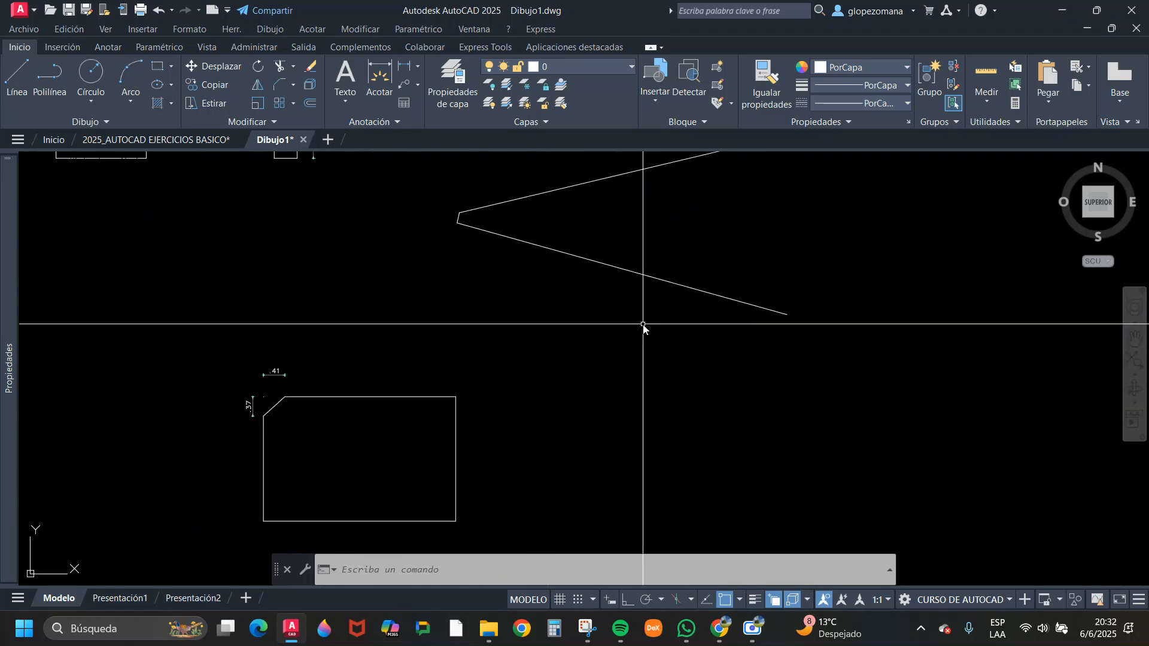
- Draw two crossing lines beside the chamfered rectangle: one slanting up to the right, and one nearly vertical crossing it near its right end
key(Escape)
key(Escape)
scroll(742, 371, down, 3)
scroll(766, 354, up, 2)
scroll(775, 339, down, 2)
scroll(680, 377, up, 2)
text(l)
key(Return)
click(588, 439)
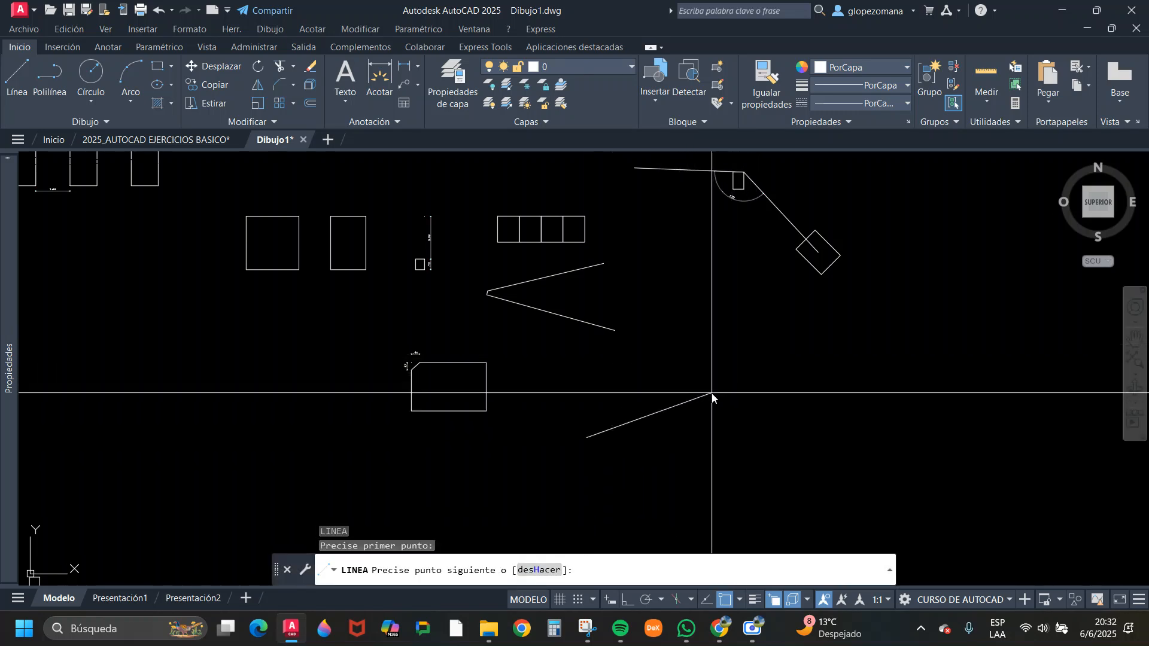
click(774, 357)
key(Return)
key(Return)
click(745, 330)
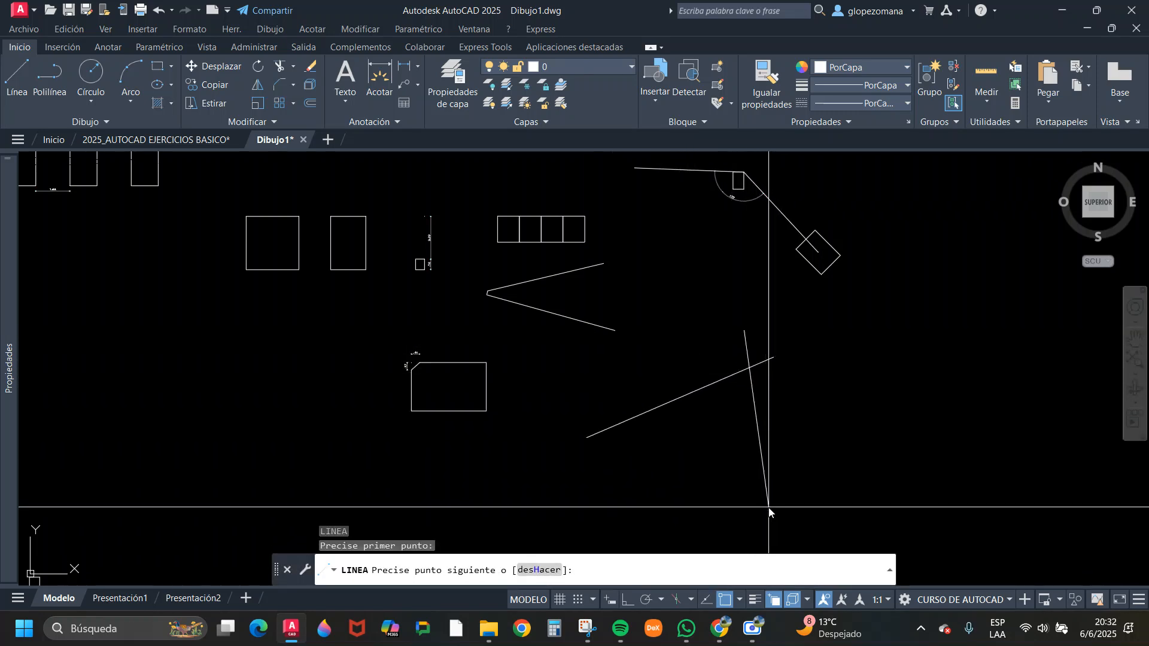
click(755, 513)
key(Escape)
- Chamfer the two crossing lines with the stored distances, selecting the slanted line first and the nearly vertical one second
scroll(721, 399, up, 2)
middle_drag(865, 432, 667, 385)
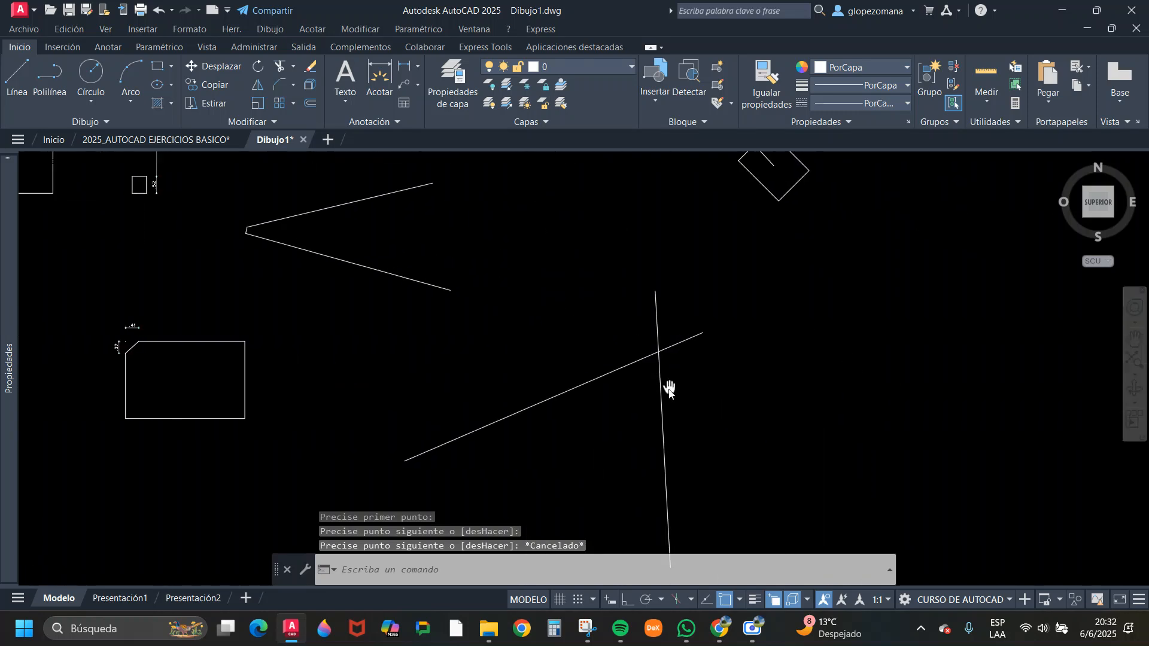
click(277, 84)
click(527, 412)
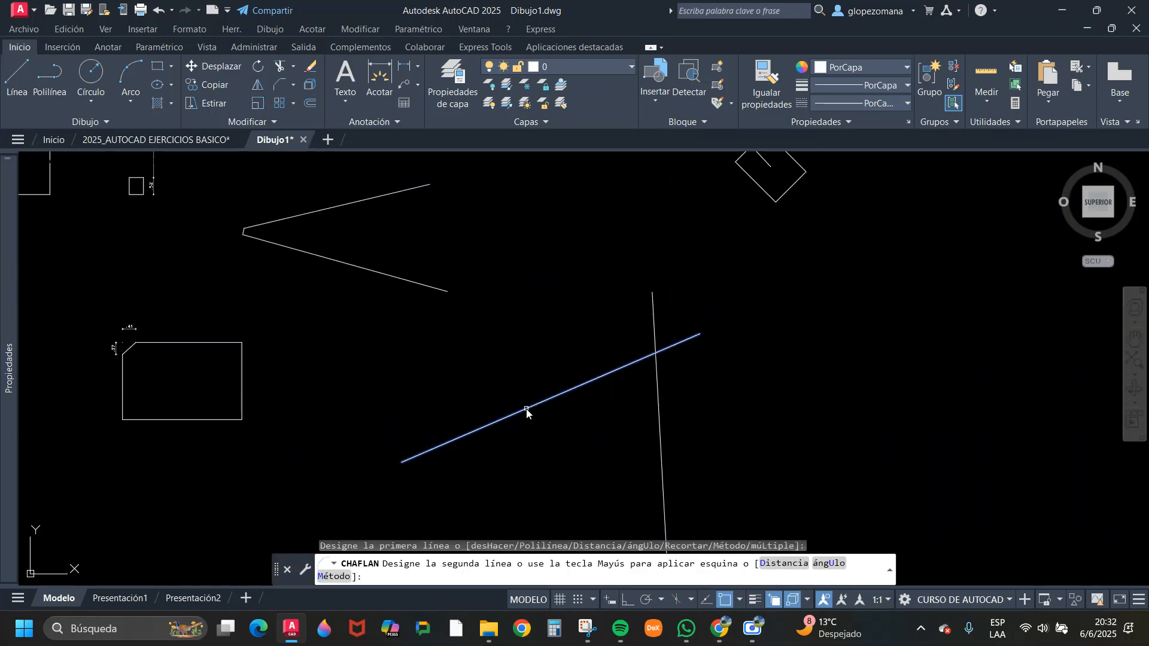
click(660, 456)
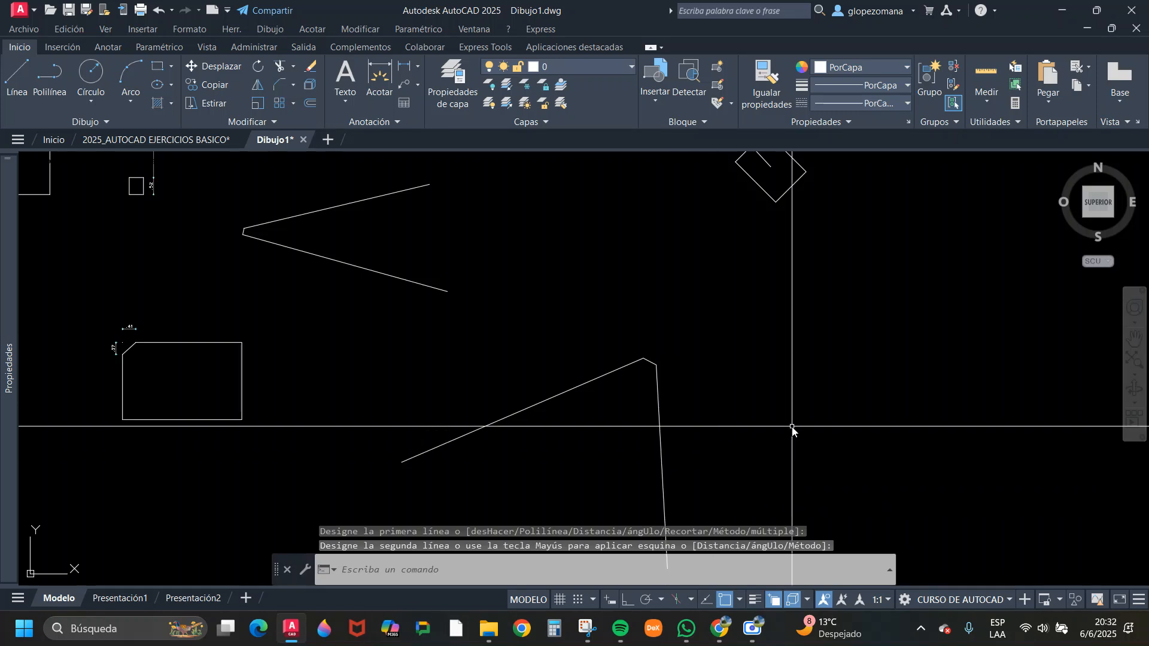
- Draw a nearly horizontal line and a separate, steep line to its lower right, leaving a gap between their ends
middle_drag(798, 389, 676, 323)
key(Escape)
text(l)
key(Return)
click(639, 258)
click(844, 248)
key(Return)
key(Return)
click(899, 297)
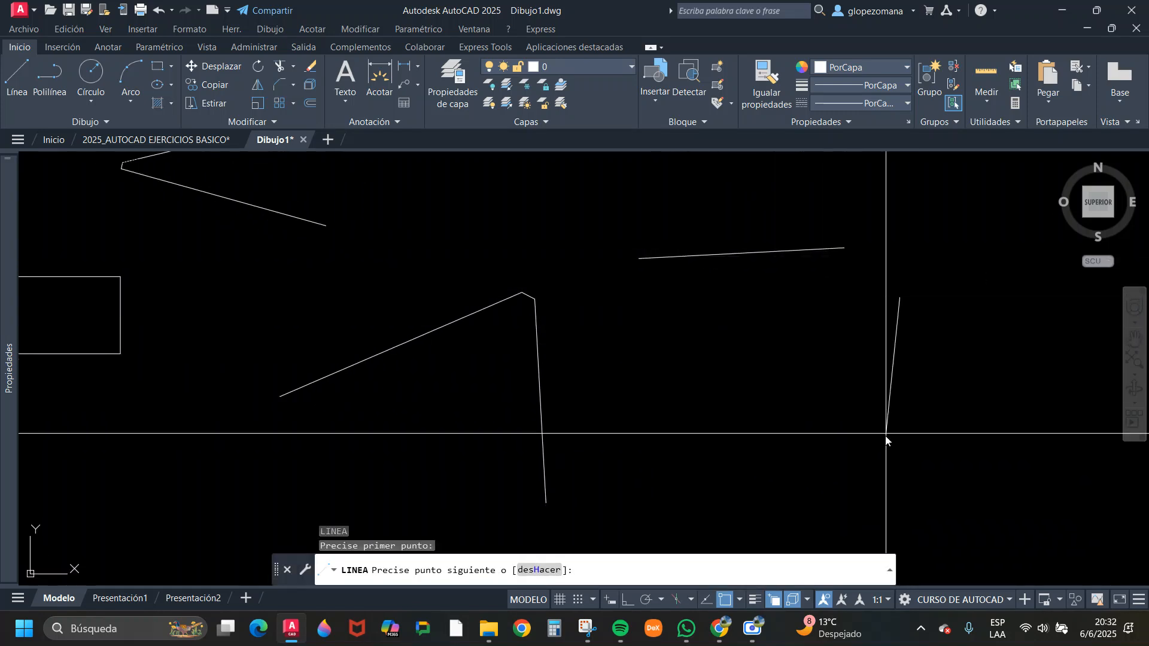
click(880, 469)
key(Escape)
key(Escape)
- Chamfer the two separate lines with both distances set to 0 so they meet at a sharp corner
middle_drag(904, 317, 726, 328)
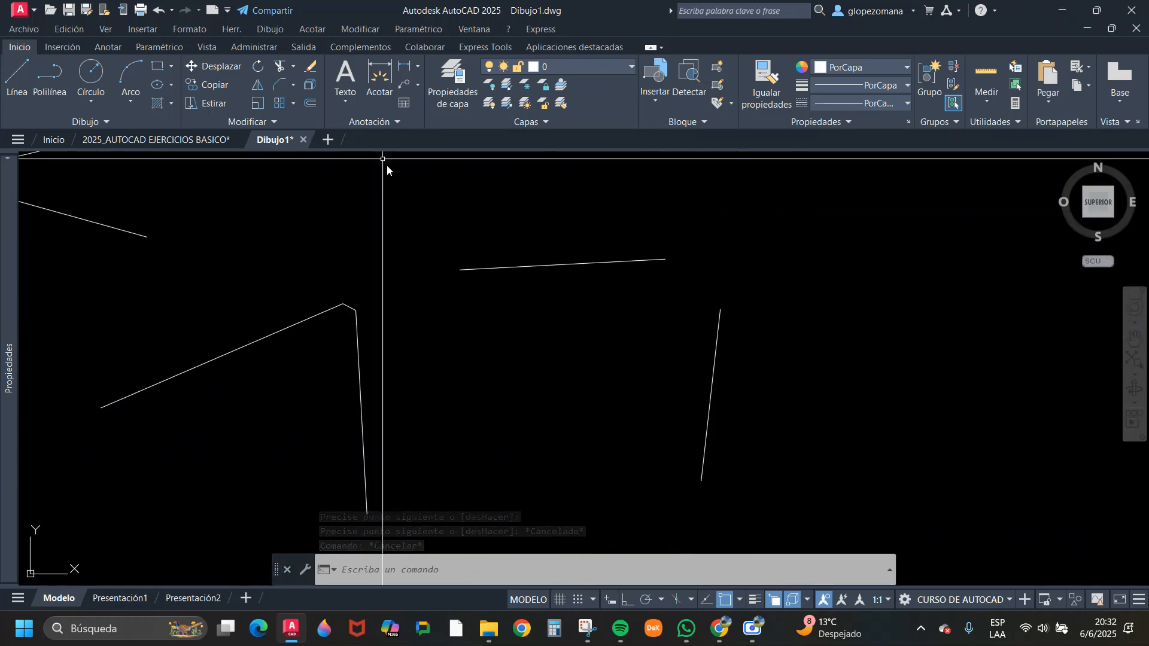
click(279, 90)
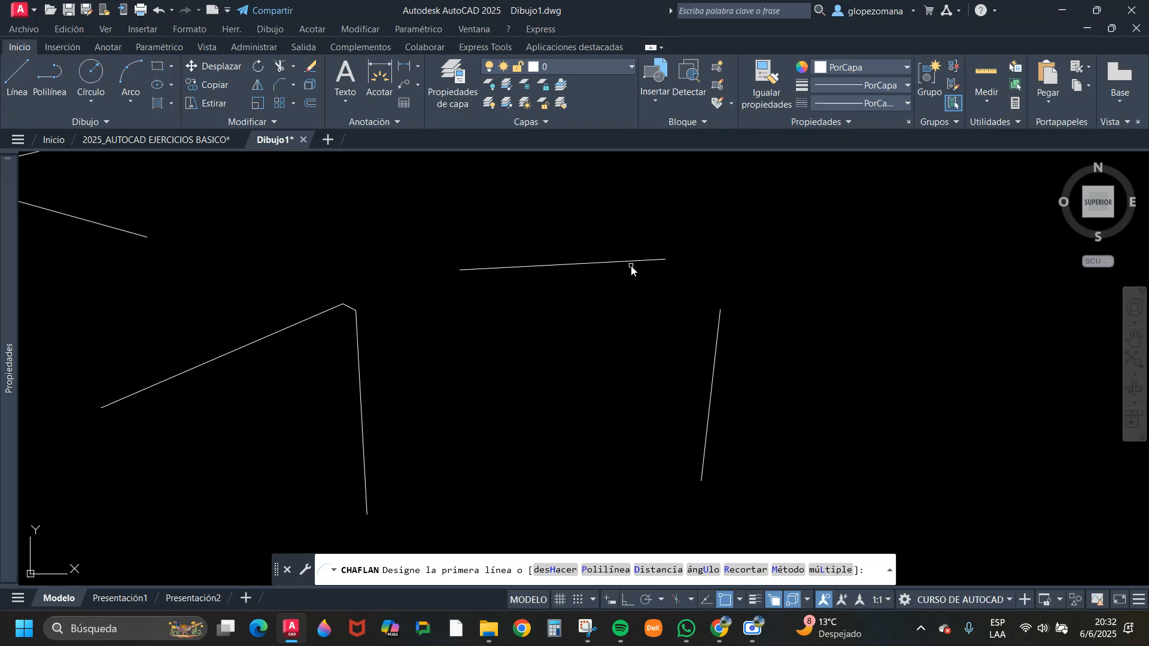
click(661, 570)
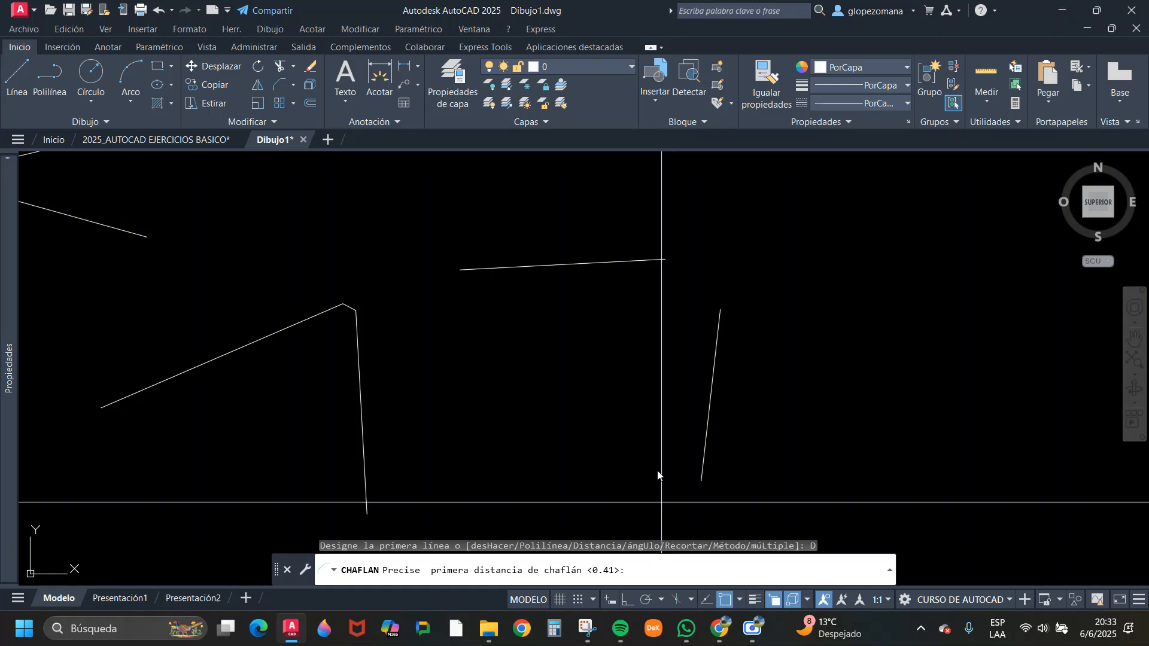
key(Return)
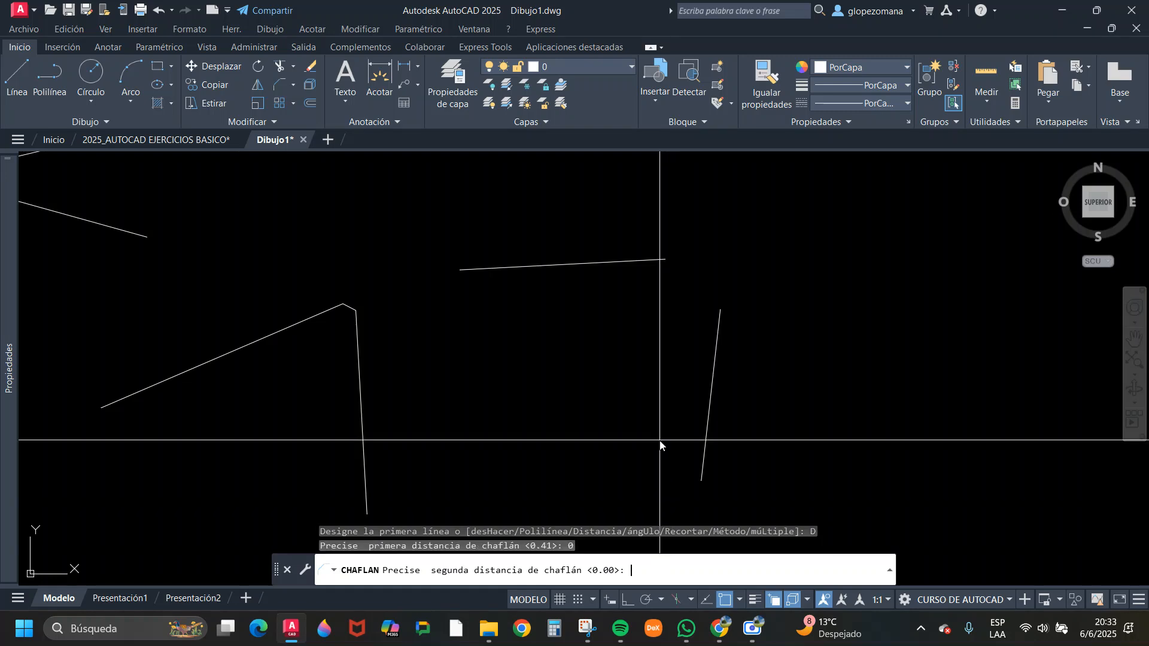
key(Return)
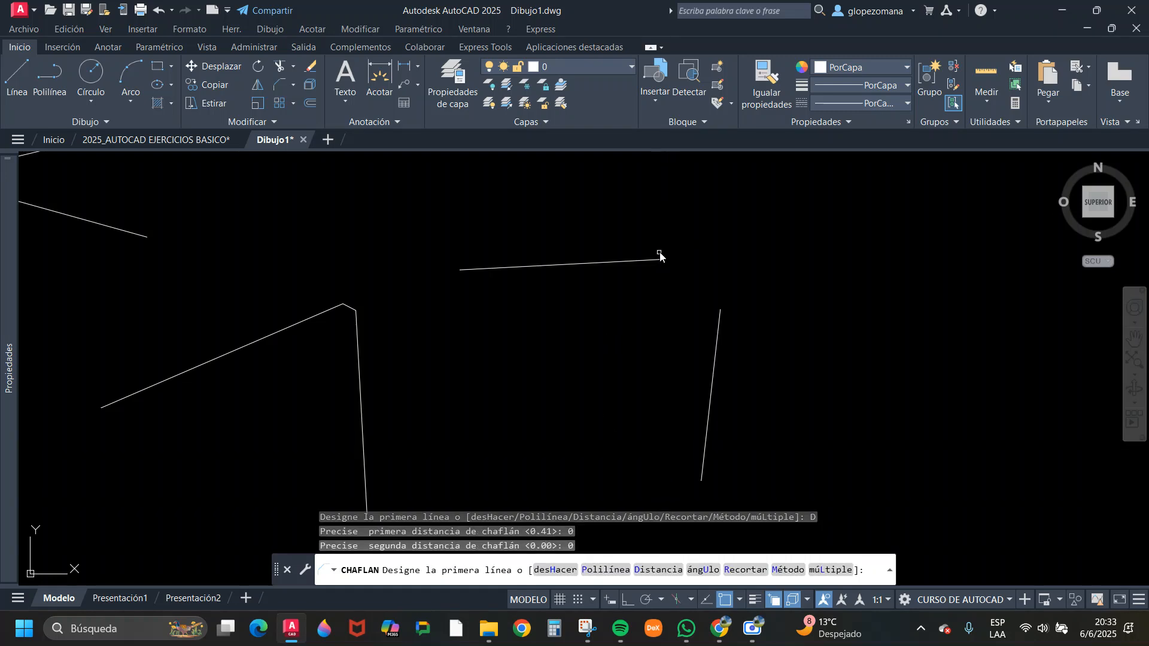
click(631, 264)
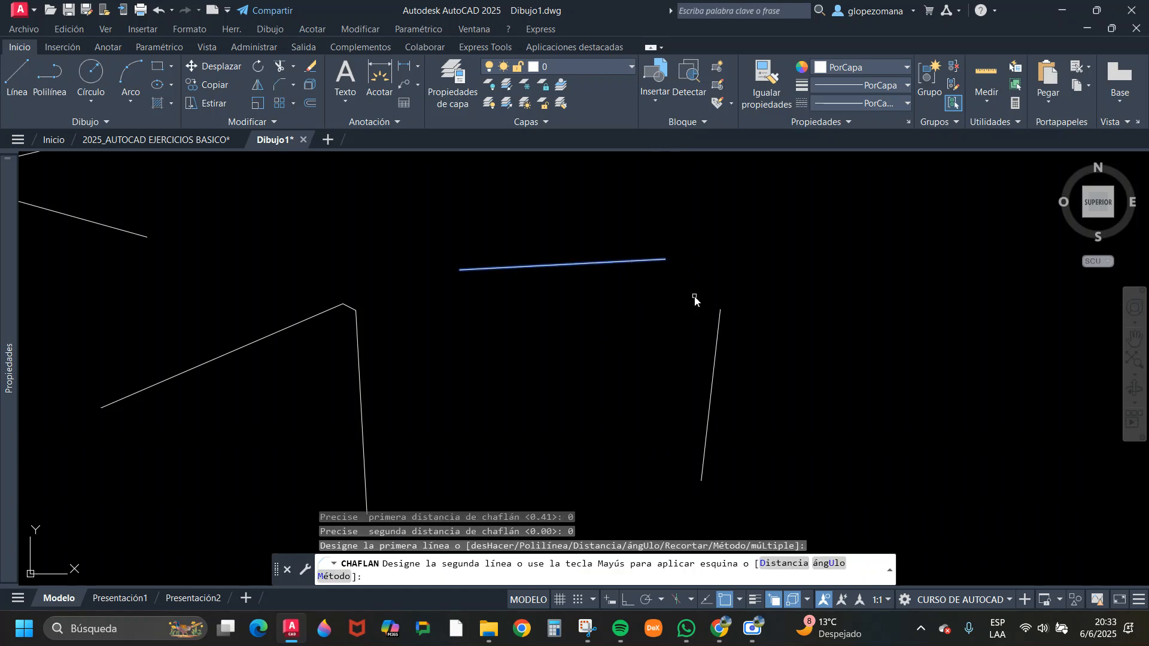
click(717, 331)
key(Escape)
- Draw another pair of separate lines to the right: a short one rising gently and a steep slanted one below its right end
middle_drag(870, 327, 688, 321)
key(Escape)
text(l)
key(Return)
click(651, 270)
click(797, 240)
key(Return)
key(Return)
click(791, 456)
click(869, 311)
key(Escape)
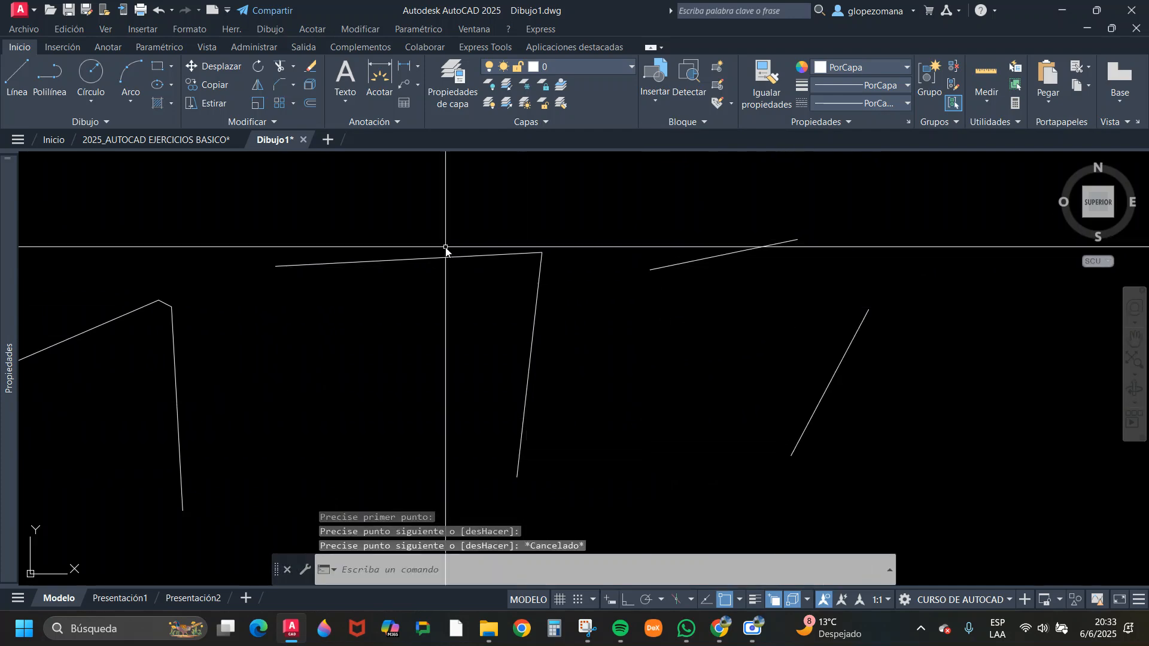
- Fillet the new pair of separate lines with the stored radius, selecting the gently rising line first
click(290, 86)
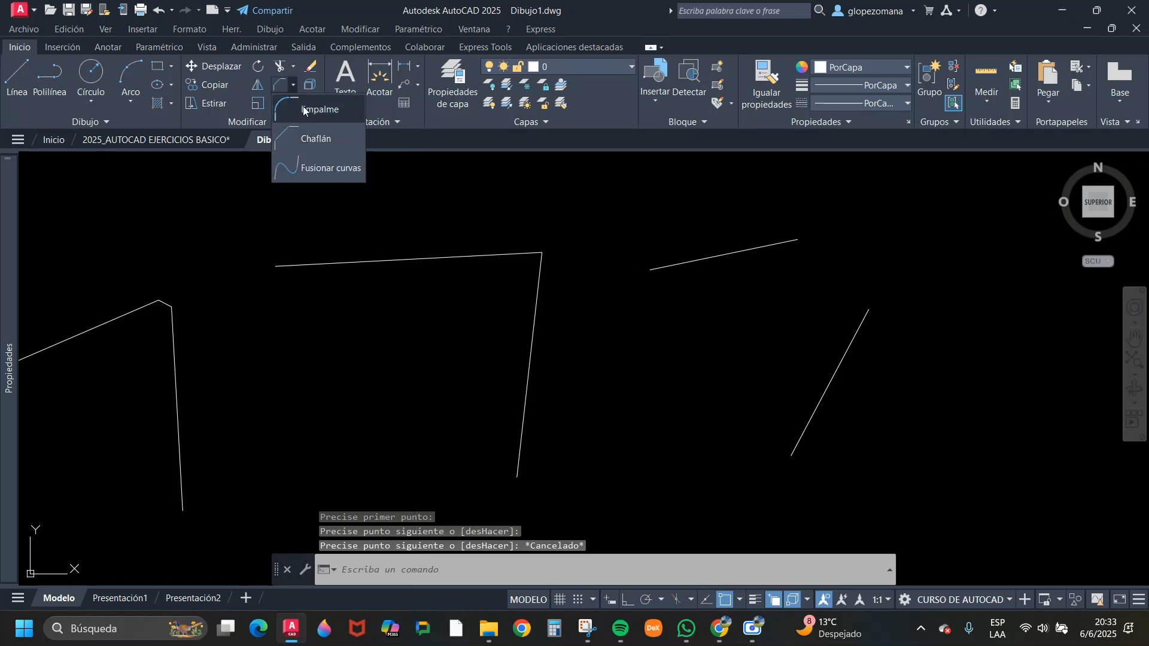
click(766, 249)
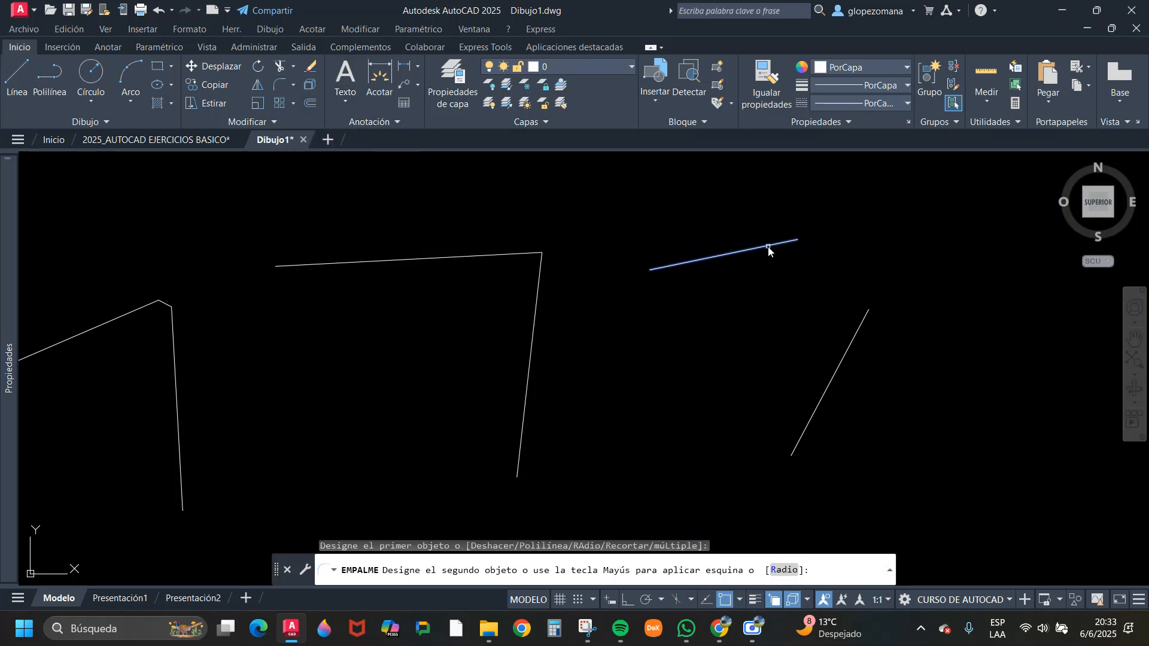
click(865, 323)
scroll(919, 328, down, 2)
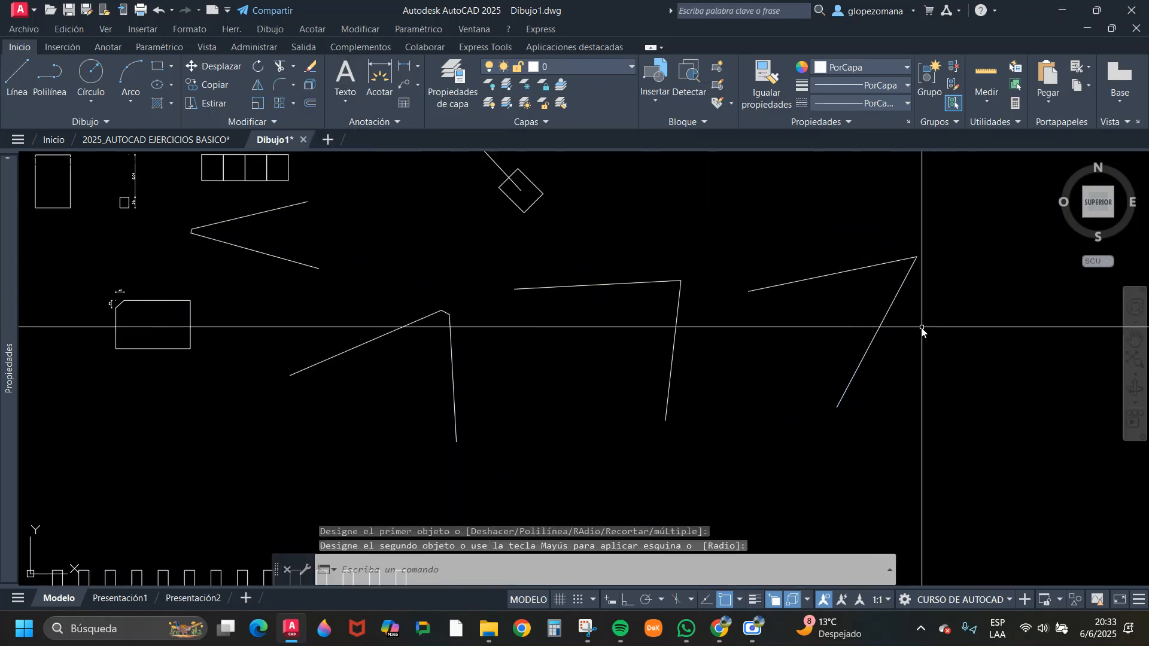
middle_drag(984, 337, 896, 386)
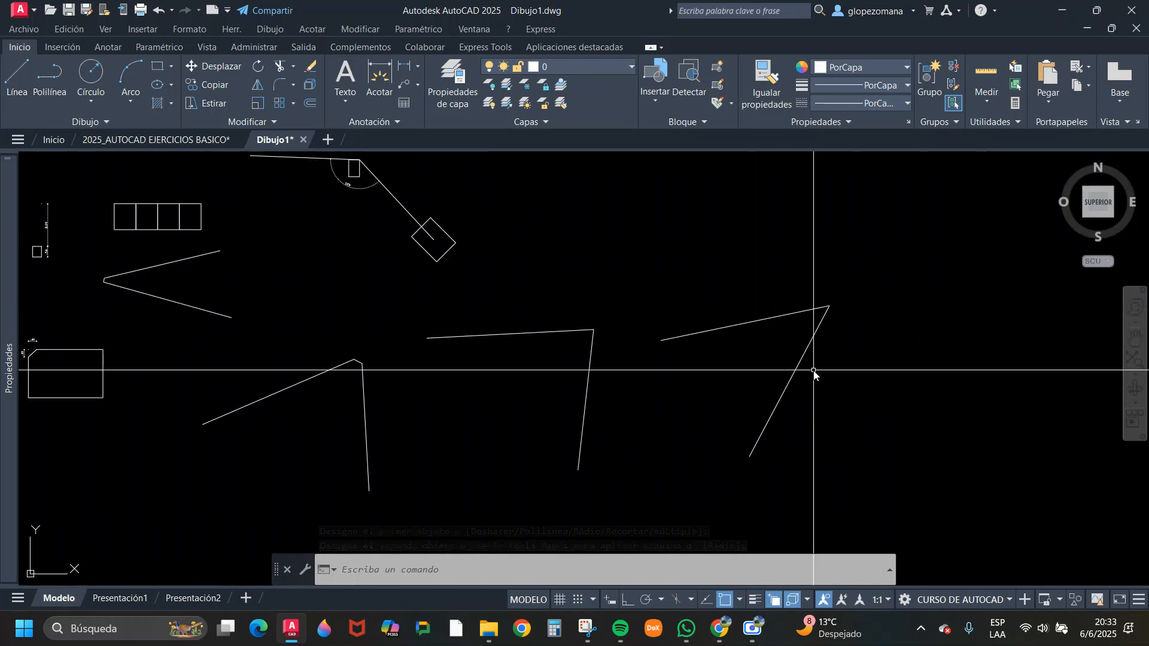
middle_drag(623, 364, 862, 328)
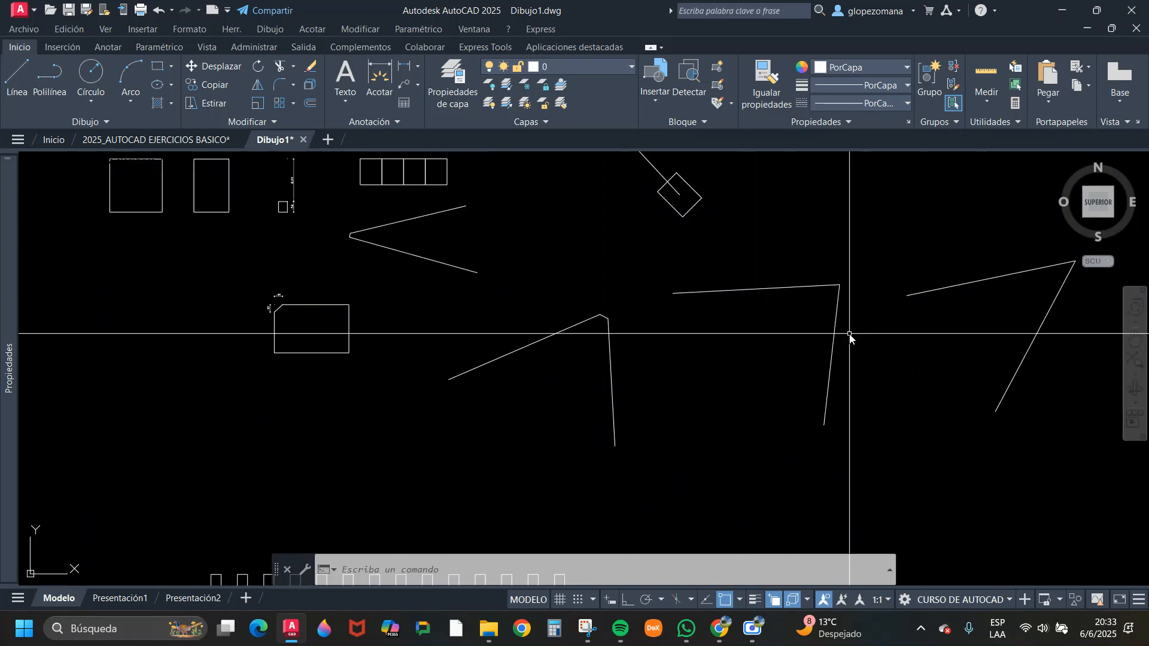
- Draw two parallel vertical lines in the empty area right of the other figures, turning Ortho mode on
scroll(586, 361, down, 2)
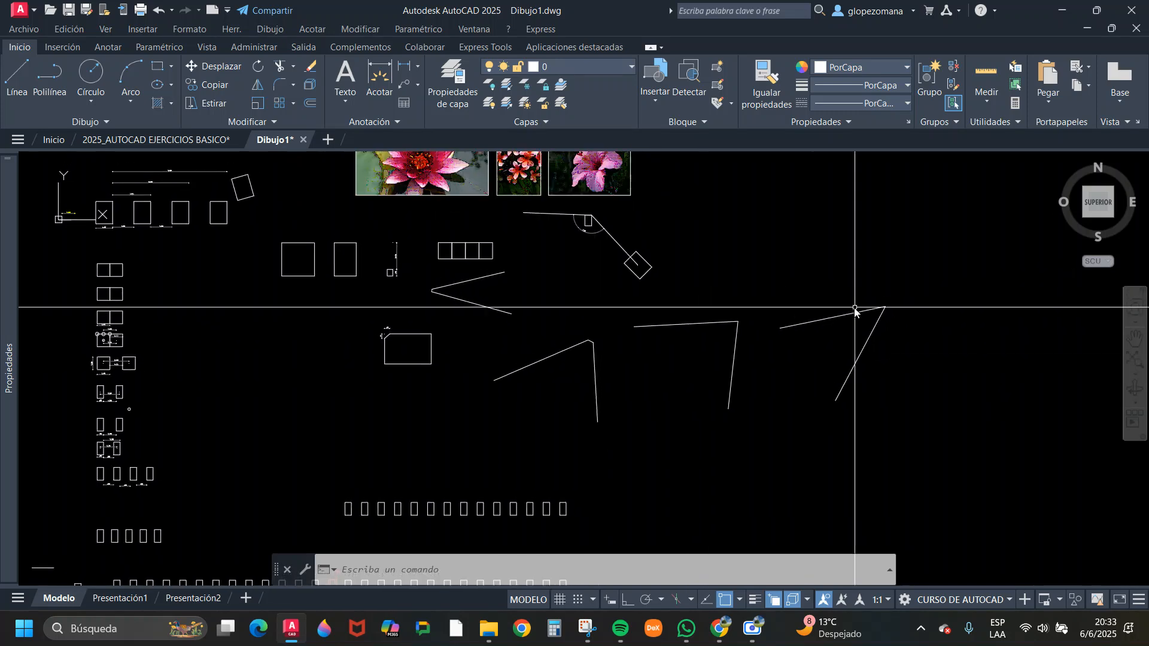
middle_drag(902, 363, 687, 359)
text(l)
key(Return)
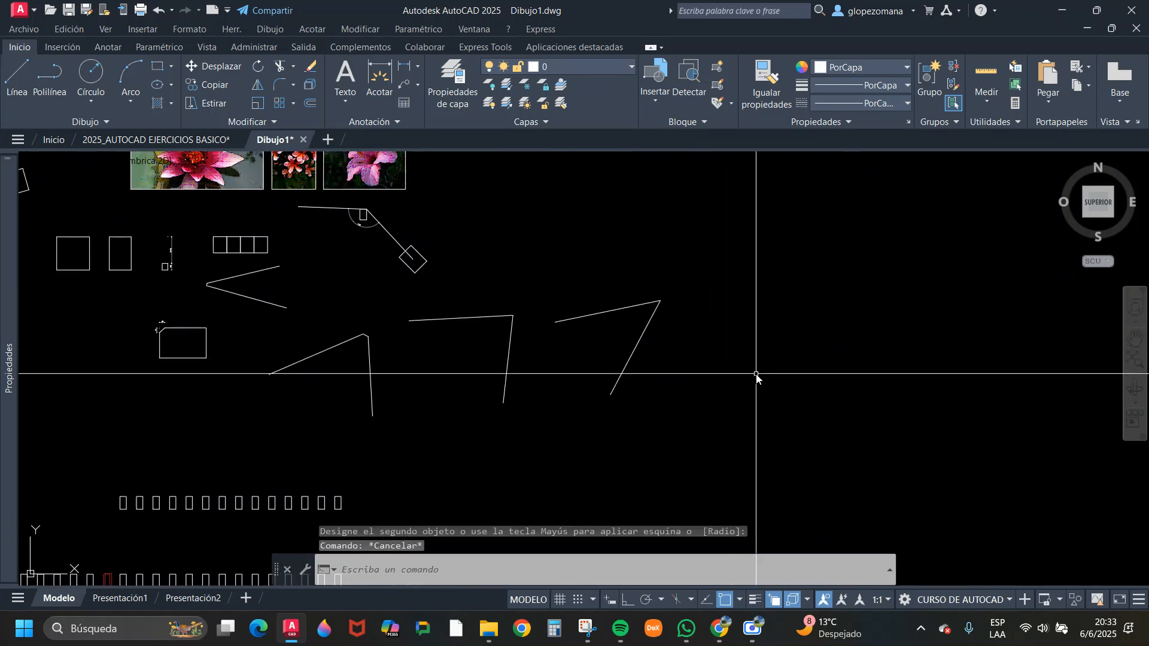
click(766, 291)
click(765, 436)
key(F8)
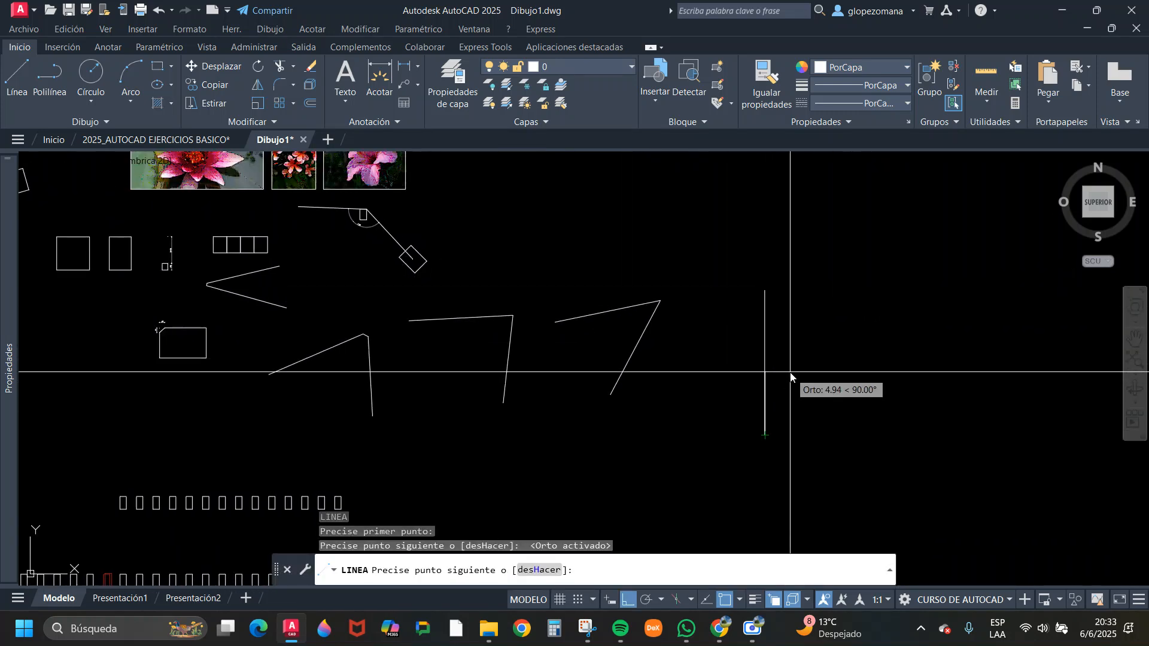
key(Return)
key(Return)
scroll(790, 310, up, 4)
click(765, 308)
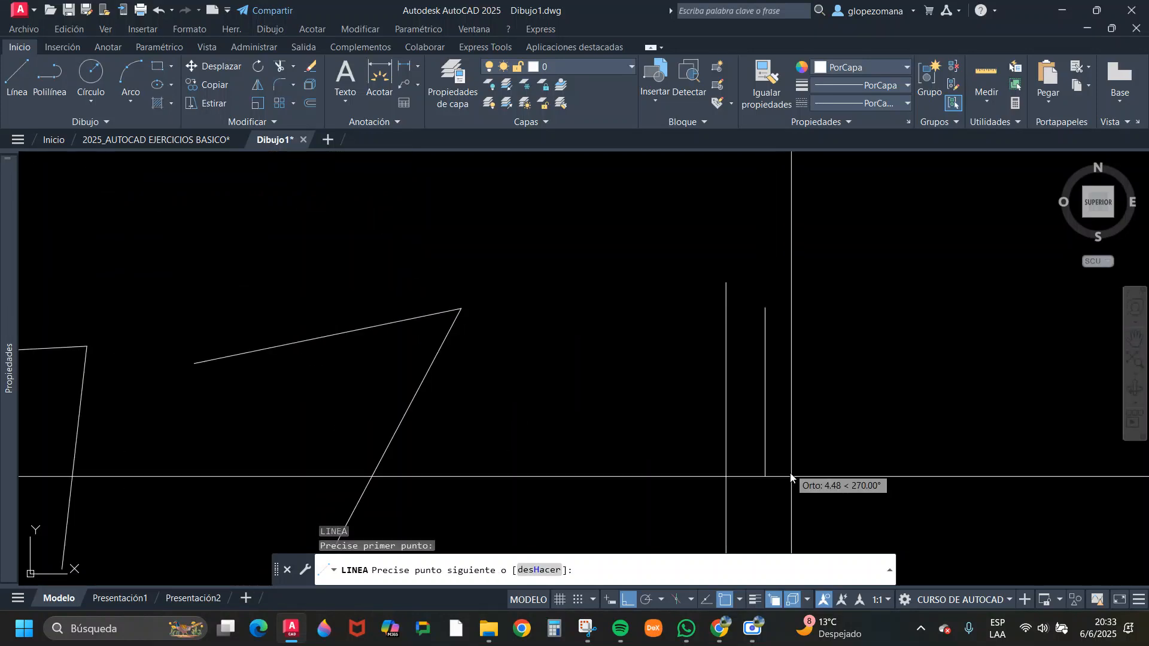
click(802, 528)
key(Return)
- Draw two parallel horizontal lines near the tops of the vertical lines, the lower one crossing both verticals
key(Return)
click(674, 325)
click(1067, 324)
key(Return)
key(Return)
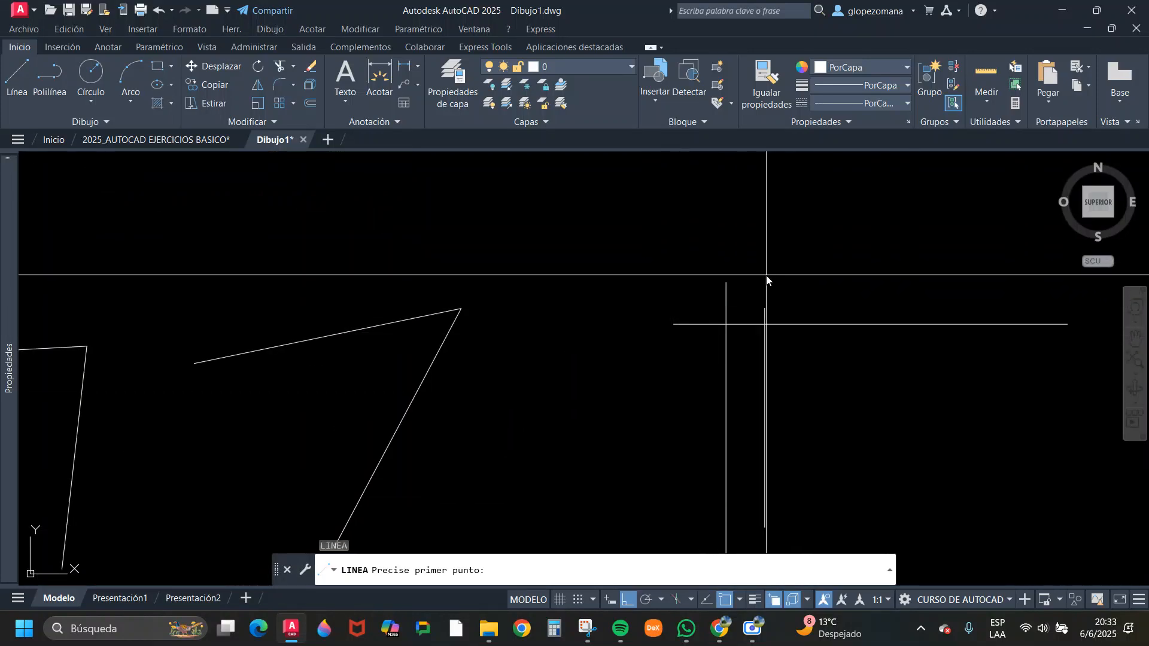
click(751, 276)
click(1045, 277)
key(Escape)
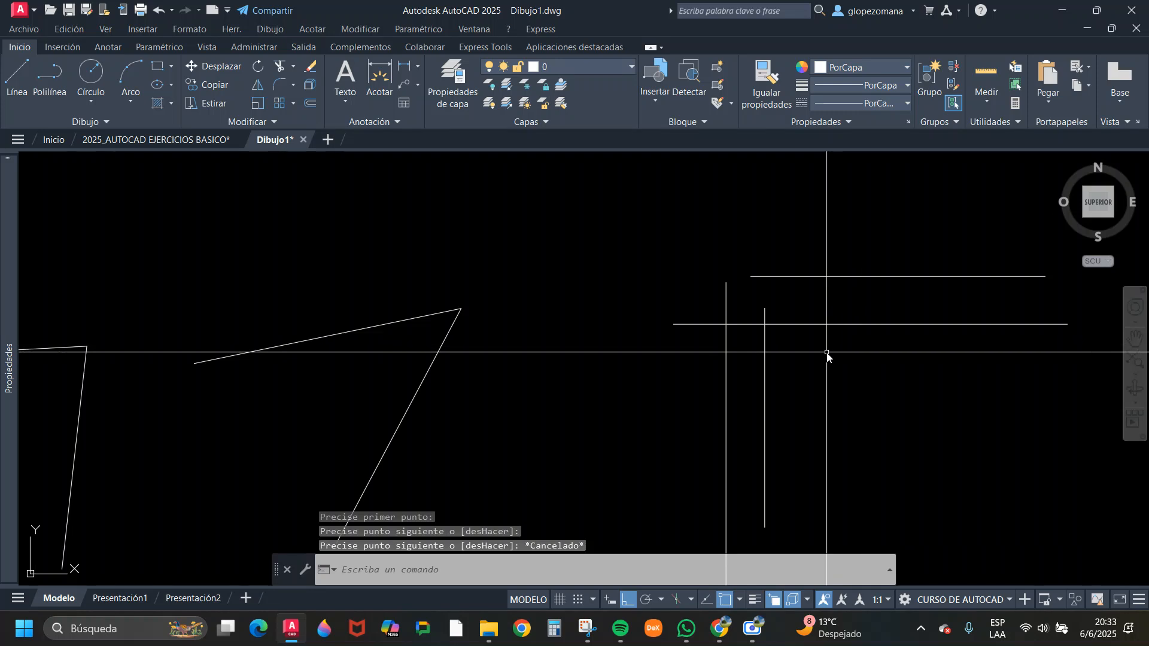
- Fillet the inner horizontal and vertical lines, and likewise the outer pair, with the stored radius to form two nested corners
text(mp)
key(Return)
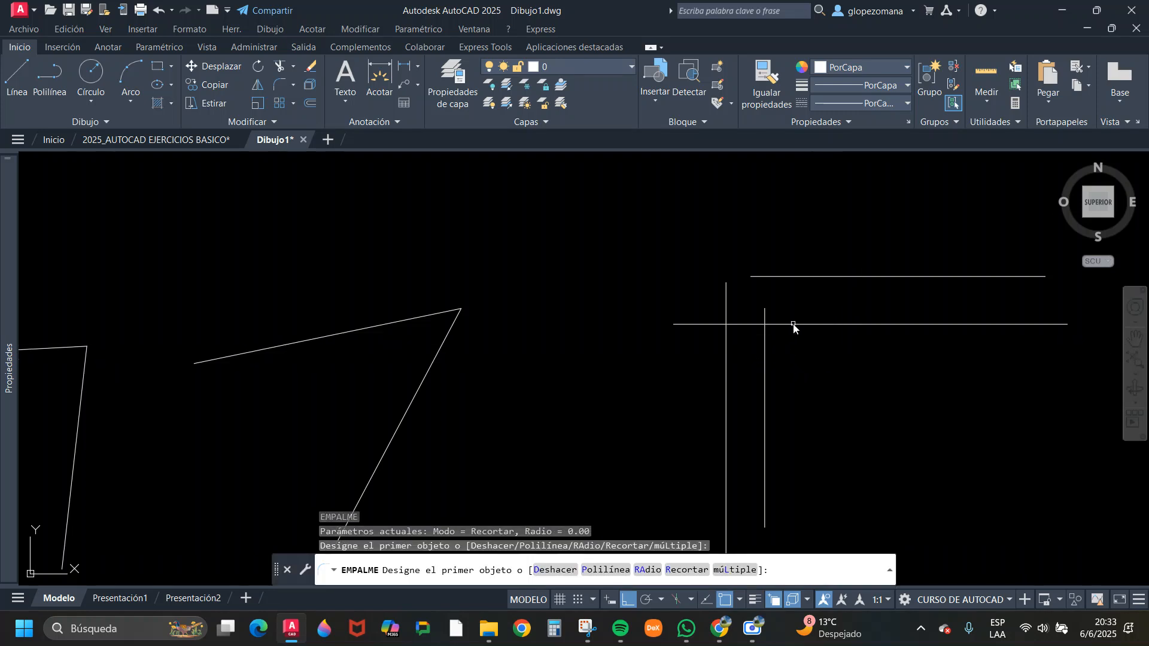
click(794, 324)
click(766, 353)
key(Return)
click(726, 340)
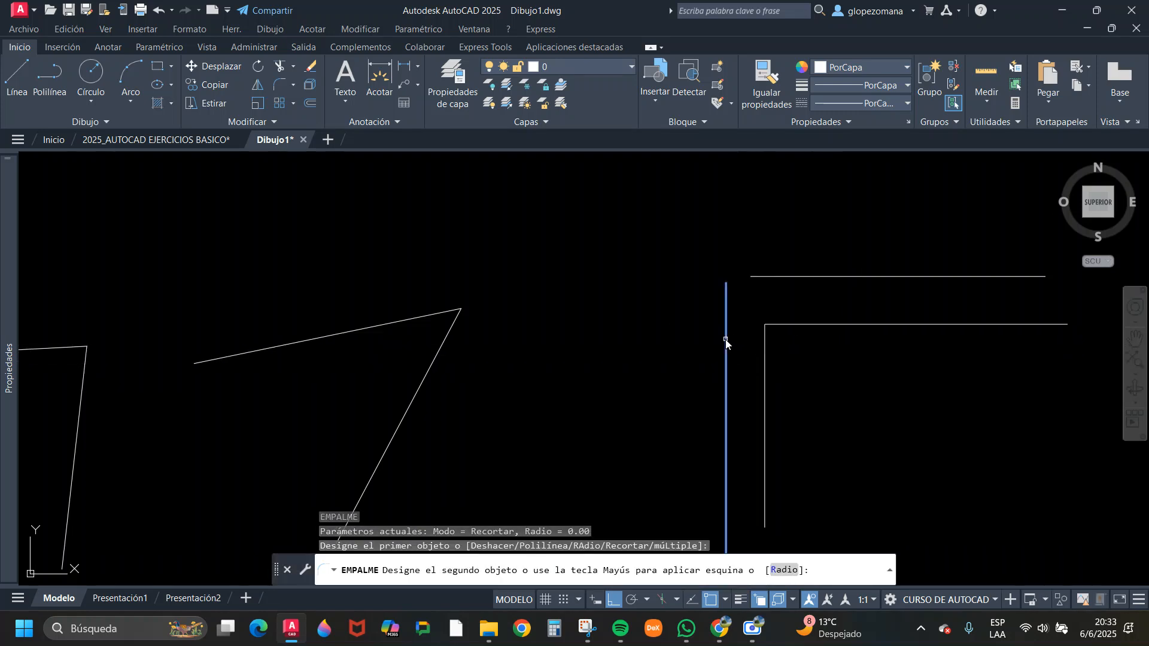
key(Escape)
scroll(881, 405, down, 4)
click(852, 415)
click(716, 277)
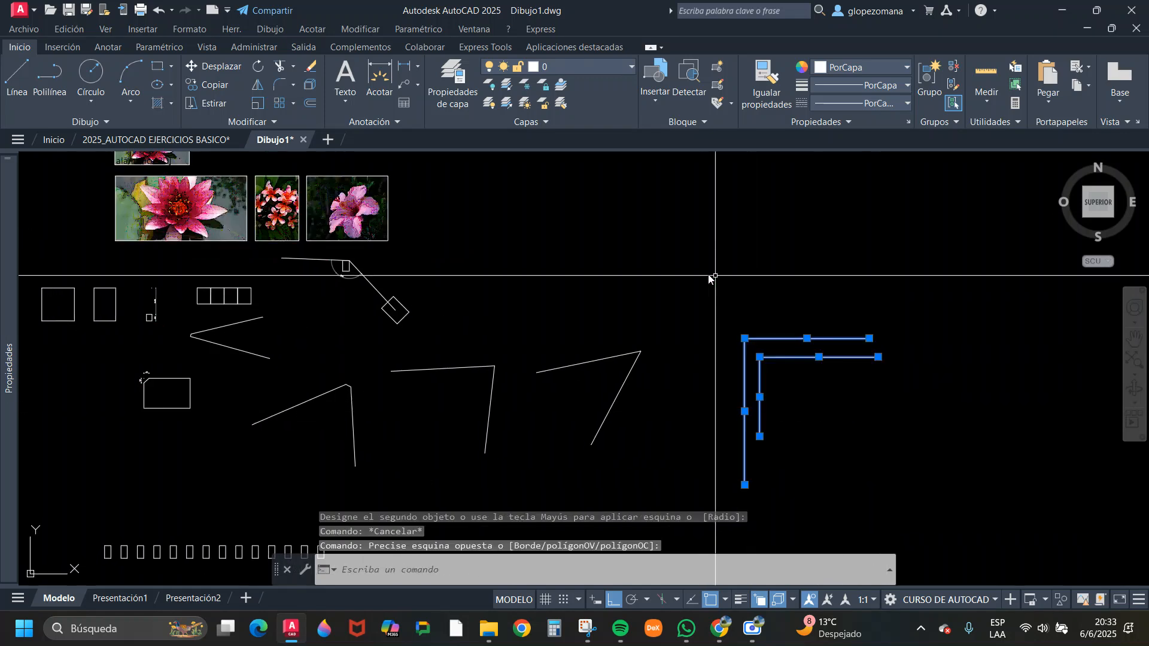
key(Escape)
scroll(724, 318, down, 2)
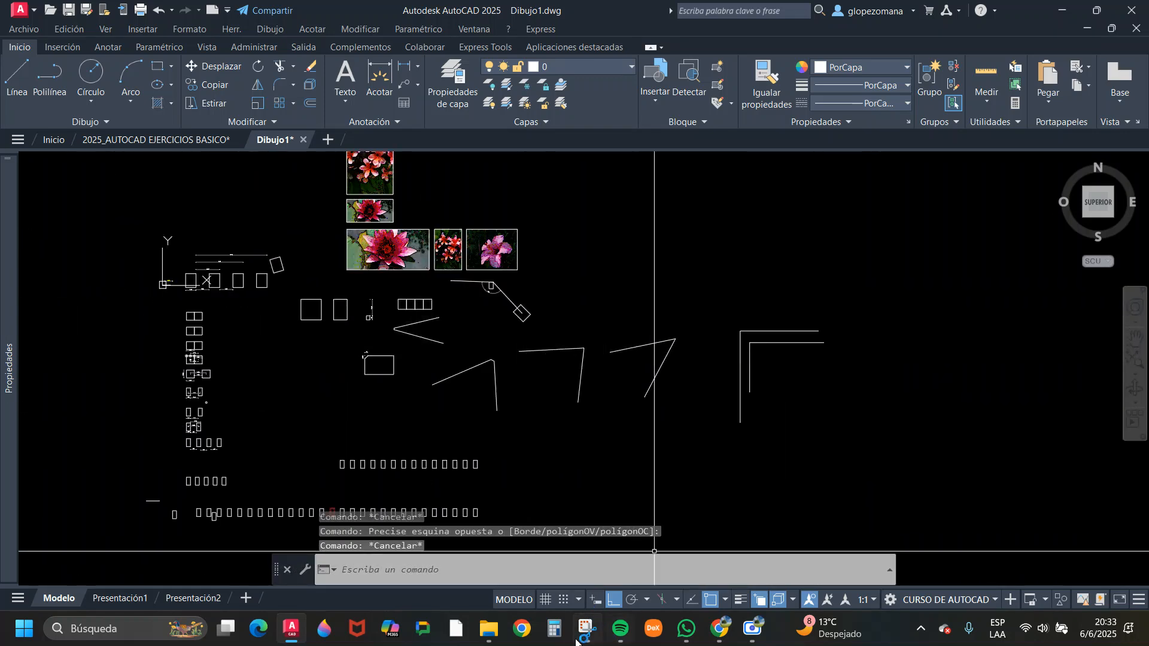
- Switch to the 2025_AUTOCAD EJERCICIOS BASICO drawing and examine the Unidad 5 Ejercicio N°2 sheet through Dibujo 05 Escala
click(285, 633)
click(181, 554)
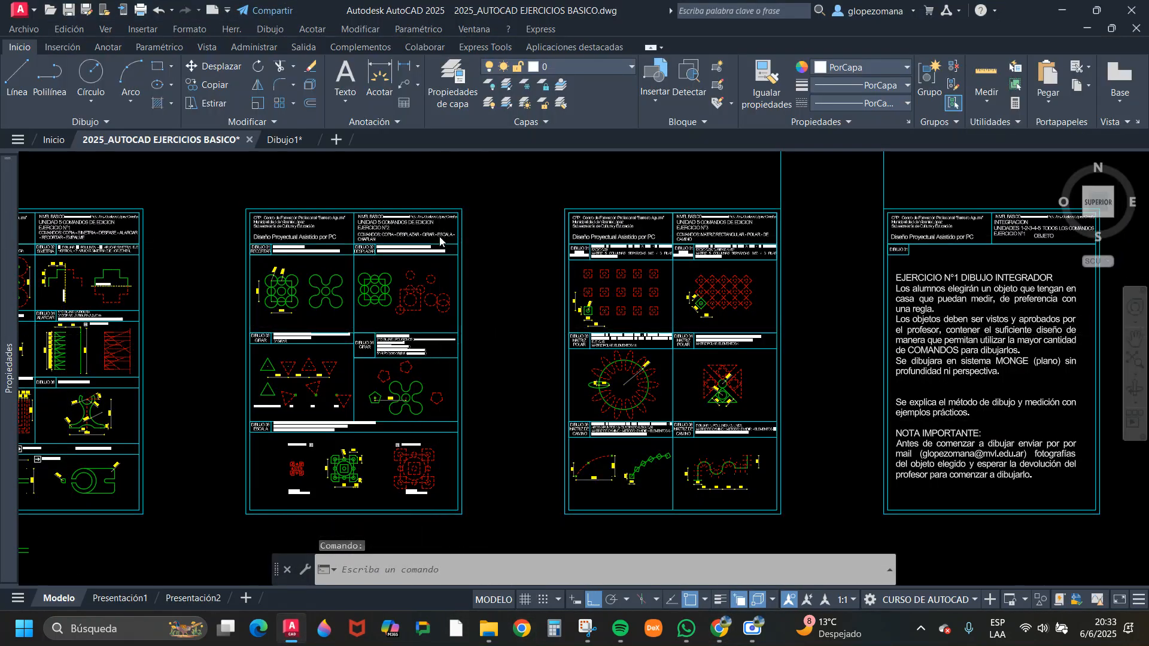
scroll(440, 239, up, 6)
scroll(617, 249, down, 2)
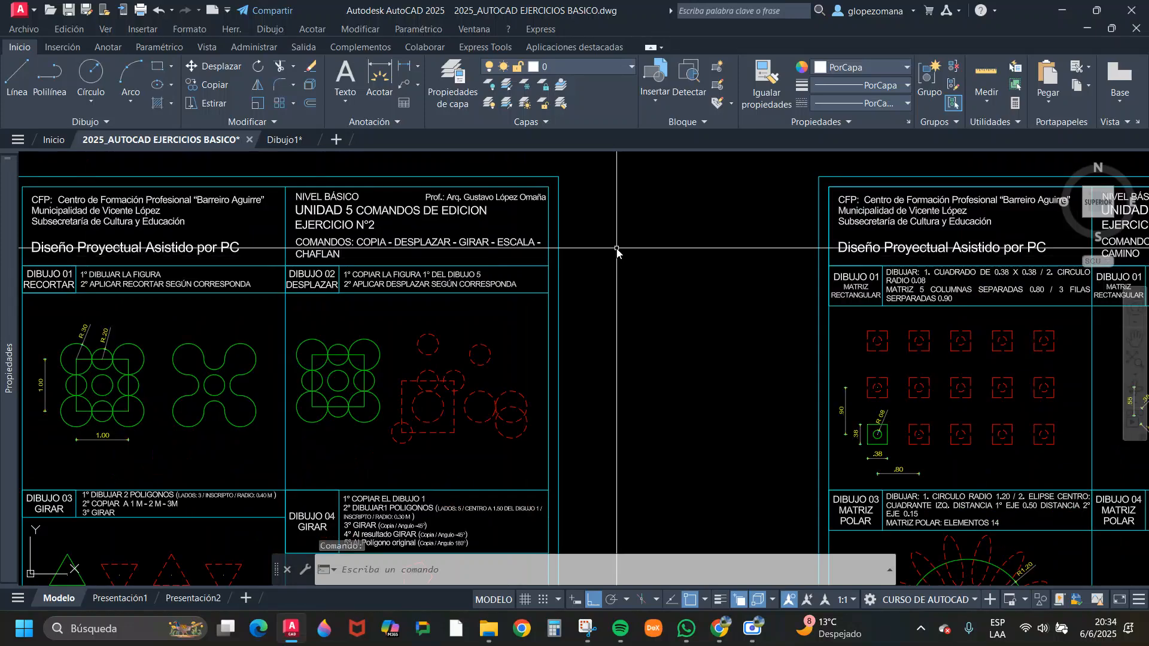
scroll(617, 249, down, 2)
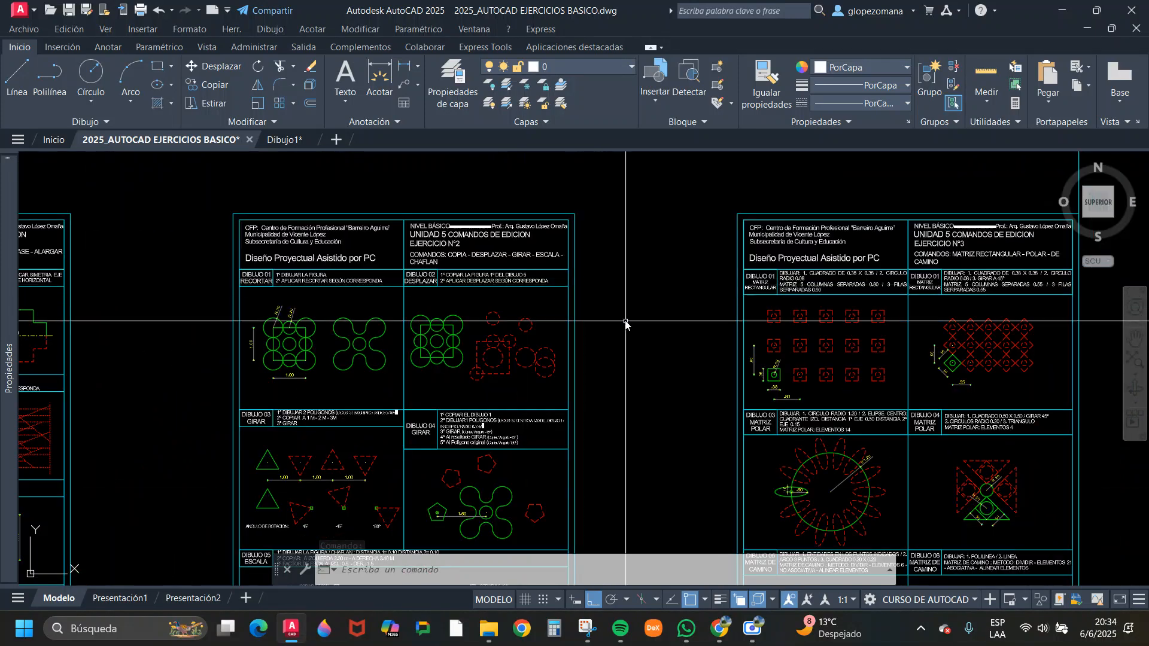
middle_drag(628, 303, 692, 341)
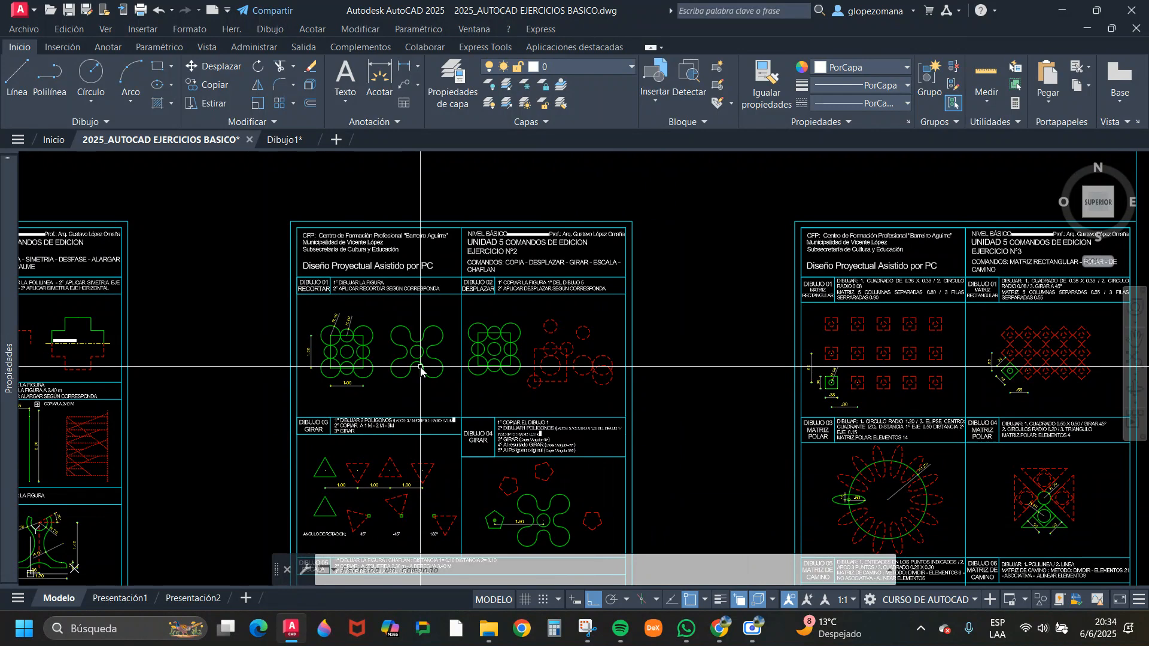
scroll(423, 336, up, 2)
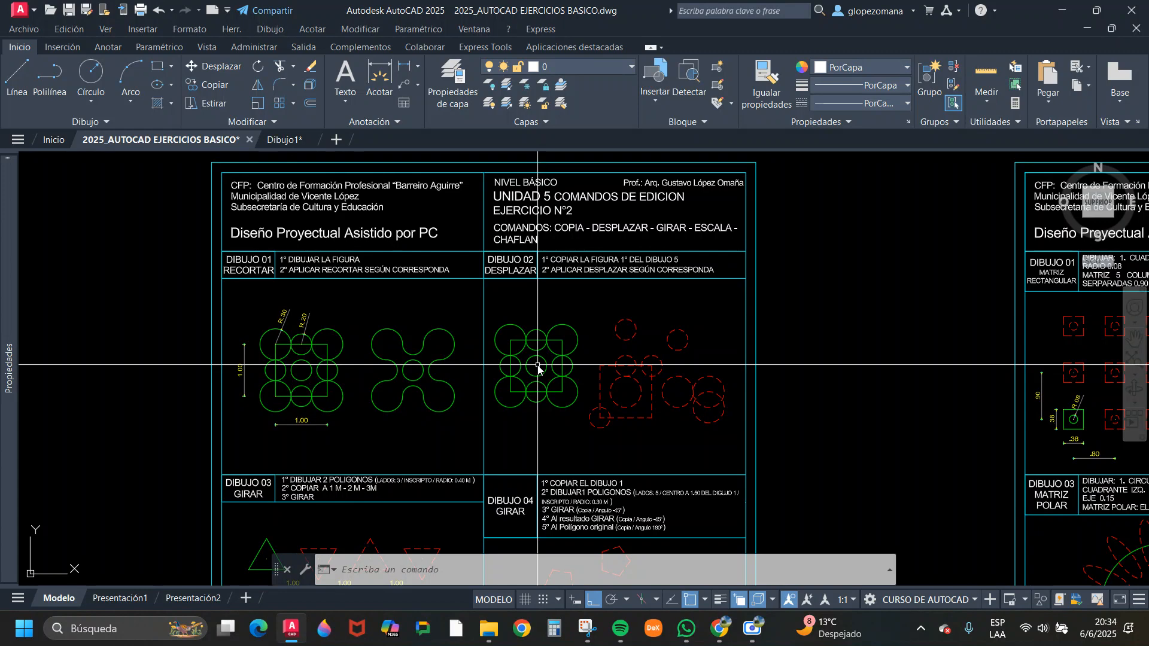
scroll(279, 526, down, 5)
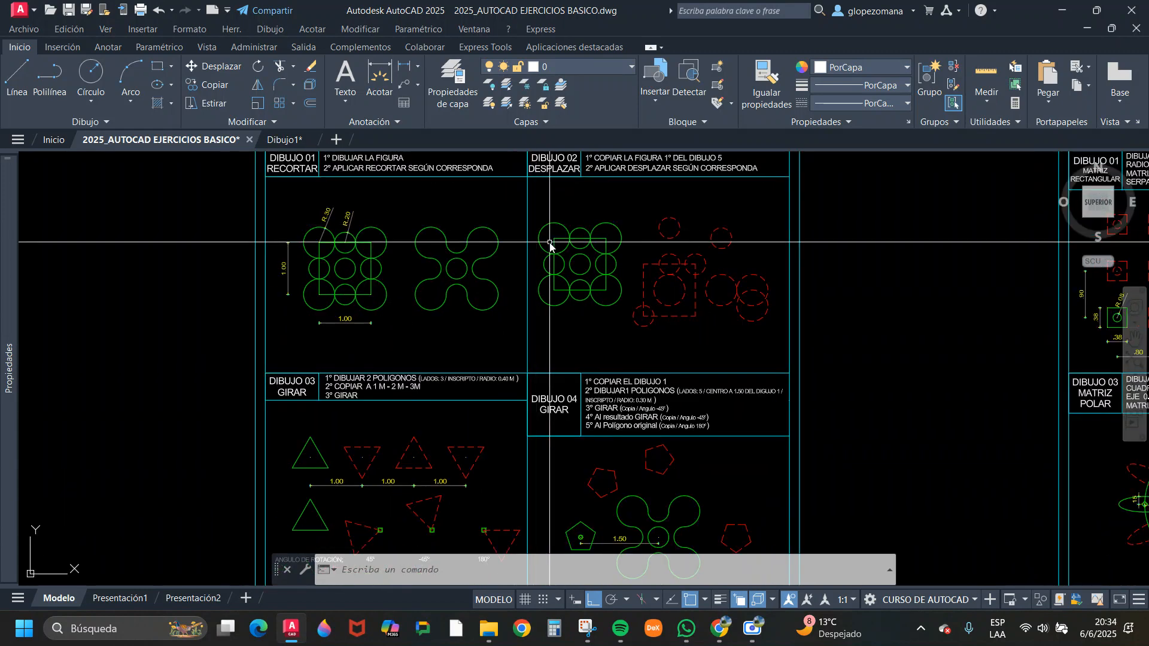
scroll(431, 383, up, 5)
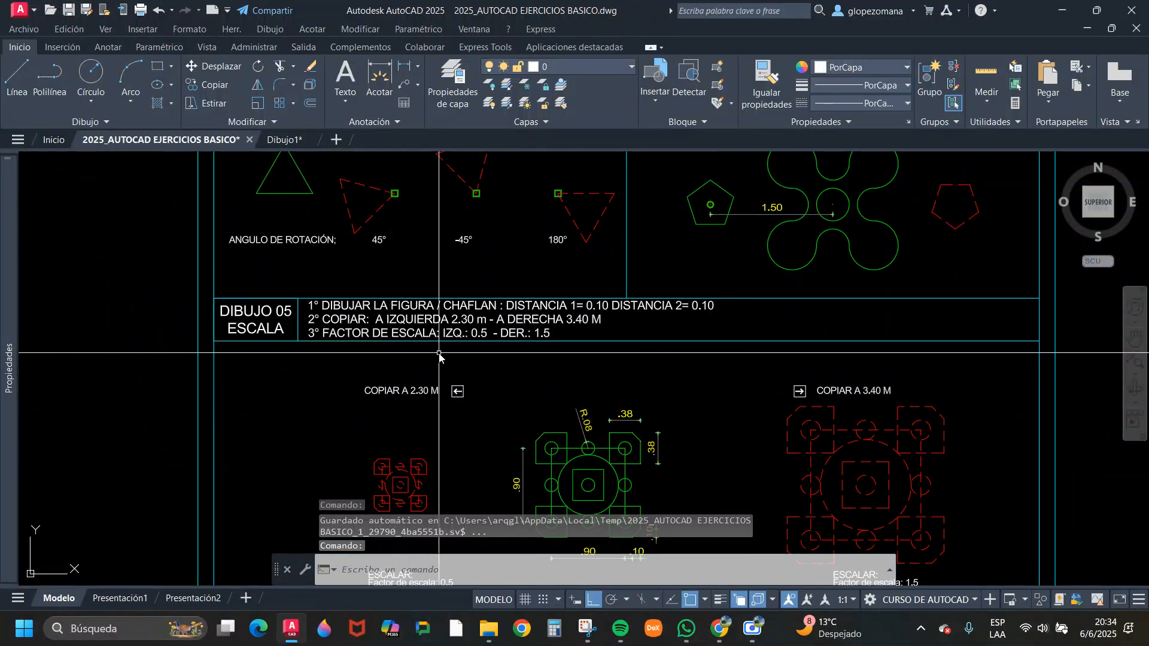
- Examine the Dibujo 01 Recortar exercise: its instructions, the dimensioned square-and-circles figure and the trimmed version beside it
scroll(446, 377, down, 5)
scroll(527, 402, up, 2)
scroll(481, 294, up, 5)
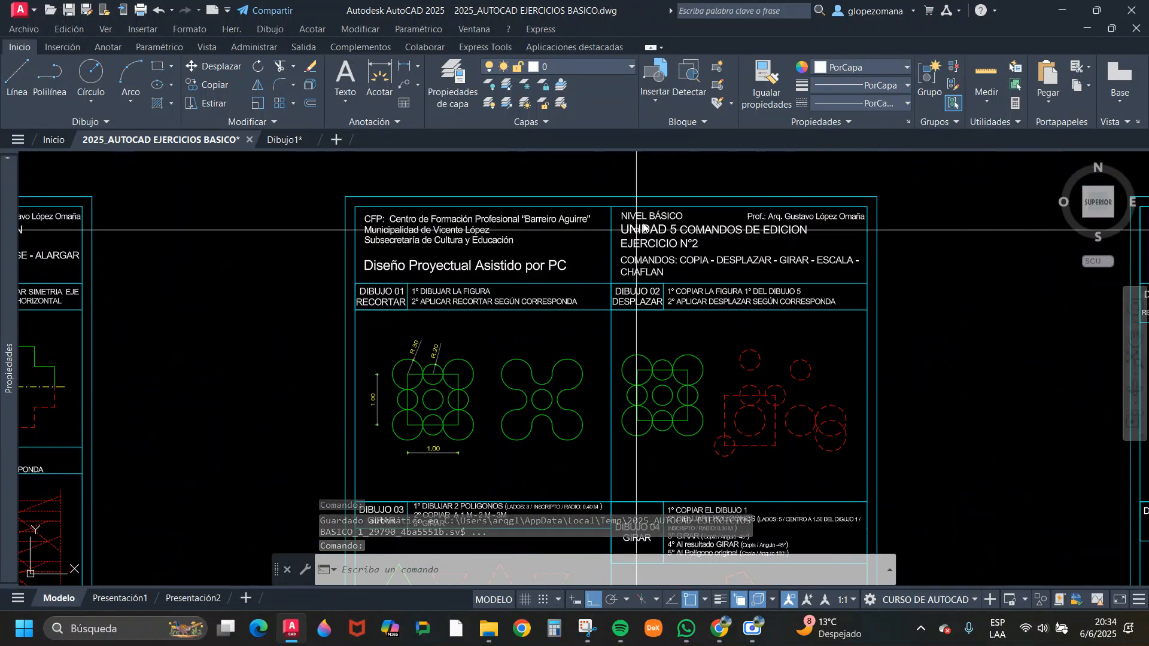
scroll(367, 299, up, 2)
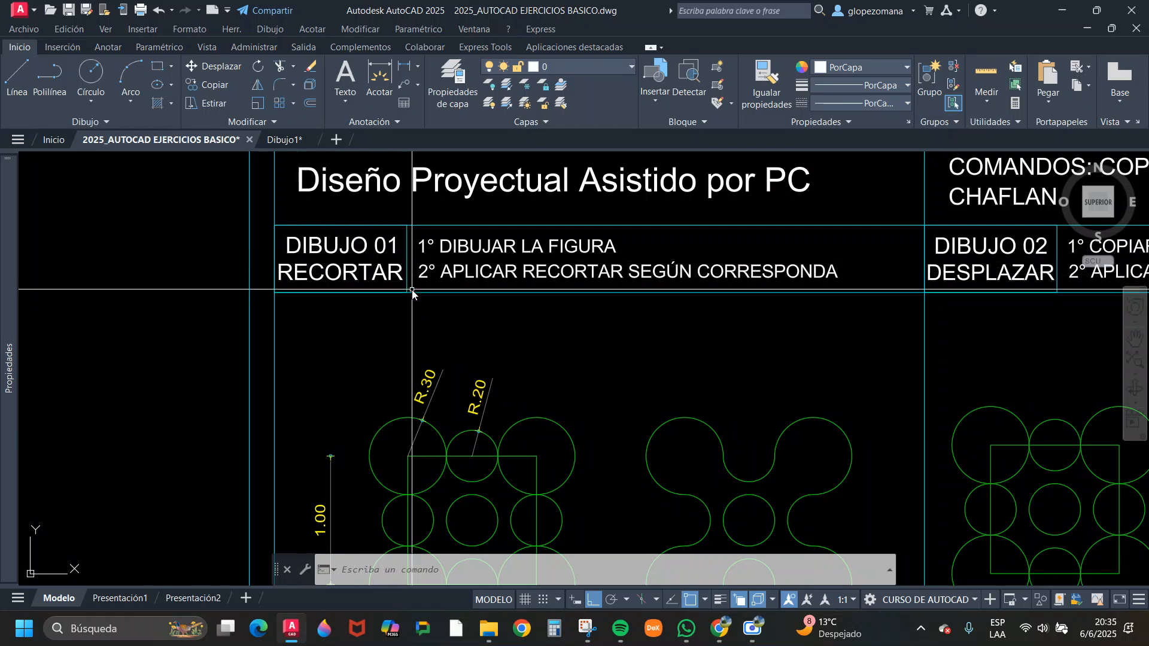
middle_drag(541, 322, 530, 272)
scroll(592, 237, down, 1)
scroll(593, 237, up, 1)
scroll(595, 237, down, 1)
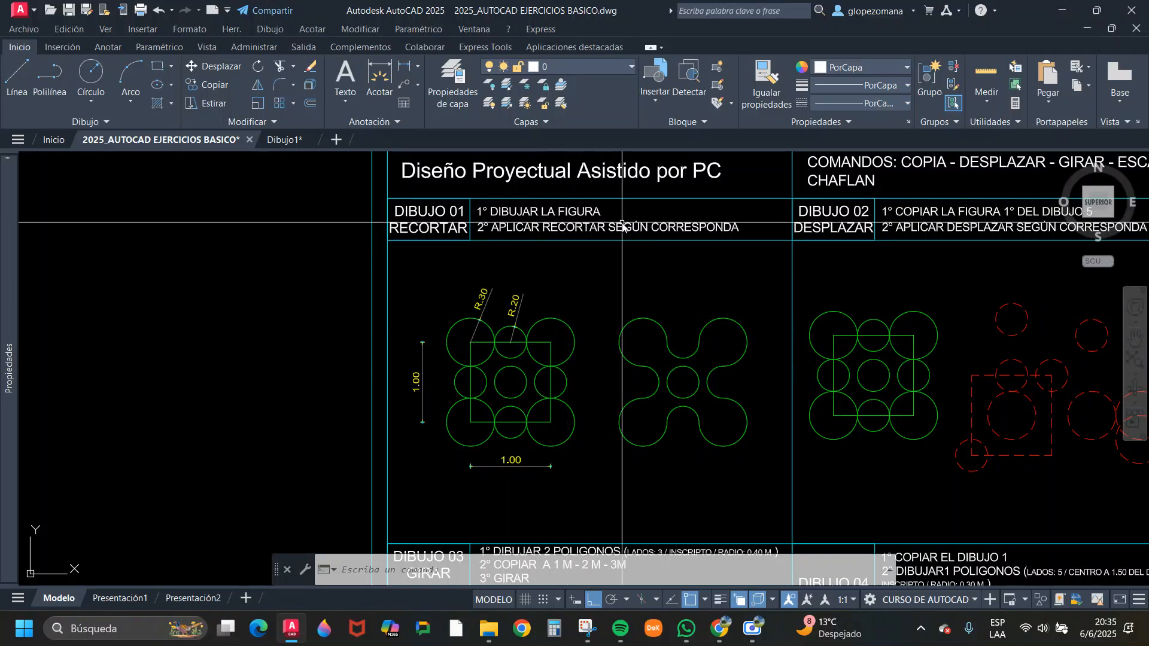
scroll(476, 442, up, 2)
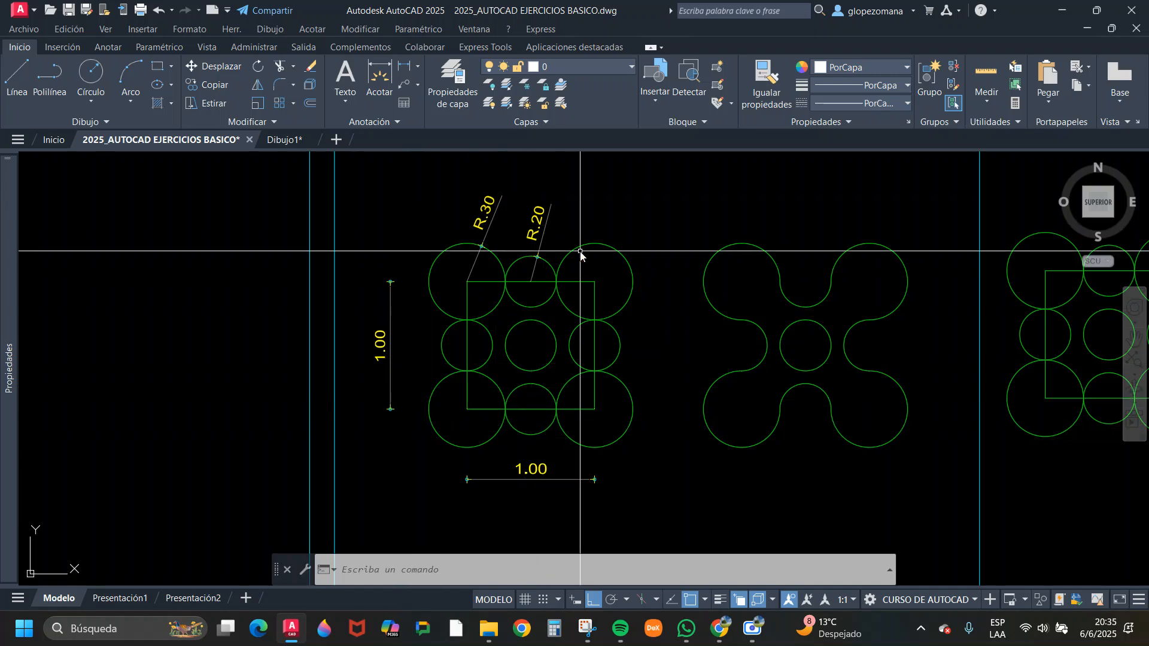
scroll(533, 348, down, 2)
middle_drag(557, 313, 472, 324)
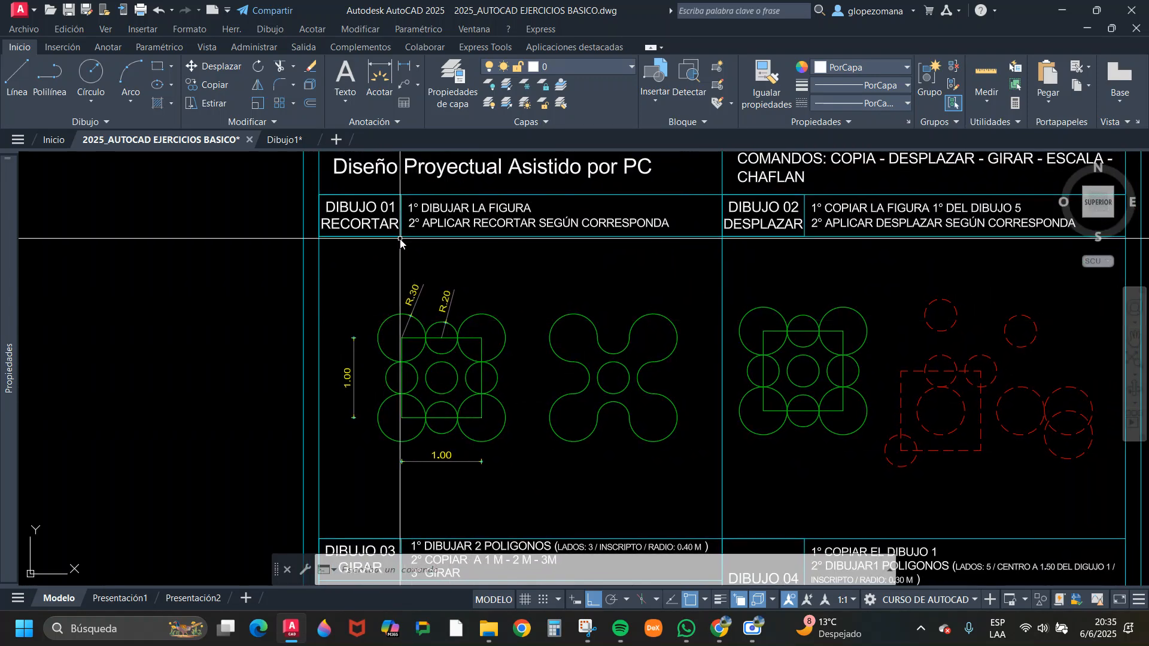
scroll(648, 383, up, 2)
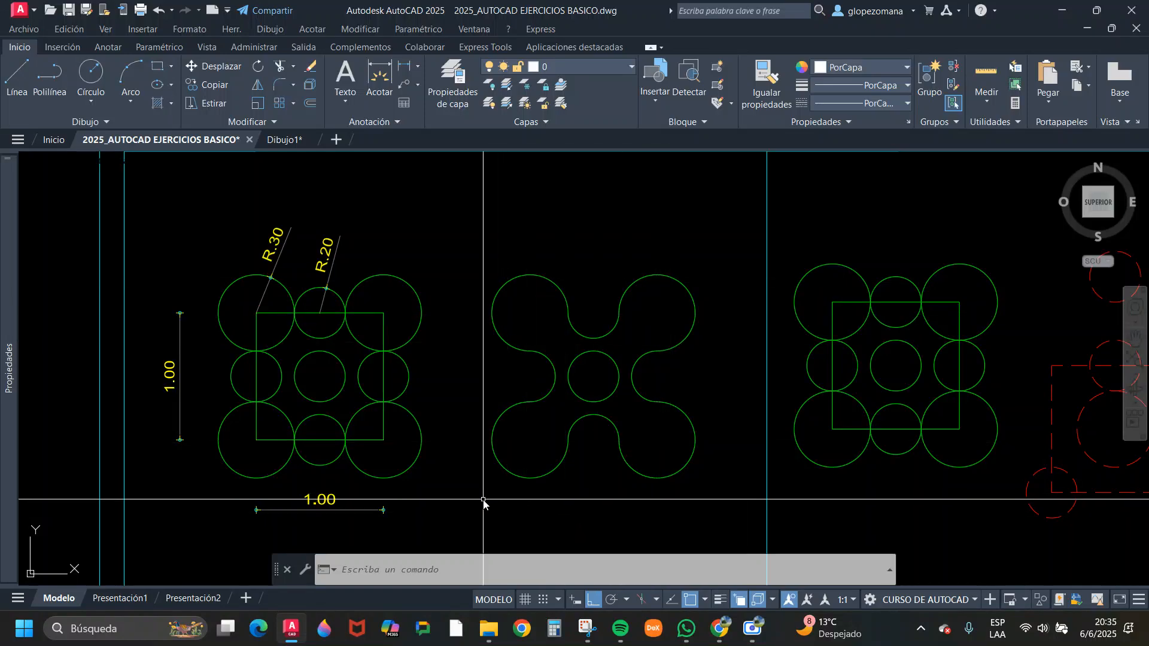
scroll(484, 501, down, 4)
middle_drag(731, 440, 590, 389)
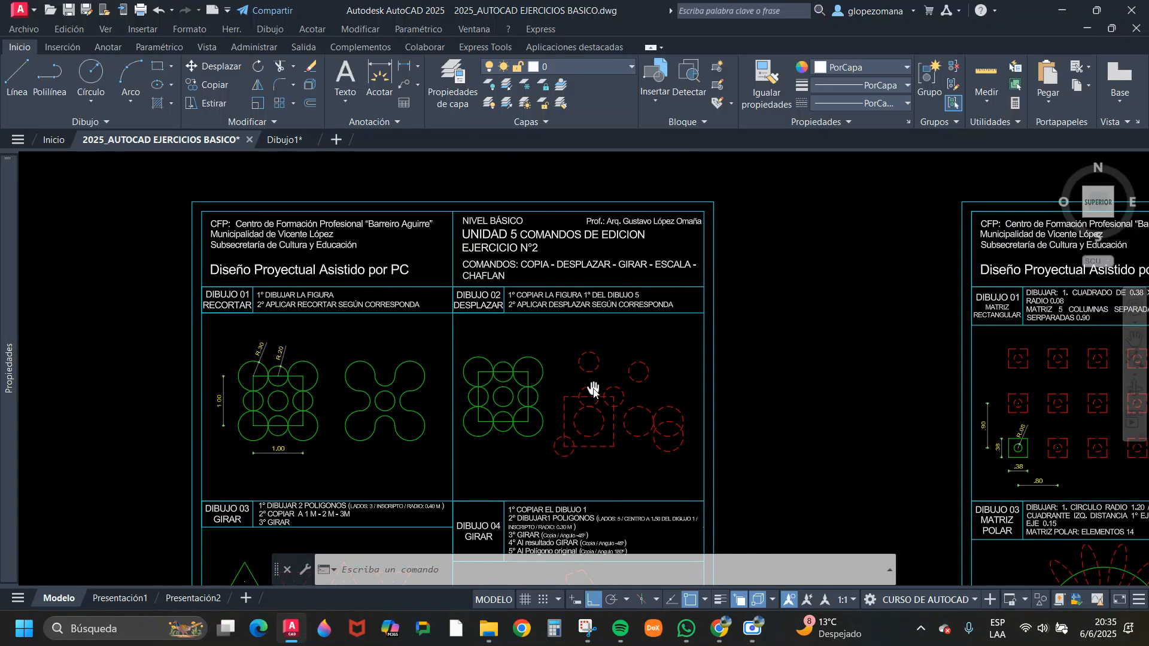
- Examine the Dibujo 02 Desplazar exercise, comparing the original square-and-circles figure with the displaced dashed red shapes
scroll(541, 390, up, 2)
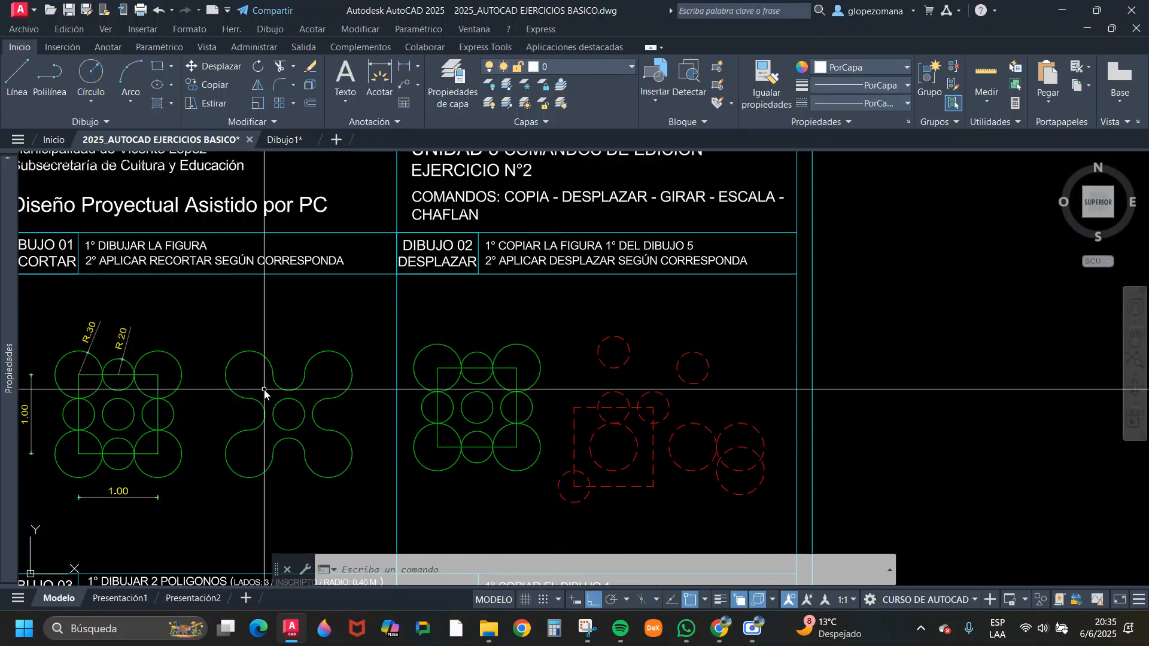
middle_drag(485, 350, 540, 322)
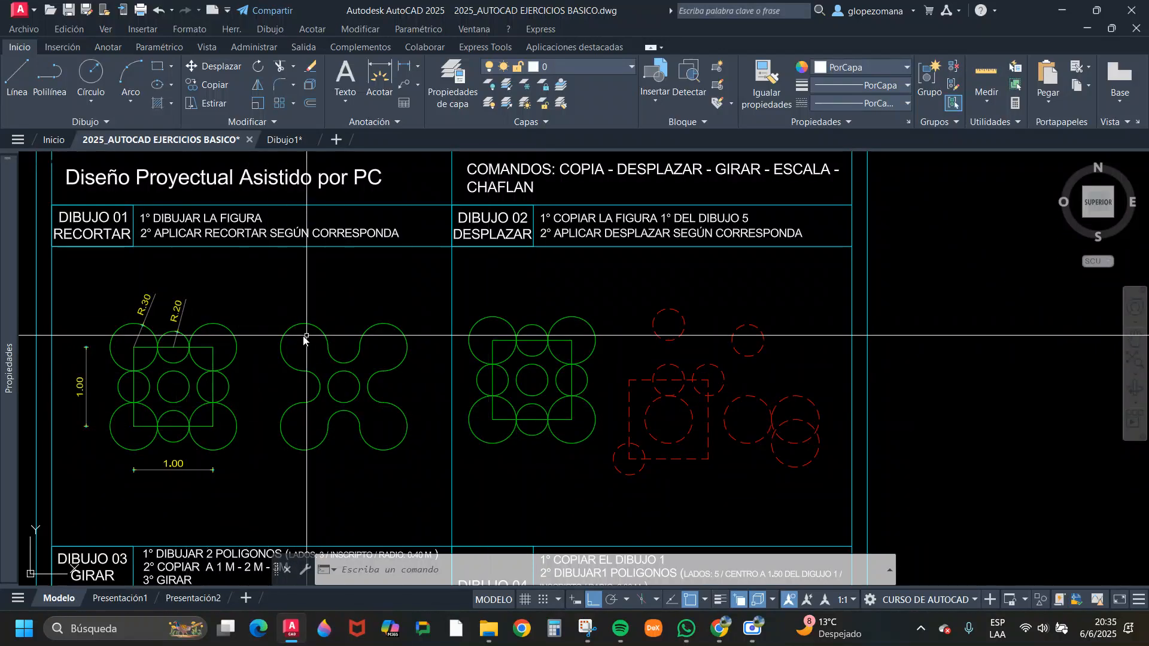
scroll(359, 328, up, 5)
scroll(396, 331, down, 5)
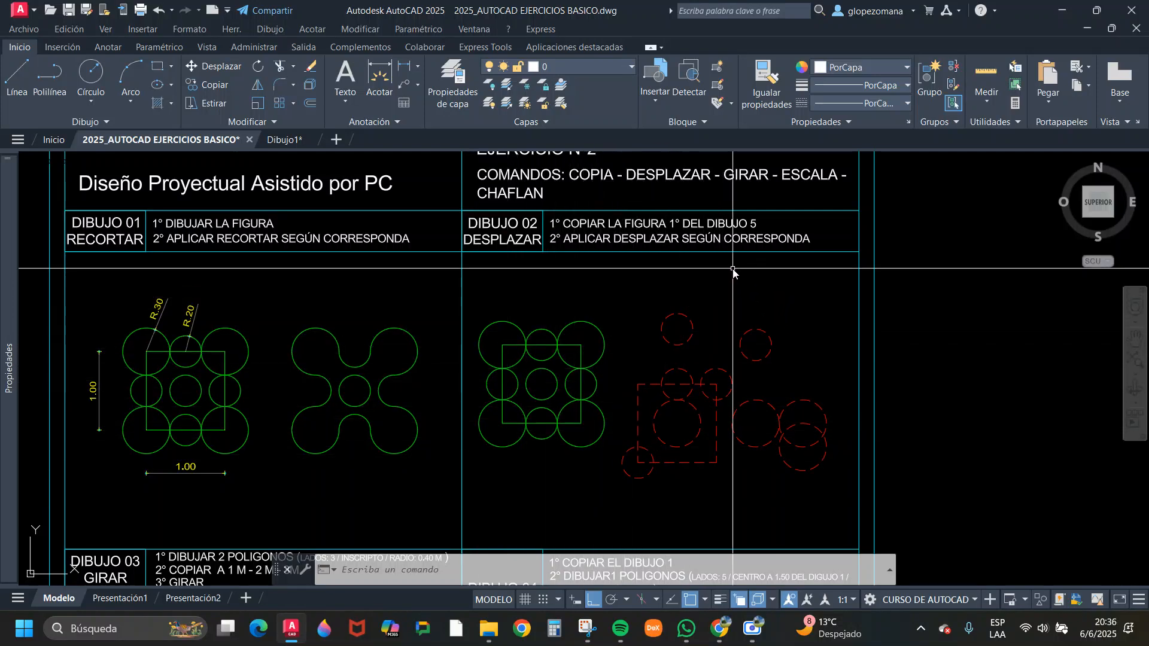
scroll(736, 269, up, 2)
middle_drag(746, 286, 674, 228)
scroll(657, 246, down, 2)
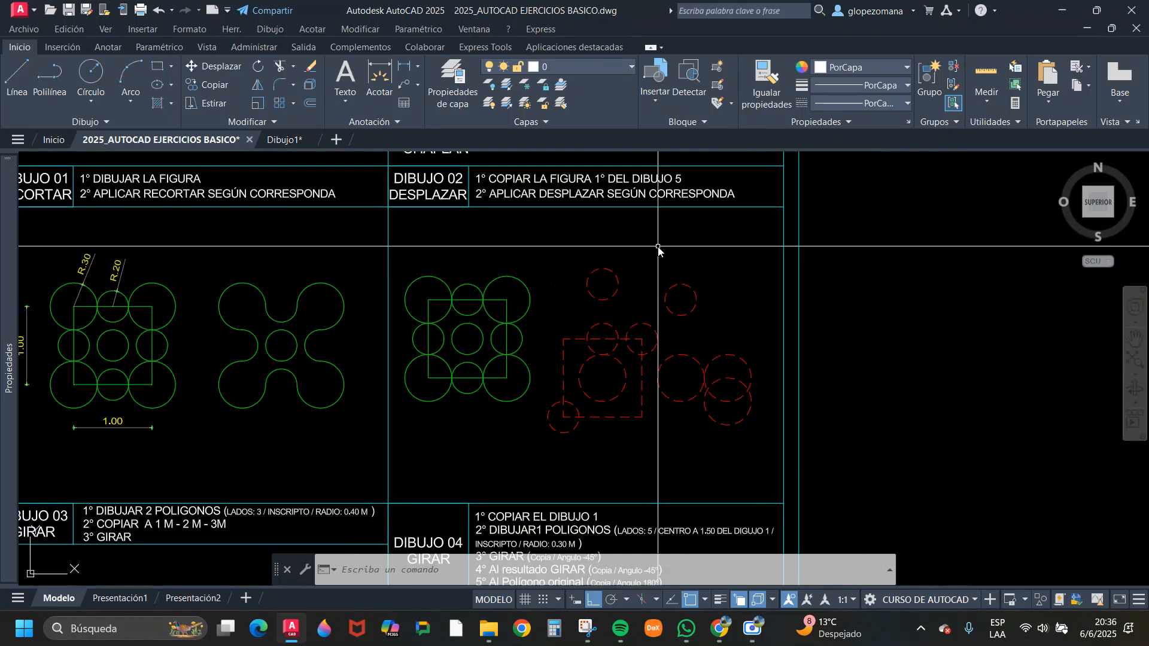
scroll(459, 341, up, 2)
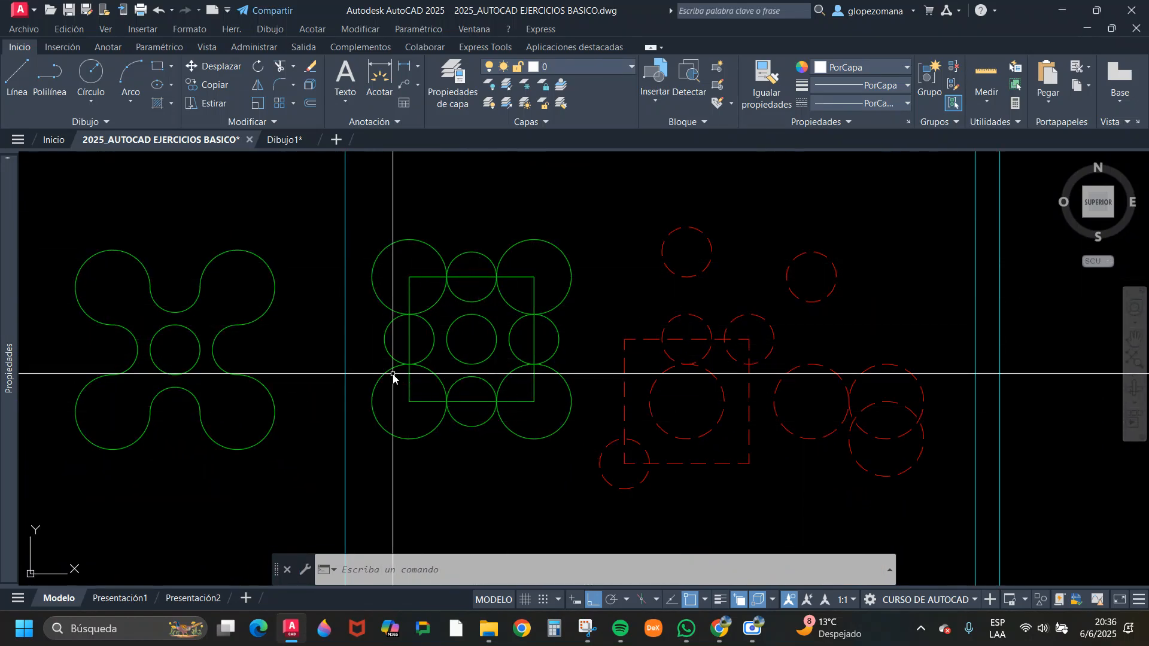
middle_drag(628, 388, 487, 390)
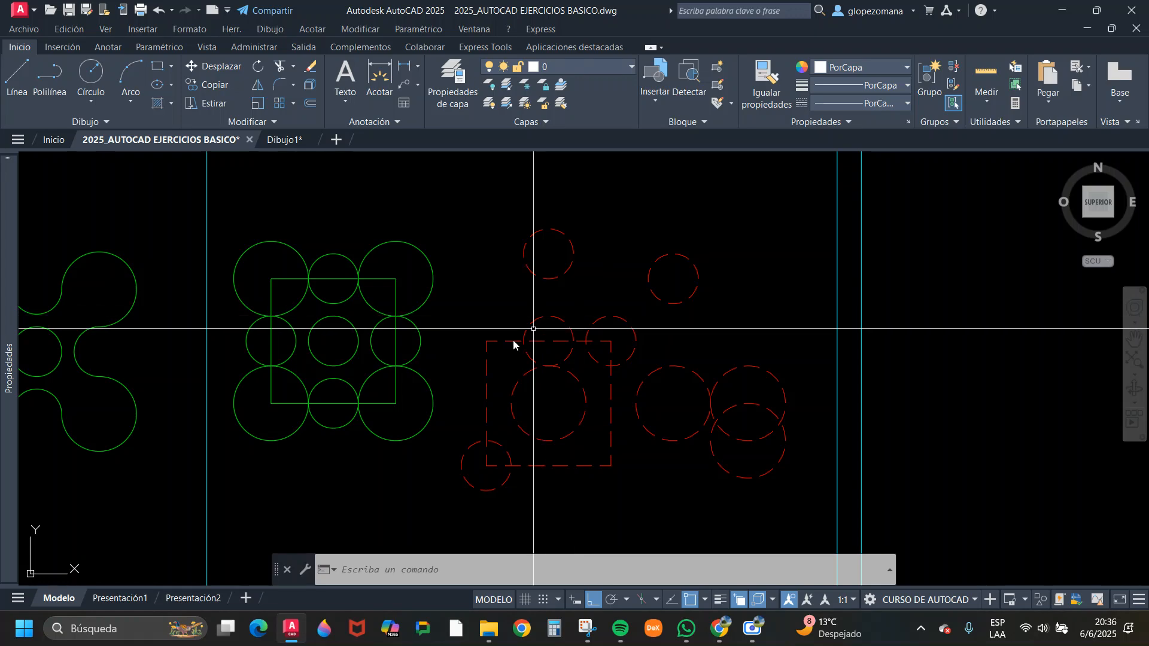
- Copy the green Dibujo 02 square-and-circles figure horizontally into the empty area right of the sheet frame
click(441, 212)
click(307, 412)
text(co)
key(space)
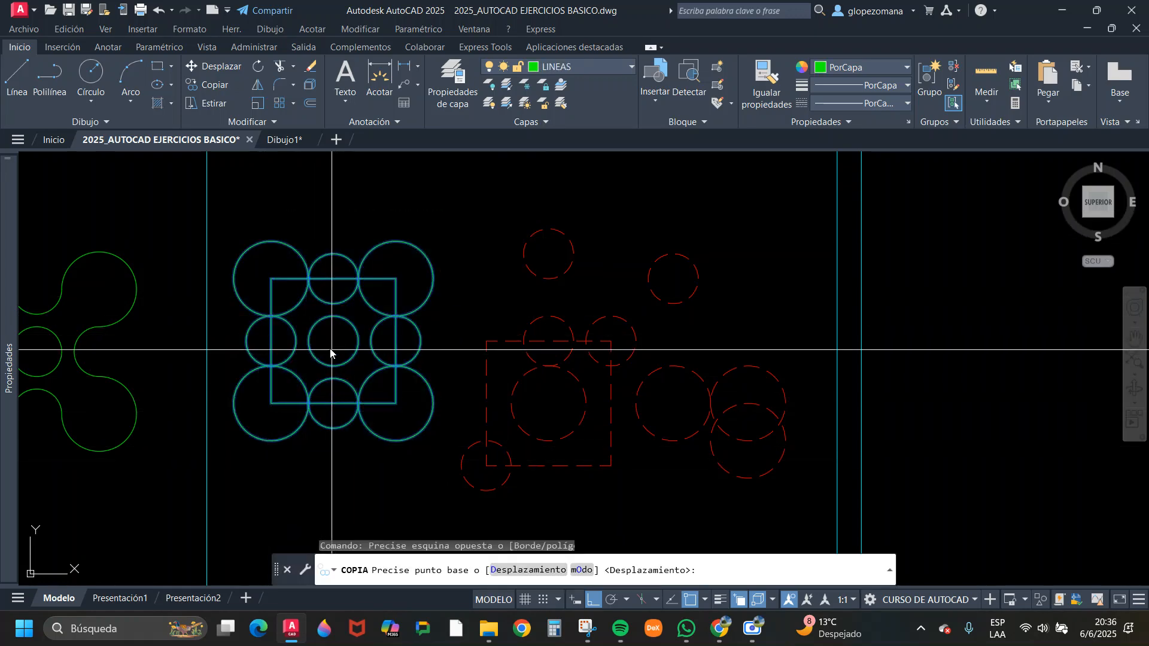
click(309, 341)
scroll(543, 380, down, 1)
click(847, 338)
key(Escape)
middle_drag(847, 337, 629, 398)
scroll(663, 334, up, 3)
mouse_move(663, 334)
middle_down()
mouse_move(744, 292)
mouse_move(852, 321)
middle_up()
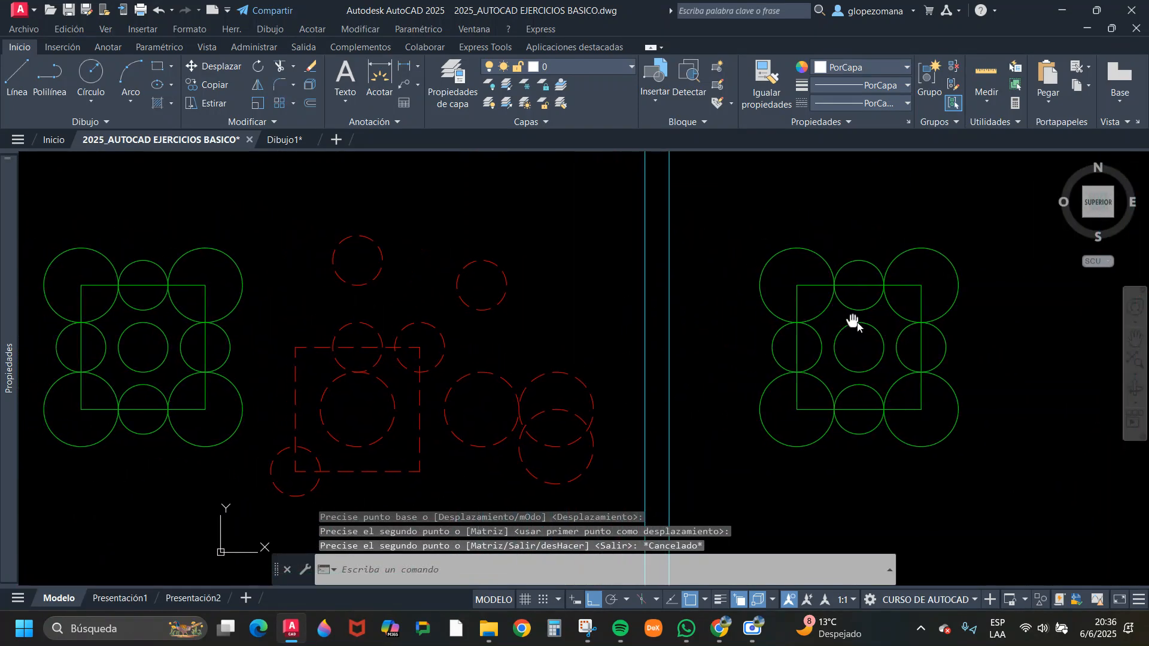
key(Escape)
middle_drag(887, 375, 808, 325)
key(Escape)
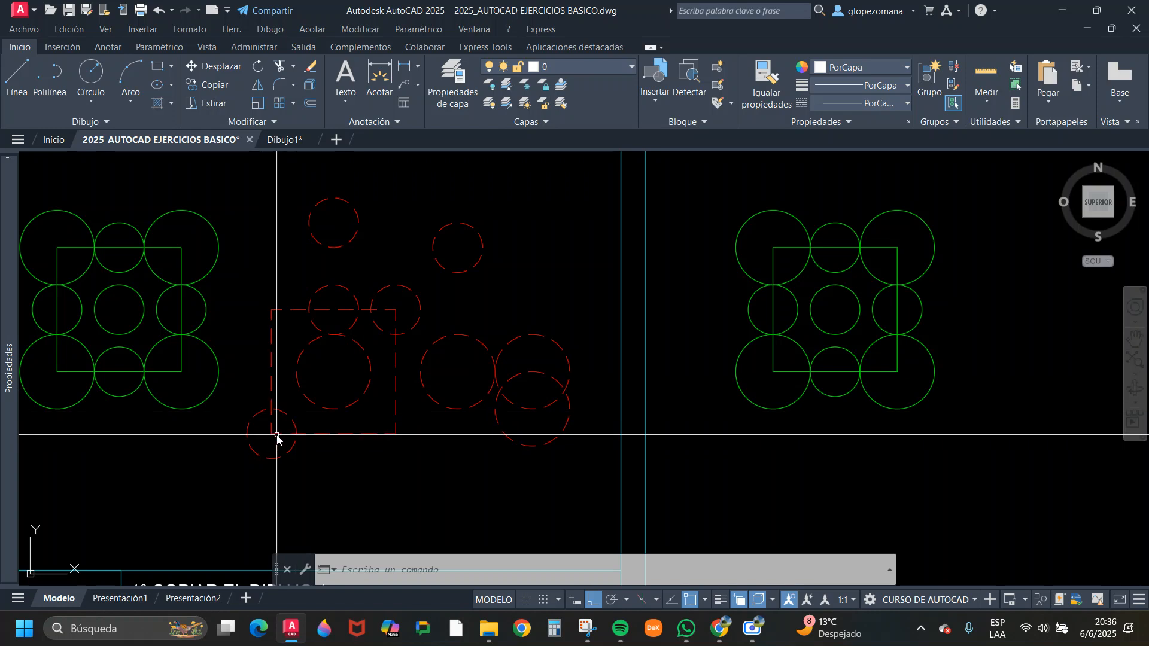
- Draw a horizontal line from the dashed square's upper-left corner to the midpoint of the original green square's right side
click(272, 335)
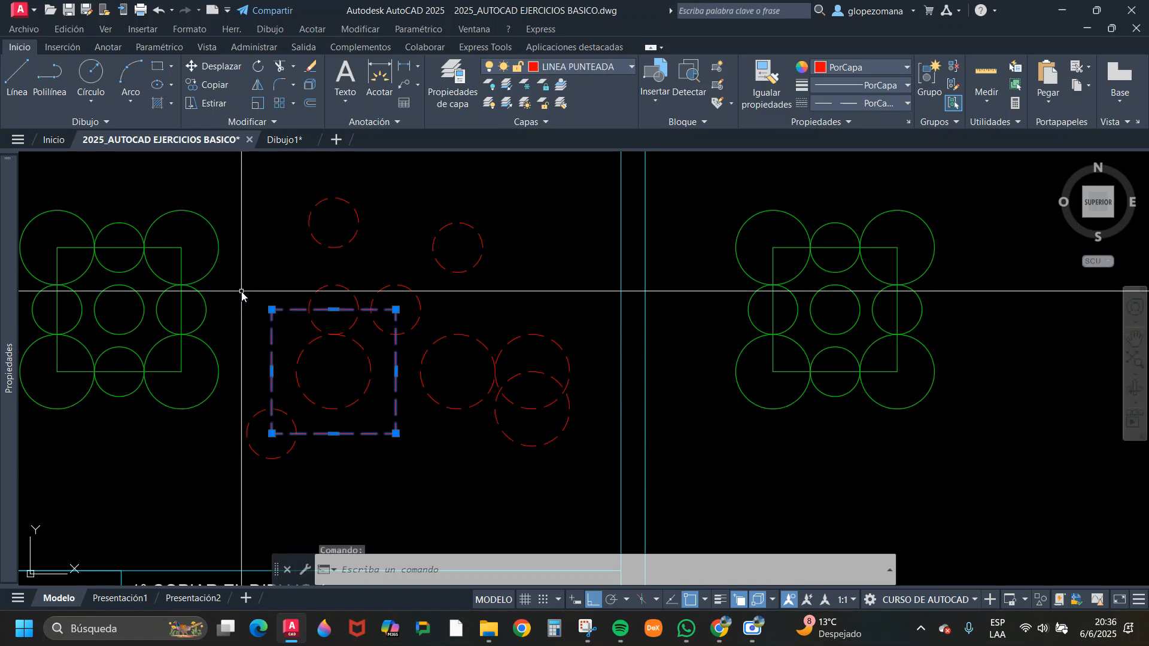
key(Escape)
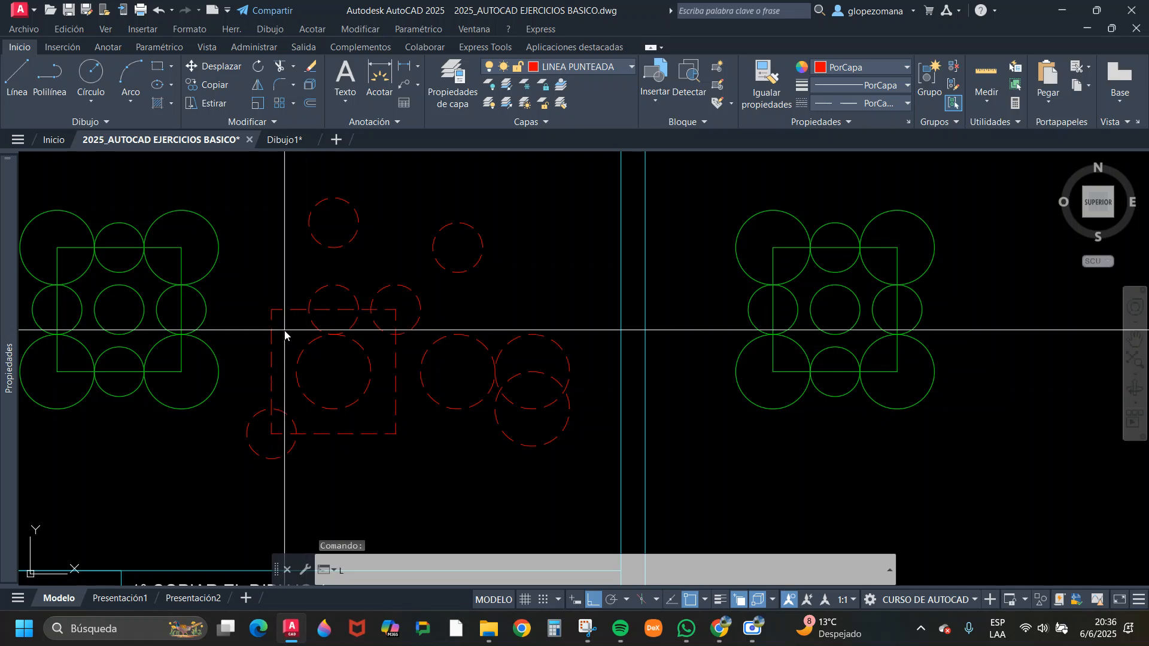
text(l)
key(Return)
click(271, 311)
click(181, 311)
key(Escape)
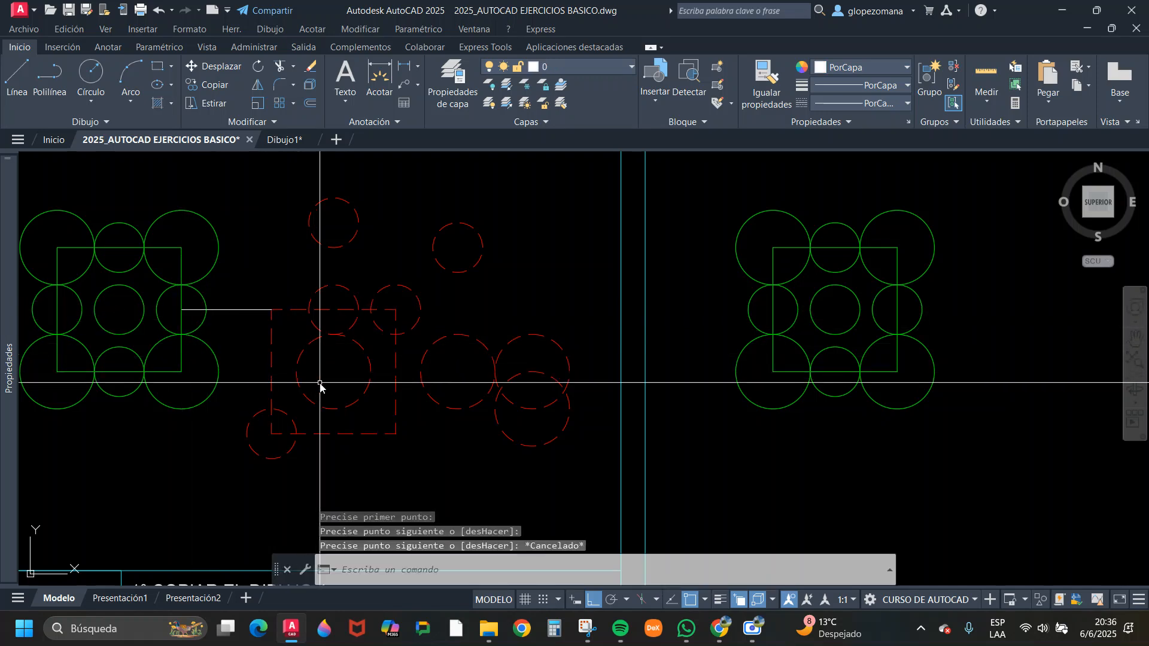
key(Escape)
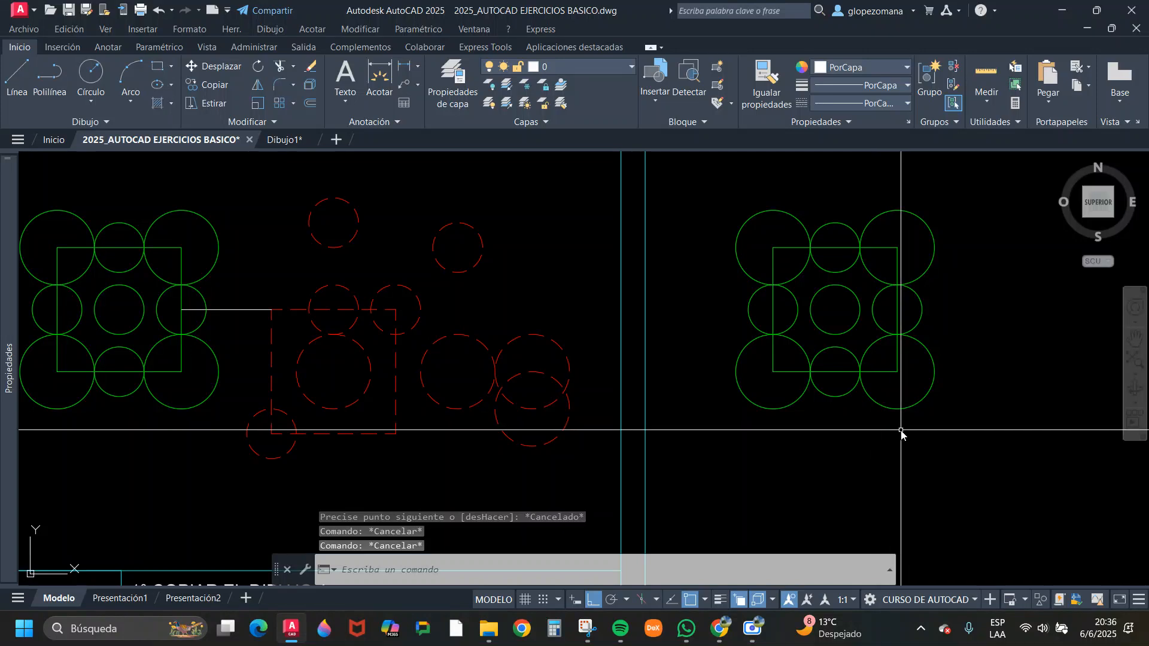
text(d)
key(Return)
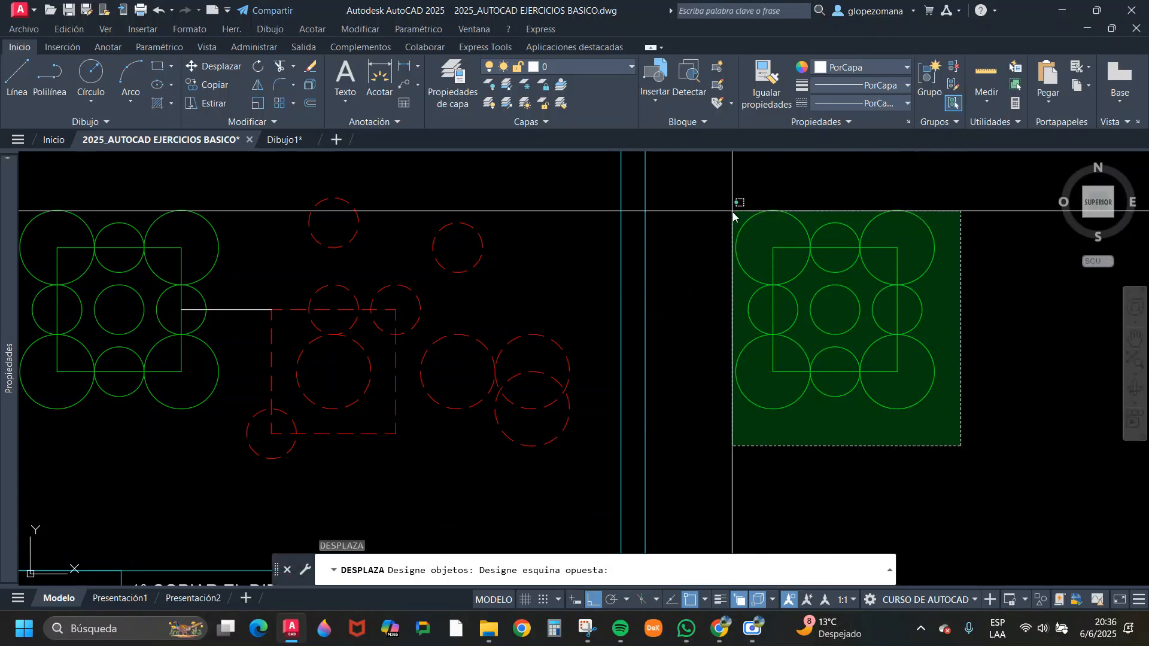
key(Escape)
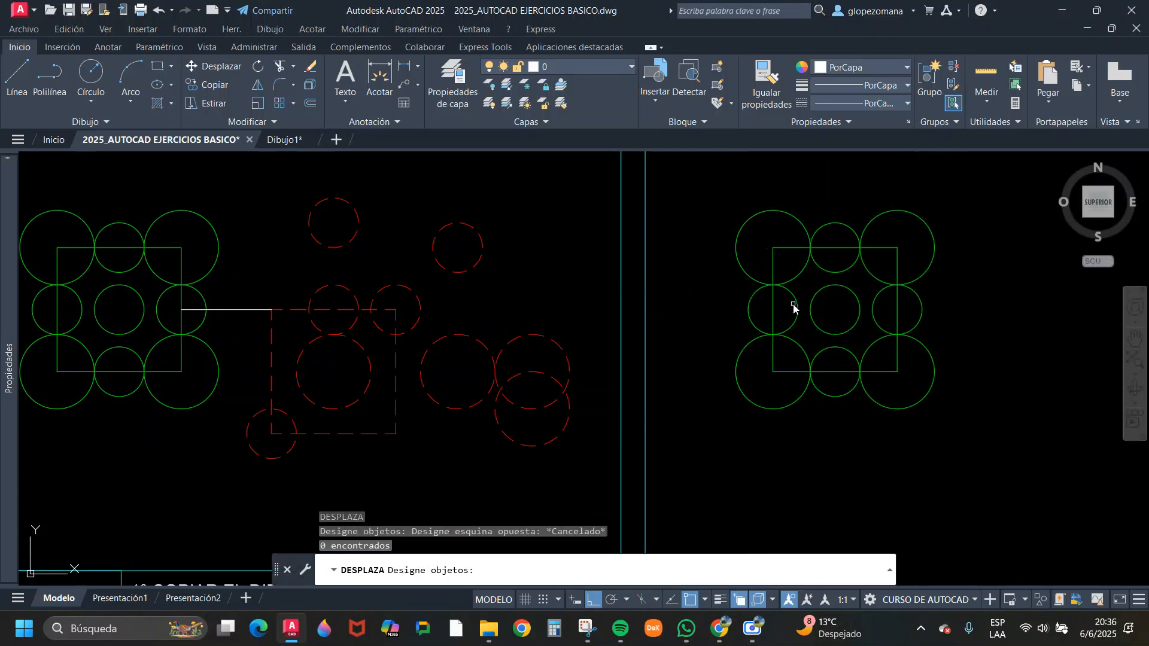
key(Escape)
- Draw a horizontal reference line leftward from the midpoint of the copied square's right side, extending past the figure
text(l)
key(Return)
click(897, 309)
click(702, 334)
key(Escape)
- Move the copied square and circles down from the square's upper-right corner to the reference line's right end
click(730, 206)
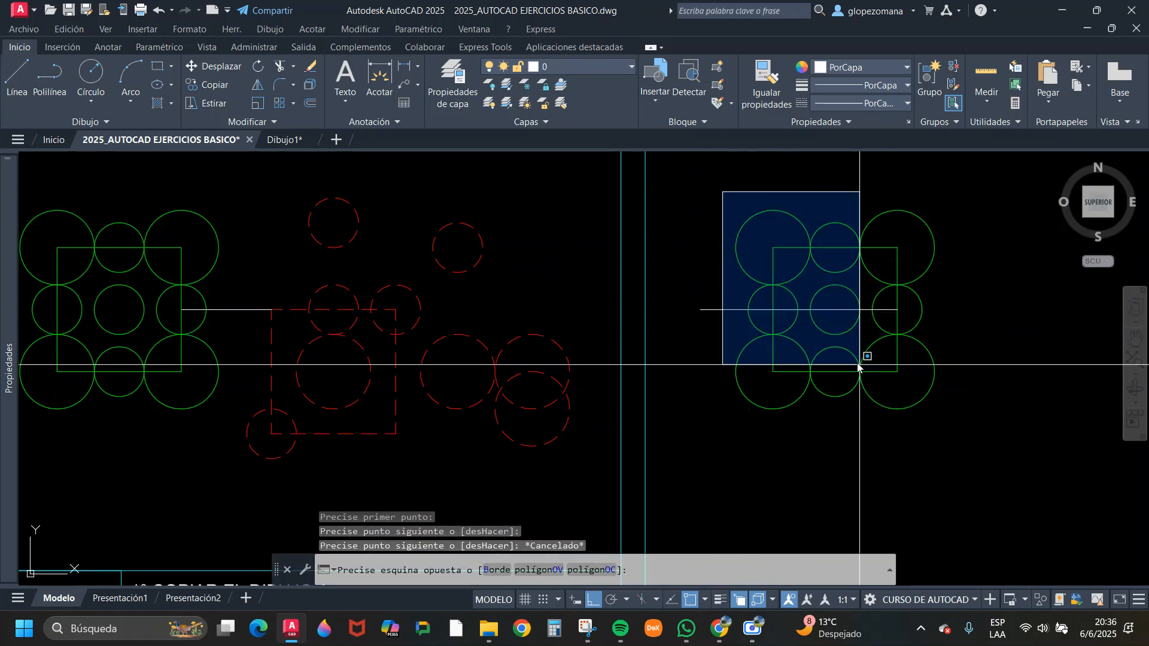
click(956, 427)
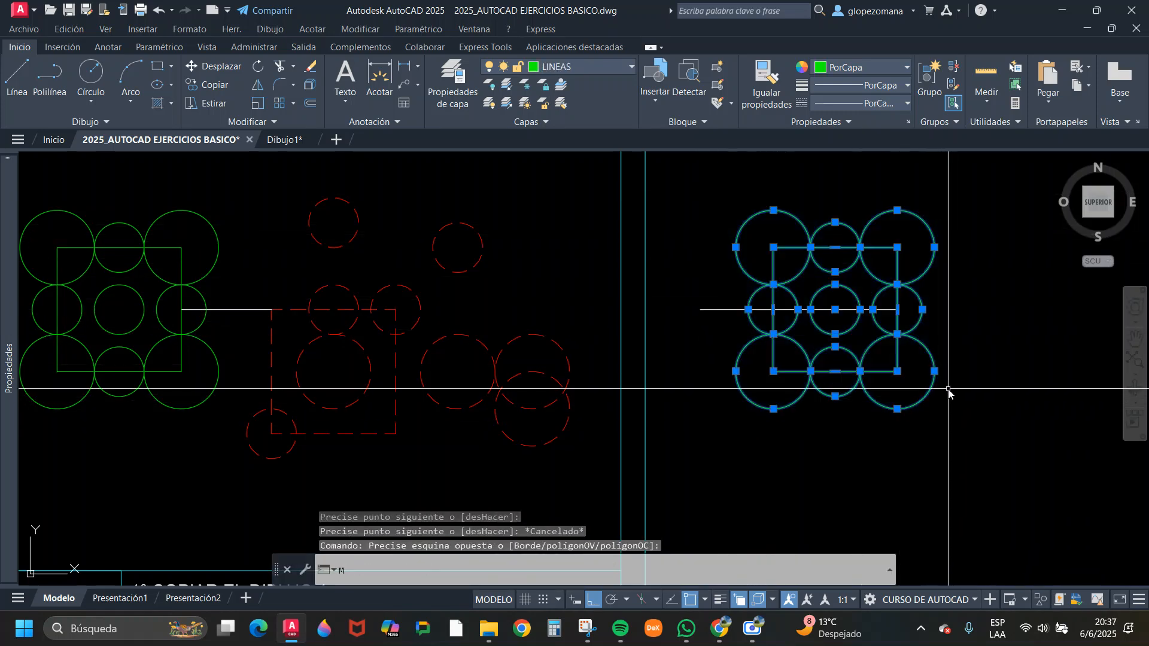
text(m)
key(Return)
click(897, 247)
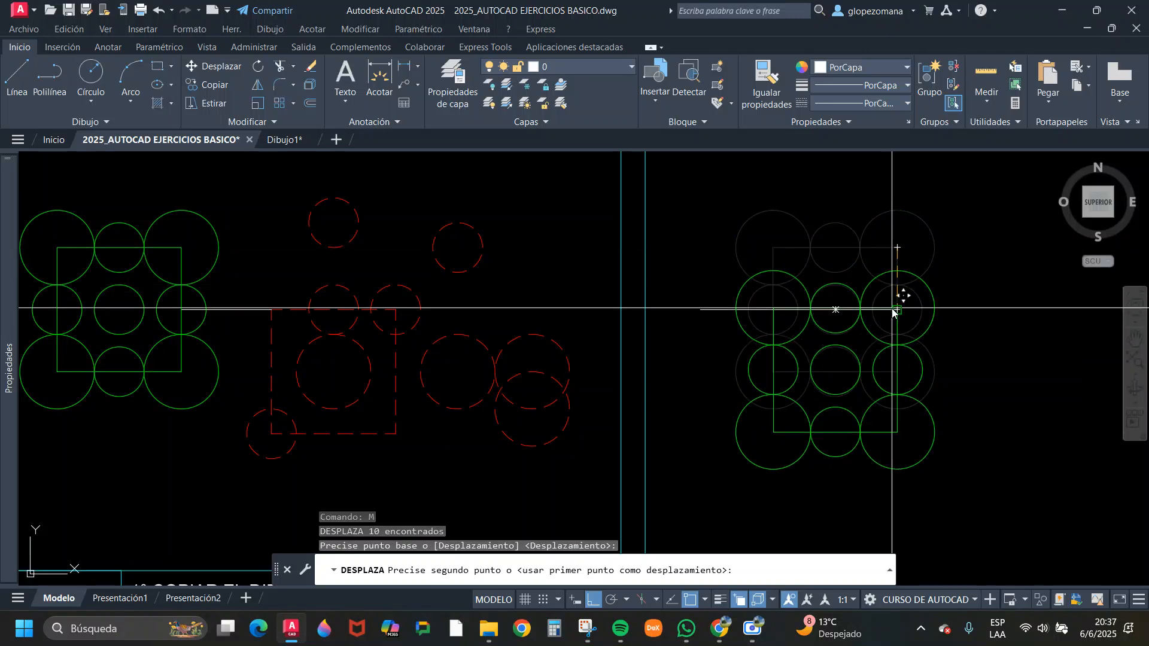
click(896, 309)
key(Escape)
- Highlight the reference line, the original central circle and the large dashed circles to examine how the shapes are displaced
click(722, 294)
click(693, 312)
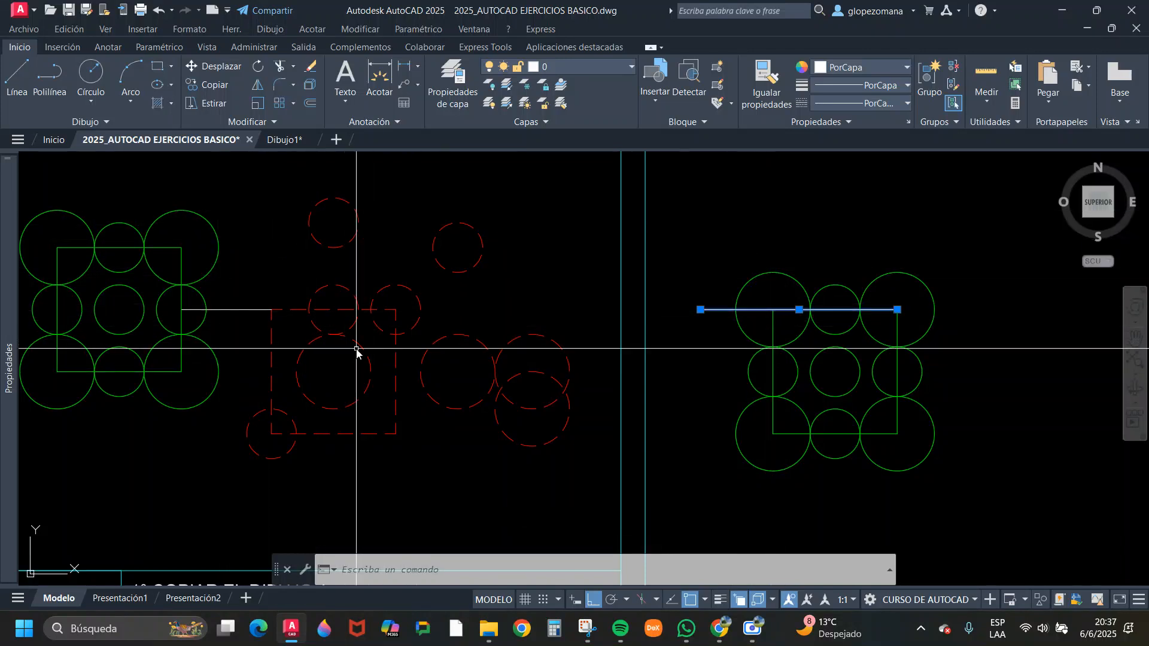
click(131, 291)
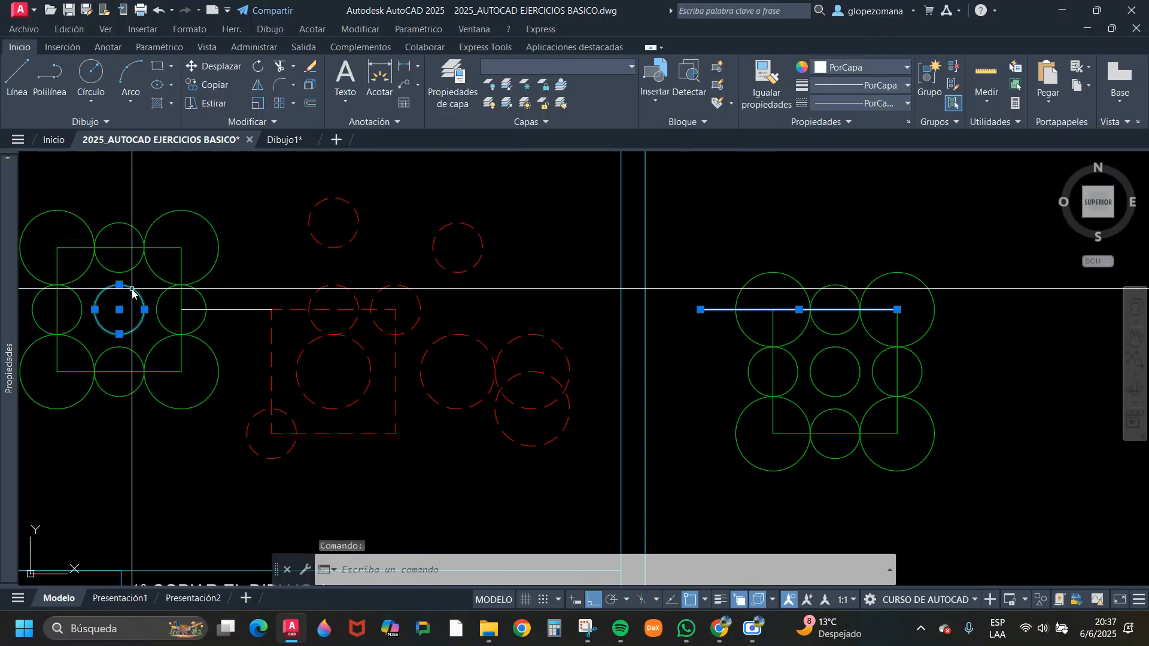
key(Escape)
click(308, 372)
click(293, 348)
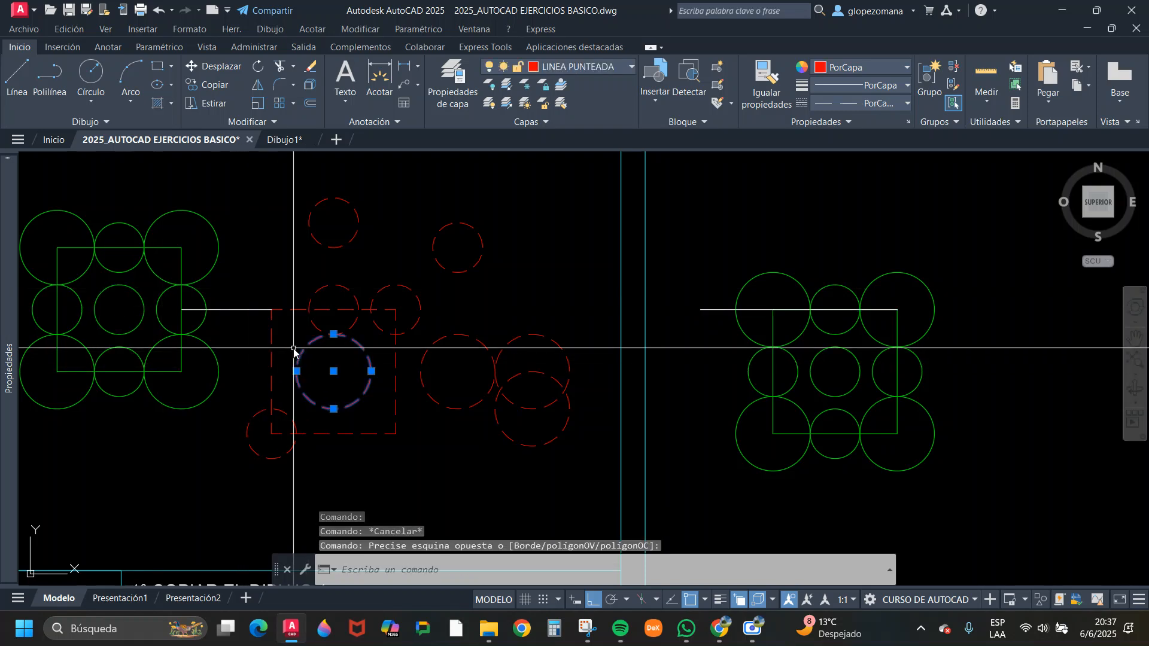
key(Escape)
click(480, 323)
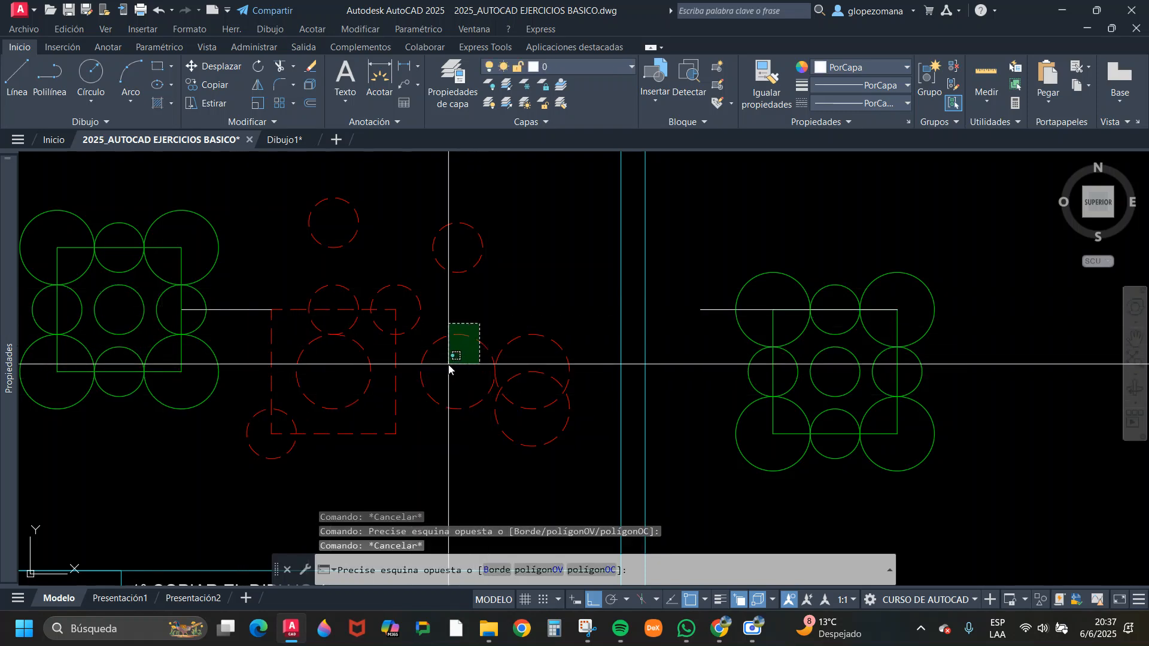
click(457, 348)
click(576, 330)
click(550, 361)
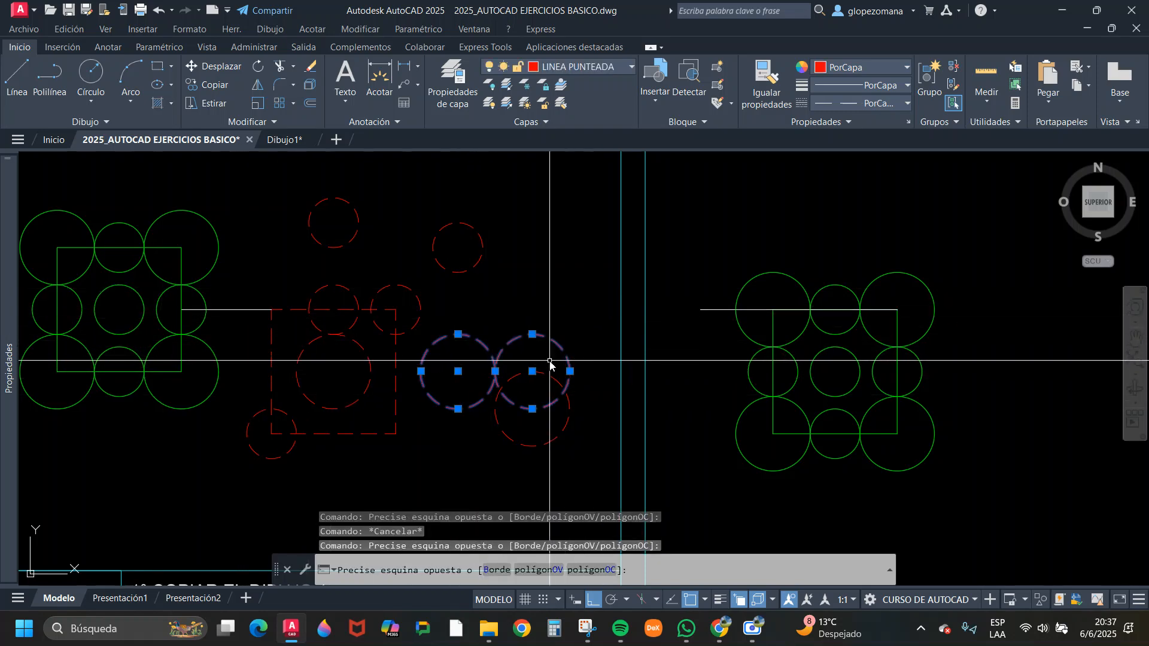
click(545, 444)
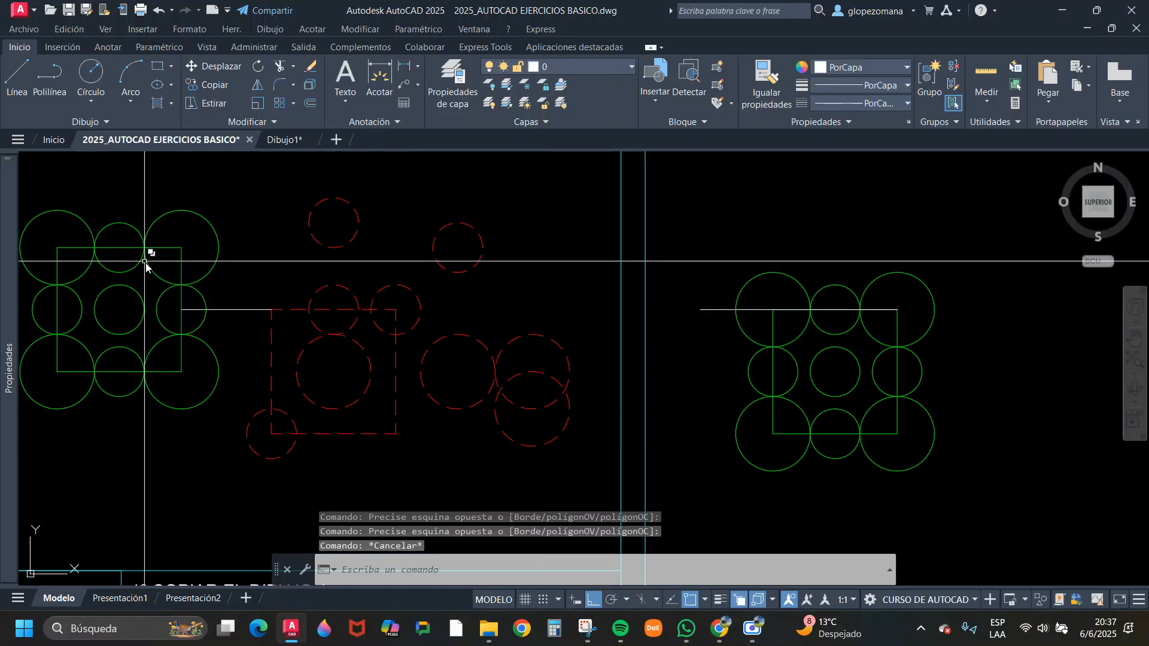
- Highlight the original figure's upper small circle and a small dashed circle on the dashed square's upper edge to compare them
click(148, 221)
click(125, 238)
key(Escape)
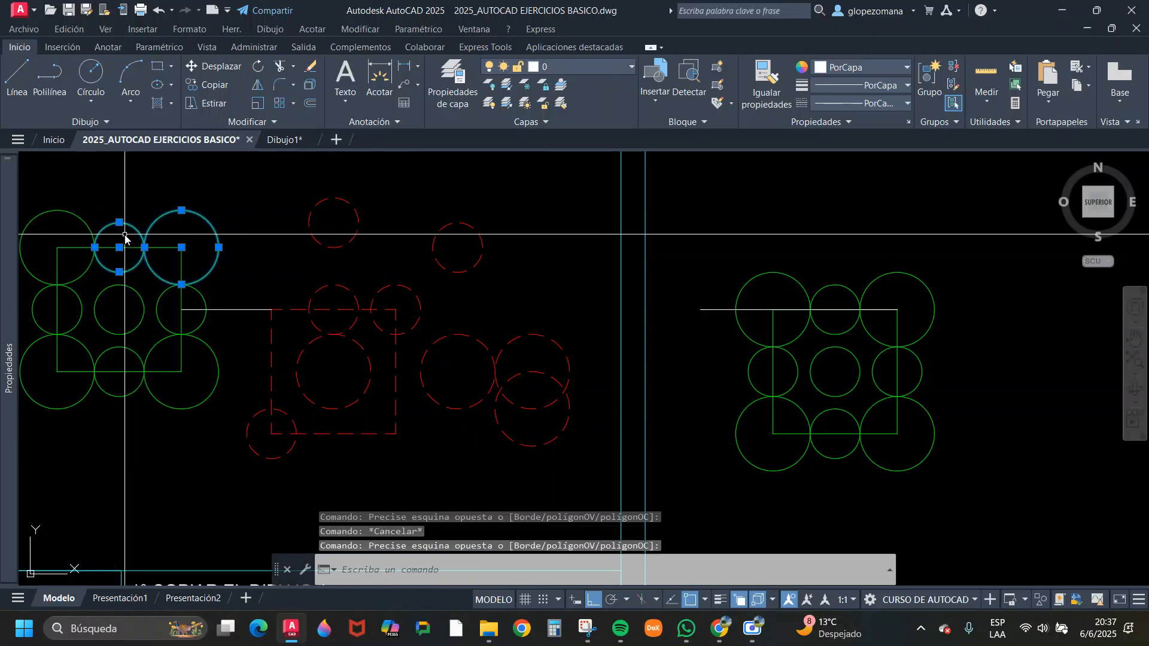
click(124, 220)
click(118, 238)
click(334, 269)
click(323, 291)
key(Escape)
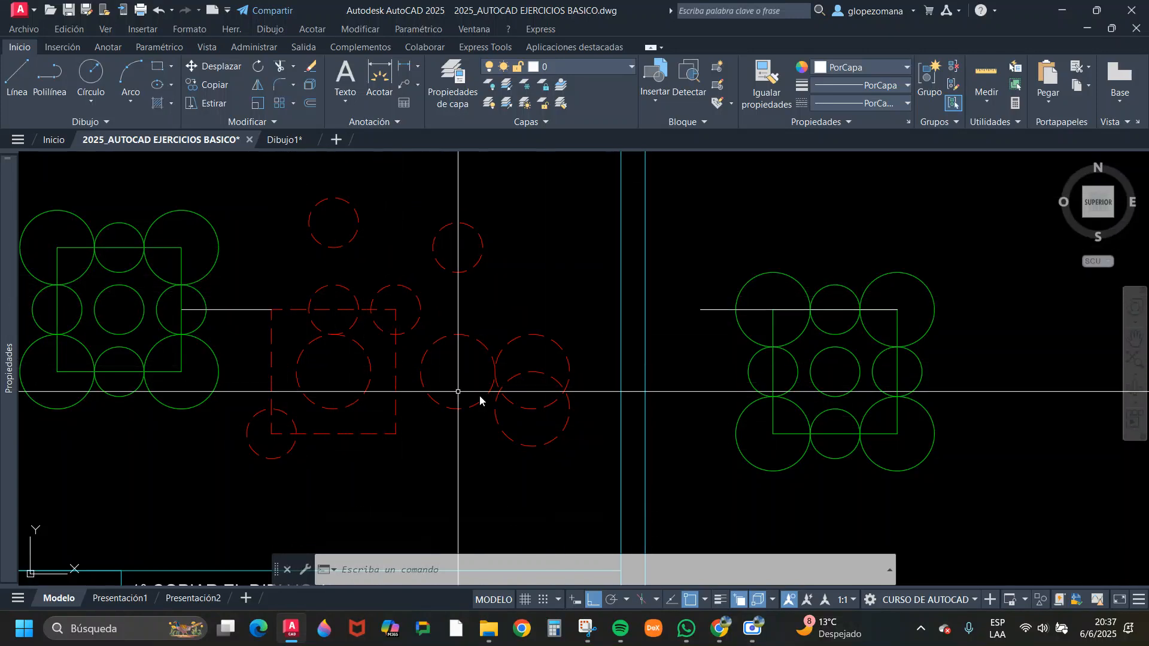
- Erase the line joining the original and dashed squares, and the copied figure together with its reference line
scroll(287, 297, down, 3)
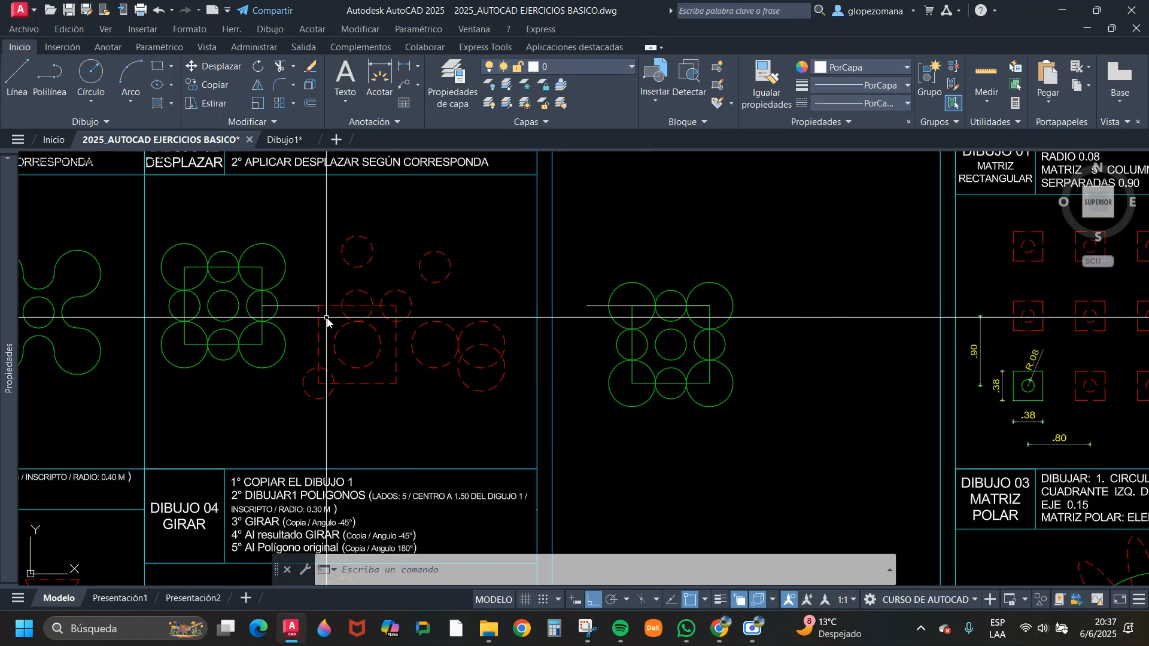
click(292, 292)
click(289, 307)
text(e)
key(space)
click(761, 241)
click(626, 439)
key(space)
scroll(773, 288, down, 3)
scroll(704, 292, up, 1)
text(e)
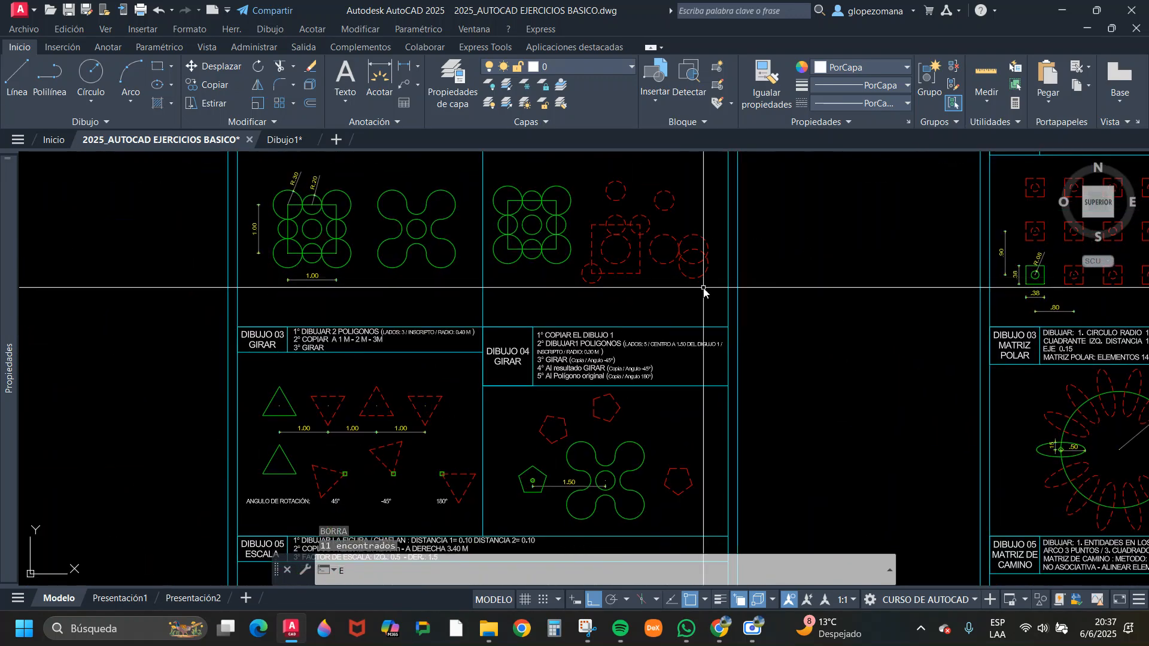
- Examine the Dibujo 03 Girar instructions for drawing, copying and rotating the two polygons, together with the triangles below them
middle_drag(429, 380, 487, 353)
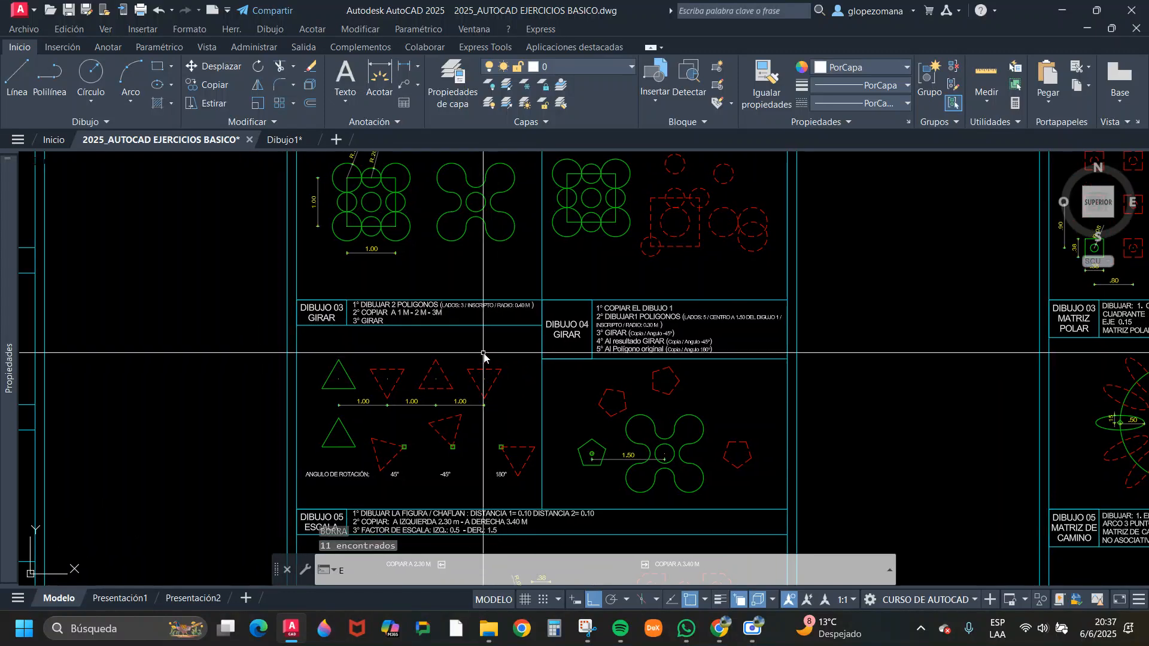
scroll(337, 368, up, 4)
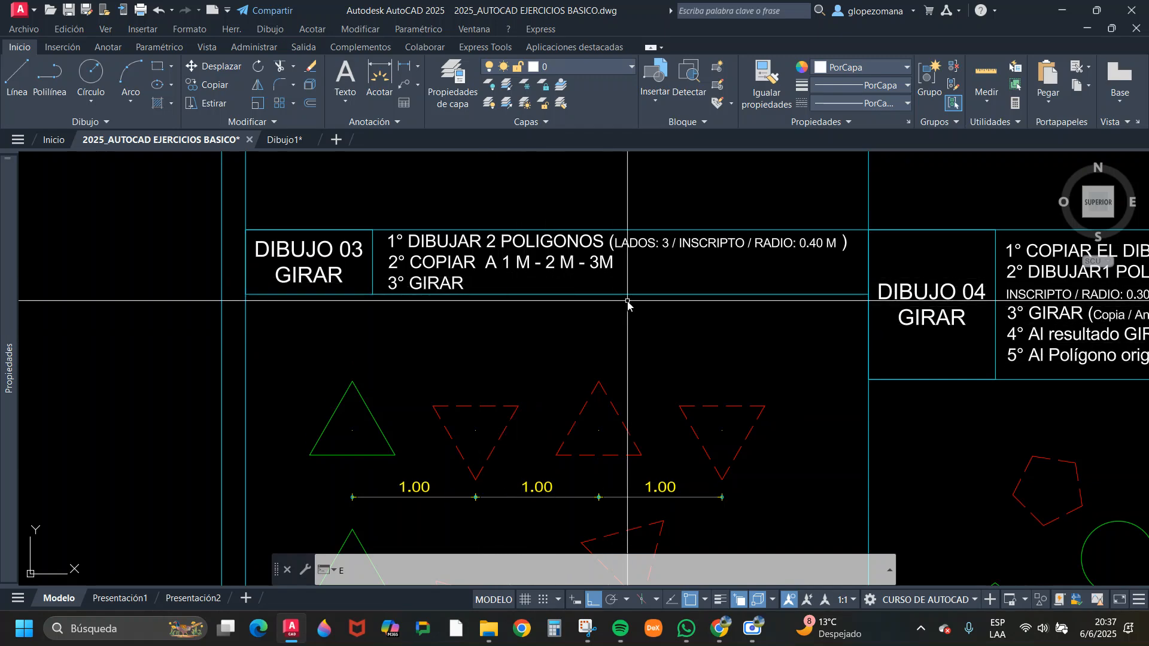
scroll(623, 290, down, 3)
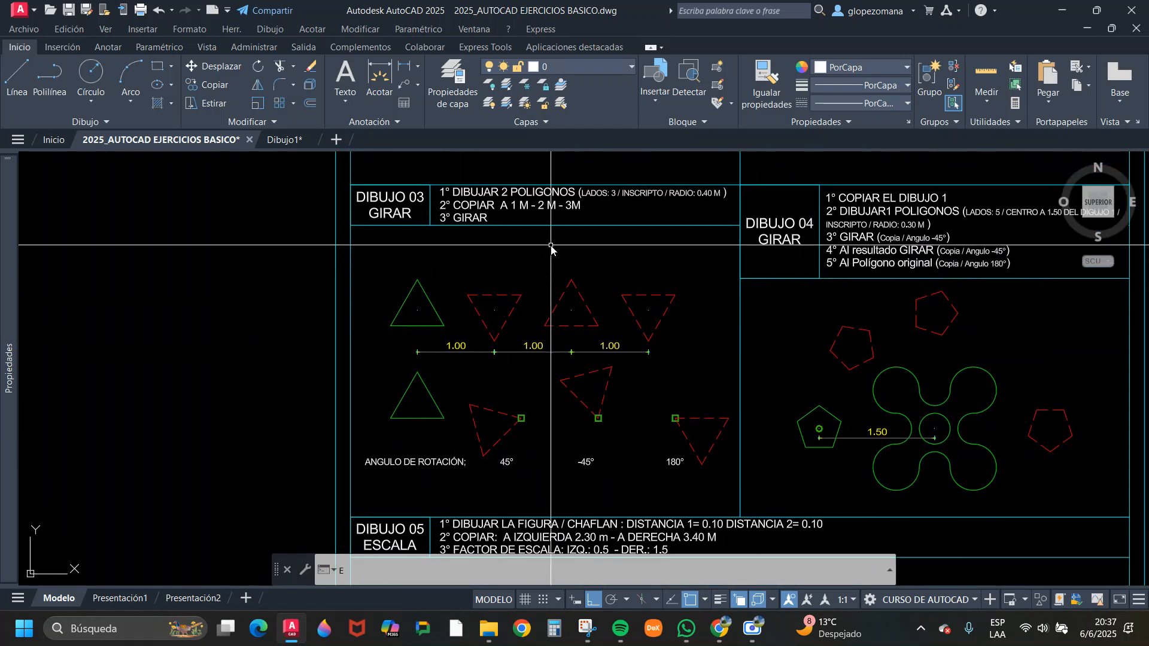
scroll(619, 190, up, 4)
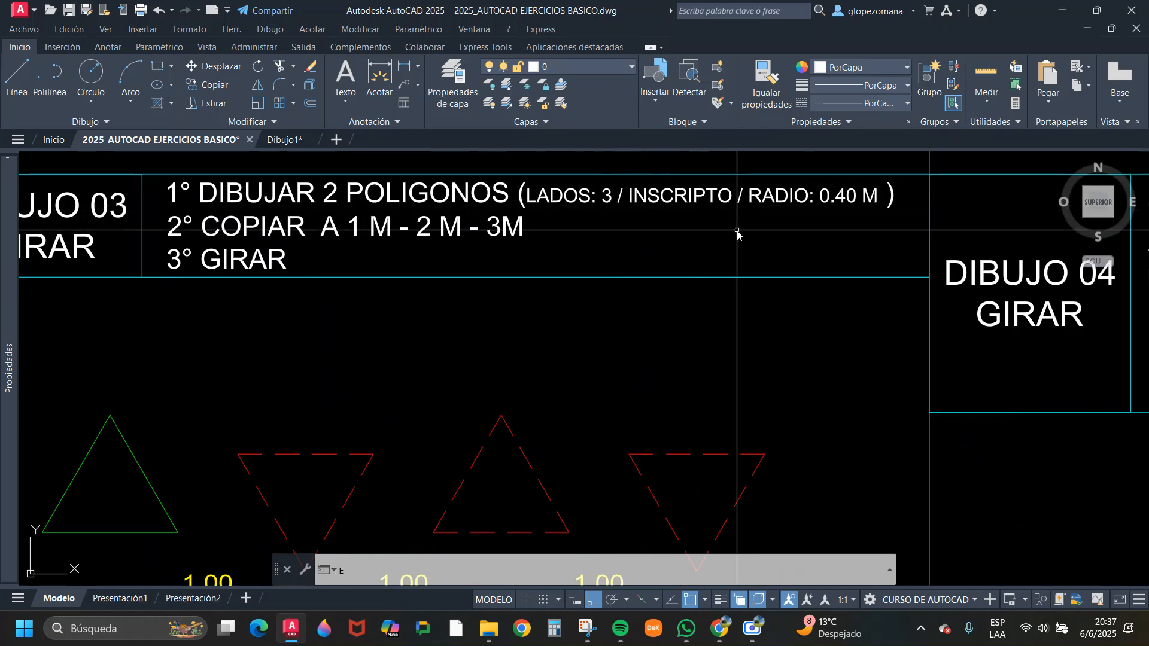
middle_drag(736, 233, 713, 248)
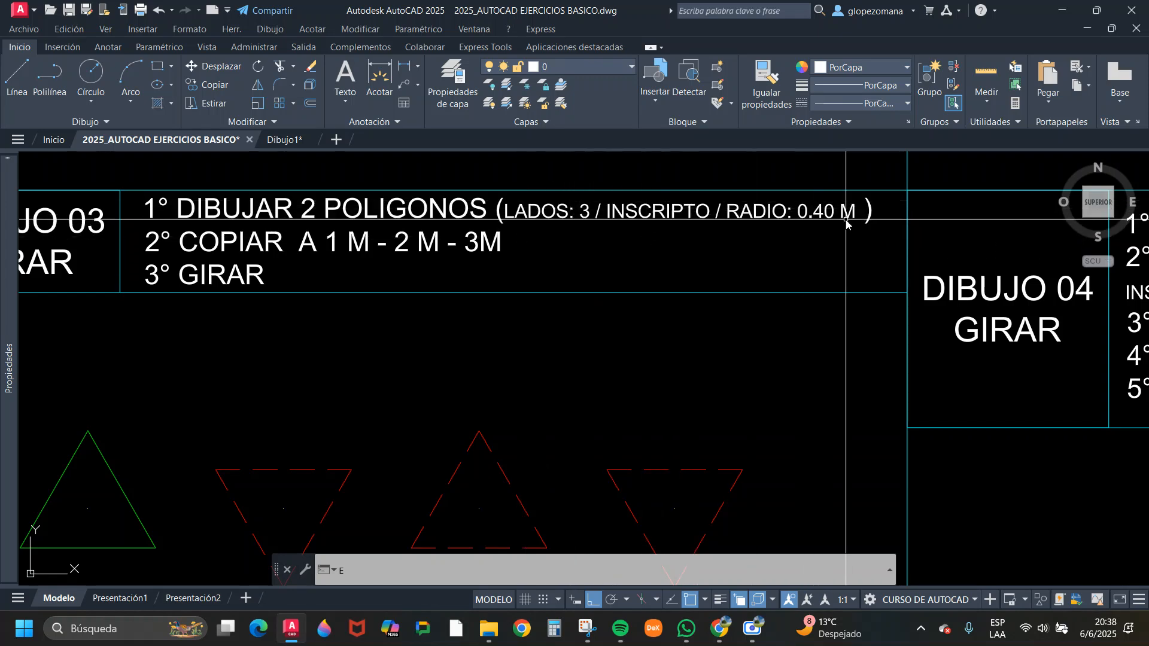
scroll(874, 257, down, 2)
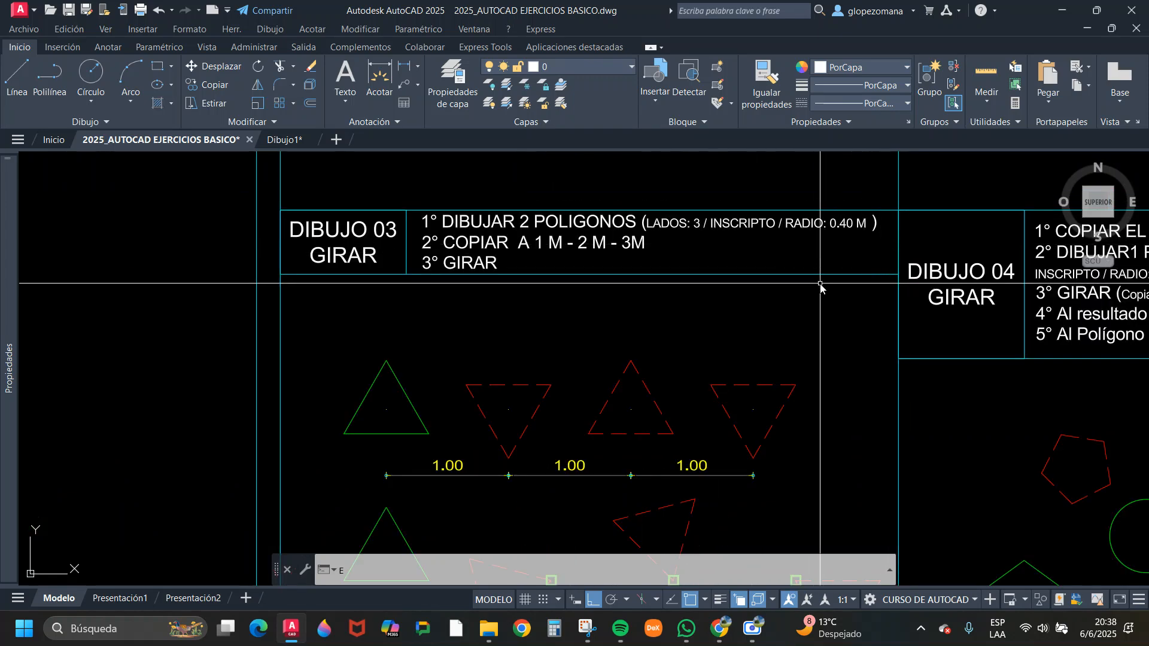
middle_drag(735, 337, 750, 281)
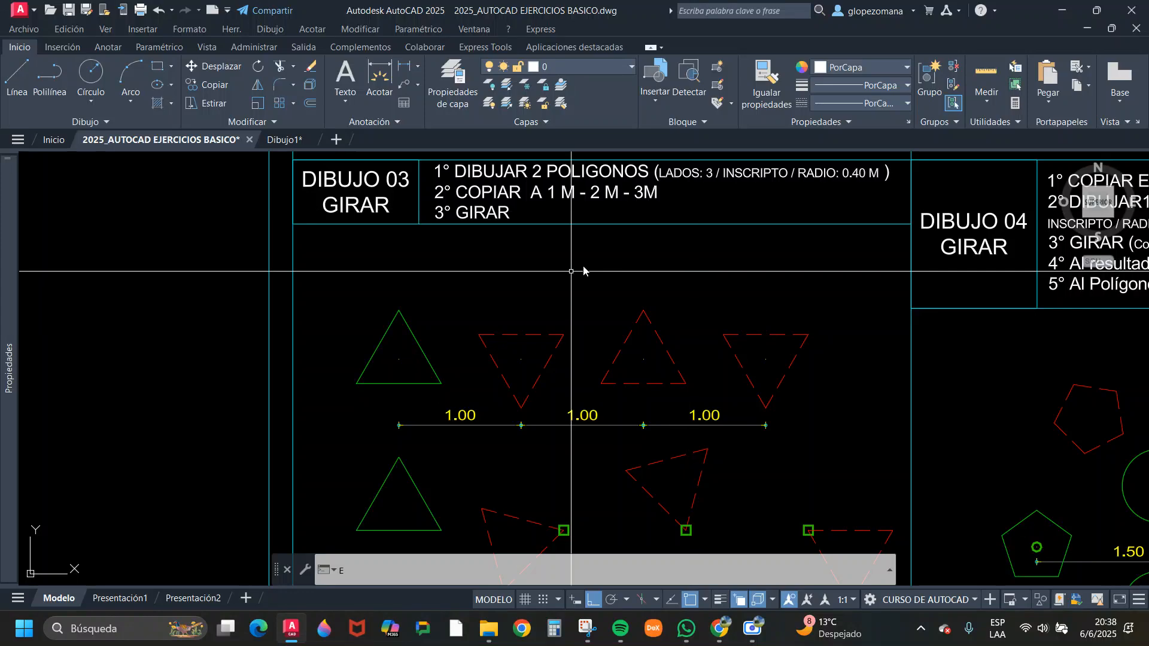
middle_drag(400, 368, 452, 295)
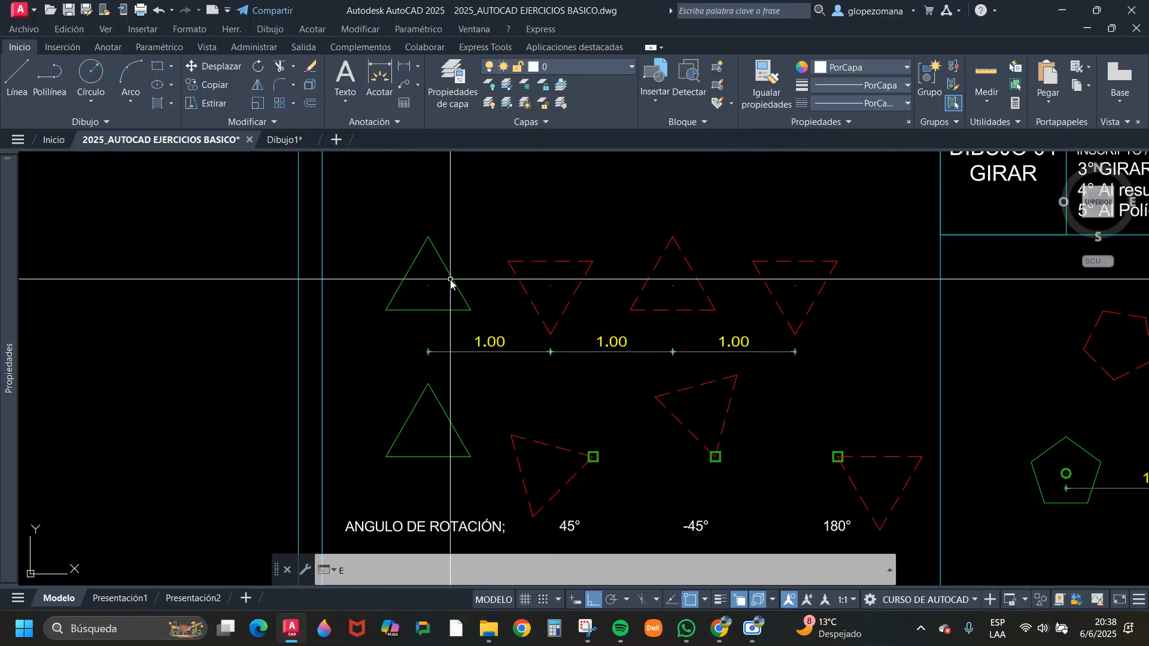
- Highlight the upper and the lower green triangle of Dibujo 03 in turn to point out the two starting polygons
key(Escape)
click(447, 249)
click(448, 306)
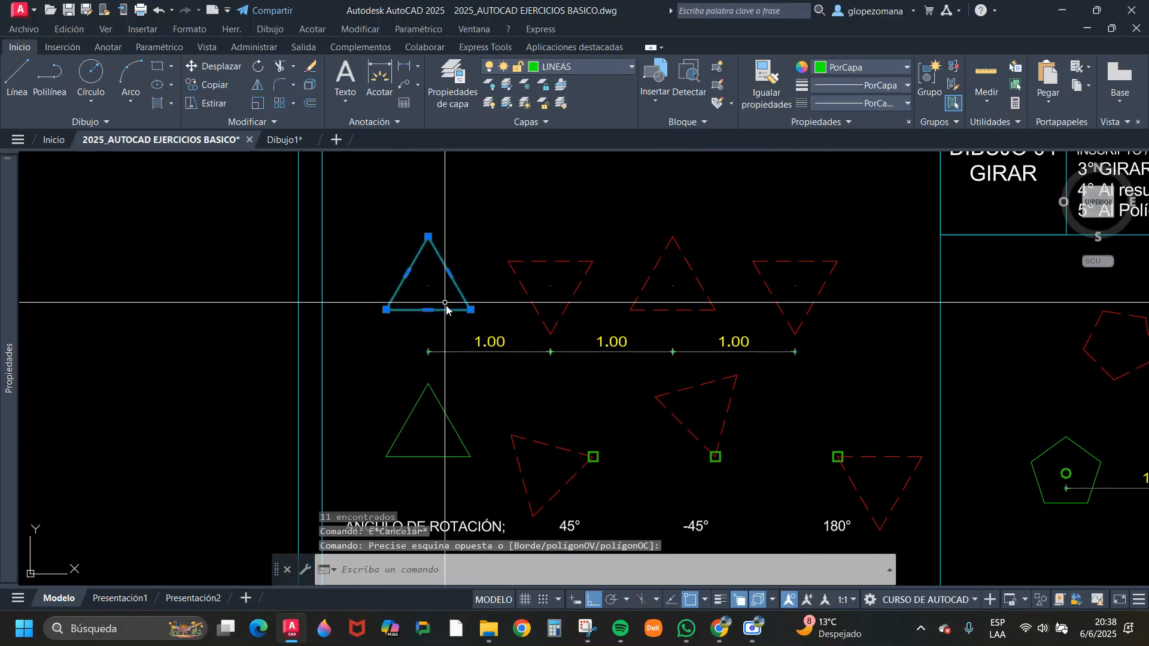
key(Escape)
click(442, 430)
click(426, 460)
key(Escape)
- Examine the copy distances of the dashed triangles in Dibujo 03 and the rotation angles and base points of the lower row
scroll(508, 414, down, 2)
middle_drag(508, 414, 497, 437)
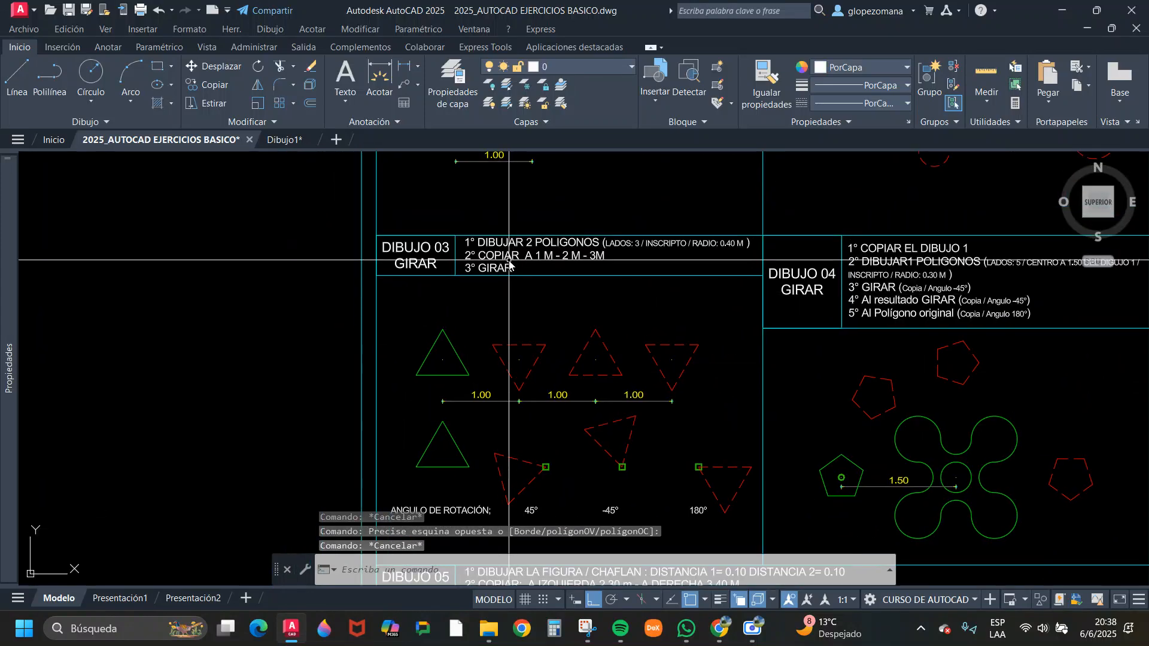
scroll(513, 268, up, 2)
middle_drag(559, 294, 577, 249)
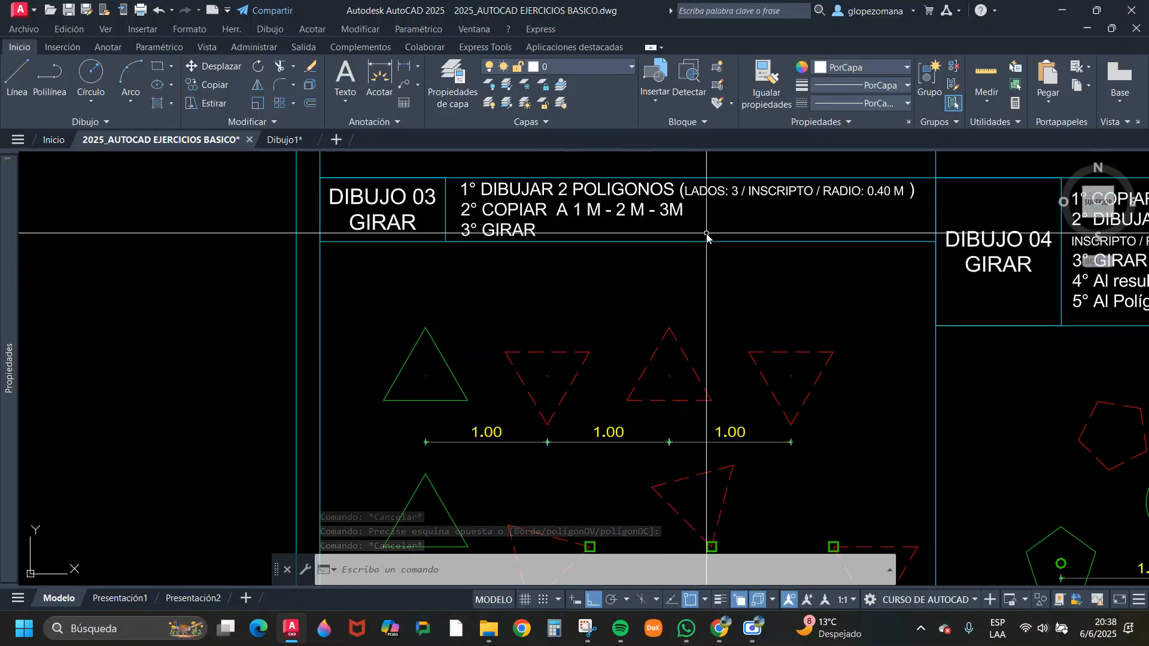
middle_drag(619, 397, 606, 327)
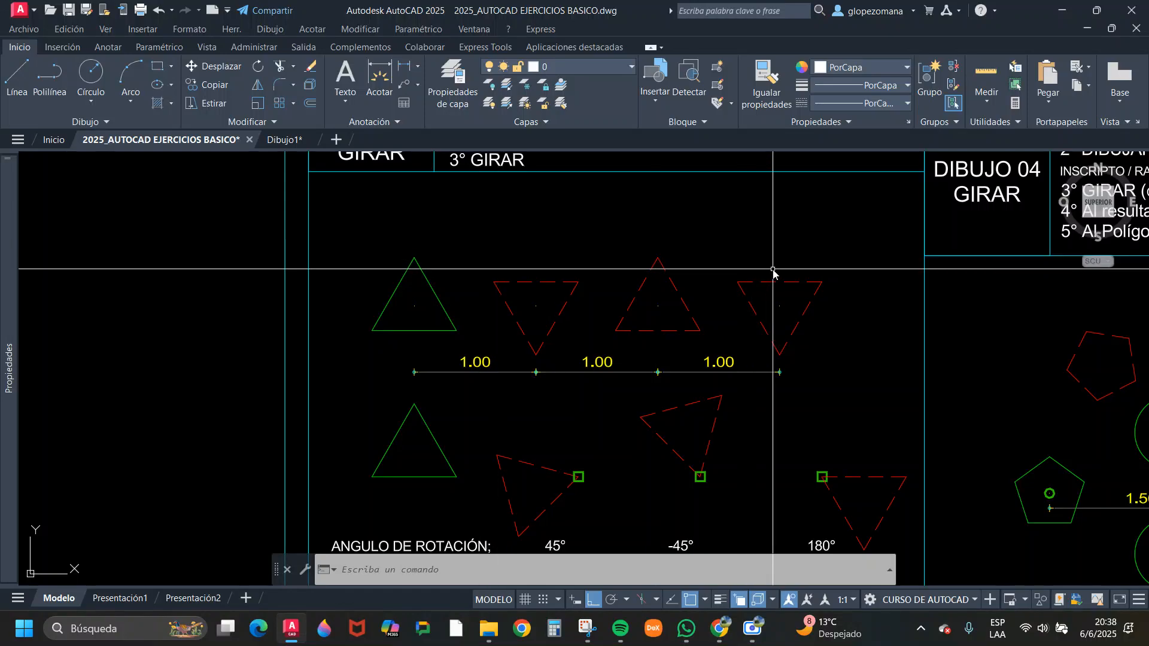
scroll(774, 271, down, 2)
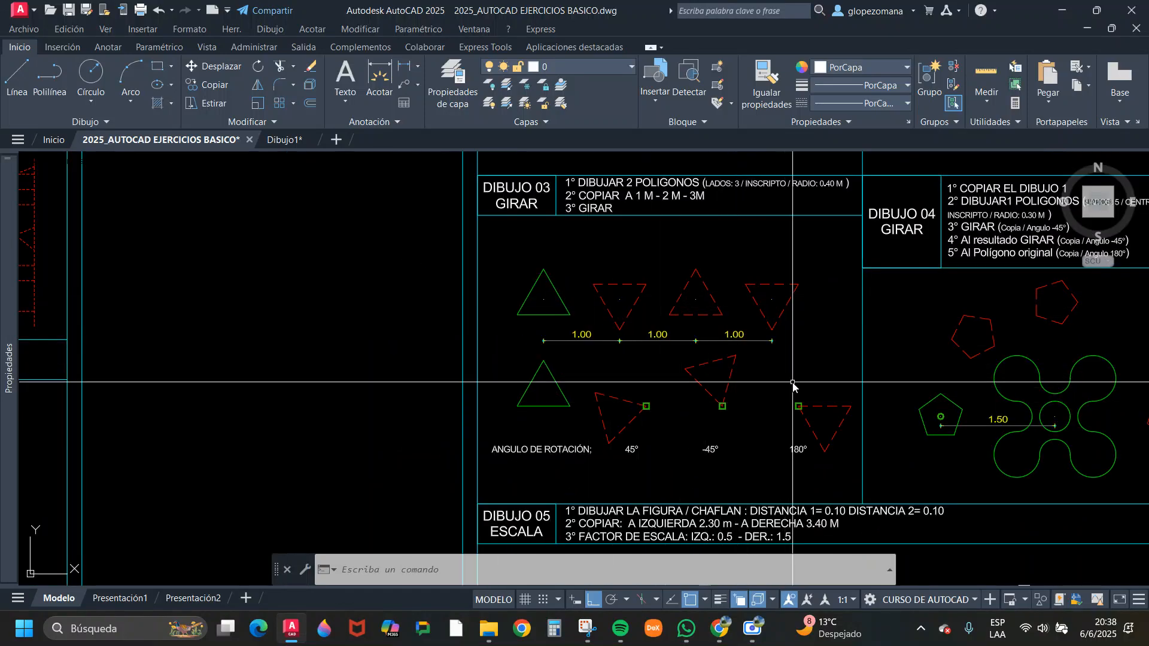
middle_drag(795, 384, 745, 406)
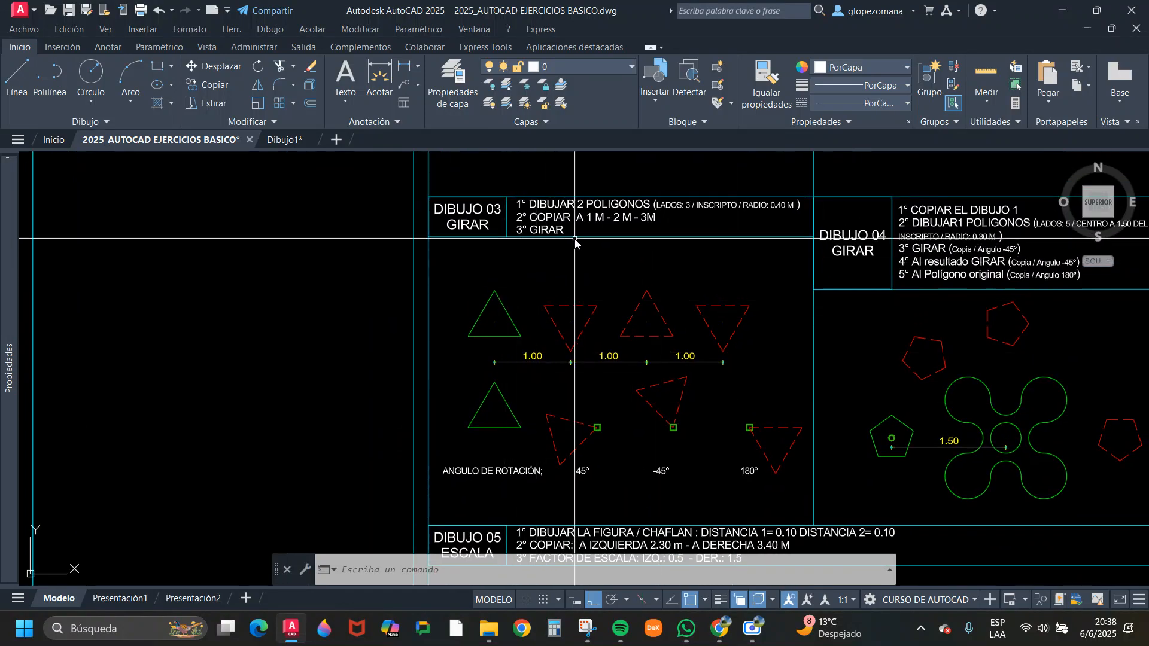
scroll(545, 246, up, 2)
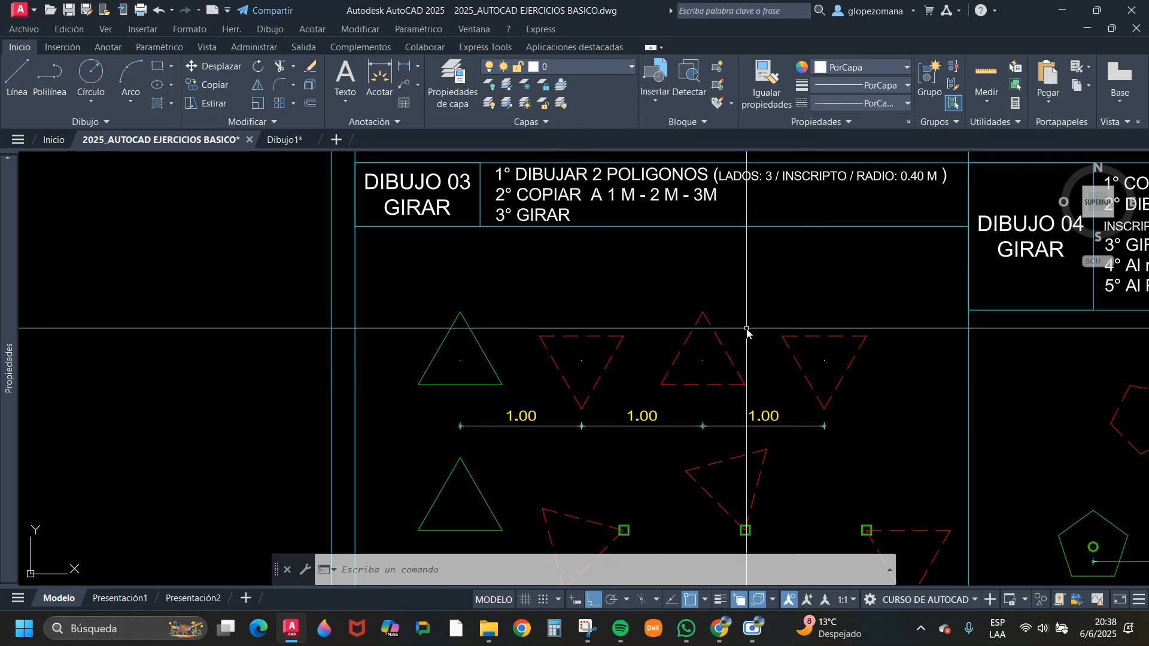
scroll(687, 303, down, 4)
scroll(615, 334, up, 2)
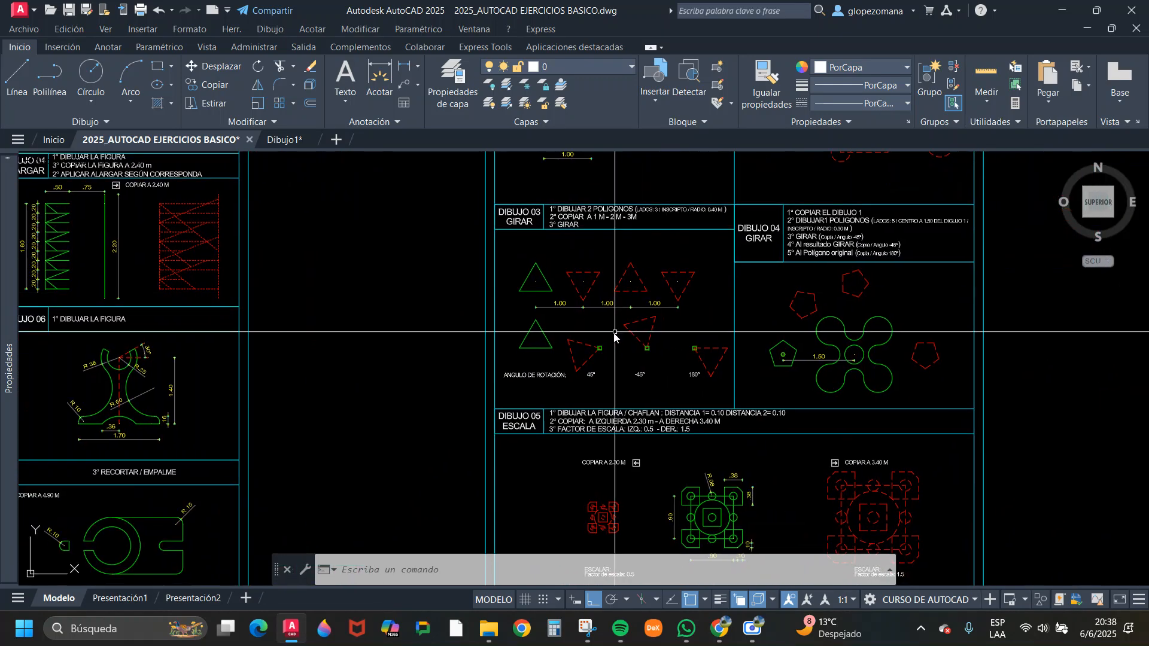
scroll(536, 357, up, 2)
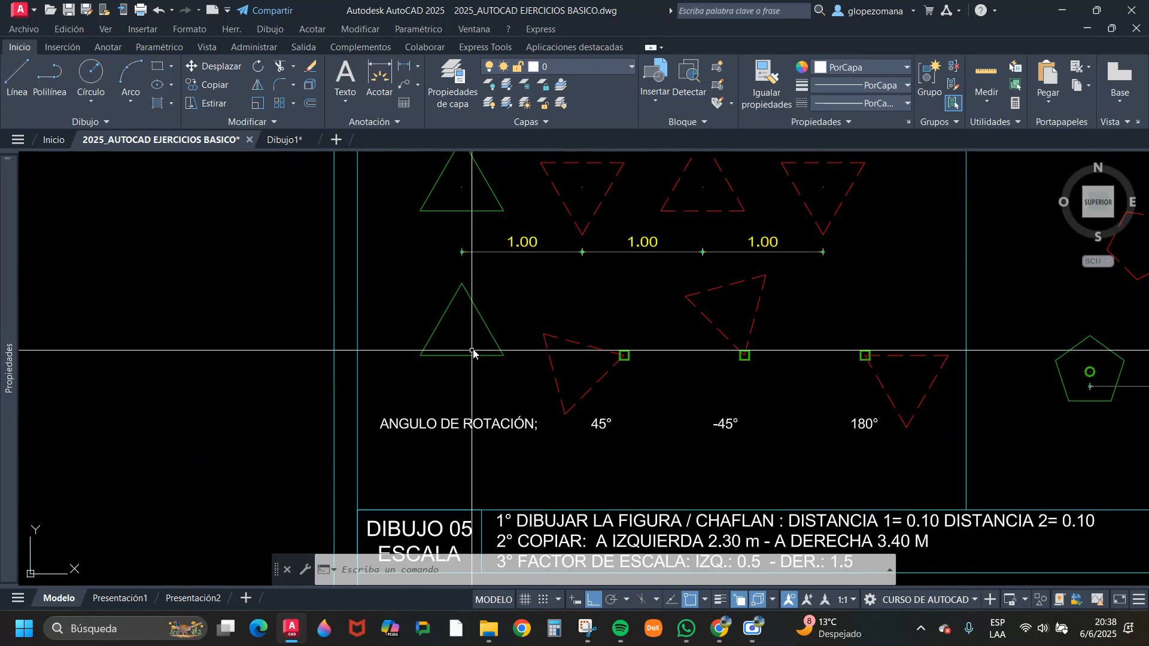
middle_drag(587, 422, 505, 443)
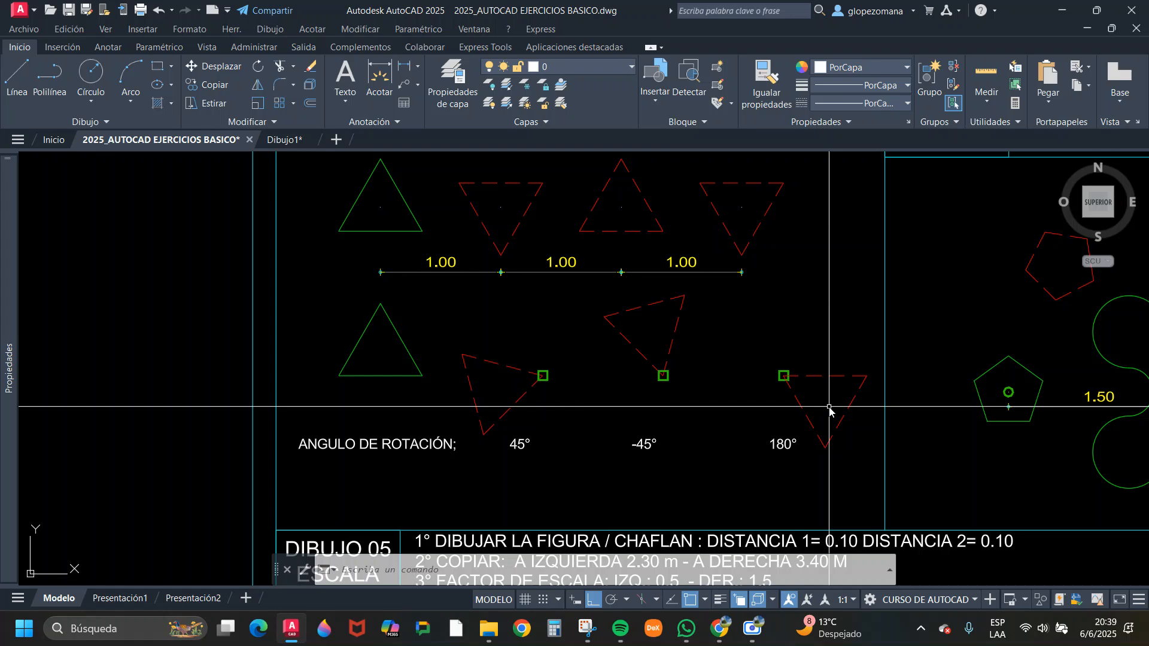
- Examine the green pentagon in Dibujo 04 and its center distance to the four-lobed figure's central circle
scroll(830, 409, down, 5)
scroll(598, 388, up, 3)
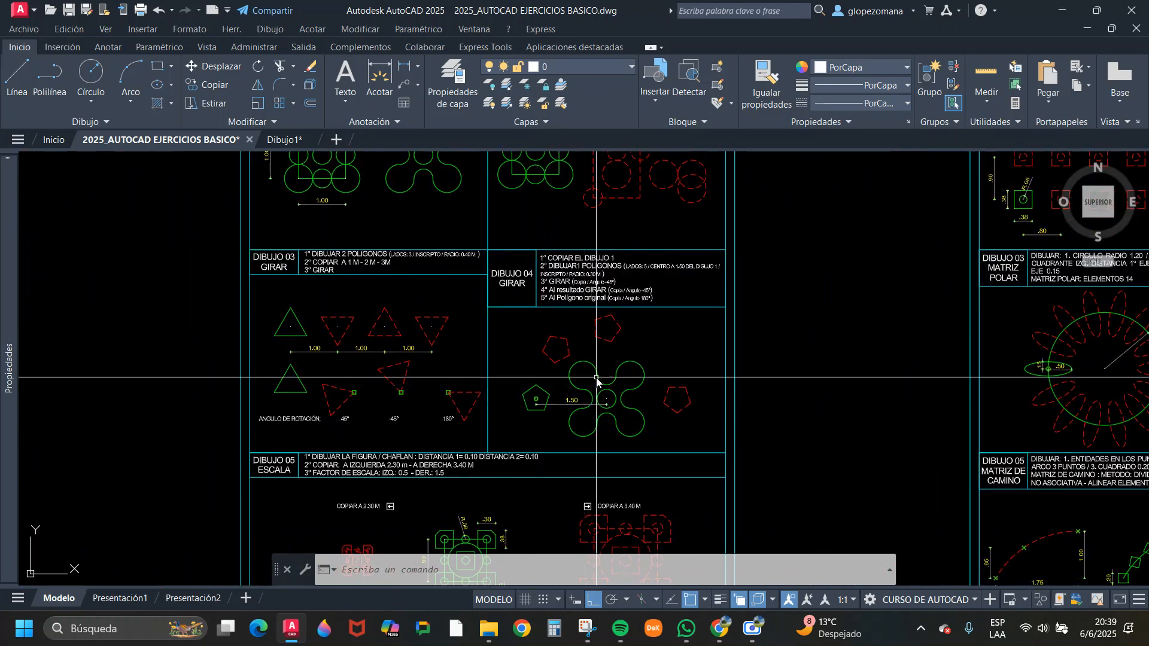
scroll(598, 388, up, 2)
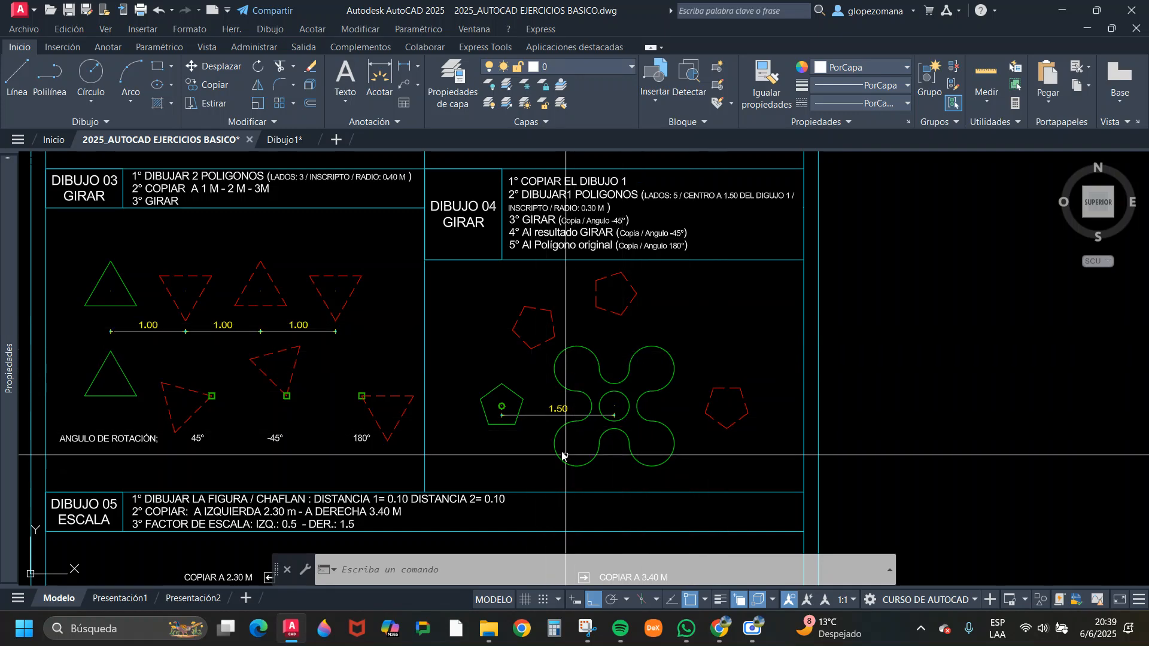
scroll(574, 441, up, 4)
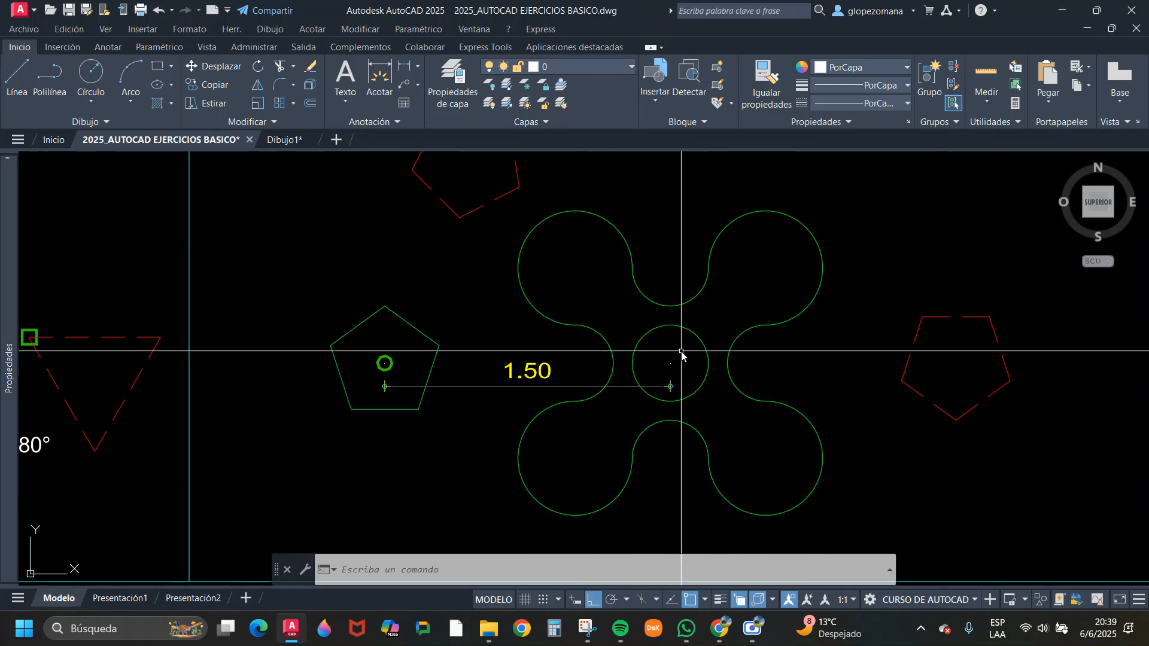
scroll(367, 381, up, 1)
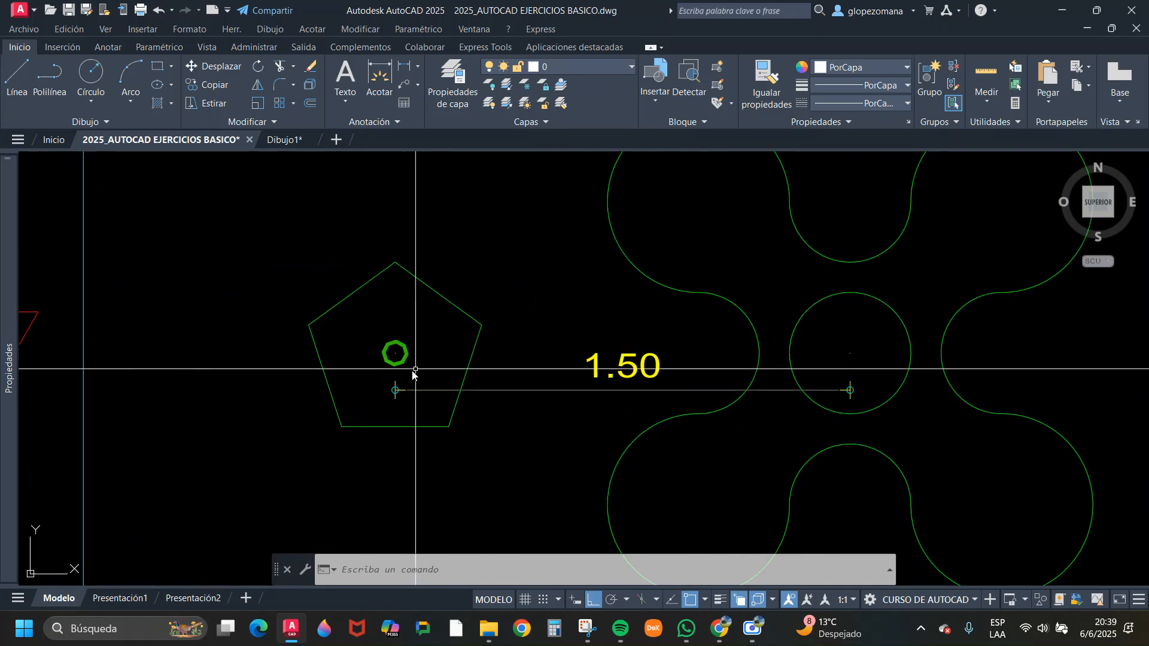
scroll(392, 335, down, 1)
scroll(420, 317, down, 1)
- Review the Dibujo 04 Girar instructions for the polygon and its rotated copies against the dashed pentagons
middle_drag(478, 301, 481, 462)
scroll(481, 462, down, 3)
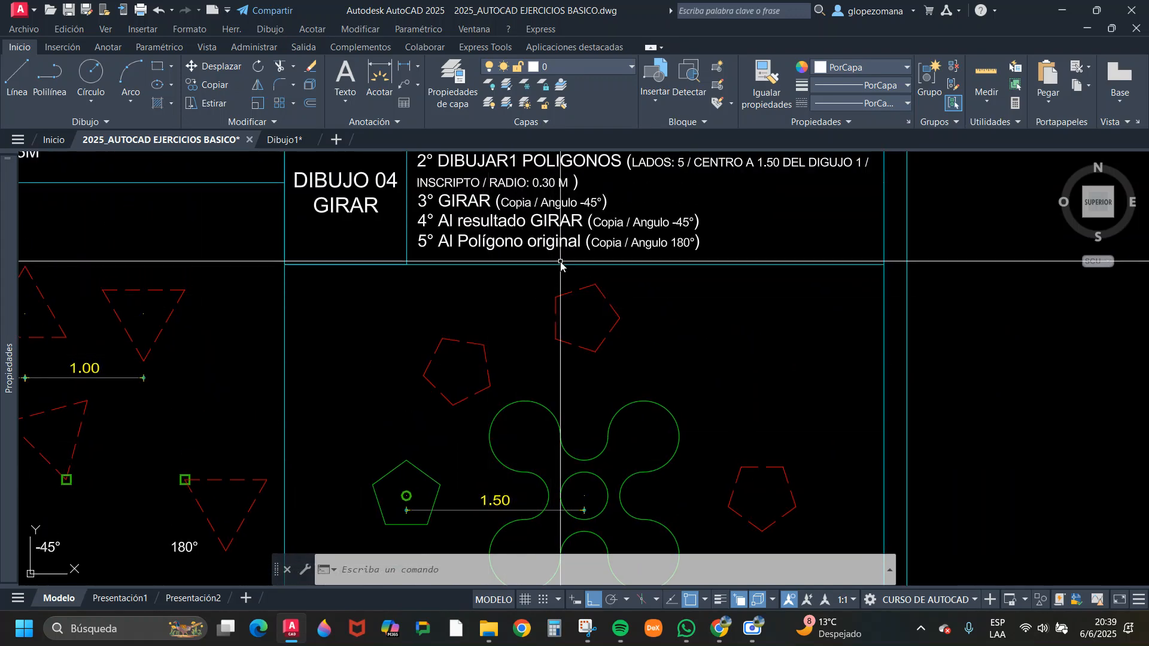
scroll(476, 446, up, 3)
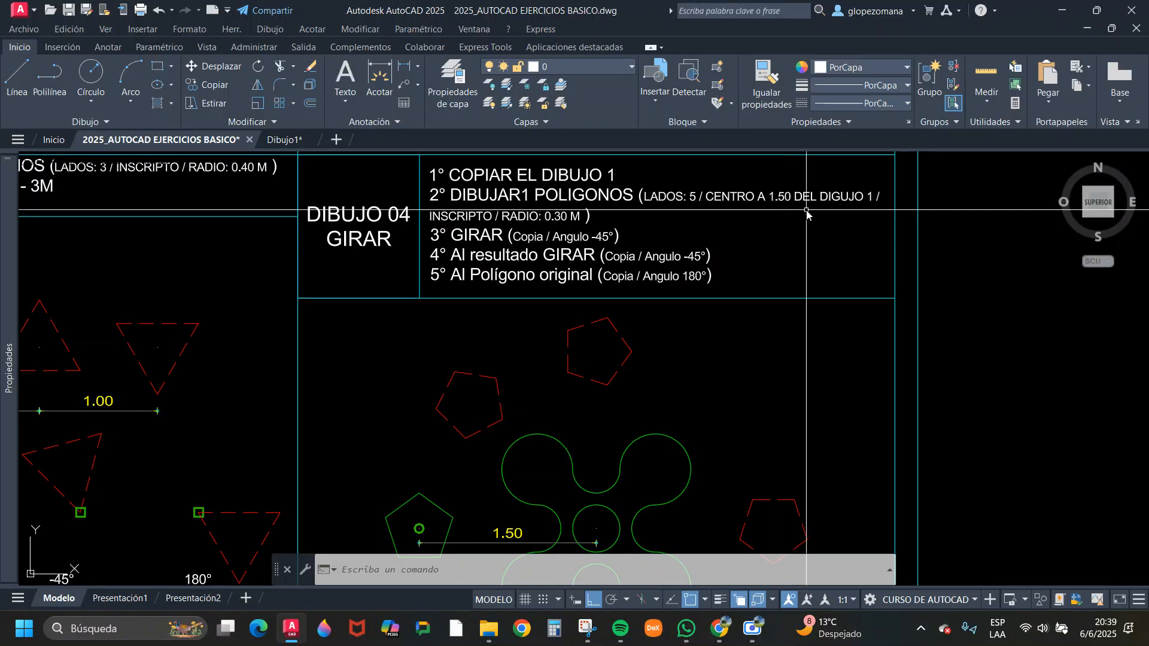
middle_drag(534, 255, 574, 217)
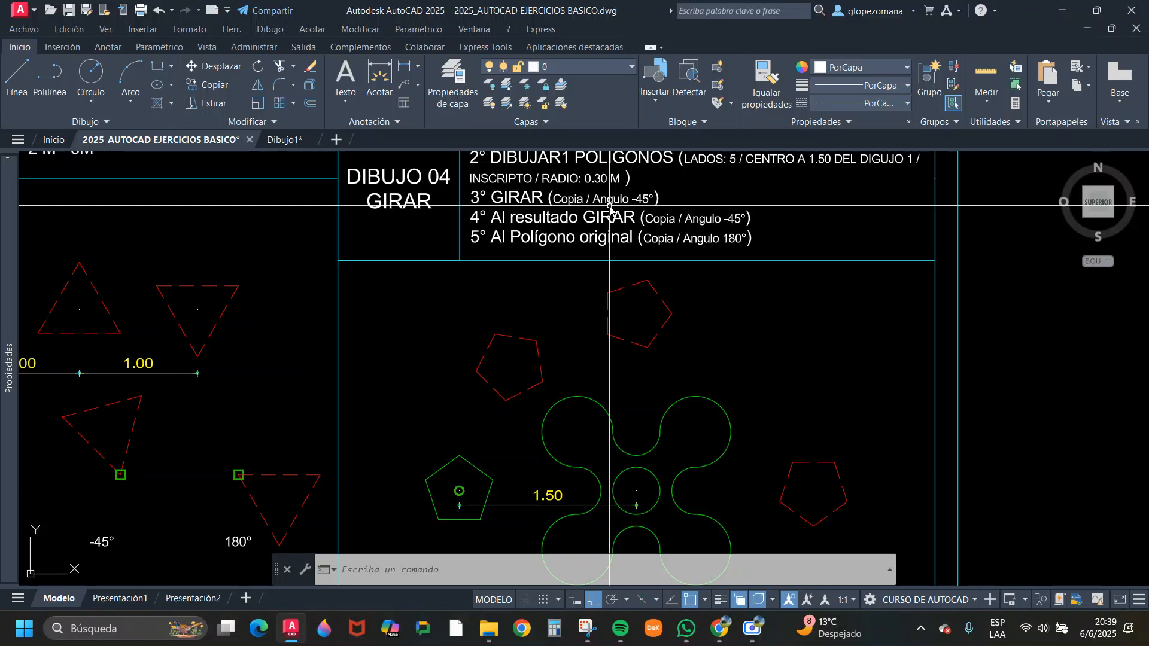
middle_drag(628, 258, 636, 253)
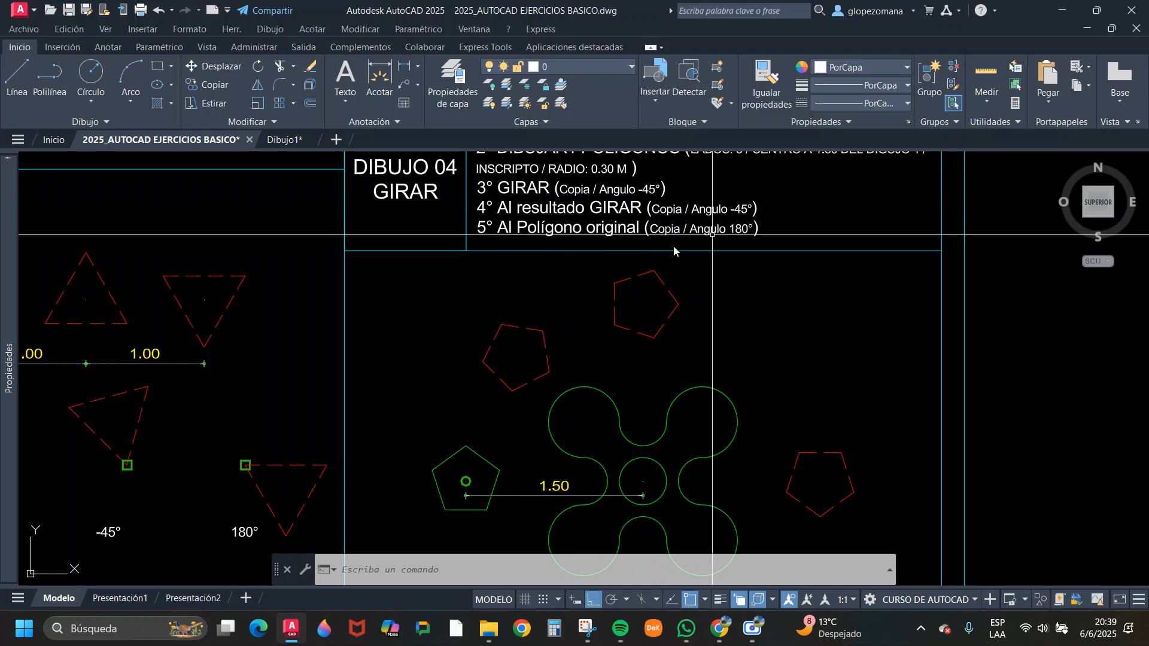
scroll(559, 252, down, 2)
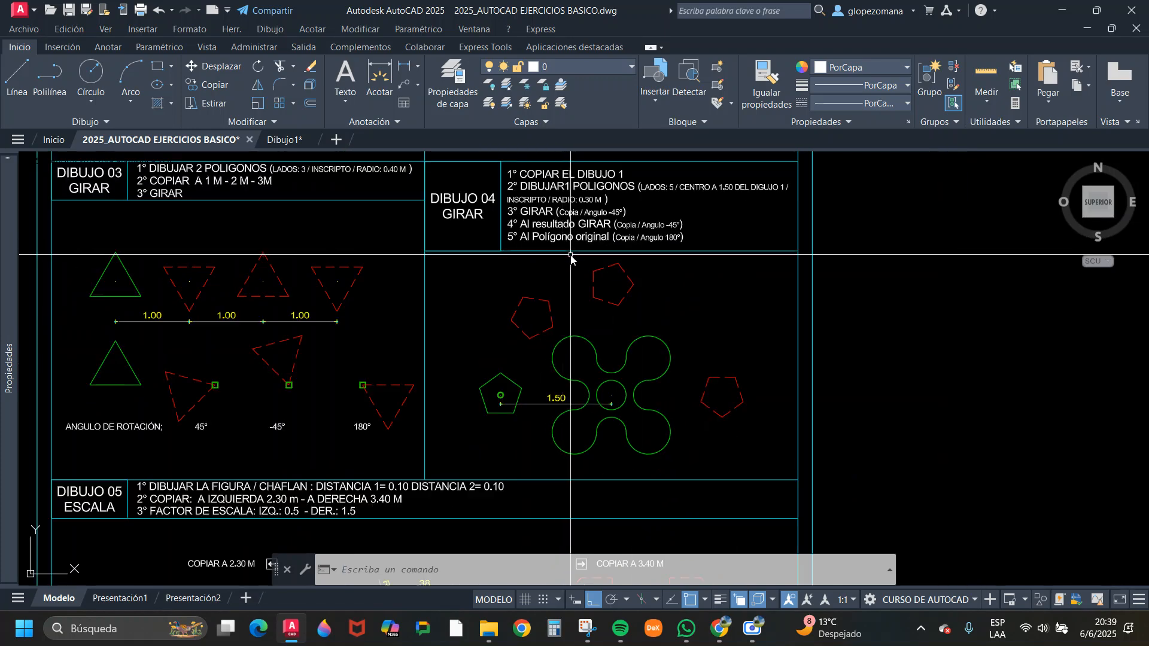
scroll(562, 221, up, 2)
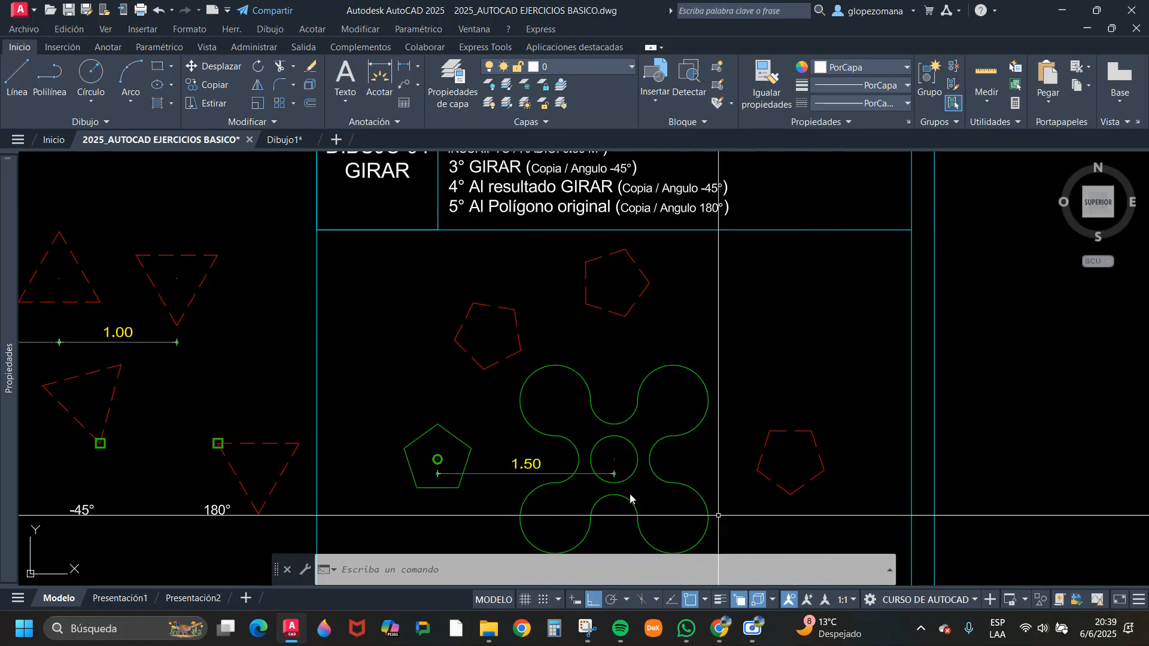
- Highlight the dashed pentagon to the right of the four-lobed figure to point out the rotated copy of the original polygon
click(841, 398)
click(783, 487)
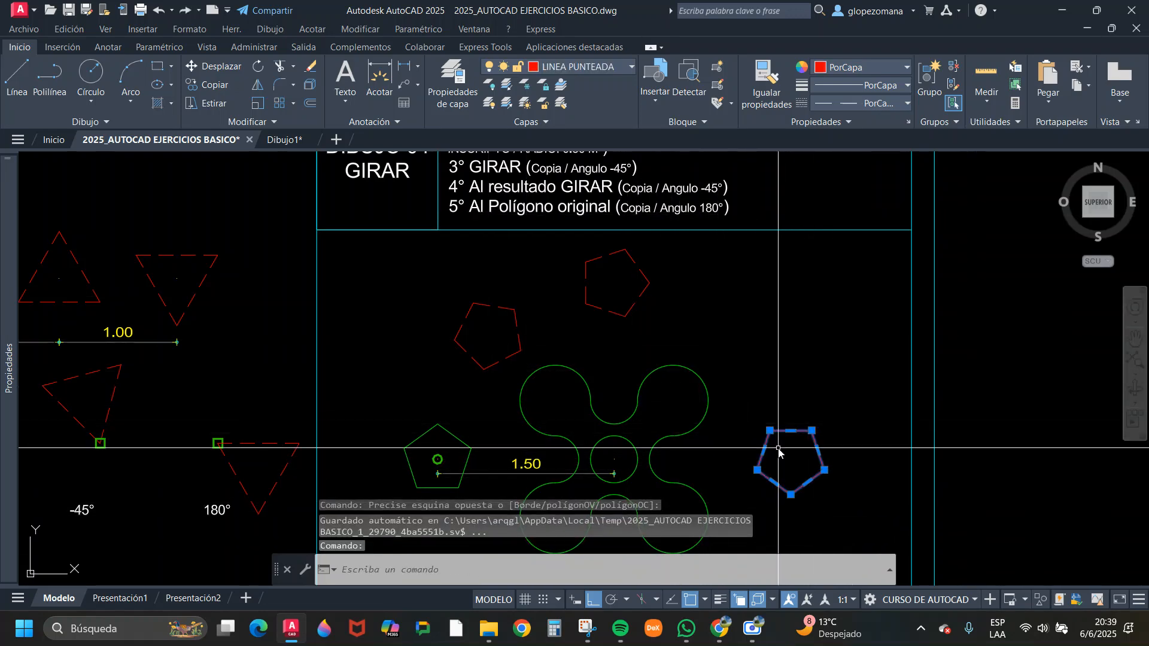
key(Escape)
- Examine the Dibujo 05 Escala exercise, including its chamfer, copy and scale factor instructions and the two scaled copies
scroll(673, 324, down, 4)
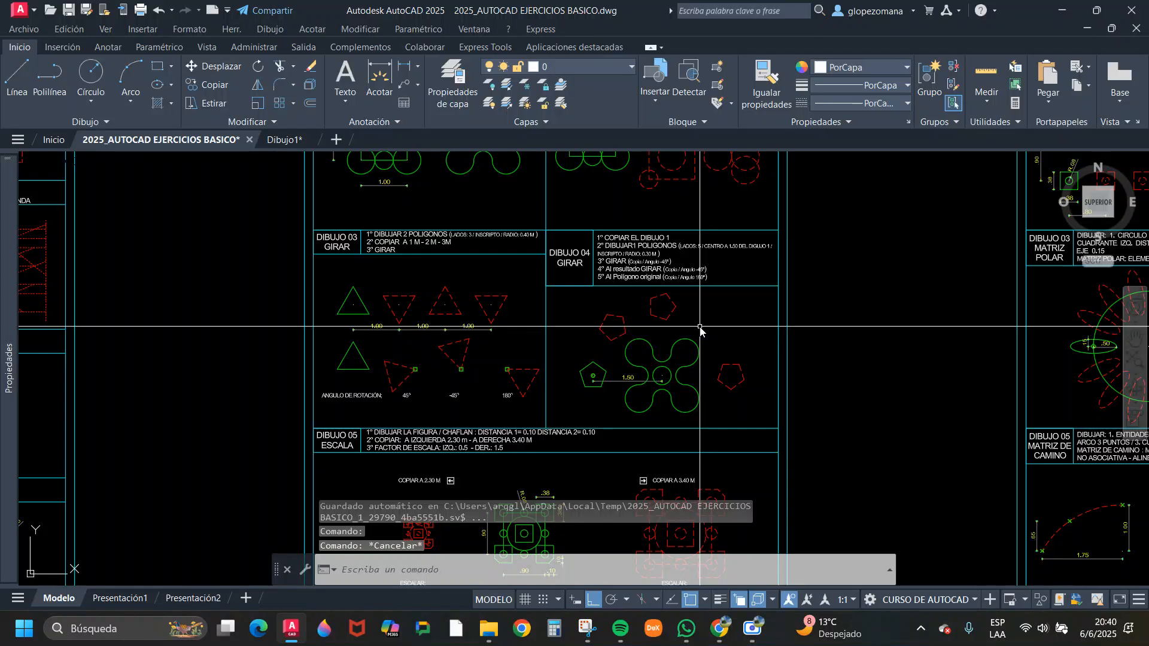
scroll(814, 399, up, 3)
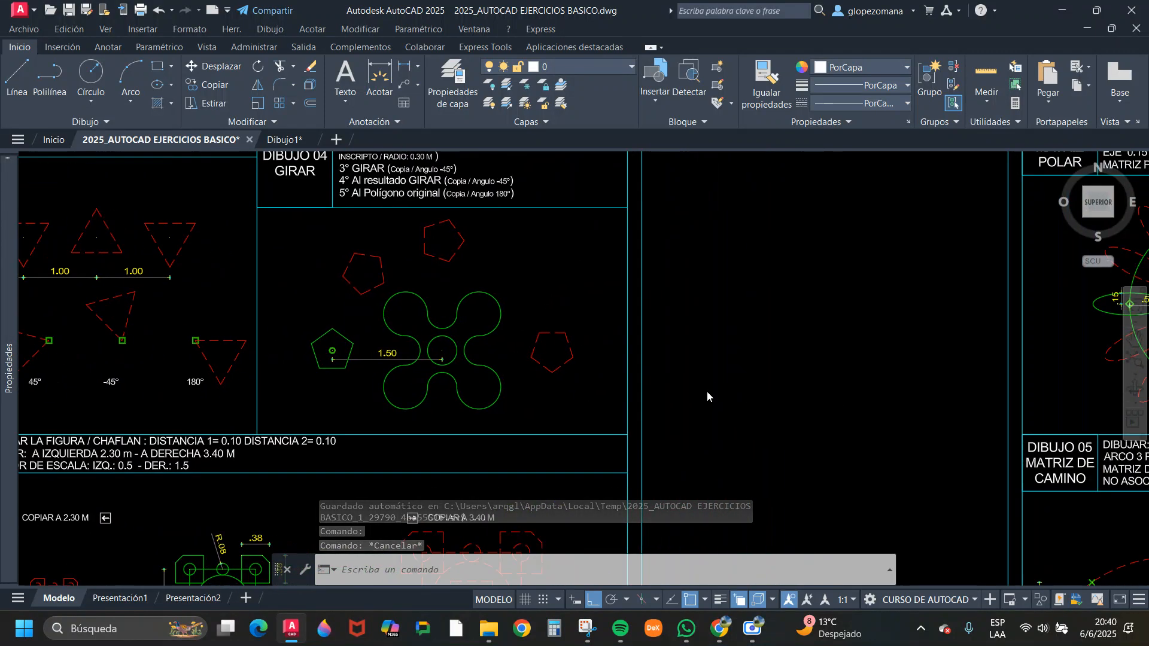
scroll(726, 344, down, 1)
middle_drag(638, 403, 721, 281)
scroll(354, 333, up, 2)
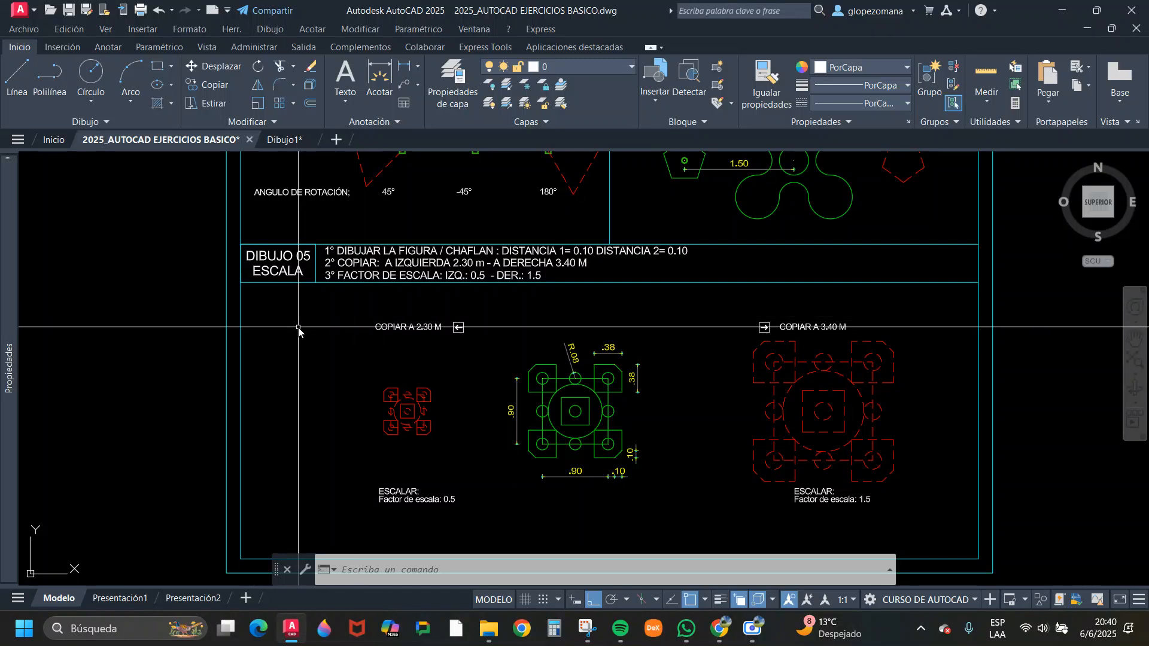
scroll(295, 288, up, 2)
middle_drag(766, 349, 627, 303)
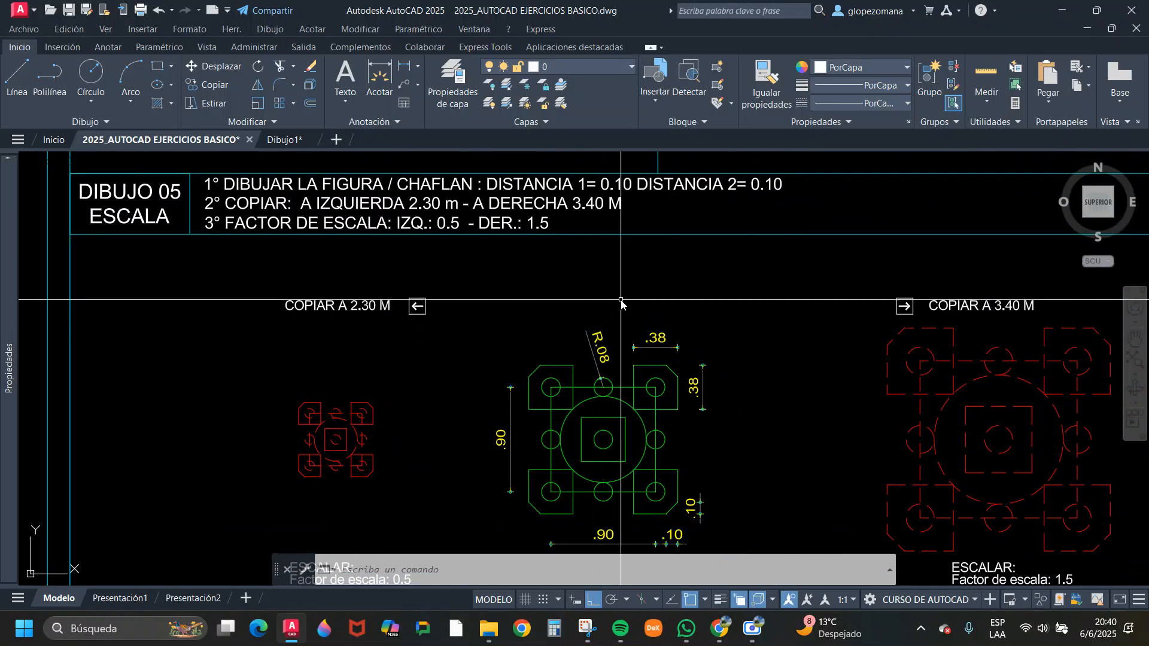
- Inspect the dimensions and chamfered corner squares of the green original figure in Dibujo 05
scroll(653, 441, up, 2)
mouse_move(653, 442)
middle_down()
mouse_move(663, 330)
mouse_move(652, 411)
middle_up()
scroll(707, 342, down, 3)
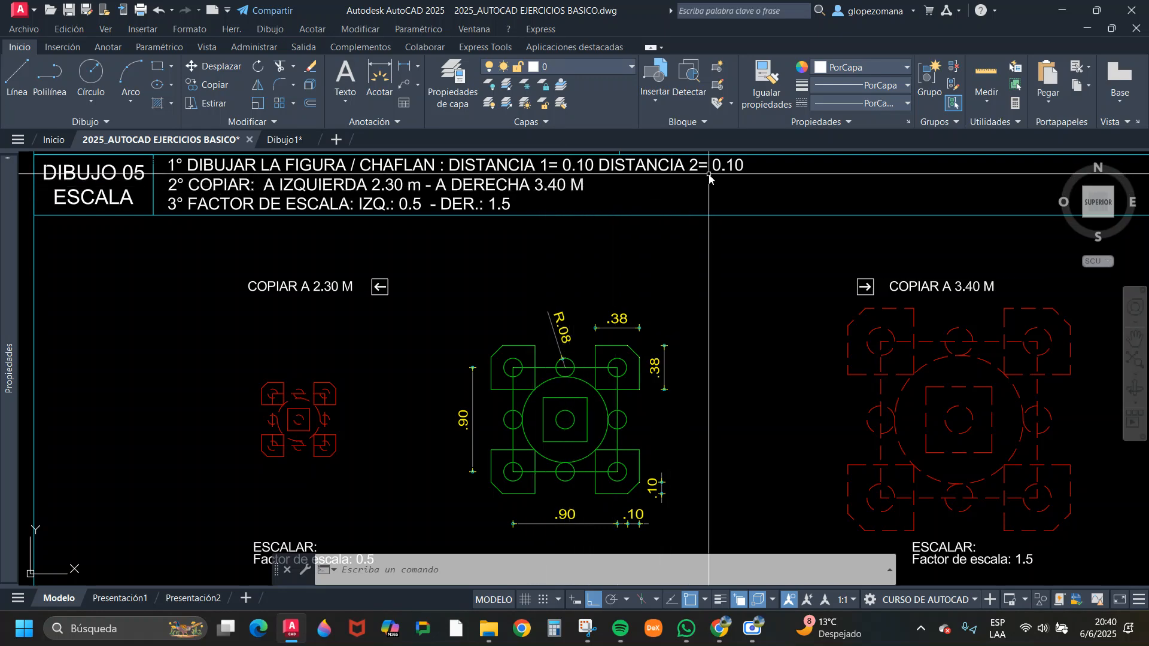
scroll(499, 363, up, 4)
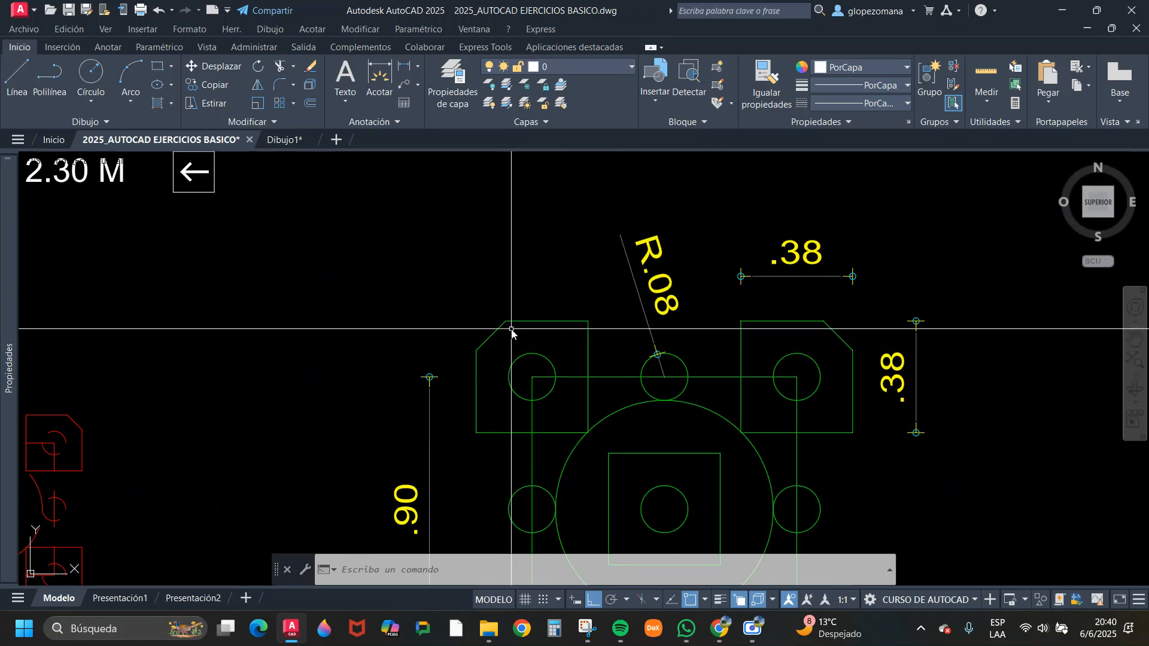
- Examine the dimensioned green figure in Dibujo 05, its written instructions and the note for the copy at 2.30 m
scroll(474, 356, down, 5)
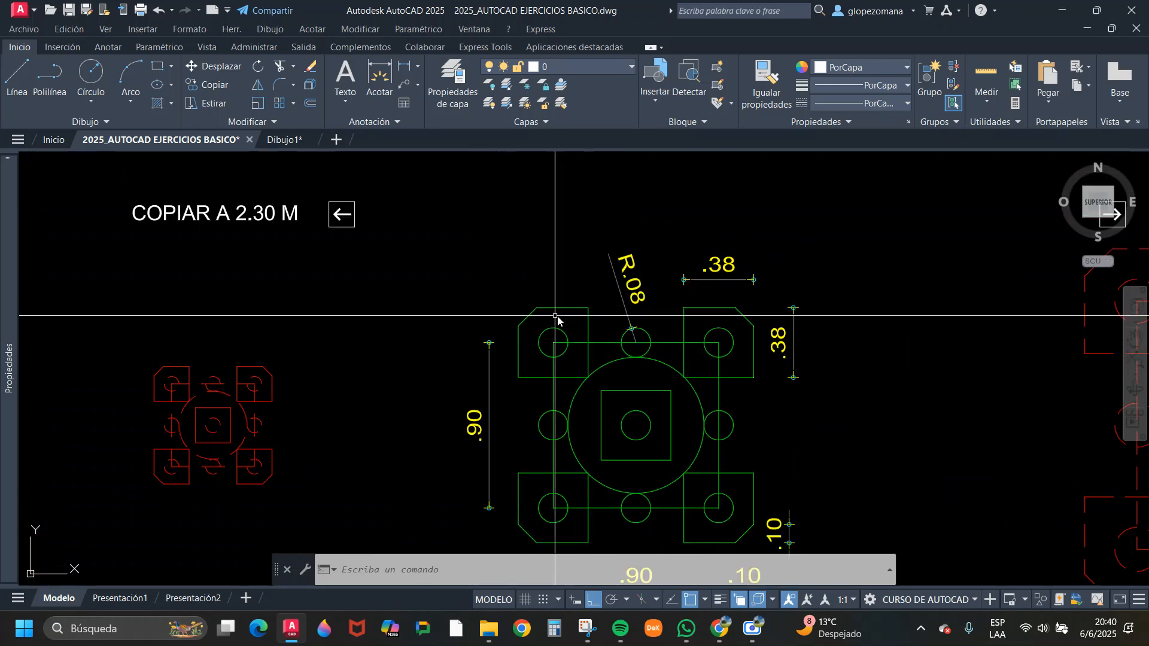
scroll(628, 359, up, 2)
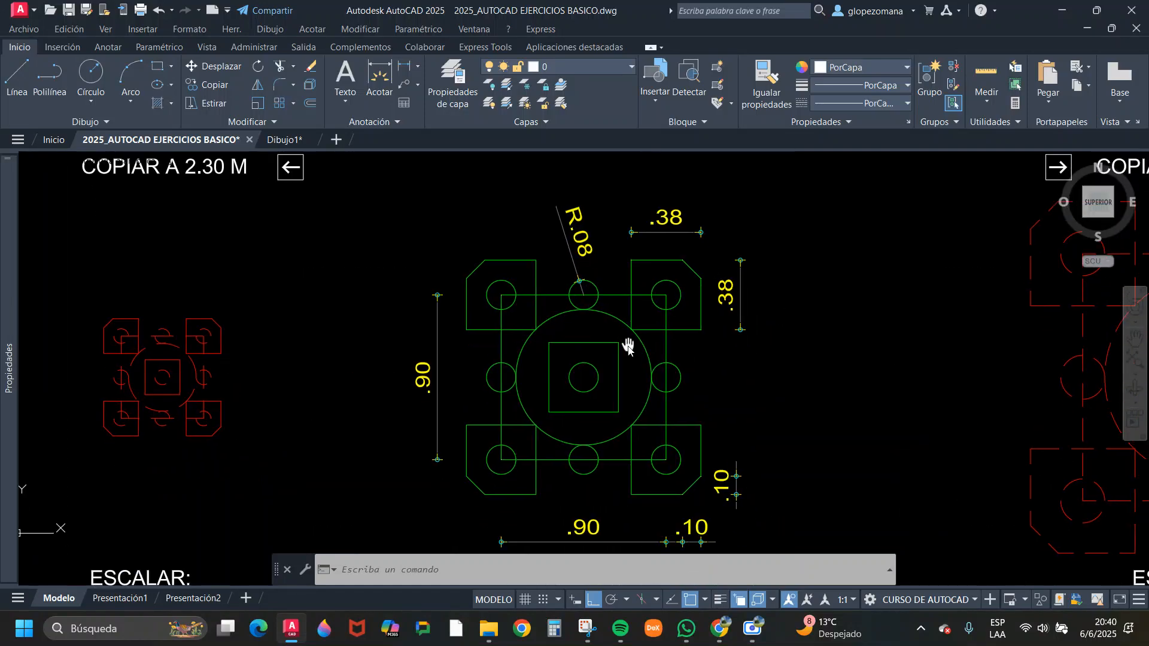
middle_drag(577, 472, 567, 426)
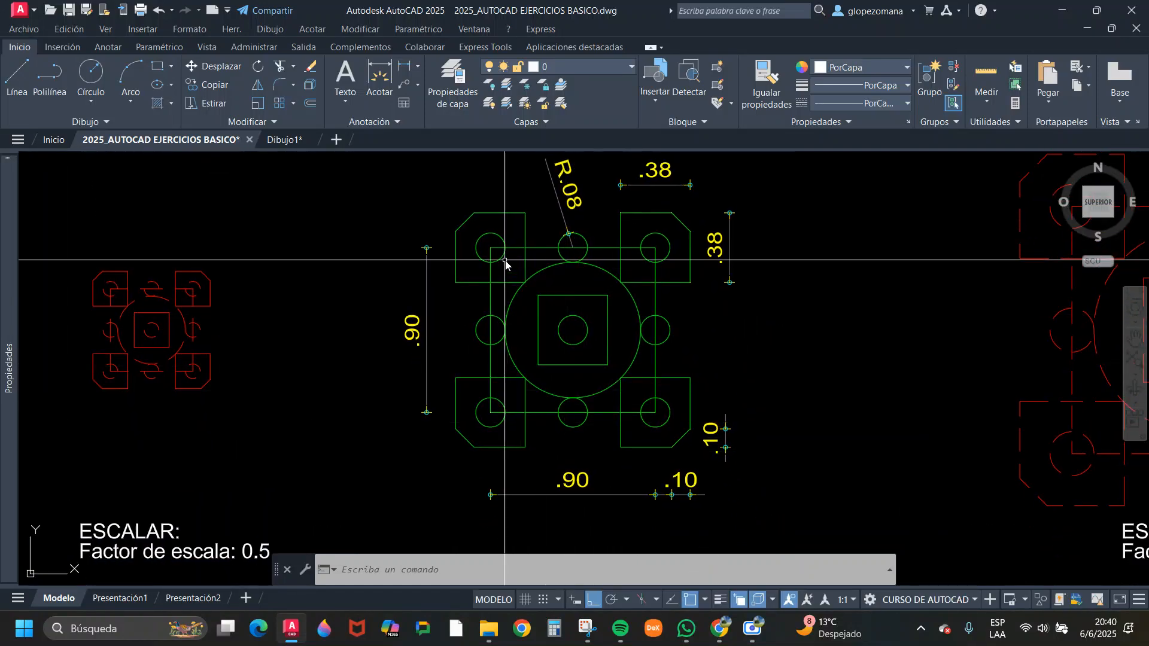
middle_drag(641, 298, 635, 317)
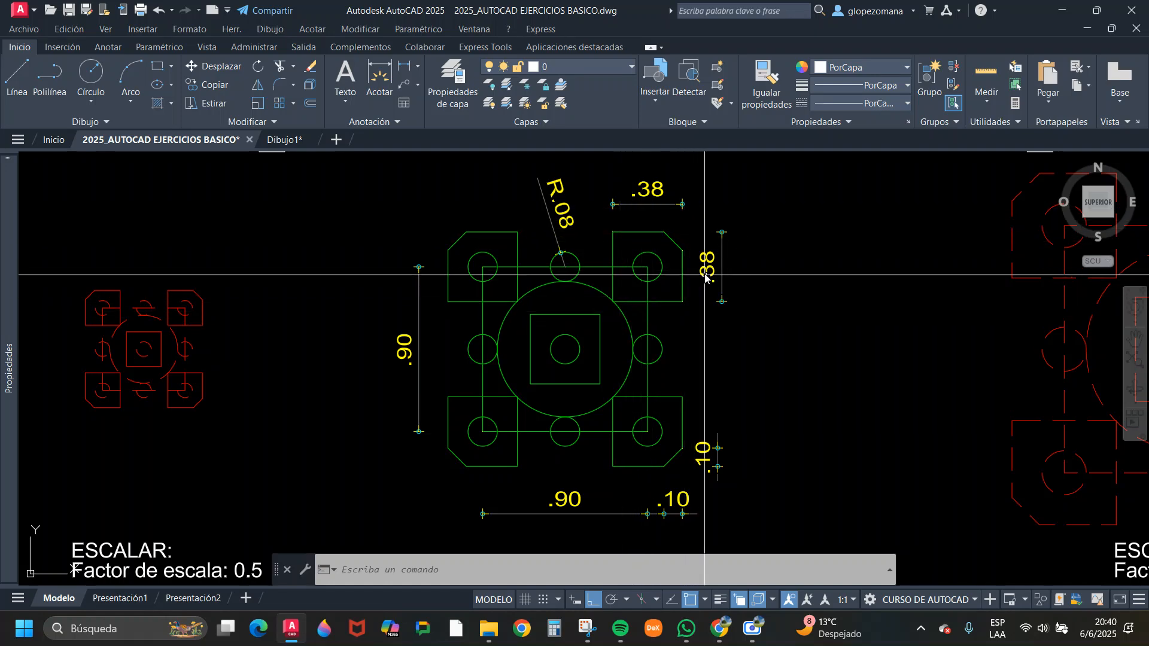
scroll(551, 238, down, 4)
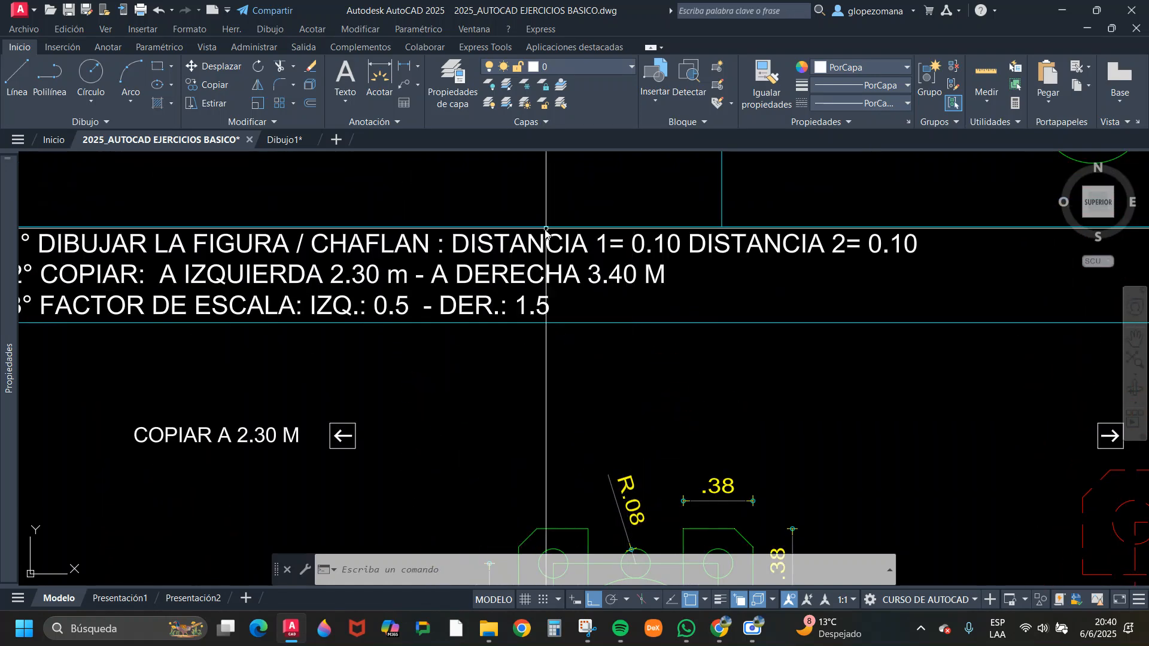
scroll(709, 337, down, 2)
scroll(655, 366, up, 4)
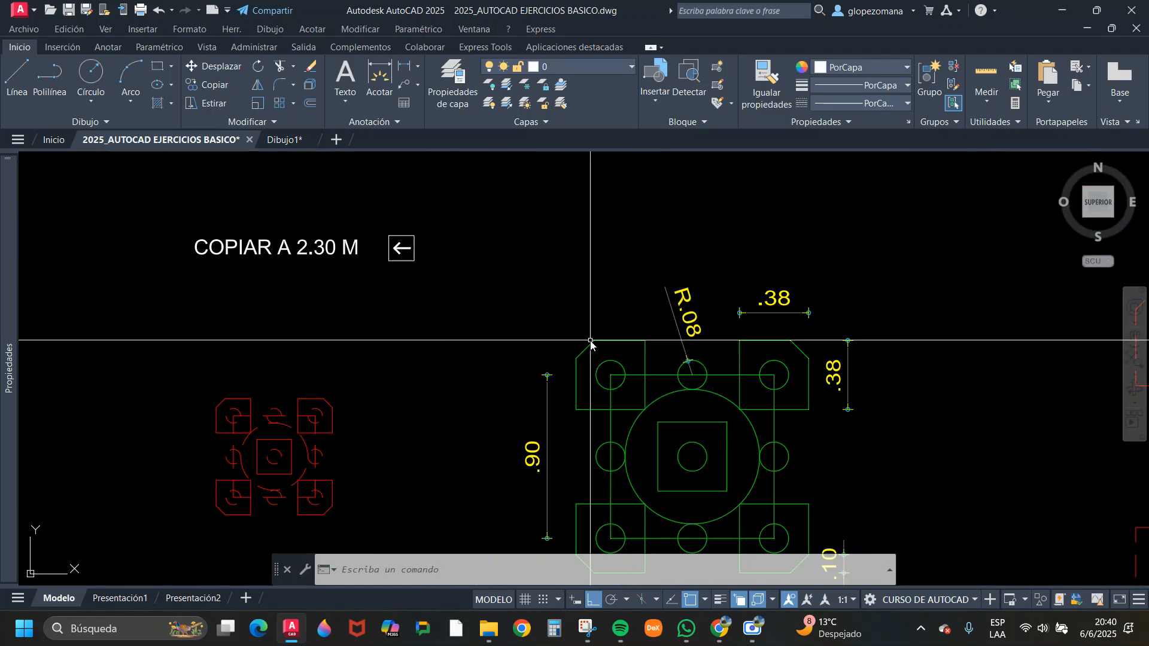
middle_drag(860, 421, 838, 317)
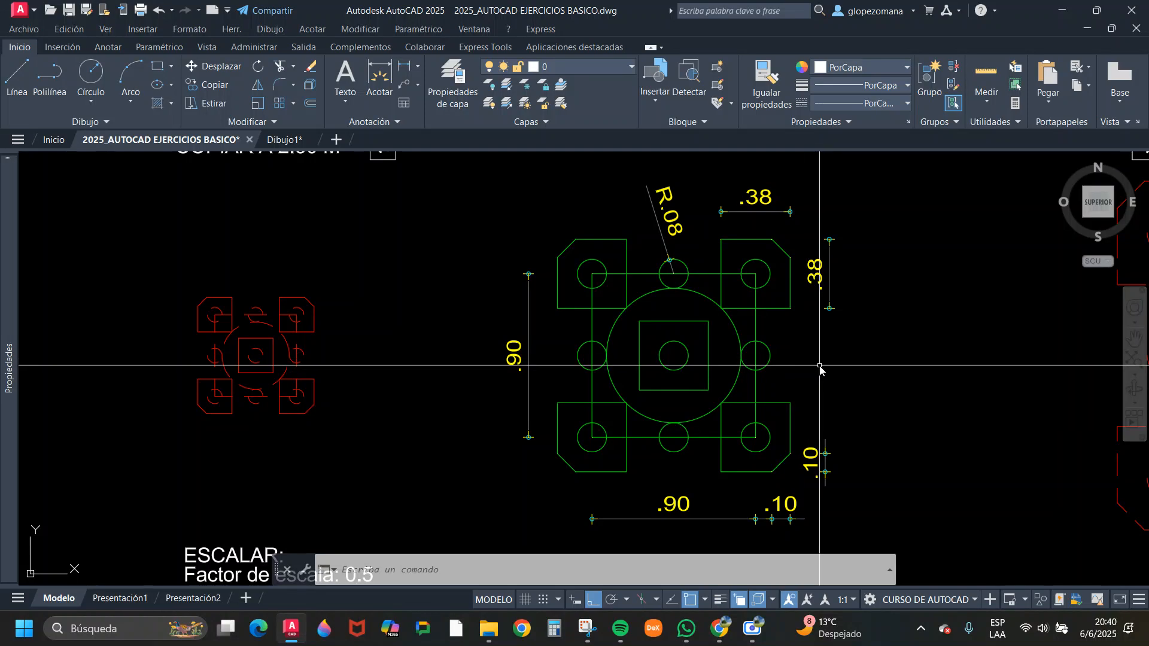
scroll(819, 365, down, 2)
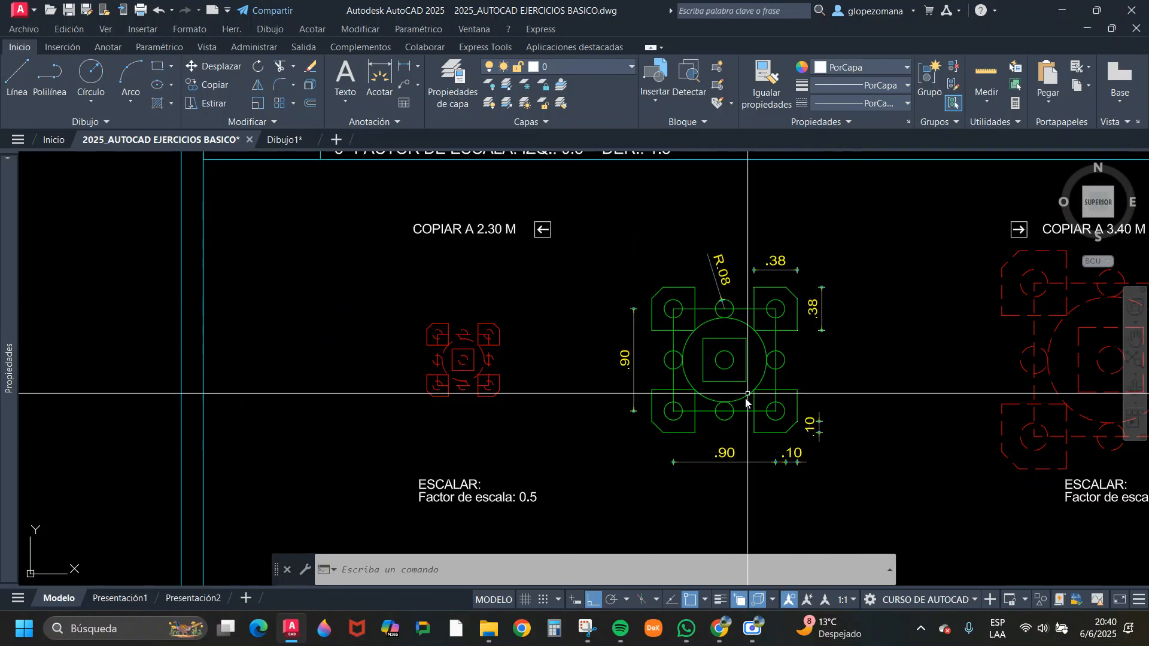
middle_drag(759, 380, 772, 459)
scroll(470, 309, up, 2)
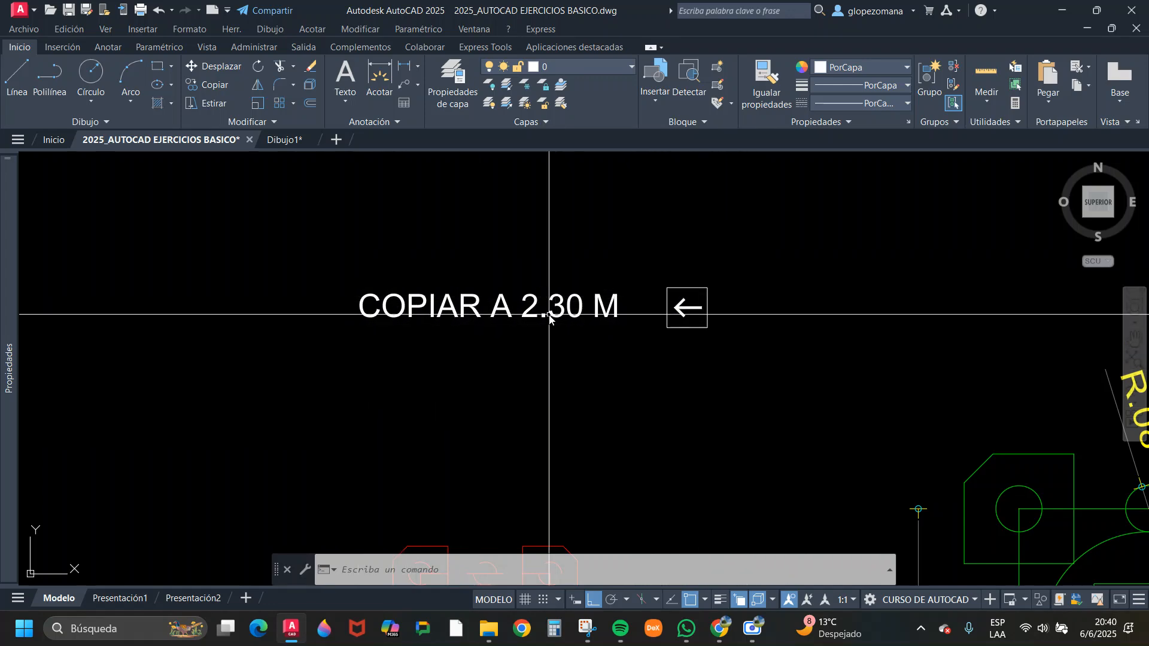
scroll(570, 293, down, 3)
middle_drag(713, 401, 699, 345)
- Copy the green Dibujo 05 figure with its dimensions straight down to the empty area below the sheet frame
click(634, 249)
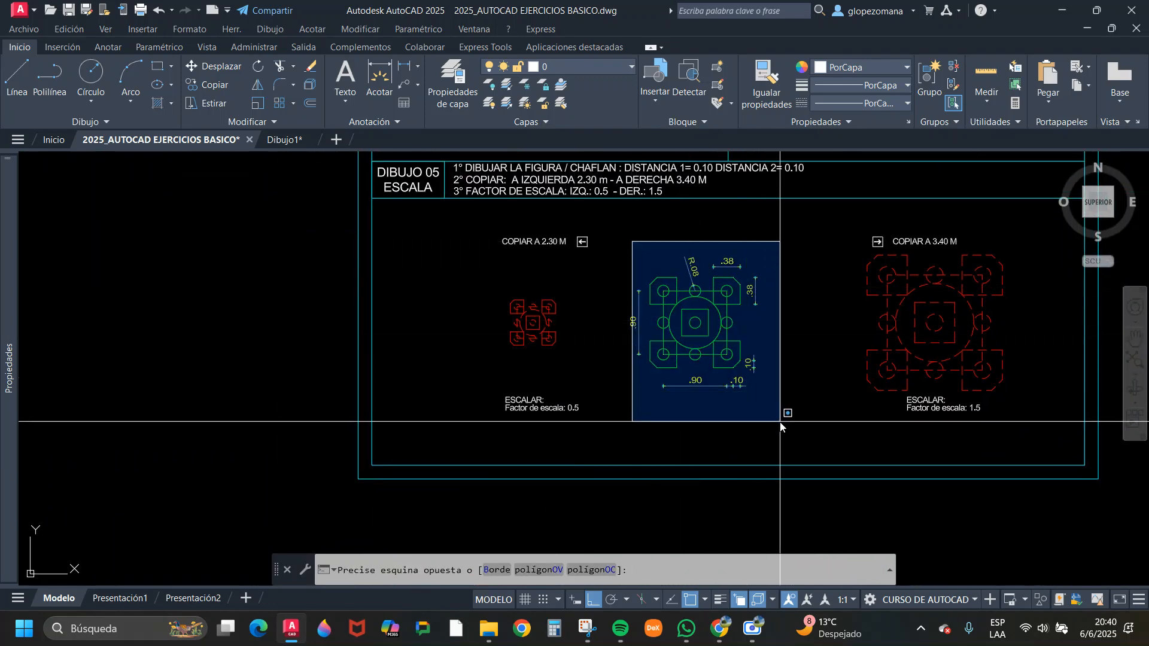
click(786, 406)
text(co)
key(space)
click(795, 304)
middle_drag(824, 433, 853, 246)
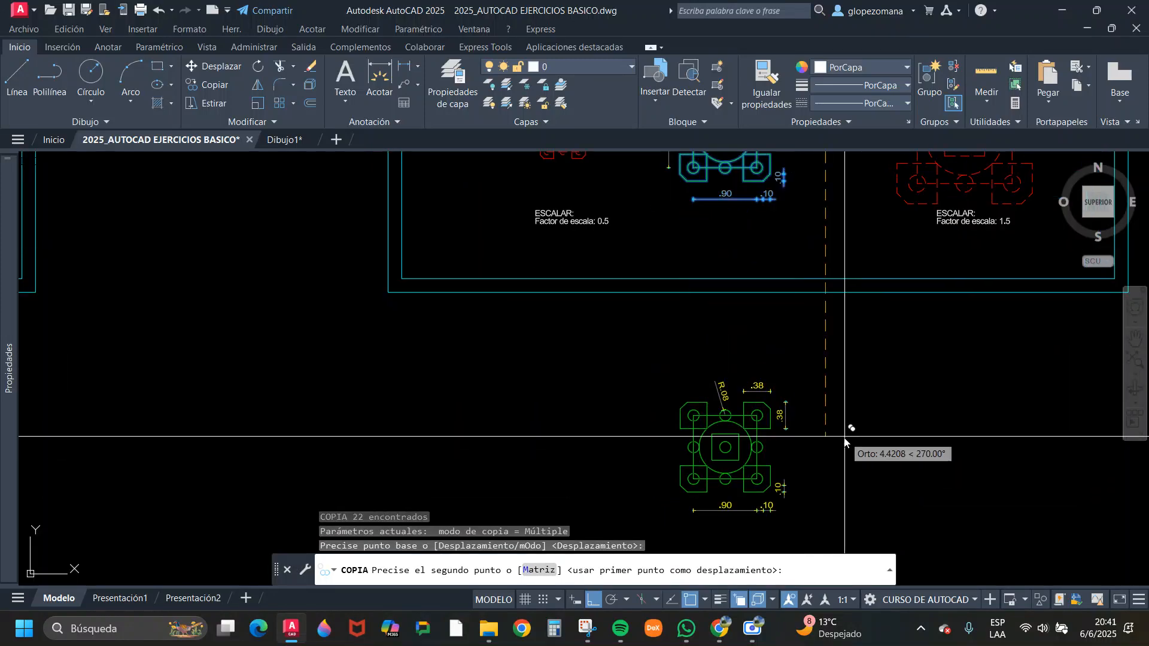
click(844, 426)
key(Escape)
- Copy the duplicated figure below the frame 2.3 m horizontally to the left
text(co)
key(space)
click(809, 353)
click(609, 538)
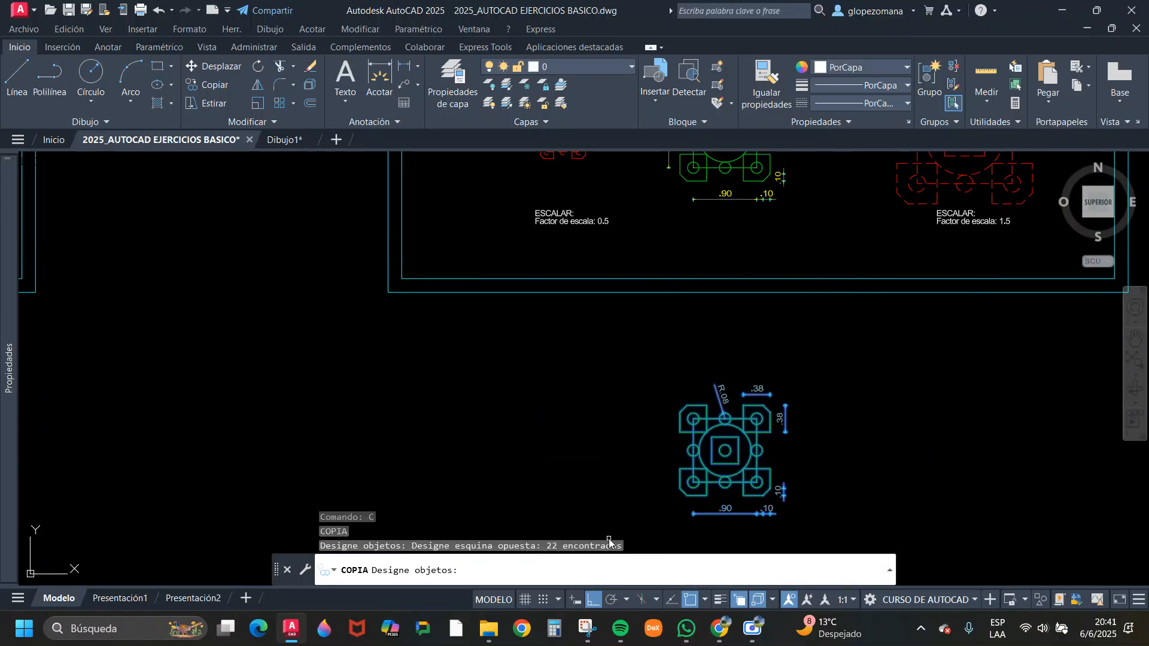
key(space)
click(781, 338)
mouse_move(668, 375)
middle_down()
mouse_move(686, 392)
mouse_move(695, 522)
middle_up()
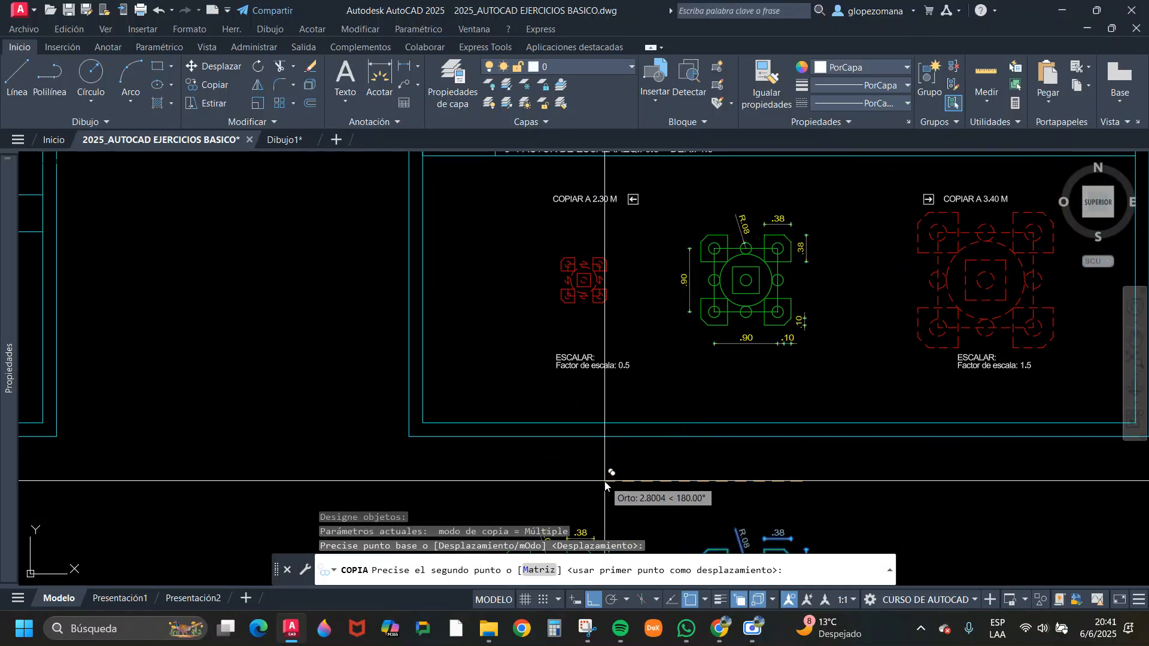
text(2.3)
key(Return)
key(Escape)
- Examine the small red figure to the left of the original and its scale factor note in Dibujo 05
middle_drag(637, 321, 671, 196)
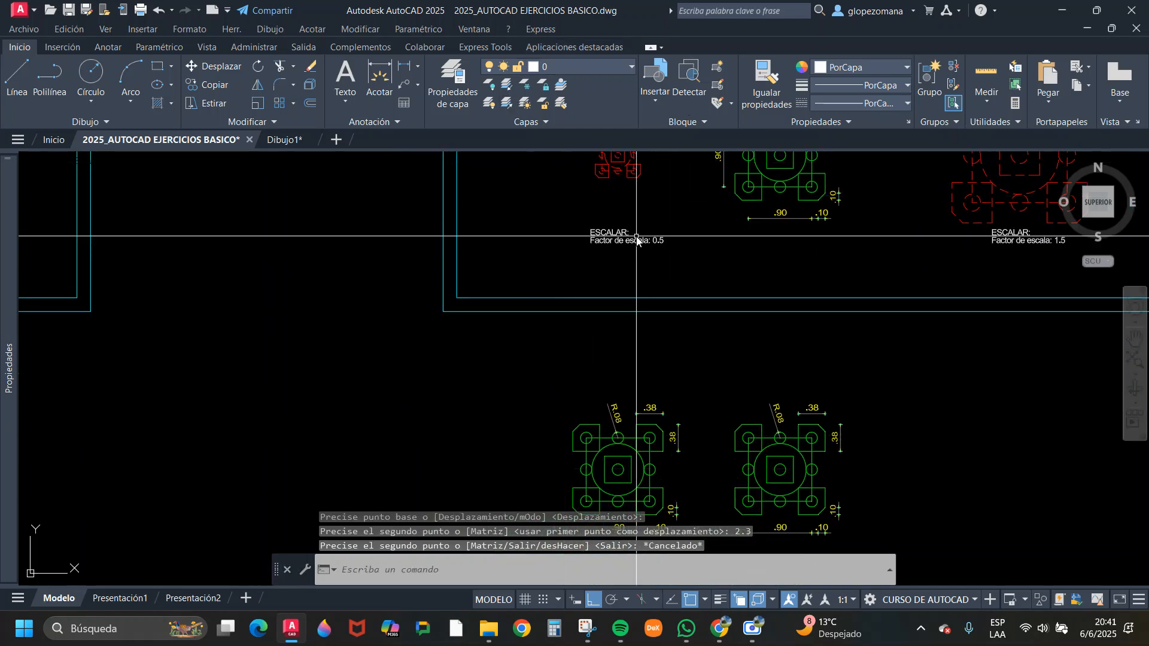
scroll(637, 244, up, 4)
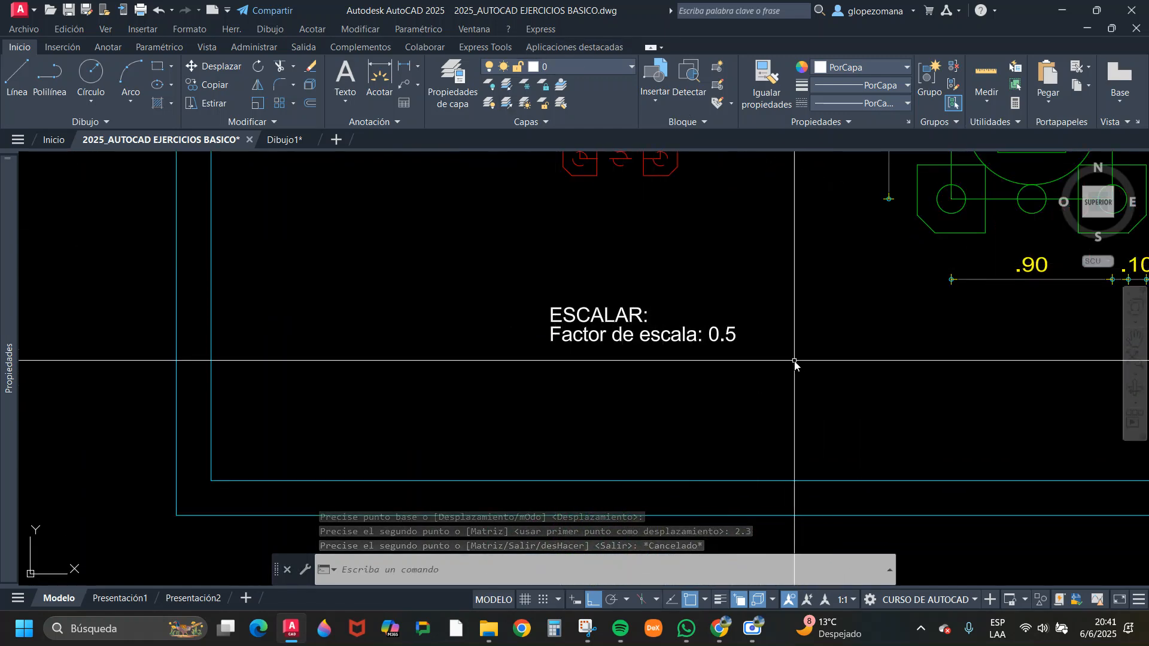
scroll(674, 348, down, 4)
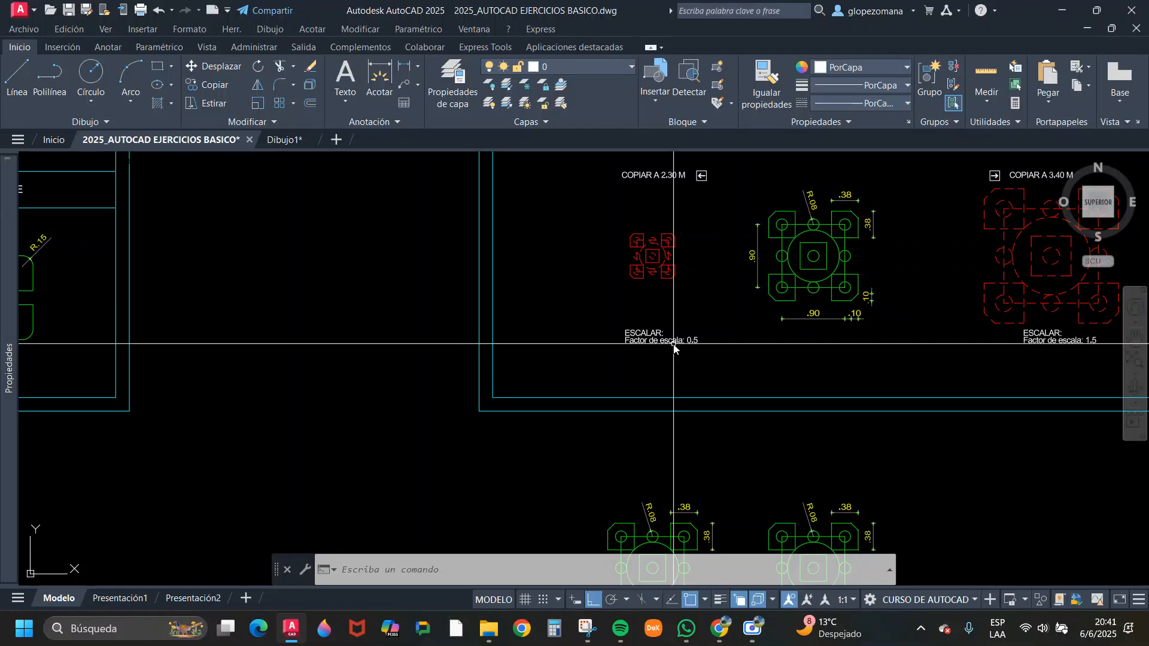
scroll(654, 218, up, 4)
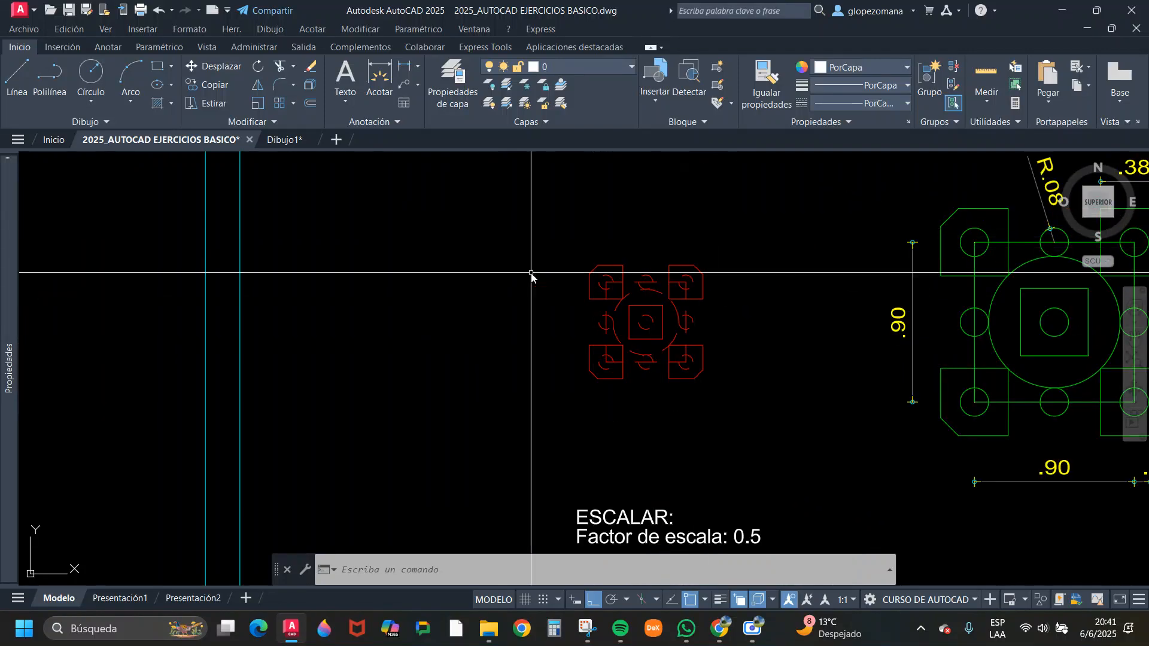
scroll(724, 311, down, 4)
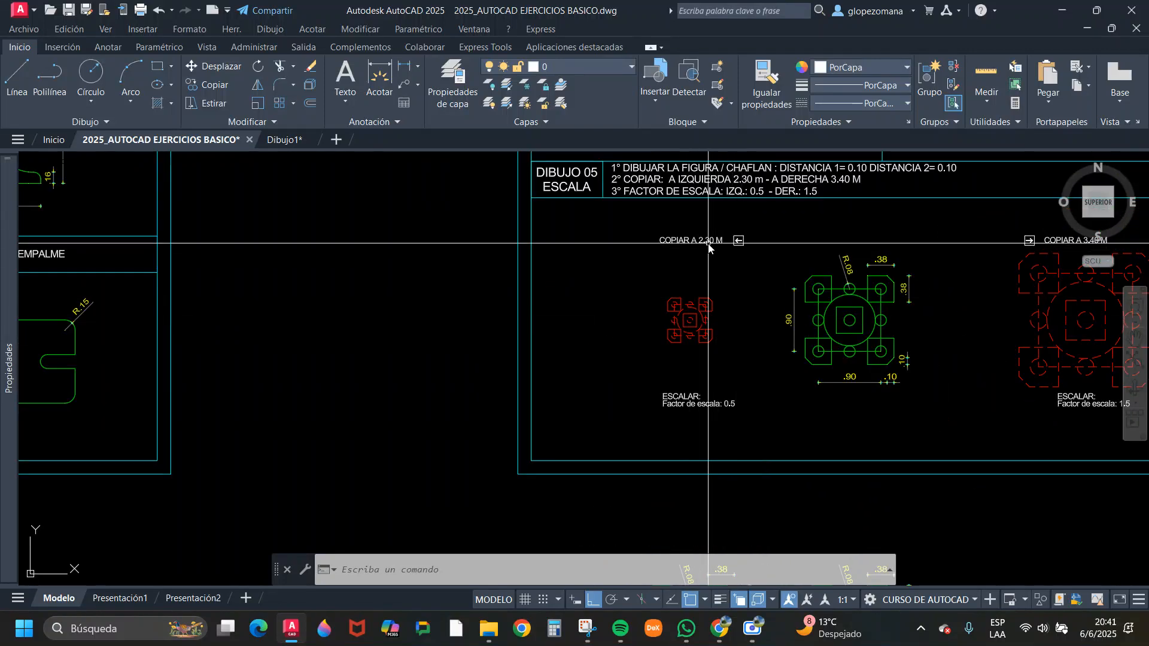
- Examine the large dashed figure to the right of the original, with its copy distance and scale factor notes
middle_drag(845, 398, 647, 337)
scroll(734, 320, down, 1)
scroll(846, 232, up, 3)
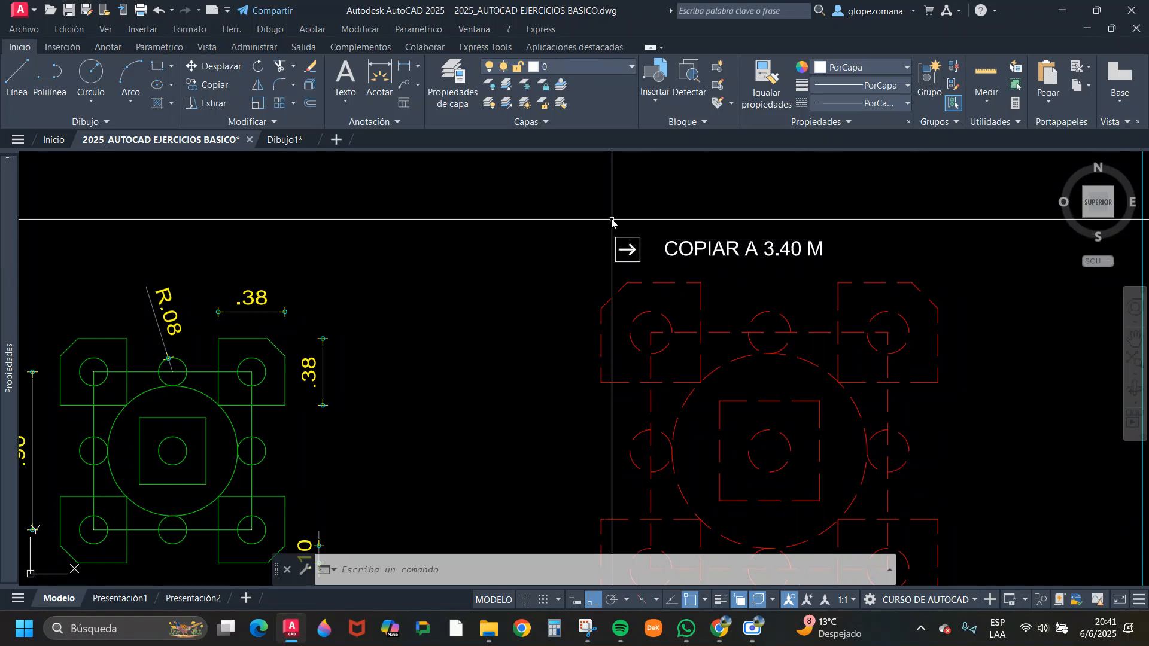
scroll(860, 262, down, 5)
scroll(896, 437, up, 5)
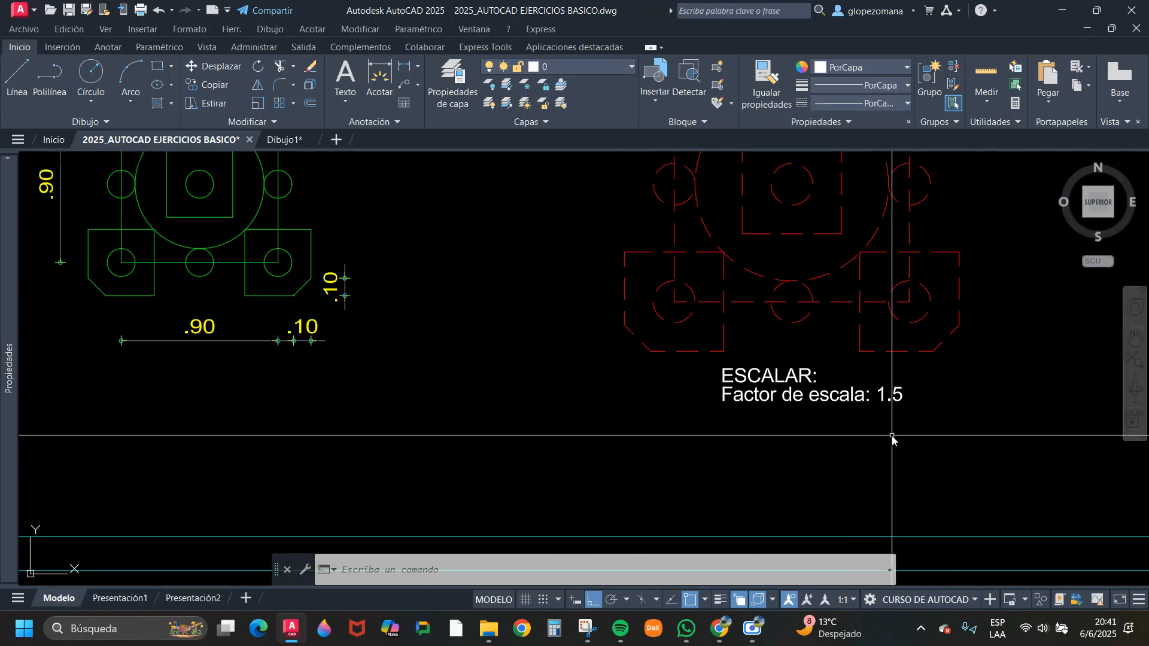
scroll(924, 431, up, 2)
scroll(887, 405, down, 4)
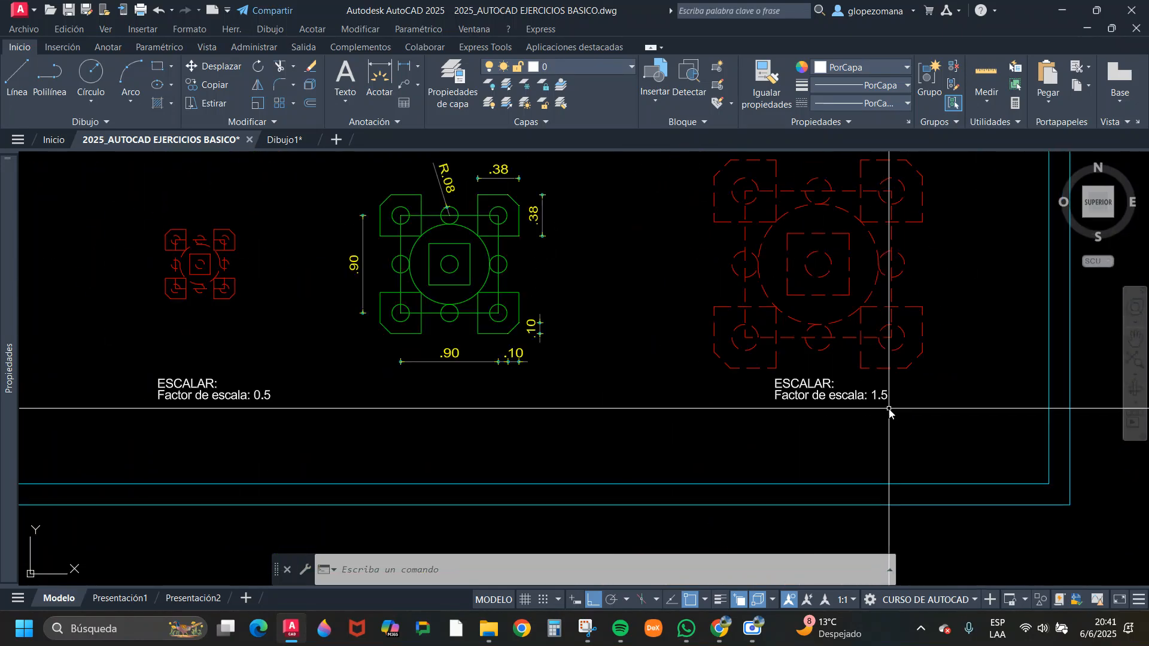
scroll(916, 329, down, 2)
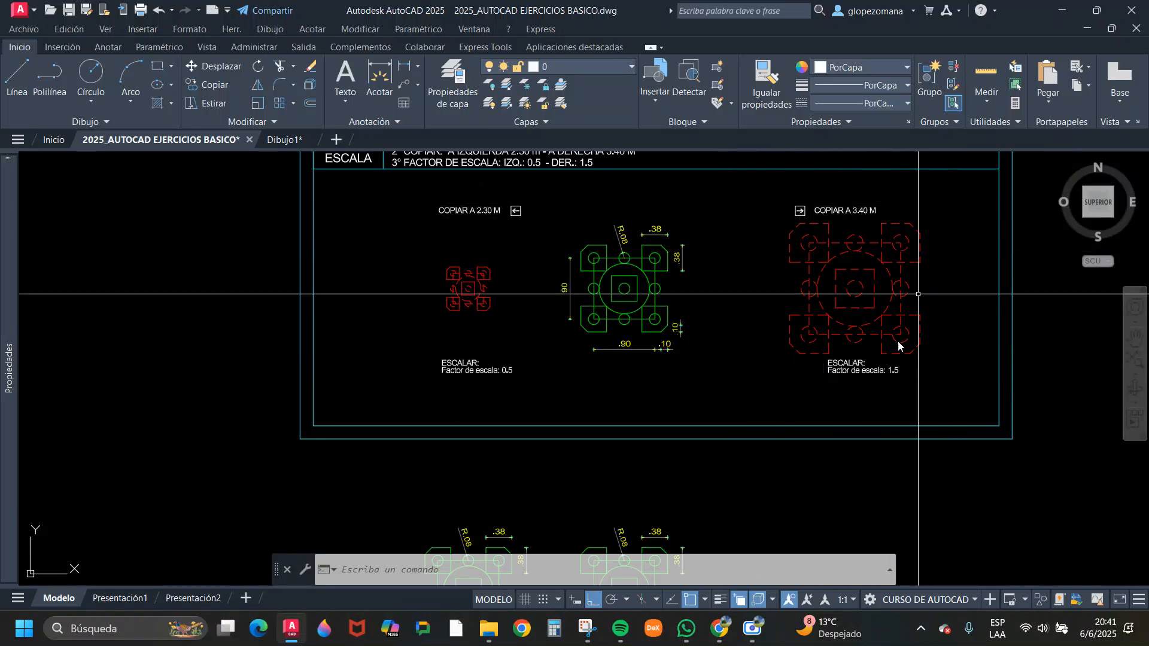
- Erase the two practice copies of the figure below the Ejercicio N°2 sheet
scroll(746, 338, down, 2)
scroll(742, 338, down, 3)
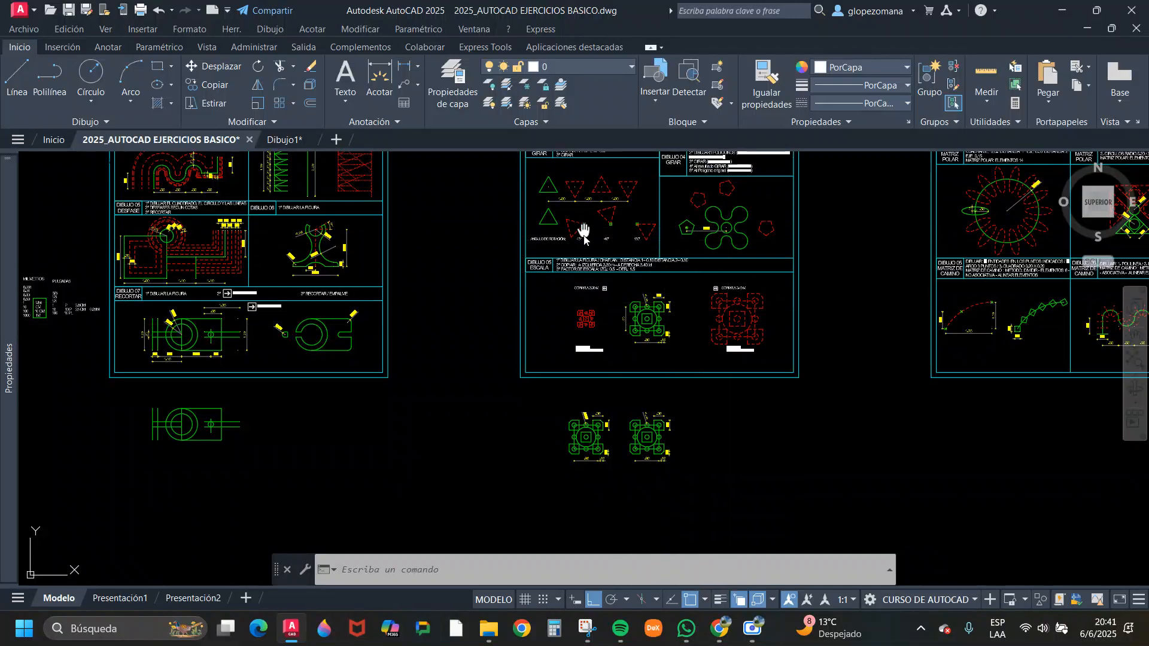
scroll(559, 273, up, 4)
scroll(773, 390, down, 5)
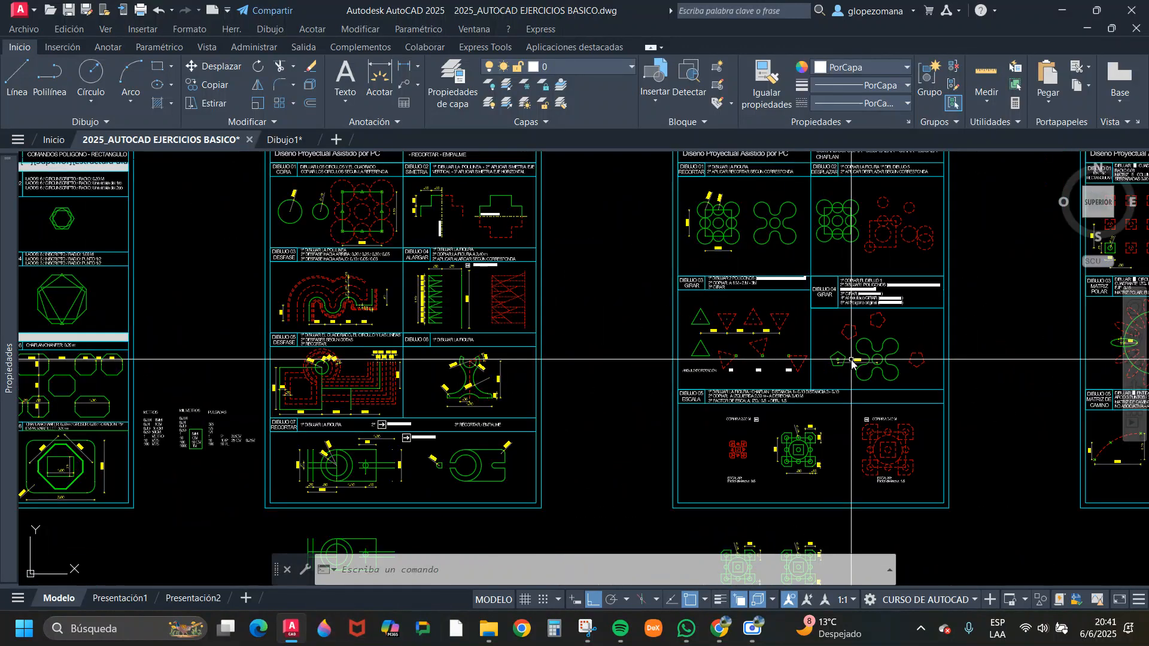
scroll(773, 393, up, 1)
mouse_move(854, 421)
middle_down()
mouse_move(851, 323)
mouse_move(862, 291)
middle_up()
click(784, 512)
click(631, 436)
text(E)
key(Return)
middle_drag(808, 388, 726, 449)
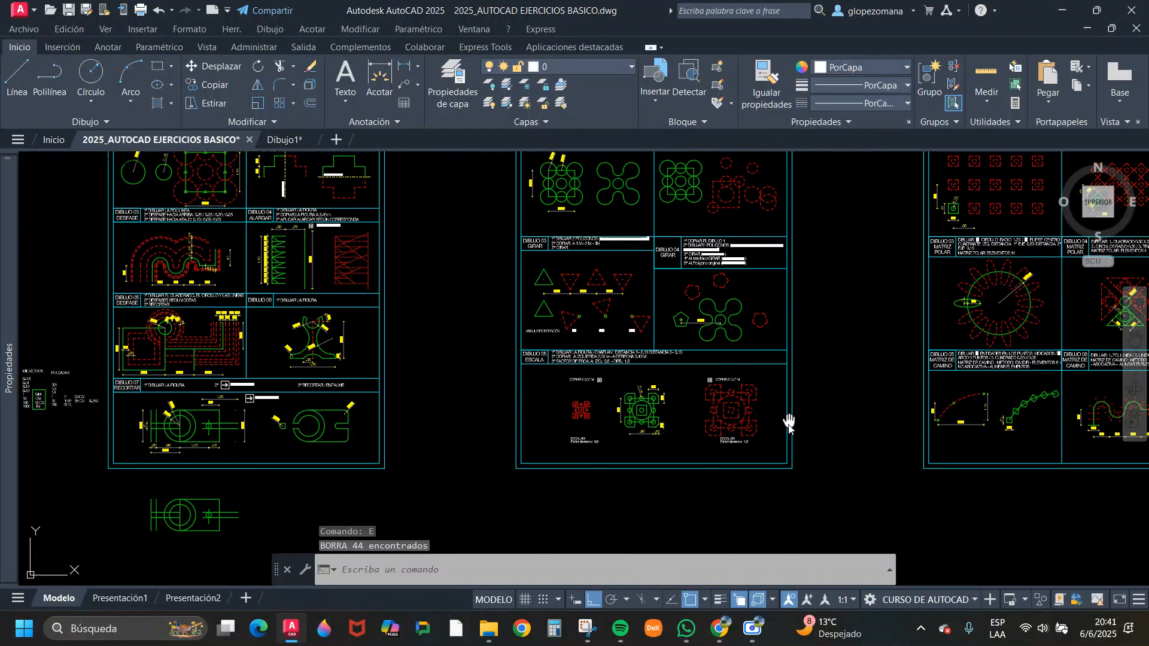
middle_drag(803, 340, 786, 417)
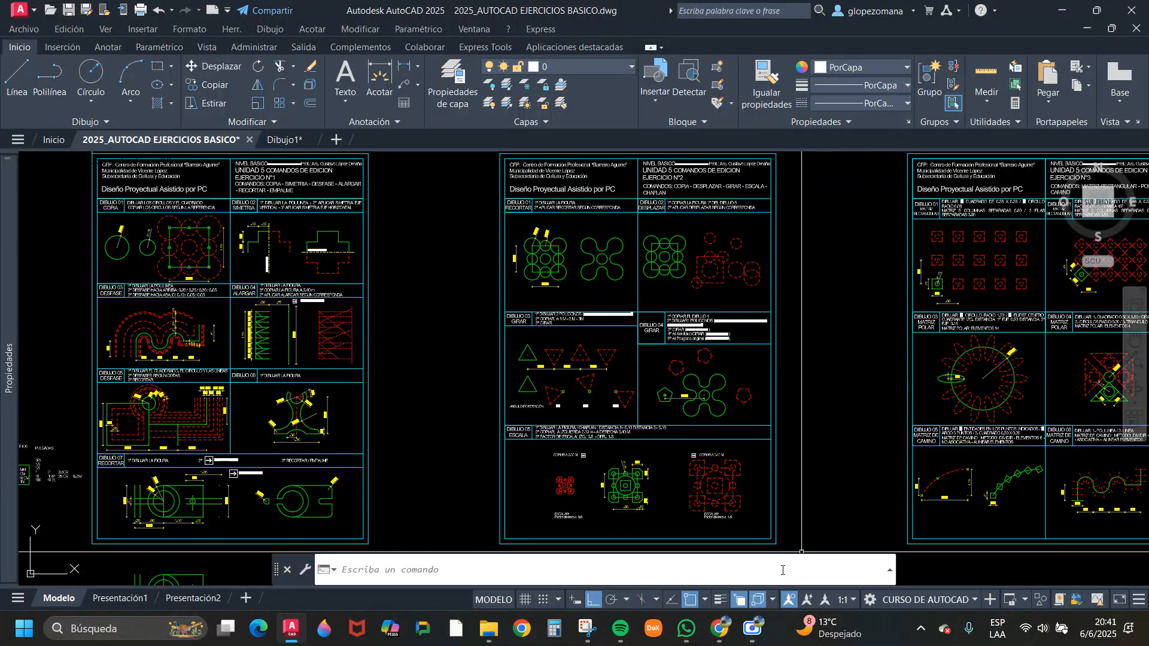
- Switch to the Google Meet call in Chrome and stop presenting the screen
click(724, 627)
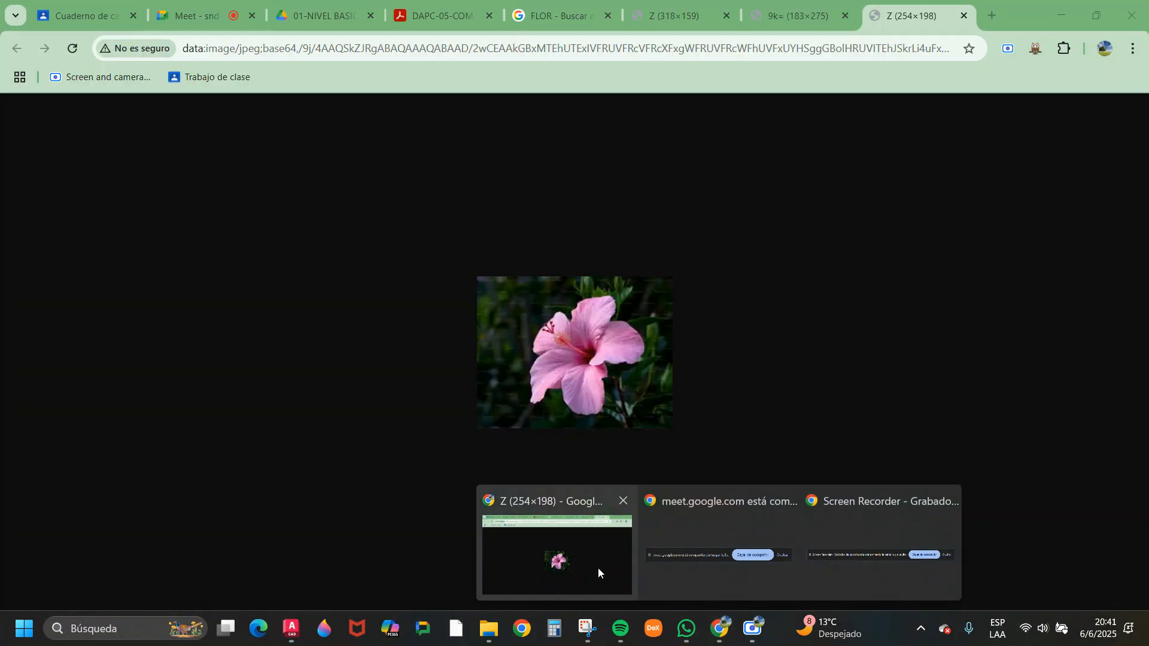
click(596, 570)
click(178, 14)
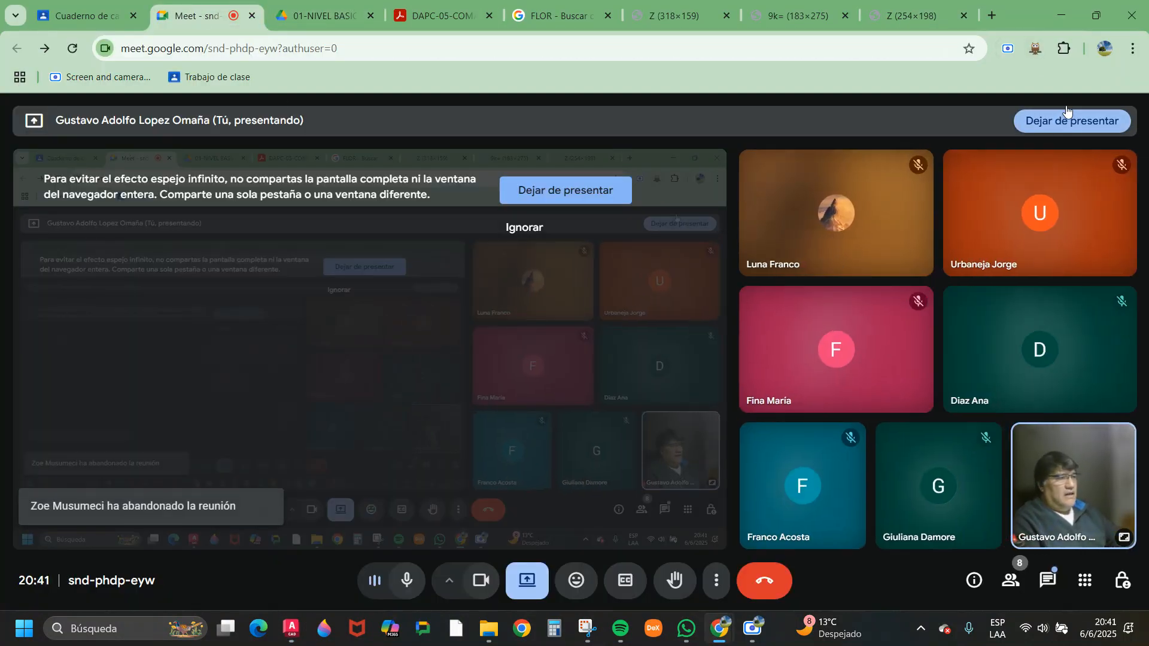
click(1054, 126)
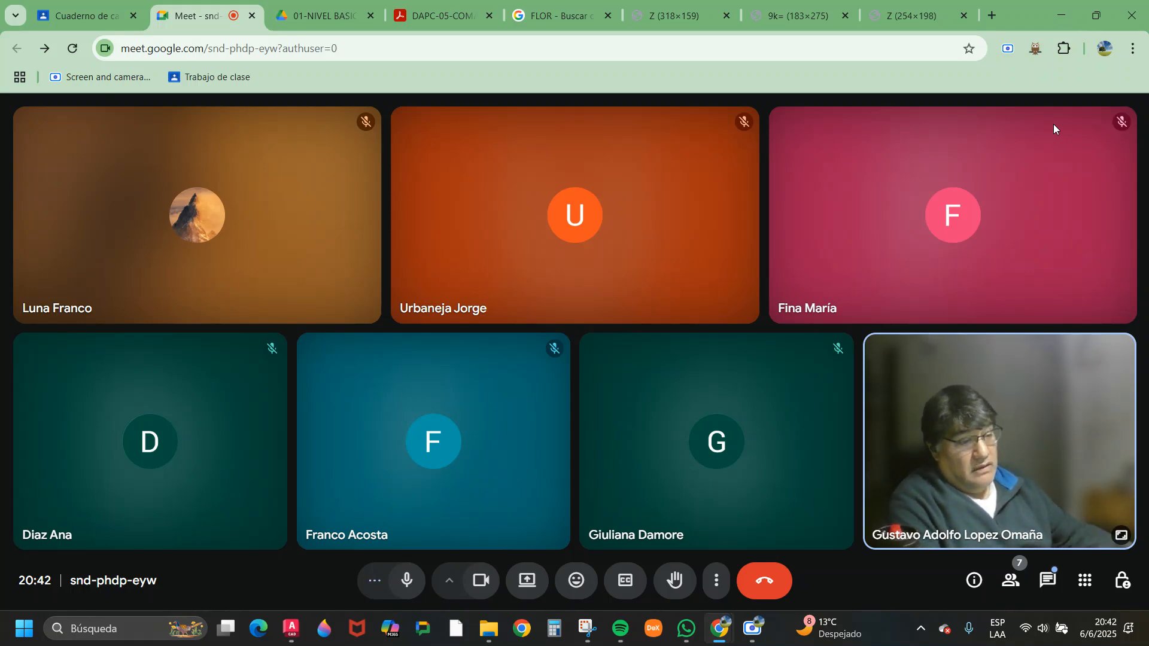
- Switch to the AutoCAD exercises drawing and look over the Ejercicio N°2 and Ejercicio N°3 sheets
mouse_move(304, 633)
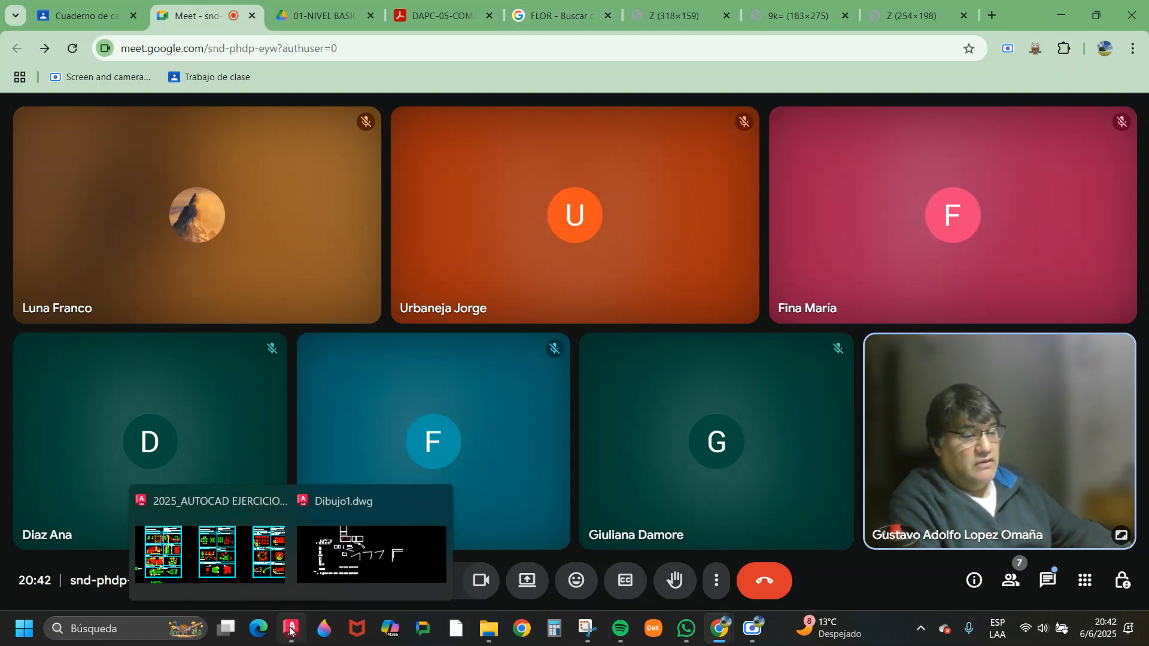
click(210, 533)
scroll(947, 351, up, 5)
middle_drag(947, 348, 796, 342)
scroll(796, 339, down, 2)
scroll(797, 418, up, 2)
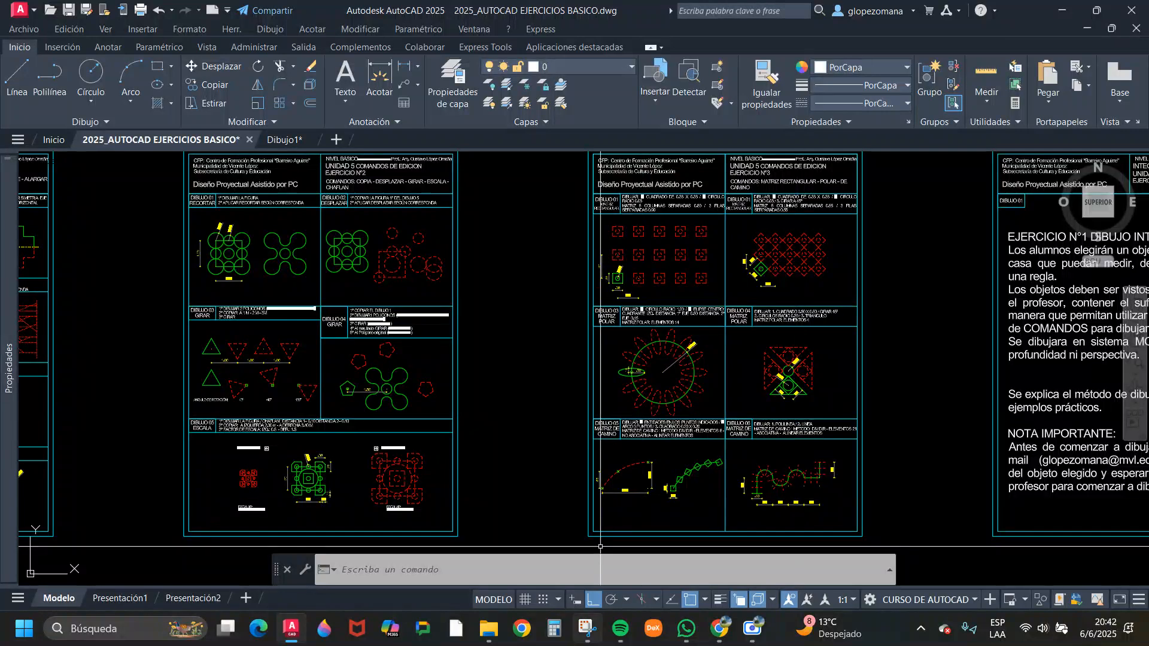
- Return to the Google Meet call and open the Windows calendar to check the June 2025 dates
mouse_move(721, 633)
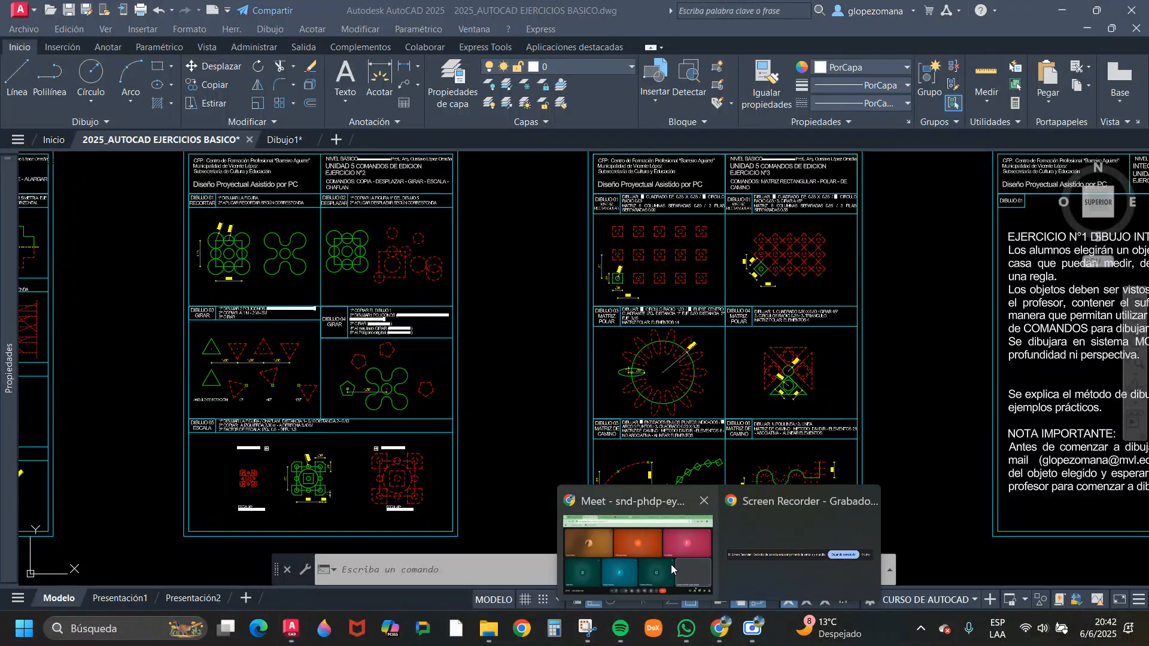
click(672, 569)
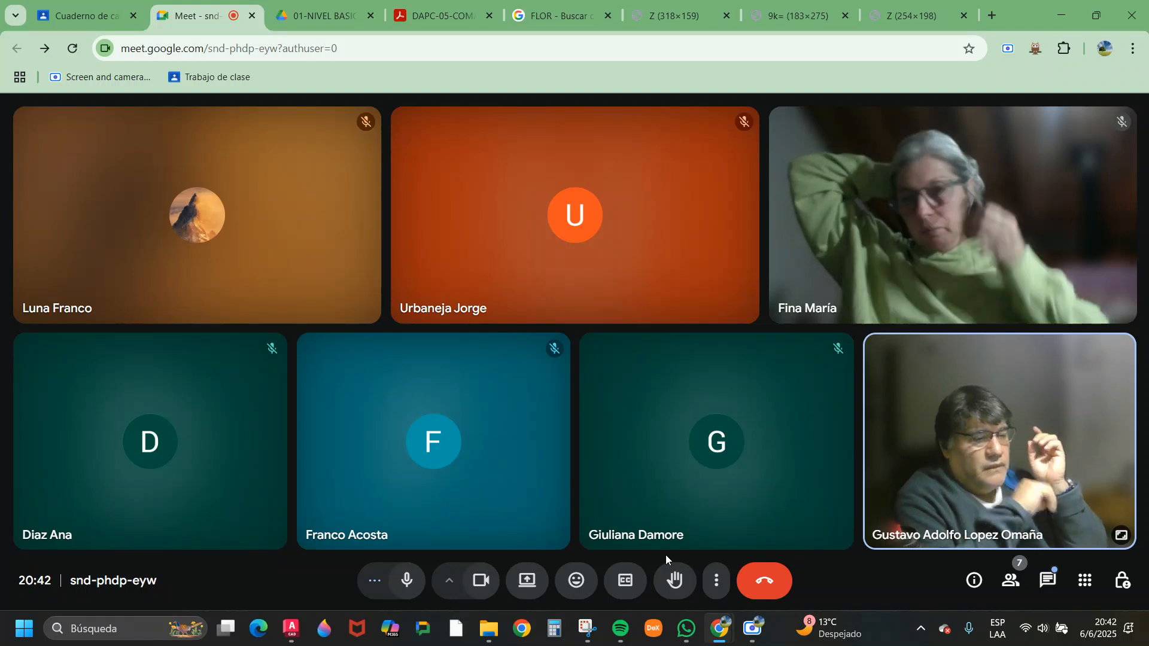
click(1103, 632)
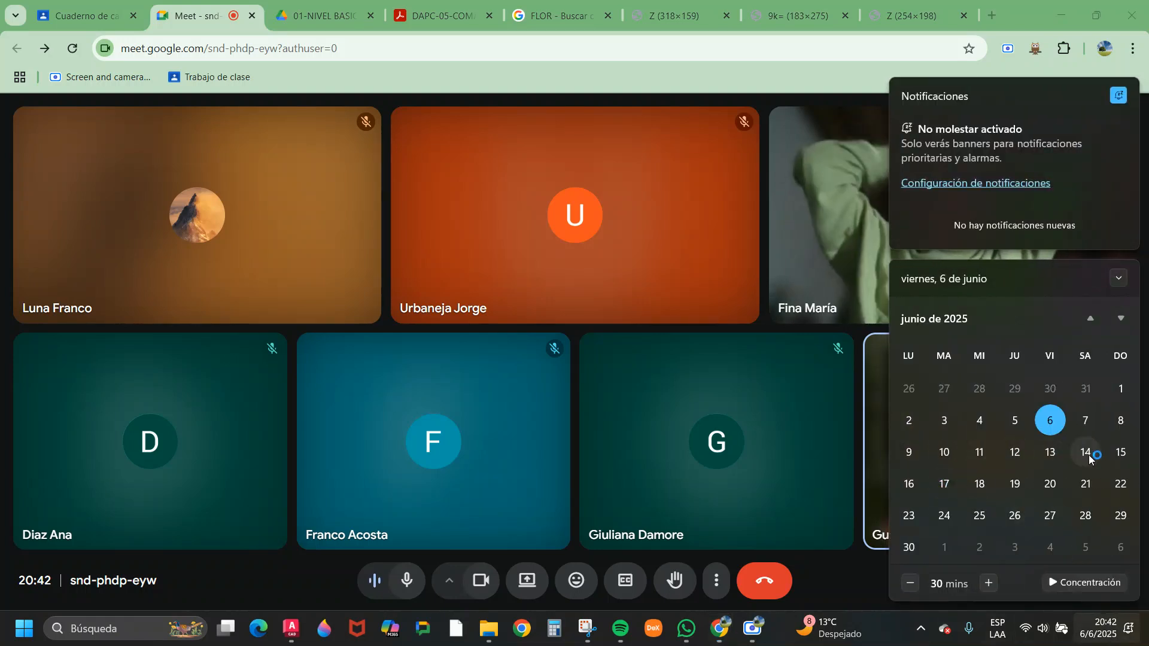
- Switch to the AutoCAD exercises drawing, check the class dates on the calendars above the course title, and return to the Meet call
click(291, 628)
scroll(543, 268, down, 4)
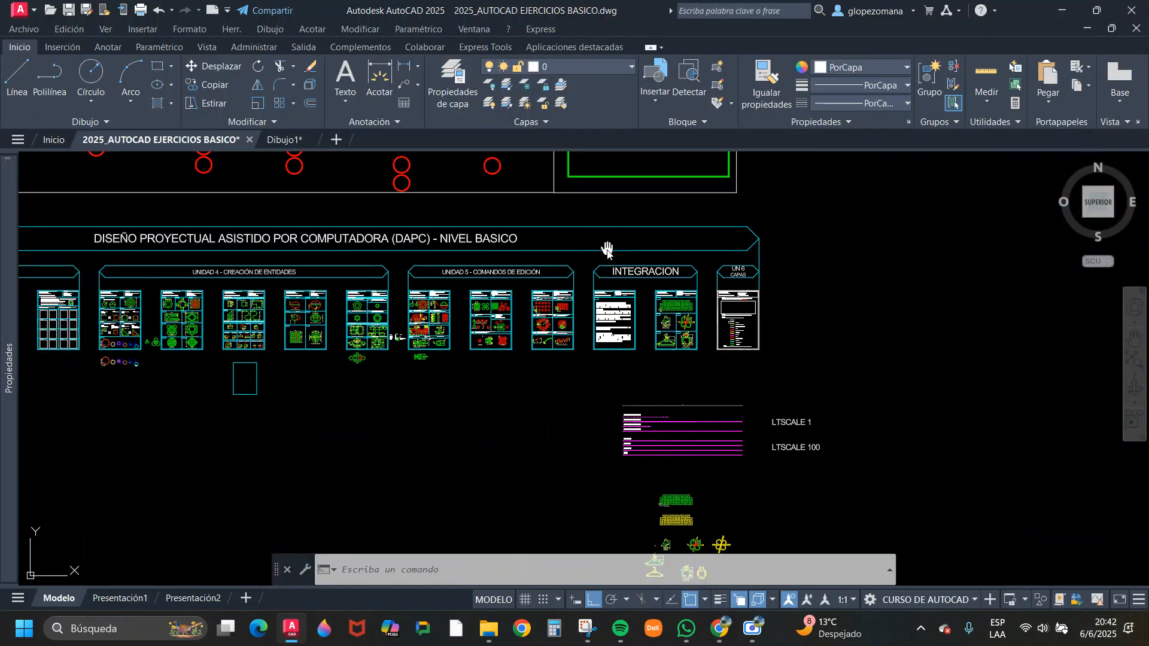
scroll(464, 297, up, 2)
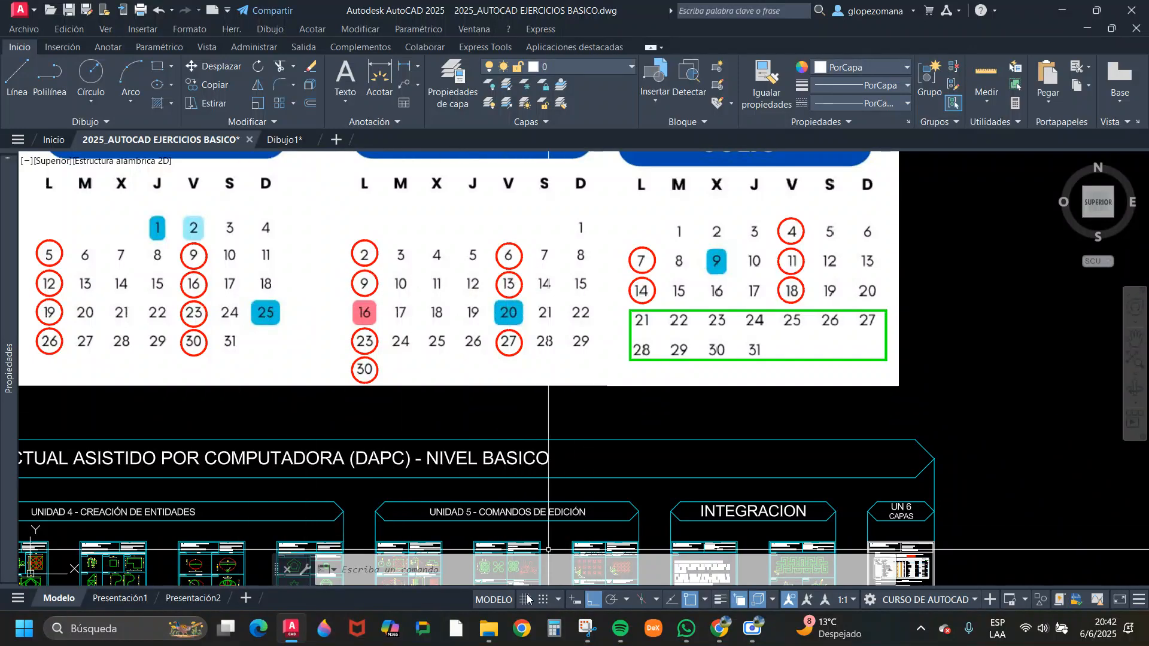
mouse_move(706, 633)
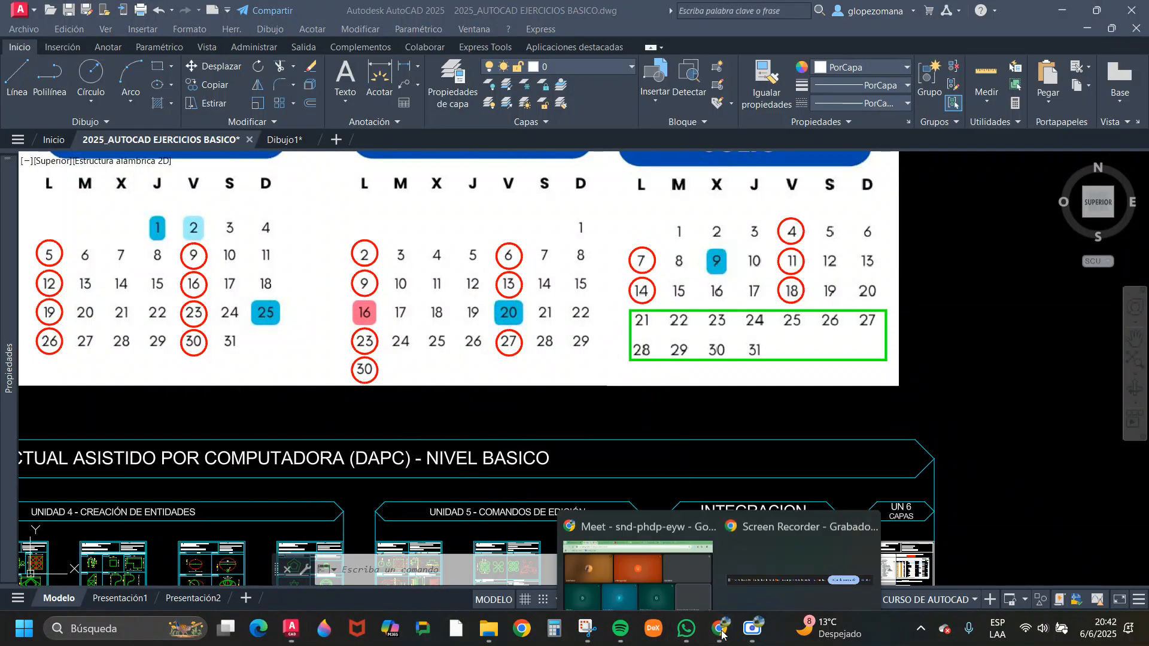
click(692, 595)
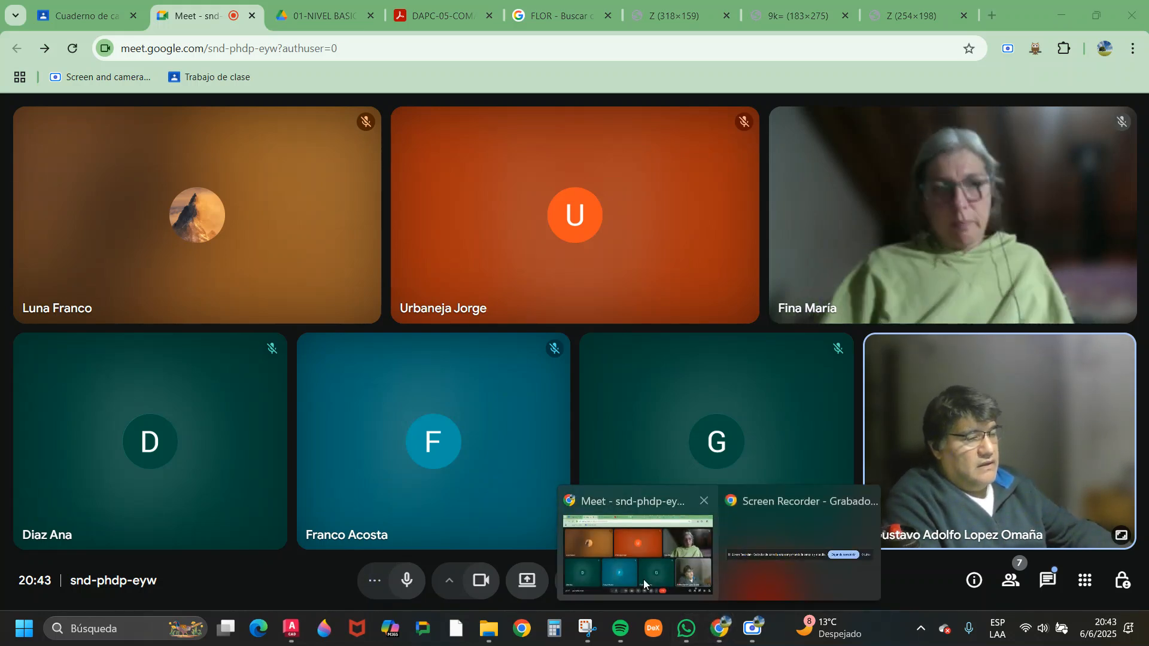
- Switch to the AutoCAD exercises drawing, look over the INTEGRACION and UN 6 CAPAS sheets, and return to the Meet call
click(292, 629)
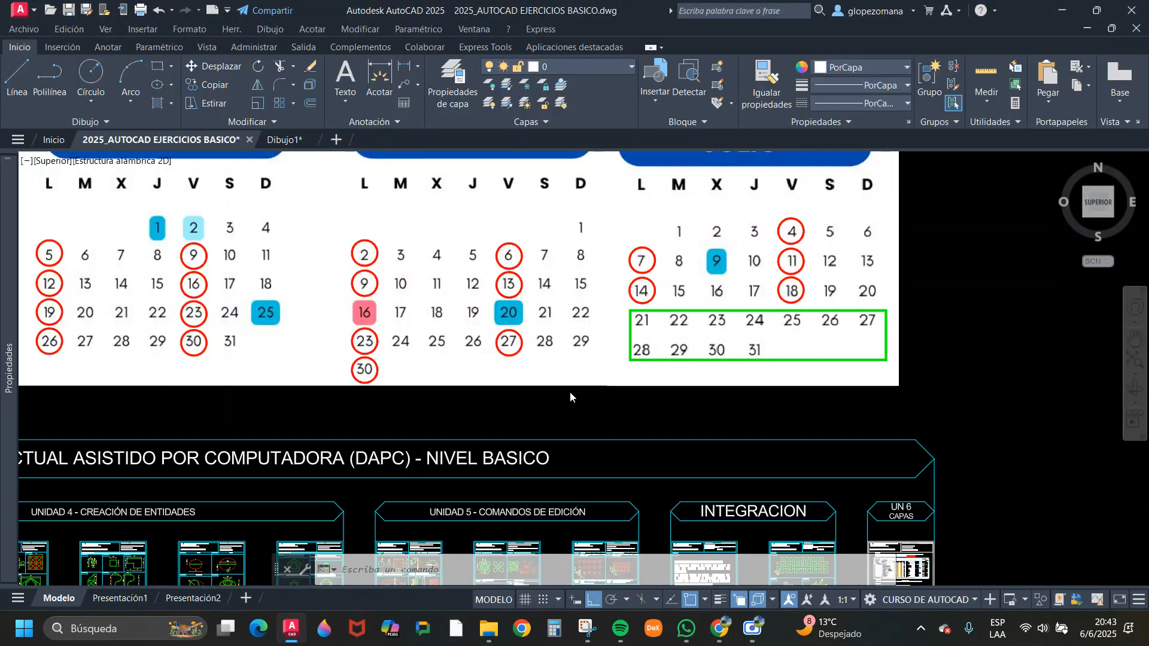
scroll(582, 456, up, 8)
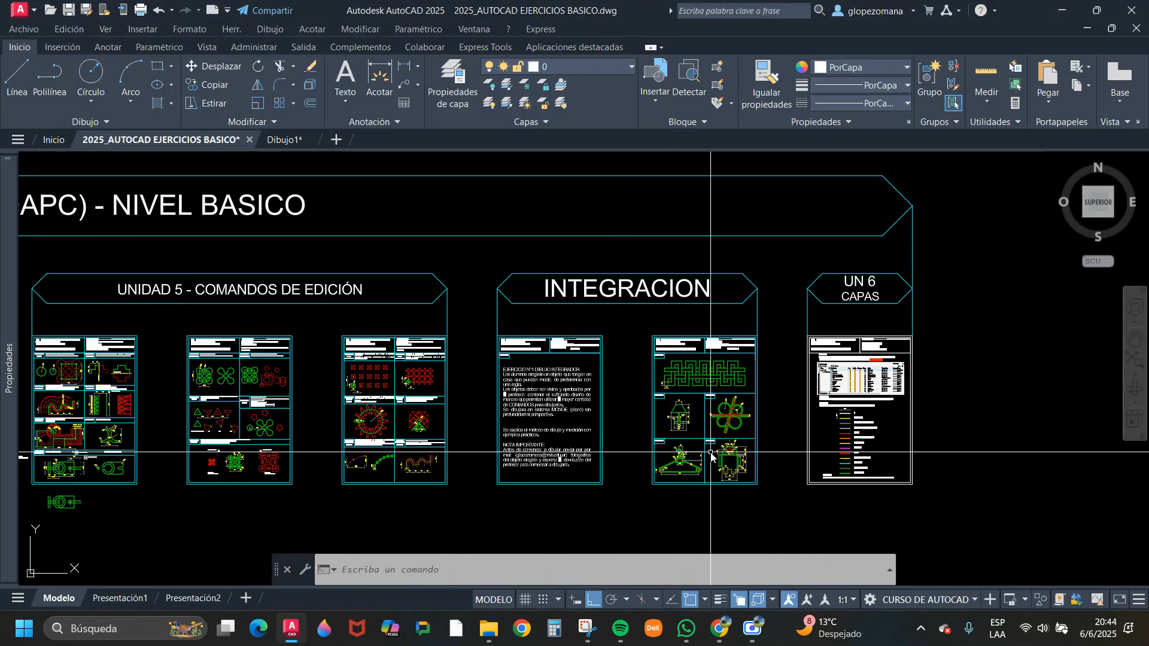
middle_drag(786, 456, 733, 443)
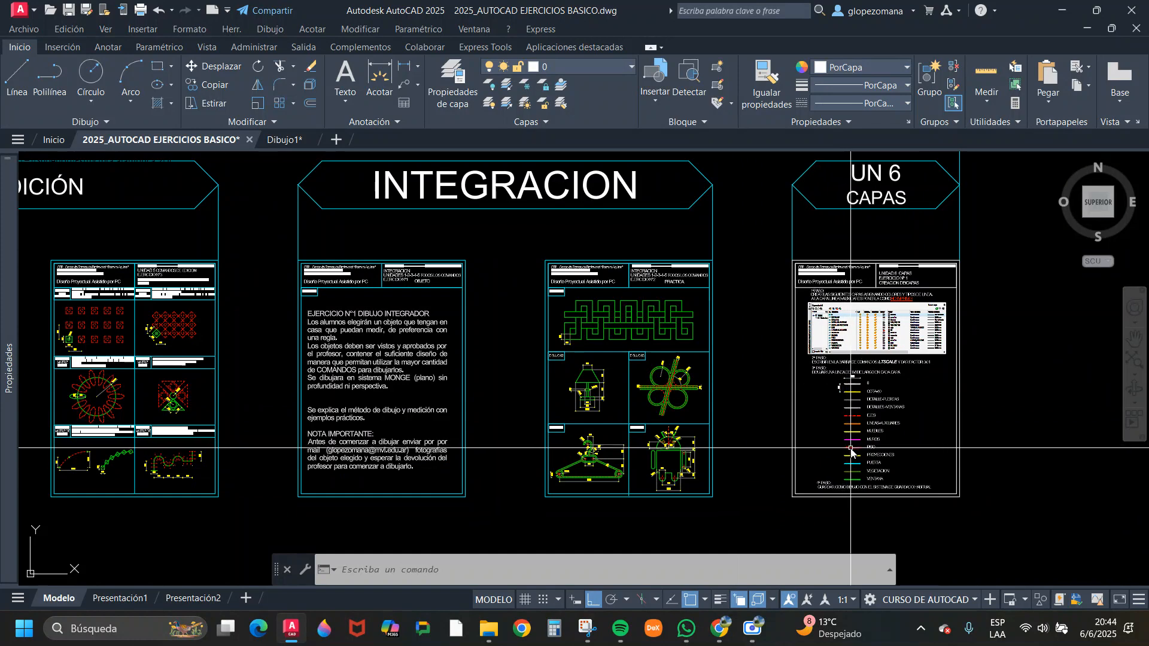
mouse_move(720, 634)
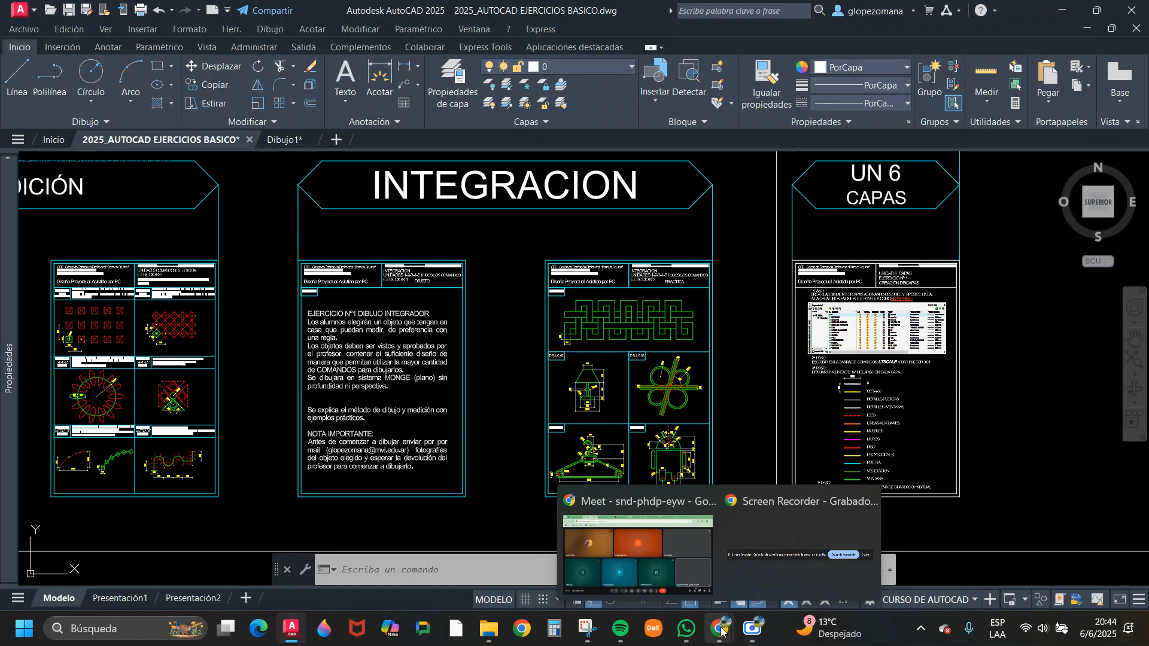
click(638, 522)
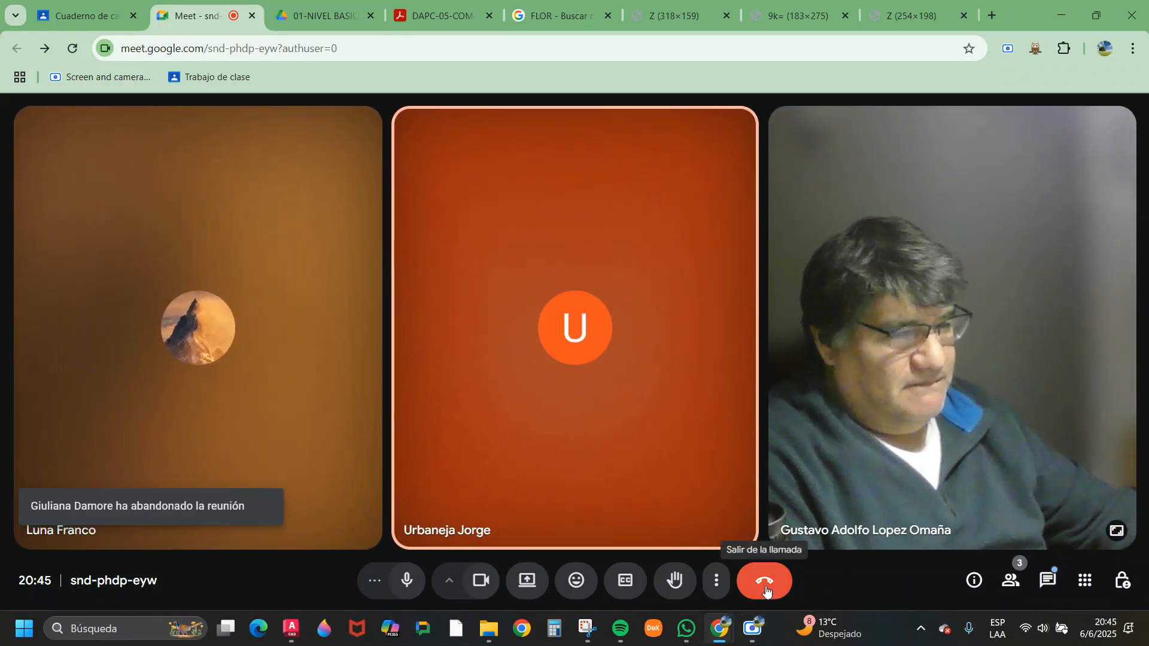
- End the Google Meet call for all participants and bring up the Scre.io screen recorder window
click(765, 585)
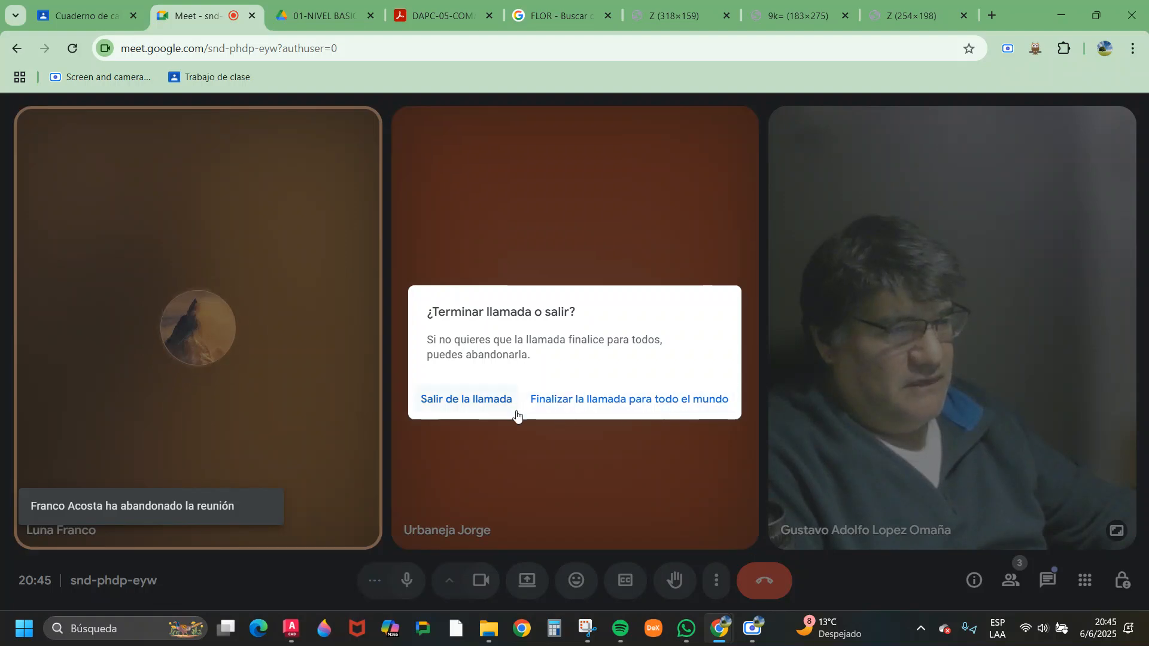
click(589, 401)
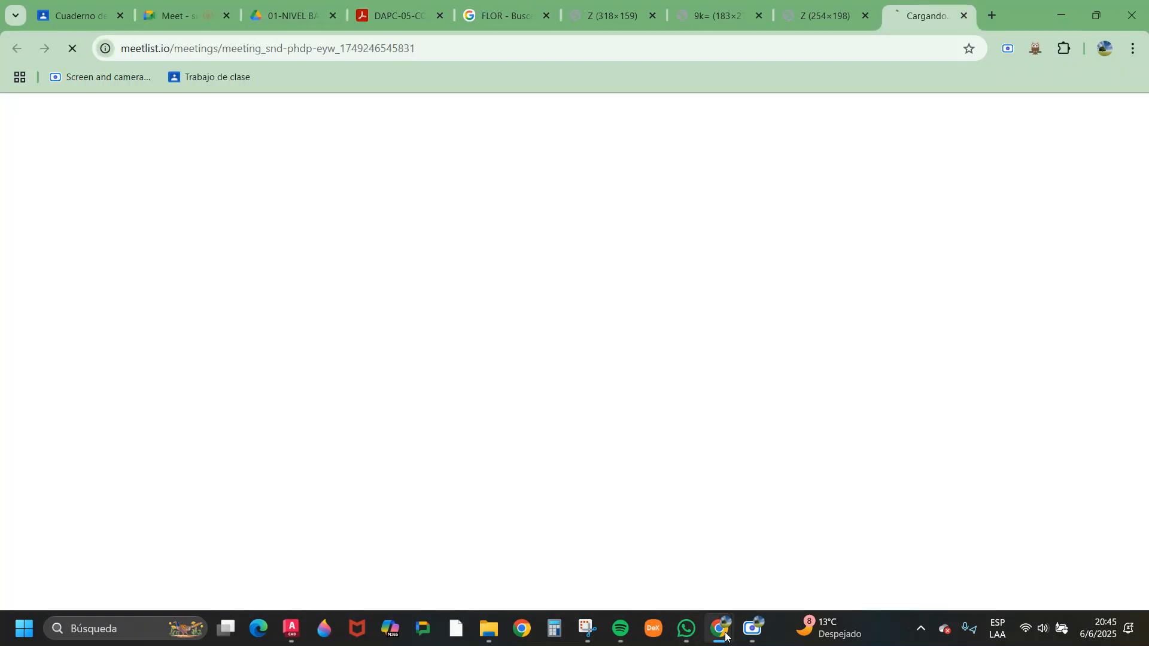
mouse_move(741, 633)
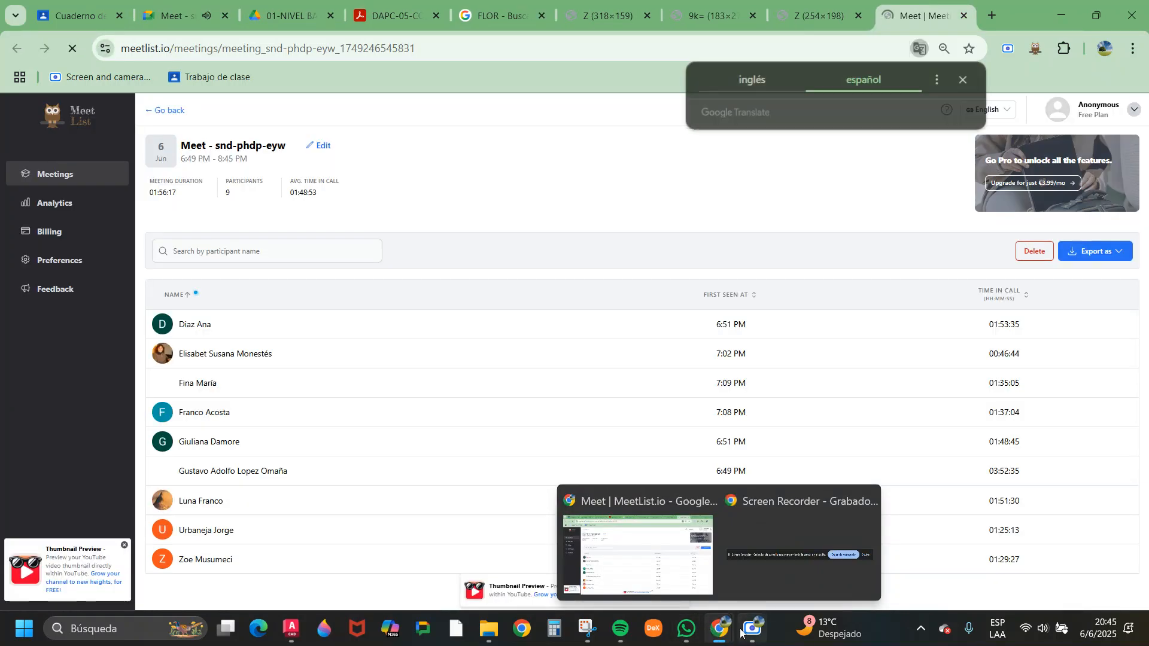
click(752, 633)
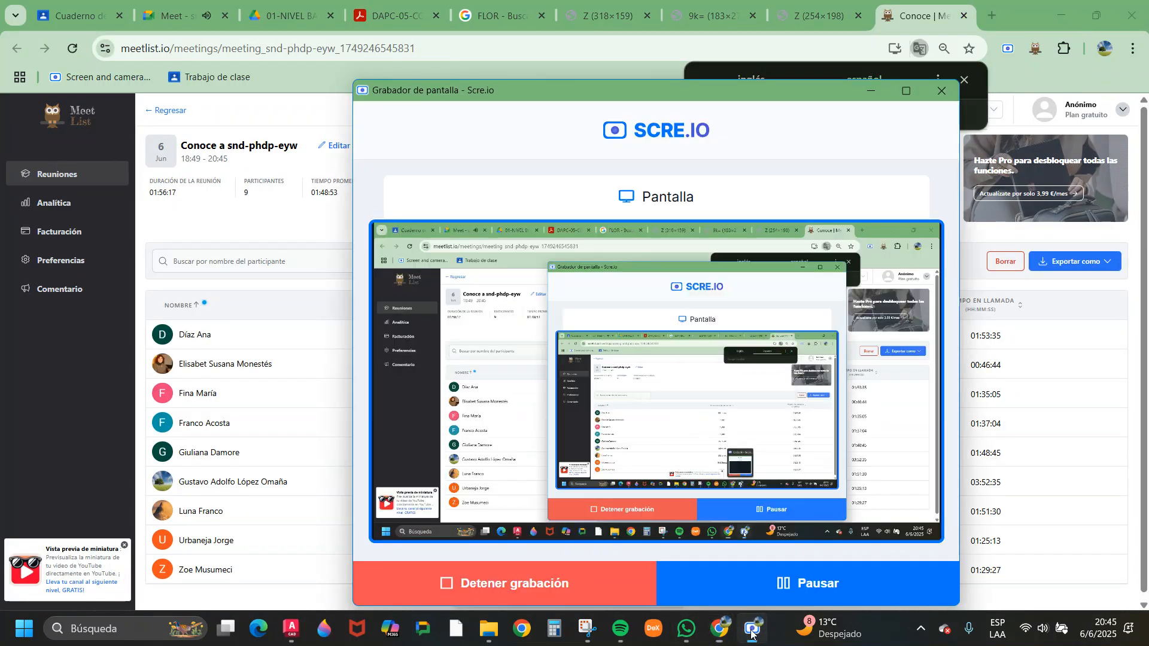